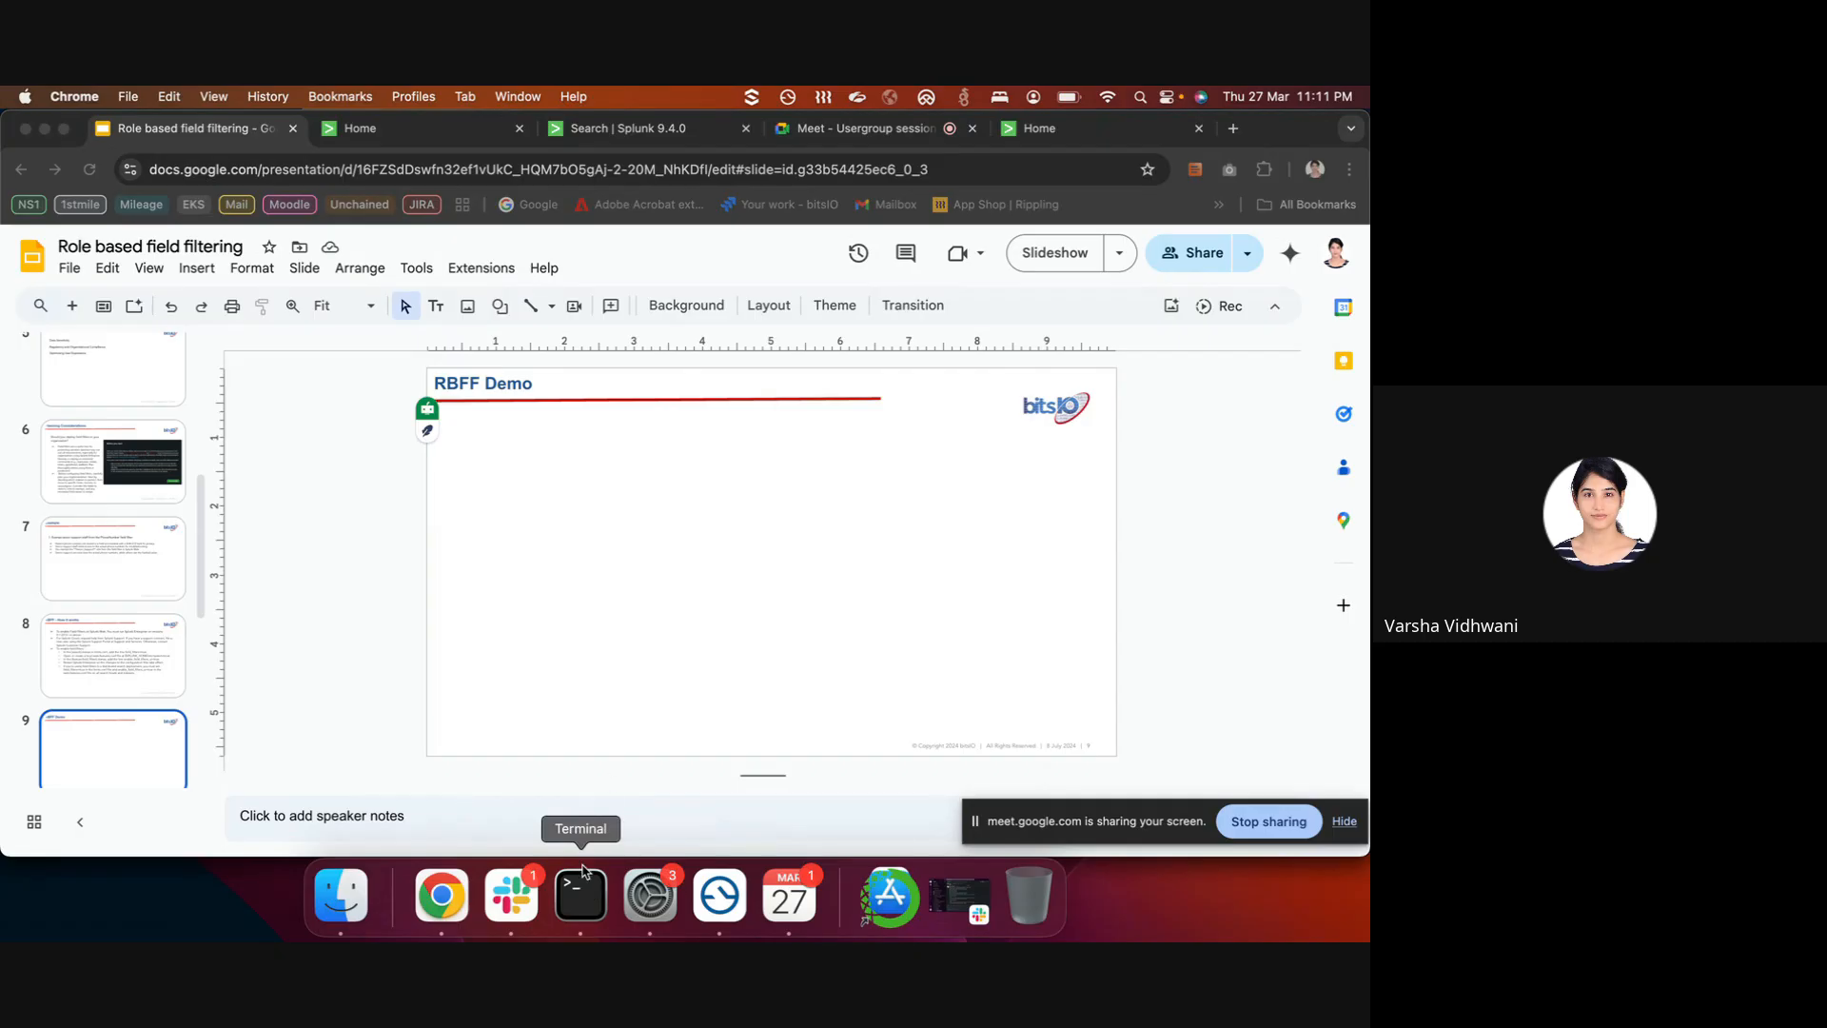
# - Check the Terminal prompt by recalling and then clearing an earlier command
pyautogui.click(583, 872)
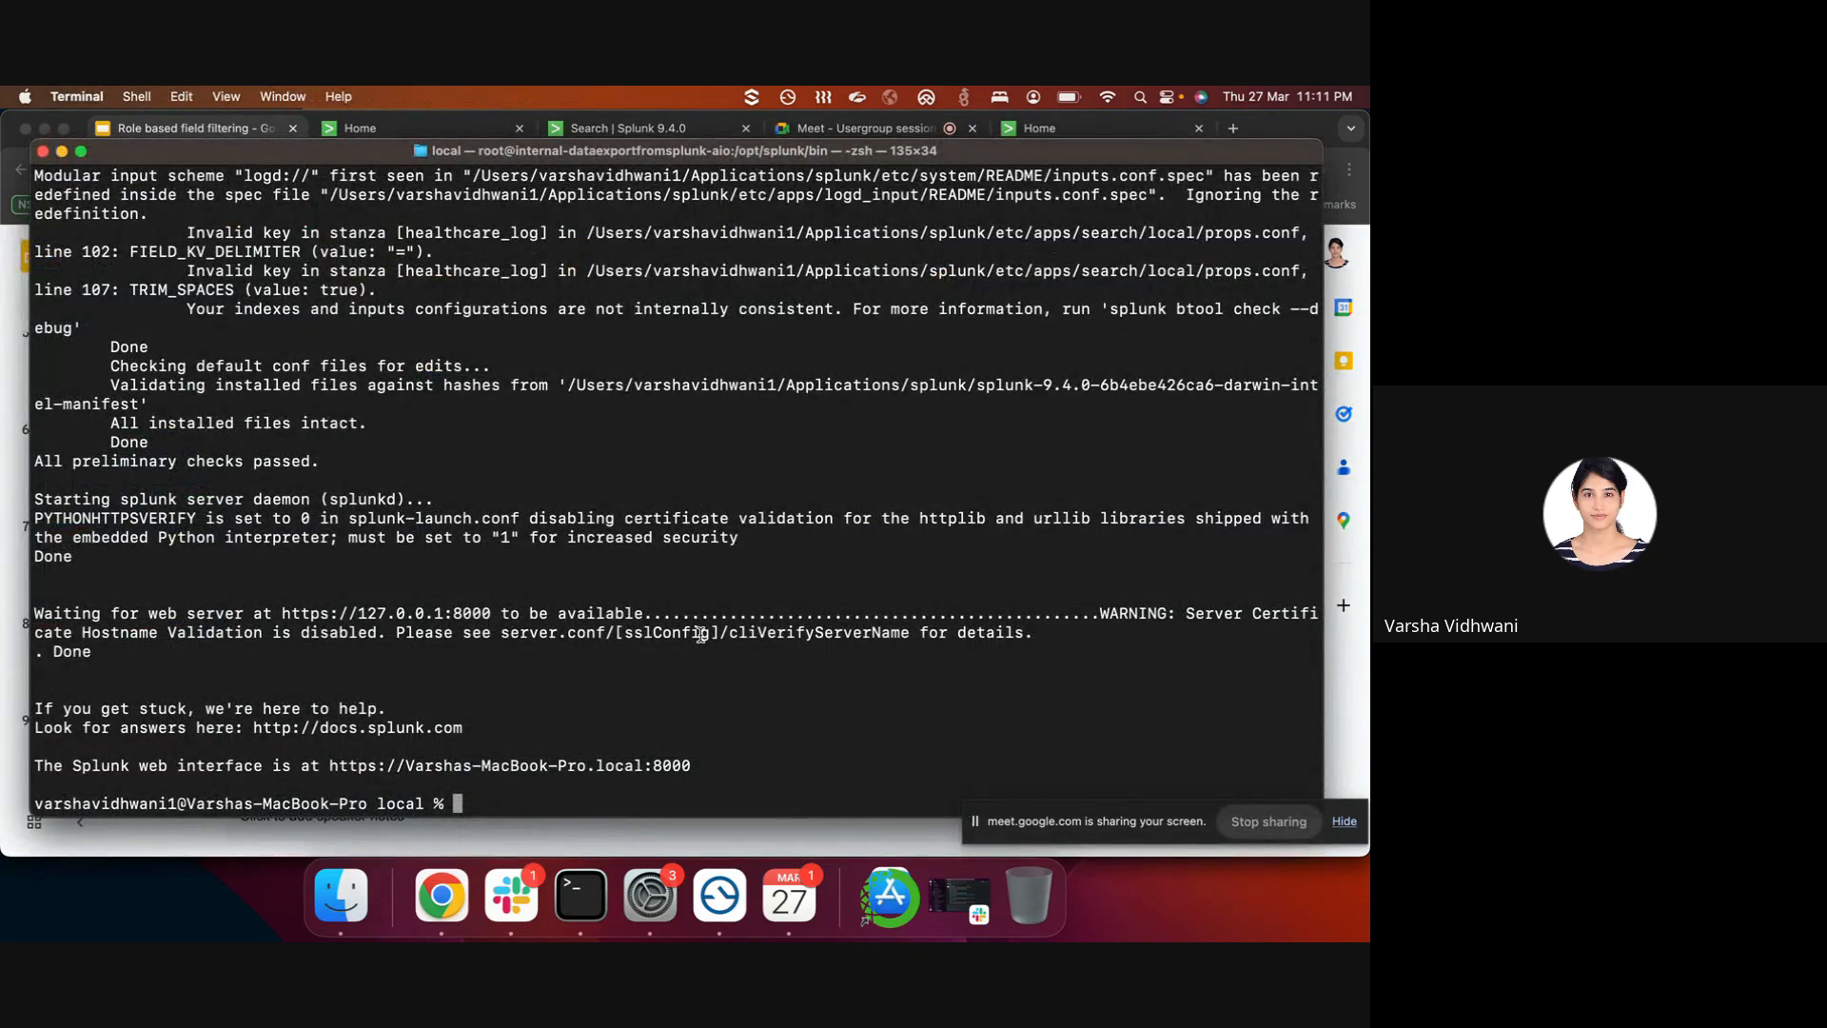
pyautogui.press('Up')
pyautogui.press('Down')
# - Switch to Splunk Home and browse the Settings menu's Users and Authentication section
pyautogui.click(699, 826)
pyautogui.click(1039, 128)
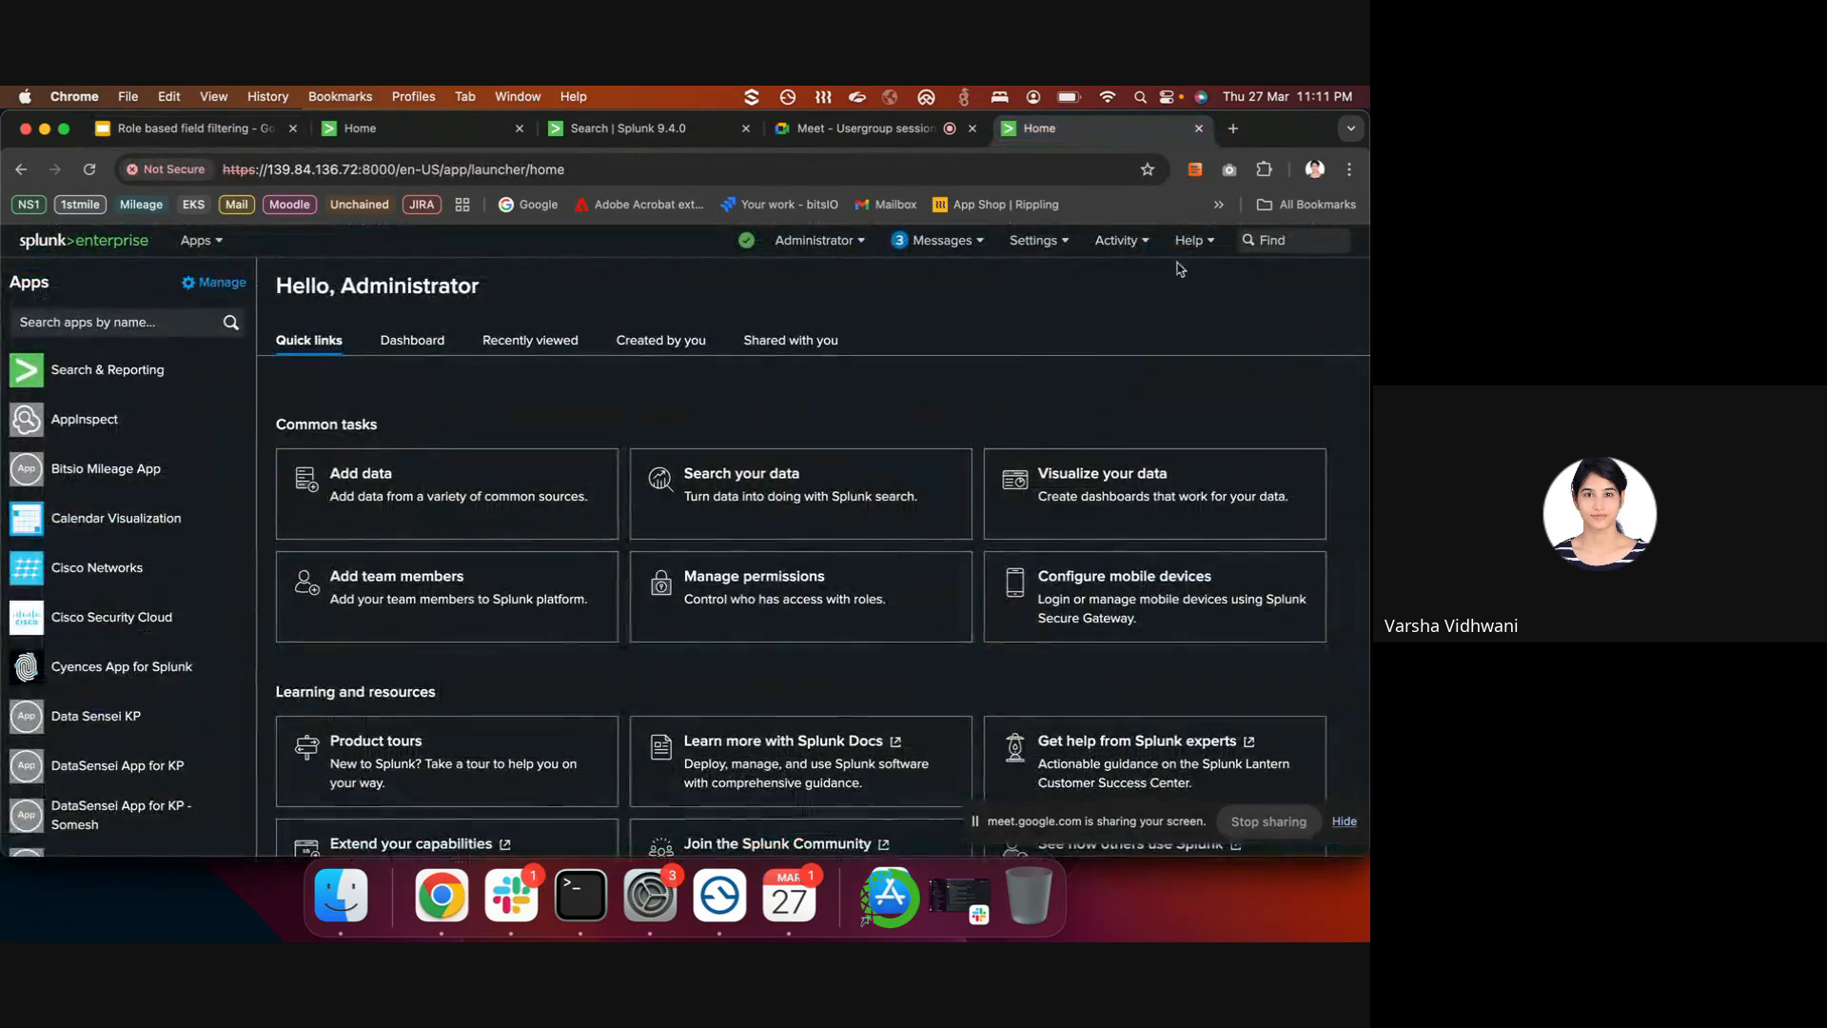
pyautogui.click(1038, 245)
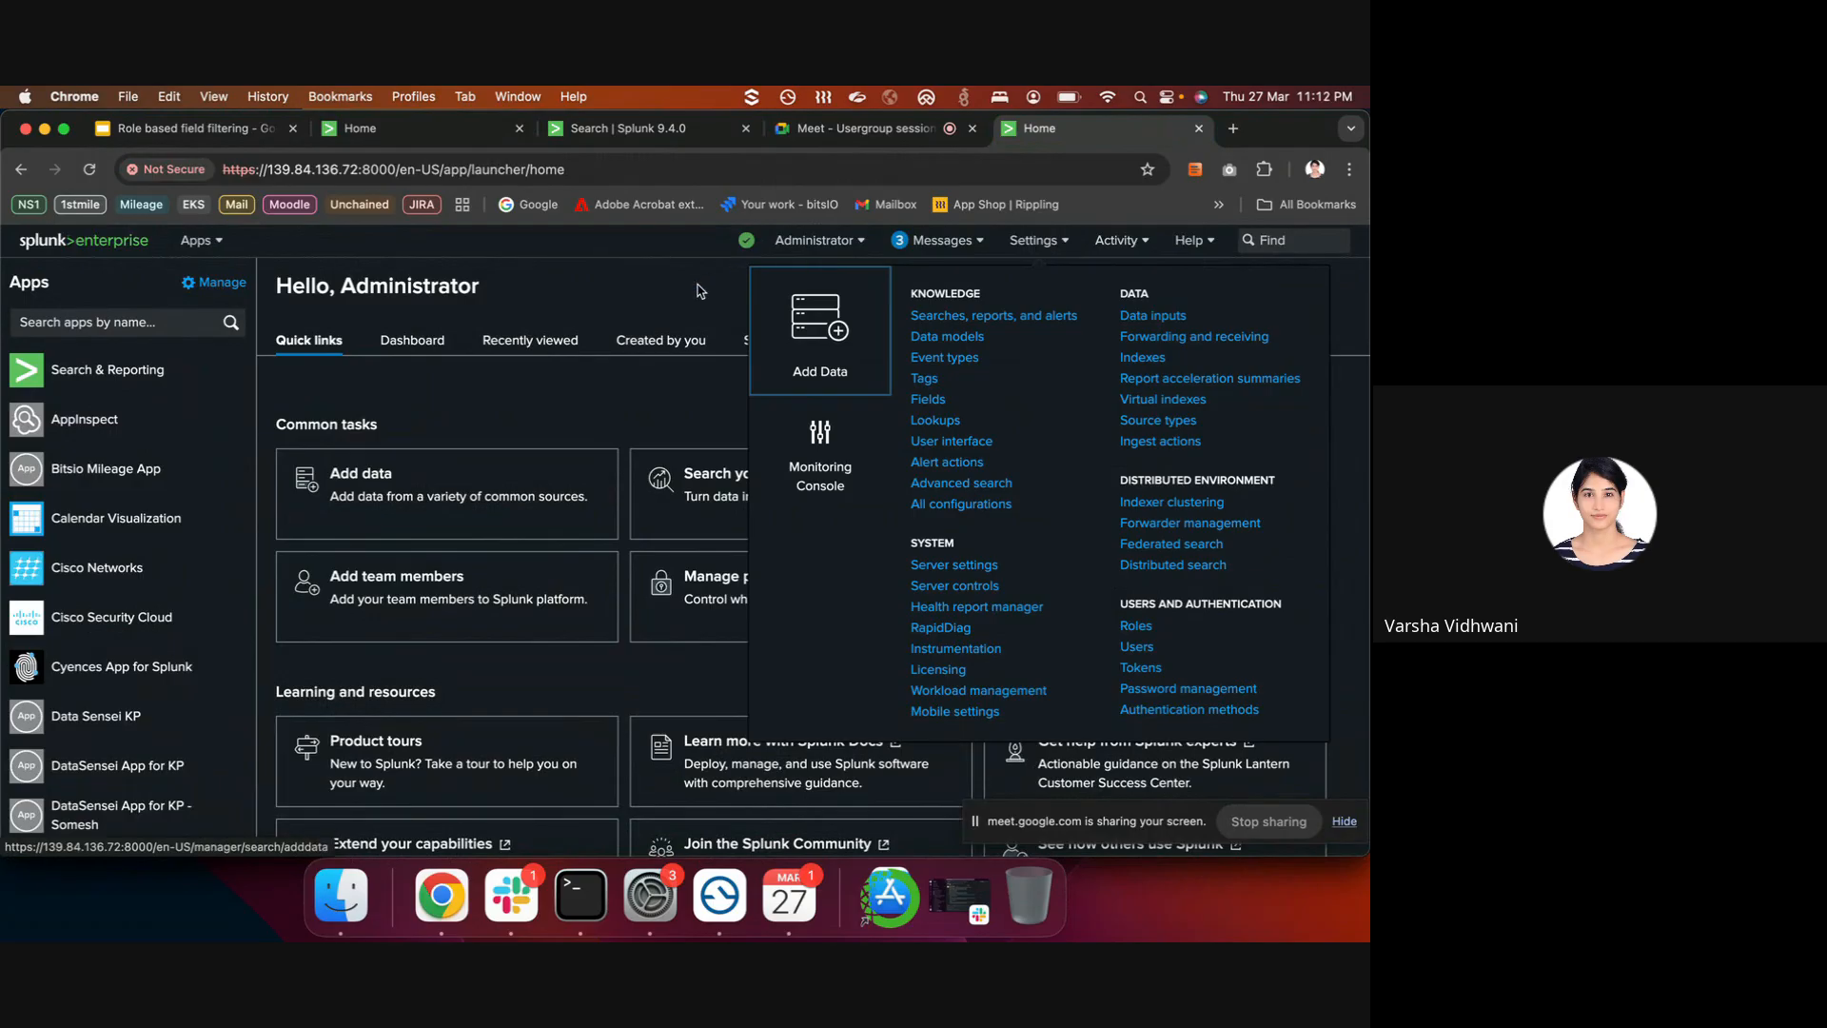
pyautogui.moveTo(1121, 603); pyautogui.dragTo(1276, 604)
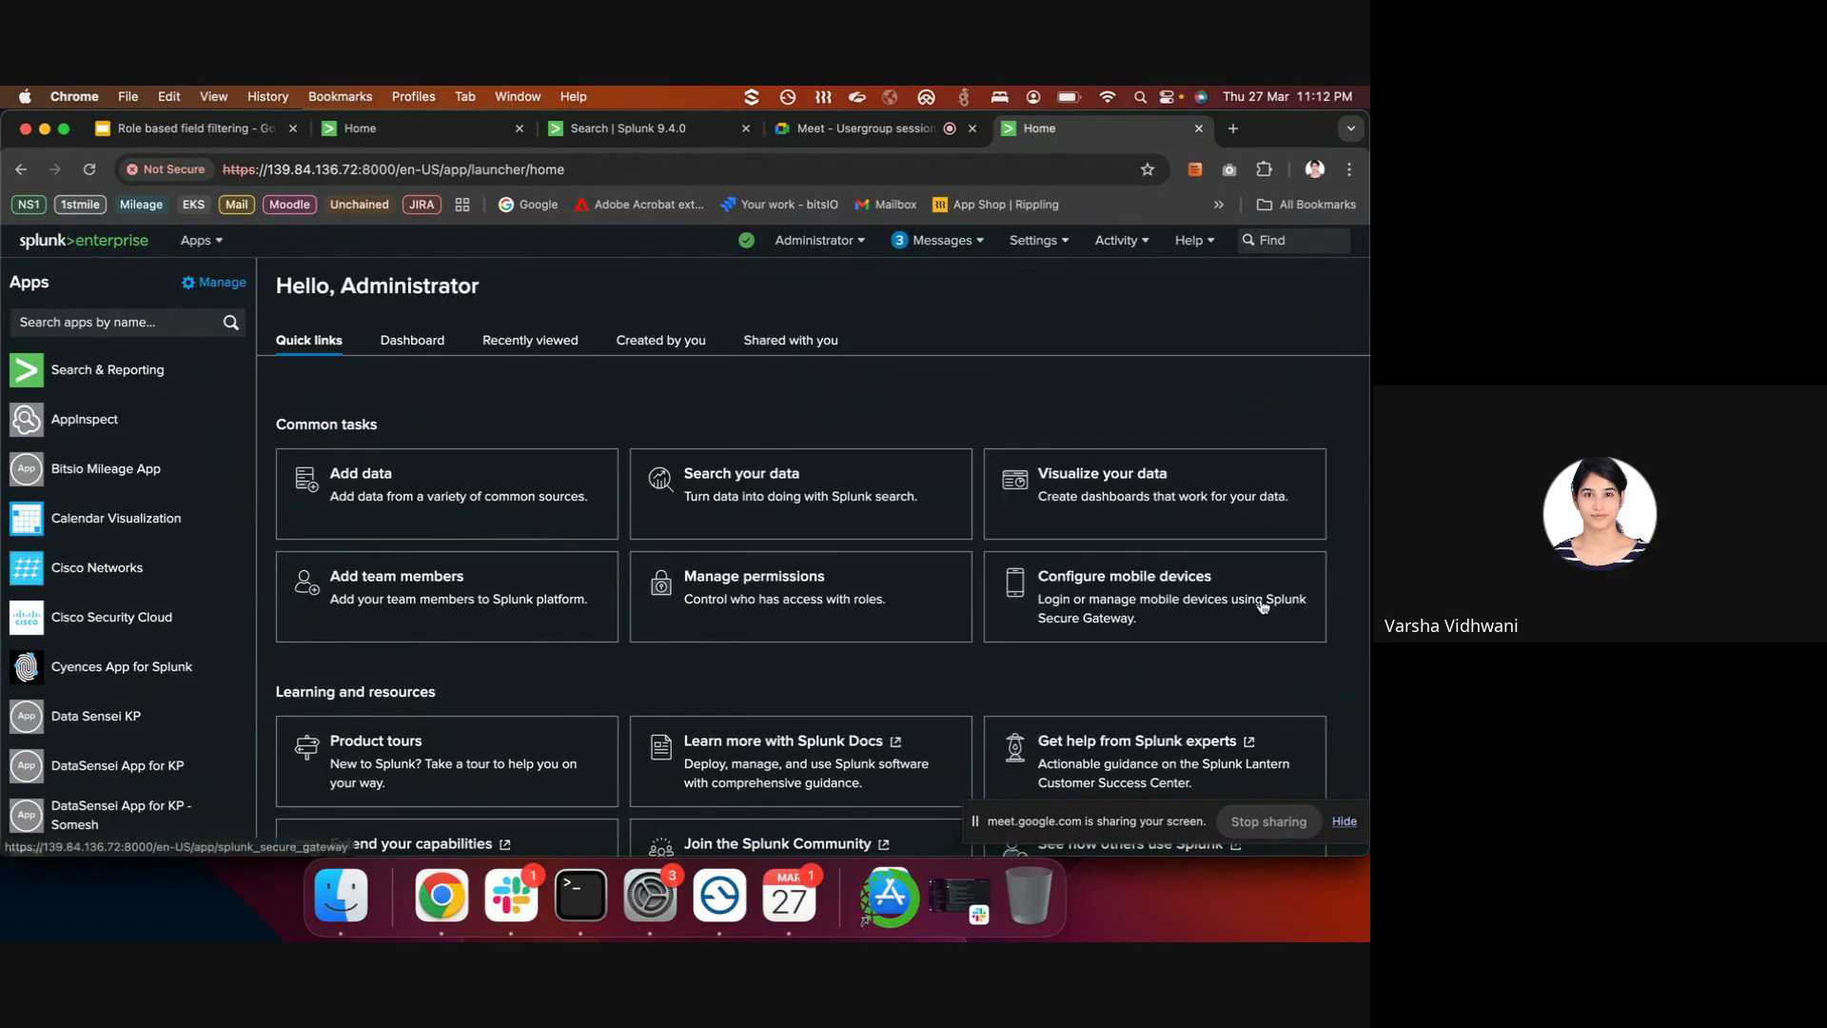
pyautogui.click(1052, 253)
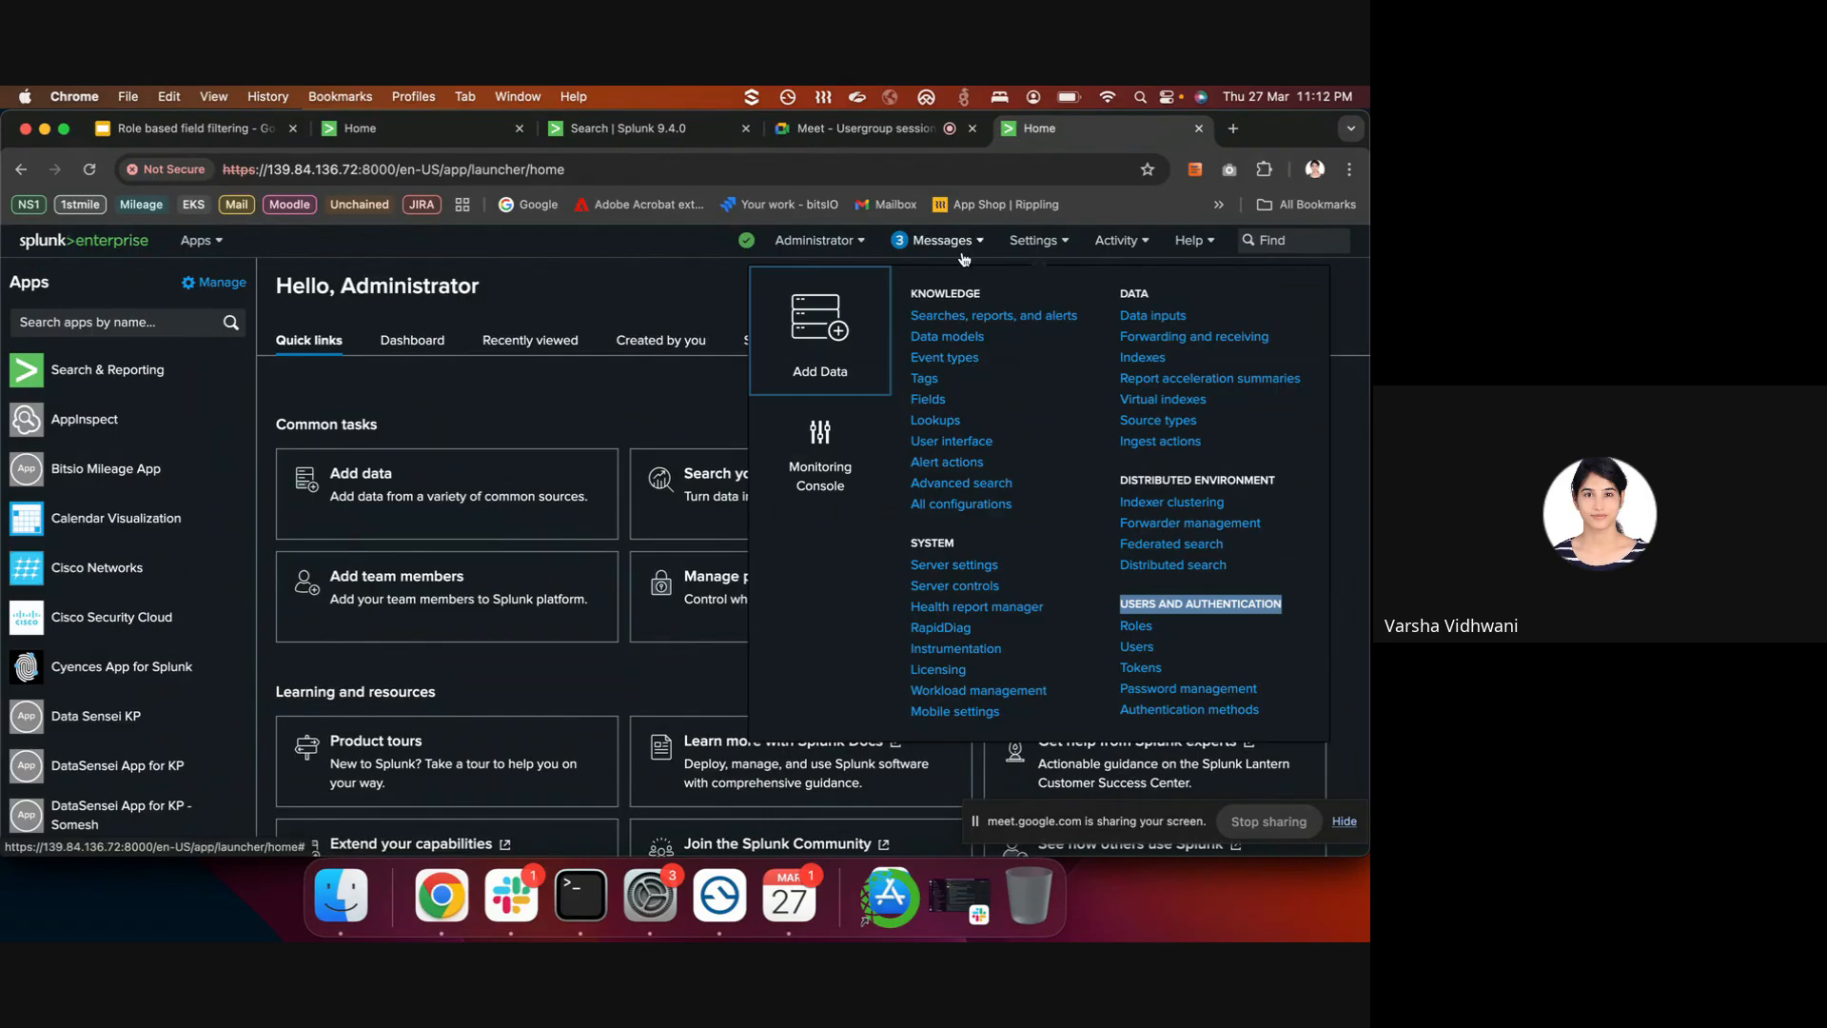
# - Admit the waiting participant to the video call, then close Splunk's Settings menu
pyautogui.click(856, 132)
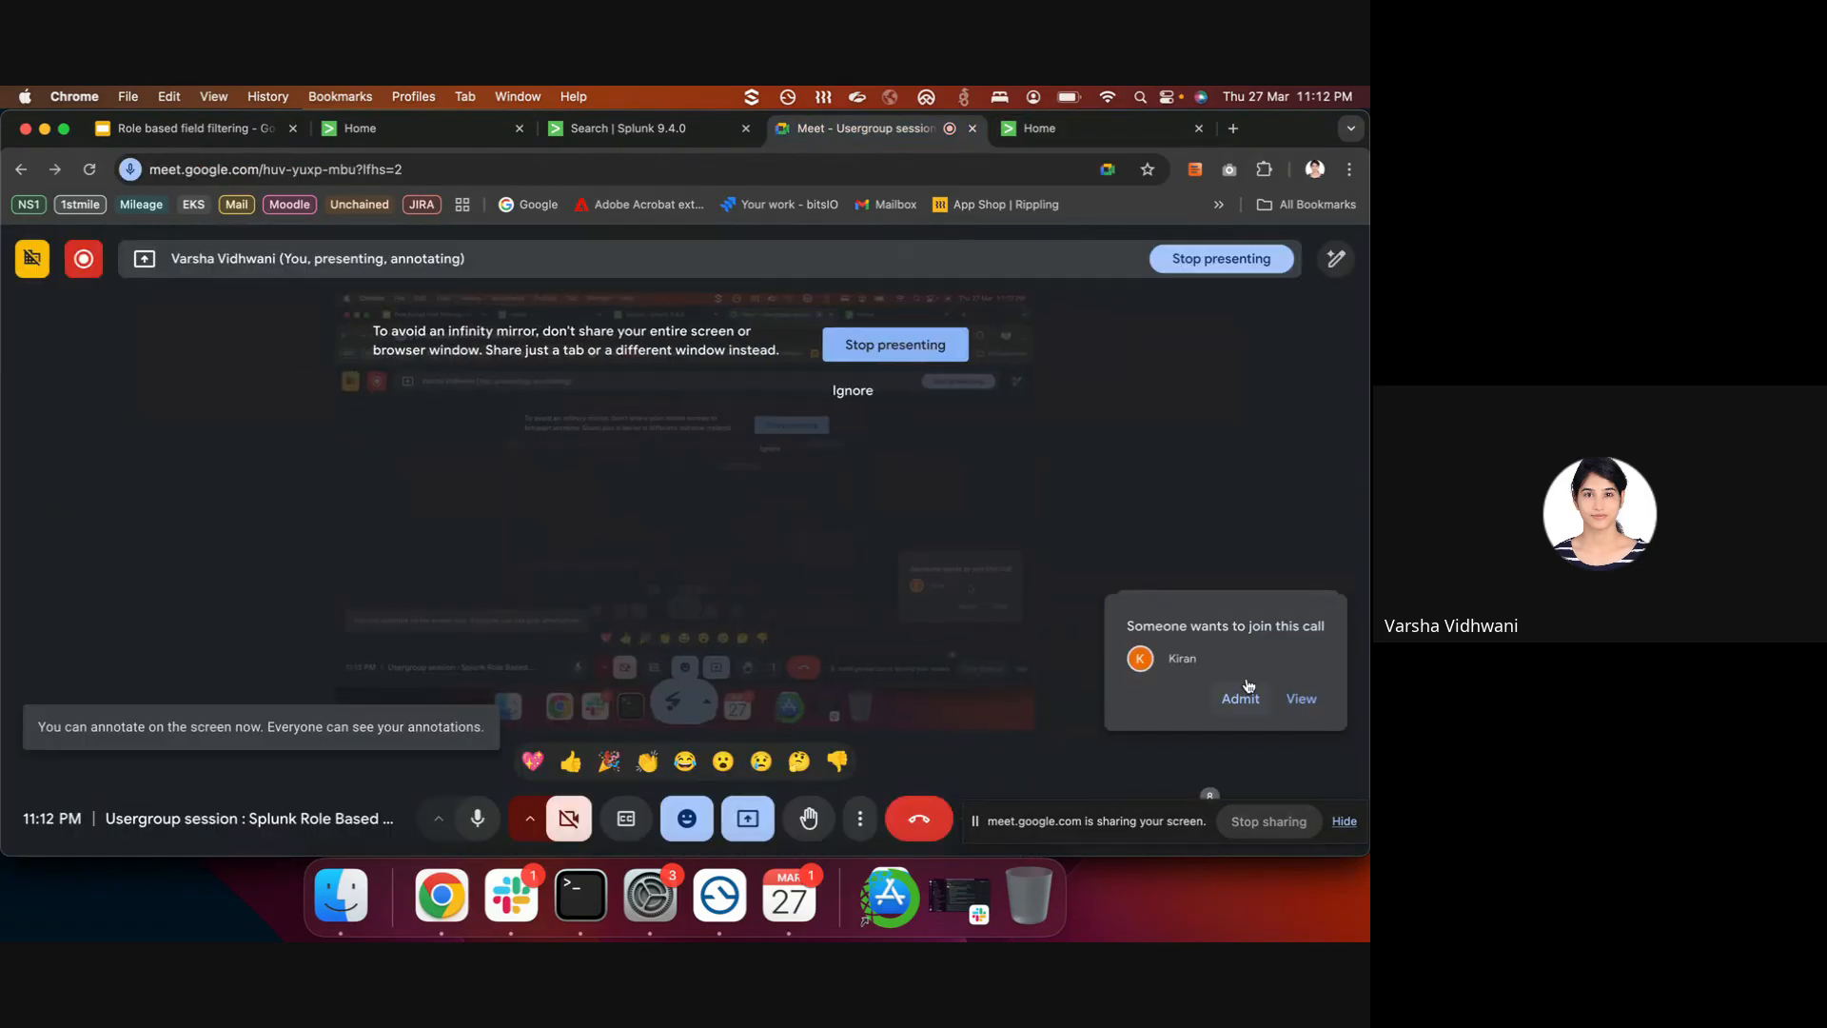
pyautogui.click(1237, 695)
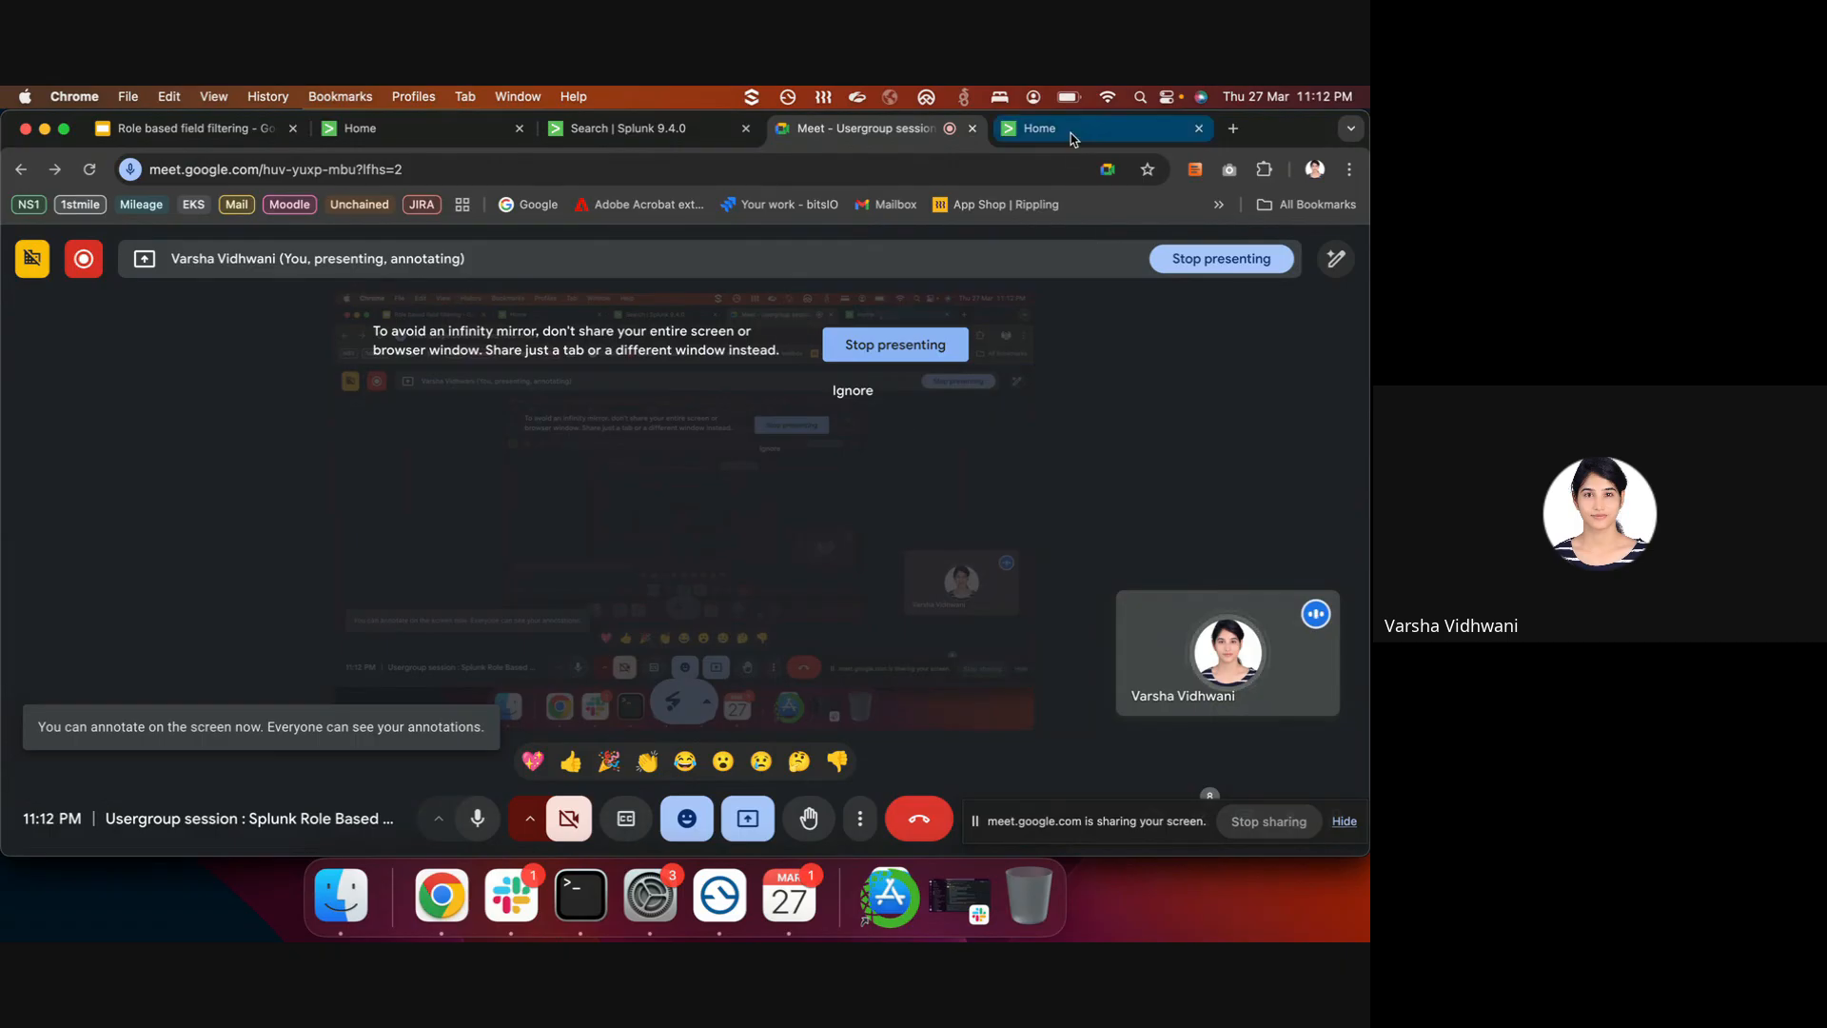
pyautogui.click(1094, 127)
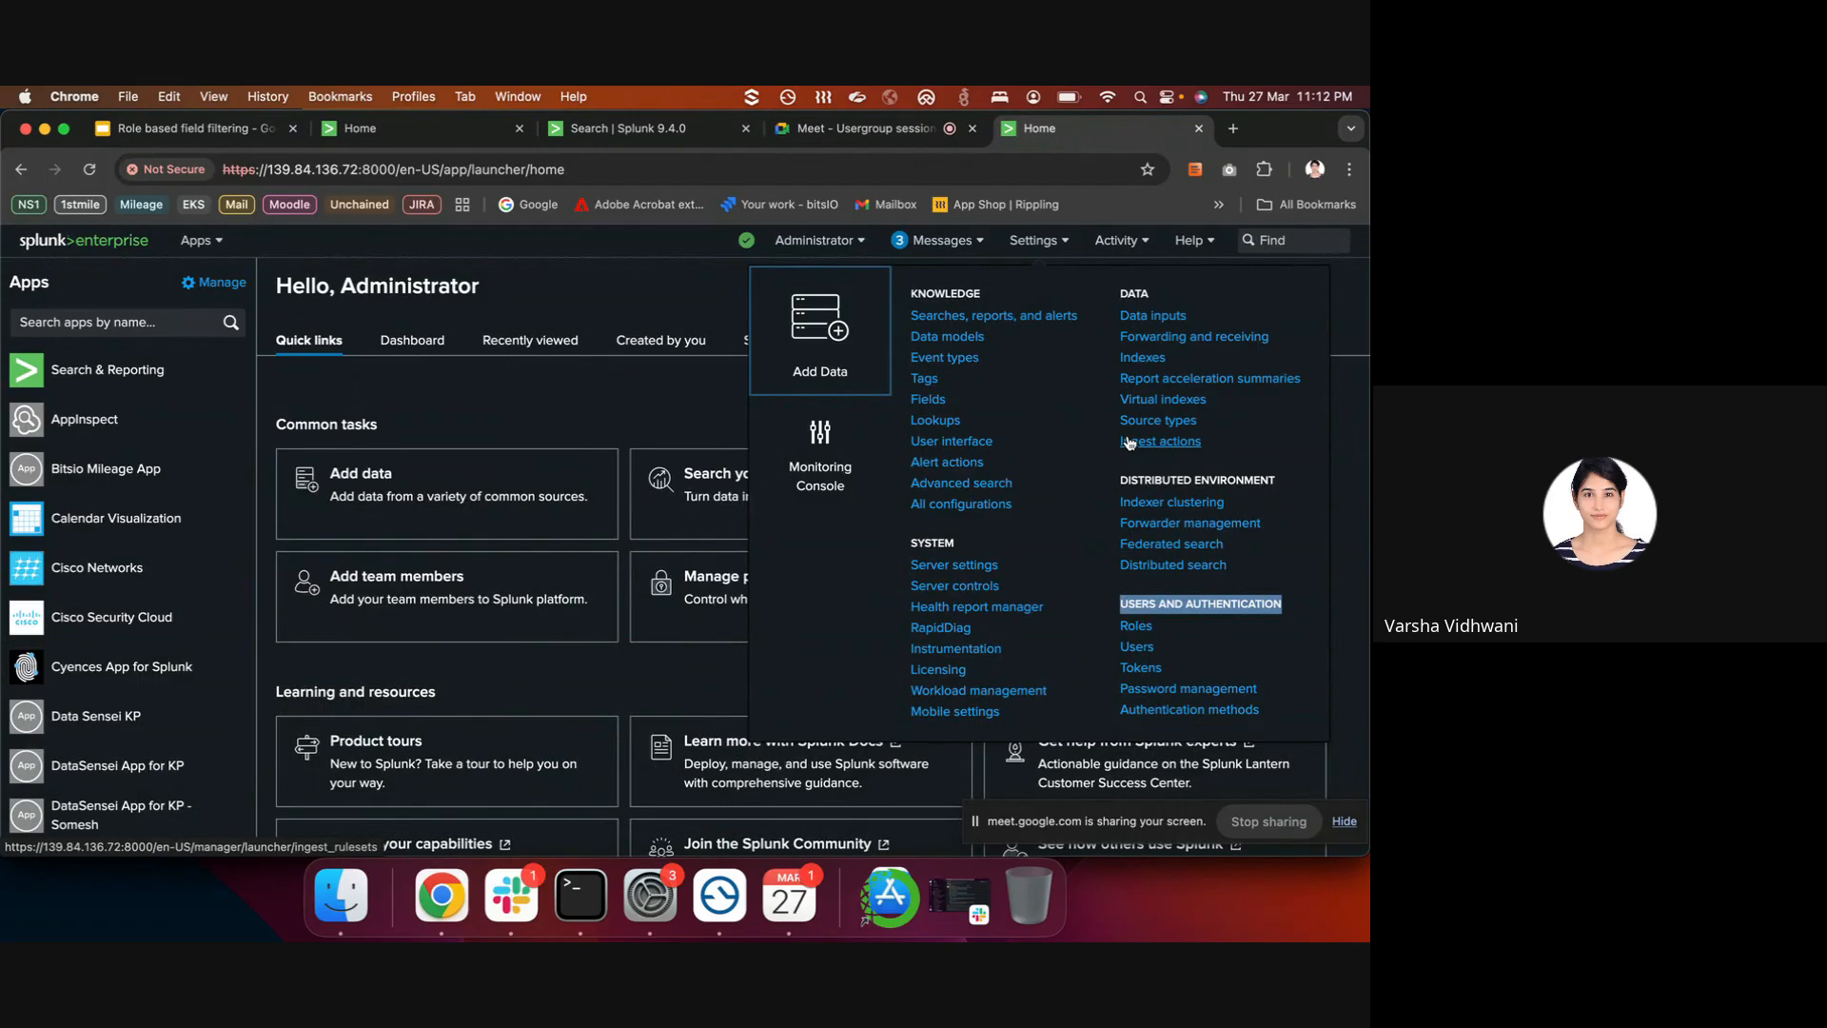
pyautogui.click(653, 282)
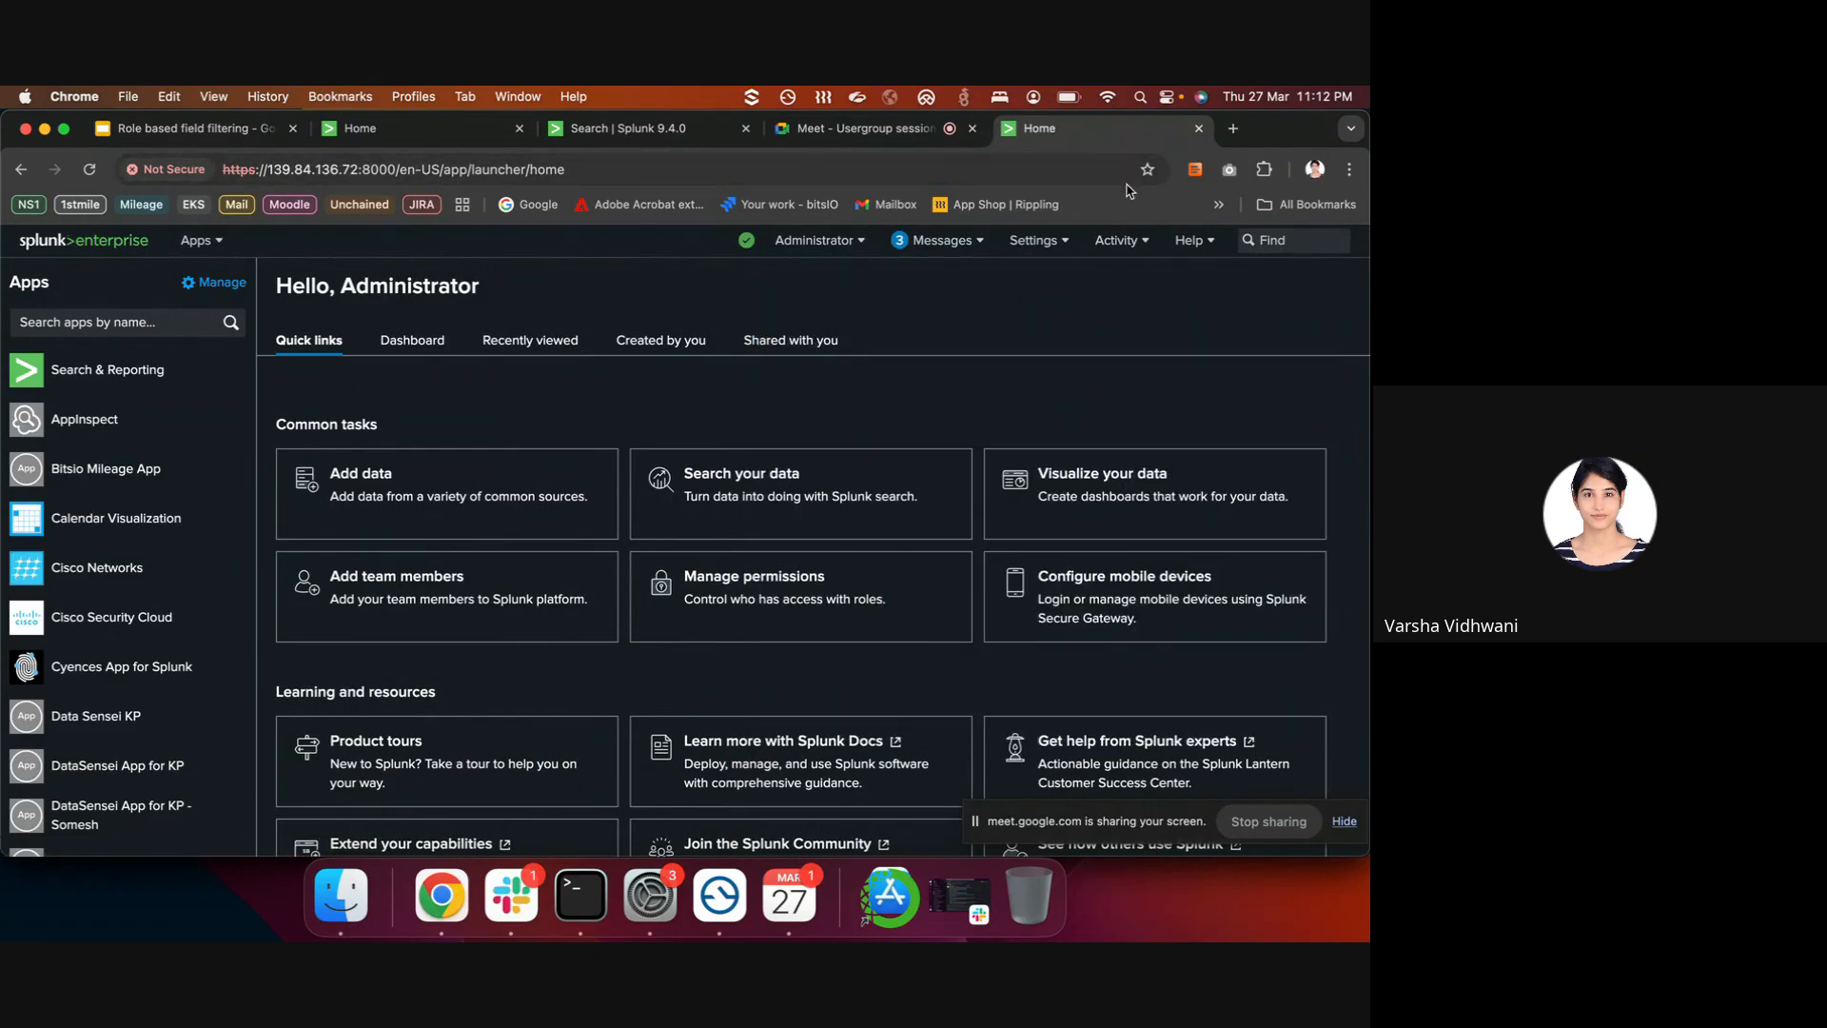
# - Reopen Settings to highlight Users and Authentication, then close it and return to Terminal
pyautogui.click(1047, 245)
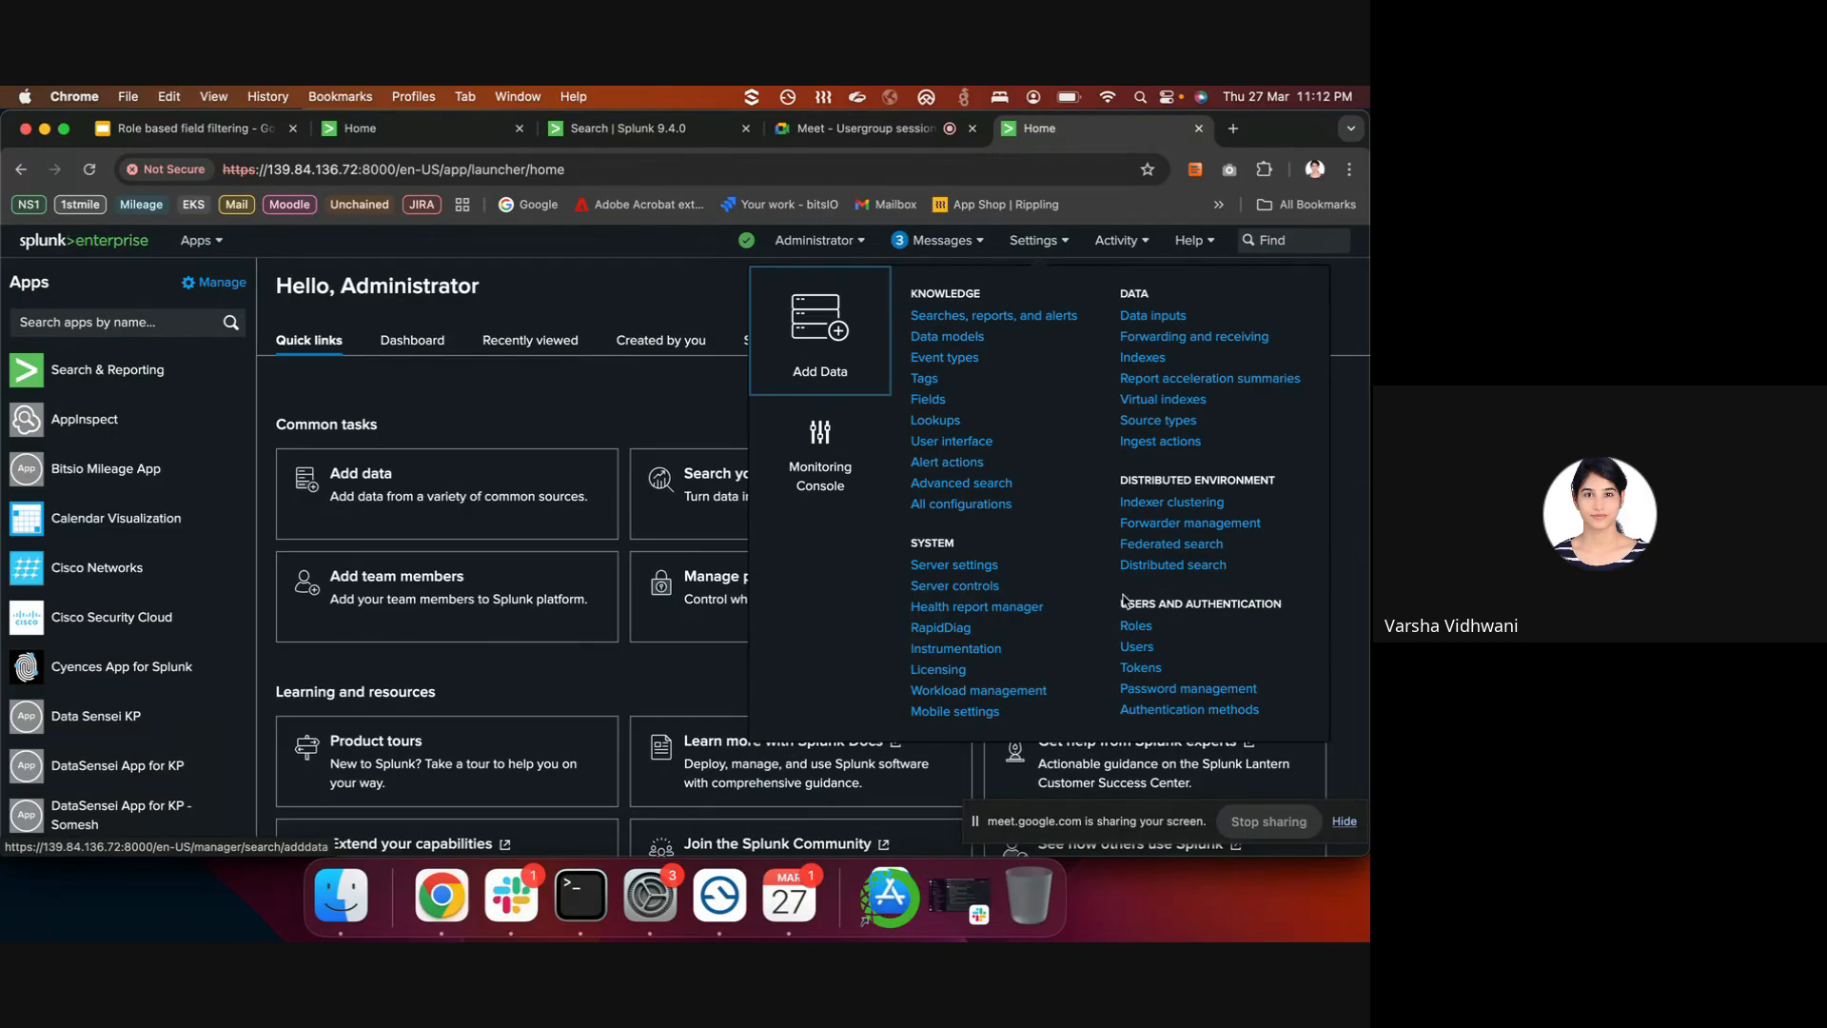
pyautogui.moveTo(1120, 603); pyautogui.dragTo(1283, 618)
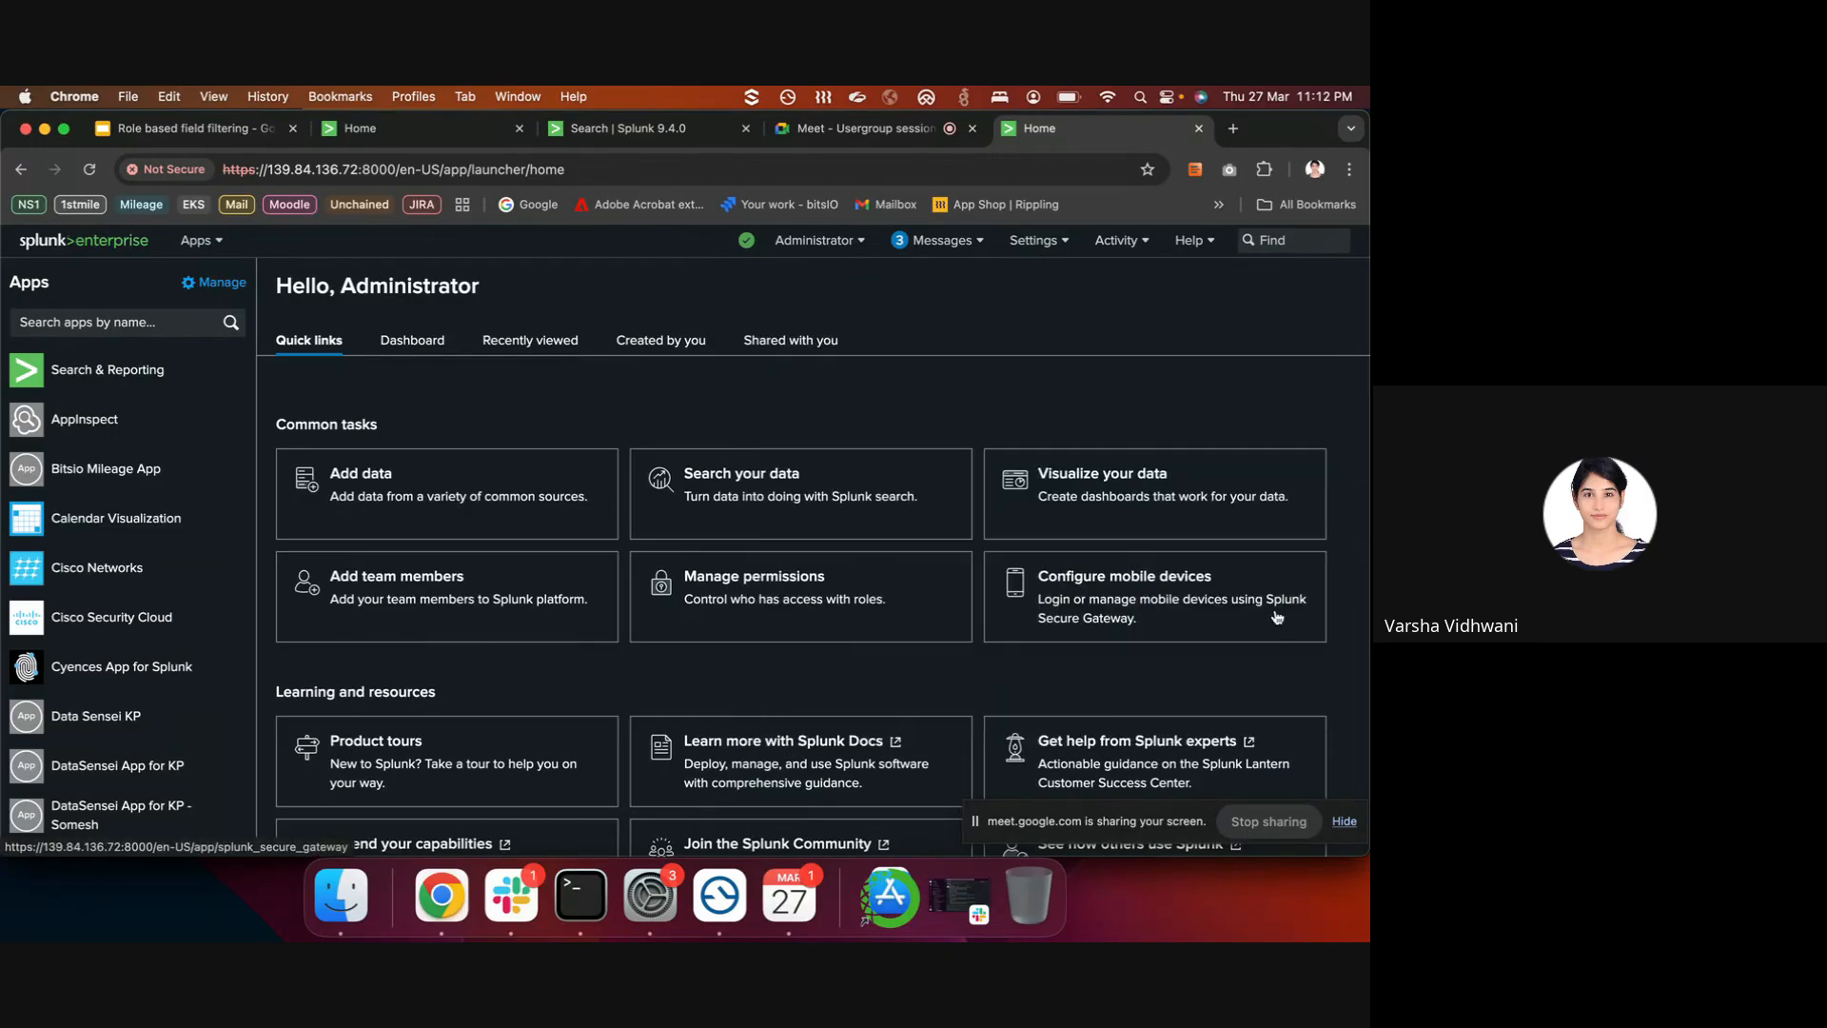
pyautogui.click(1049, 247)
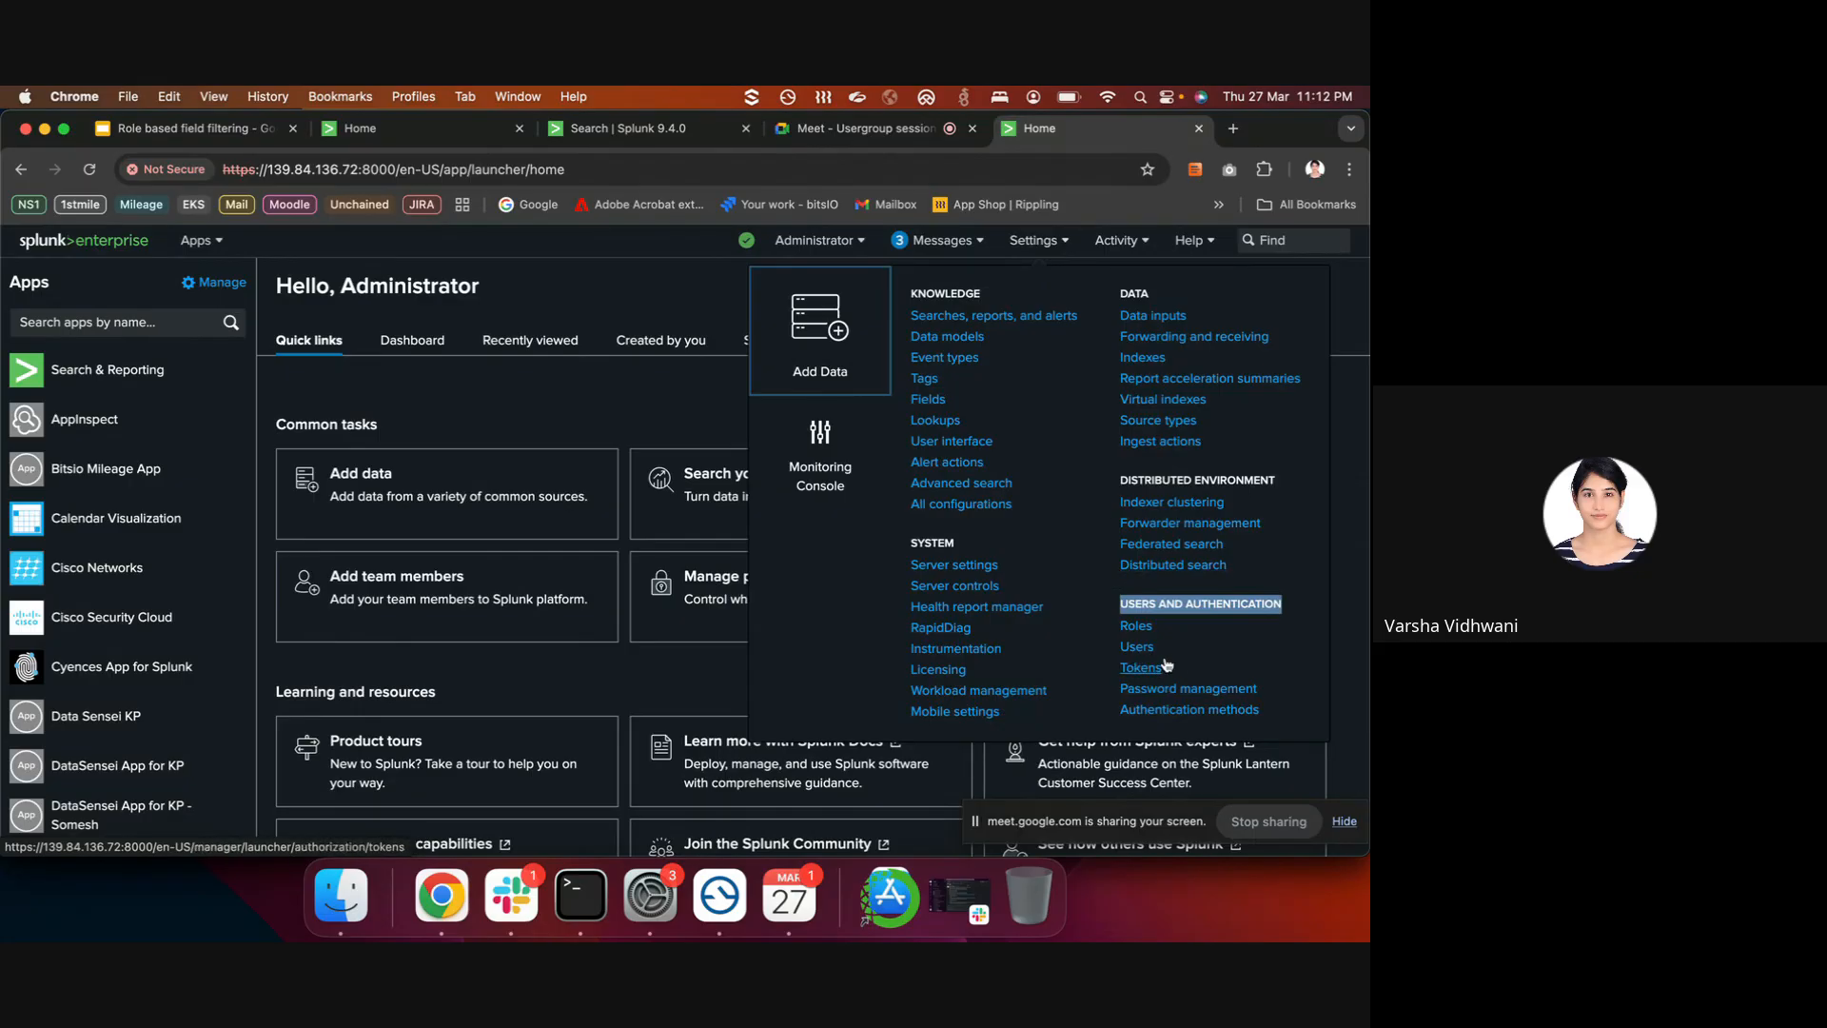
pyautogui.click(673, 281)
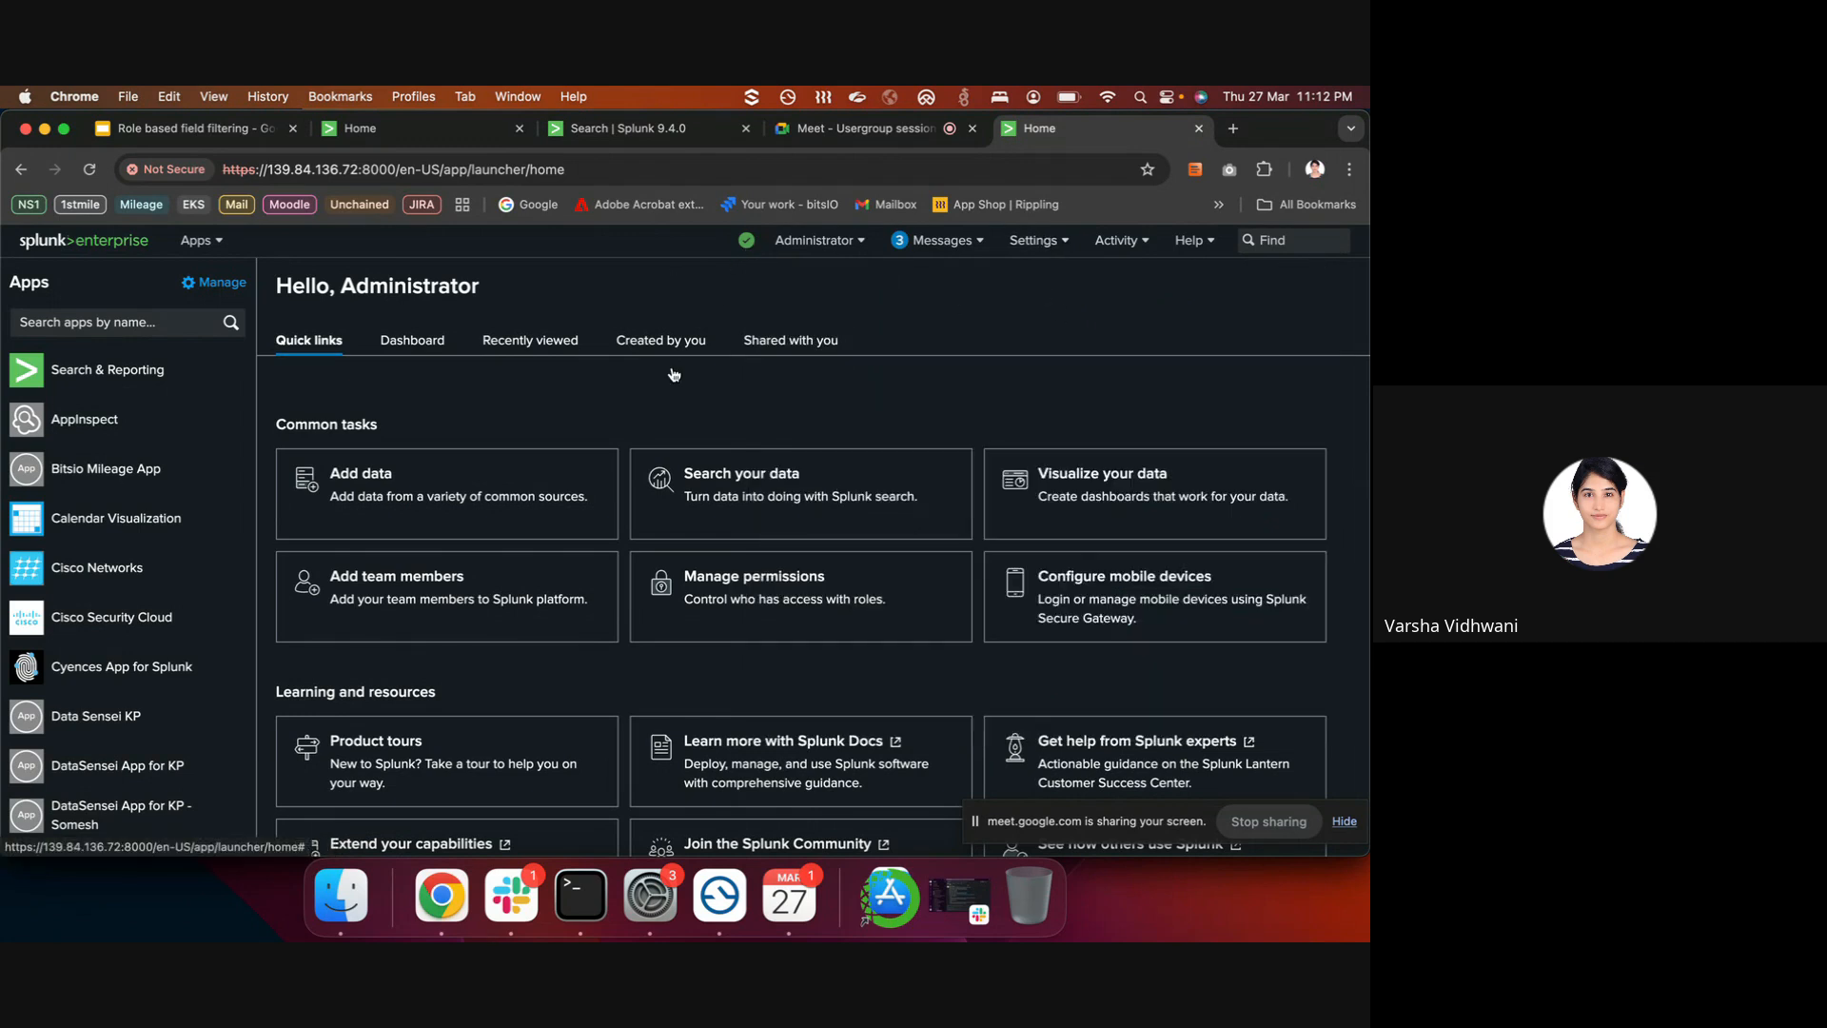
pyautogui.click(563, 902)
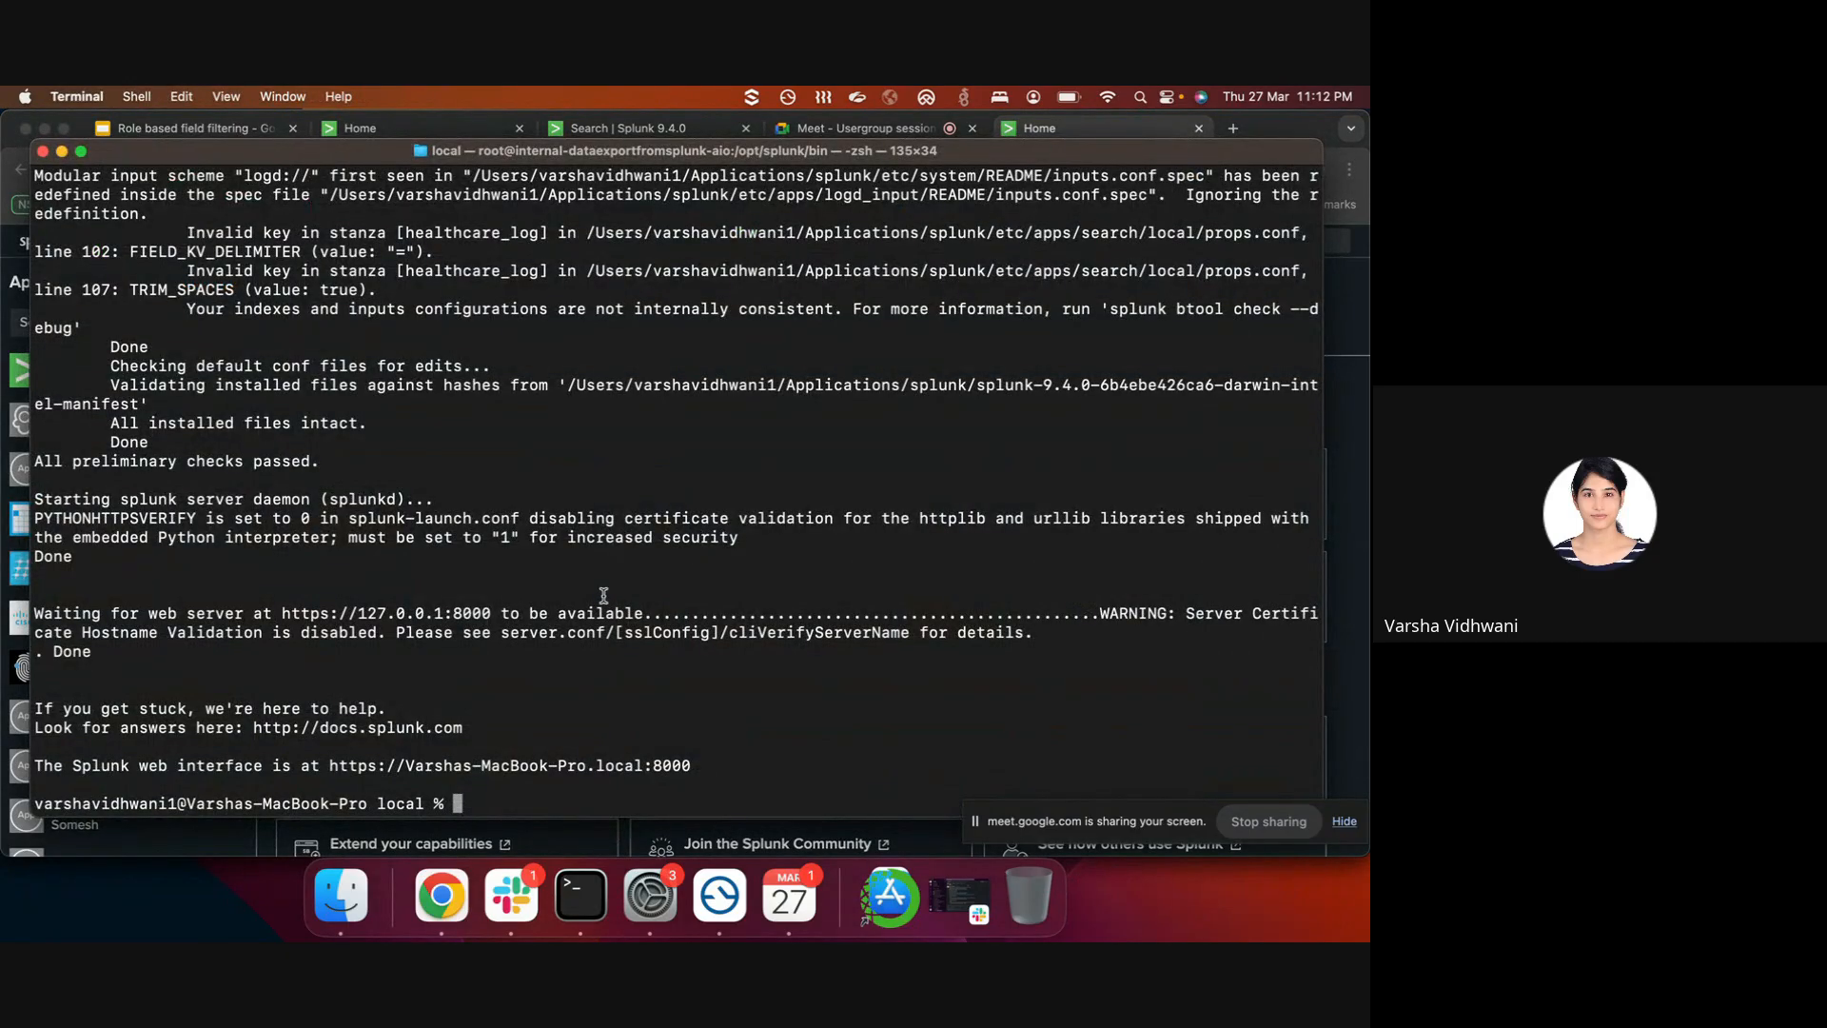
# - List the local config files and confirm limits.conf has field_filters = true
pyautogui.write('pwd')
pyautogui.press('BackSpace')
pyautogui.press('BackSpace')
pyautogui.press('BackSpace')
pyautogui.write('ls')
pyautogui.press('Return')
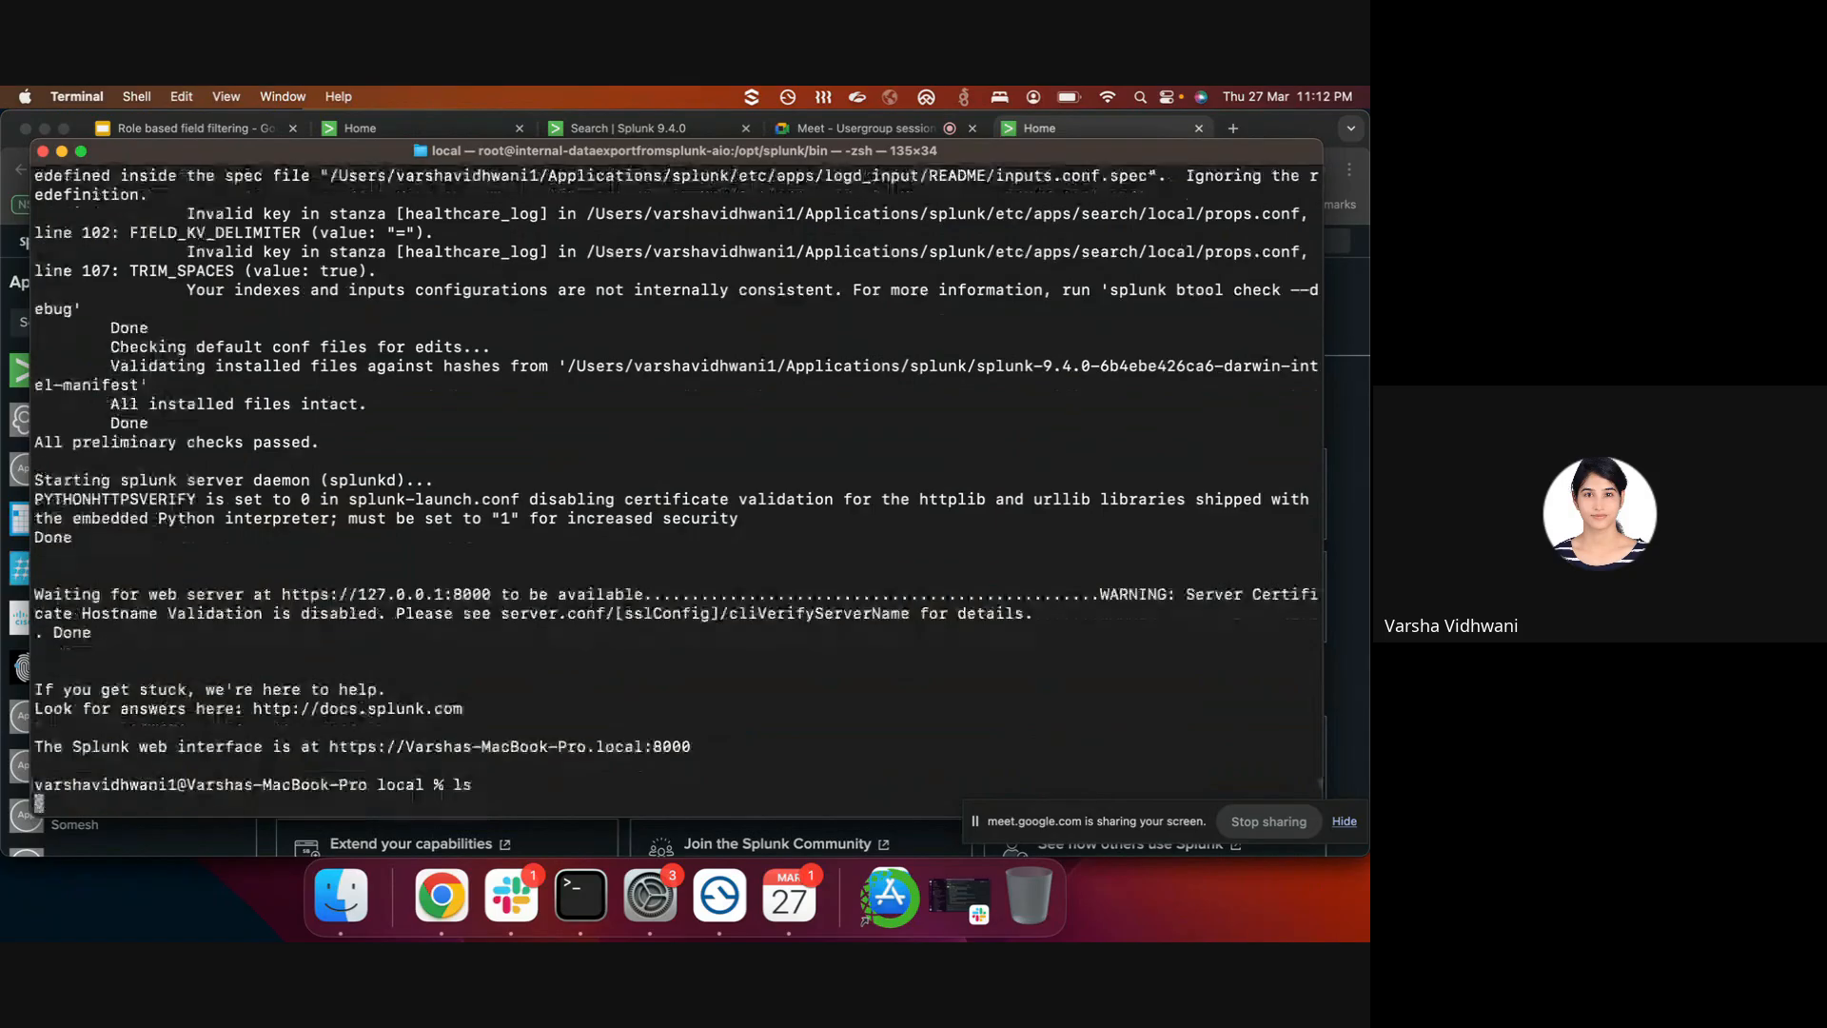
pyautogui.write('vi kim')
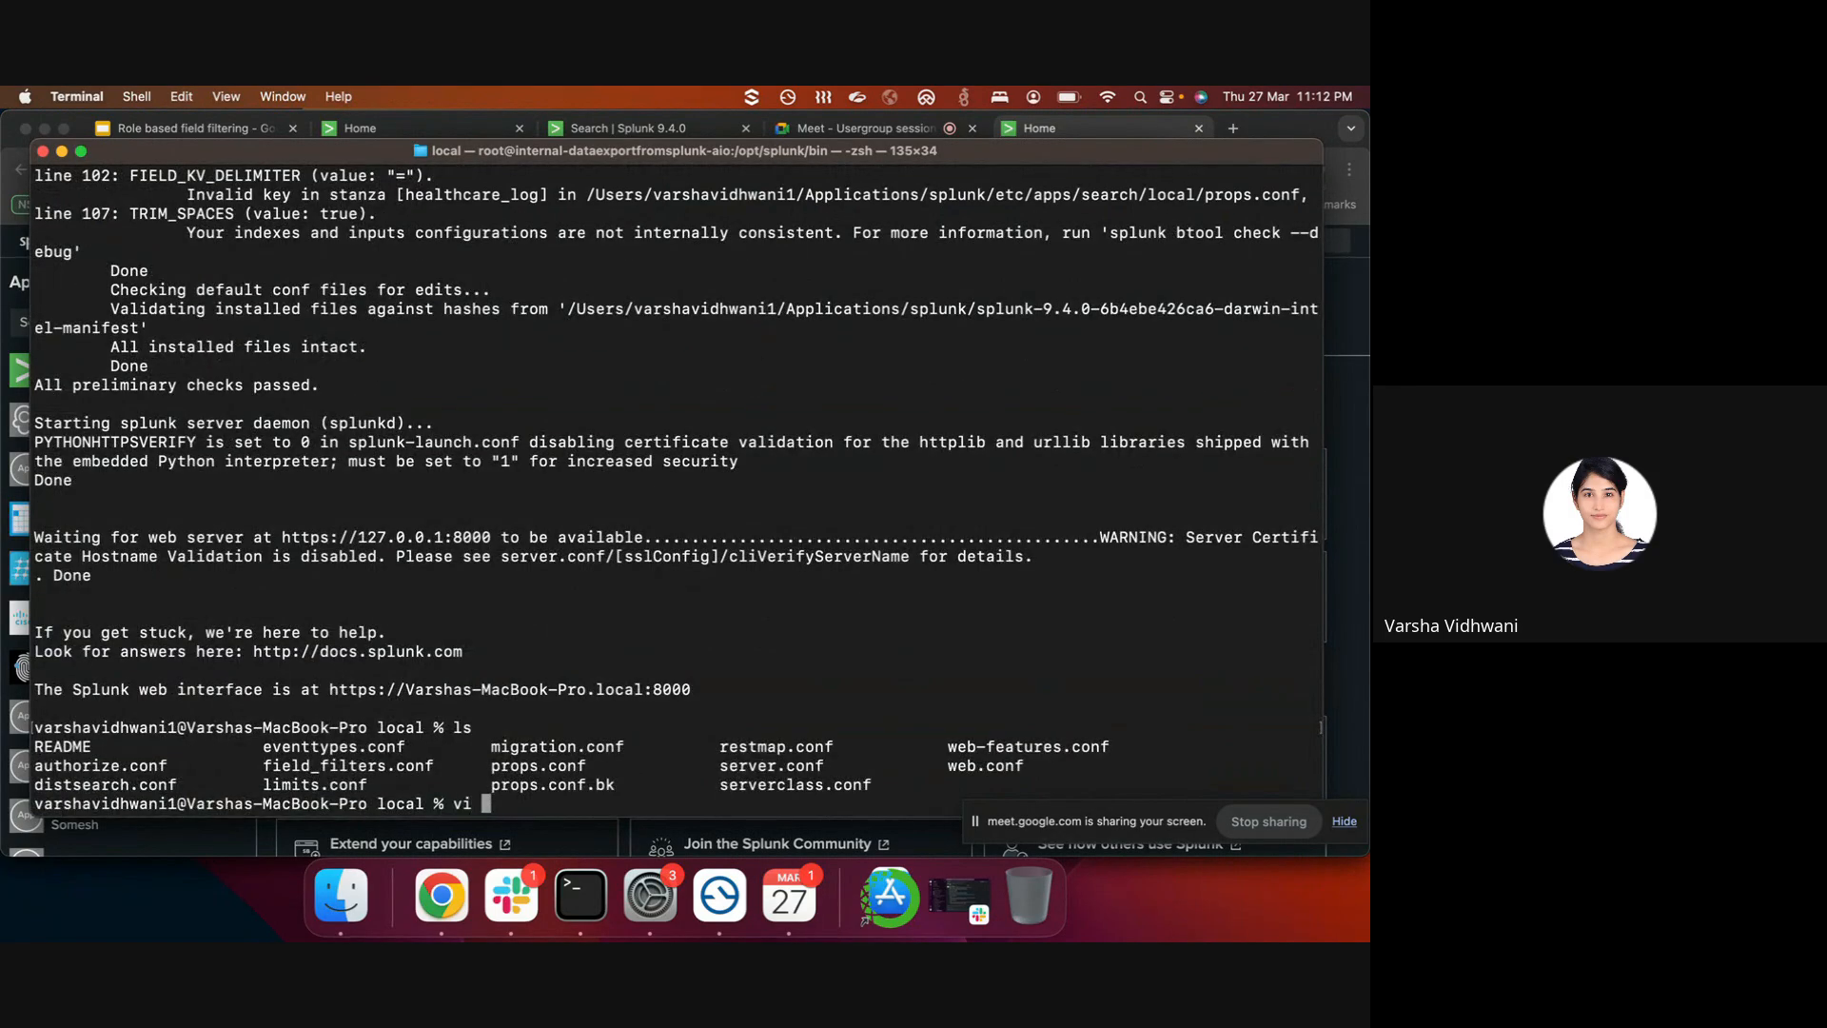
pyautogui.press('BackSpace')
pyautogui.press('BackSpace')
pyautogui.press('BackSpace')
pyautogui.write('limi')
pyautogui.press('Tab')
pyautogui.press('Return')
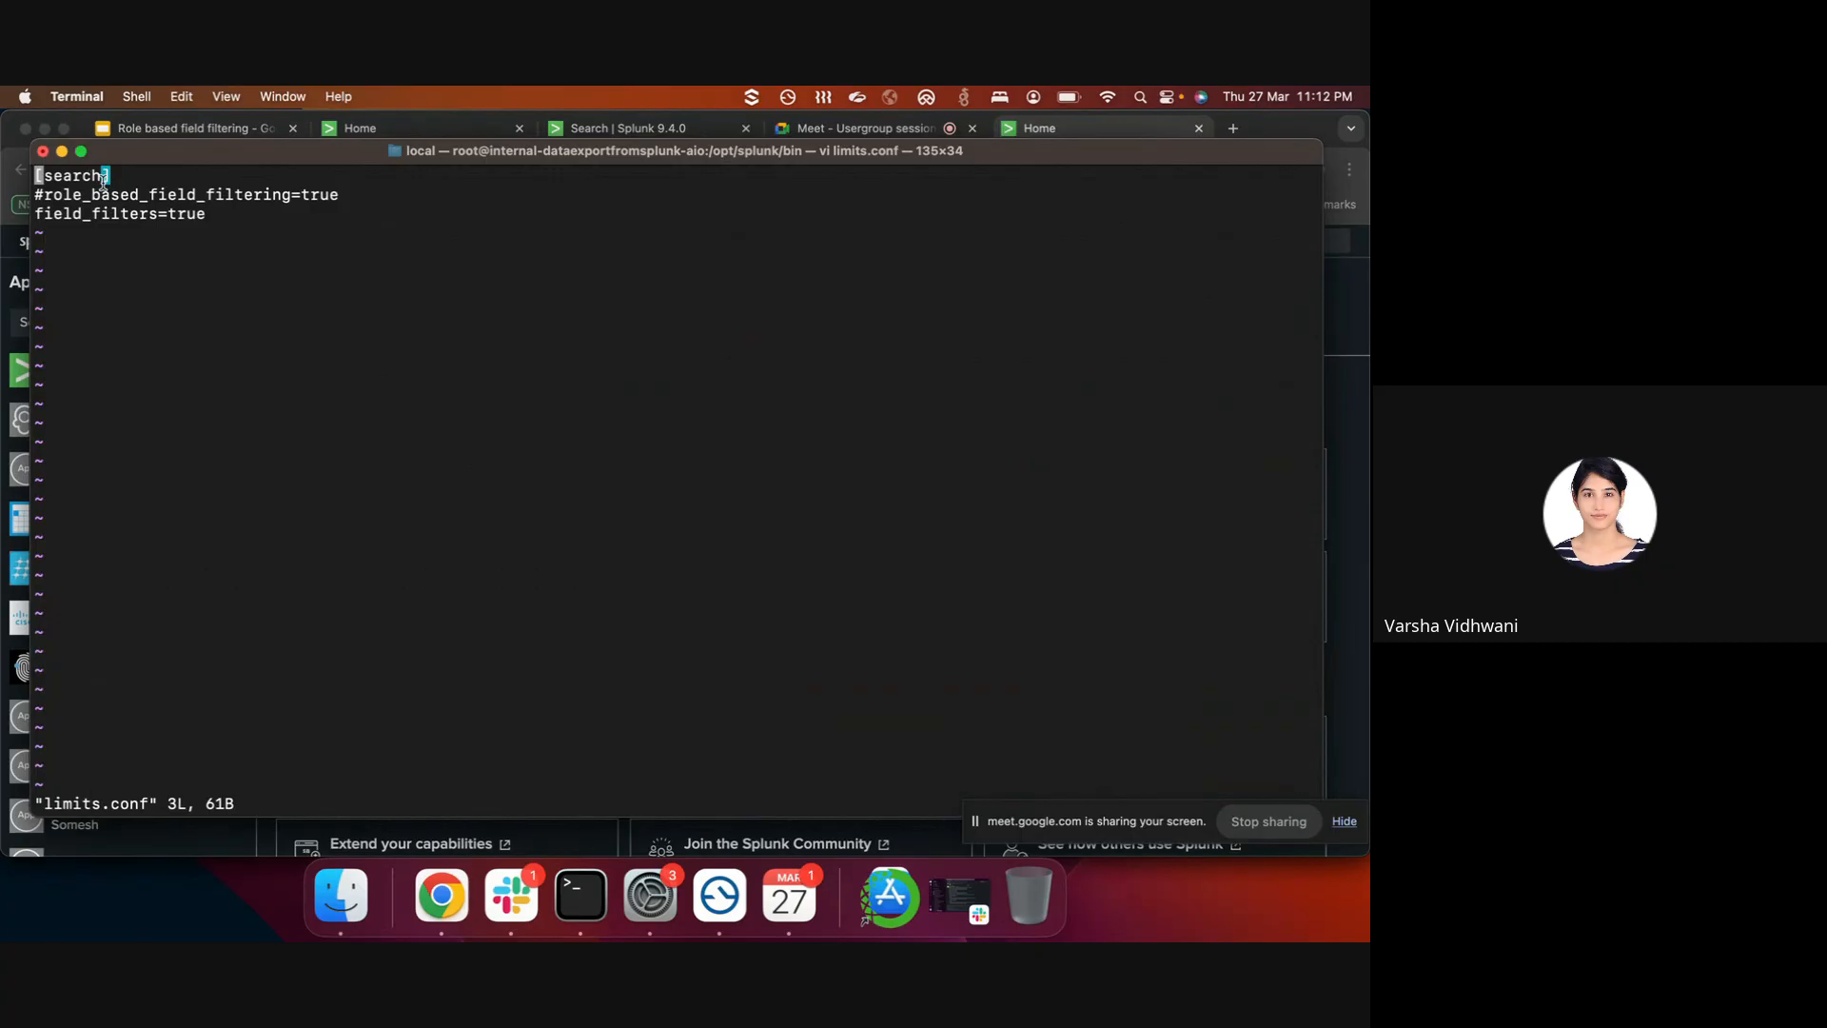
pyautogui.moveTo(209, 213); pyautogui.dragTo(37, 214)
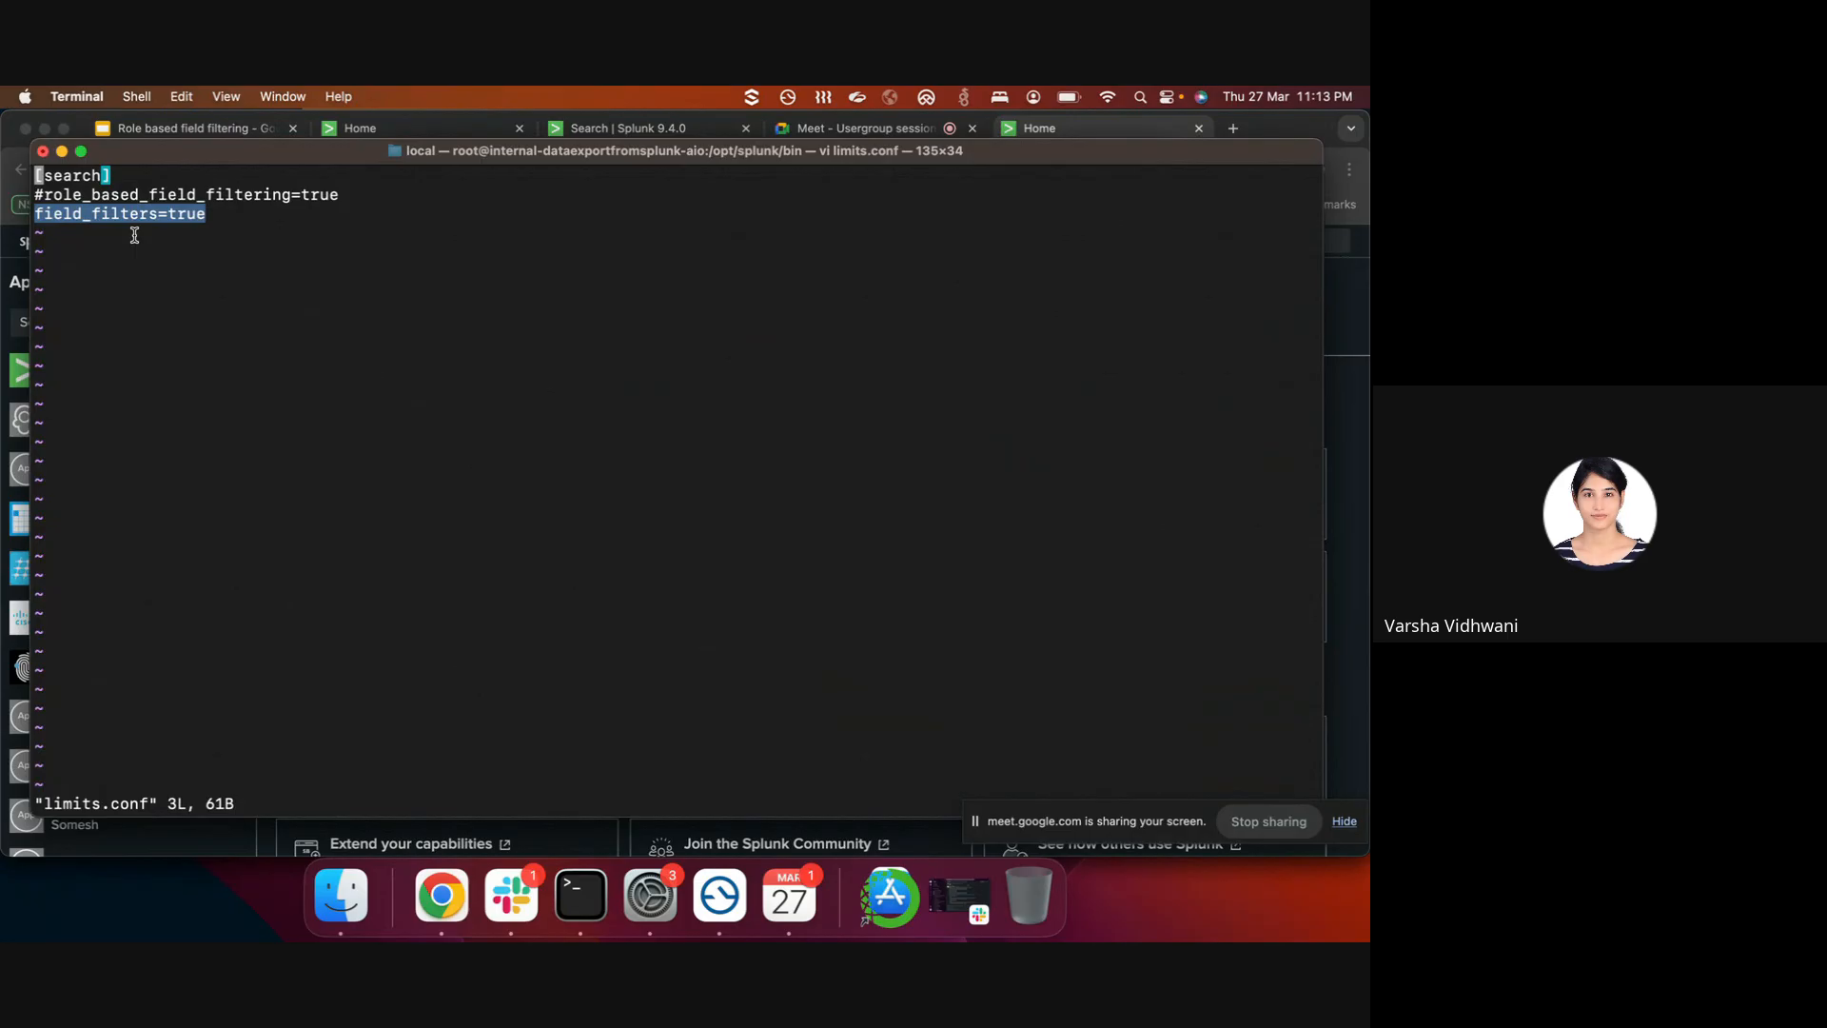
pyautogui.write(':wq')
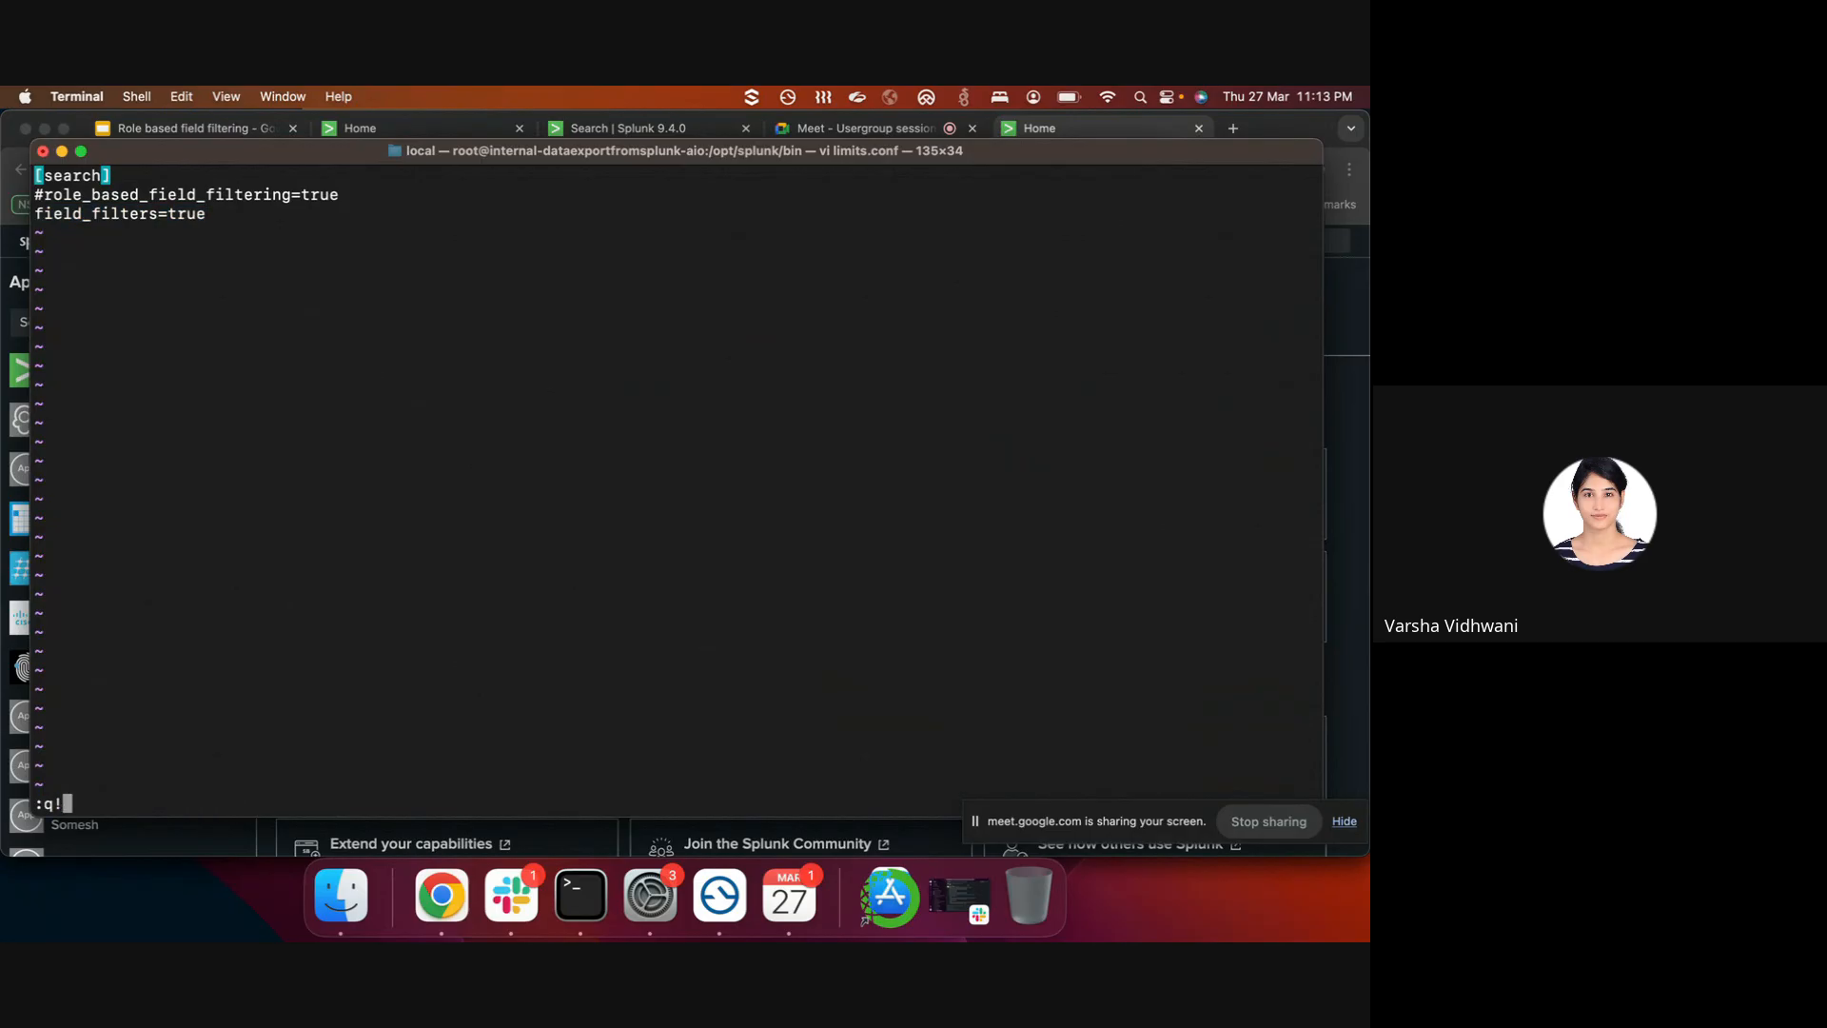
pyautogui.press('Return')
# - Confirm web-features.conf enables the field filters UI, then go back to the browser
pyautogui.write('vi web')
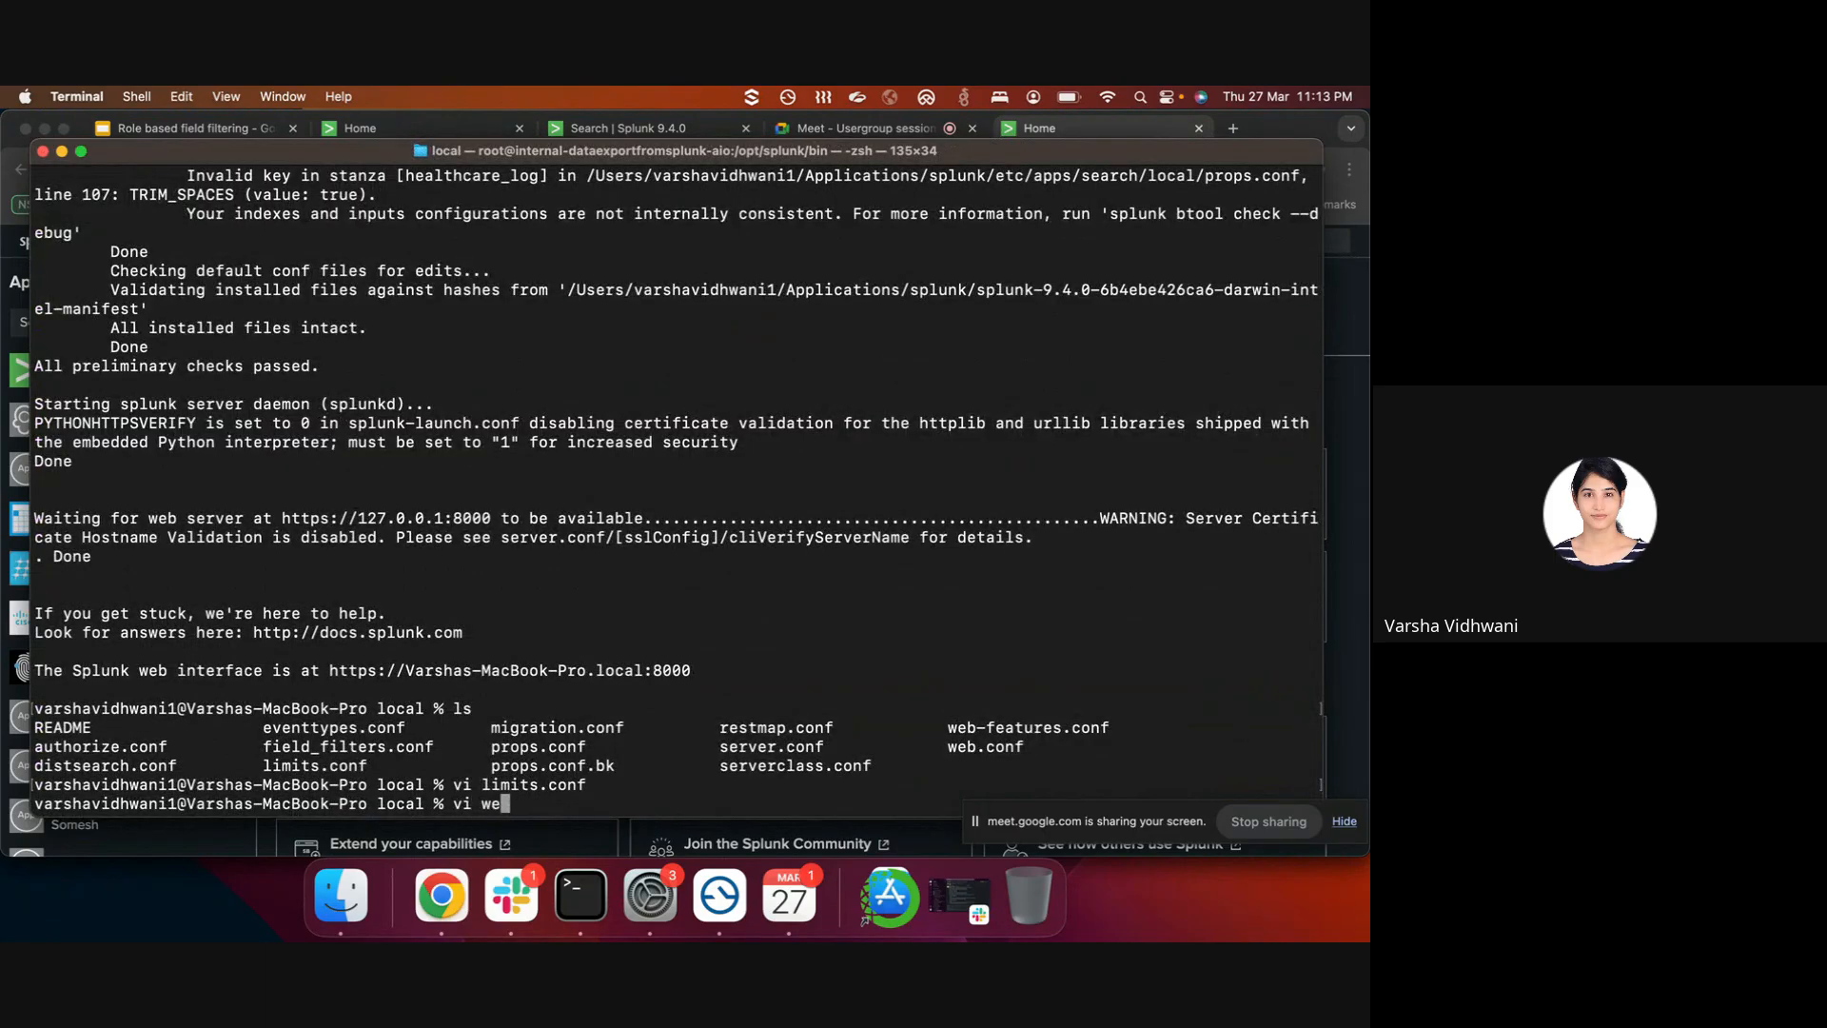
pyautogui.press('Tab')
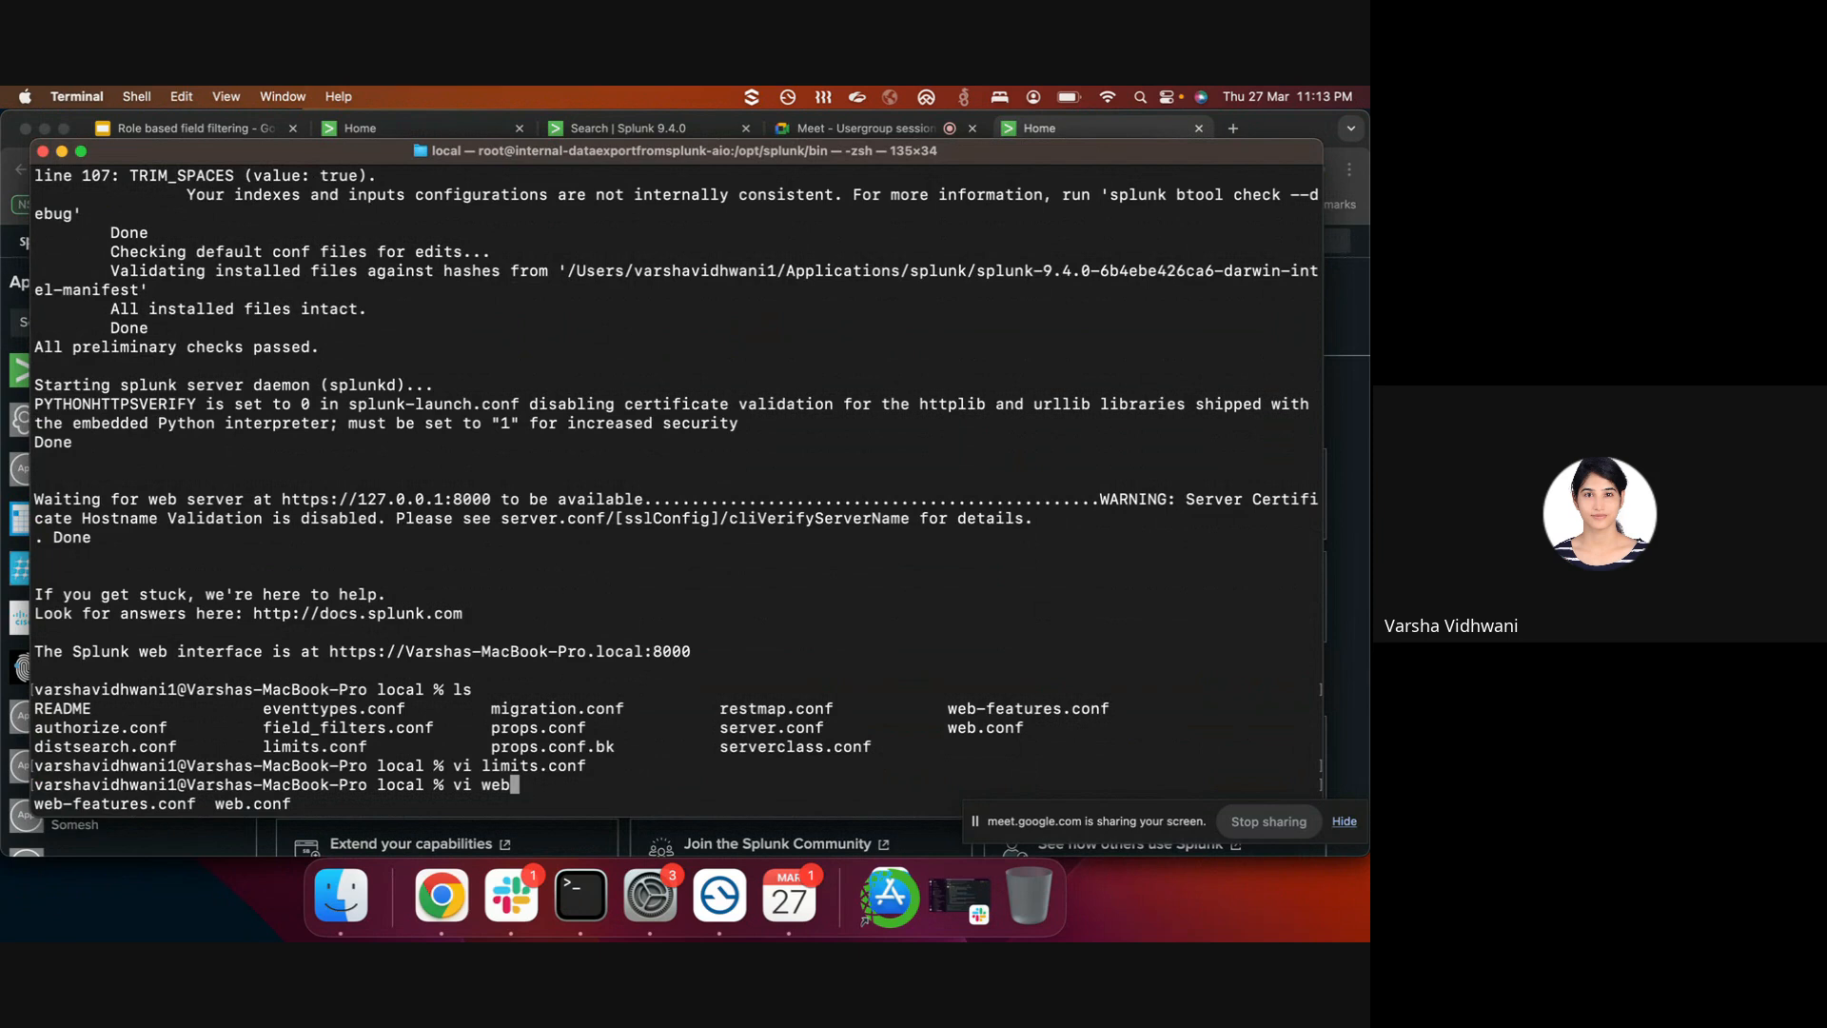
pyautogui.write('-fe')
pyautogui.press('Tab')
pyautogui.press('Return')
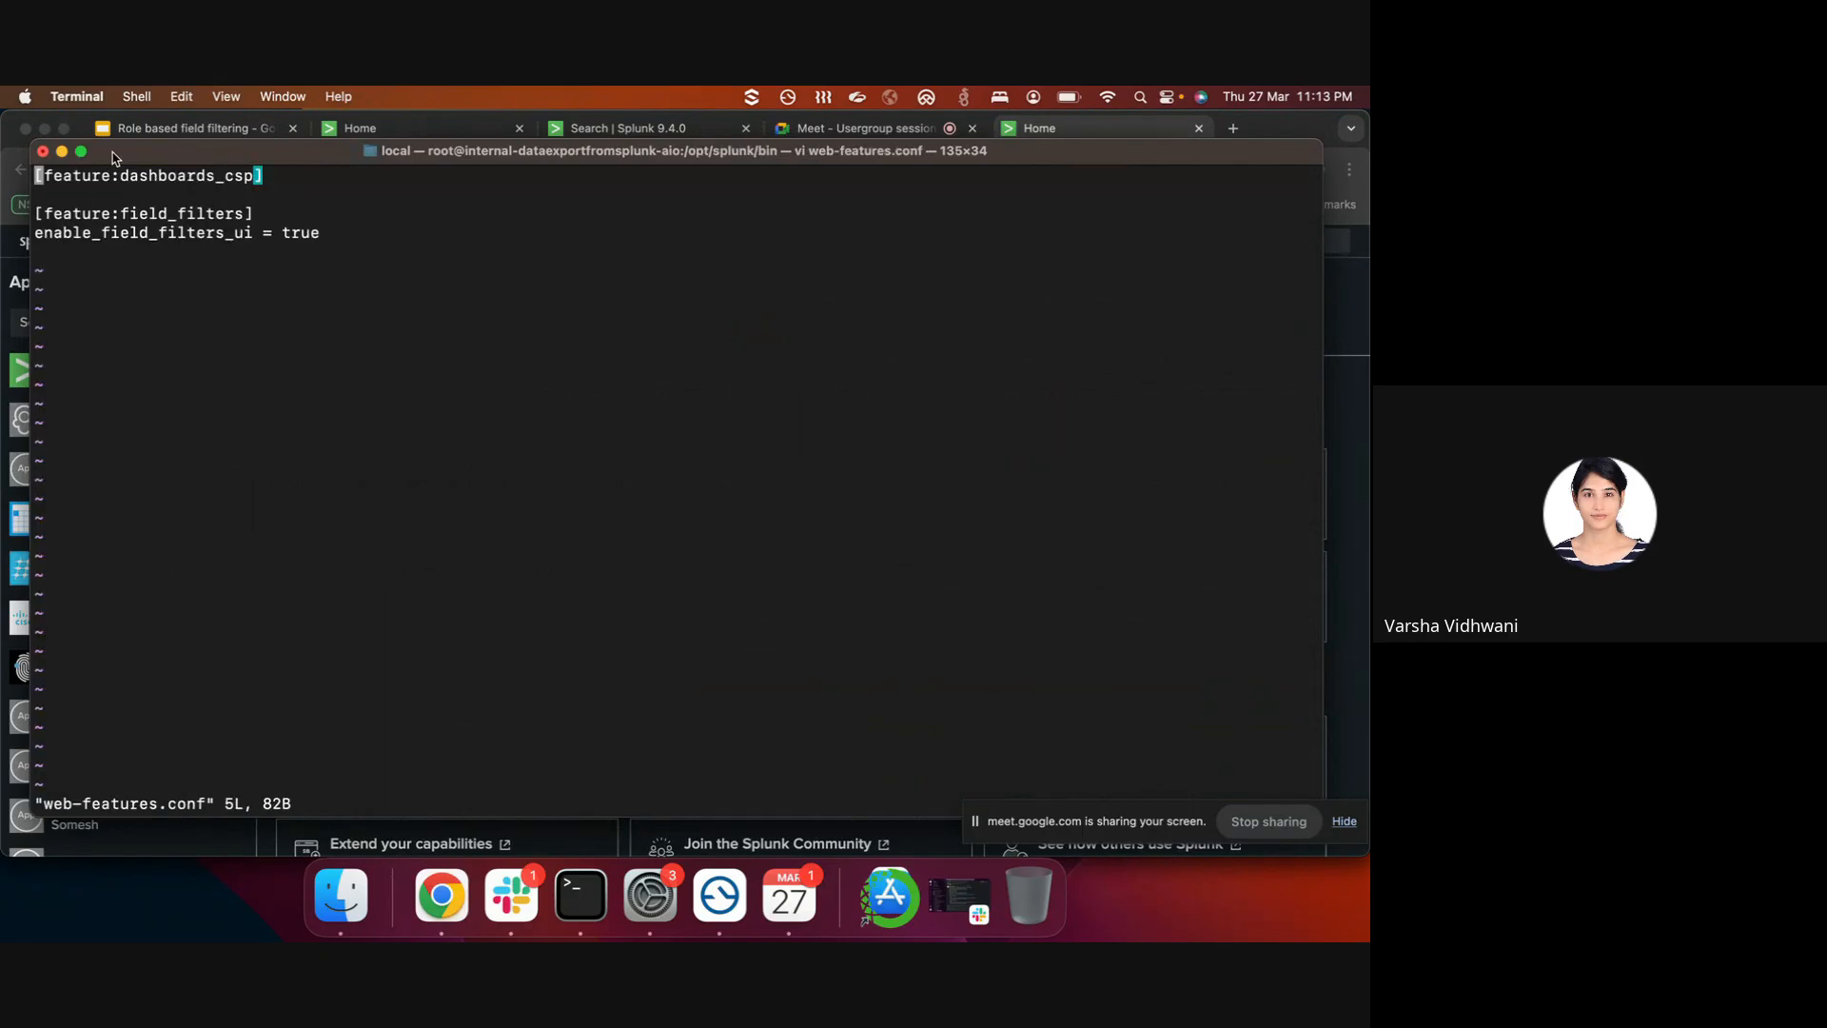
pyautogui.moveTo(322, 233); pyautogui.dragTo(36, 214)
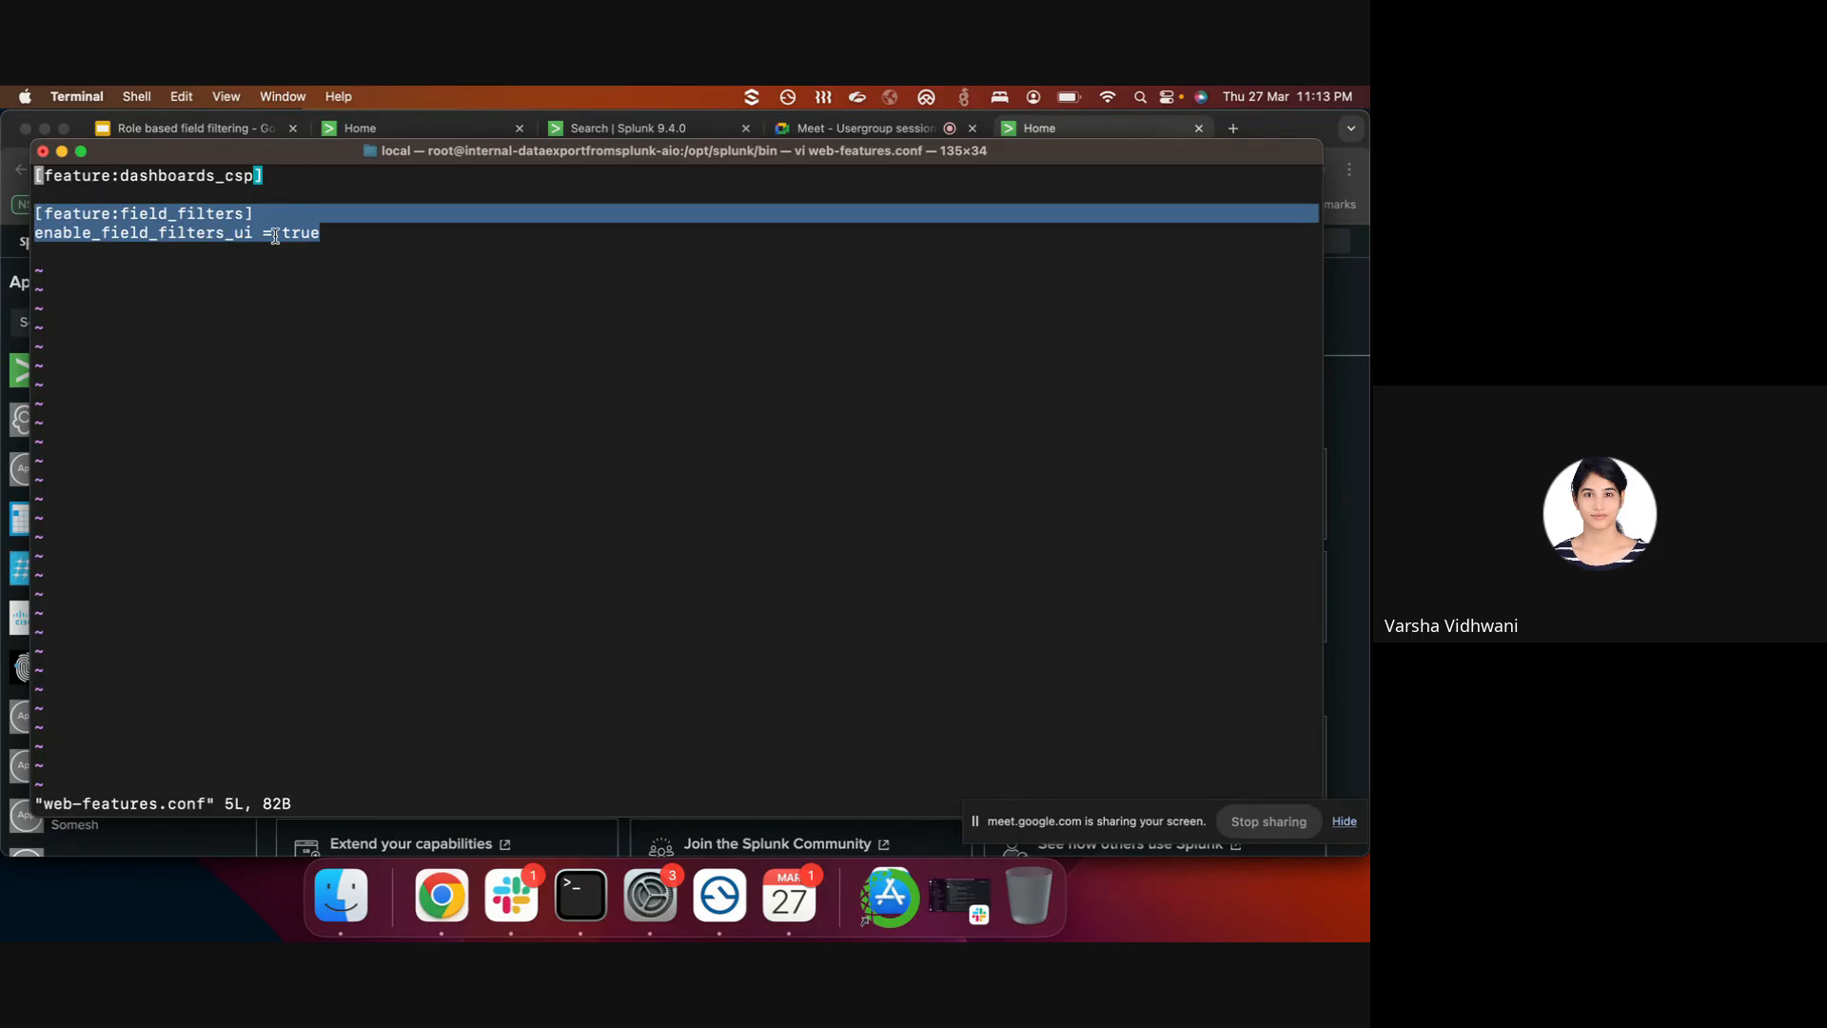
pyautogui.write(':wq')
pyautogui.press('Return')
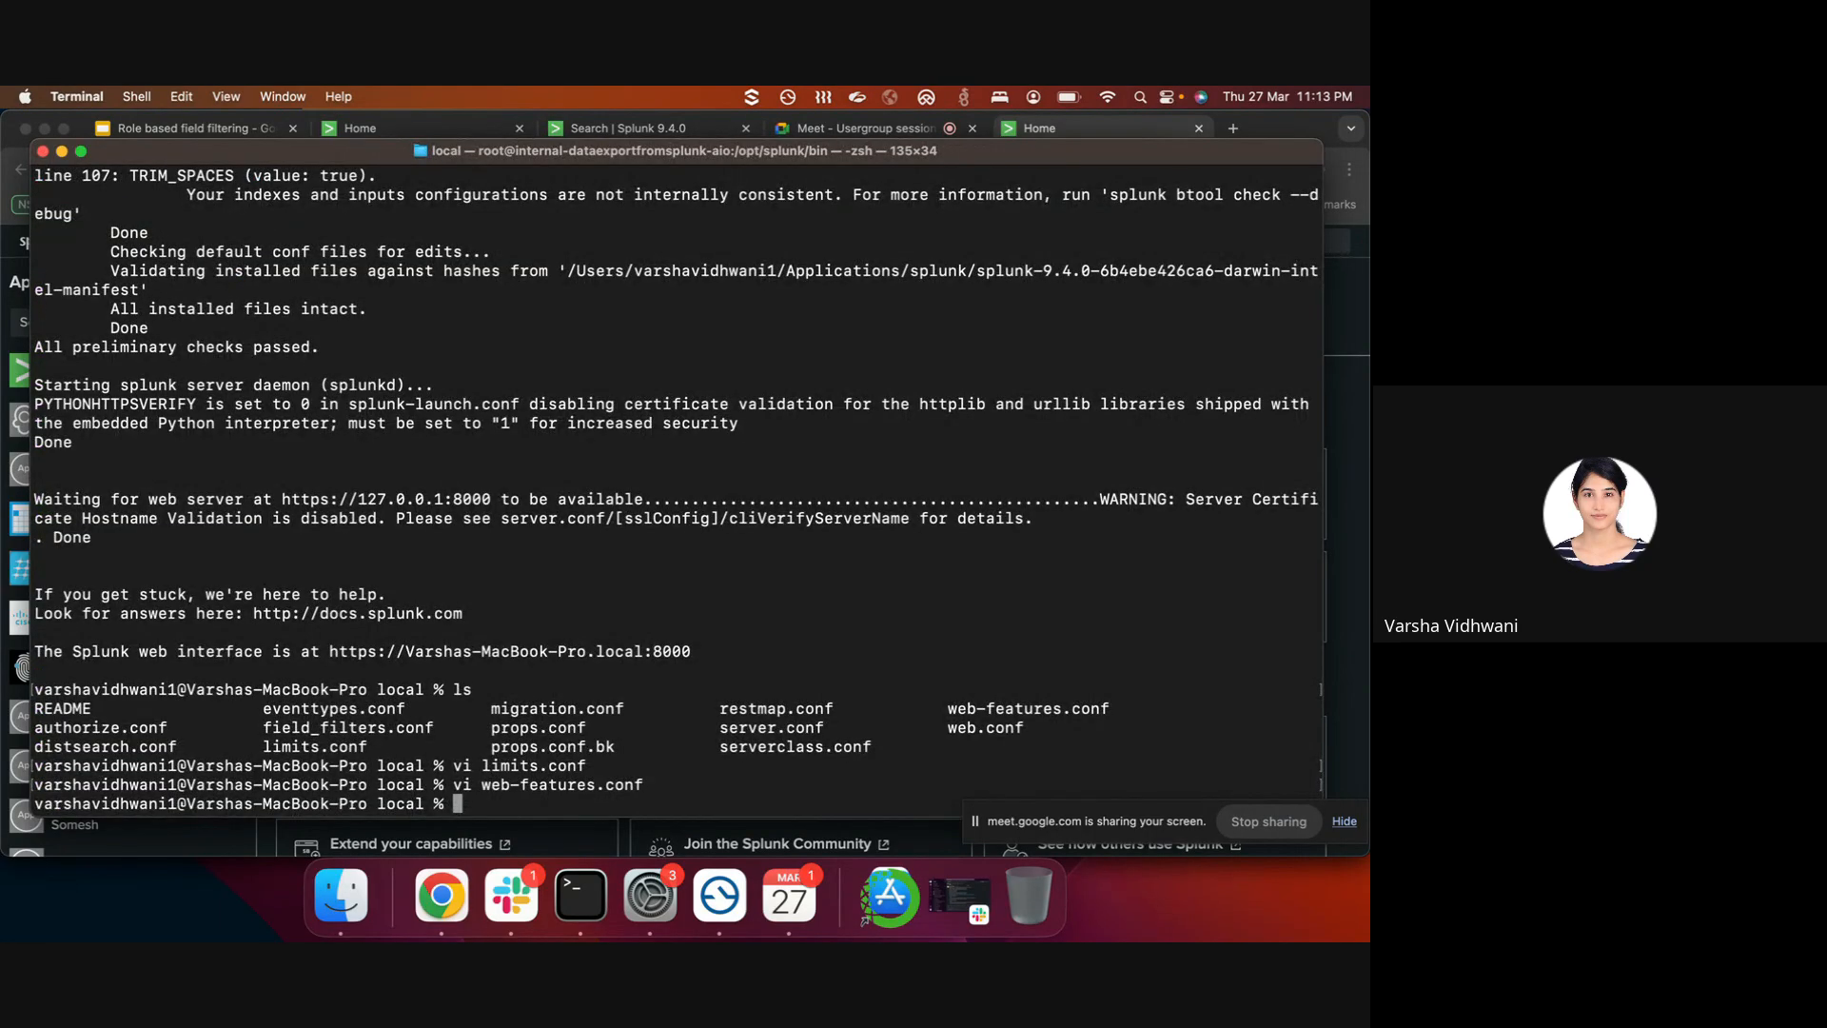
pyautogui.click(466, 129)
# - Go to Settings > Field filters and start a new field filter
pyautogui.click(1038, 240)
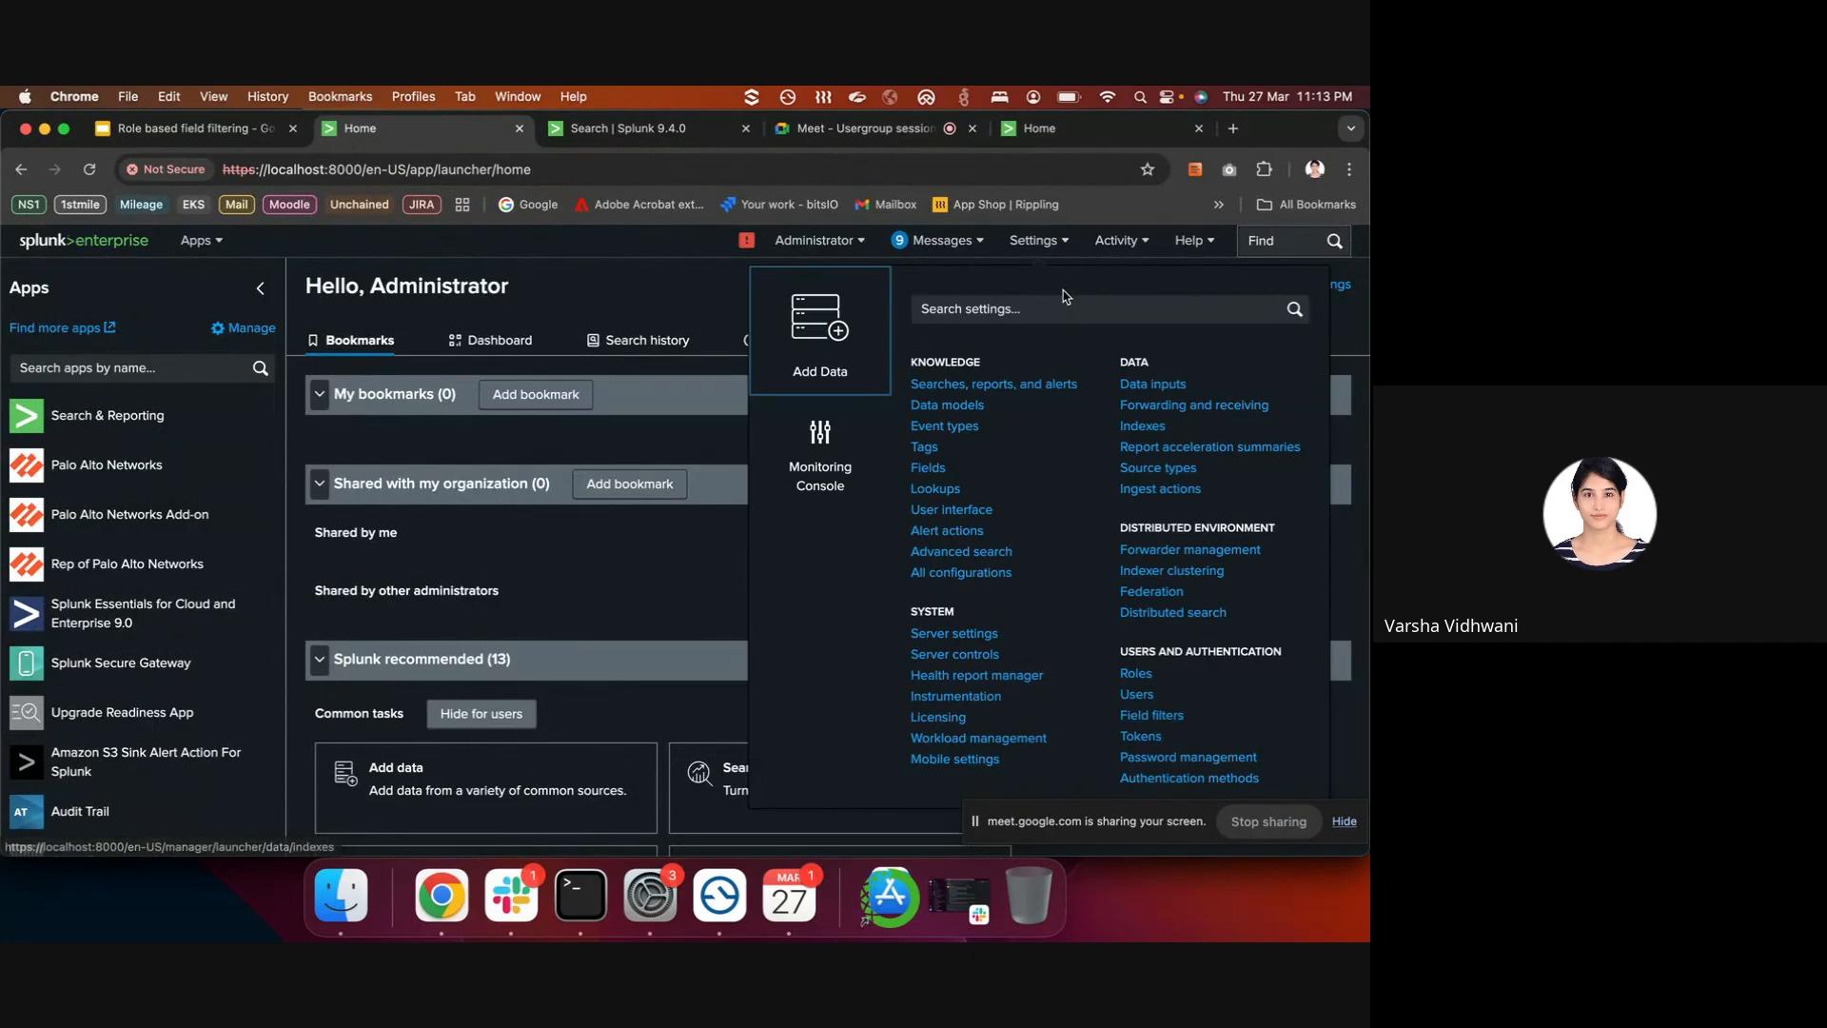
pyautogui.click(1163, 717)
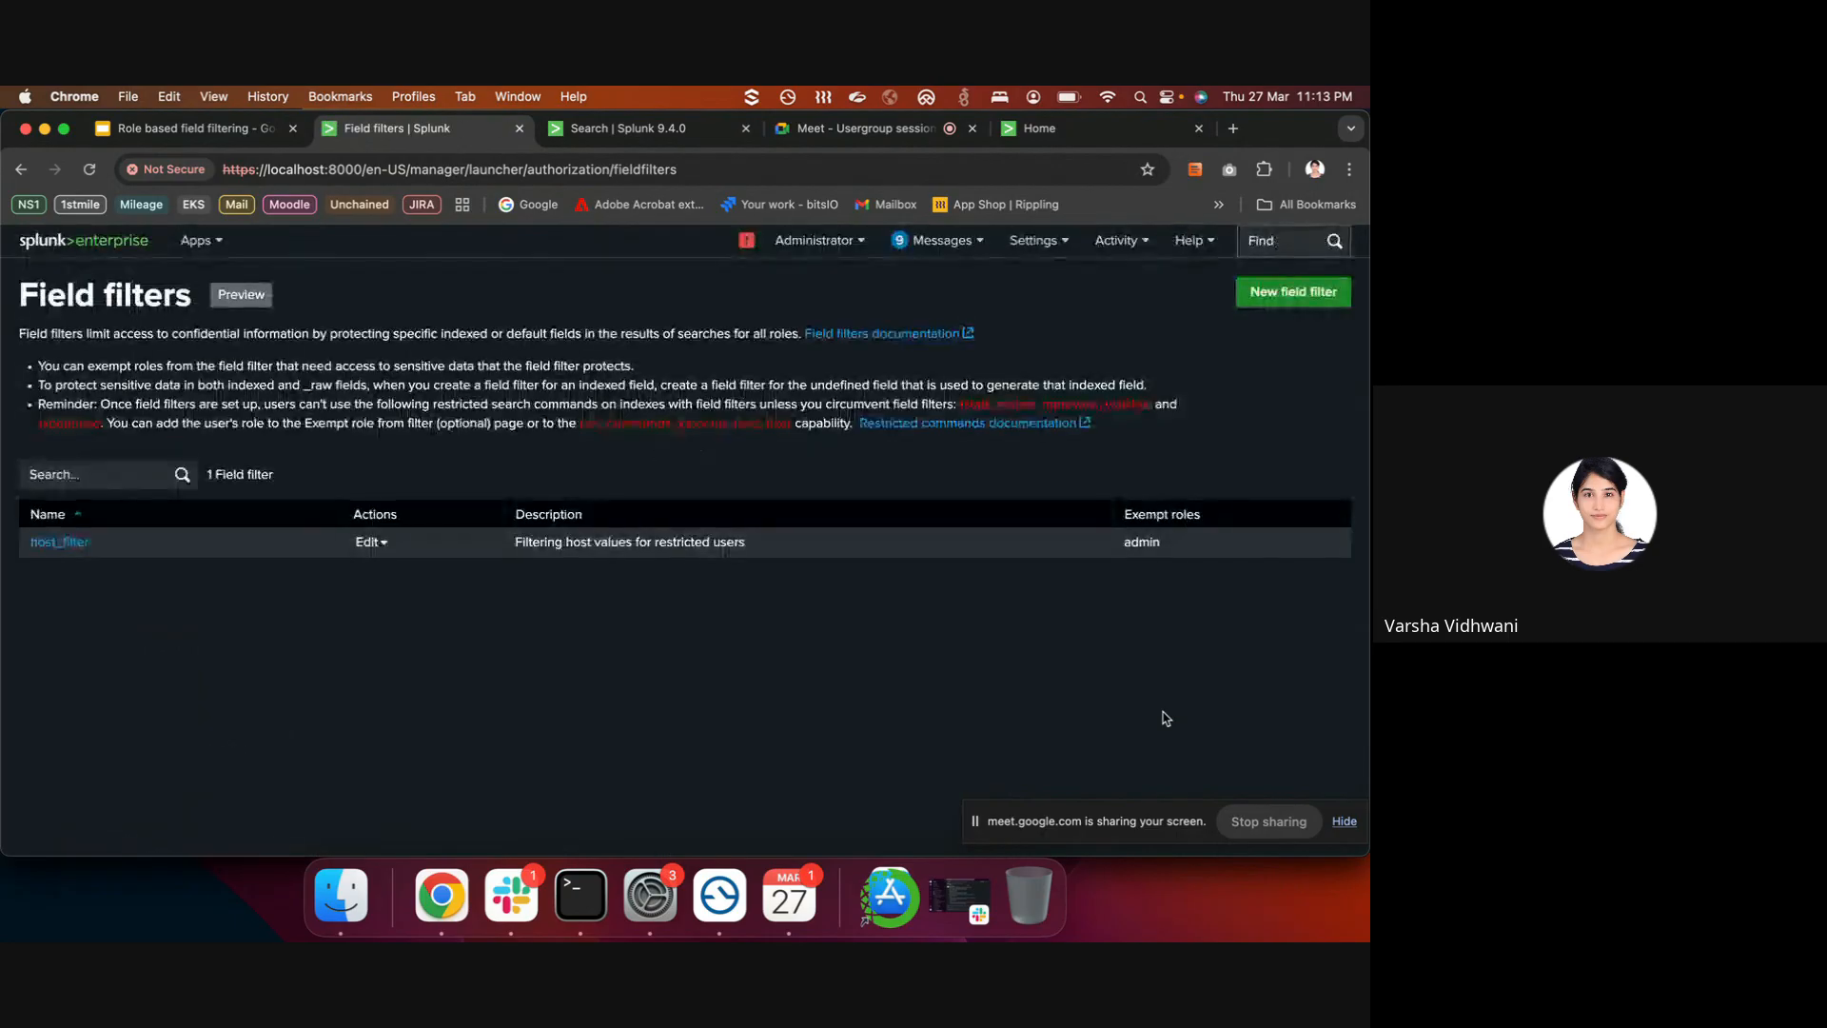
pyautogui.click(1266, 302)
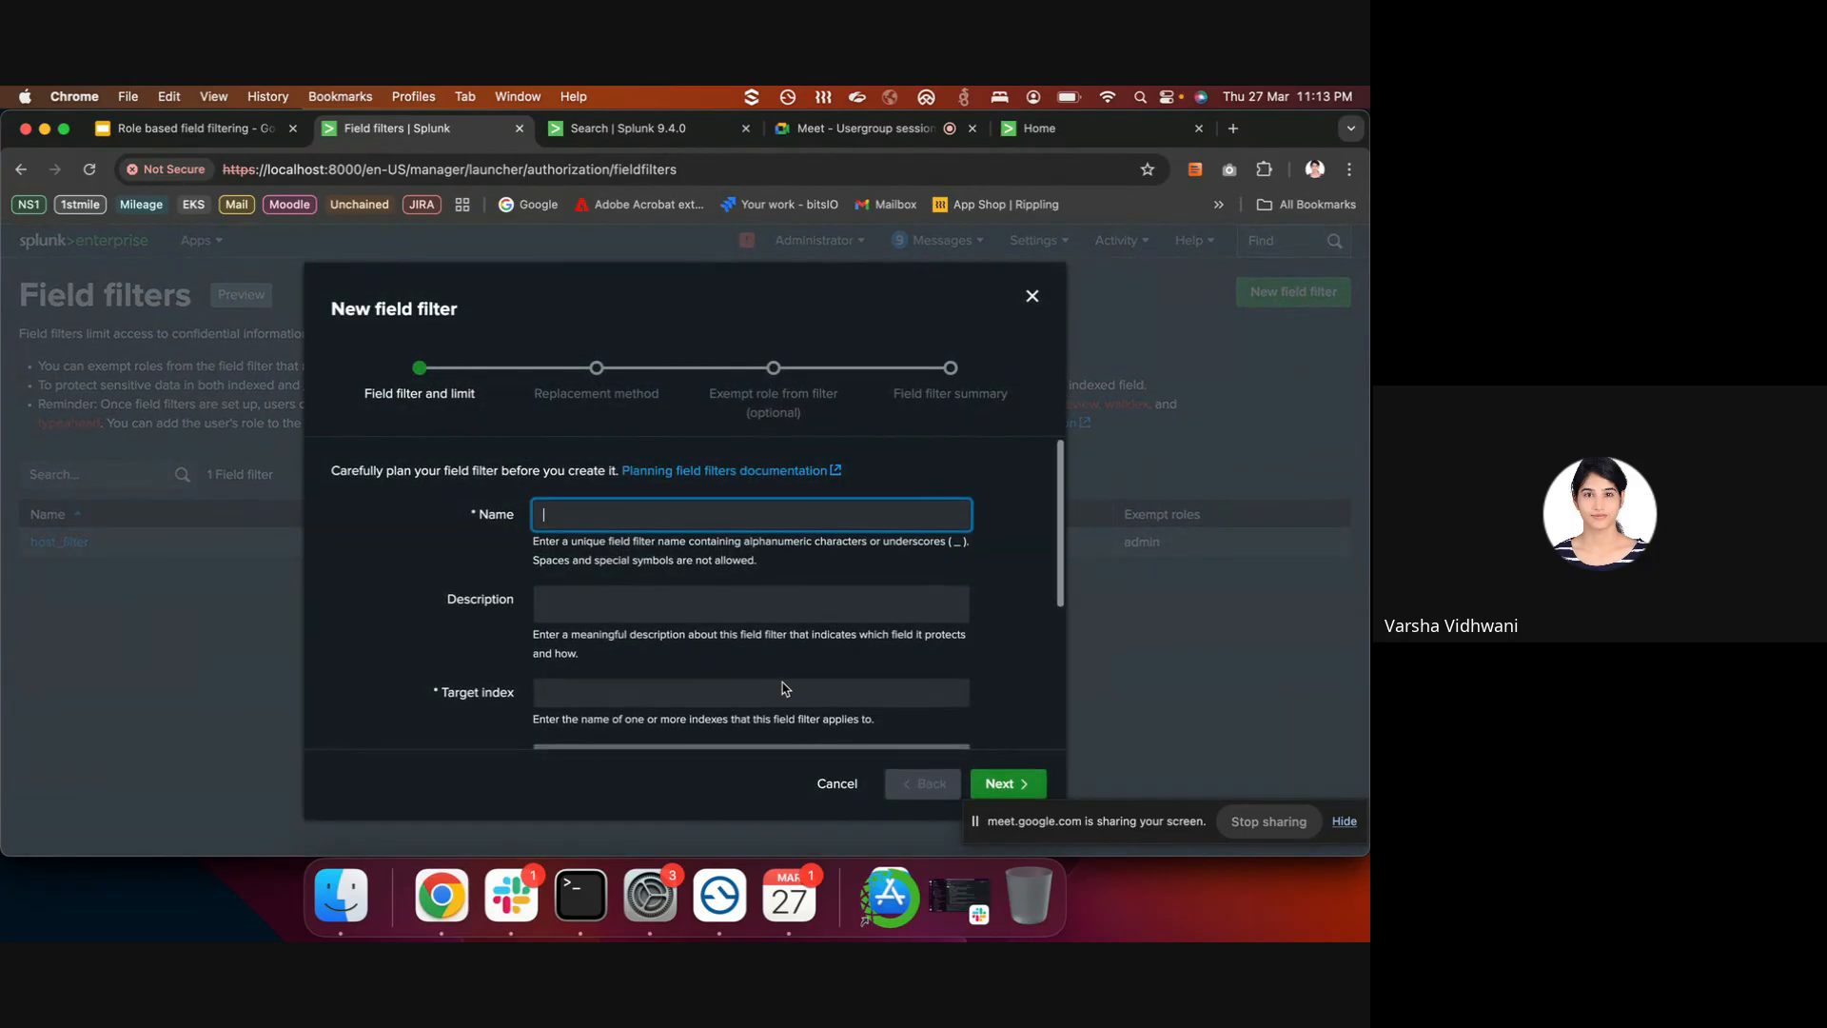
# - Try the Field type options _raw and Indexed, then discard and restart the new filter form
pyautogui.scroll(-5, 786, 689)
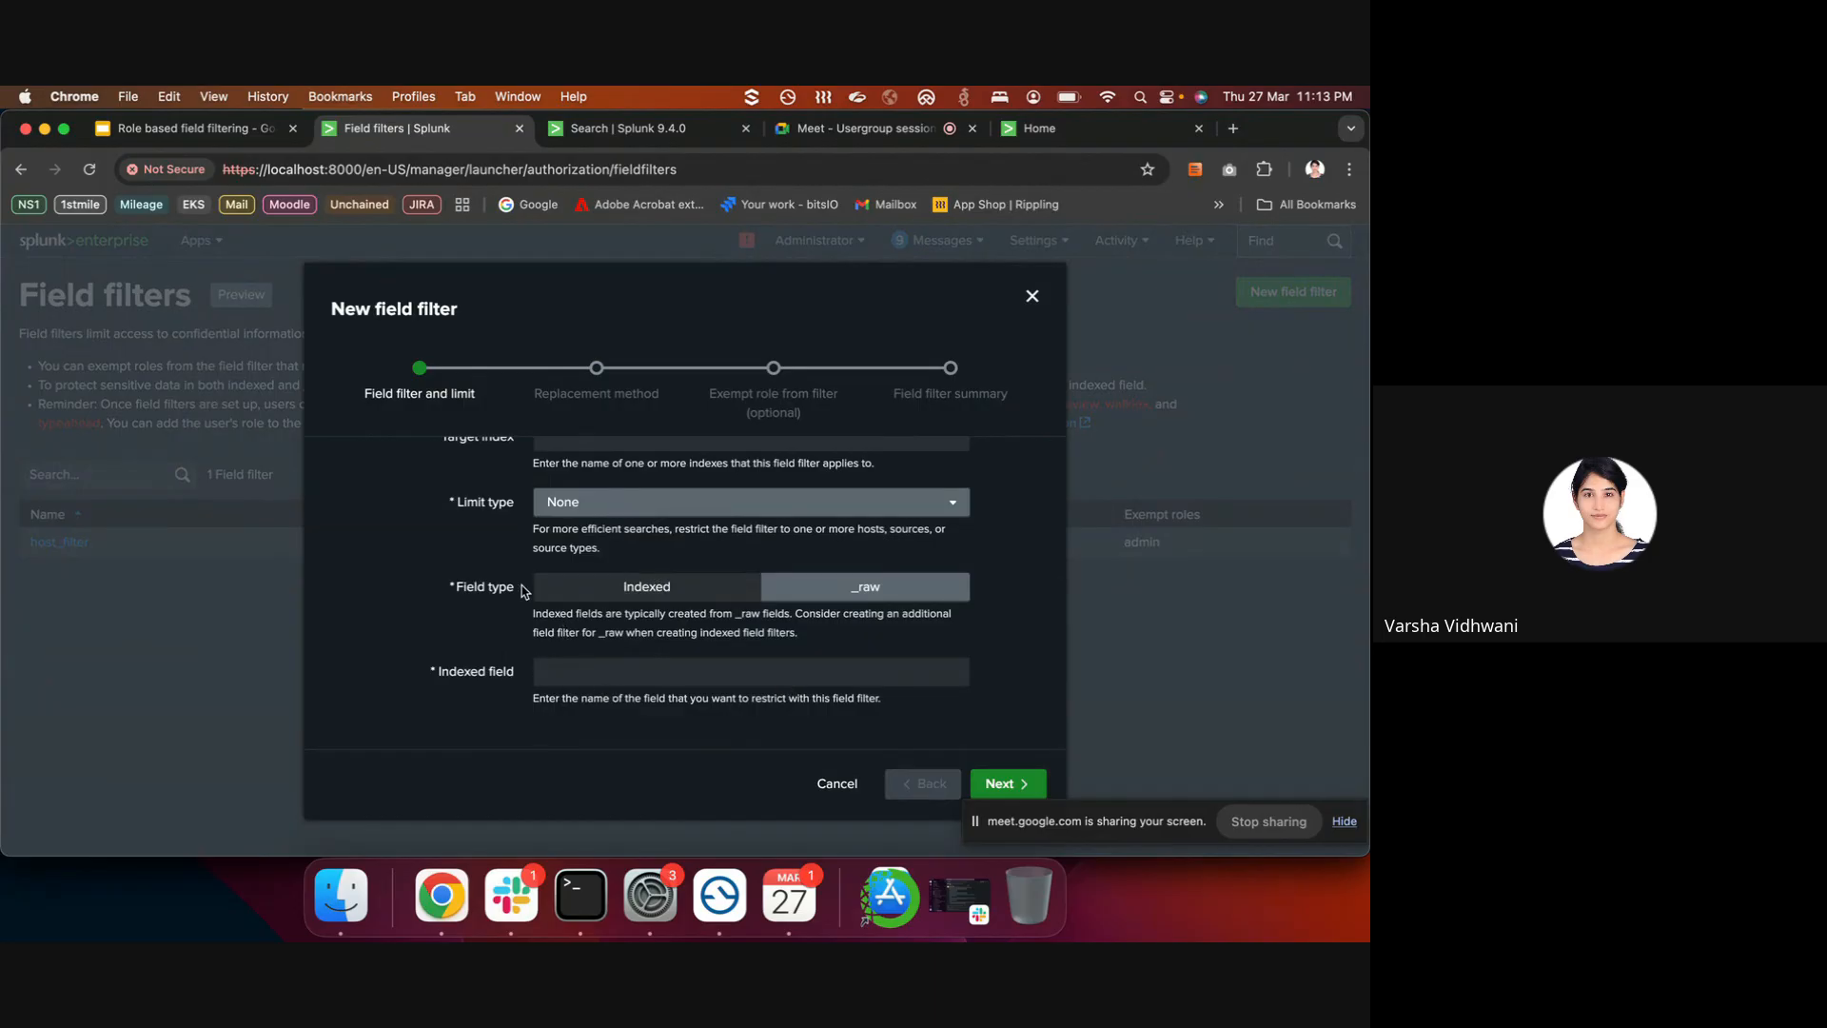
pyautogui.moveTo(438, 594); pyautogui.dragTo(530, 592)
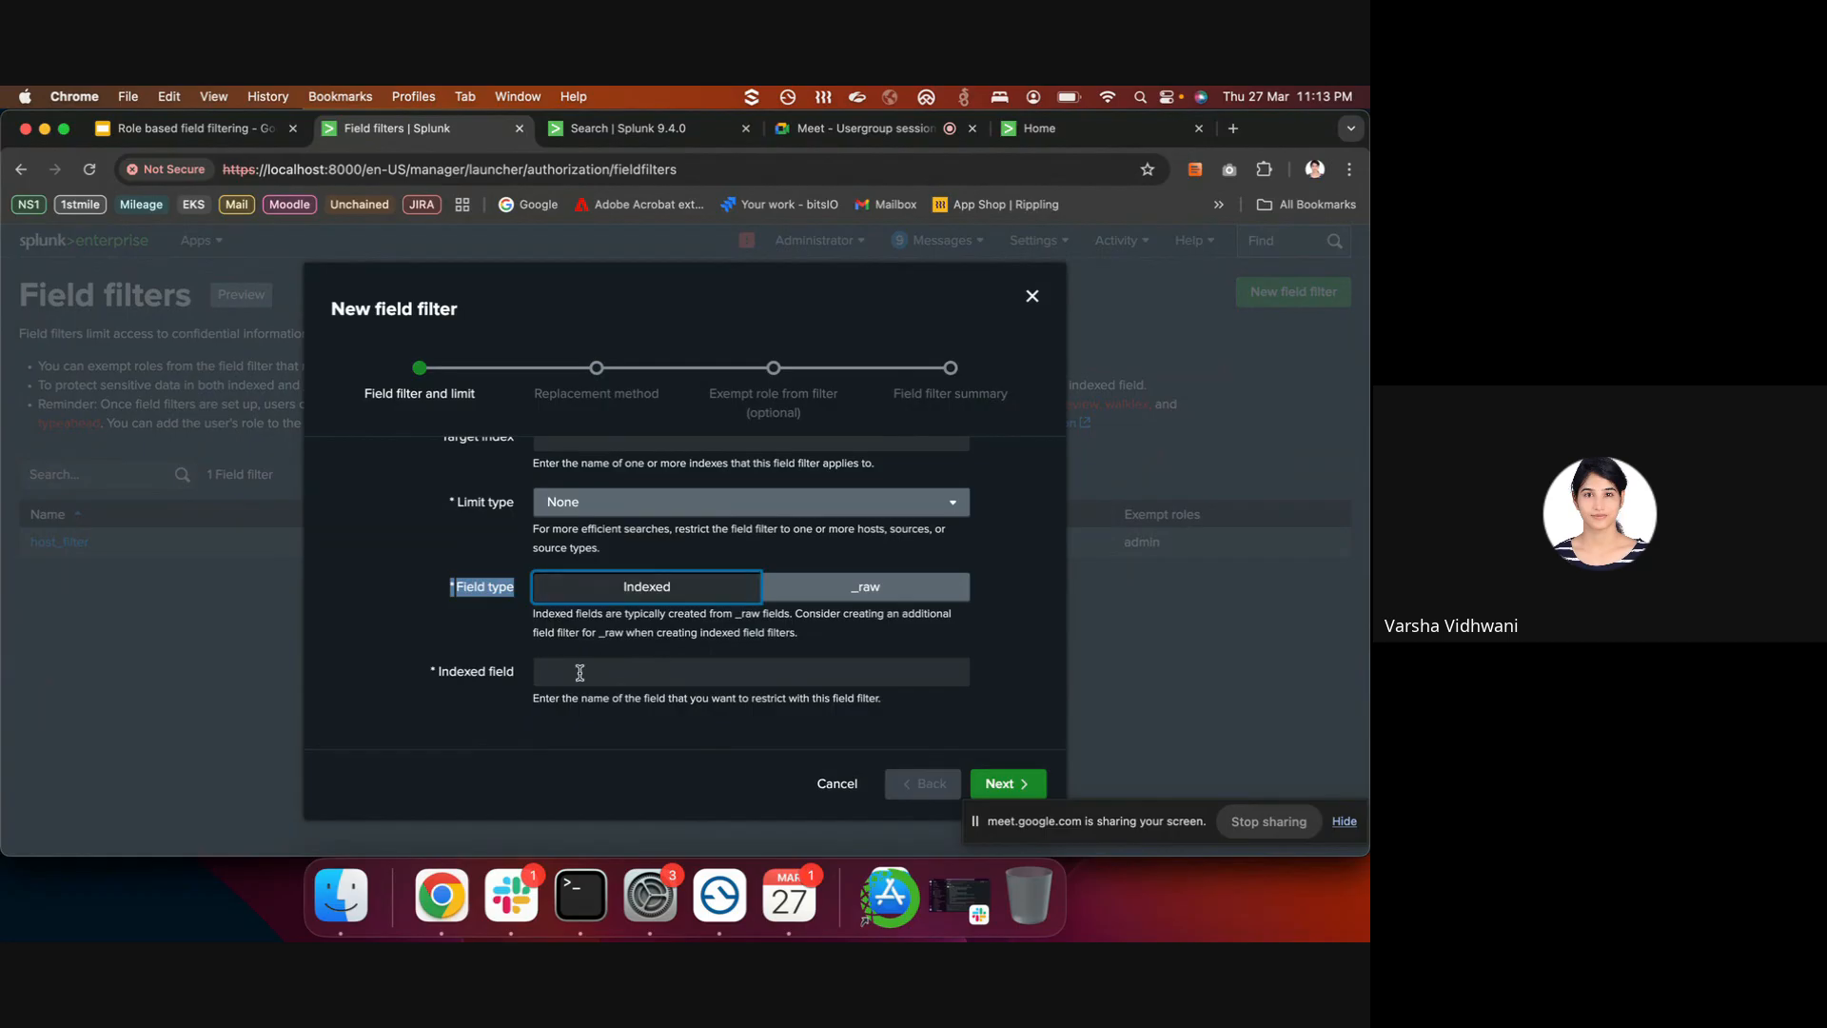
pyautogui.click(809, 595)
pyautogui.click(664, 651)
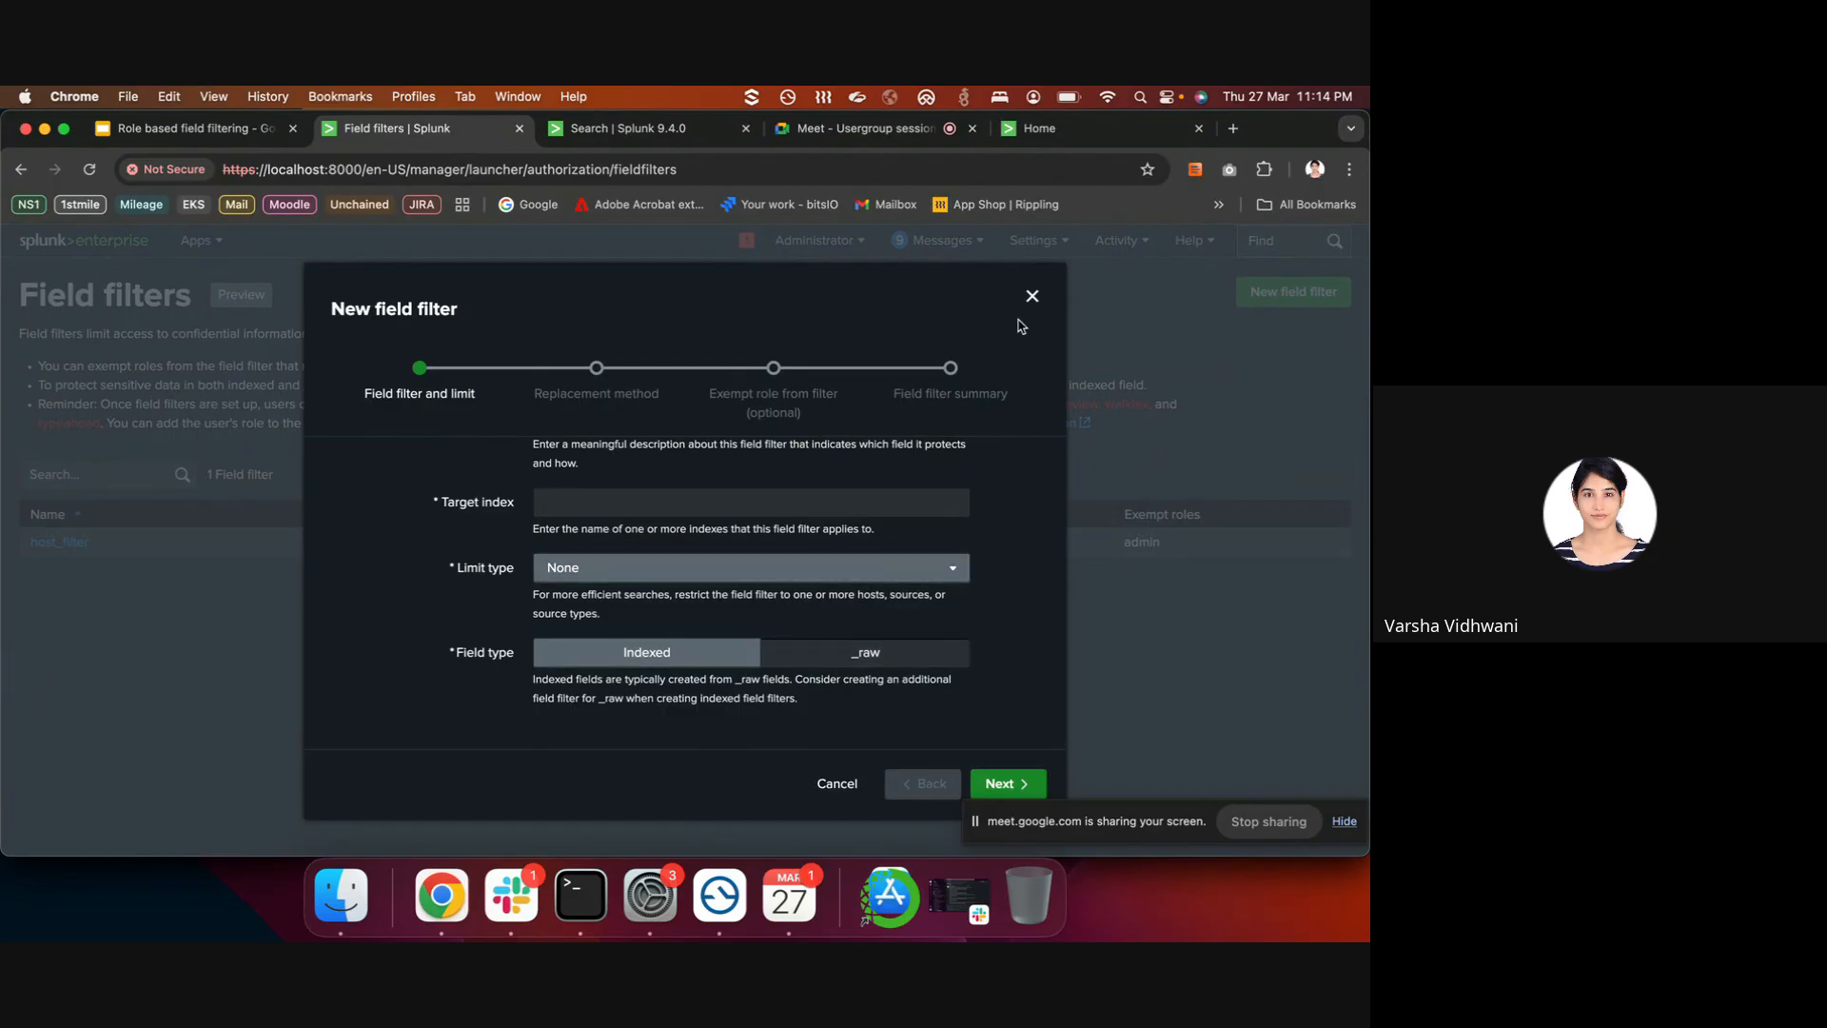
pyautogui.click(1033, 296)
pyautogui.click(1317, 301)
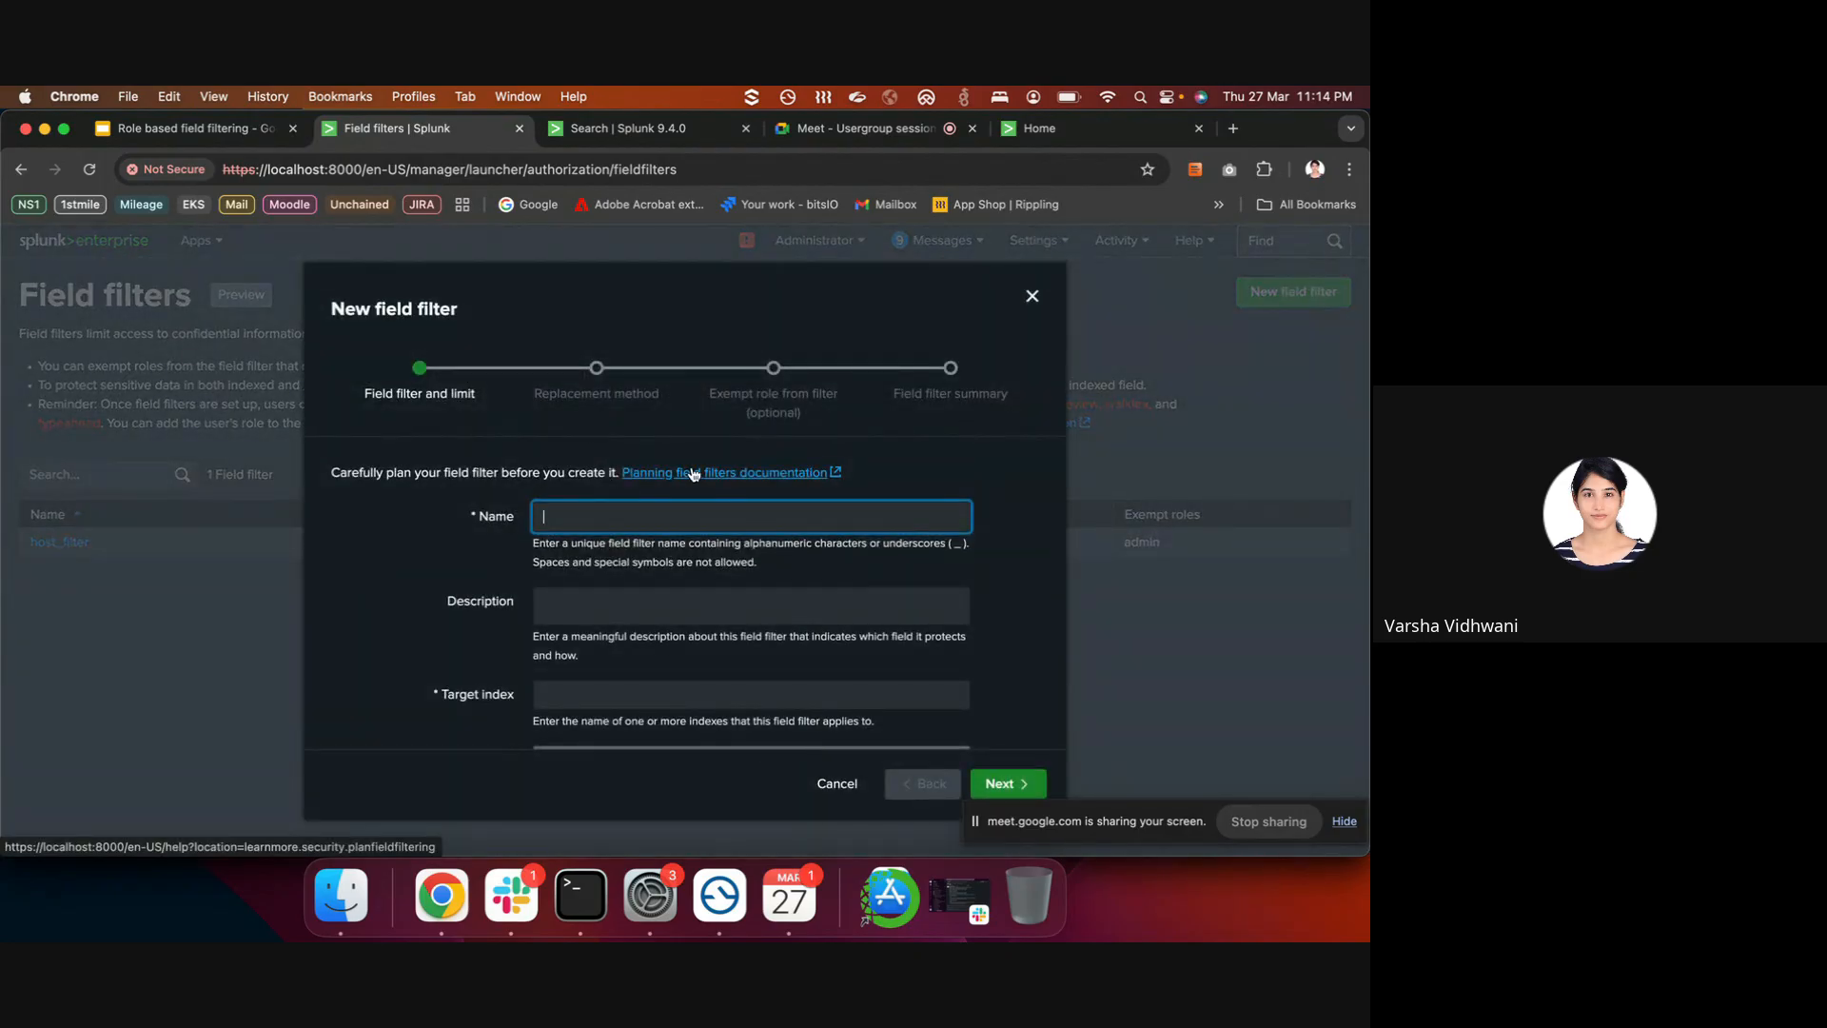
# - Name the filter source_filter, described 'Enabling field filter on source field for restricted users'
pyautogui.click(702, 519)
pyautogui.click(599, 523)
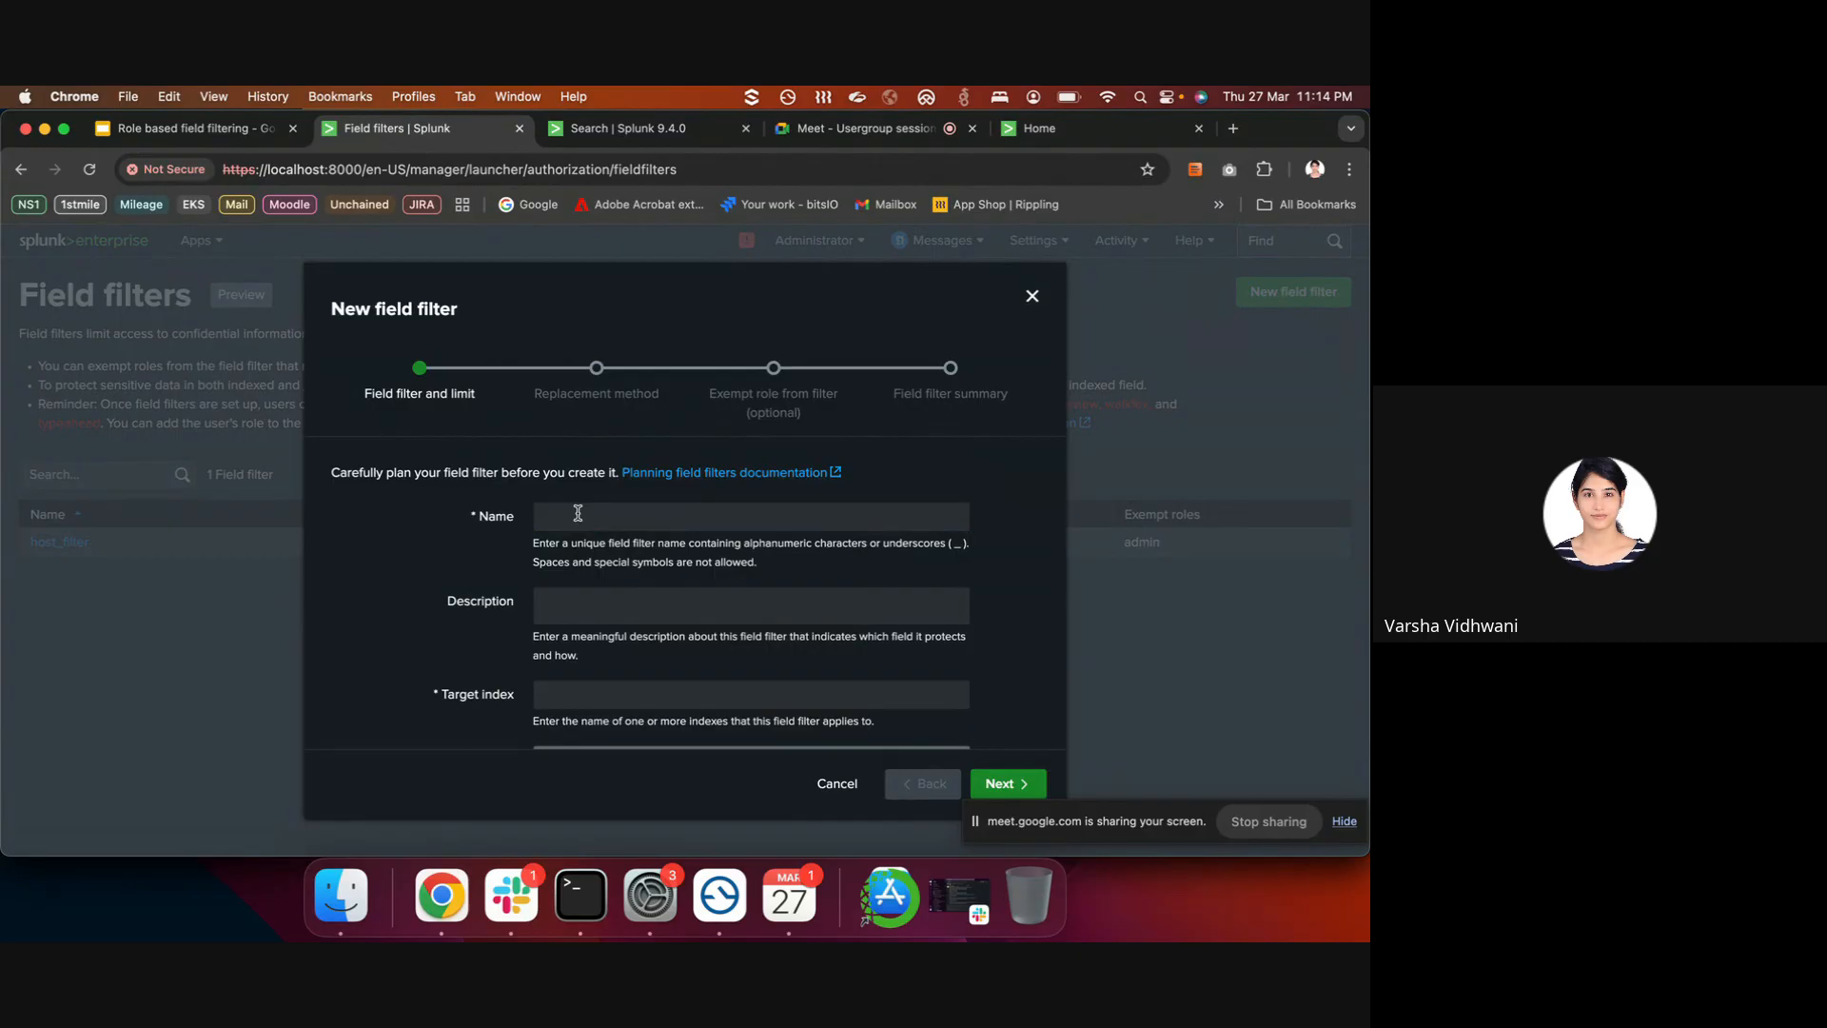
pyautogui.click(578, 513)
pyautogui.write('source')
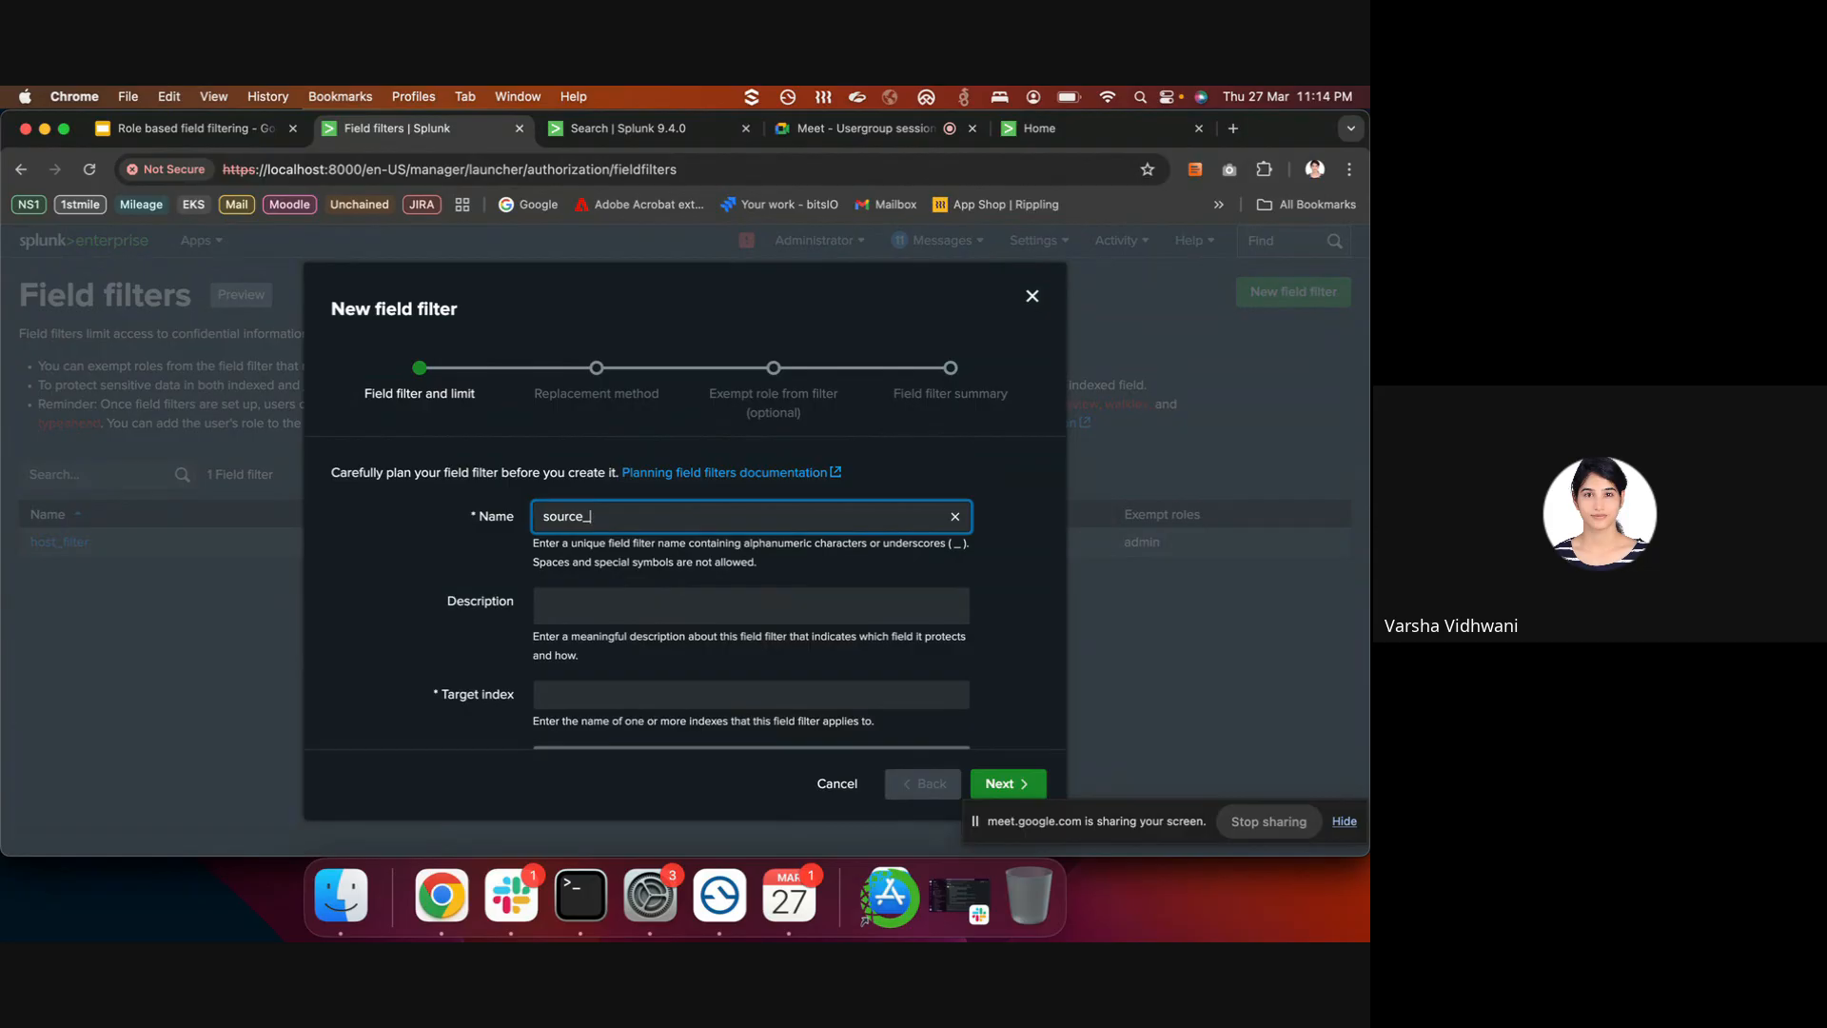
pyautogui.write('_filter')
pyautogui.click(582, 599)
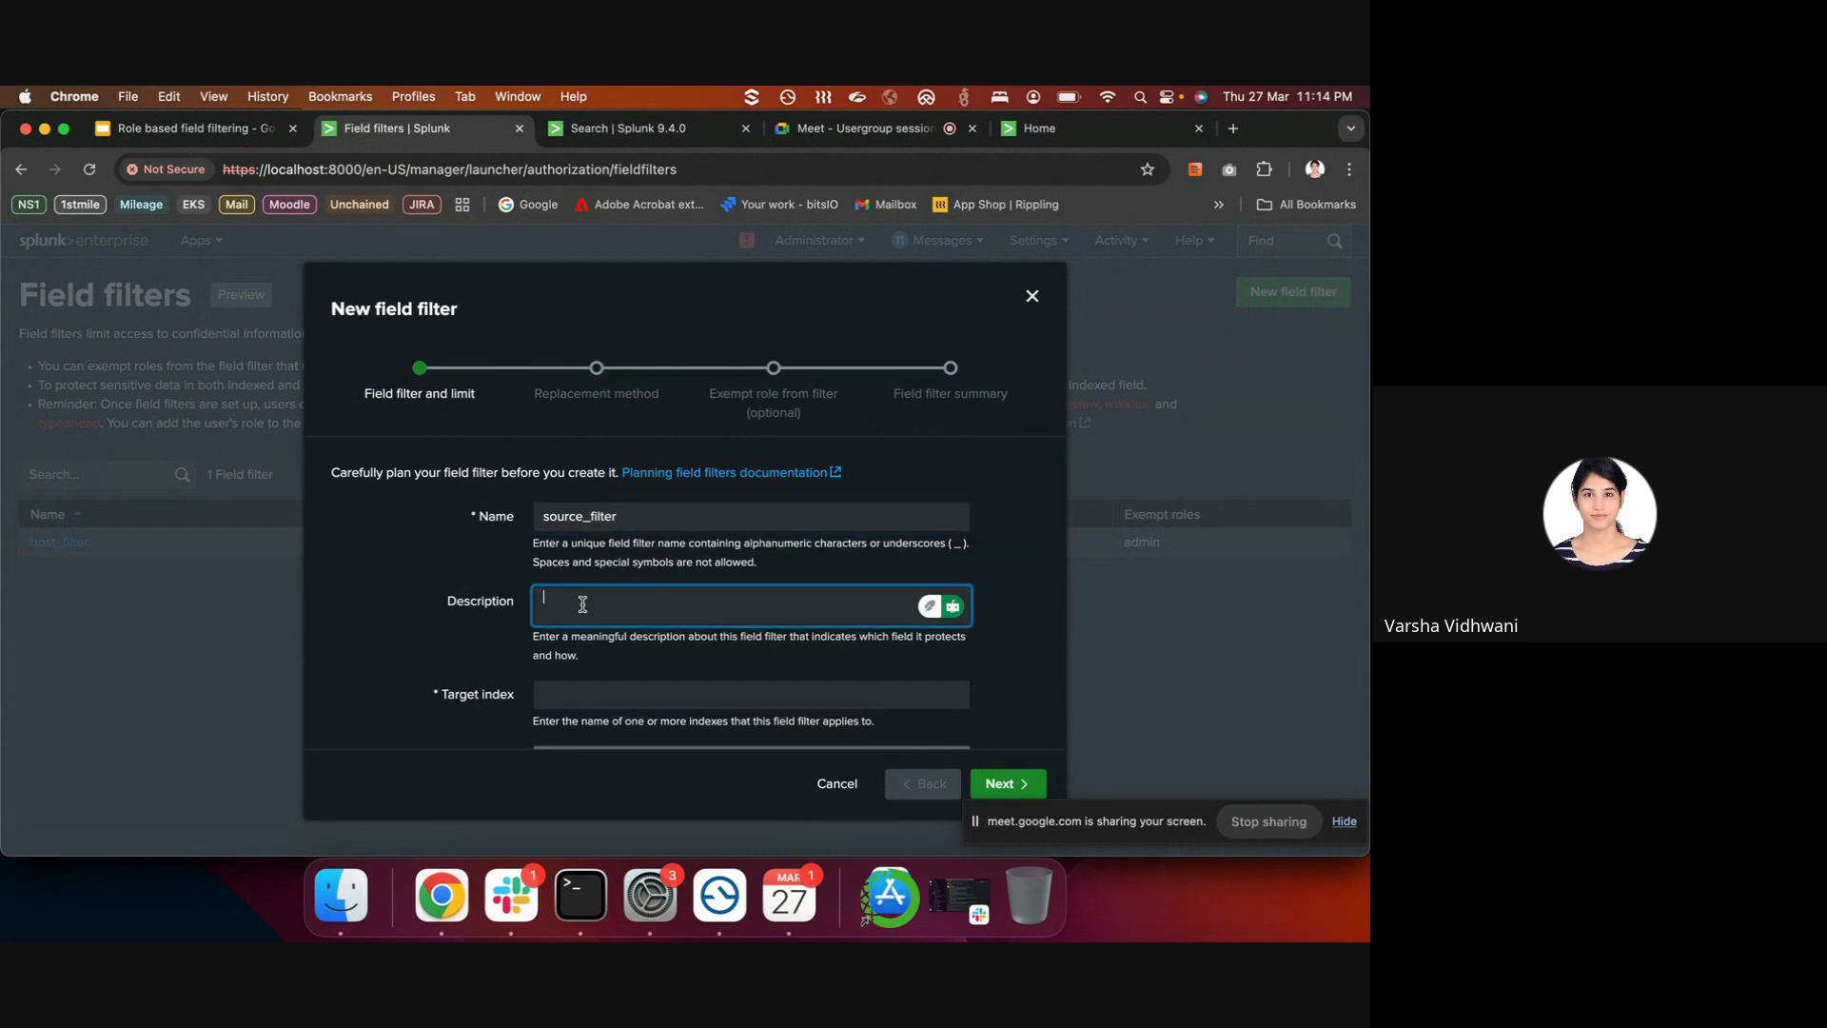
pyautogui.write('Enabling field filter on source field for restricted users')
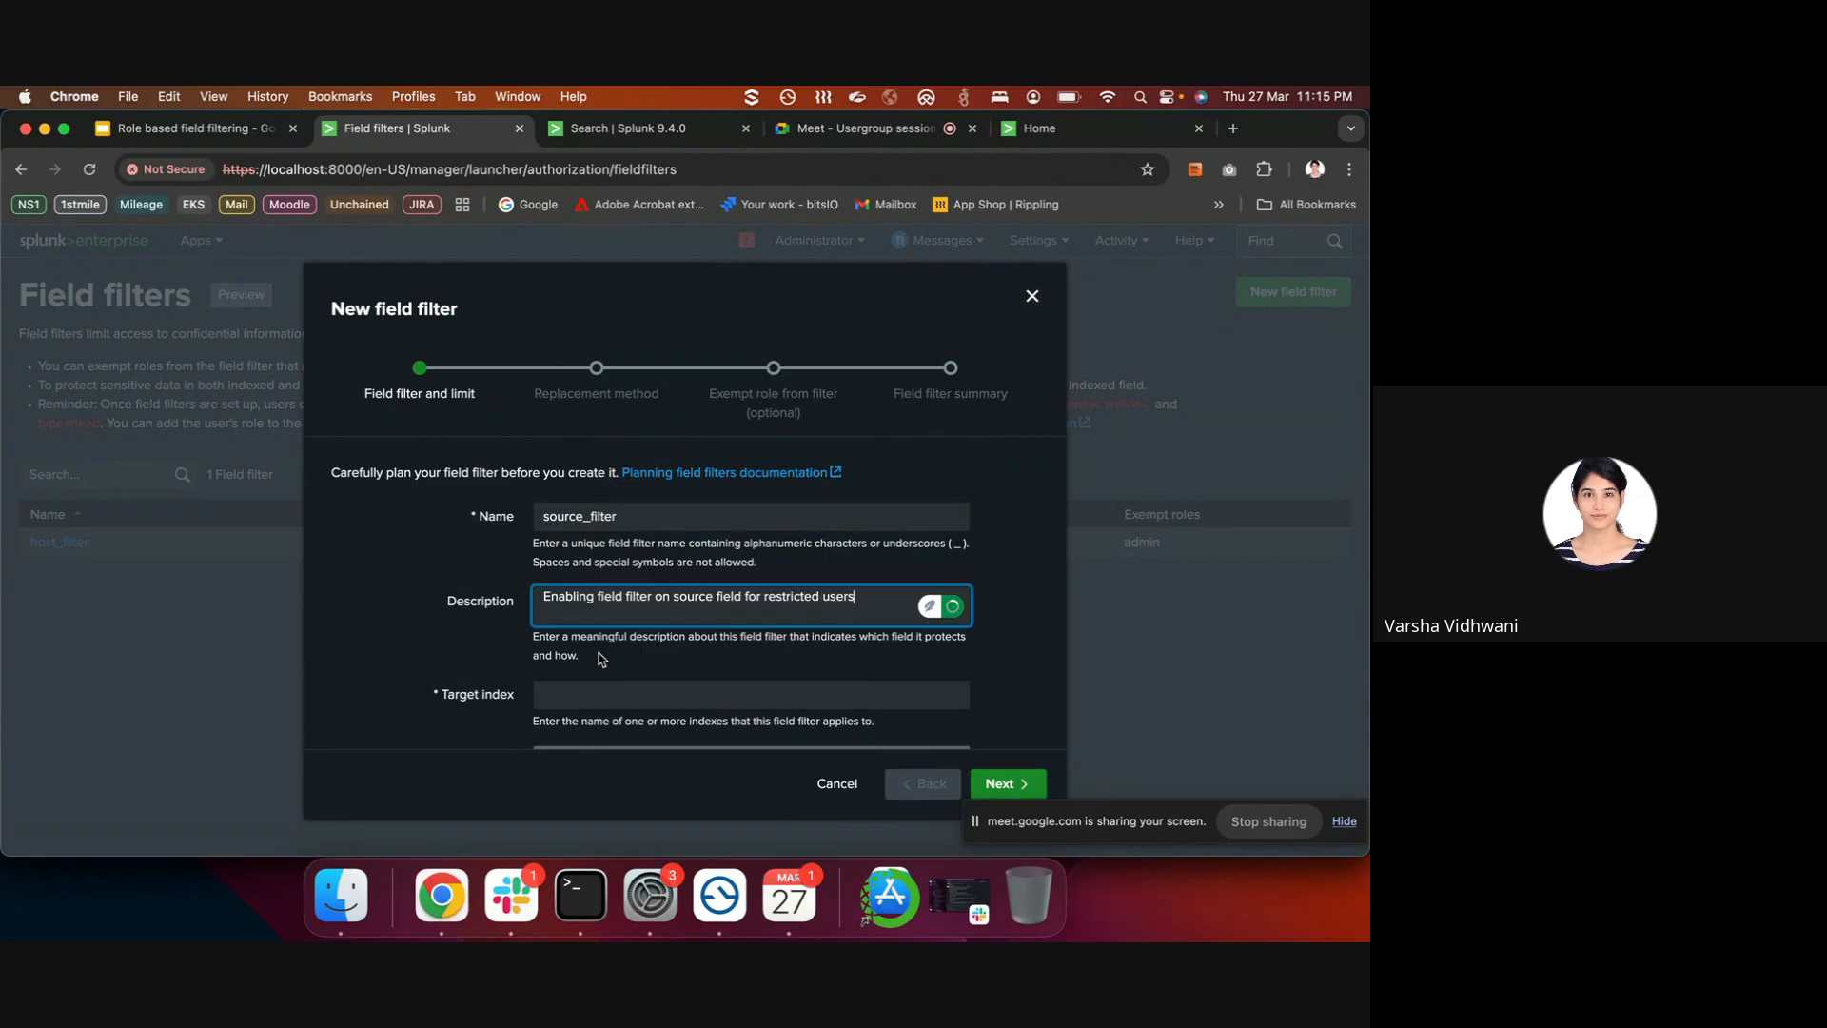
pyautogui.scroll(-2, 611, 610)
# - Set the filter's target index to healthcare_idx
pyautogui.click(611, 610)
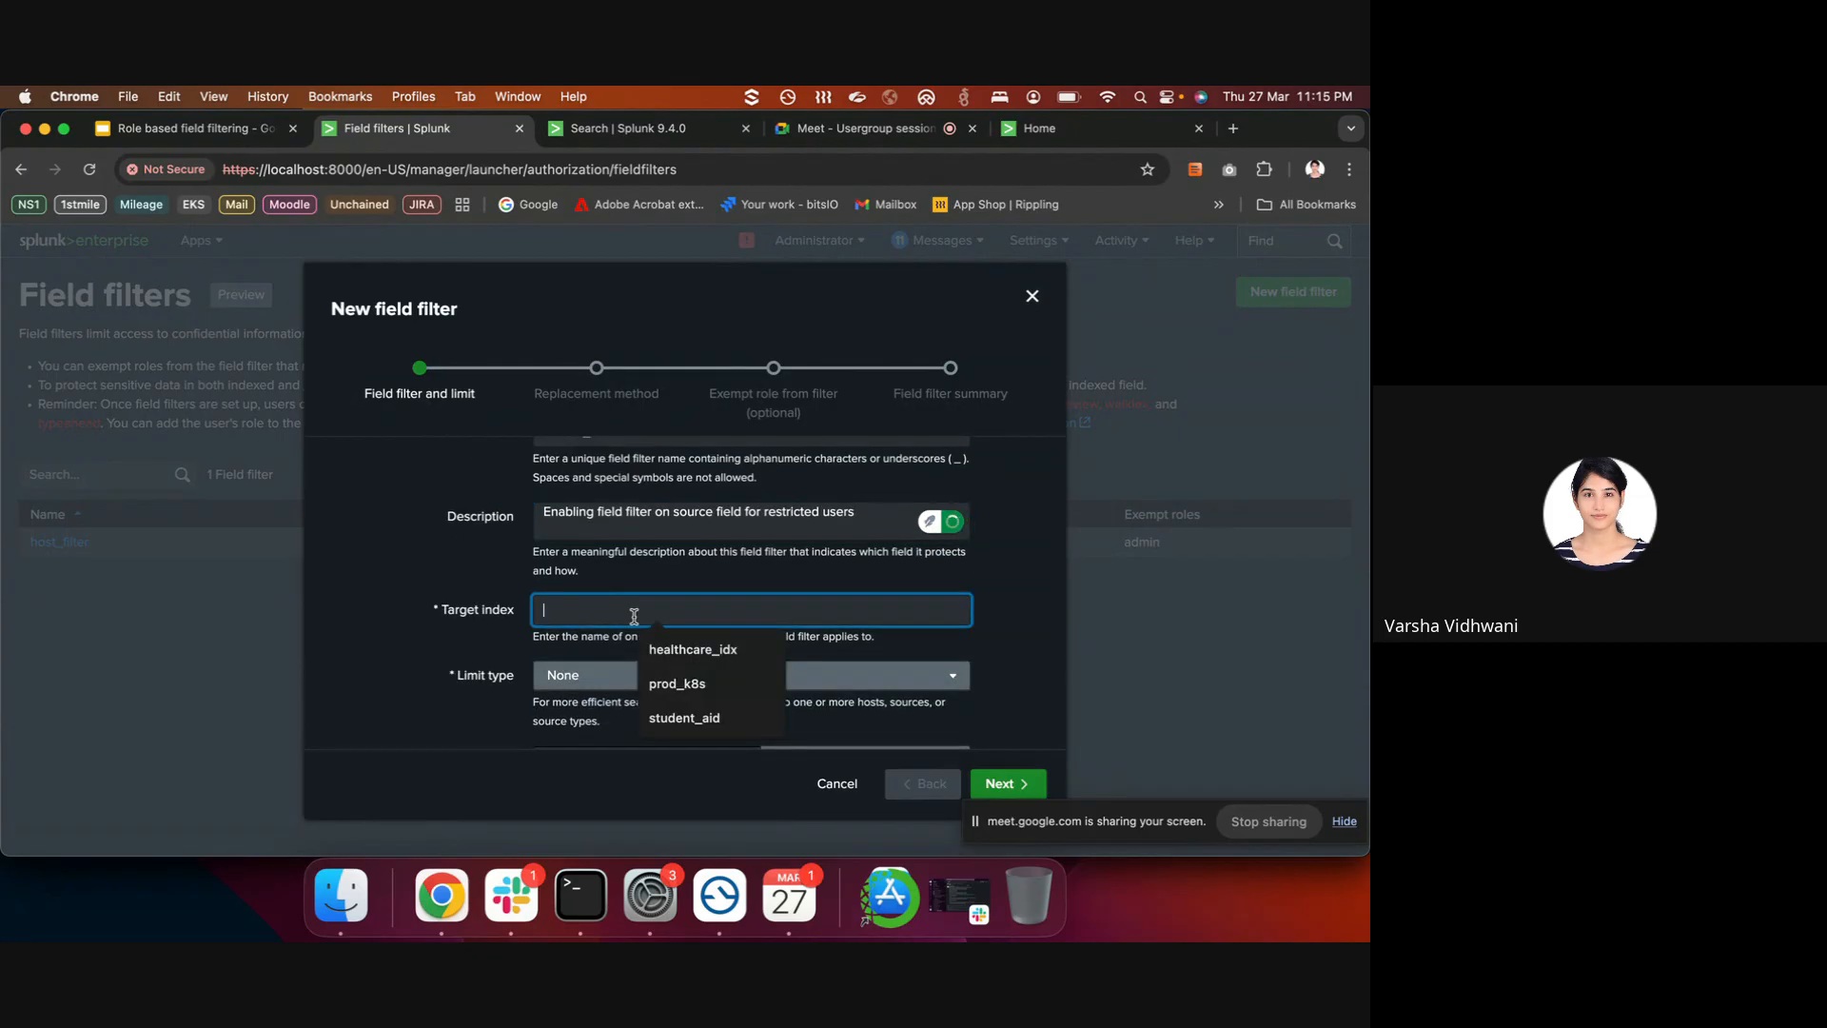
pyautogui.click(671, 648)
pyautogui.click(678, 653)
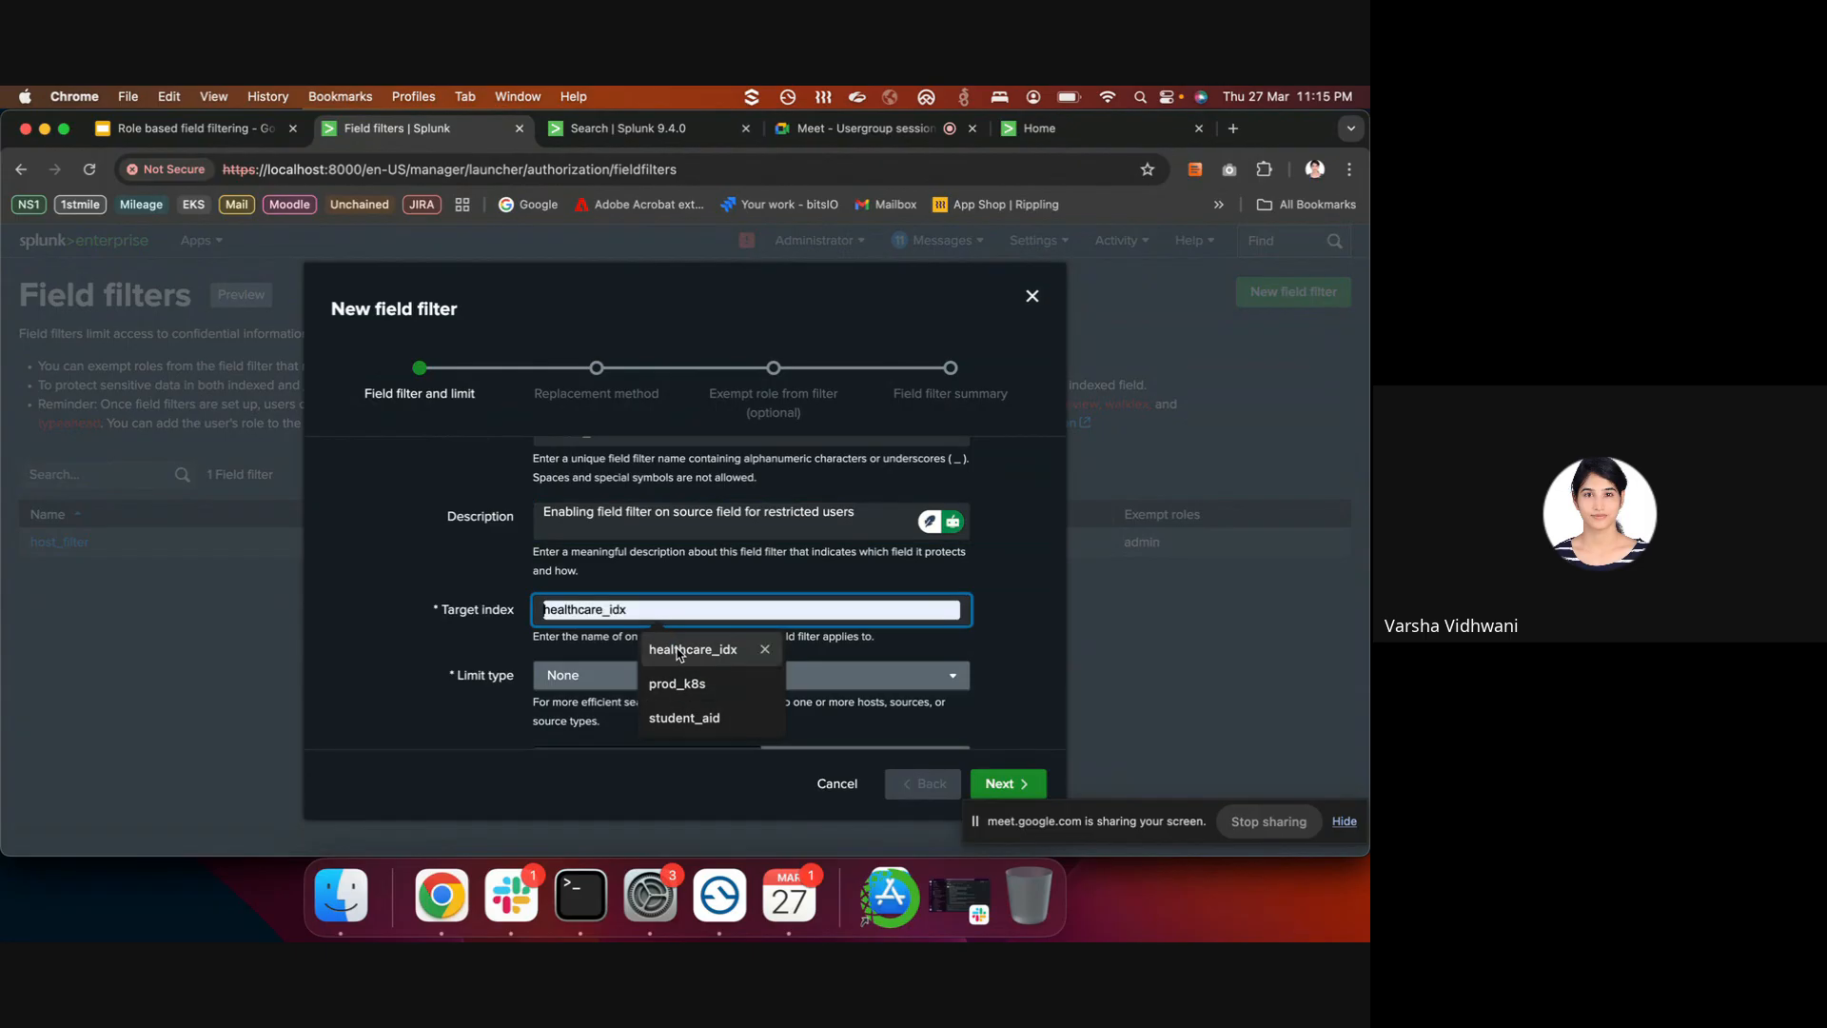
pyautogui.click(679, 652)
pyautogui.click(660, 614)
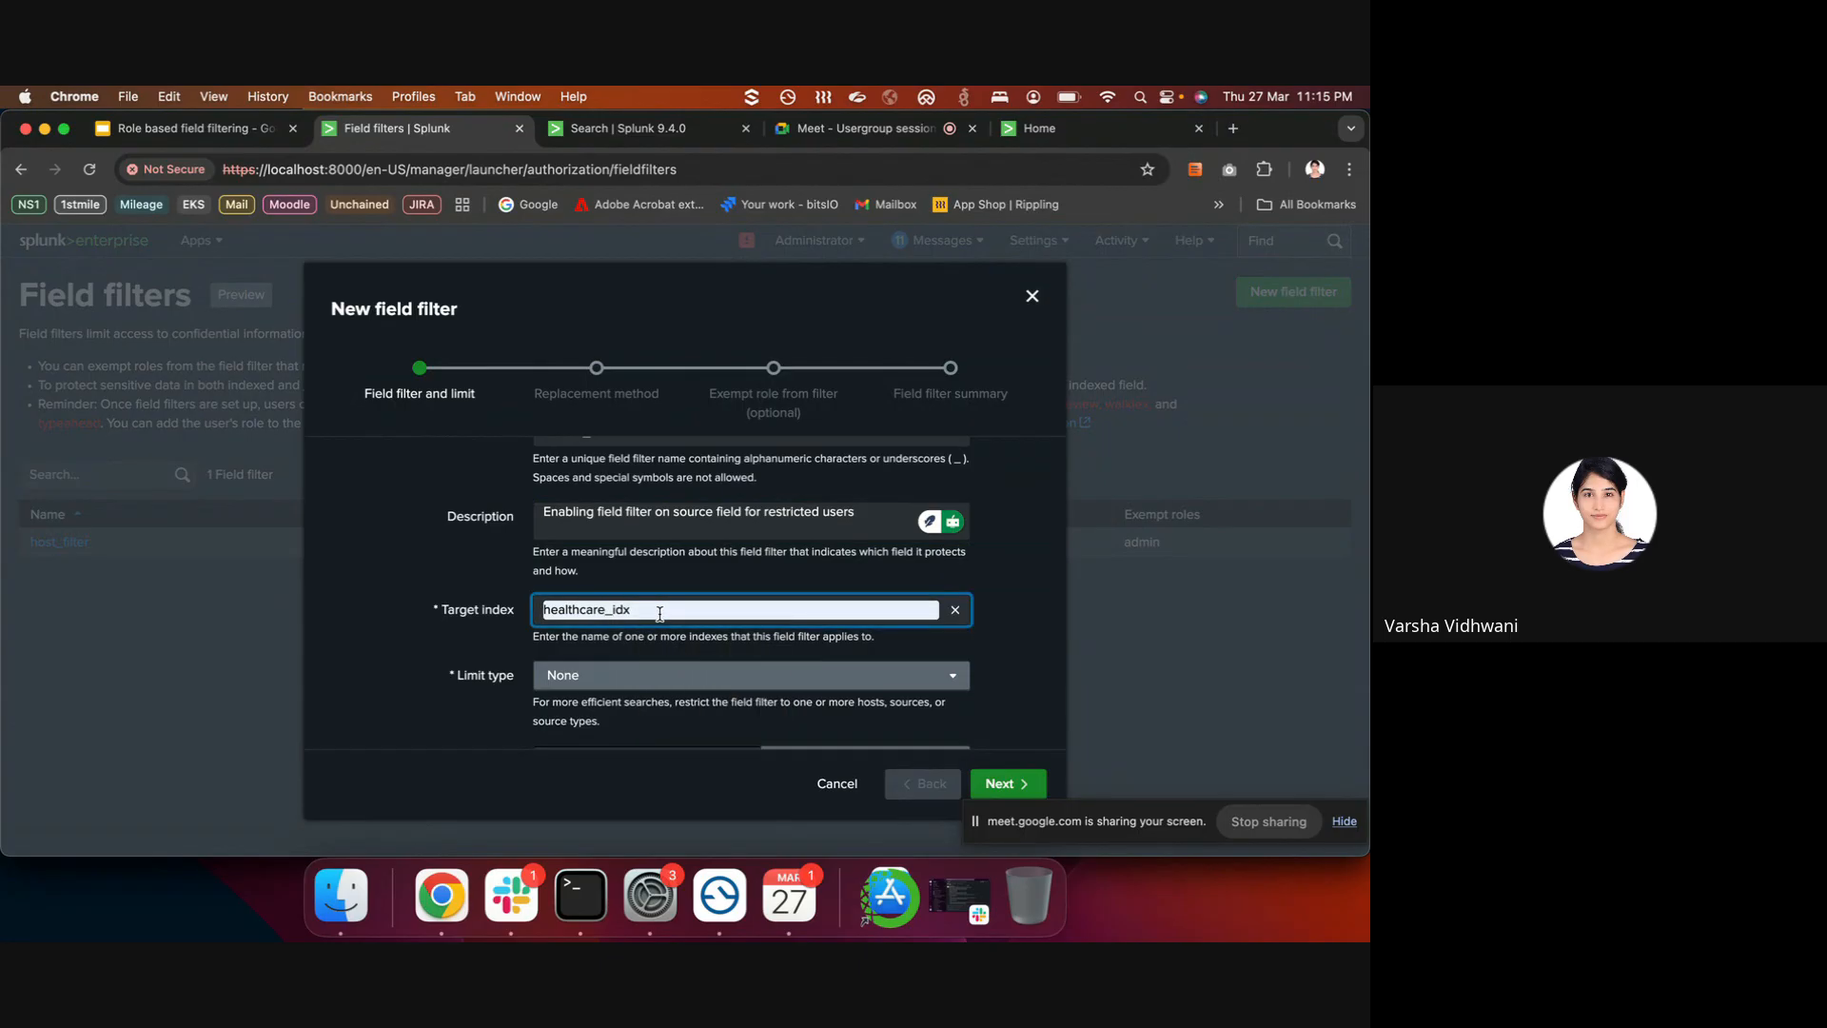
pyautogui.scroll(-1, 678, 635)
pyautogui.click(681, 591)
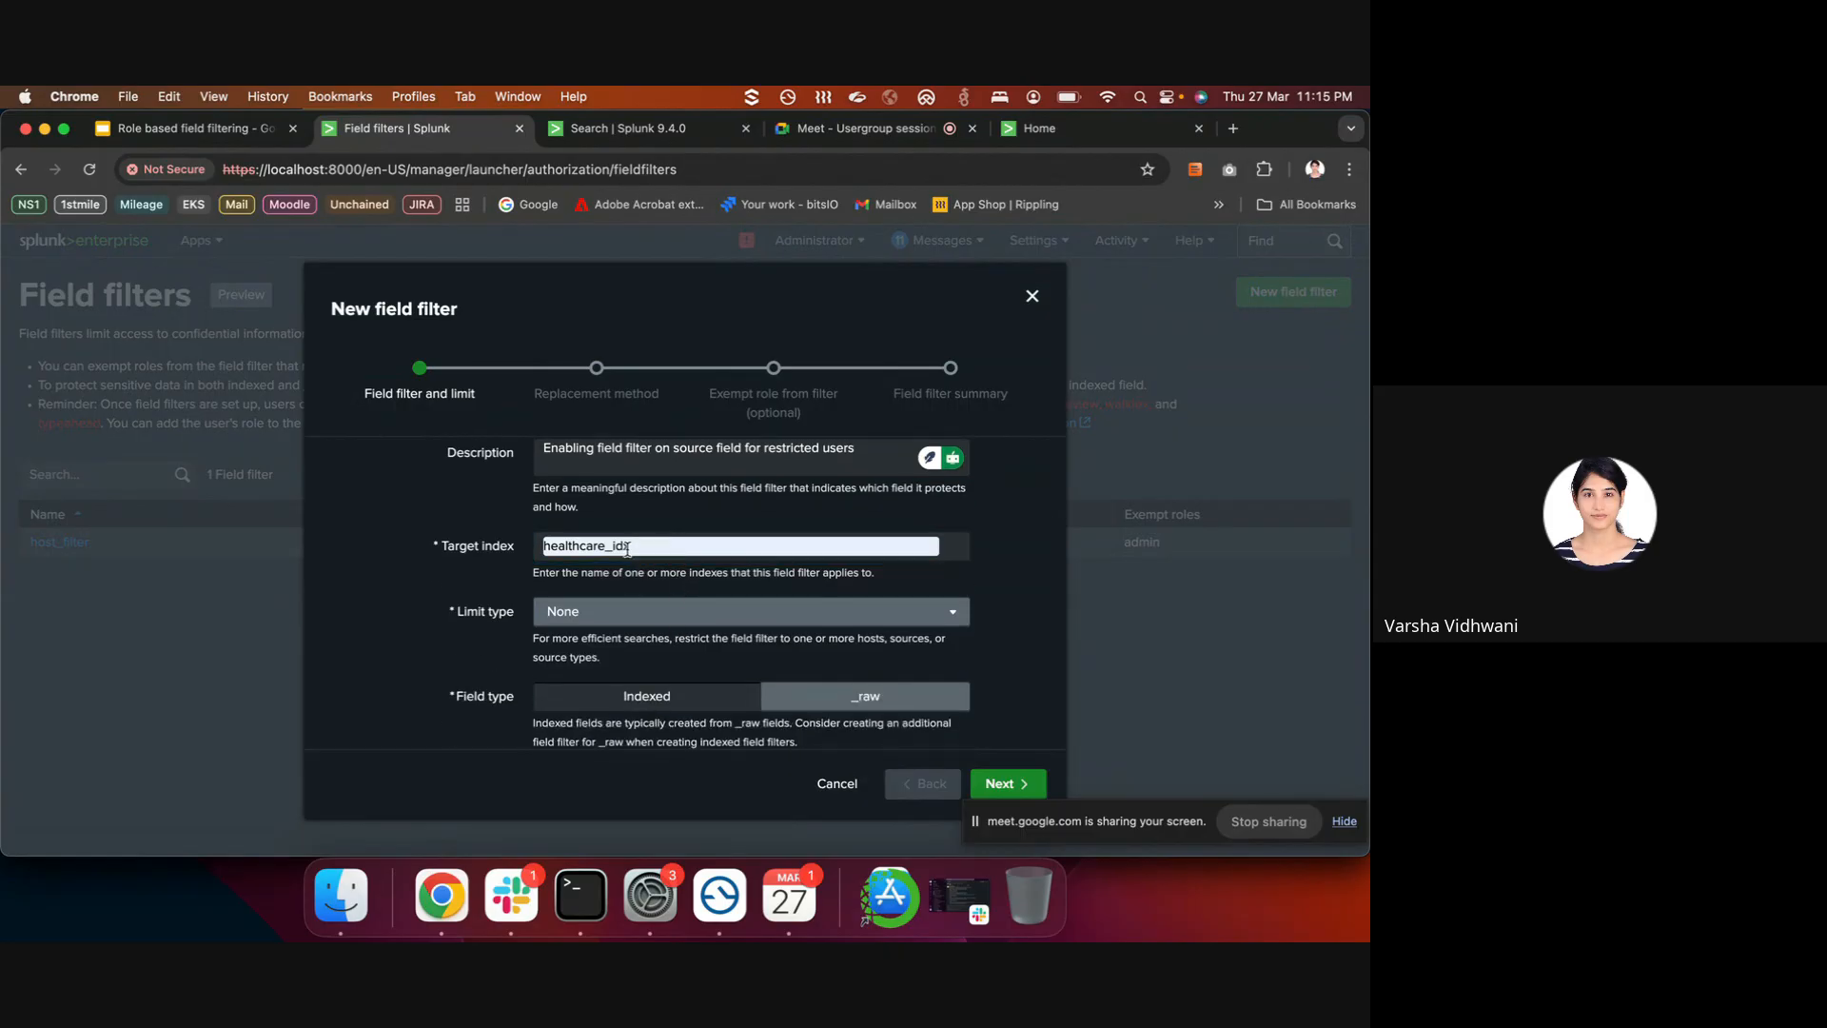
pyautogui.scroll(-1, 629, 617)
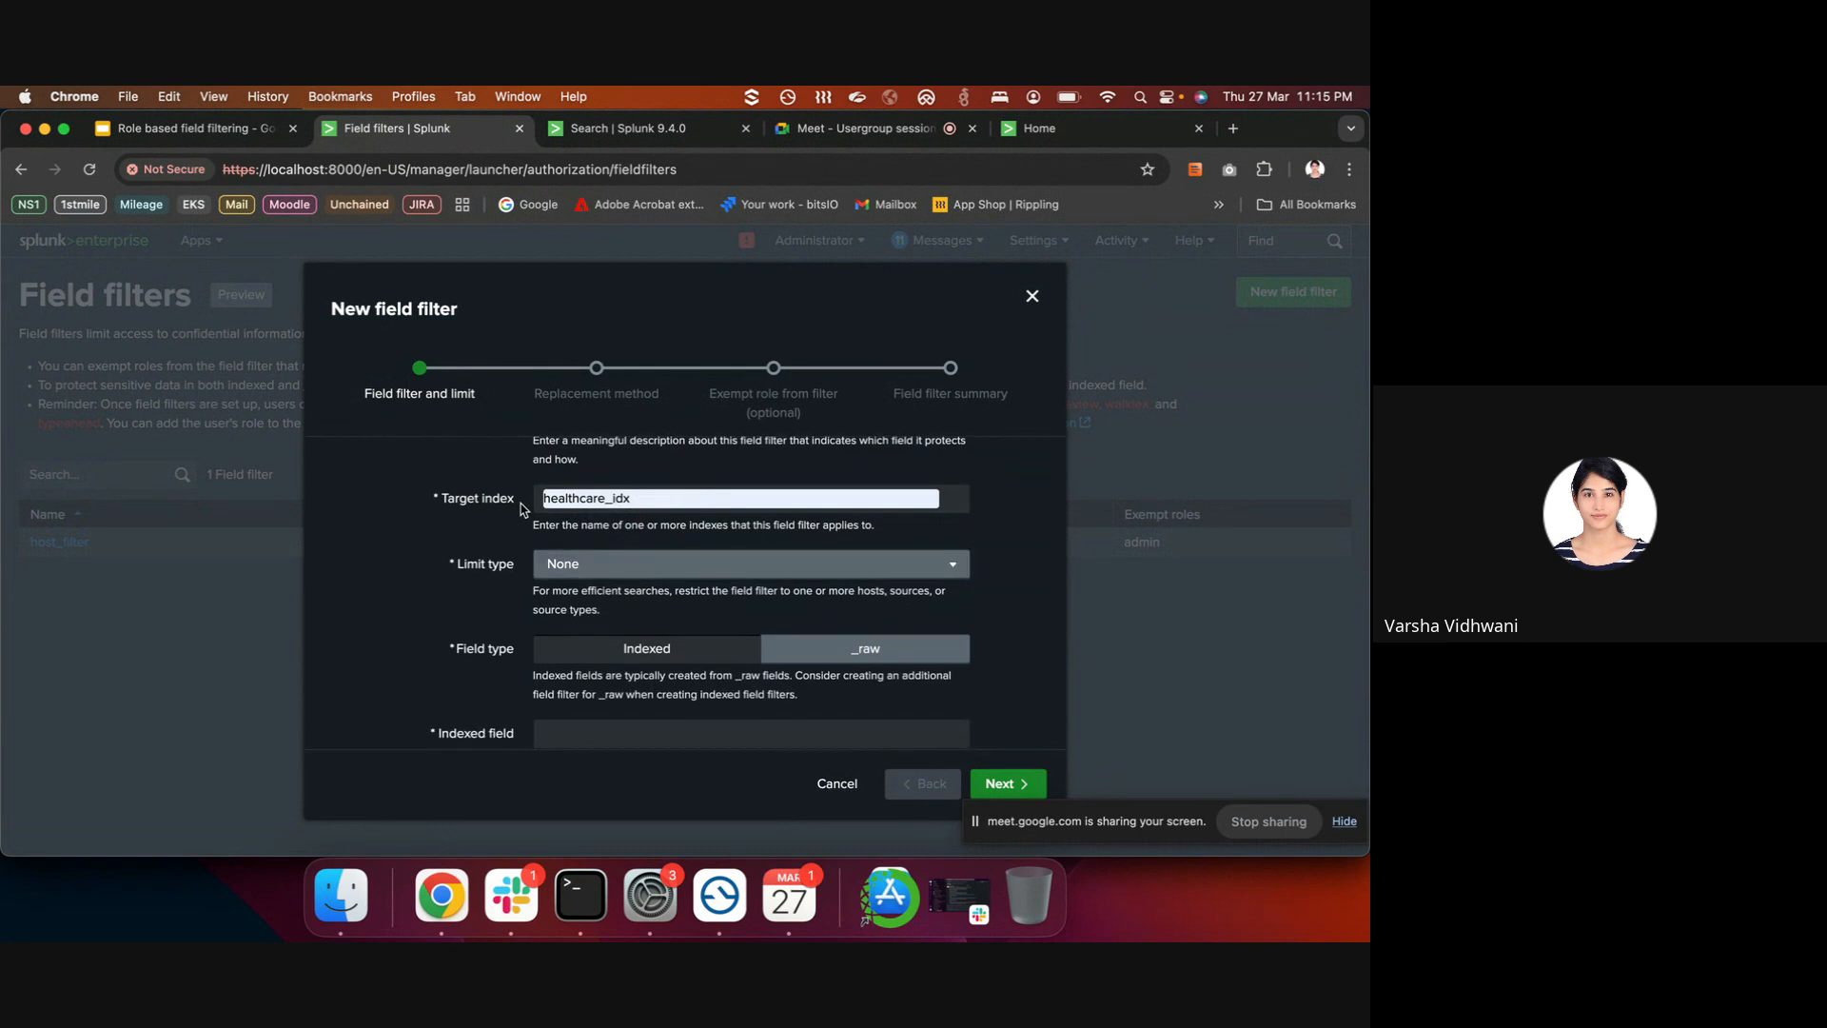
# - Limit the filter to source type healthcare_log and set the indexed field to source
pyautogui.click(574, 567)
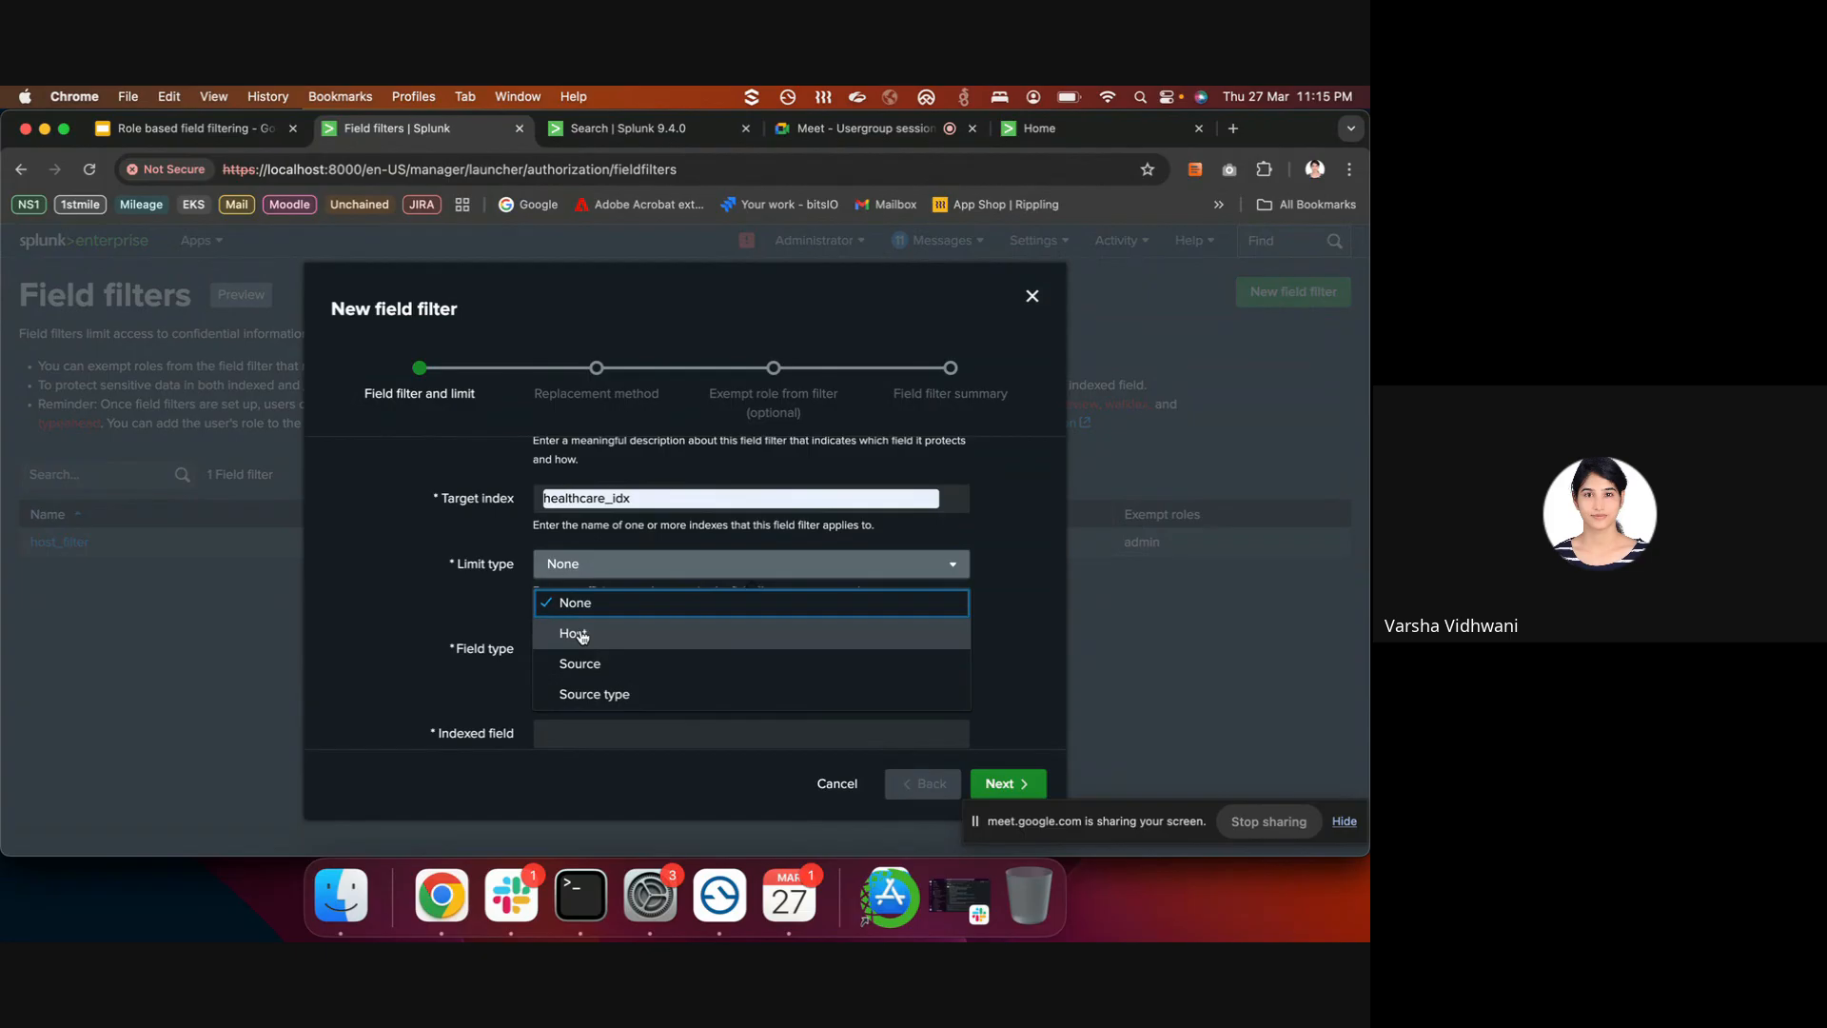
pyautogui.click(581, 696)
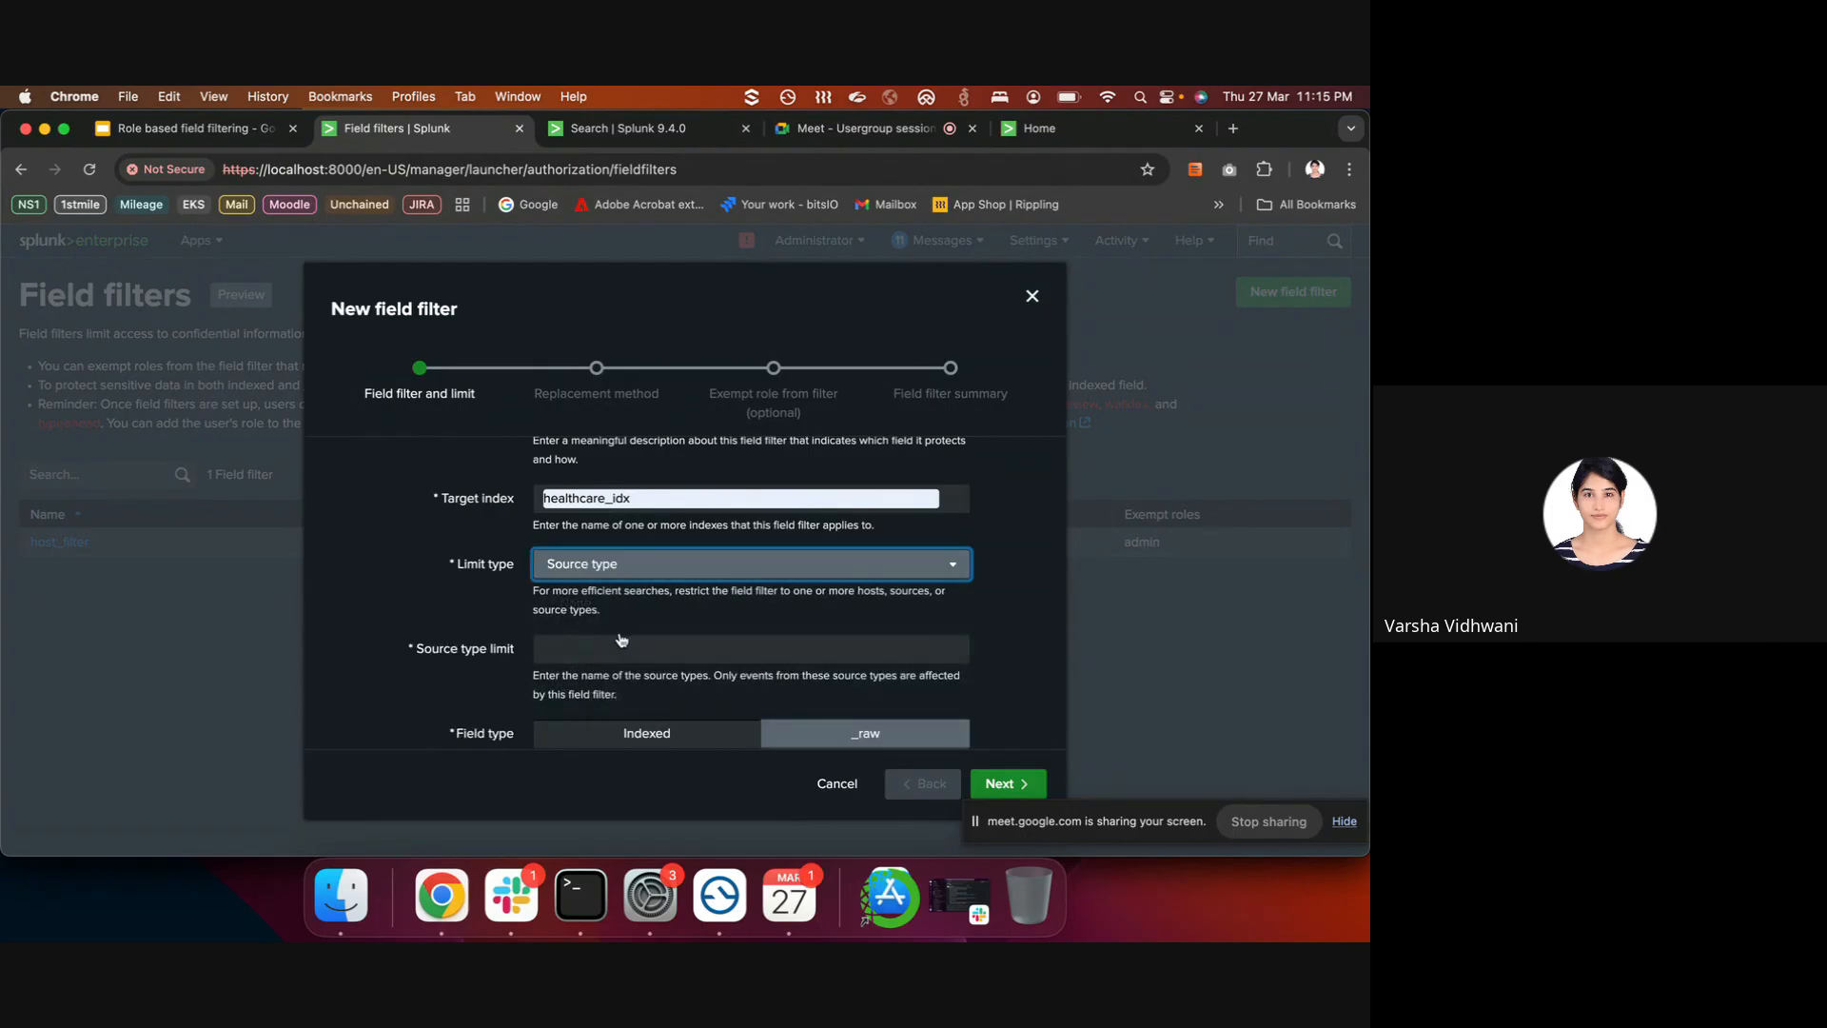
pyautogui.click(614, 648)
pyautogui.click(683, 687)
pyautogui.scroll(-3, 680, 666)
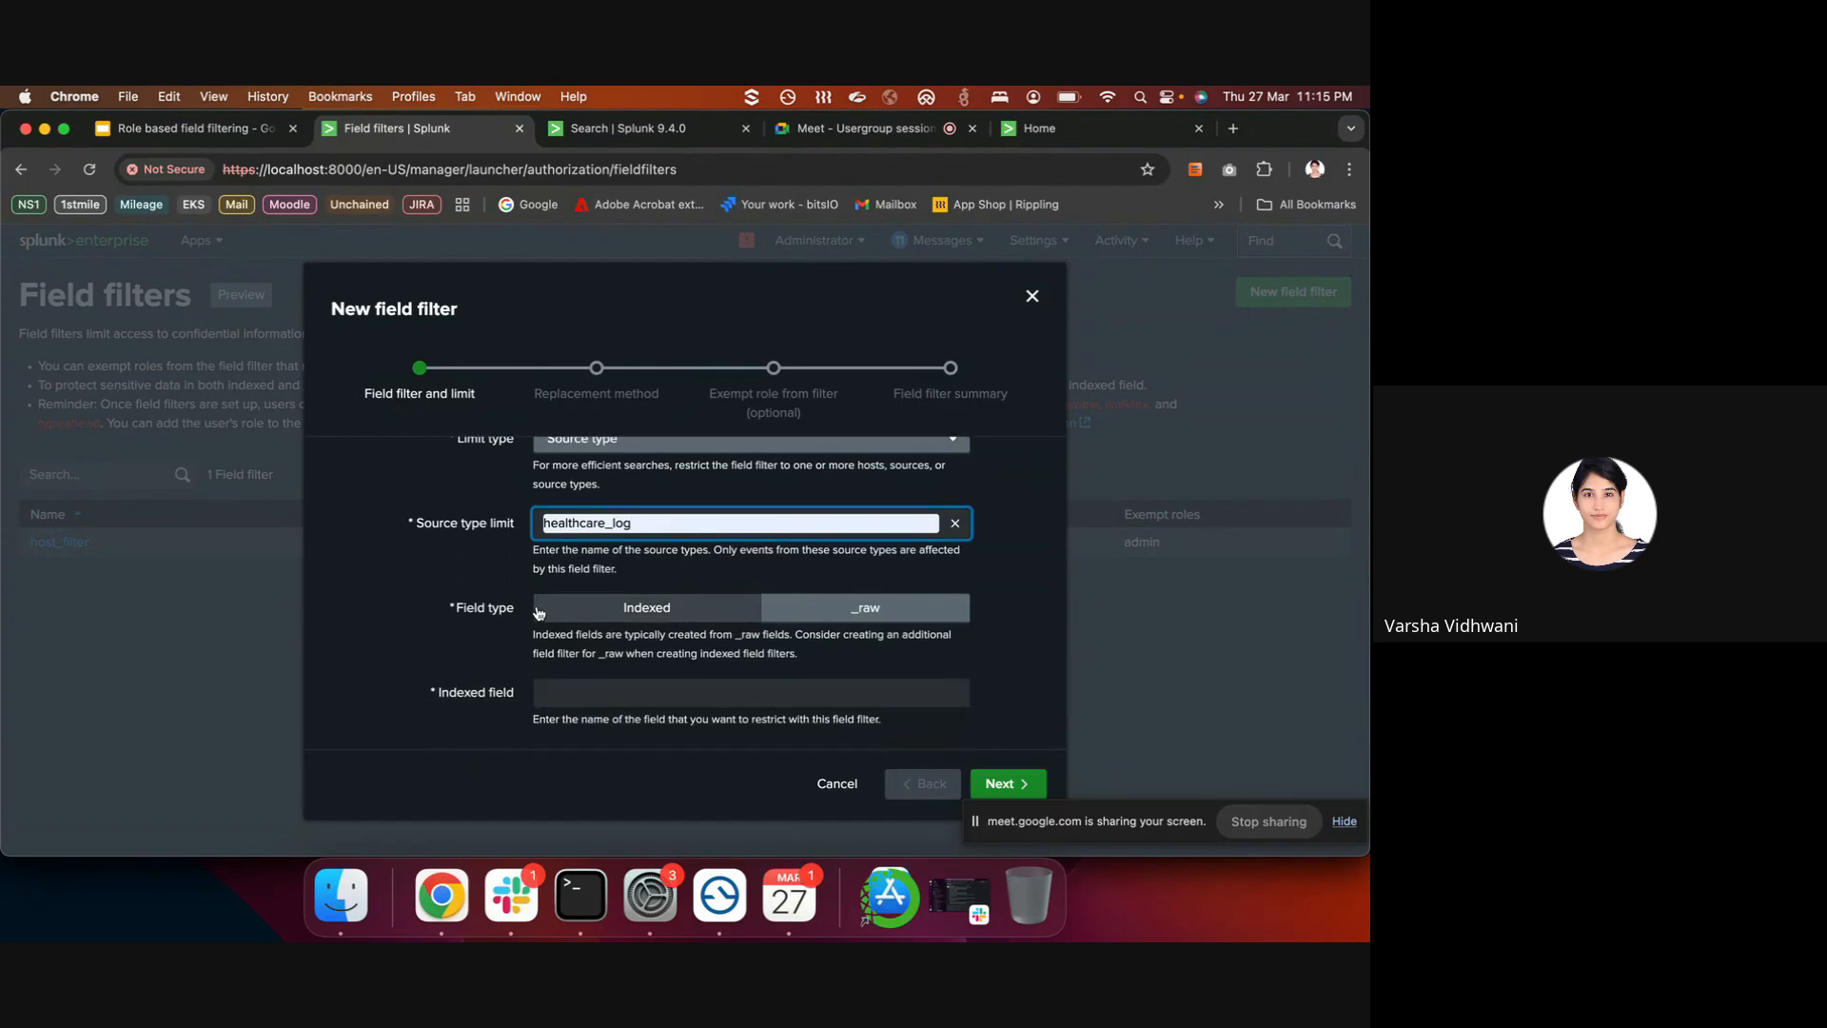
pyautogui.click(631, 614)
pyautogui.click(603, 701)
pyautogui.write('source')
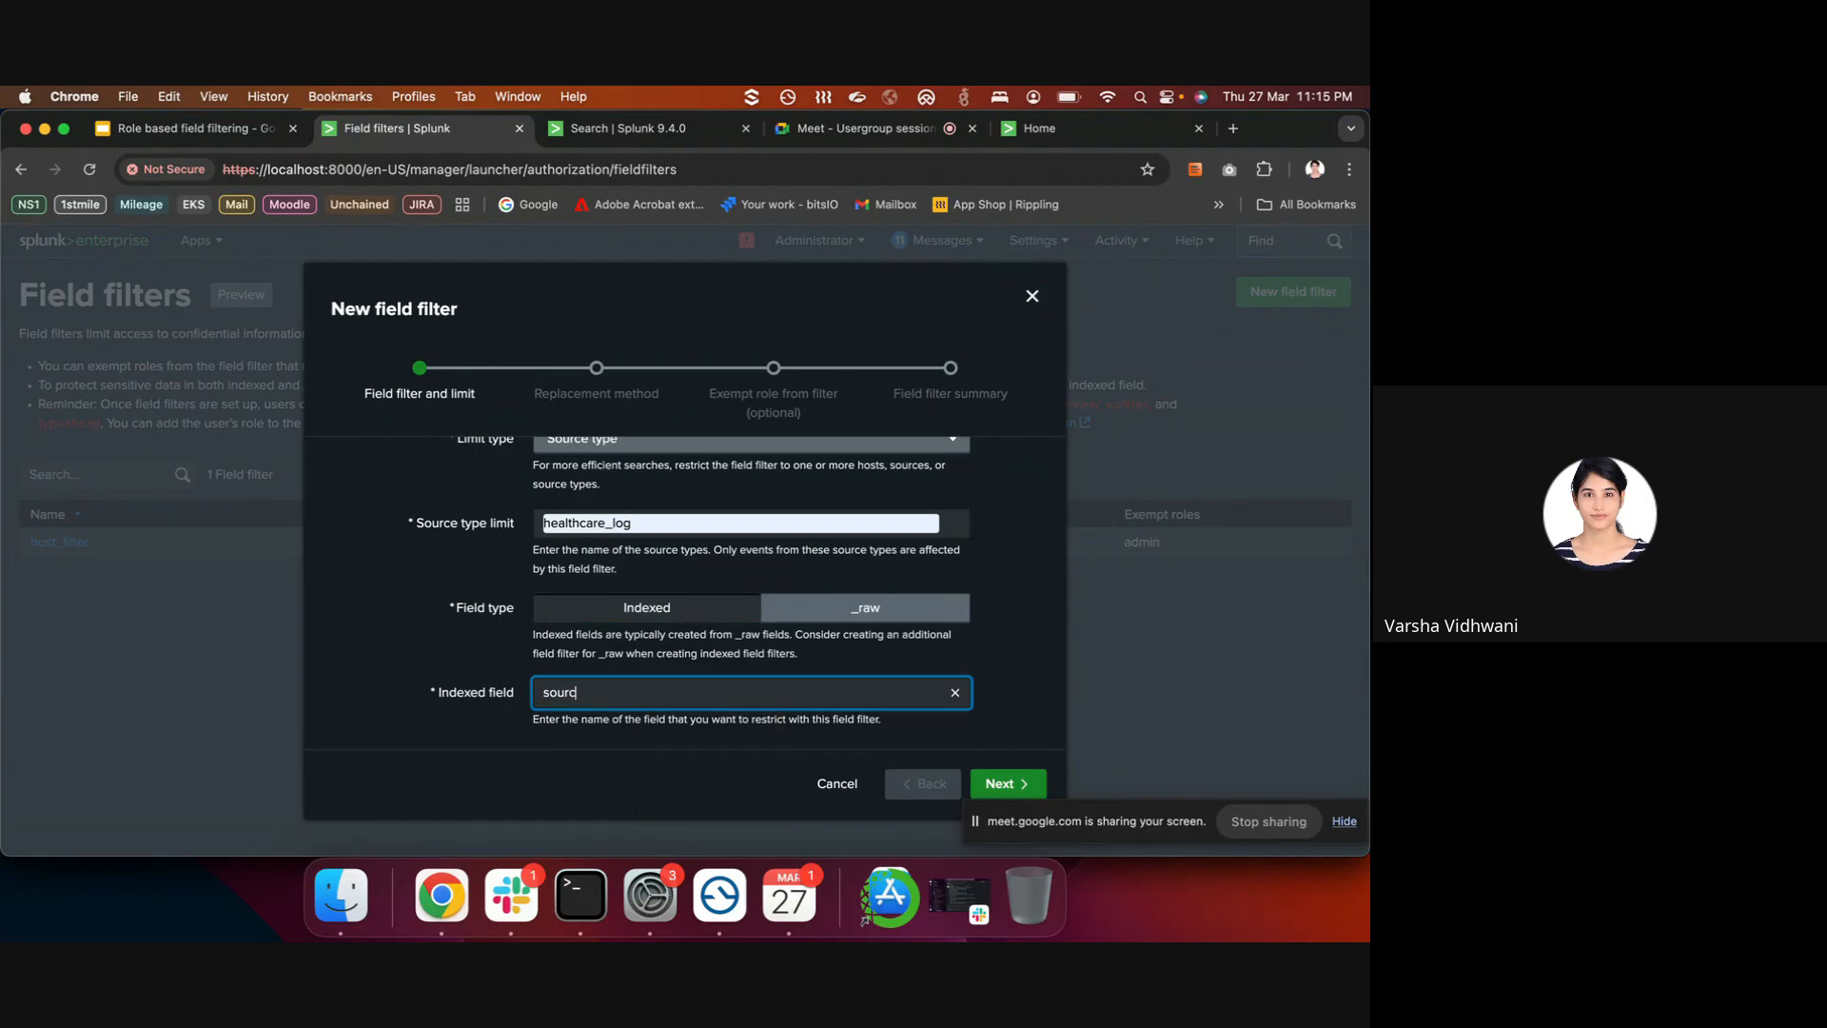
pyautogui.click(628, 128)
# - Re-run the healthcare_idx search and confirm the source value is patientdata.txt
pyautogui.click(287, 381)
pyautogui.press('Return')
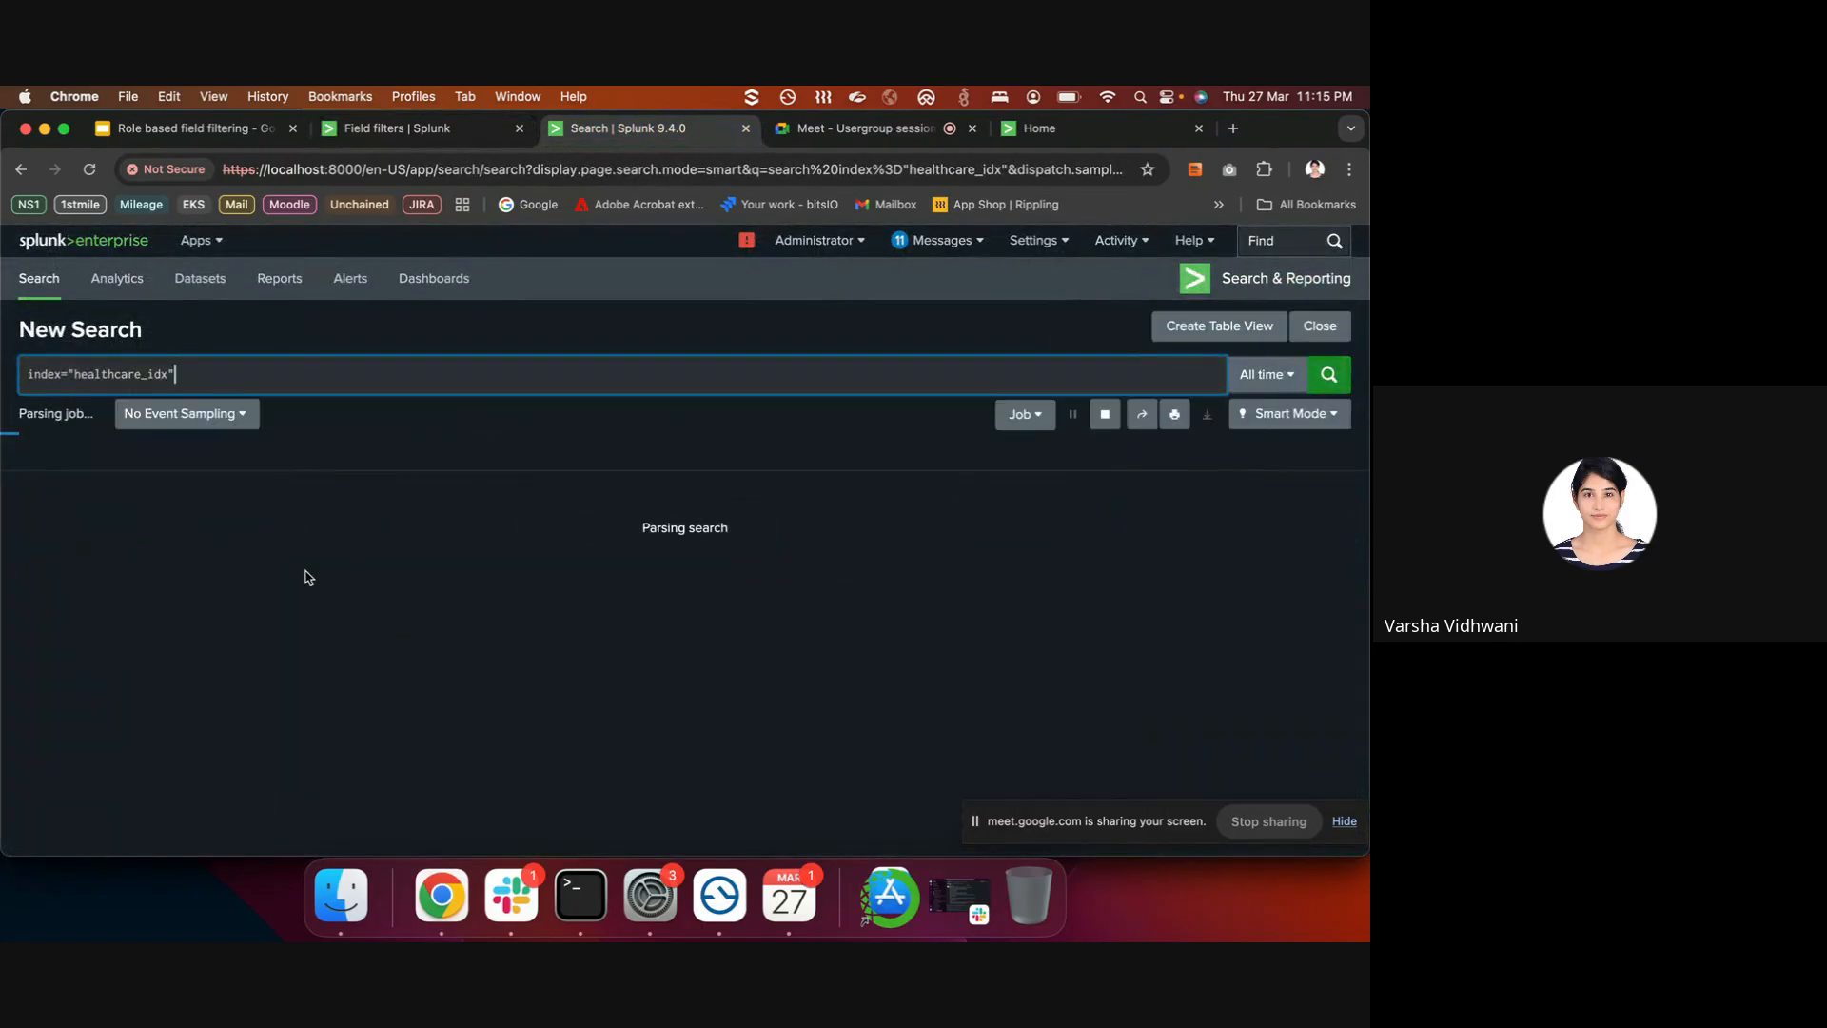
pyautogui.click(50, 715)
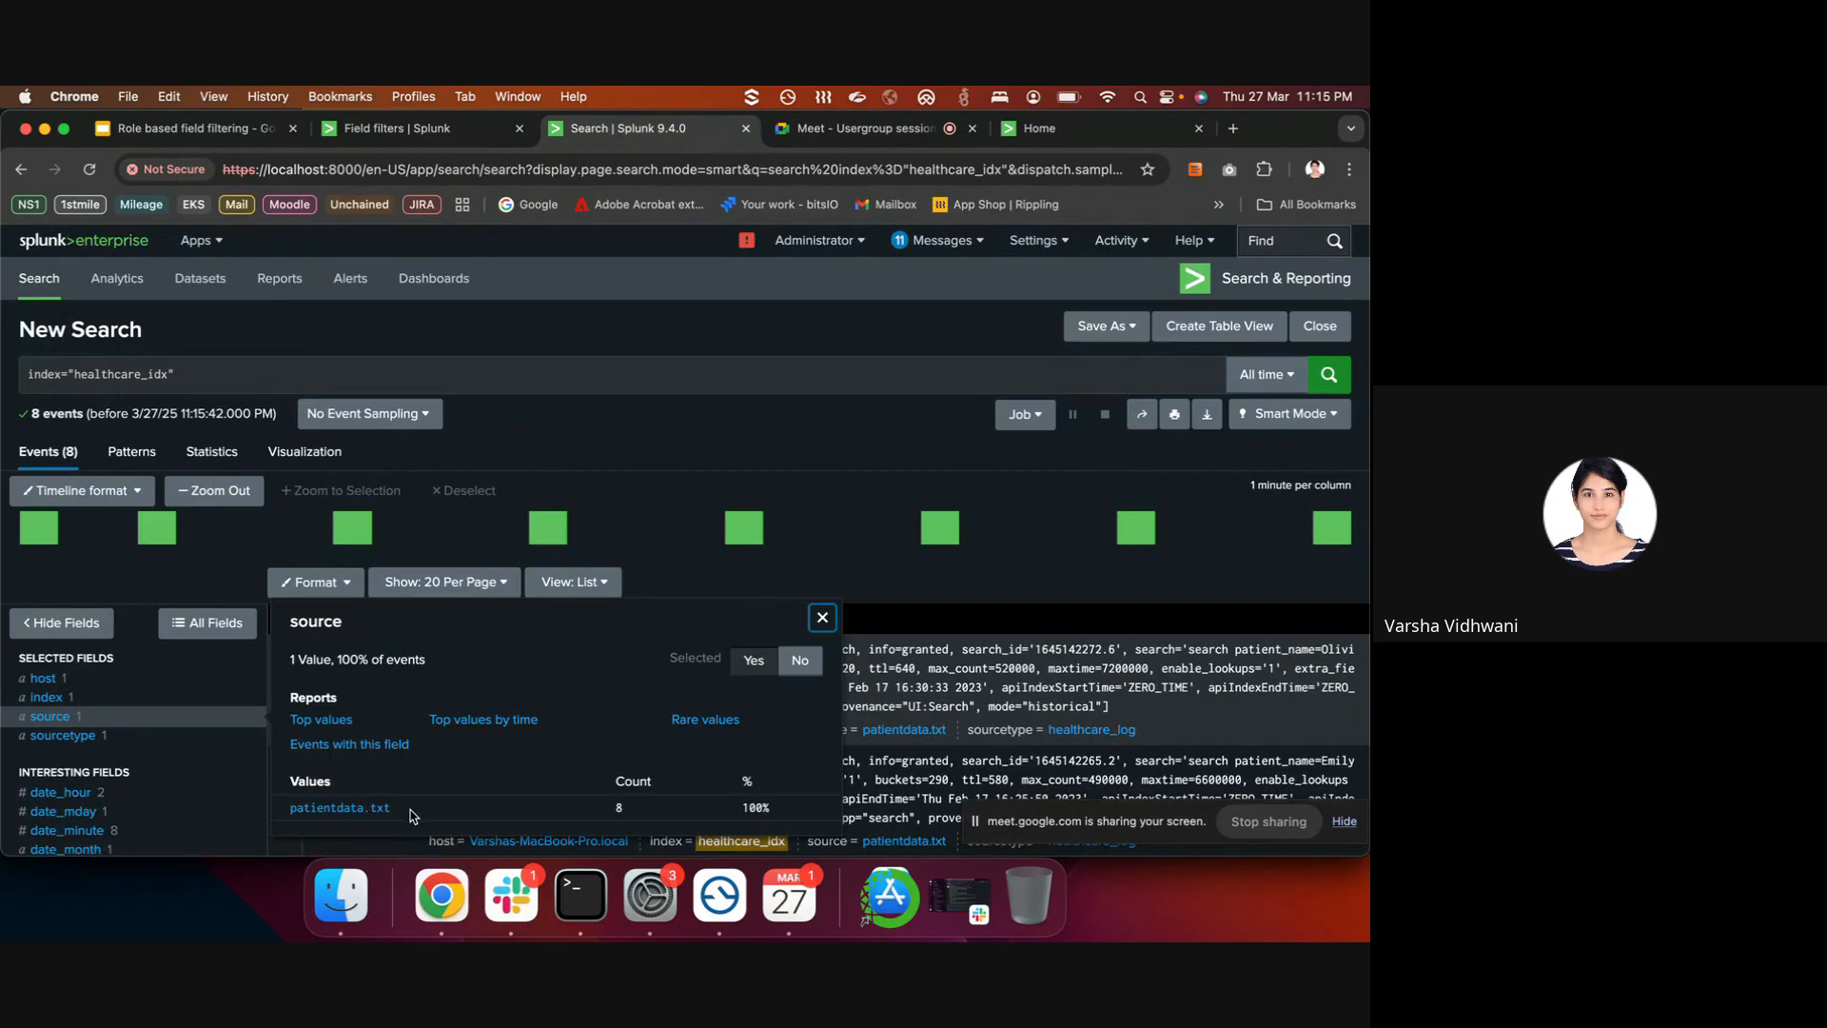
pyautogui.moveTo(400, 809); pyautogui.dragTo(290, 809)
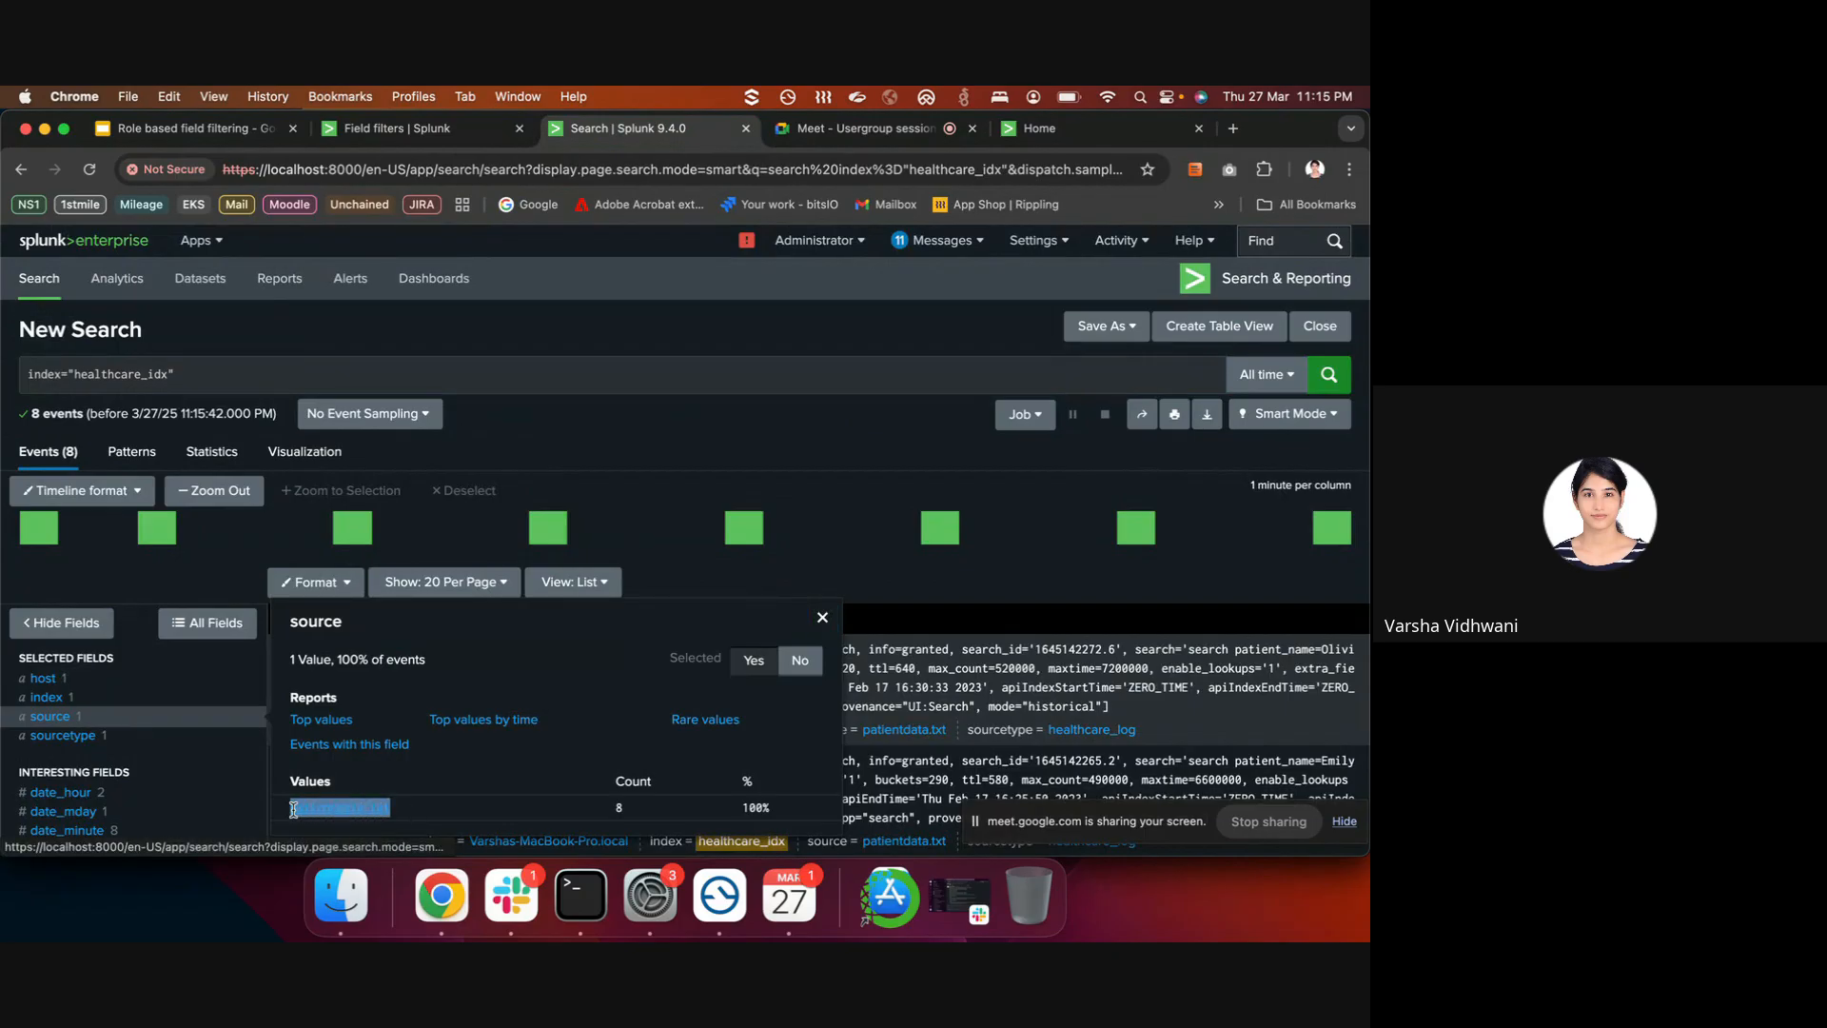
pyautogui.click(469, 665)
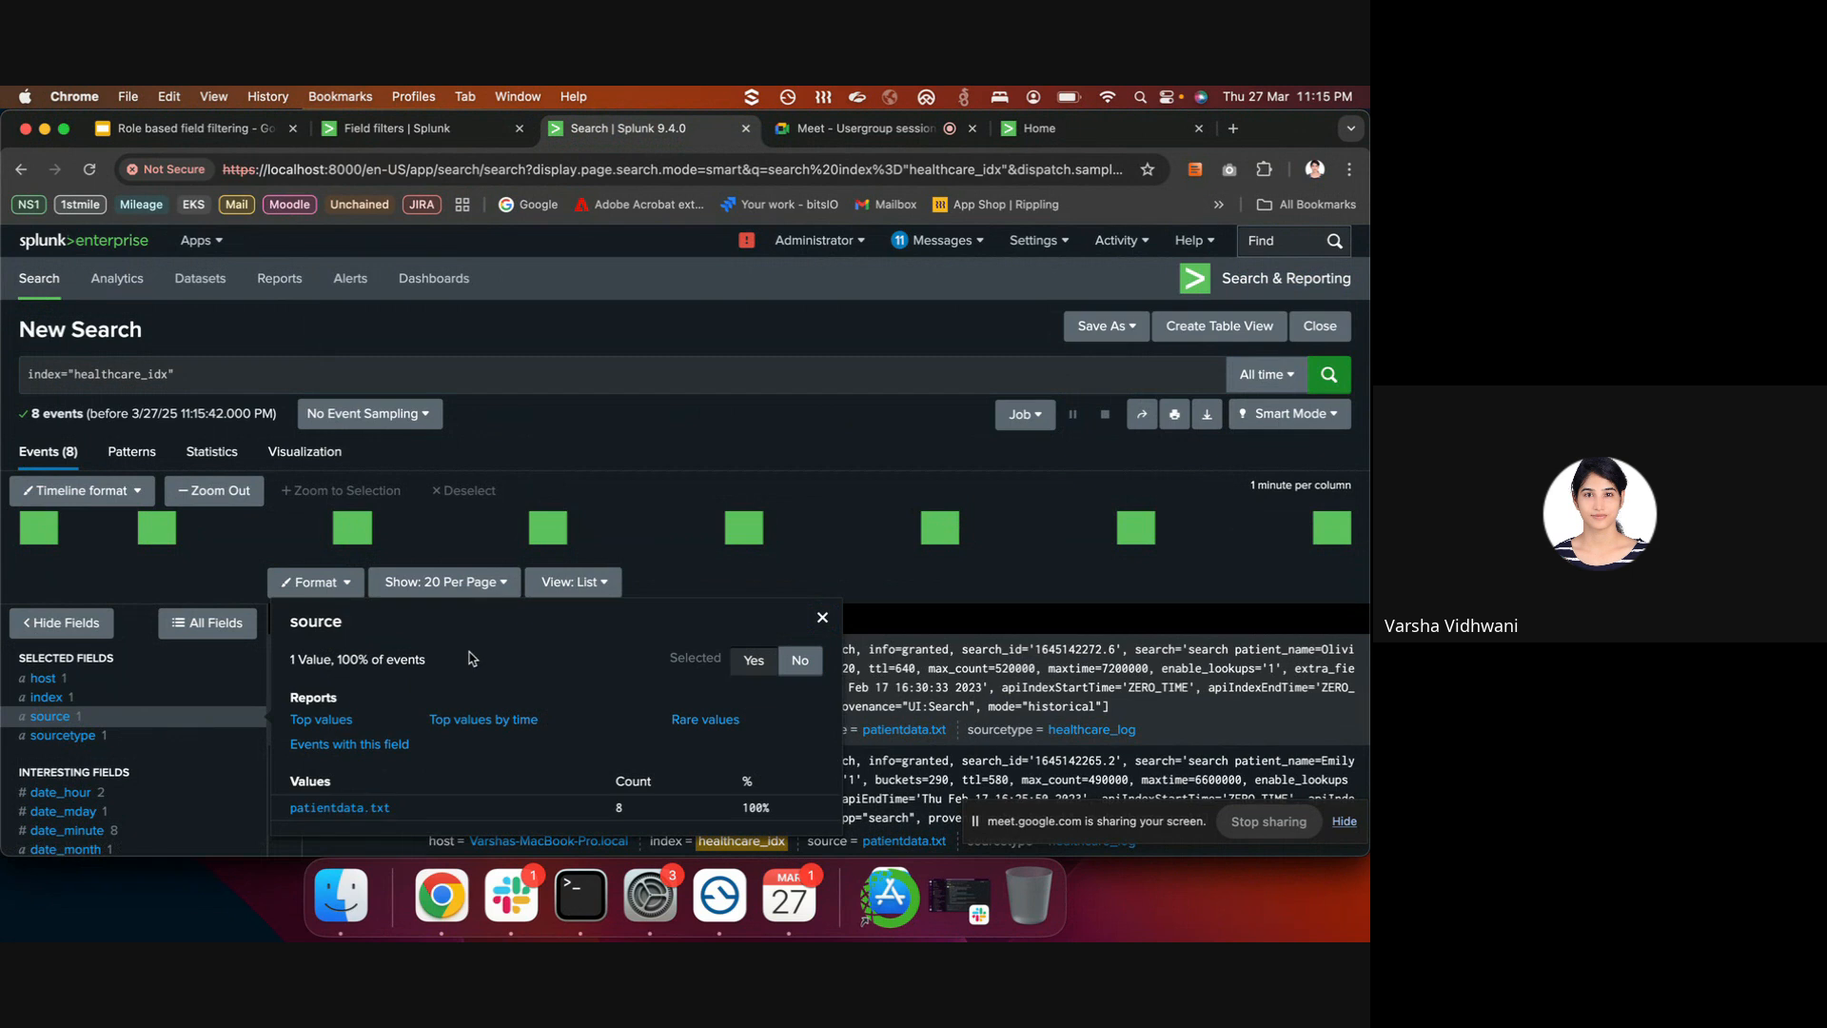
pyautogui.click(438, 129)
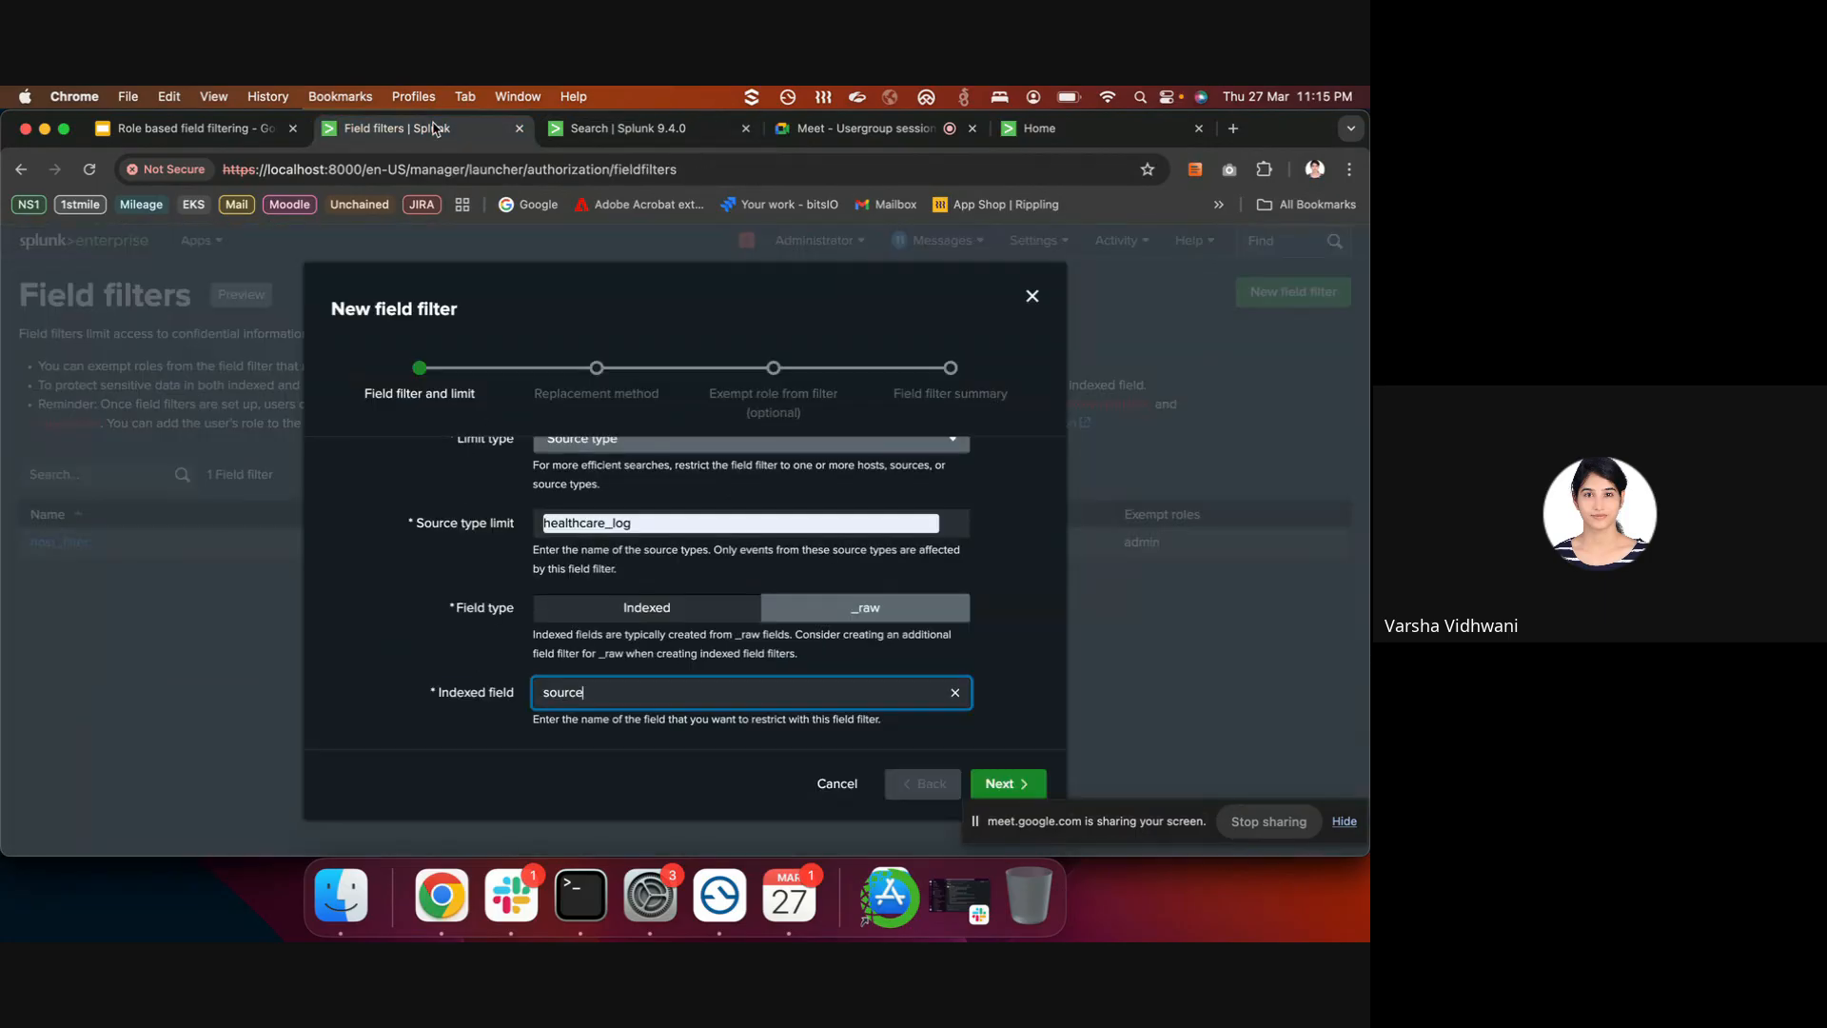
# - Choose Delete as the replacement method and advance to the exempt-role step
pyautogui.scroll(-1, 787, 672)
pyautogui.click(1008, 783)
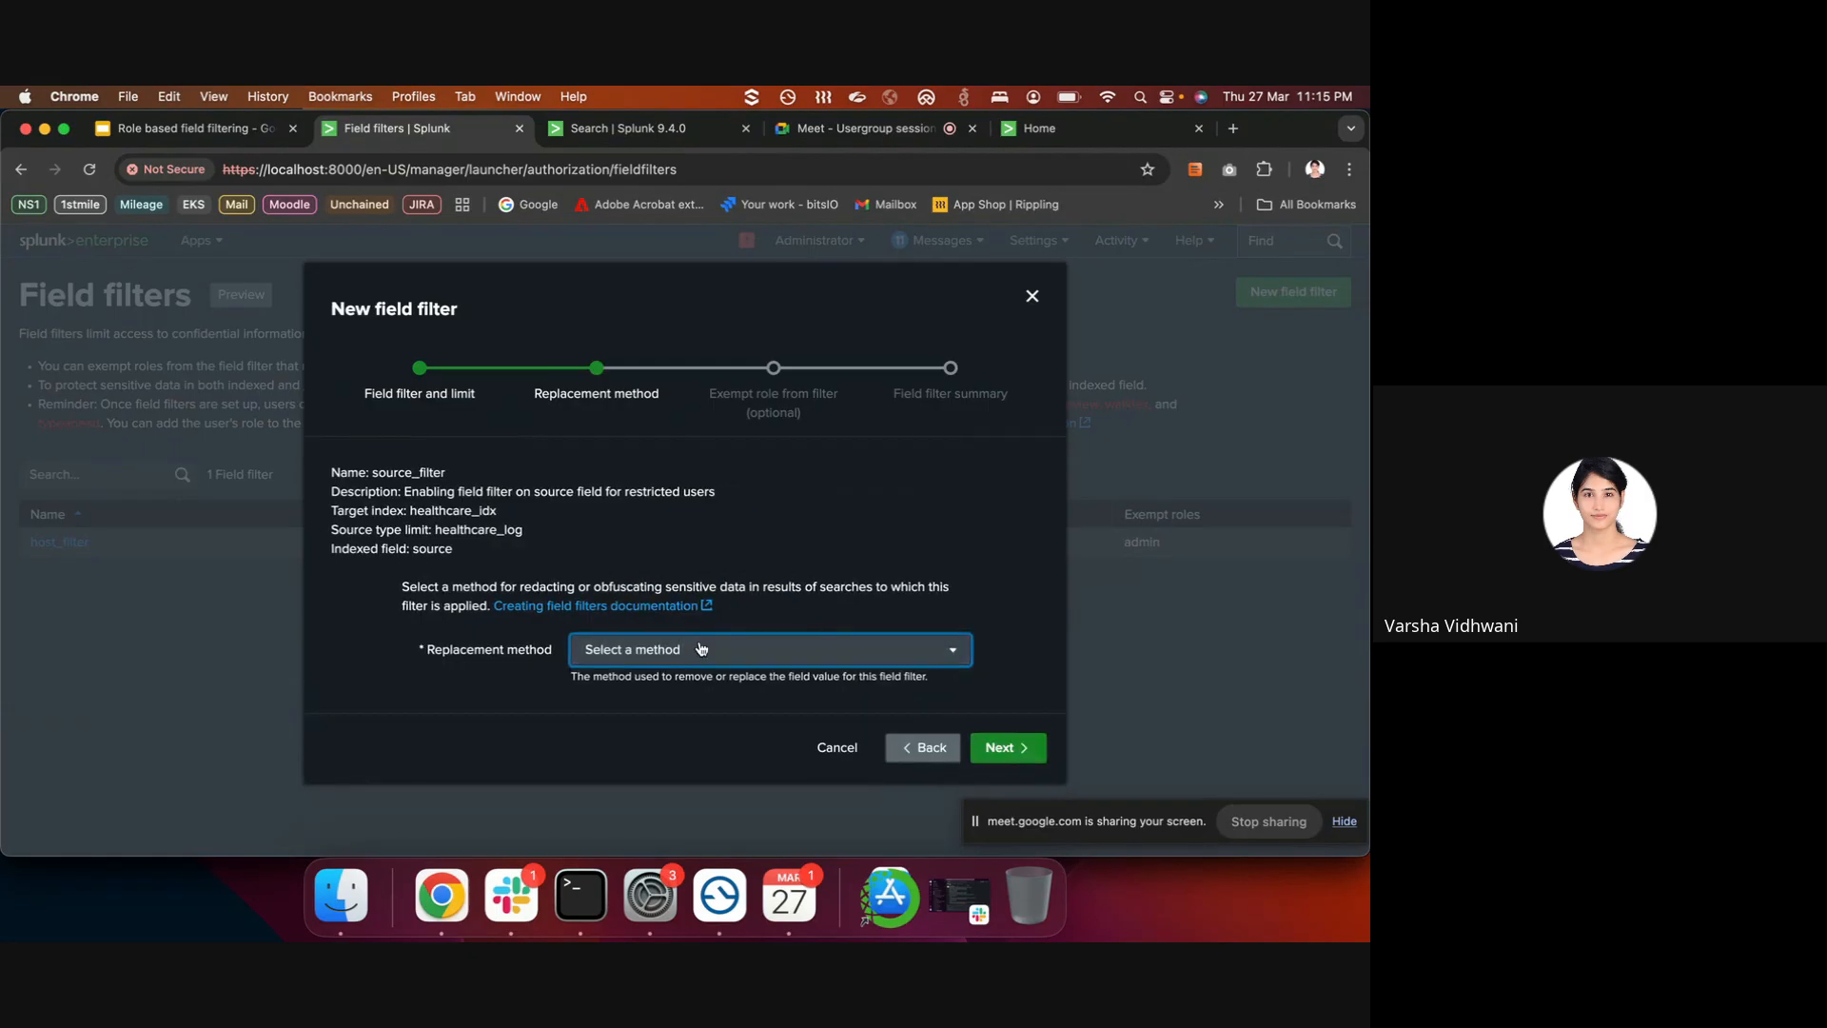
pyautogui.click(700, 649)
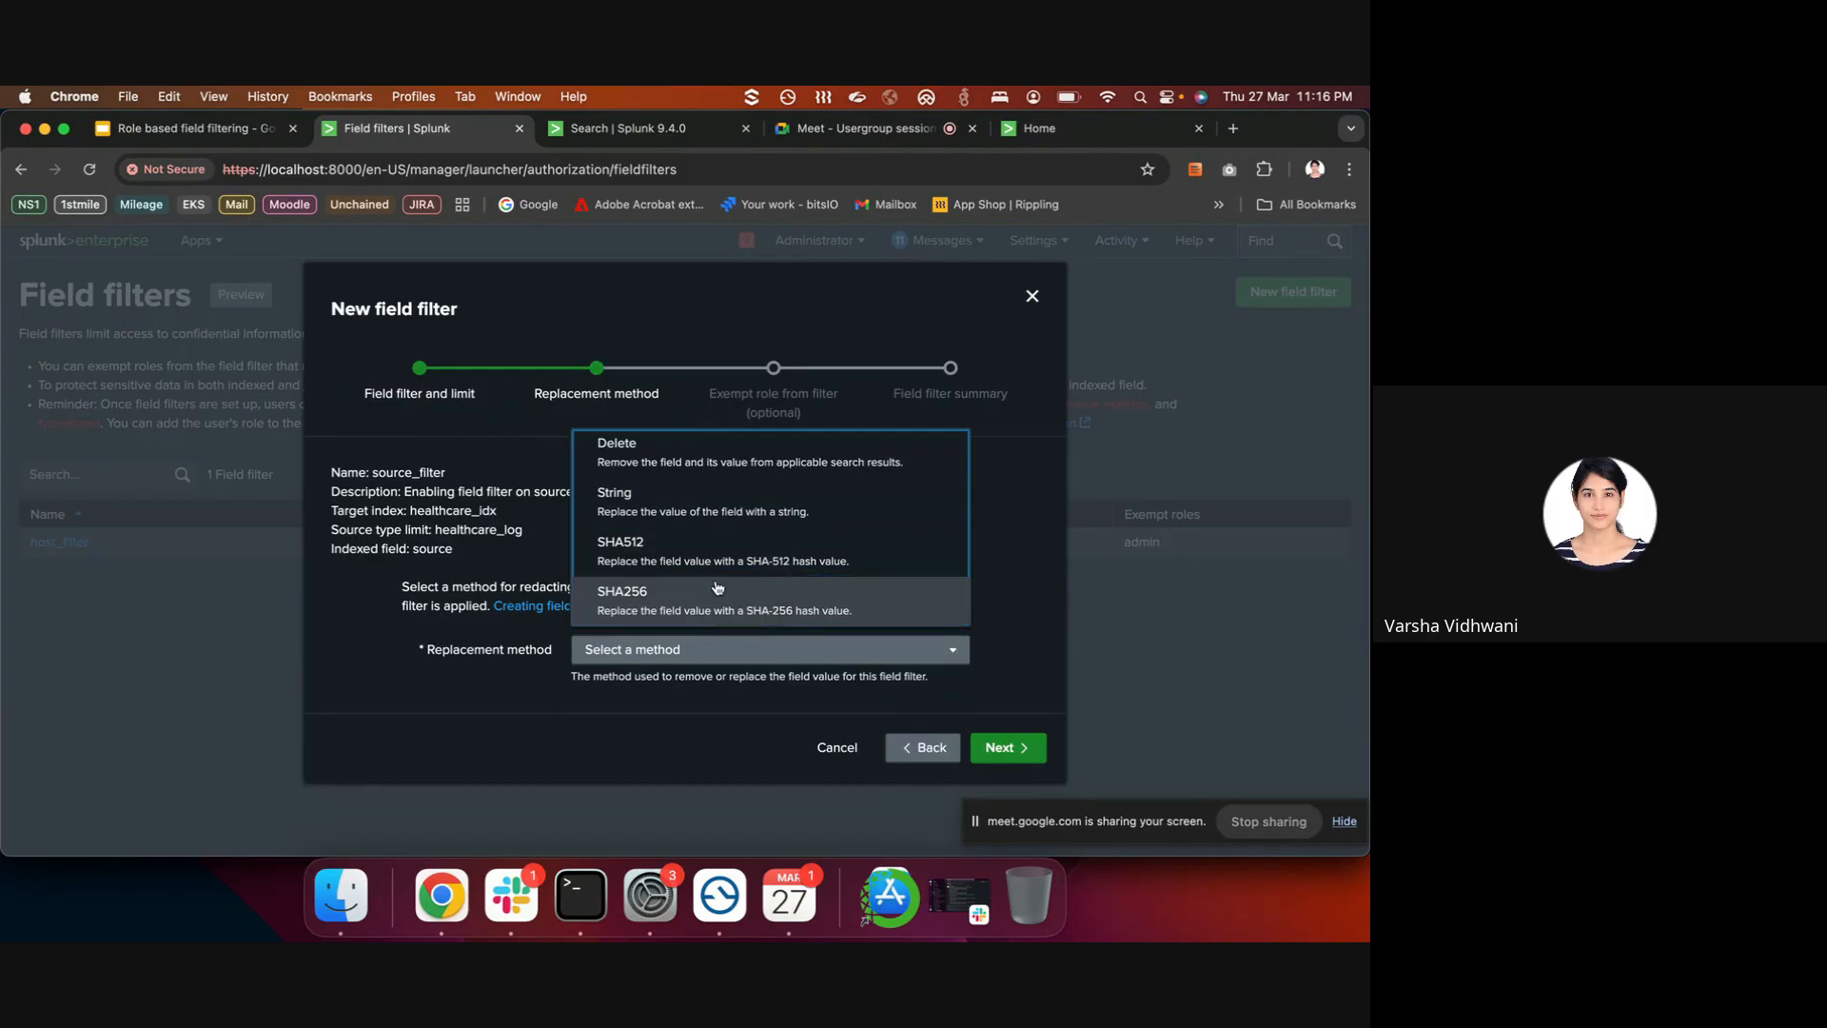
pyautogui.click(740, 456)
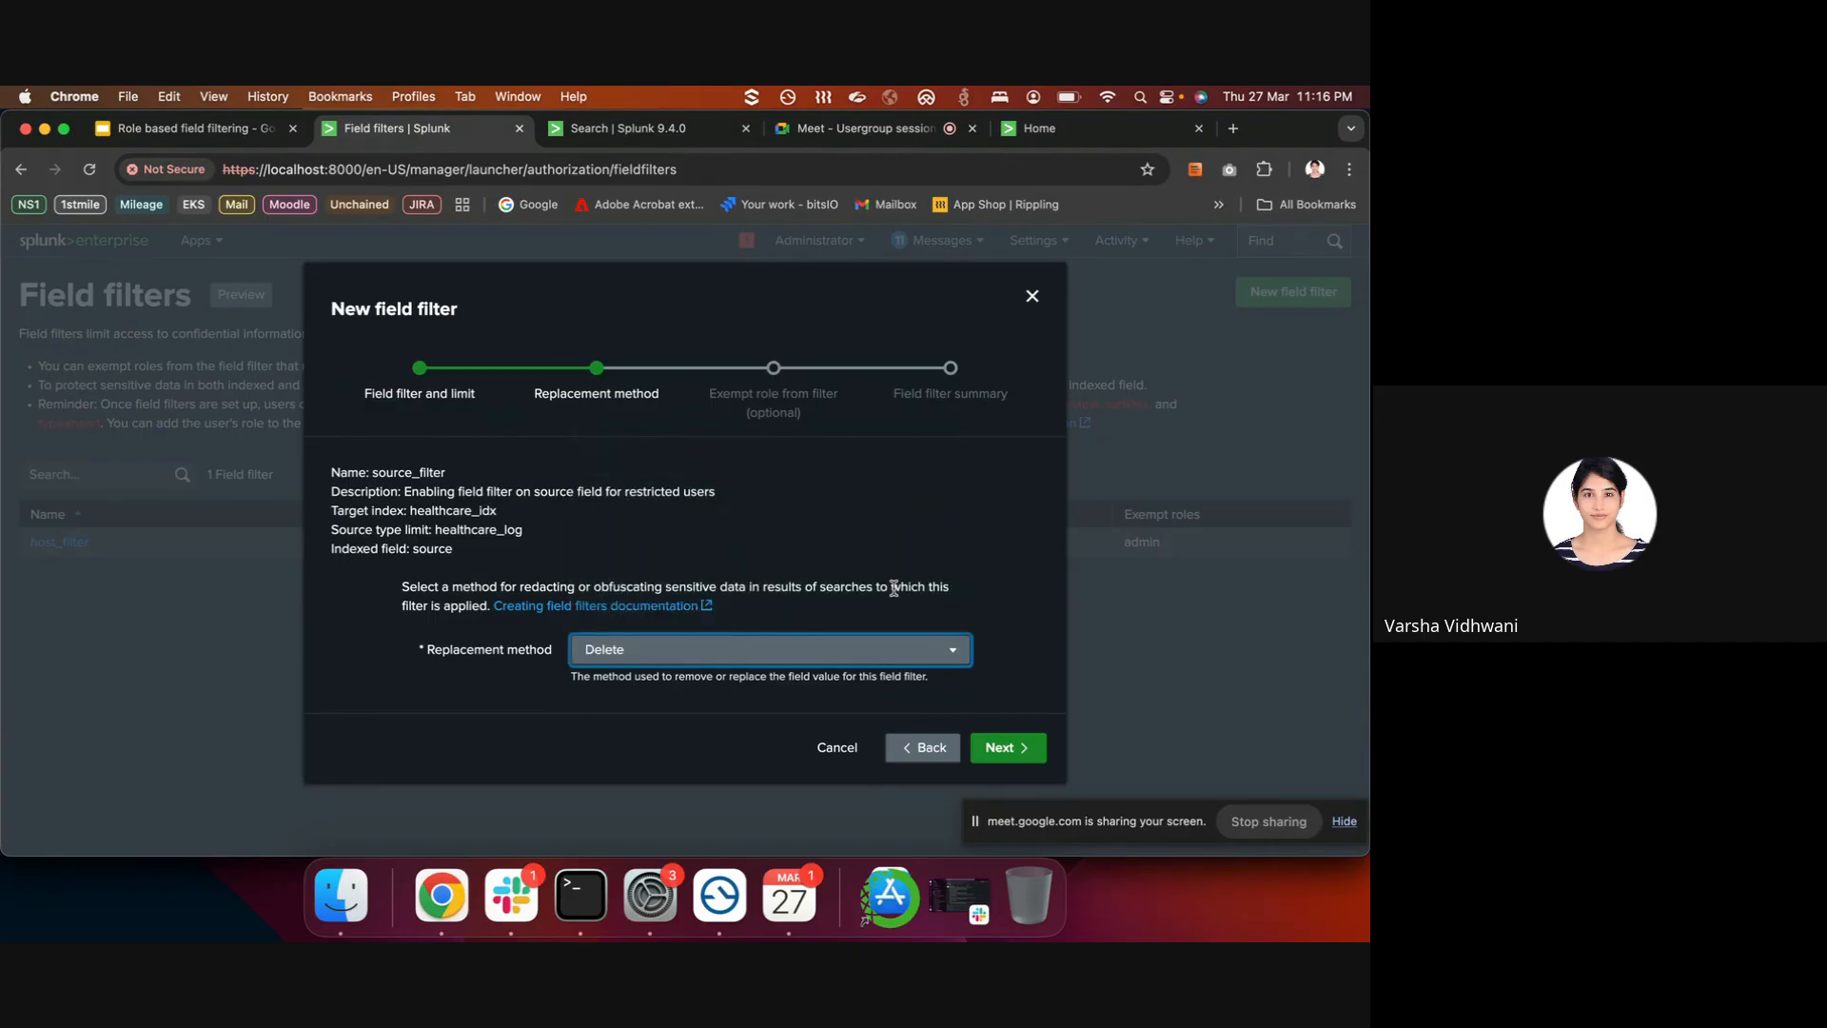
pyautogui.click(993, 748)
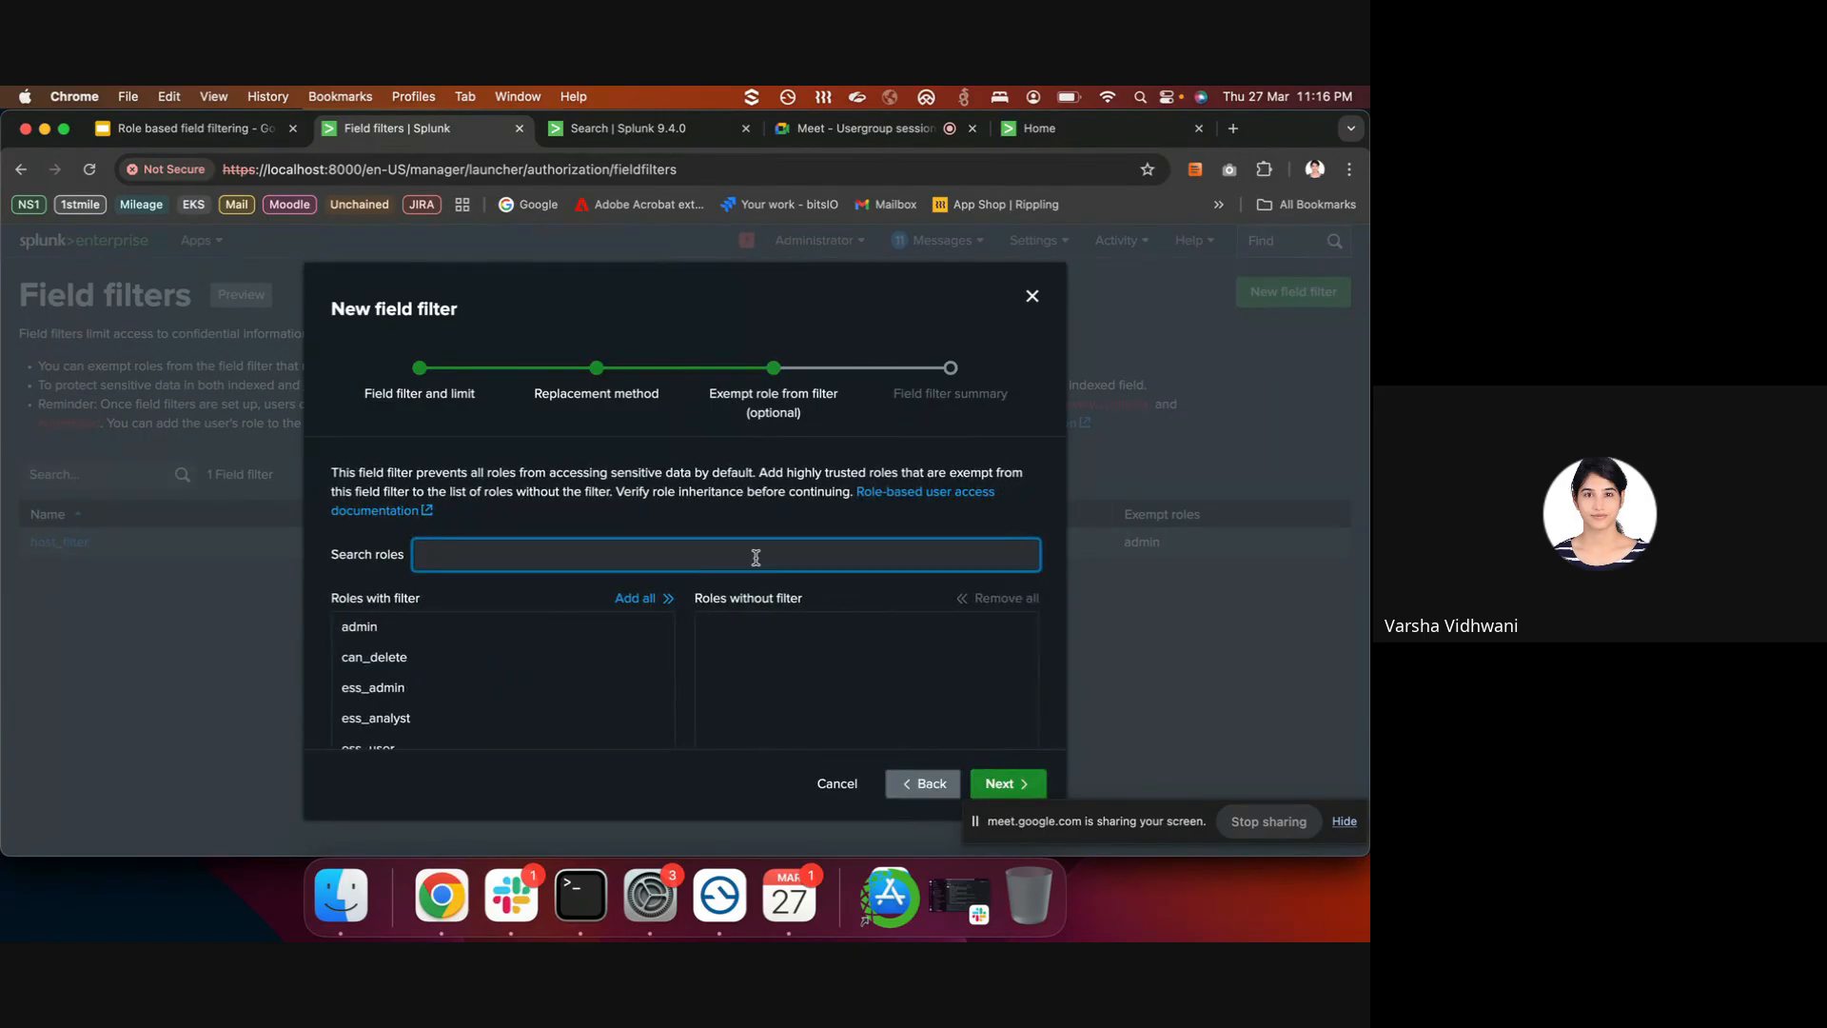
# - Move admin to Roles without filter and advance to the filter summary
pyautogui.scroll(-1, 754, 562)
pyautogui.scroll(1, 694, 572)
pyautogui.scroll(-3, 393, 704)
pyautogui.scroll(3, 393, 703)
pyautogui.click(494, 630)
pyautogui.scroll(-1, 523, 533)
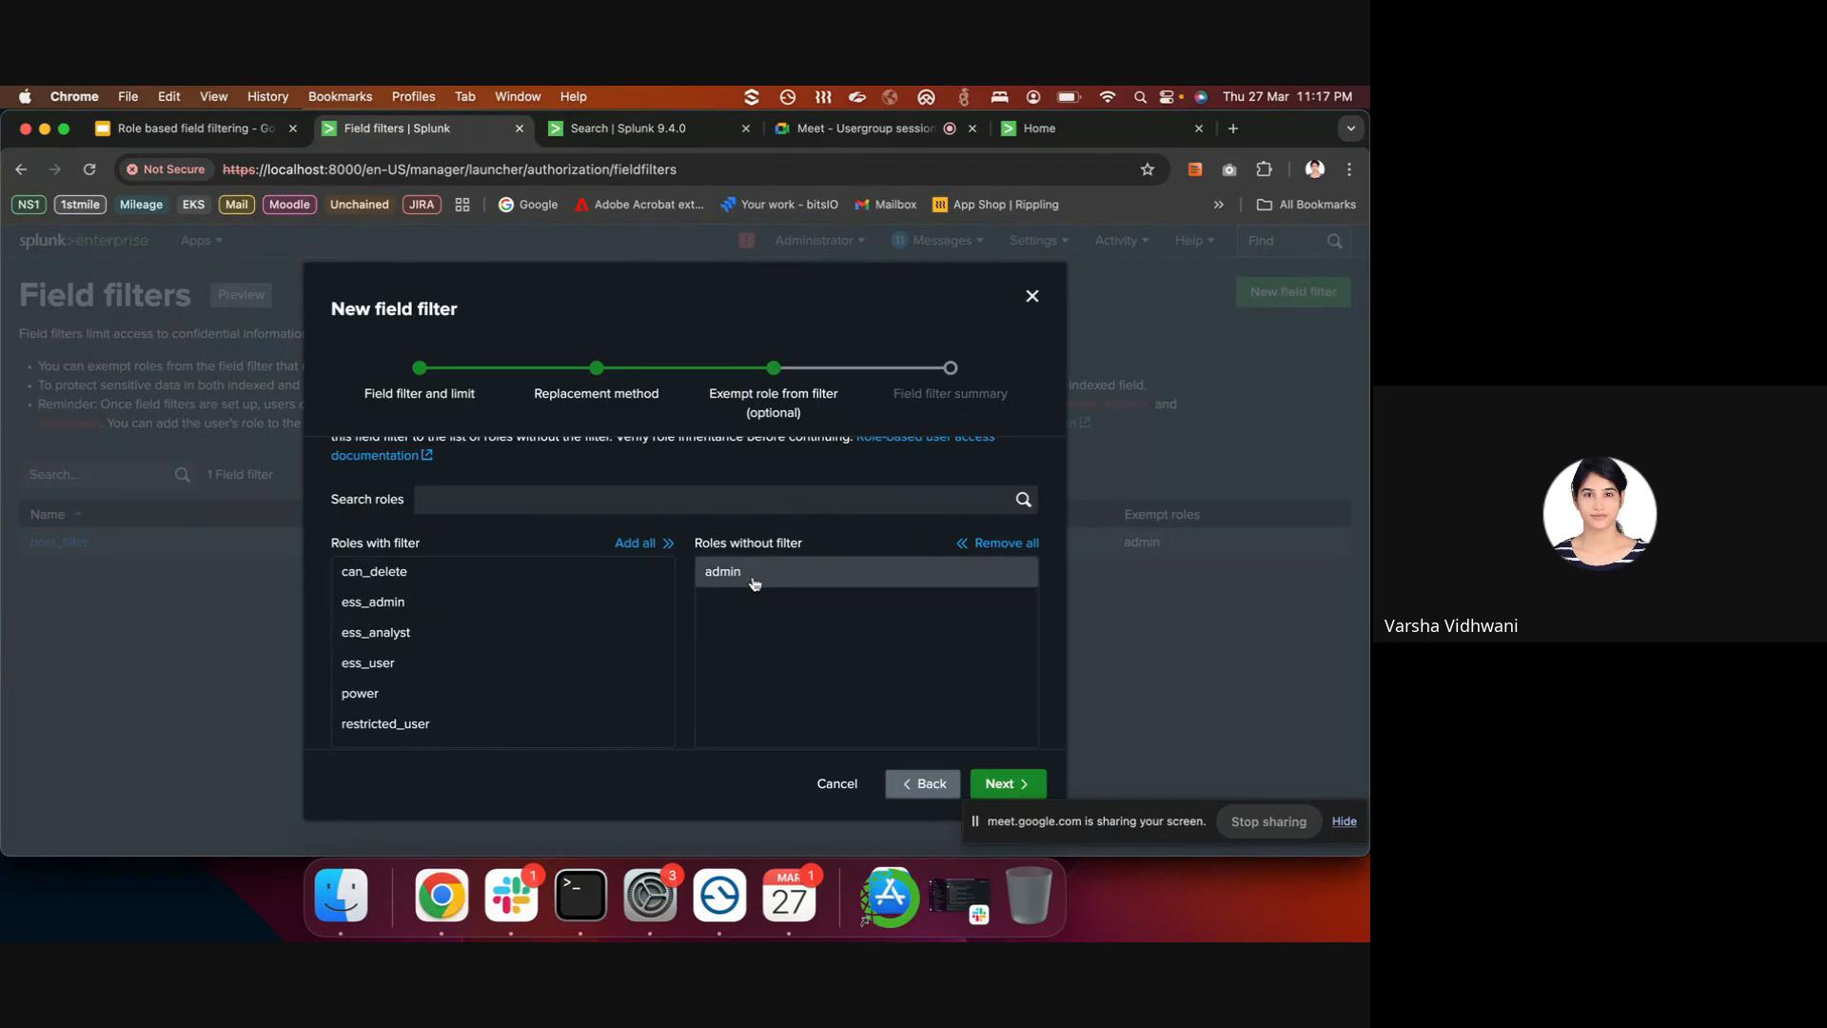
pyautogui.click(1009, 782)
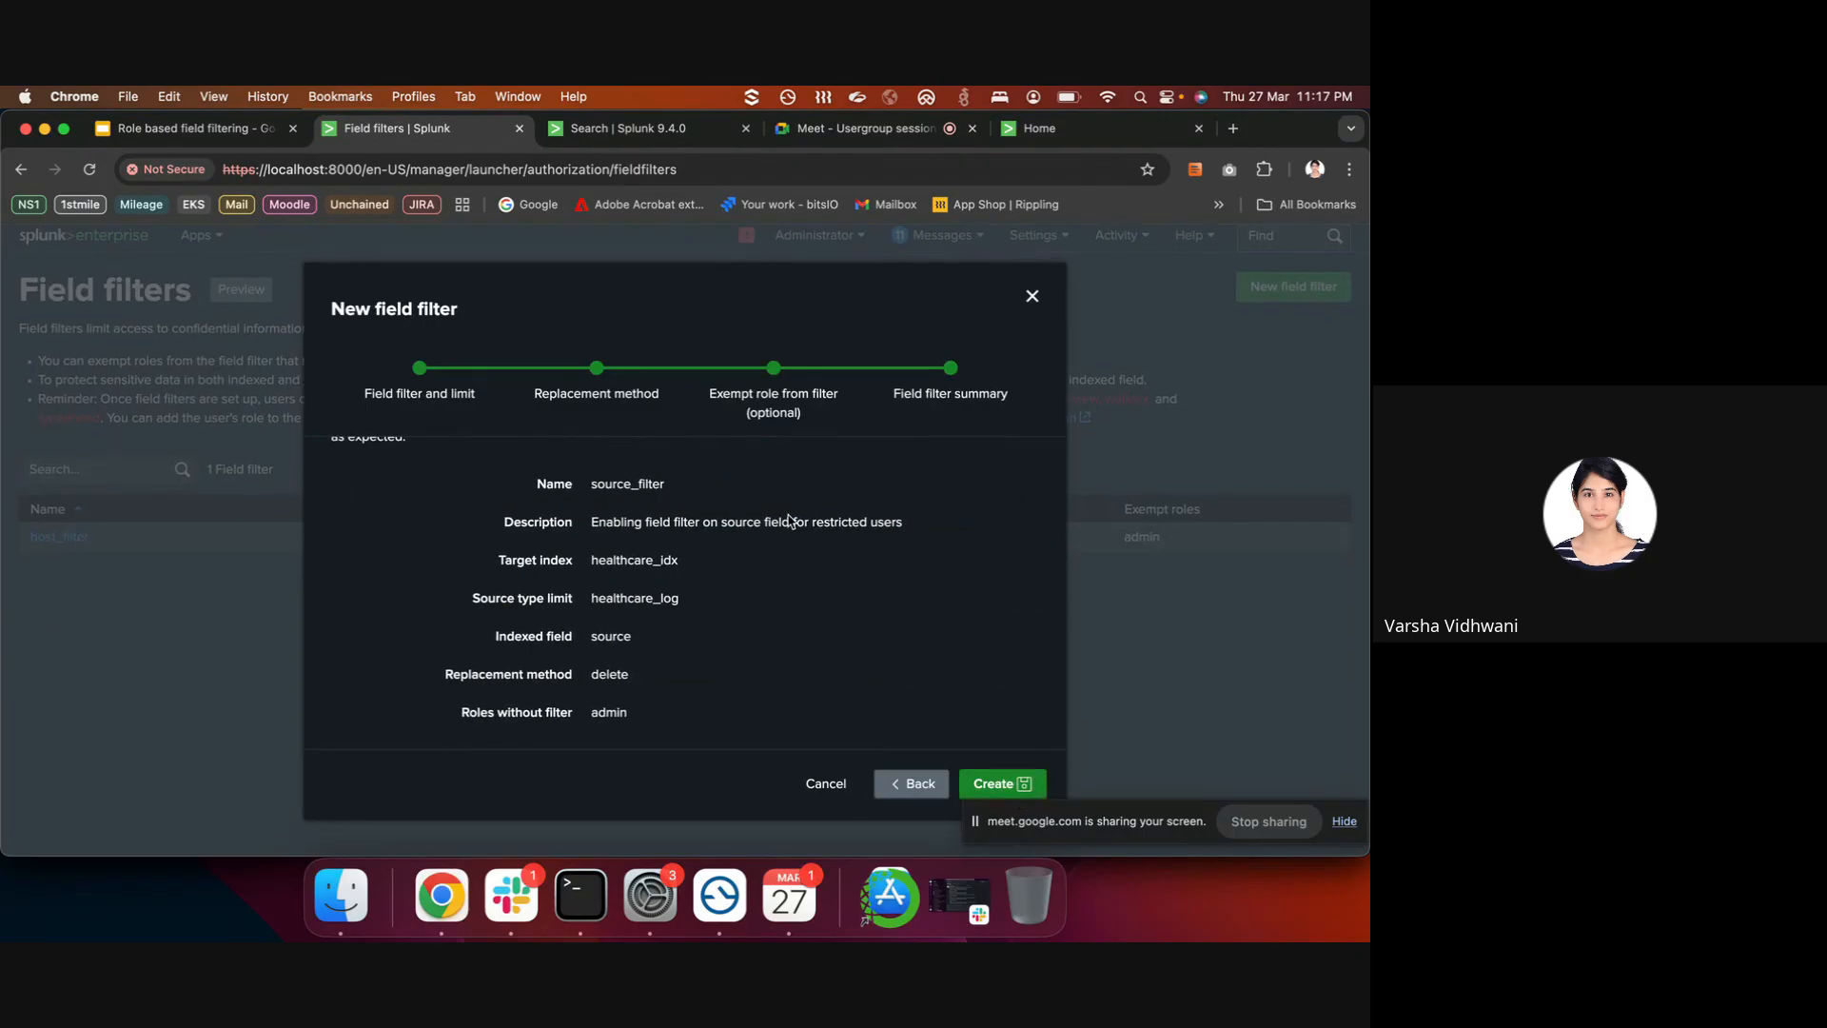
# - Create source_filter from the summary and dismiss the success banner
pyautogui.click(982, 784)
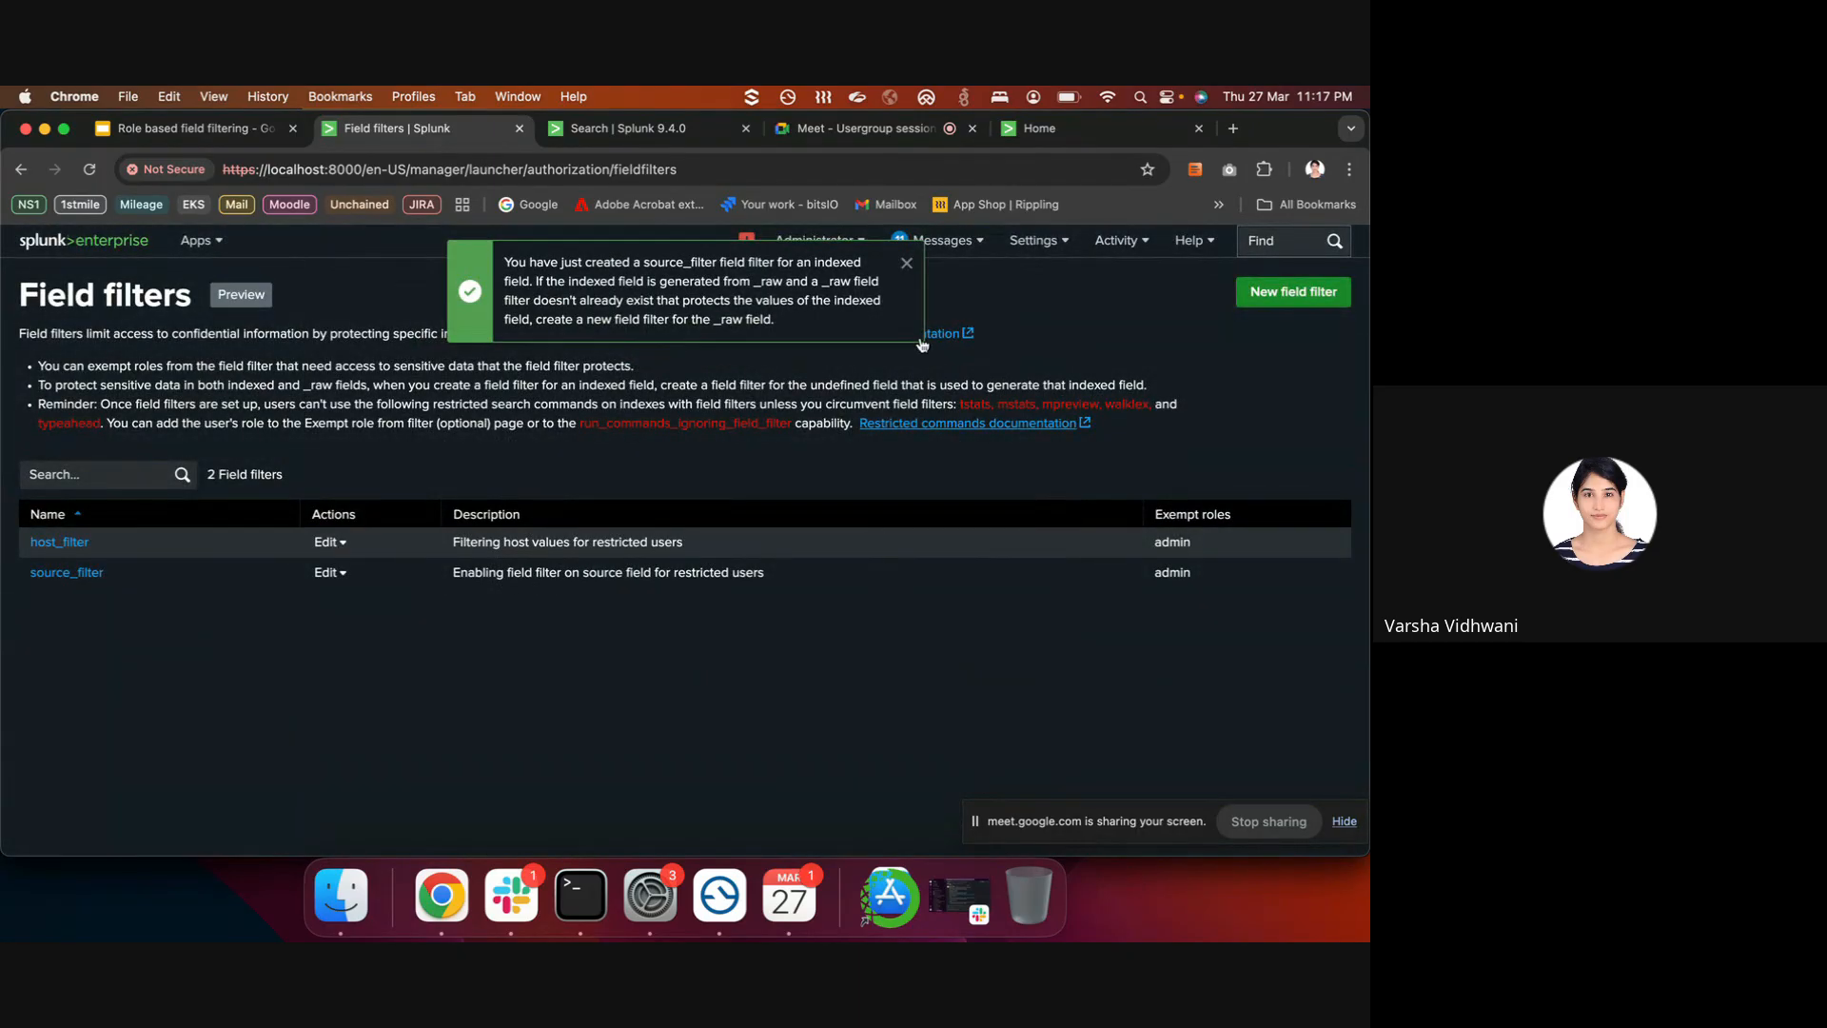
pyautogui.click(907, 264)
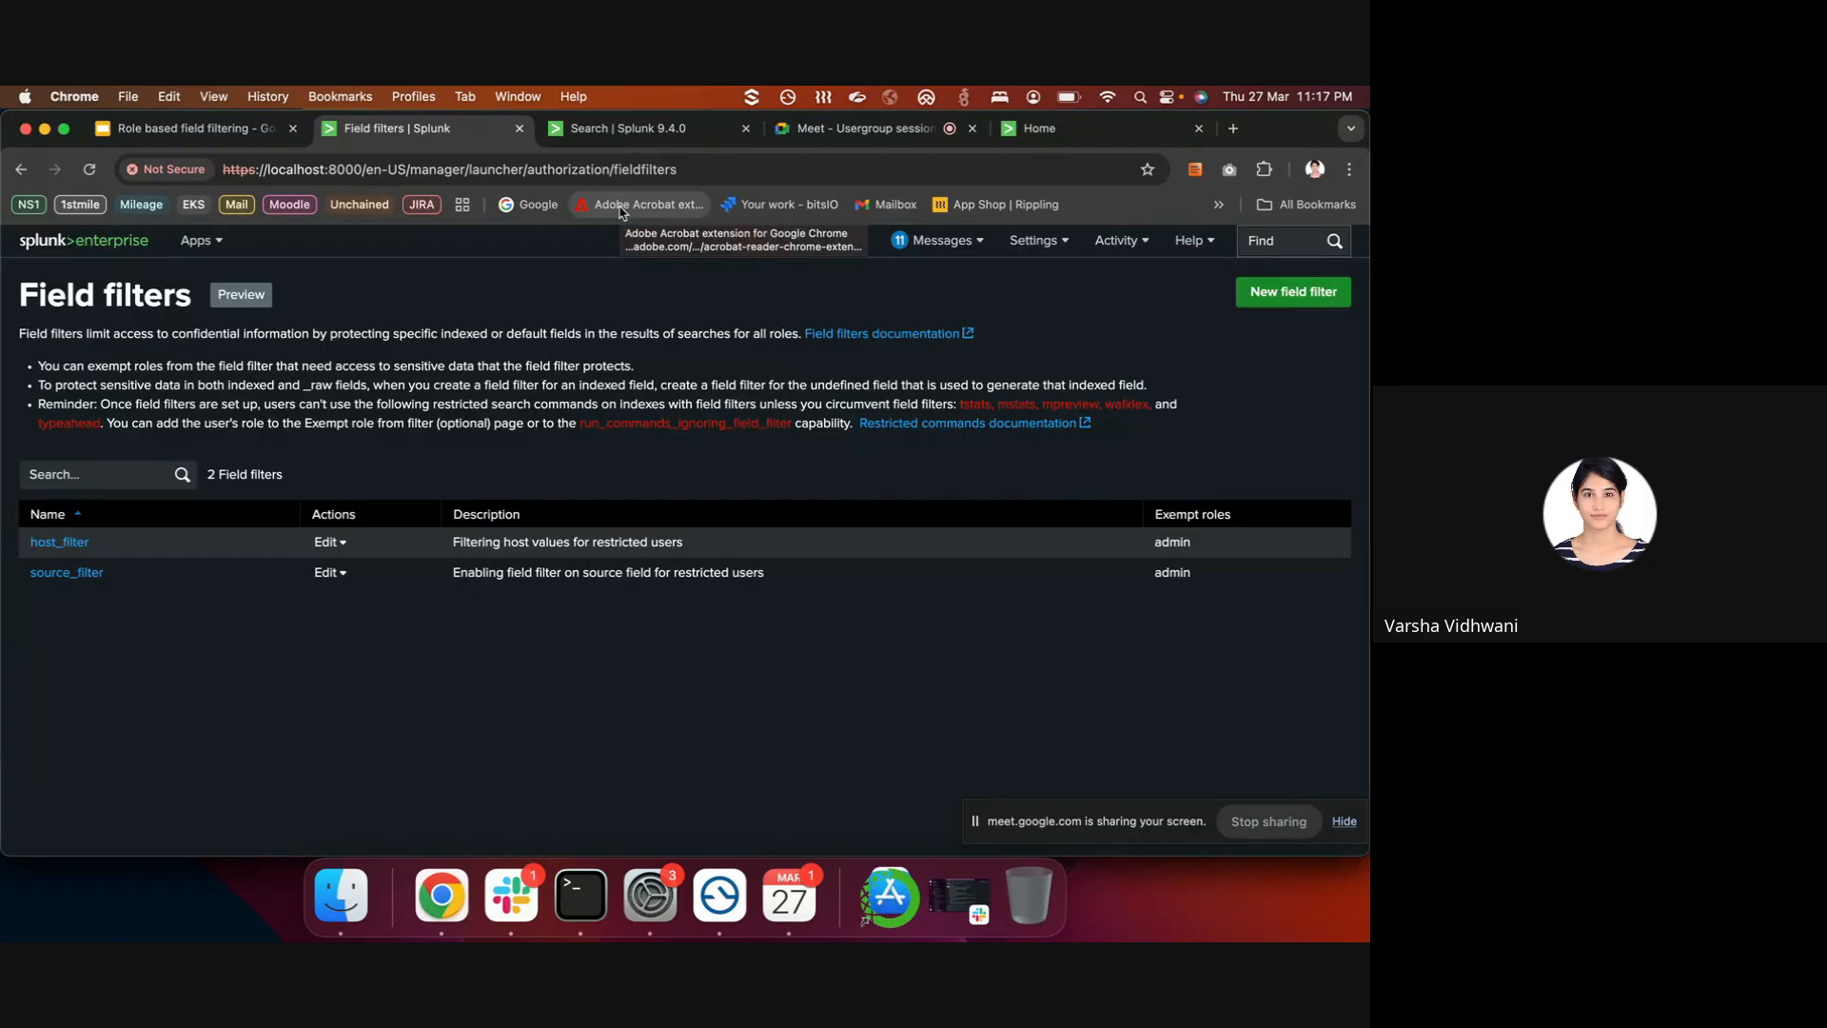
# - Load localhost:8000/en-US/debug/refresh and run a Splunk configuration refresh
pyautogui.click(563, 171)
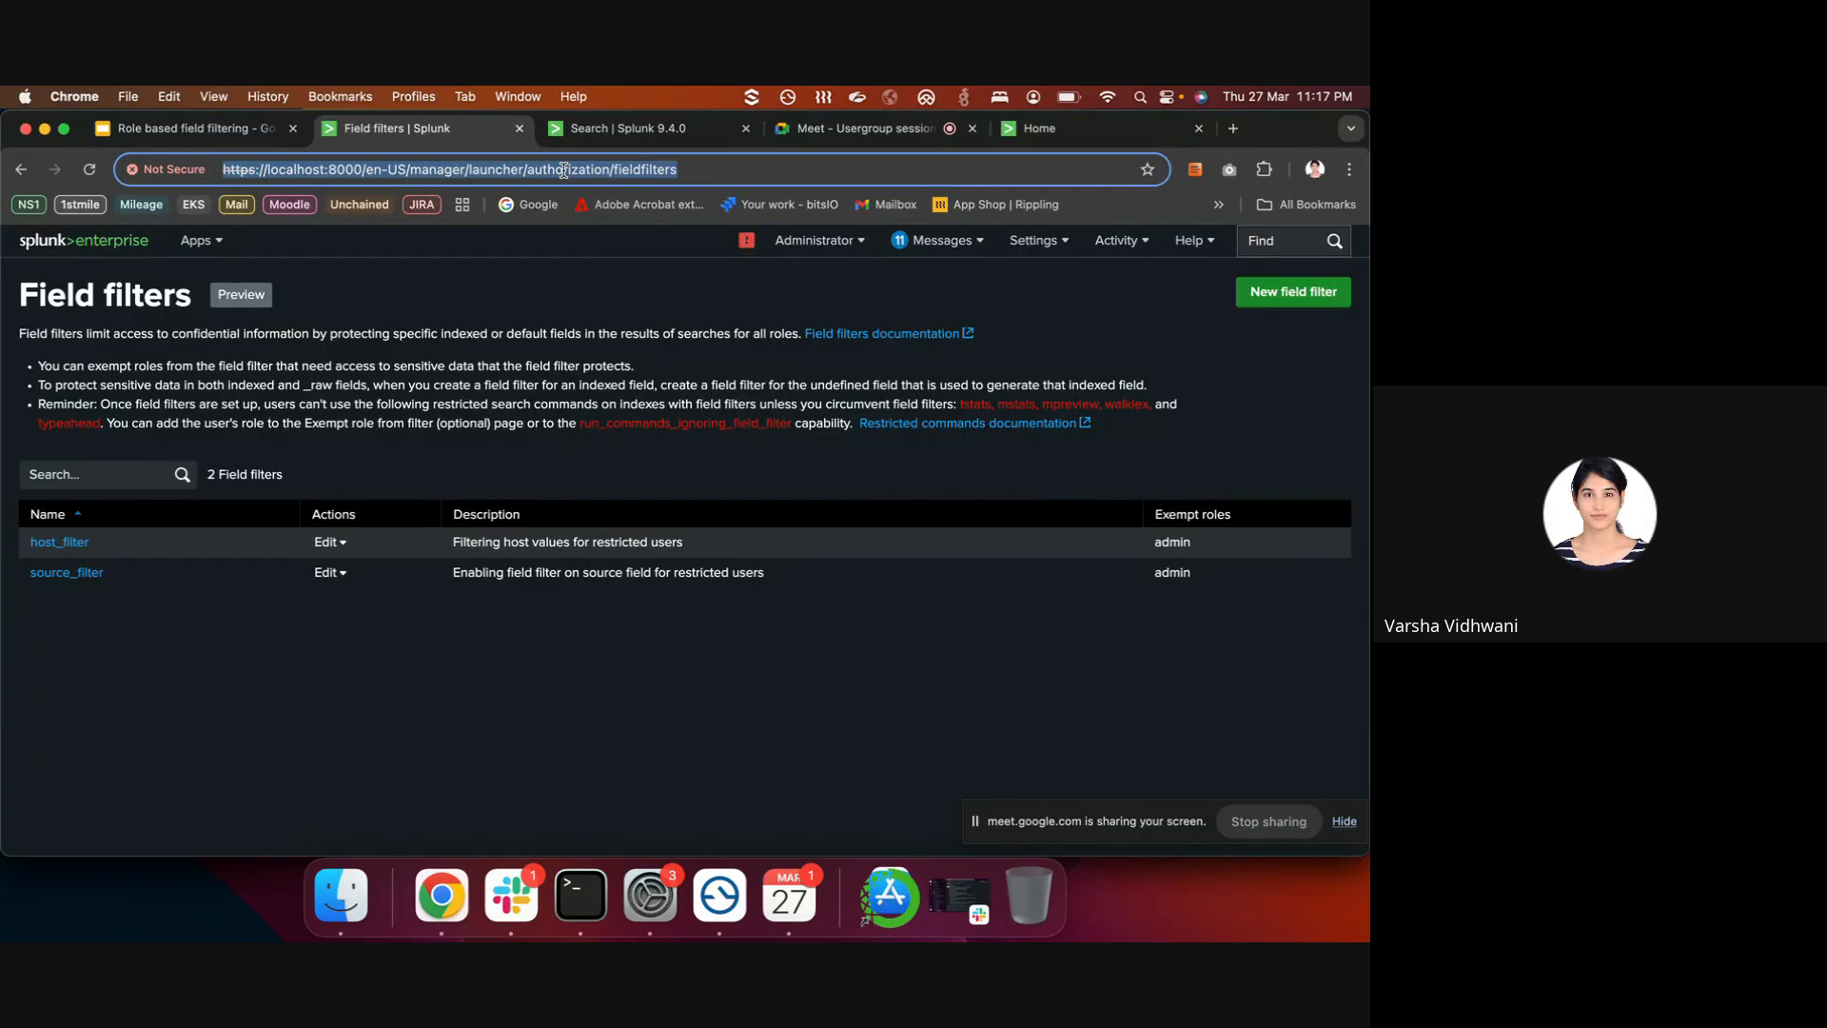
pyautogui.click(563, 171)
pyautogui.moveTo(409, 169); pyautogui.dragTo(969, 186)
pyautogui.write('debug/')
pyautogui.press('Return')
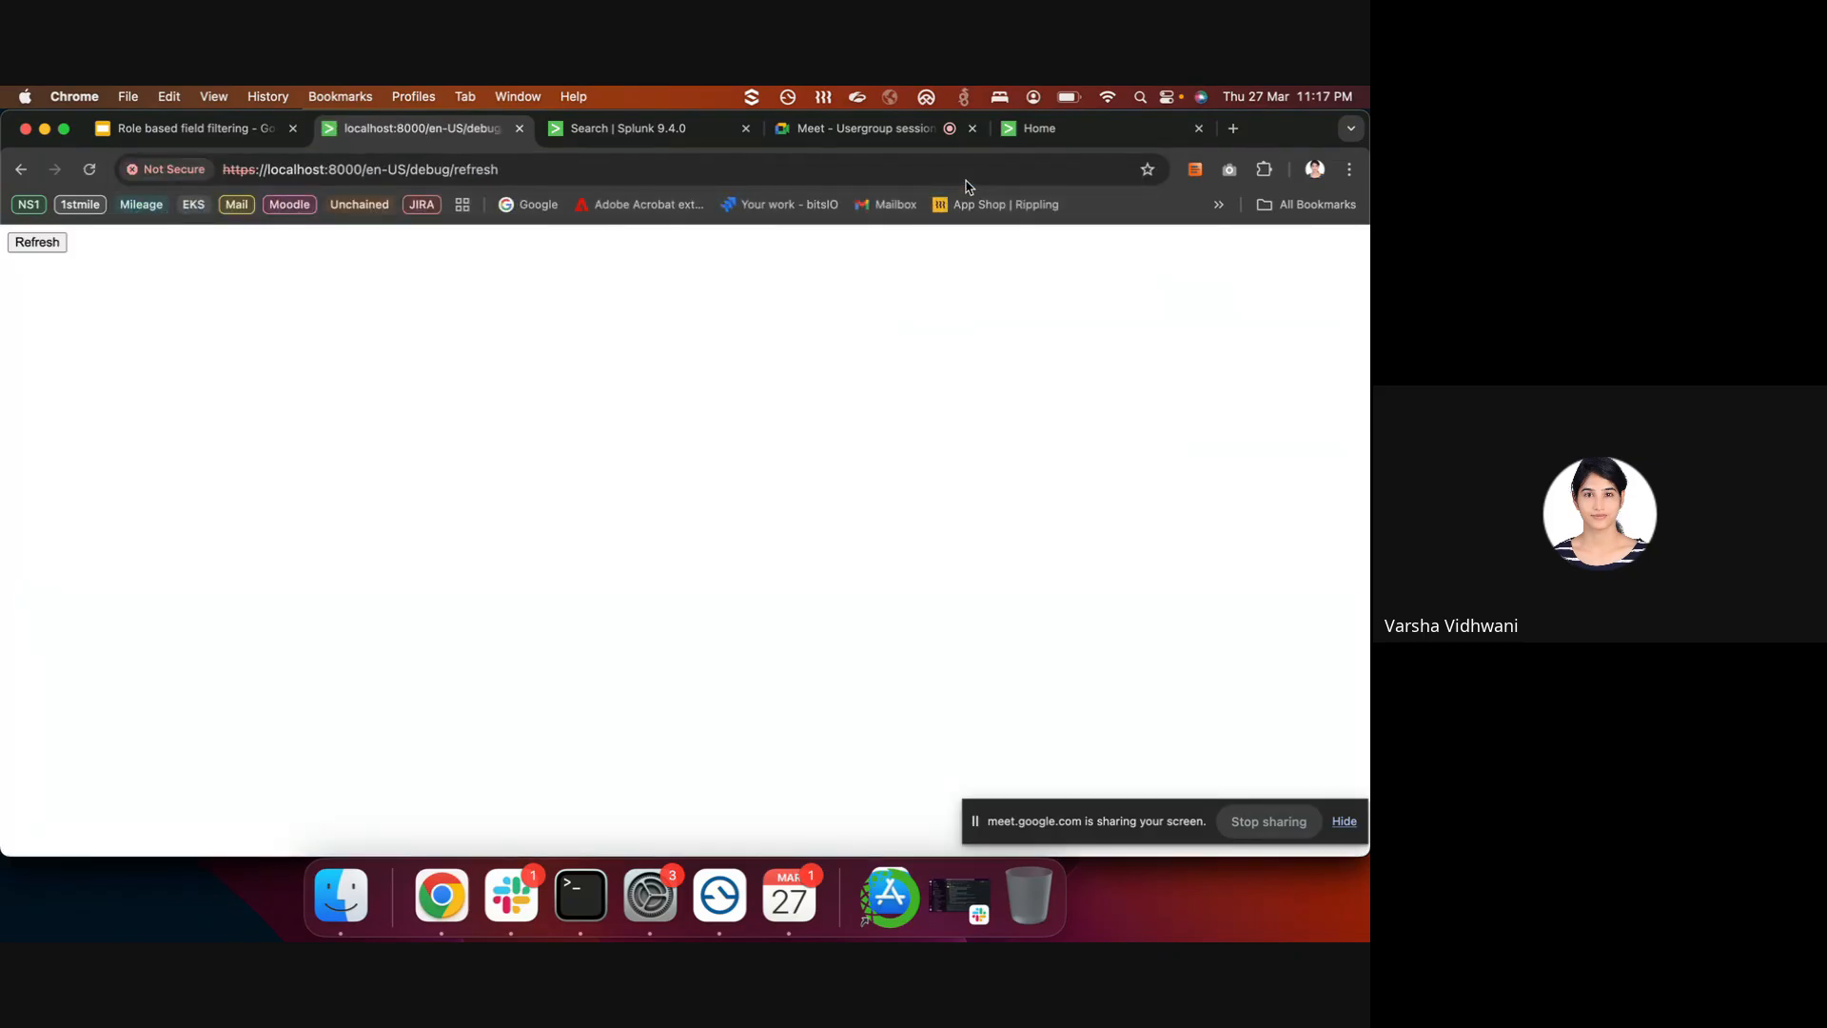
pyautogui.click(59, 245)
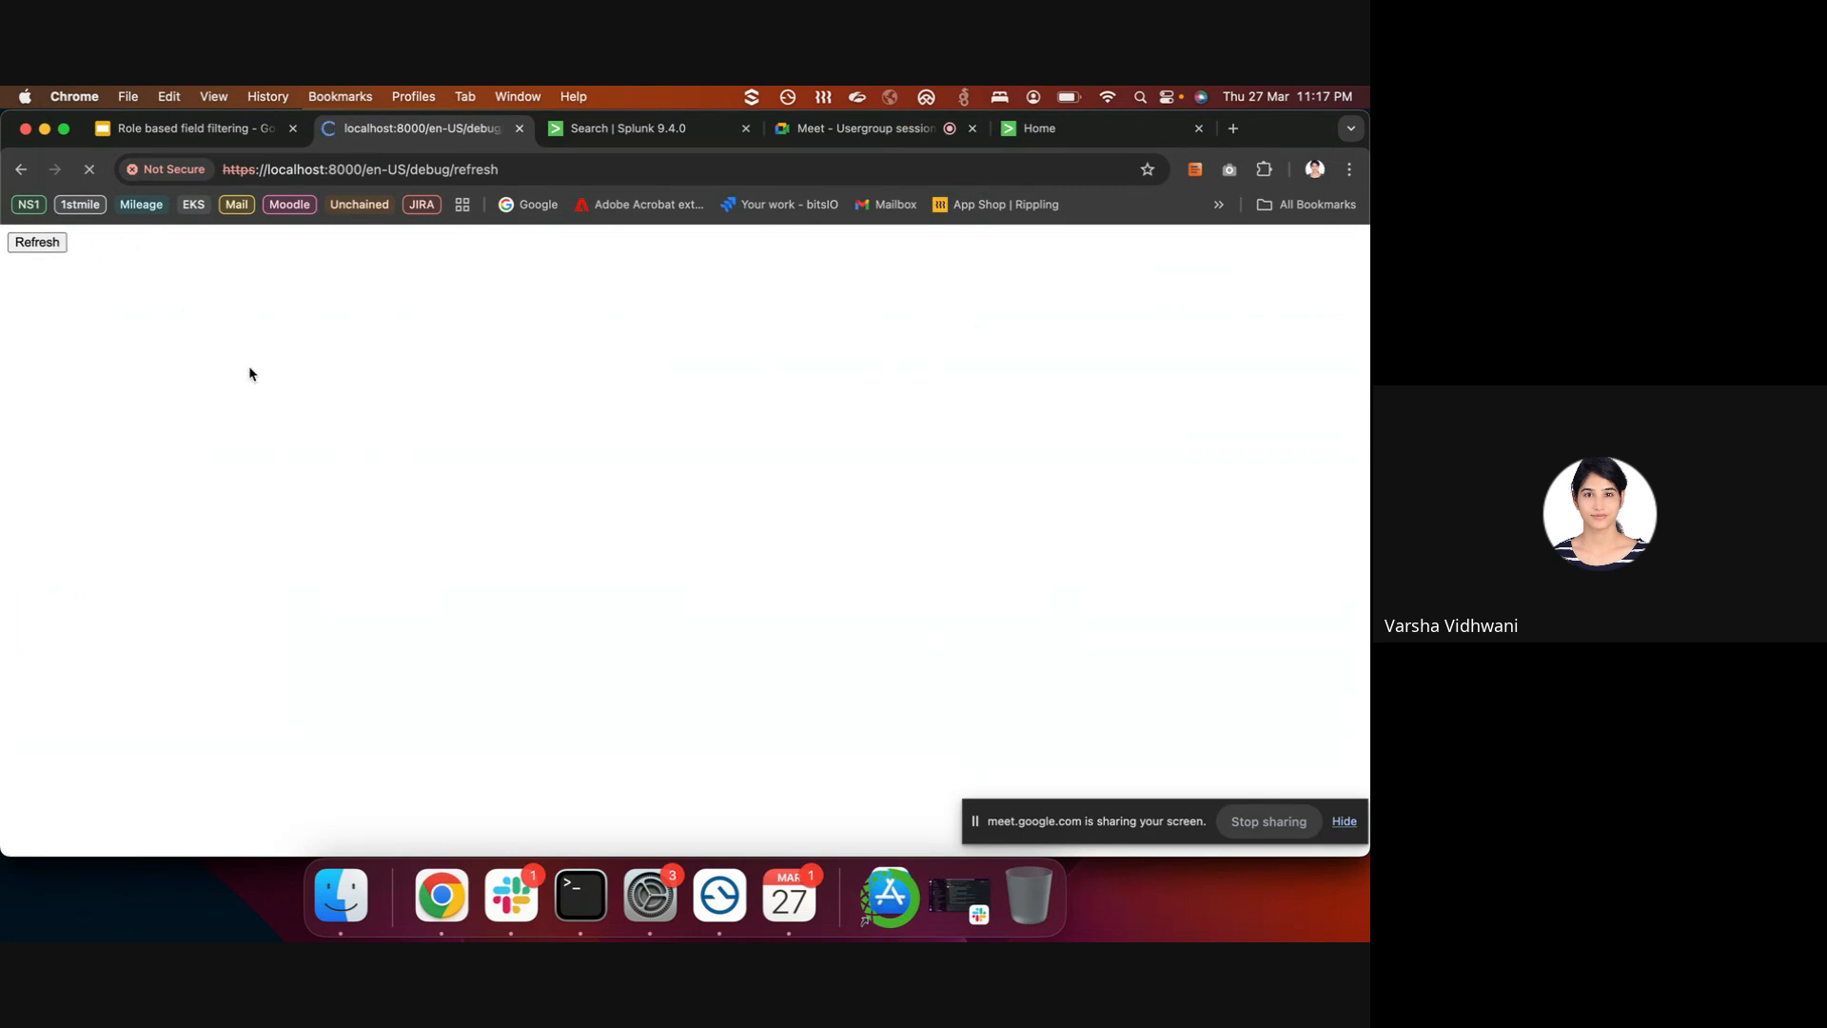
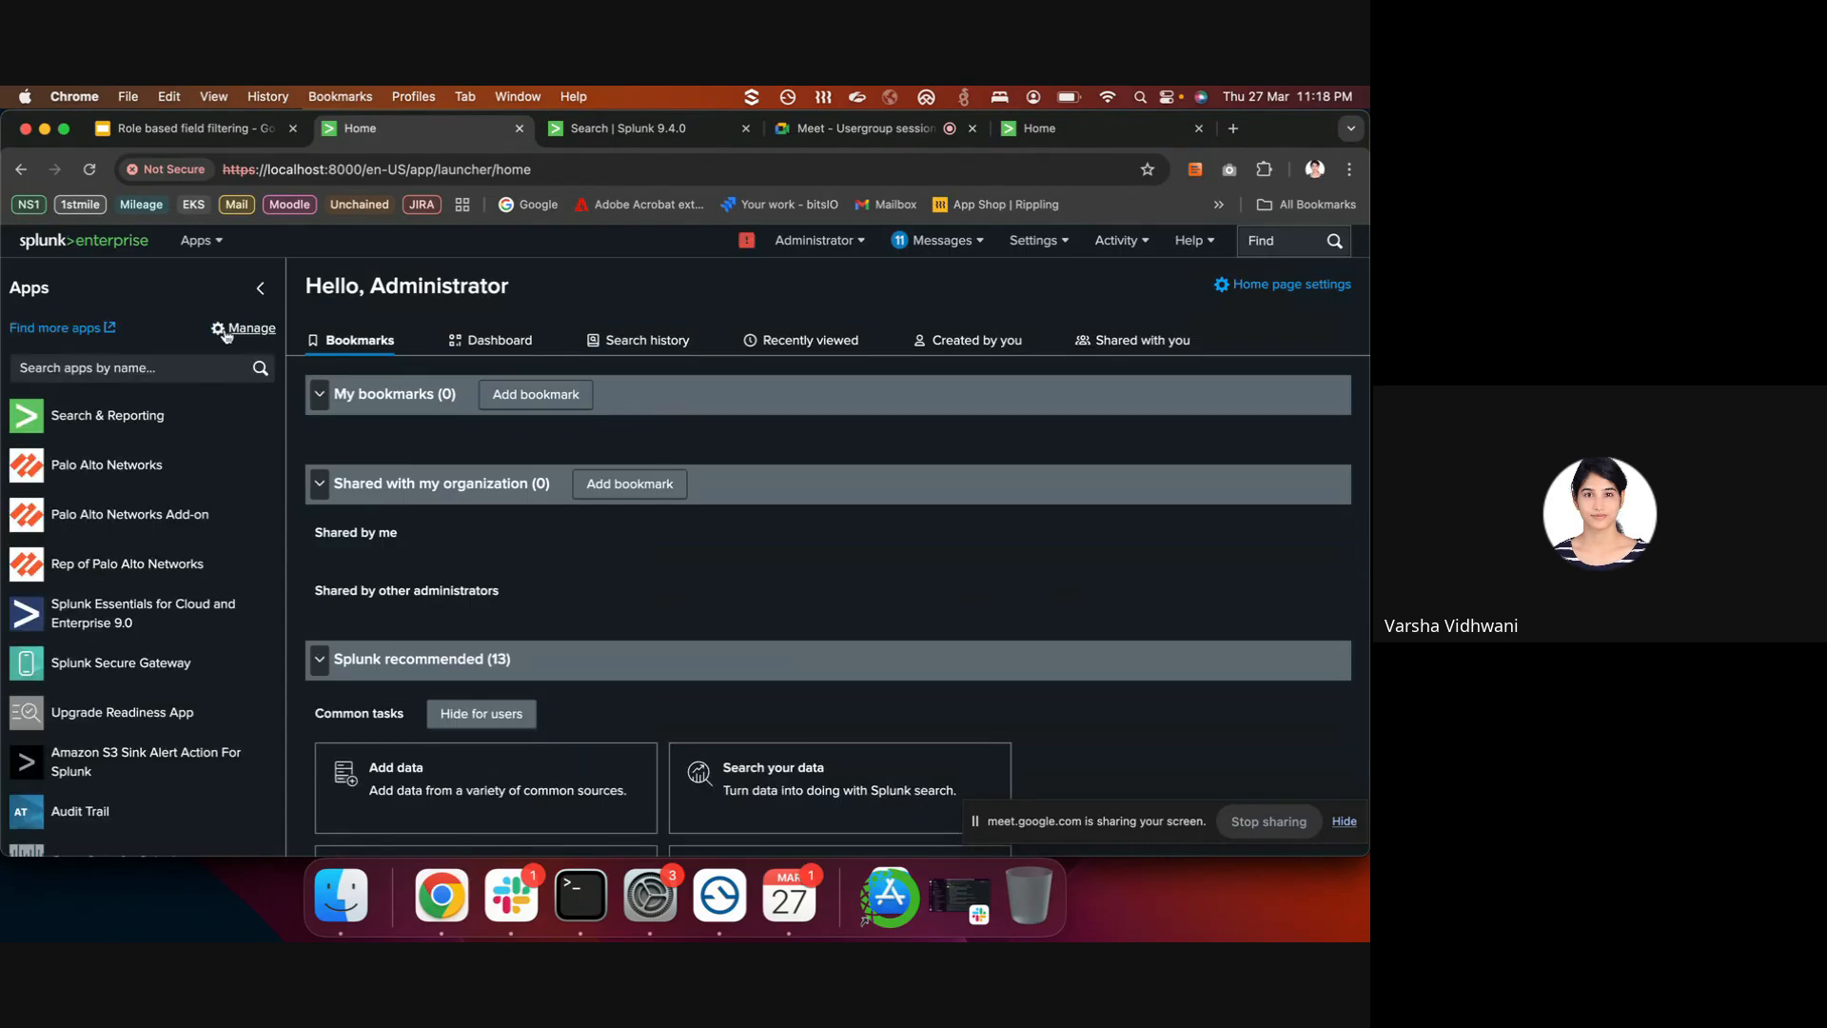
# - In Search & Reporting, inspect the healthcare_idx sourcetype (healthcare_log) and source (patientdata.txt) values
pyautogui.click(168, 423)
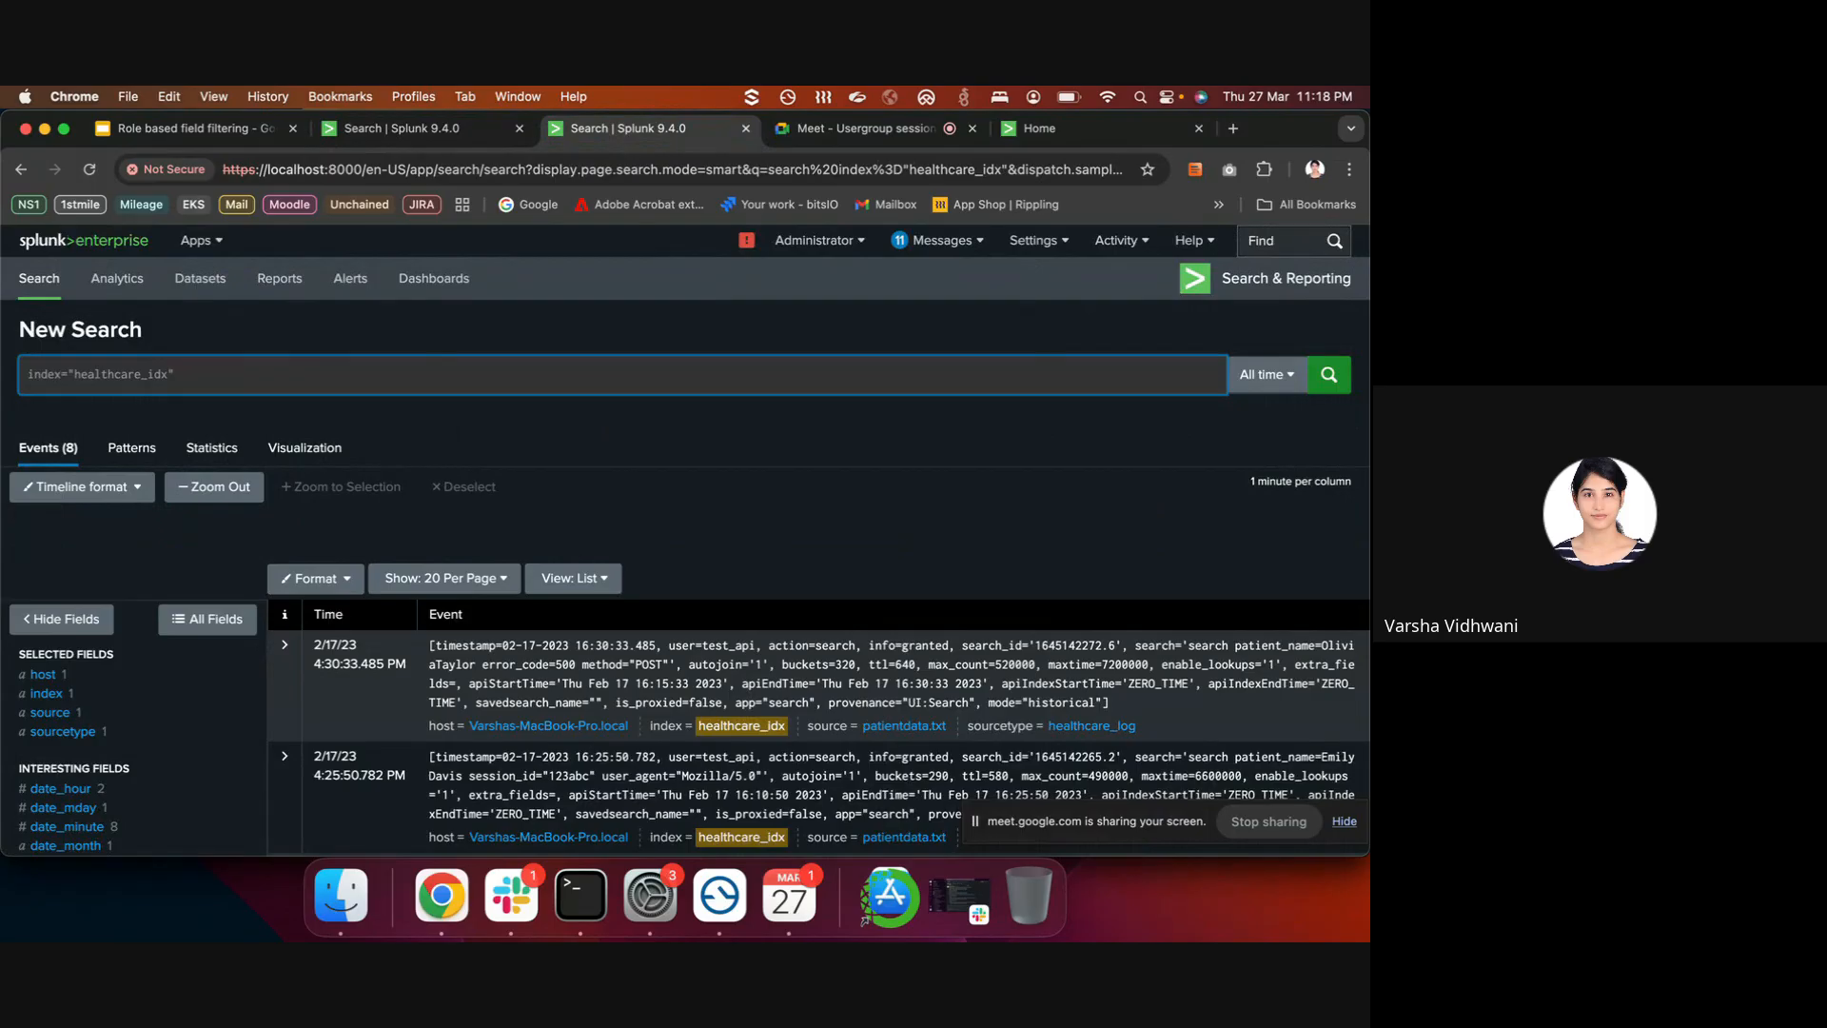
pyautogui.scroll(-1, 477, 517)
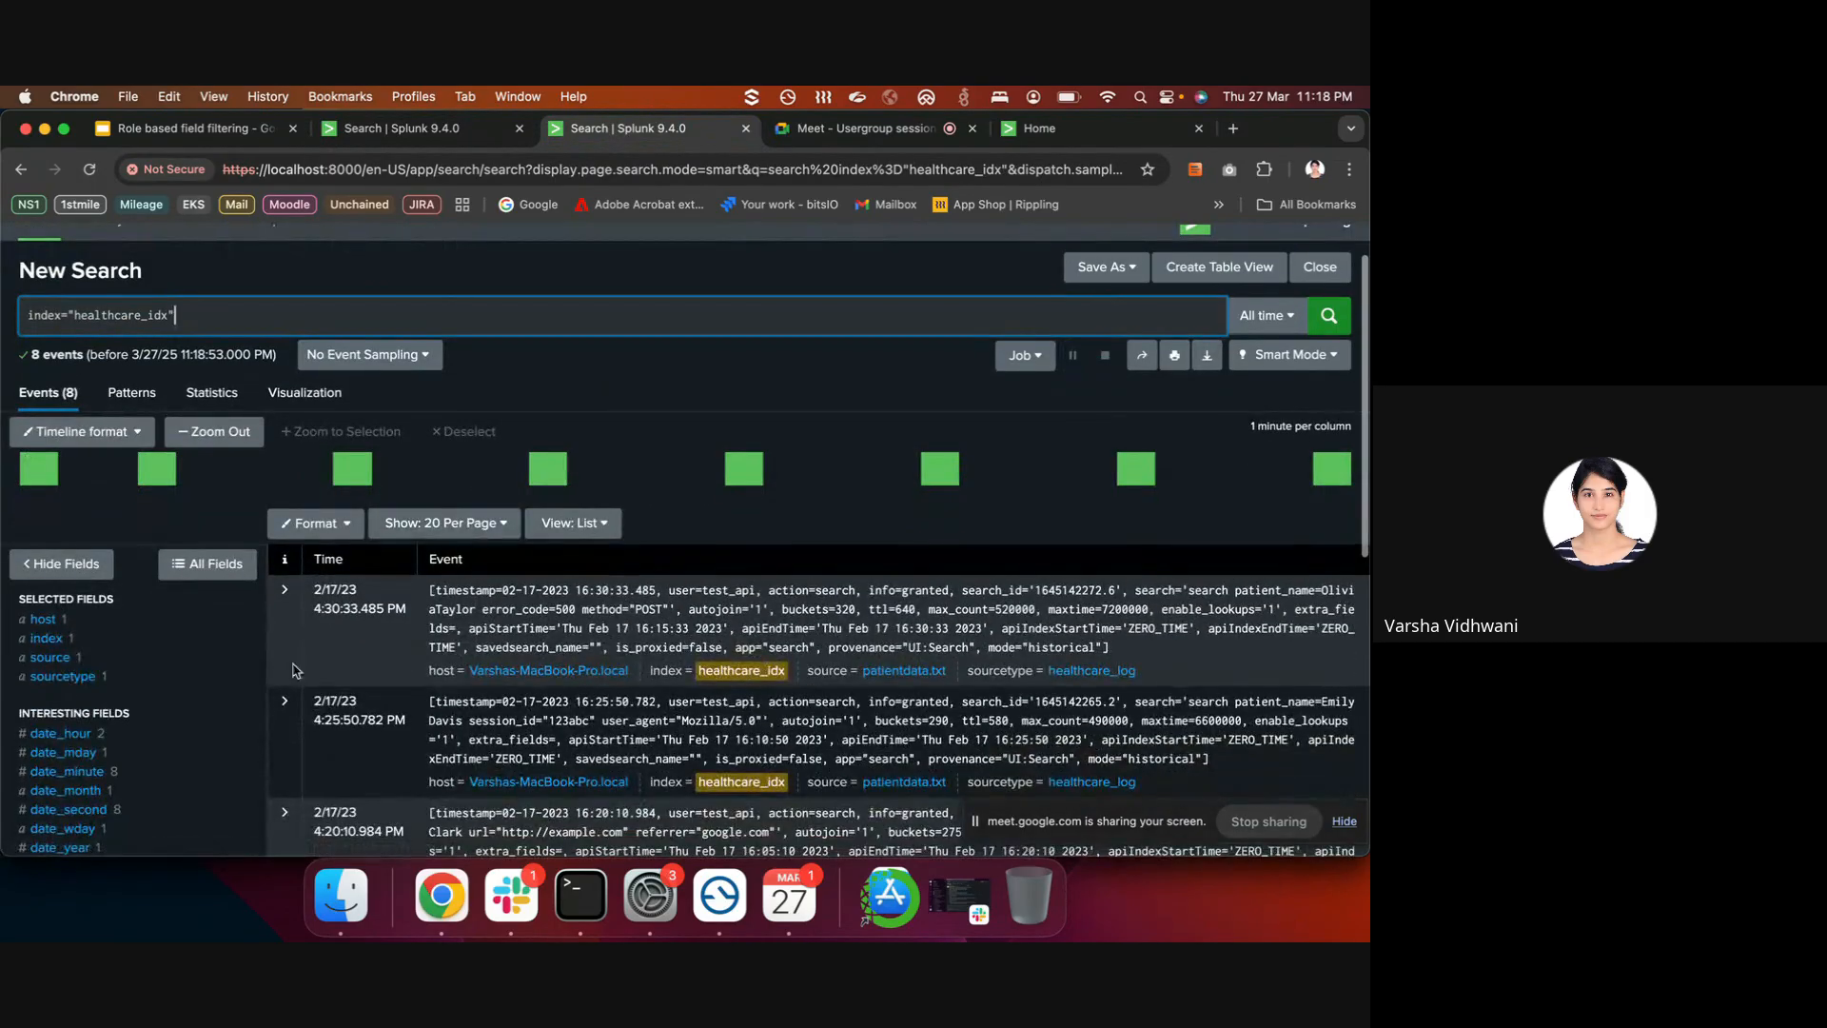
pyautogui.scroll(1, 1031, 311)
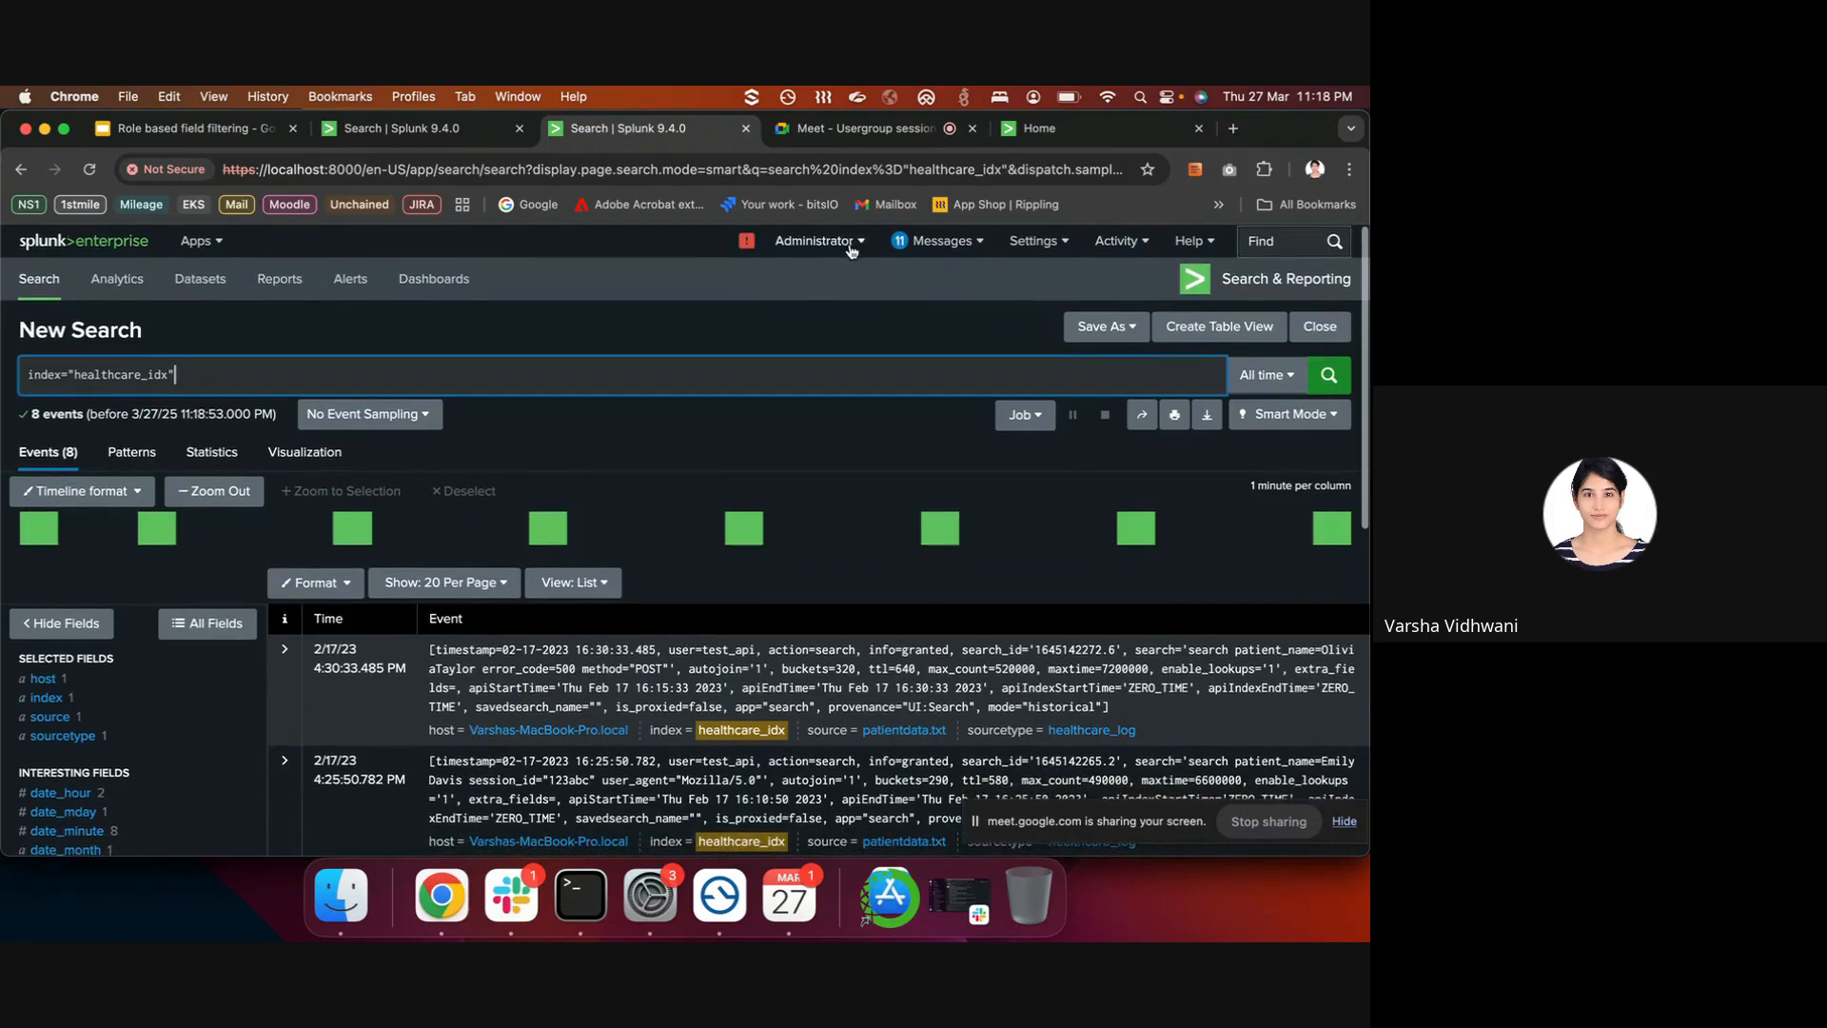
pyautogui.click(197, 733)
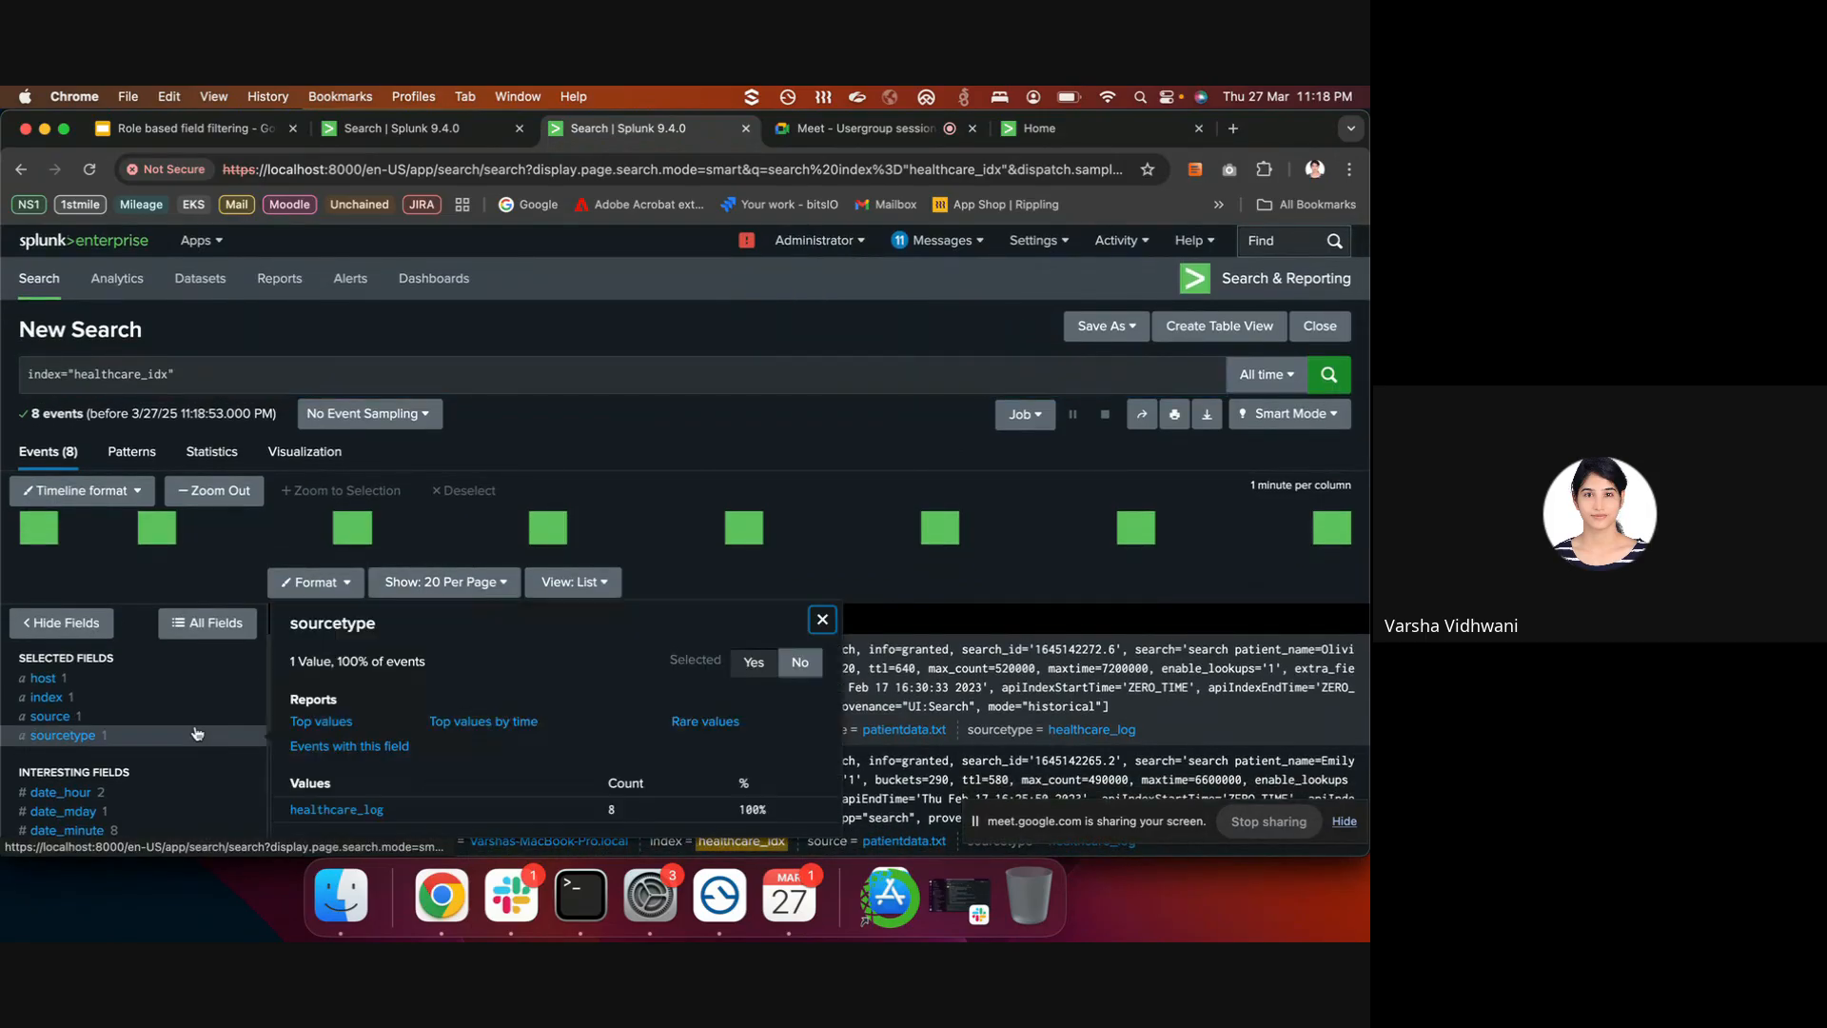
pyautogui.click(193, 717)
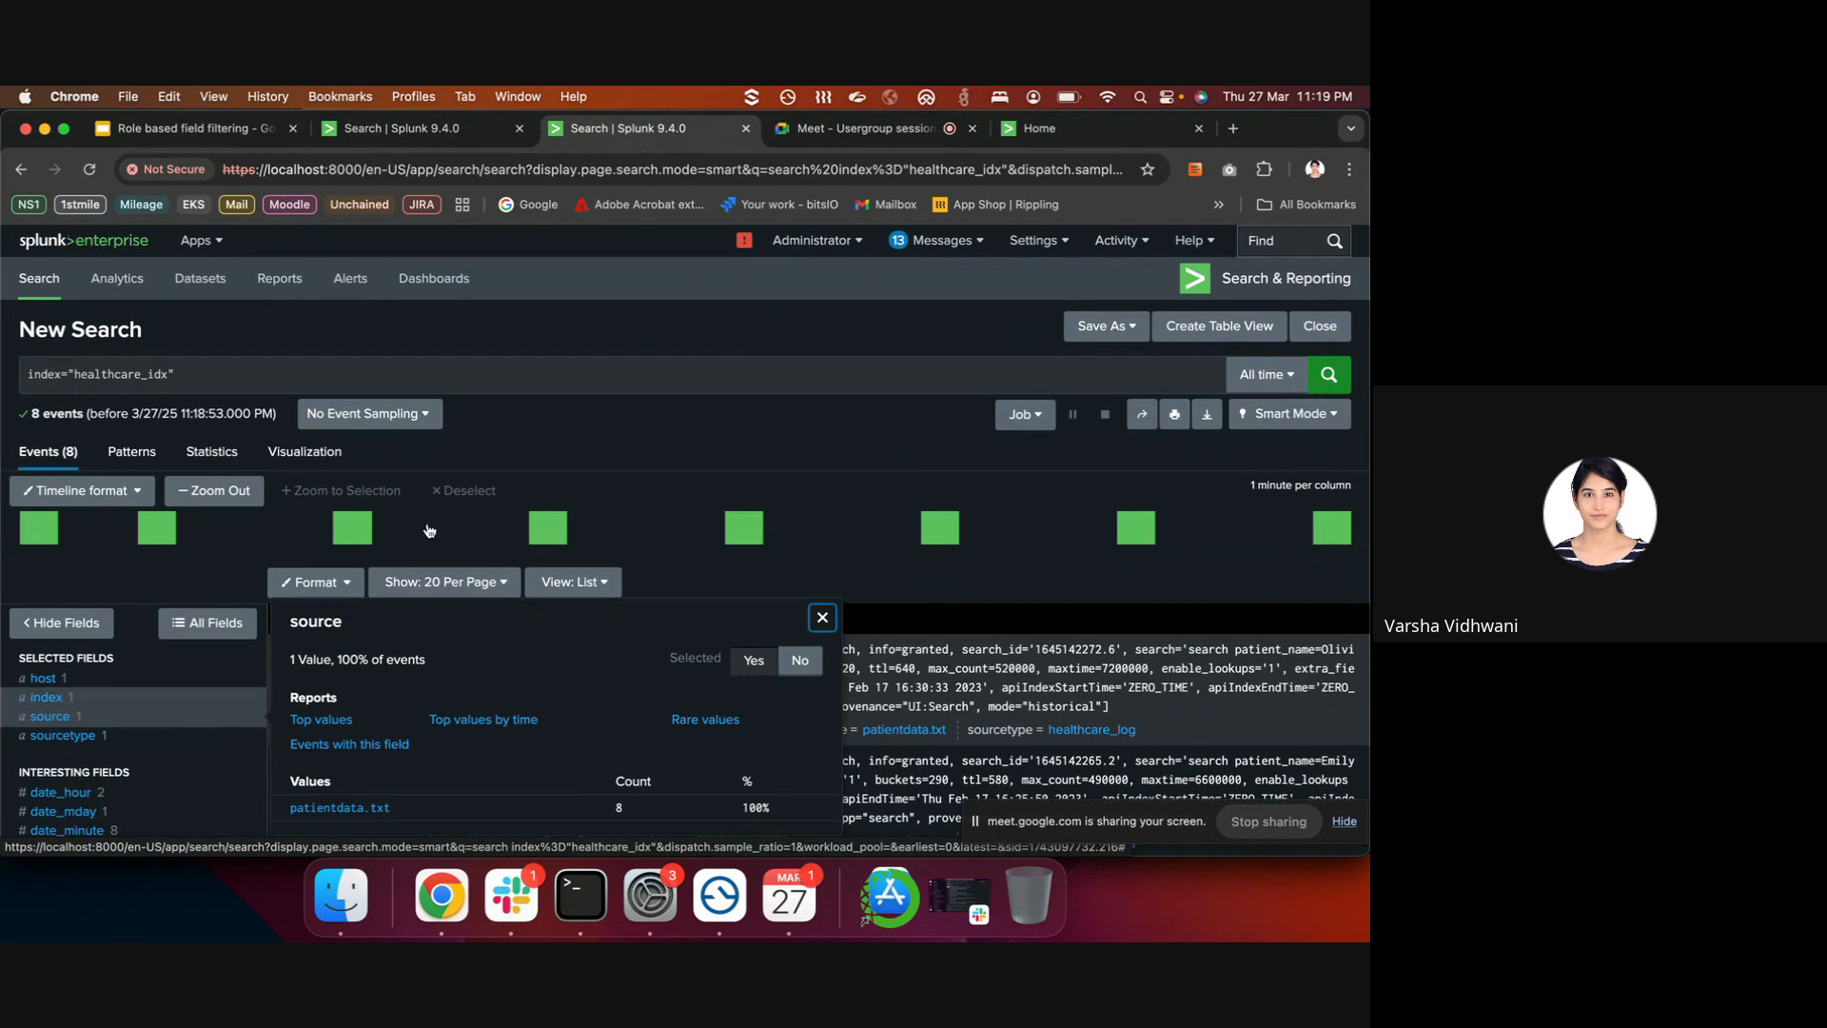
pyautogui.click(729, 344)
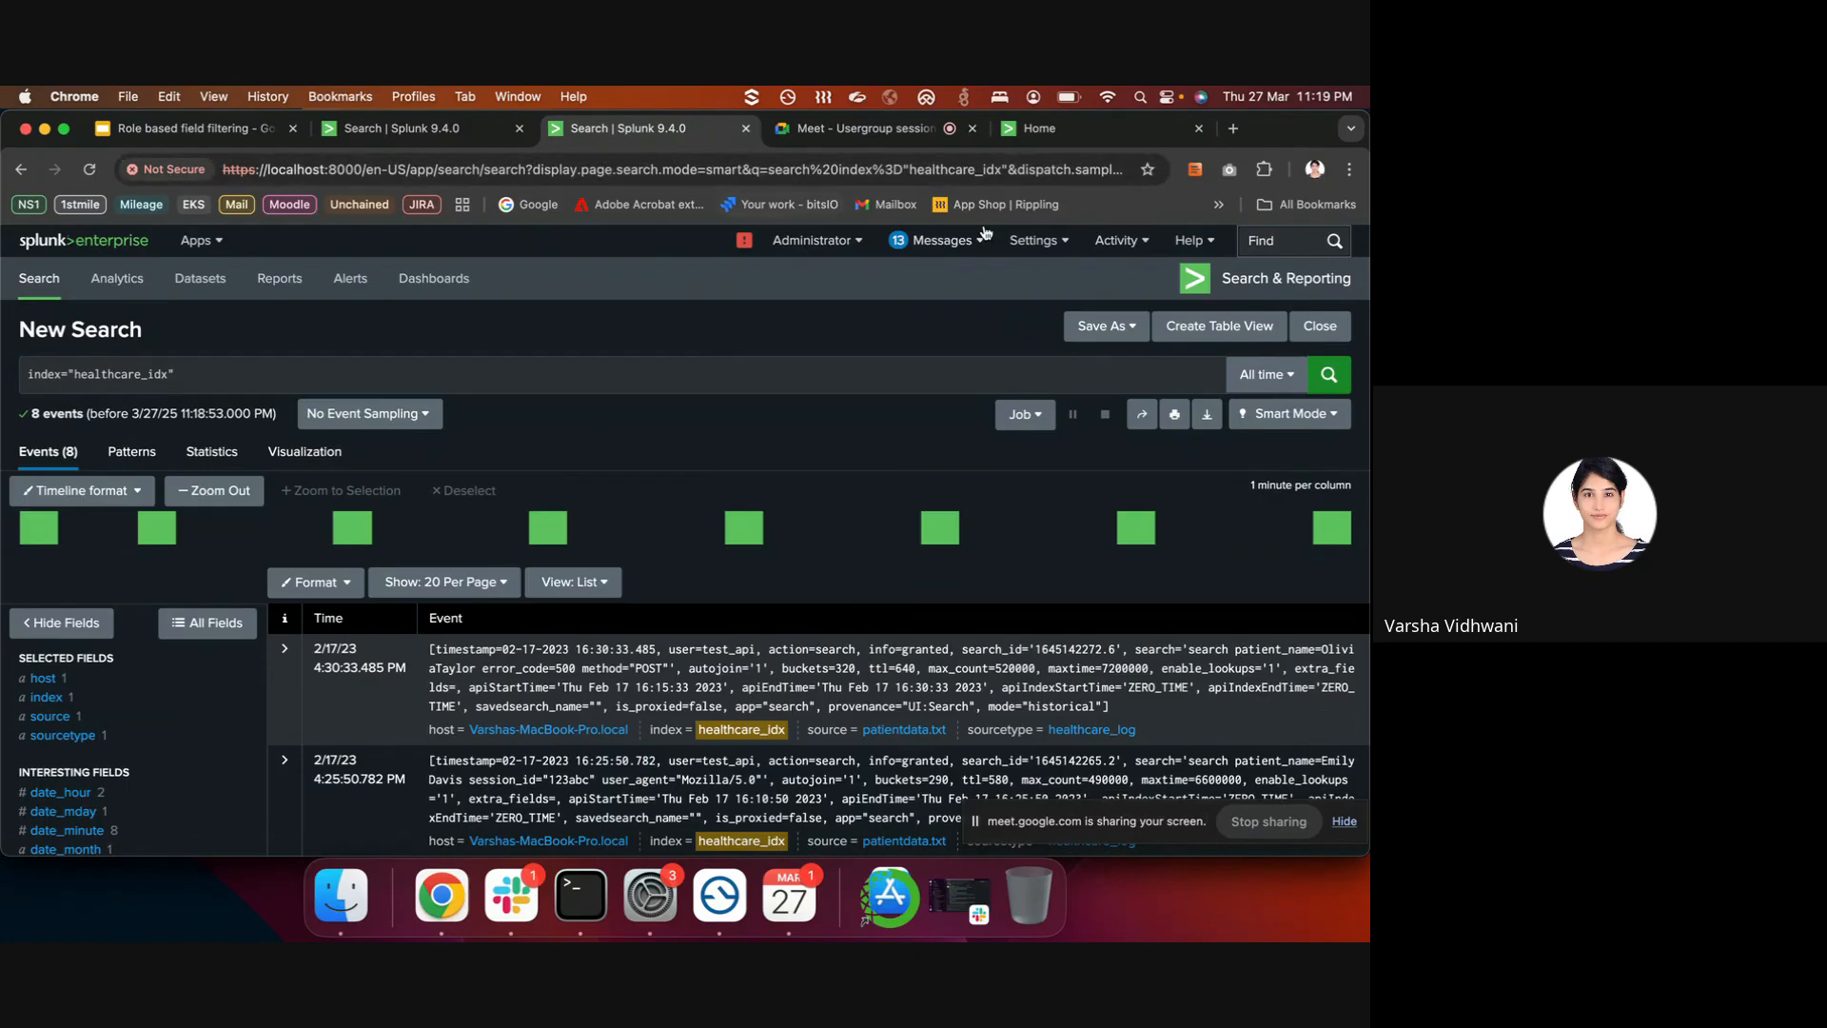
# - Open the Roles settings page in a new browser tab
pyautogui.click(1040, 241)
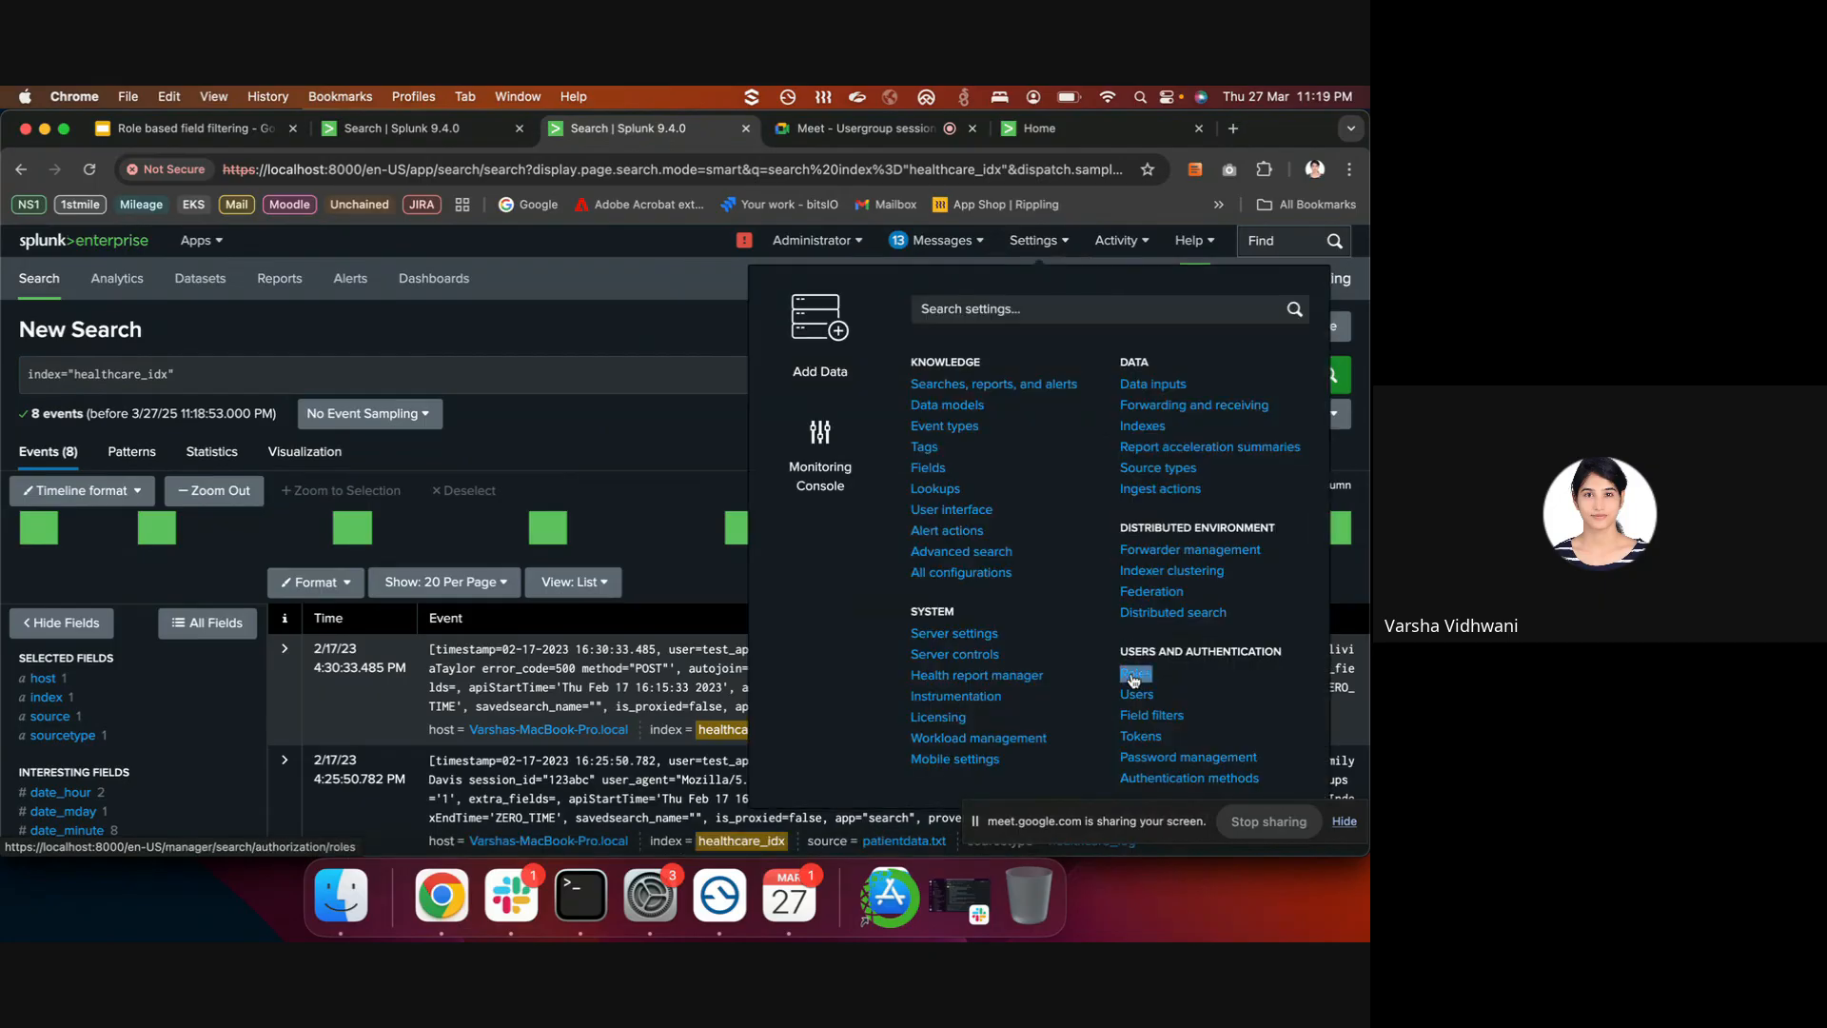
pyautogui.rightClick(1134, 677)
pyautogui.click(1046, 498)
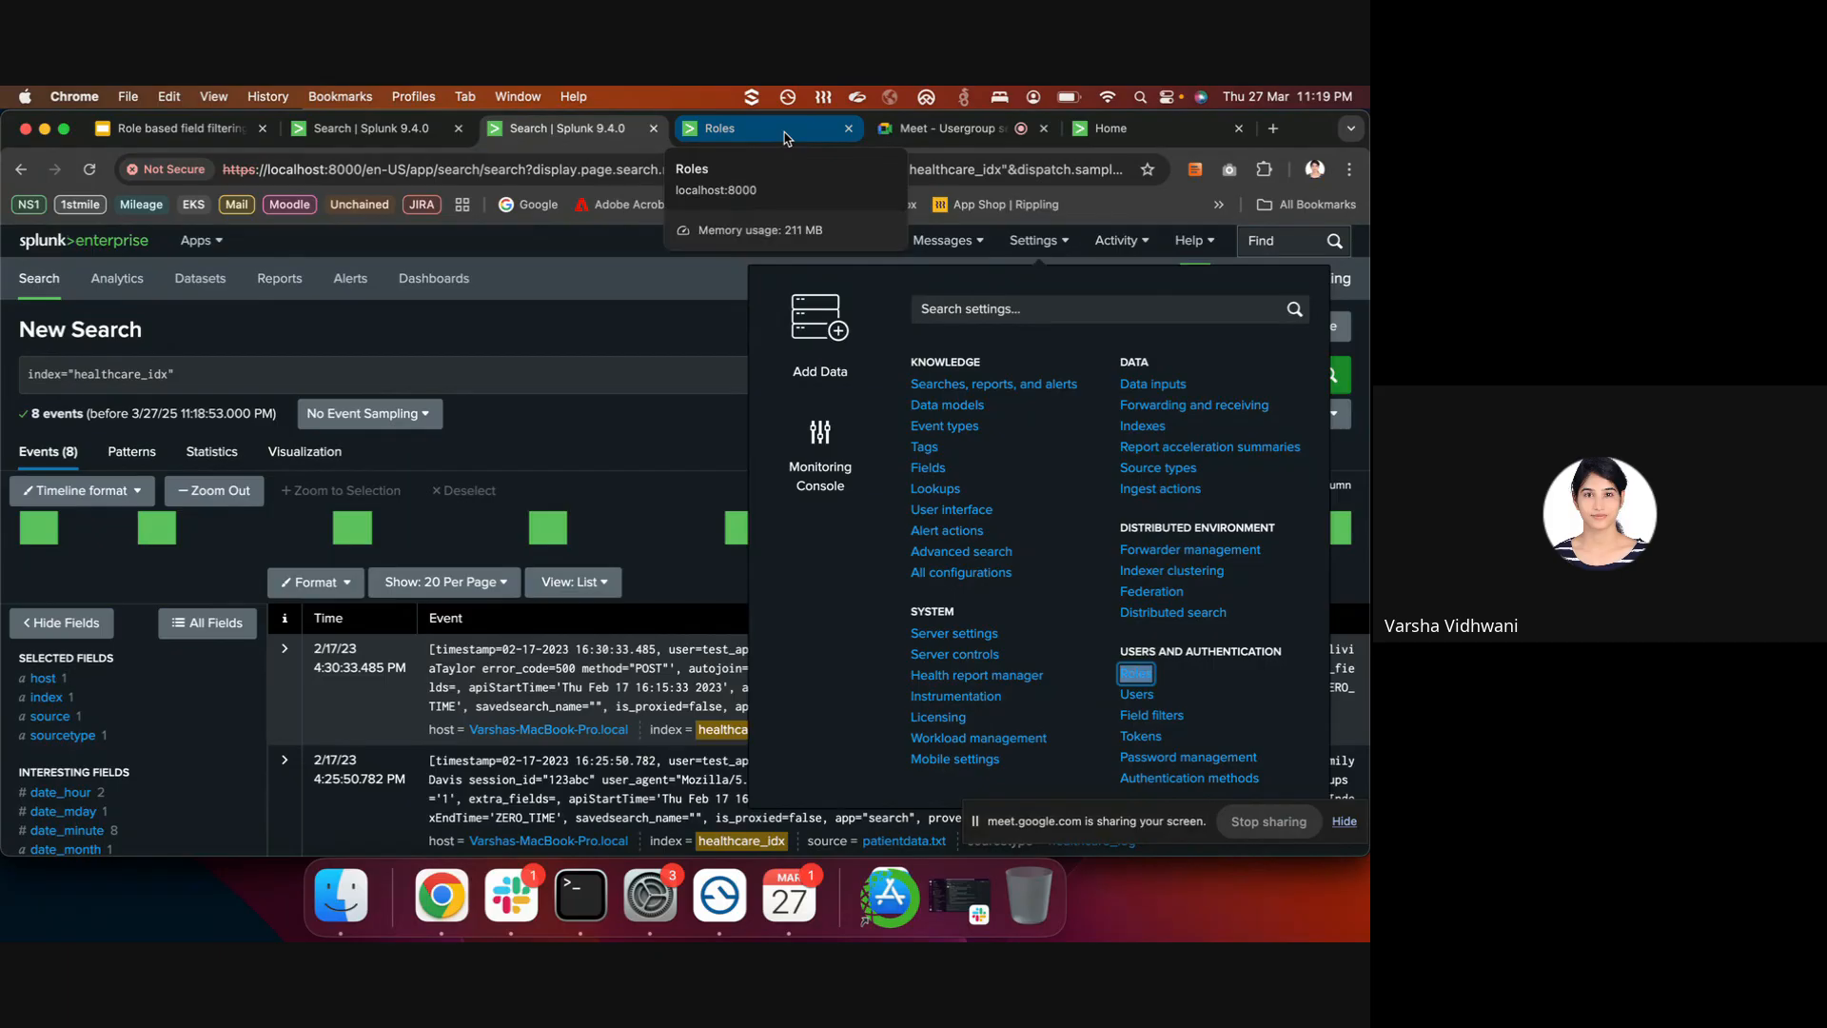
pyautogui.click(581, 293)
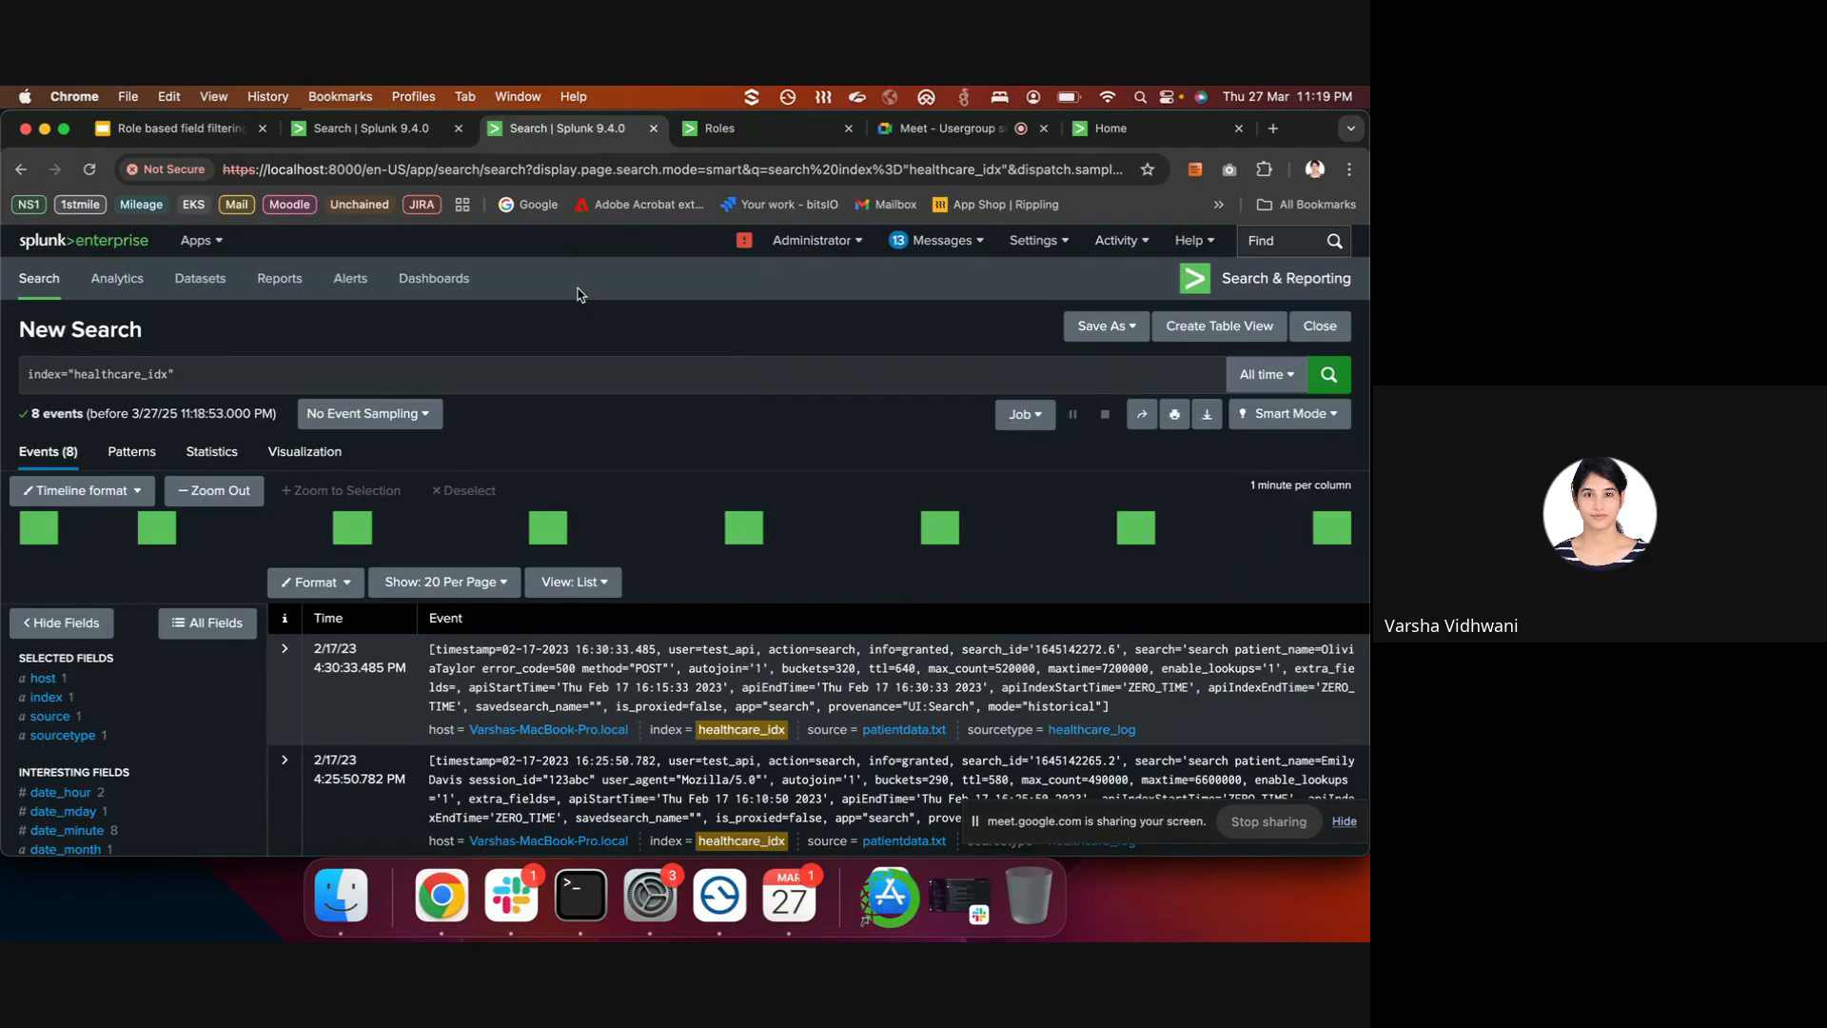
# - In the Roles tab, open staff_role for editing
pyautogui.click(754, 121)
pyautogui.scroll(-1, 236, 595)
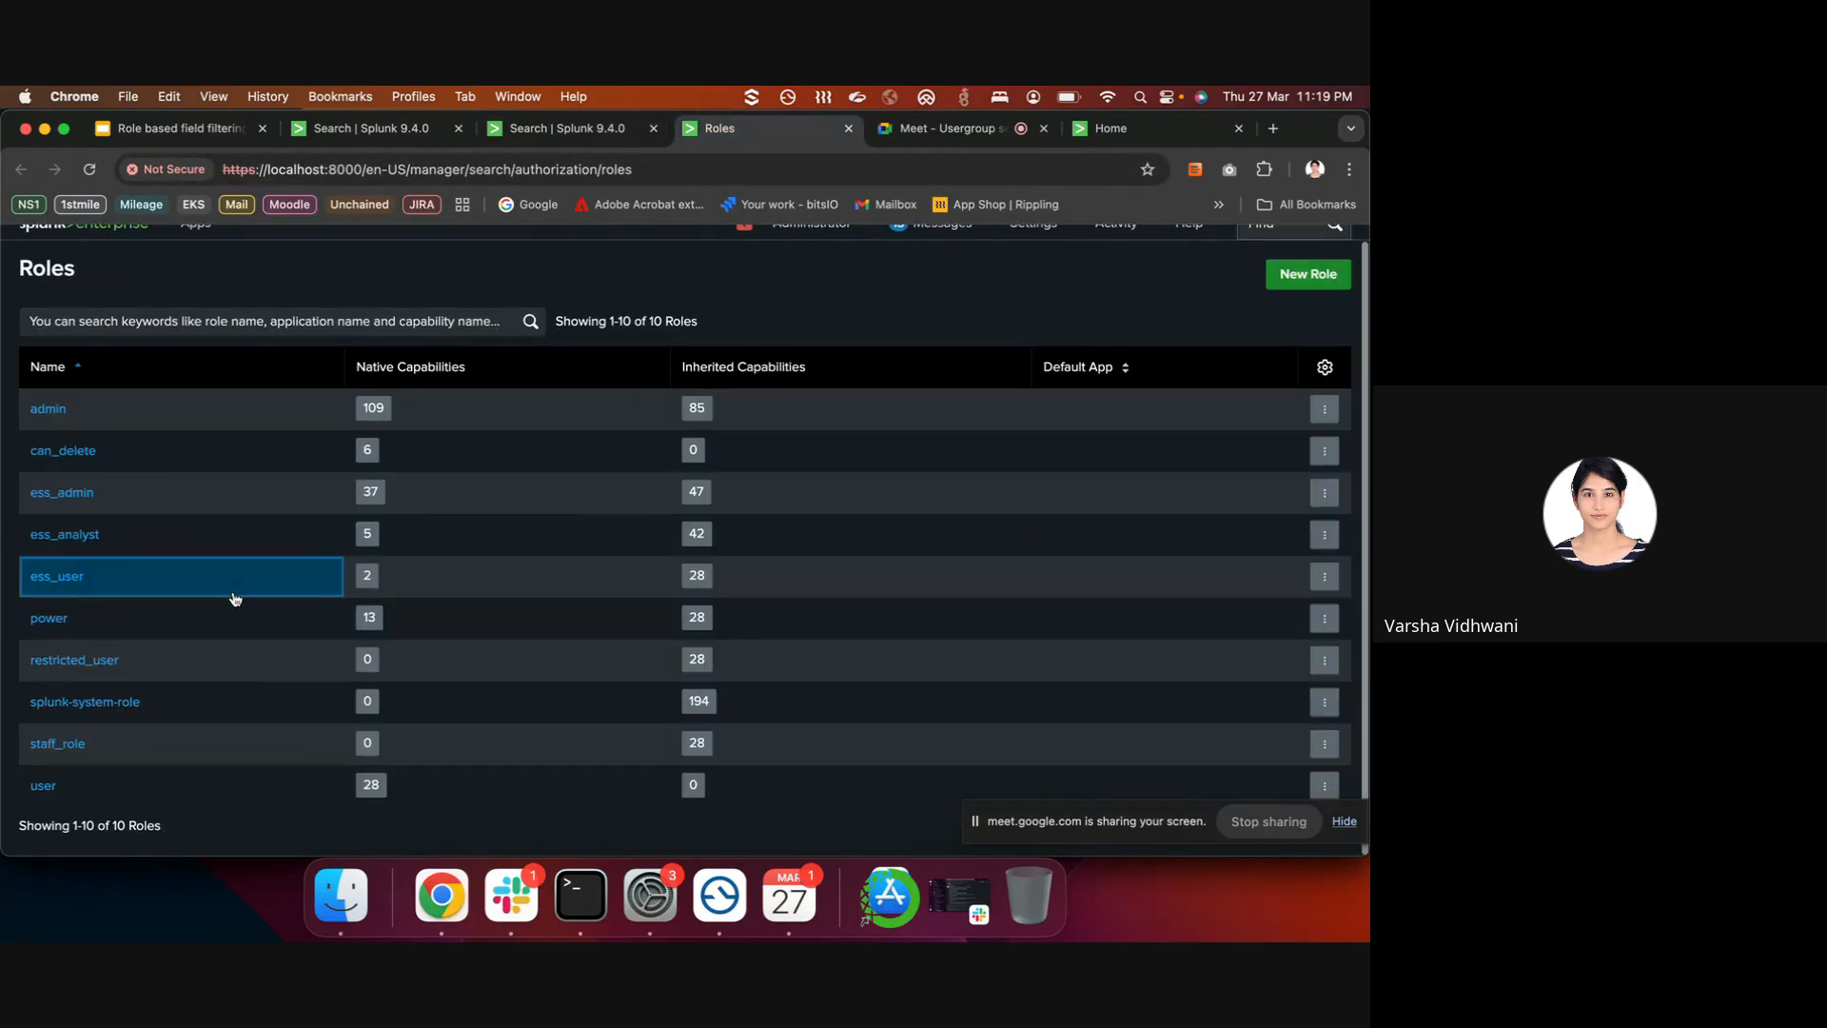
pyautogui.moveTo(150, 672); pyautogui.dragTo(9, 671)
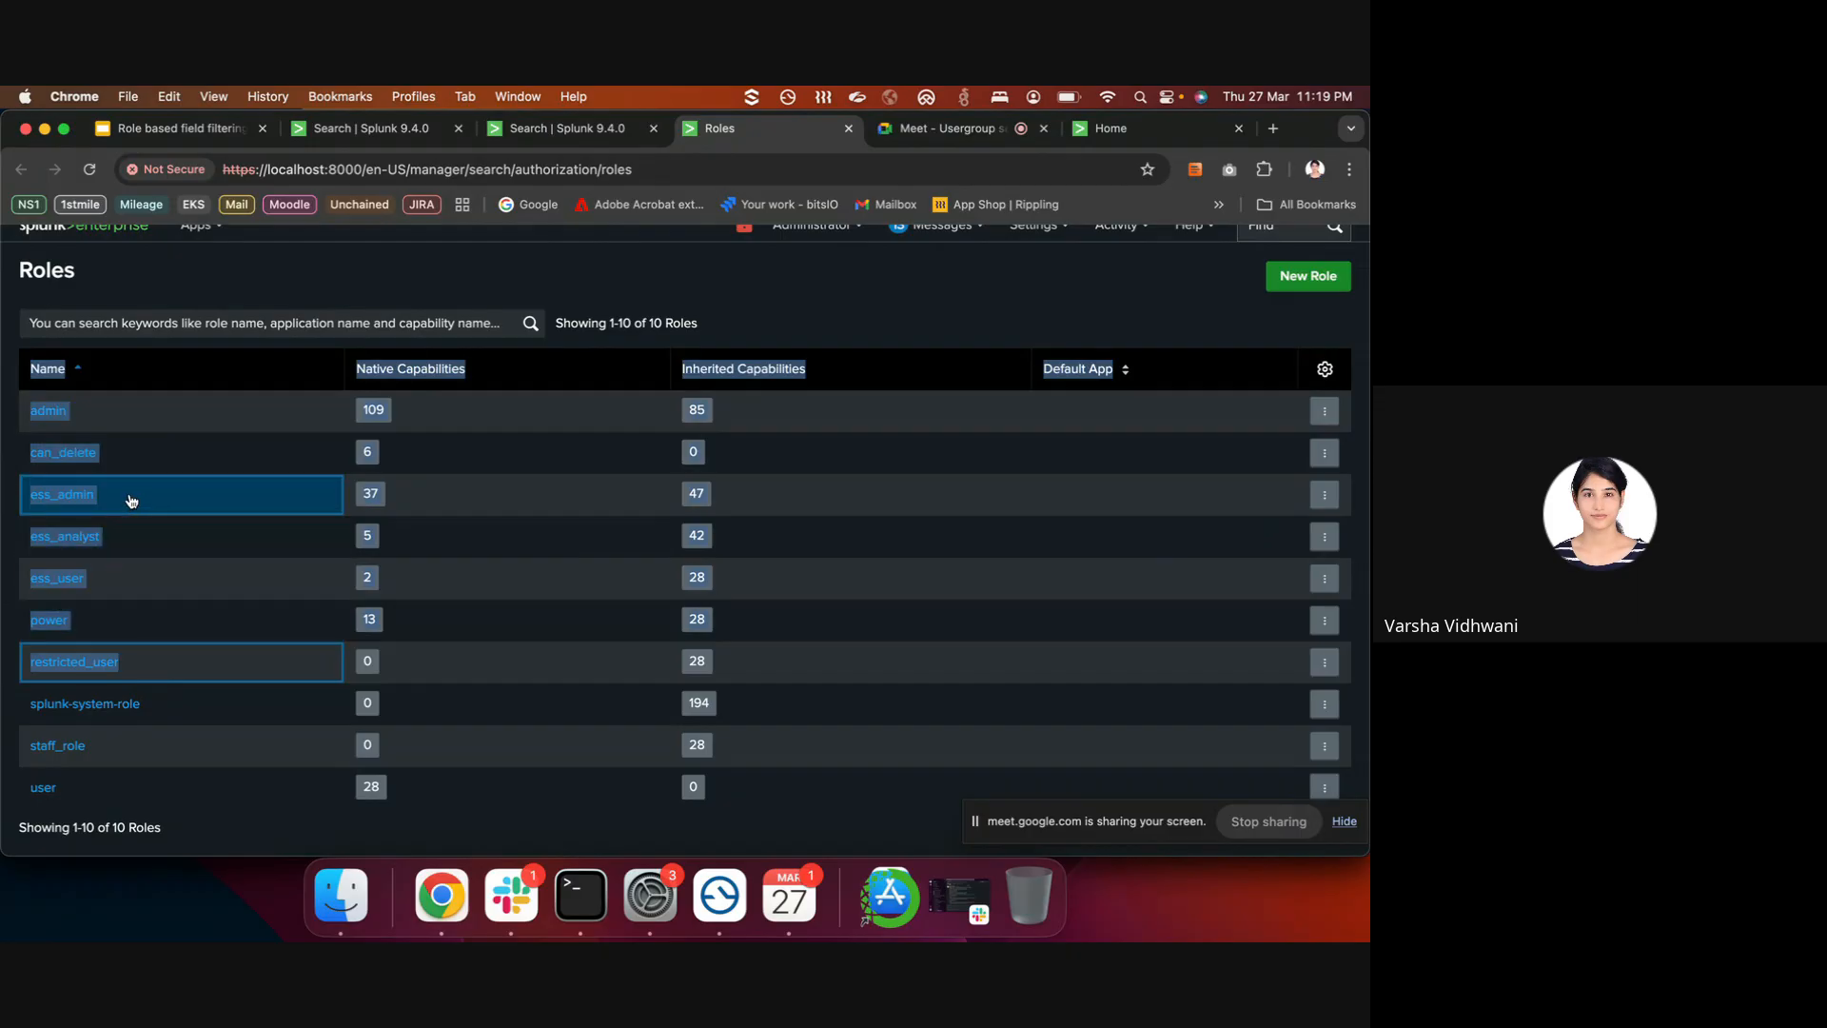
pyautogui.click(59, 747)
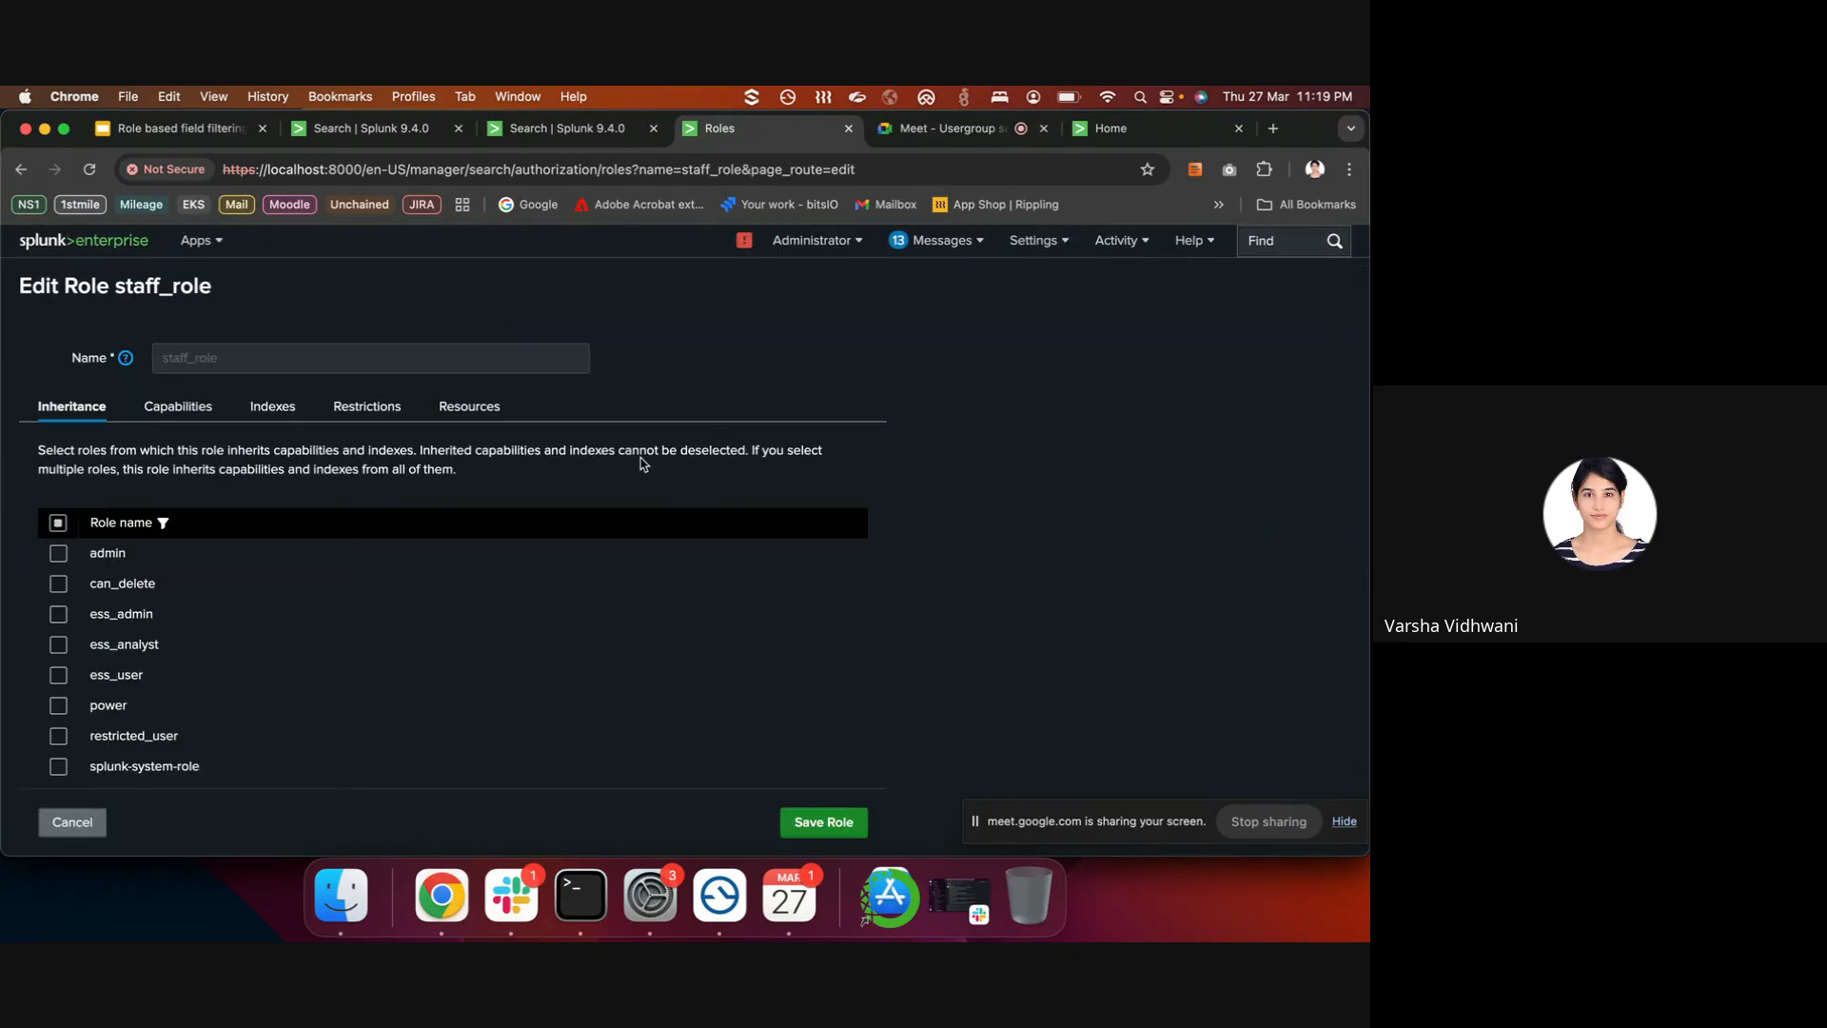
pyautogui.click(1036, 251)
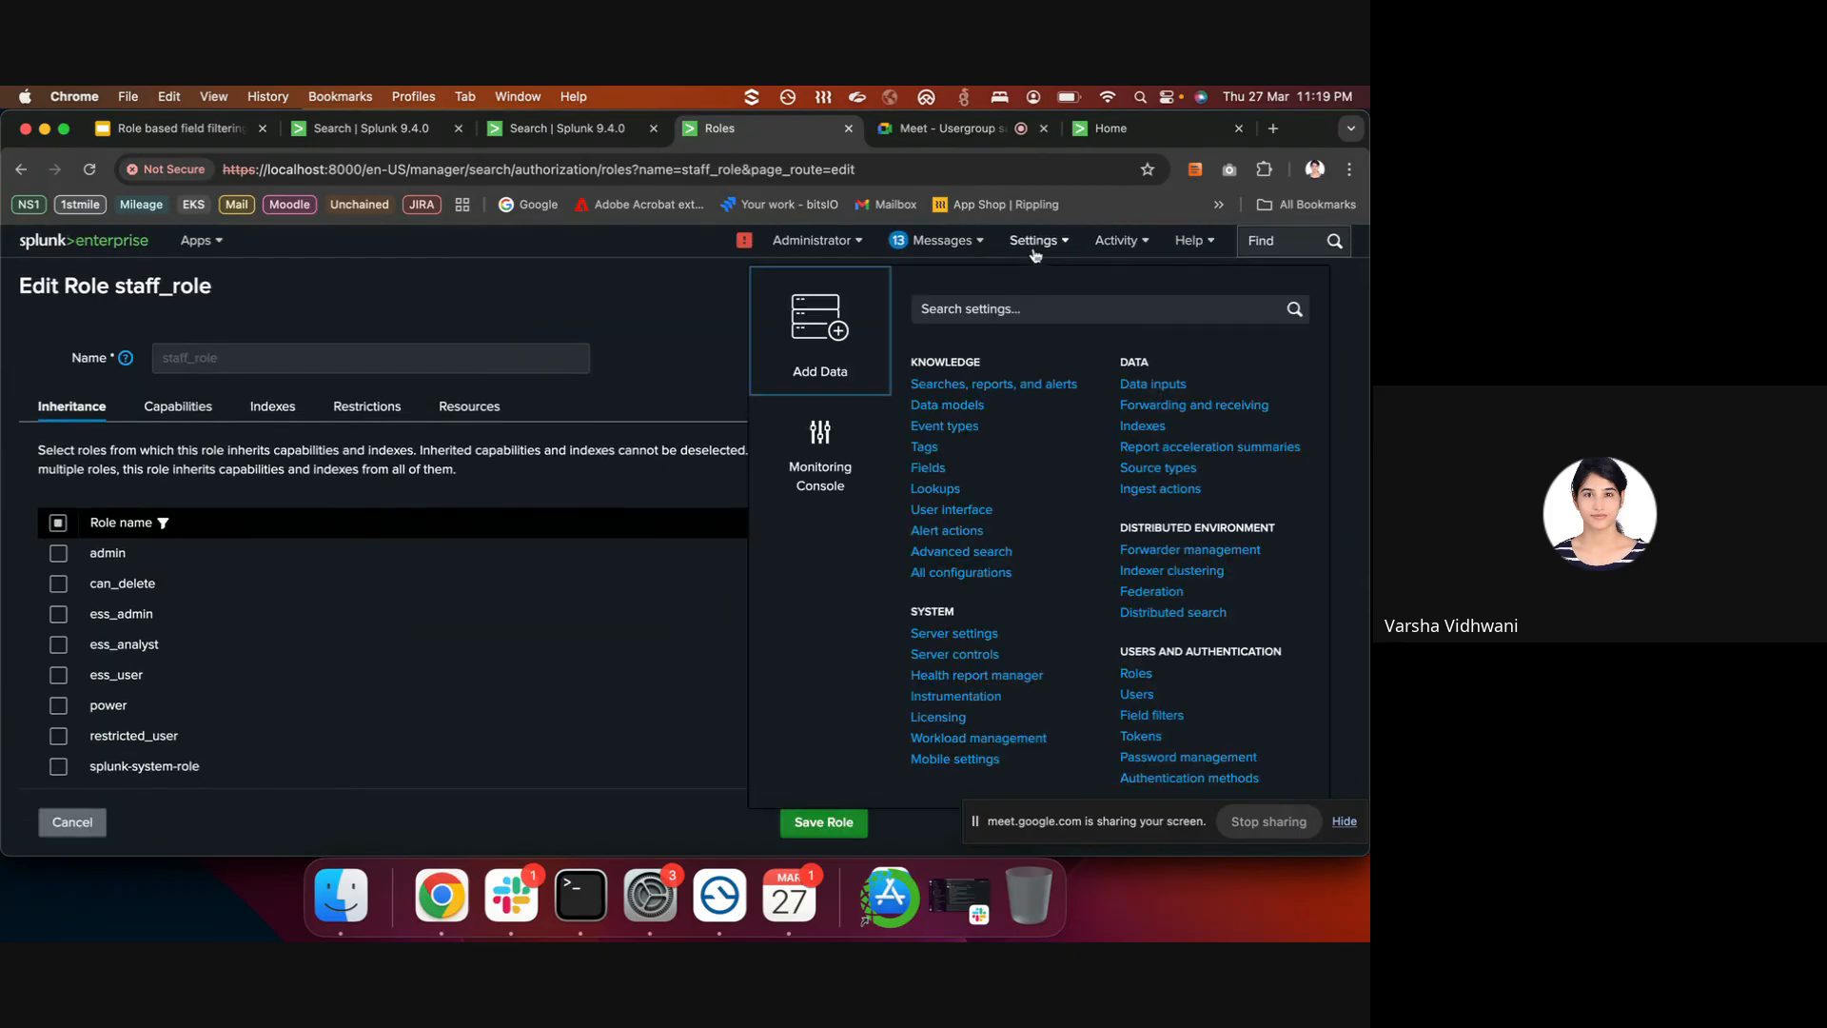
# - Log the administrator out in both open Splunk tabs
pyautogui.click(1138, 696)
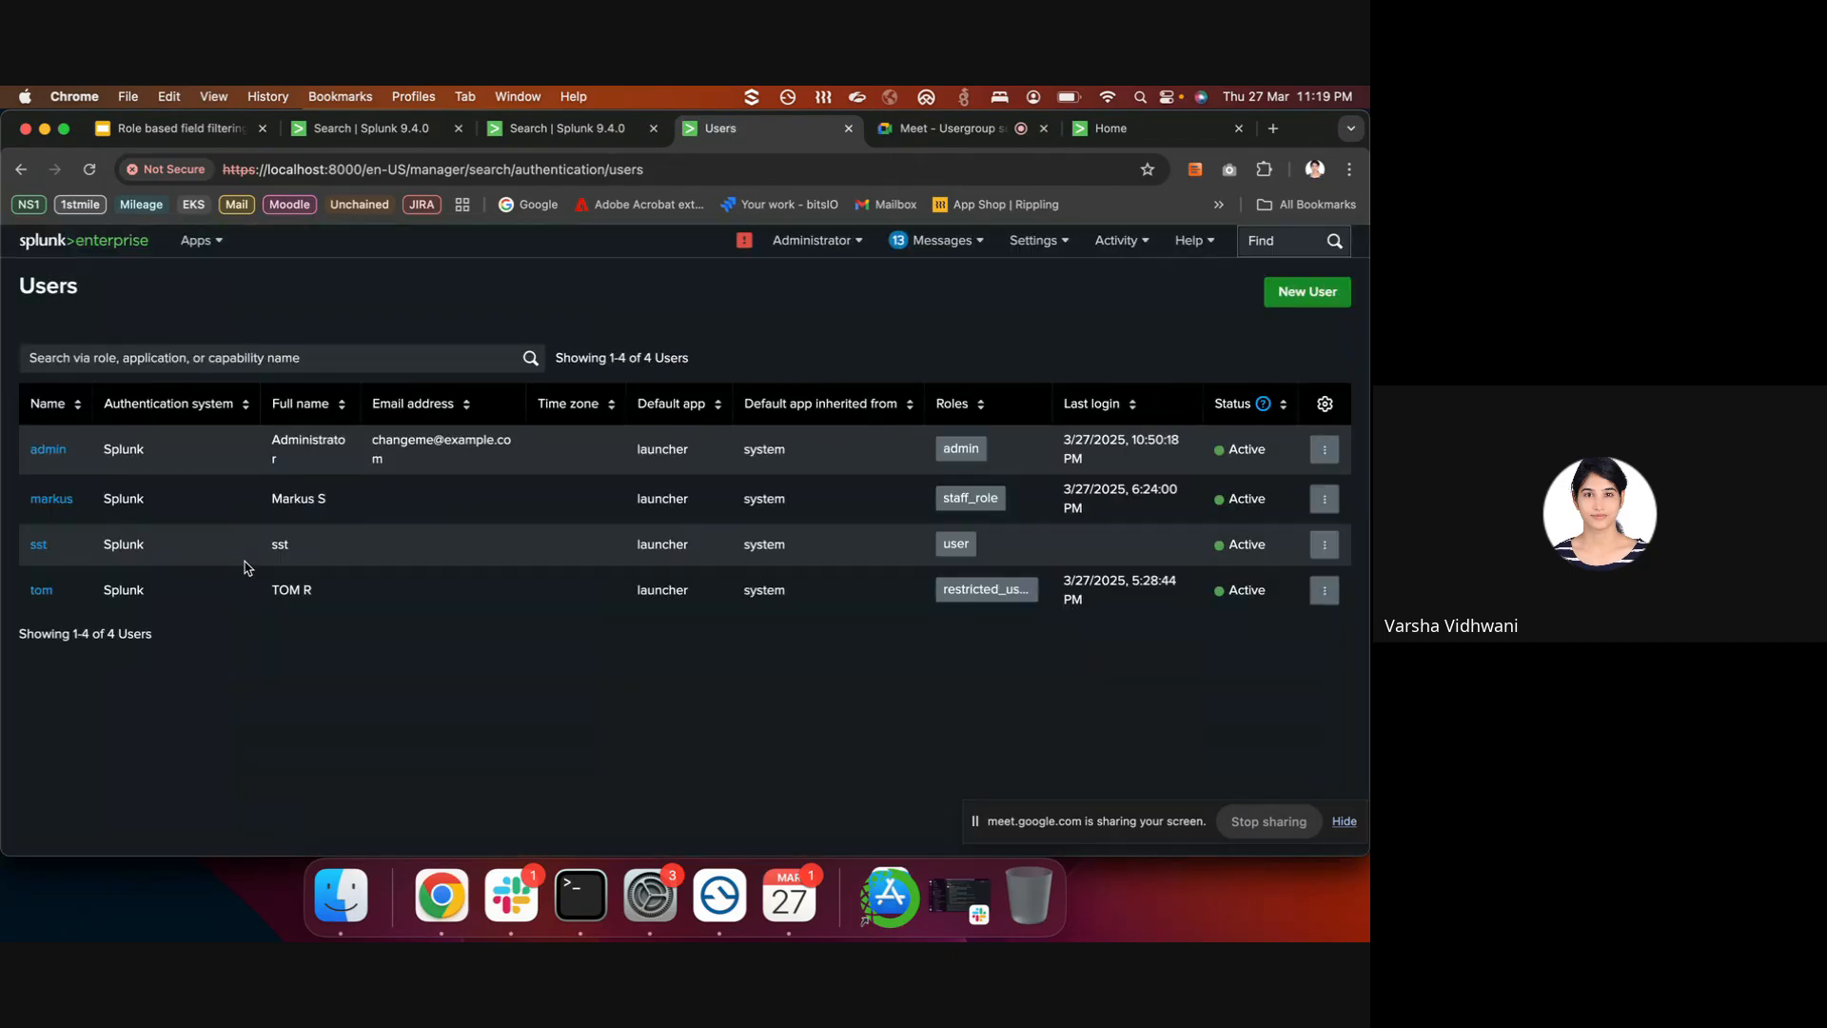
pyautogui.moveTo(76, 502); pyautogui.dragTo(805, 272)
pyautogui.click(814, 239)
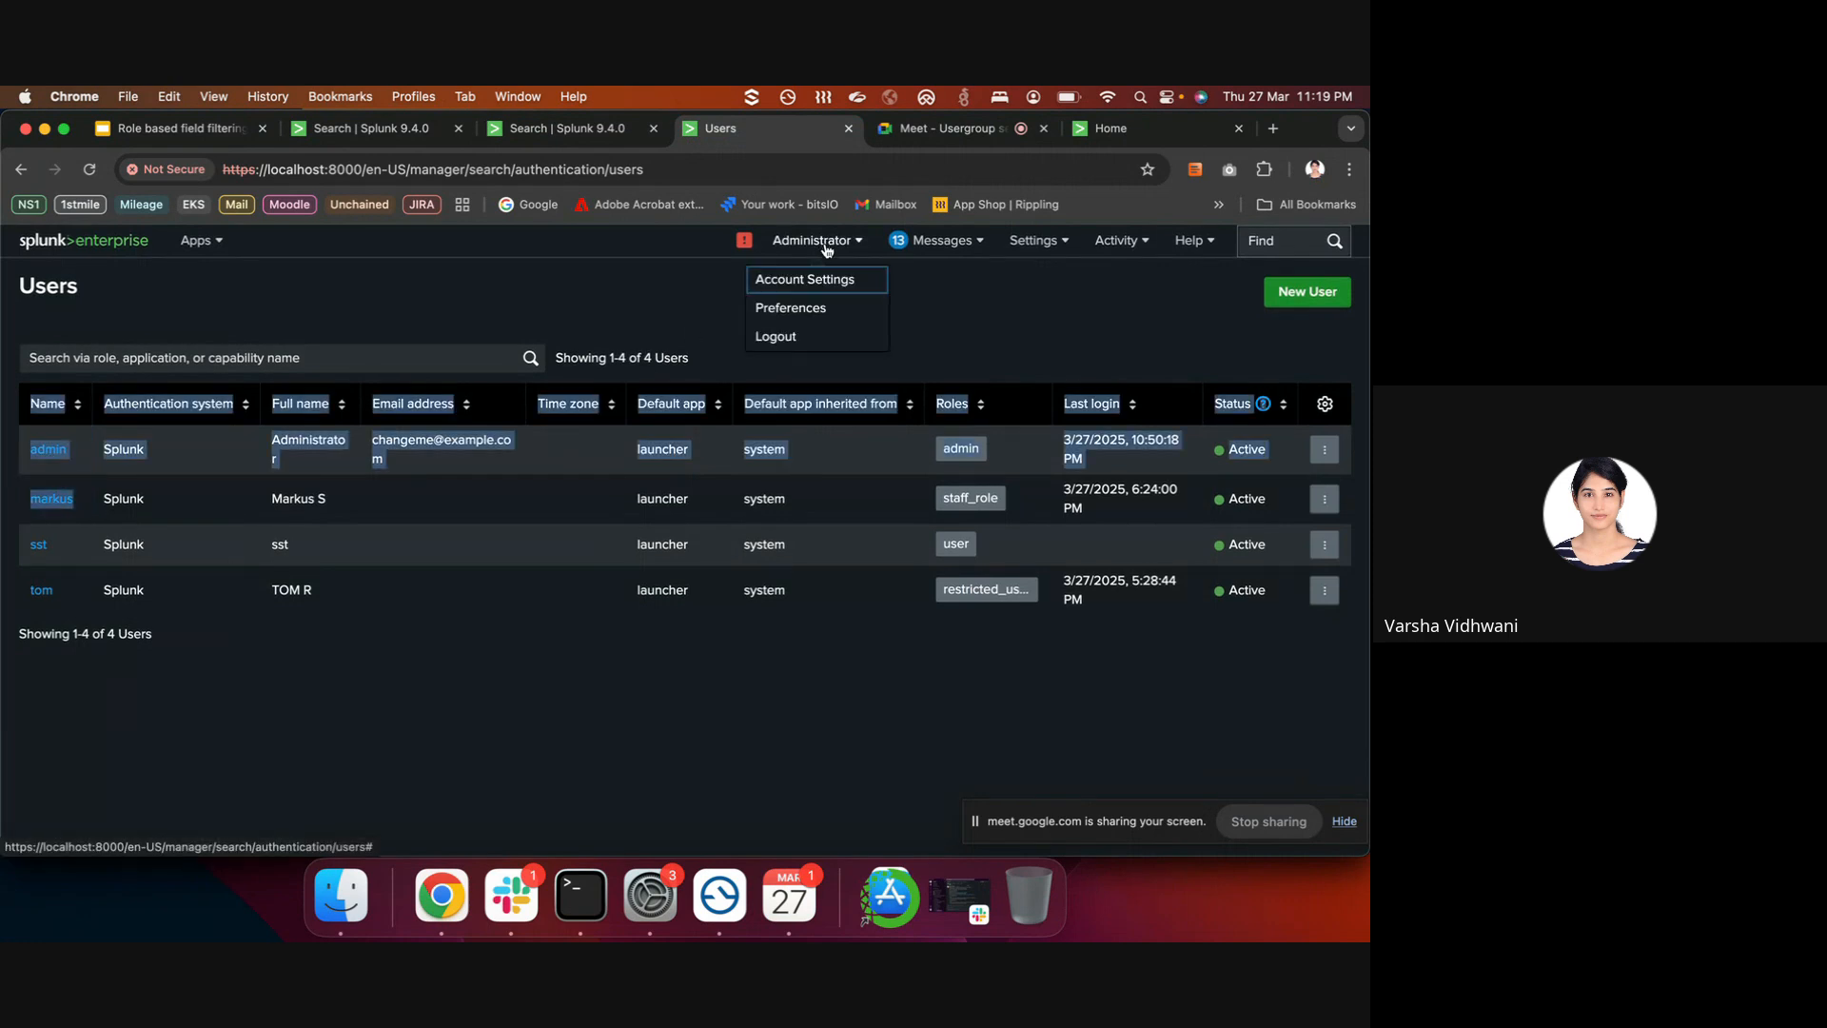
pyautogui.click(788, 335)
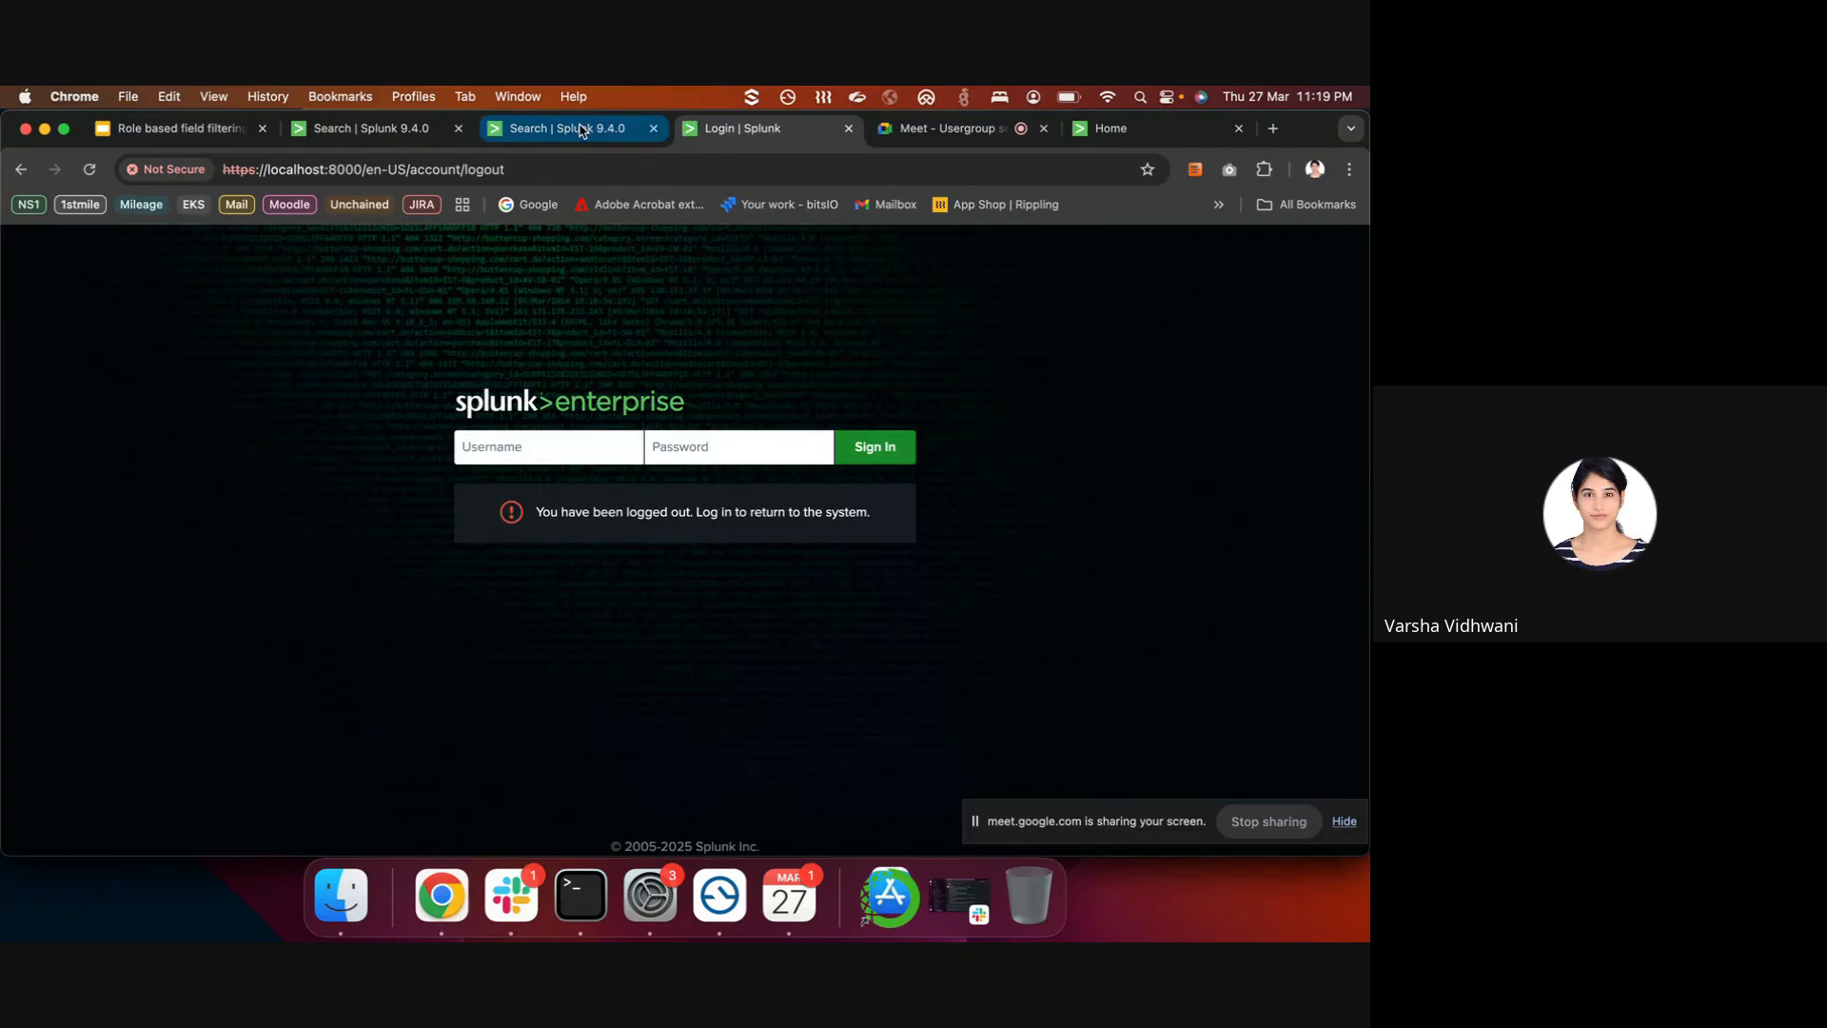
pyautogui.click(571, 128)
pyautogui.click(809, 240)
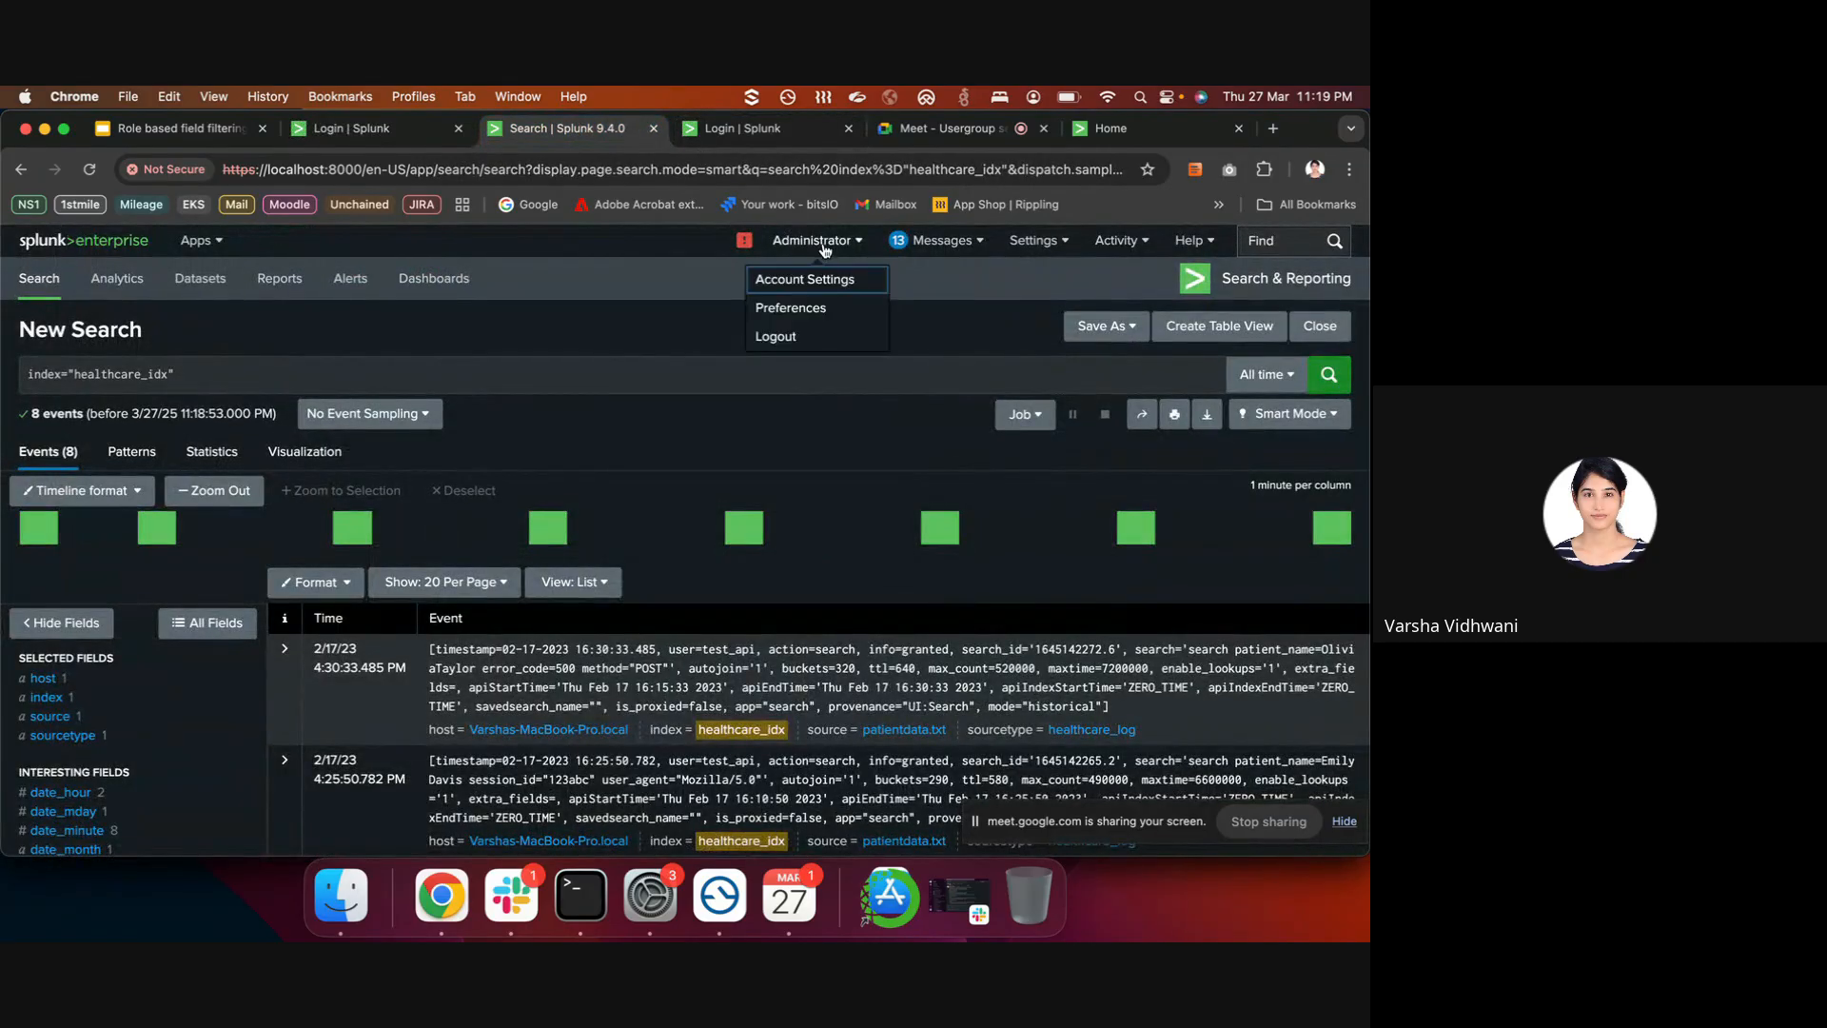
pyautogui.click(781, 341)
# - Sign in with the staff_role user's username and password
pyautogui.click(733, 131)
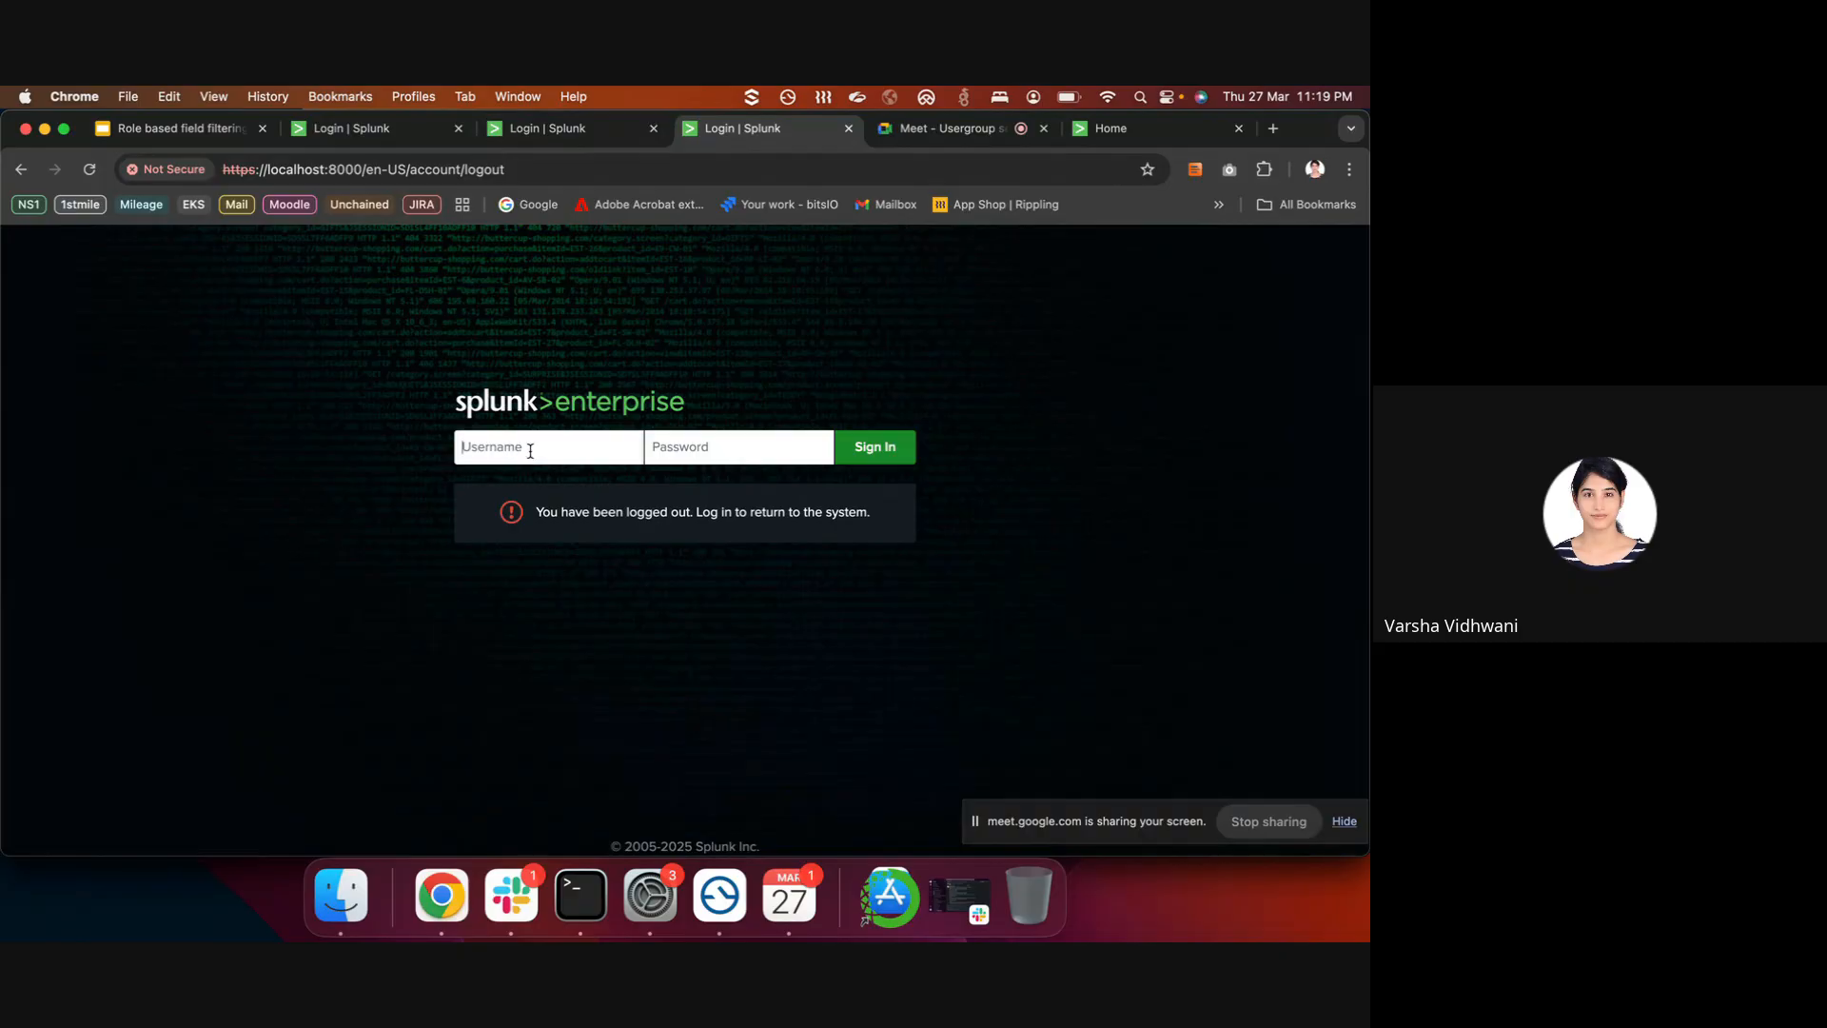
pyautogui.write('mar••')
pyautogui.press('Return')
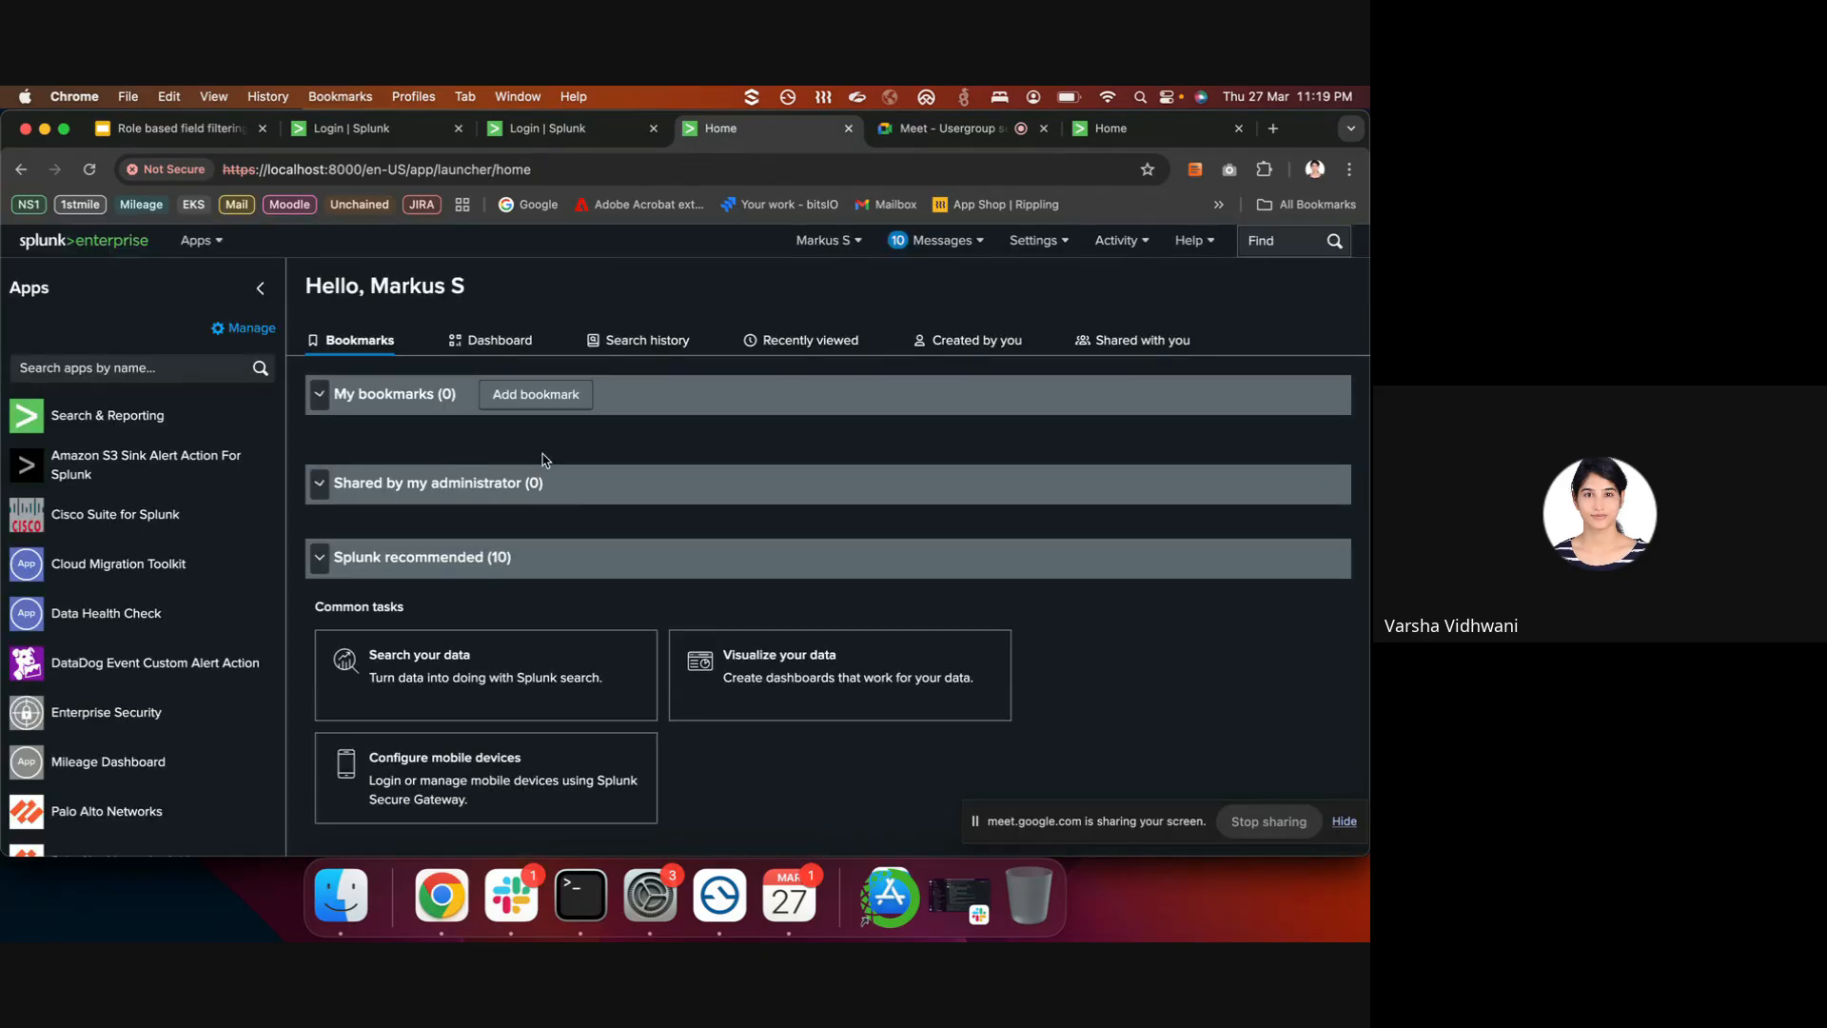
# - As the staff_role user, search index="healthcare_idx" over All time
pyautogui.click(143, 415)
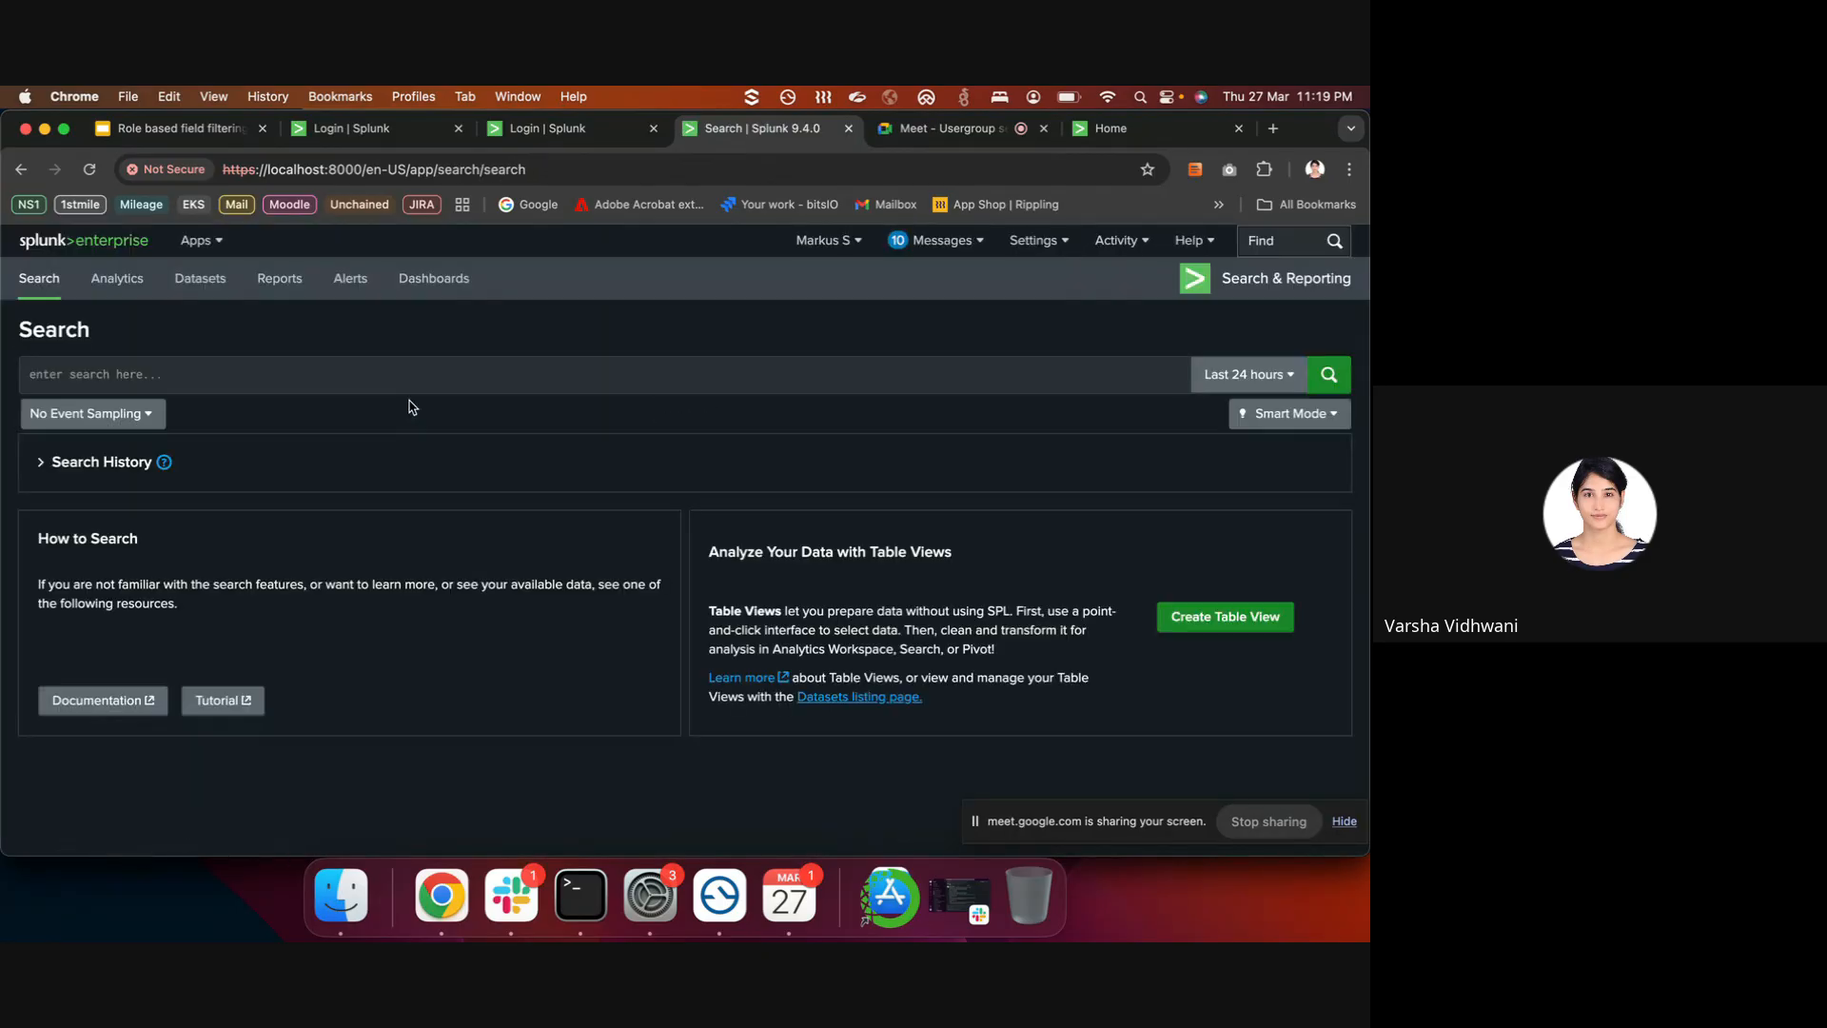
pyautogui.click(436, 365)
pyautogui.write('ind')
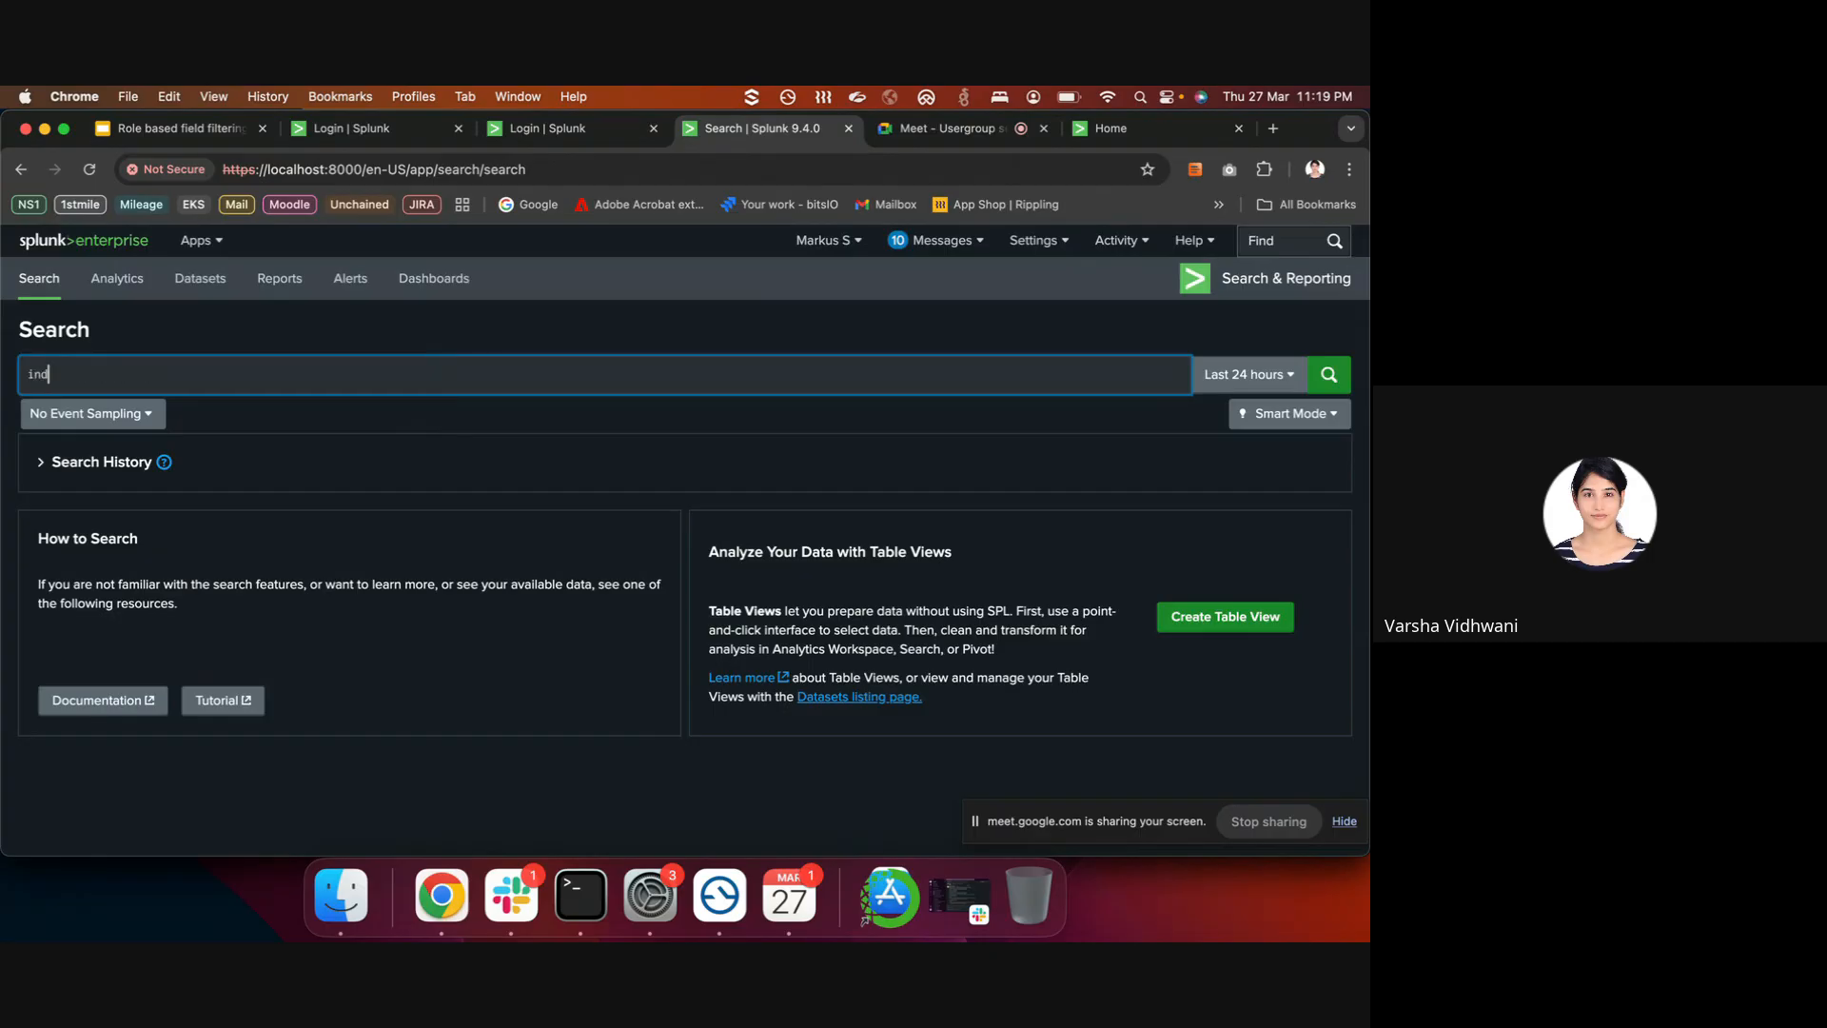
pyautogui.write('ex=')
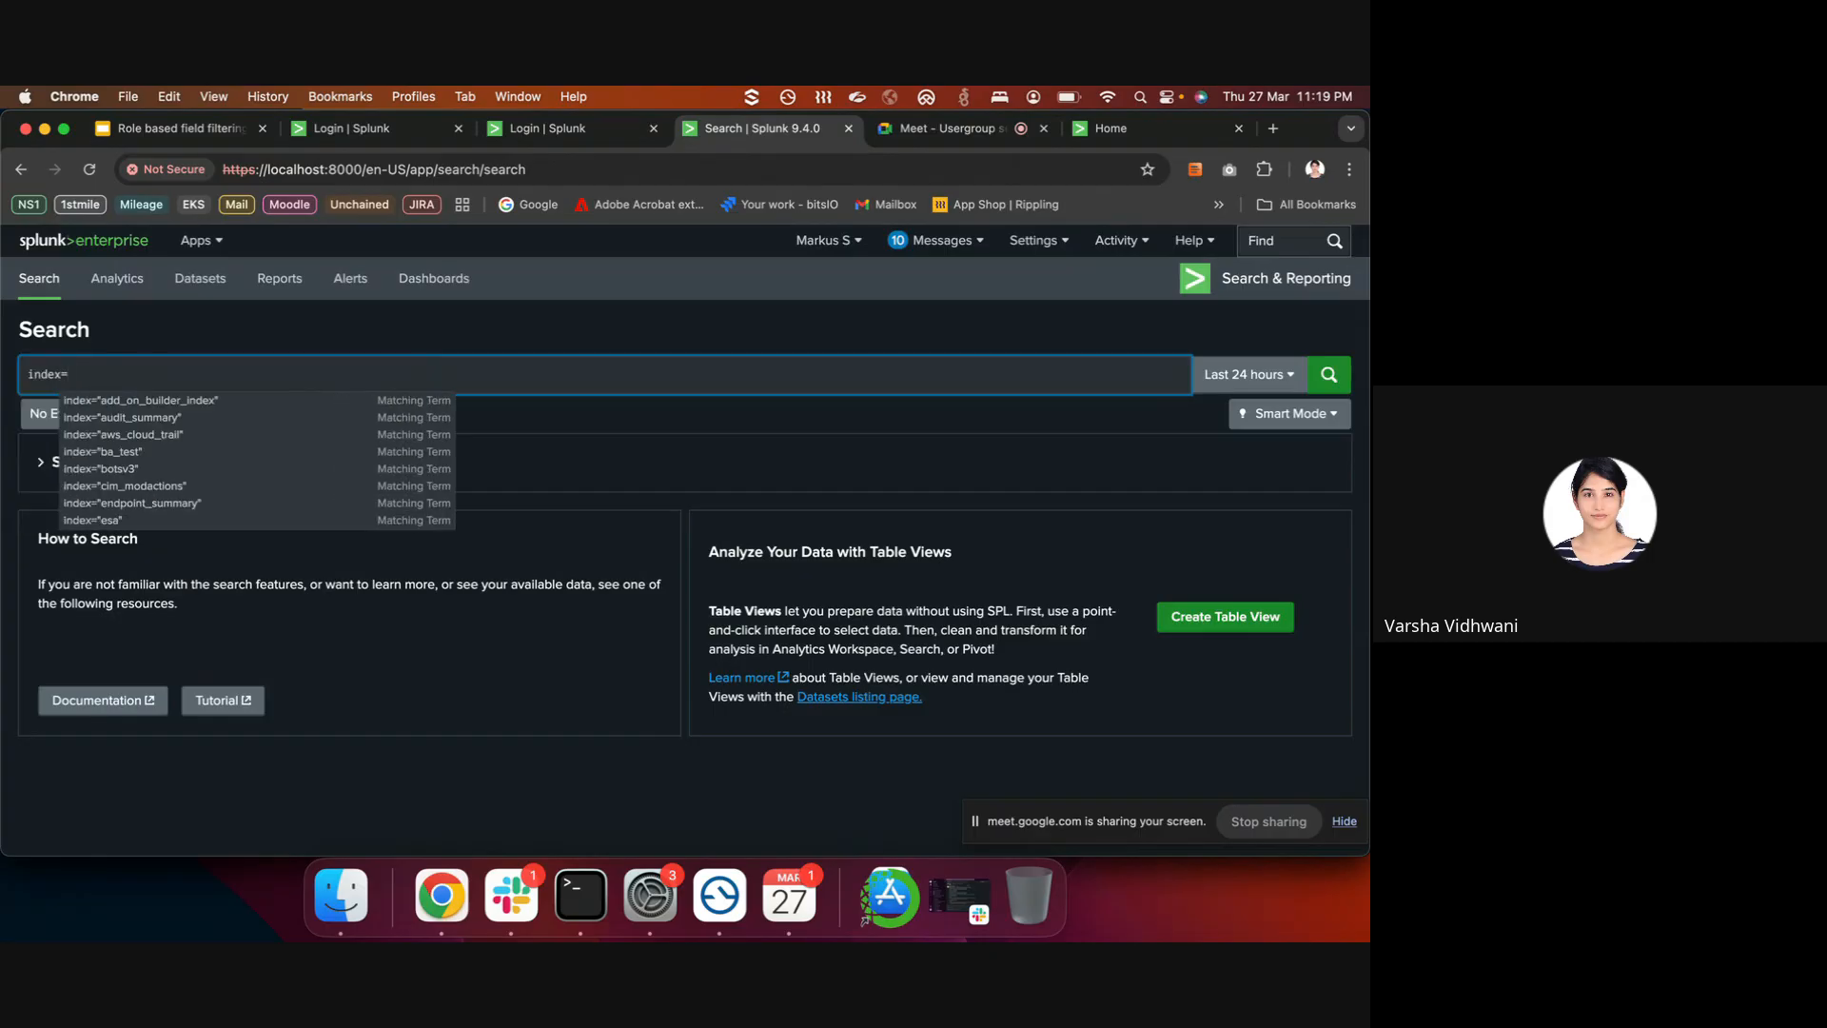
pyautogui.write('health')
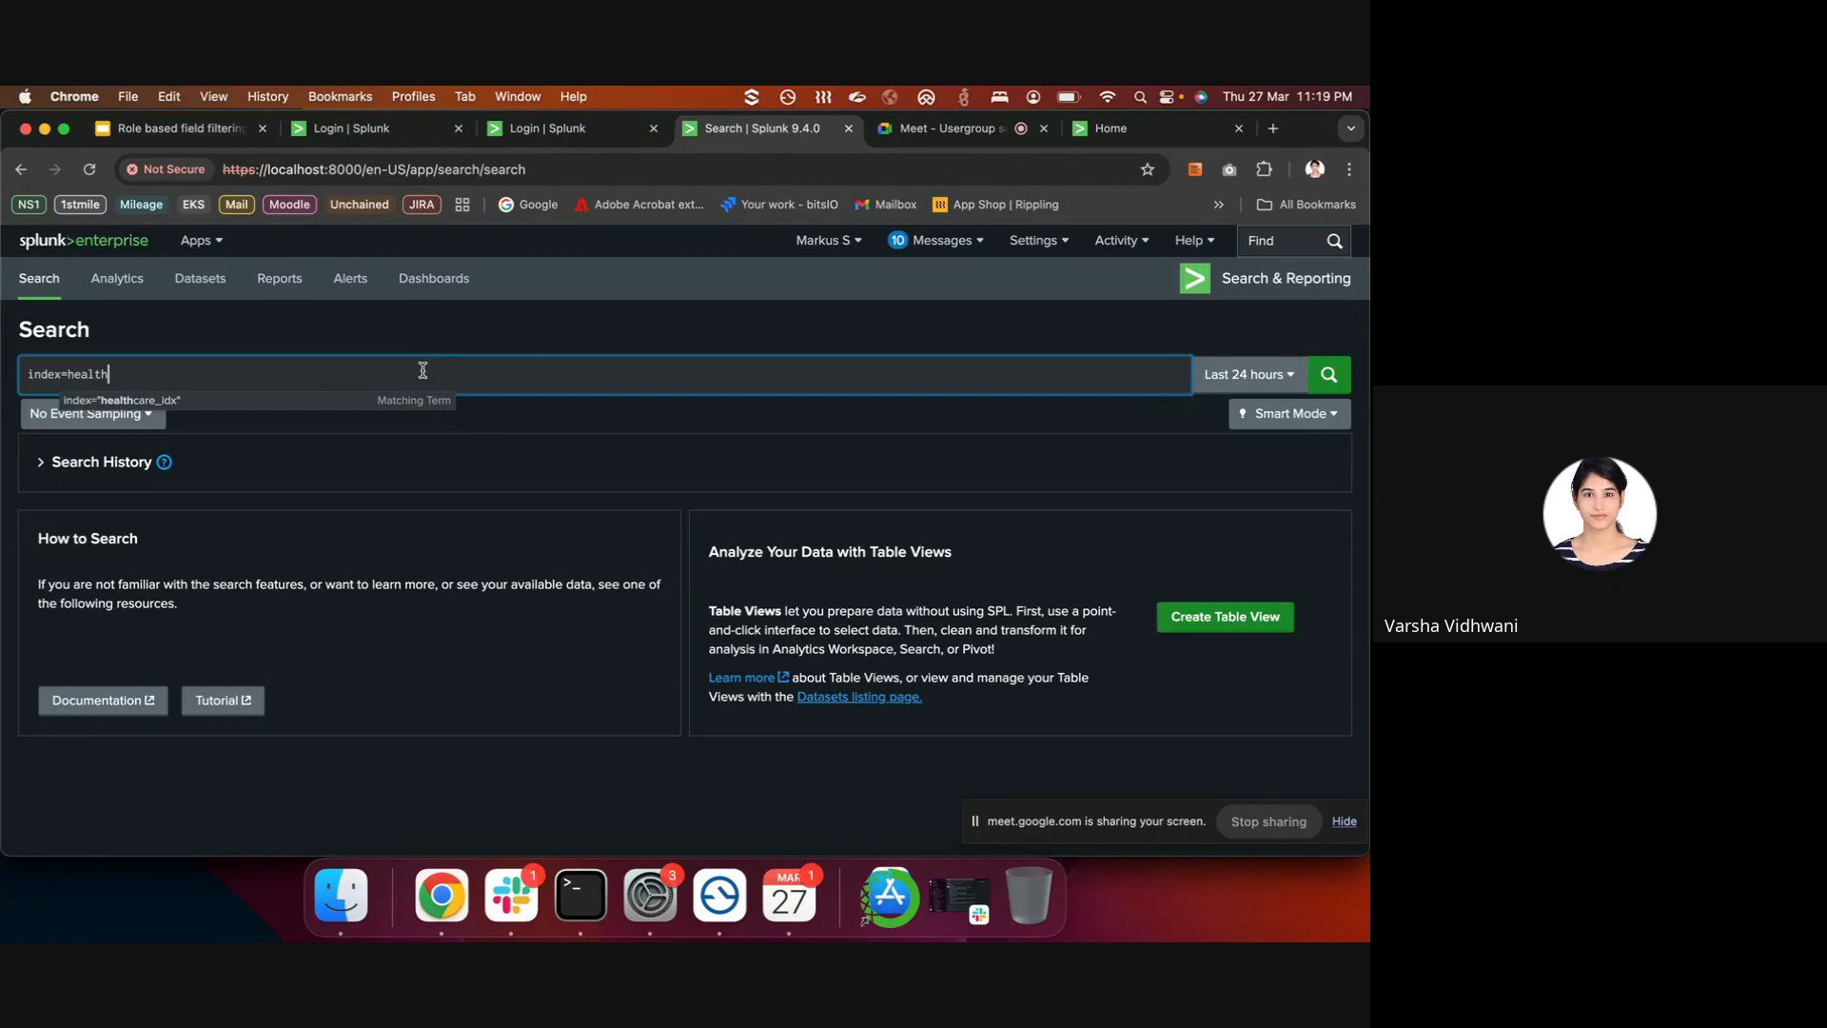
pyautogui.click(377, 401)
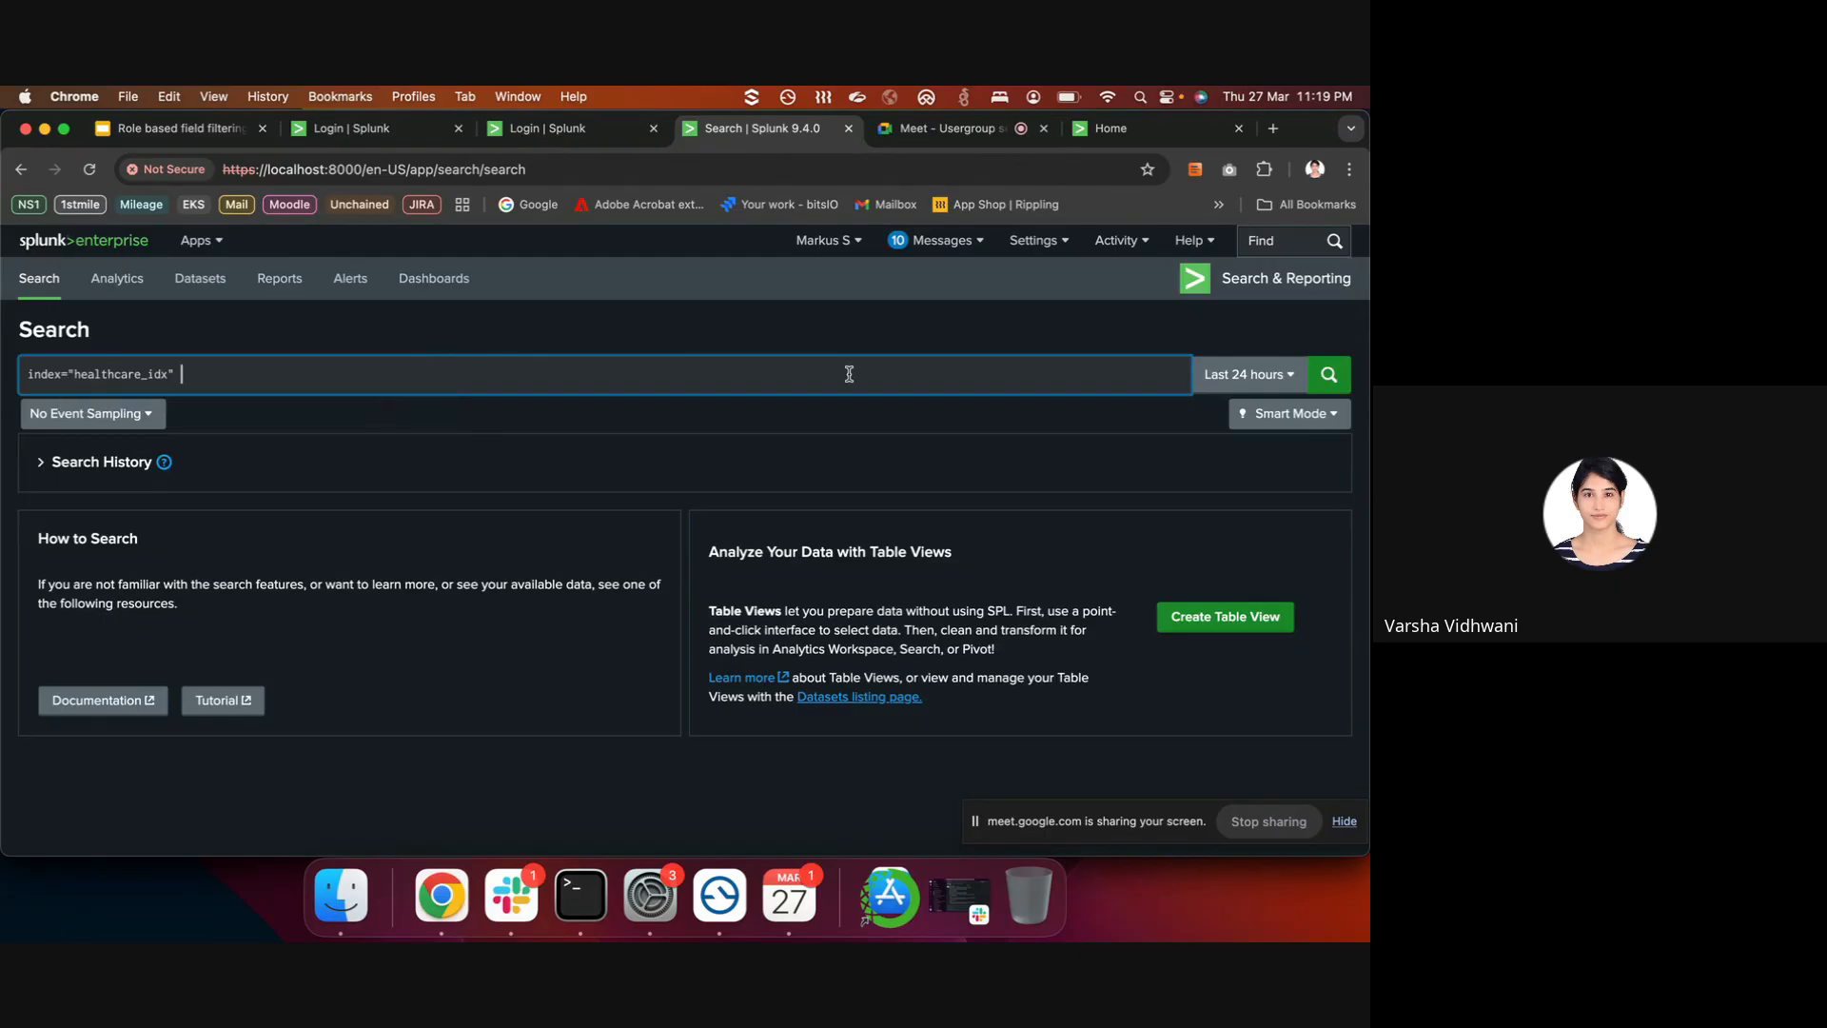
pyautogui.click(1292, 376)
pyautogui.click(1057, 483)
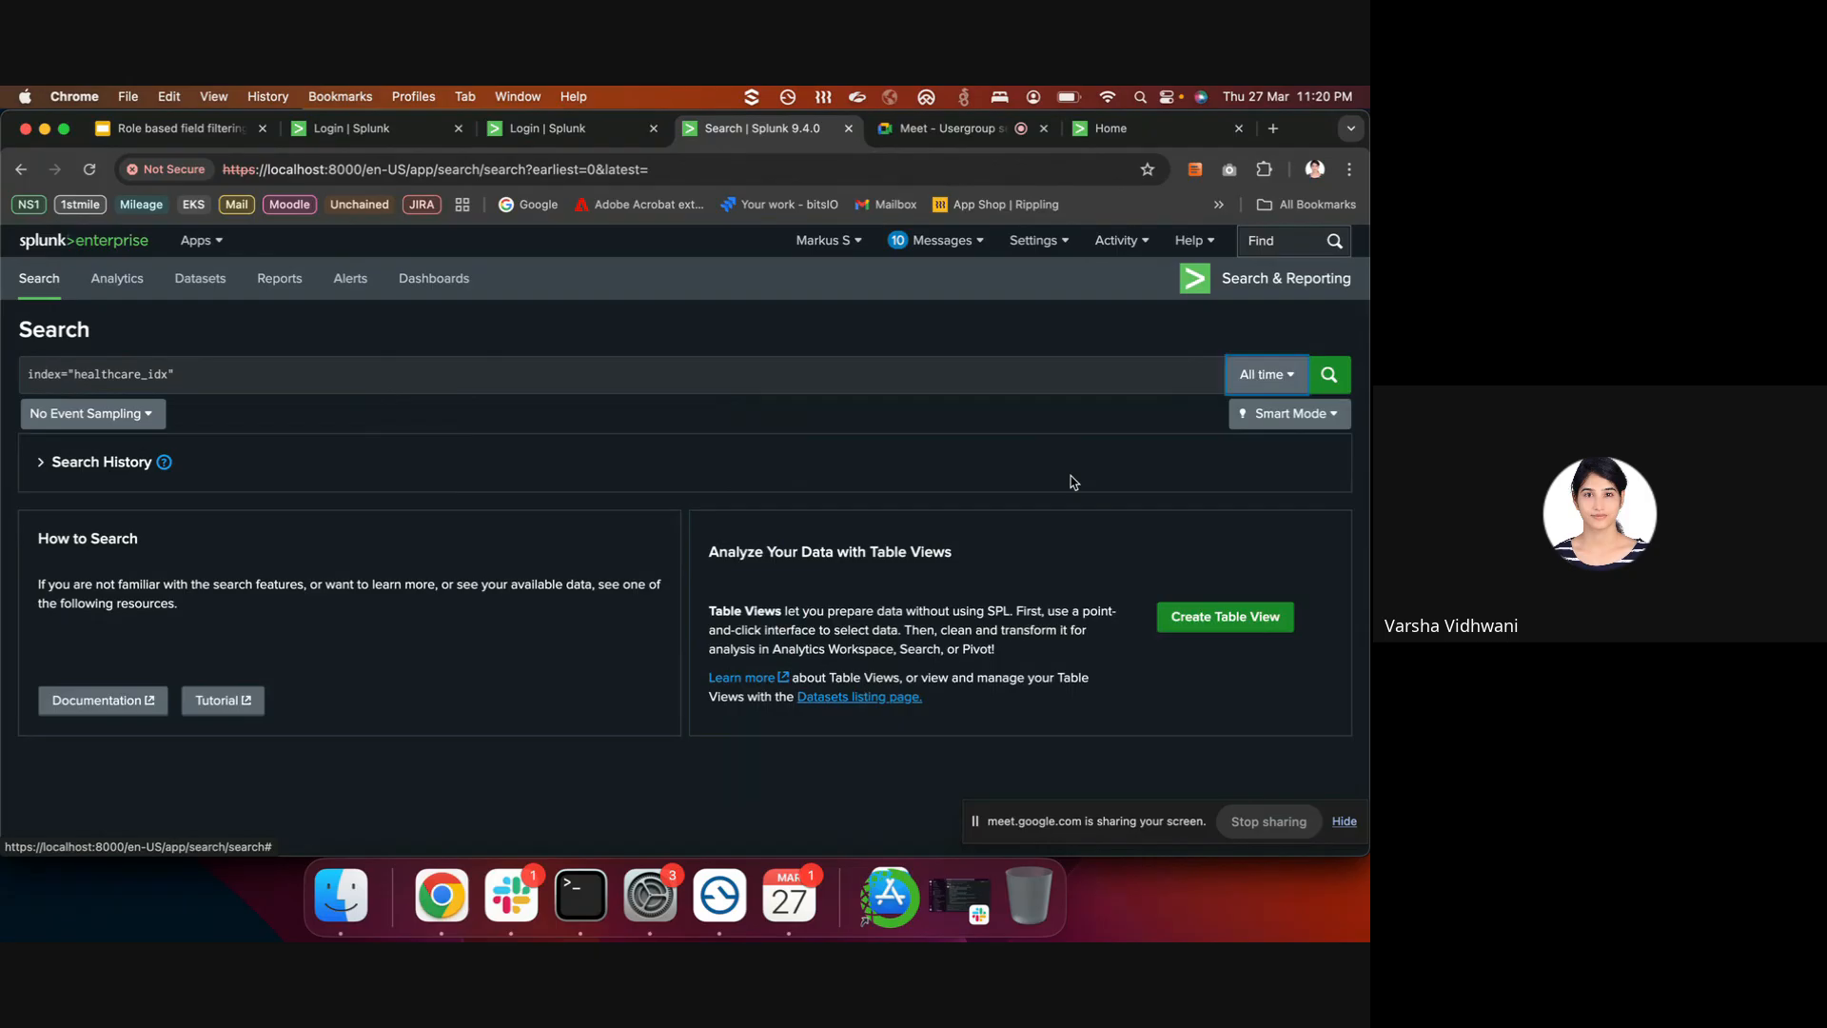
pyautogui.click(1315, 389)
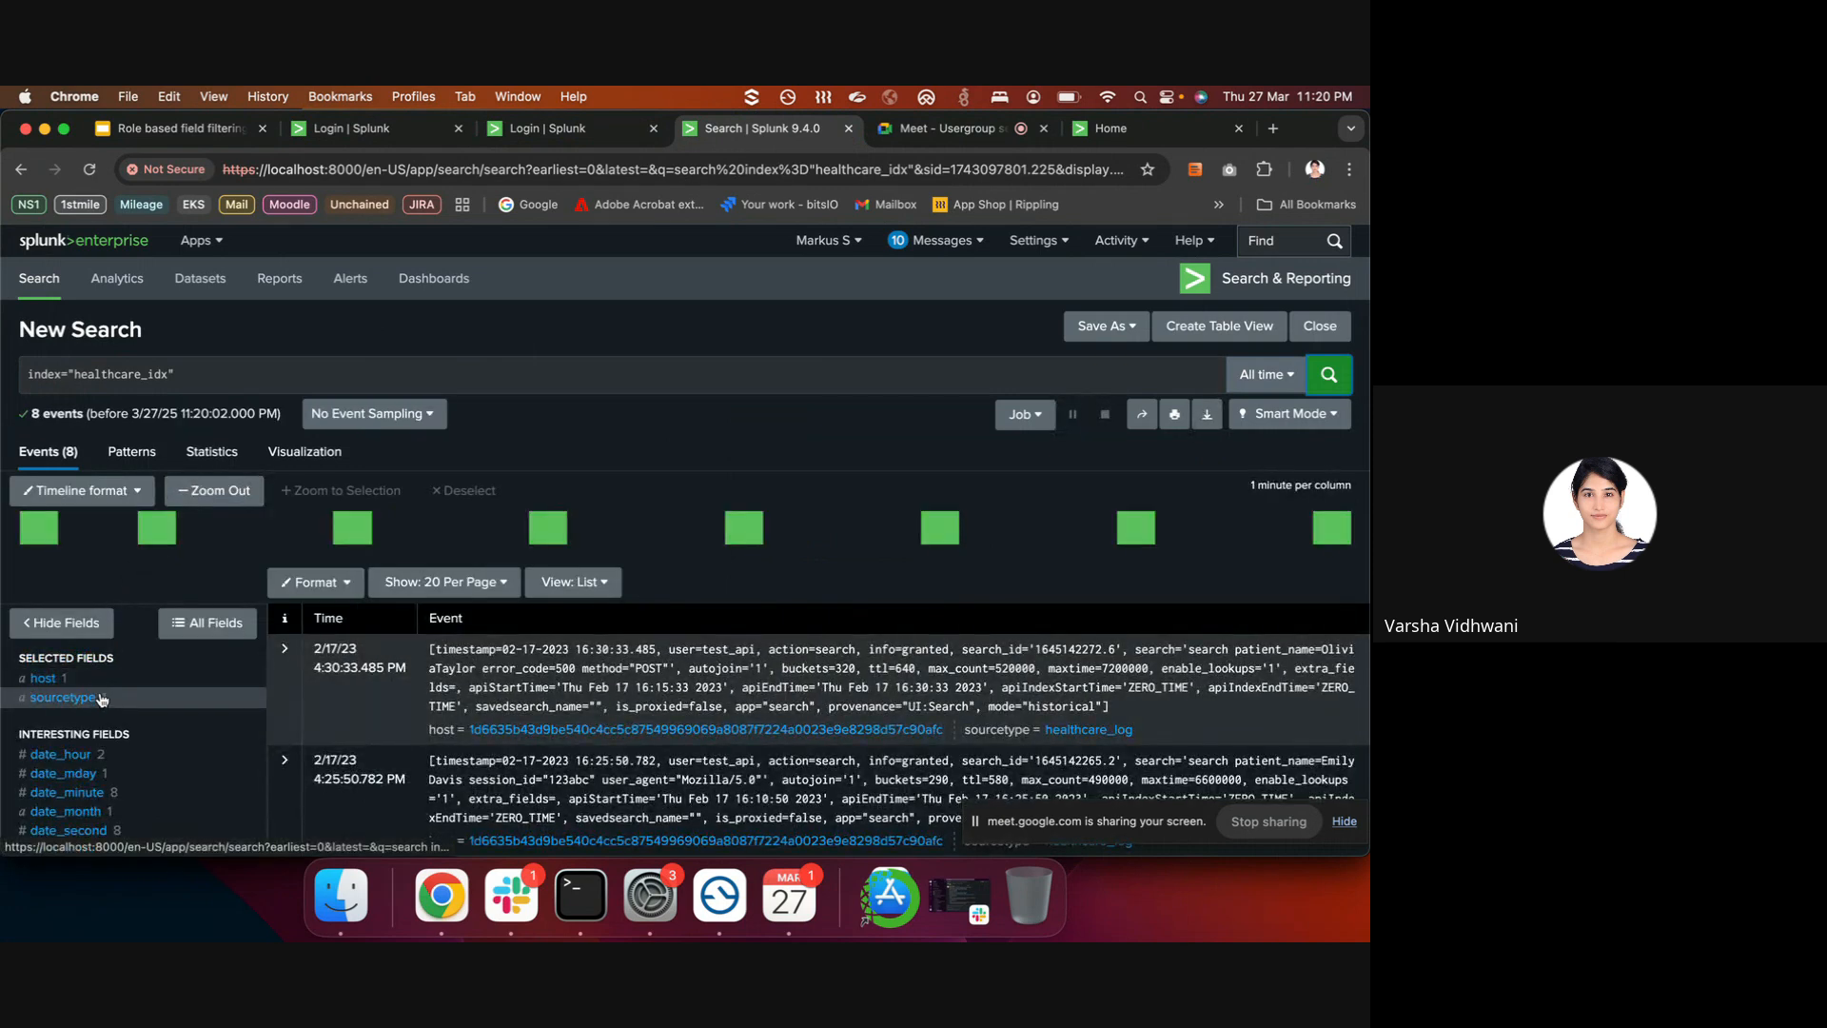
# - Confirm the host field has a single hashed value covering all 8 events
pyautogui.scroll(-2, 385, 676)
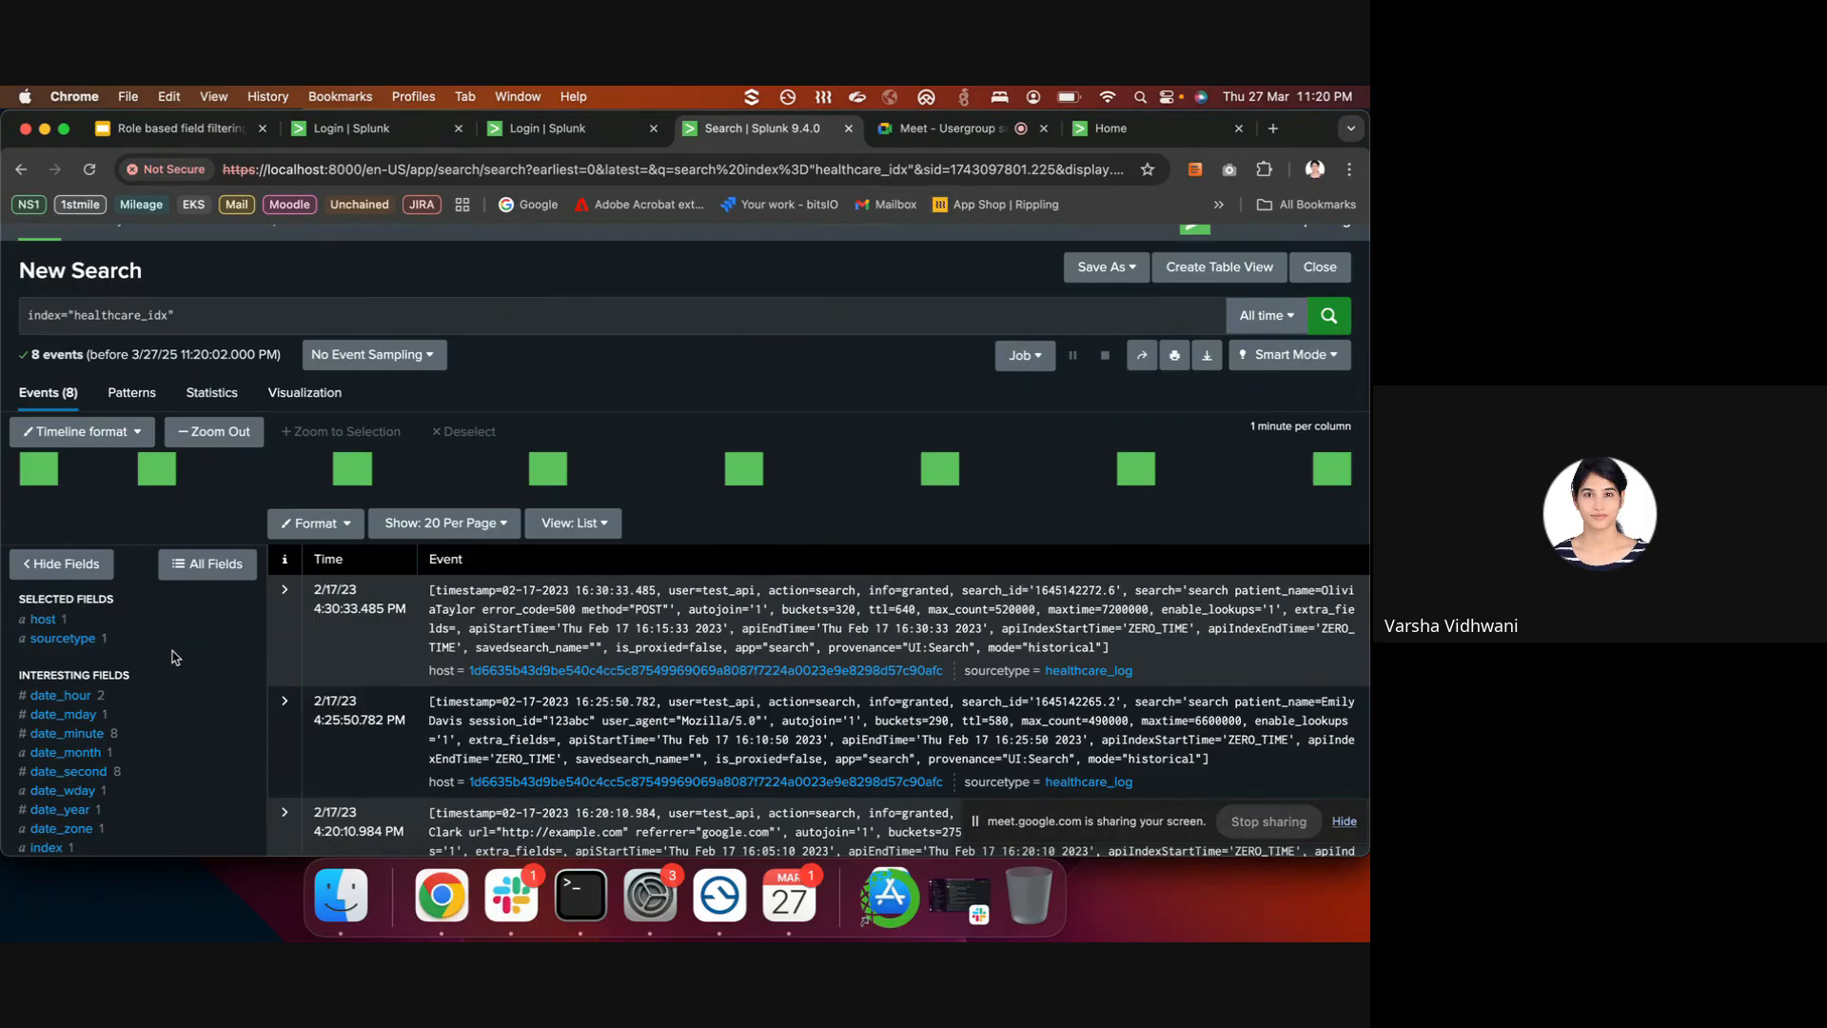
pyautogui.click(142, 623)
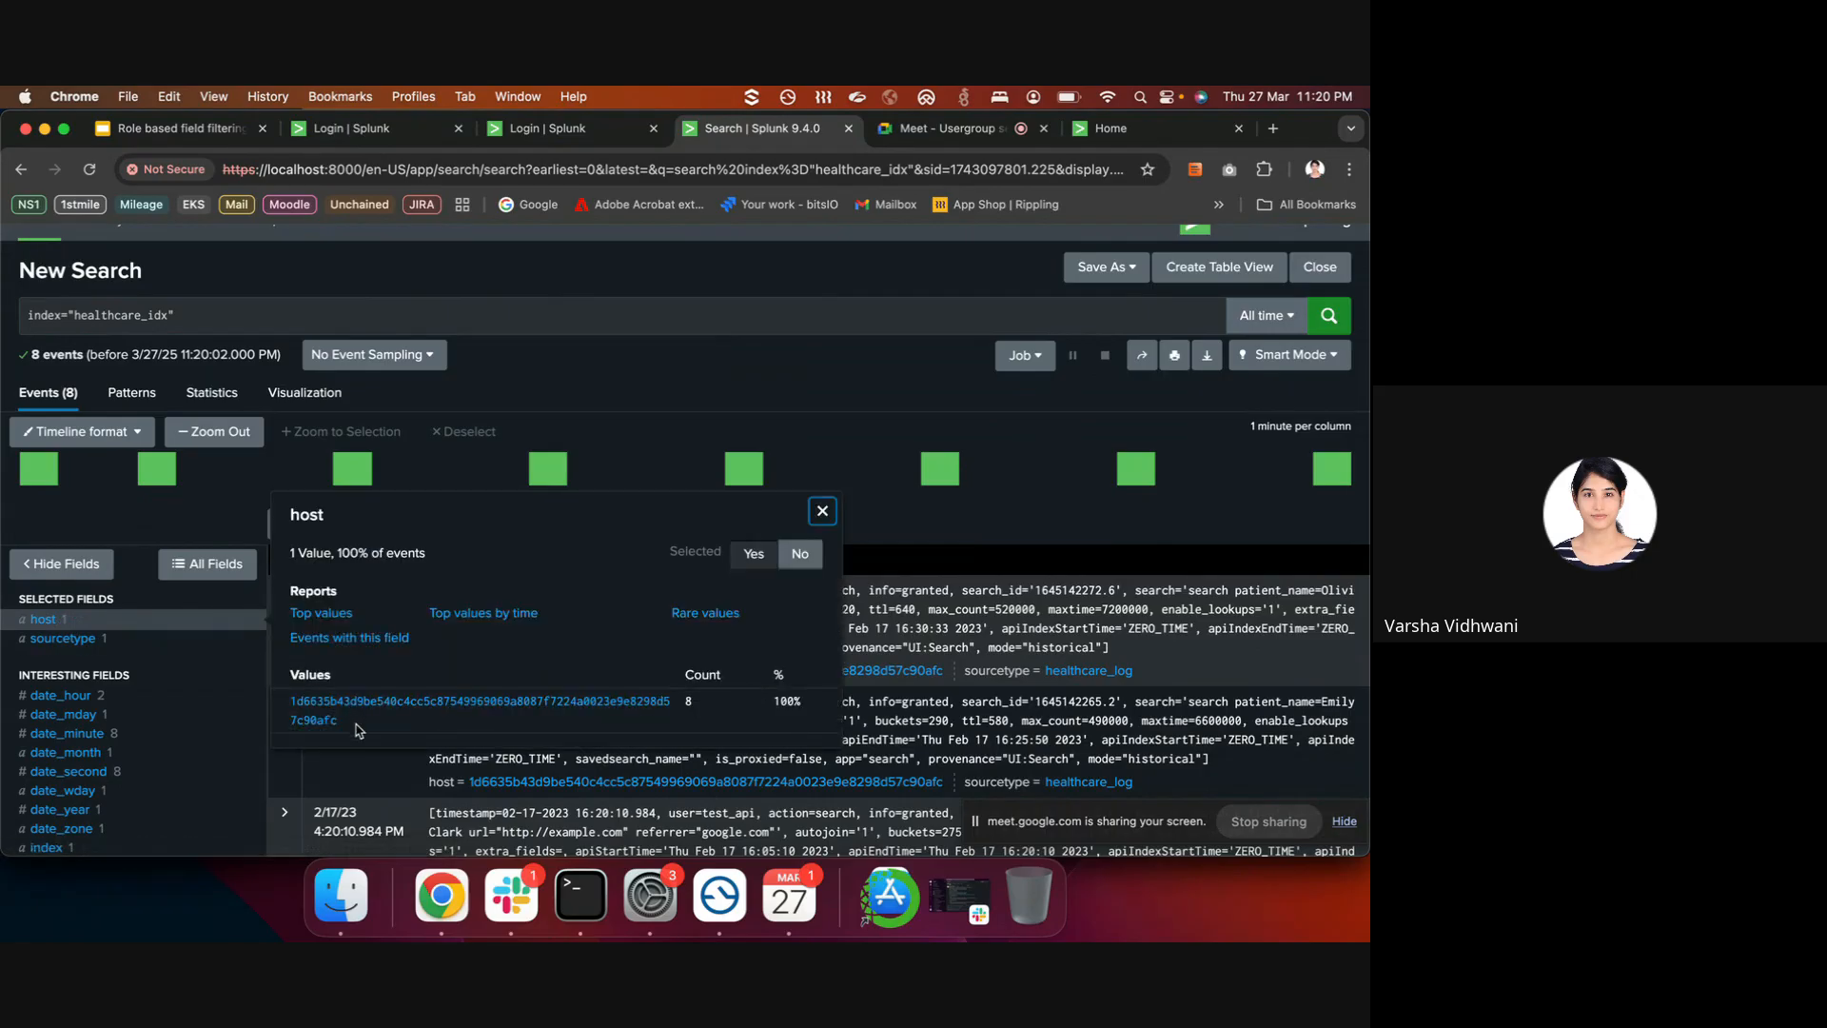
pyautogui.moveTo(357, 729); pyautogui.dragTo(291, 702)
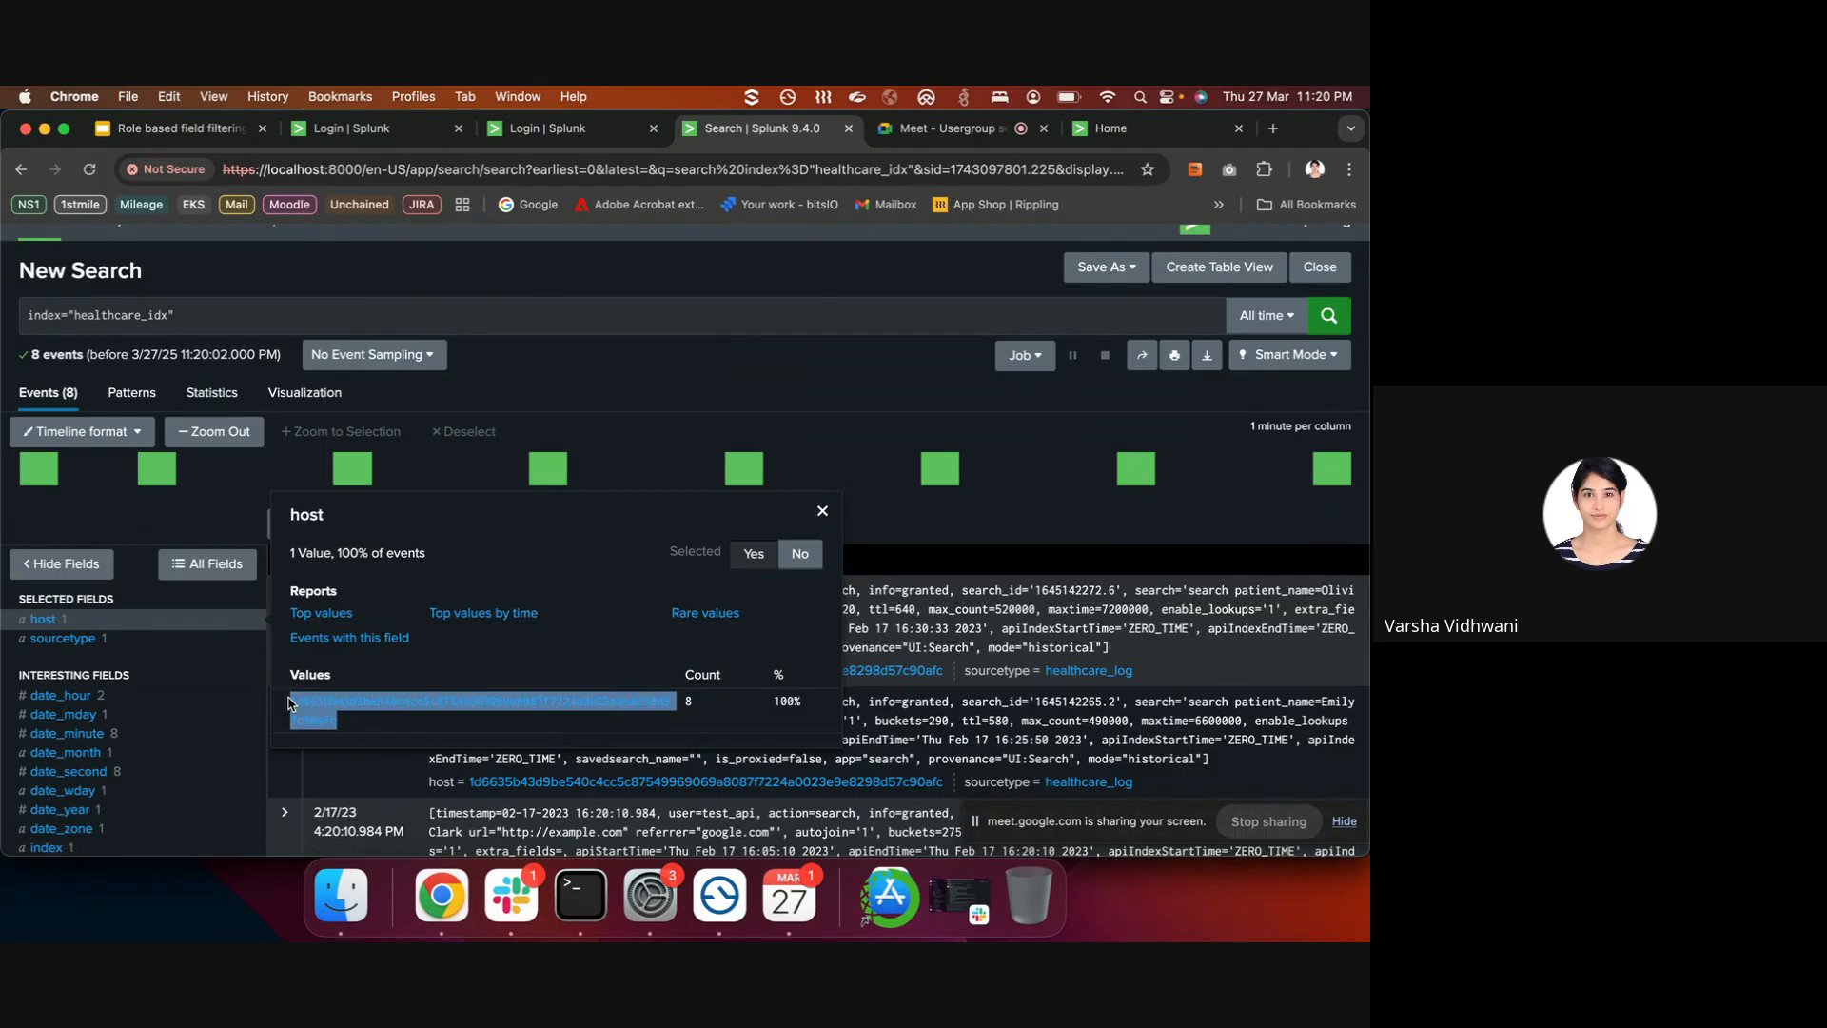
pyautogui.click(383, 664)
pyautogui.moveTo(355, 729); pyautogui.dragTo(295, 704)
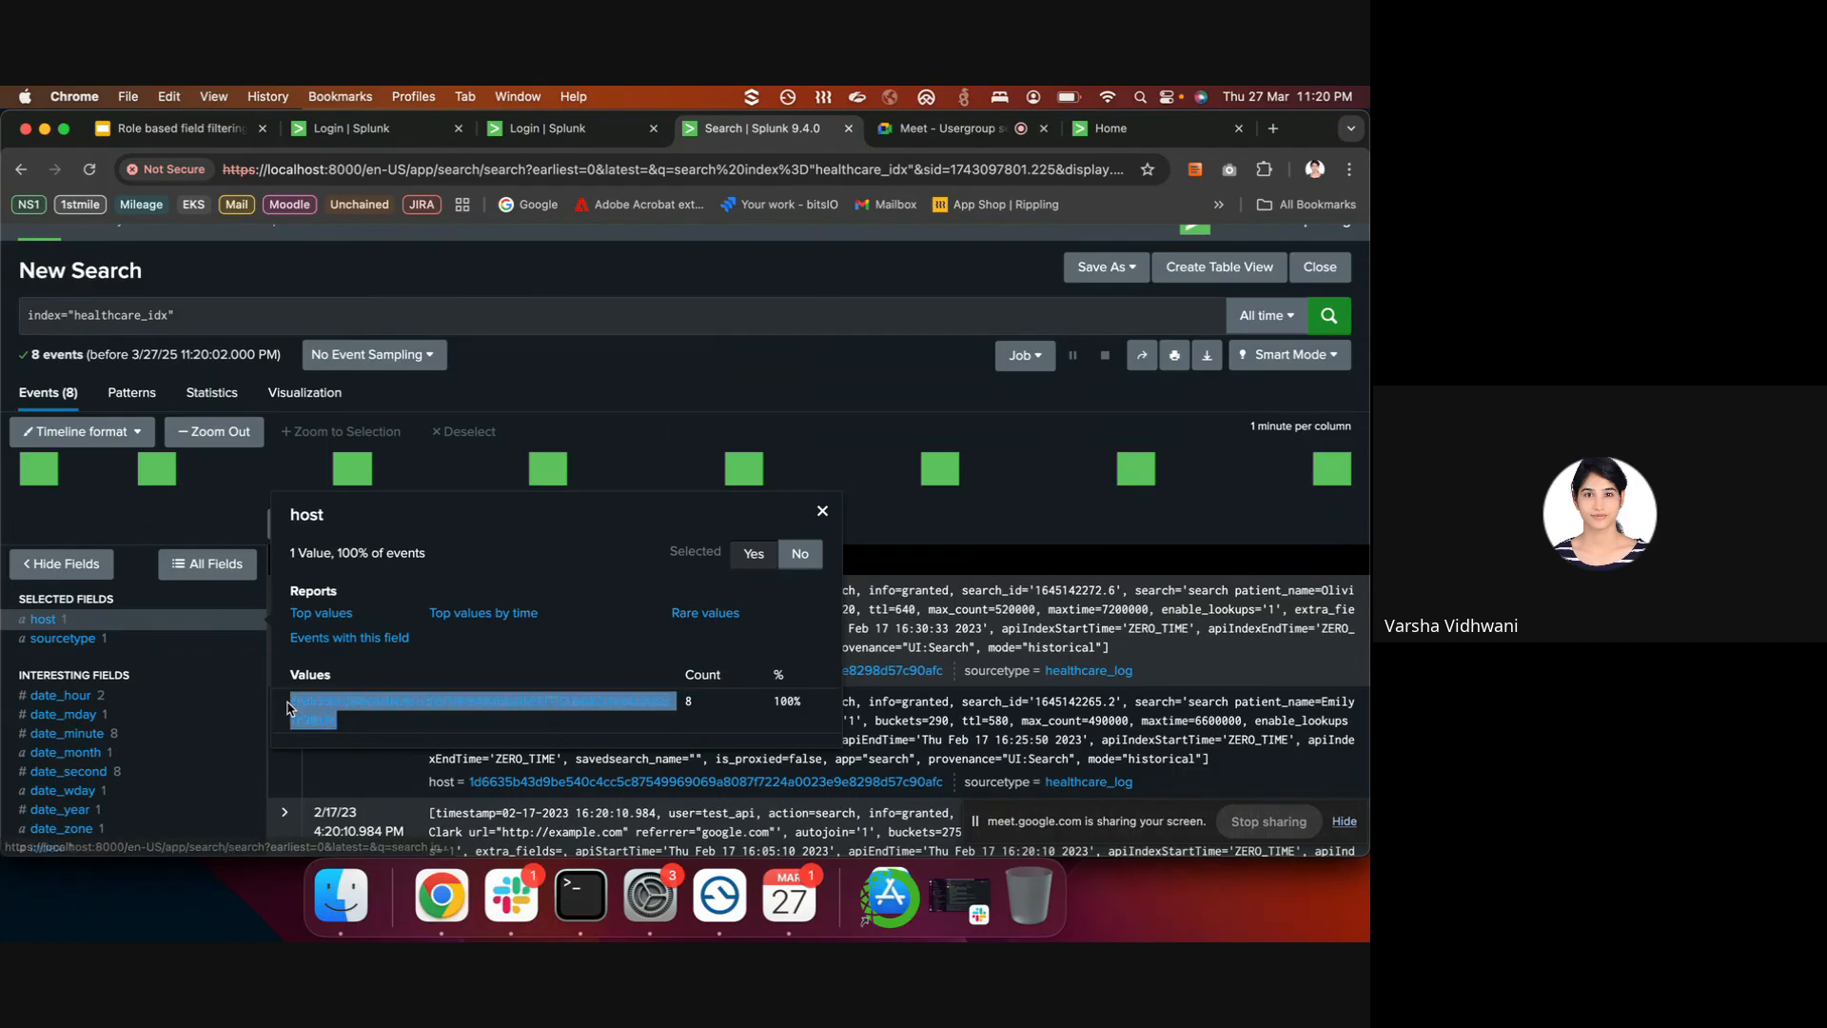
pyautogui.click(592, 588)
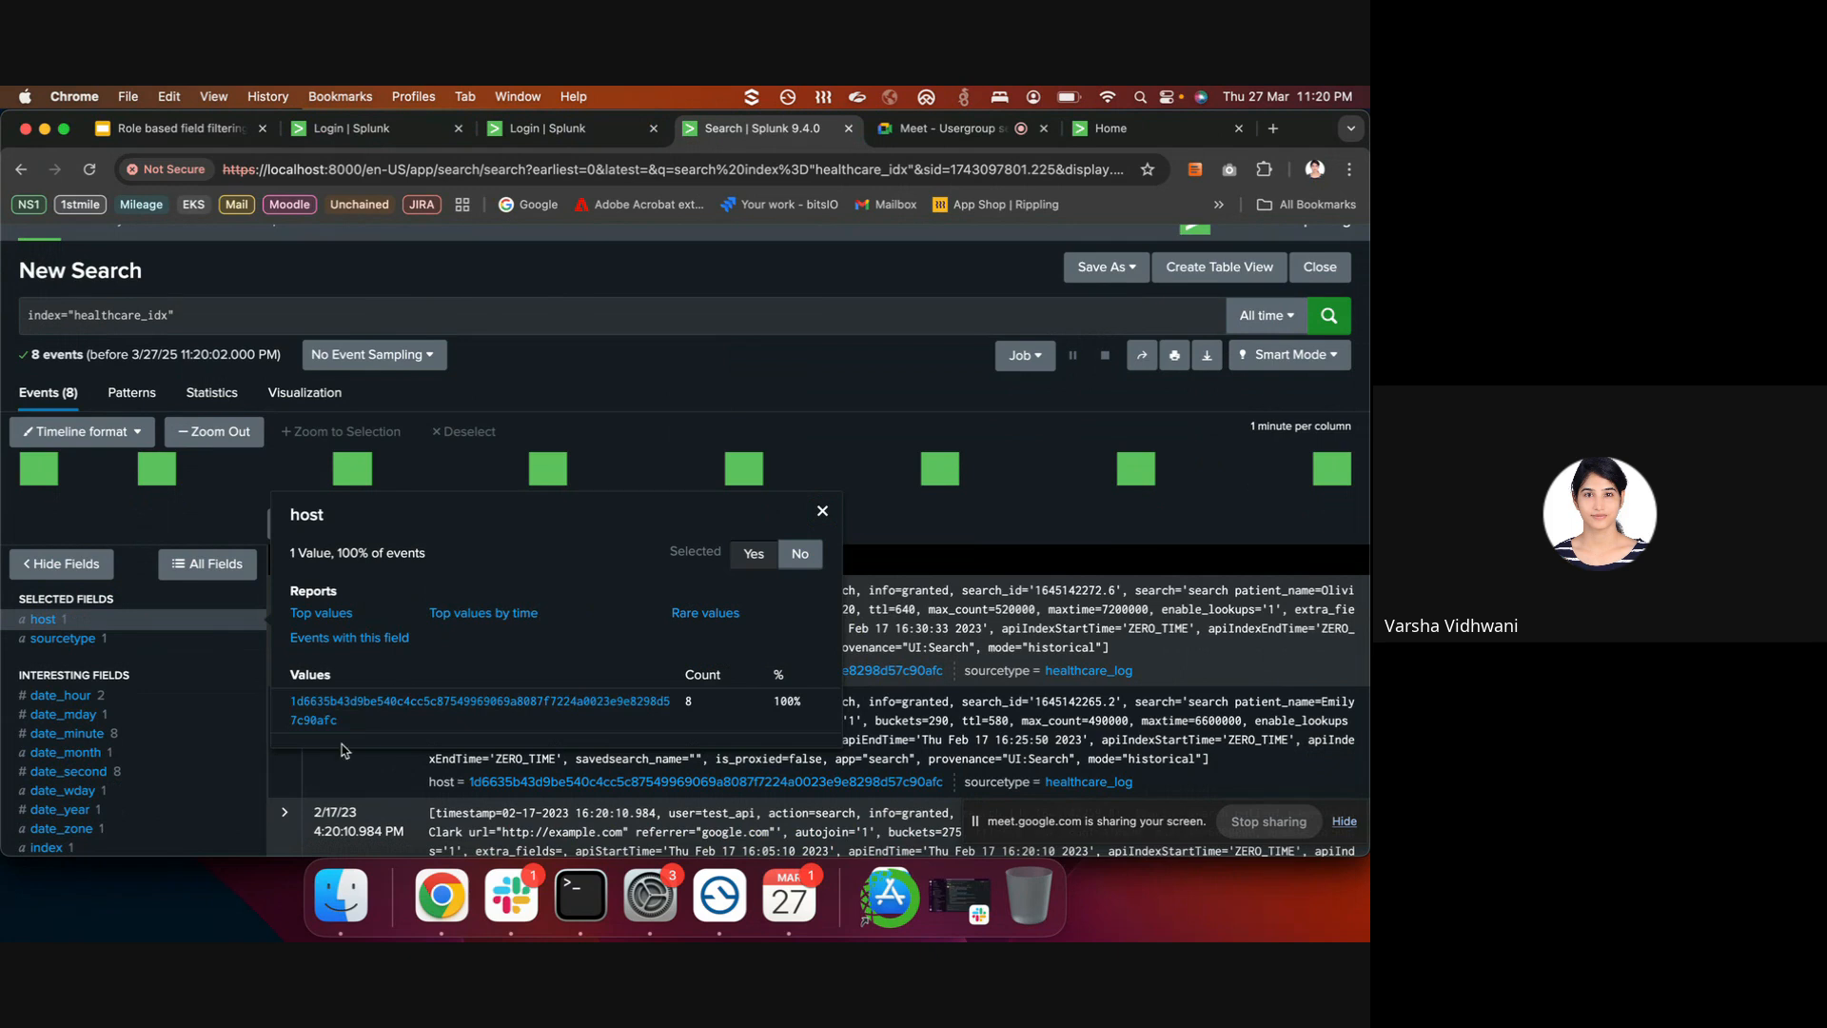
pyautogui.moveTo(357, 729); pyautogui.dragTo(290, 703)
pyautogui.click(686, 327)
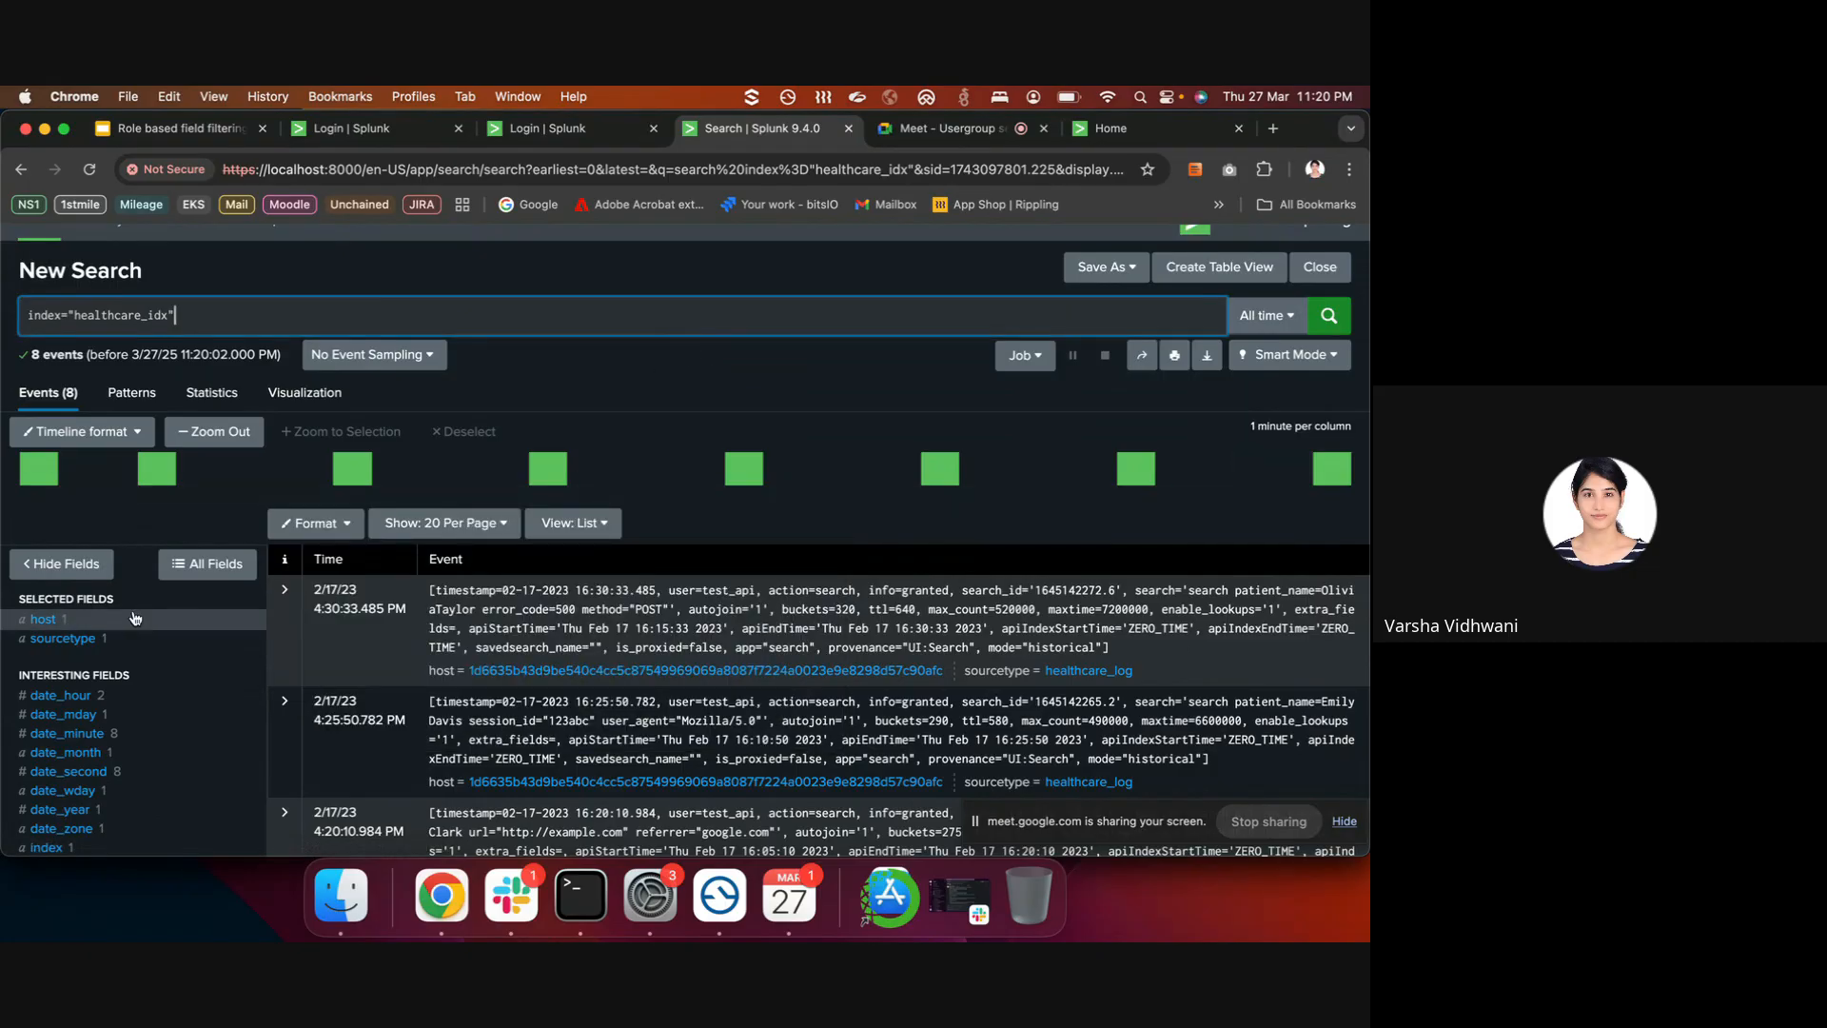
# - Highlight the still-readable patient_name value in the first event
pyautogui.scroll(-6, 135, 651)
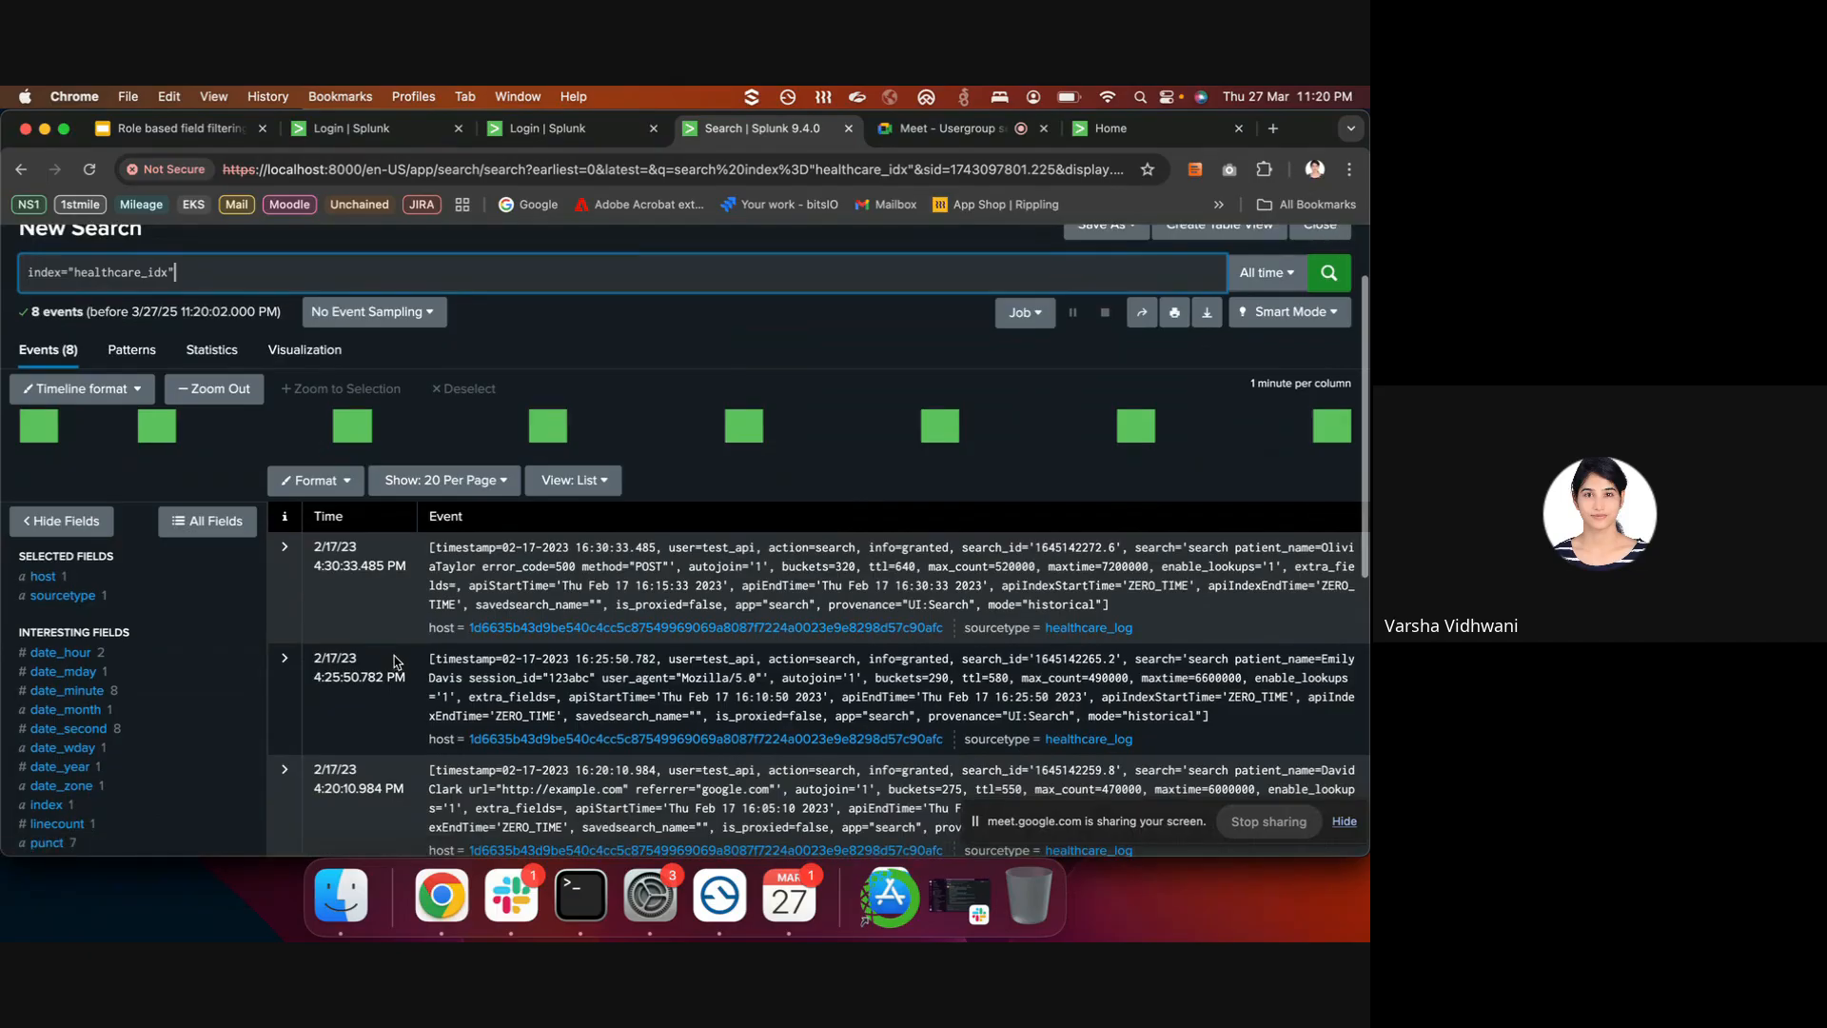
pyautogui.scroll(4, 871, 467)
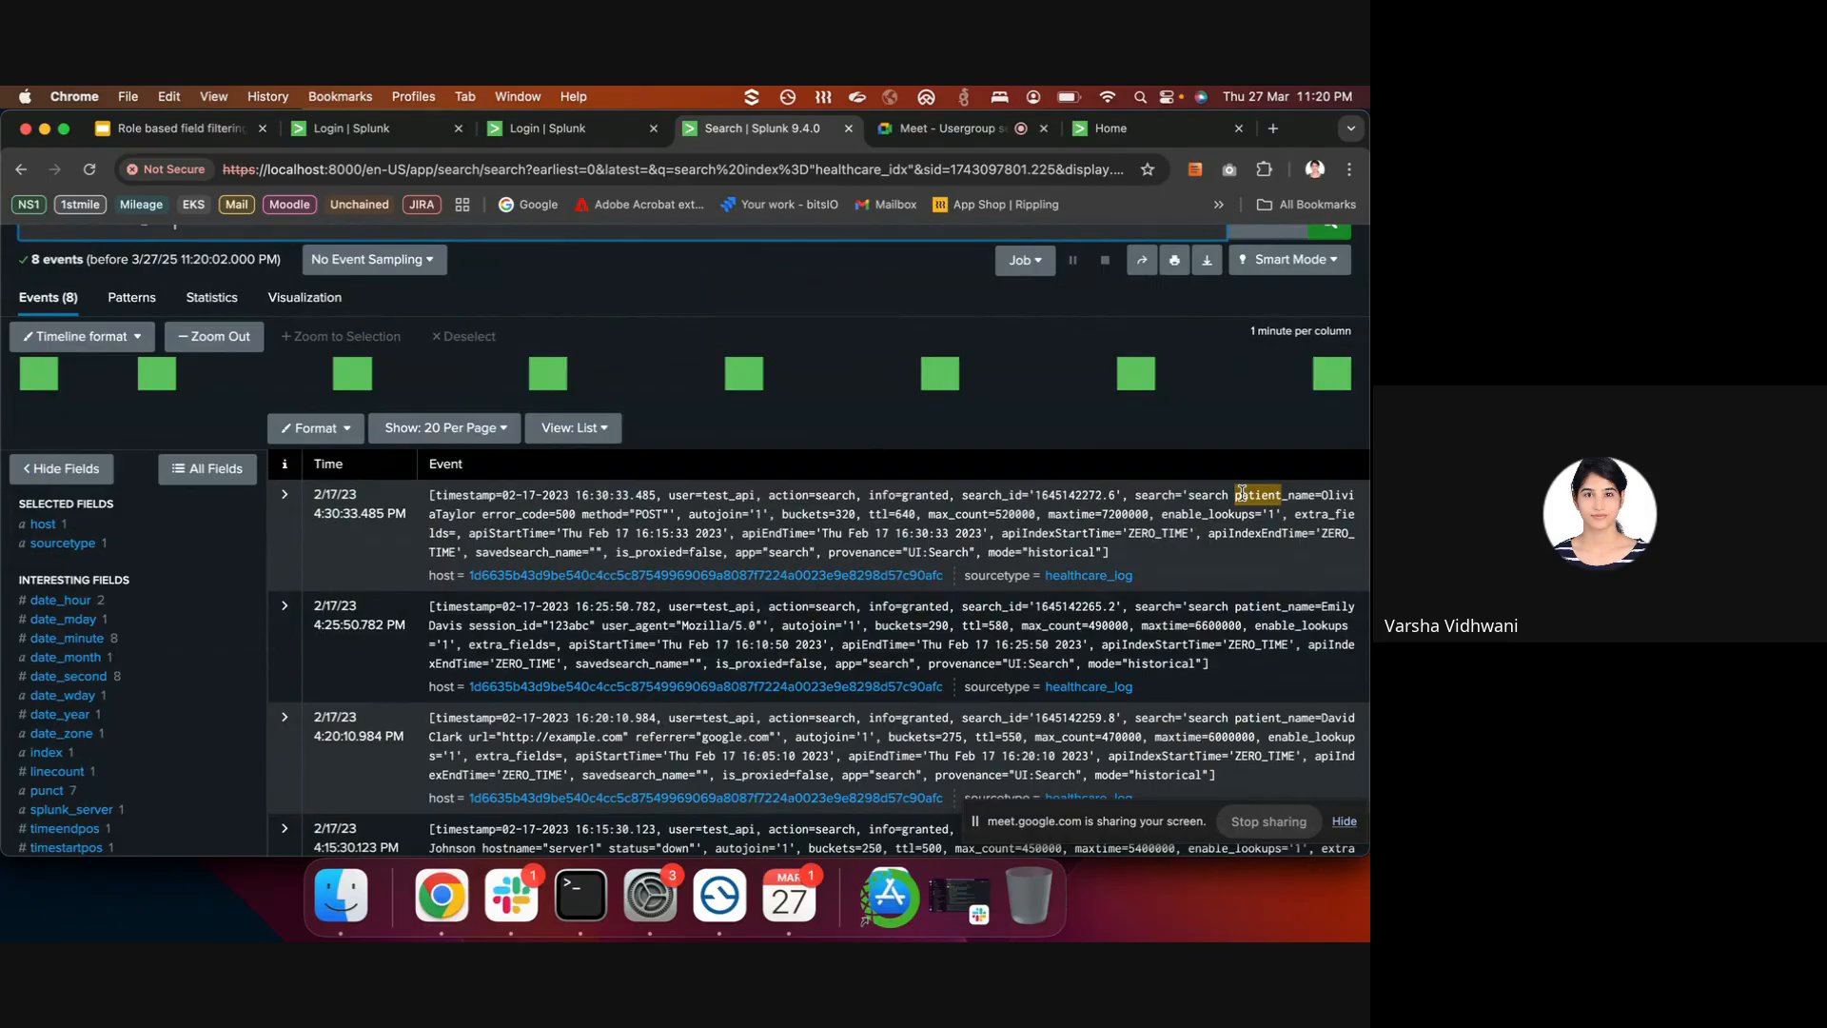
pyautogui.moveTo(1233, 496); pyautogui.dragTo(575, 536)
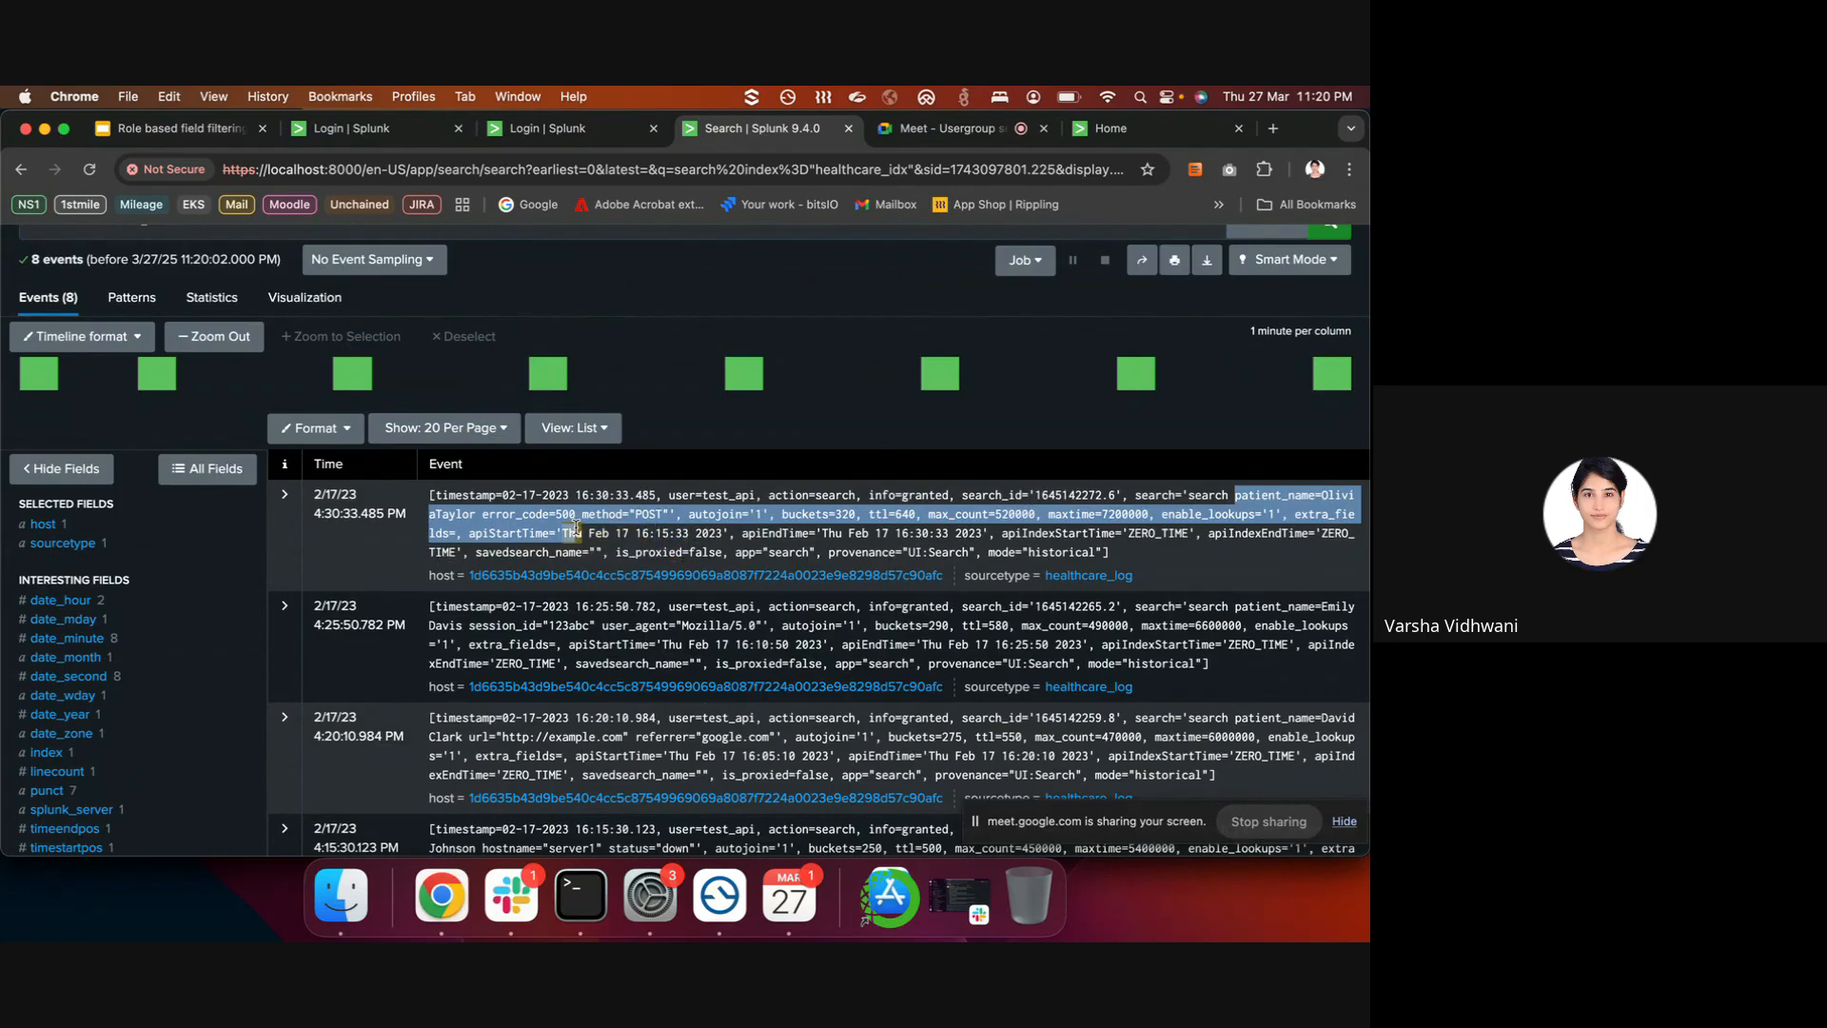
pyautogui.scroll(3, 647, 533)
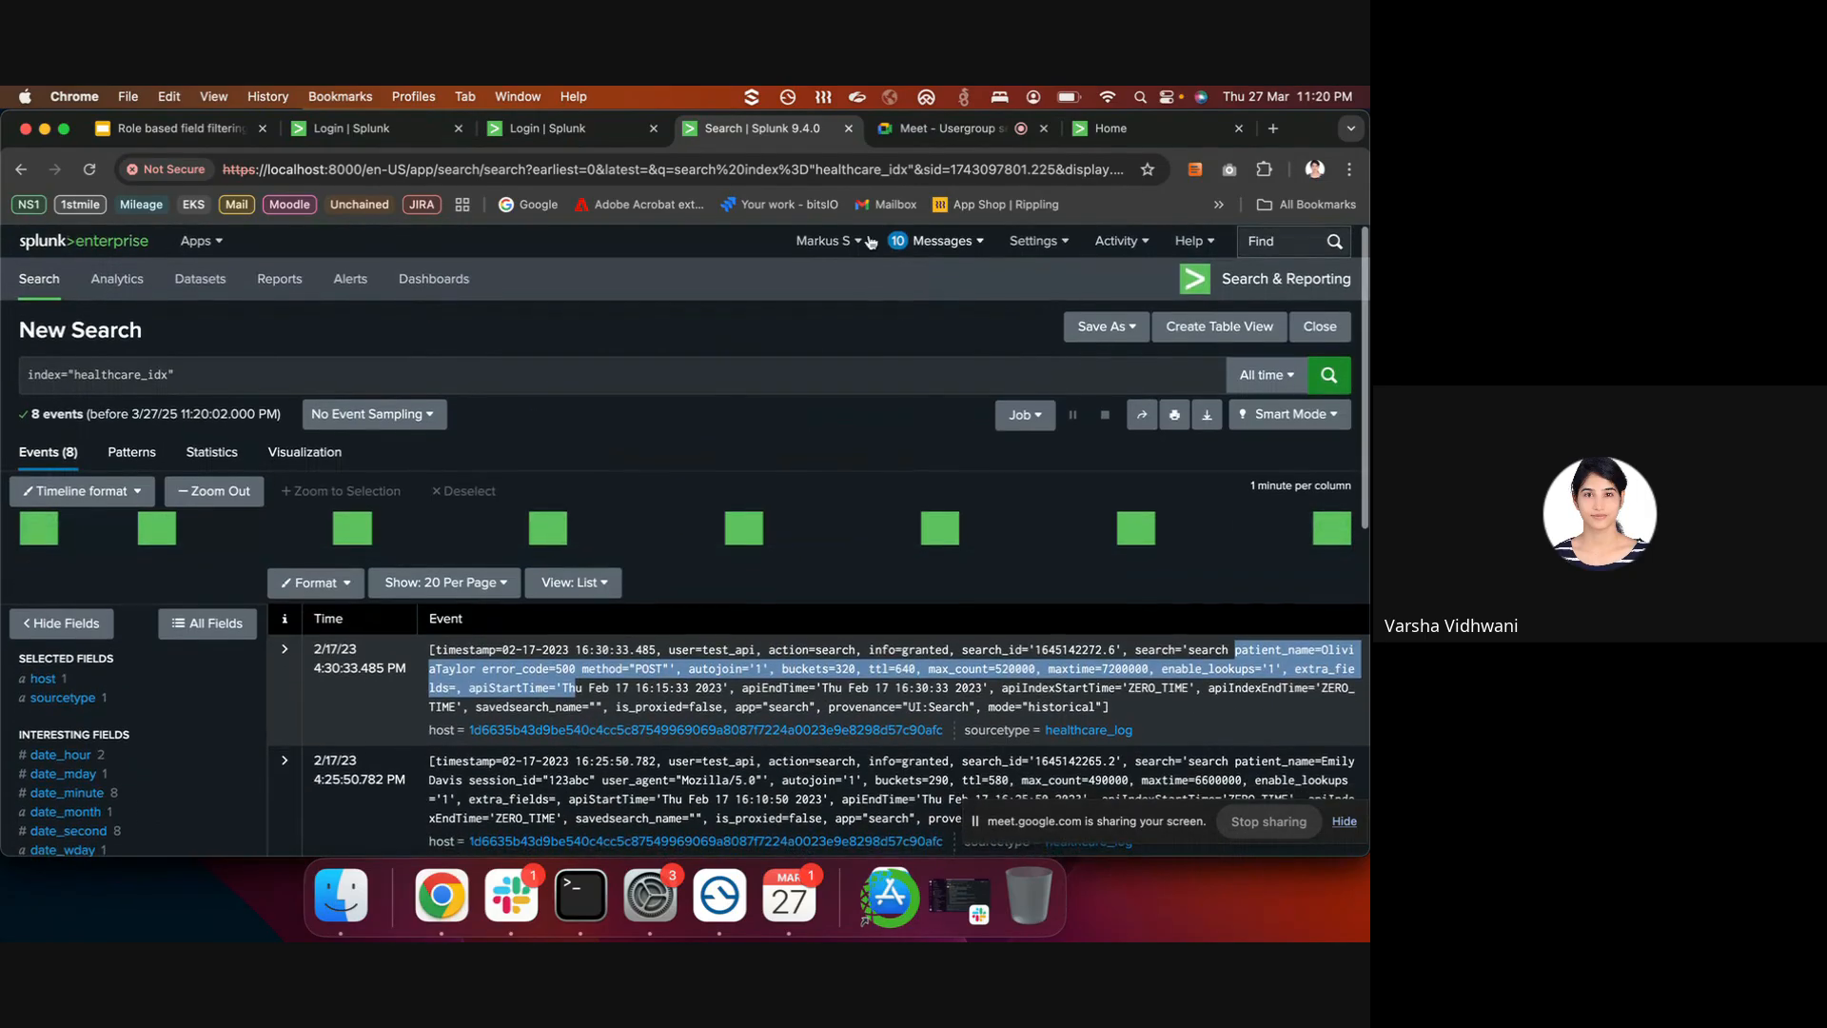
pyautogui.click(1292, 647)
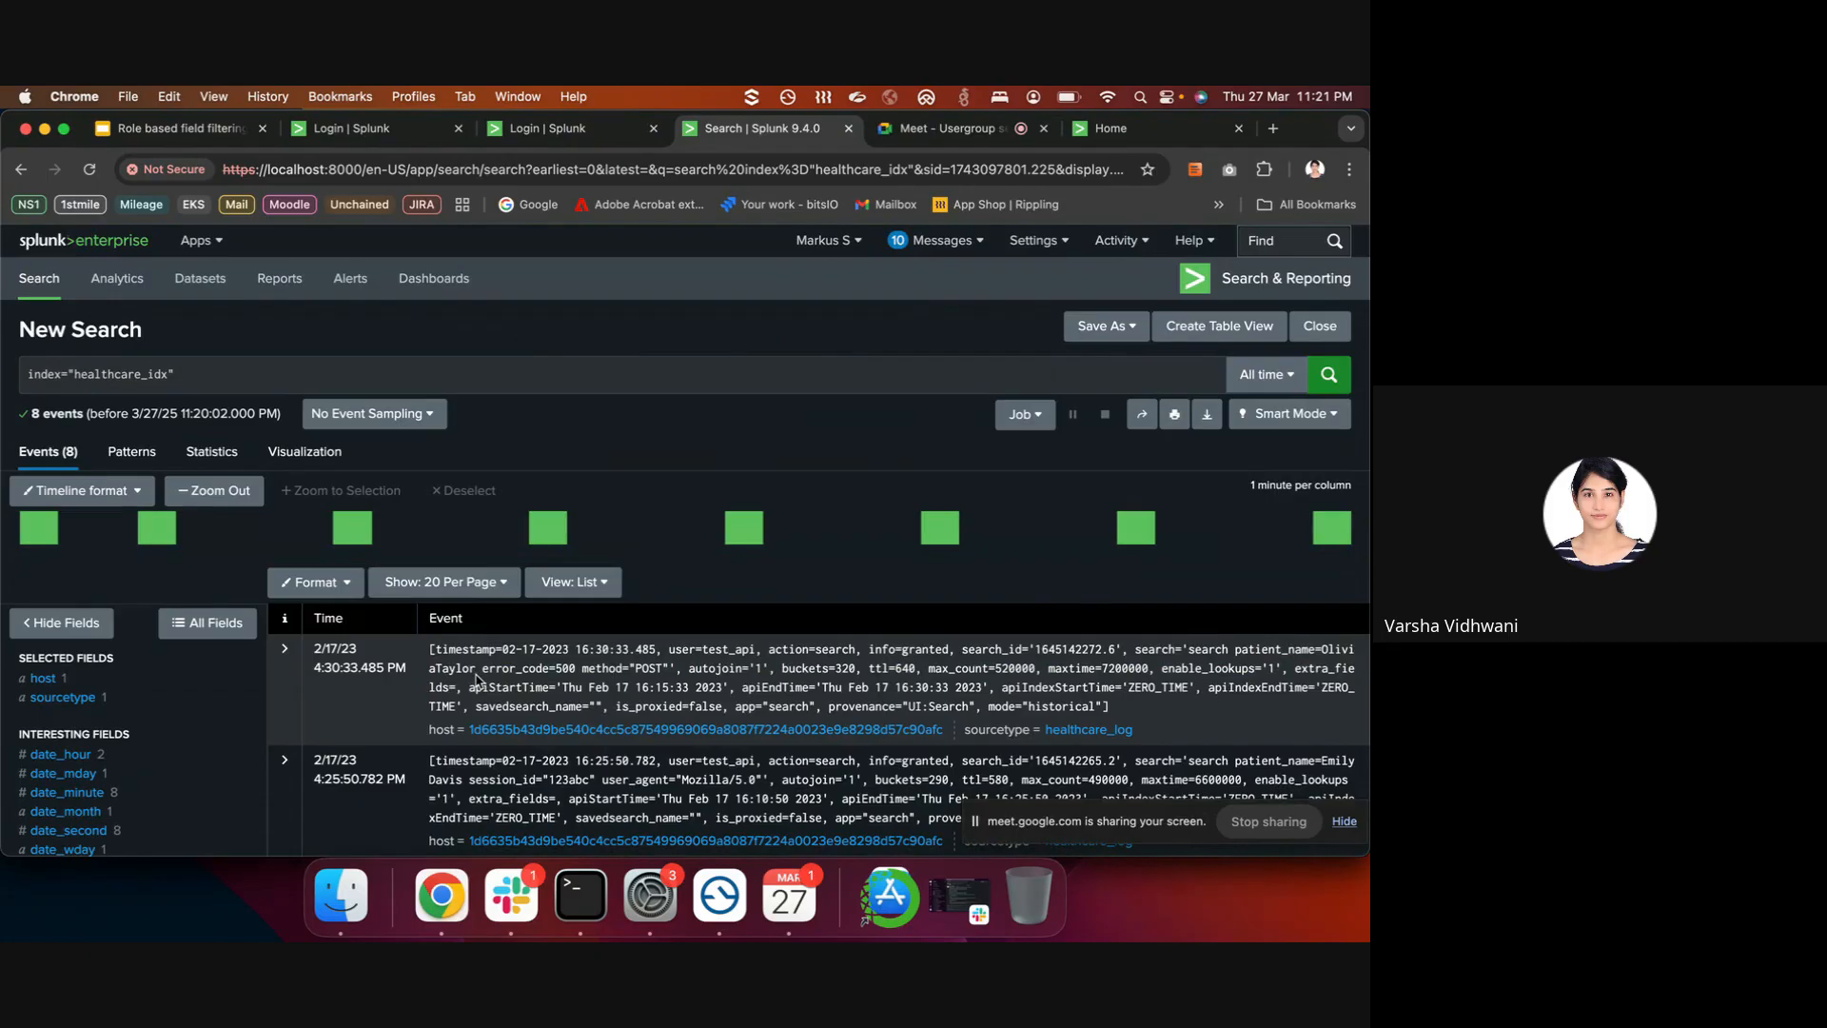
# - Log the staff_role user out of Splunk
pyautogui.click(314, 373)
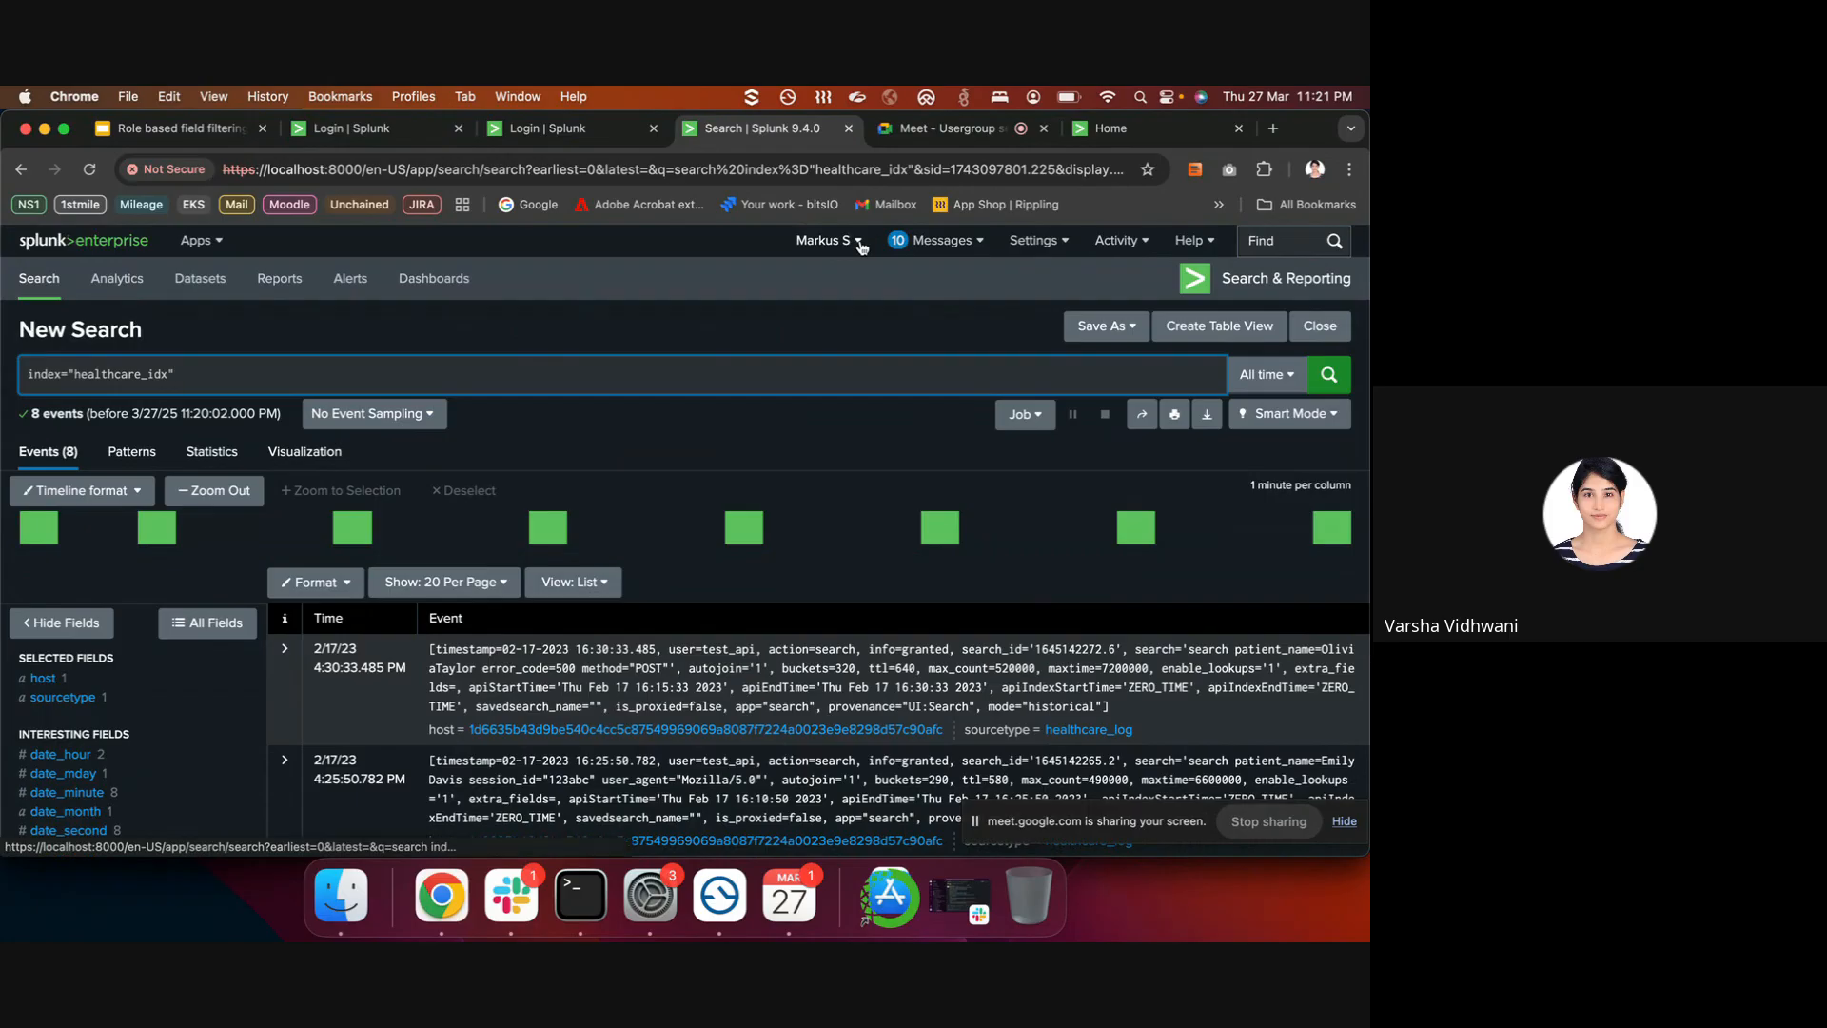
pyautogui.click(777, 342)
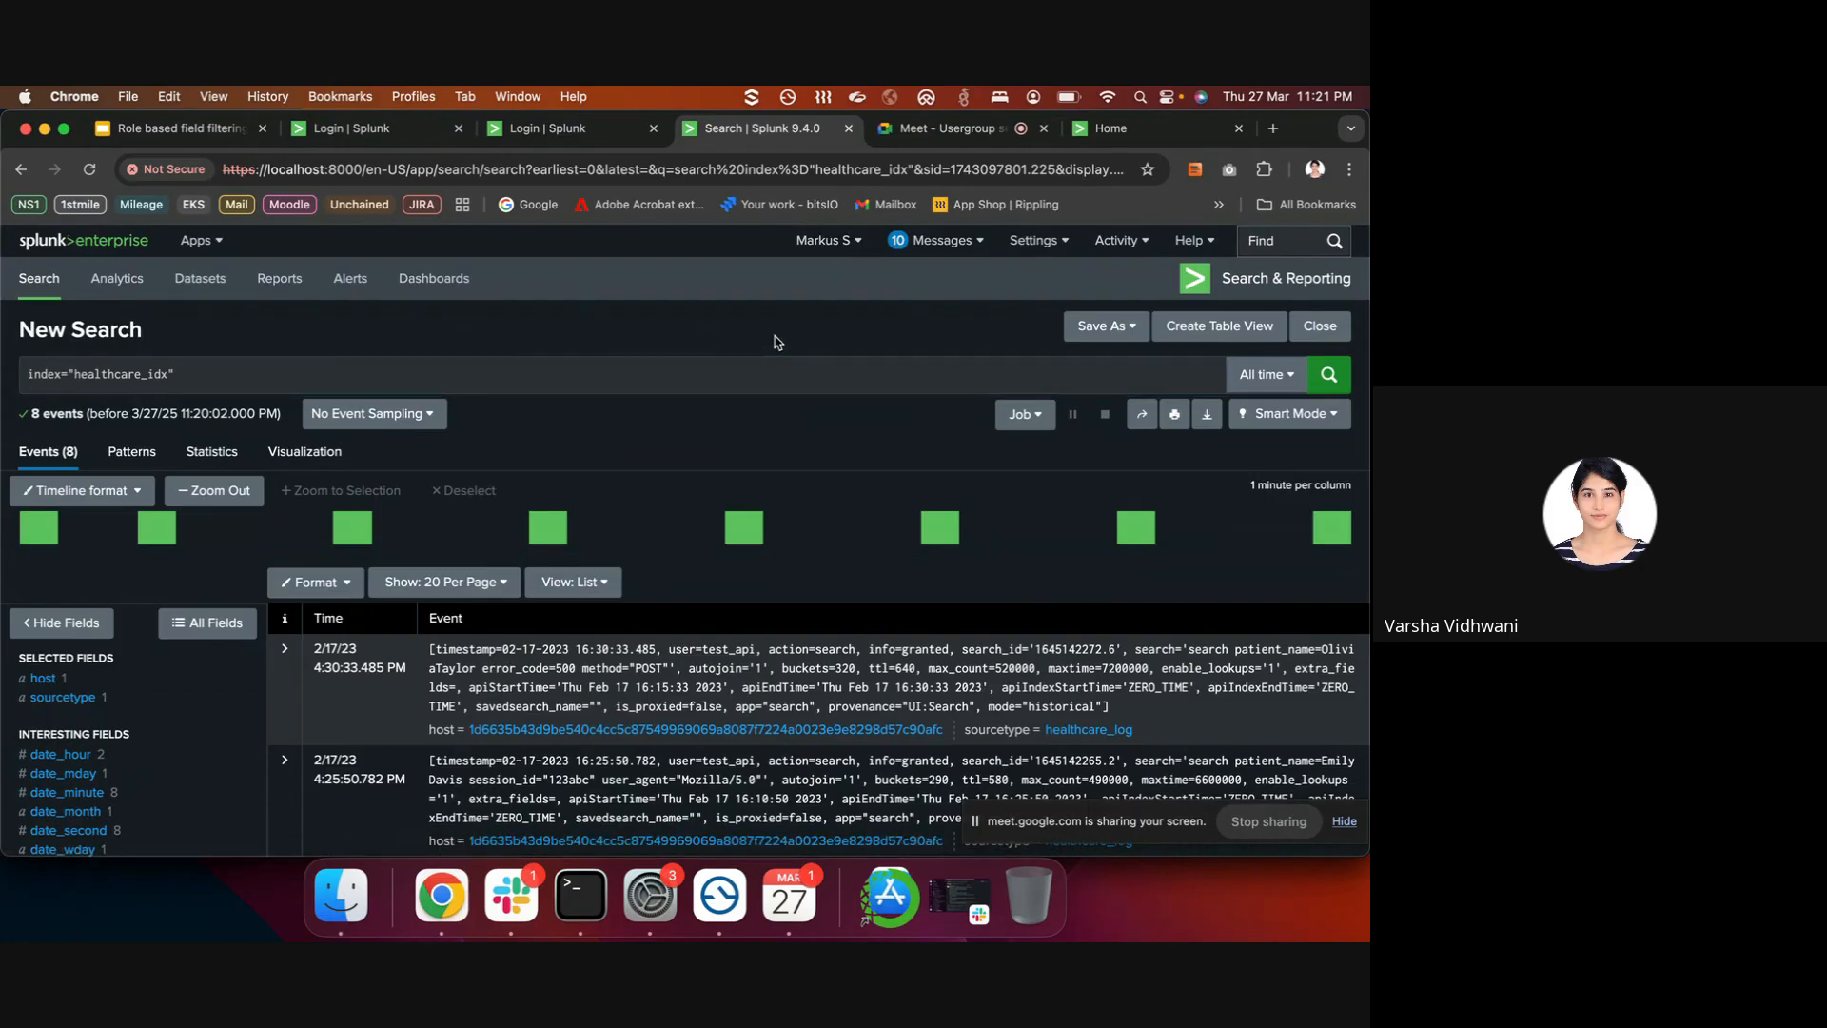
pyautogui.scroll(-2, 852, 533)
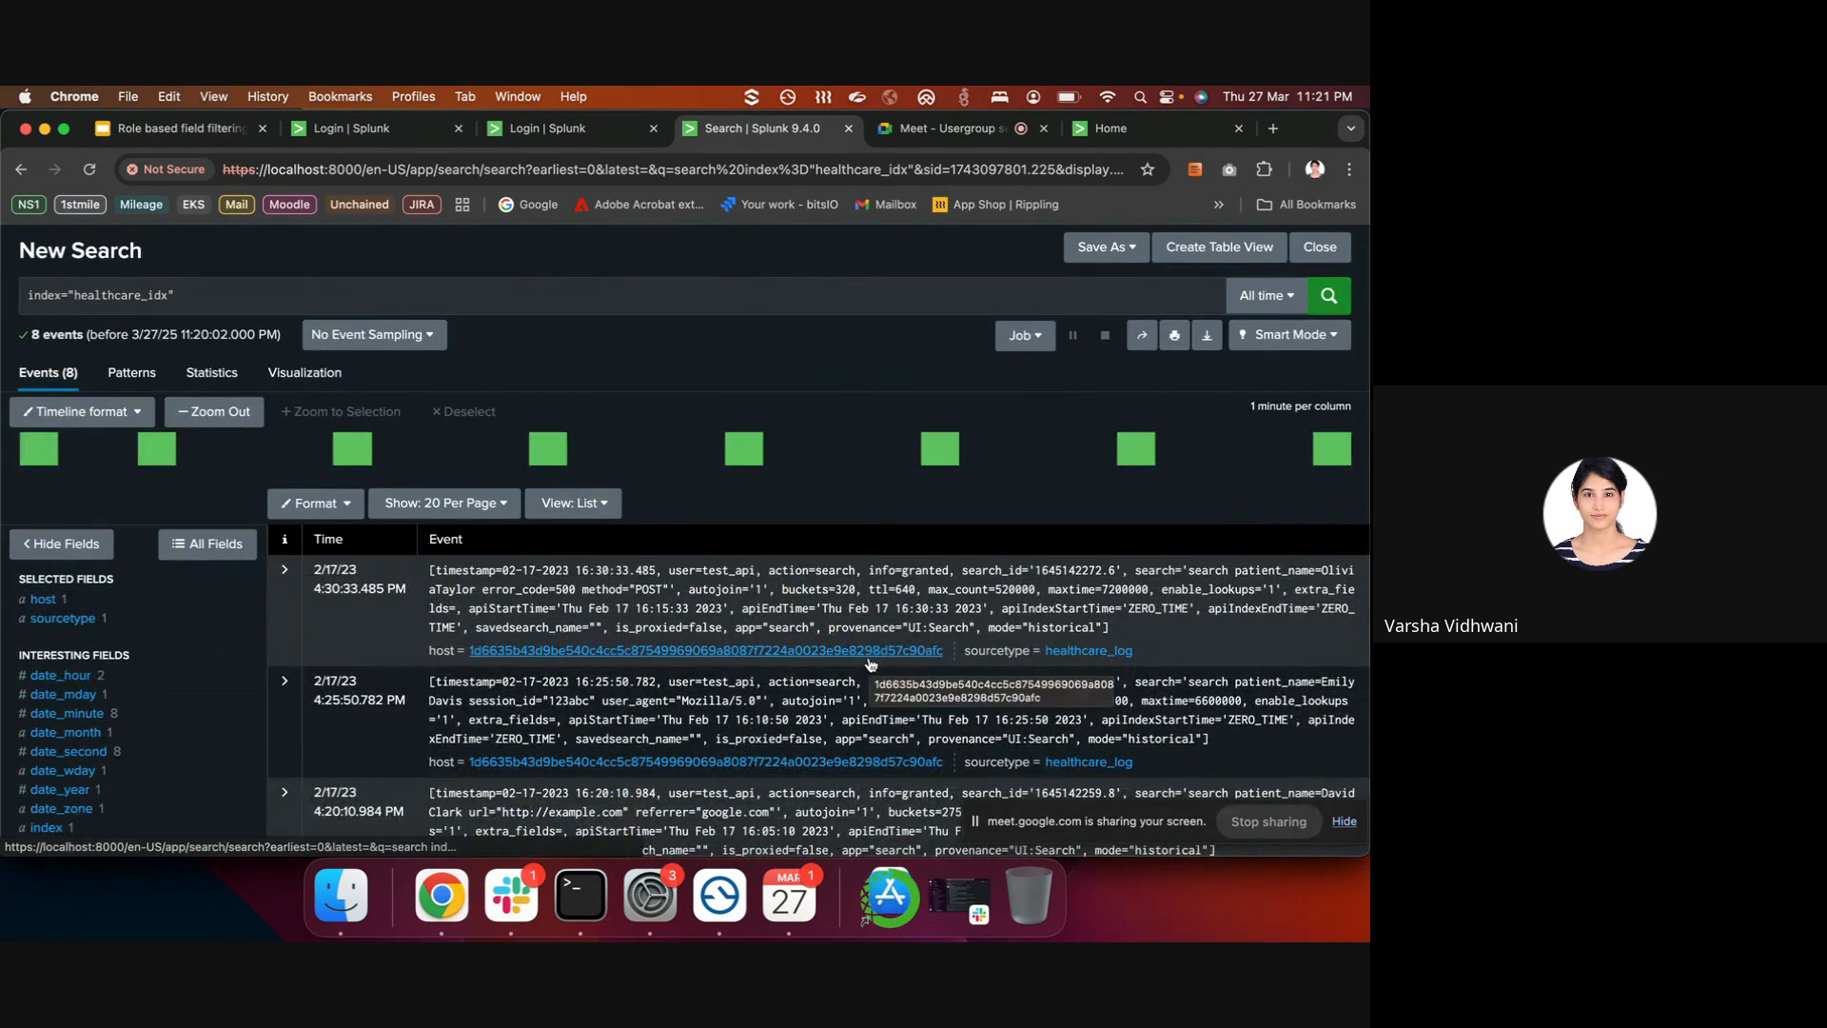
pyautogui.scroll(2, 866, 609)
pyautogui.click(855, 242)
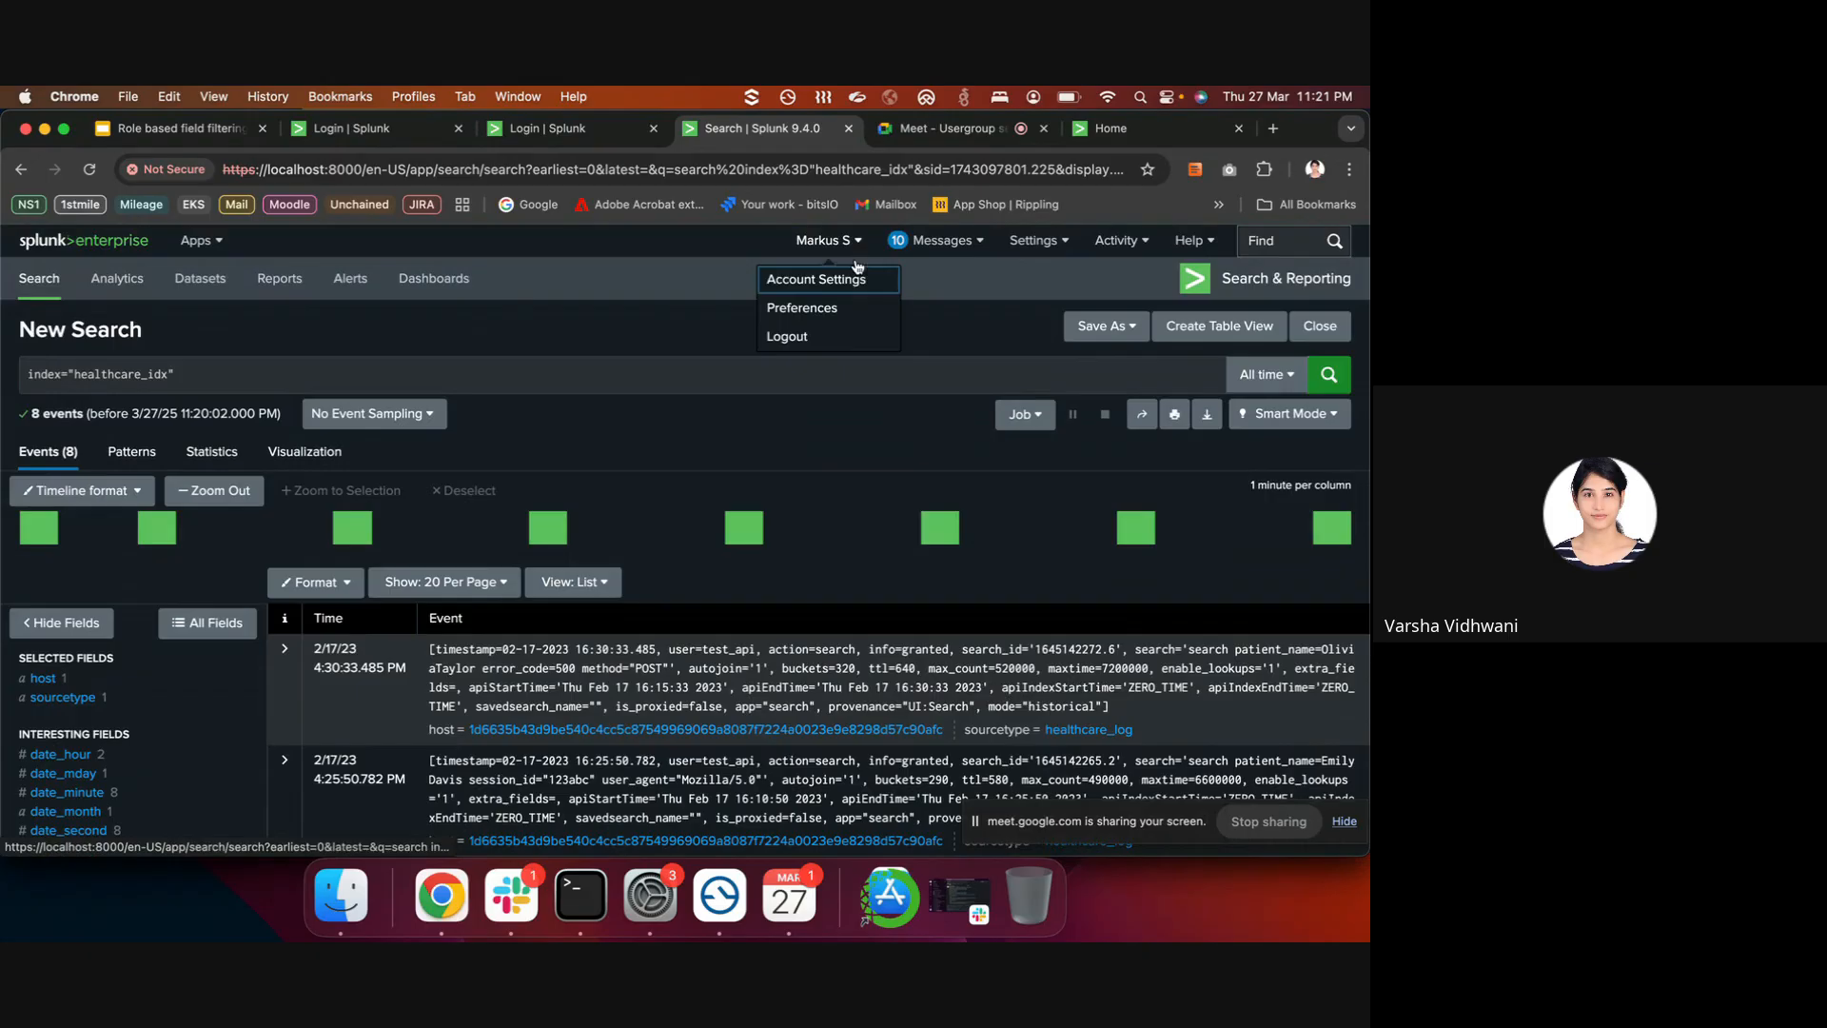
pyautogui.click(845, 337)
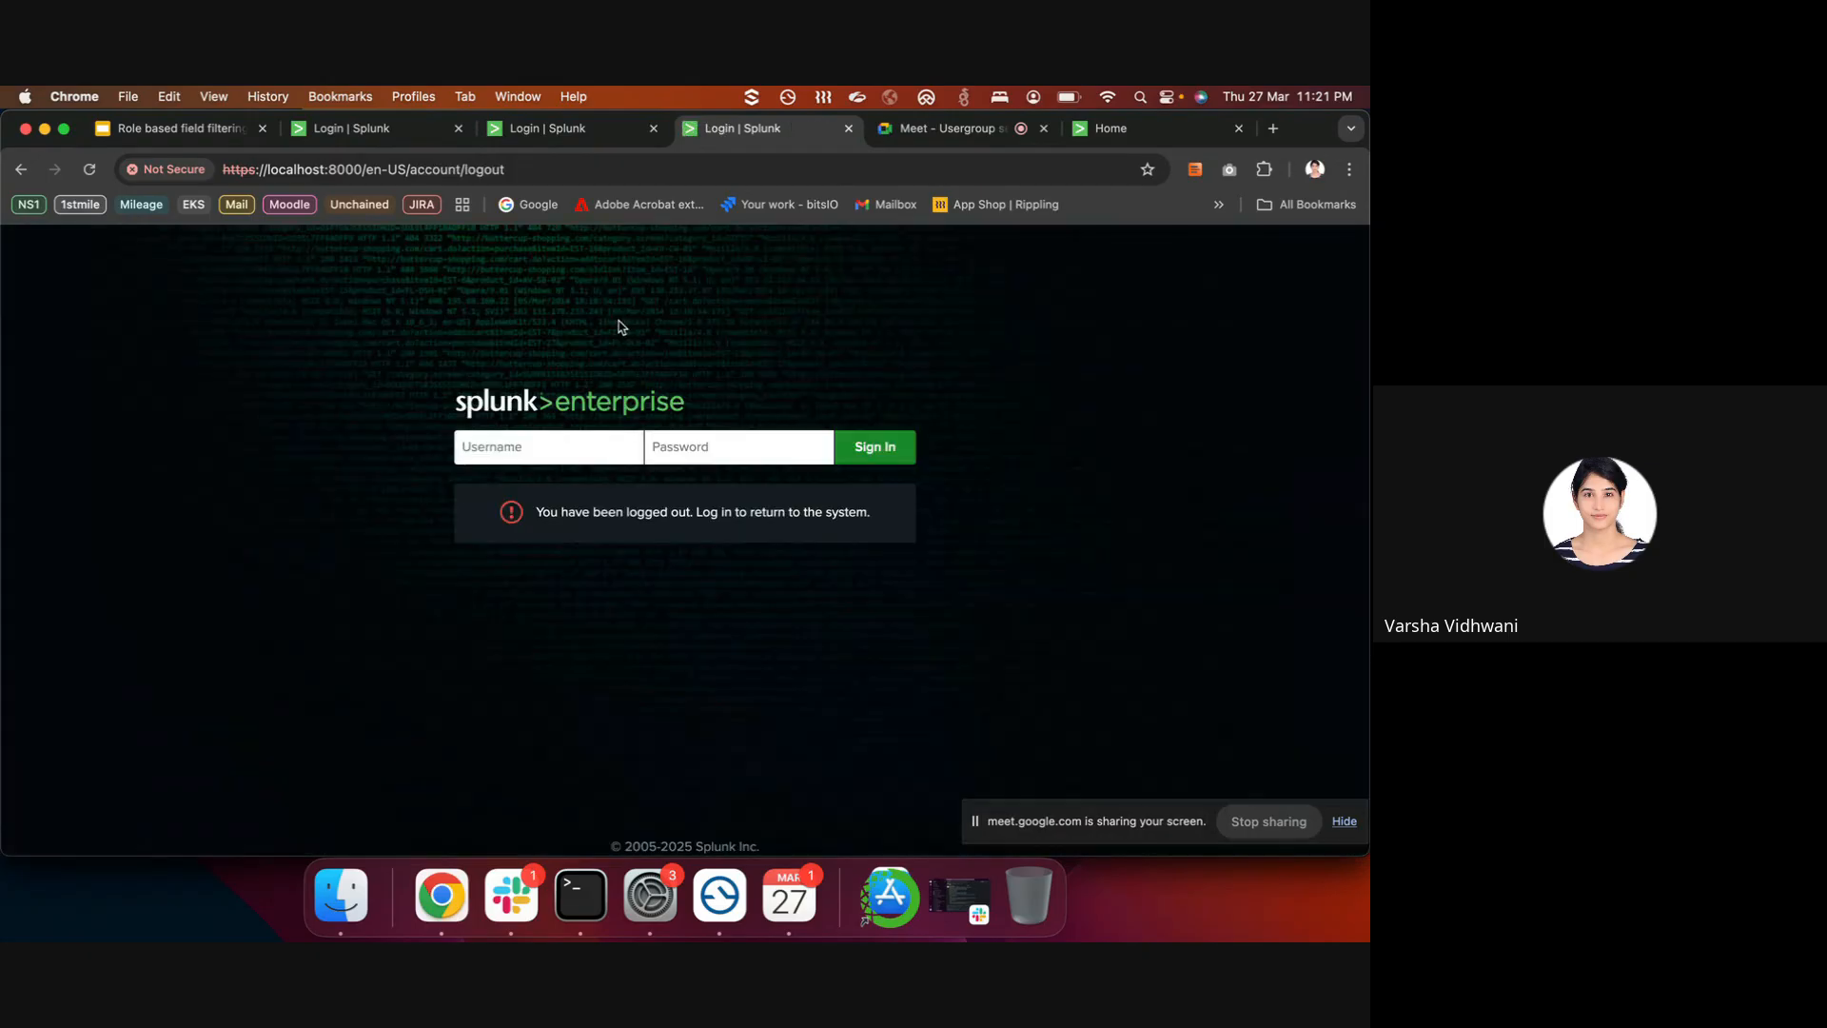
# - Log back in as admin with the account password
pyautogui.write('admin')
pyautogui.press('Tab')
pyautogui.write('ch')
pyautogui.press('Return')
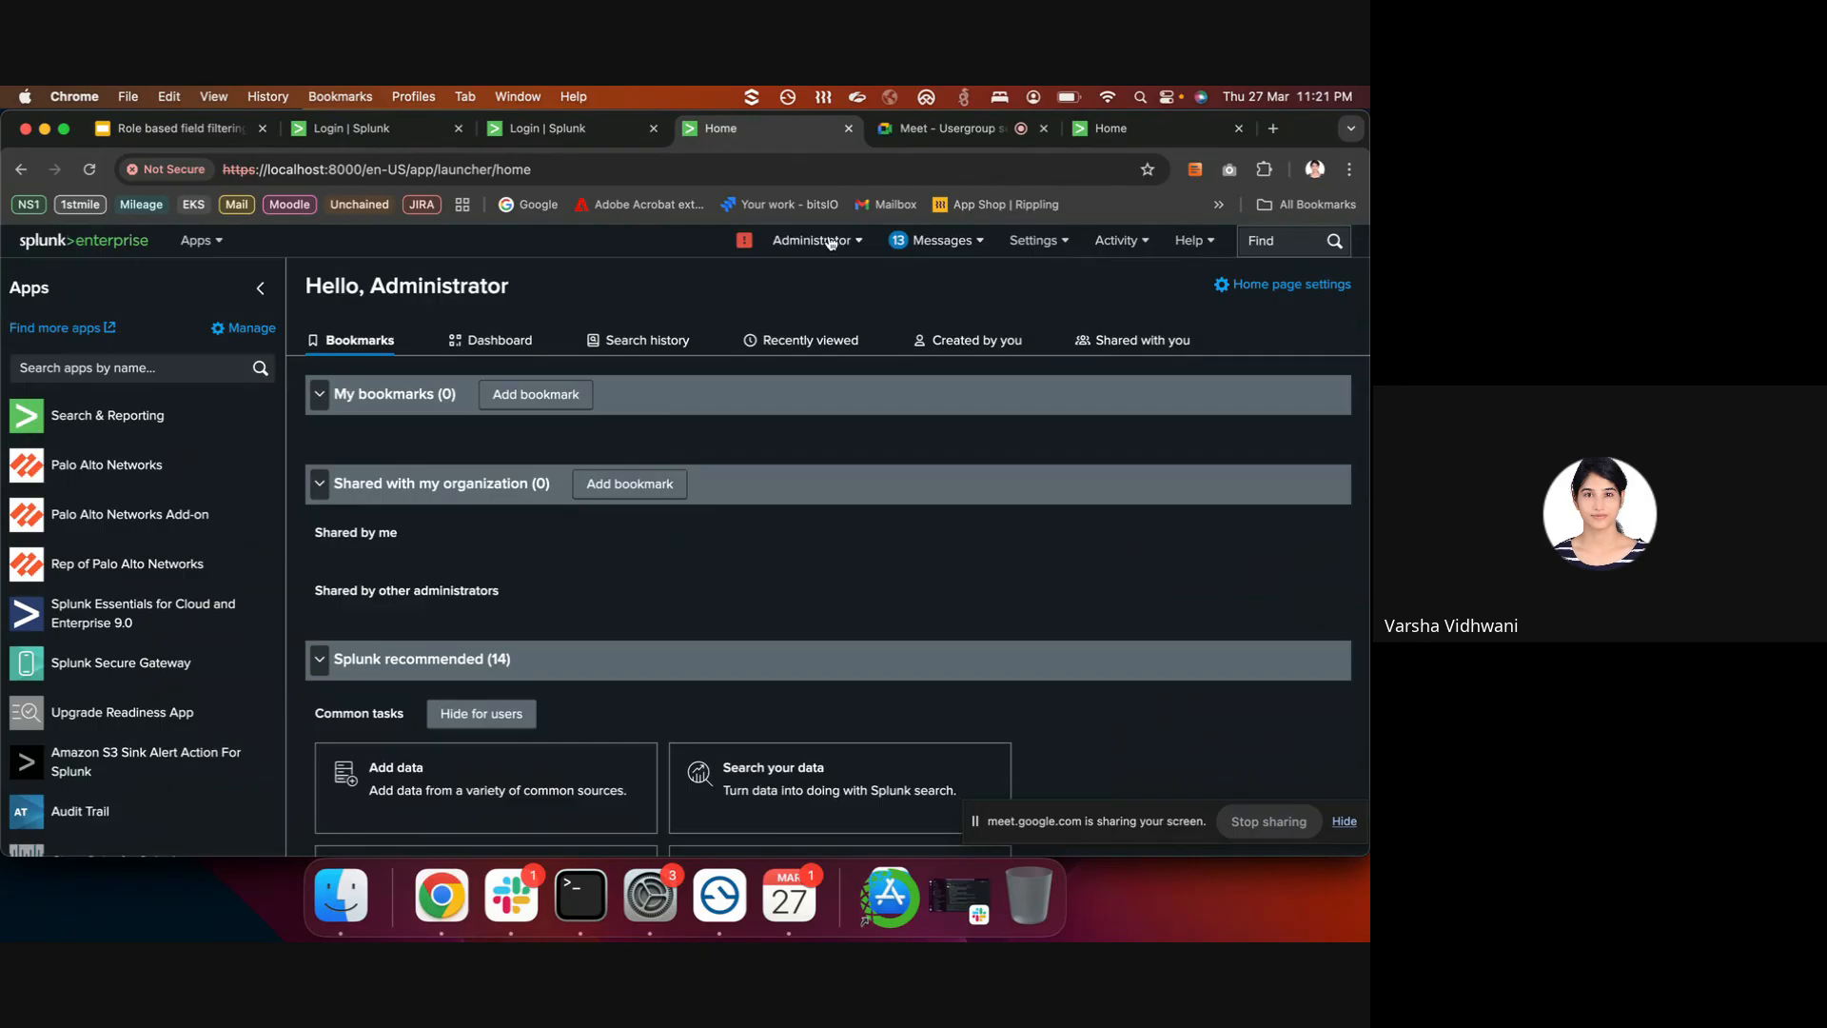
# - Start a new field filter from the Field filters settings page
pyautogui.click(1030, 241)
pyautogui.click(1139, 714)
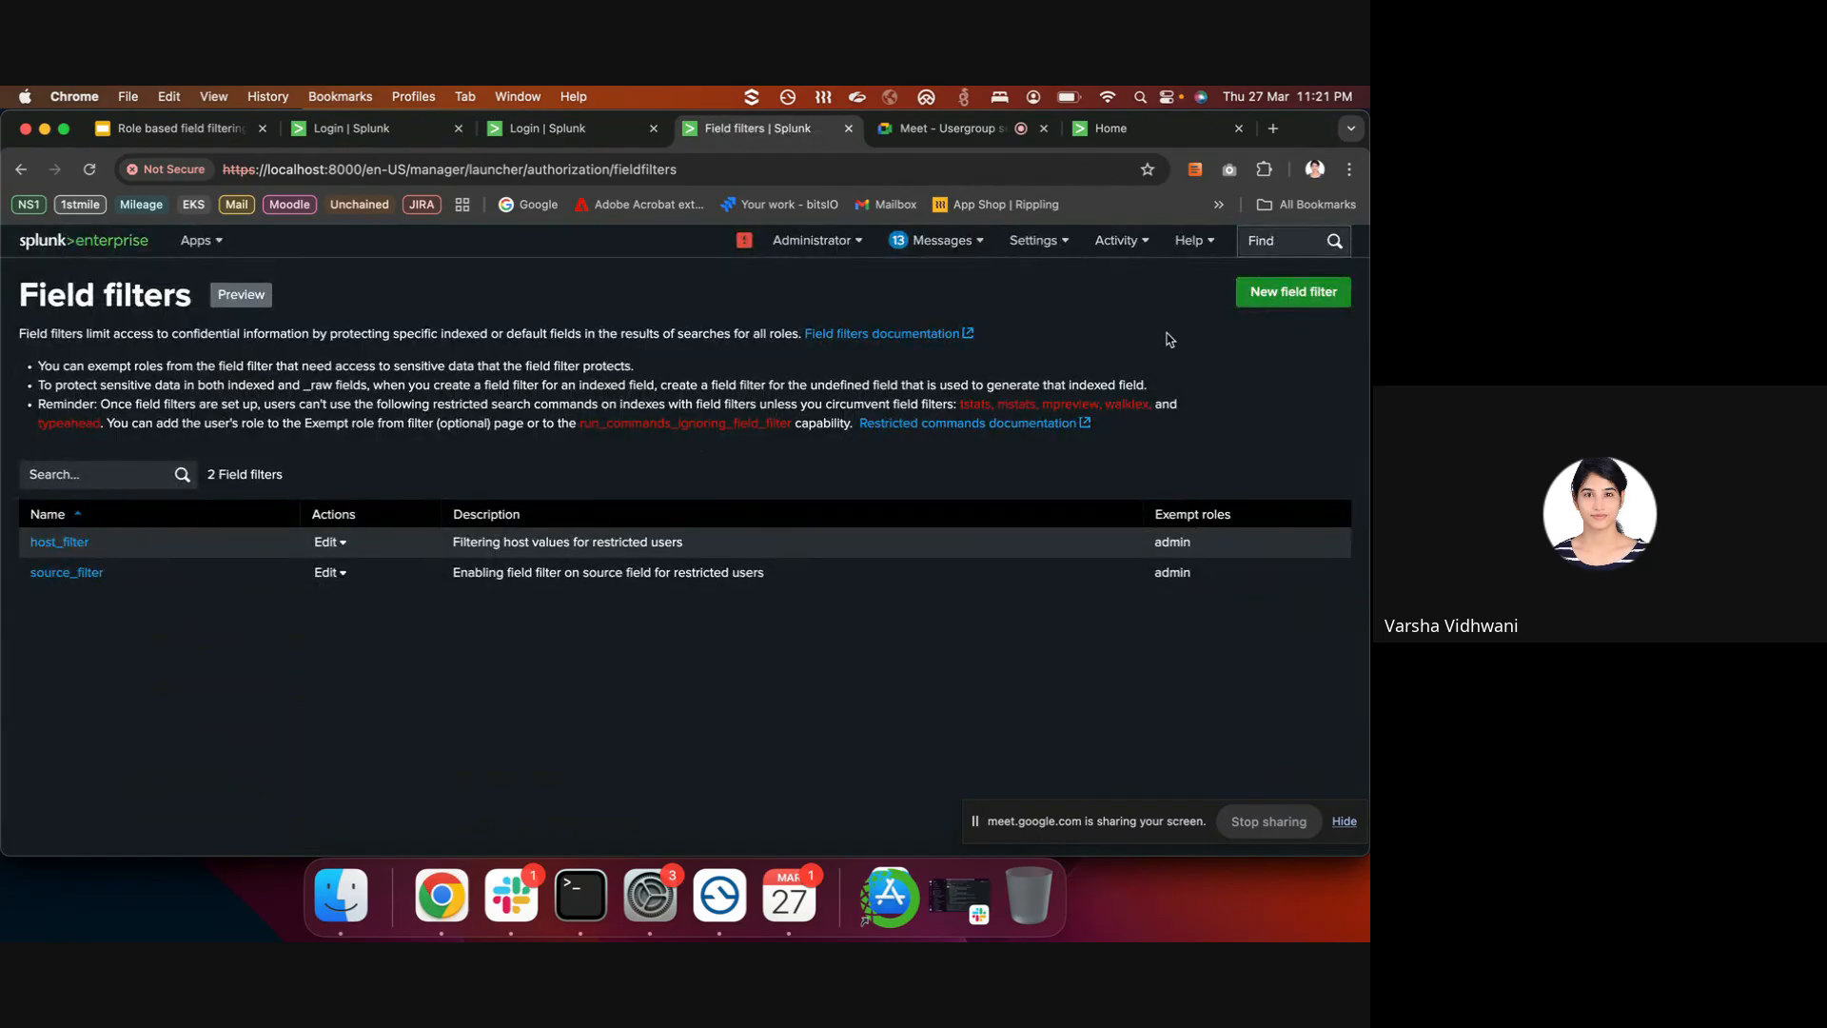
pyautogui.click(1292, 292)
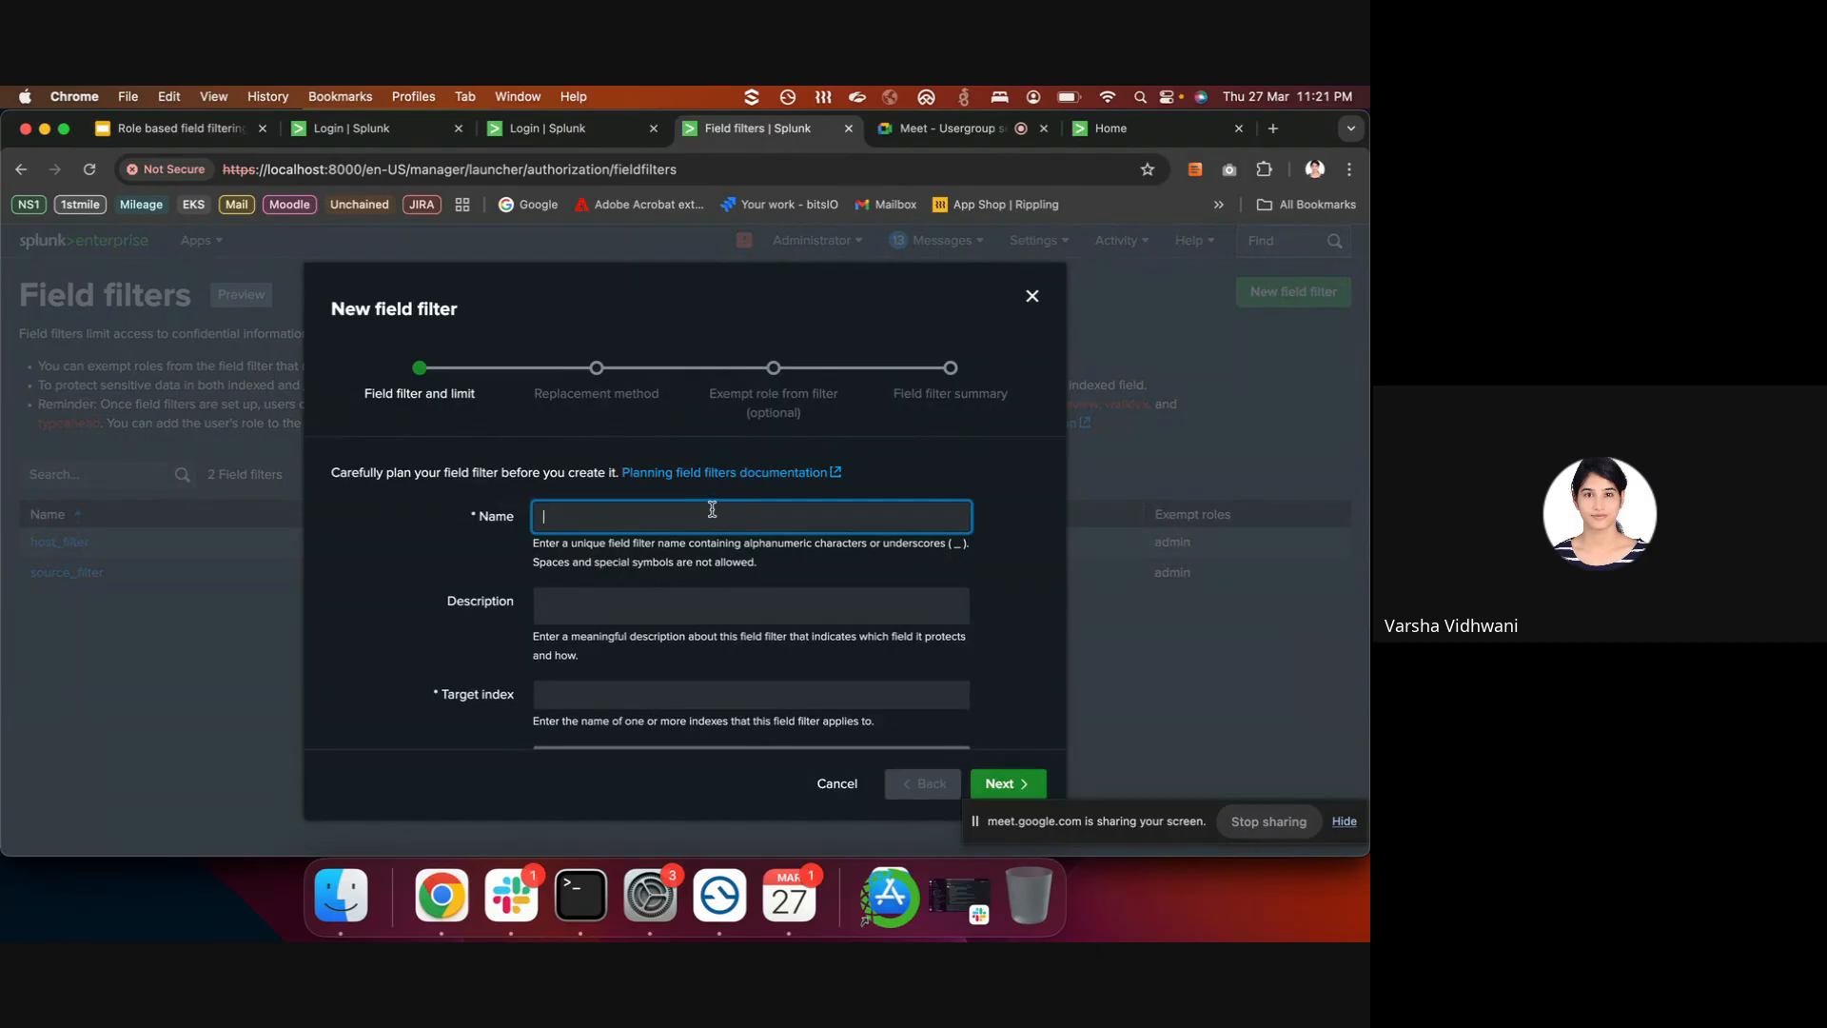
# - Name the filter patient_filter with a description about hiding the patient name
pyautogui.click(694, 521)
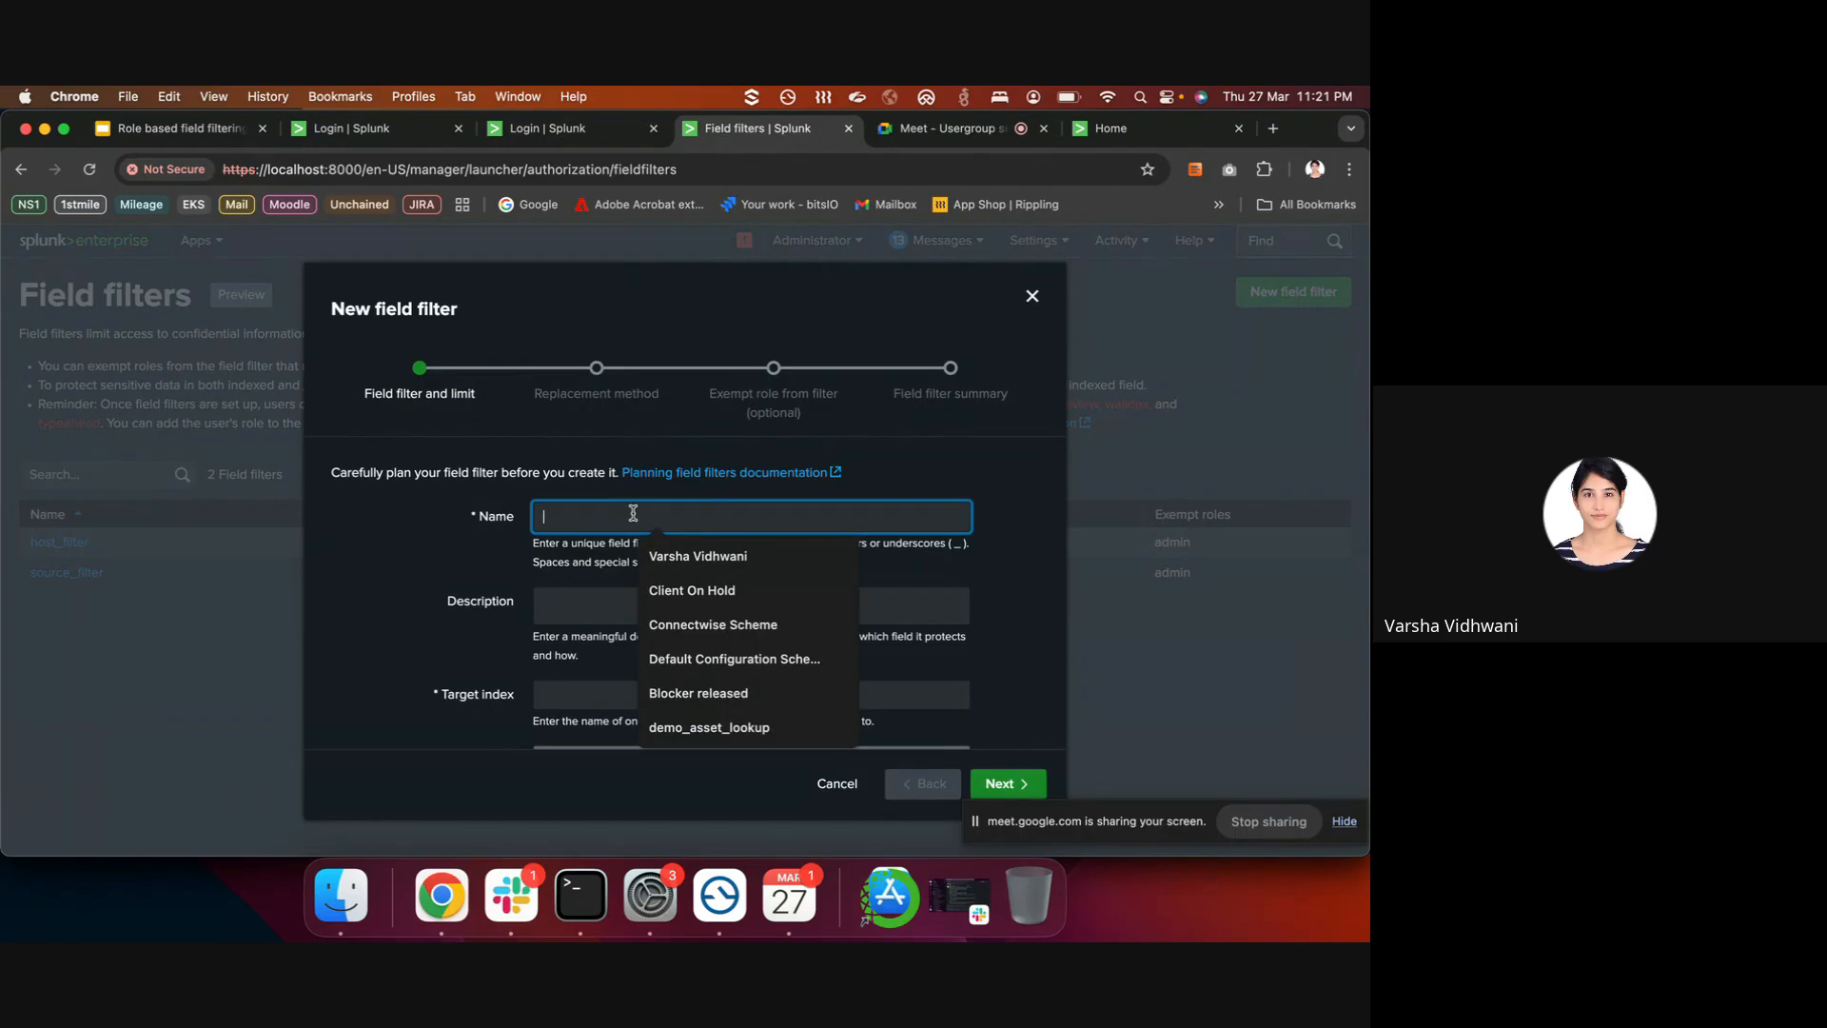
pyautogui.click(606, 472)
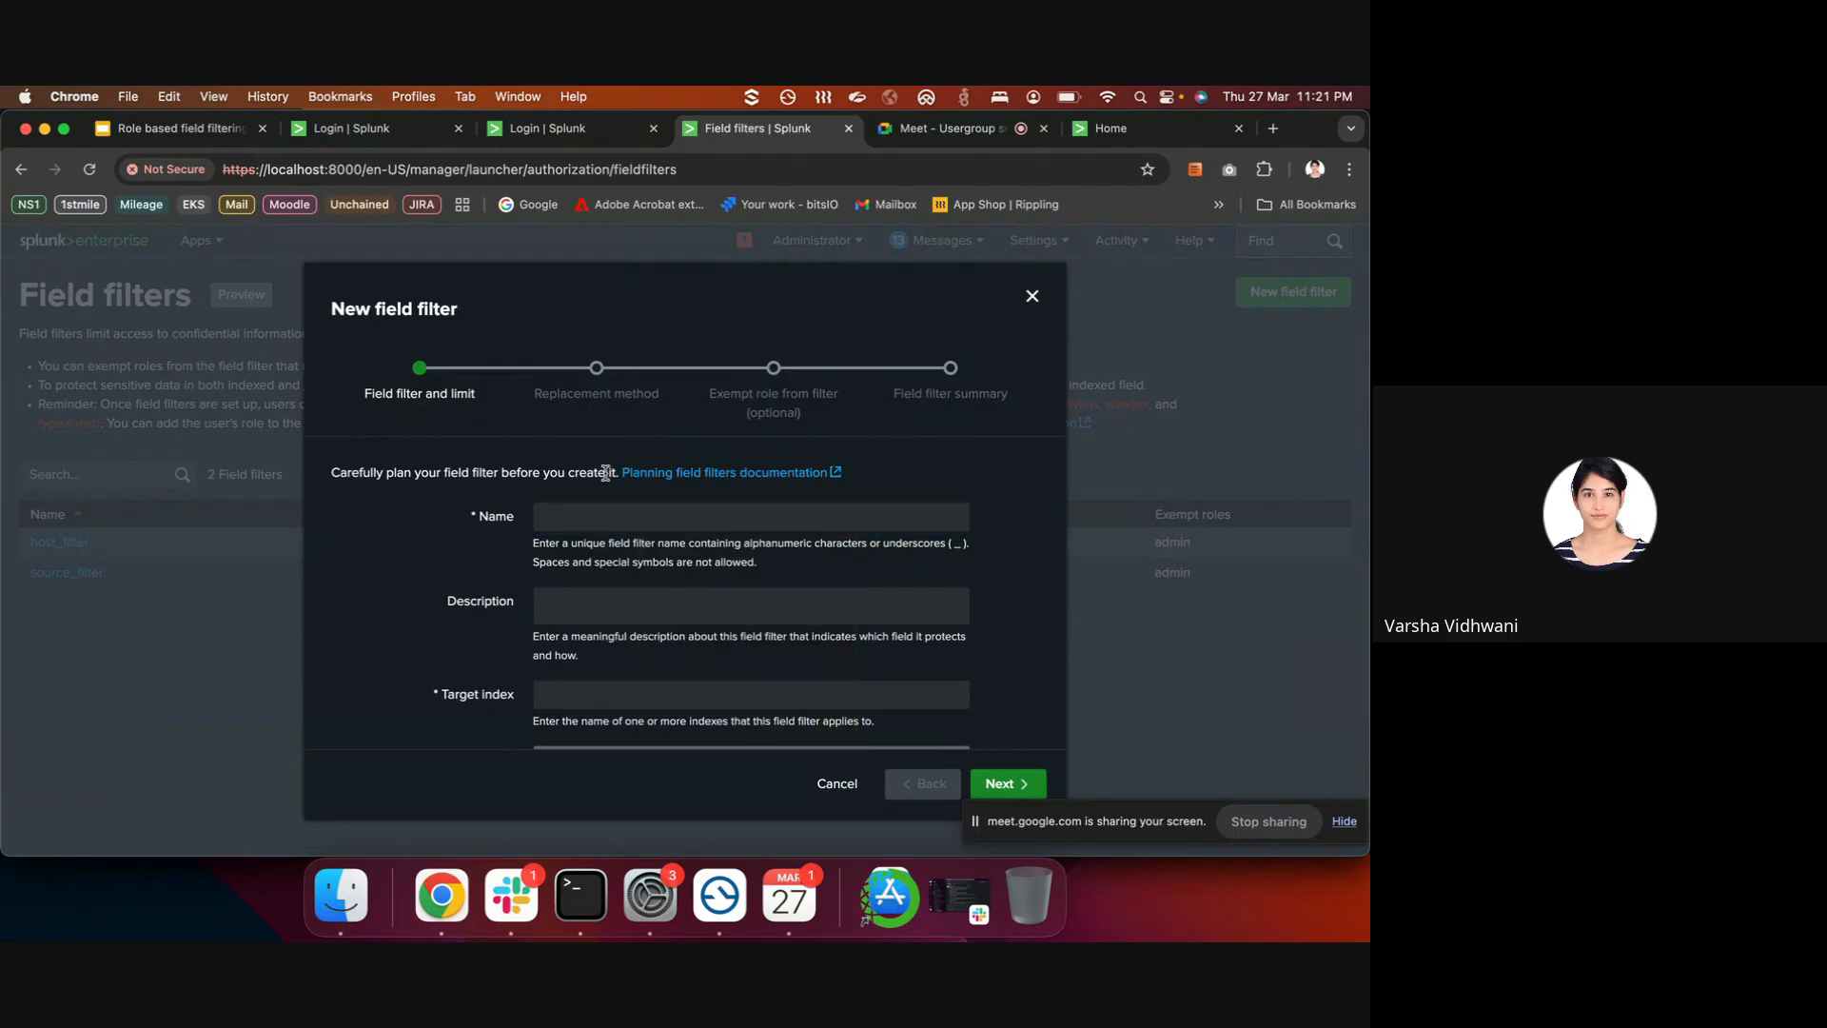
pyautogui.click(571, 514)
pyautogui.write('patient')
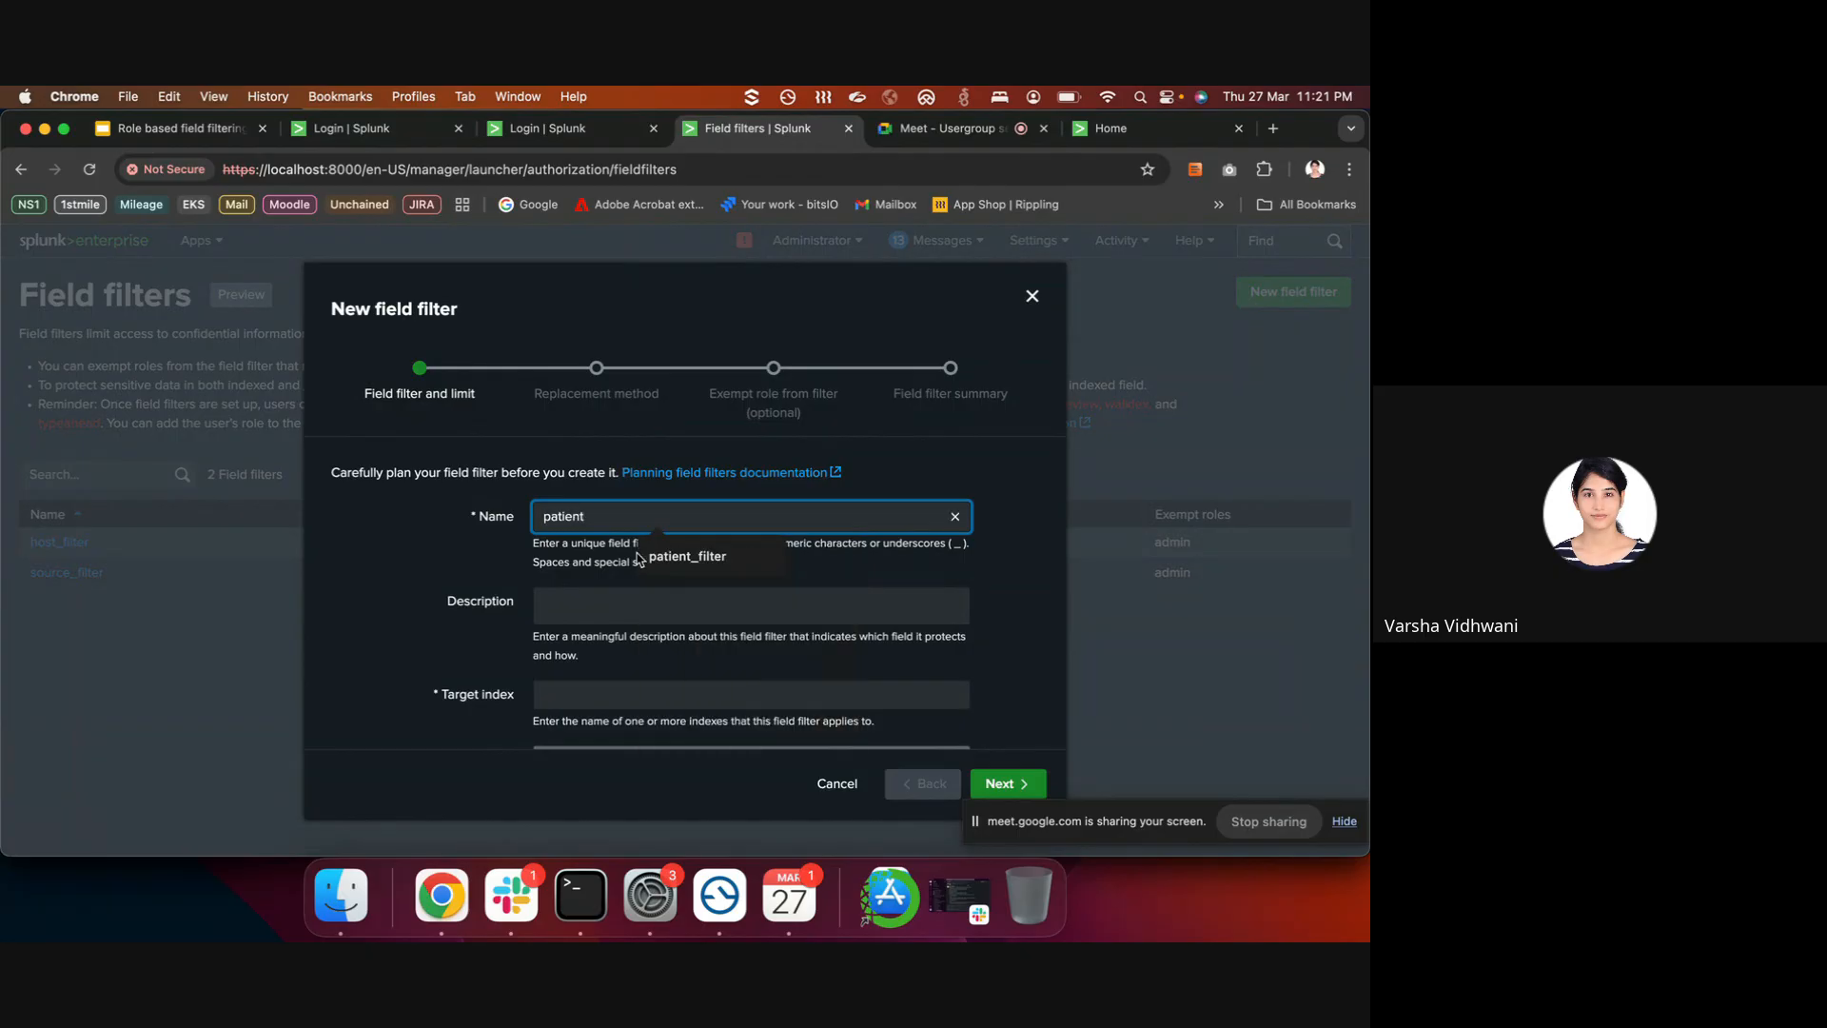
pyautogui.click(639, 559)
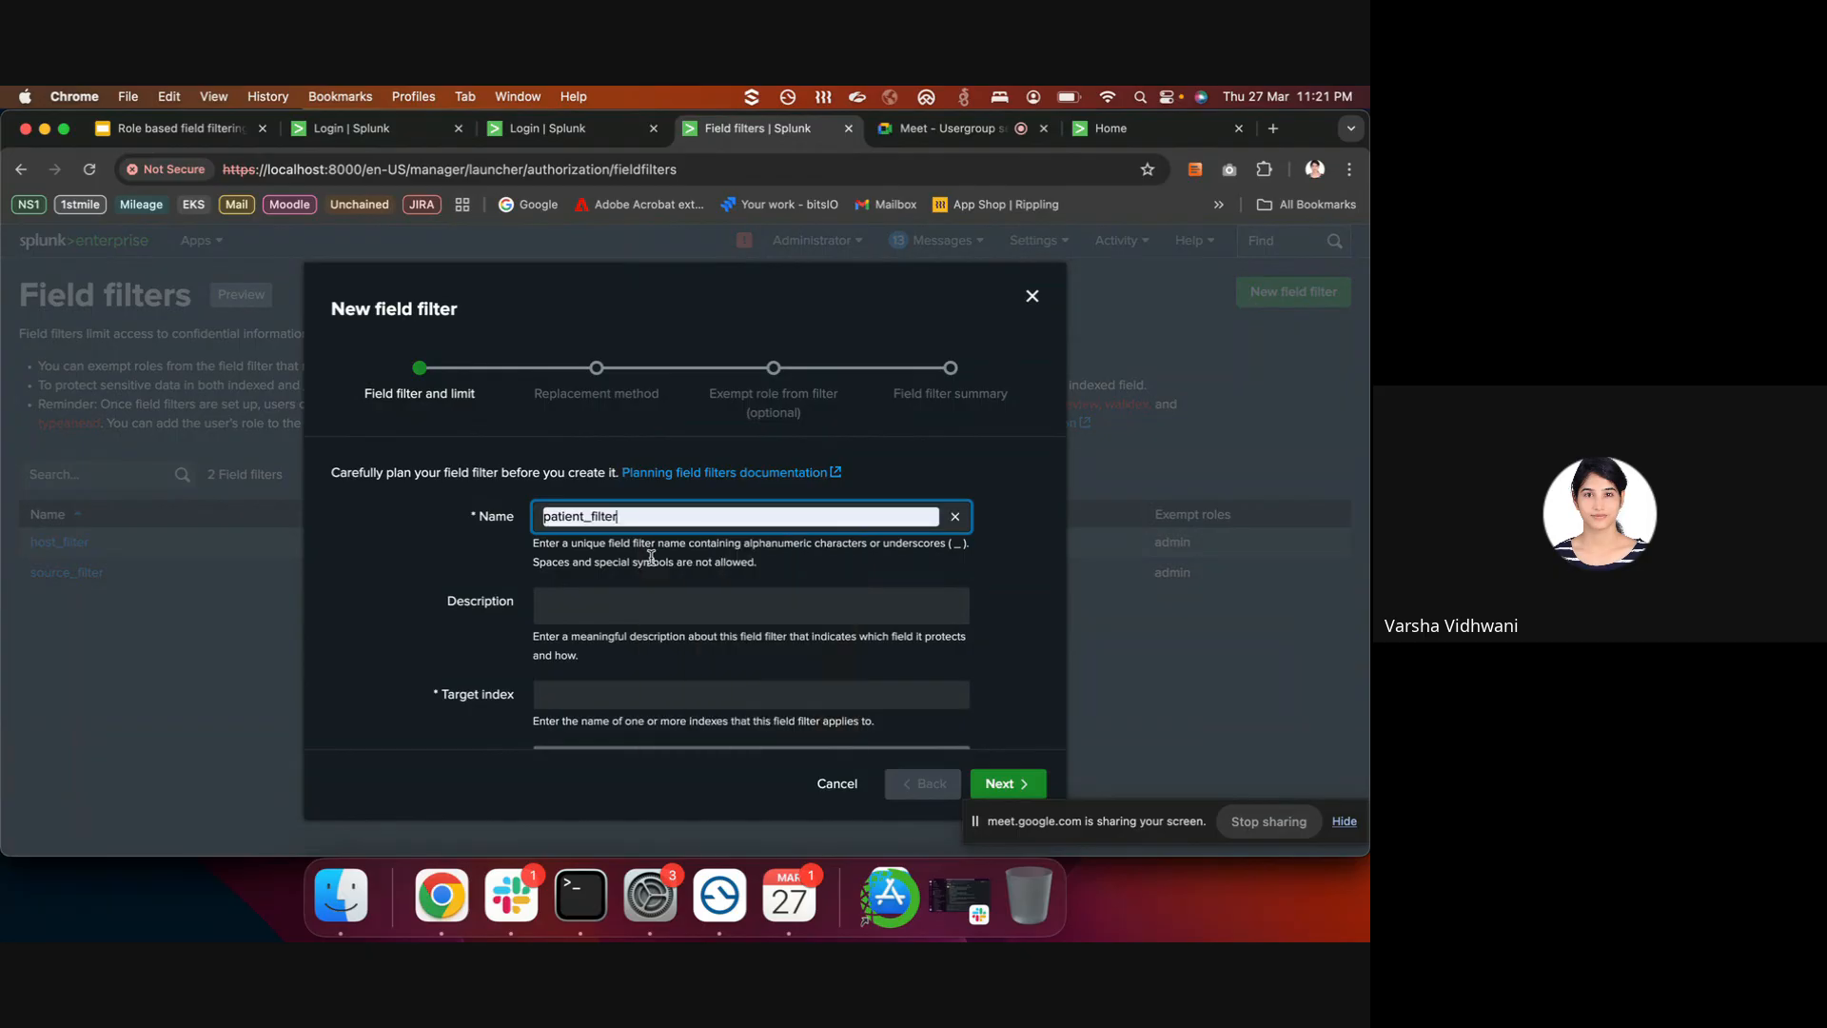
pyautogui.click(594, 606)
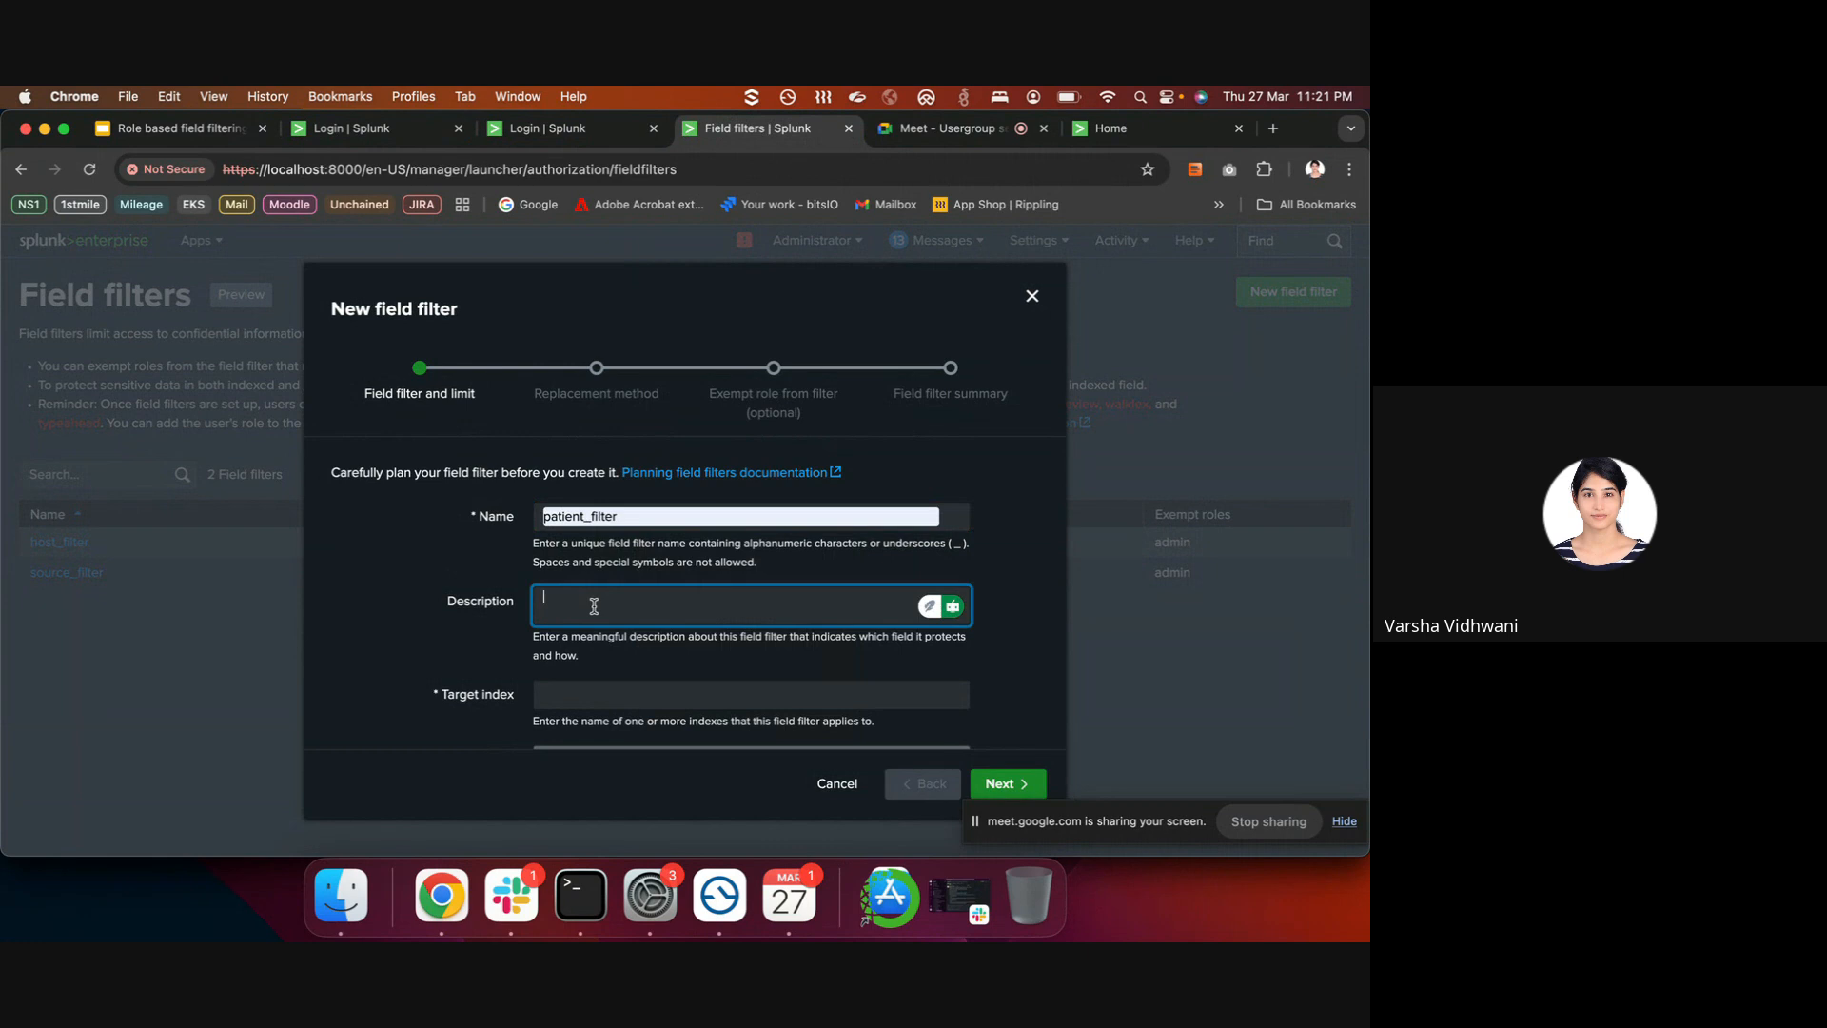
pyautogui.write('Hiding the patient name from restricted users')
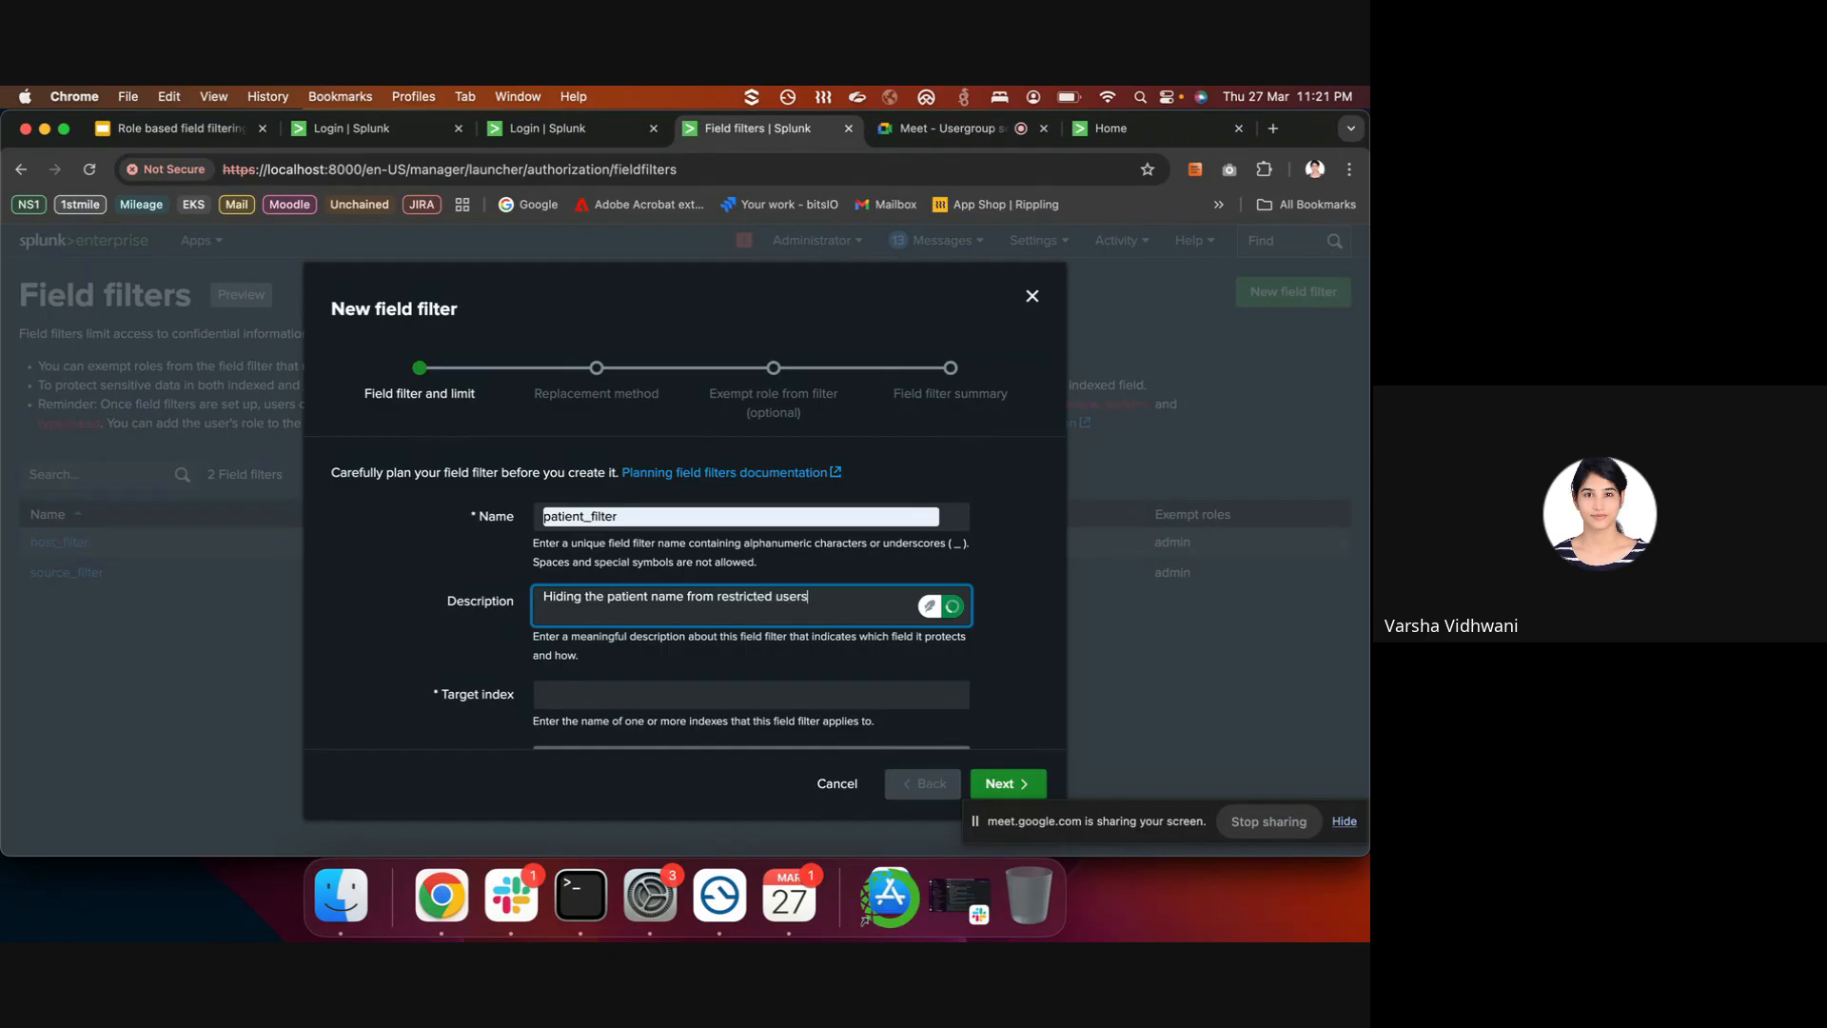
# - Target index healthcare_idx, limit to source type healthcare_log, apply to _raw, and continue
pyautogui.click(633, 692)
pyautogui.click(669, 670)
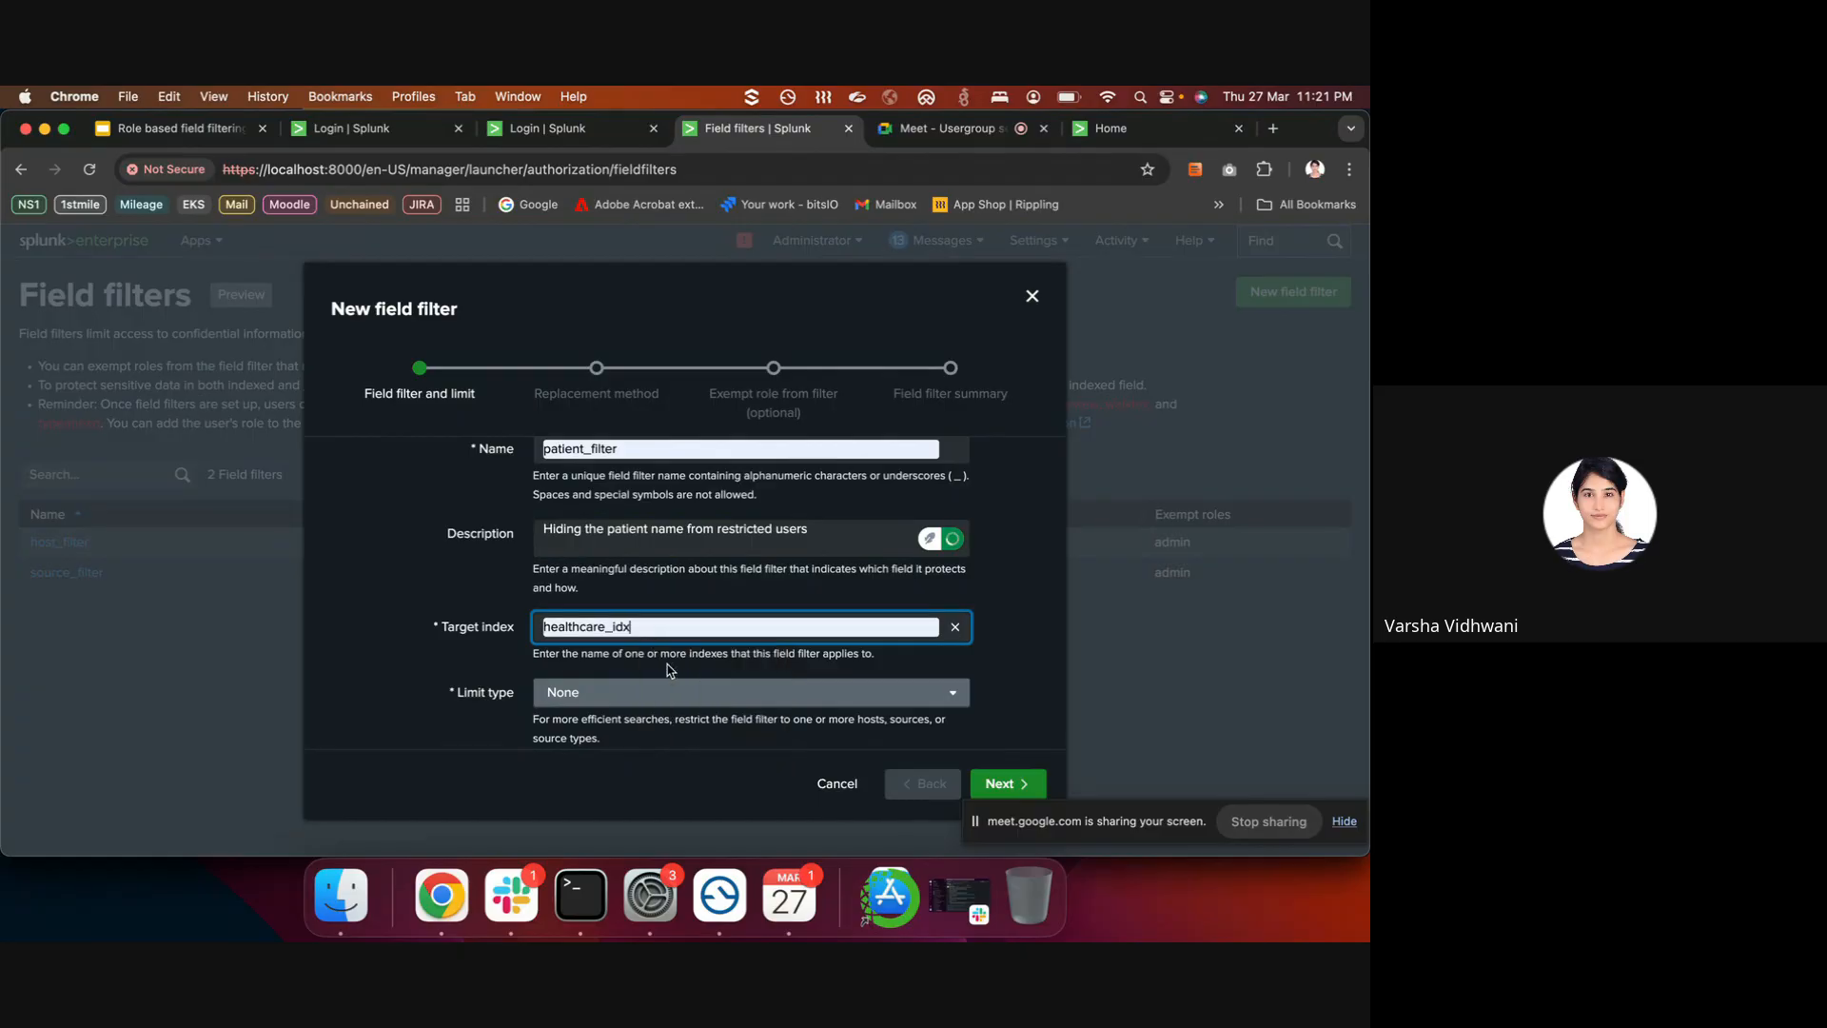
pyautogui.scroll(-2, 669, 670)
pyautogui.click(657, 603)
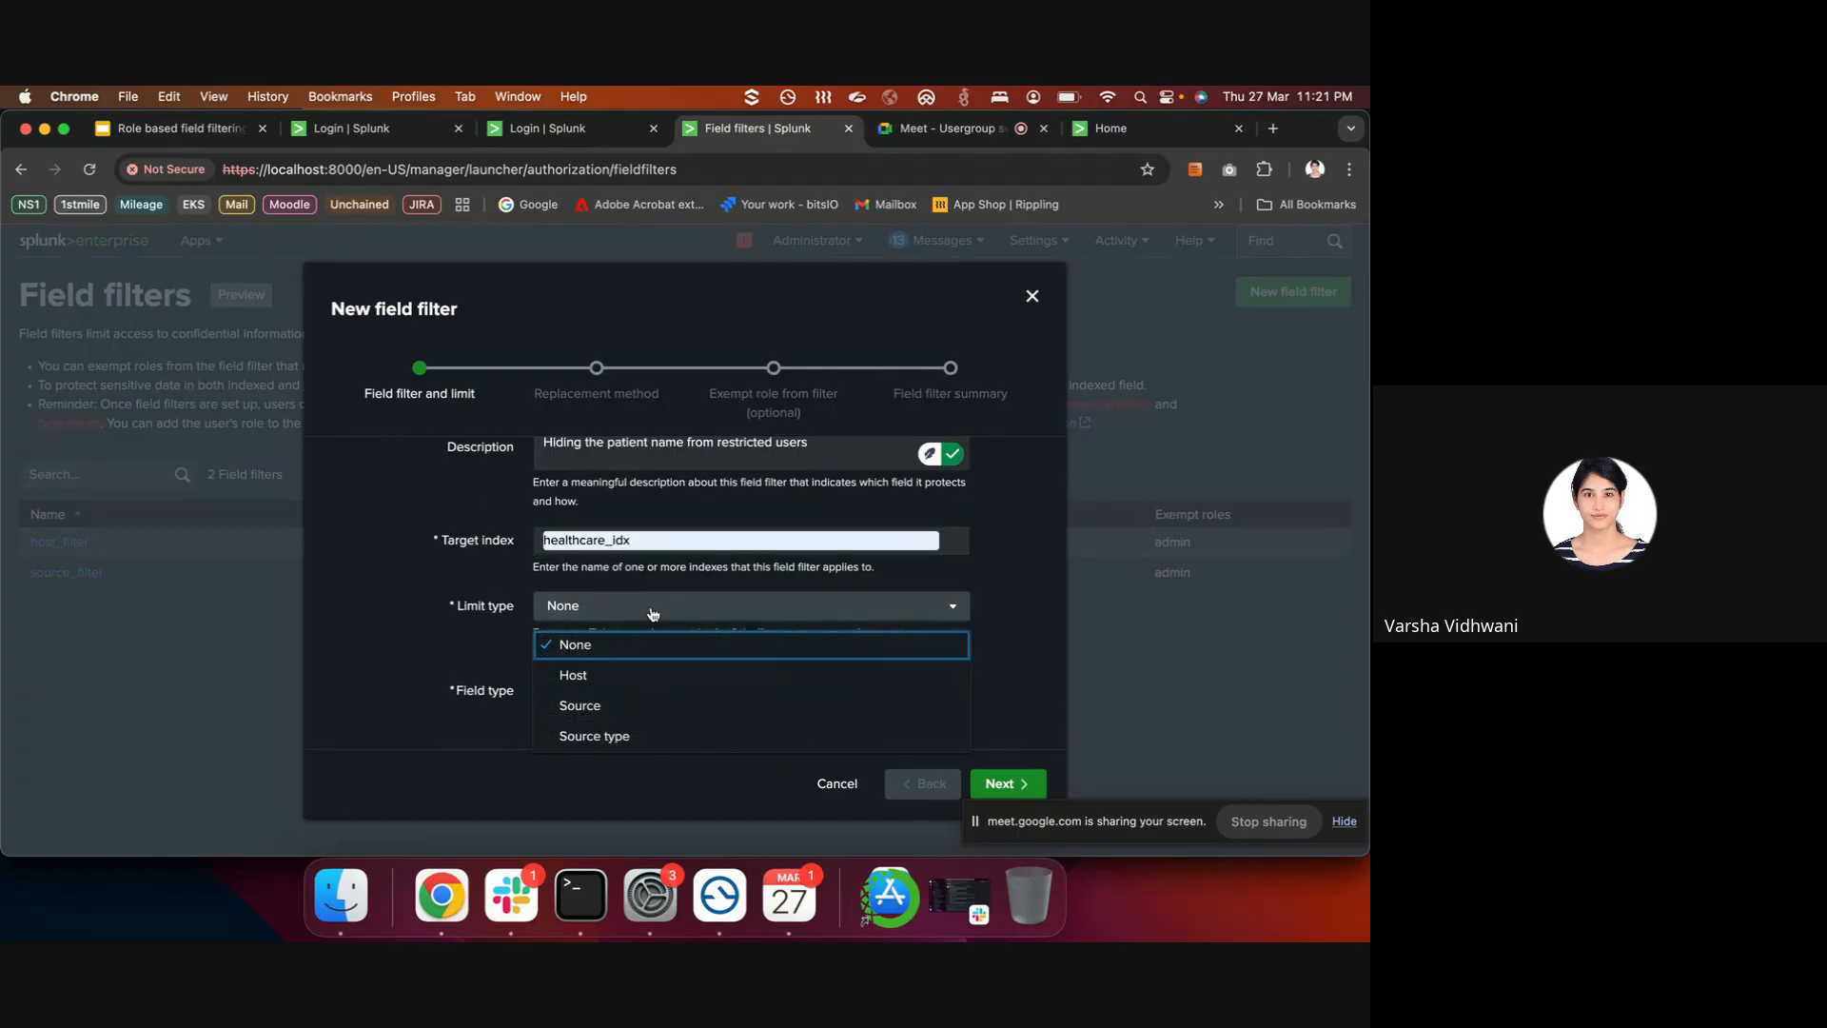
pyautogui.click(638, 738)
pyautogui.click(653, 690)
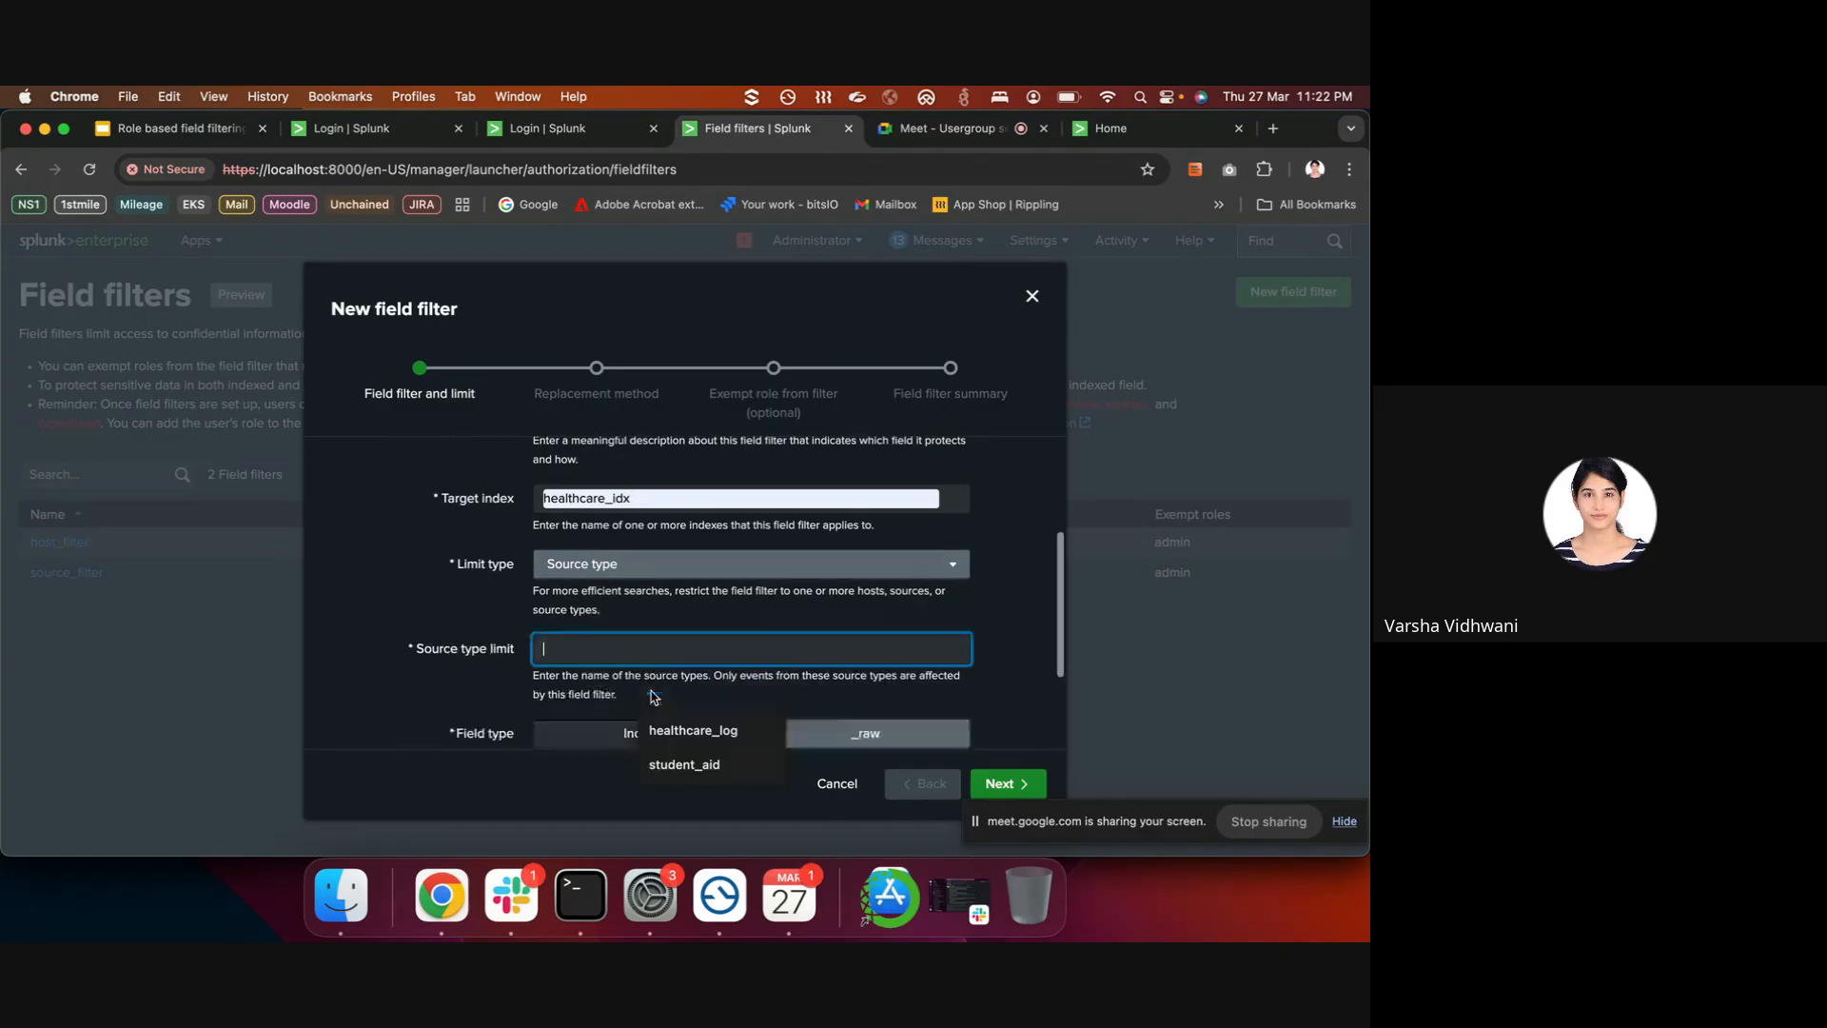
pyautogui.click(682, 731)
pyautogui.scroll(-3, 828, 609)
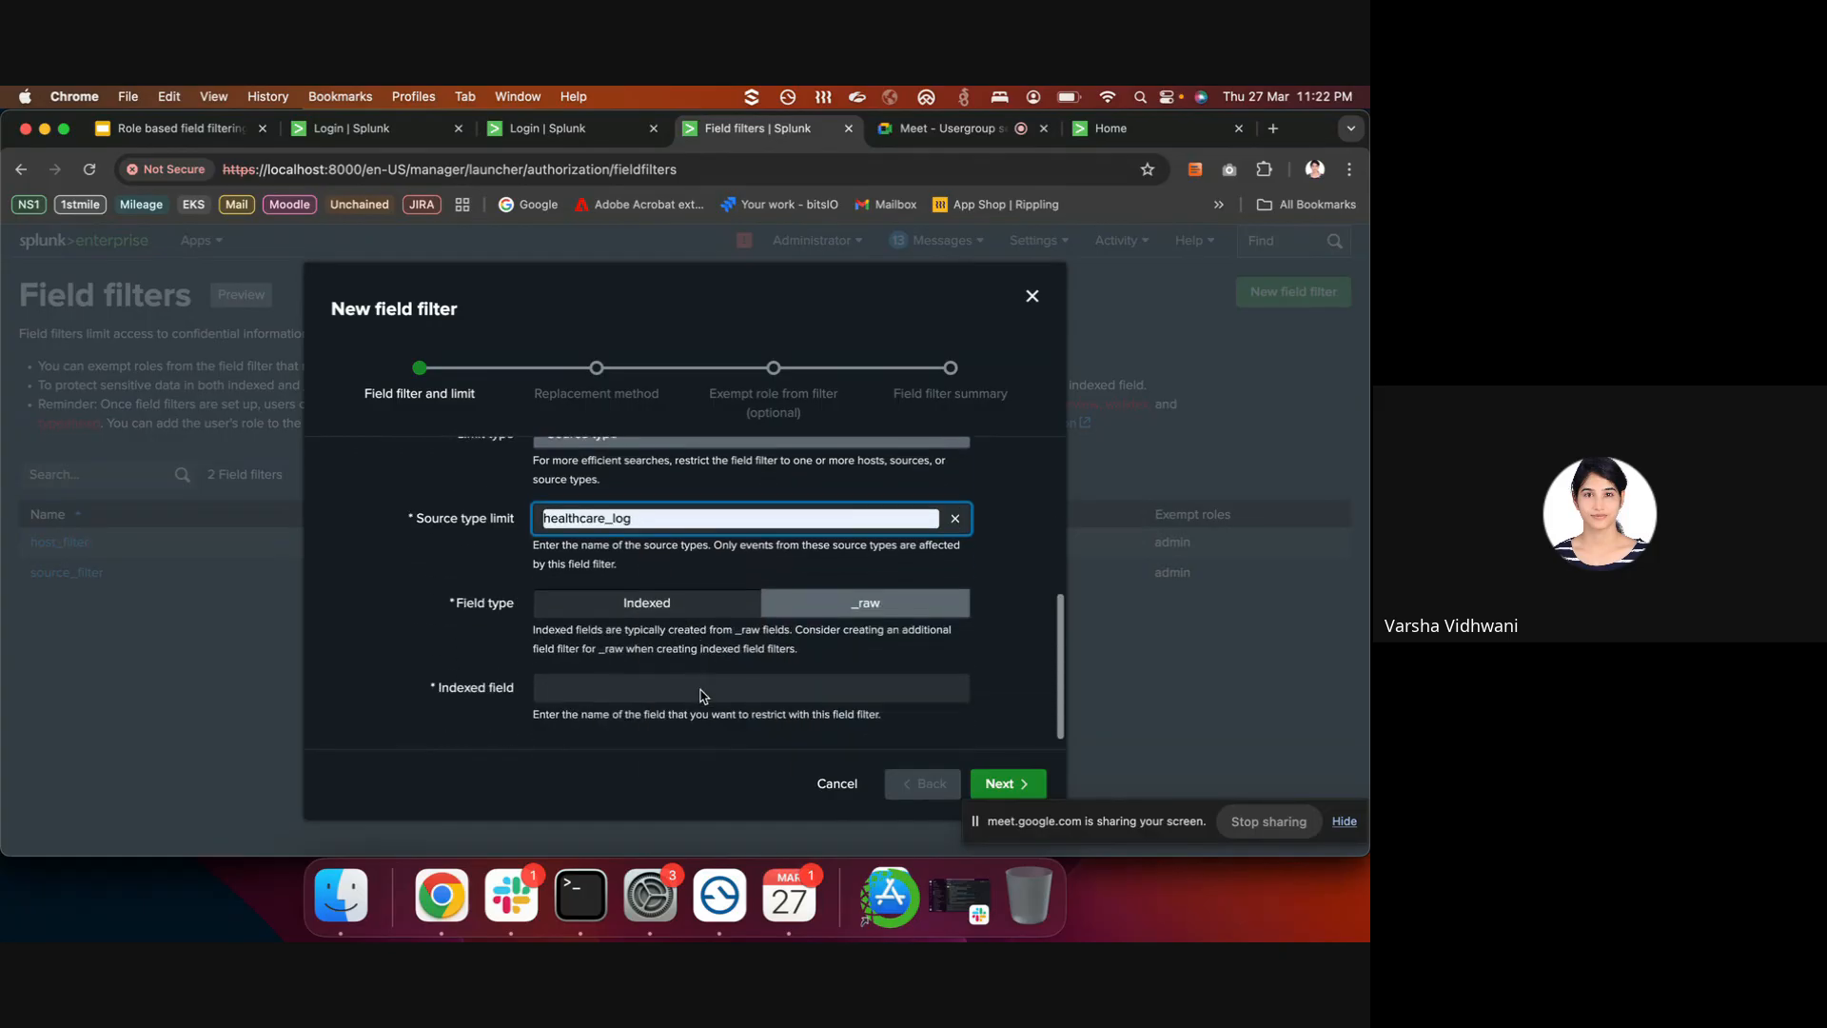
pyautogui.scroll(2, 827, 609)
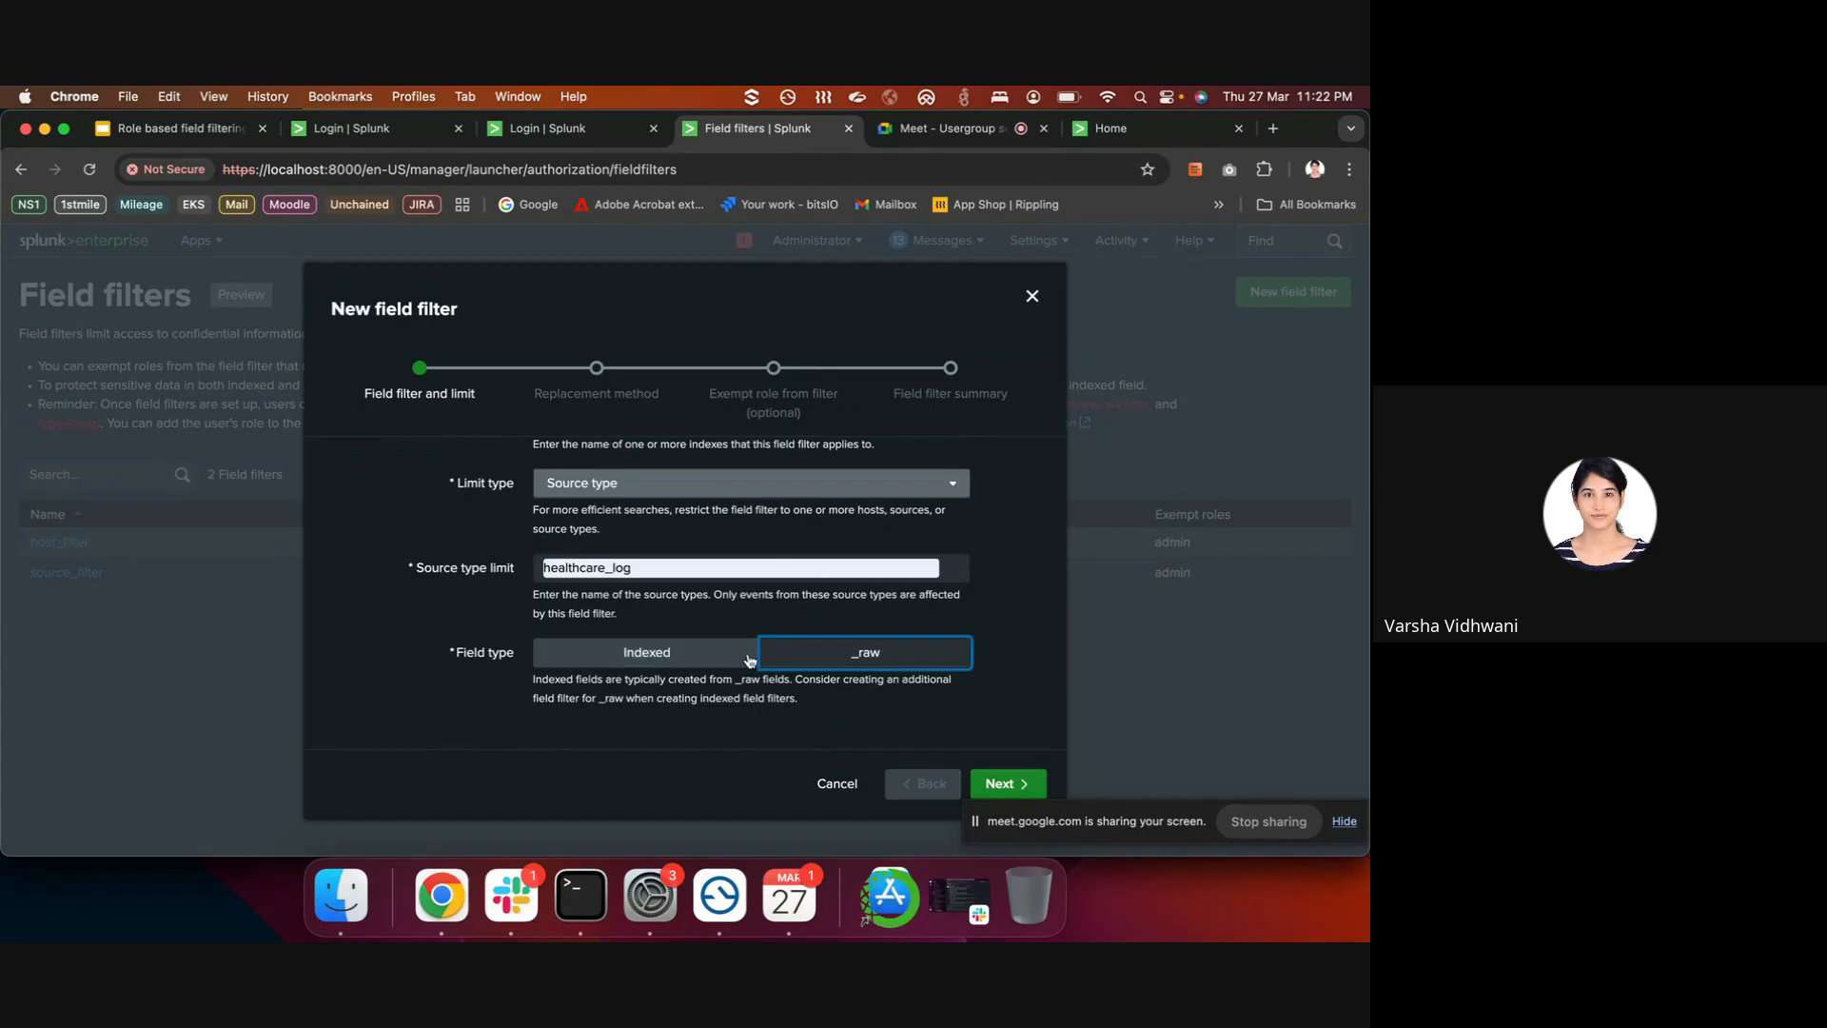
pyautogui.click(811, 662)
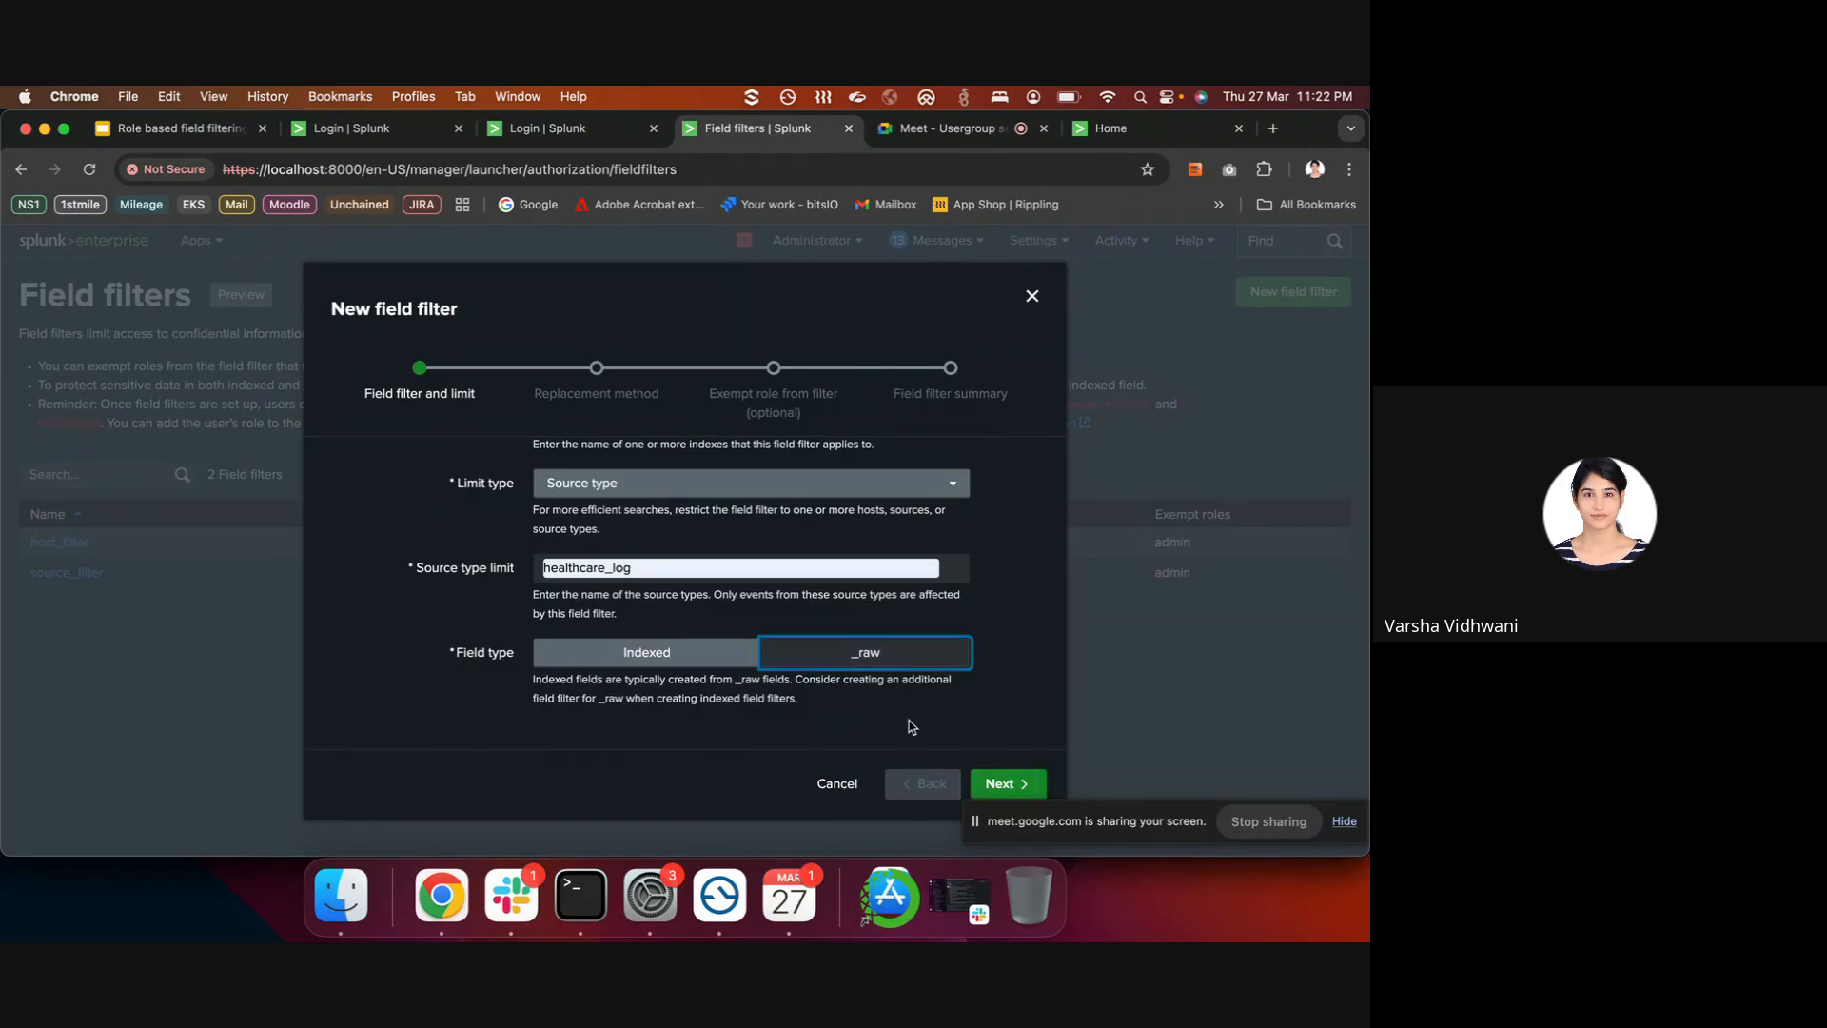
pyautogui.click(1003, 784)
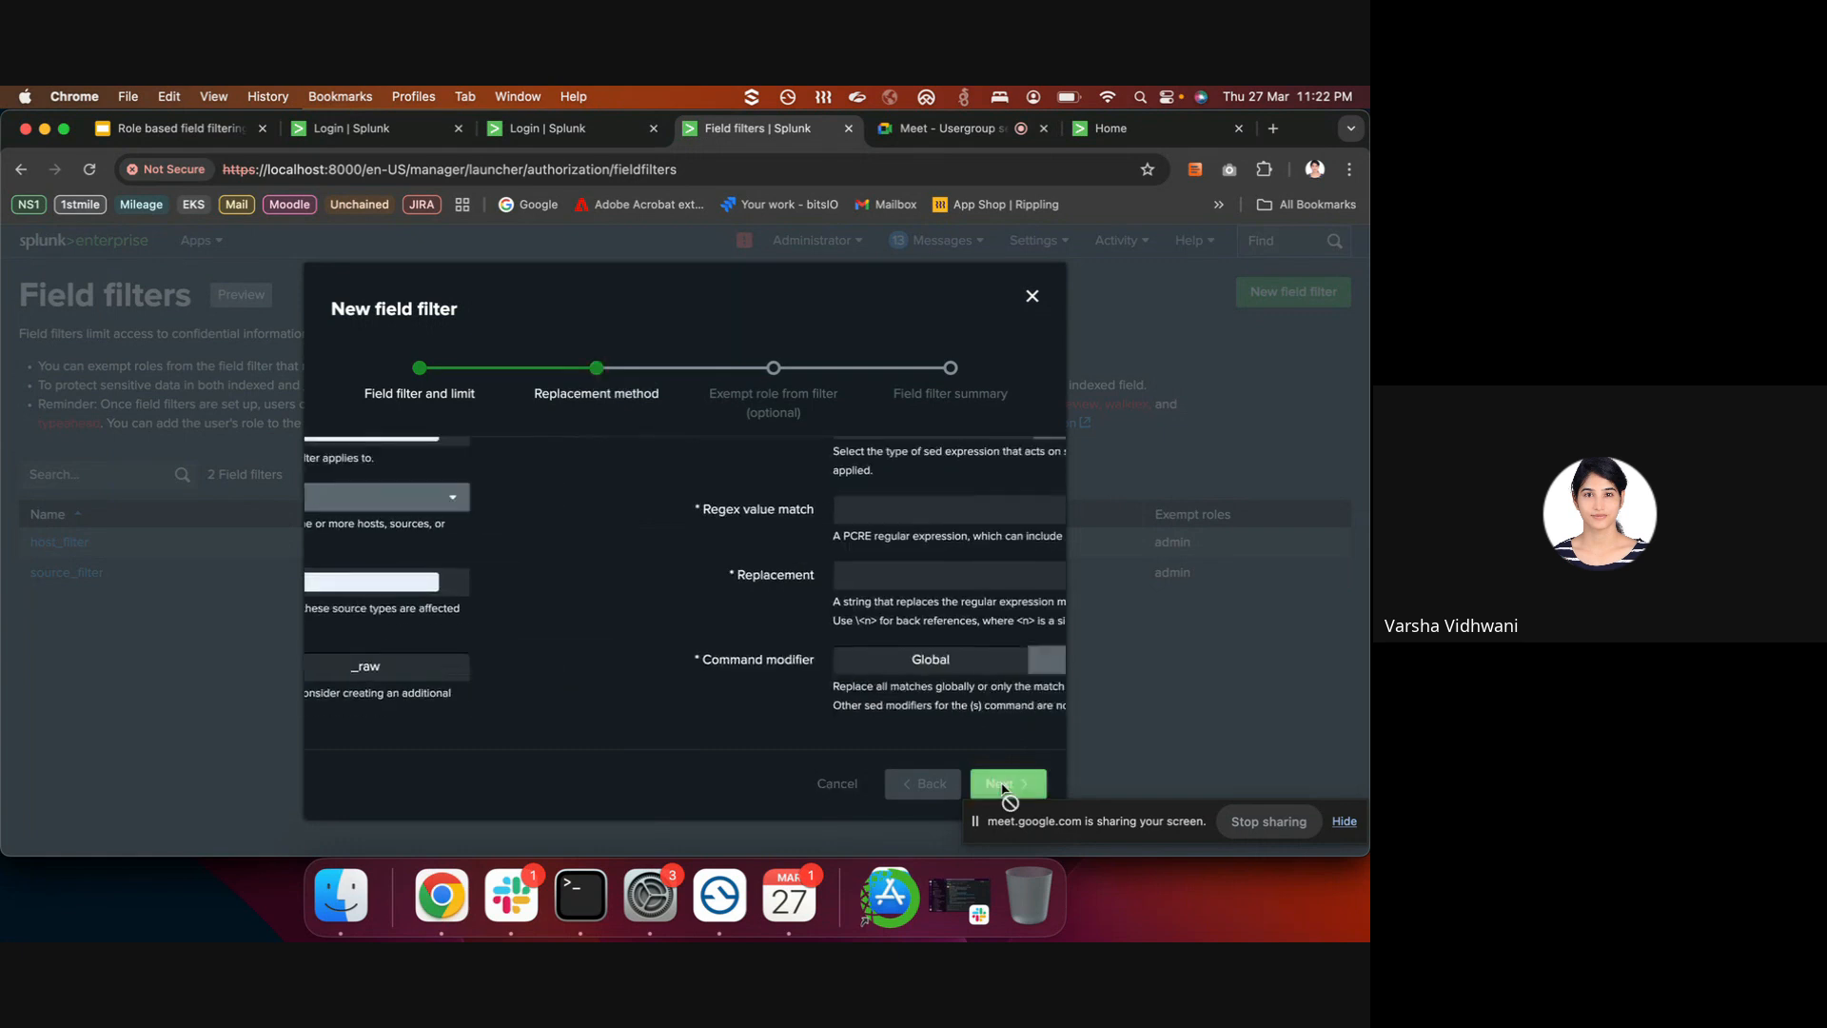
# - Choose the s sed command type and focus Regex value match, then visit the expired login tab
pyautogui.scroll(3, 685, 583)
pyautogui.scroll(-1, 609, 623)
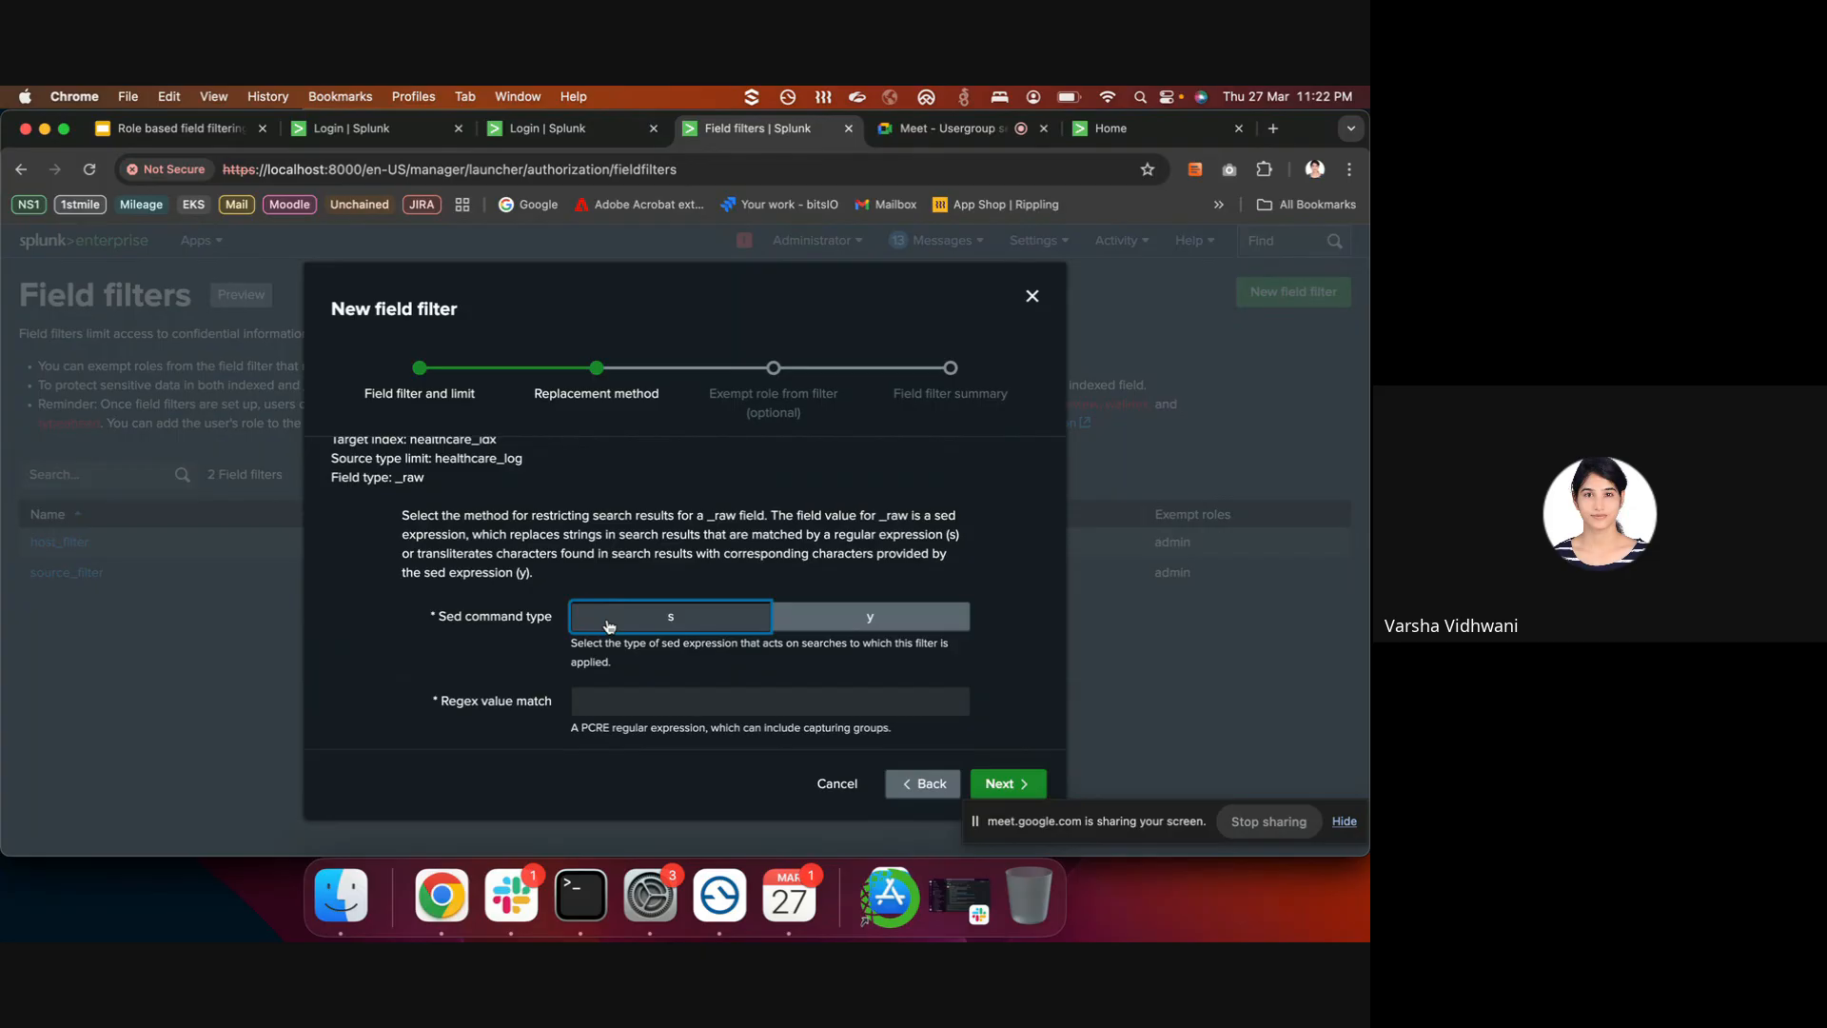
pyautogui.scroll(-2, 609, 626)
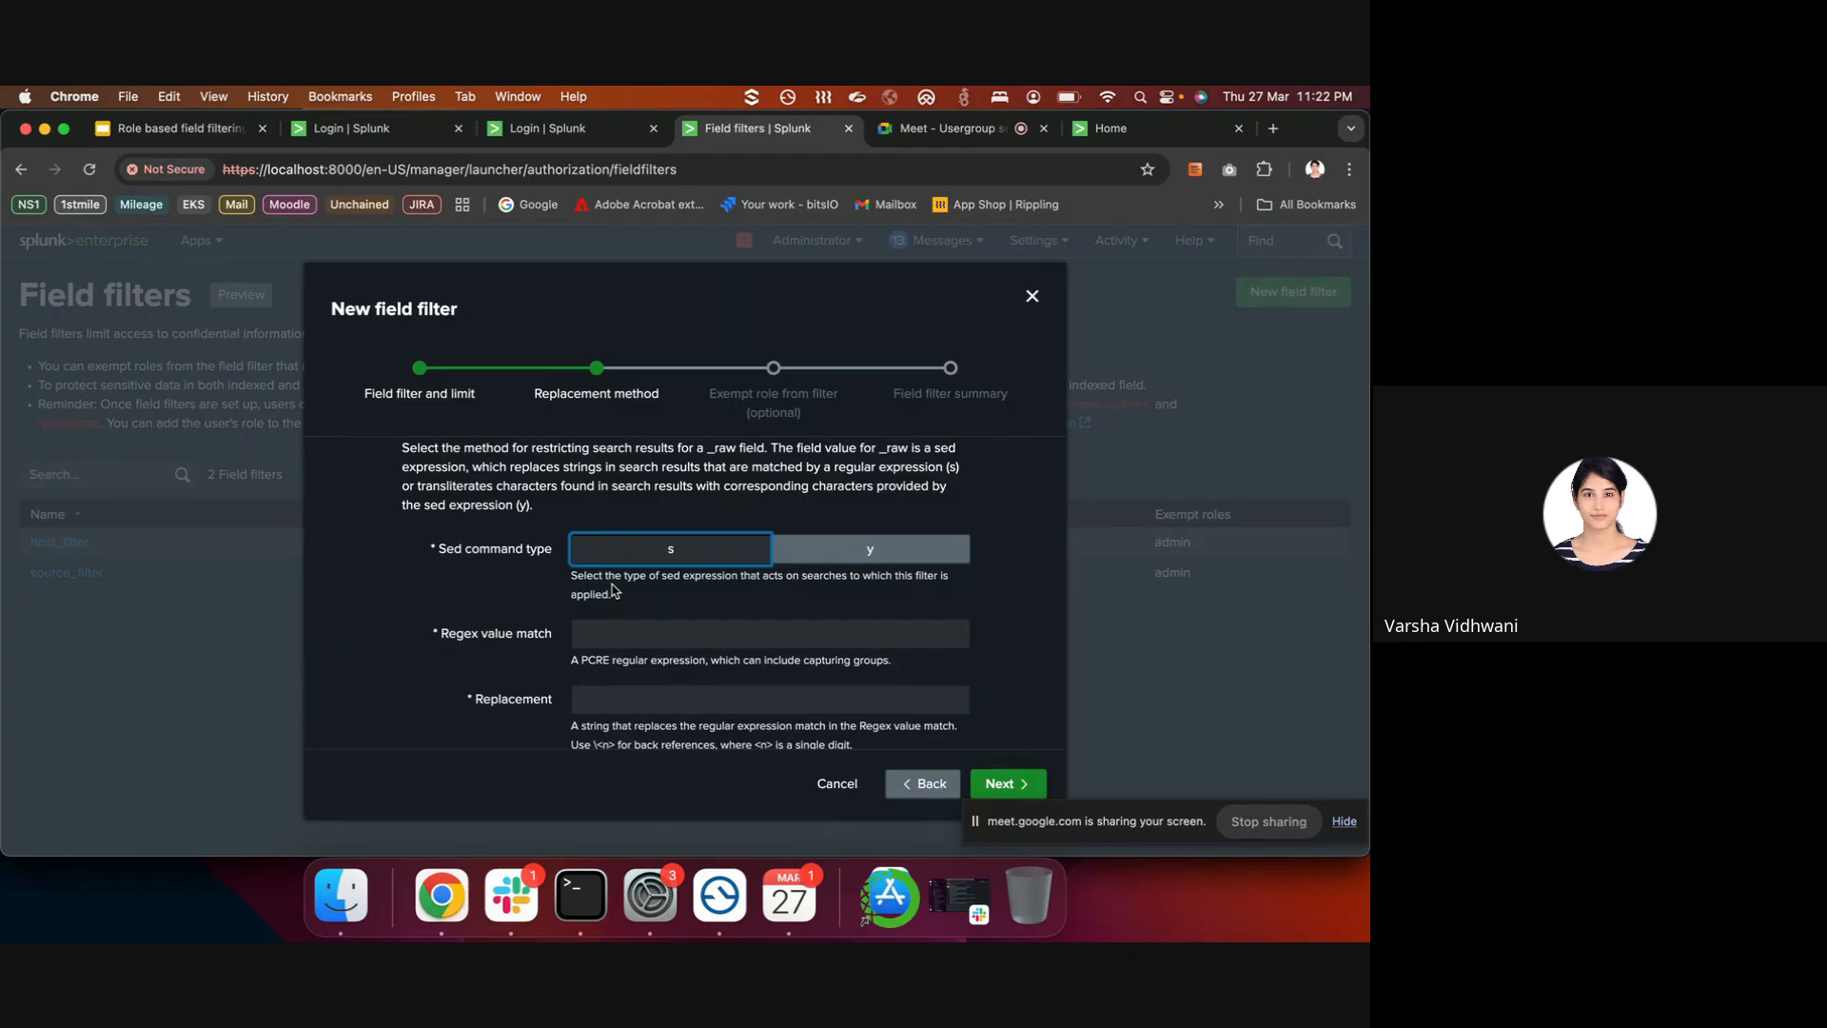
pyautogui.scroll(-1, 614, 591)
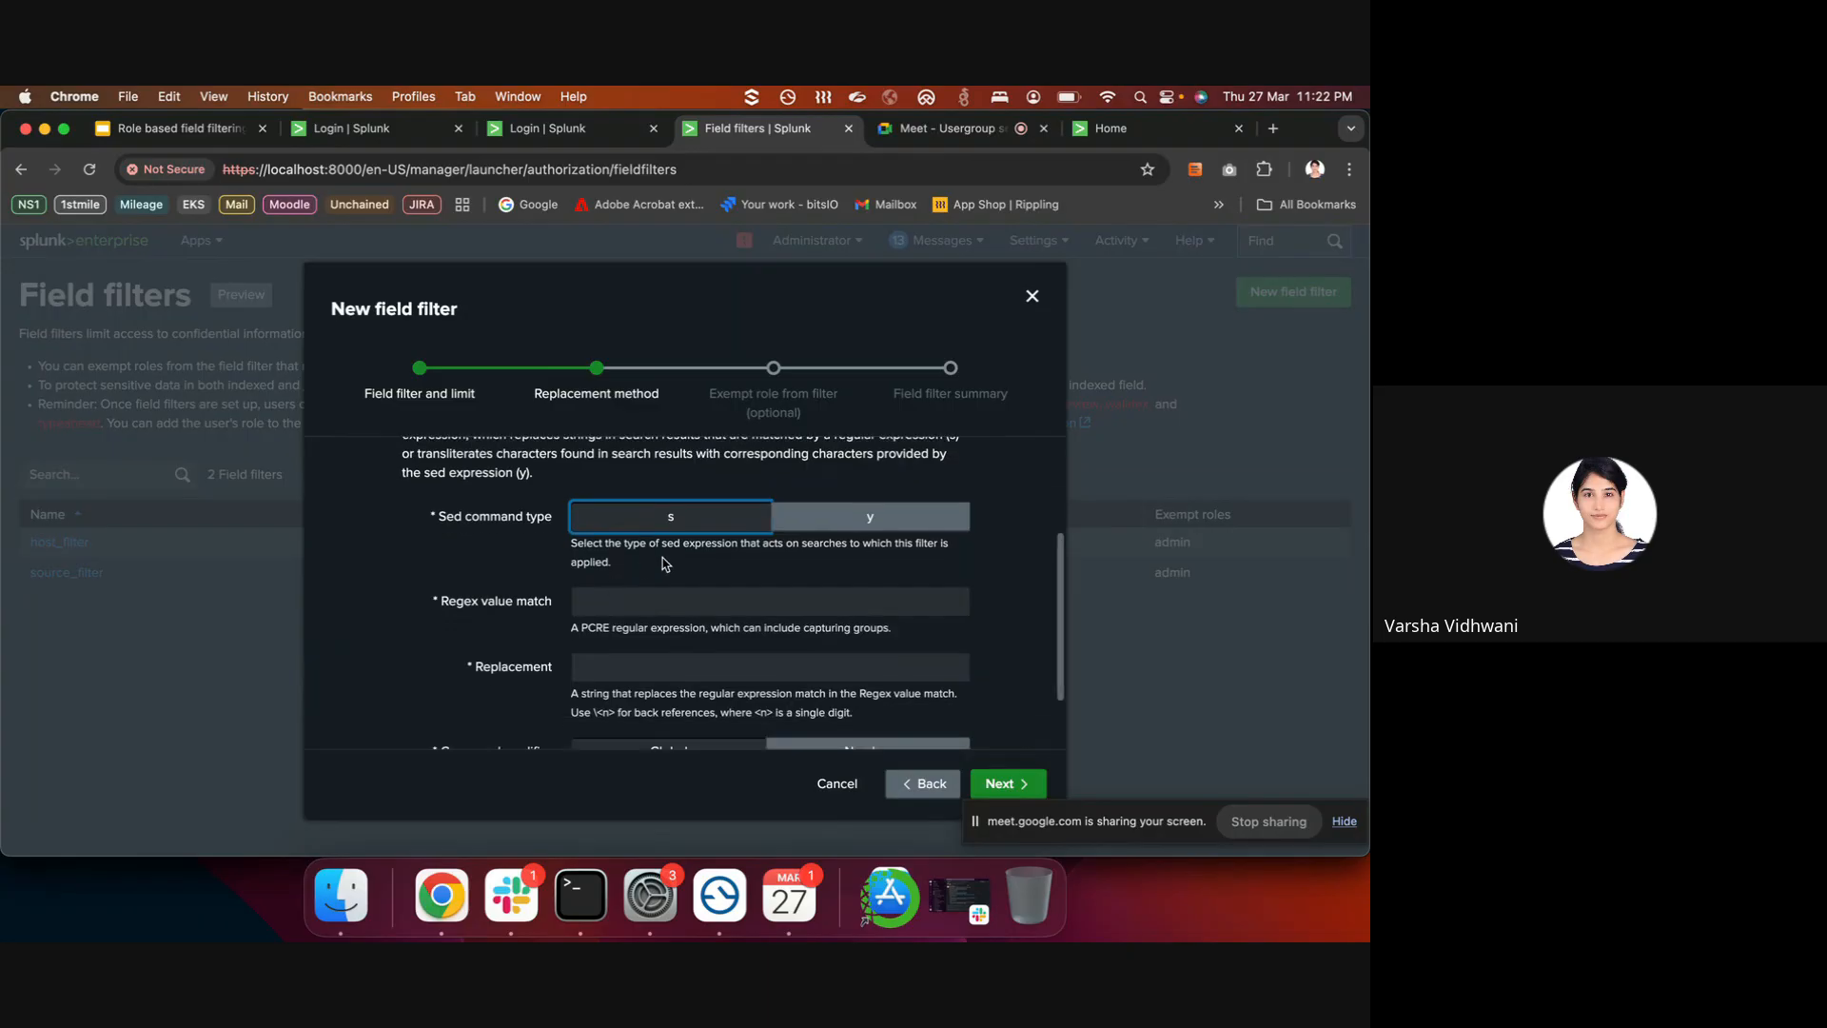
pyautogui.click(645, 528)
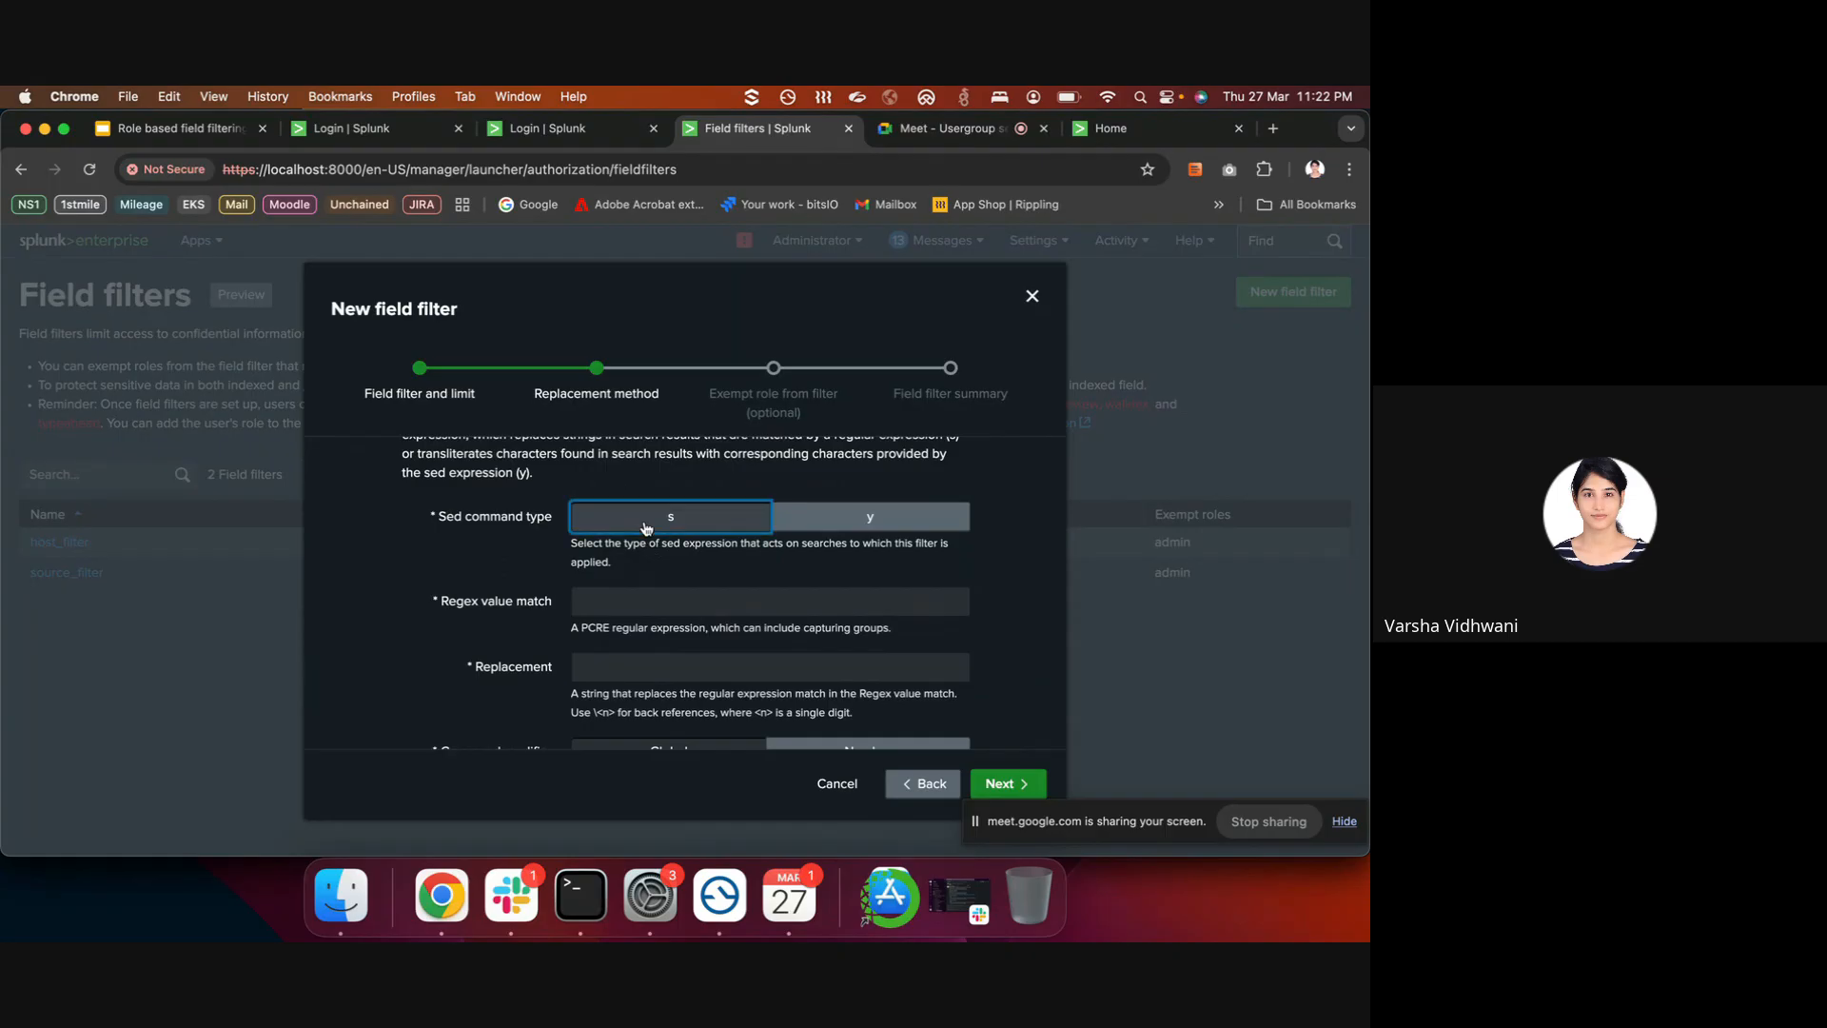
pyautogui.click(636, 596)
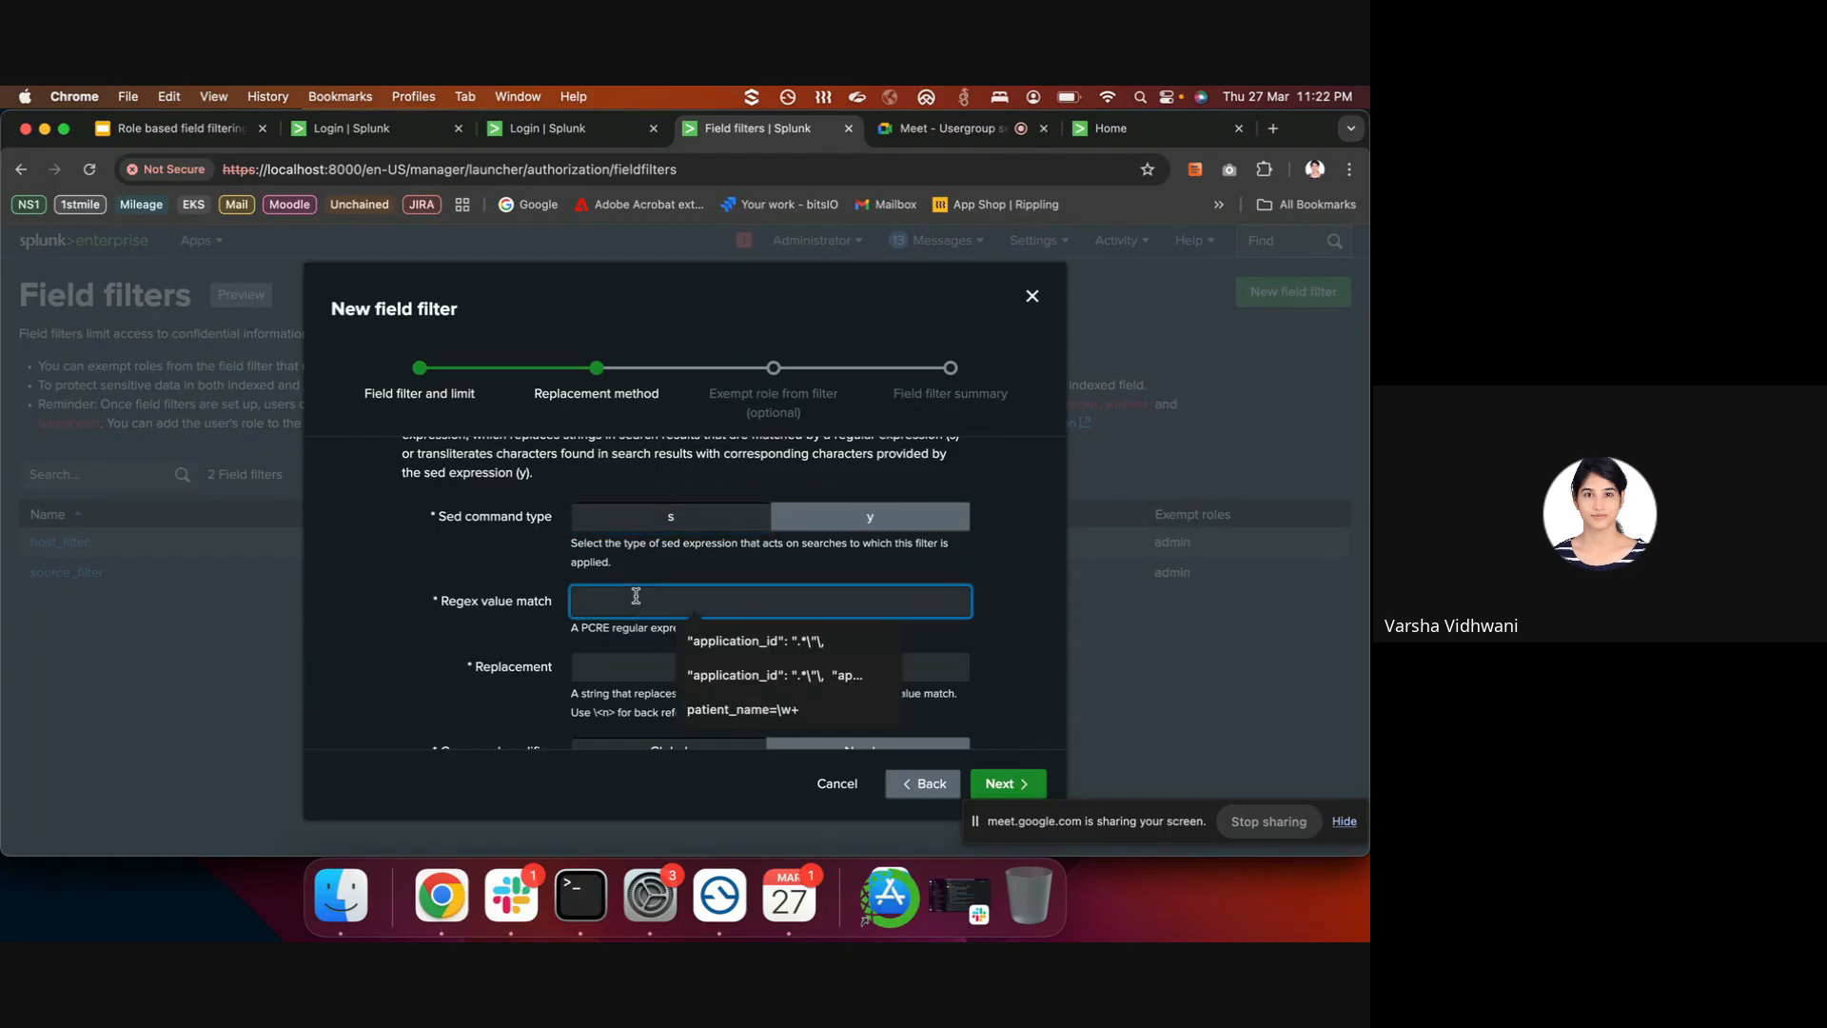
pyautogui.scroll(-1, 636, 596)
pyautogui.click(517, 586)
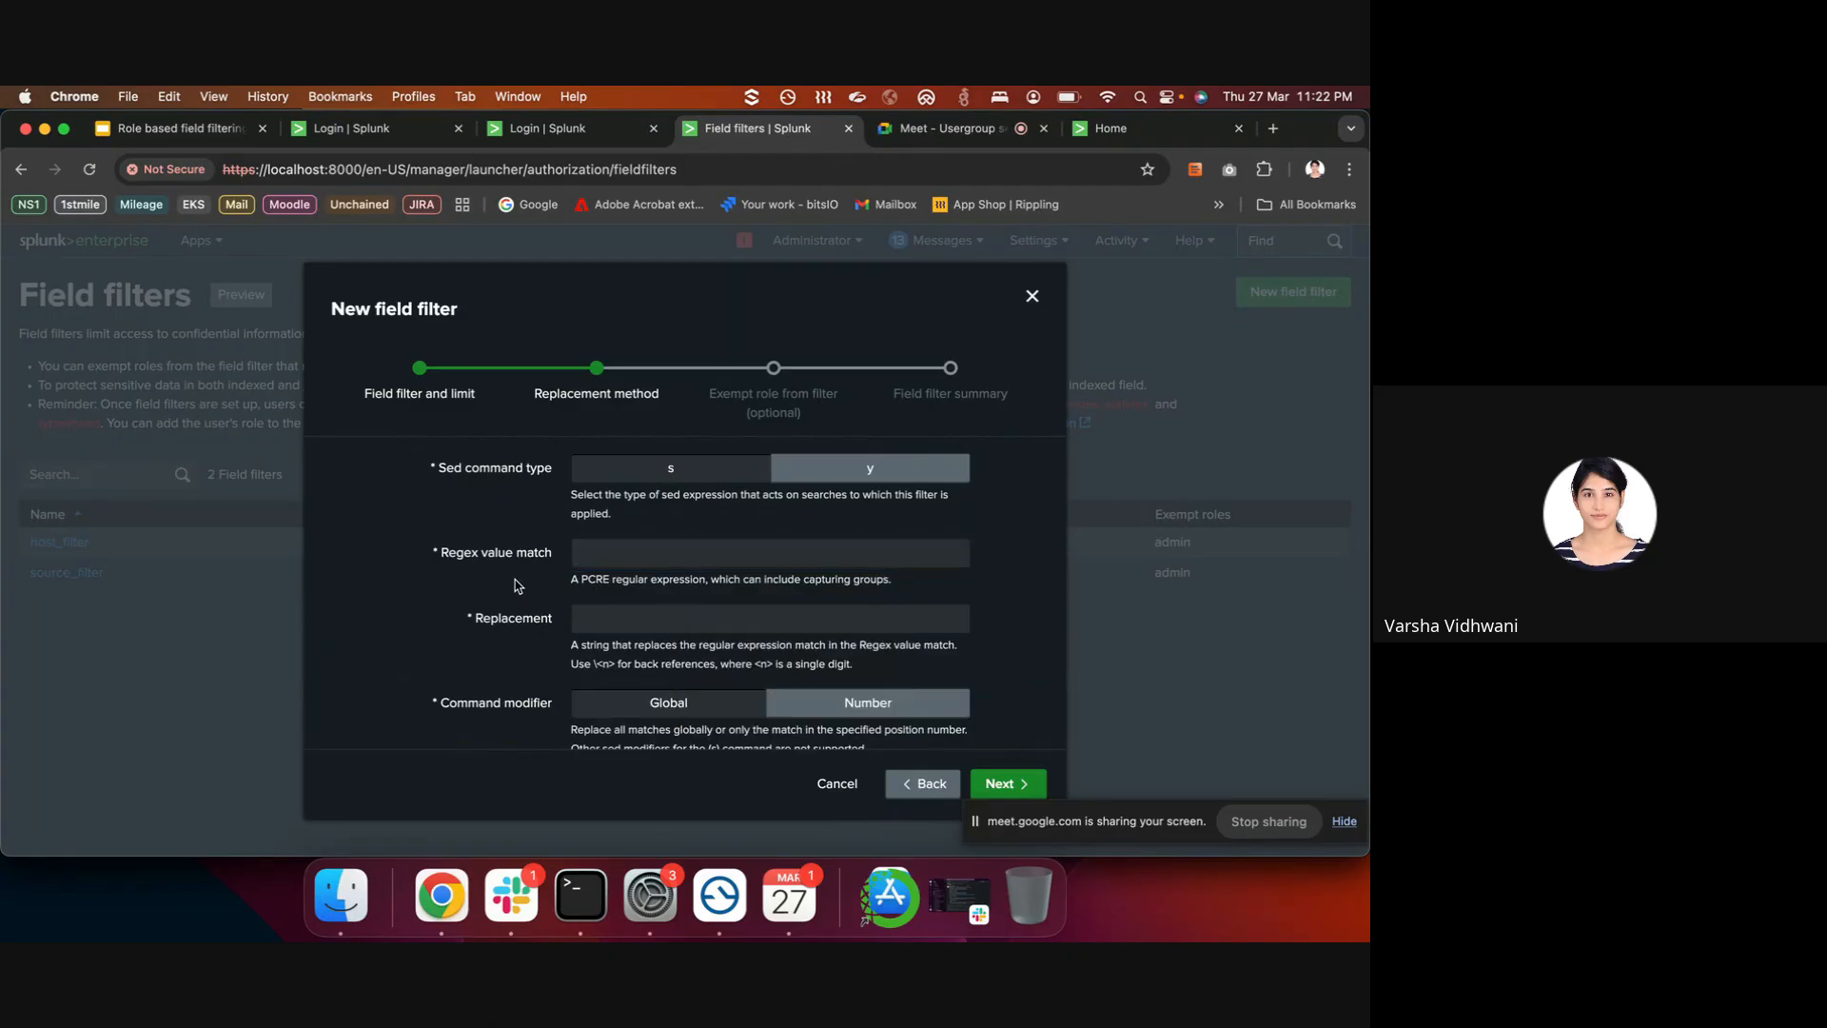
pyautogui.click(583, 134)
# - Re-login as admin, recheck patient_name in the first event, and return to the field filter wizard
pyautogui.write('ad')
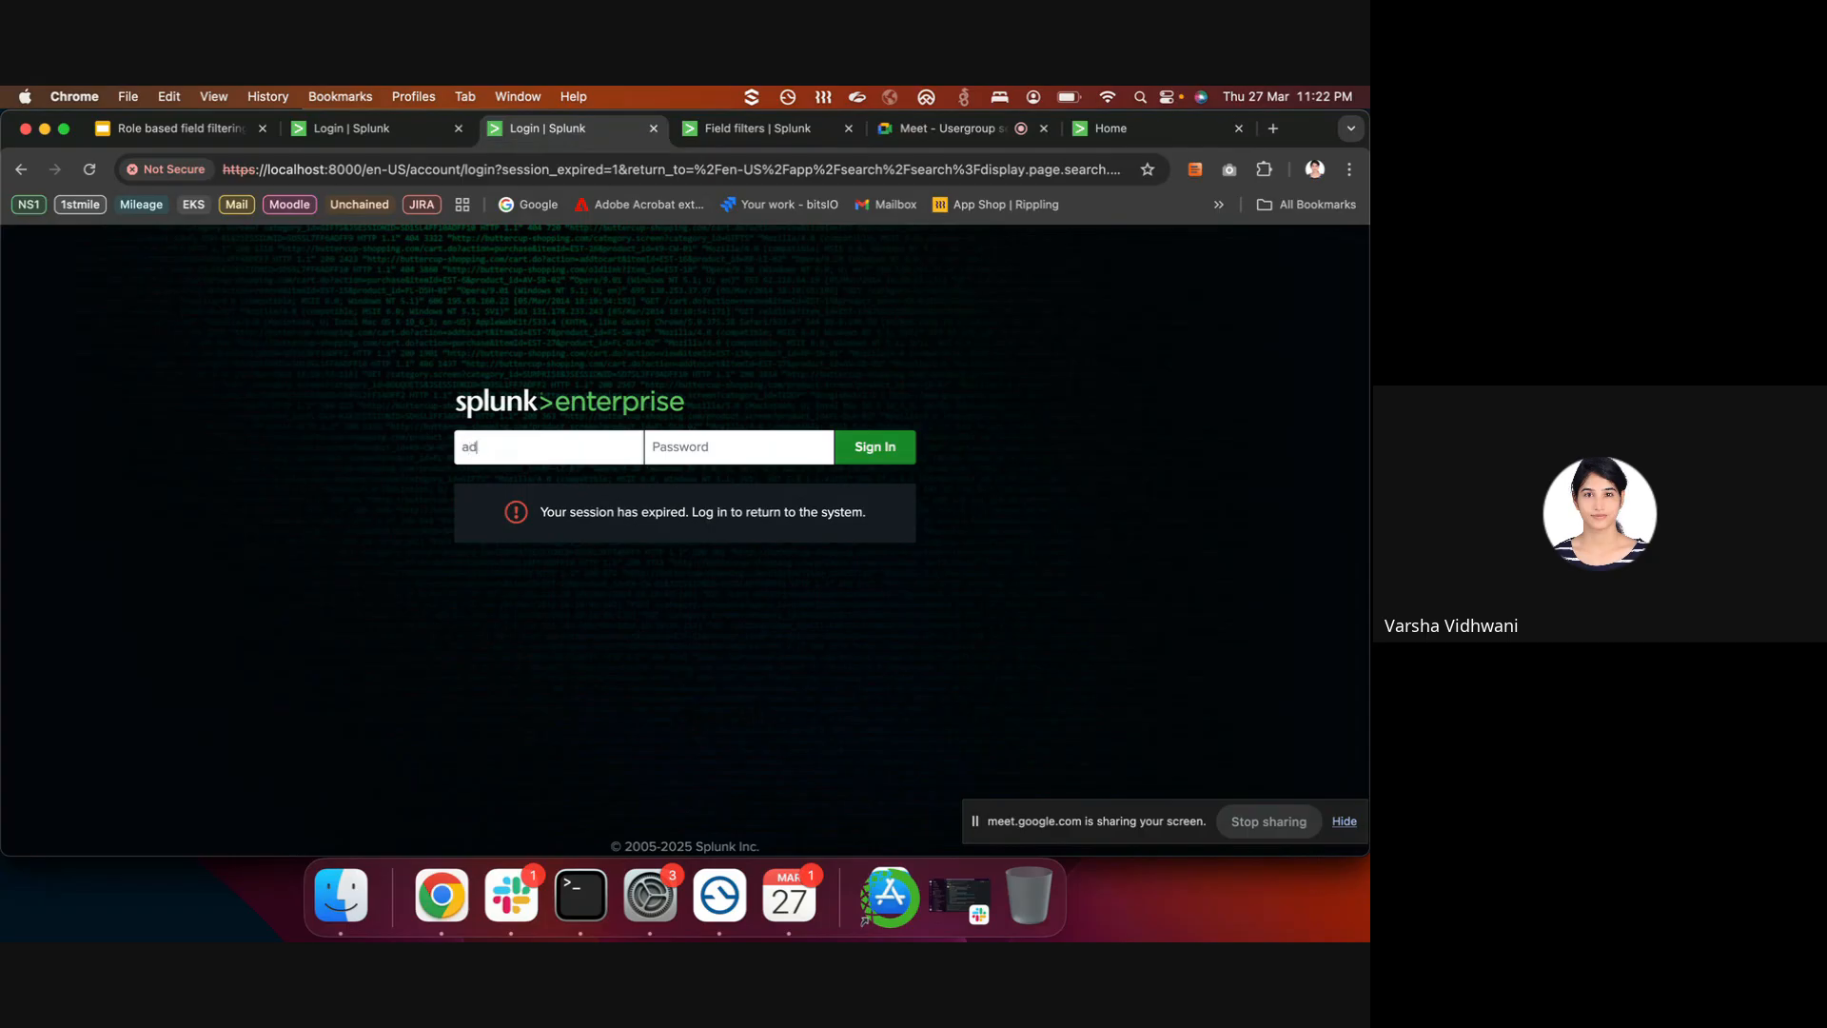
pyautogui.write('min')
pyautogui.press('Tab')
pyautogui.write('ch')
pyautogui.press('Return')
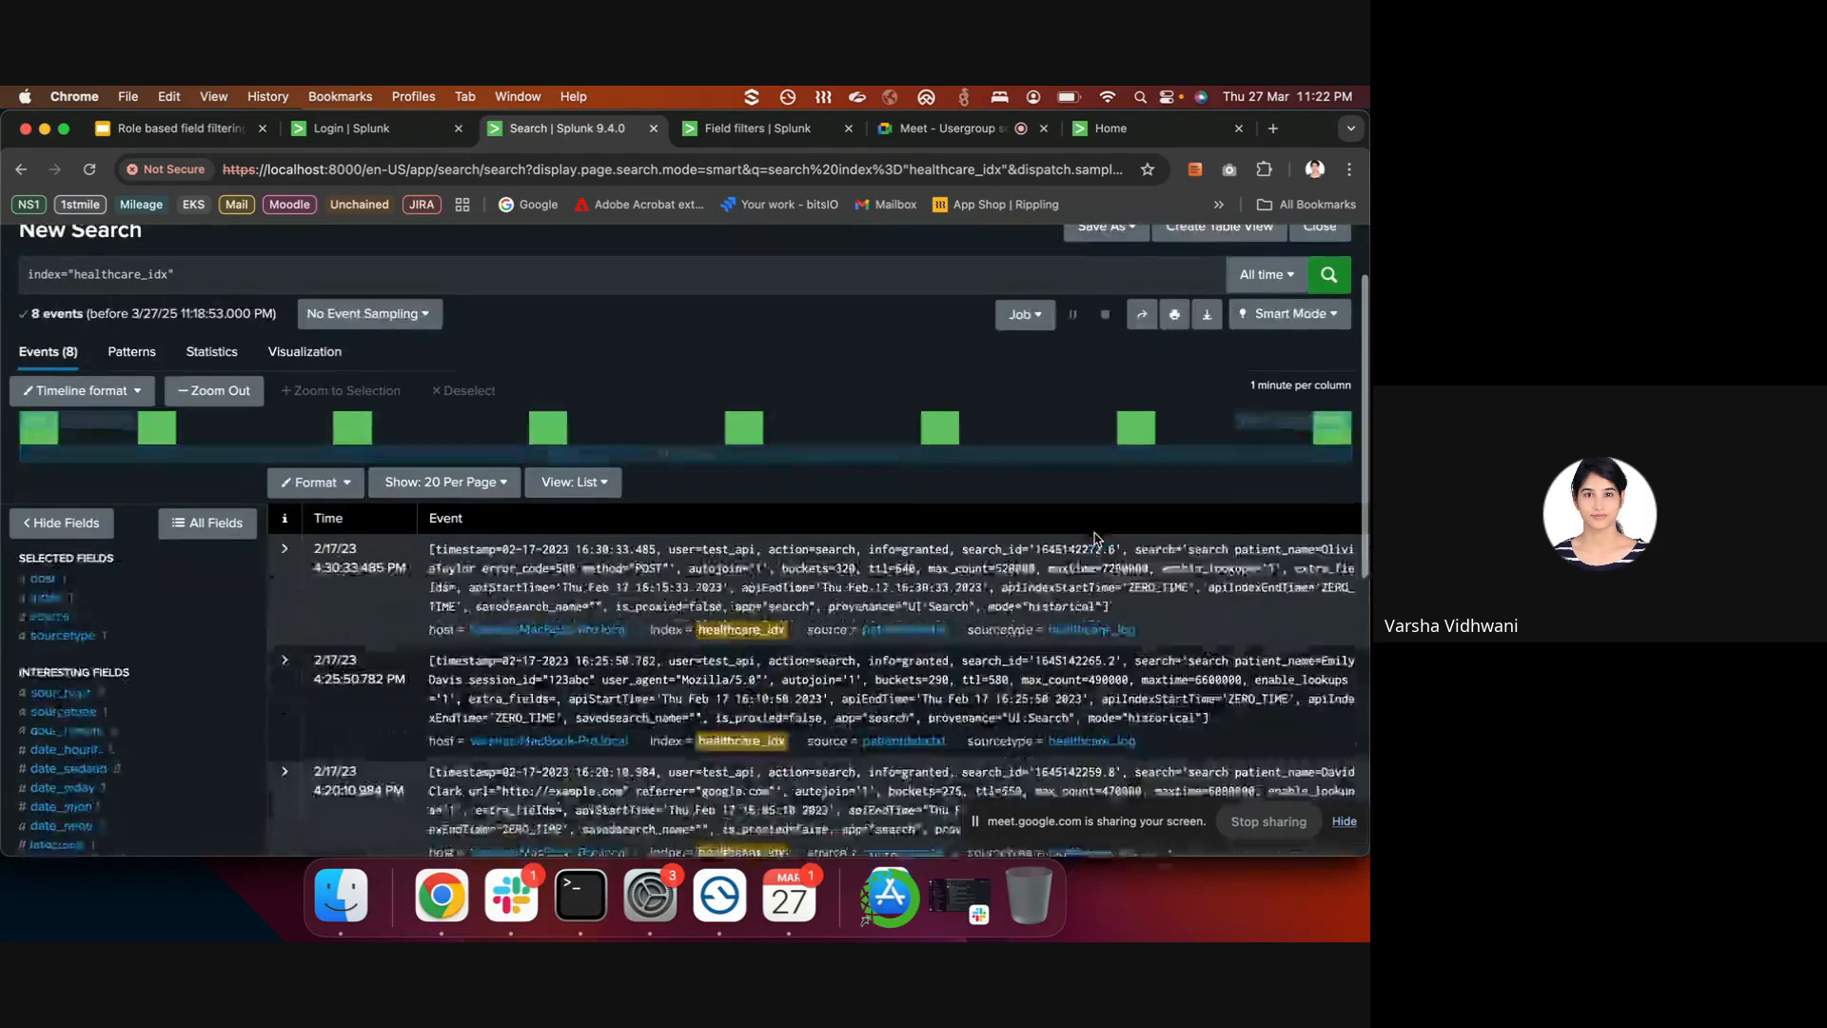
pyautogui.moveTo(1235, 548); pyautogui.dragTo(1329, 542)
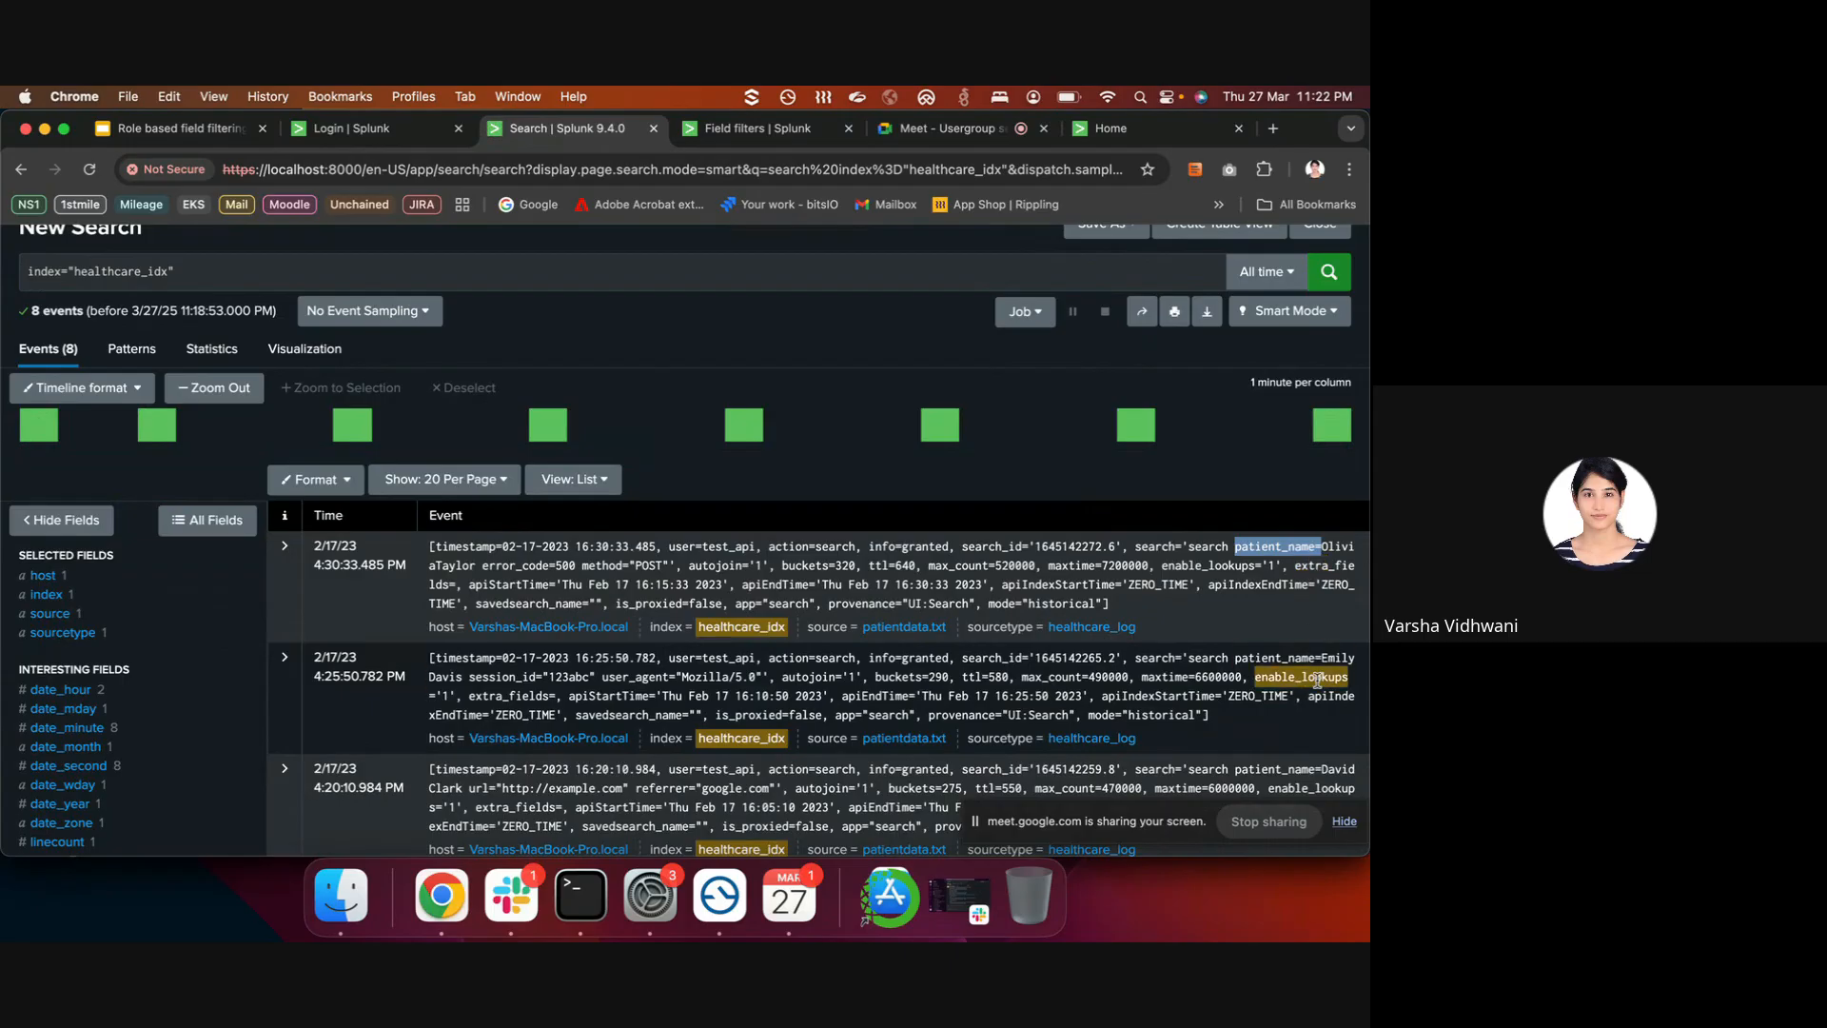
pyautogui.click(759, 130)
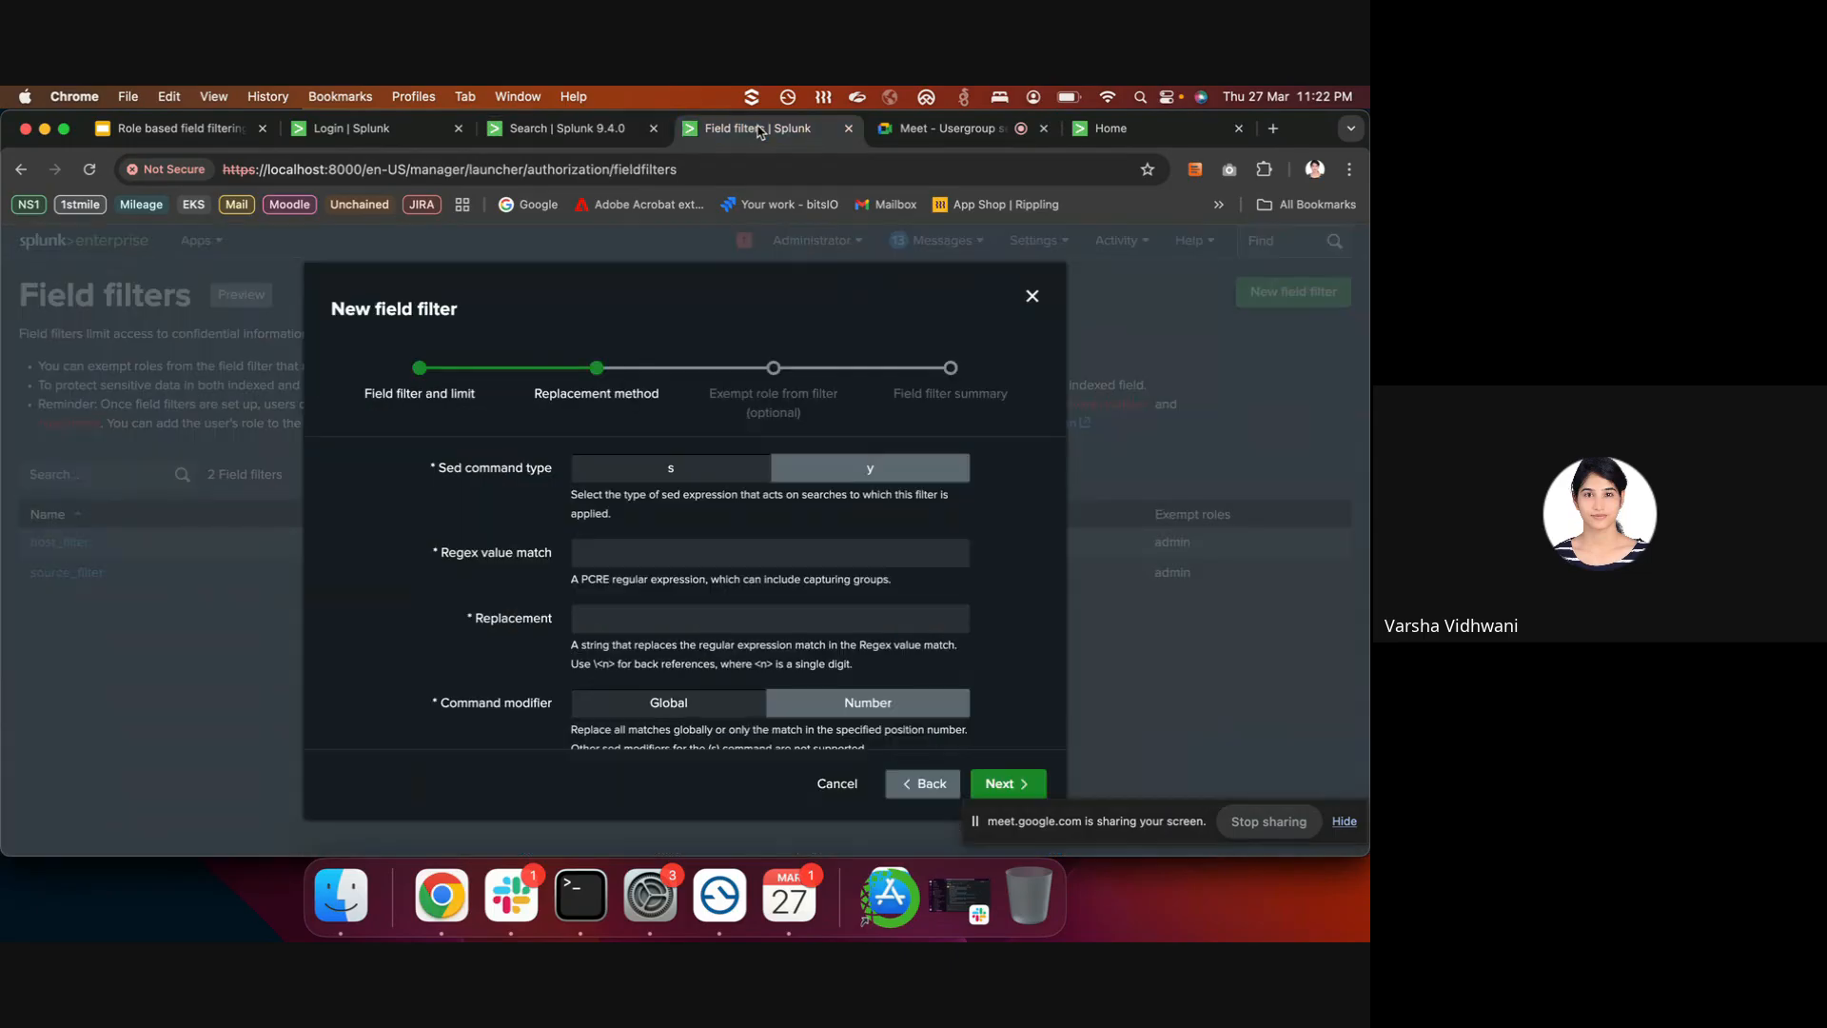
# - Enter the regex value match patient_name=\w+ with replacement patient_name=HIDDEN
pyautogui.click(665, 554)
pyautogui.write('patient_name=')
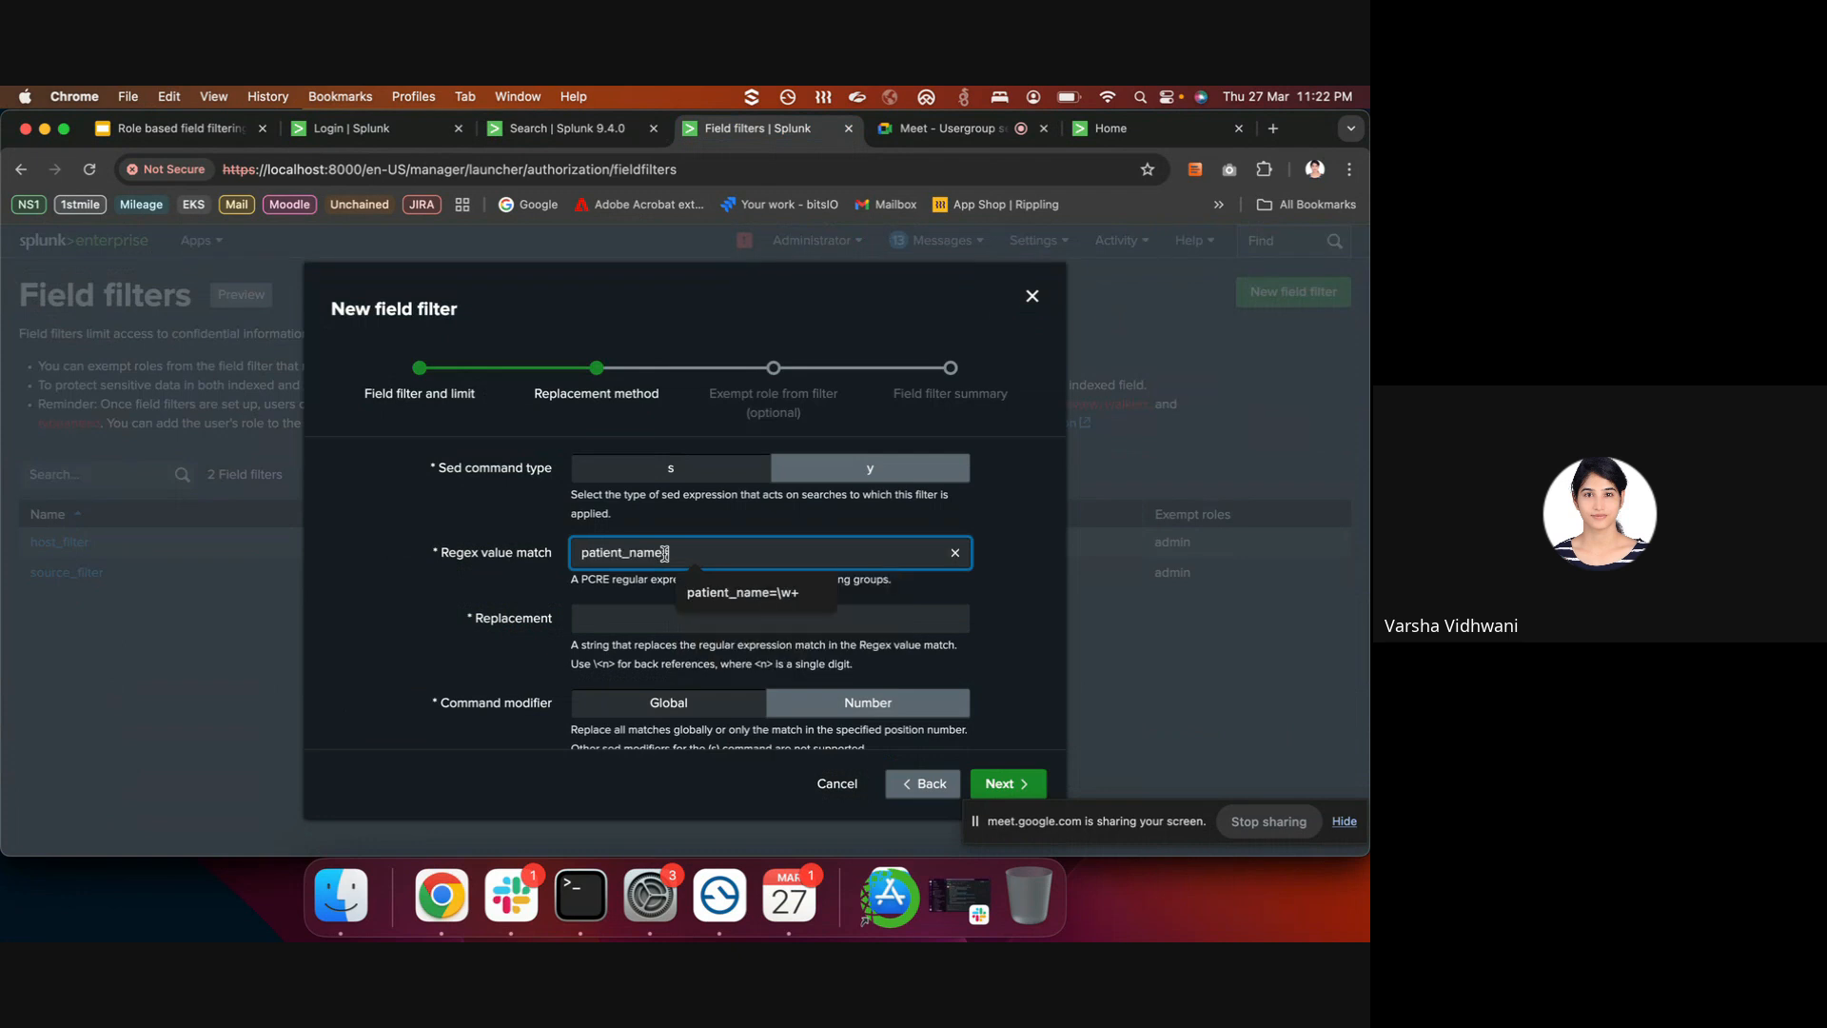
pyautogui.click(759, 592)
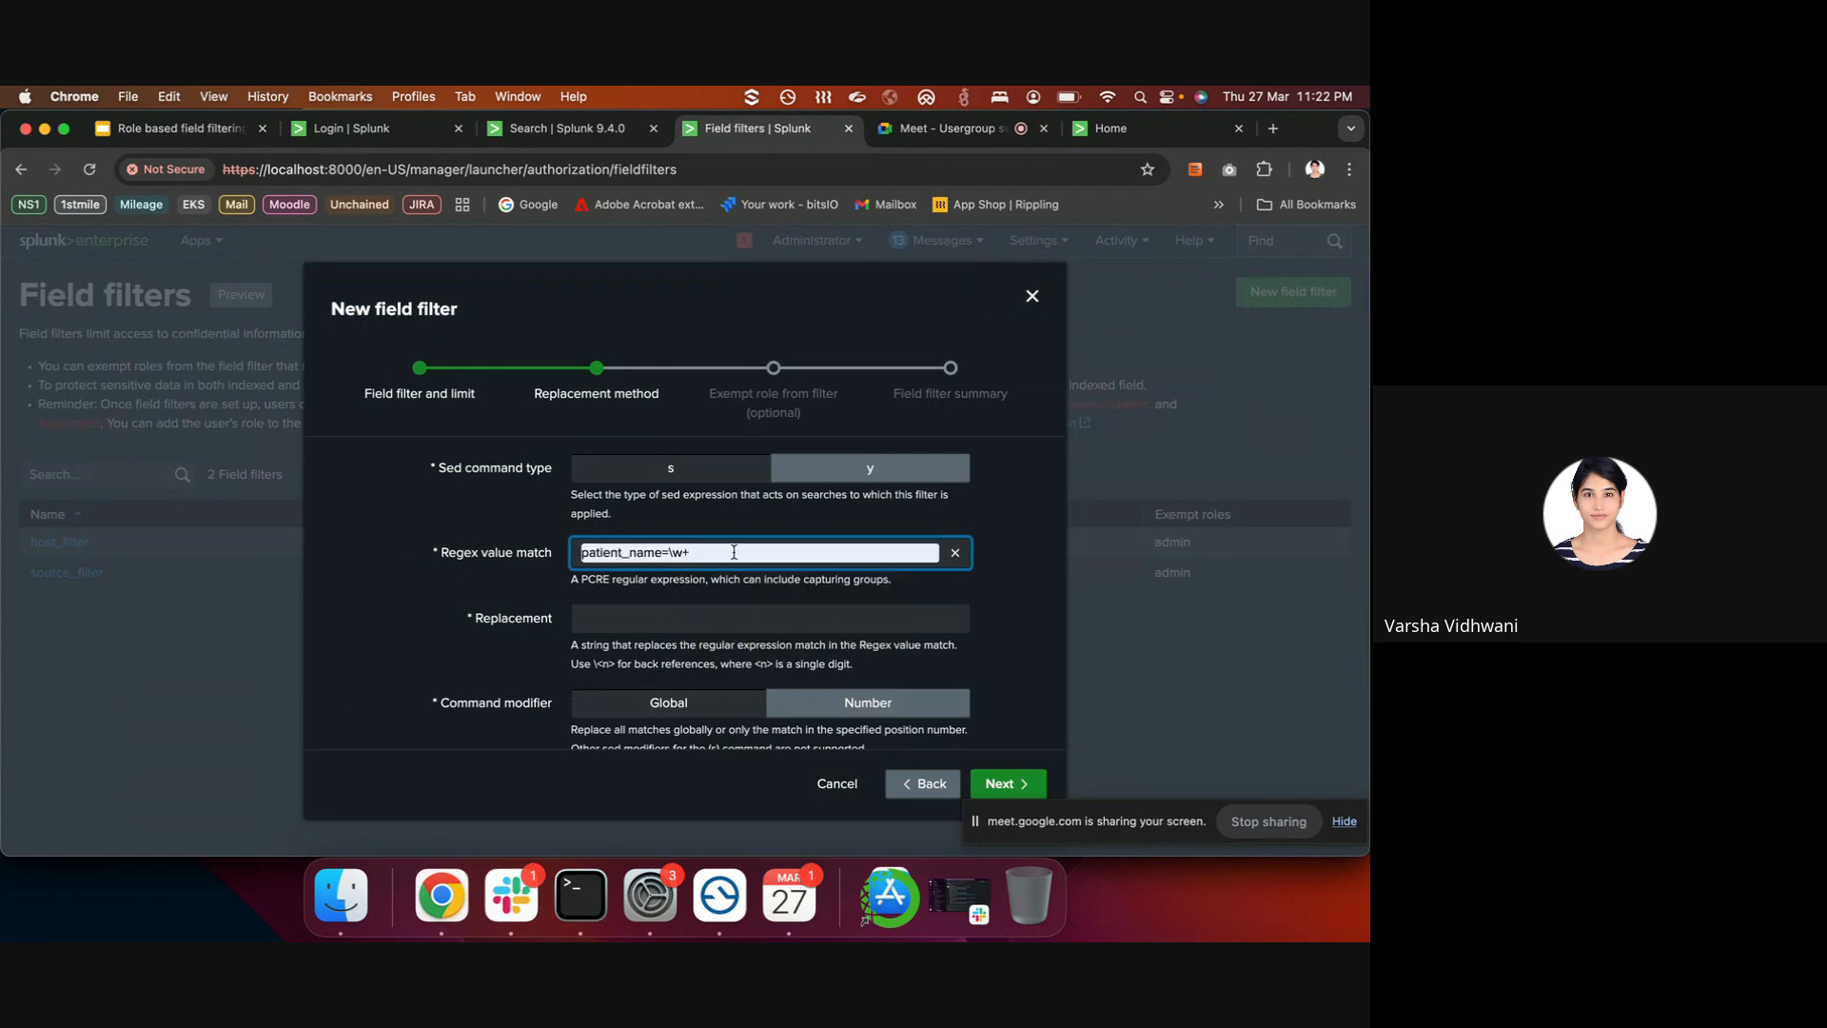
pyautogui.click(612, 616)
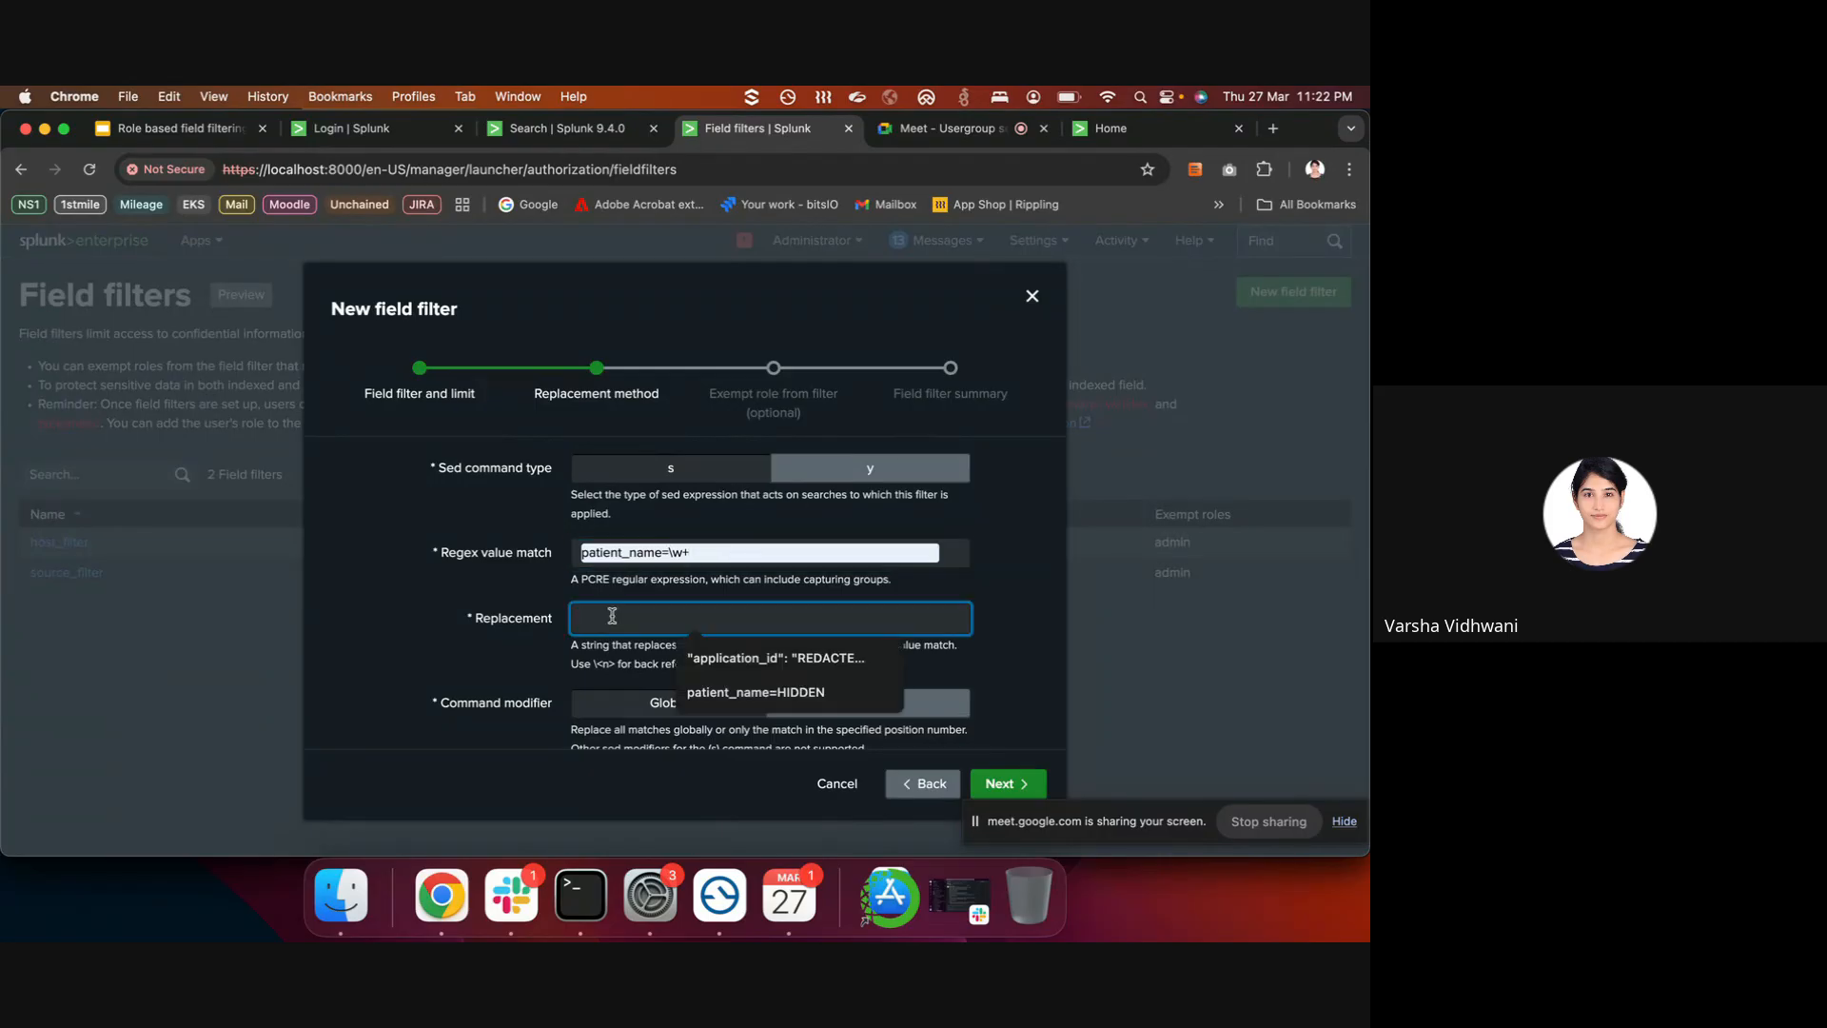
pyautogui.write('pat')
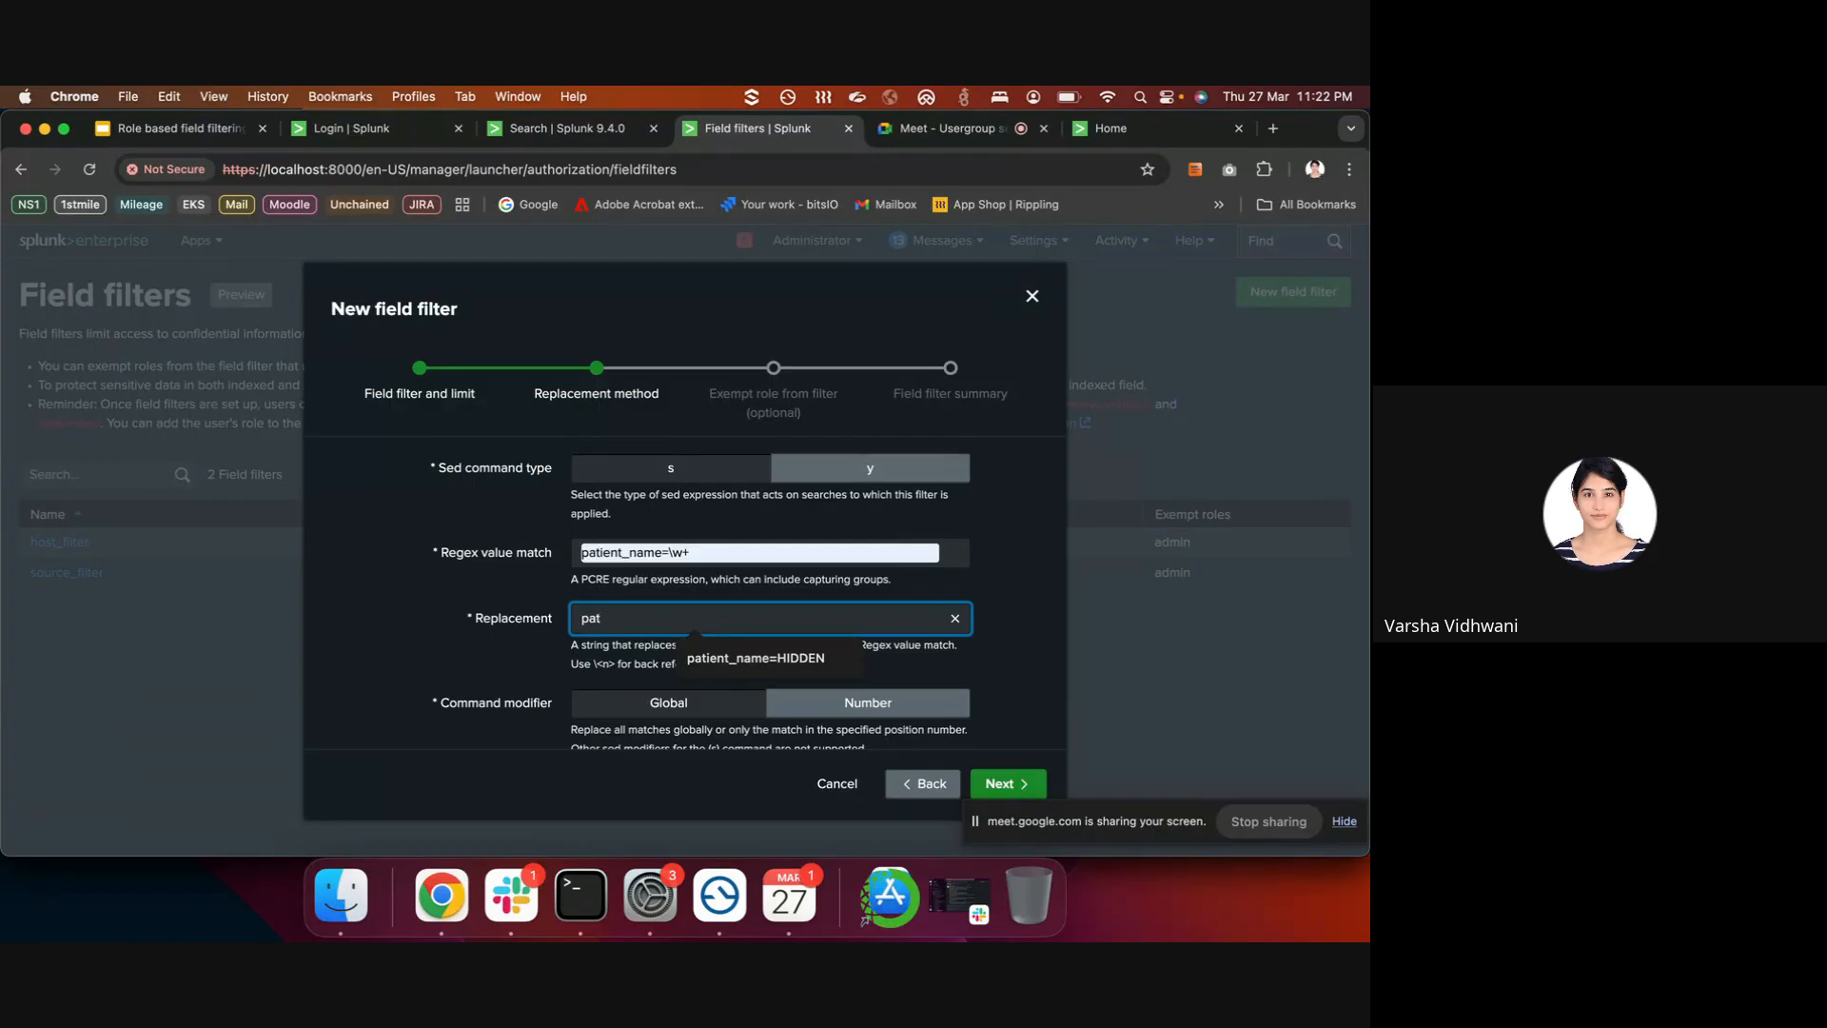
pyautogui.click(719, 649)
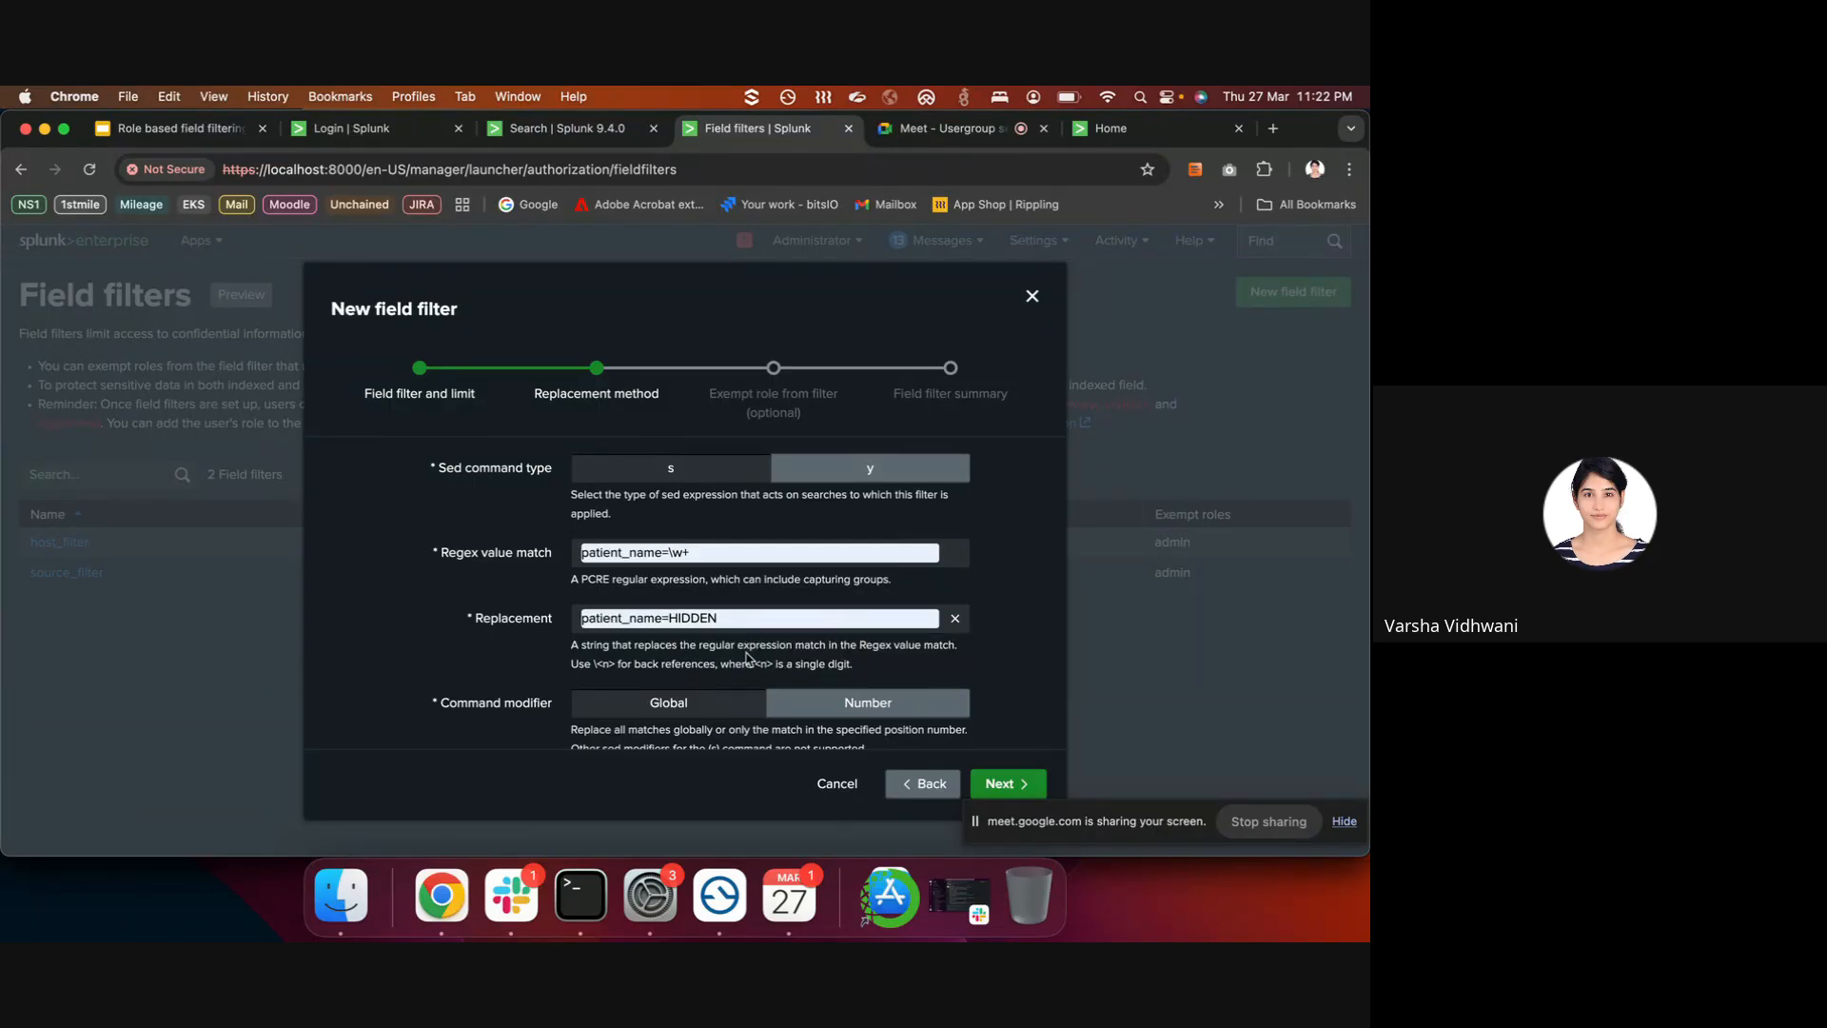
# - Choose the Global command modifier and advance to the Exempt role step
pyautogui.scroll(-1, 749, 657)
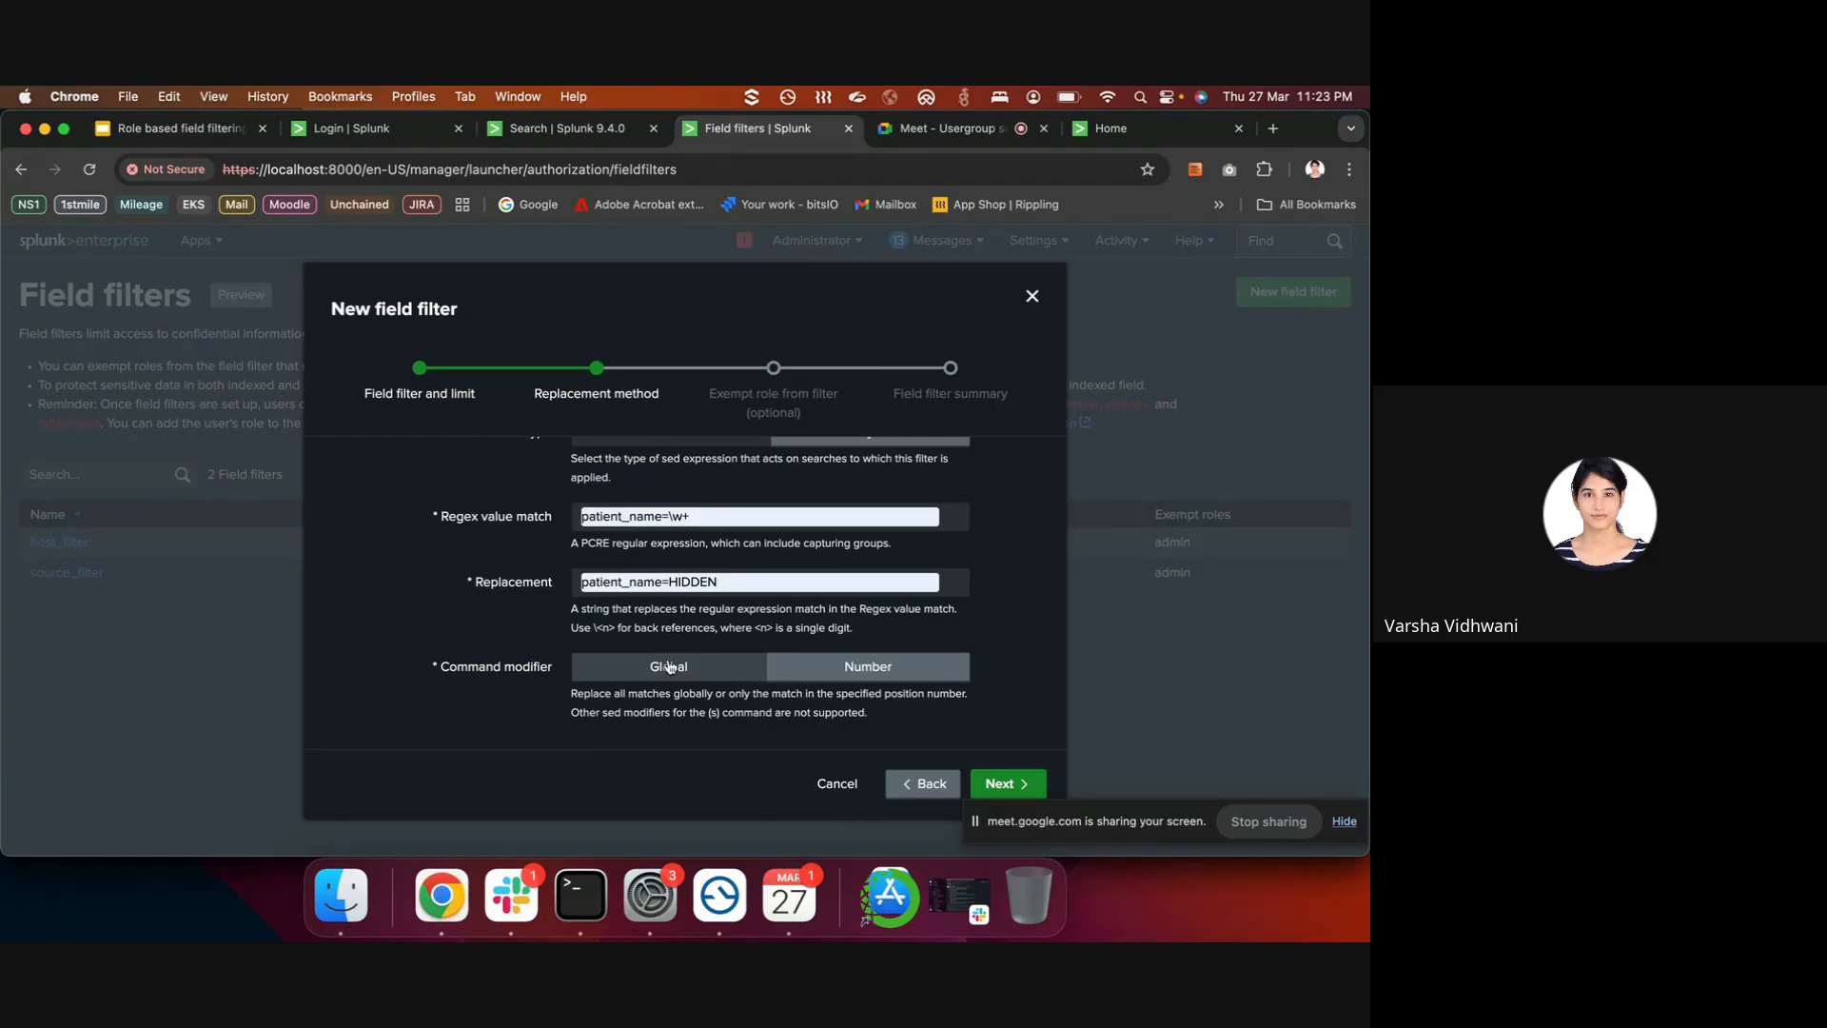
pyautogui.moveTo(748, 517); pyautogui.dragTo(556, 519)
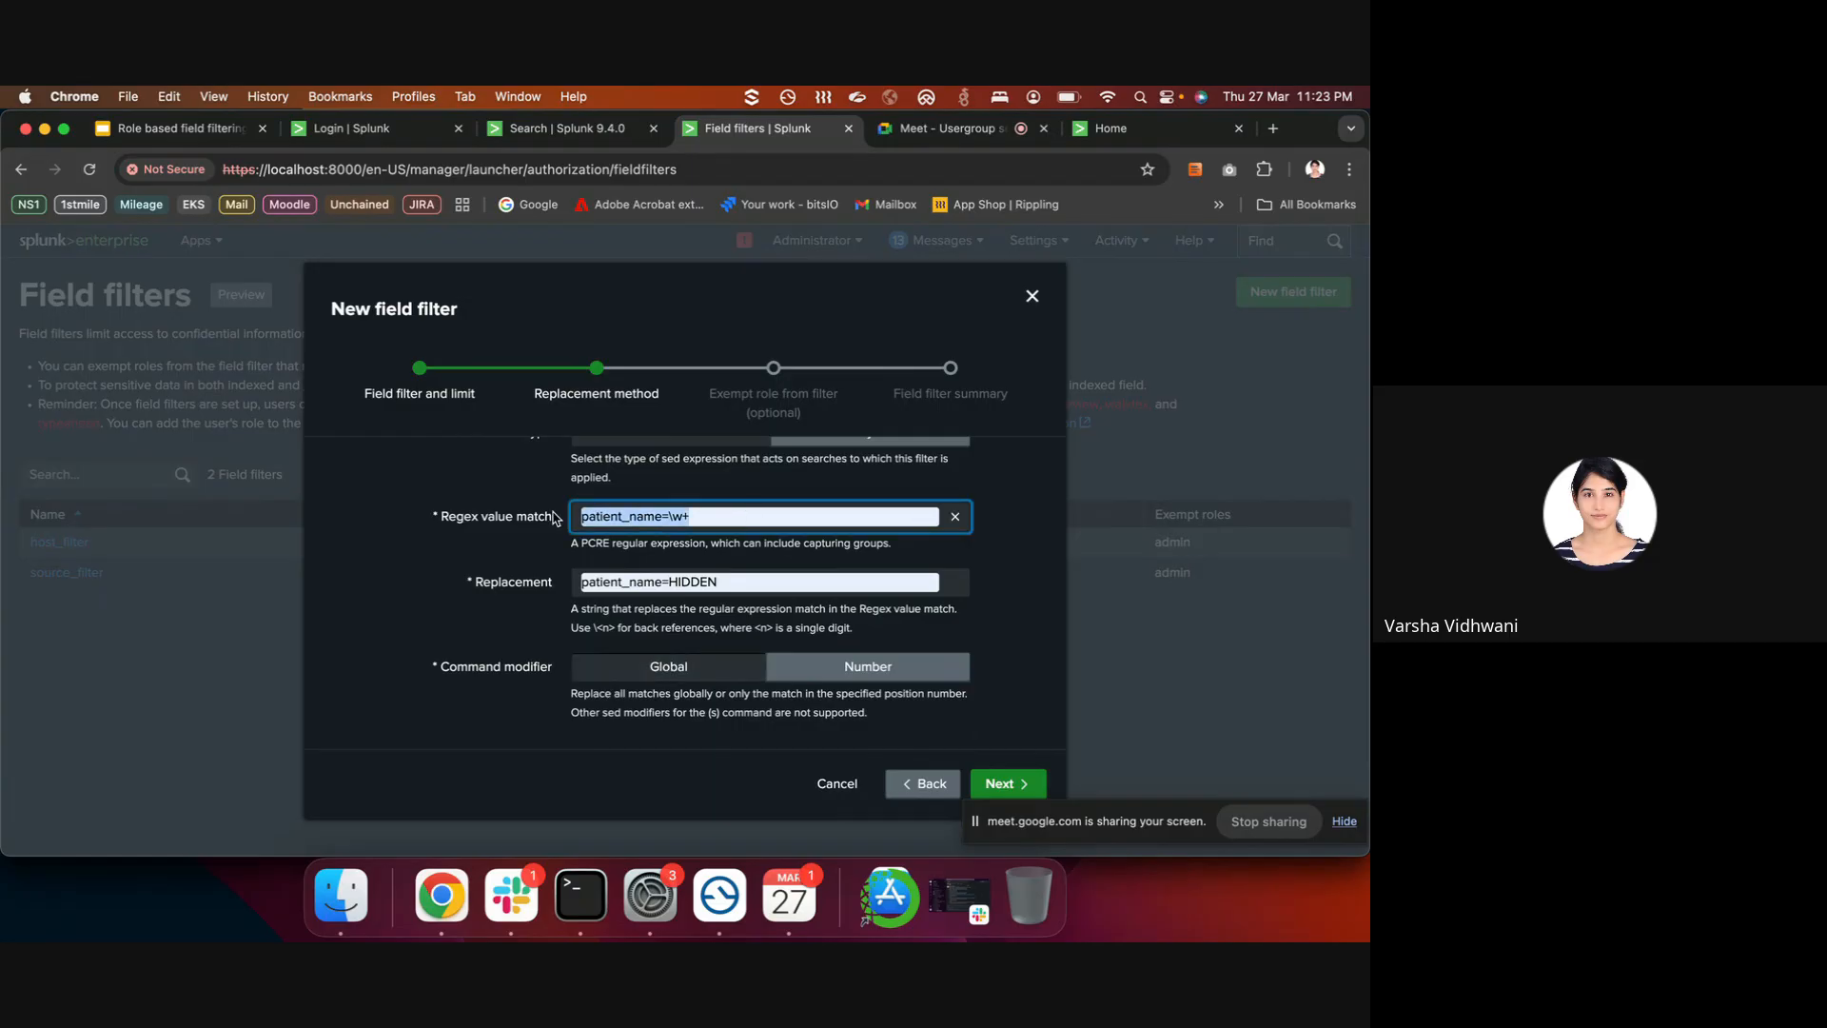
pyautogui.click(835, 669)
pyautogui.scroll(-2, 799, 676)
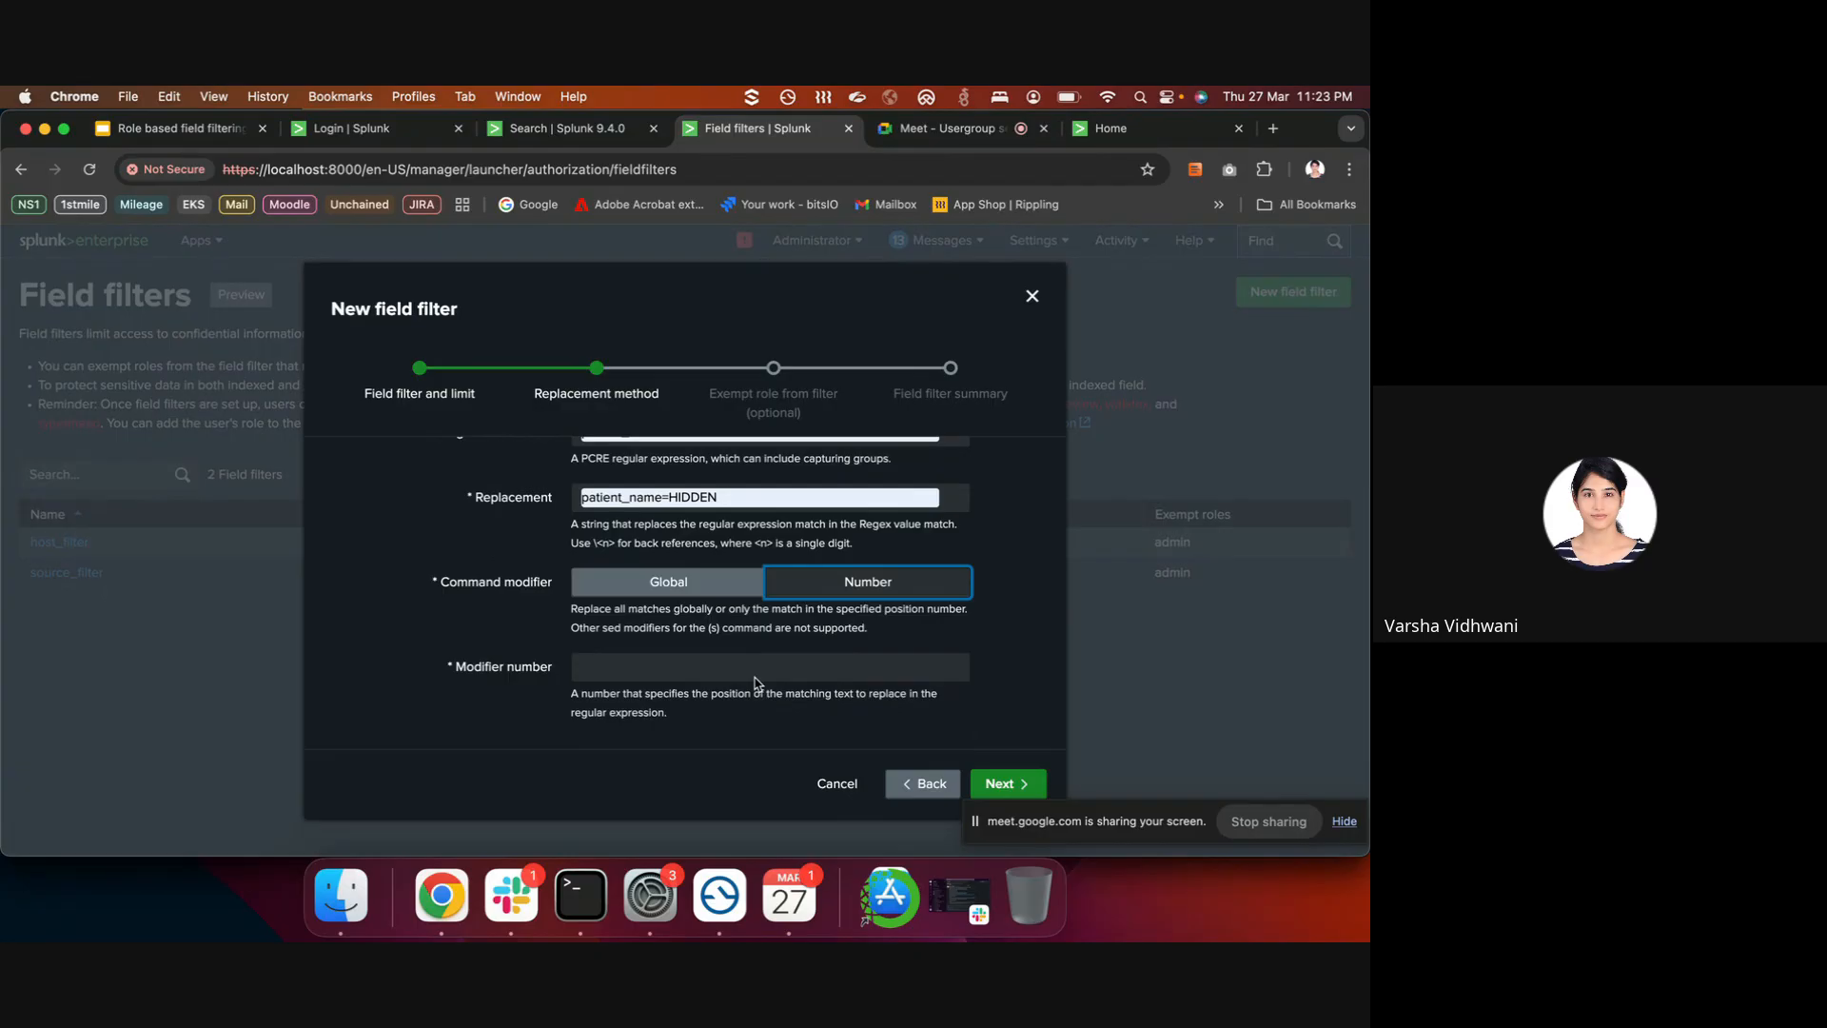
pyautogui.click(696, 588)
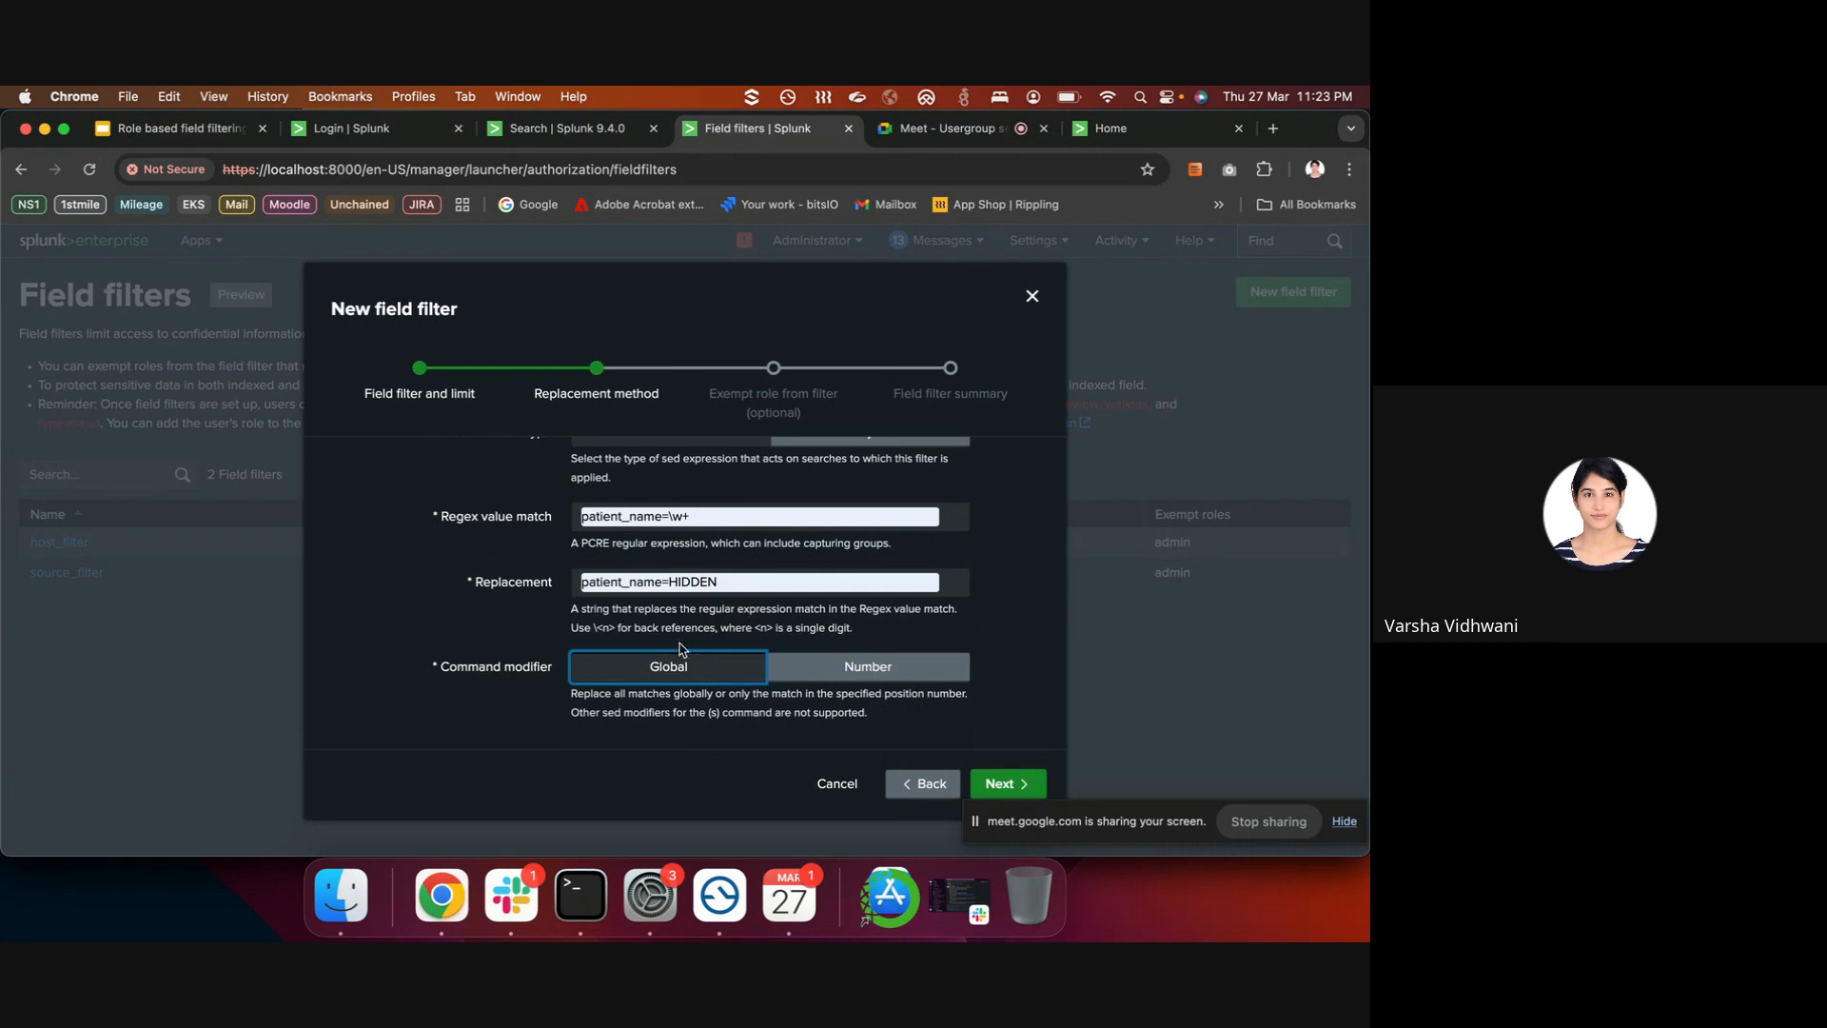
pyautogui.click(1004, 782)
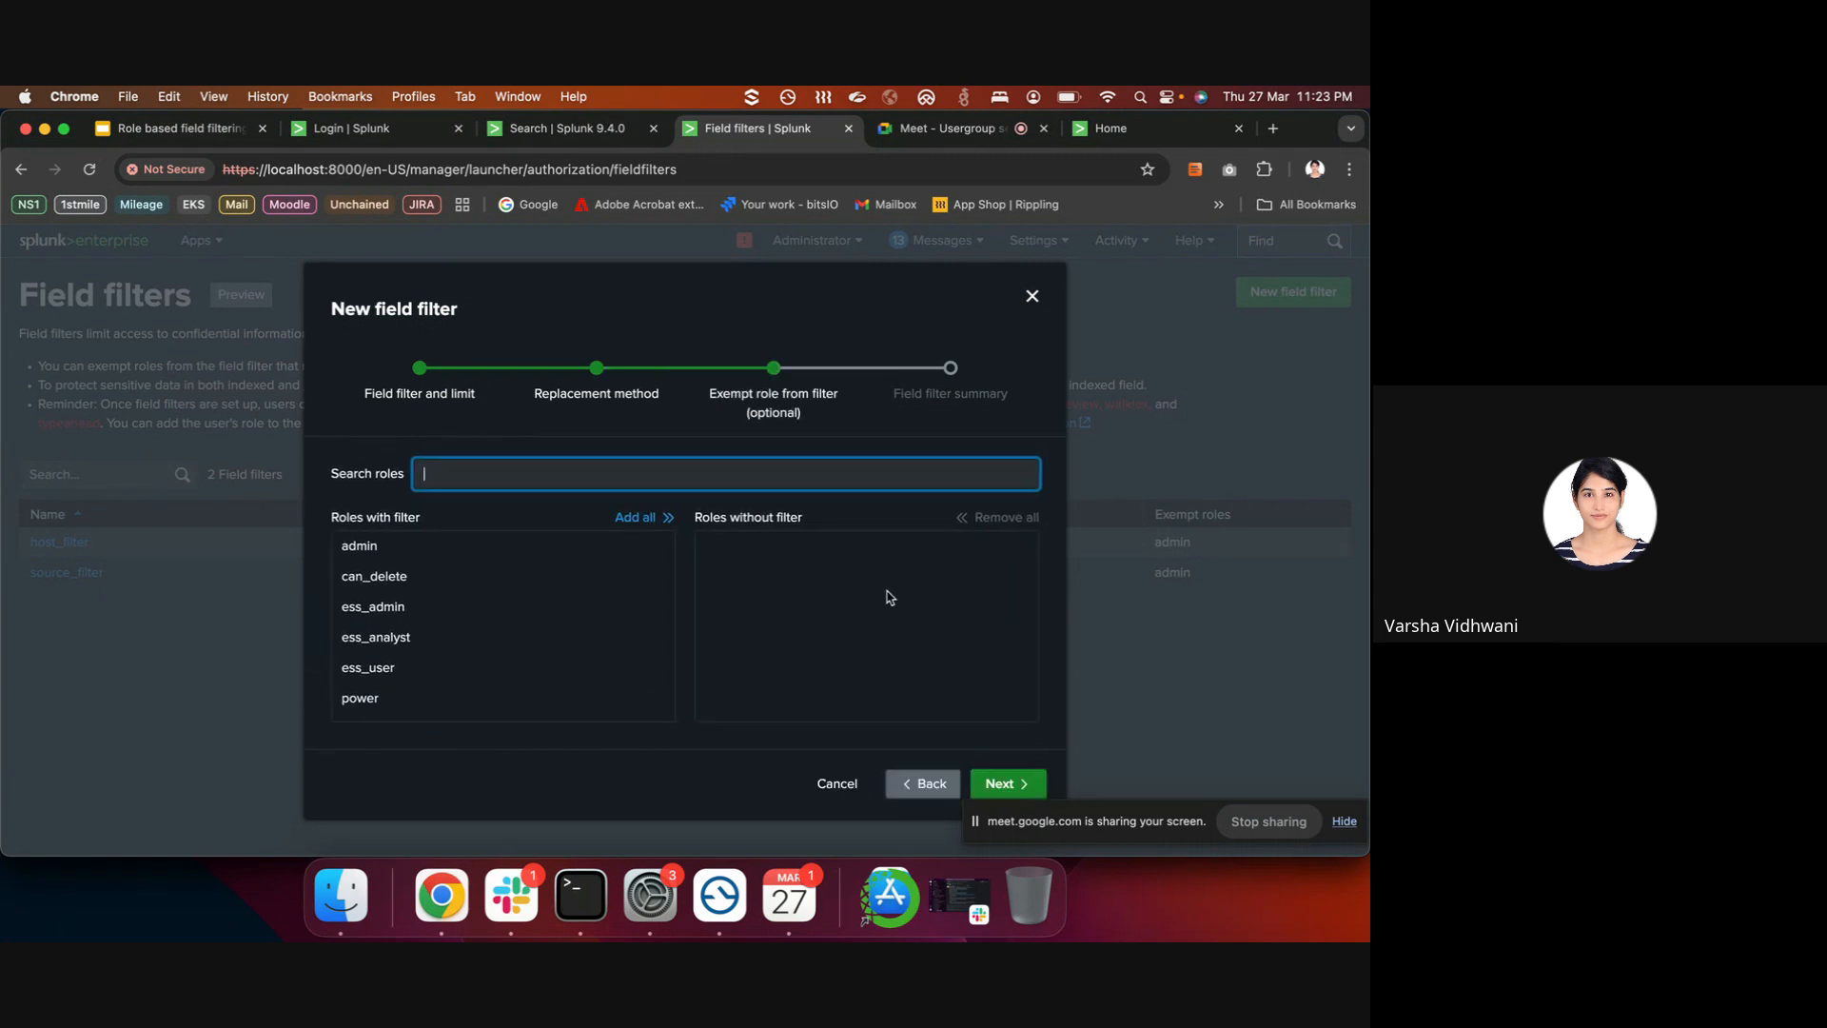
# - Exempt the admin role and create the patient_filter field filter
pyautogui.click(632, 555)
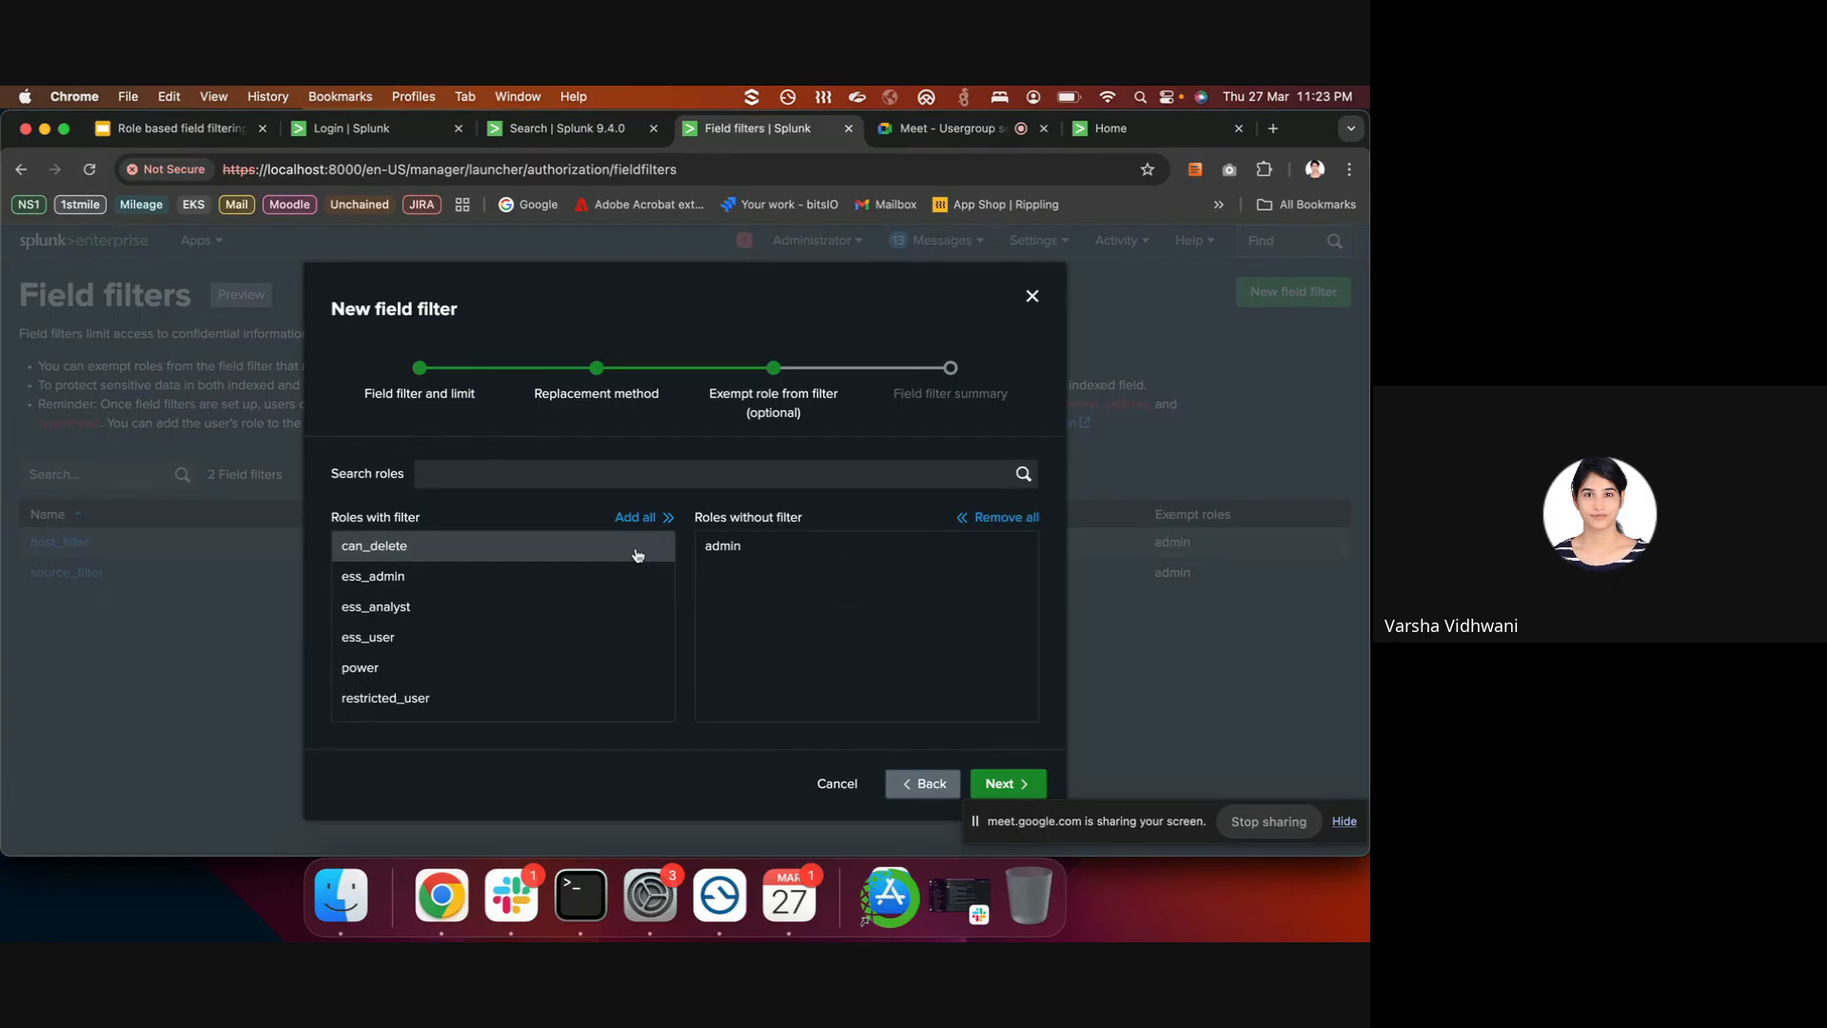
pyautogui.click(1005, 784)
pyautogui.click(1004, 783)
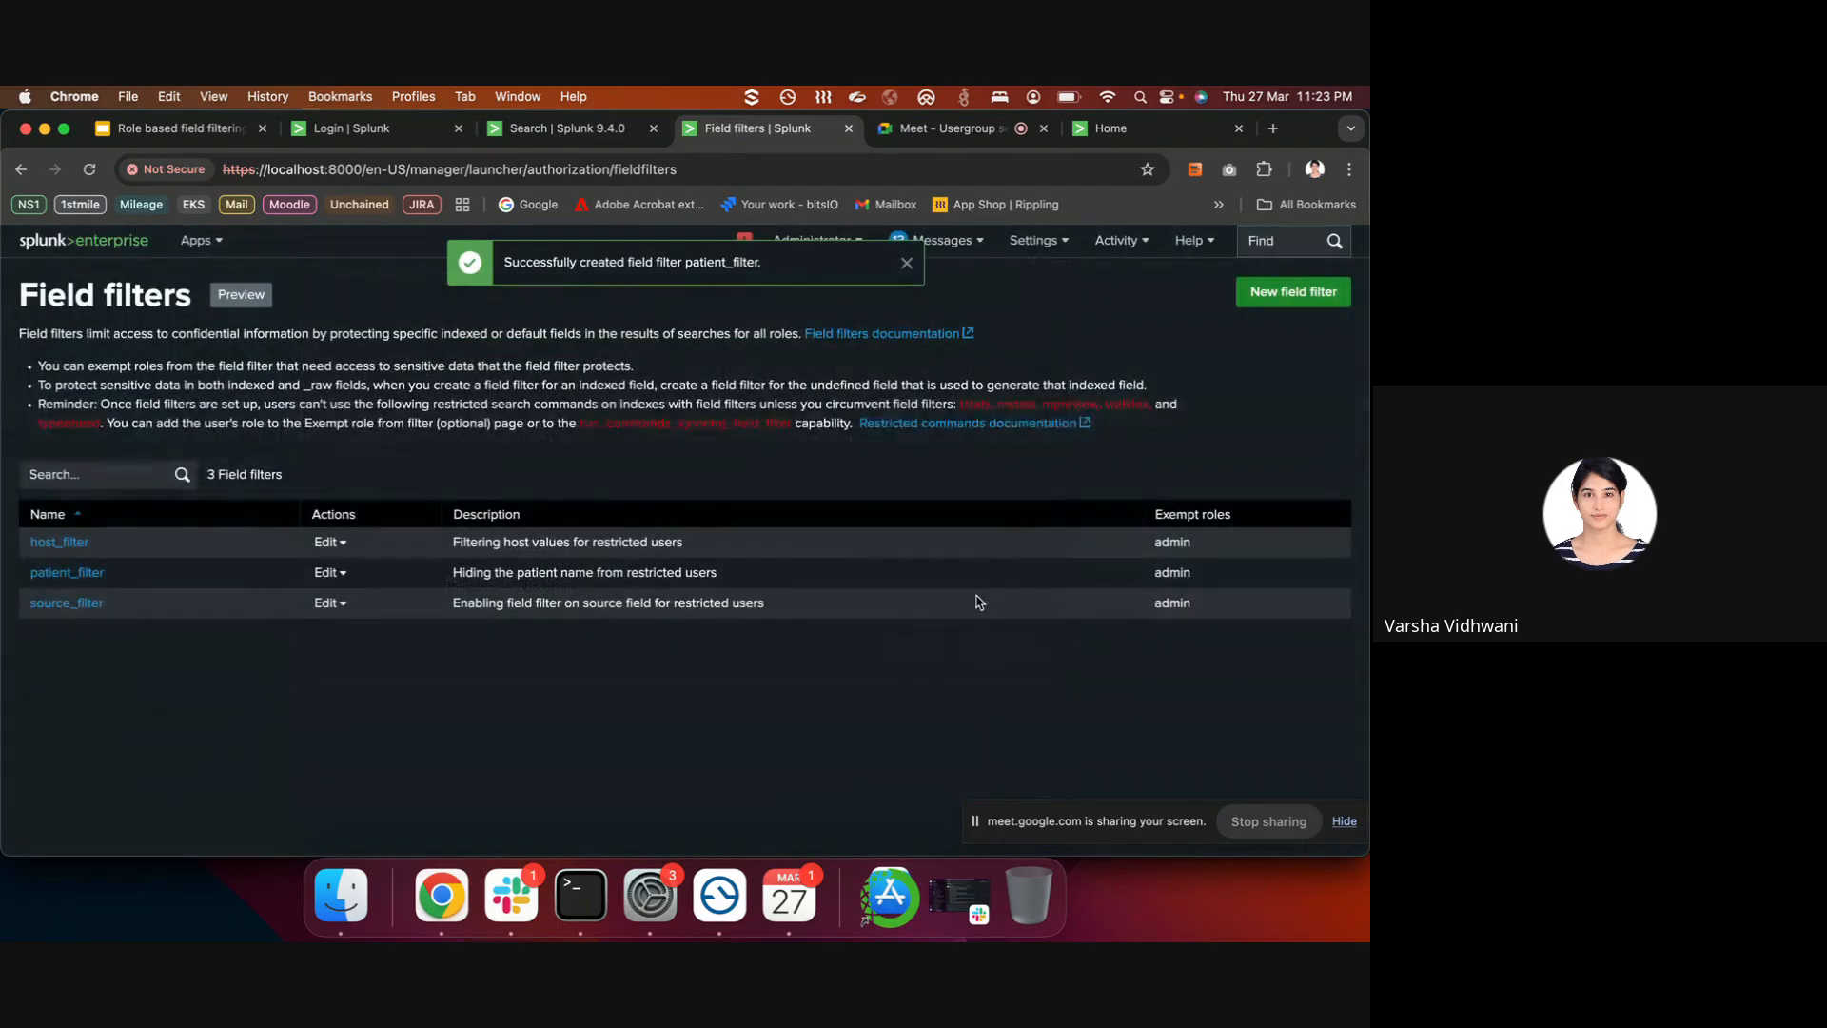
pyautogui.click(552, 130)
pyautogui.click(460, 169)
pyautogui.click(440, 172)
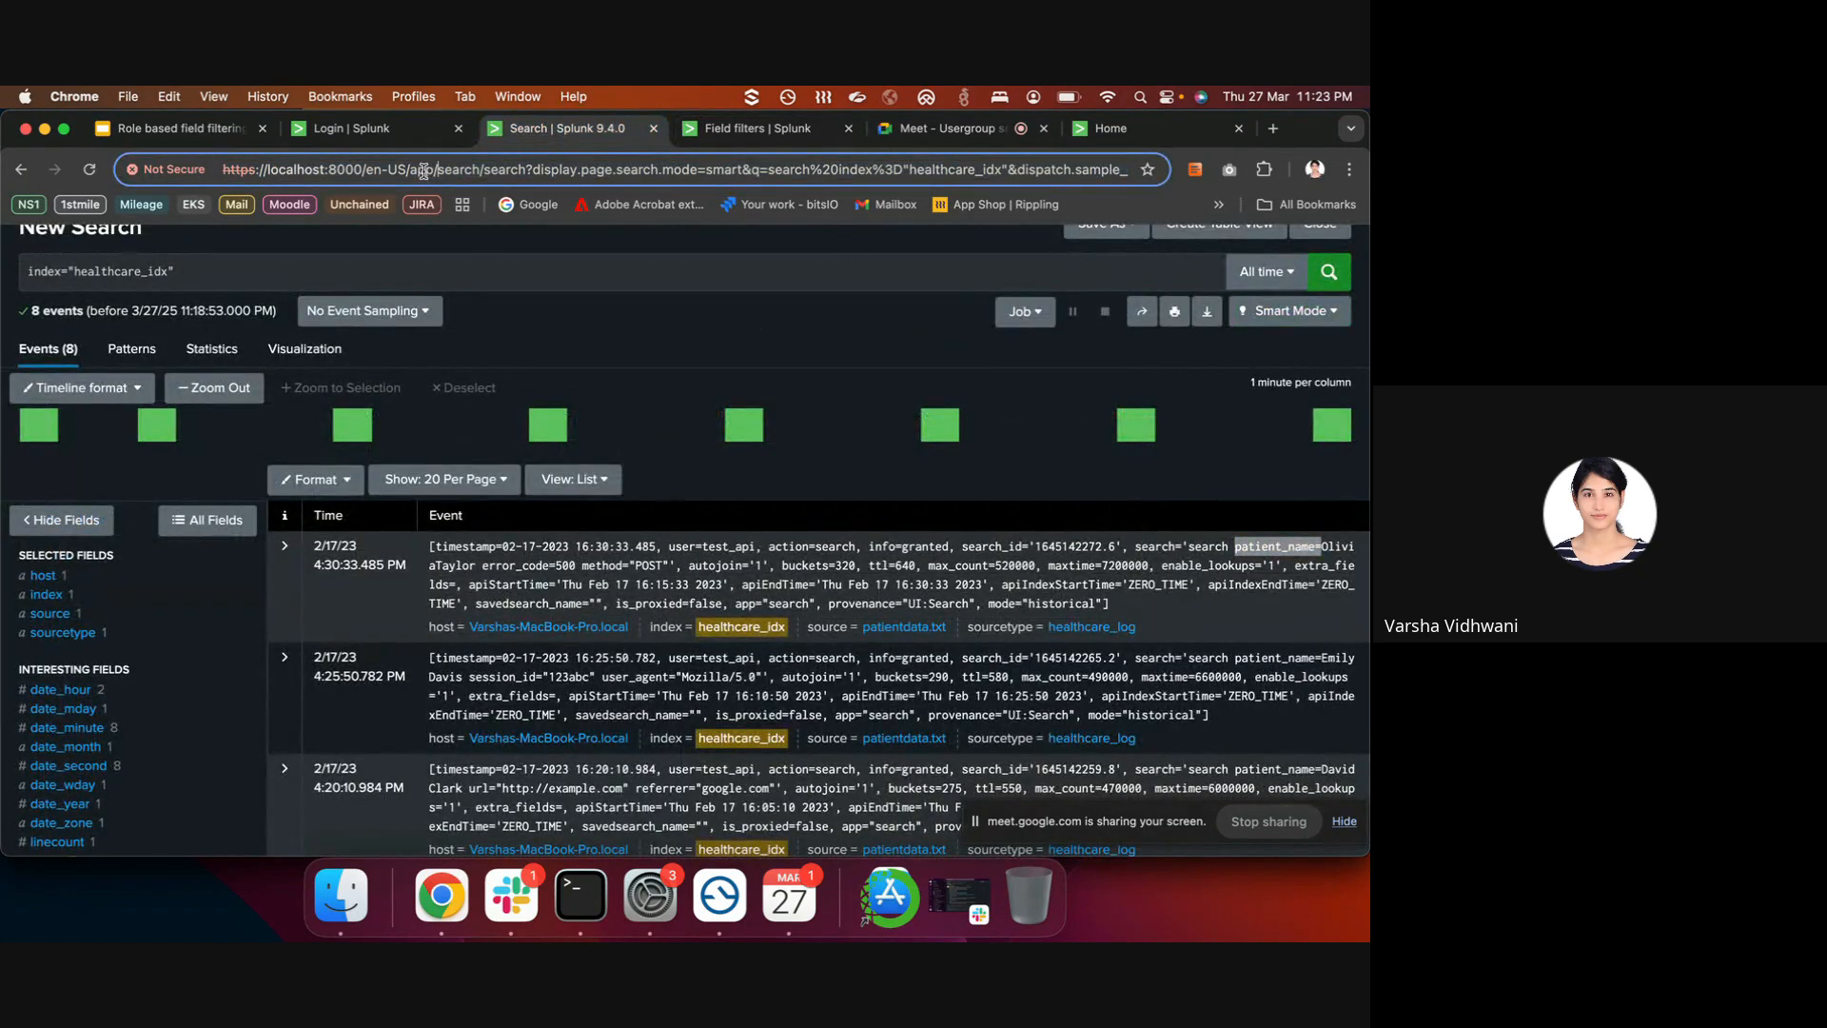
pyautogui.moveTo(409, 171); pyautogui.dragTo(466, 227)
pyautogui.write('https://localhost:8000/en-US/debuf')
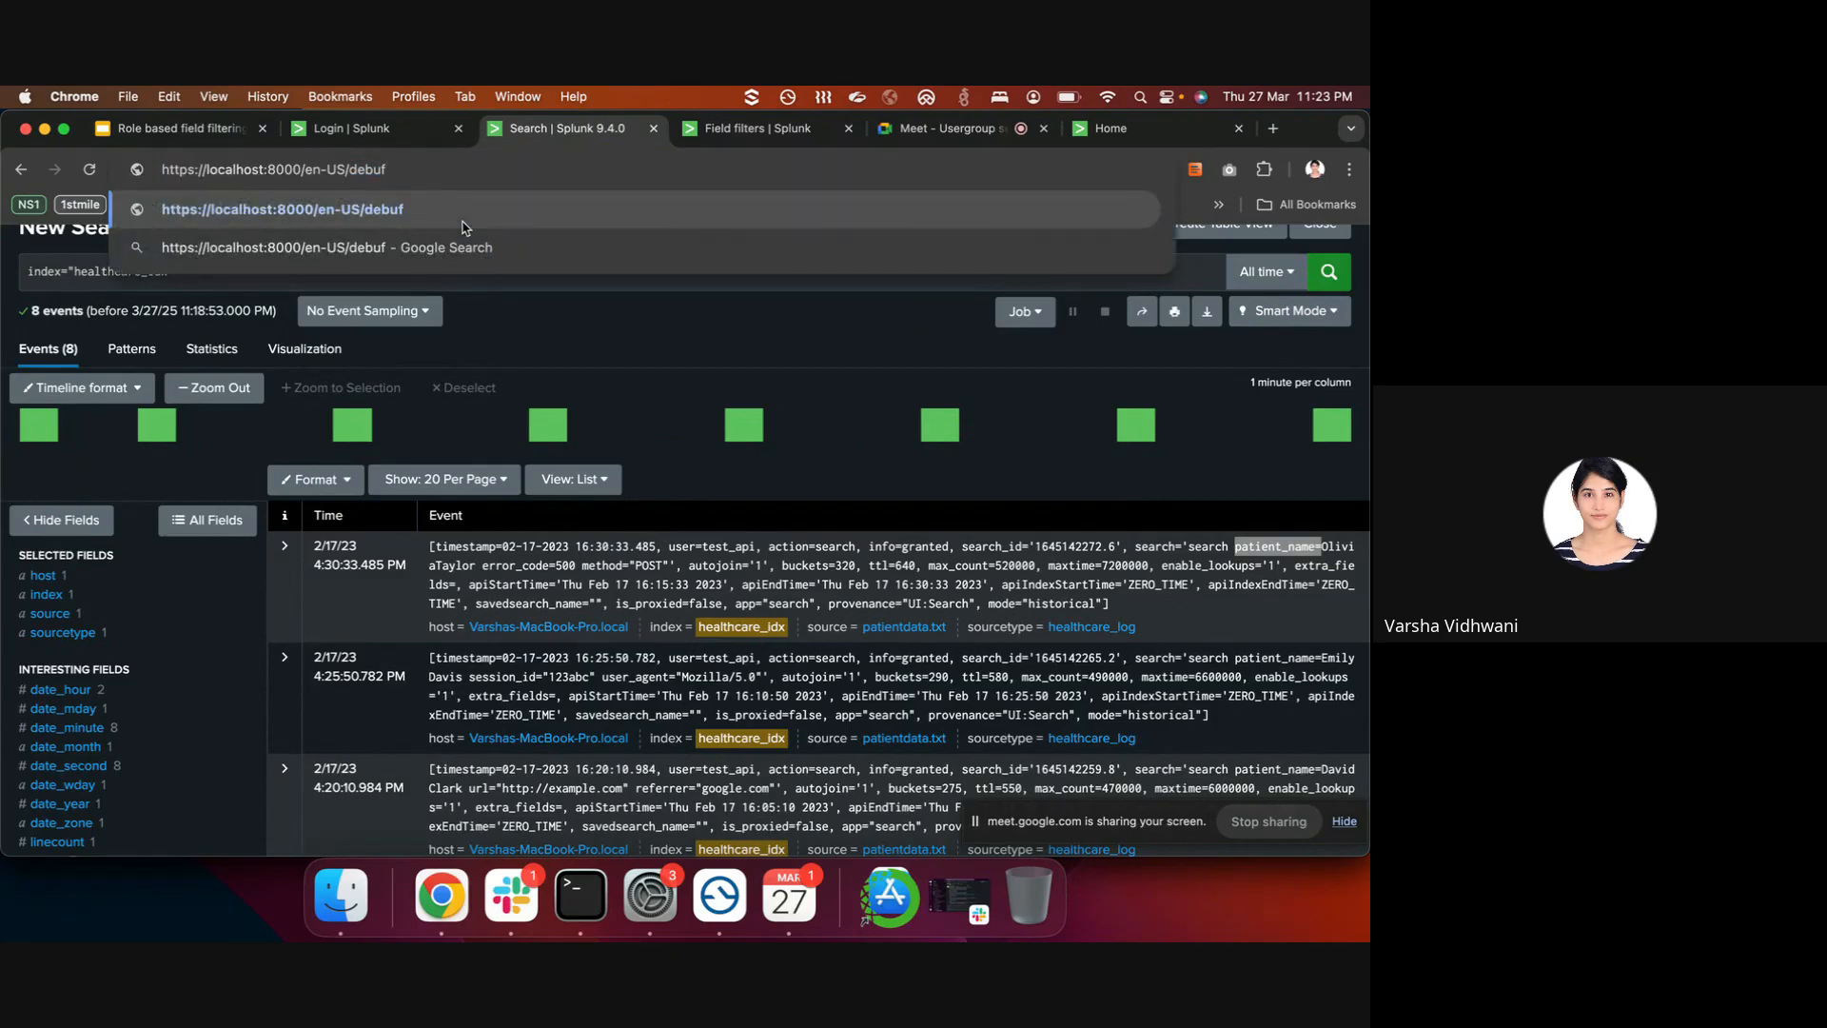
pyautogui.press('BackSpace')
pyautogui.write('g/refresh')
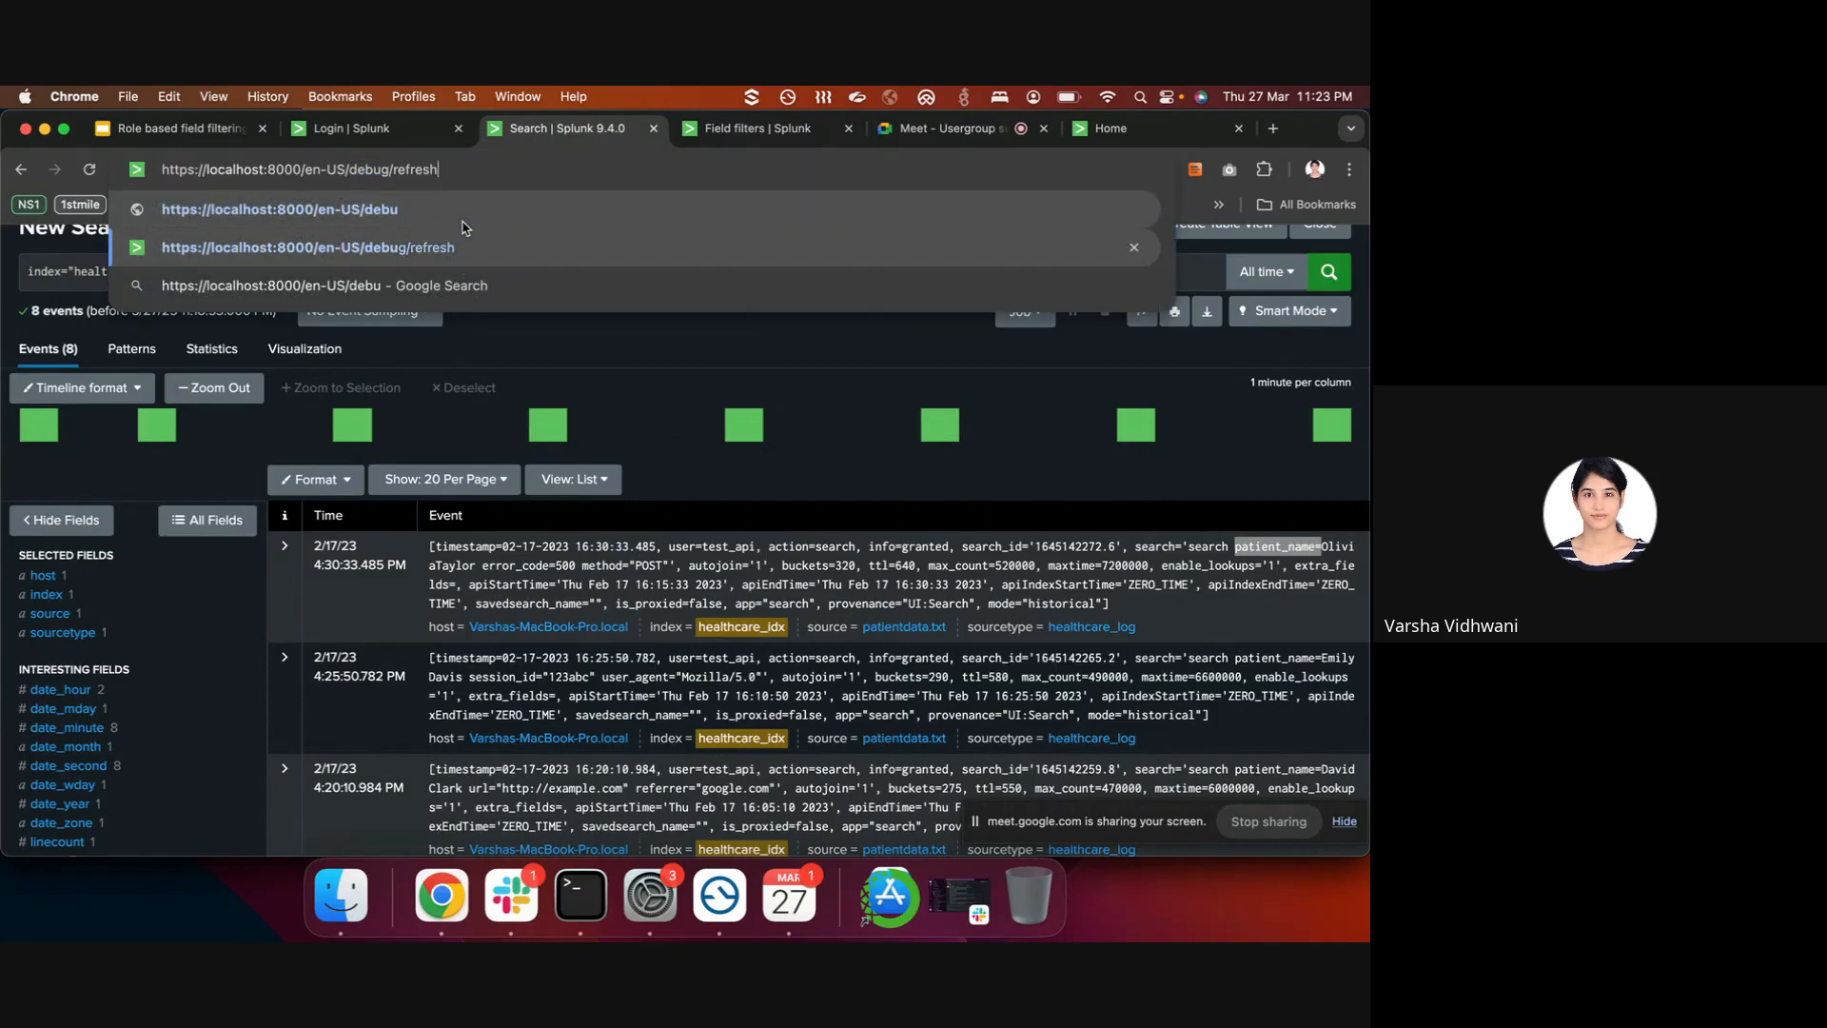
pyautogui.press('Return')
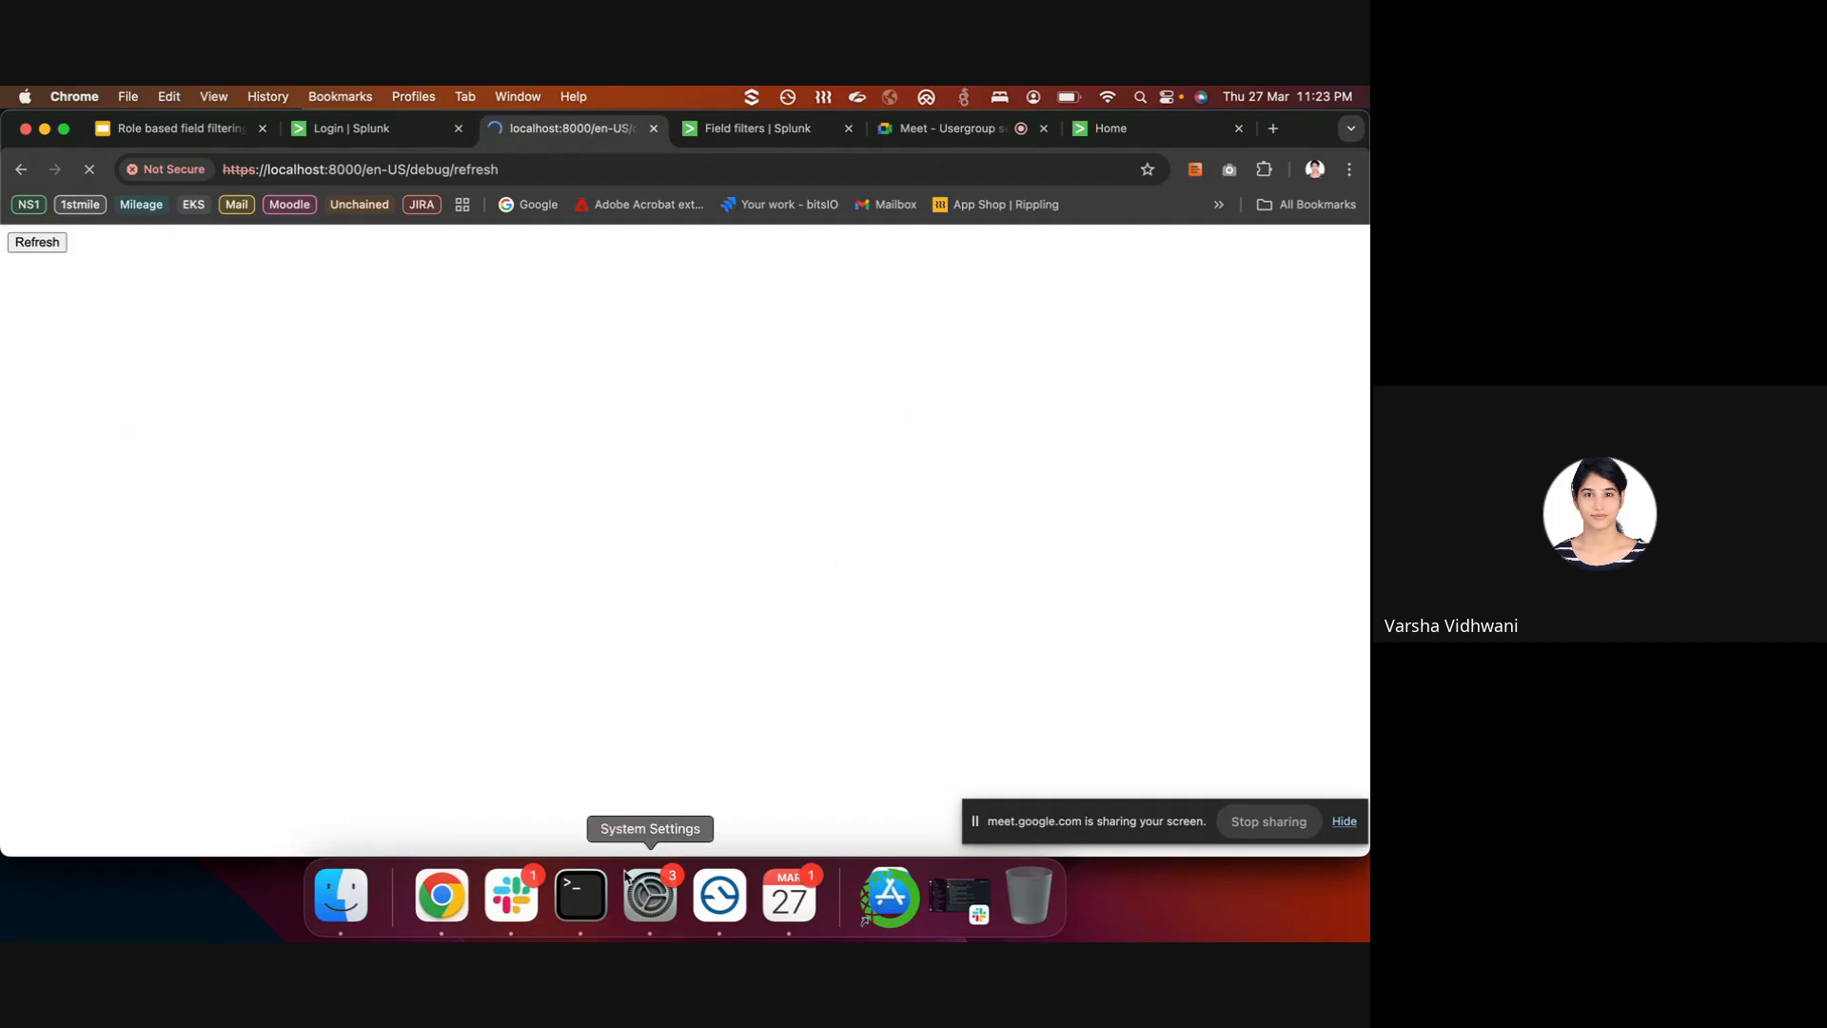
pyautogui.click(581, 895)
pyautogui.rightClick(581, 895)
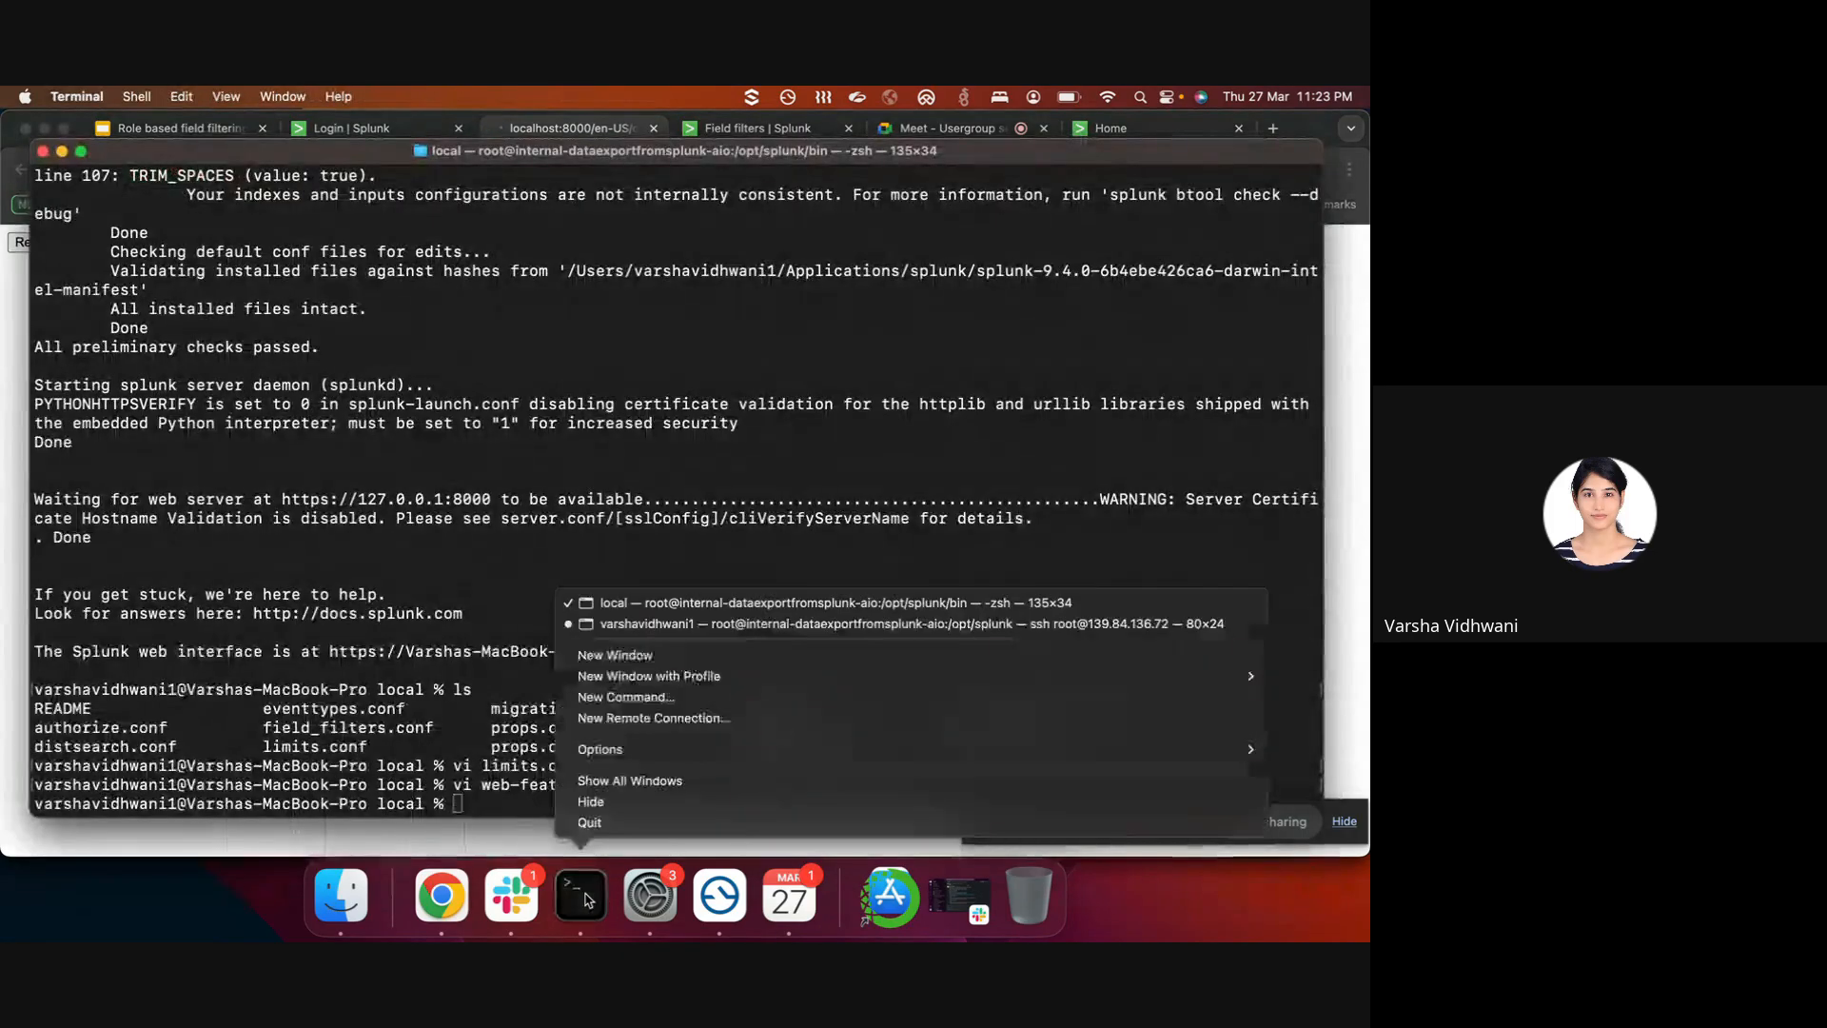
pyautogui.click(718, 624)
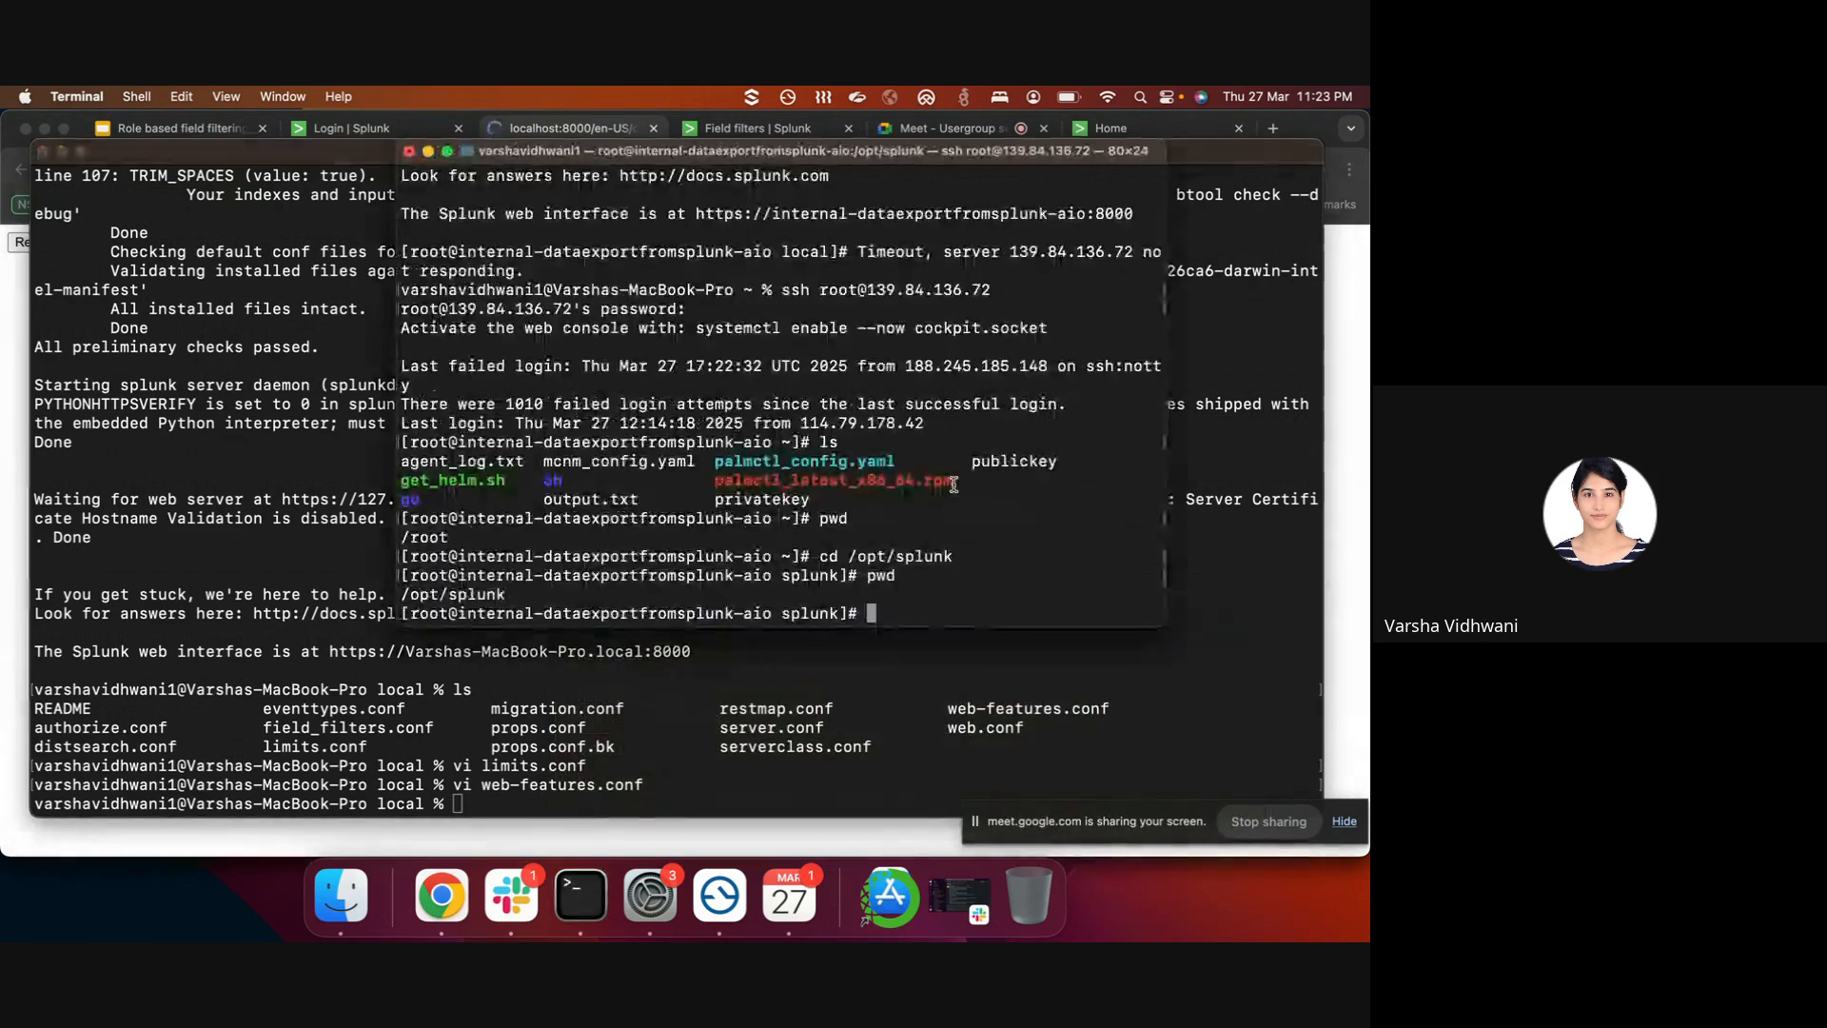
pyautogui.click(762, 841)
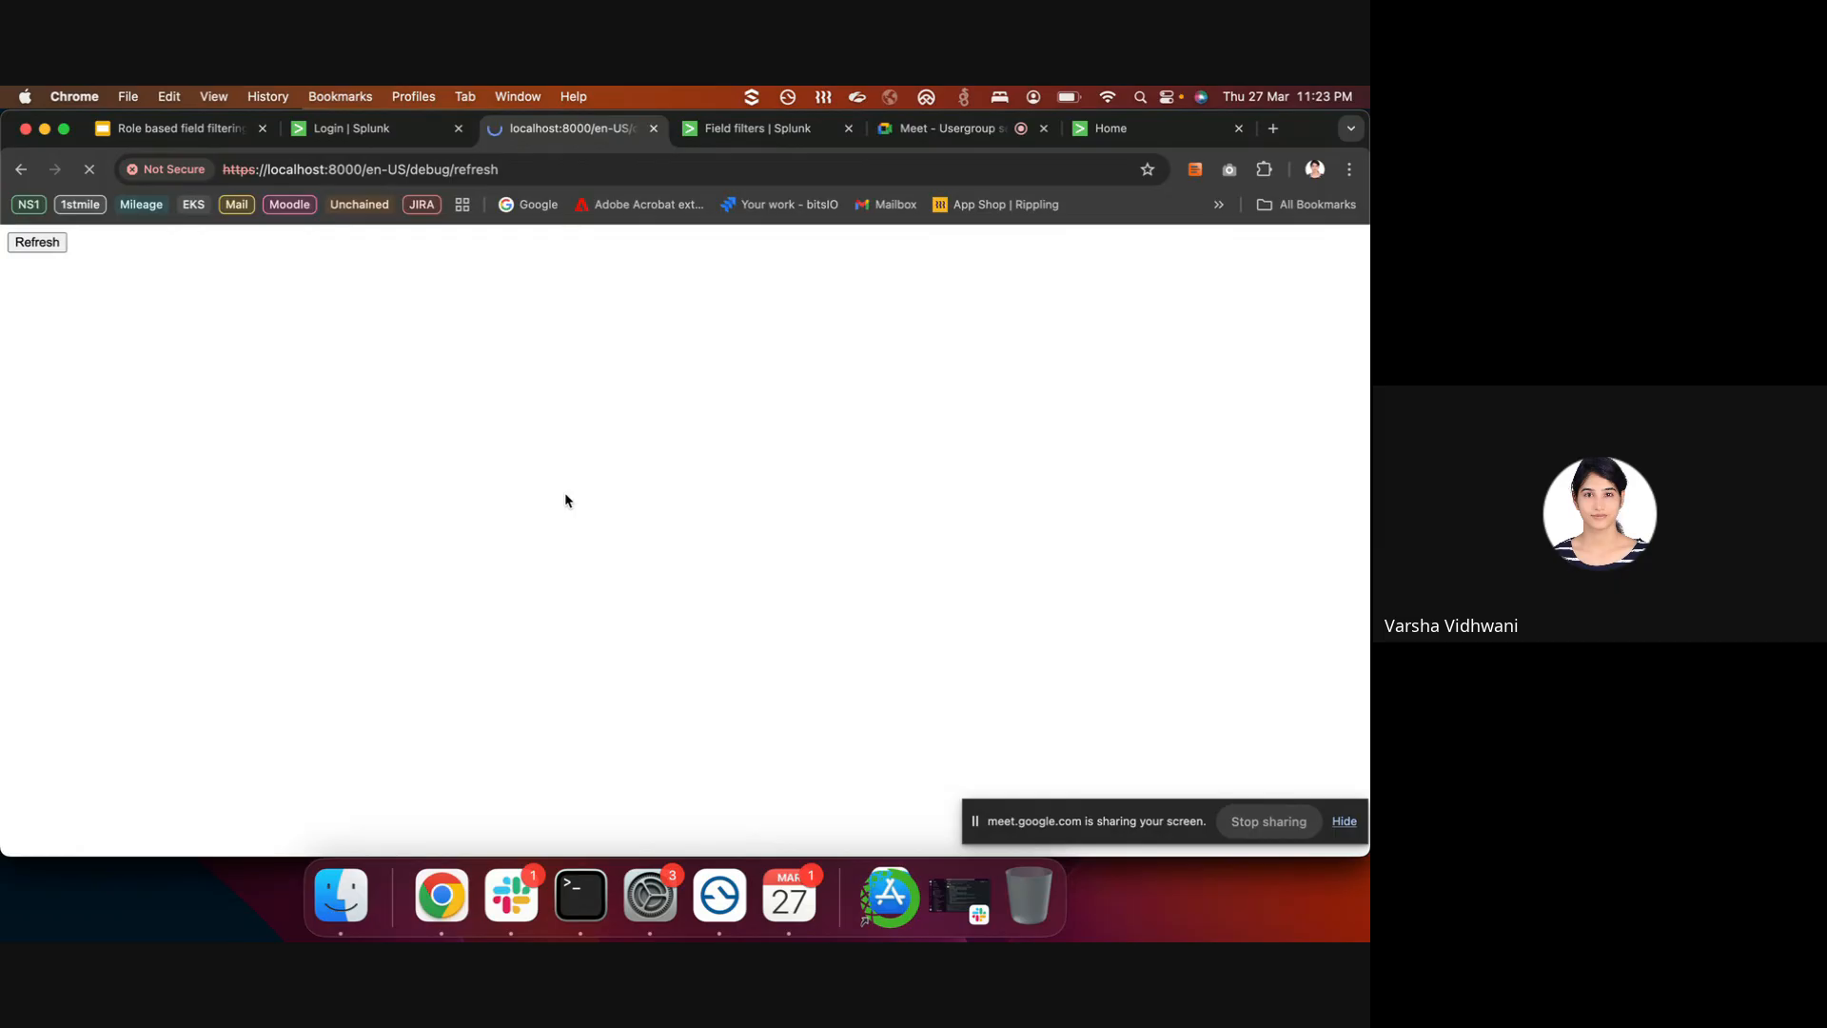
# - Run the debug/refresh reload and confirm every entity reports OK and DONE
pyautogui.click(406, 128)
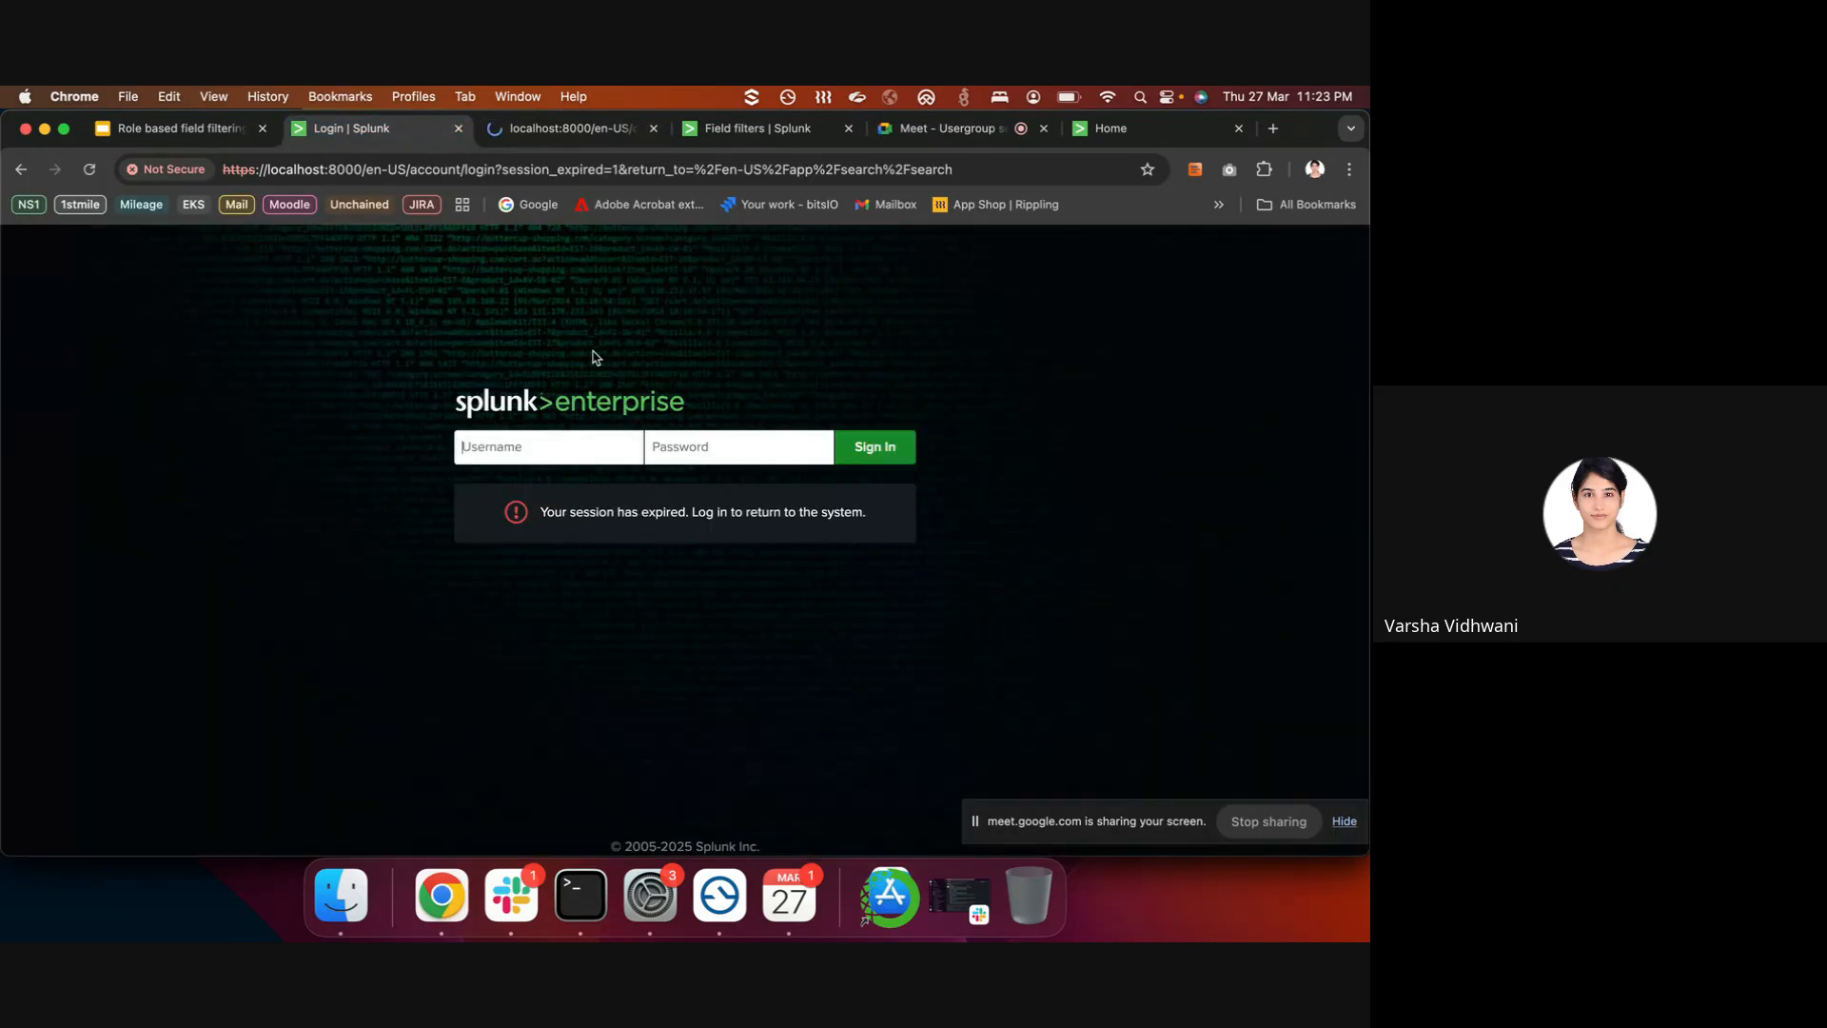
pyautogui.click(571, 124)
pyautogui.click(774, 130)
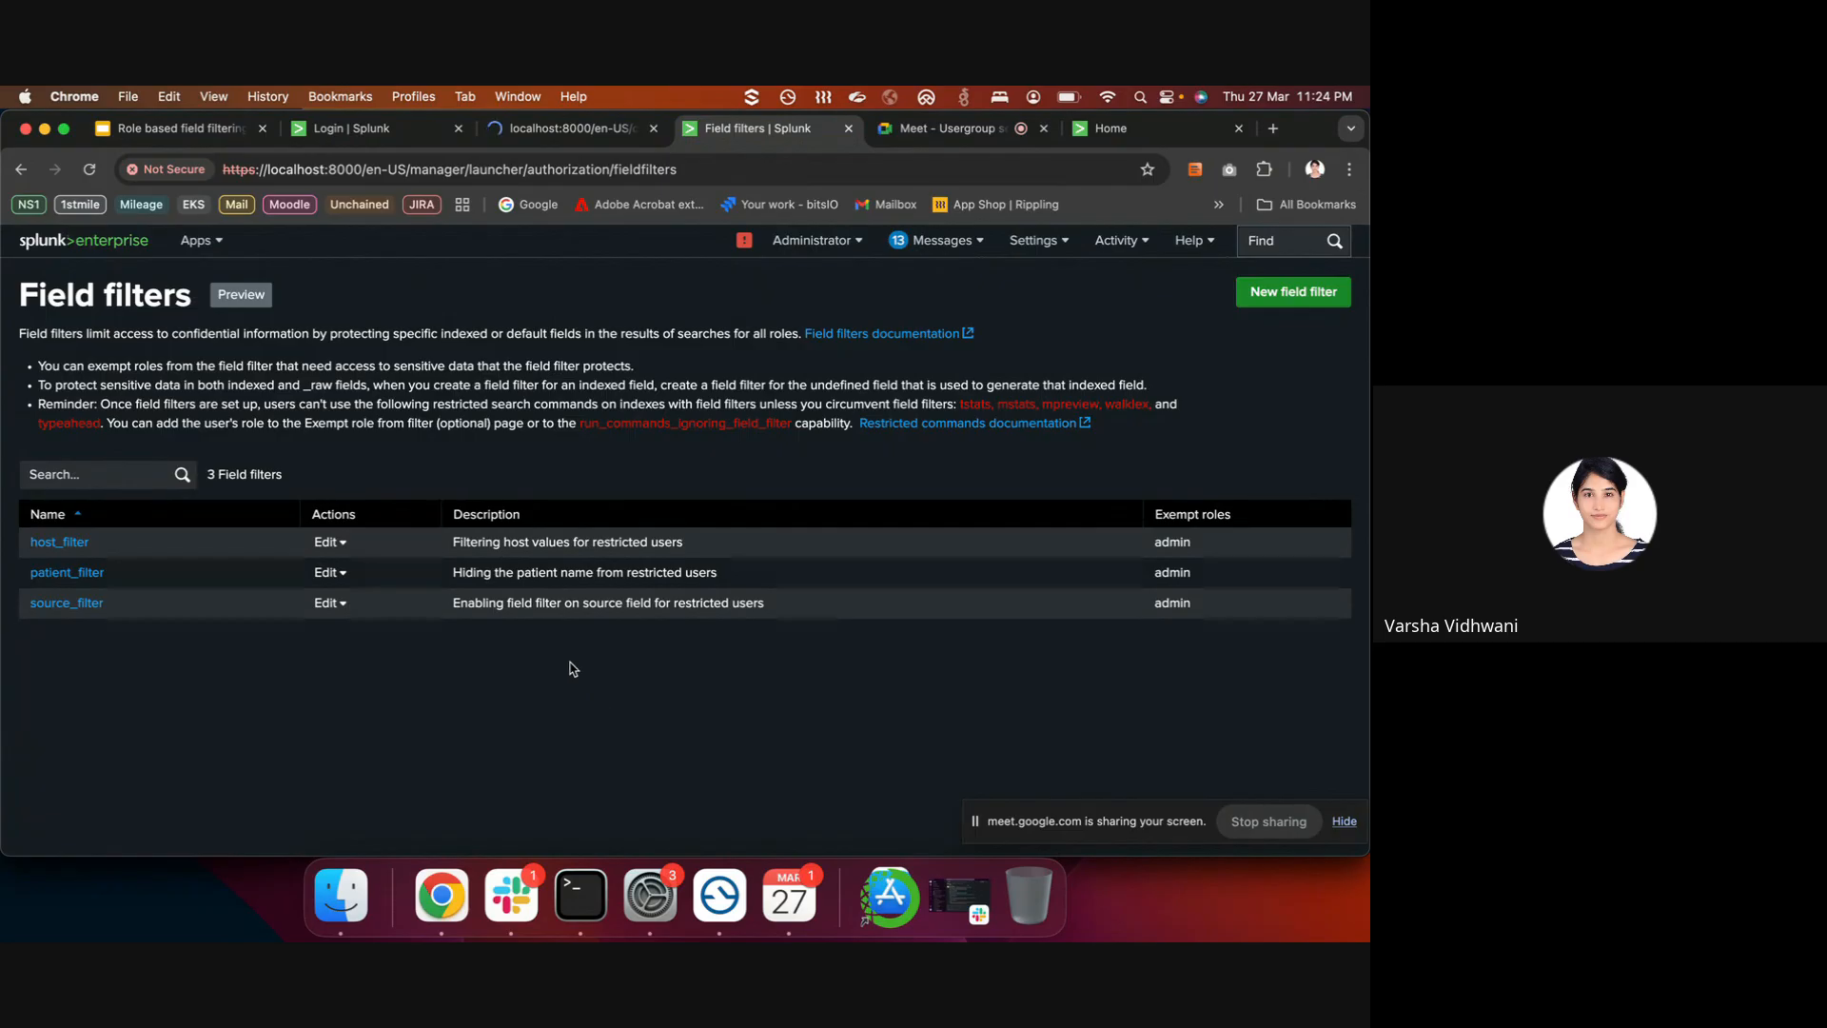
pyautogui.click(519, 126)
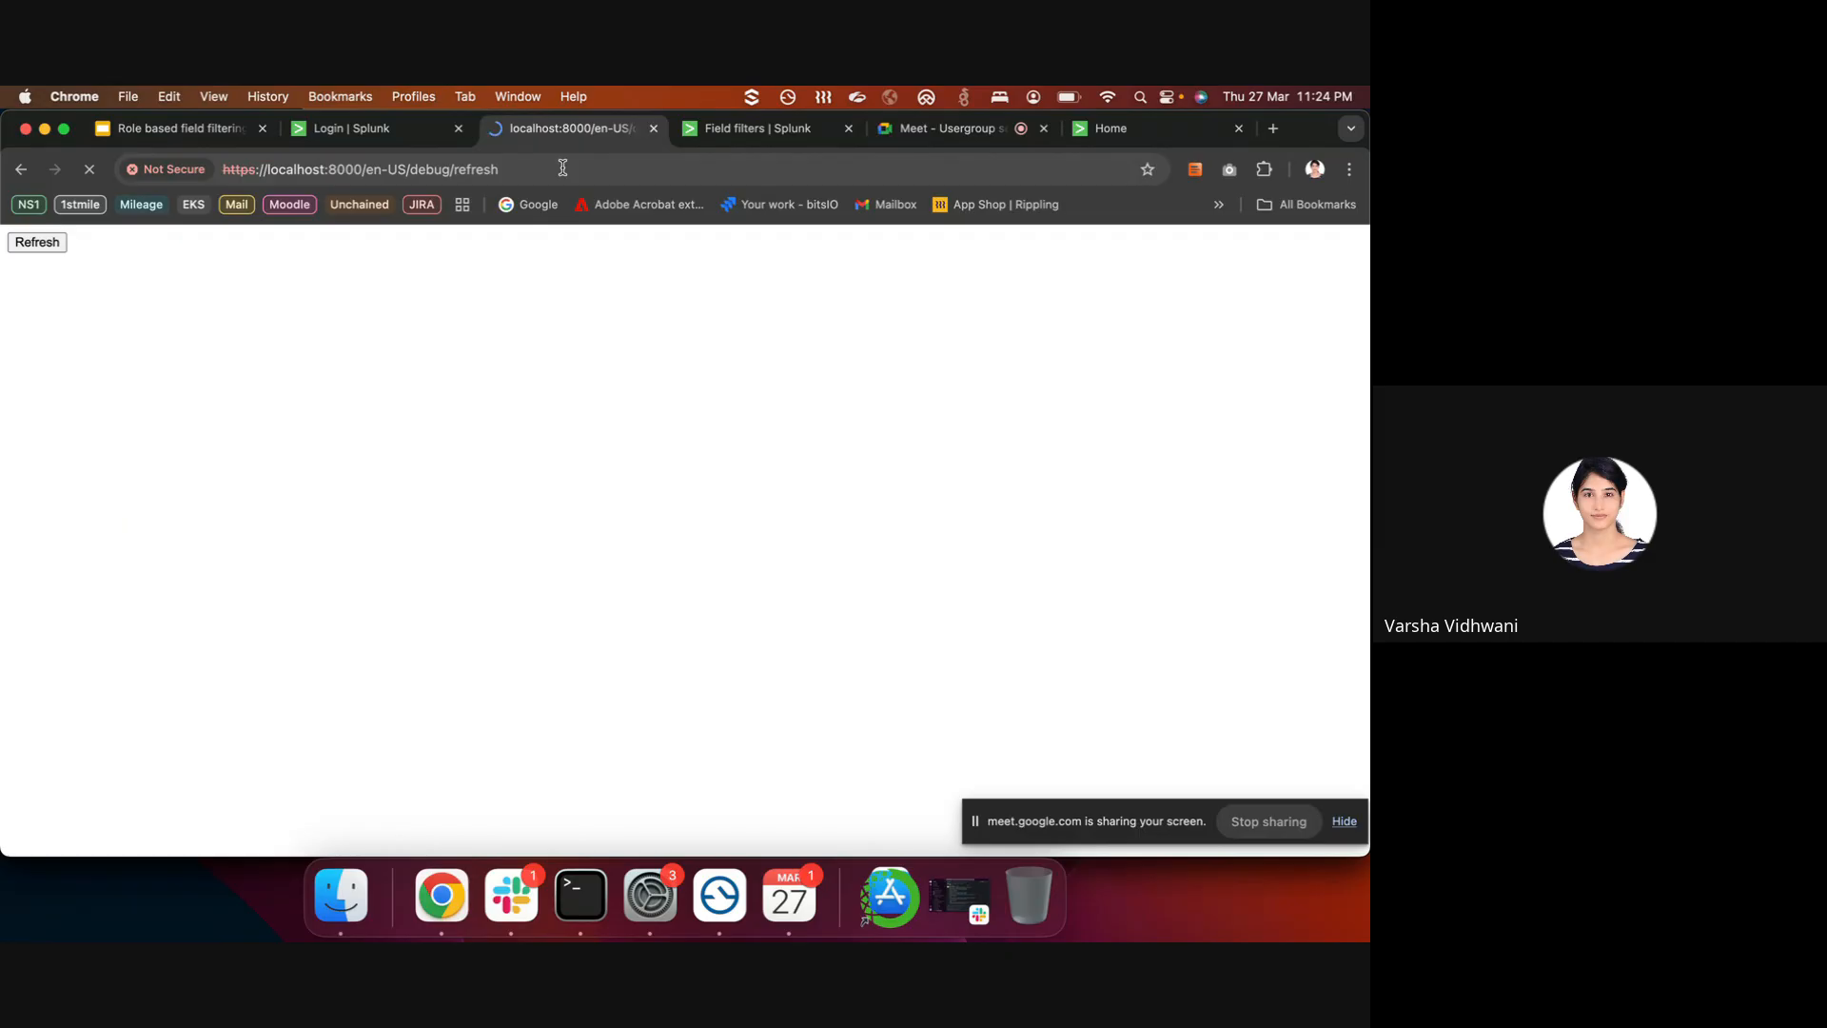
pyautogui.click(734, 141)
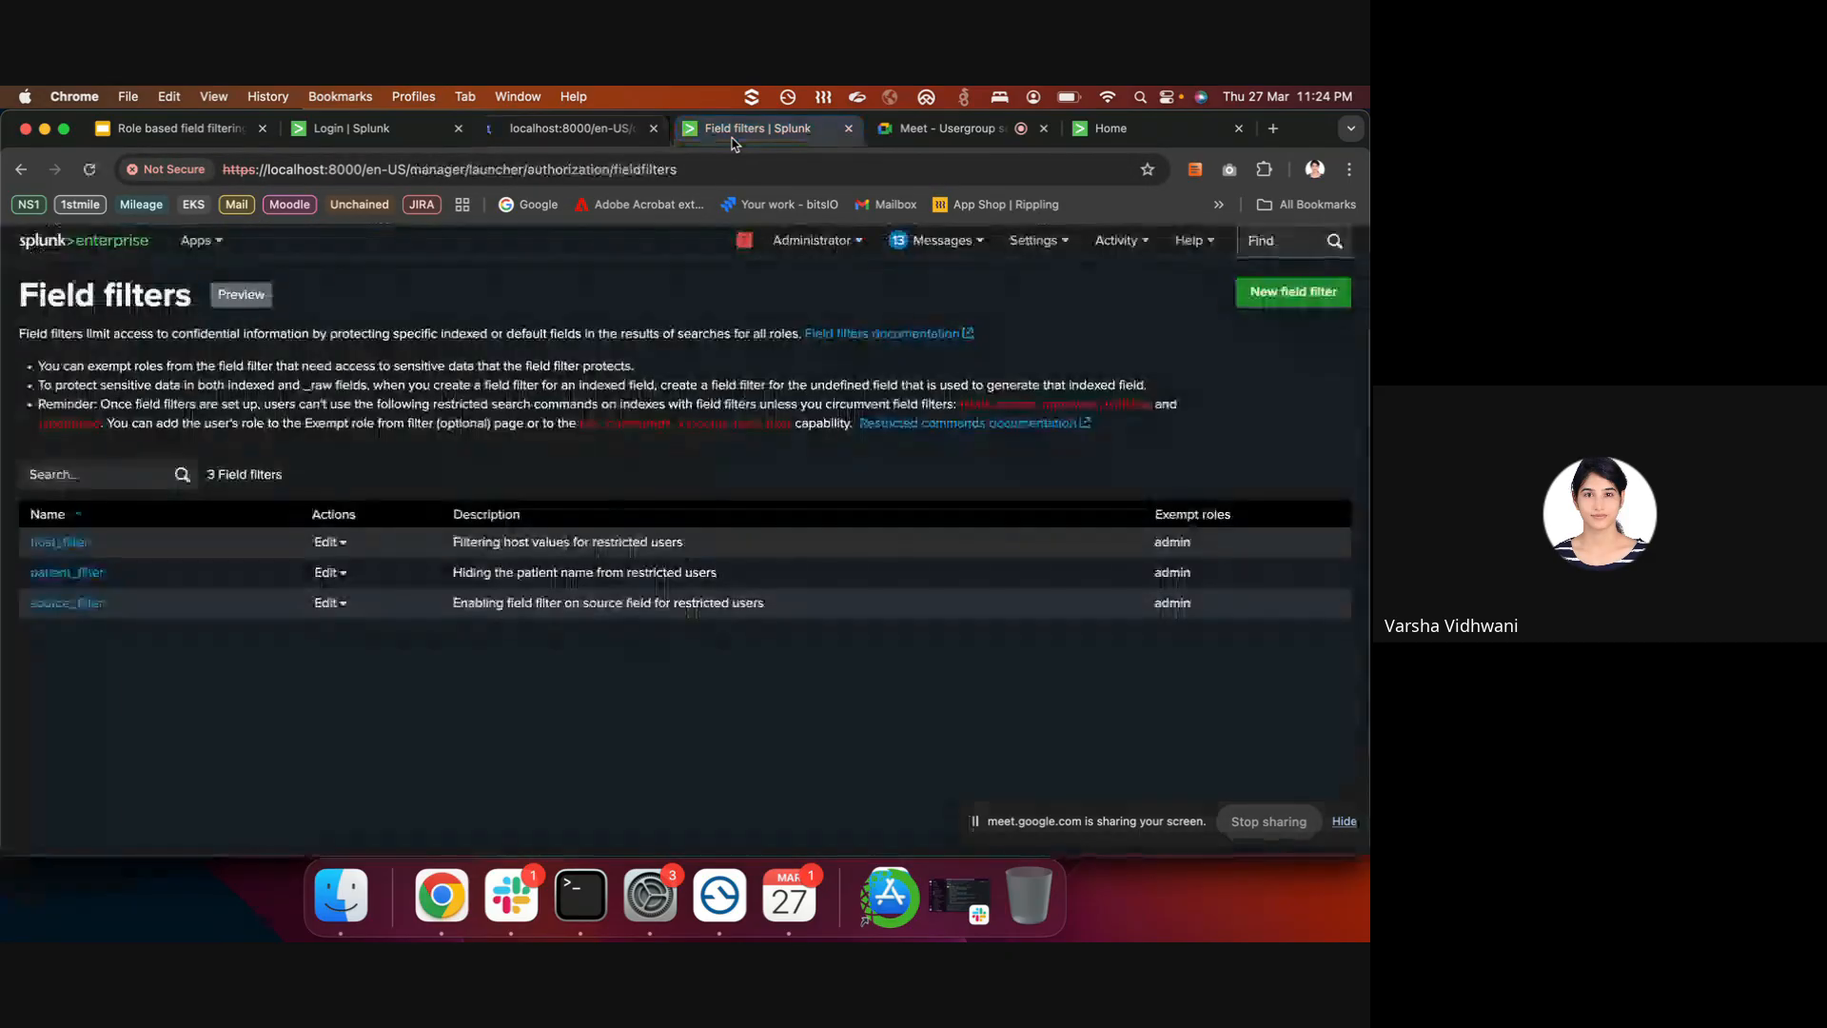
pyautogui.click(612, 134)
pyautogui.click(745, 140)
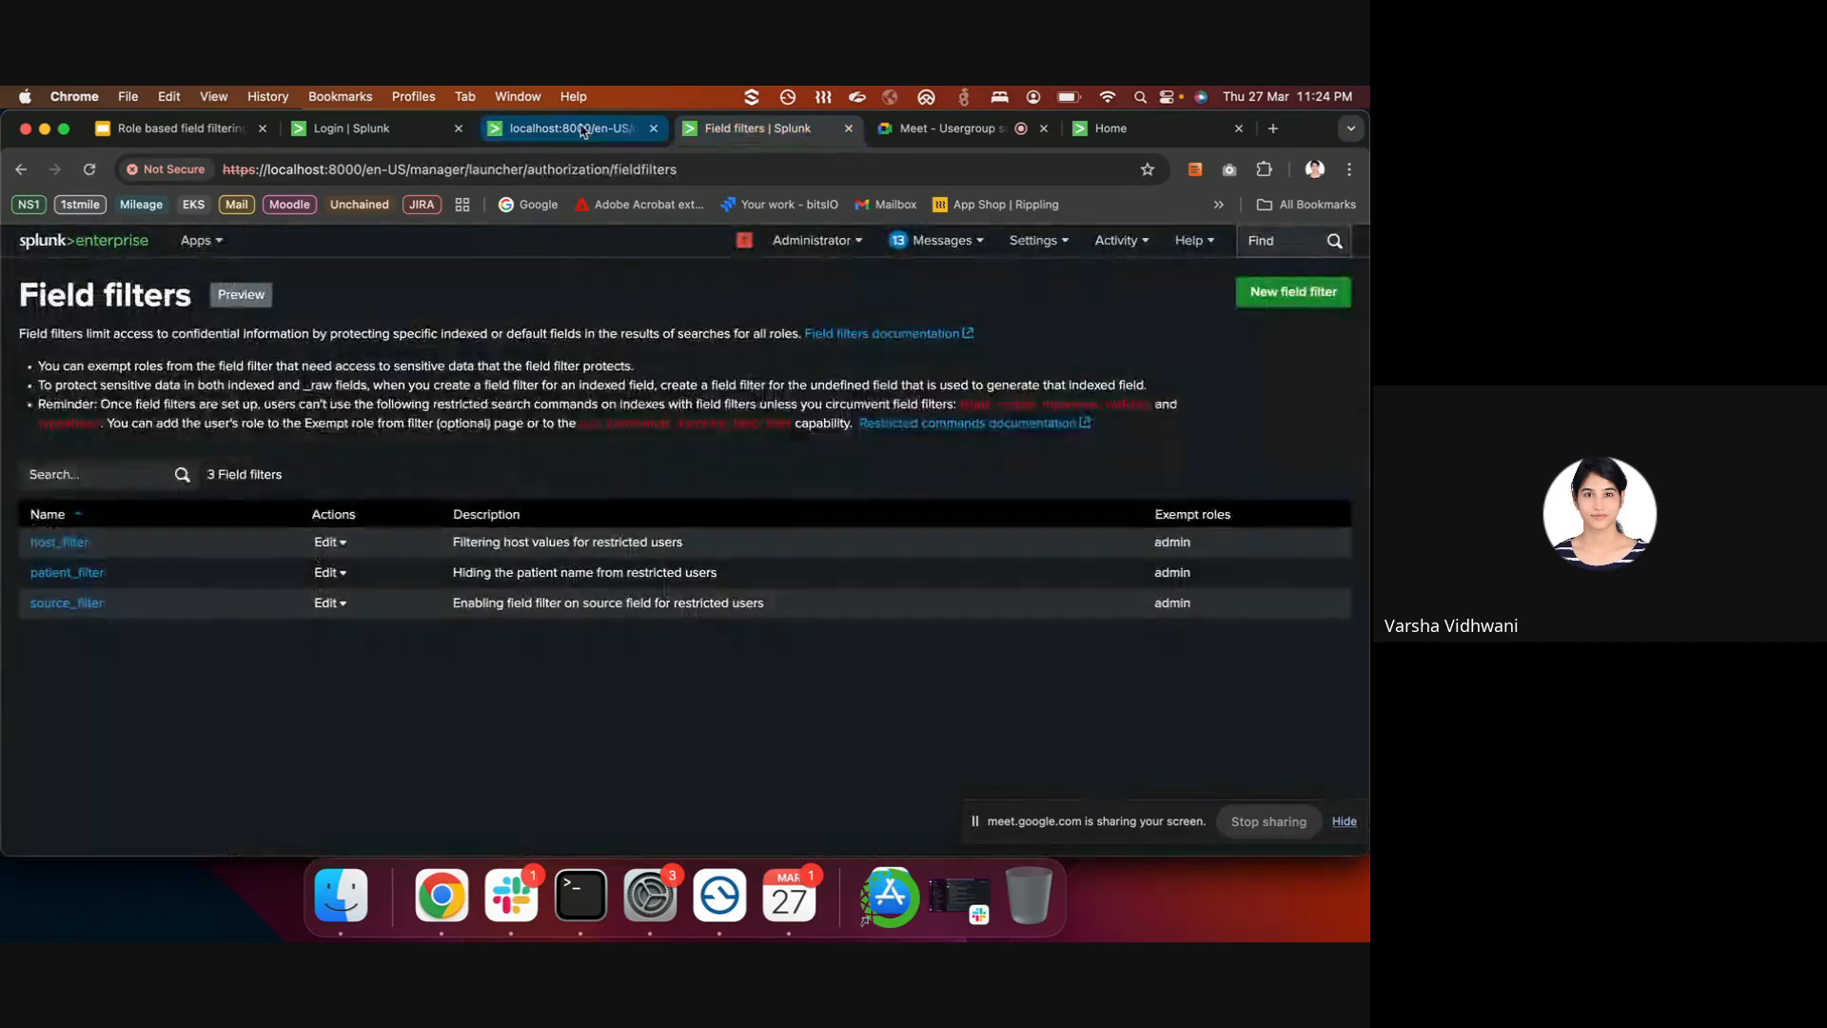
pyautogui.click(583, 130)
pyautogui.scroll(-15, 566, 504)
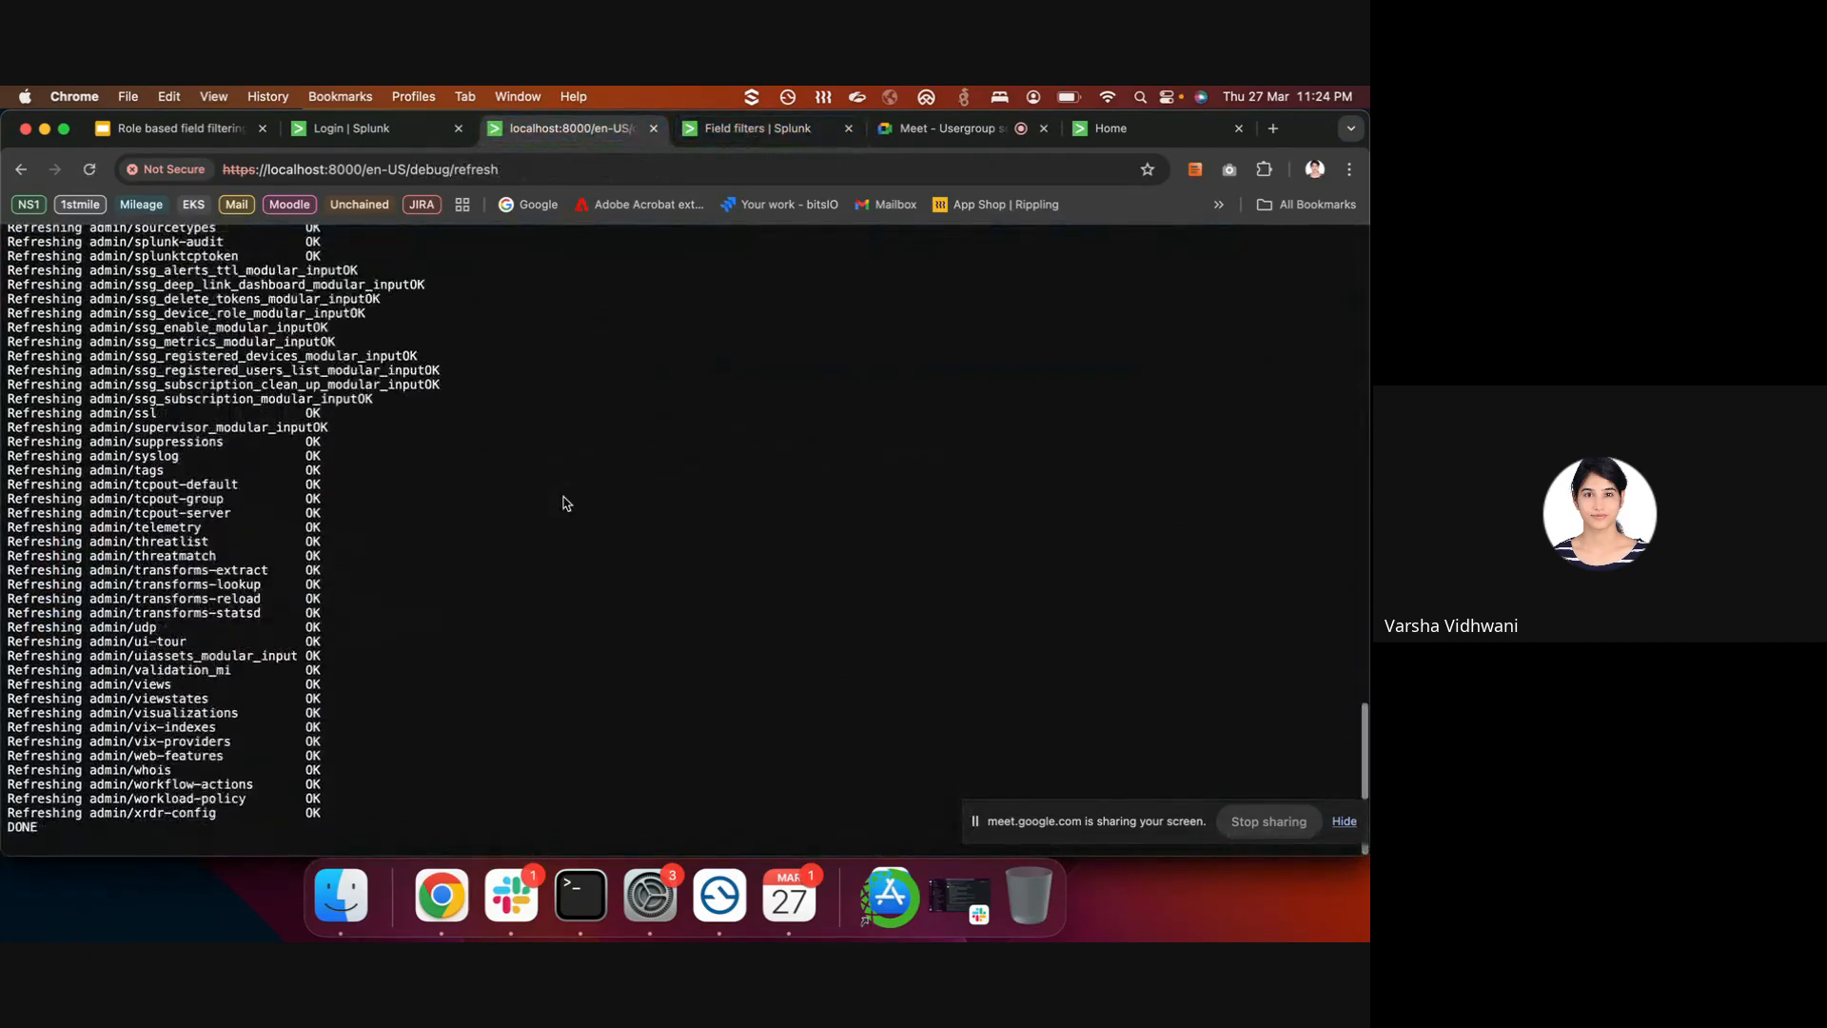
pyautogui.scroll(20, 567, 504)
# - Strip debug/refresh from the address to load the Splunk home page
pyautogui.doubleClick(522, 162)
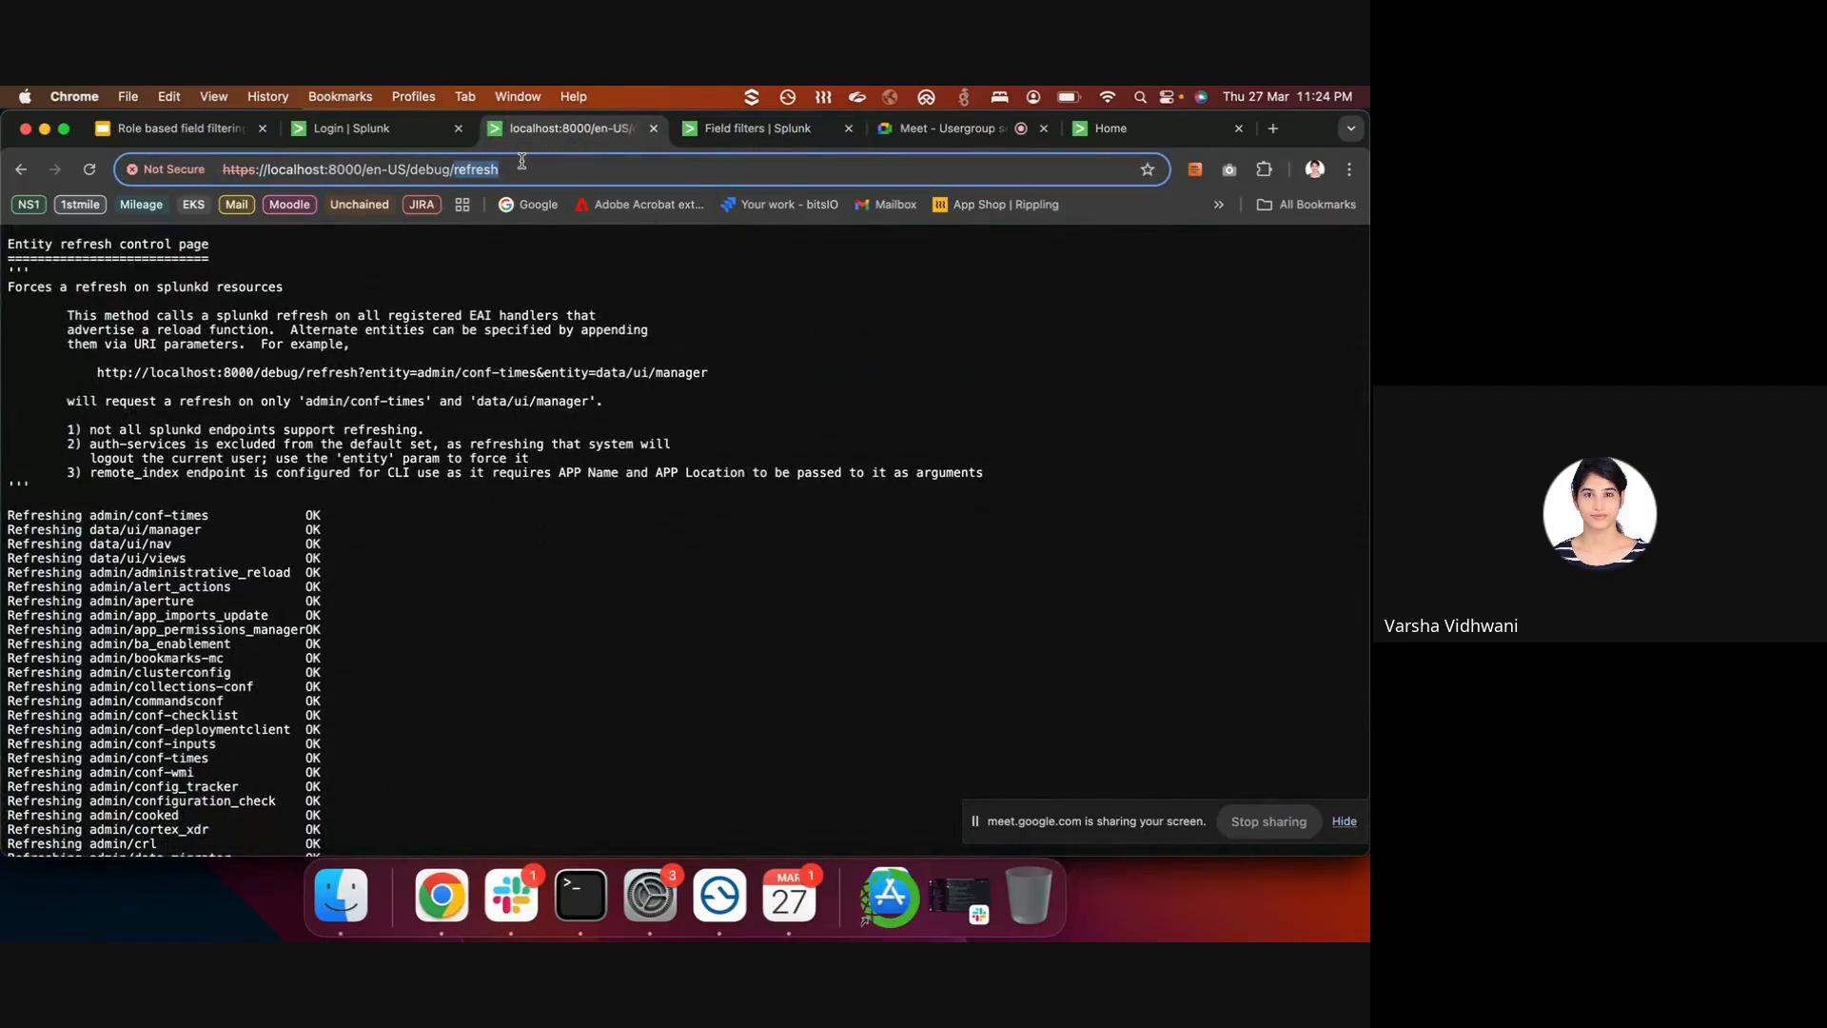
pyautogui.keyDown('shift'); pyautogui.click(412, 168); pyautogui.keyUp('shift')
pyautogui.press('BackSpace')
pyautogui.press('Return')
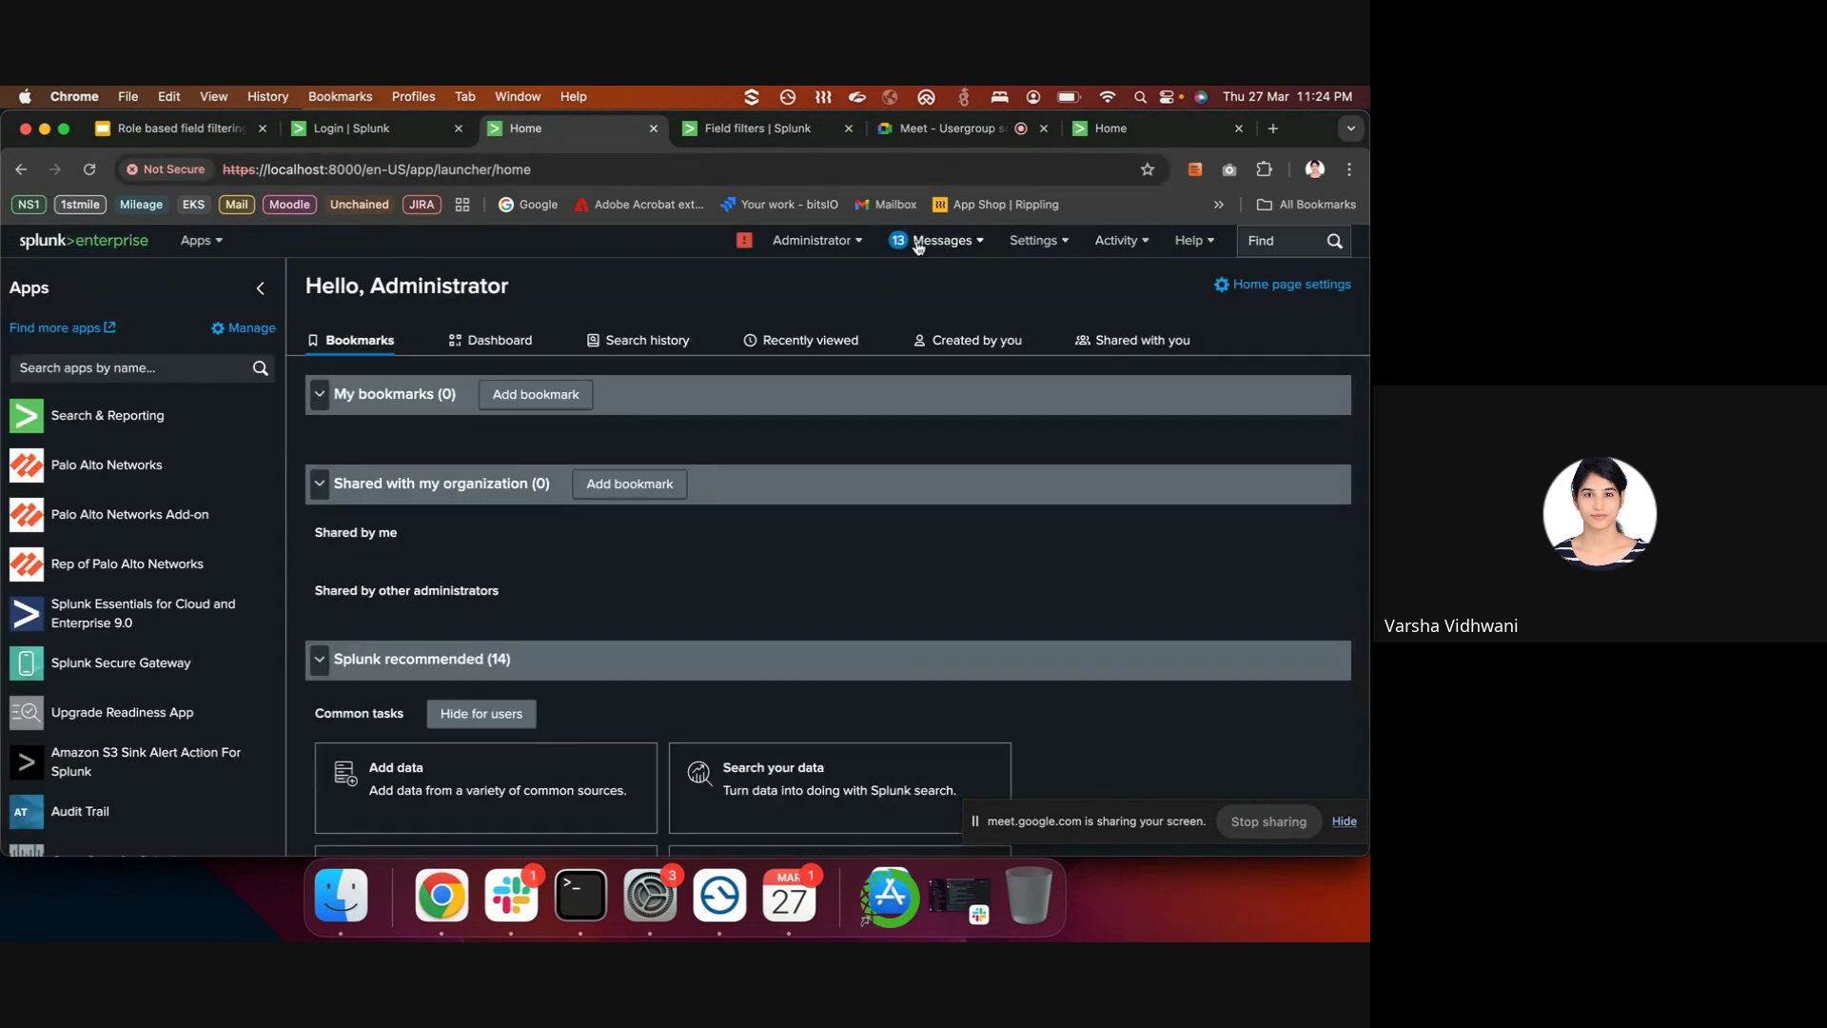
# - Sign back in as admin on the expired-session login page
pyautogui.click(814, 239)
pyautogui.click(729, 133)
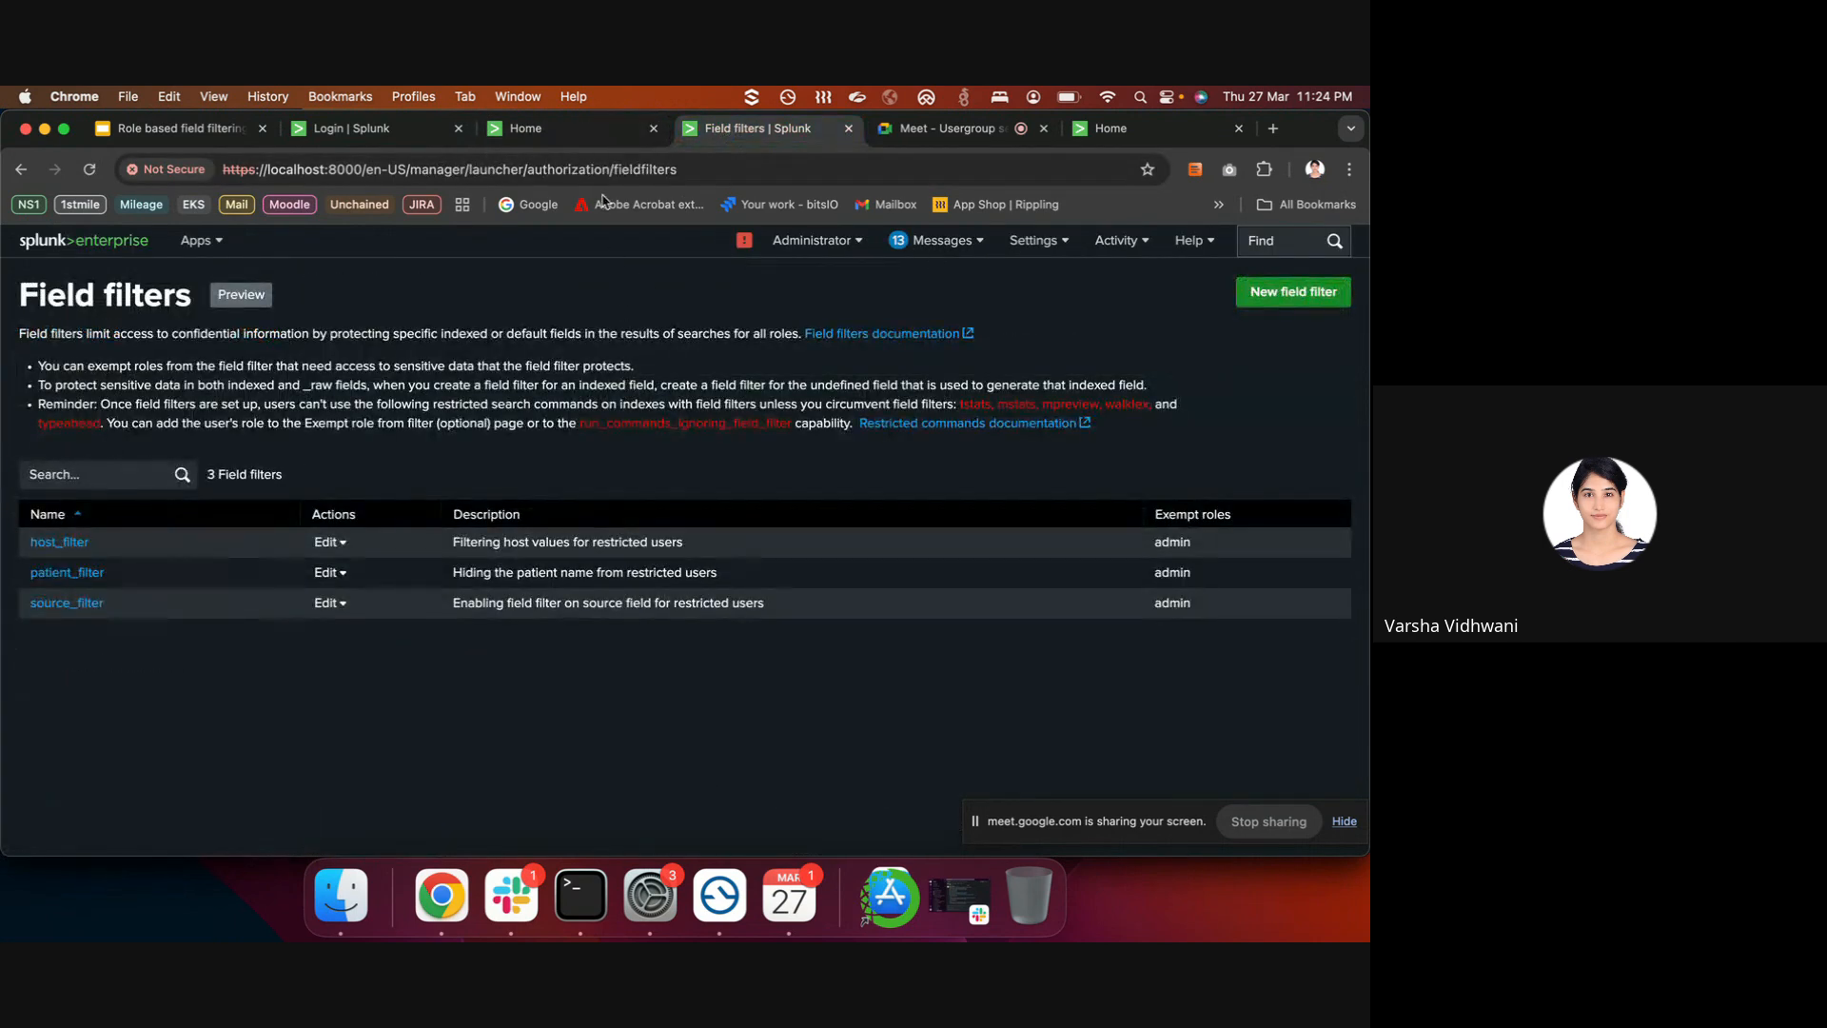
pyautogui.click(400, 134)
pyautogui.write('ad')
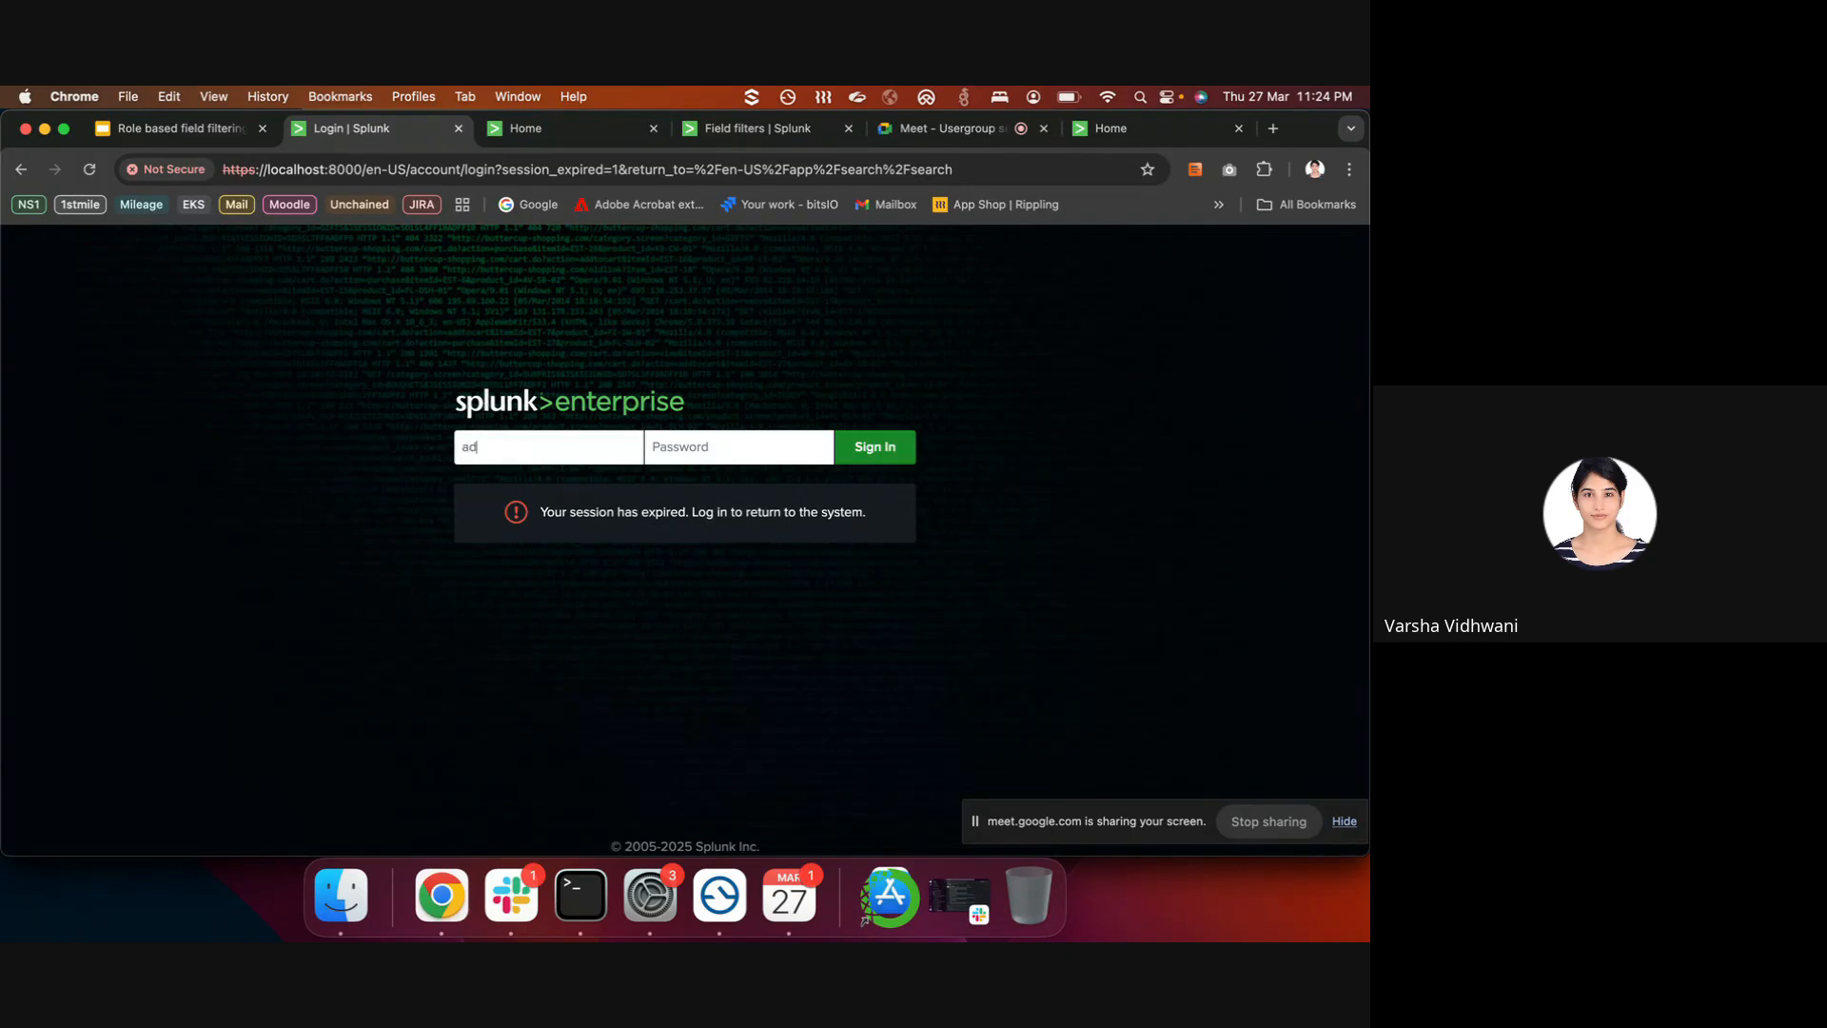
pyautogui.write('min')
pyautogui.press('Tab')
pyautogui.write('c')
pyautogui.press('Return')
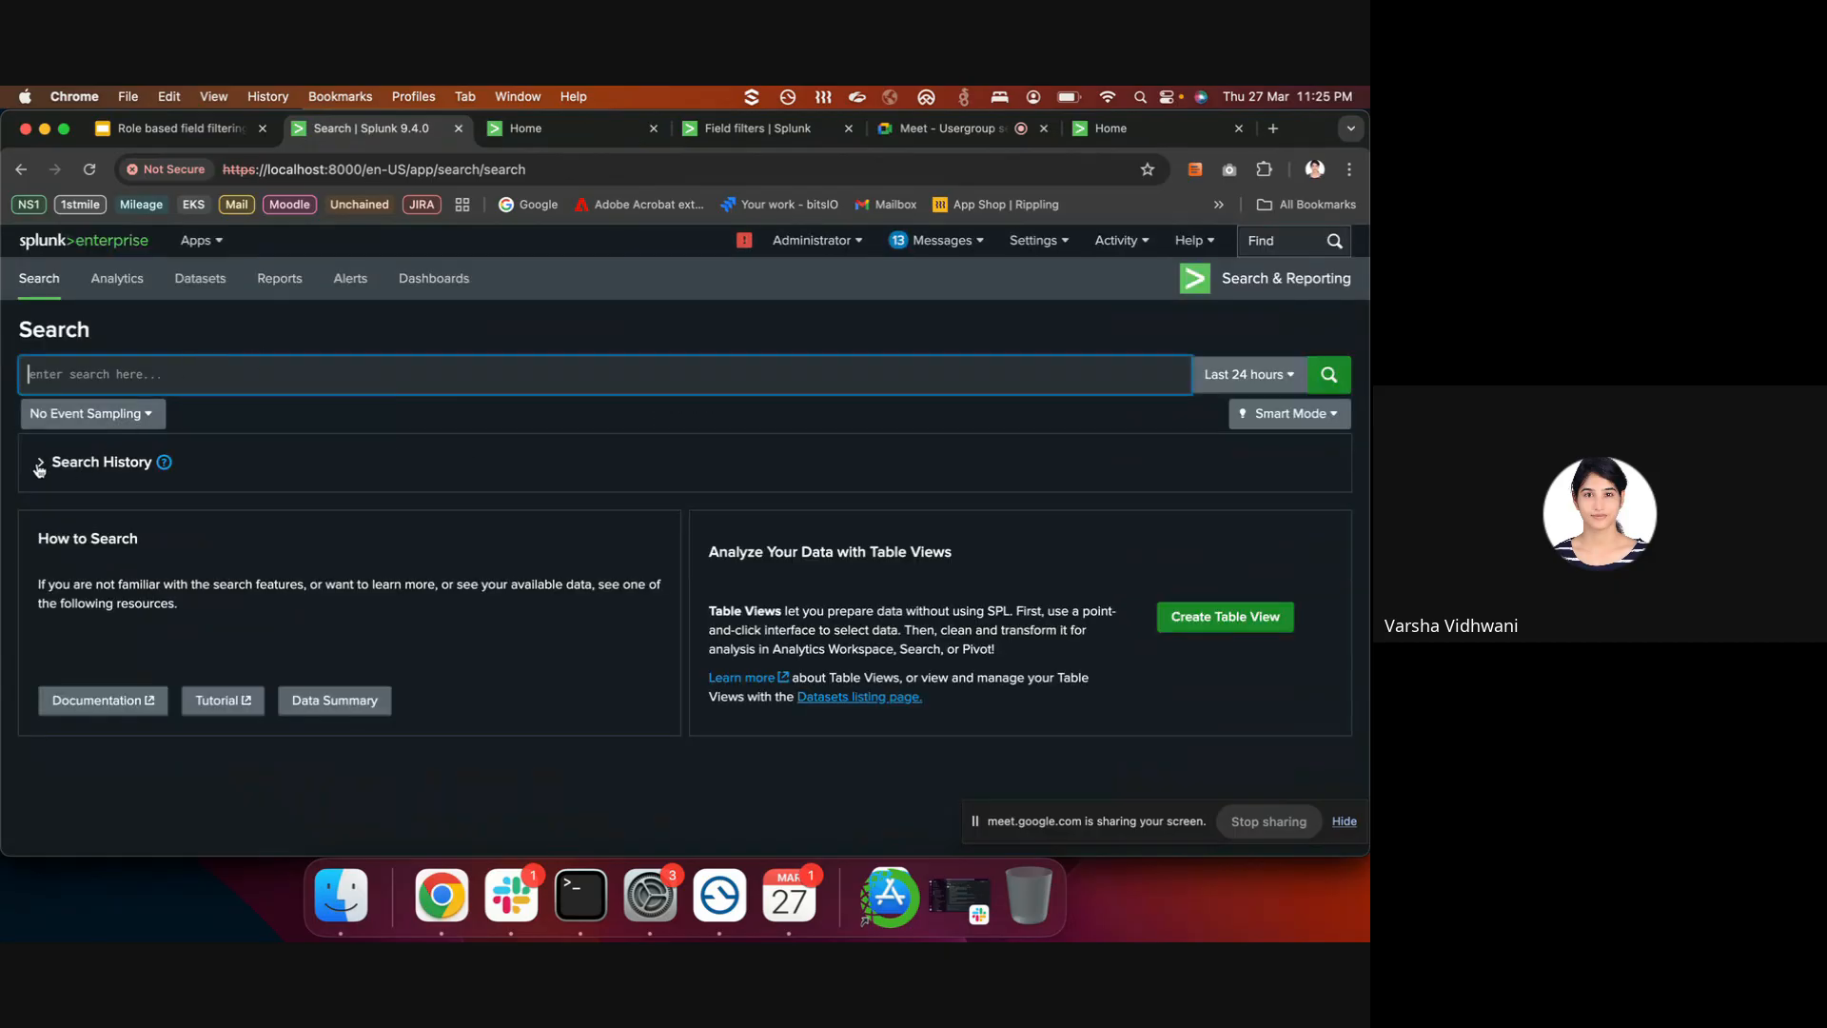
# - Load index="healthcare_idx" from Search History and run it over All time
pyautogui.click(45, 463)
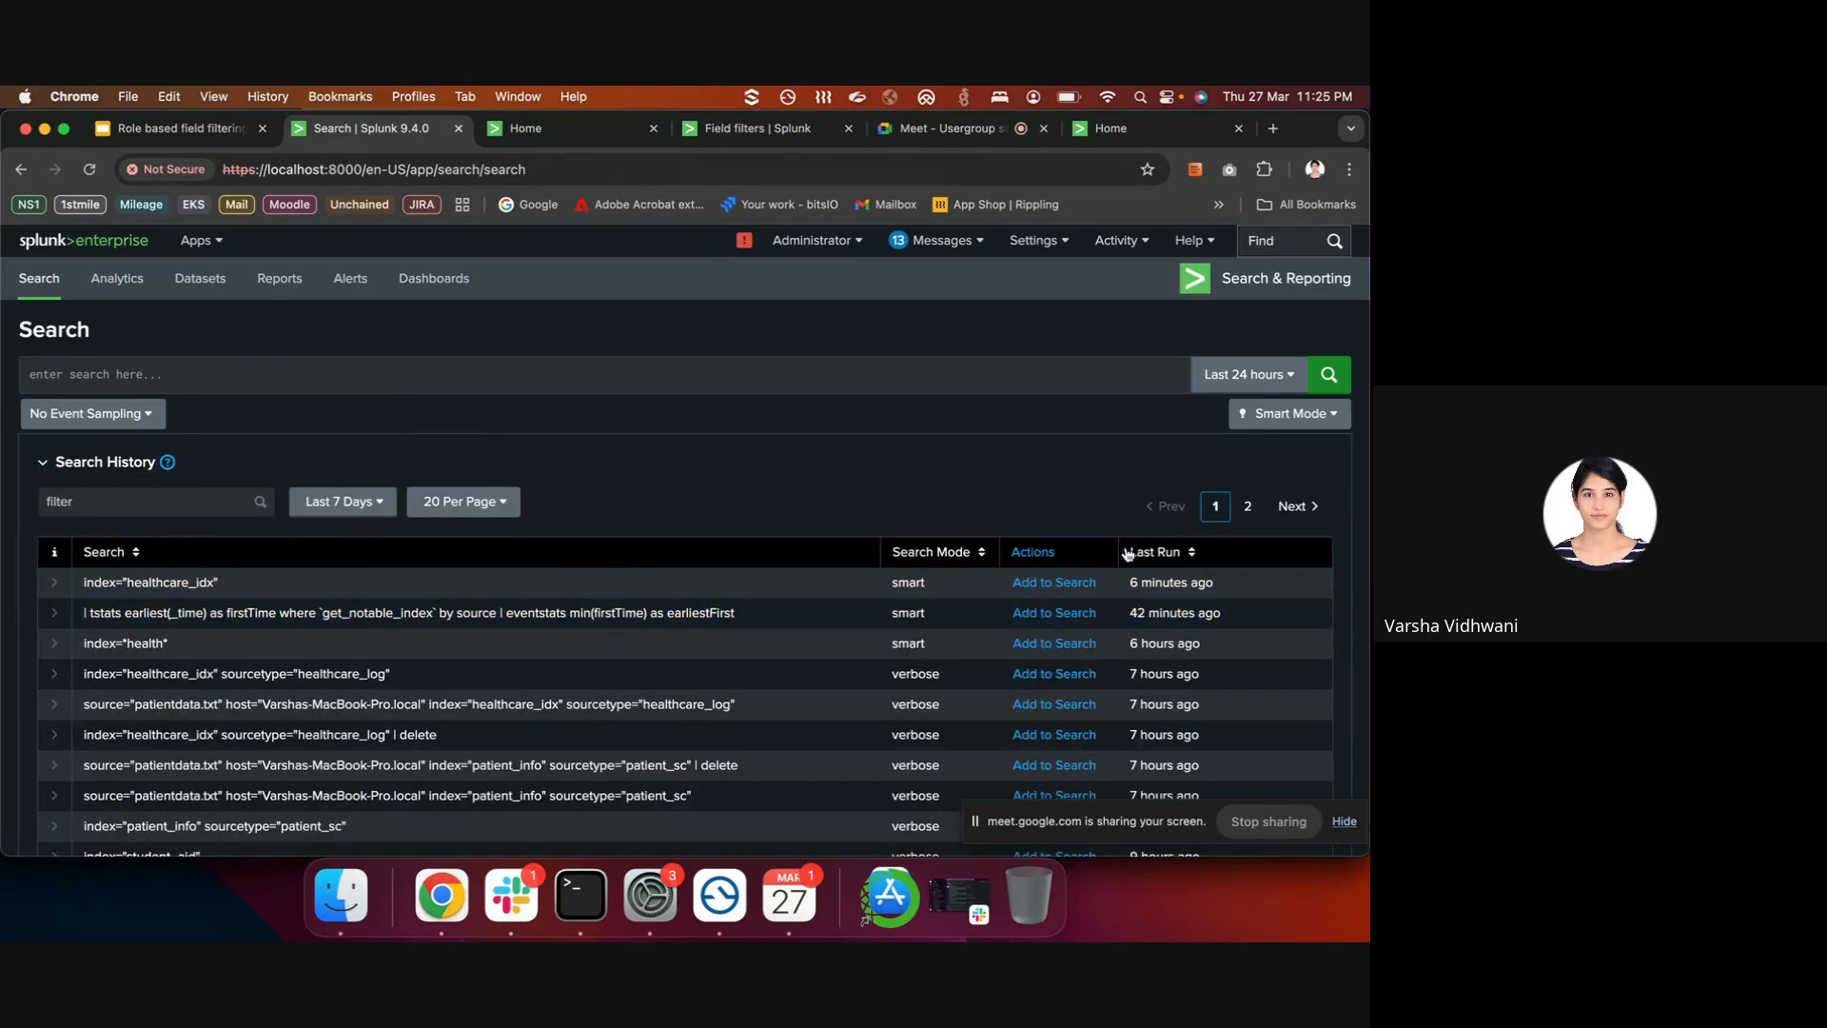
pyautogui.click(1047, 582)
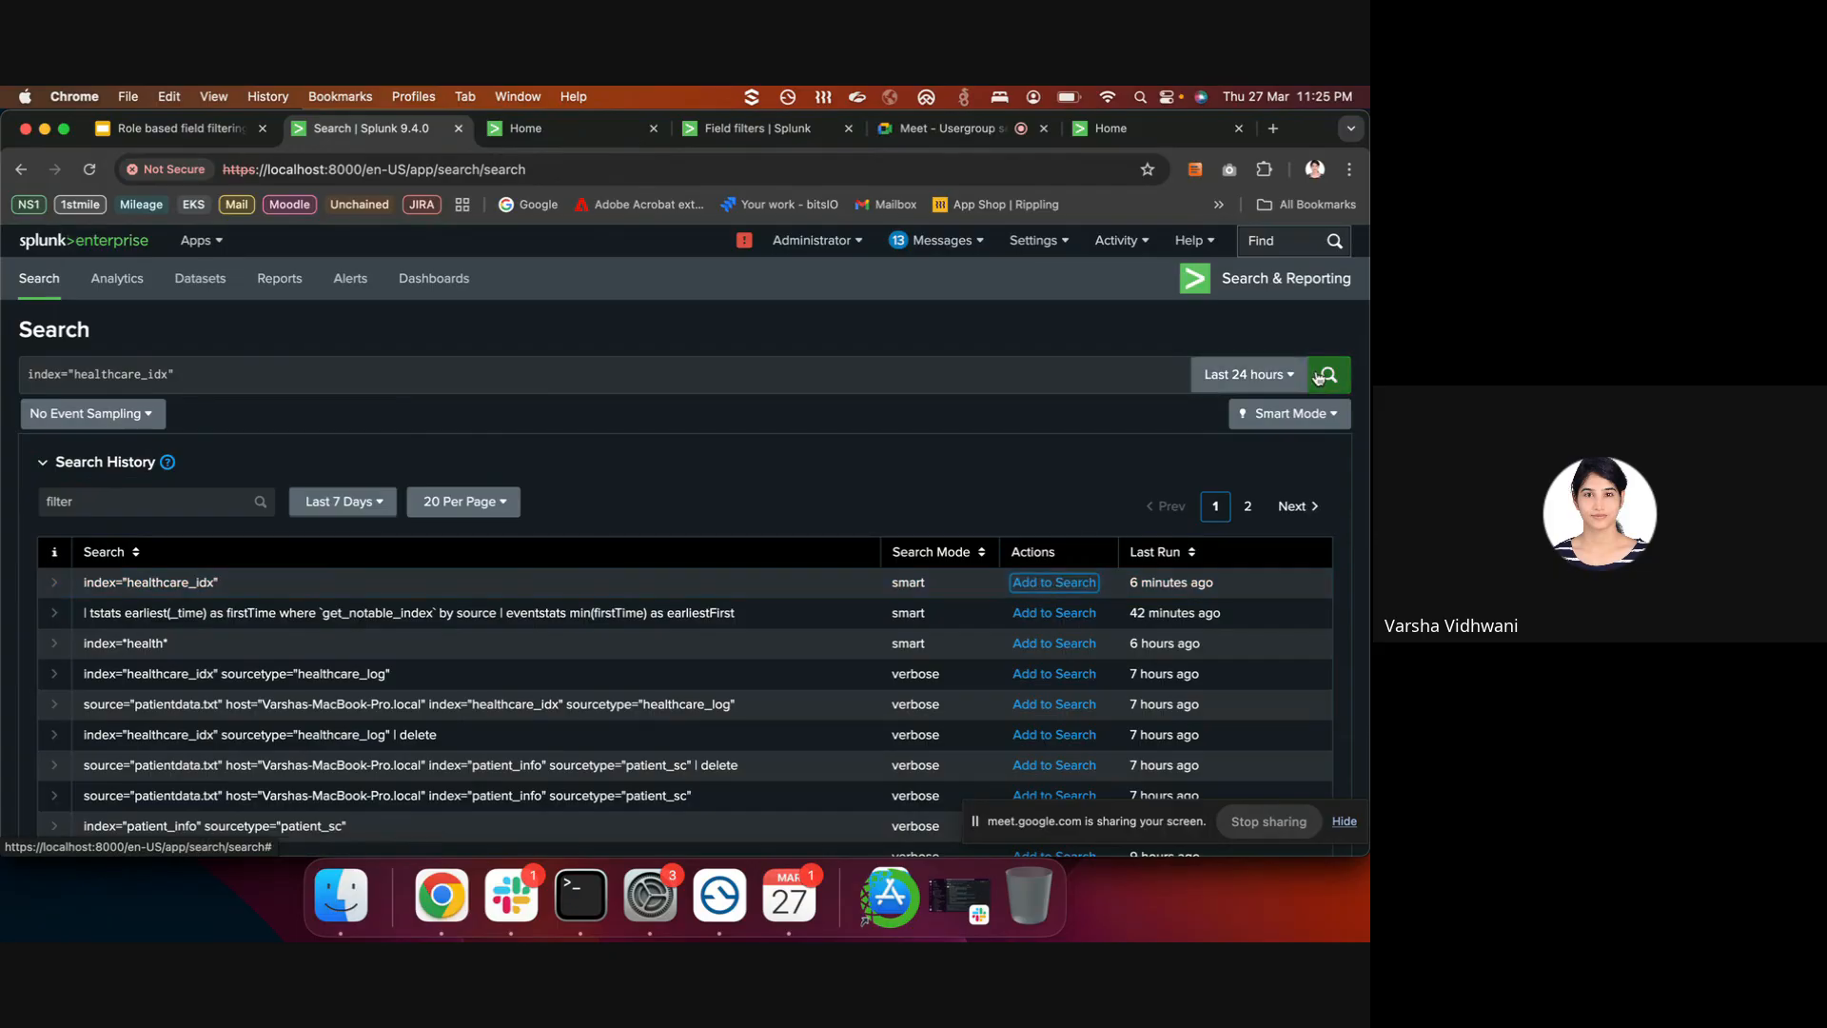
pyautogui.click(1326, 376)
pyautogui.click(1248, 374)
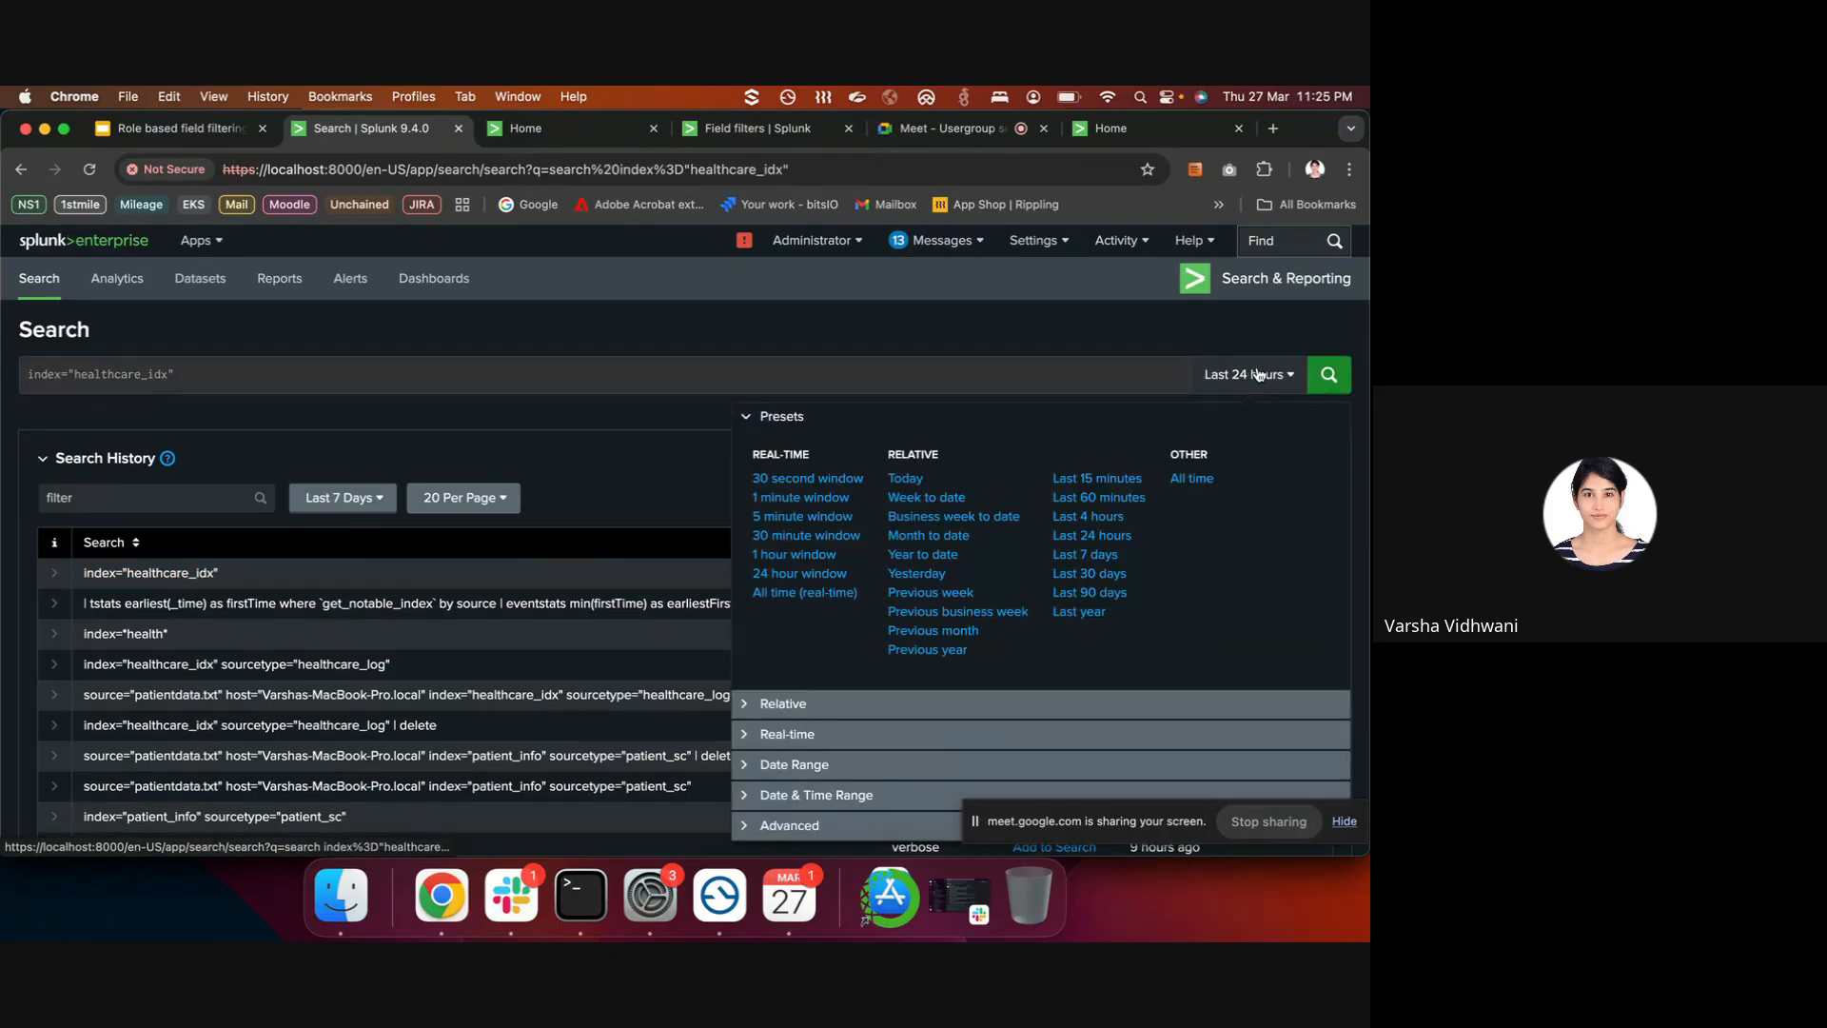
pyautogui.click(1167, 475)
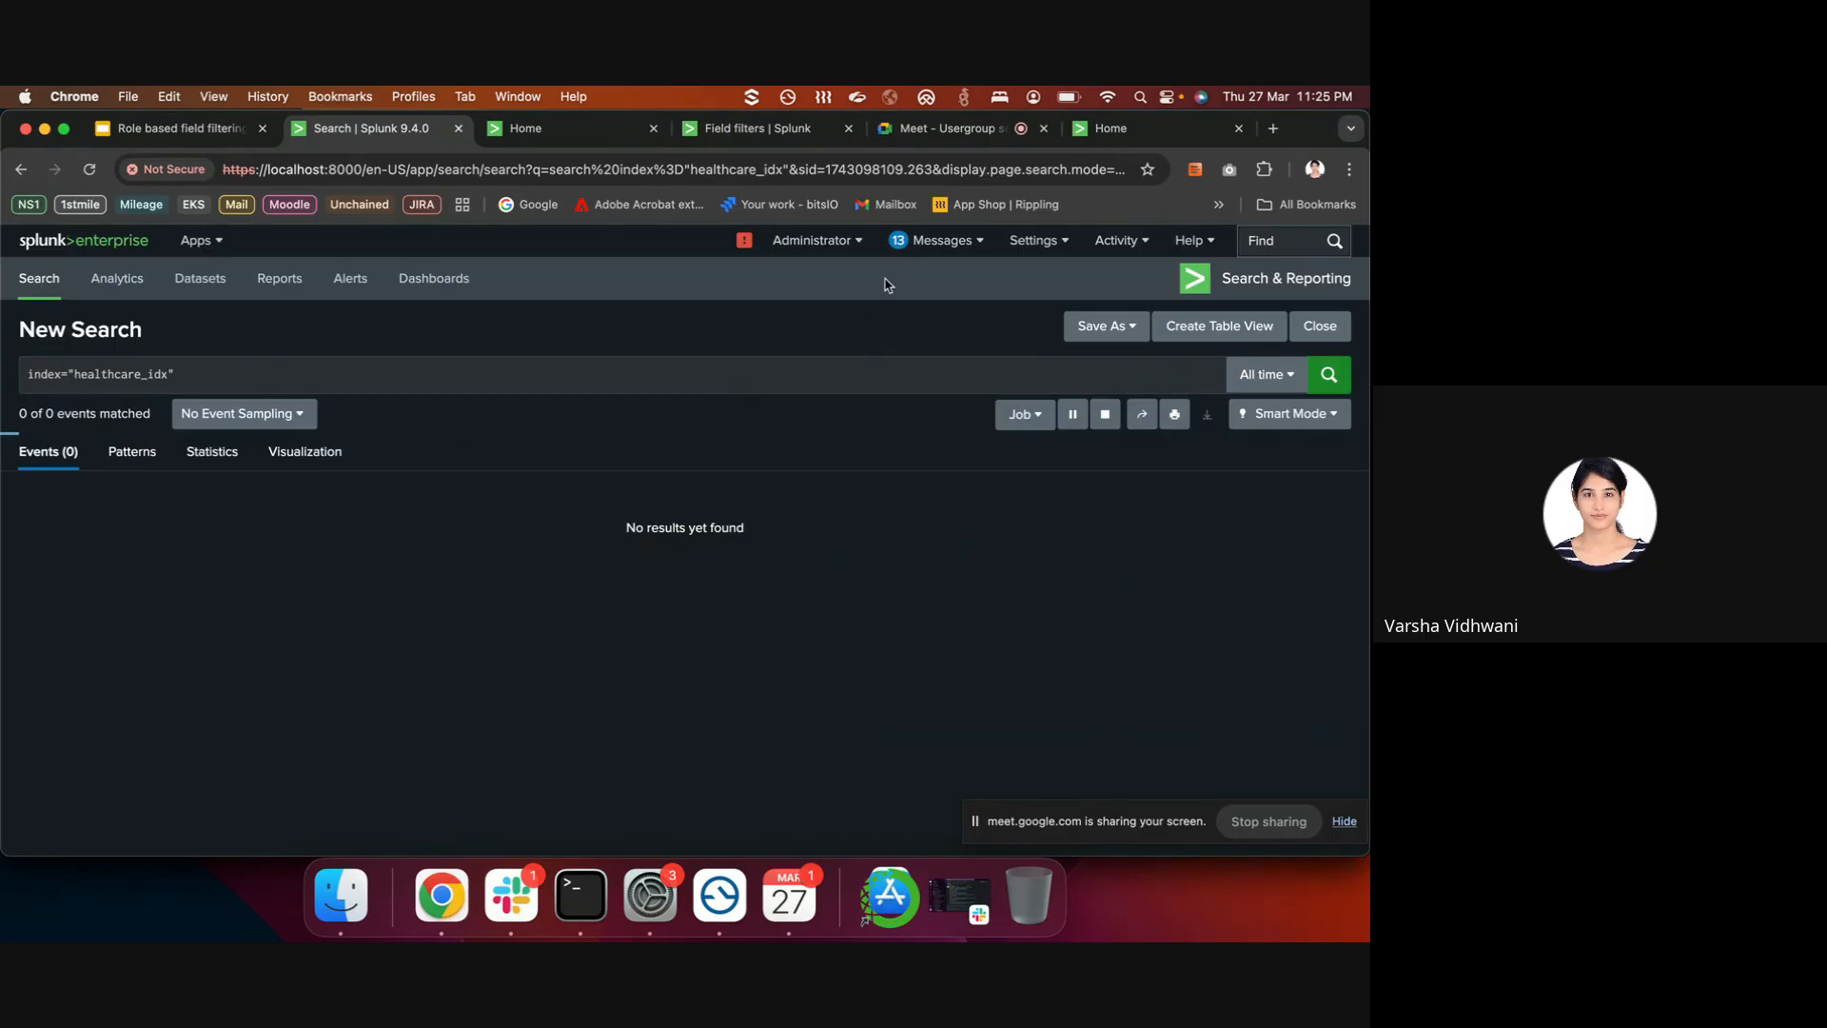
pyautogui.click(1254, 375)
pyautogui.click(1329, 375)
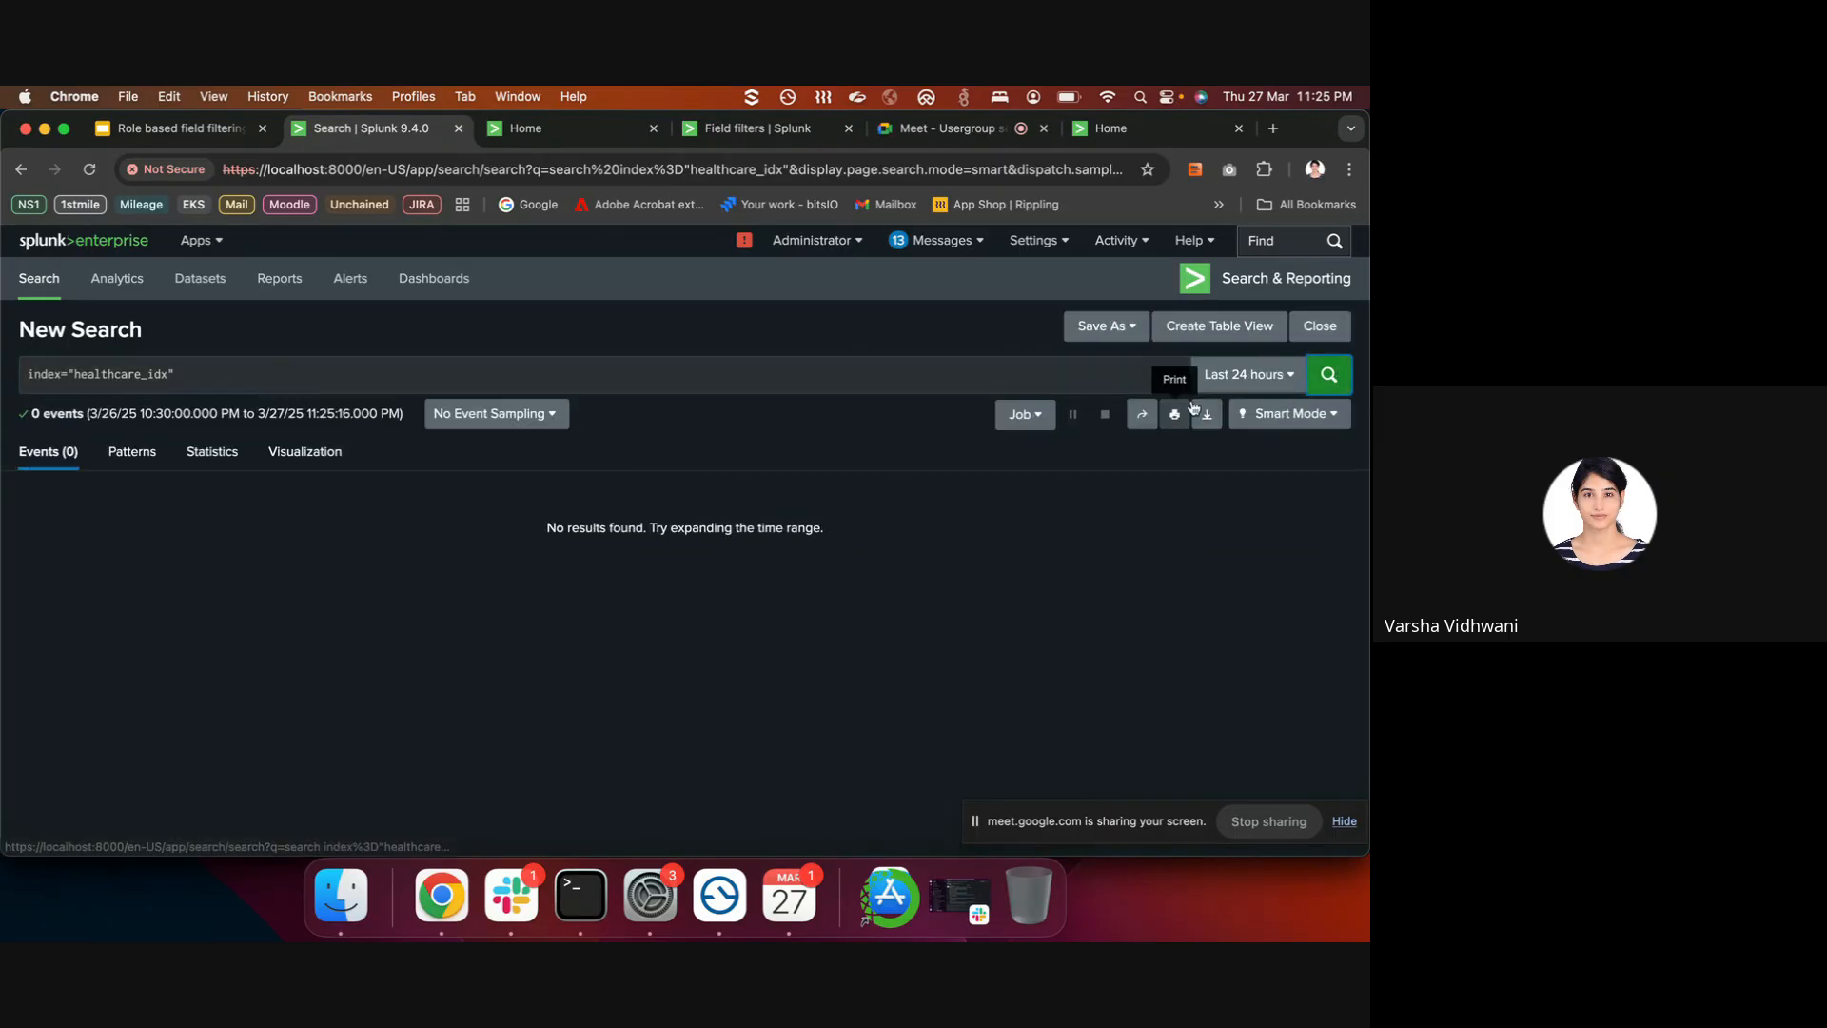
# - Rerun the healthcare_idx search over All time and inspect the readable patient_name values
pyautogui.click(577, 127)
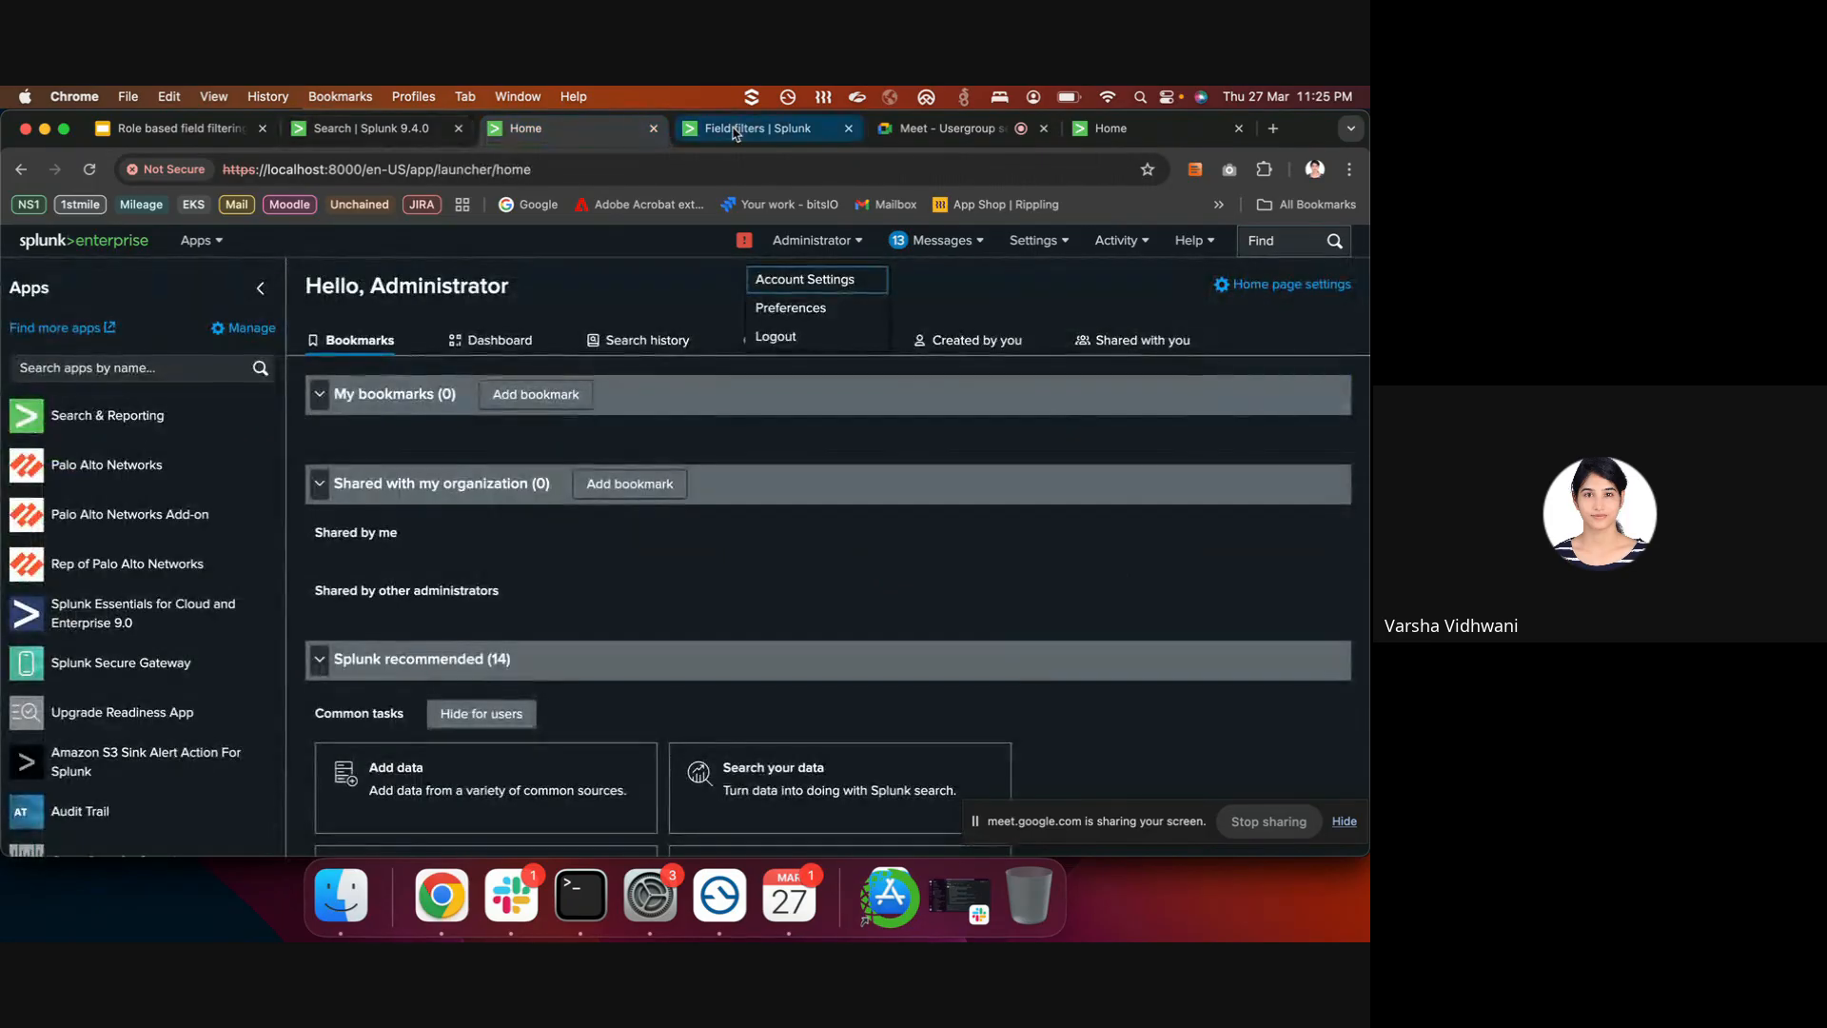
pyautogui.click(756, 127)
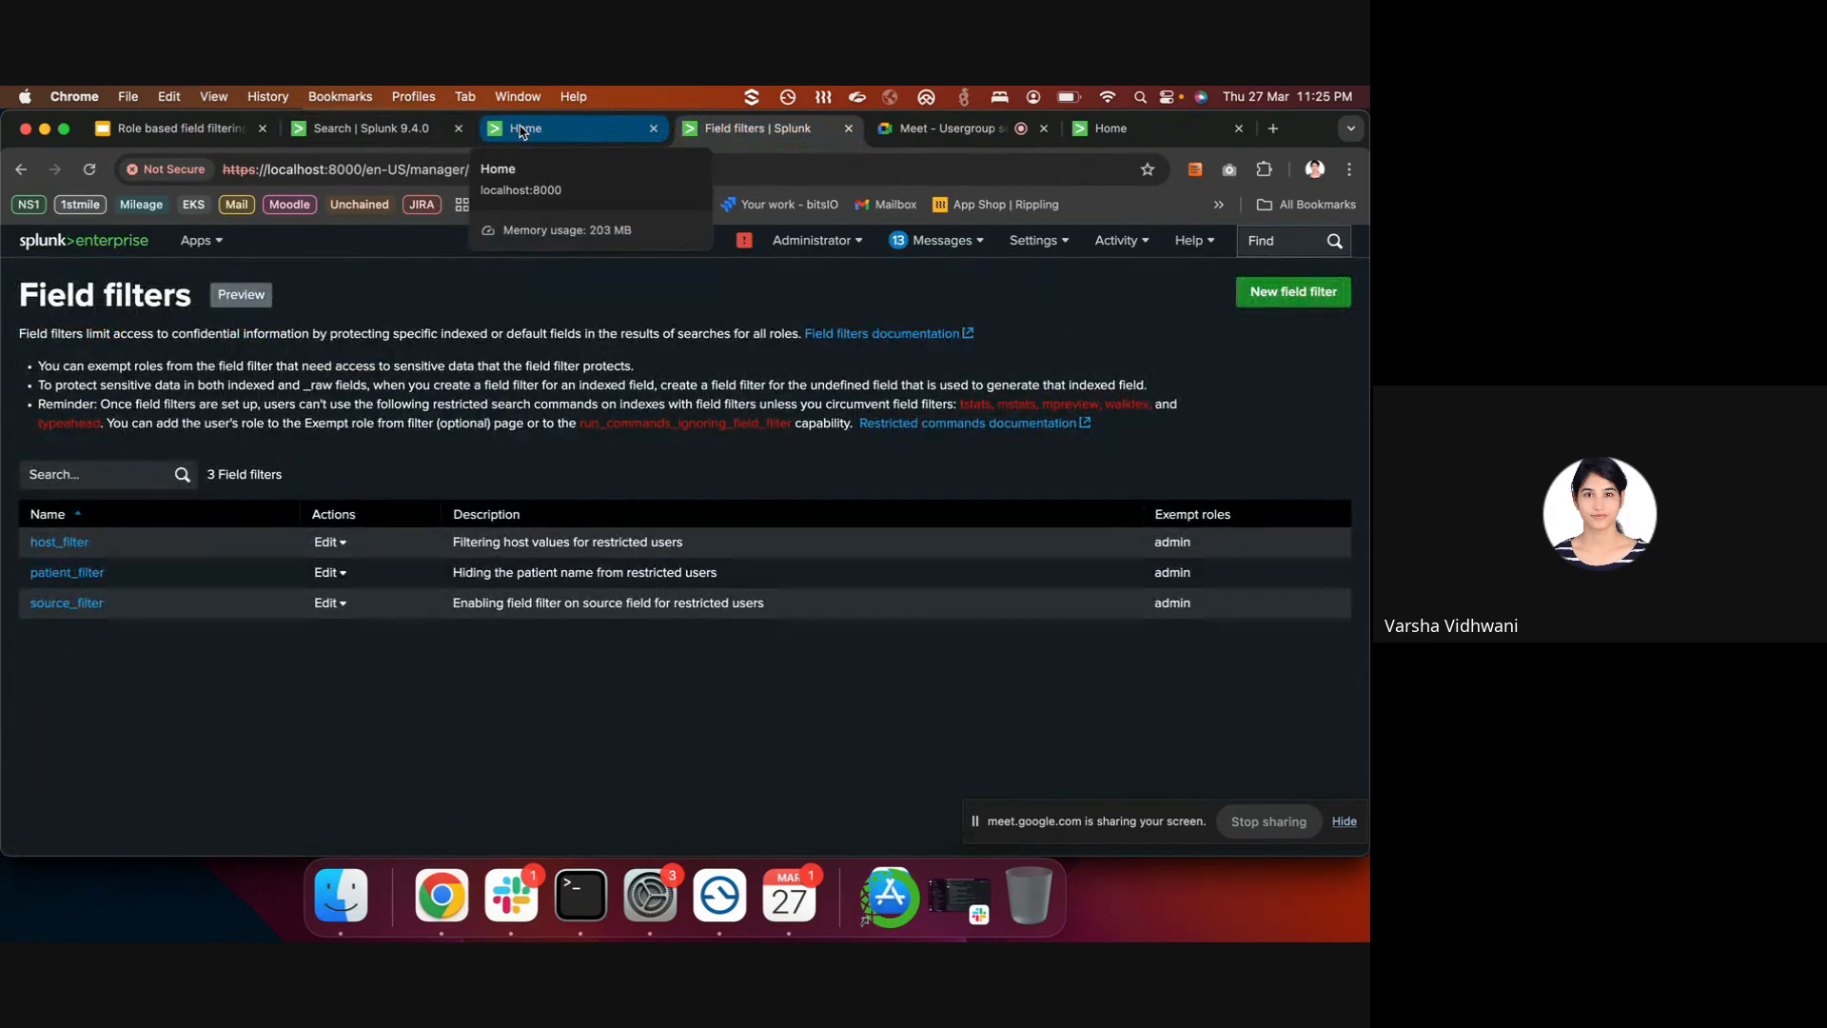
pyautogui.click(521, 130)
pyautogui.click(371, 128)
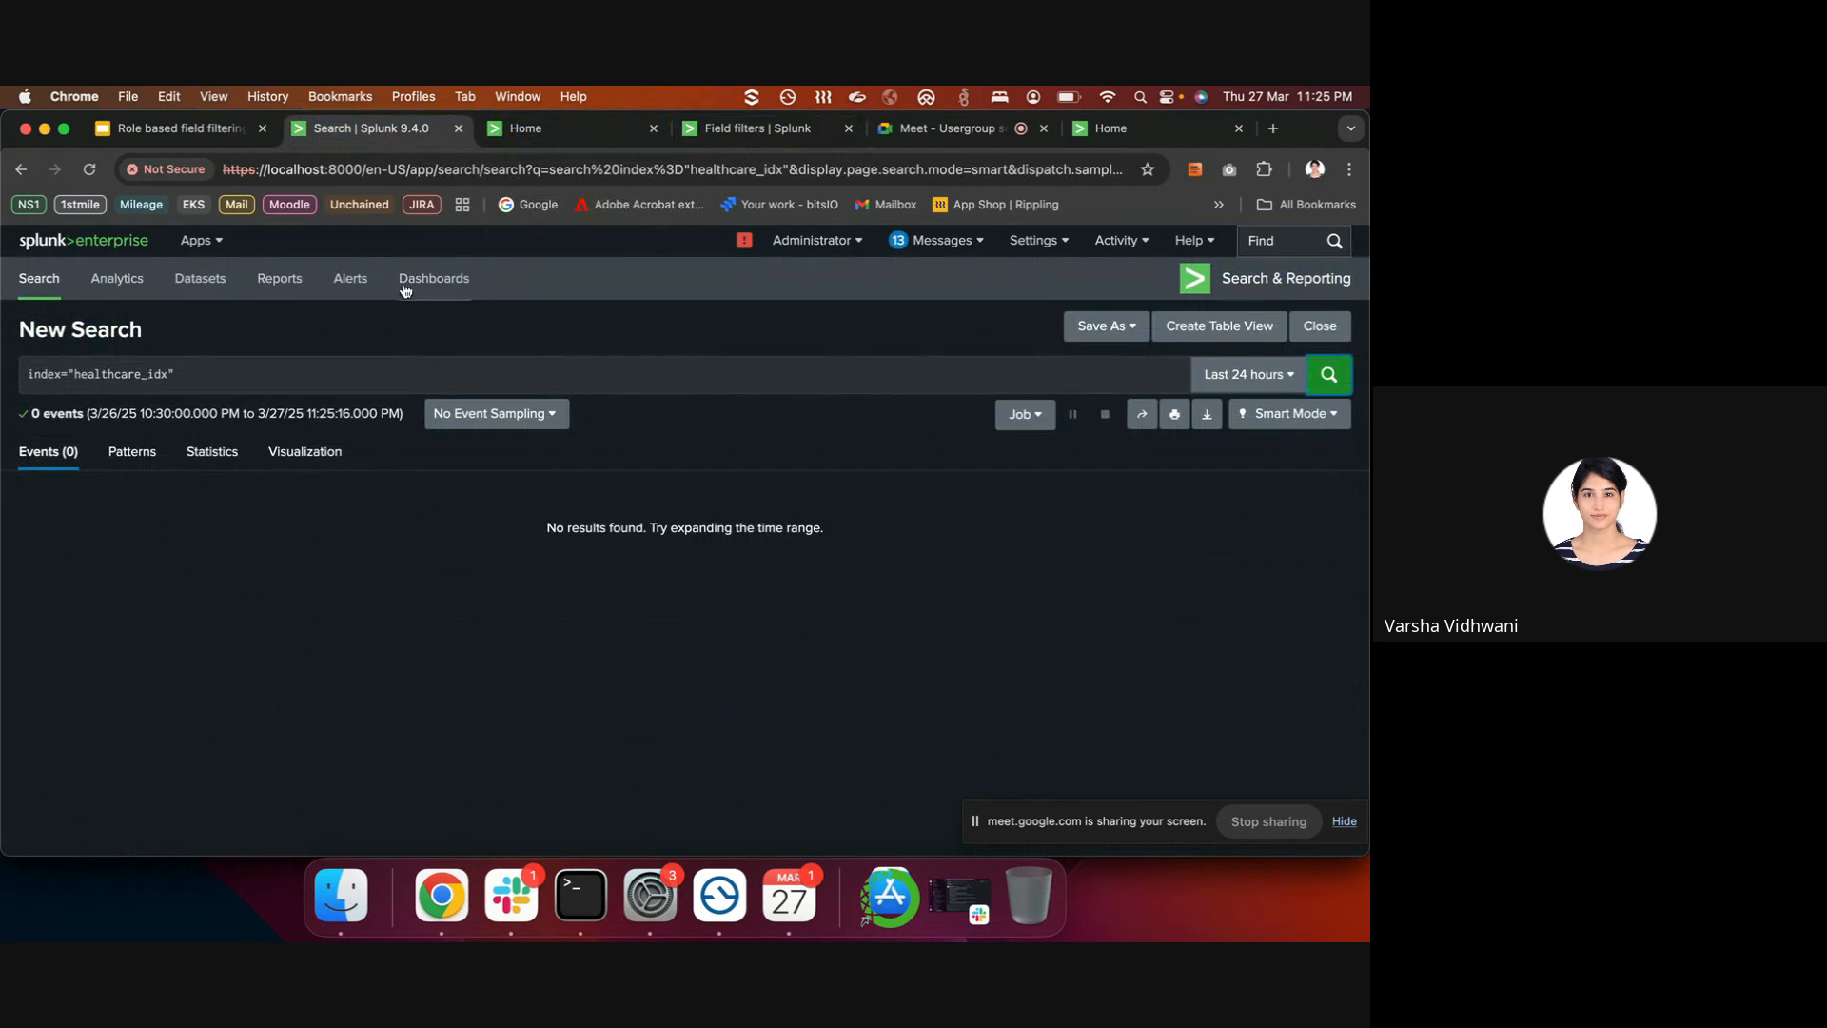
pyautogui.click(376, 374)
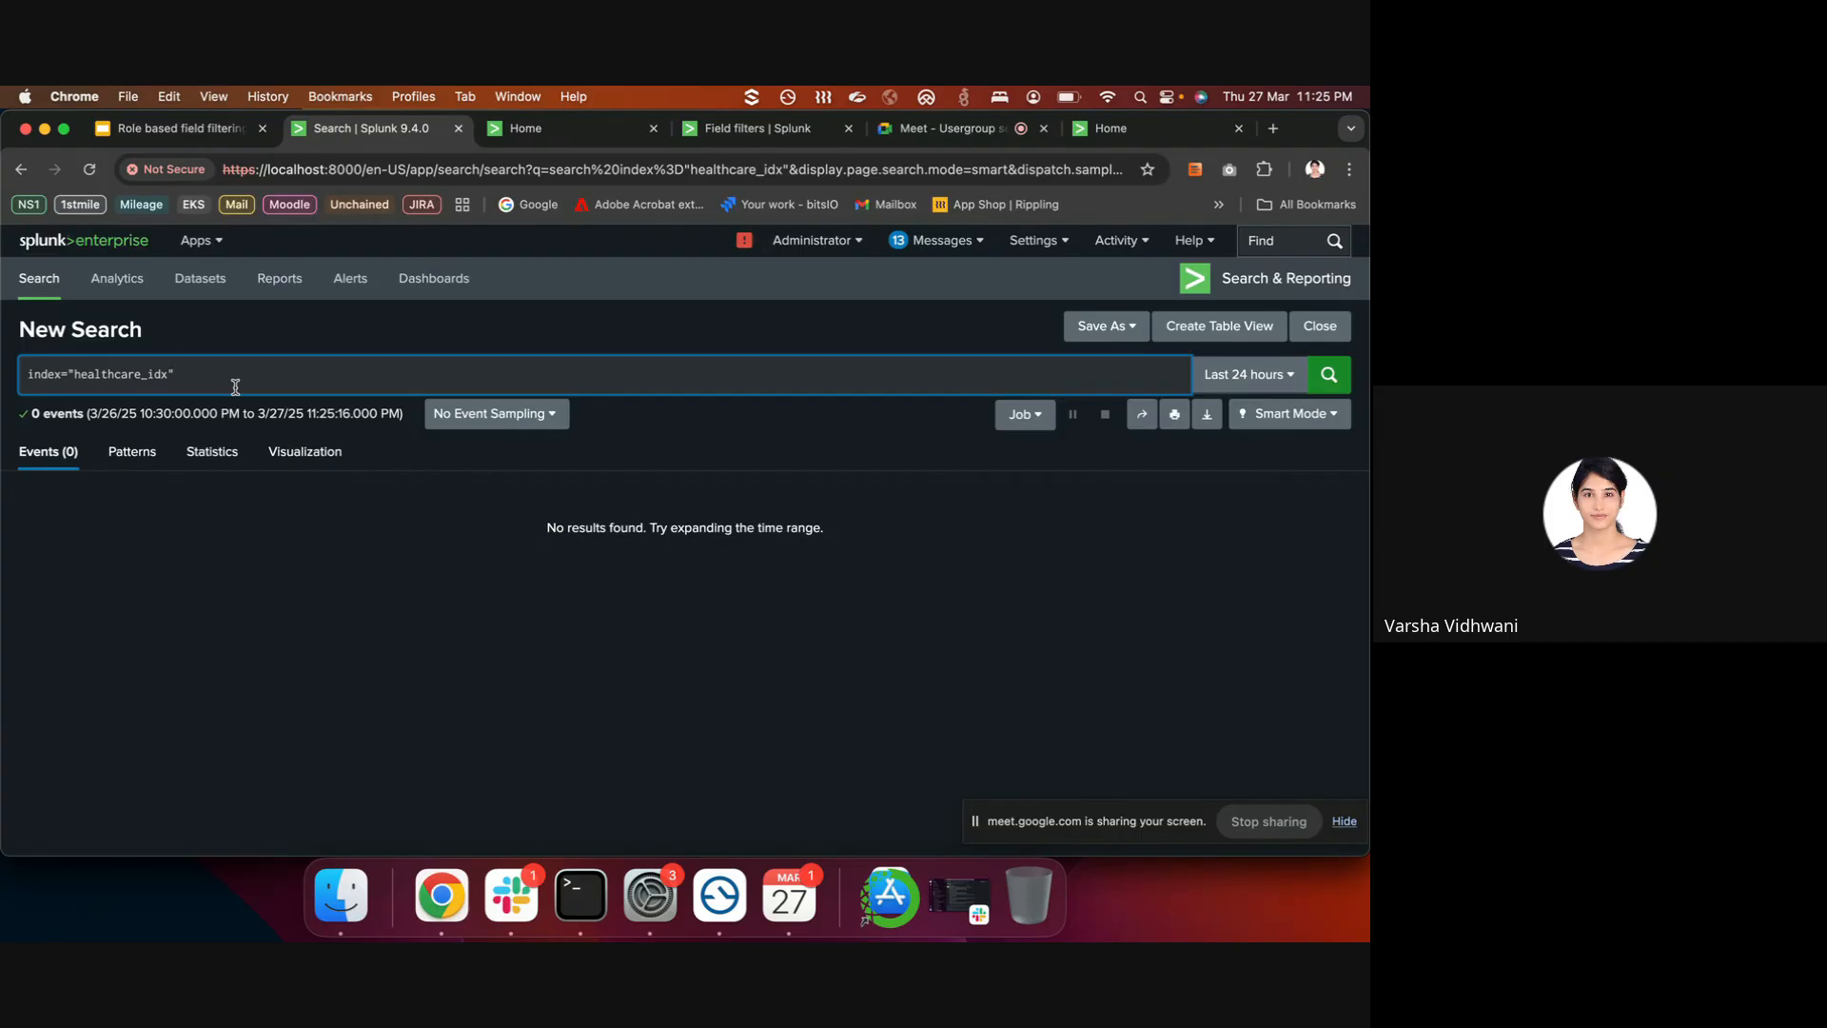
pyautogui.click(1248, 374)
pyautogui.click(1182, 485)
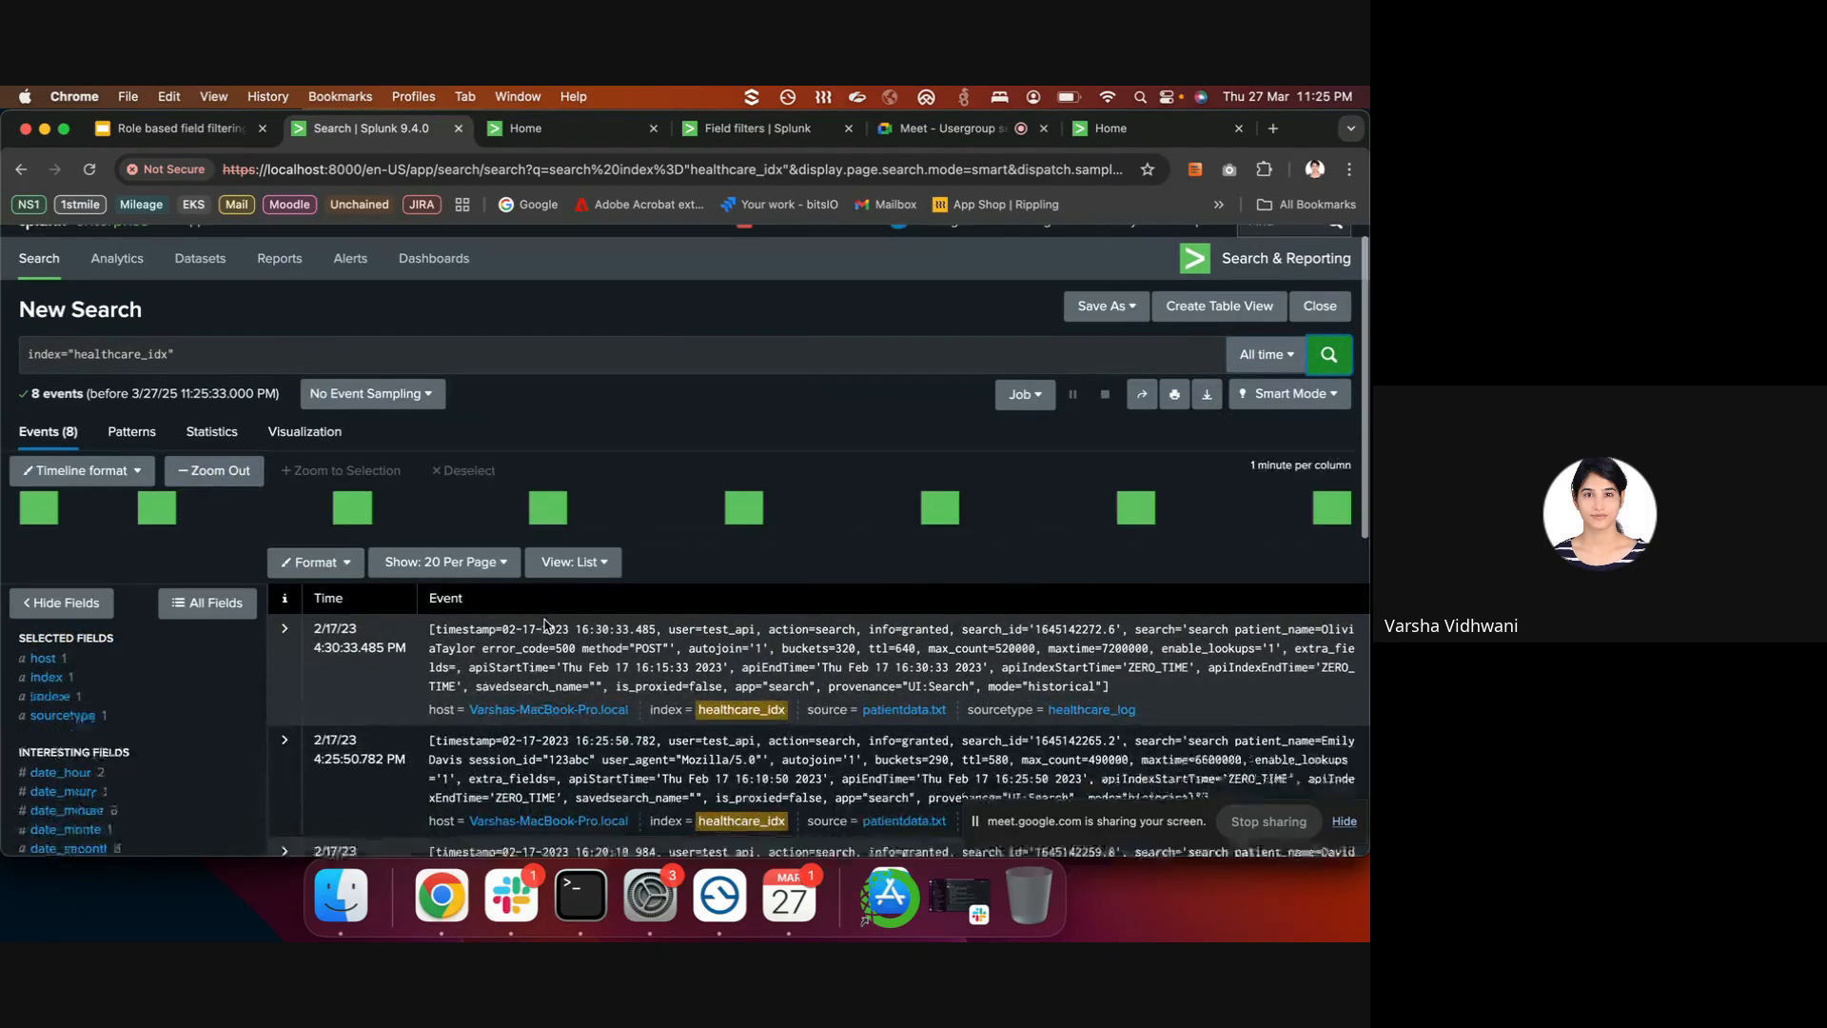
pyautogui.scroll(-2, 1329, 523)
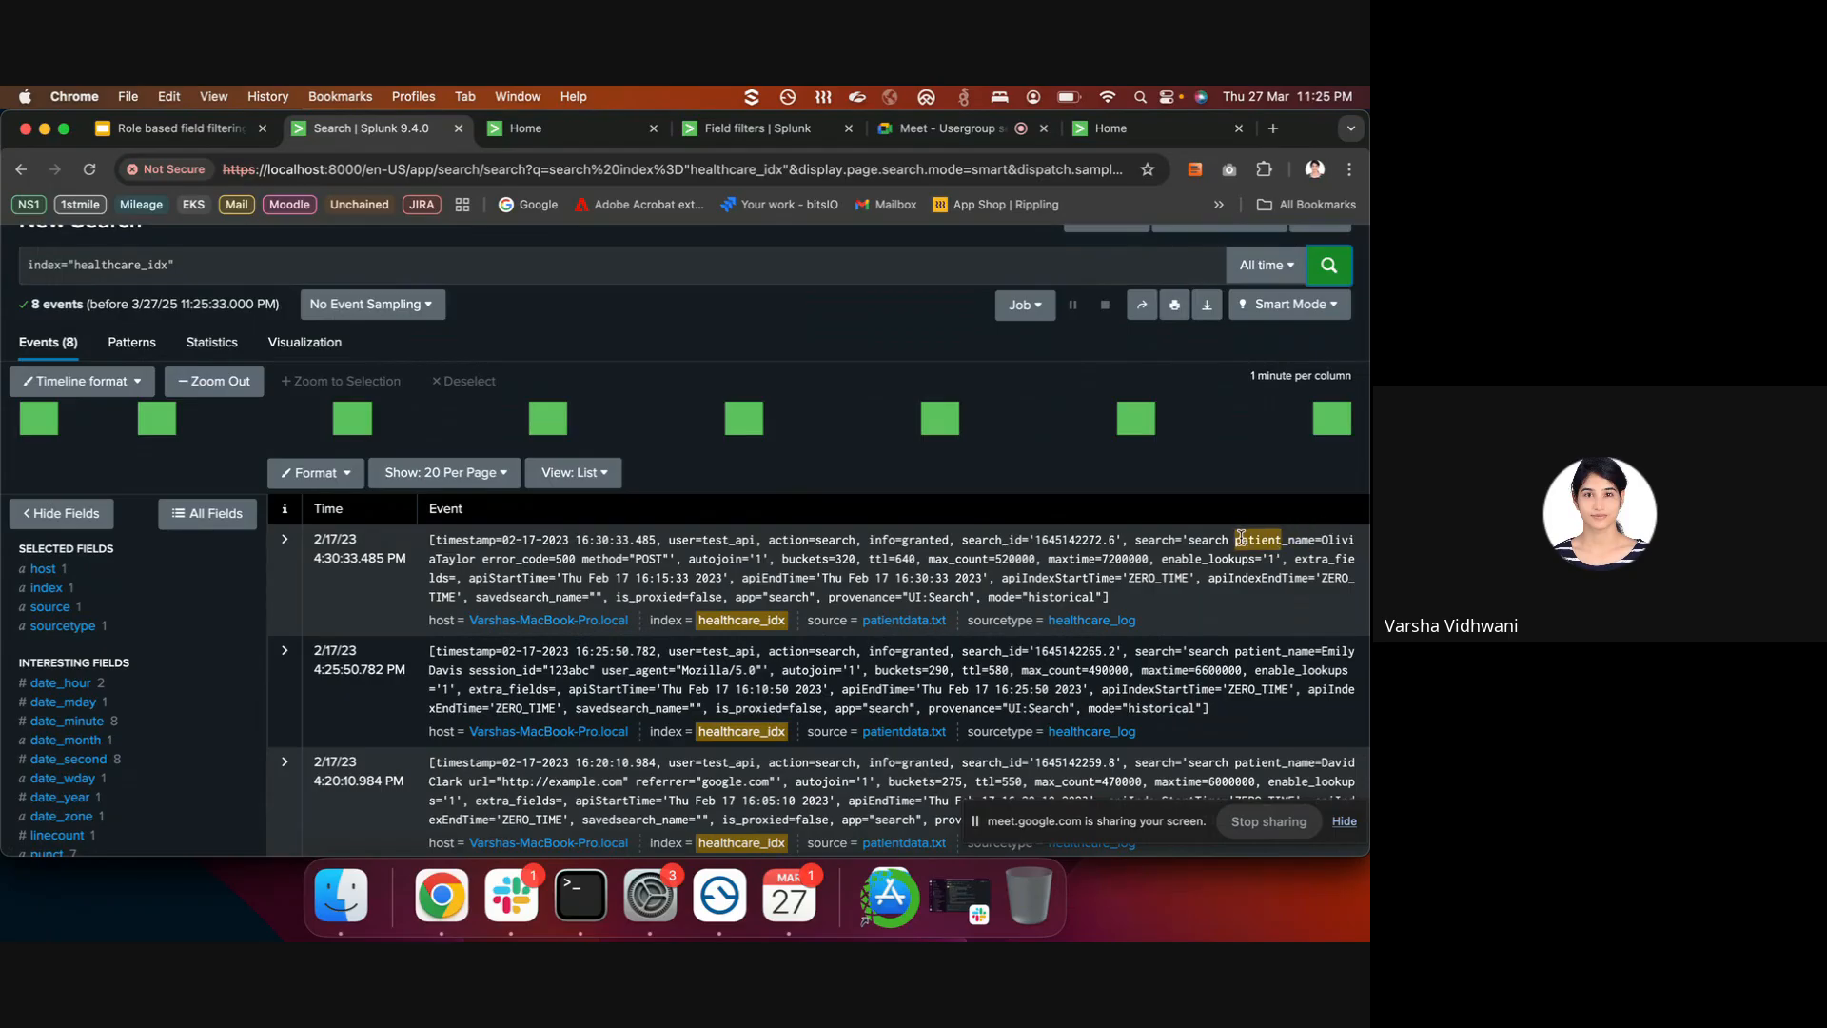
pyautogui.moveTo(1236, 539); pyautogui.dragTo(476, 562)
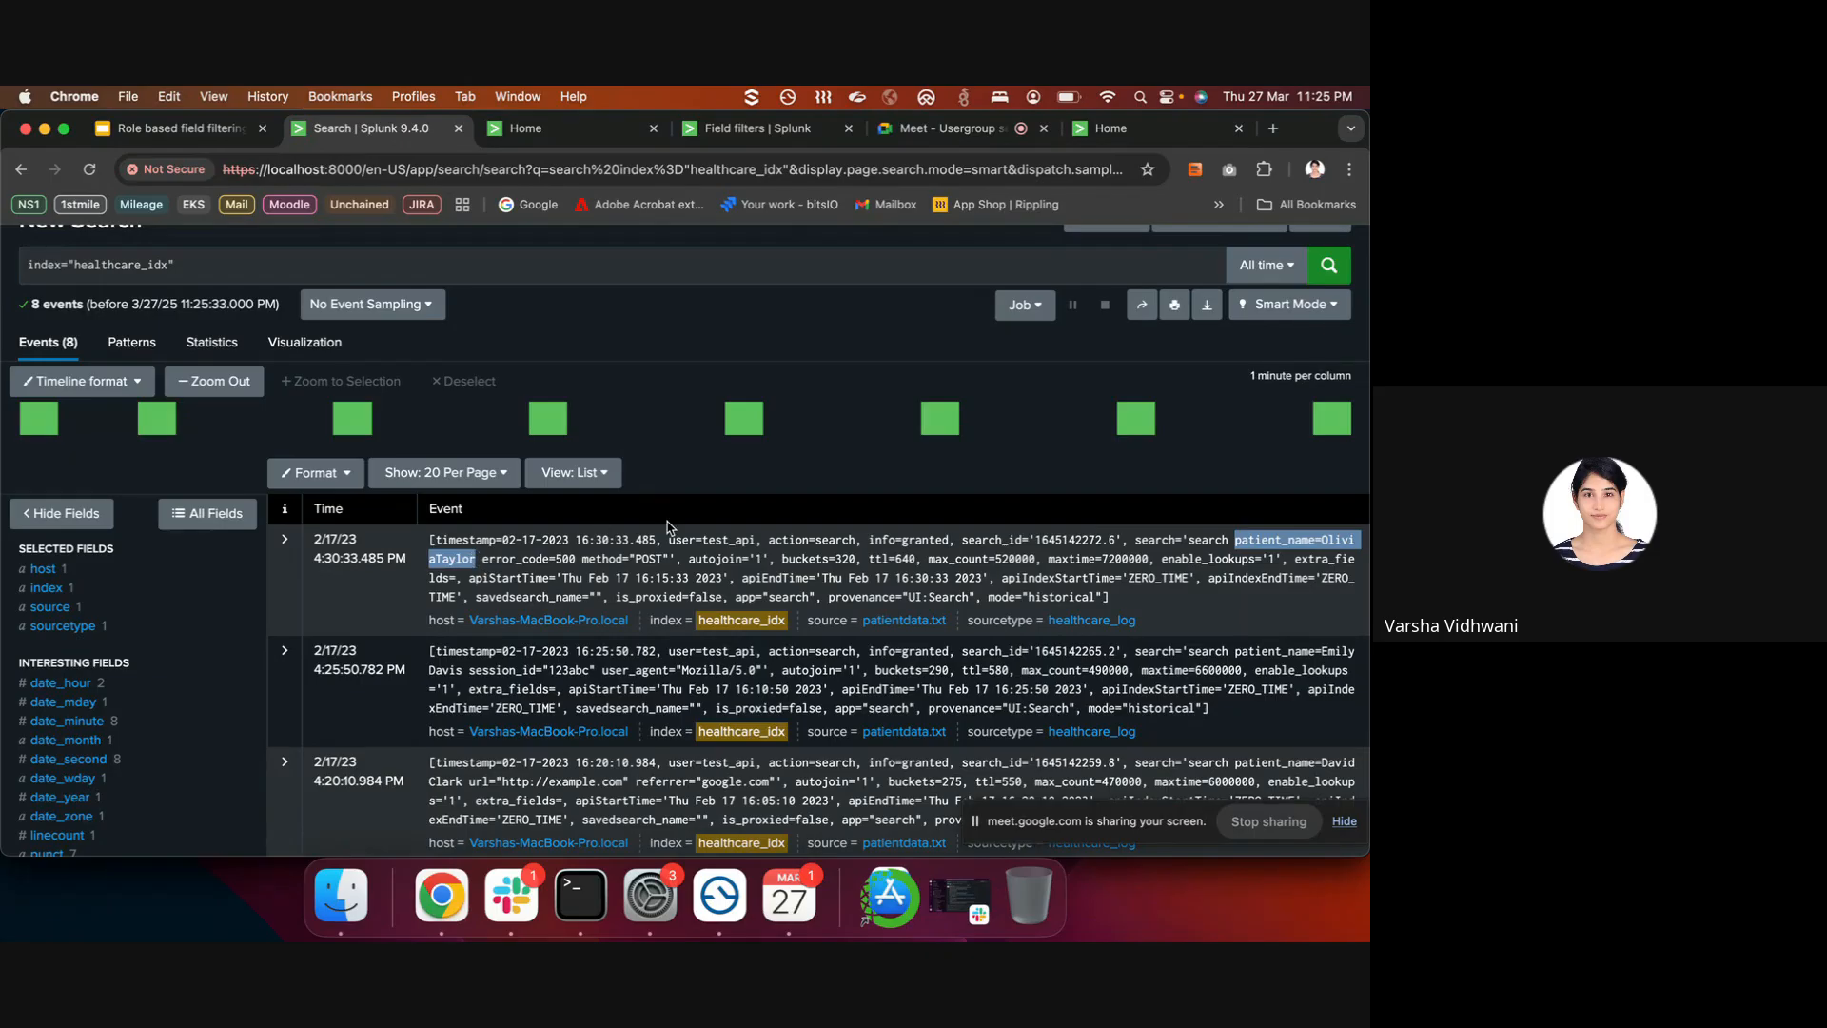
pyautogui.scroll(3, 668, 527)
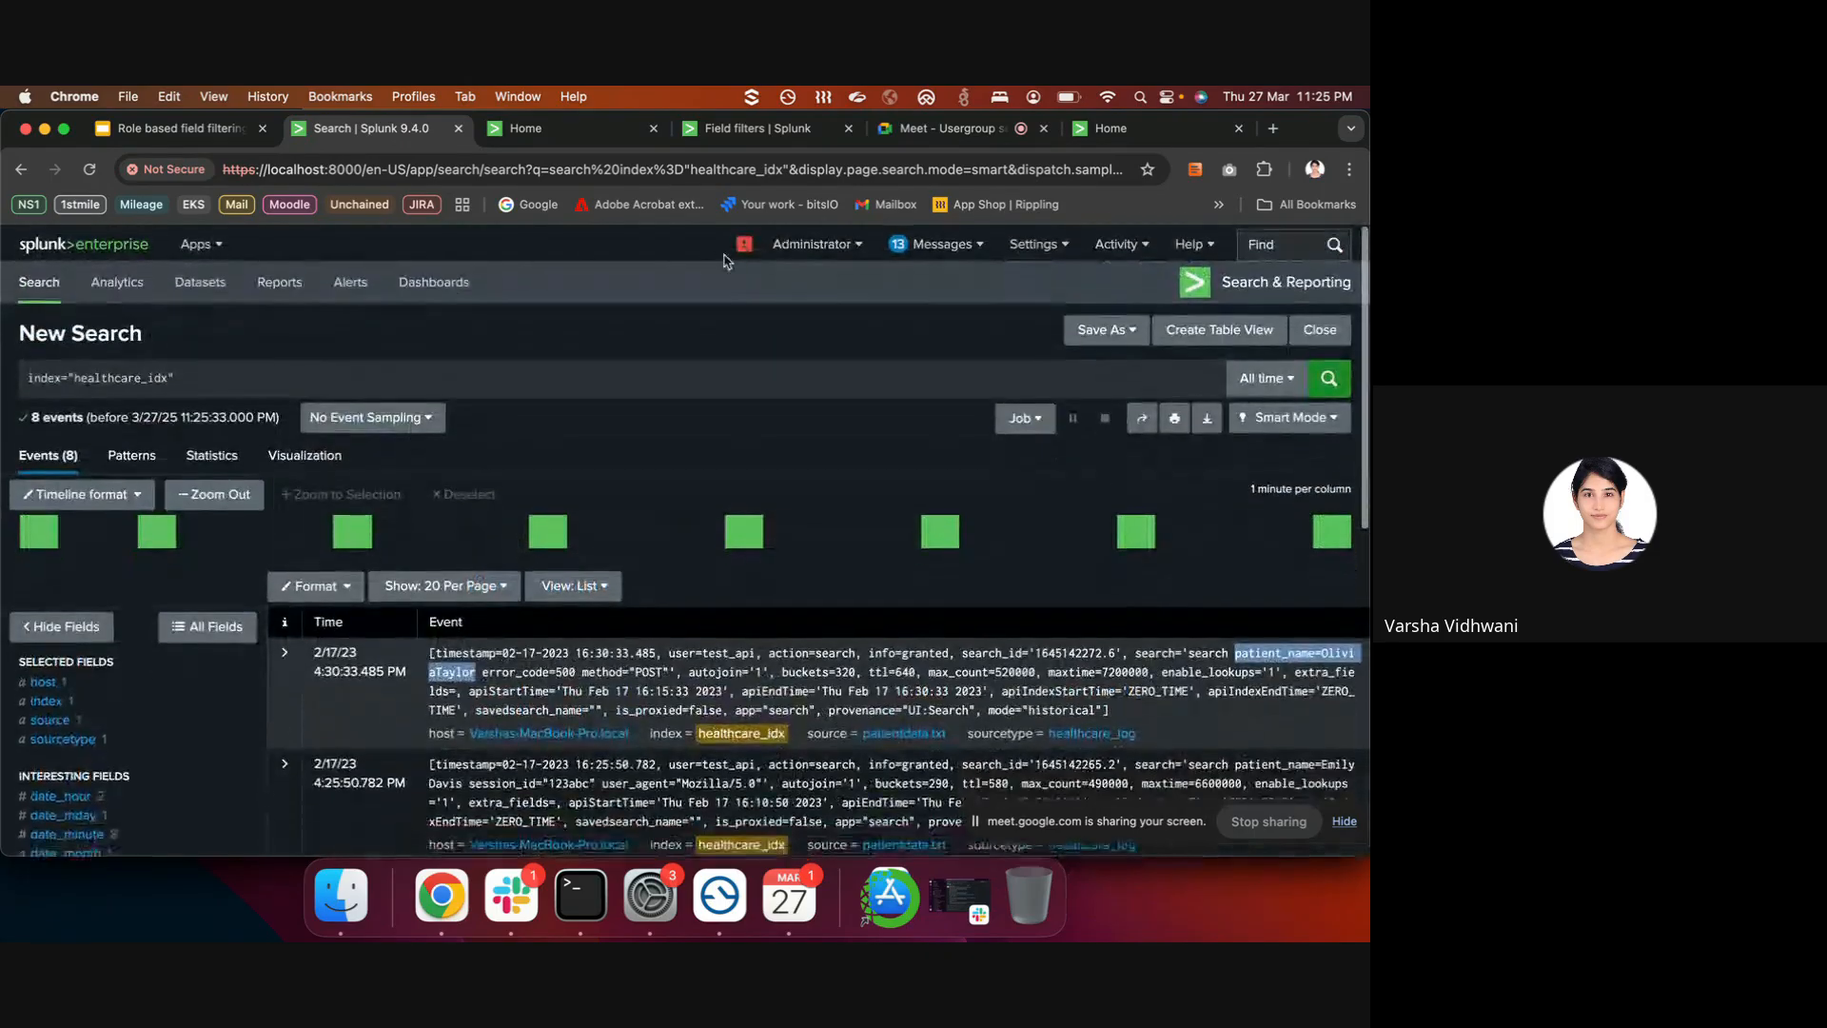
# - Log out of the Administrator account and sign in as the restricted user
pyautogui.click(811, 239)
pyautogui.click(775, 336)
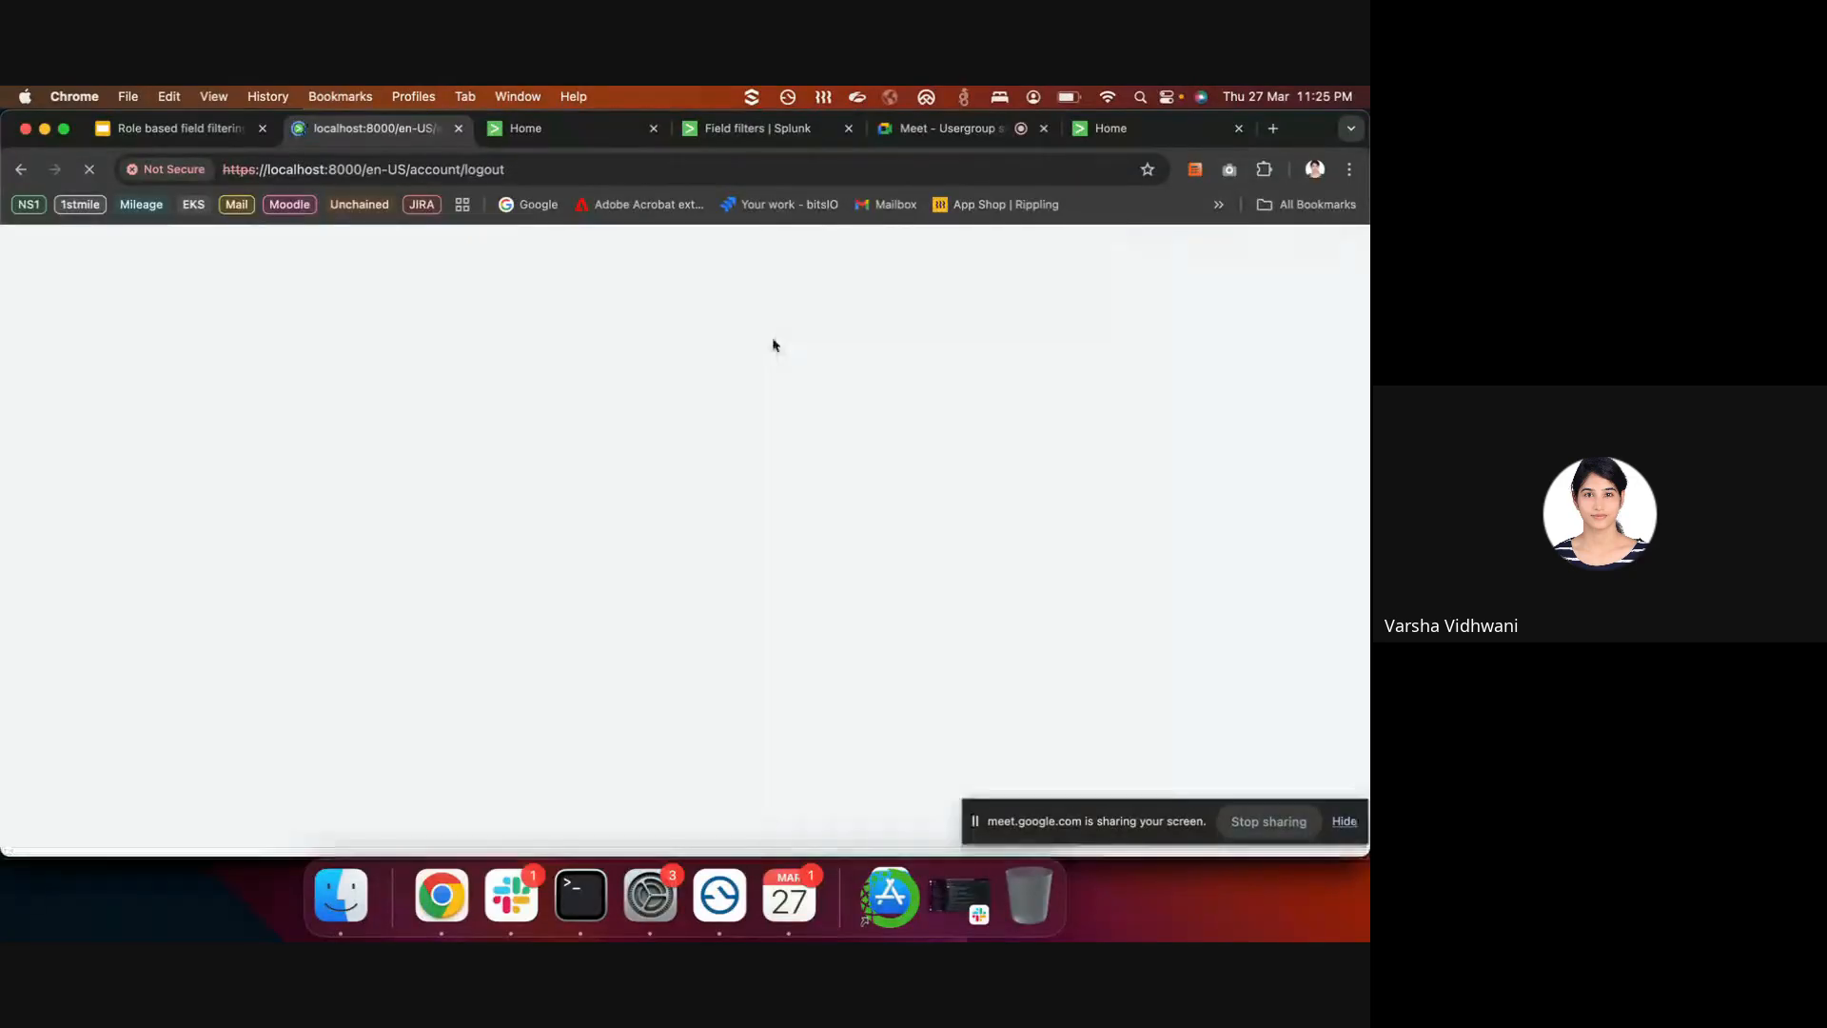
pyautogui.click(595, 447)
pyautogui.write('mark')
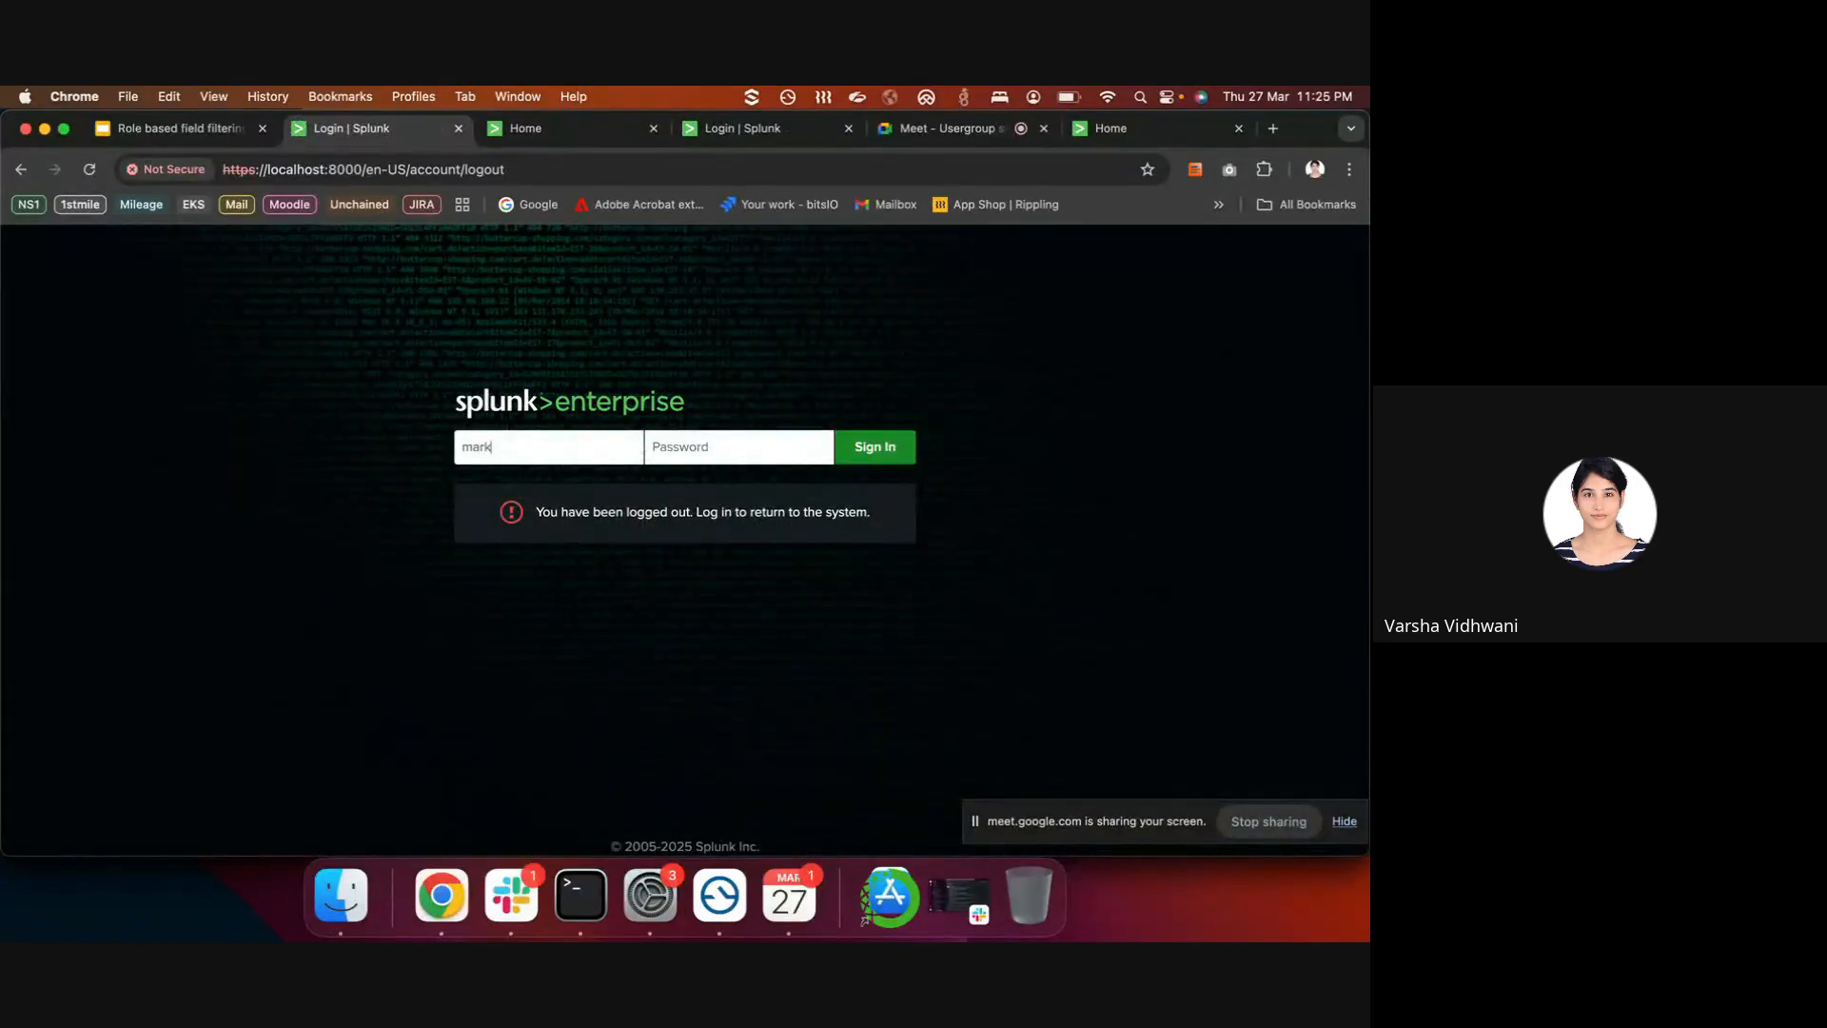
pyautogui.write('•')
pyautogui.press('Return')
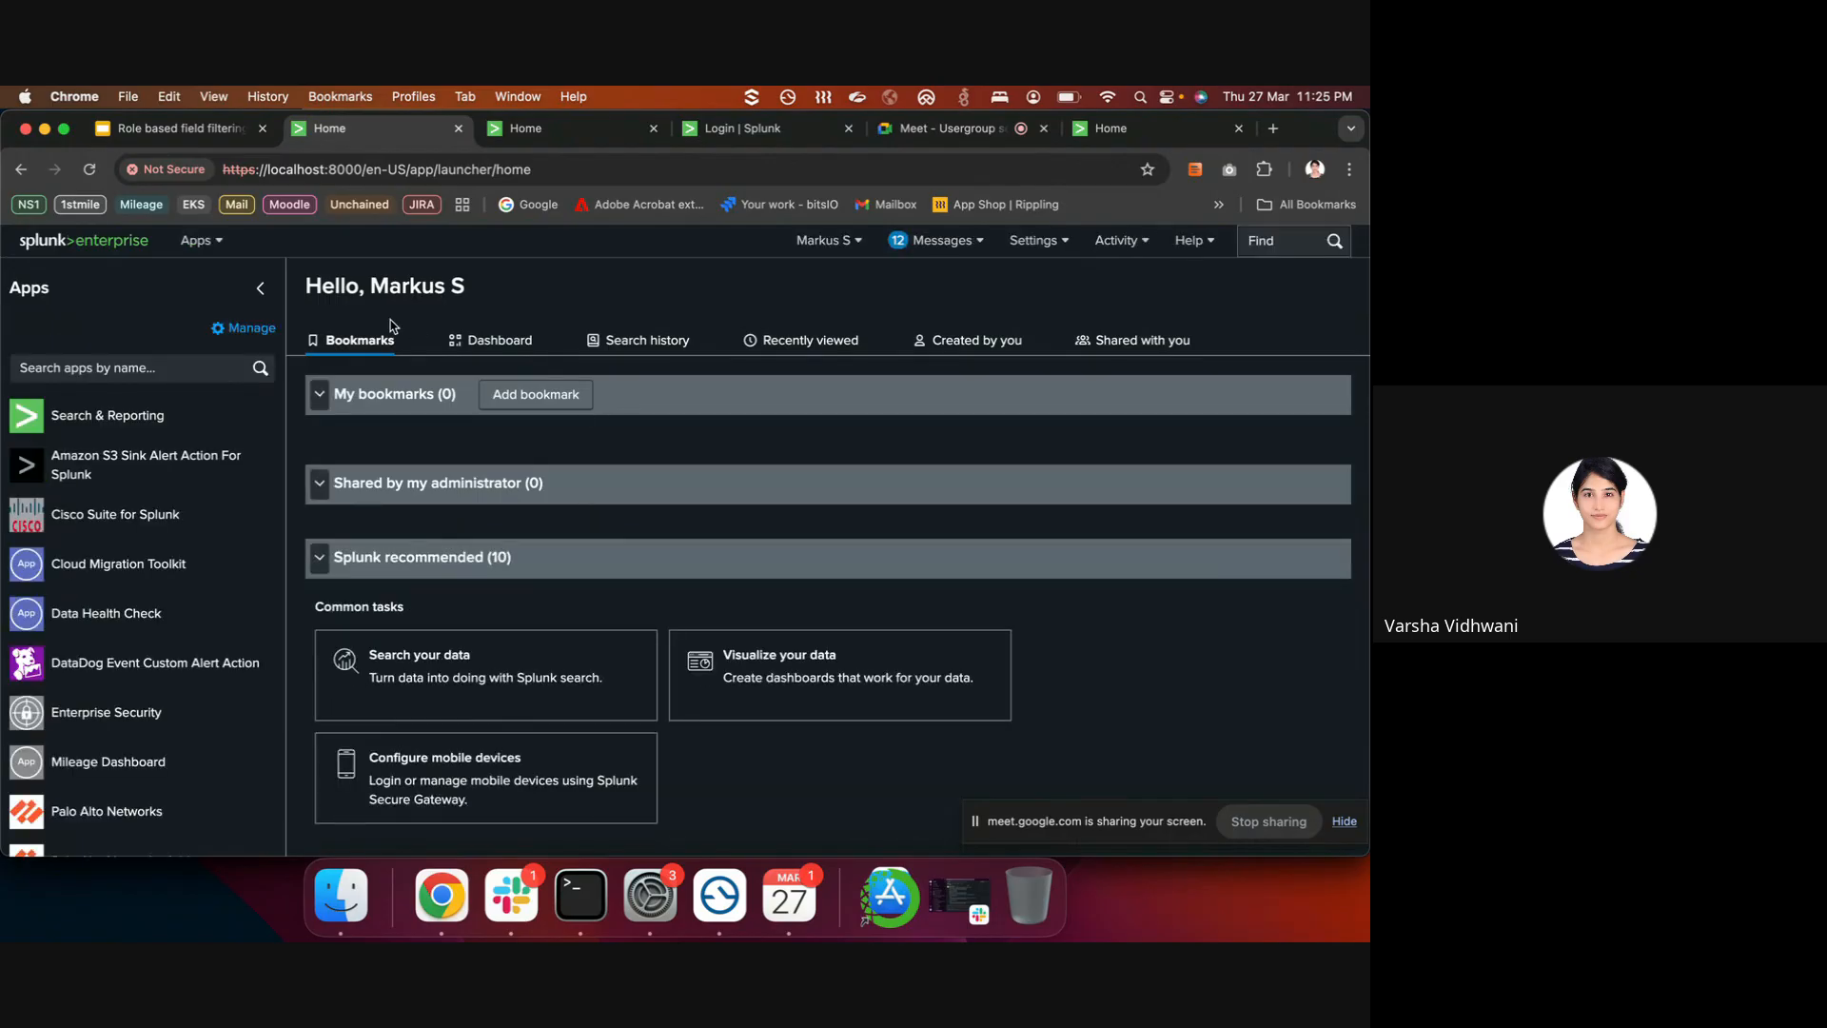
# - In Search & Reporting, add the index="healthcare_idx" query from Search History
pyautogui.click(143, 416)
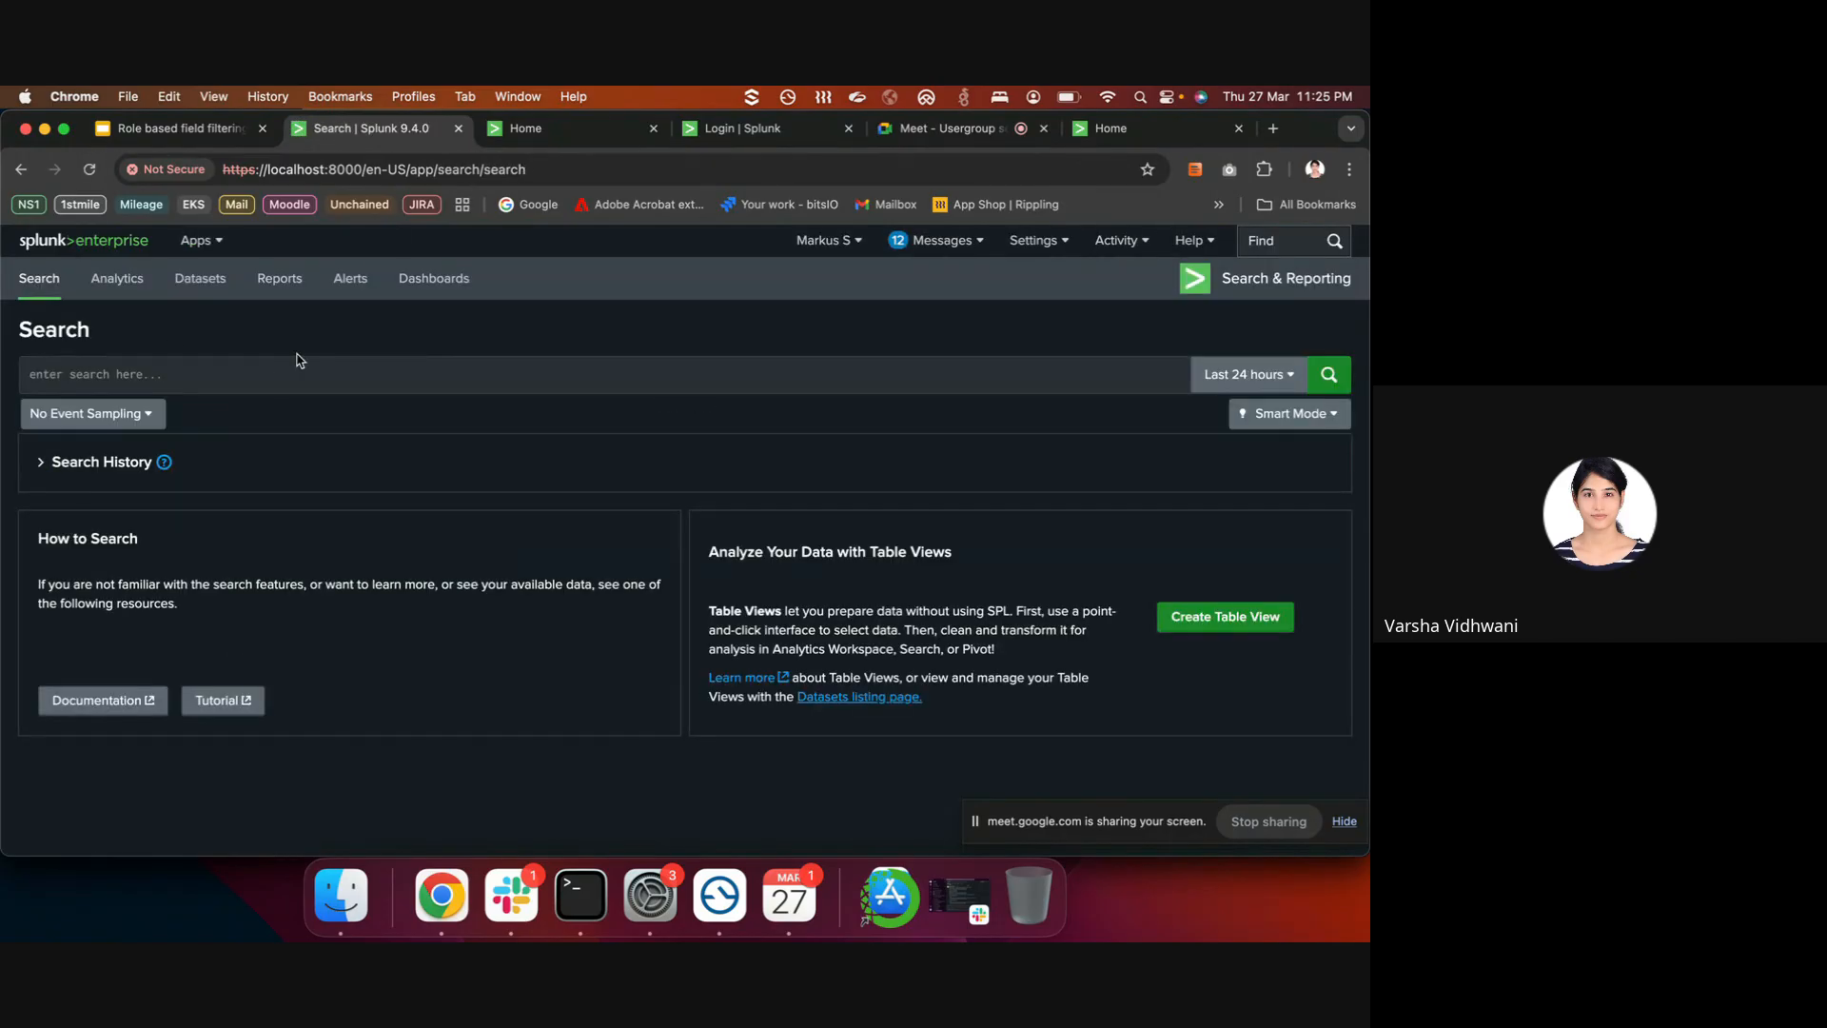
pyautogui.click(43, 462)
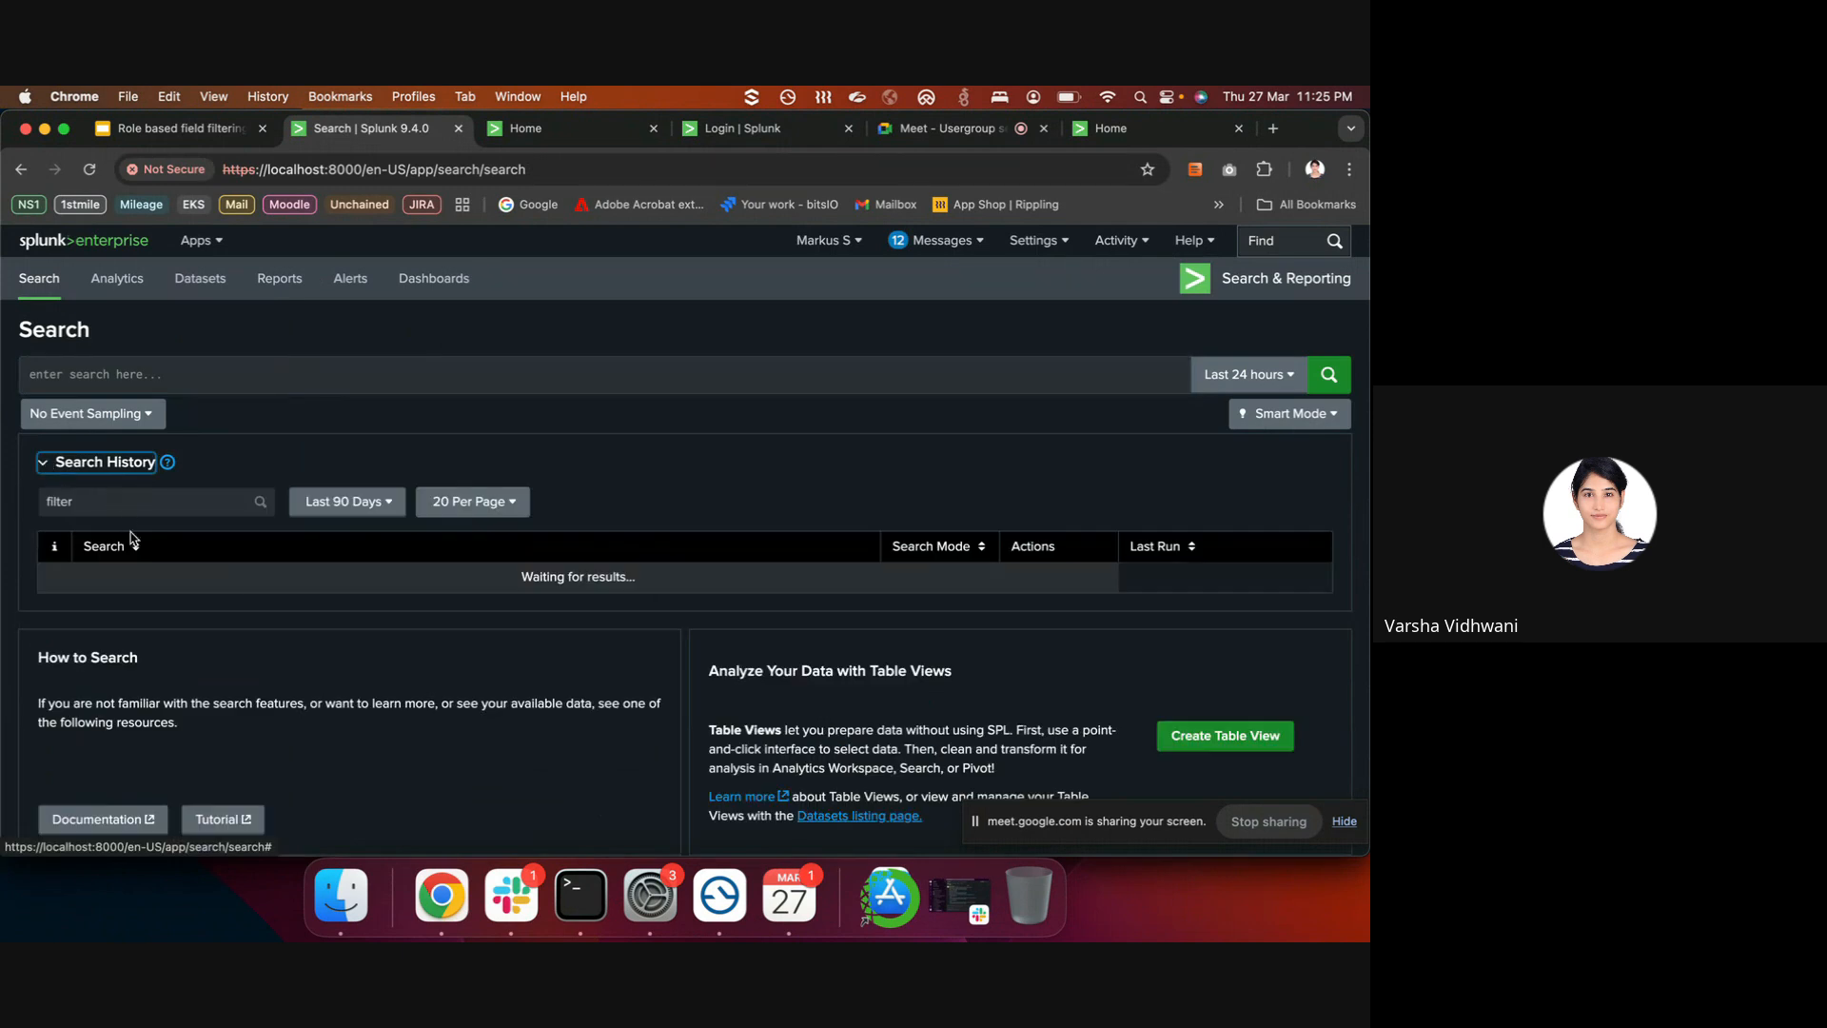
pyautogui.click(1080, 579)
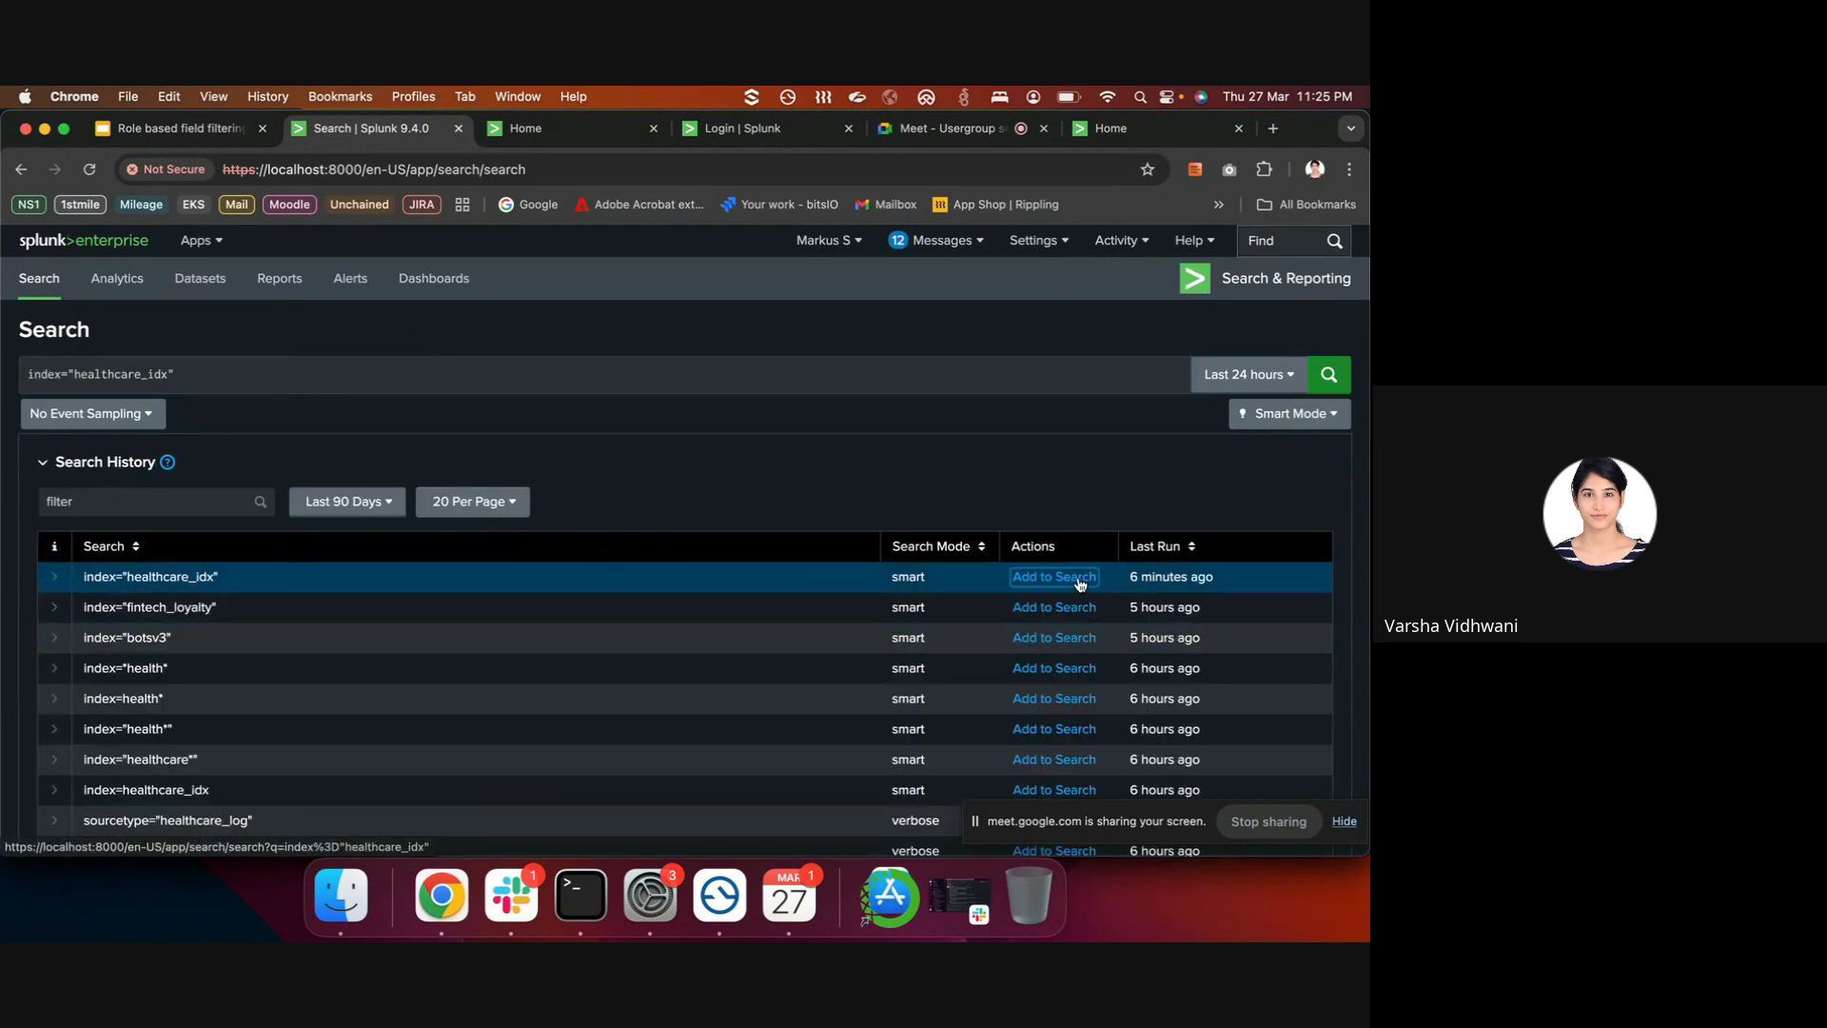
pyautogui.click(1256, 378)
pyautogui.click(1064, 480)
pyautogui.click(1331, 388)
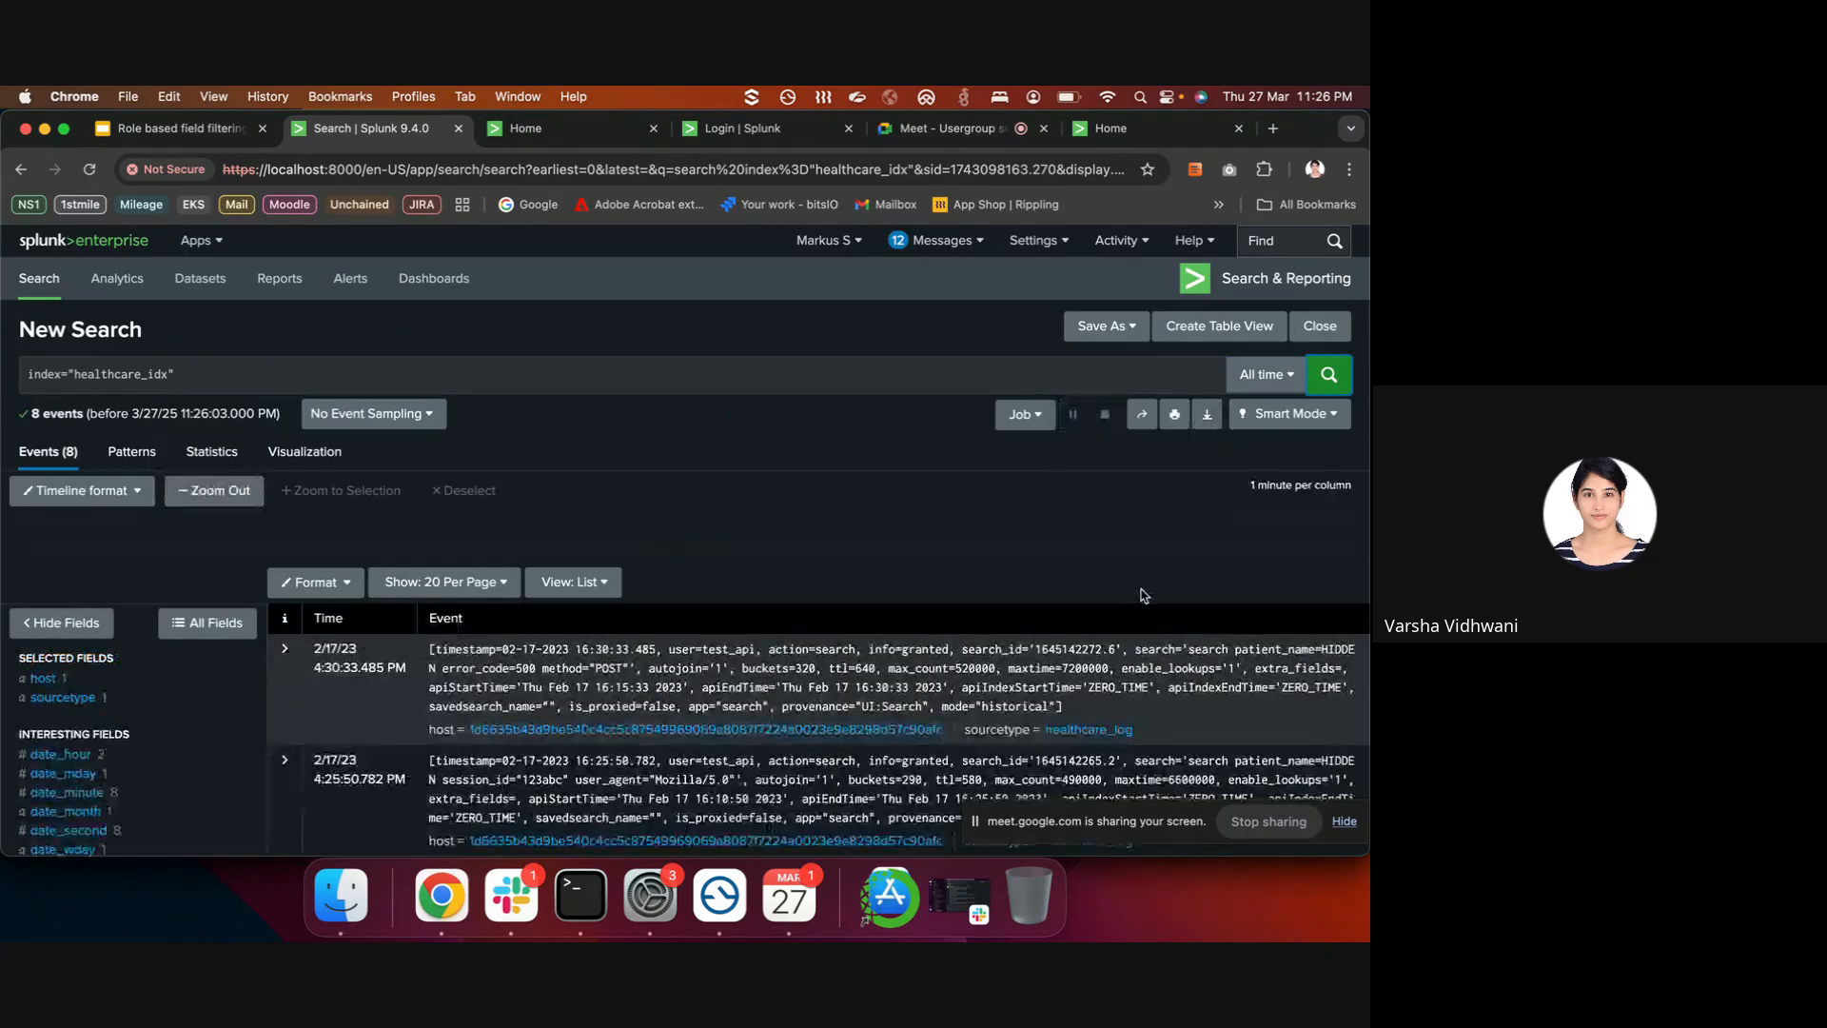
pyautogui.scroll(-1, 1144, 596)
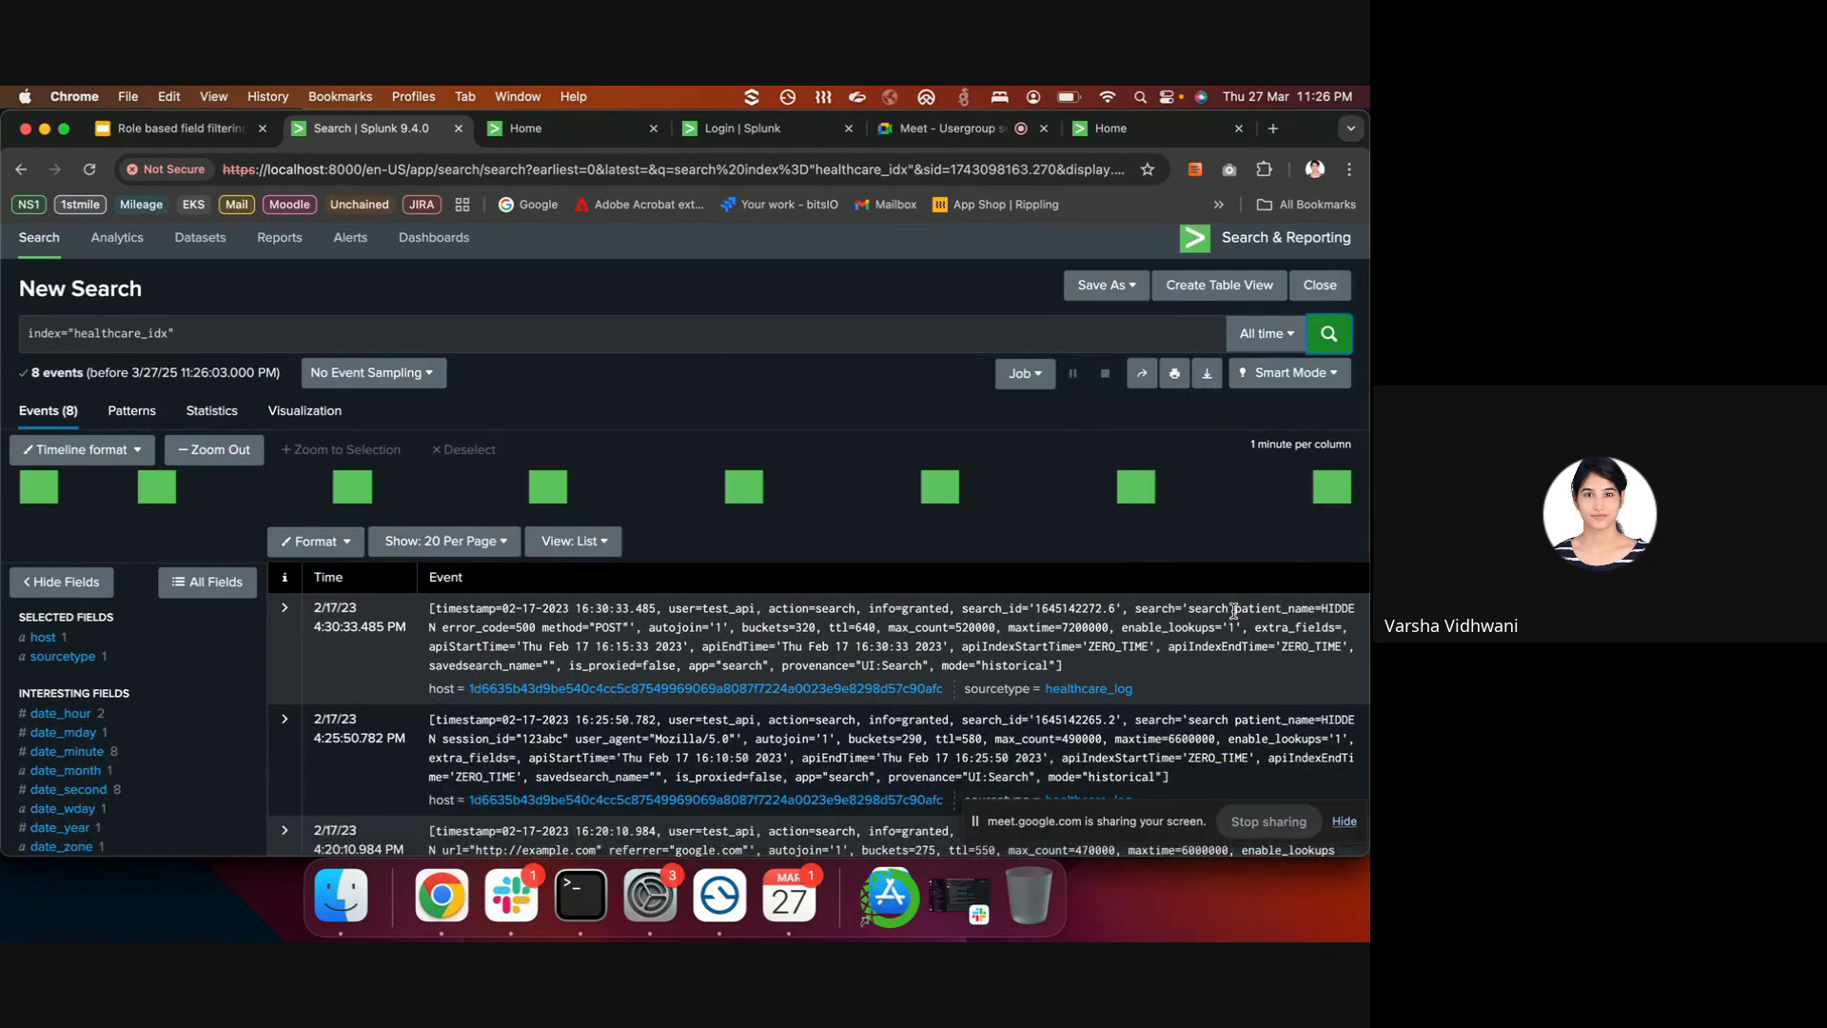
pyautogui.moveTo(1235, 609); pyautogui.dragTo(433, 625)
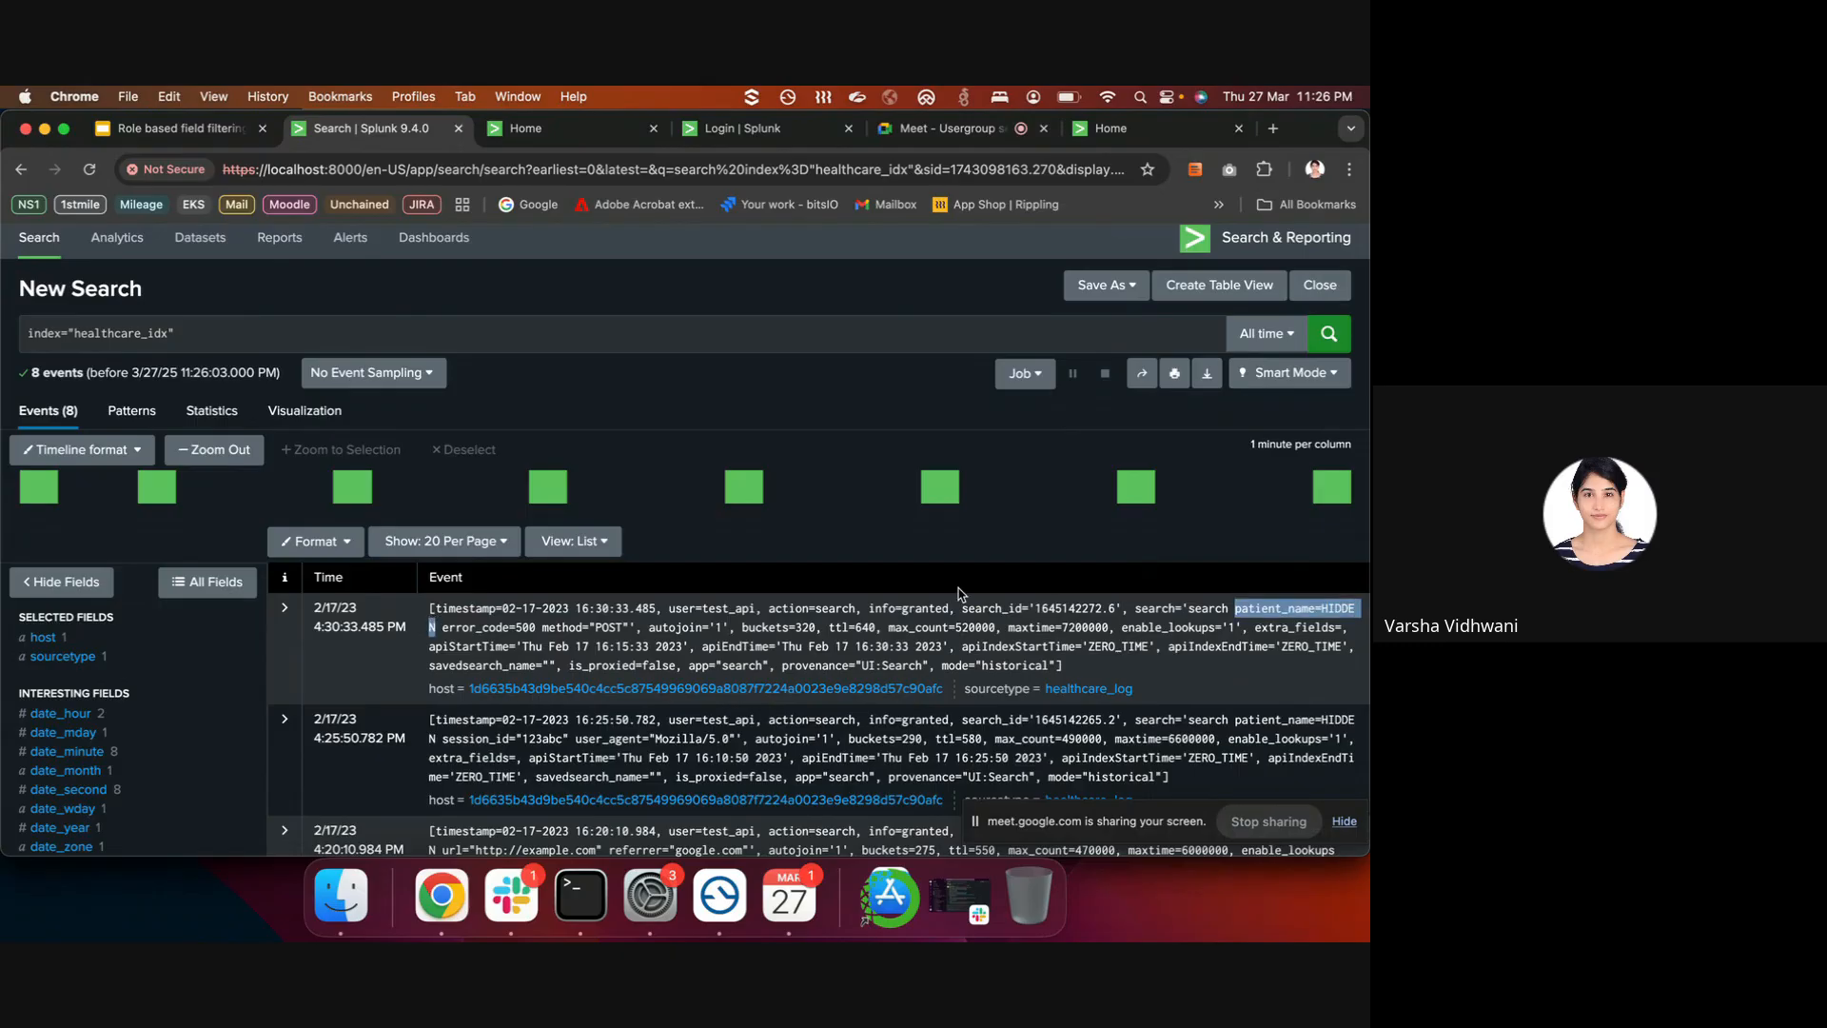
pyautogui.scroll(-1, 170, 716)
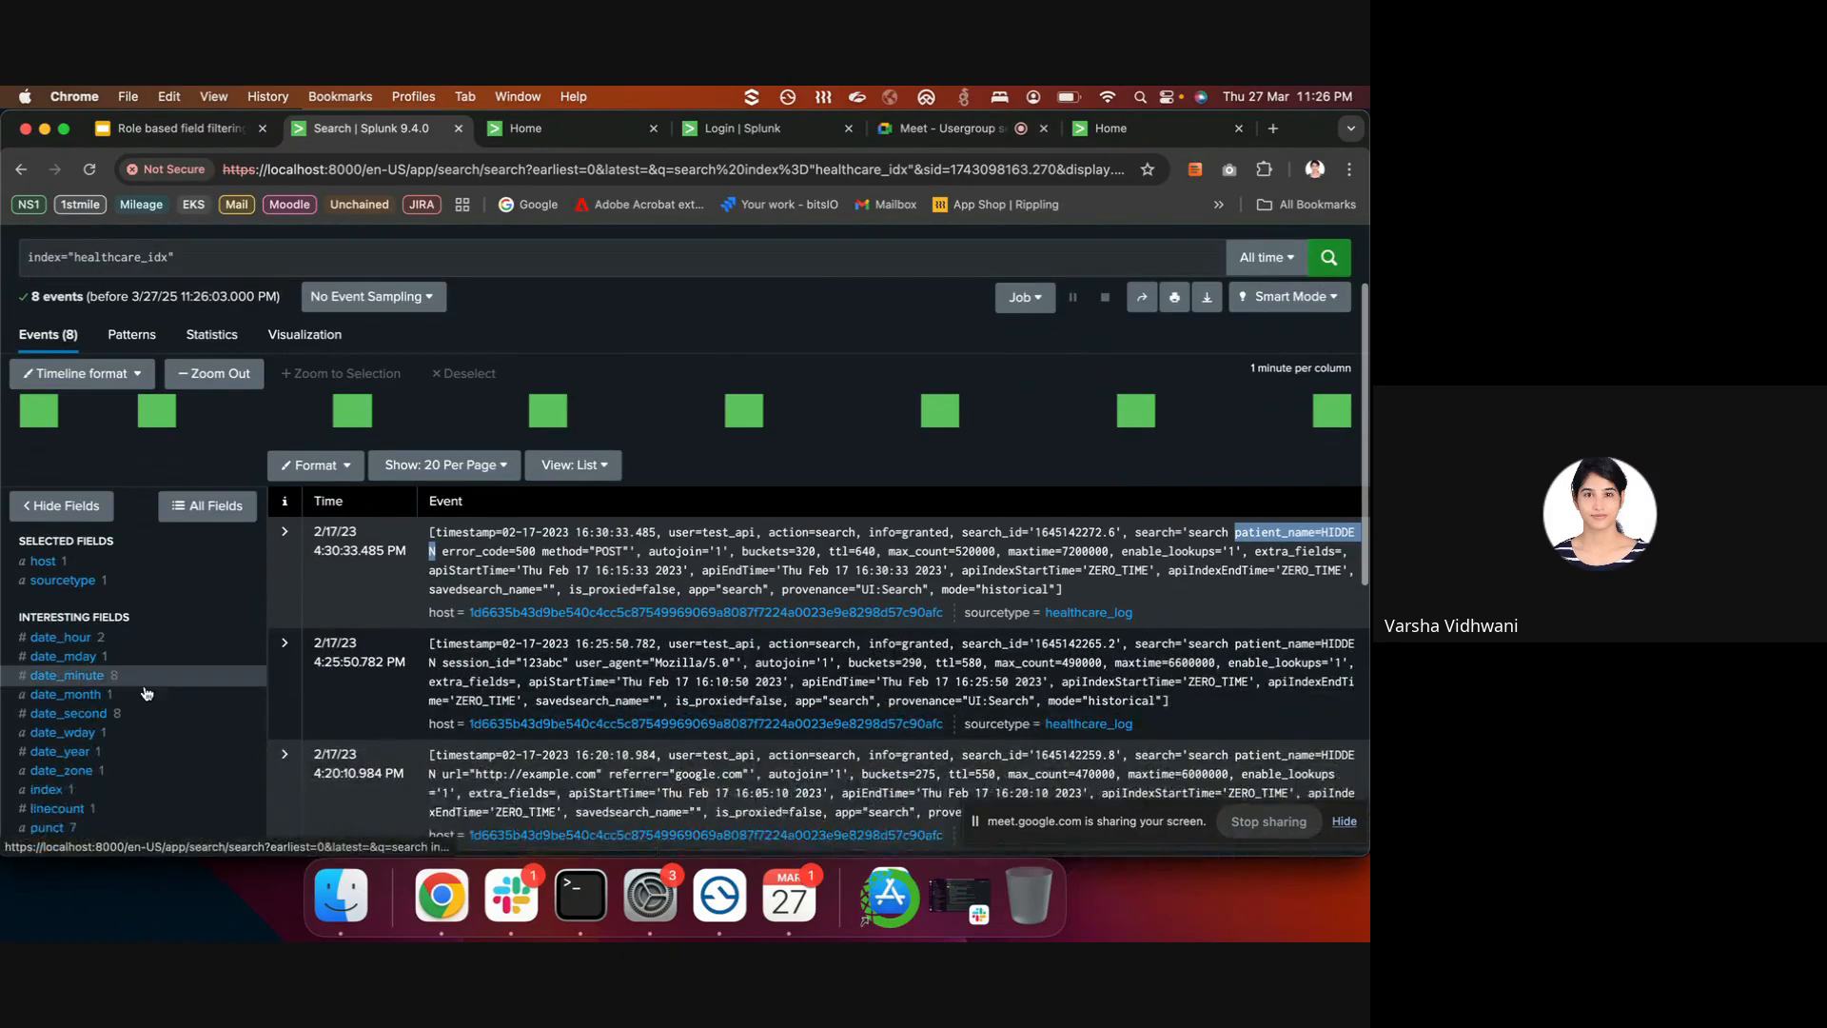
pyautogui.scroll(-2, 161, 723)
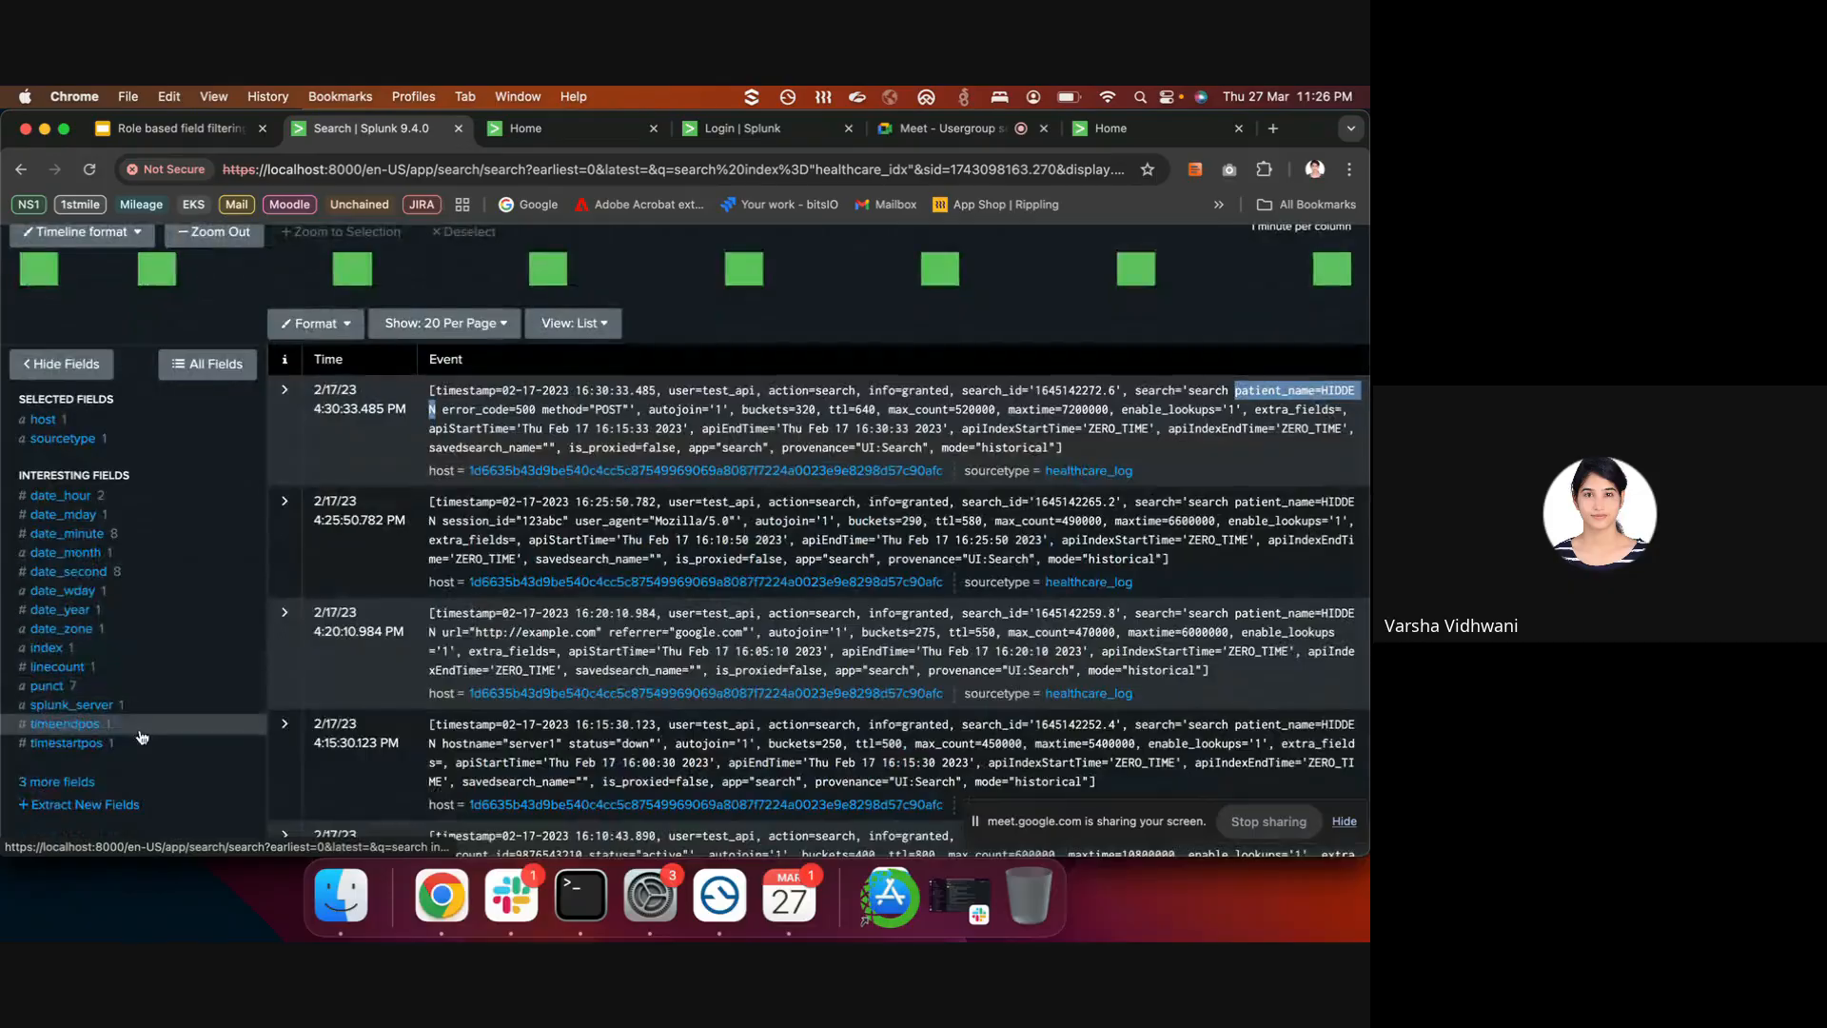
pyautogui.click(57, 781)
pyautogui.scroll(-3, 514, 583)
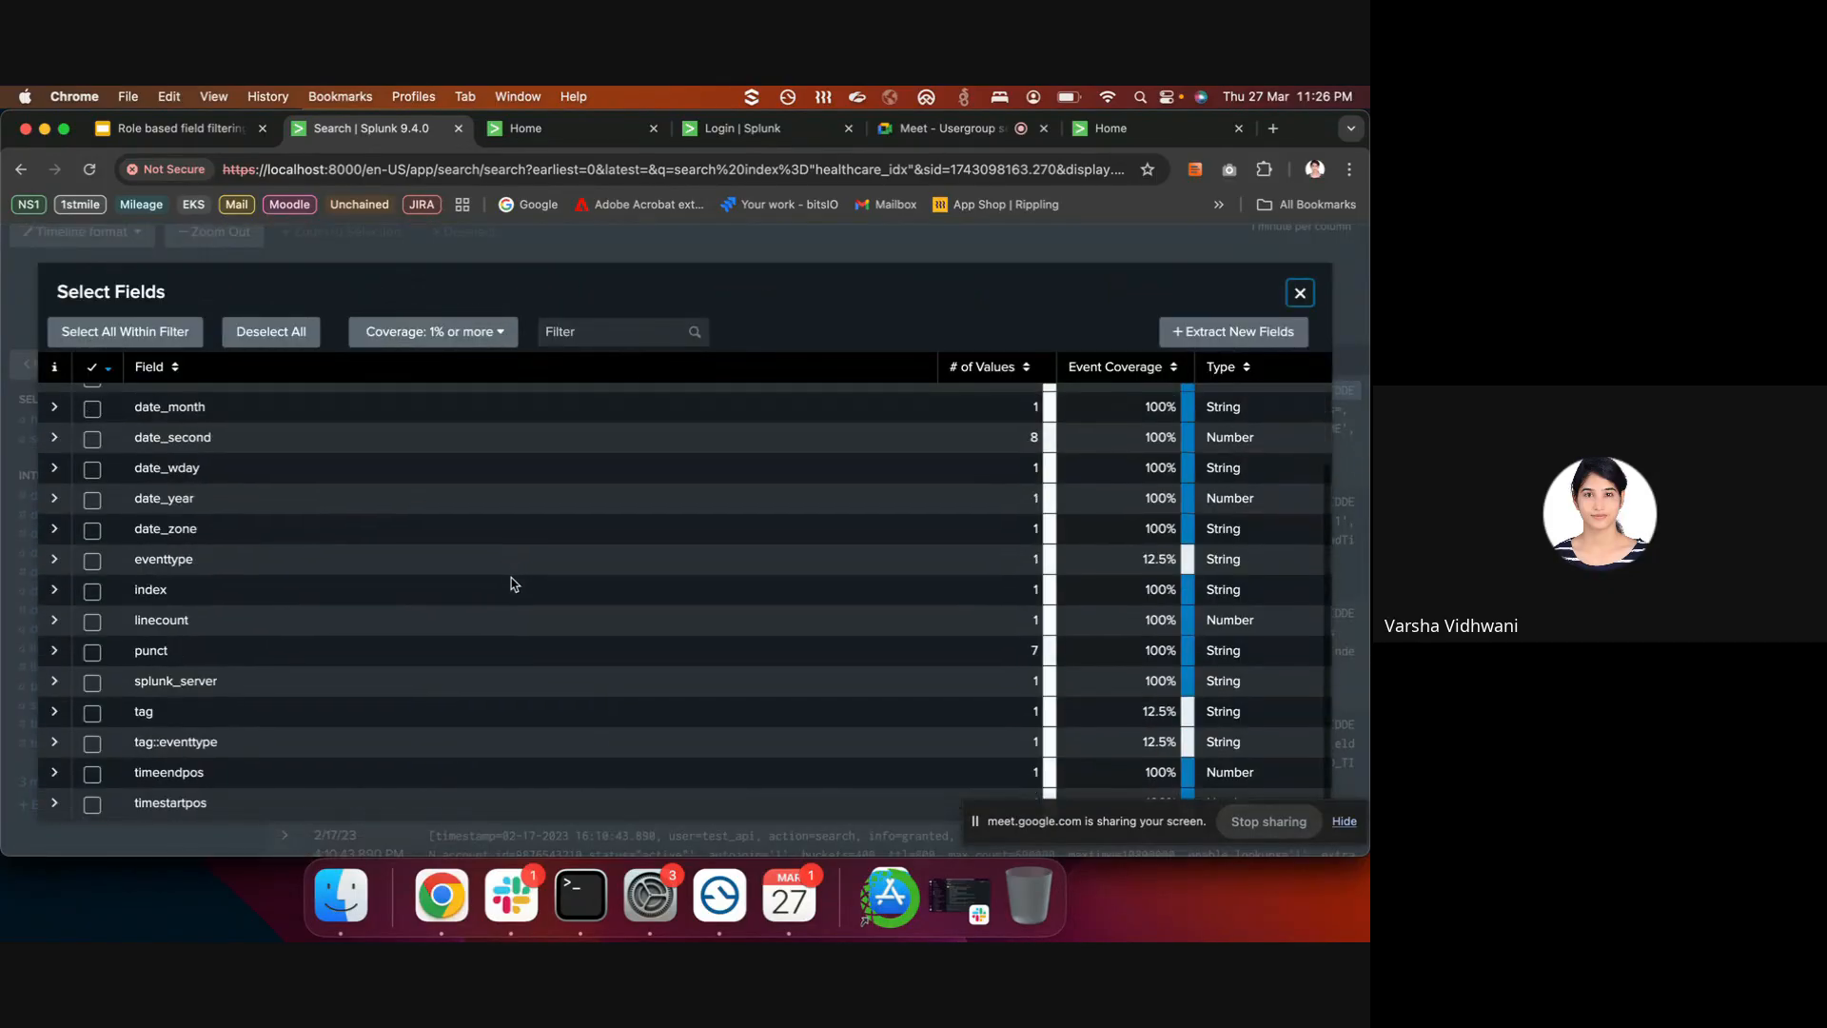
pyautogui.click(1300, 293)
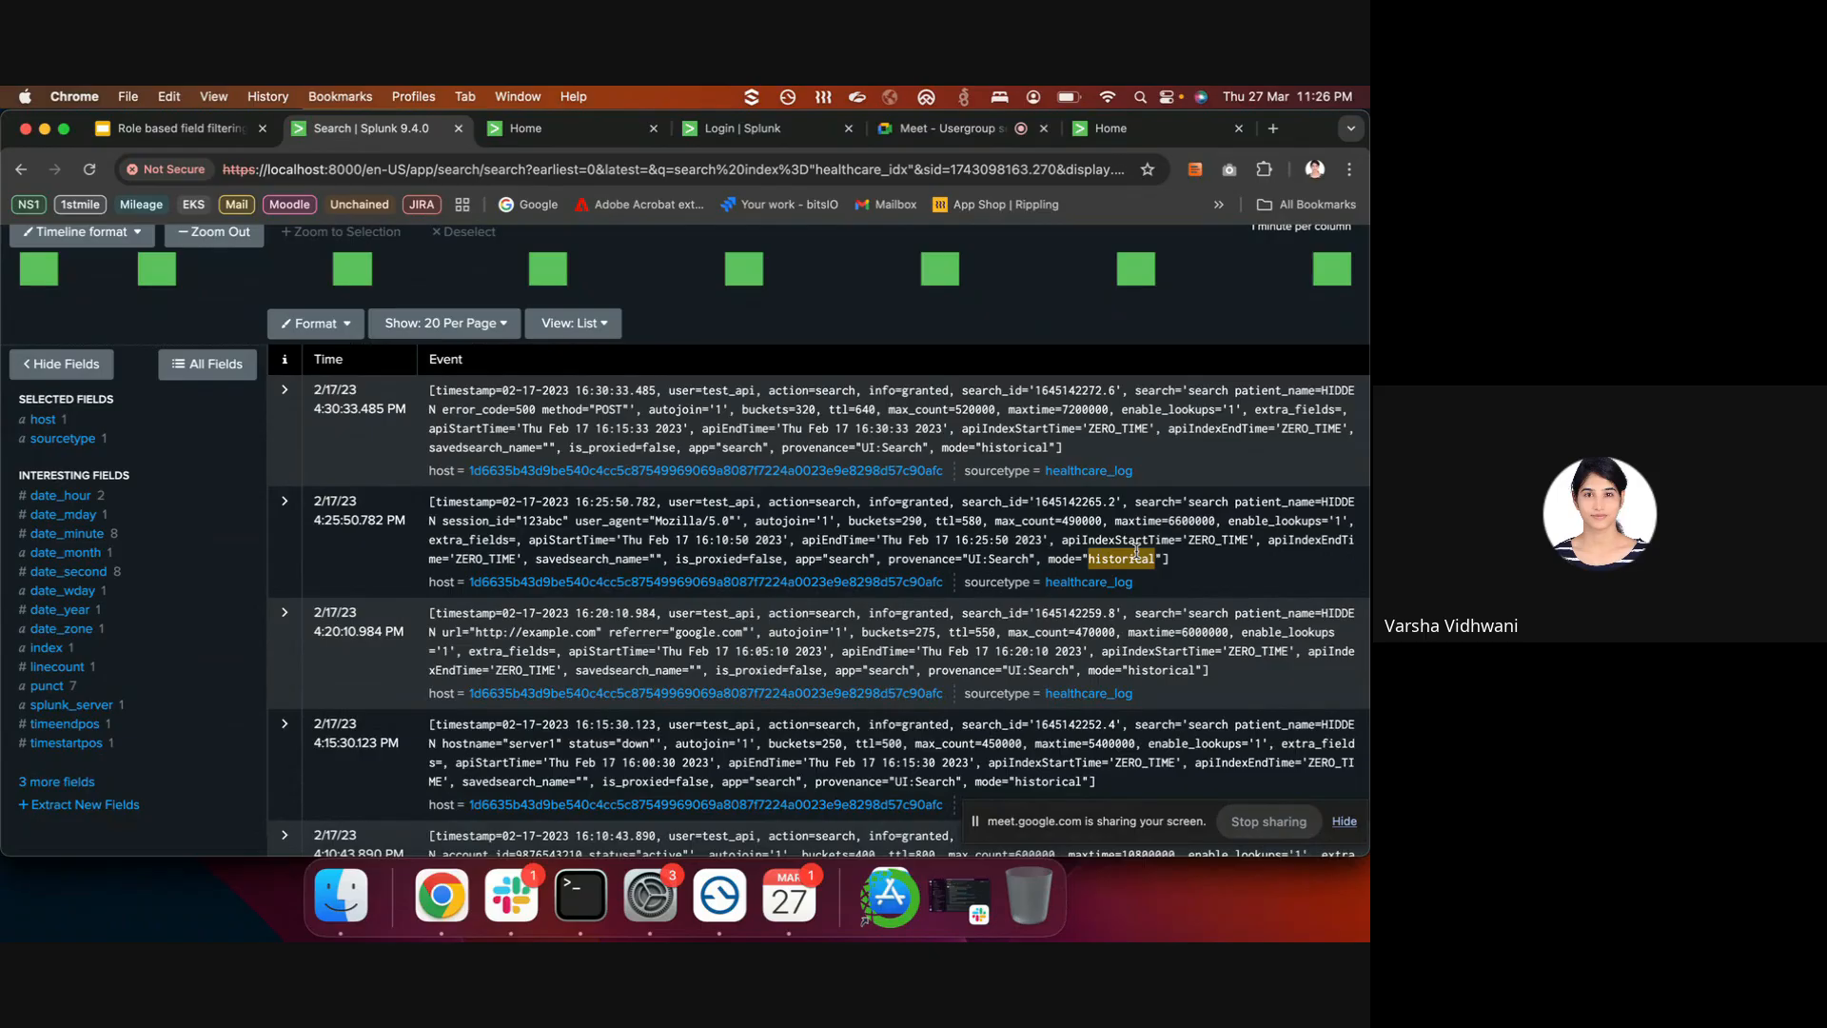
pyautogui.scroll(1, 1142, 476)
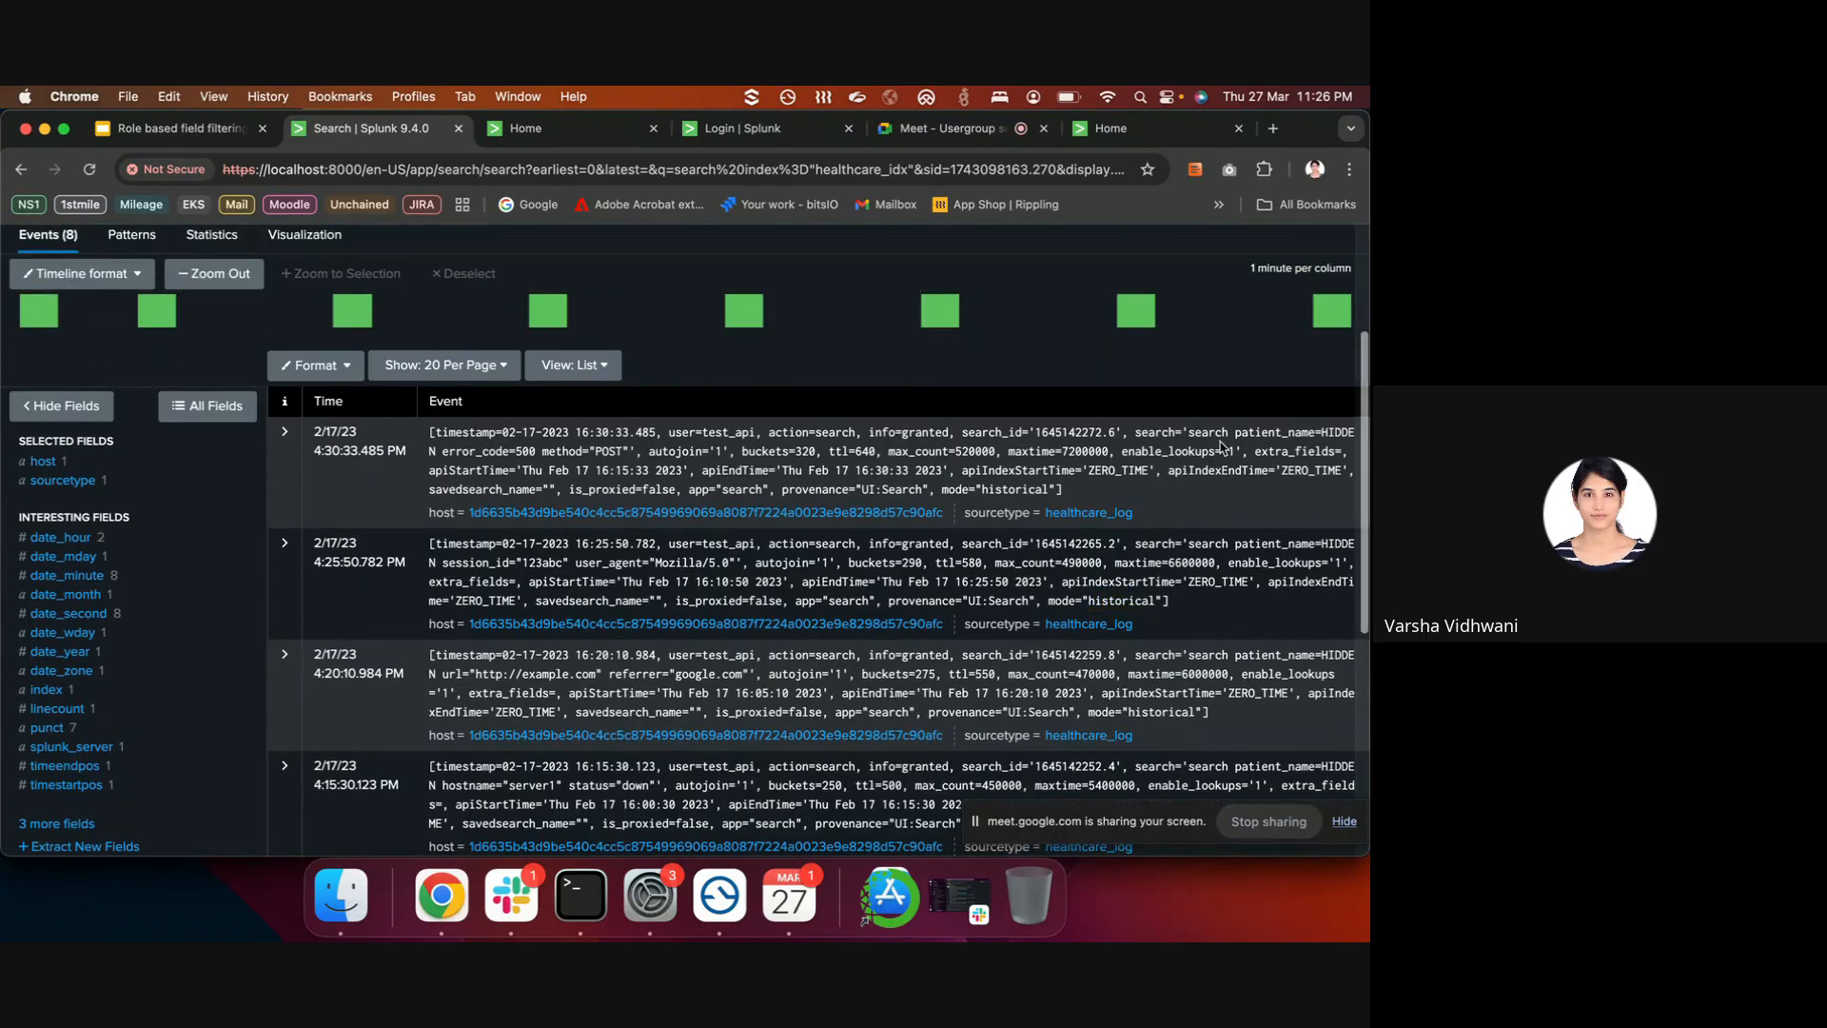
pyautogui.moveTo(1235, 432); pyautogui.dragTo(1354, 434)
pyautogui.moveTo(425, 451); pyautogui.dragTo(437, 451)
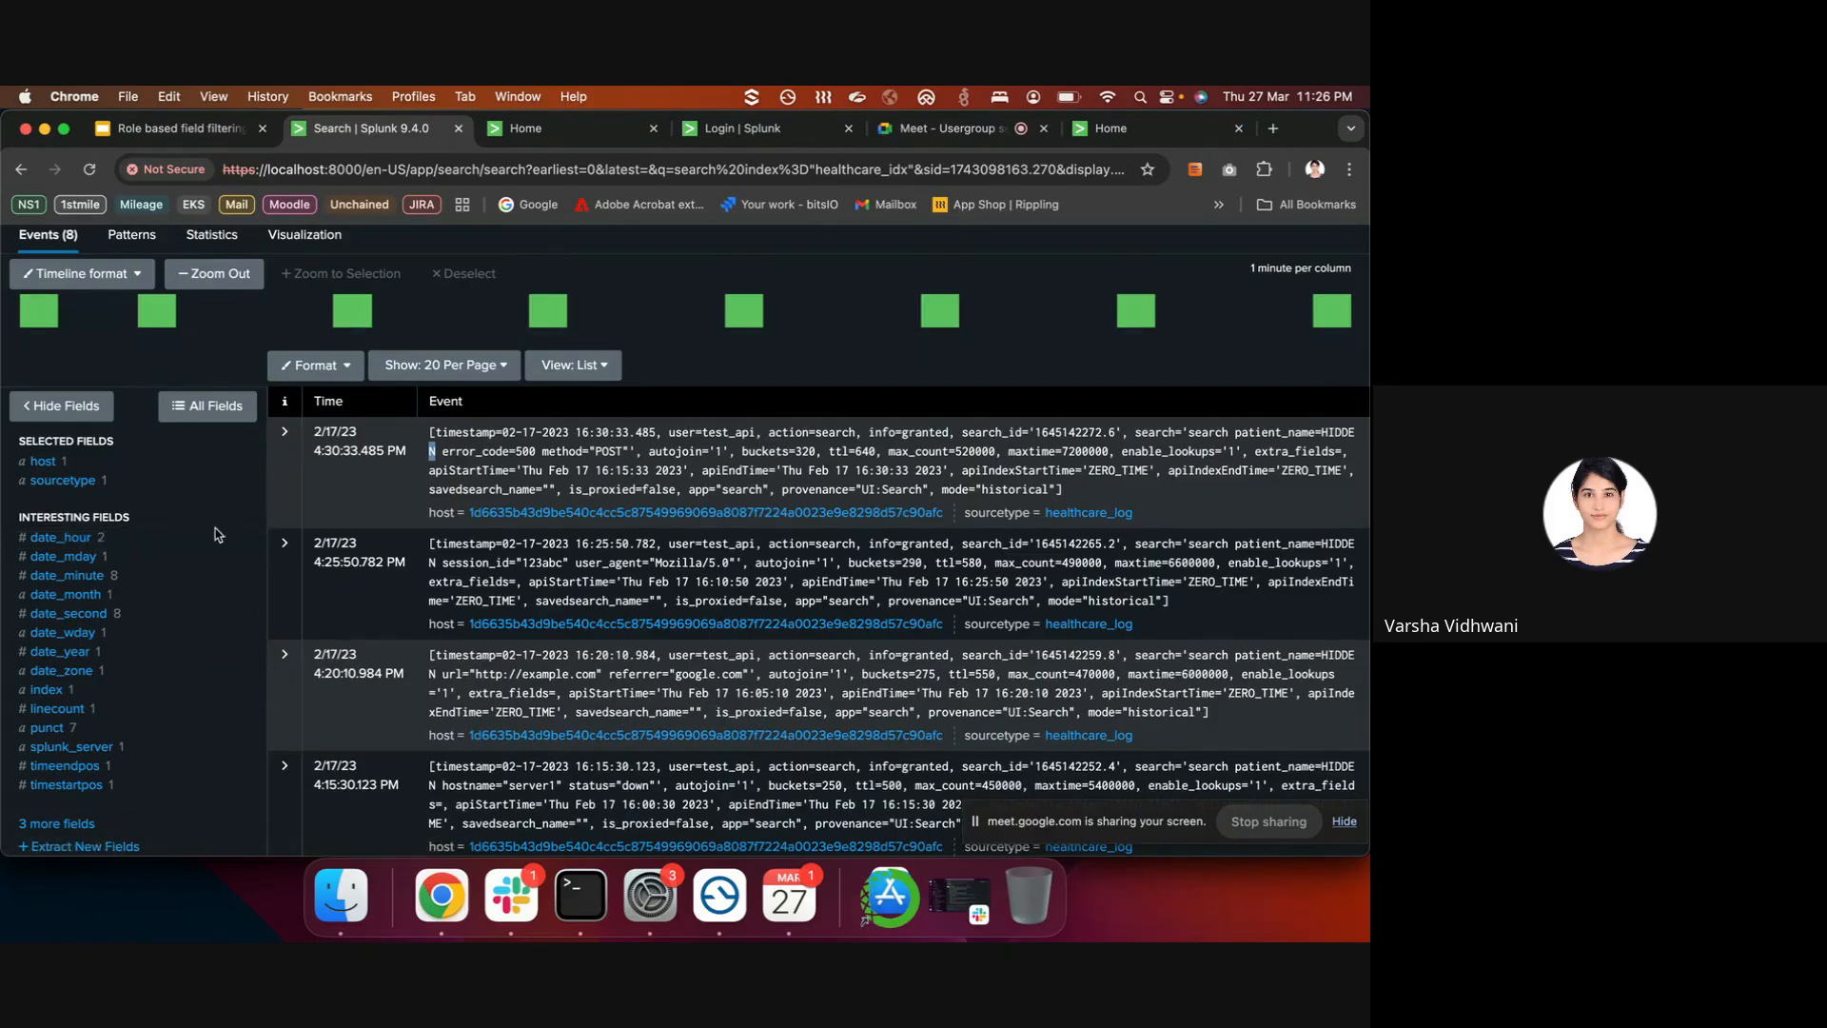
pyautogui.scroll(-2, 191, 600)
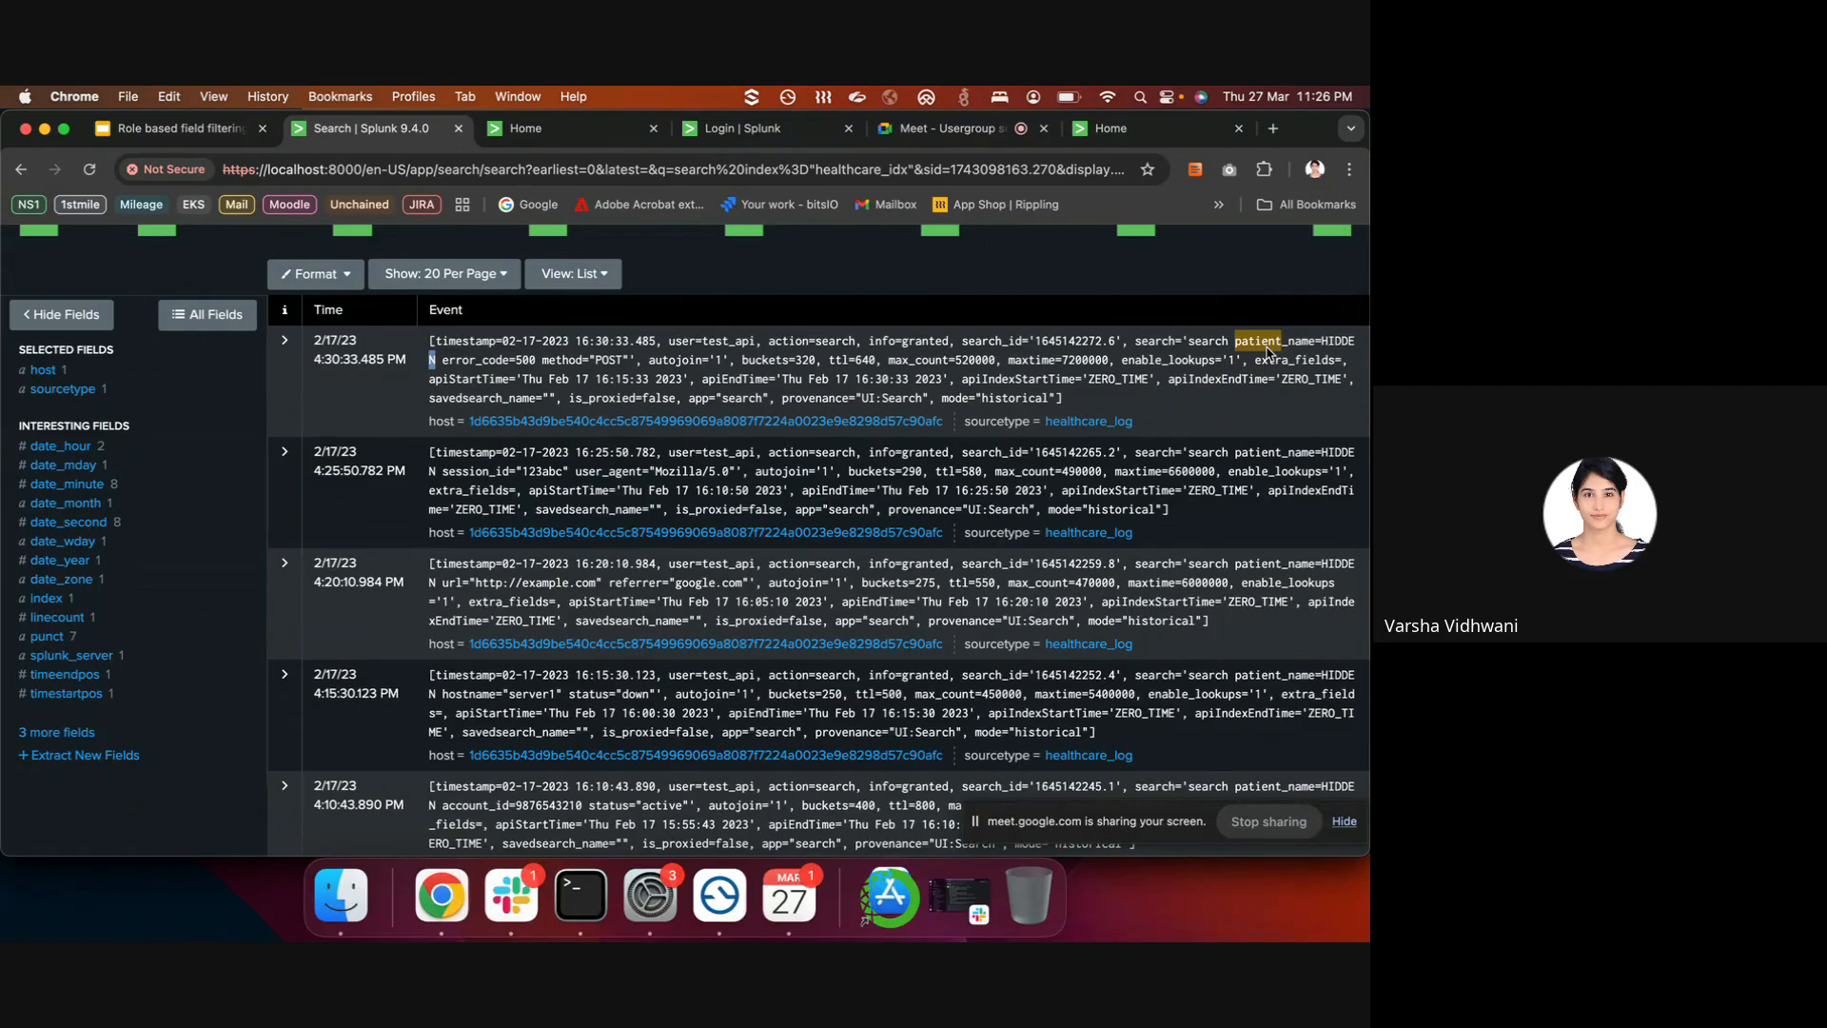
pyautogui.moveTo(1235, 341); pyautogui.dragTo(1320, 341)
pyautogui.moveTo(1235, 340); pyautogui.dragTo(1321, 342)
pyautogui.click(1242, 339)
pyautogui.moveTo(1240, 340); pyautogui.dragTo(1359, 342)
pyautogui.scroll(5, 572, 399)
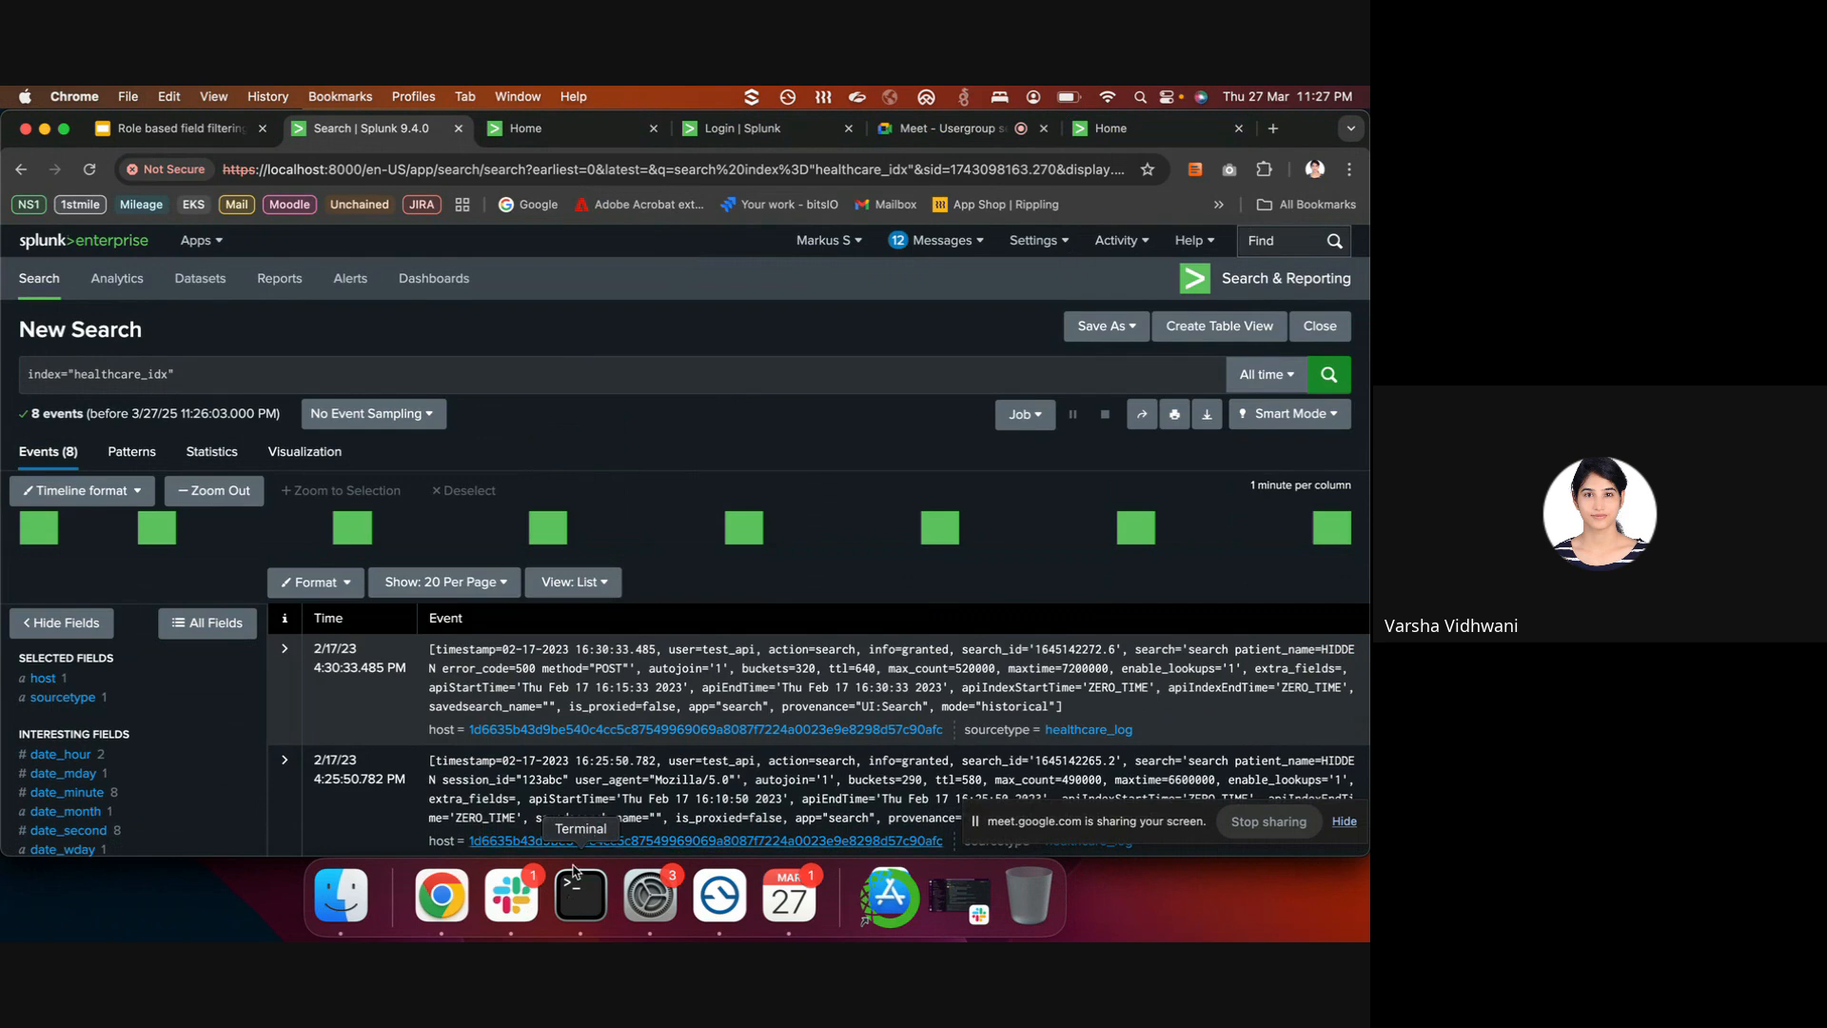
# - Enlarge the Terminal window and change into the etc/system/local directory
pyautogui.click(571, 895)
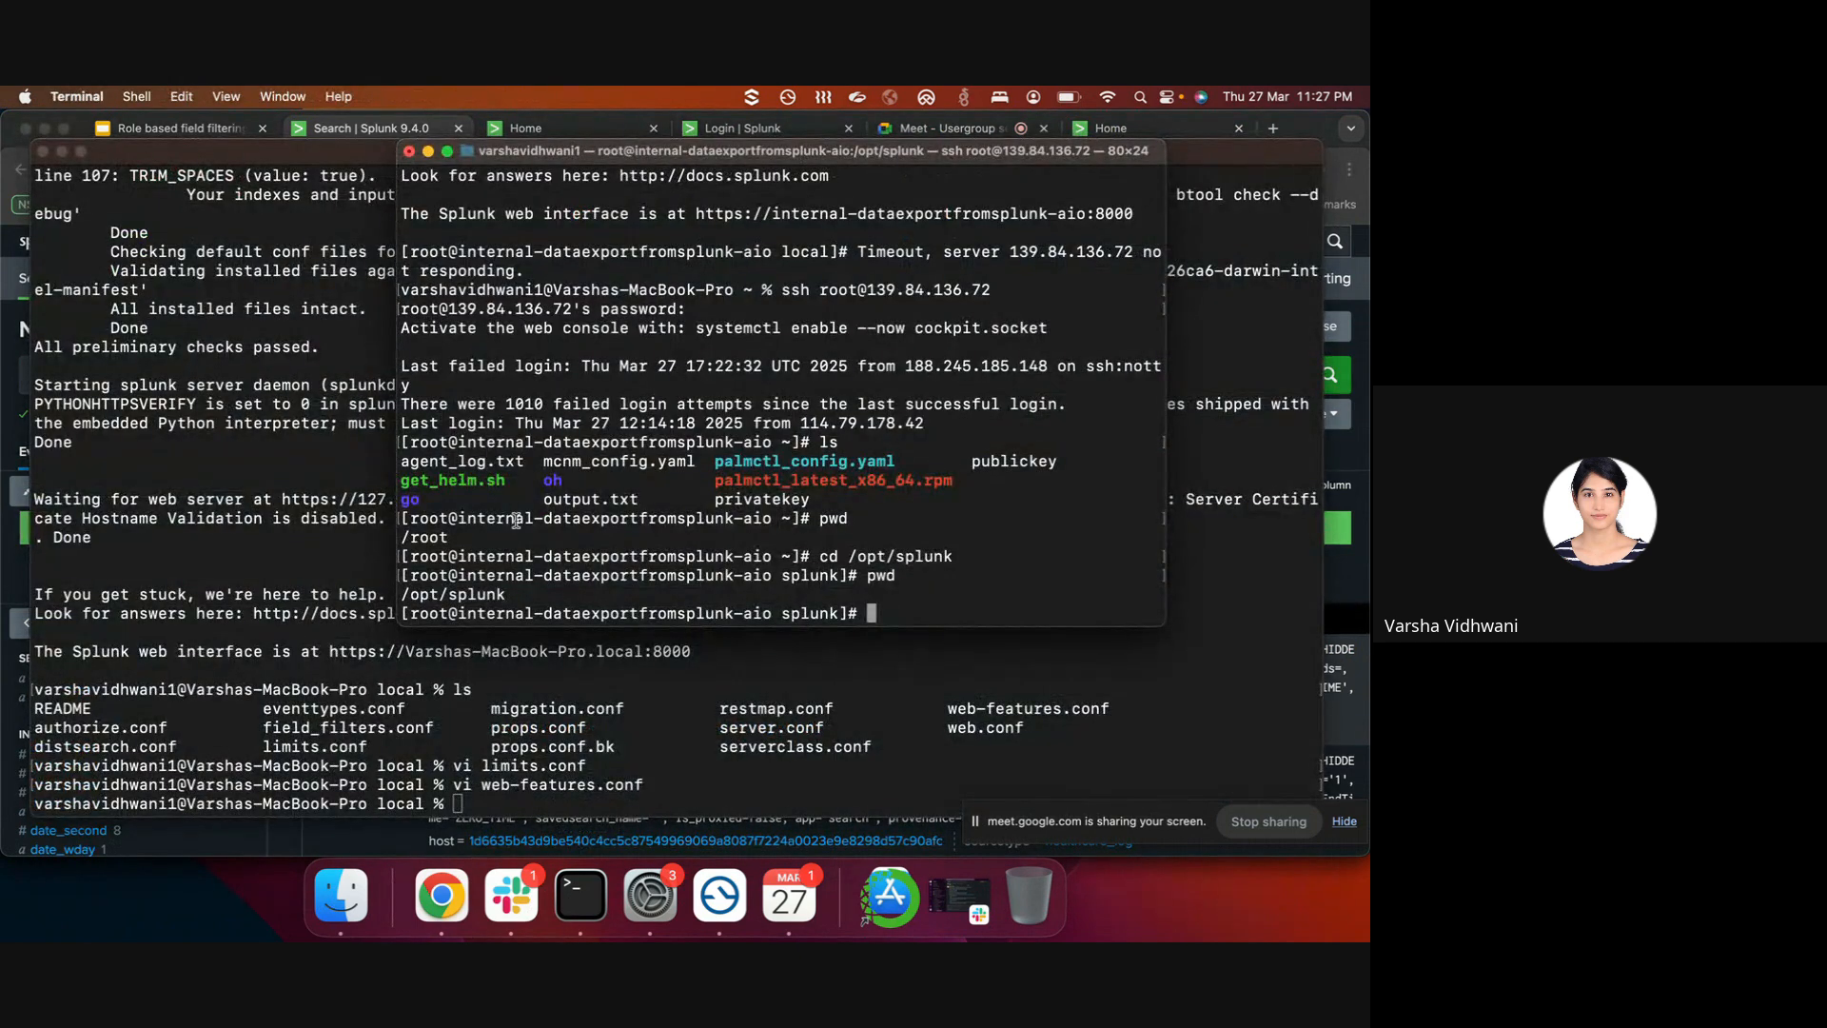
pyautogui.moveTo(398, 626); pyautogui.dragTo(38, 817)
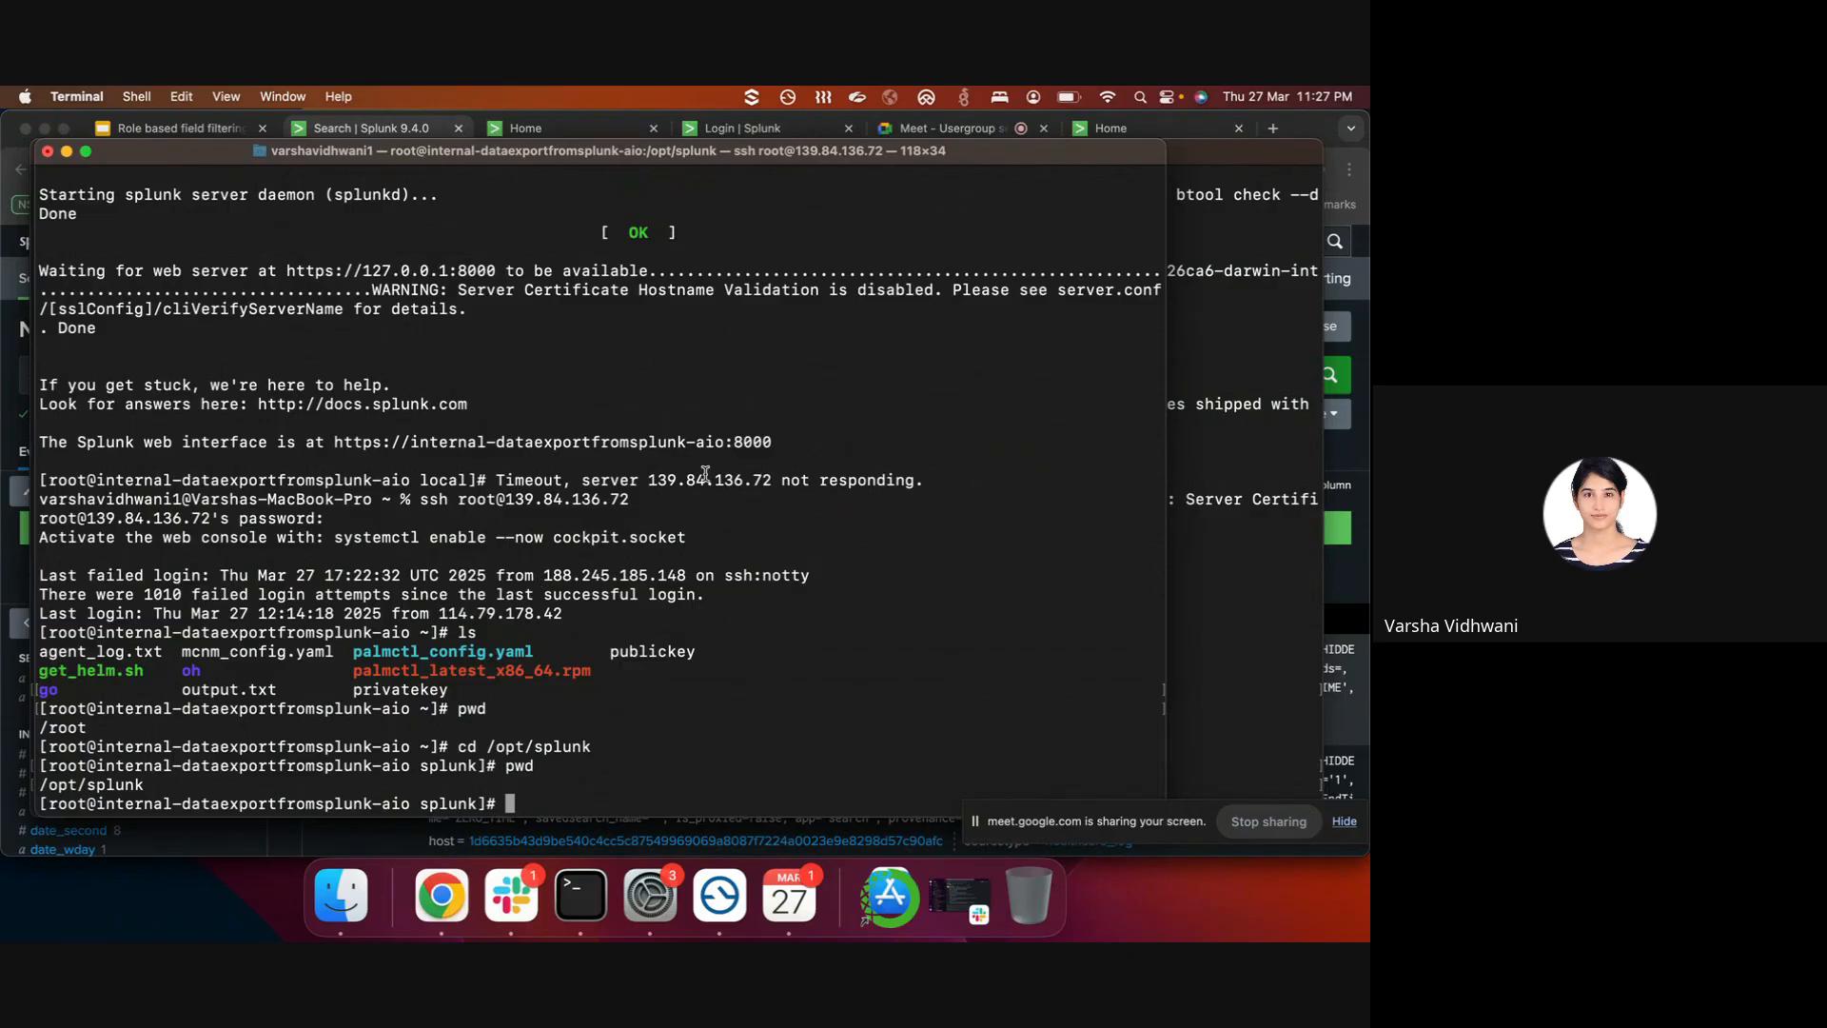
pyautogui.scroll(2, 705, 473)
pyautogui.scroll(-2, 706, 473)
pyautogui.write('cd e')
pyautogui.press('Tab')
pyautogui.write('sys')
pyautogui.press('Tab')
pyautogui.write('lo')
pyautogui.press('Tab')
pyautogui.press('Return')
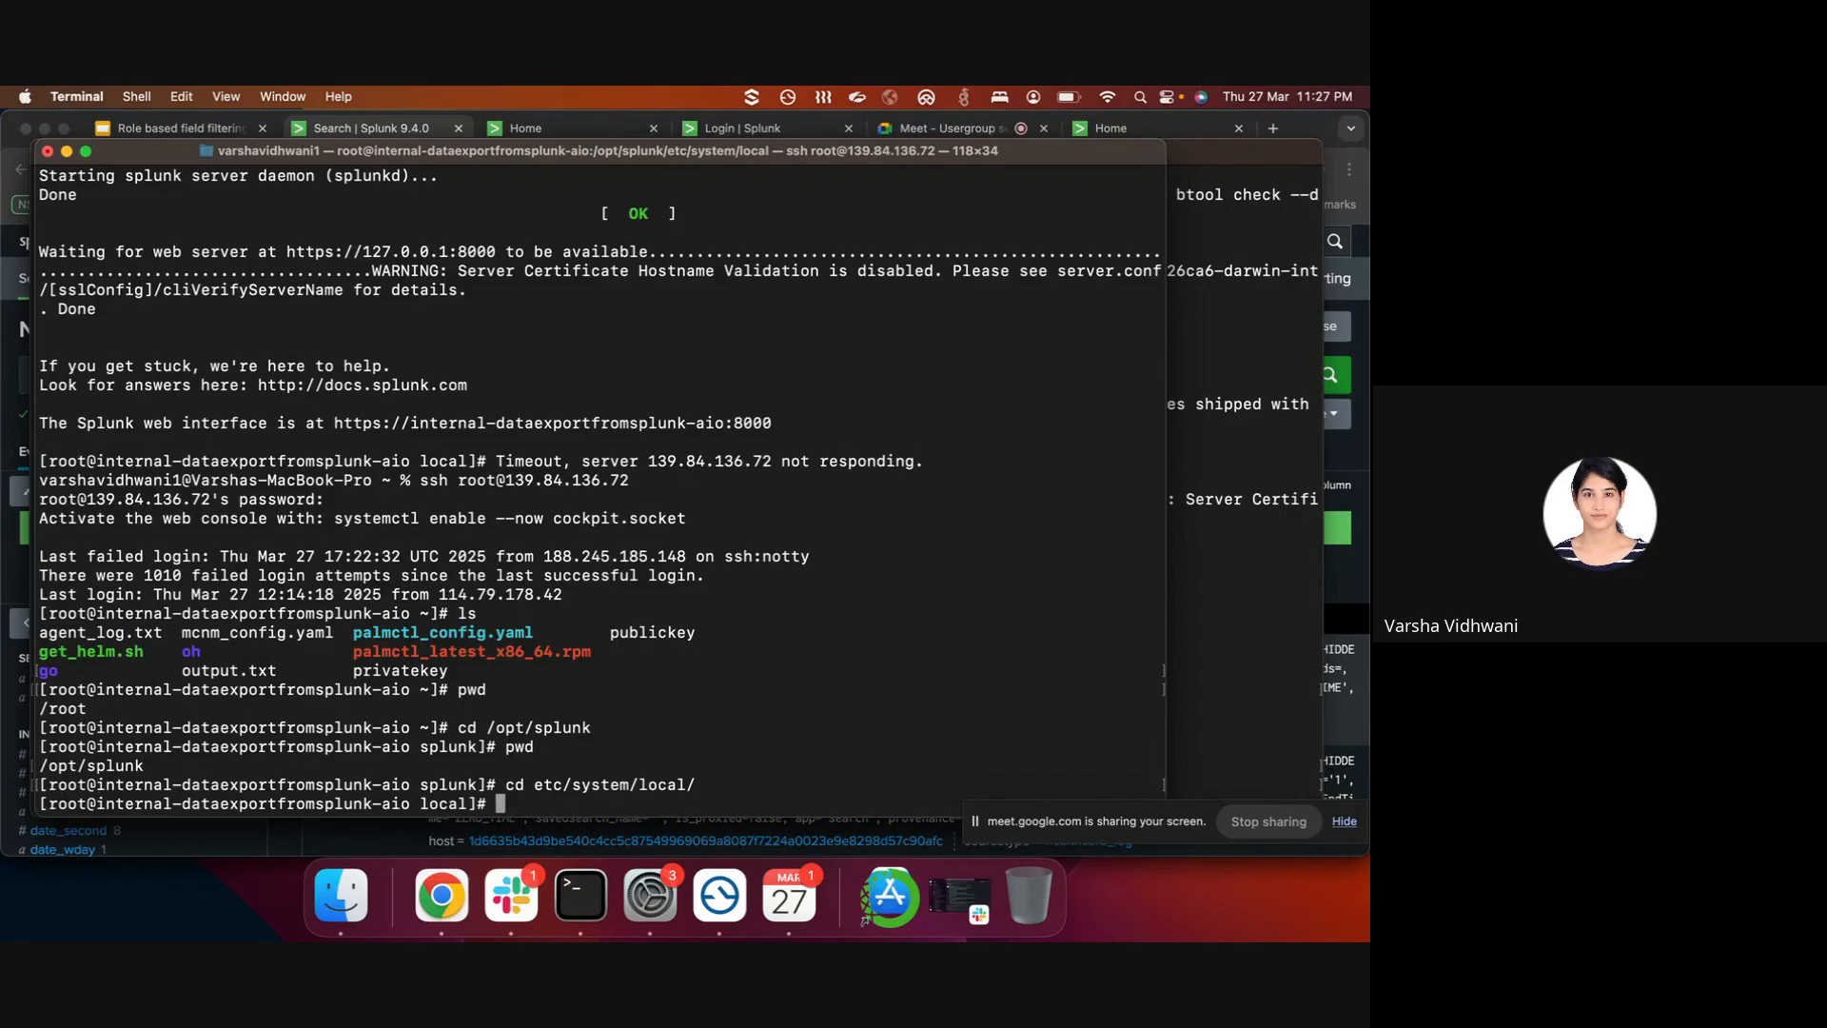
# - List the local configuration files and open limits.conf in vi
pyautogui.write('ls')
pyautogui.press('Return')
pyautogui.write('vi')
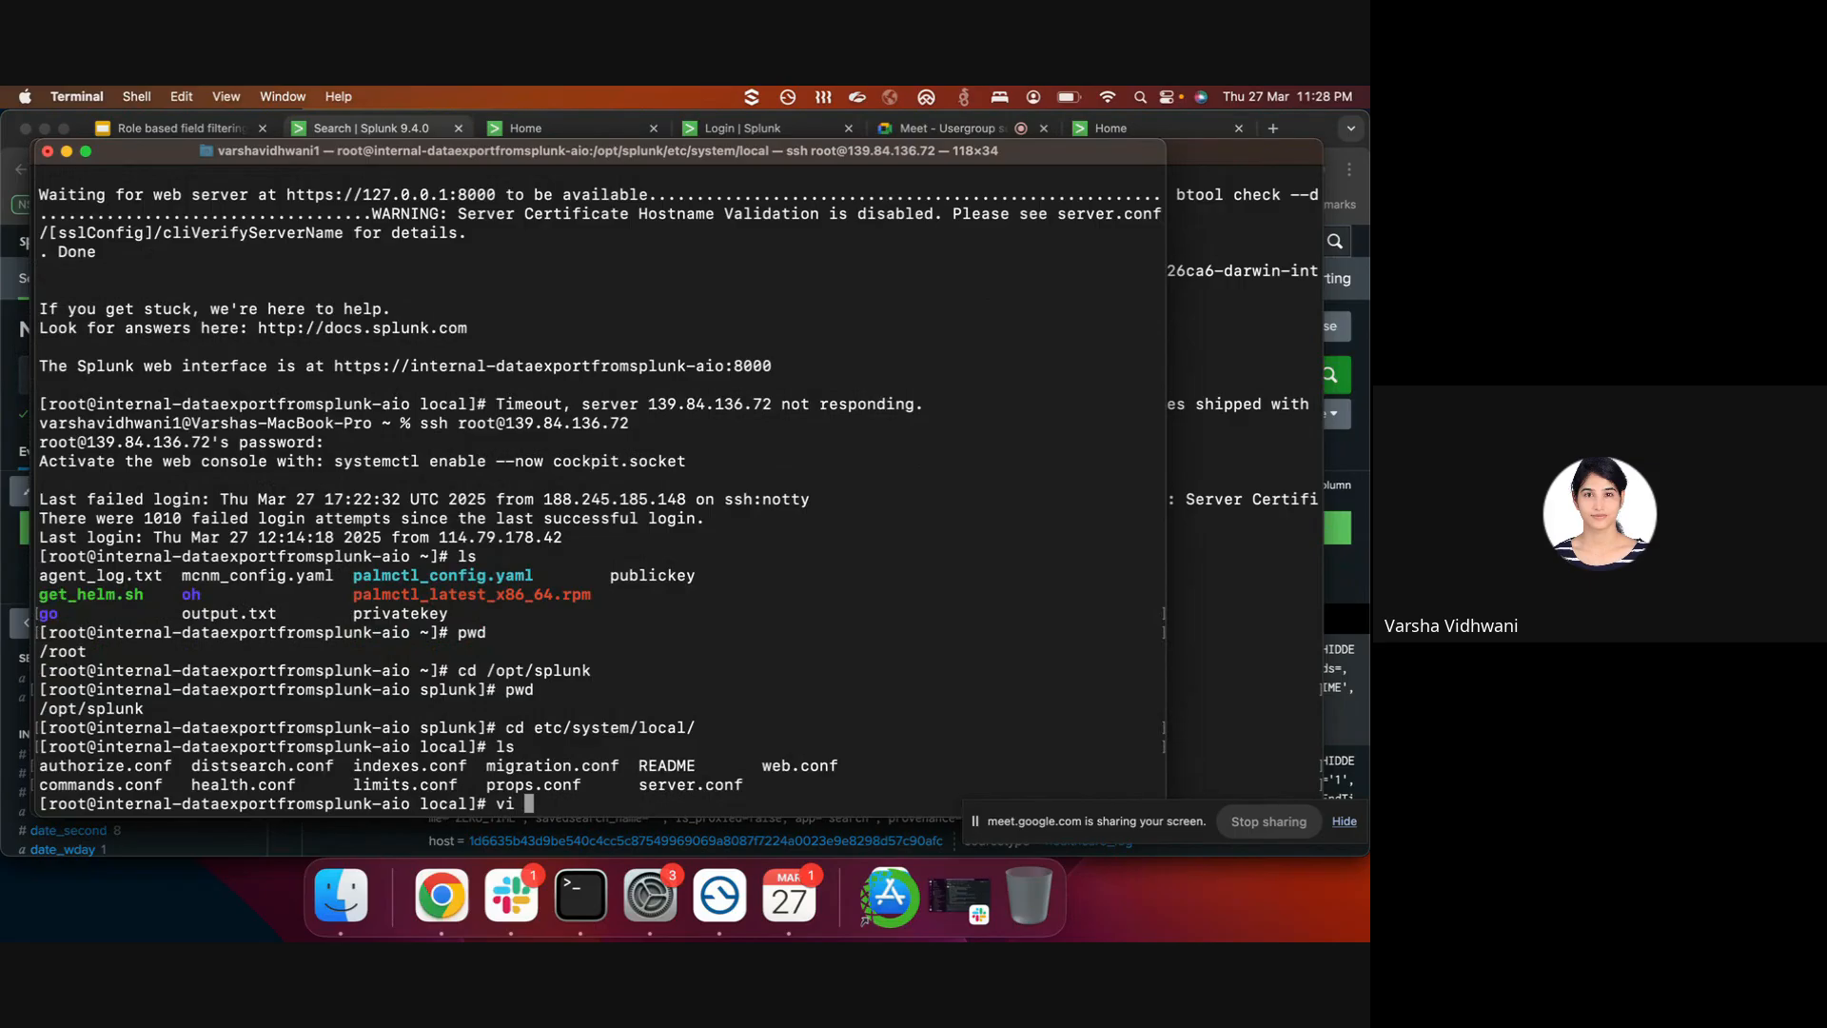
pyautogui.write('limits.conf')
pyautogui.press('Return')
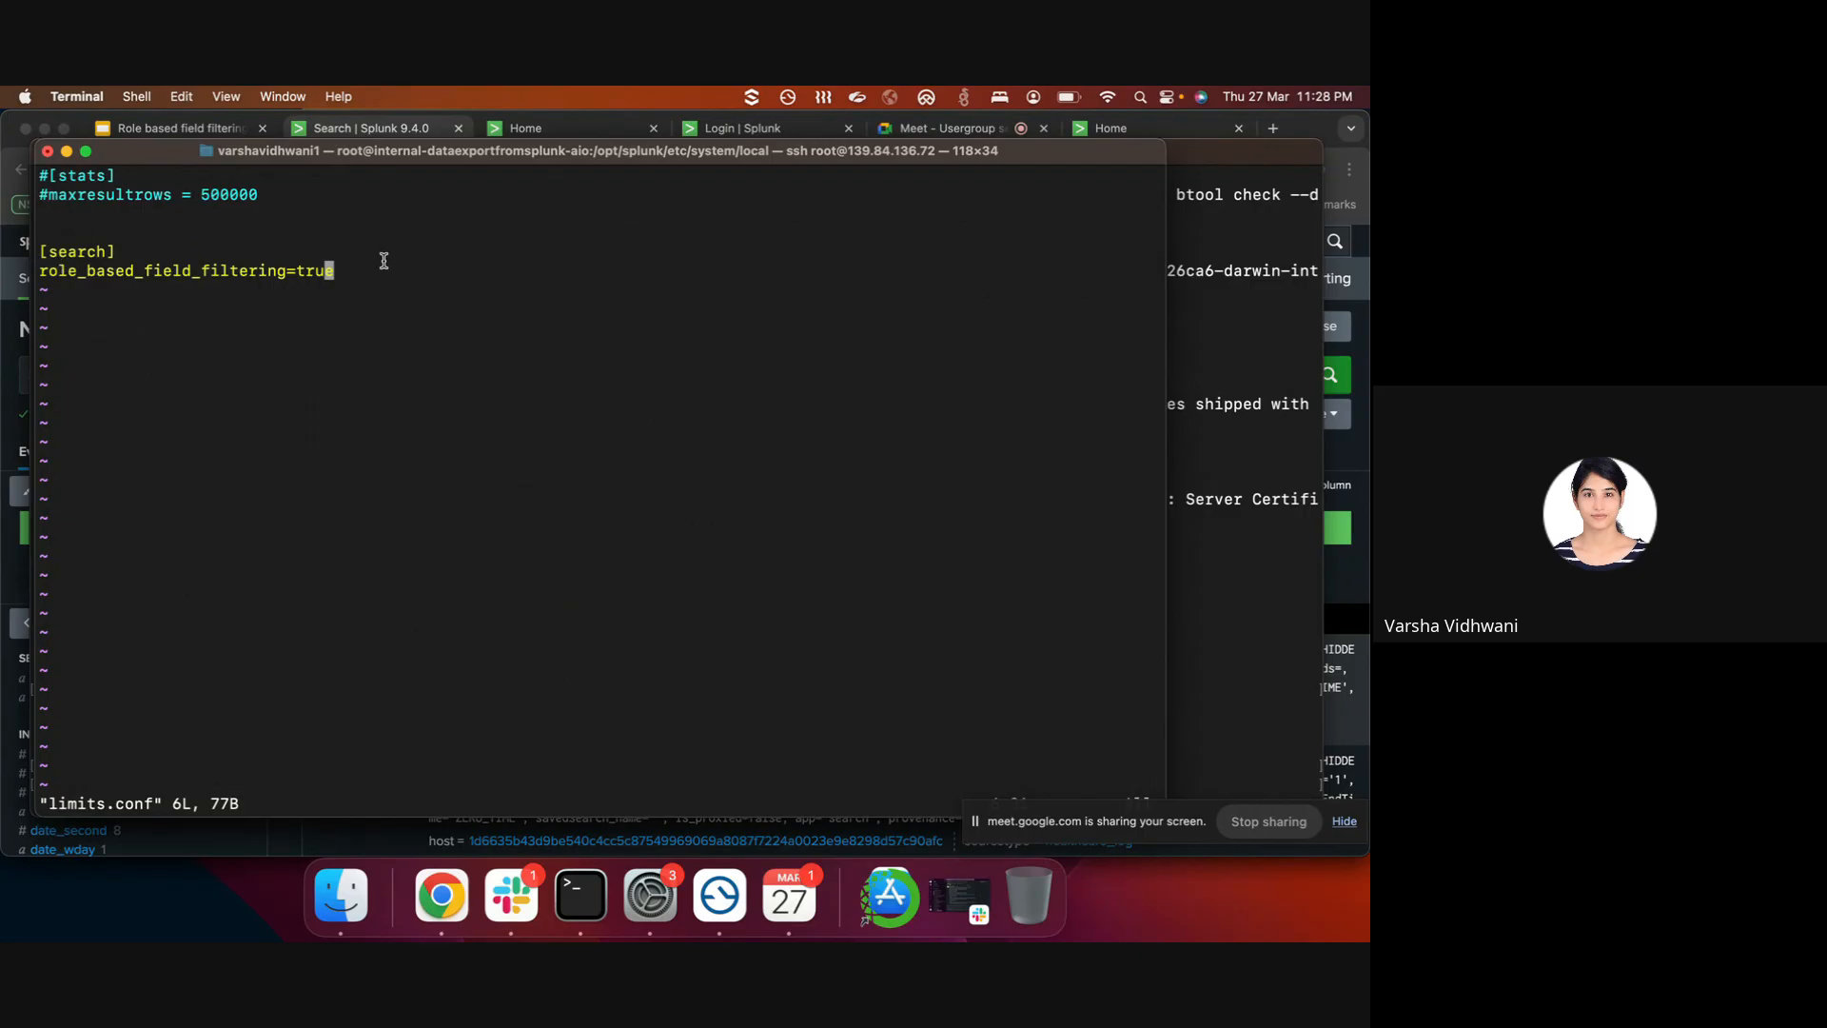
# - Confirm role_based_field_filtering=true under [search], quit limits.conf with :wq, and start vi authorize.conf
pyautogui.moveTo(359, 276); pyautogui.dragTo(43, 249)
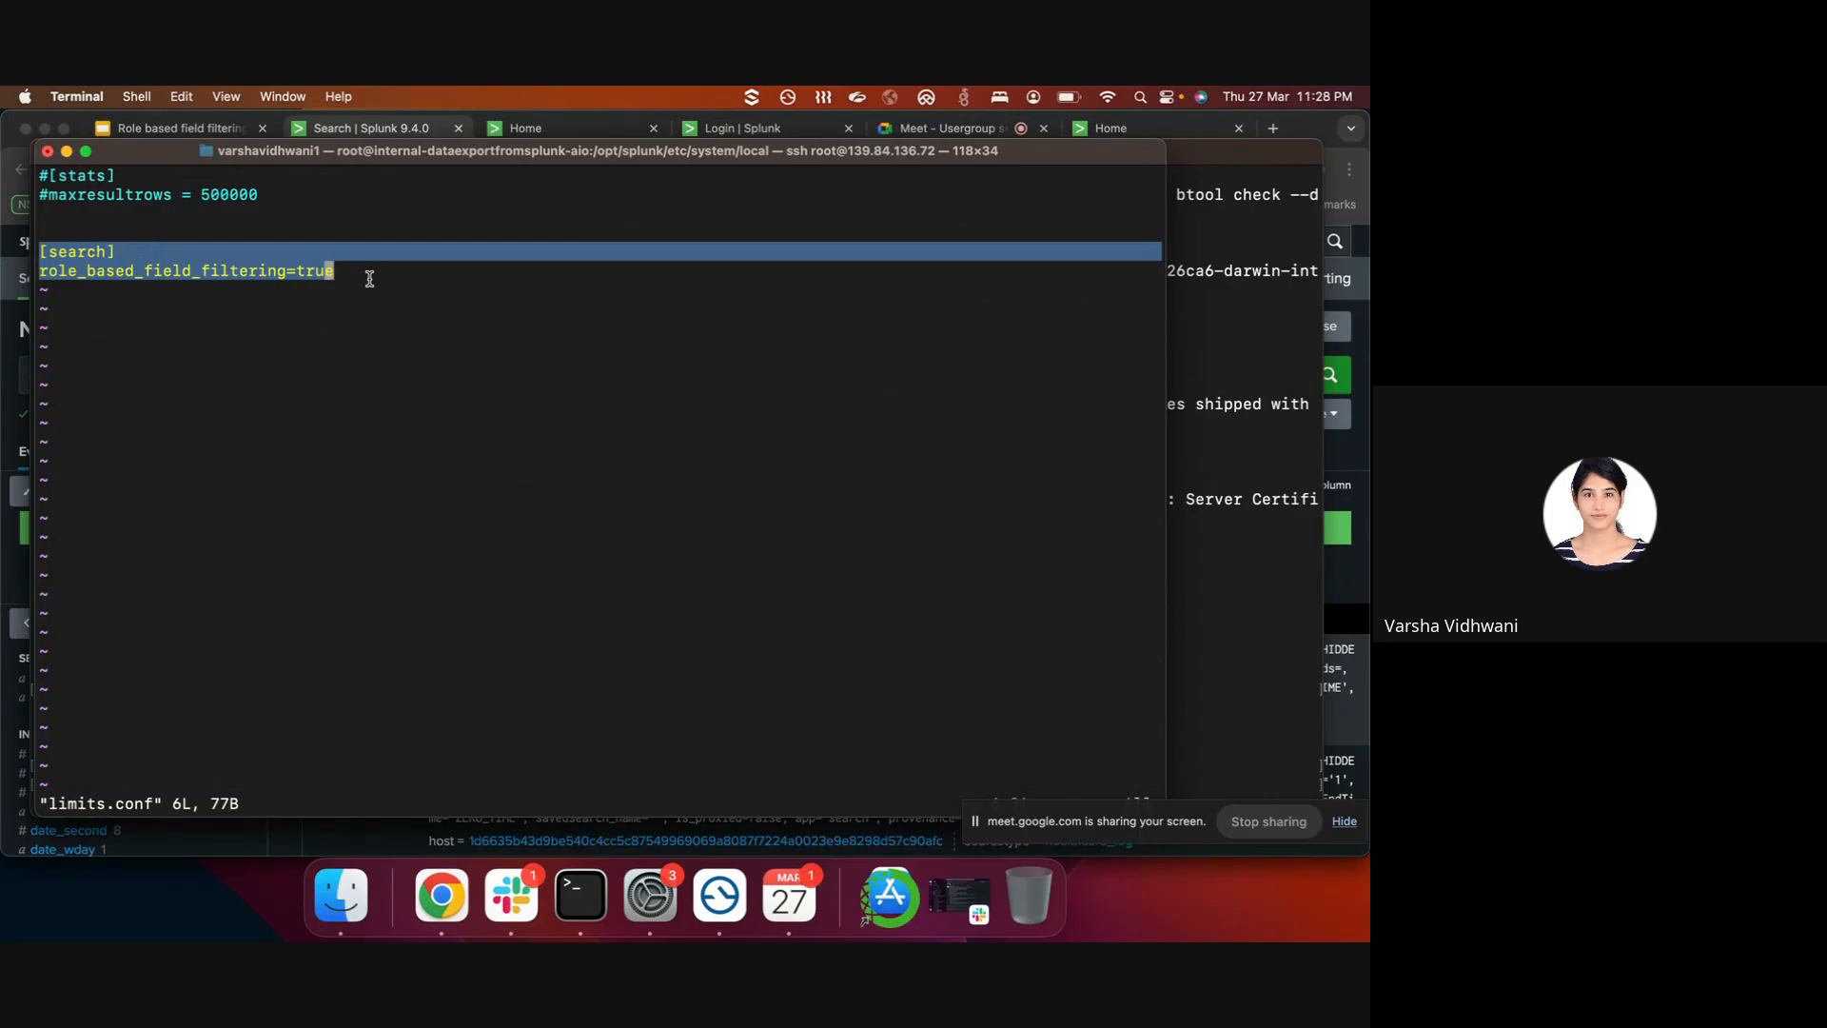
pyautogui.write(':wq')
pyautogui.press('Return')
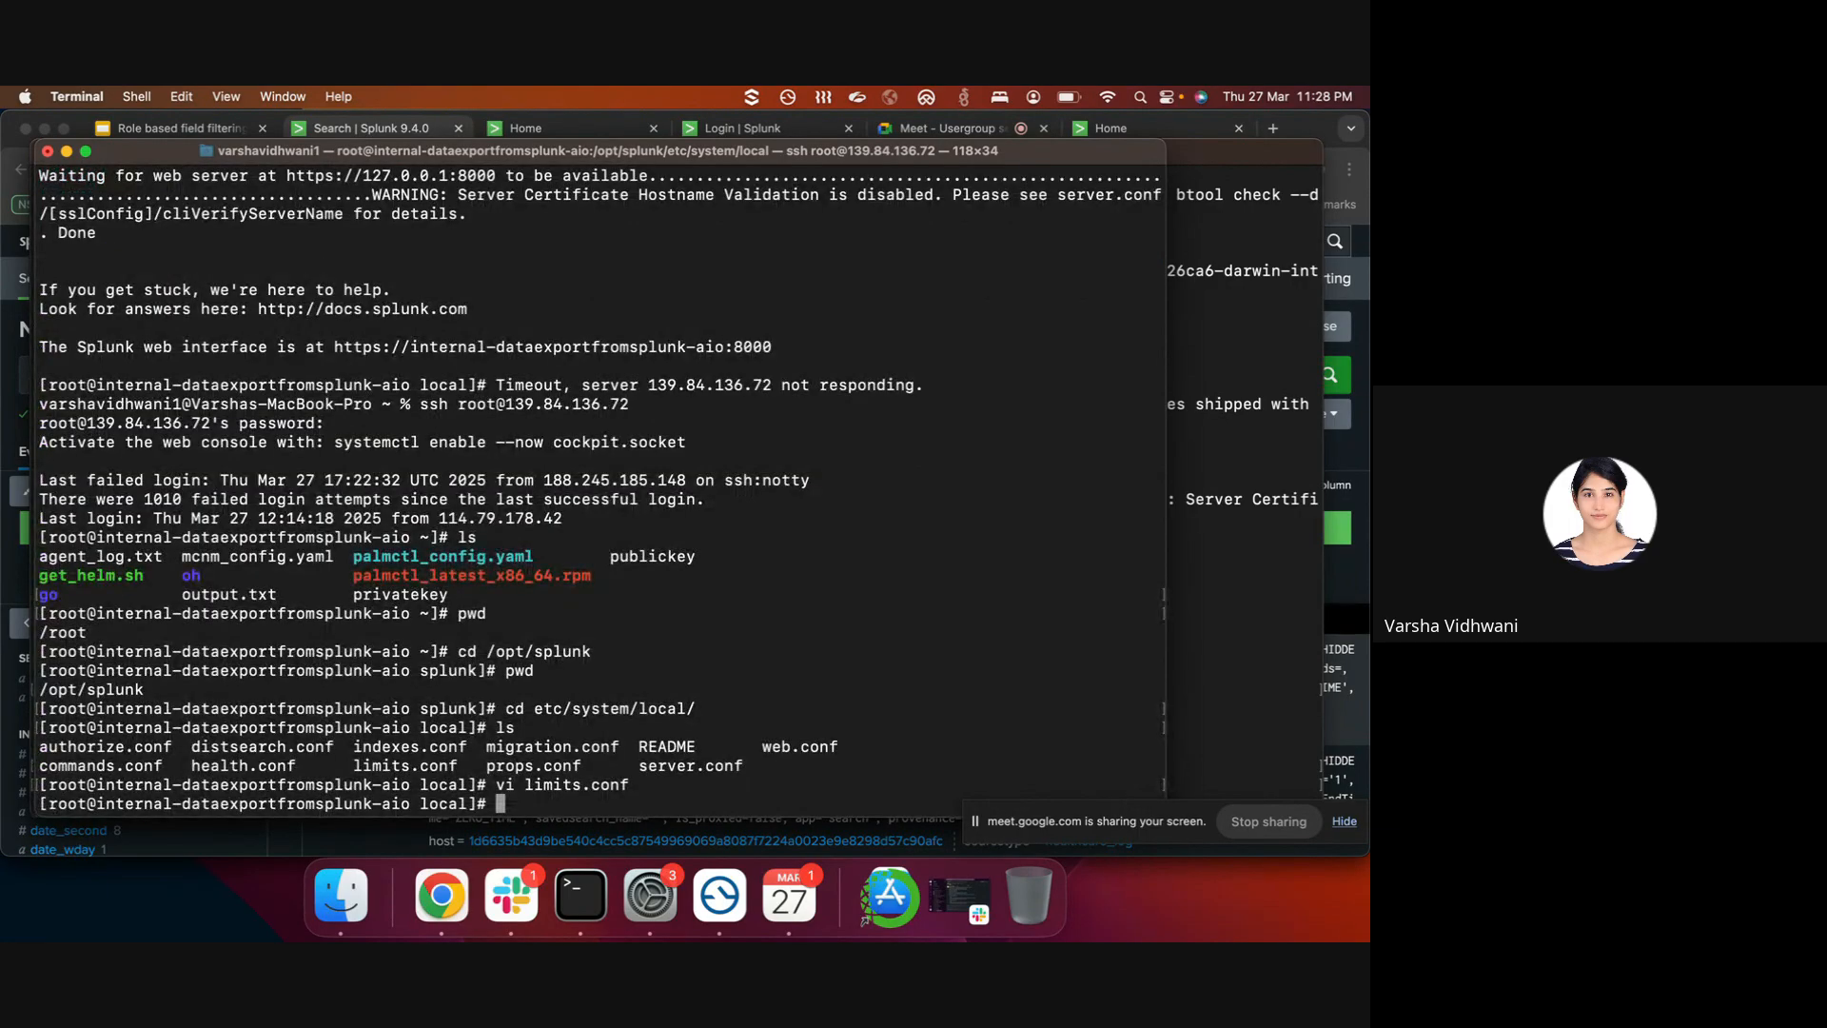
pyautogui.write('vi auth')
pyautogui.press('Tab')
# - Open authorize.conf in vi and scroll down to the [role_restricted_role] stanza
pyautogui.press('Return')
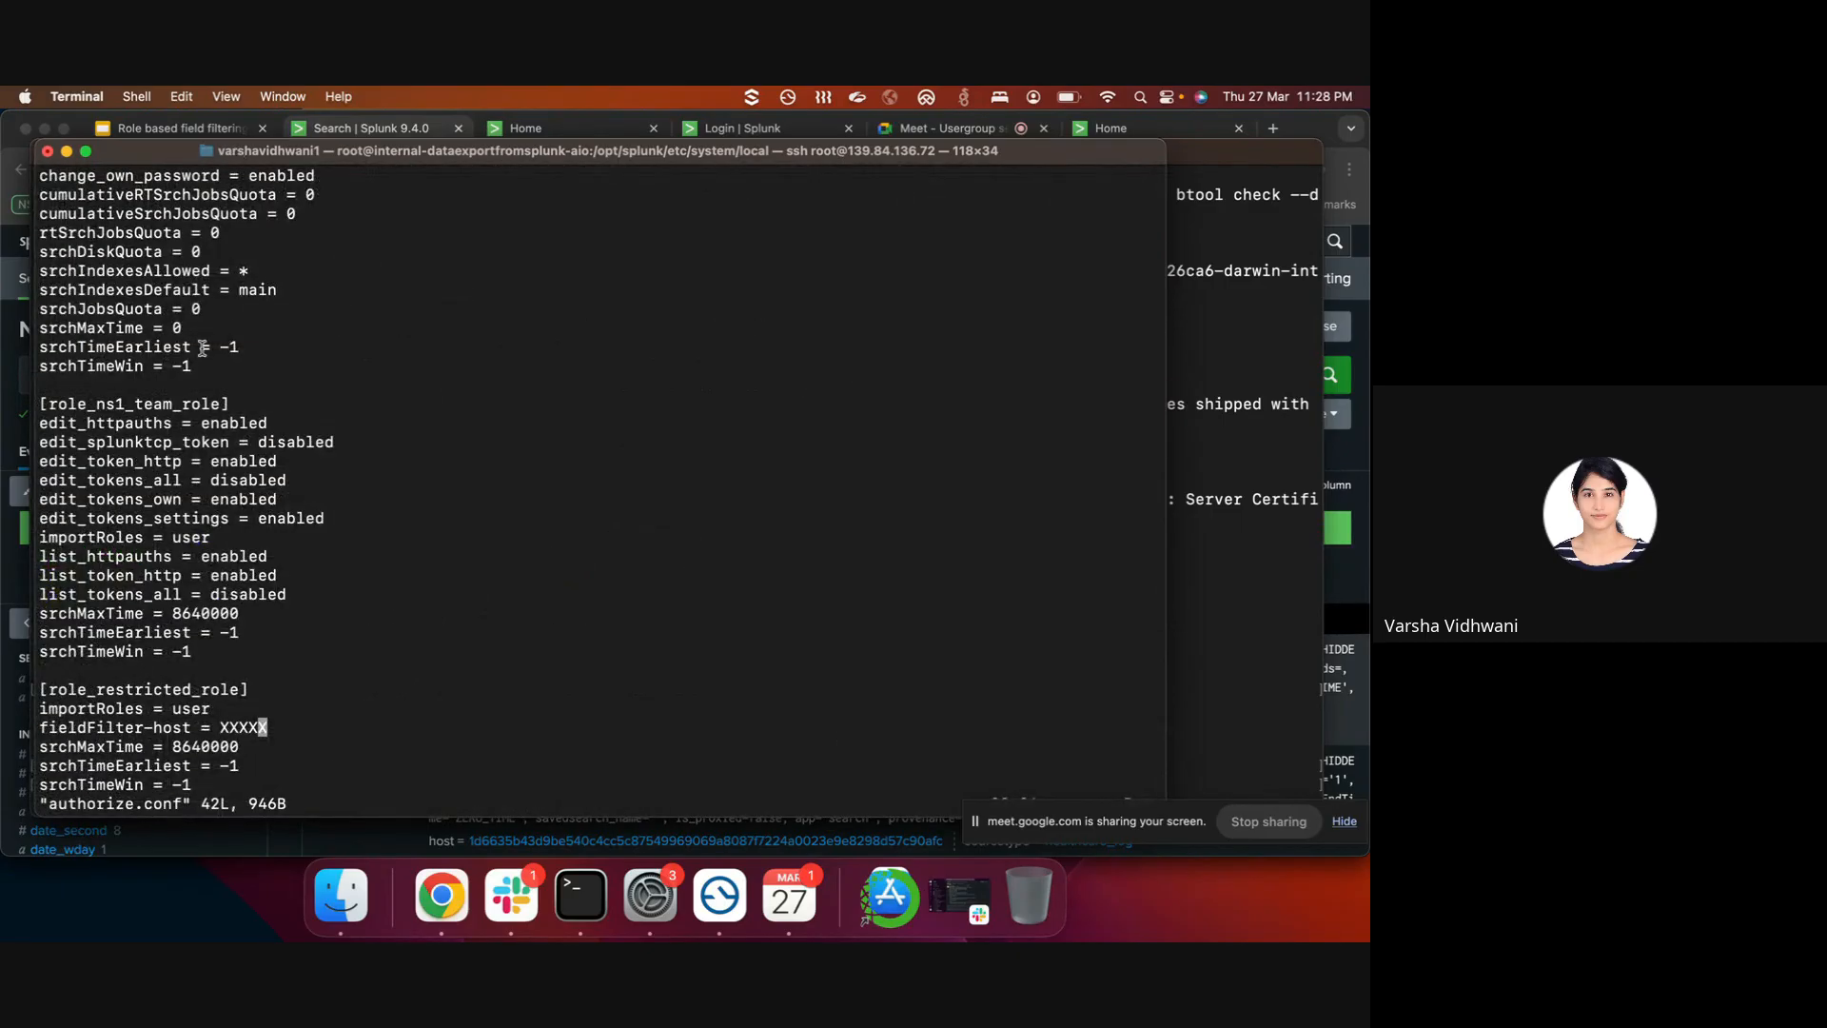
pyautogui.press('g')
pyautogui.press('g')
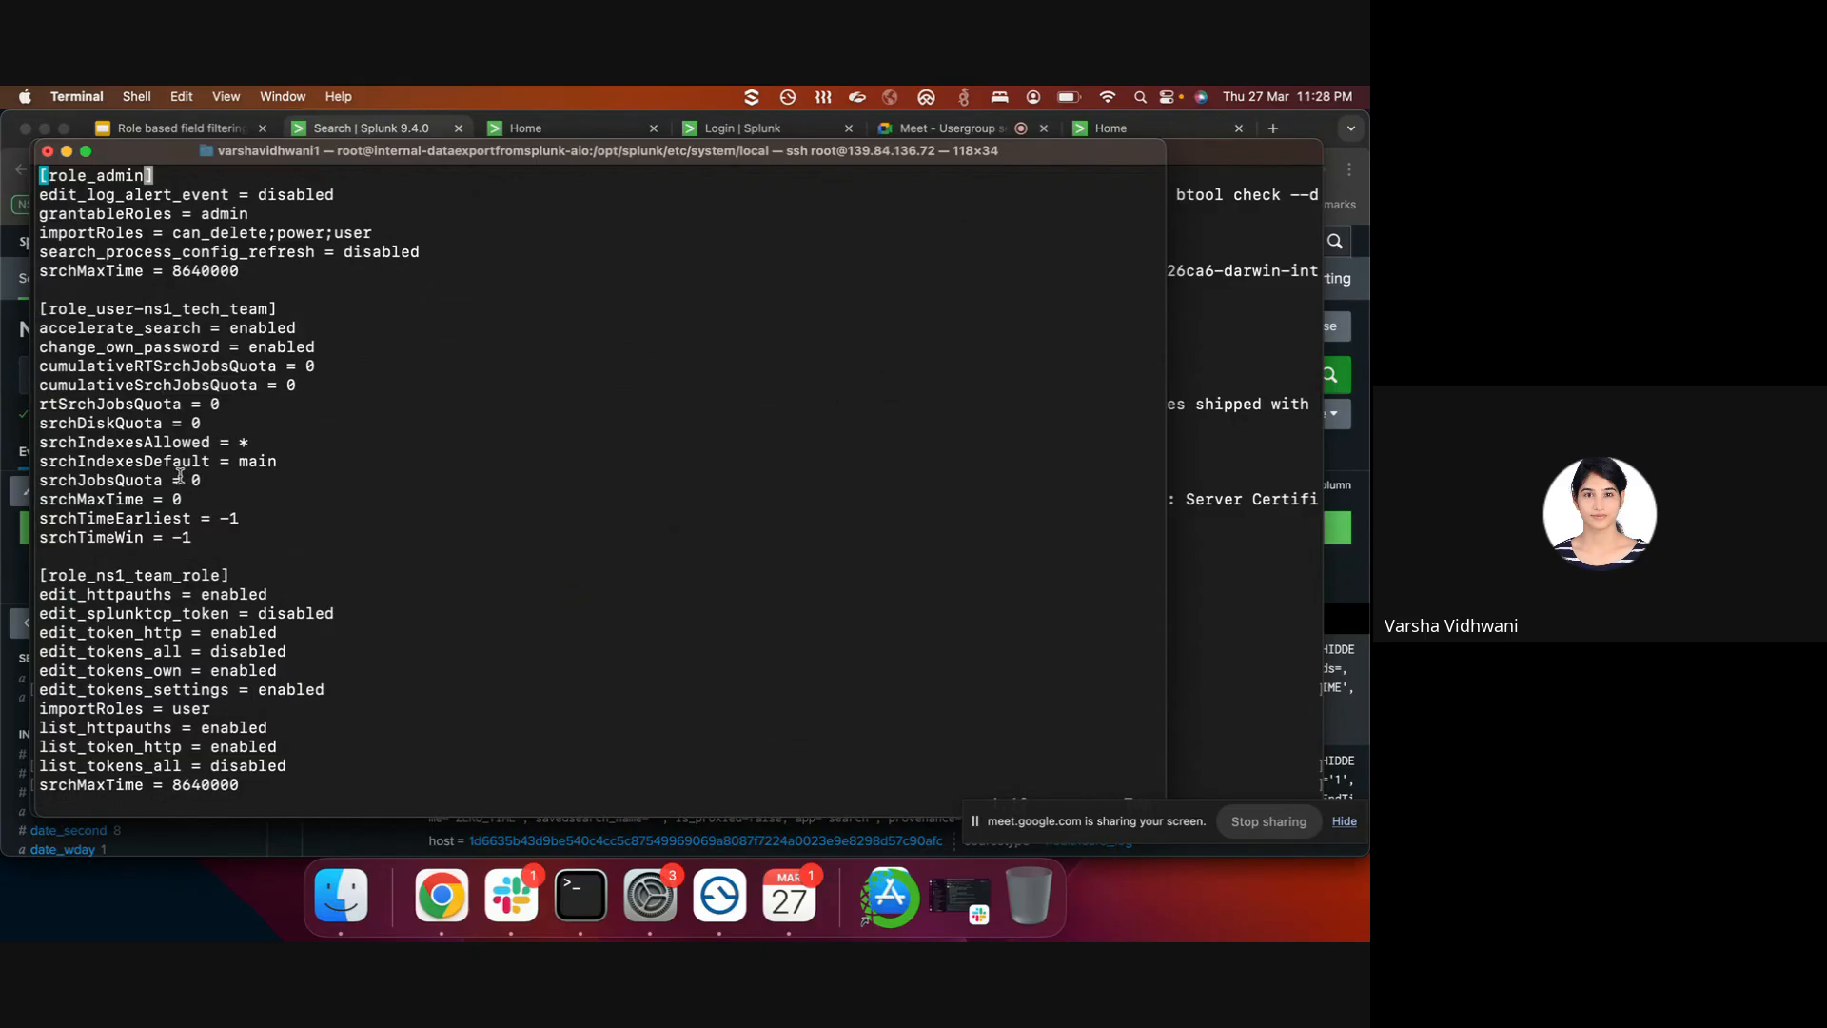
pyautogui.scroll(-10, 237, 585)
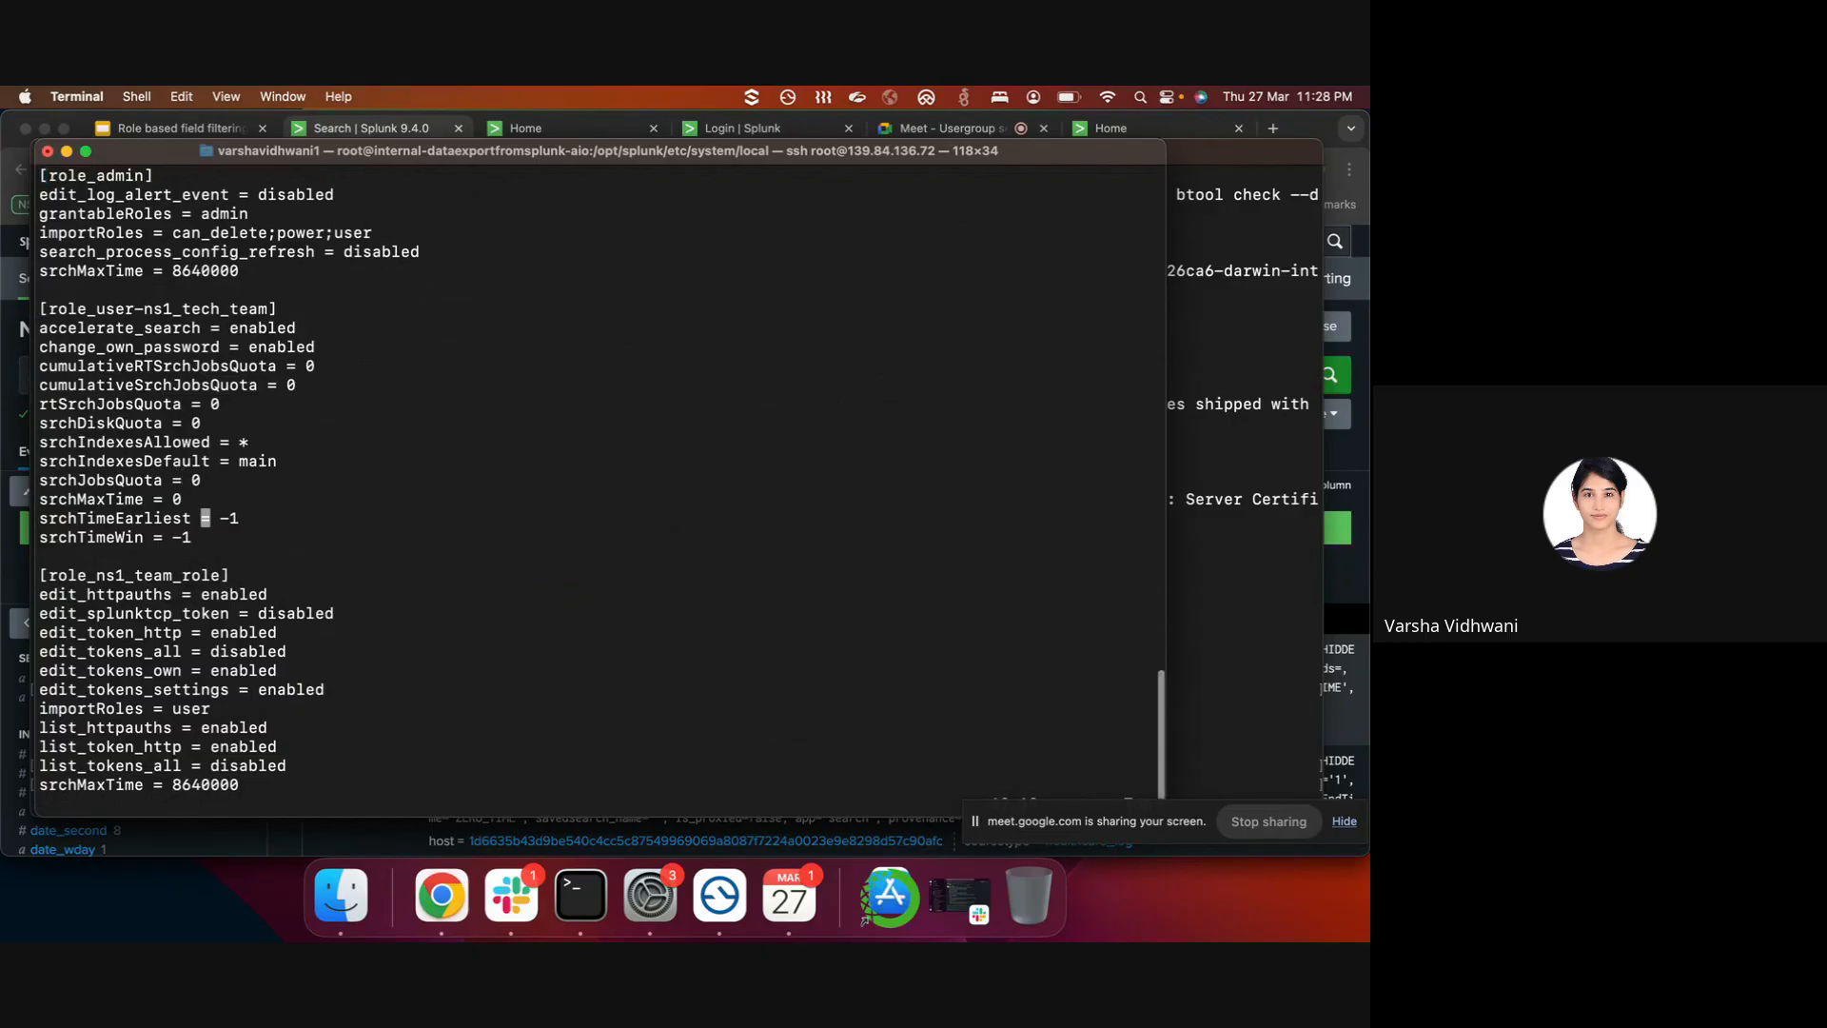
pyautogui.scroll(-4, 237, 585)
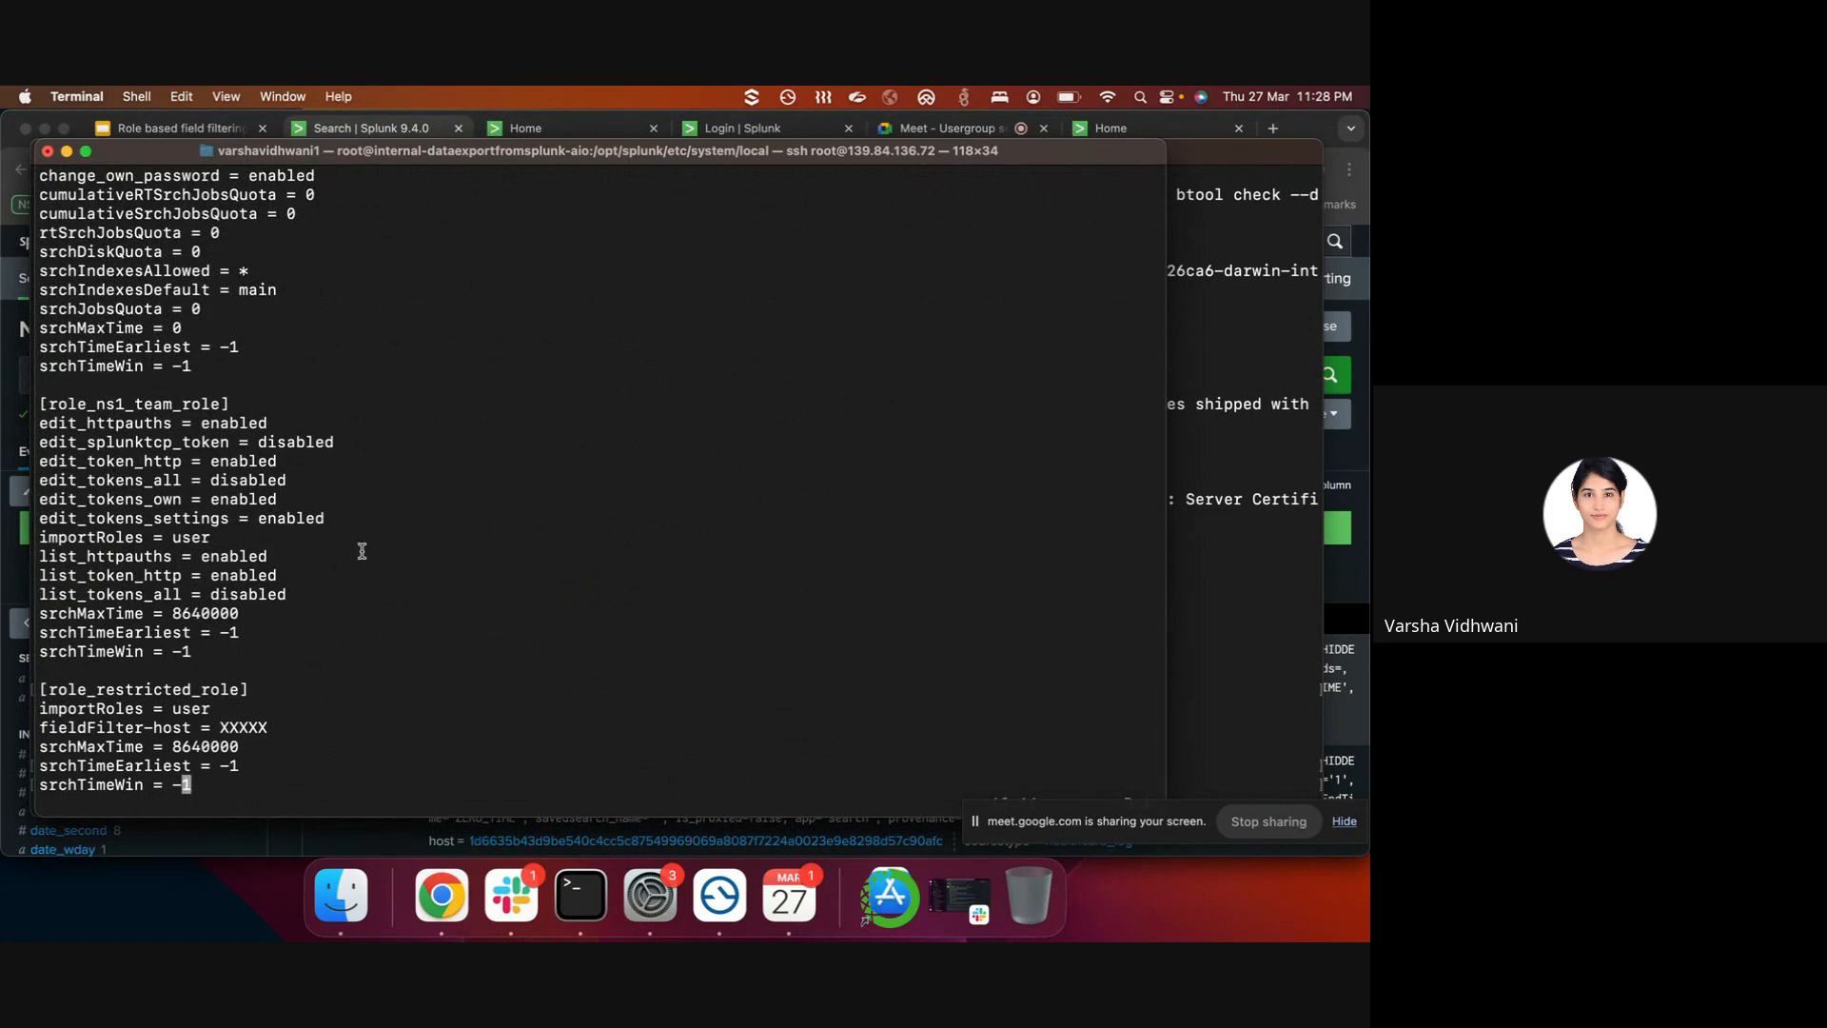
pyautogui.scroll(-1, 365, 584)
# - Add a fieldFilter-host = XXXXX line below srchTimeWin and exit insert mode
pyautogui.press('i')
pyautogui.press('Right')
pyautogui.press('Return')
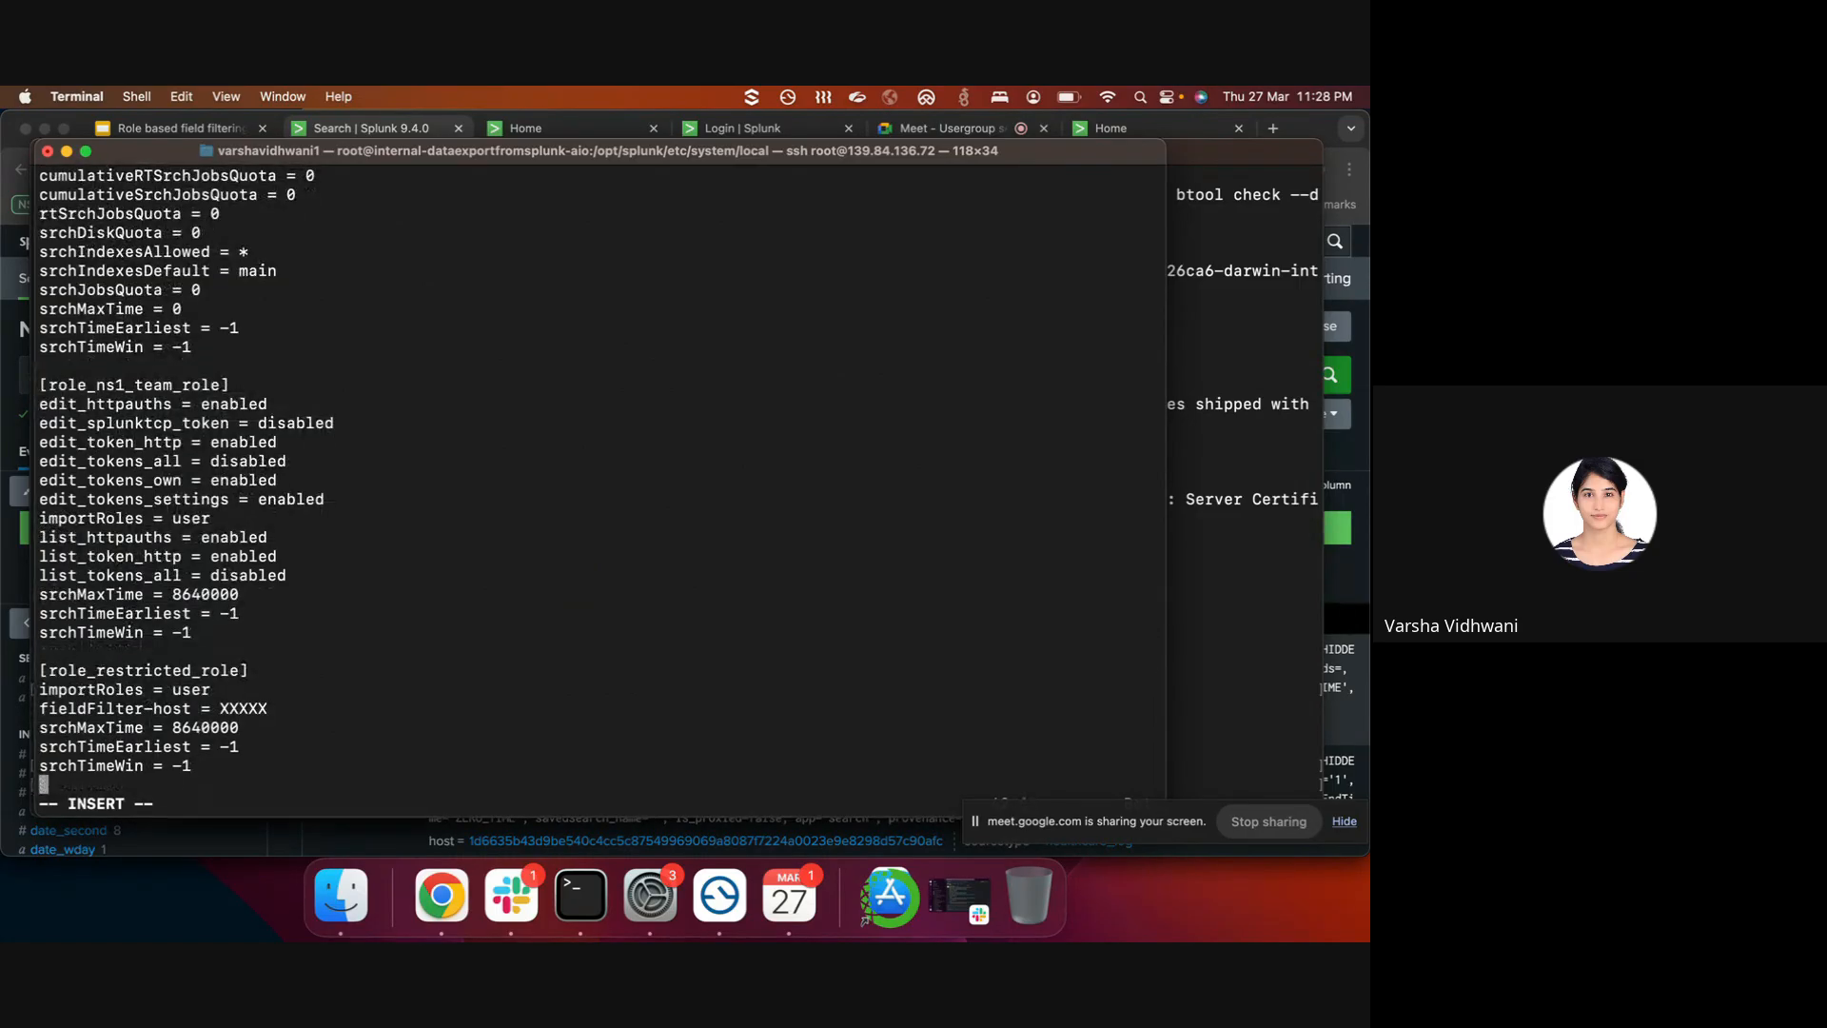
pyautogui.write('fieldFilter')
pyautogui.write('-host = NULL')
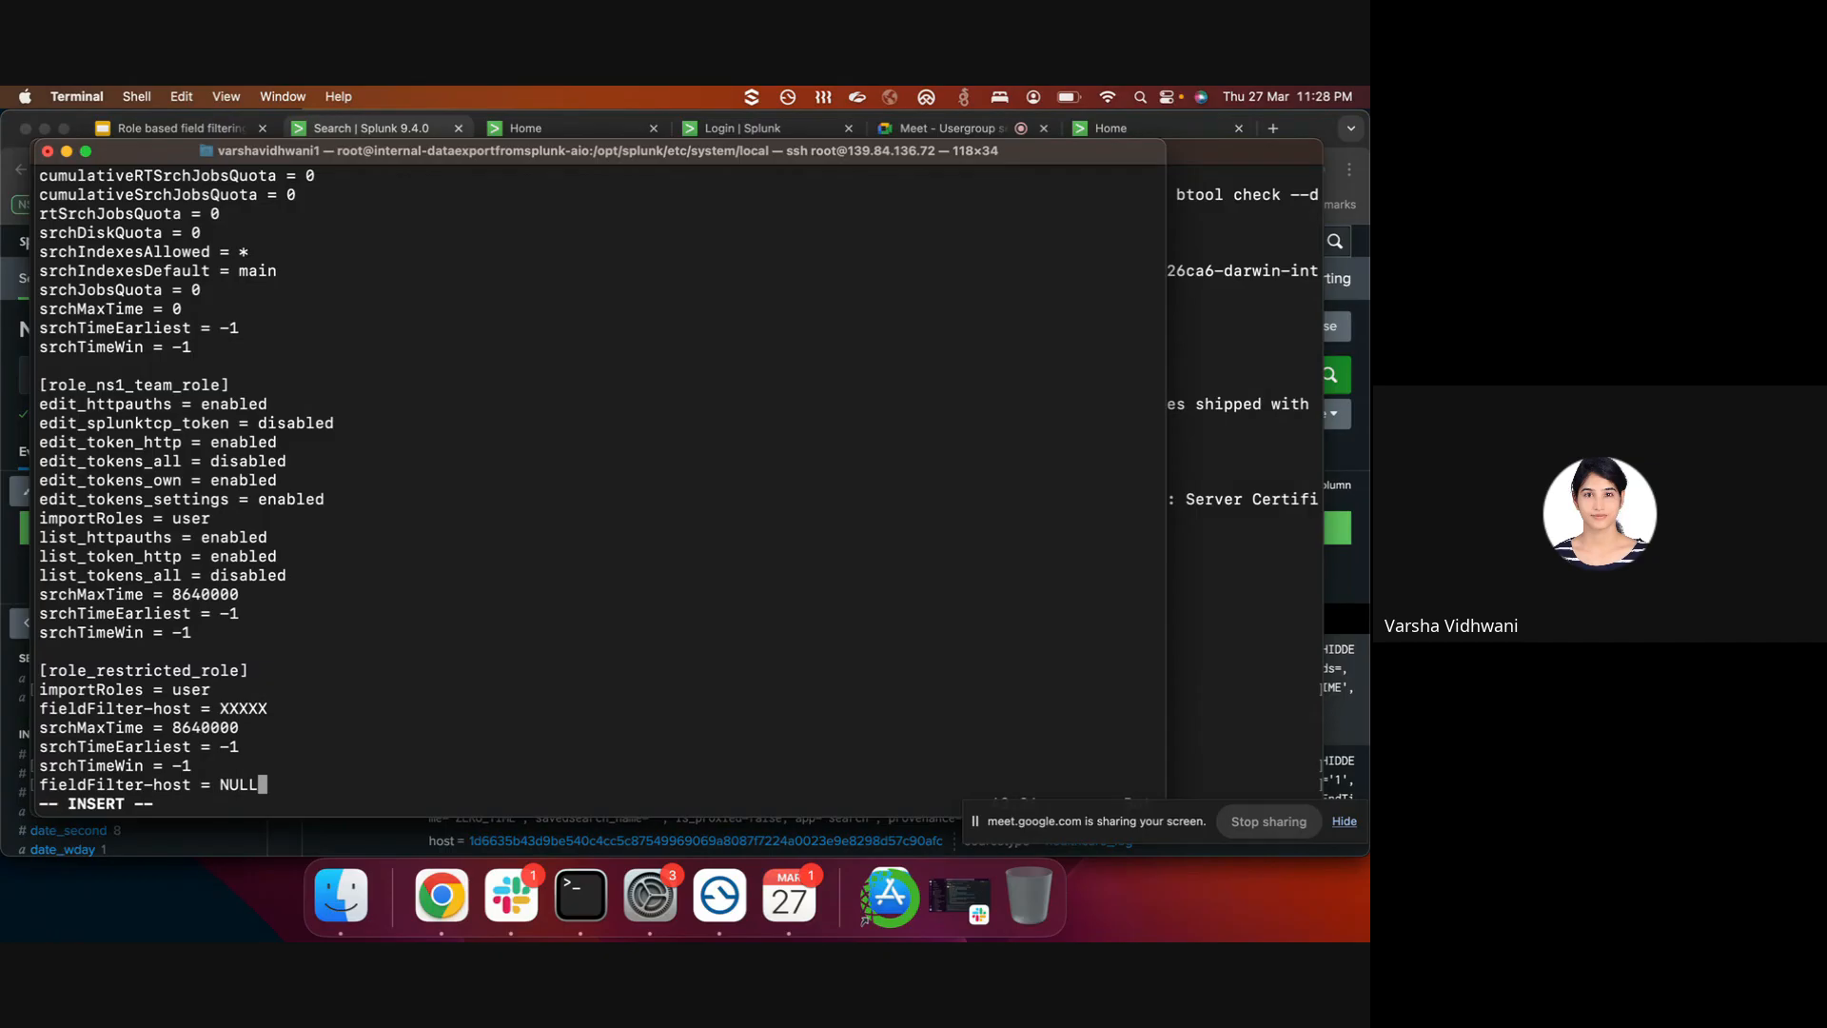
pyautogui.press('BackSpace')
pyautogui.press('BackSpace')
pyautogui.press('BackSpace')
pyautogui.write('SHA254')
pyautogui.press('BackSpace')
pyautogui.write('6')
pyautogui.press('BackSpace')
pyautogui.press('BackSpace')
pyautogui.press('BackSpace')
pyautogui.press('BackSpace')
pyautogui.press('BackSpace')
pyautogui.press('BackSpace')
pyautogui.write('XXXXX')
pyautogui.press('Escape')
# - Open Settings > Users on the remote Splunk server and locate the restricted_role account
pyautogui.click(290, 834)
pyautogui.click(1113, 128)
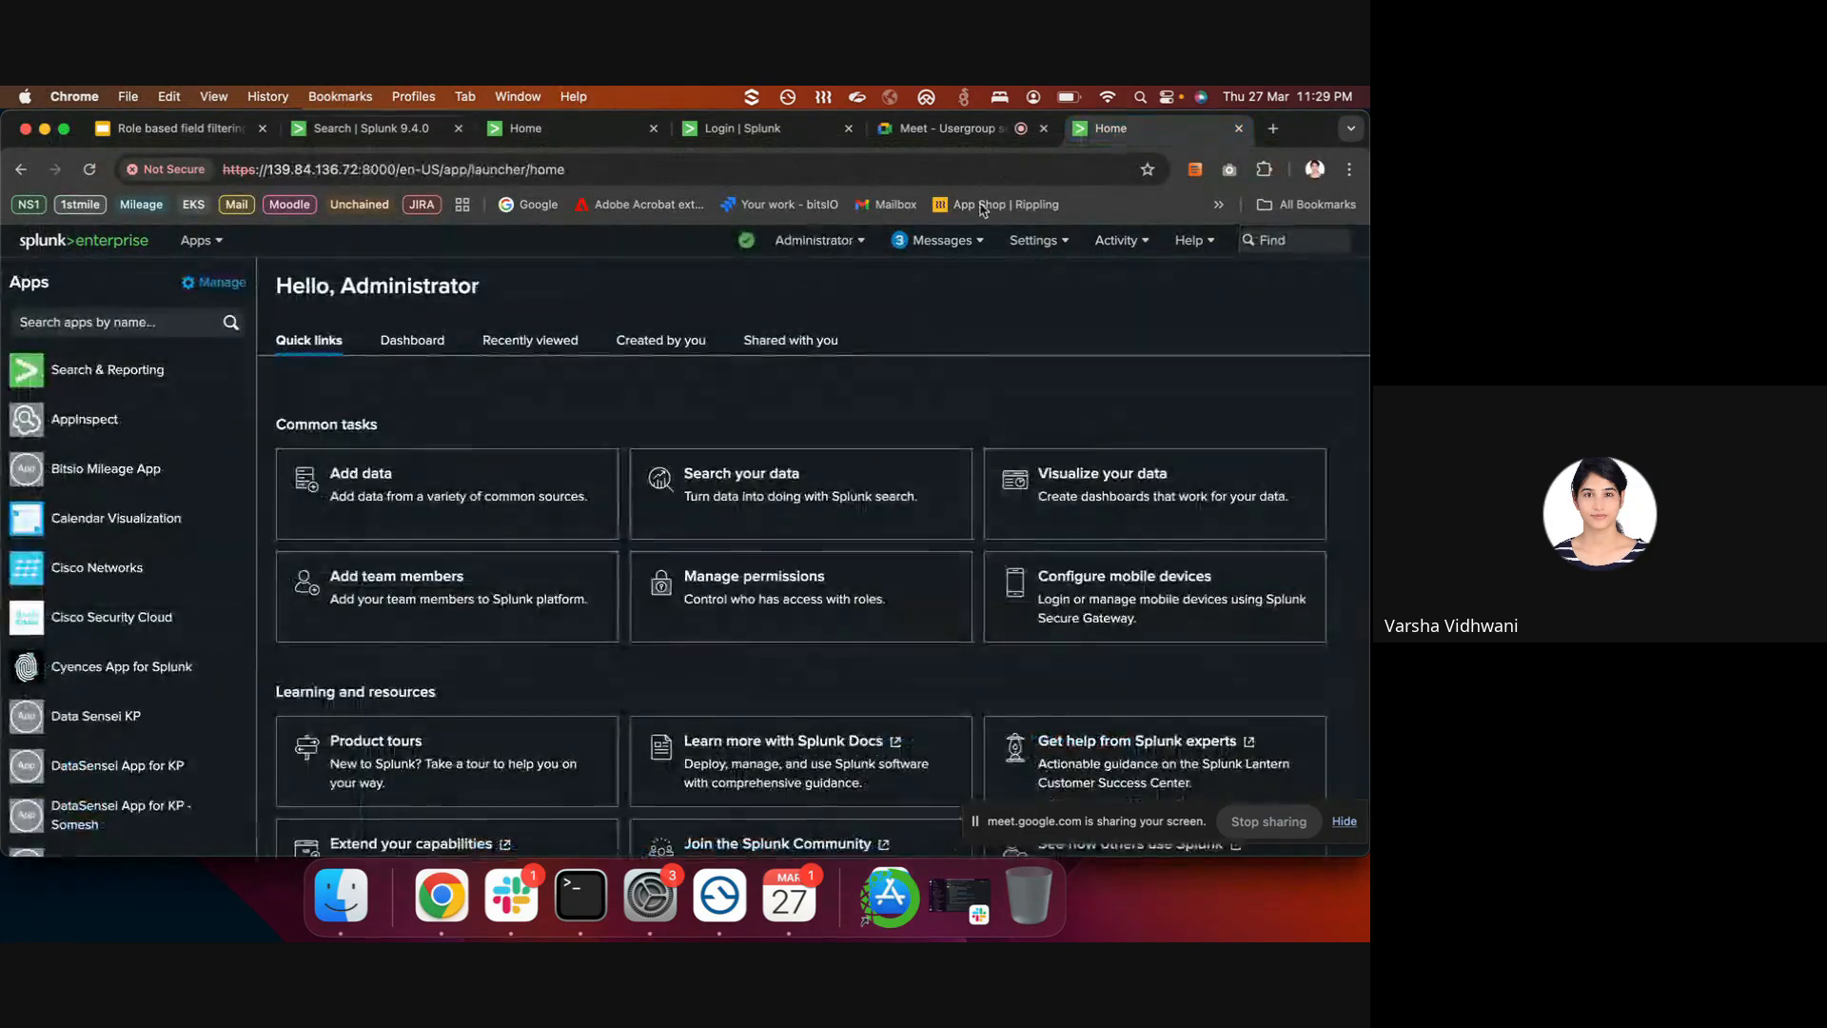
pyautogui.click(1036, 240)
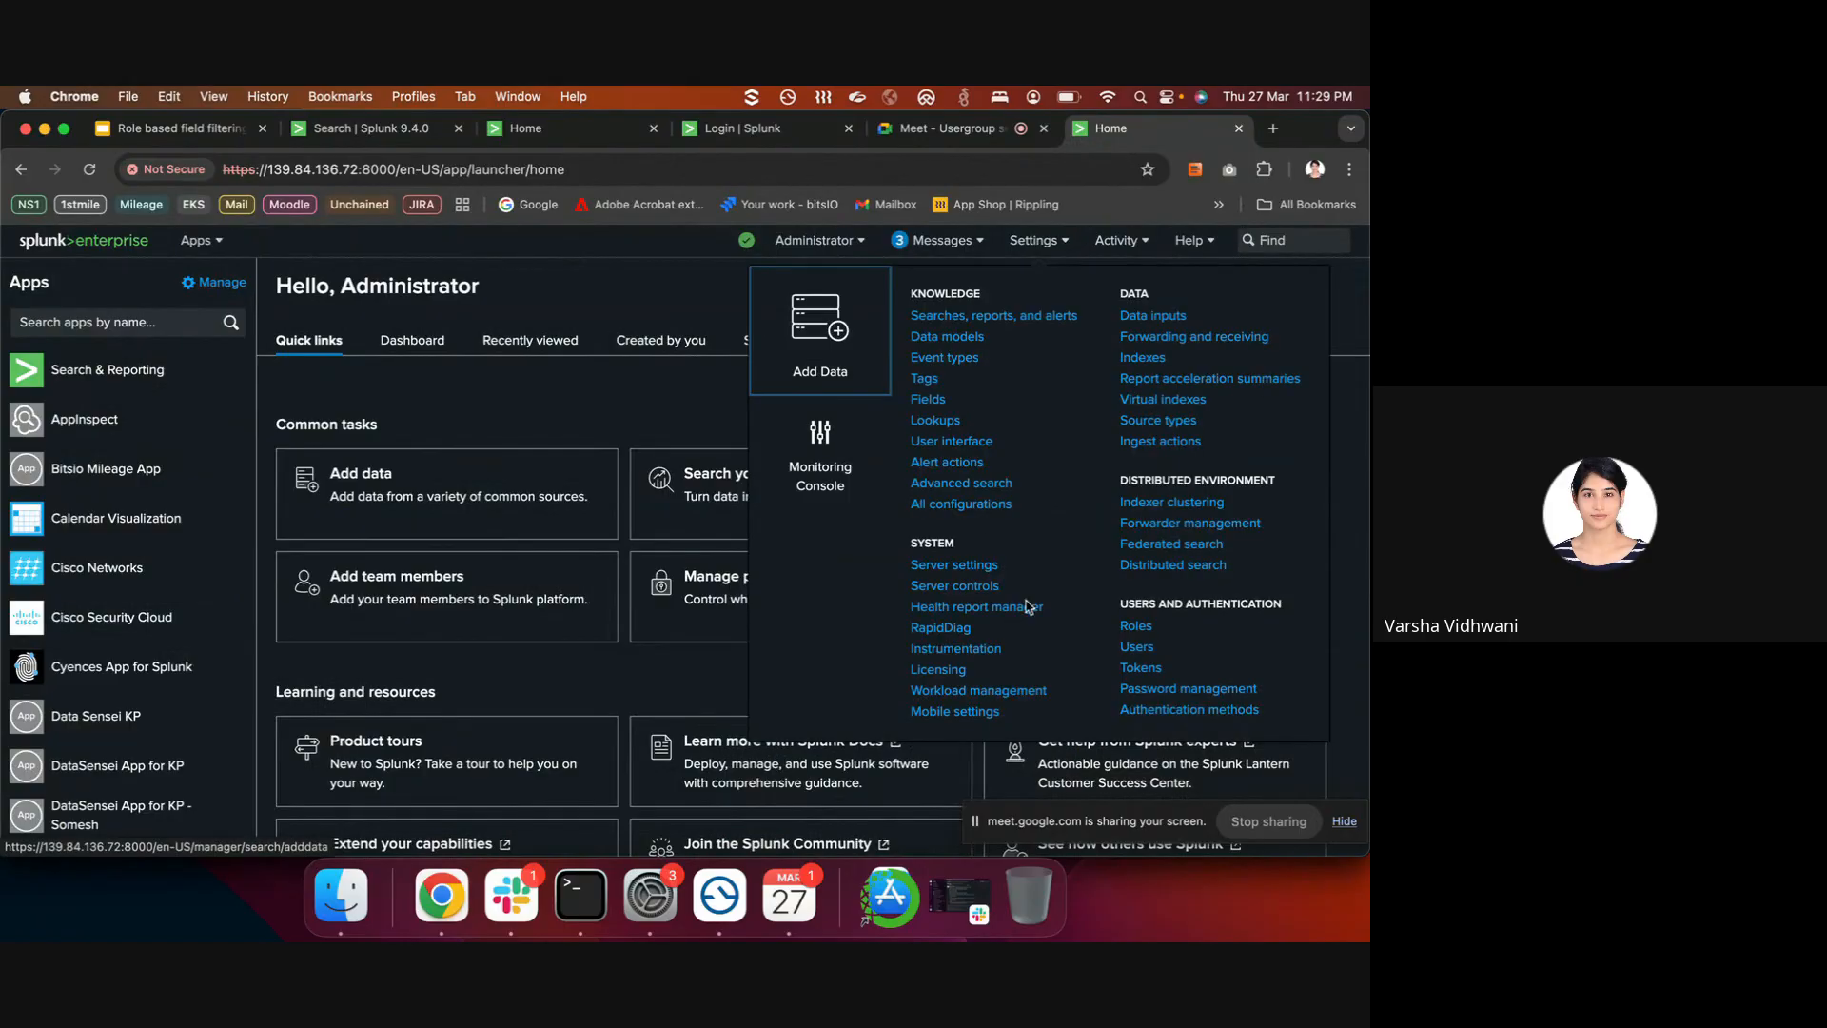
pyautogui.click(1138, 648)
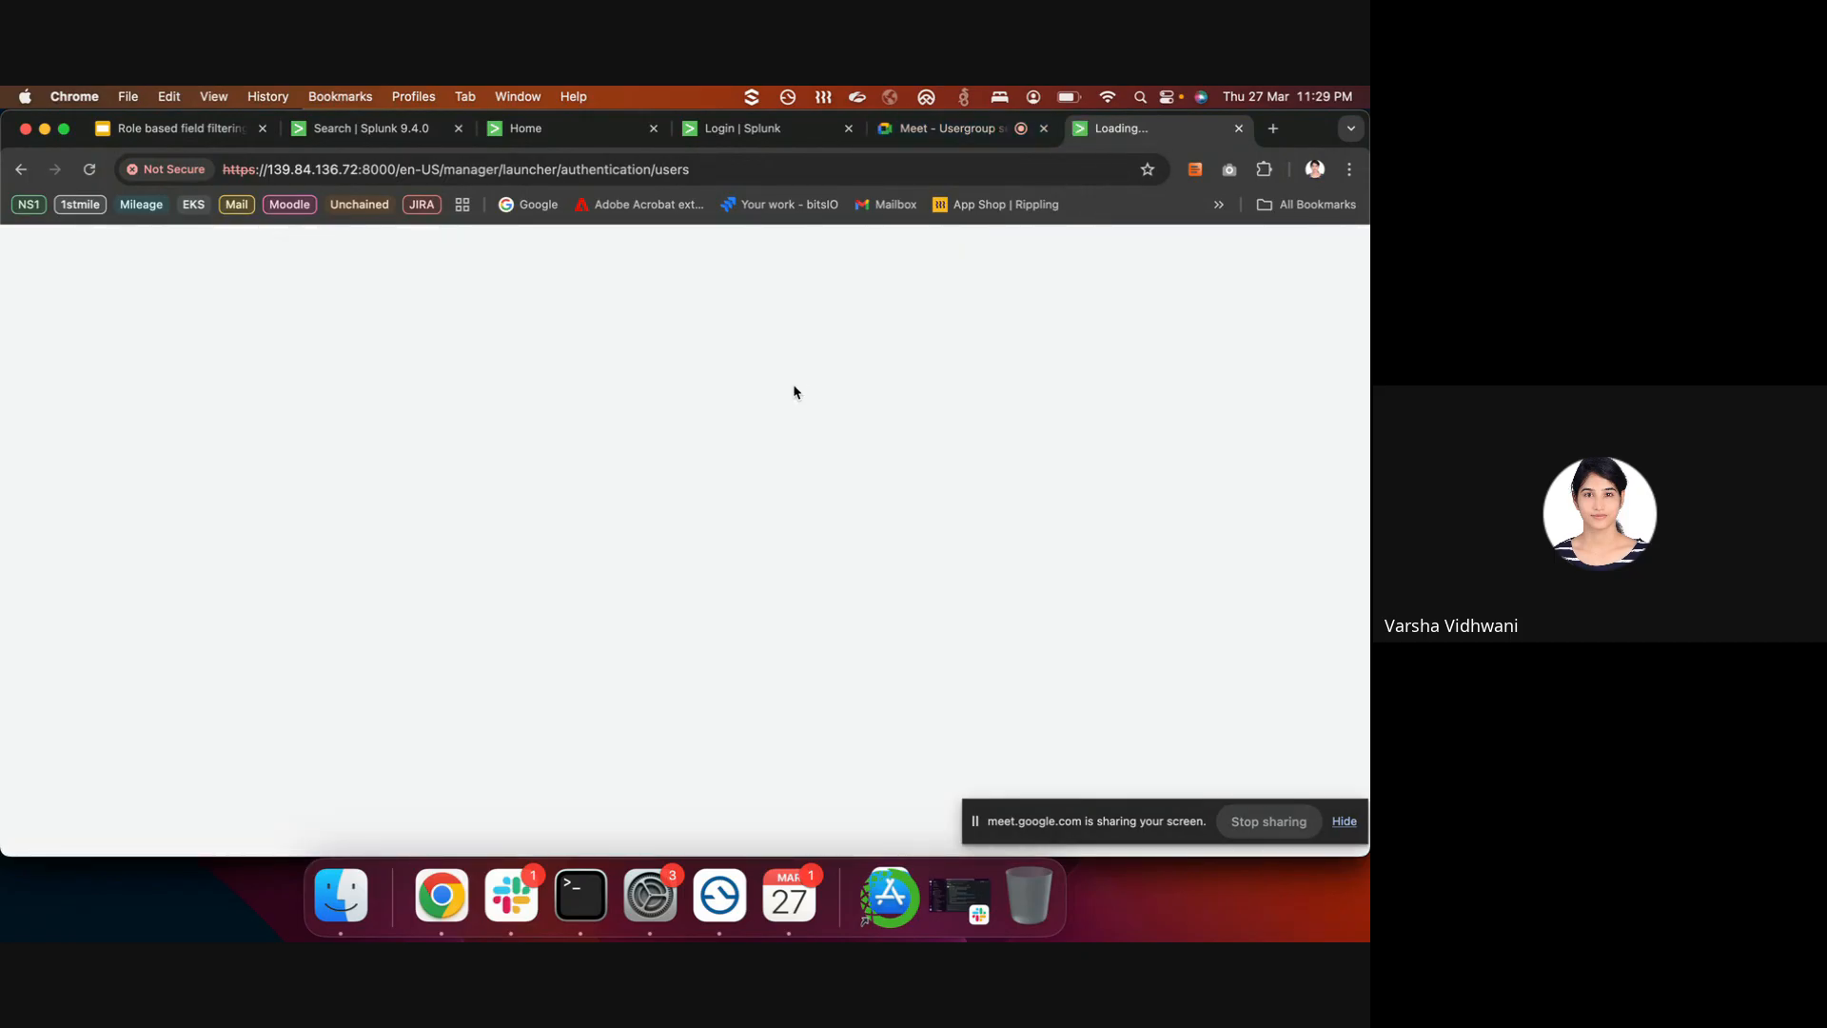
pyautogui.scroll(-4, 353, 614)
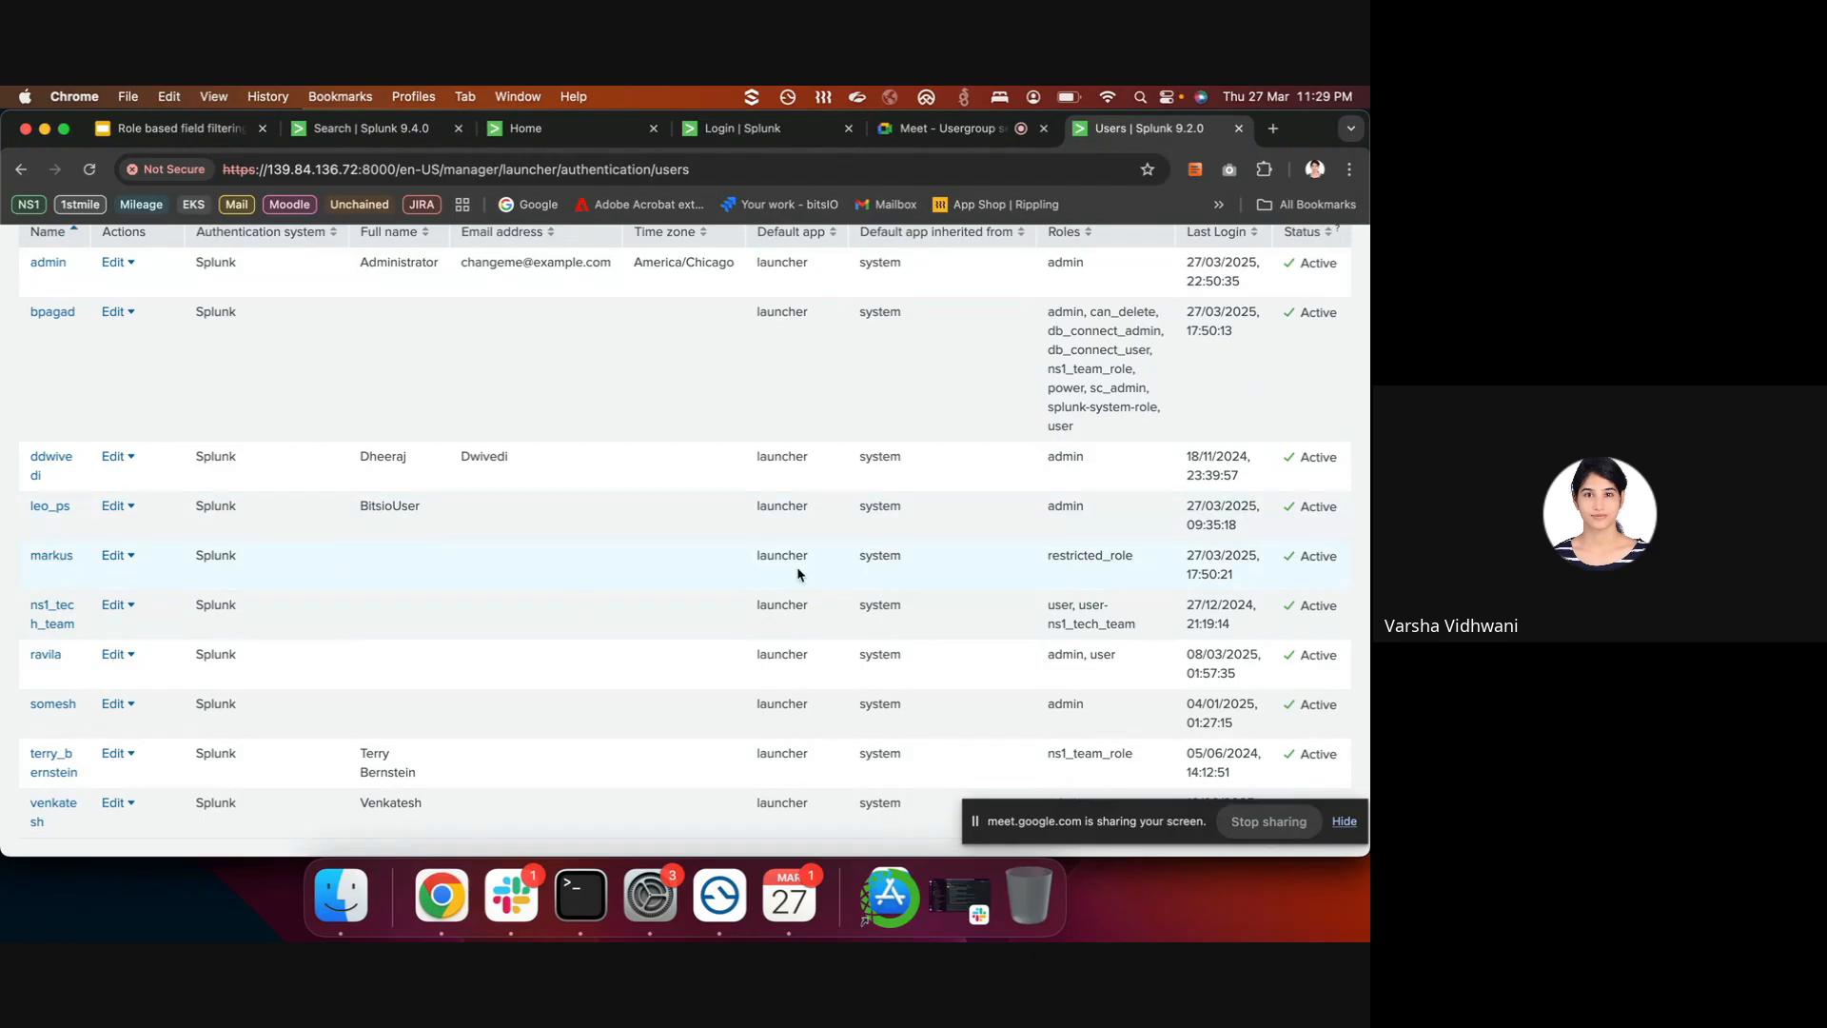
pyautogui.scroll(4, 794, 572)
pyautogui.scroll(-4, 842, 699)
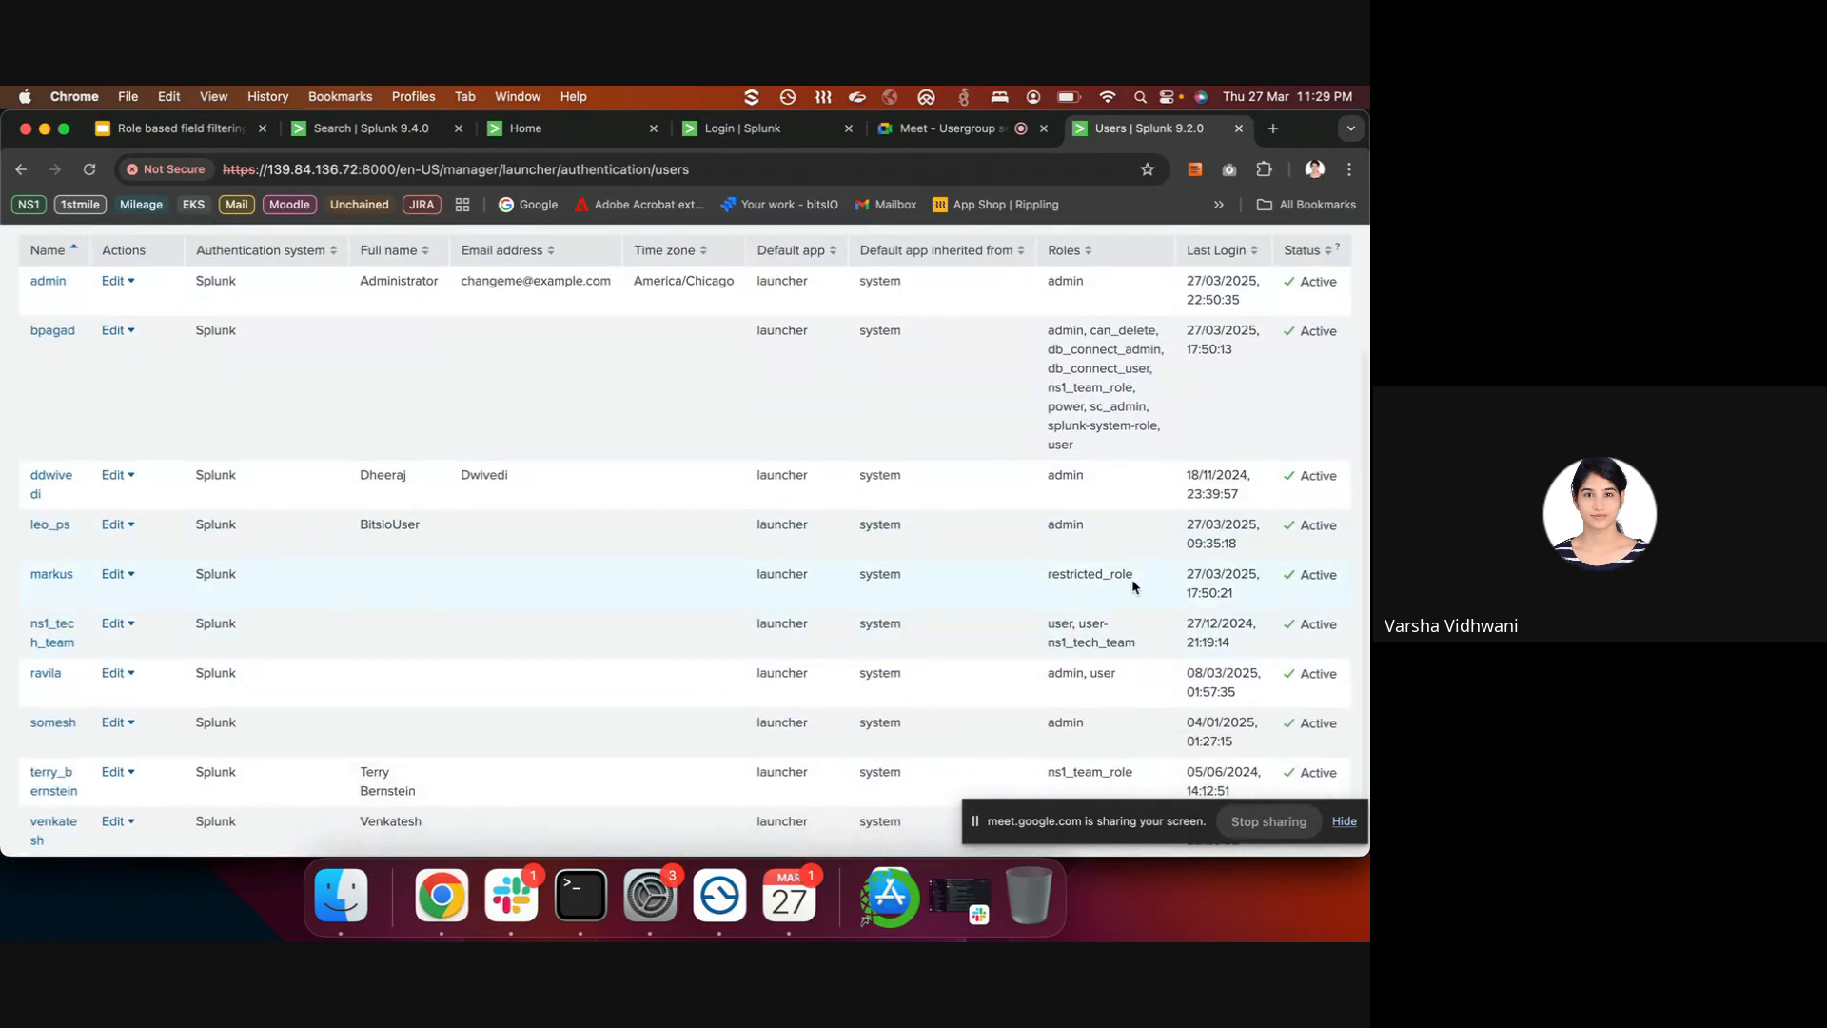
pyautogui.moveTo(1134, 574); pyautogui.dragTo(1045, 578)
pyautogui.scroll(4, 65, 602)
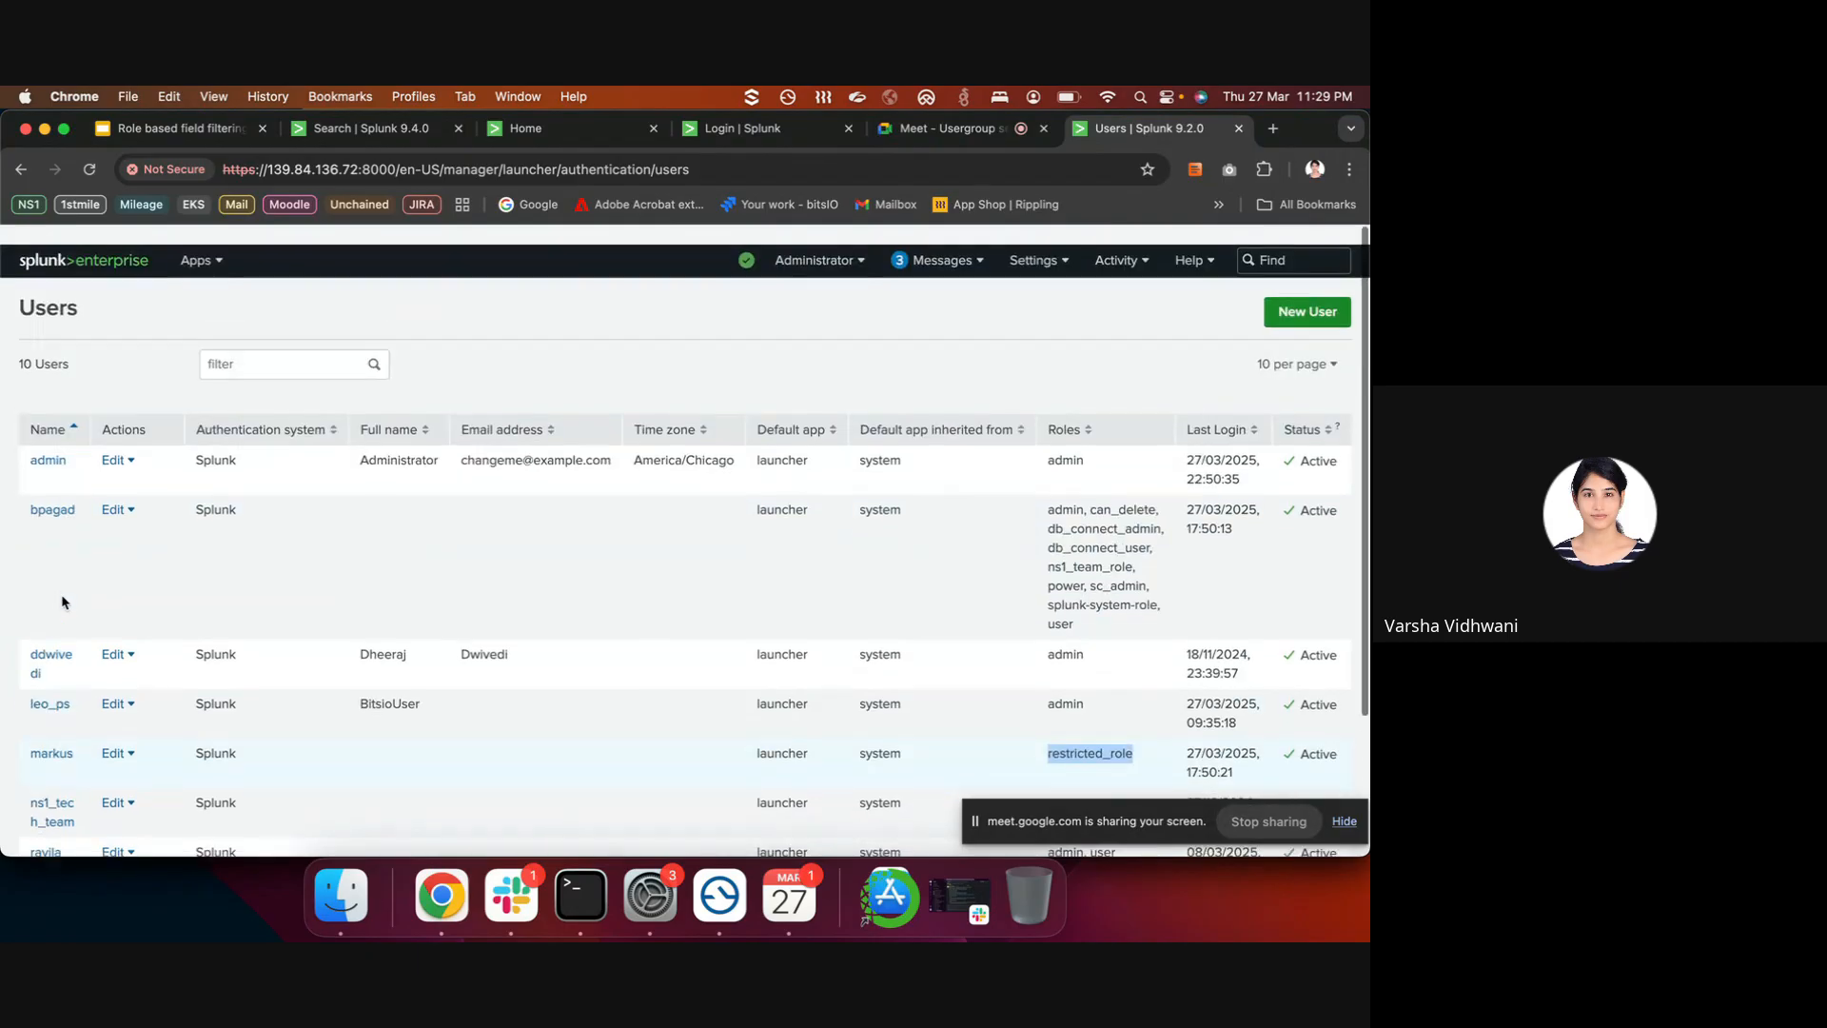
pyautogui.scroll(-1, 62, 602)
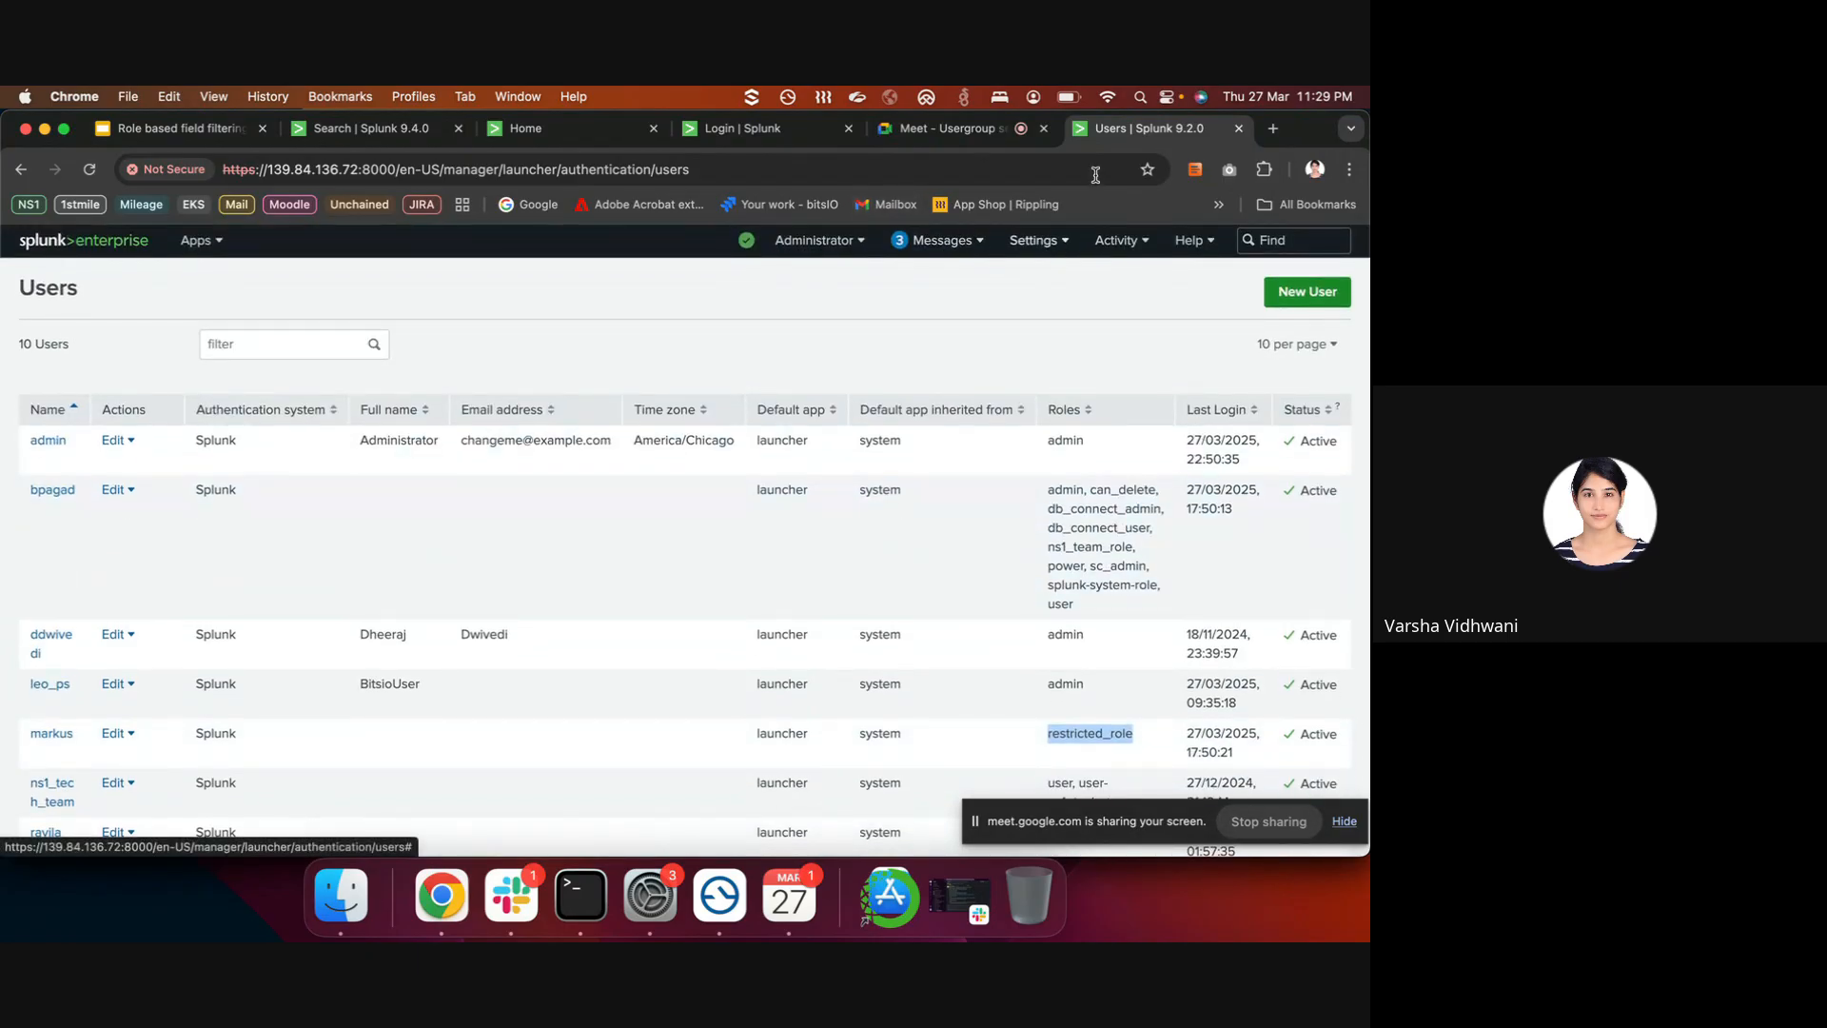
# - Load the remote server at 139.84.136.72:8000 in the expired login tab
pyautogui.click(771, 133)
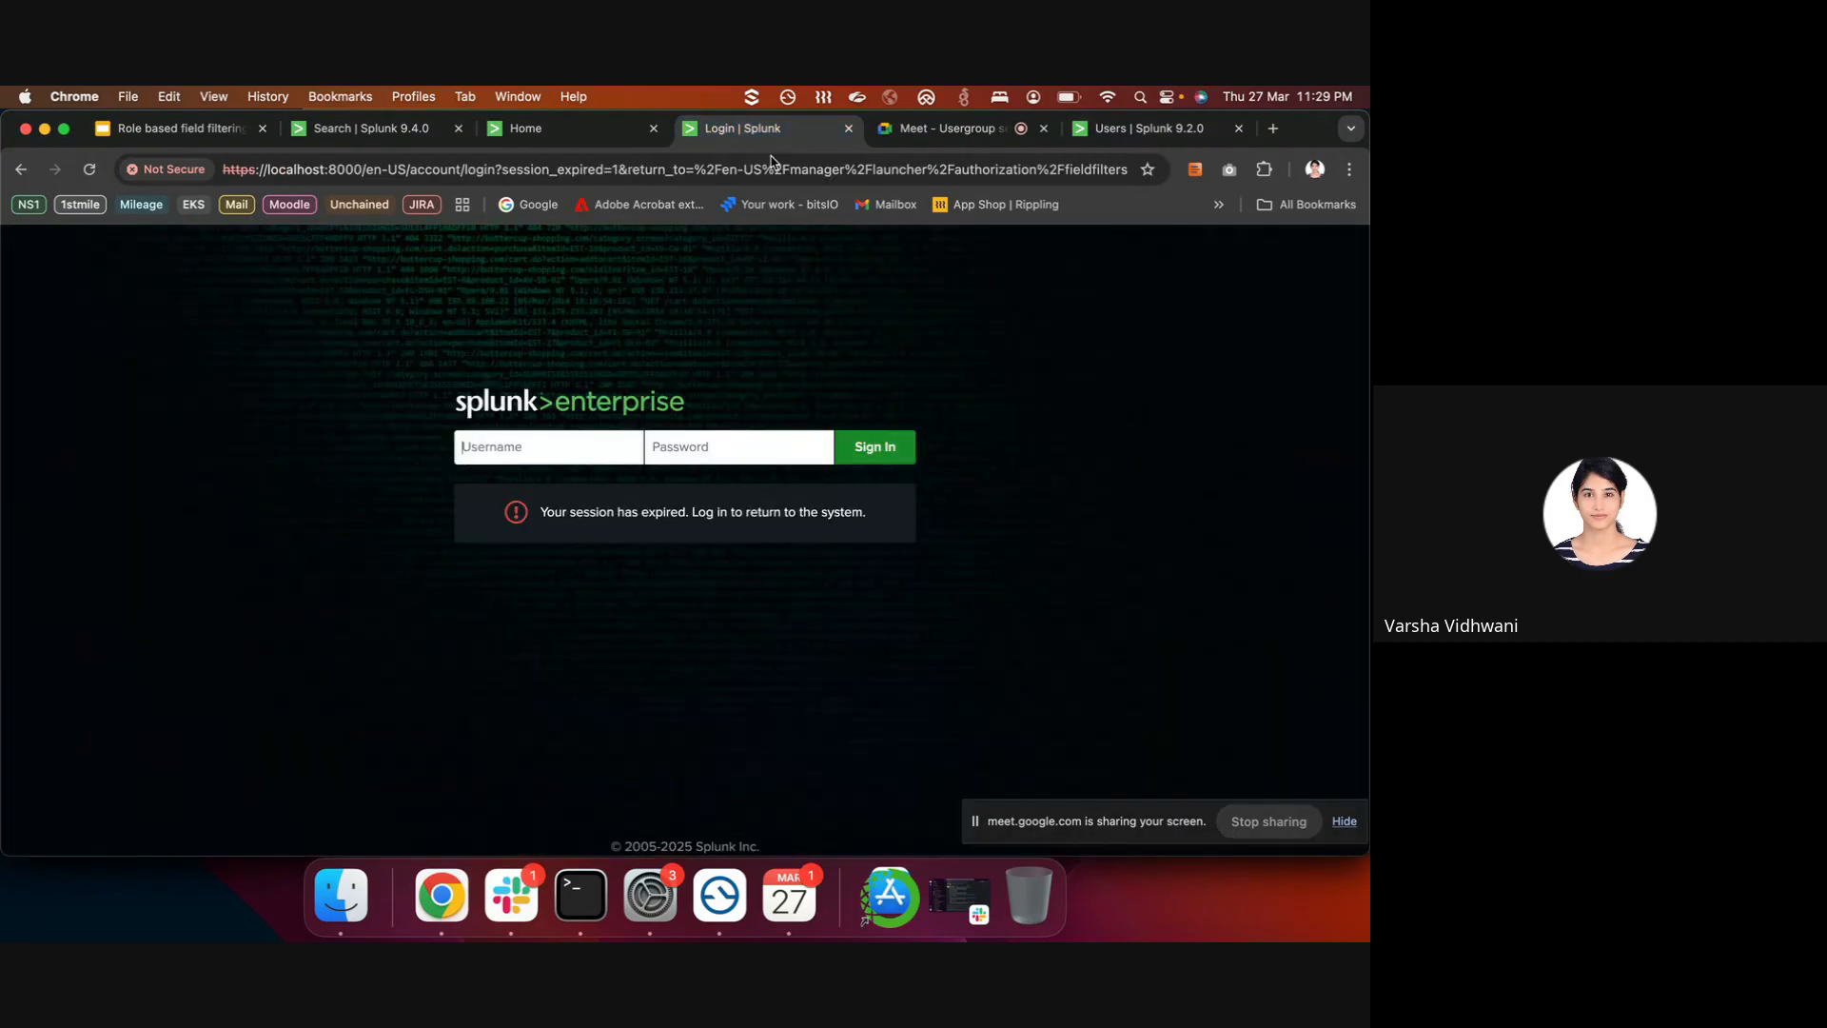
pyautogui.click(771, 169)
pyautogui.write('139.84.136.72:8000')
pyautogui.press('Return')
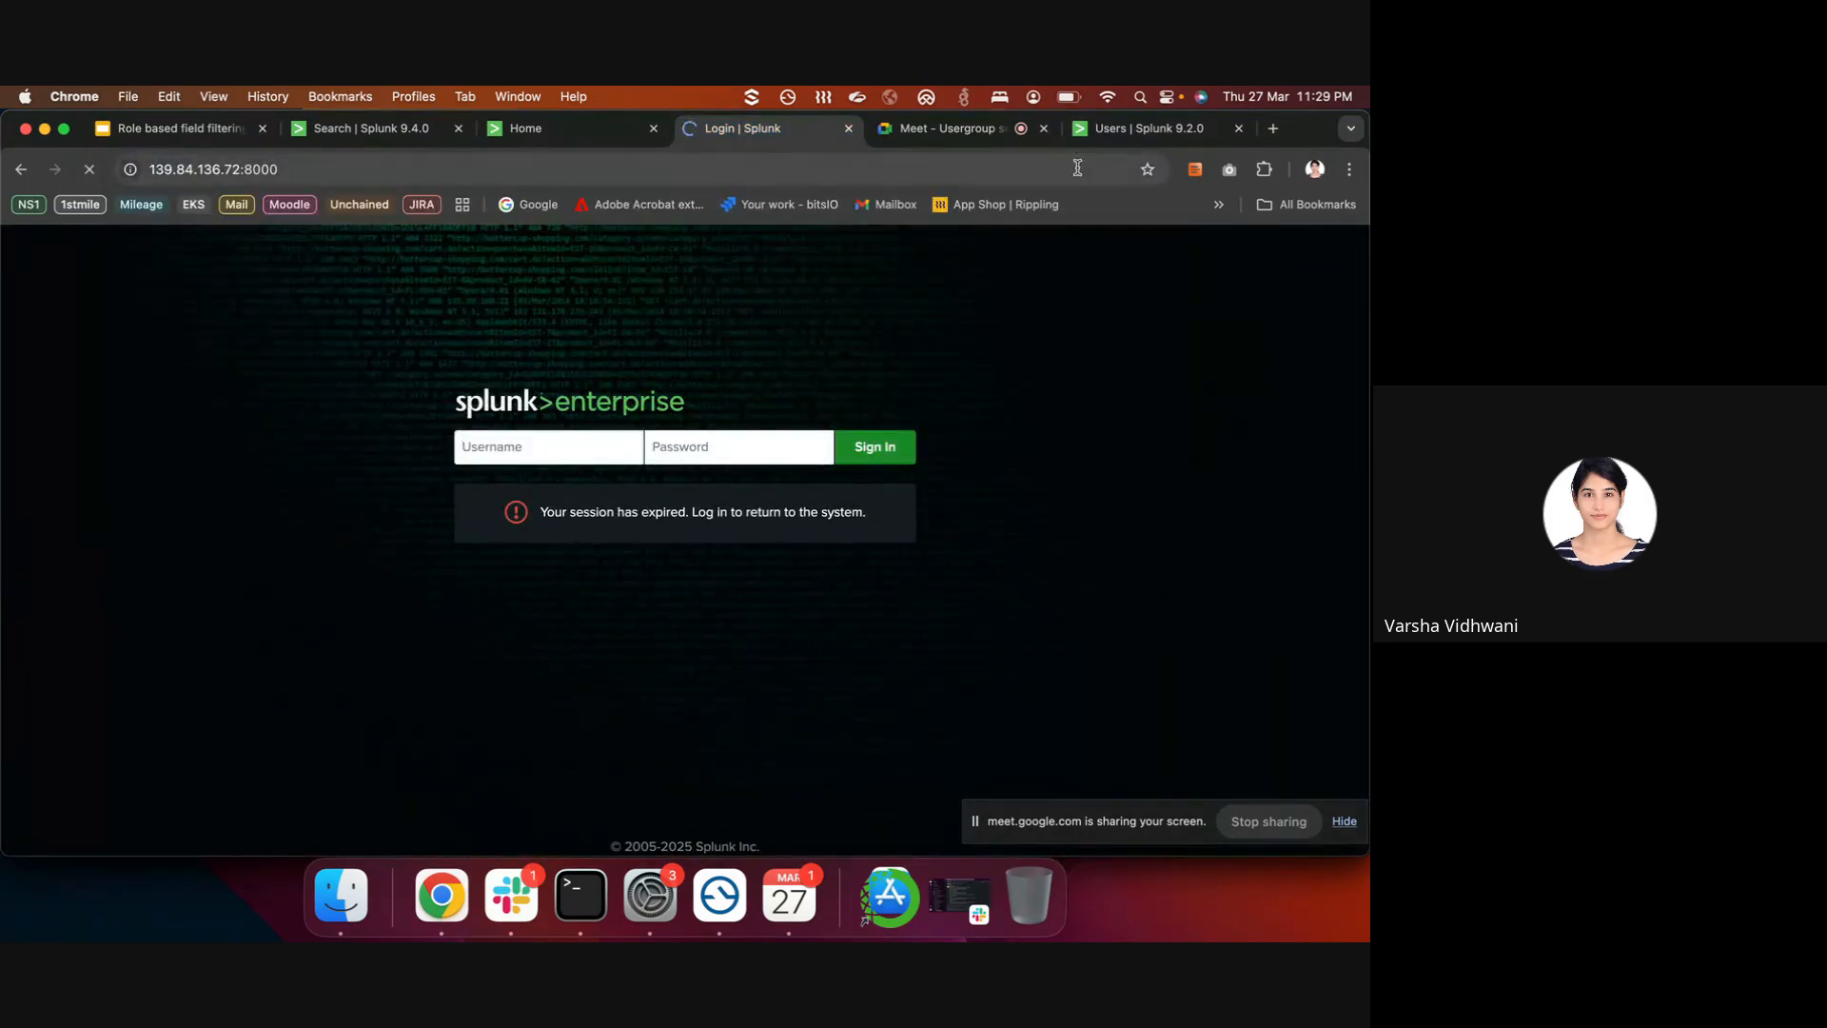
# - Back on the Users page, open the Search & Reporting app from the Apps menu
pyautogui.click(1142, 128)
pyautogui.click(1035, 239)
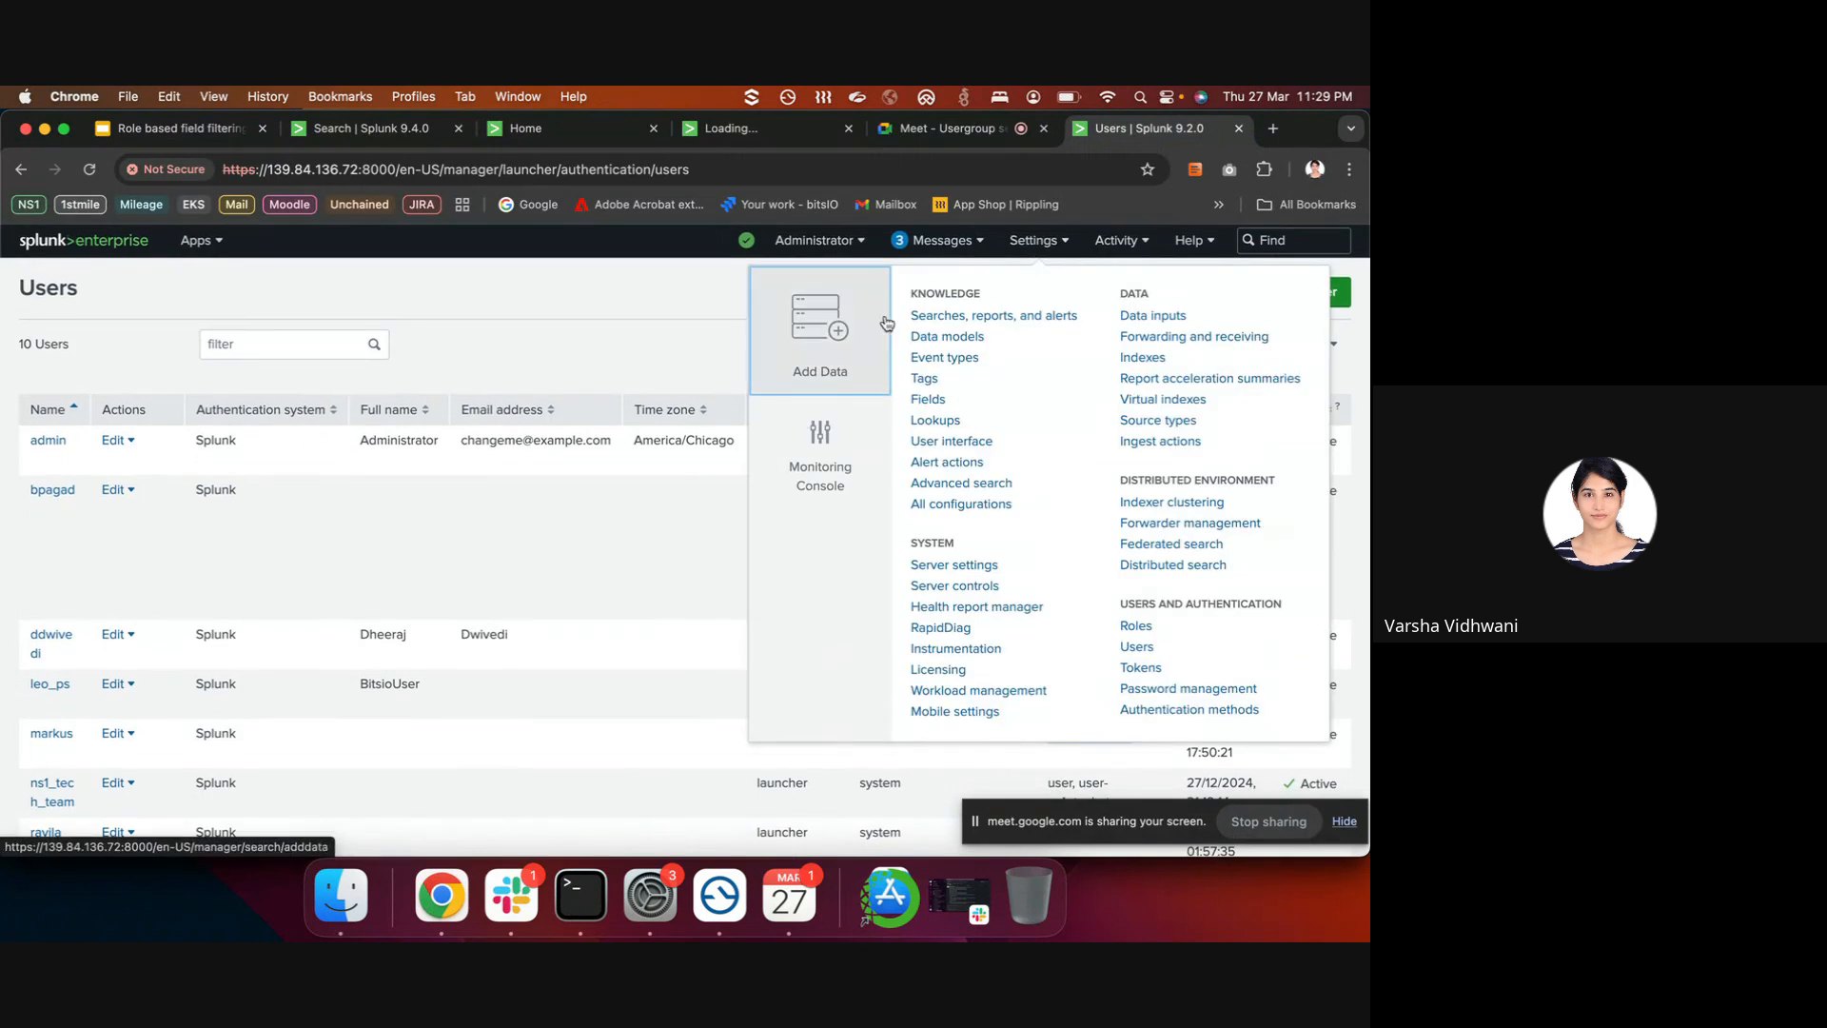
pyautogui.click(985, 316)
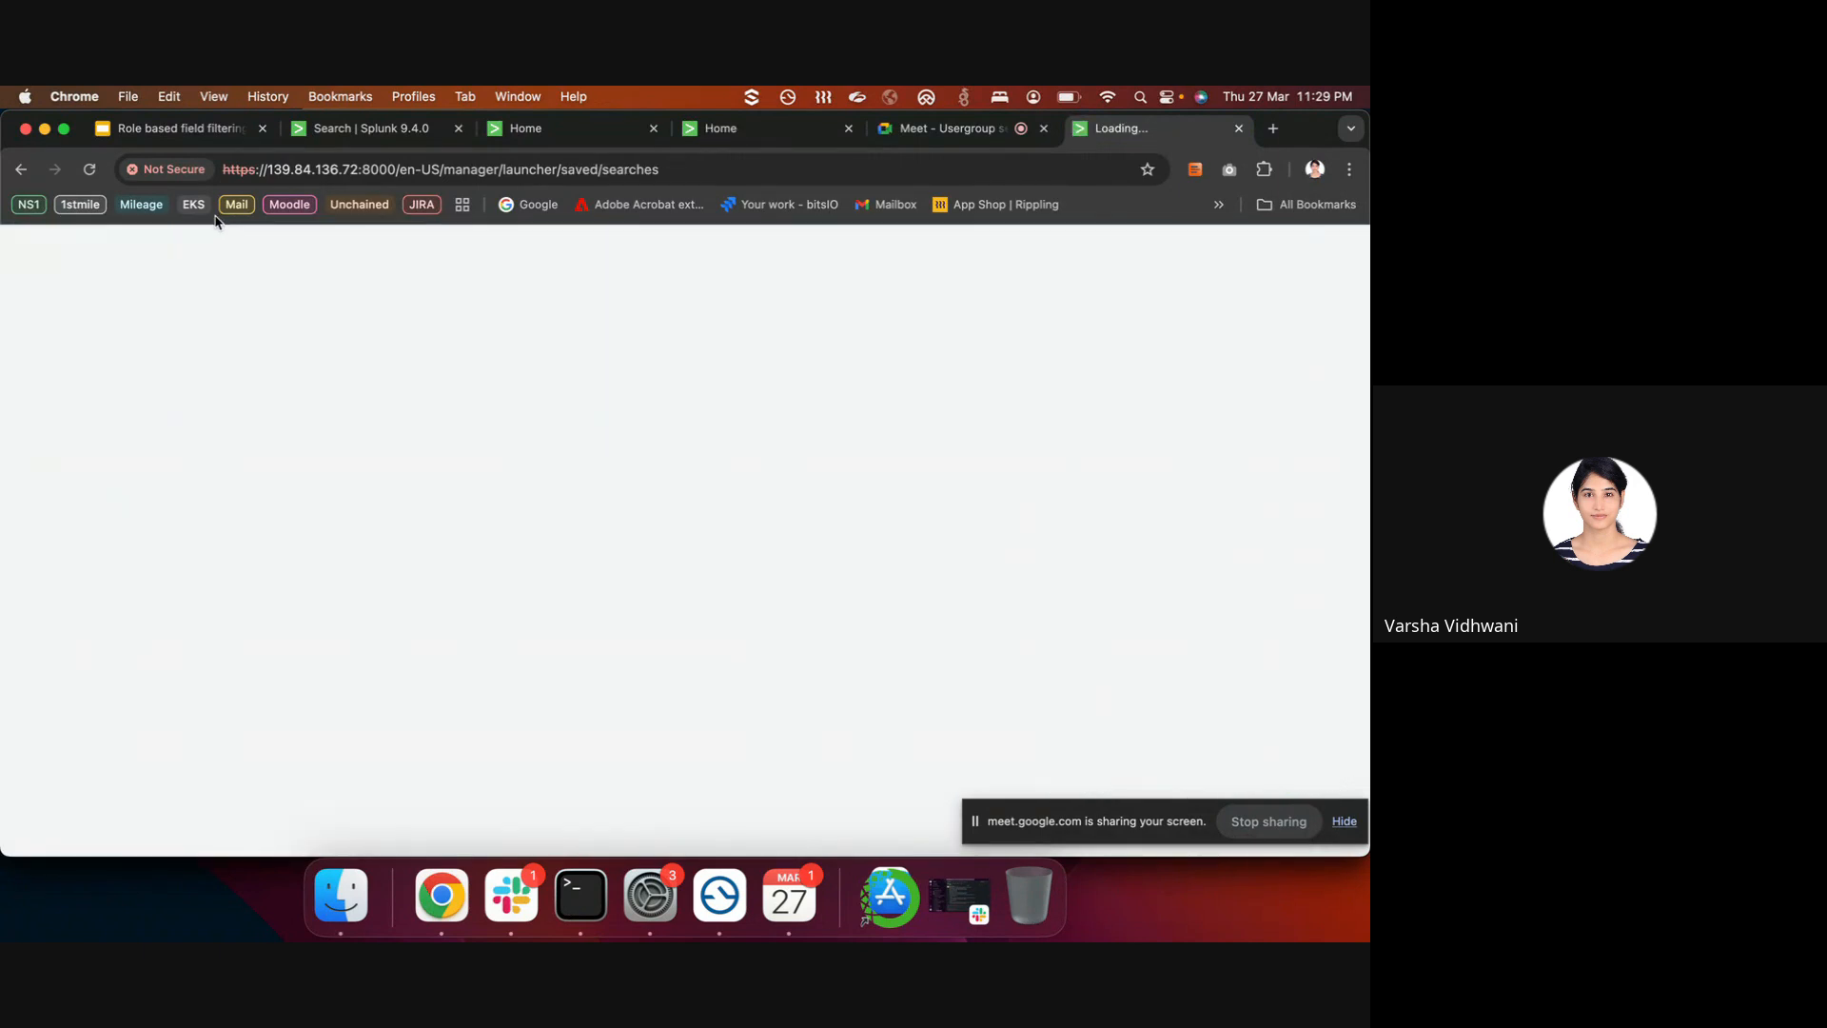
pyautogui.press('super+bracketleft')
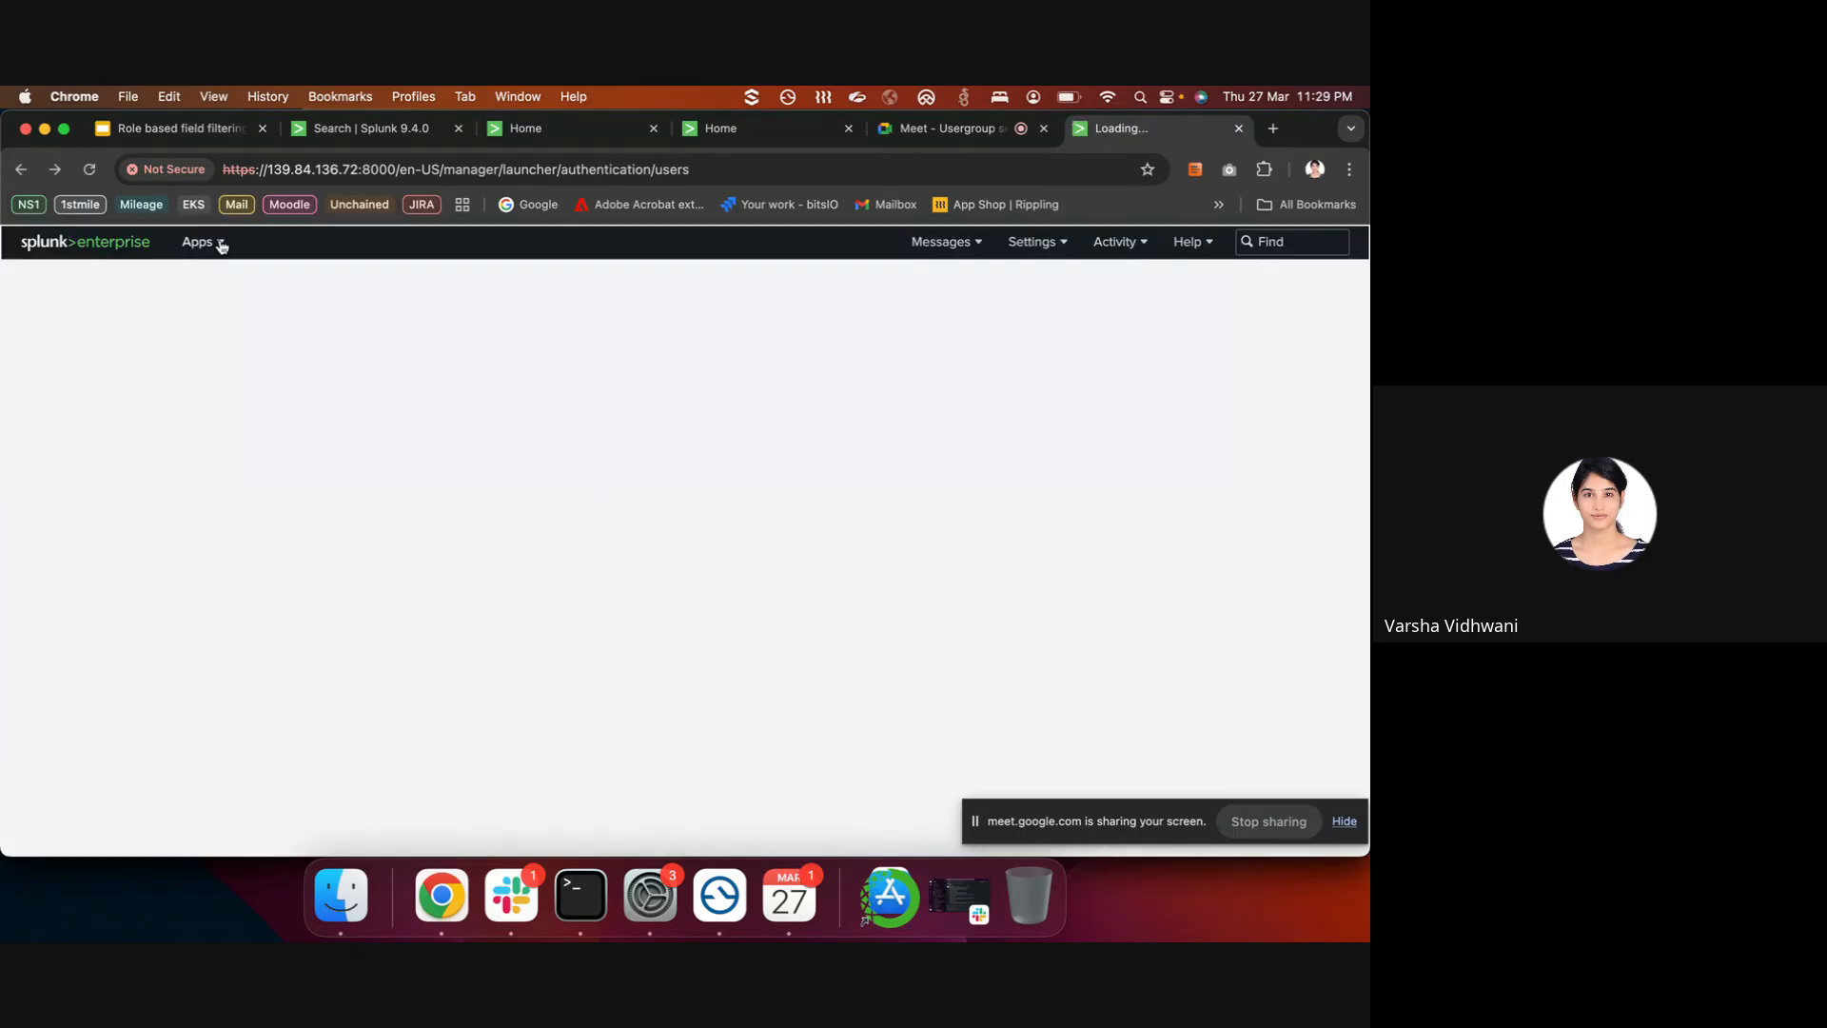
pyautogui.click(196, 242)
pyautogui.click(219, 279)
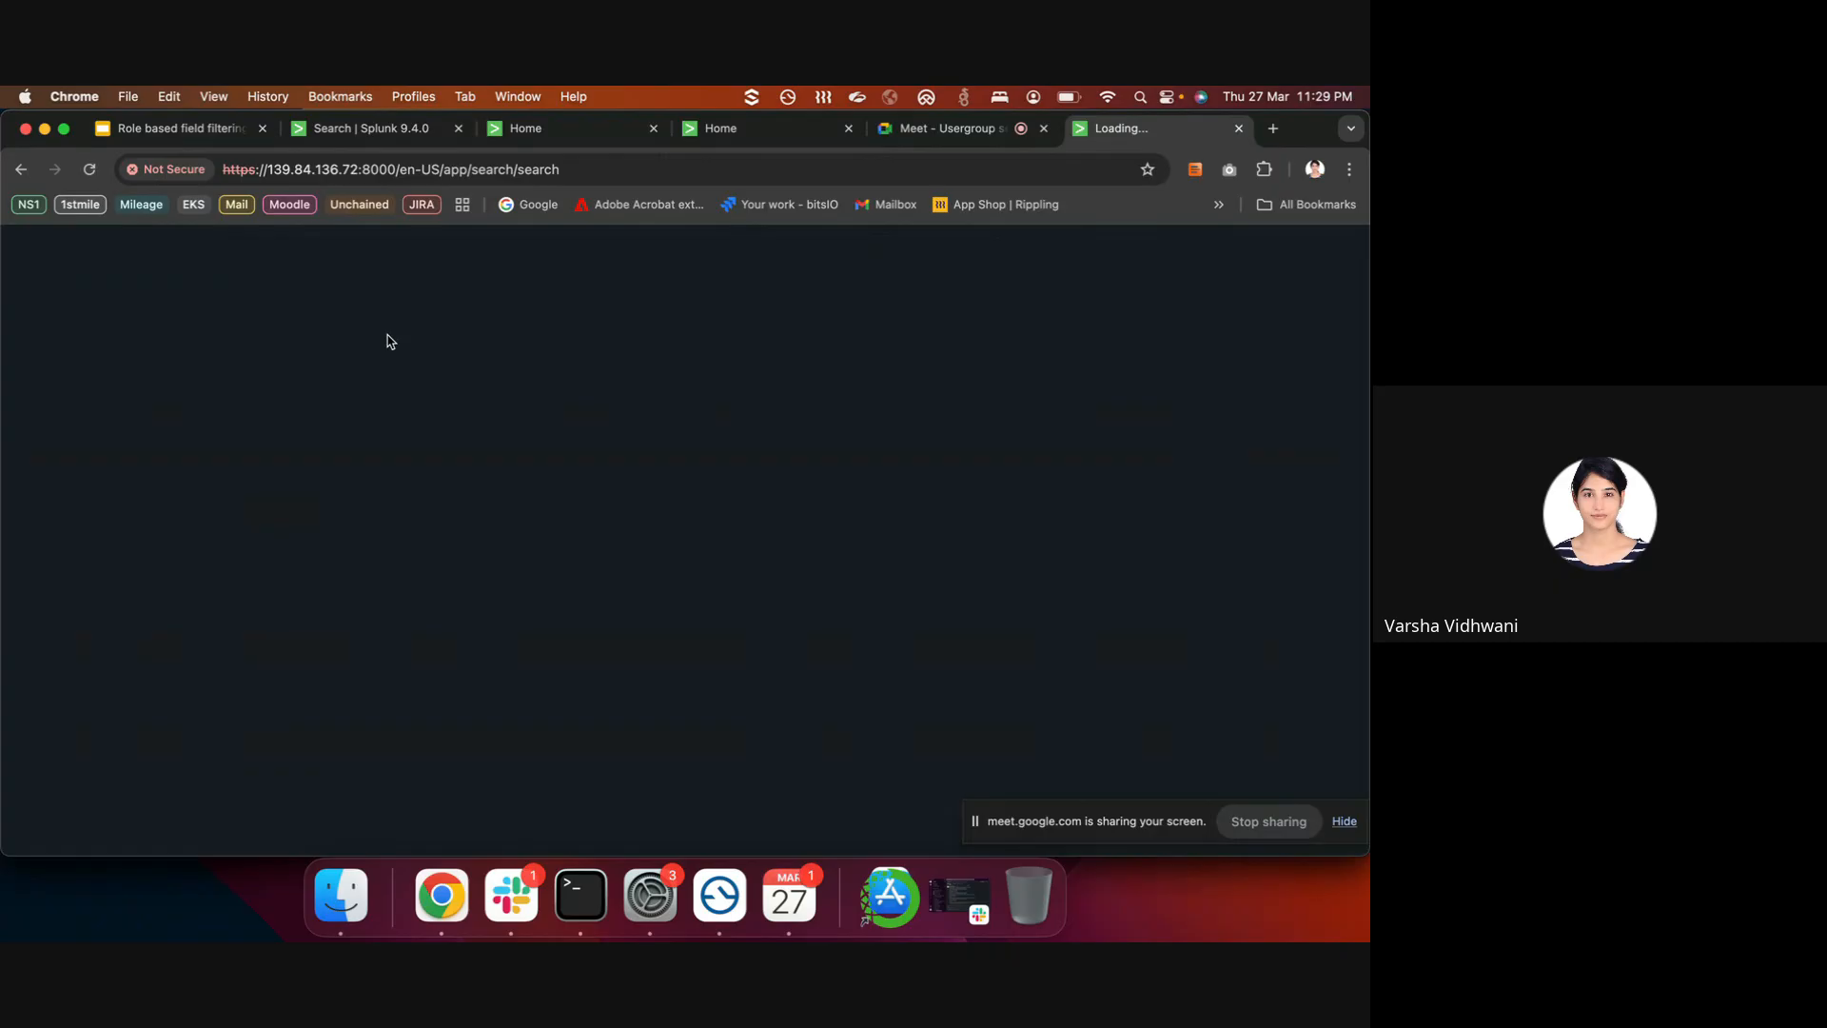
# - Search index=palo with the time range set to All time
pyautogui.write('i')
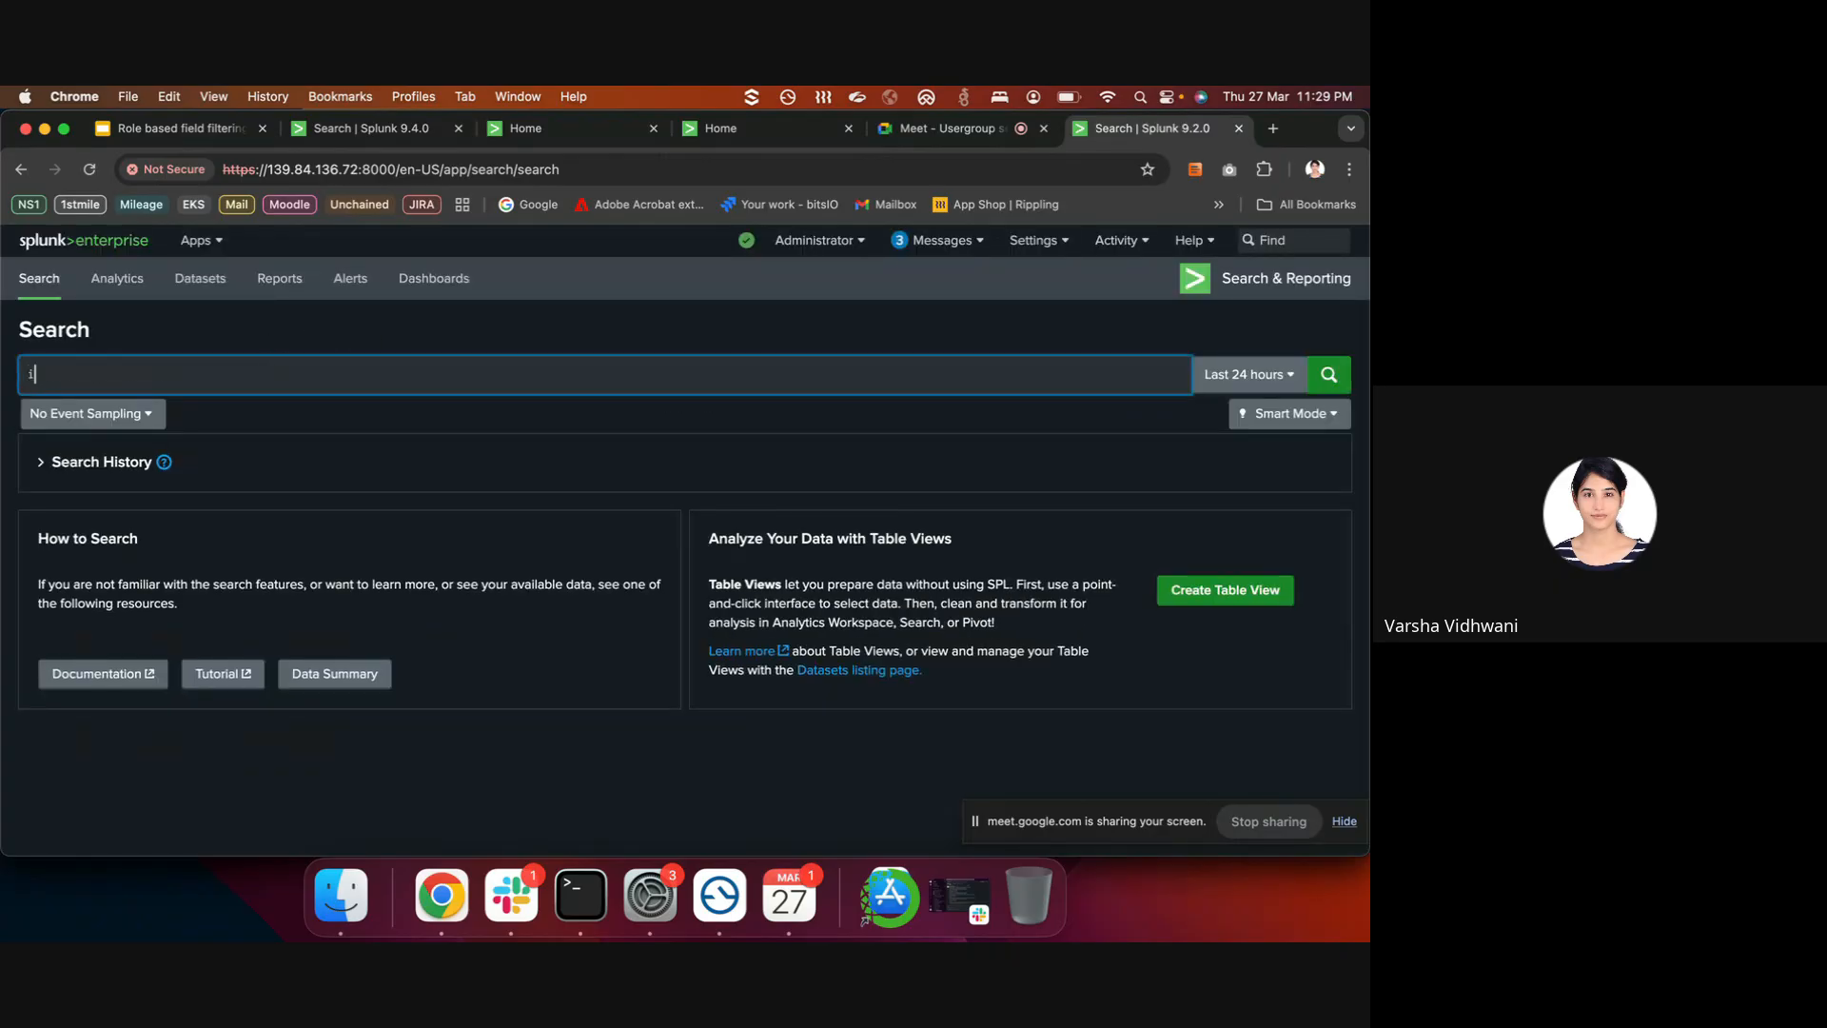
pyautogui.write('ndex')
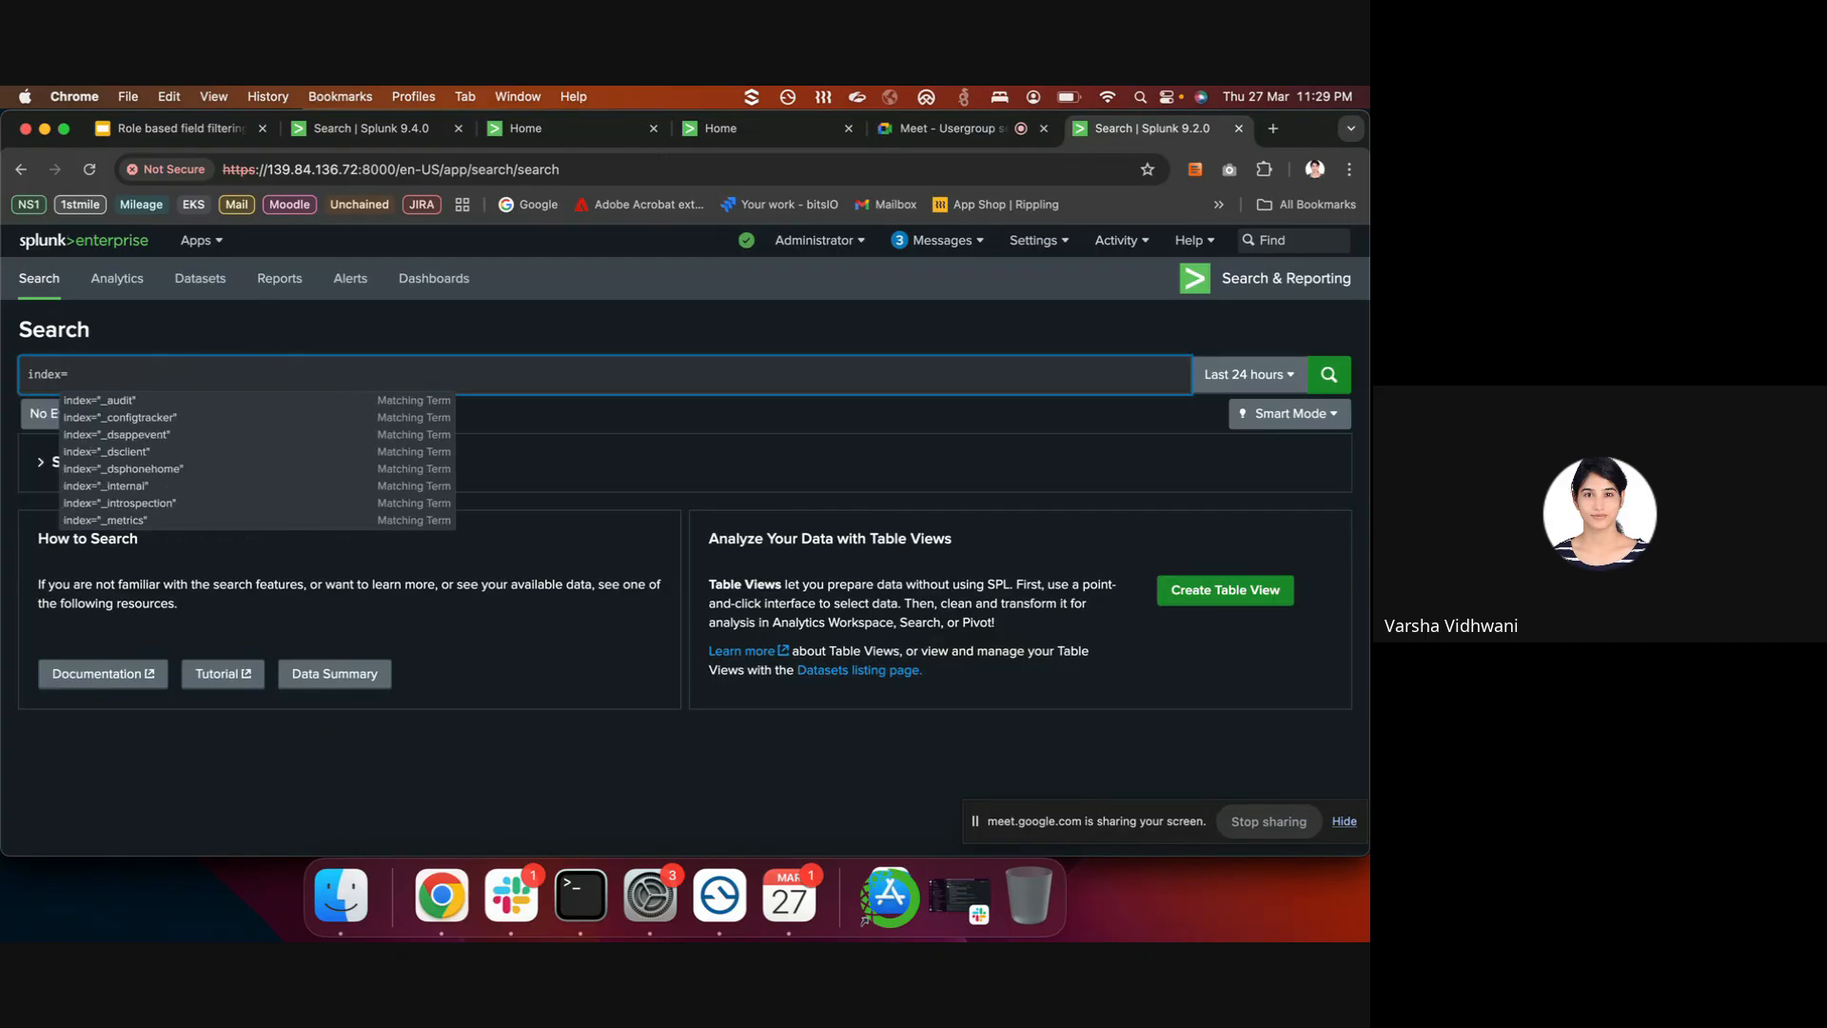
pyautogui.write('=palo')
pyautogui.press('Return')
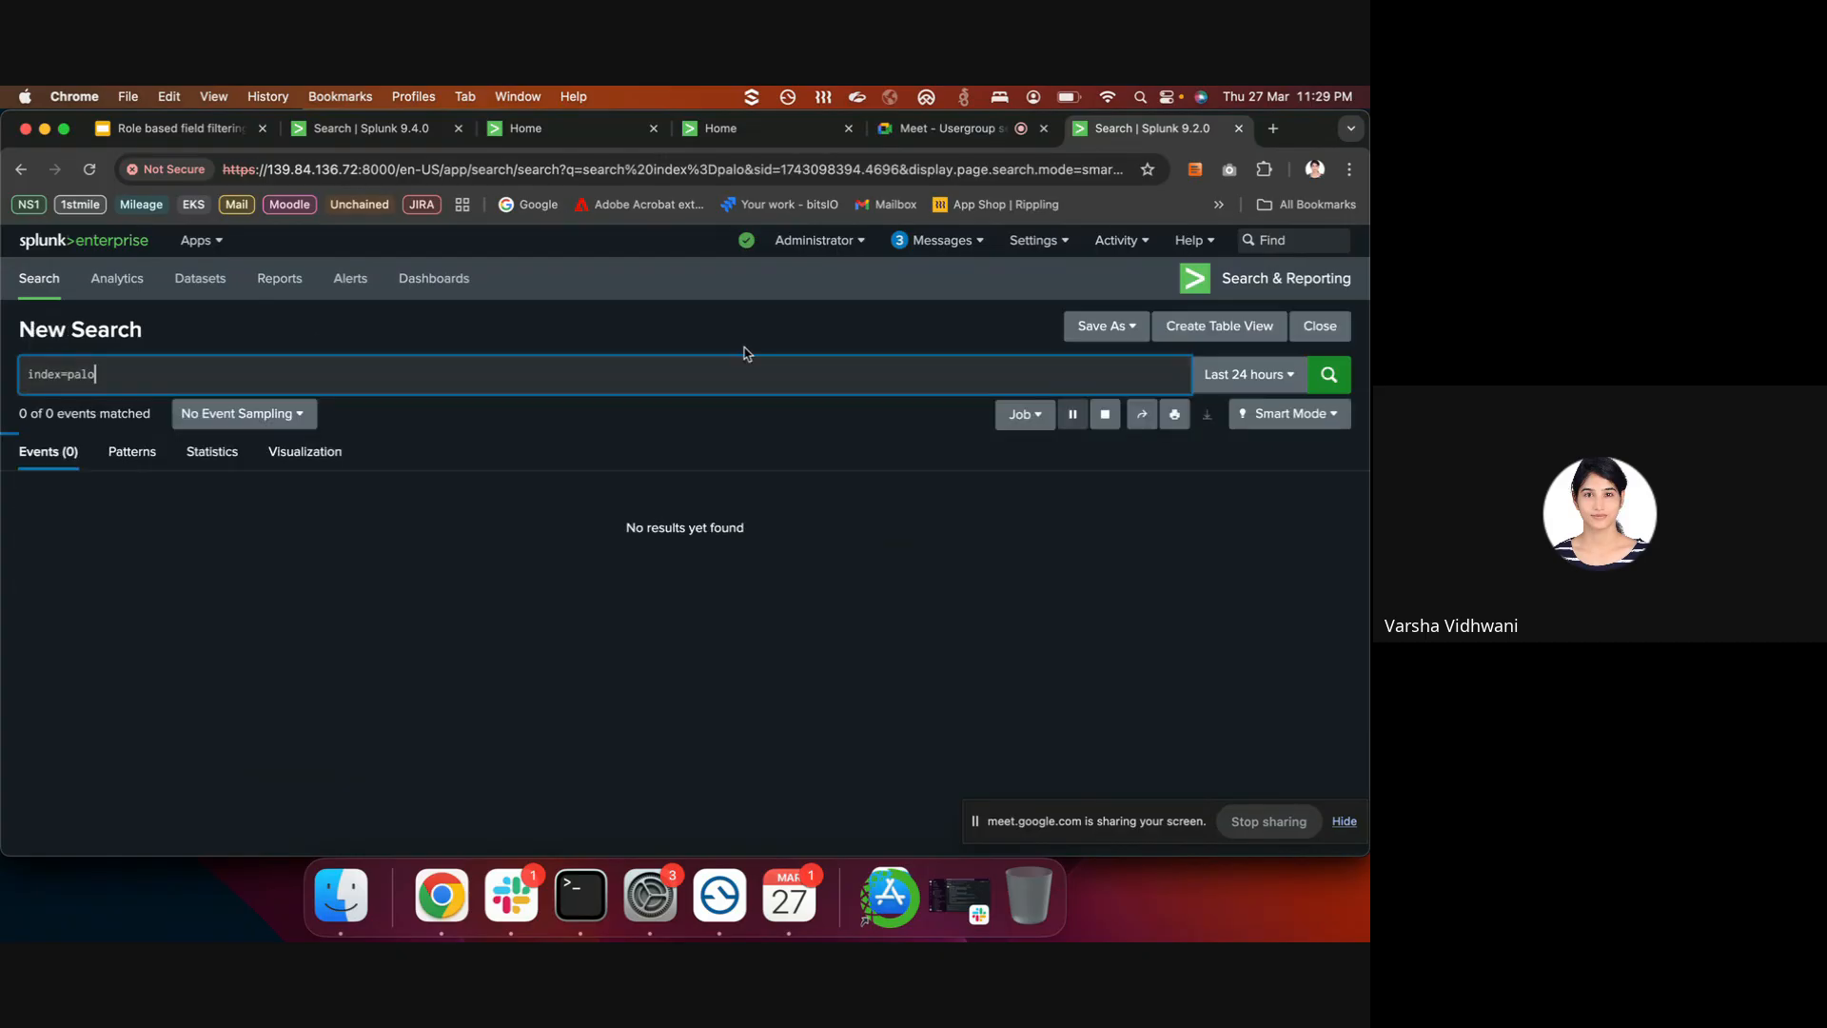
pyautogui.click(1273, 374)
pyautogui.click(1171, 481)
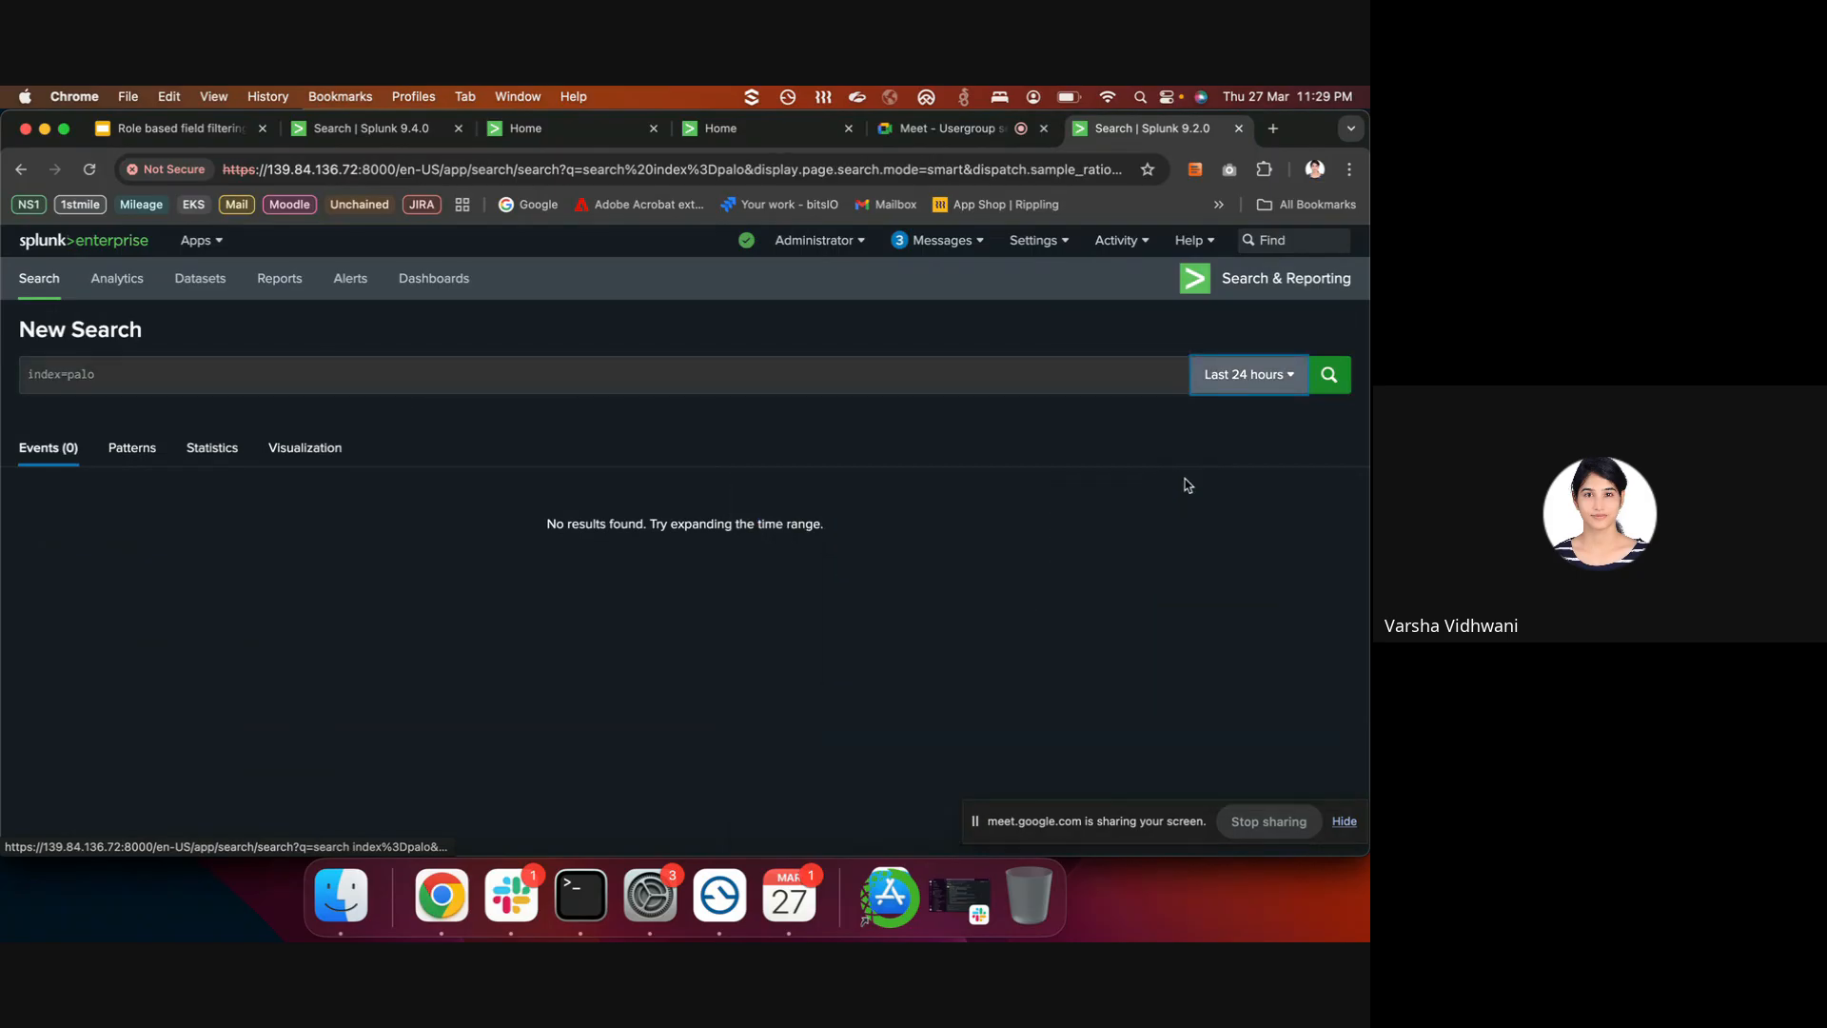
# - Inspect the host, source and sourcetype values of the 9,002 events, then return to Terminal
pyautogui.scroll(-1, 291, 493)
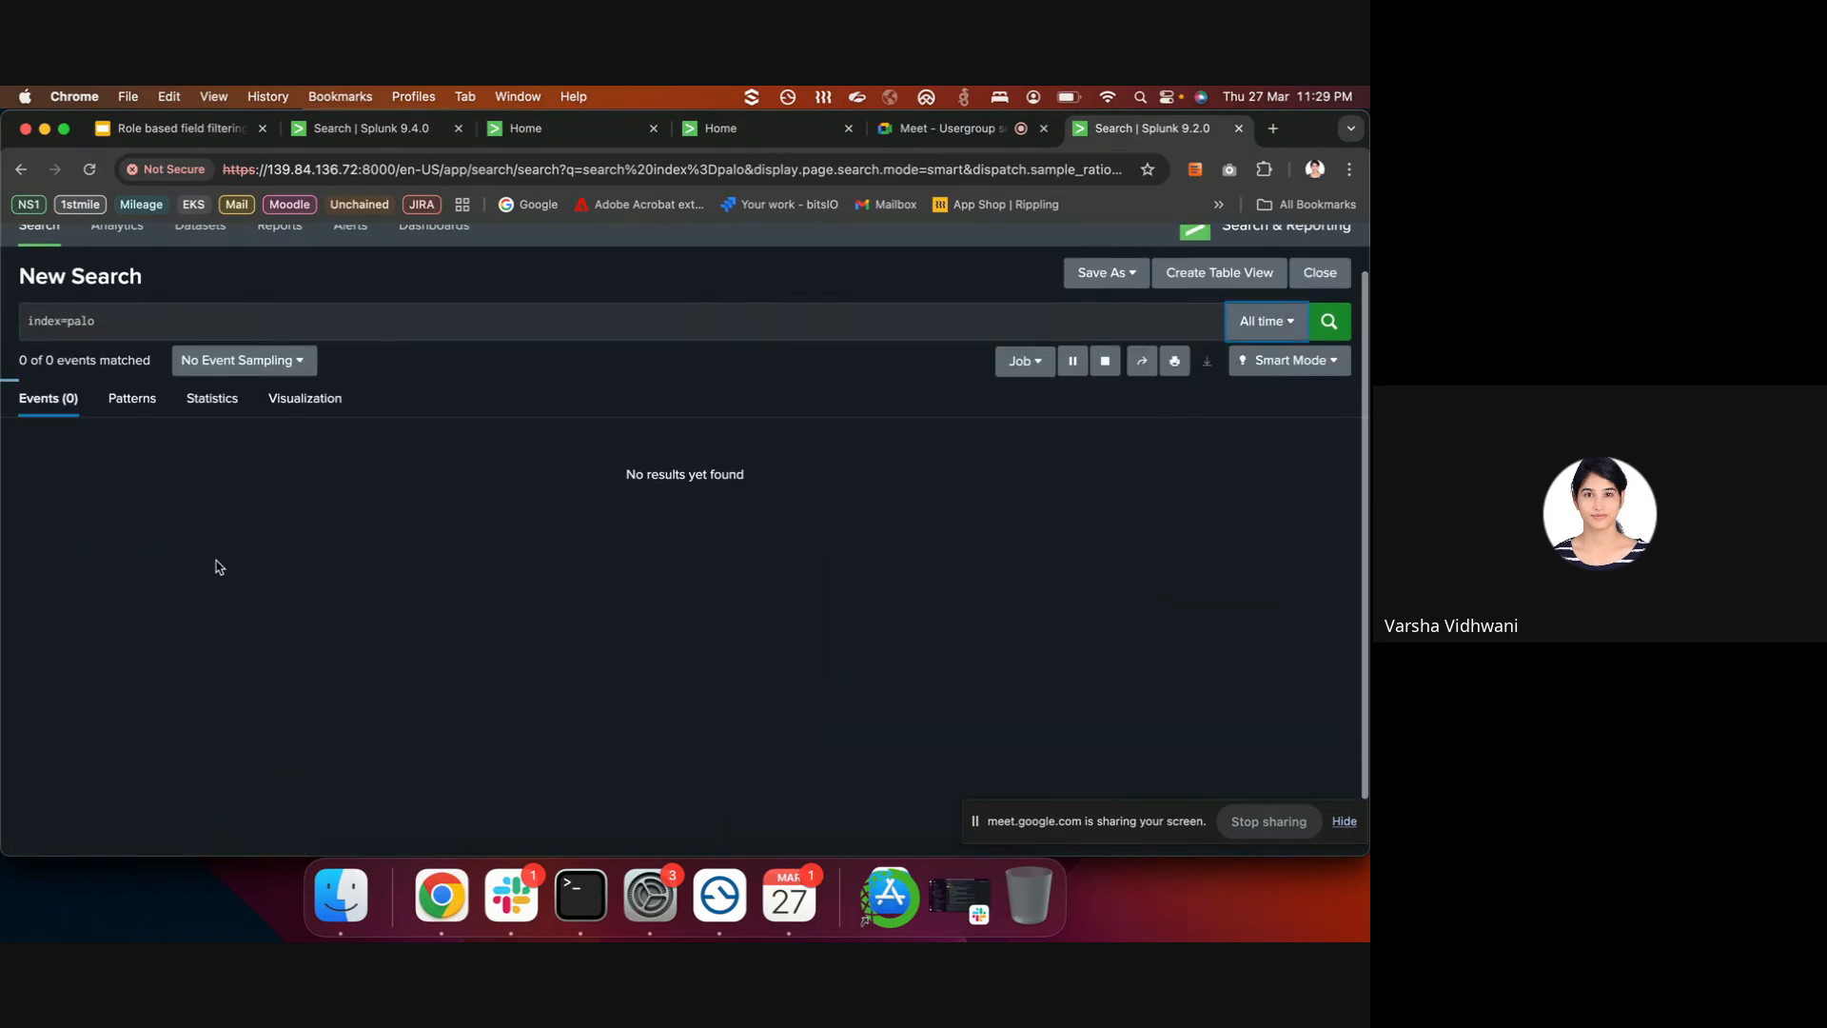
pyautogui.click(117, 624)
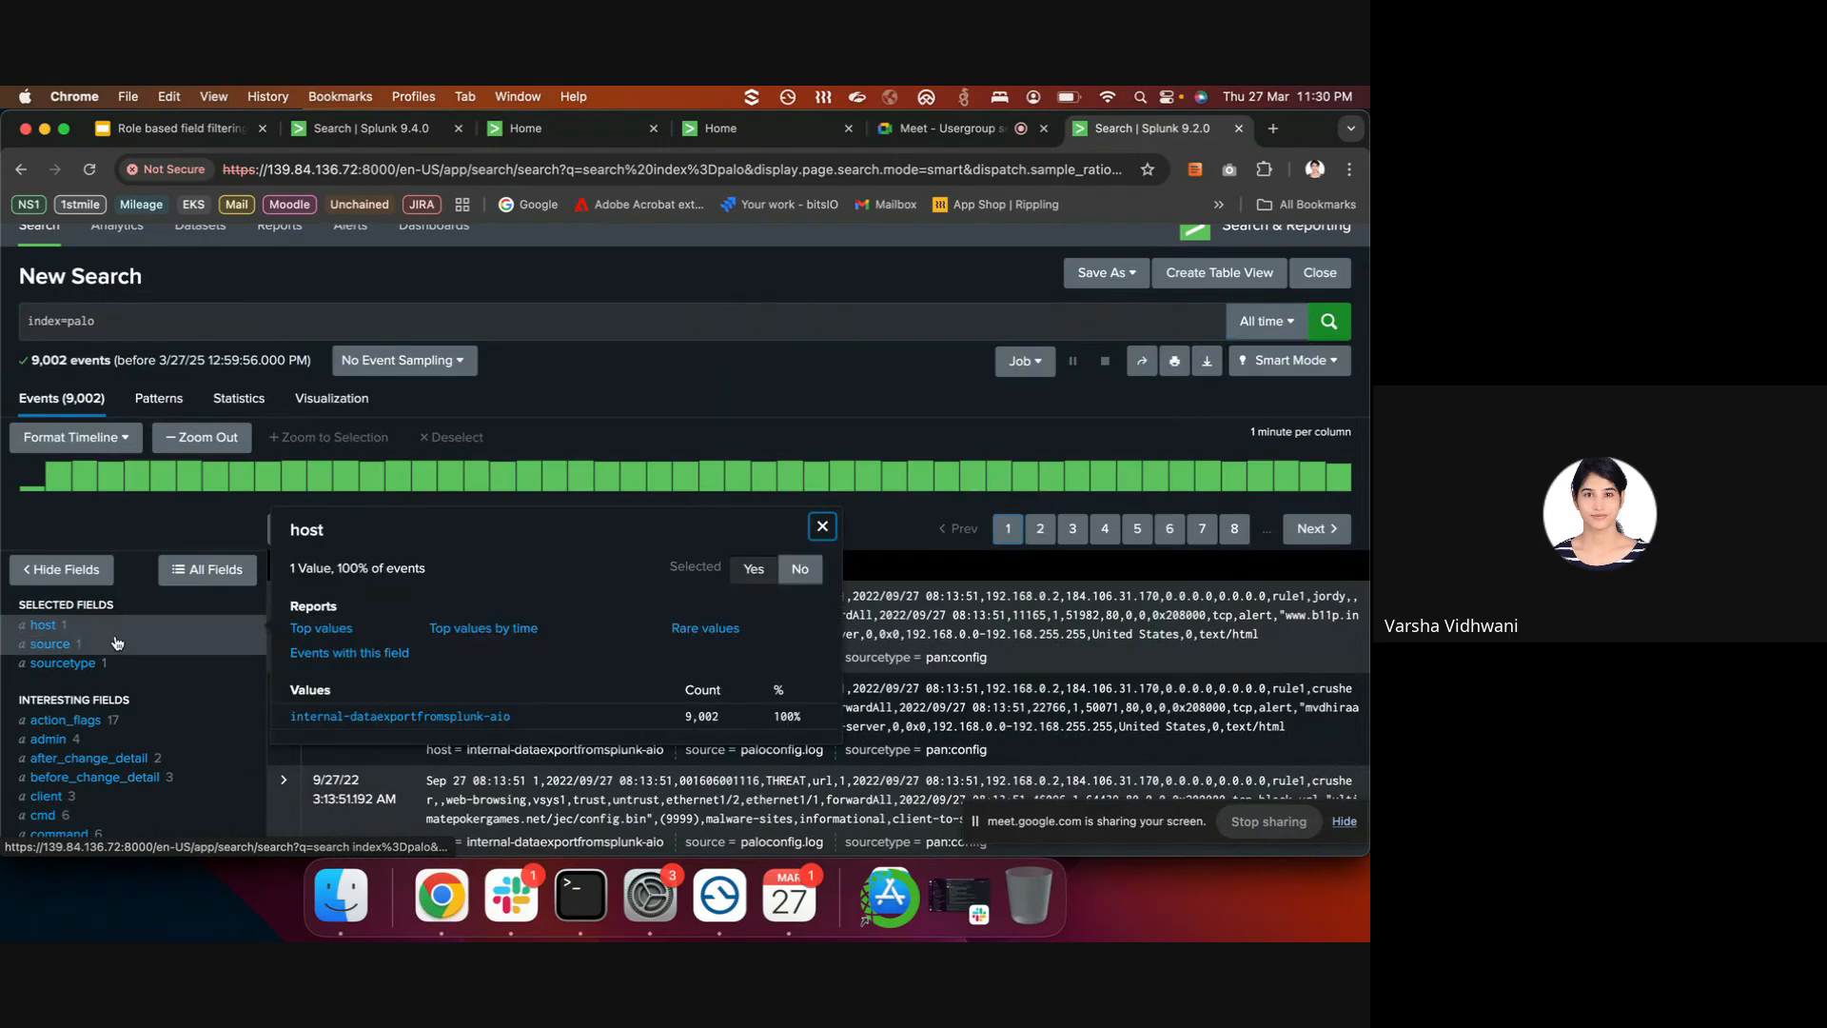
pyautogui.click(117, 643)
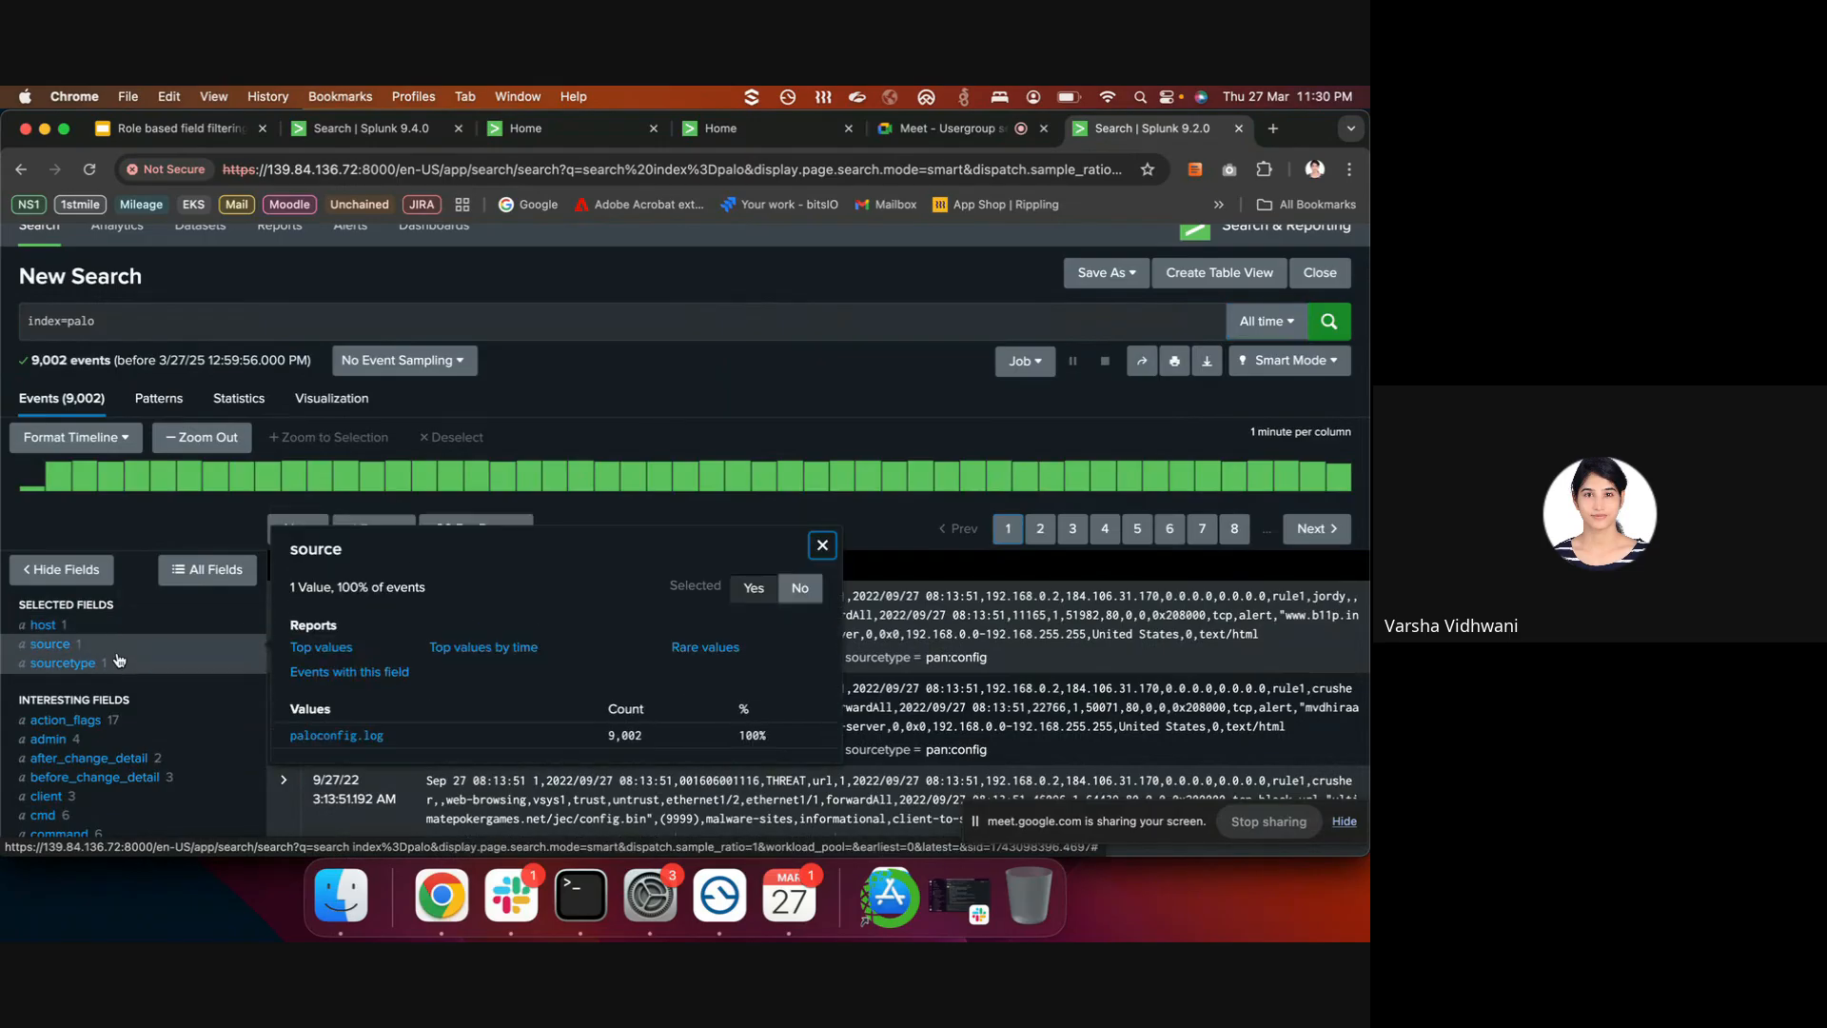
pyautogui.click(118, 661)
pyautogui.click(118, 645)
pyautogui.click(119, 632)
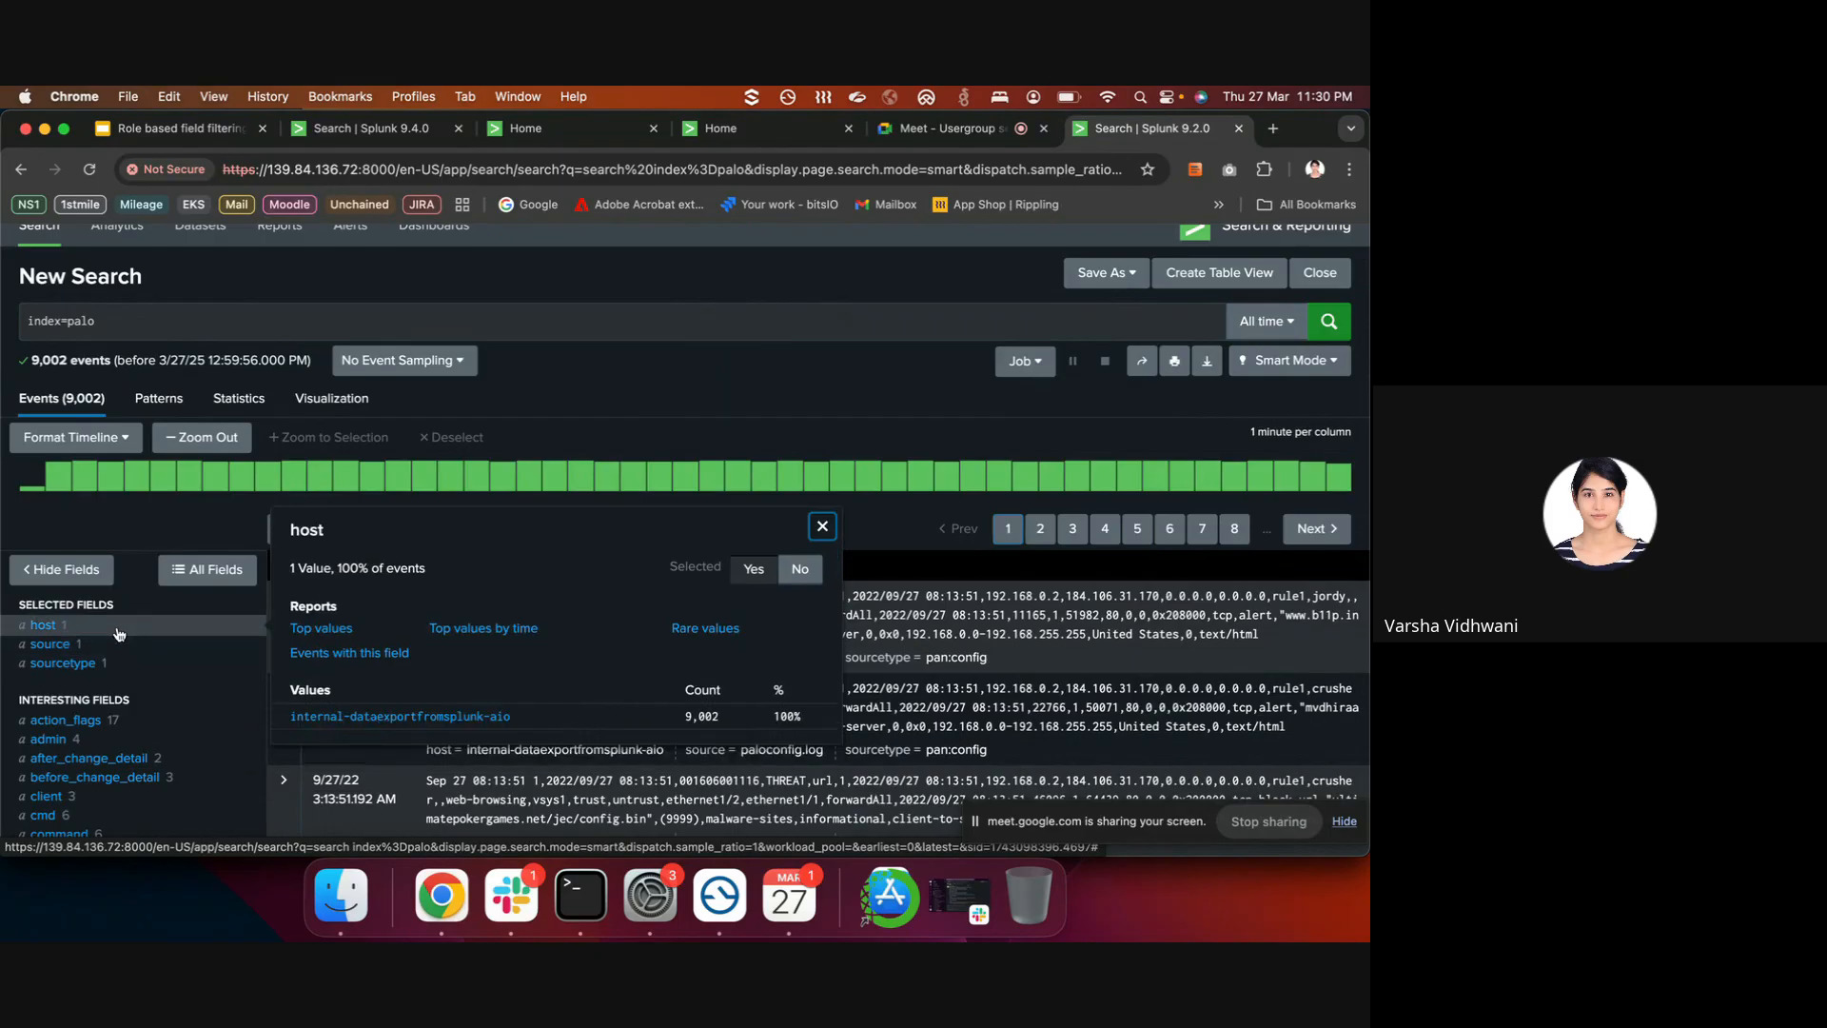
pyautogui.click(121, 320)
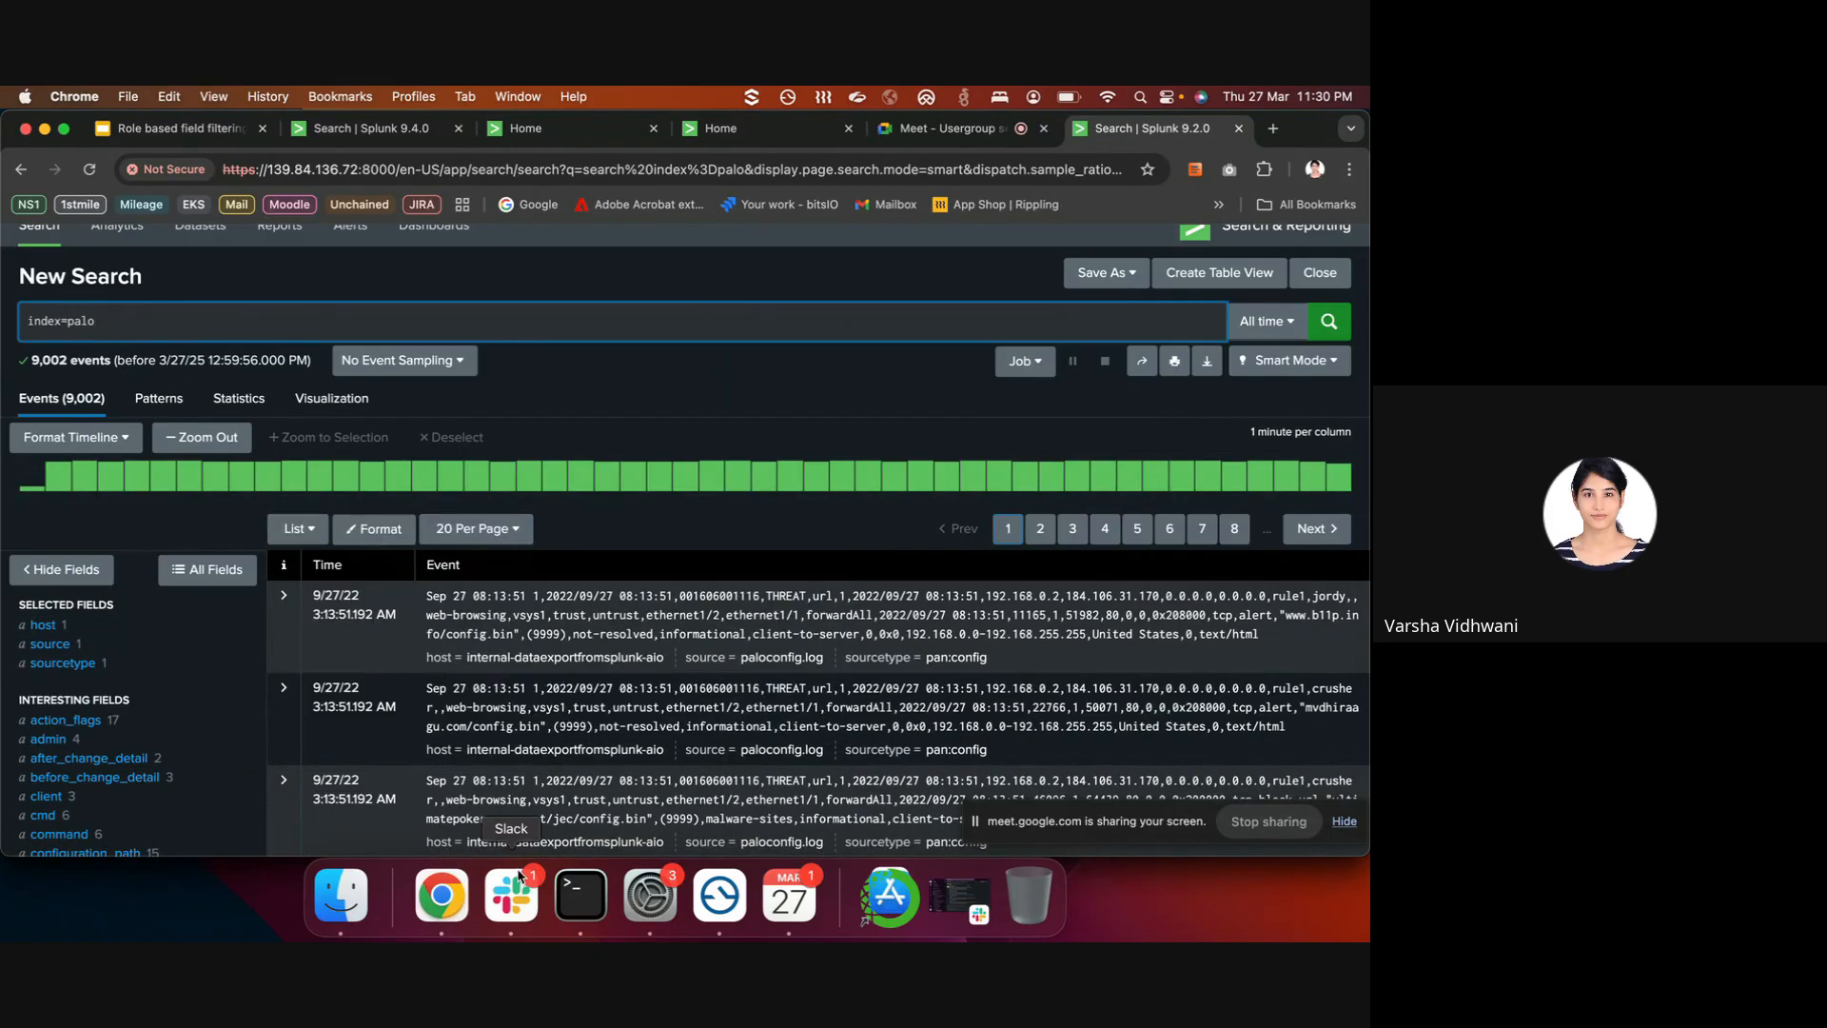
pyautogui.scroll(2, 852, 478)
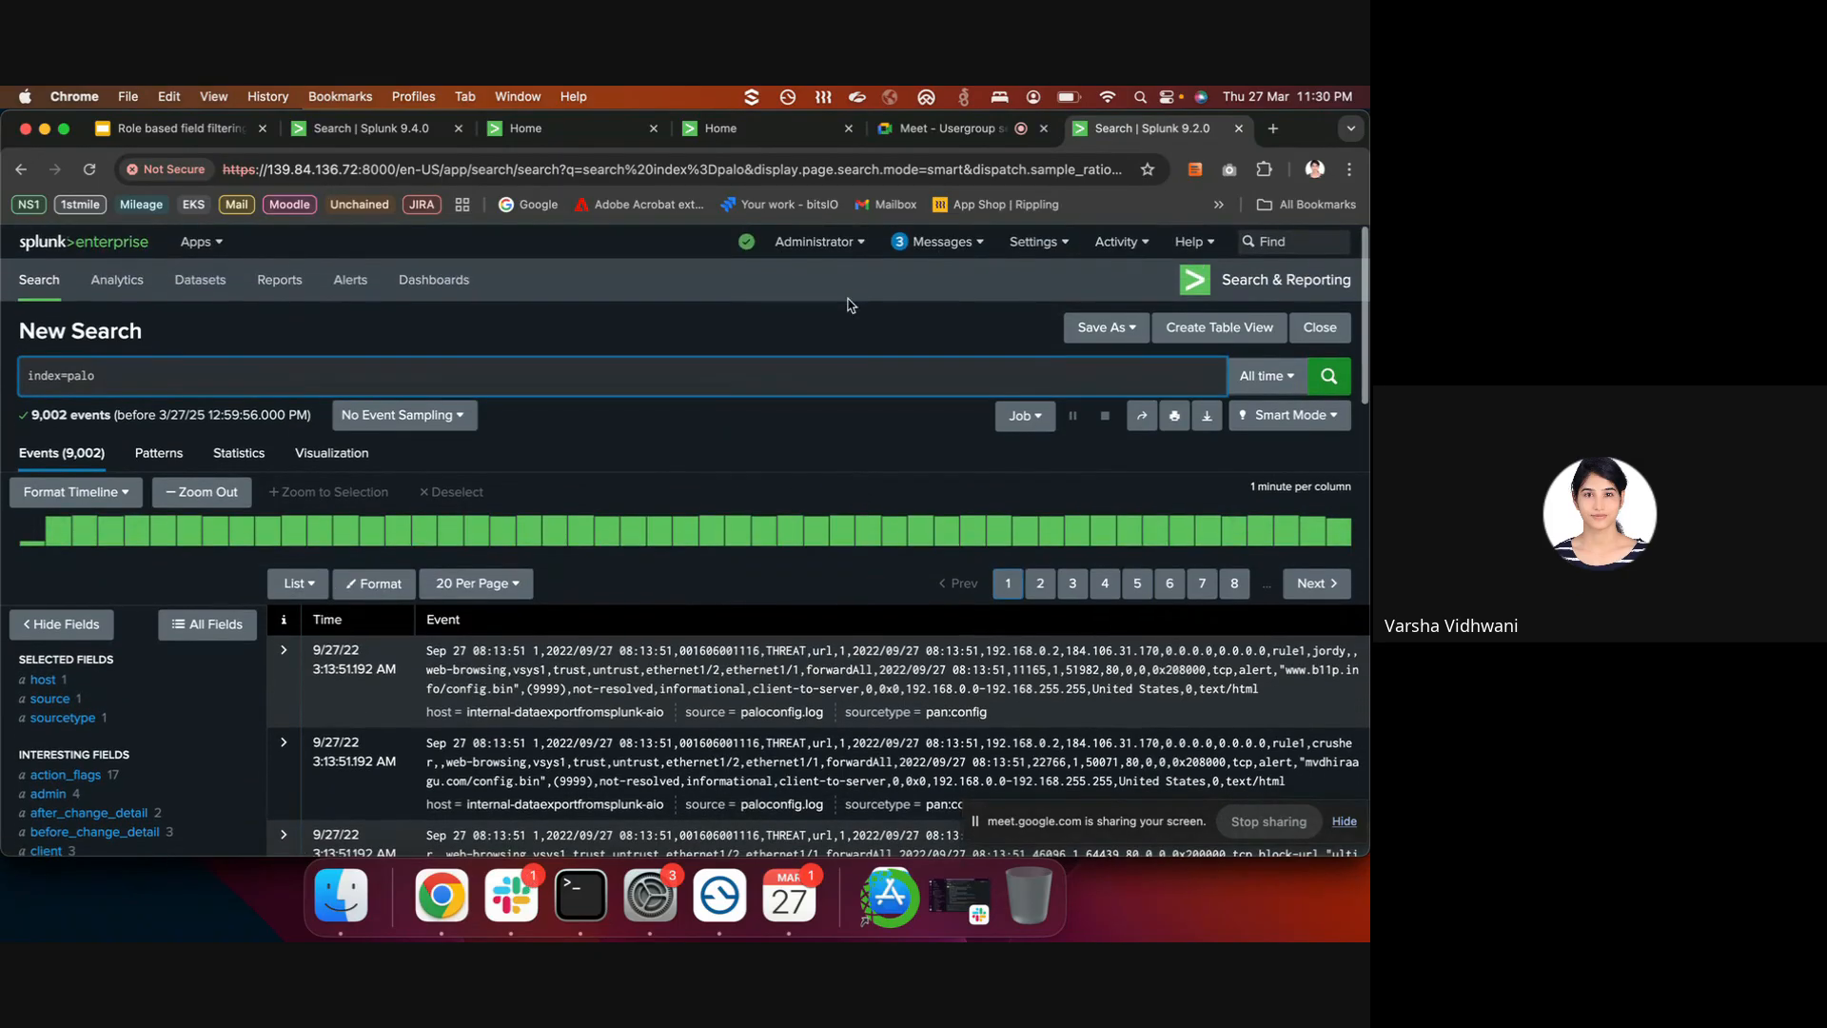
pyautogui.click(841, 245)
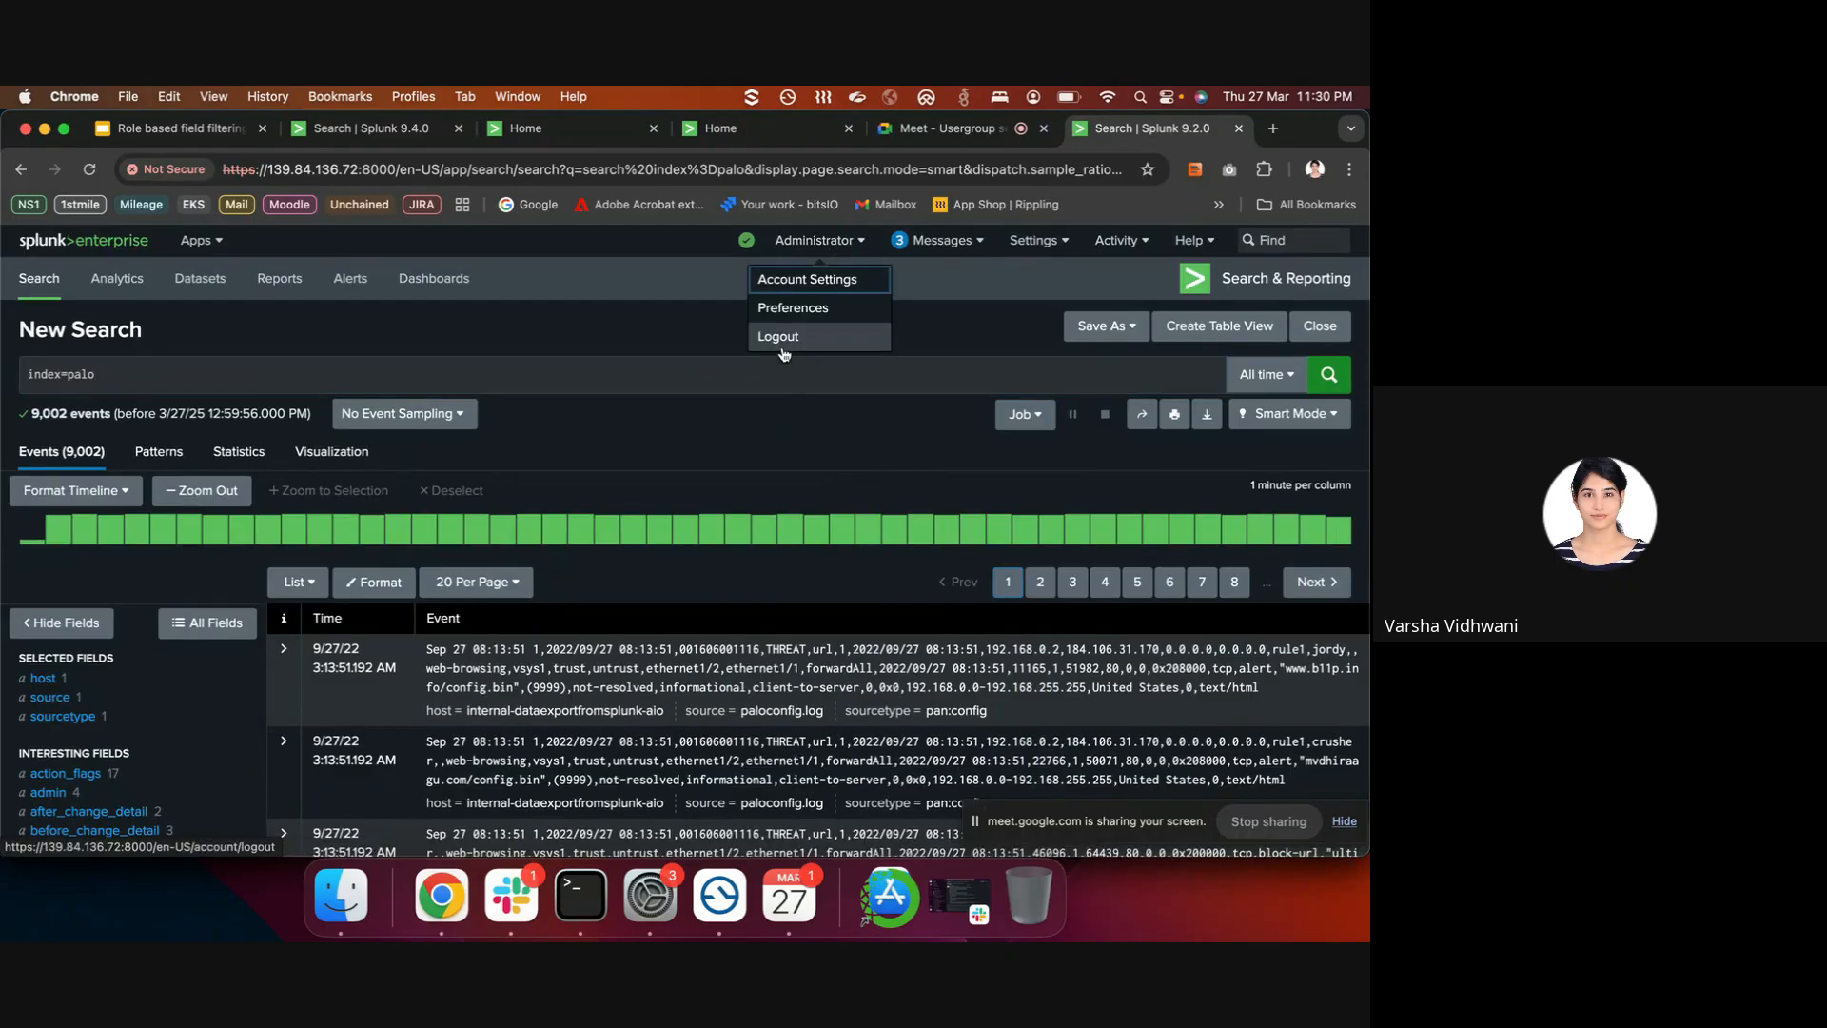
pyautogui.click(635, 351)
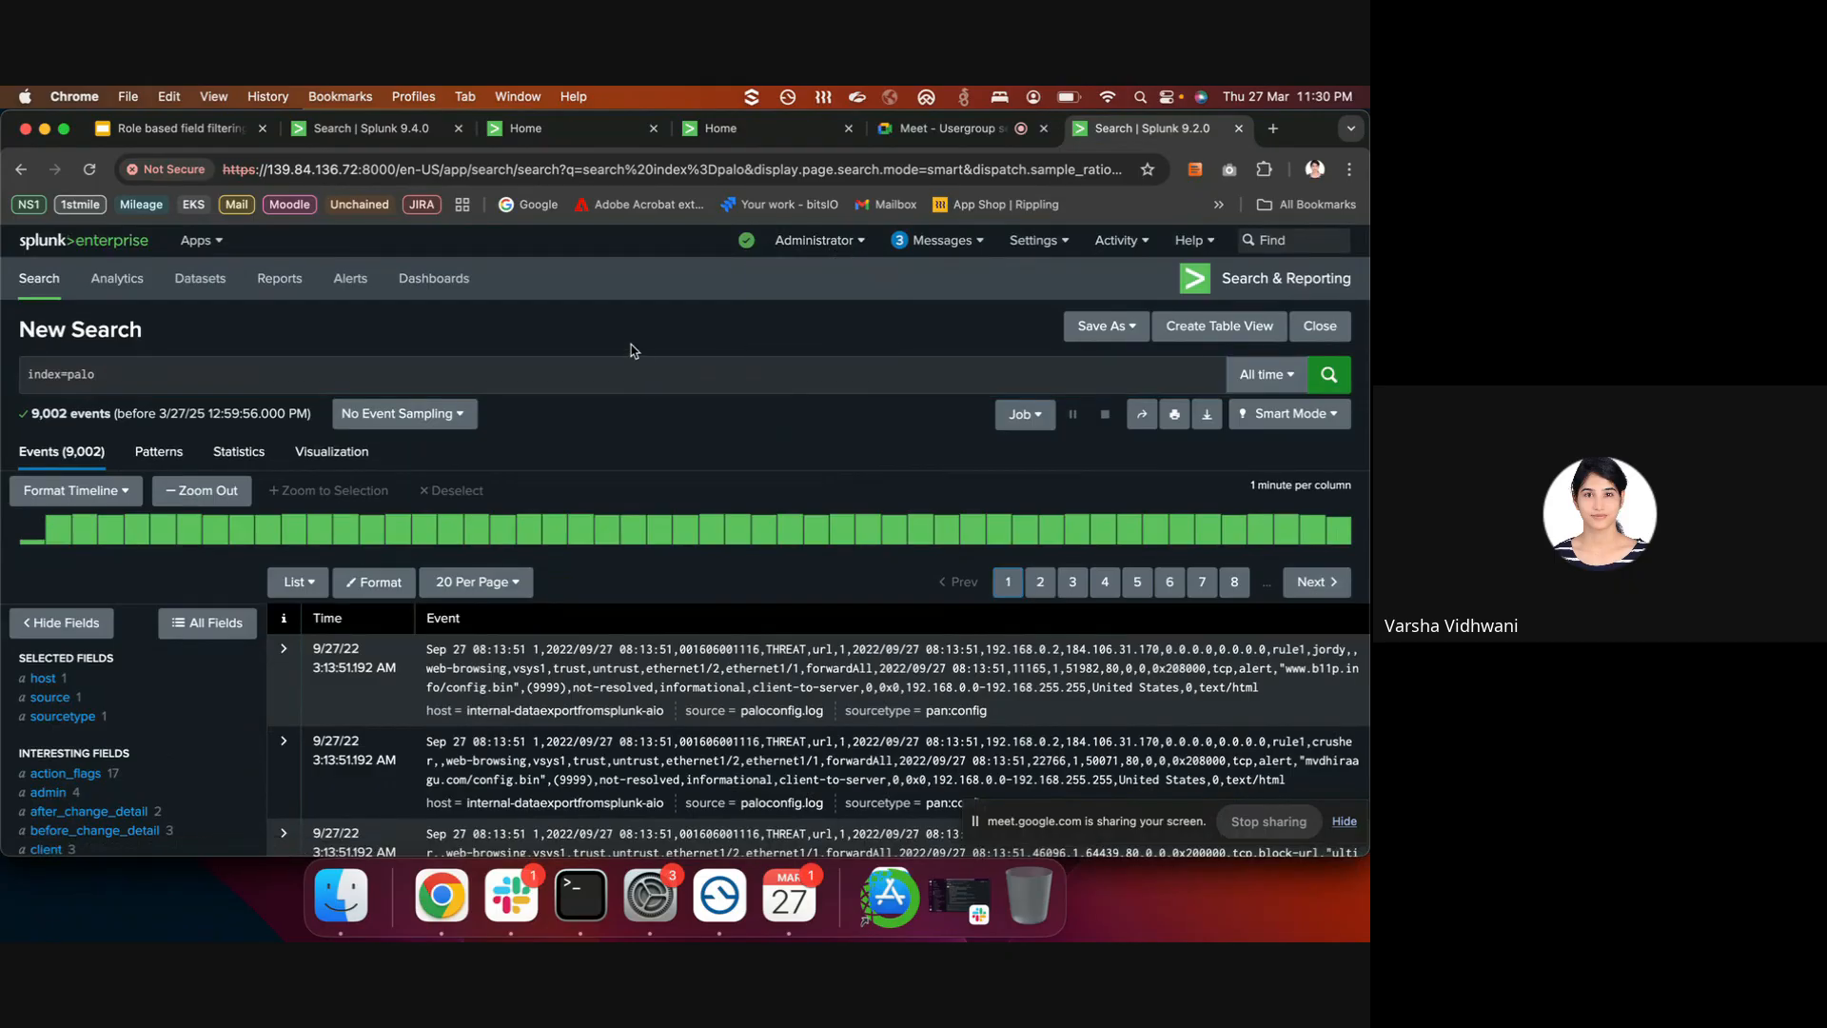
pyautogui.click(564, 916)
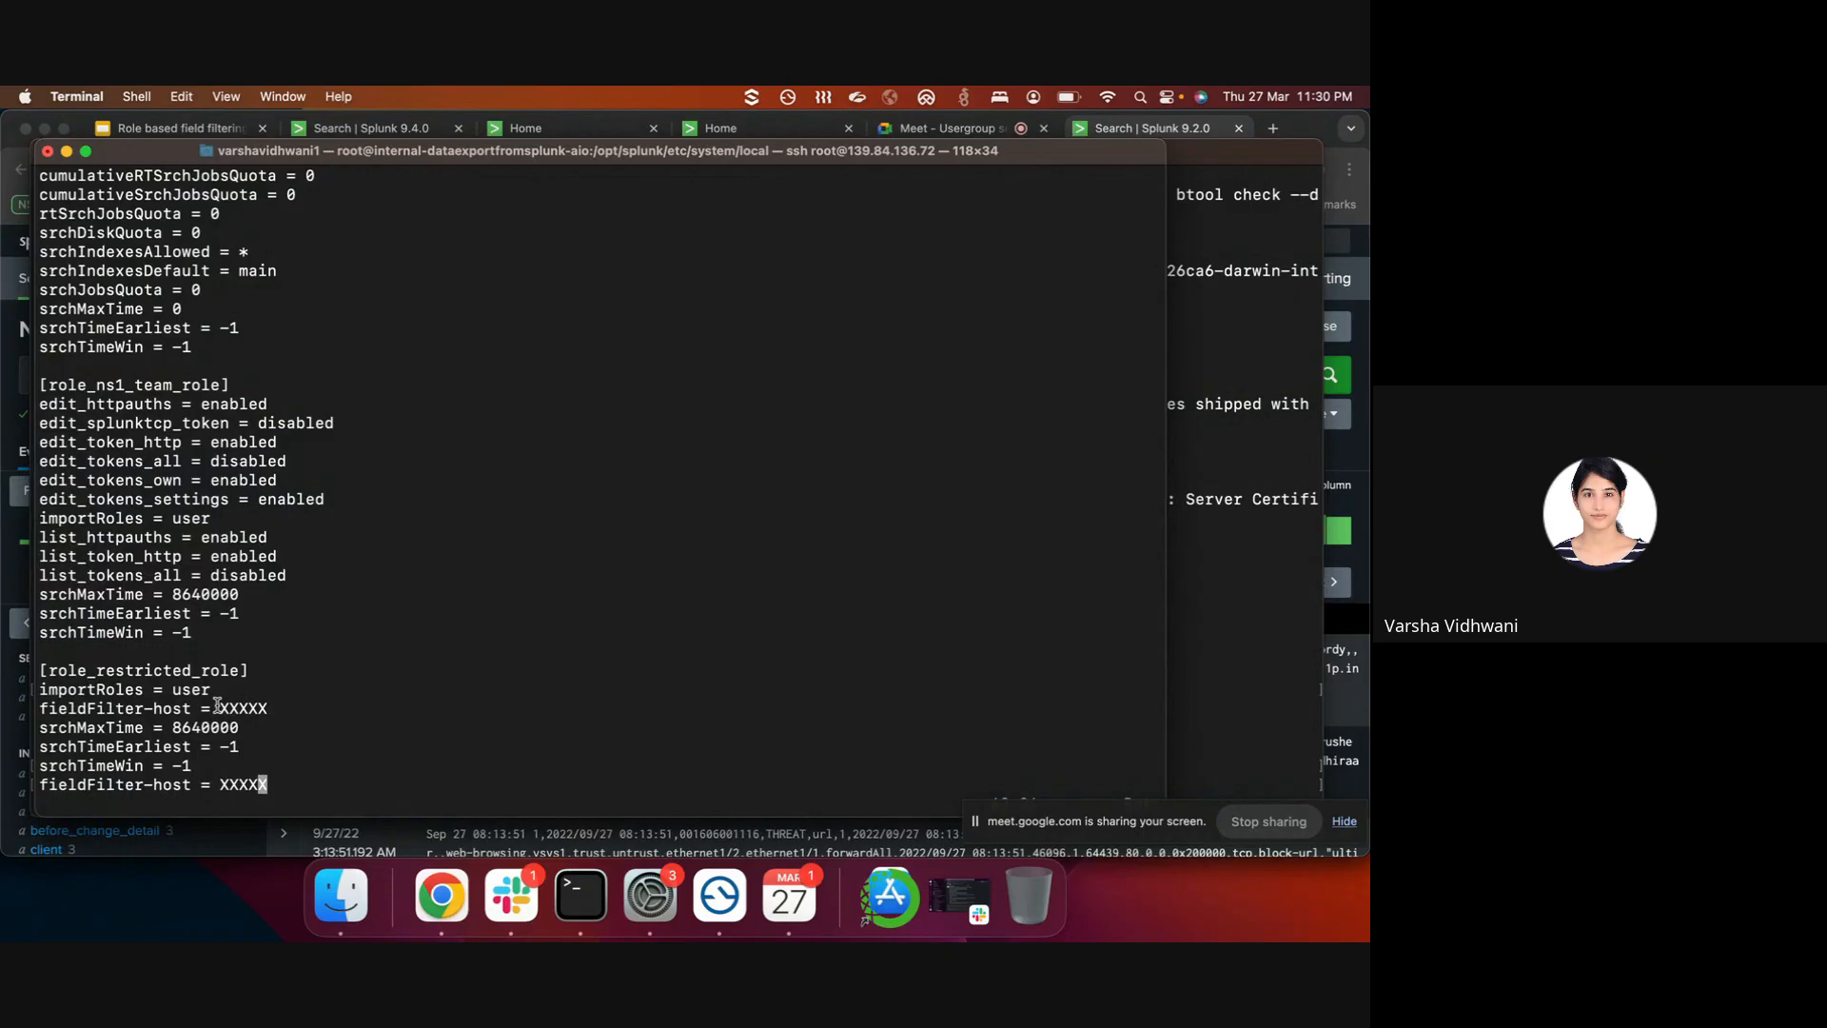
# - Back in Chrome, choose Logout from the Administrator account menu
pyautogui.click(333, 831)
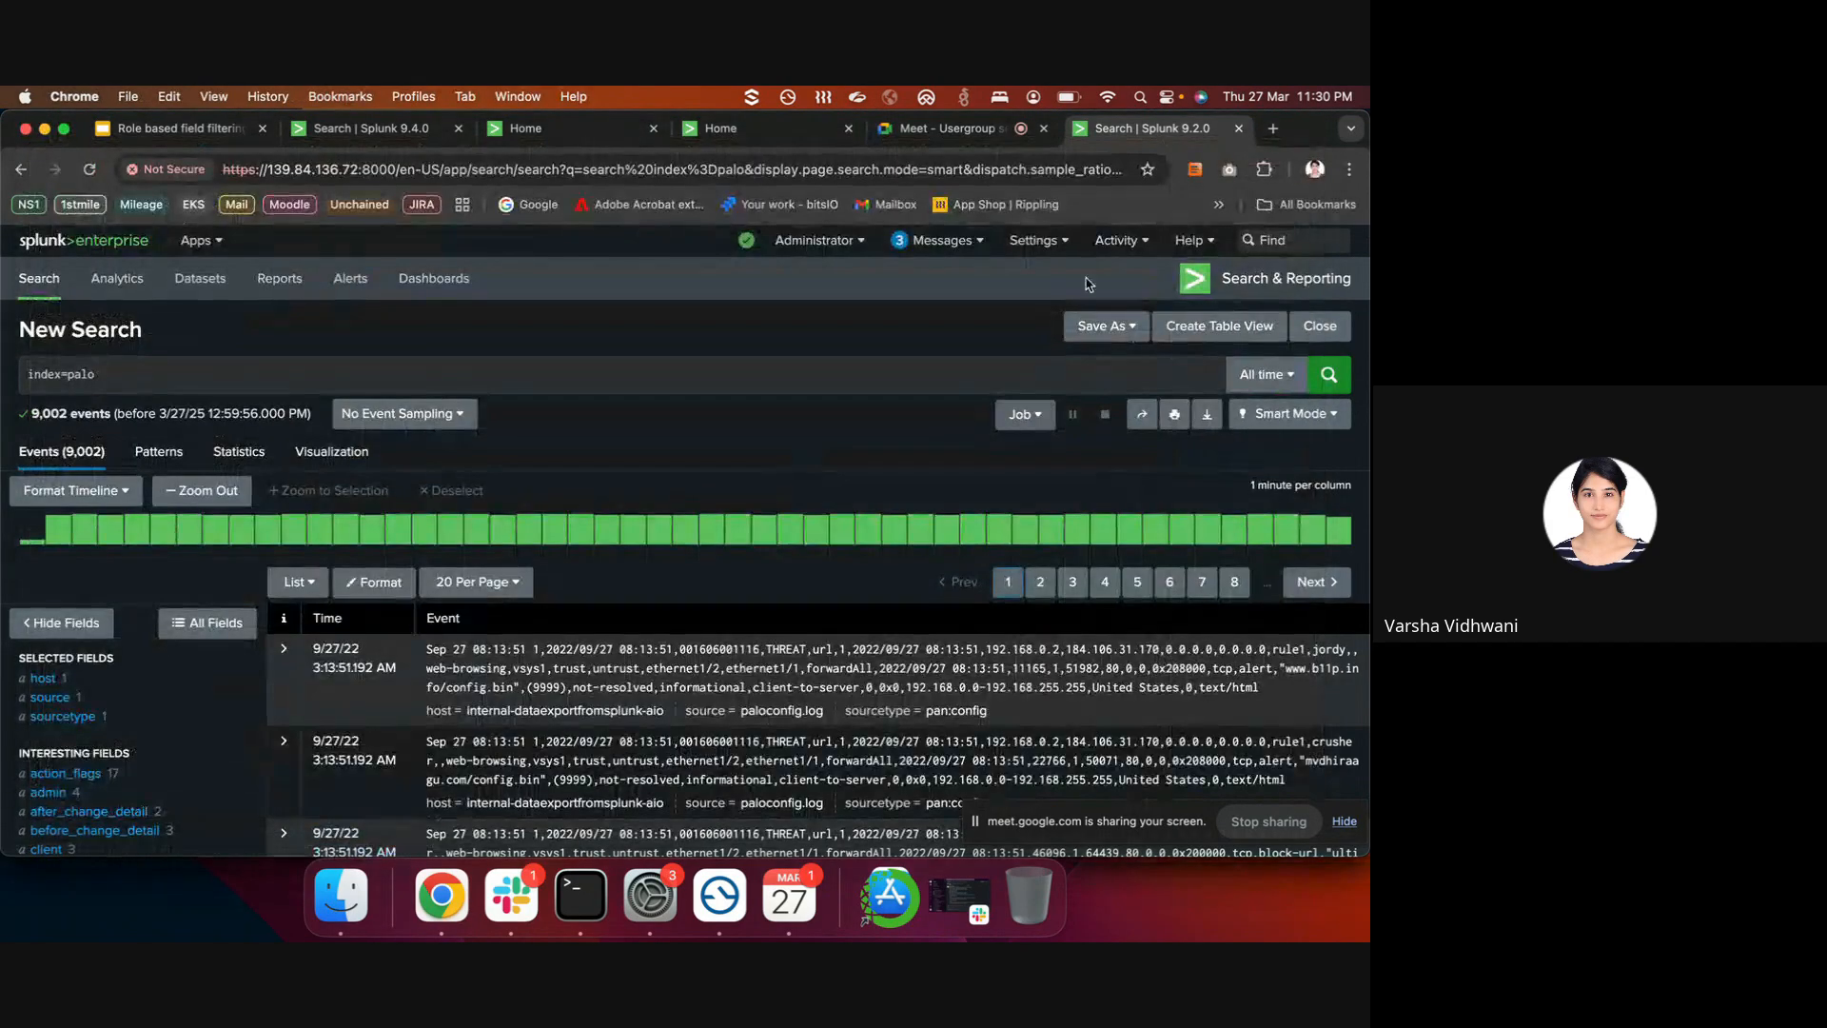
pyautogui.click(1033, 242)
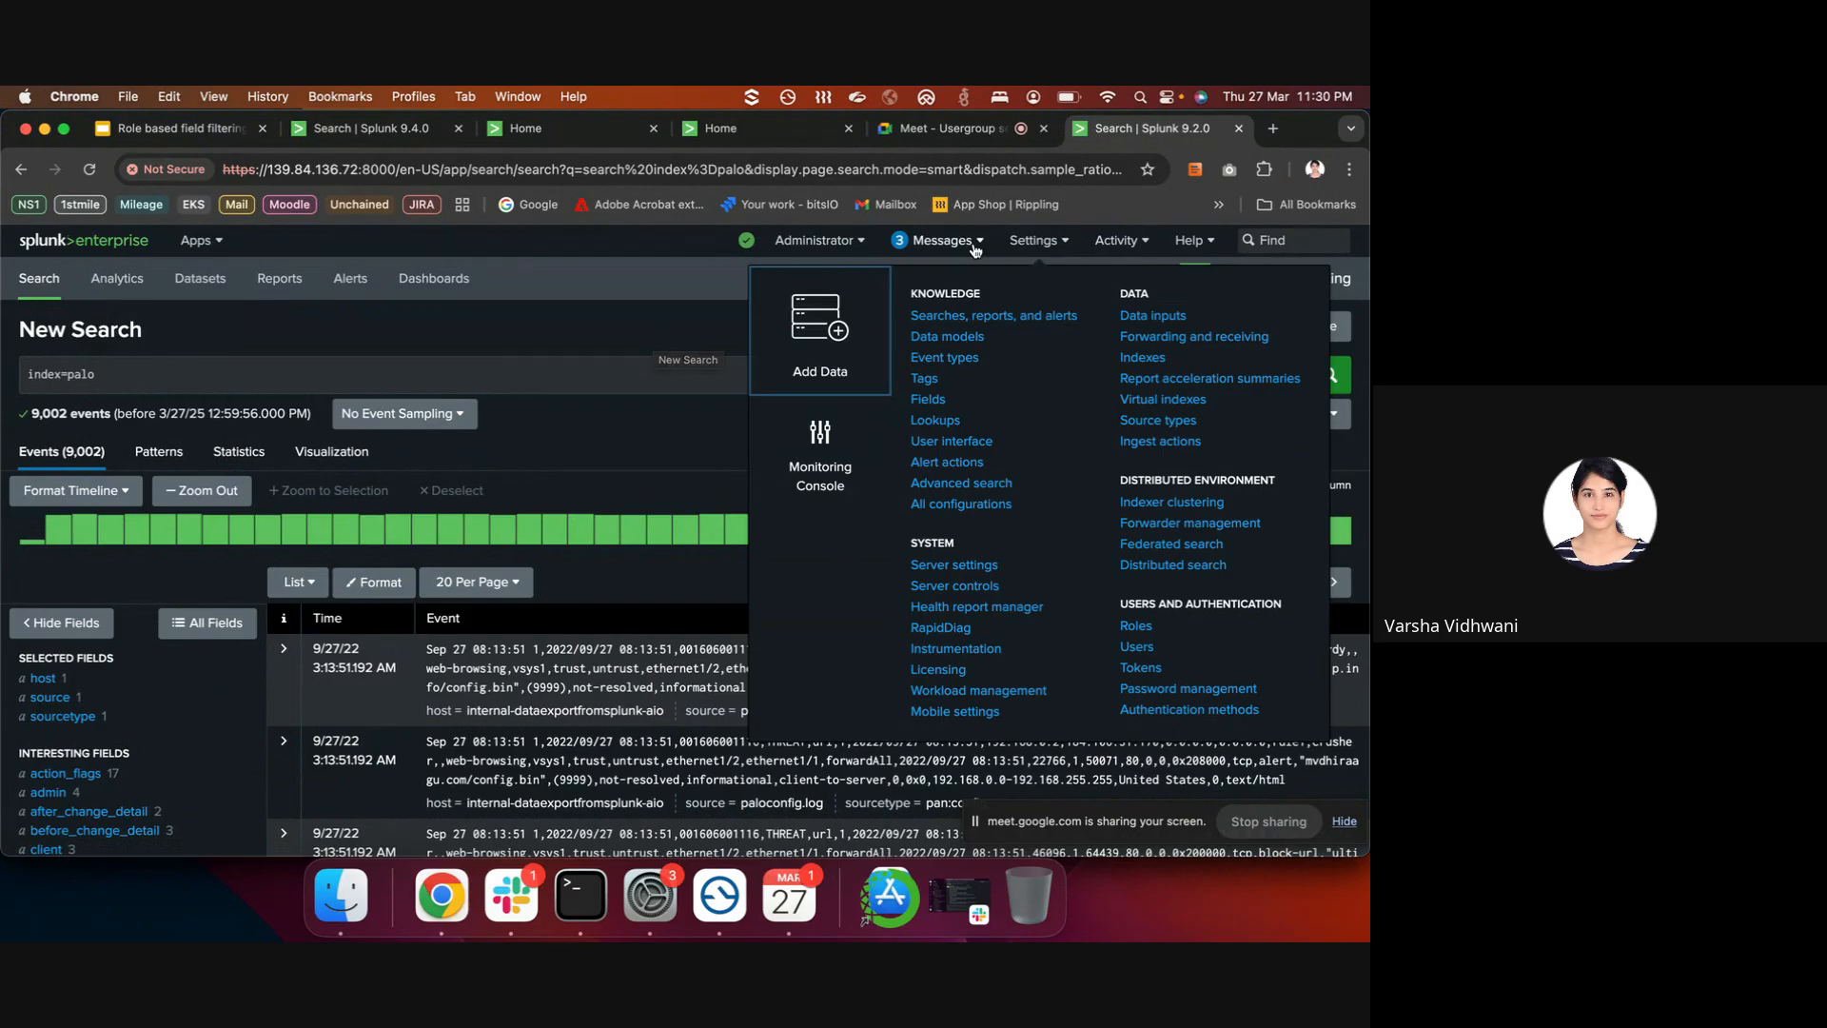
pyautogui.click(819, 240)
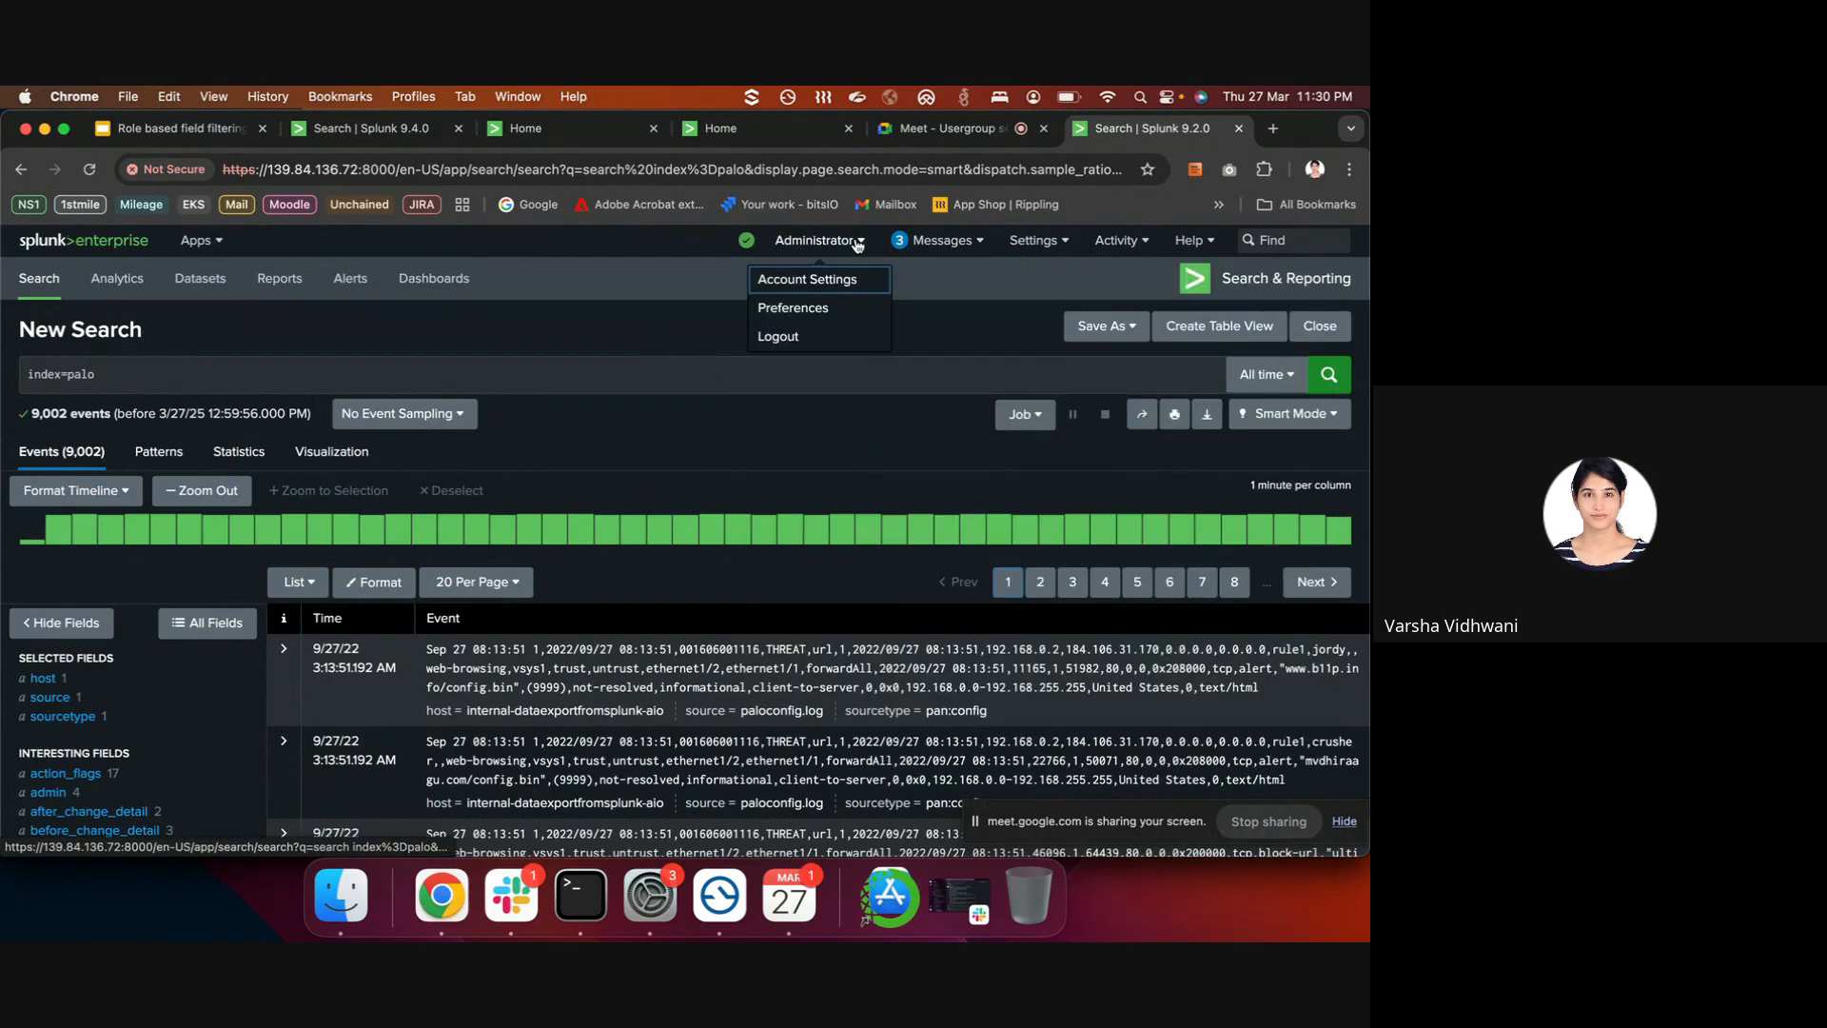
pyautogui.click(813, 338)
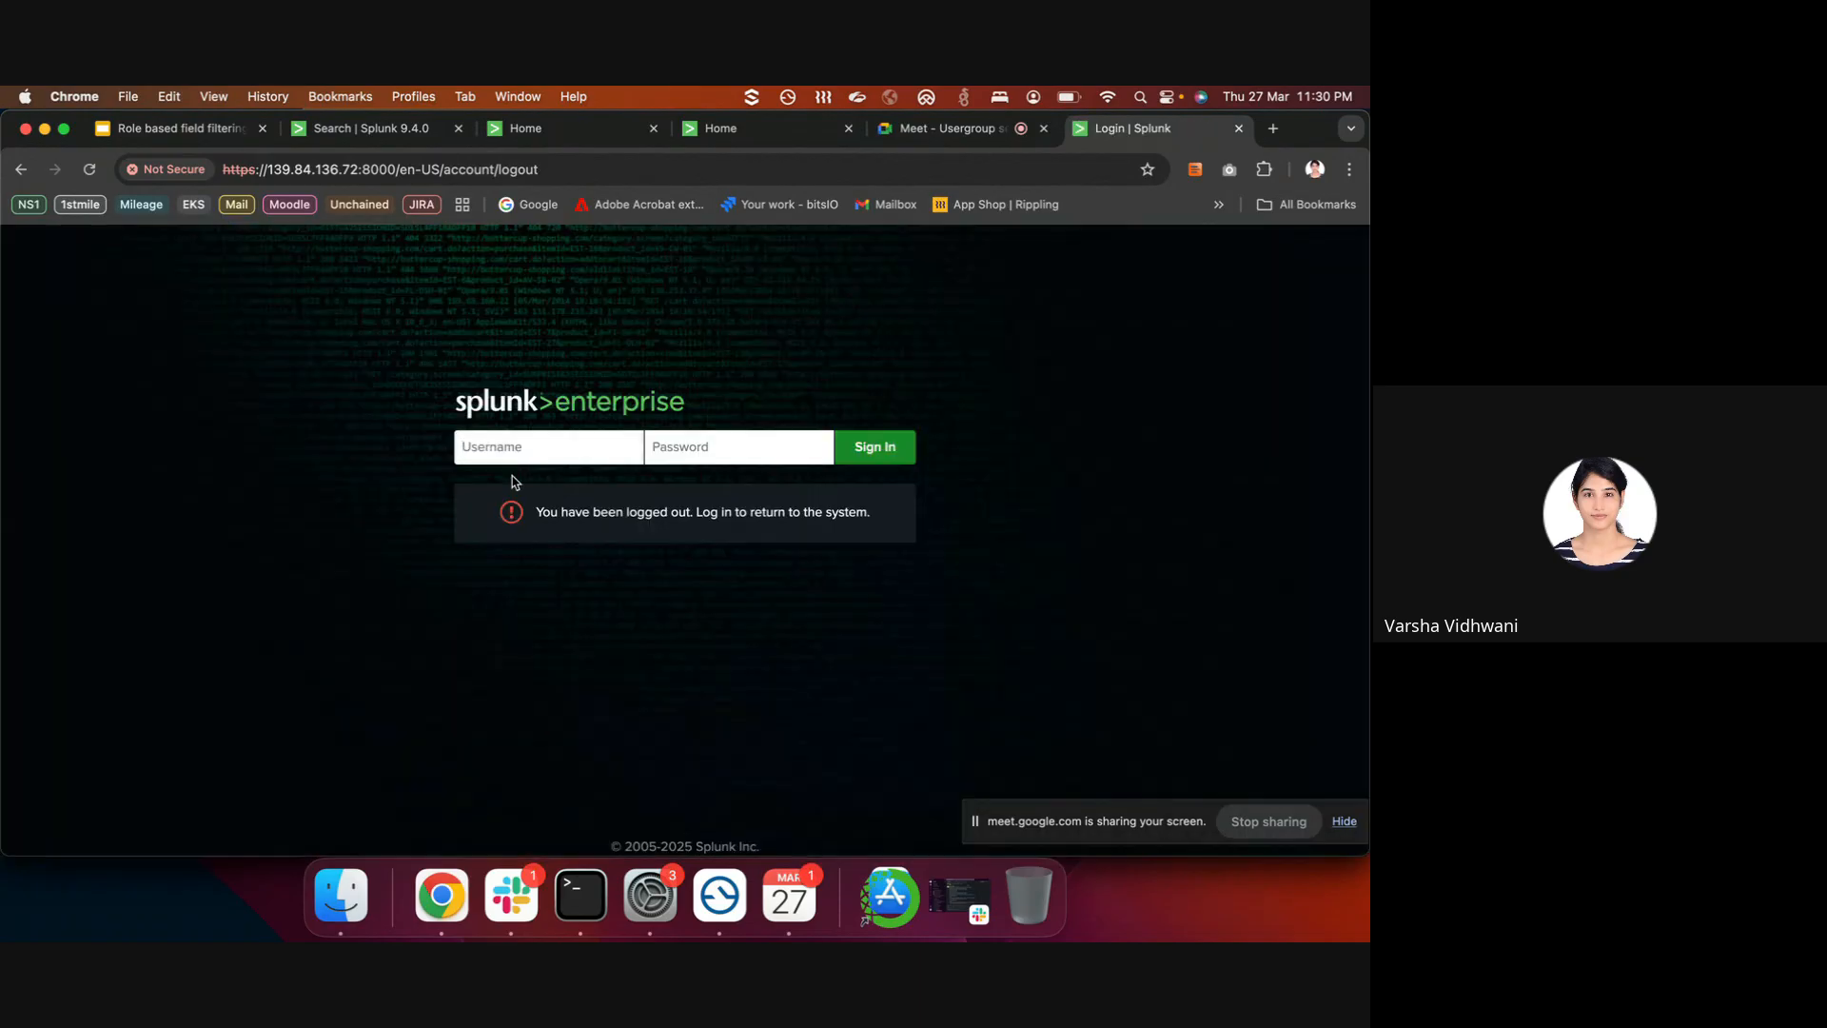
# - Sign in with the restricted user's credentials, open Search & Reporting and skip the tour
pyautogui.write('m••')
pyautogui.press('Return')
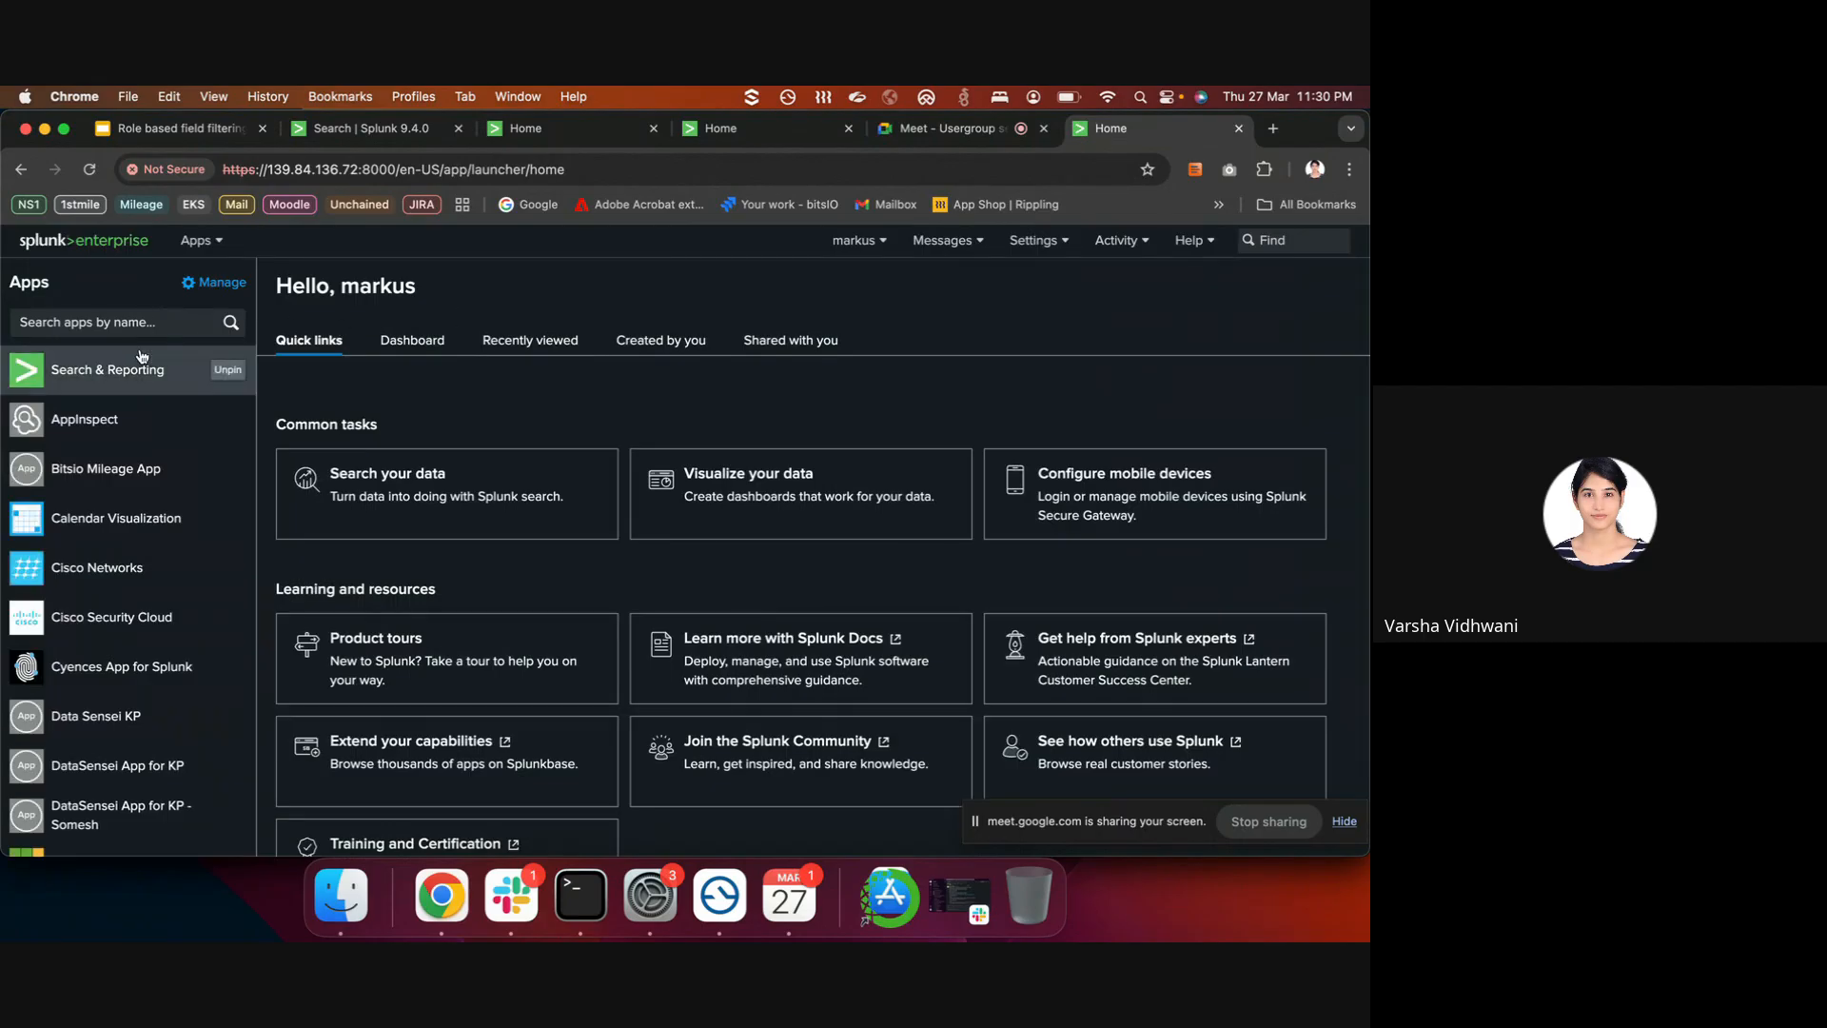
pyautogui.click(140, 371)
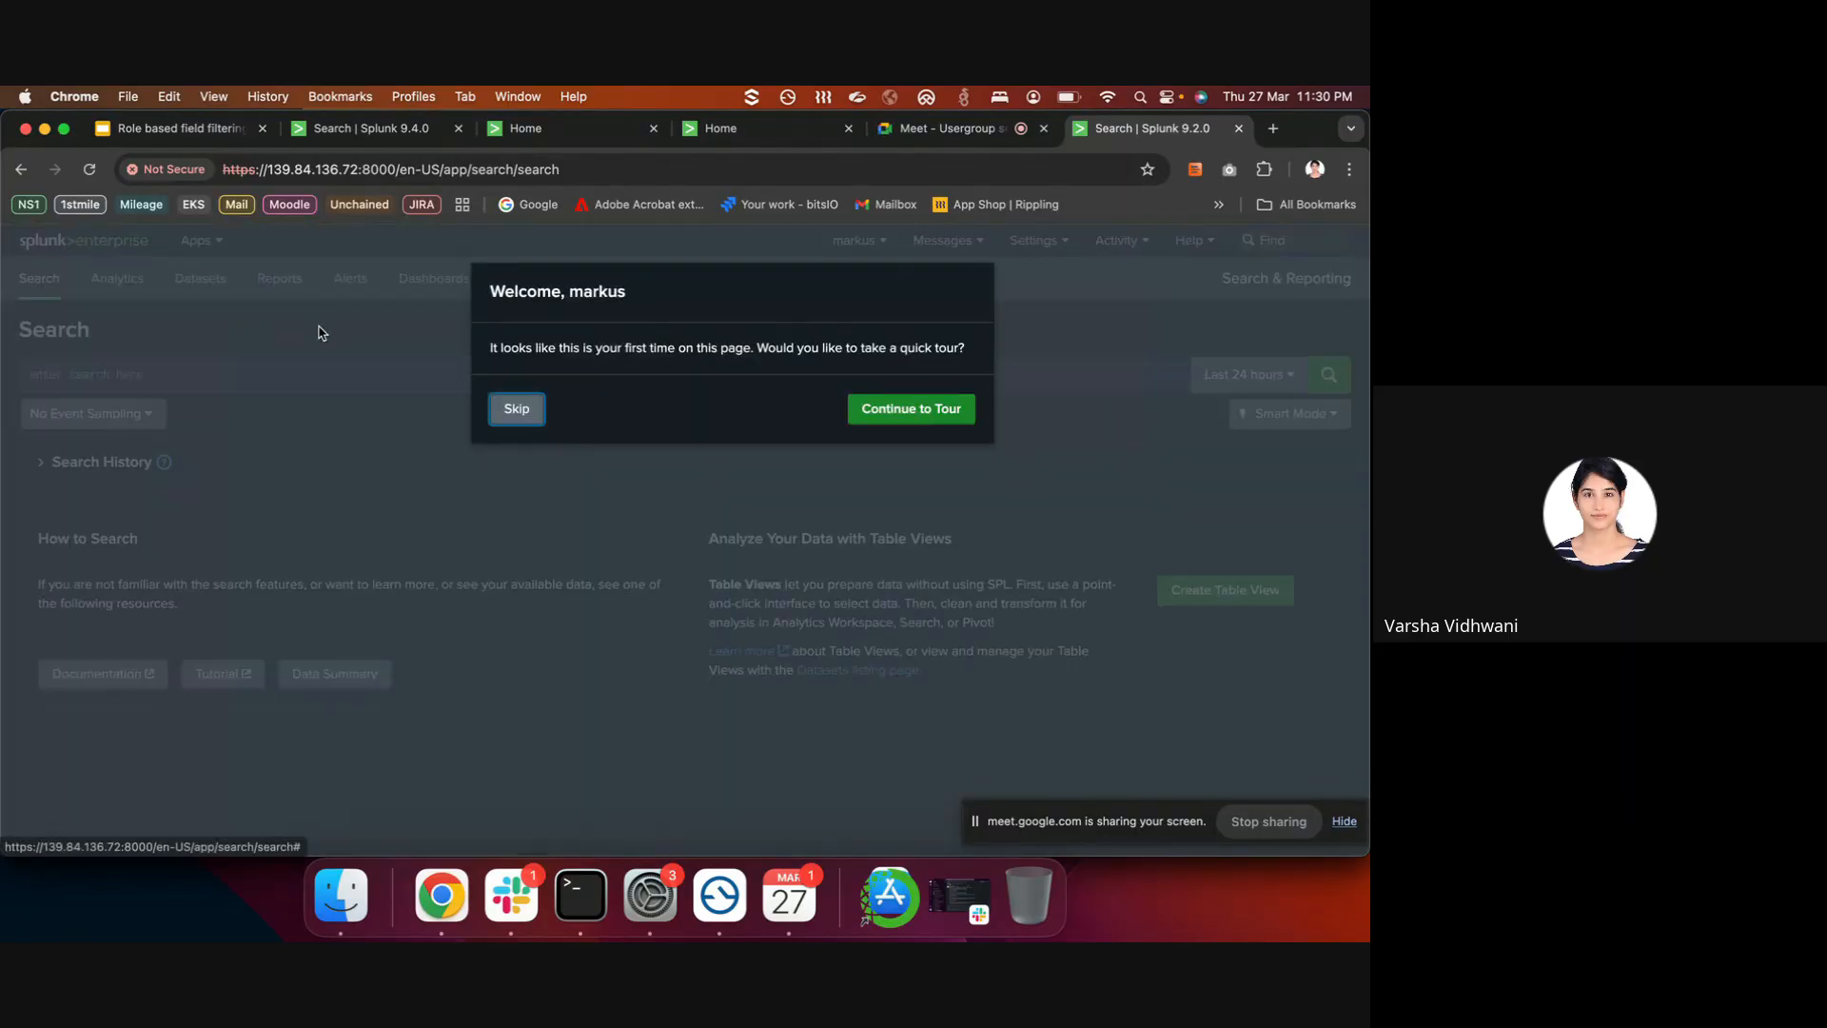
pyautogui.click(519, 408)
# - Search index=palo over All time and view the host values, now masked as XXXXX
pyautogui.click(506, 376)
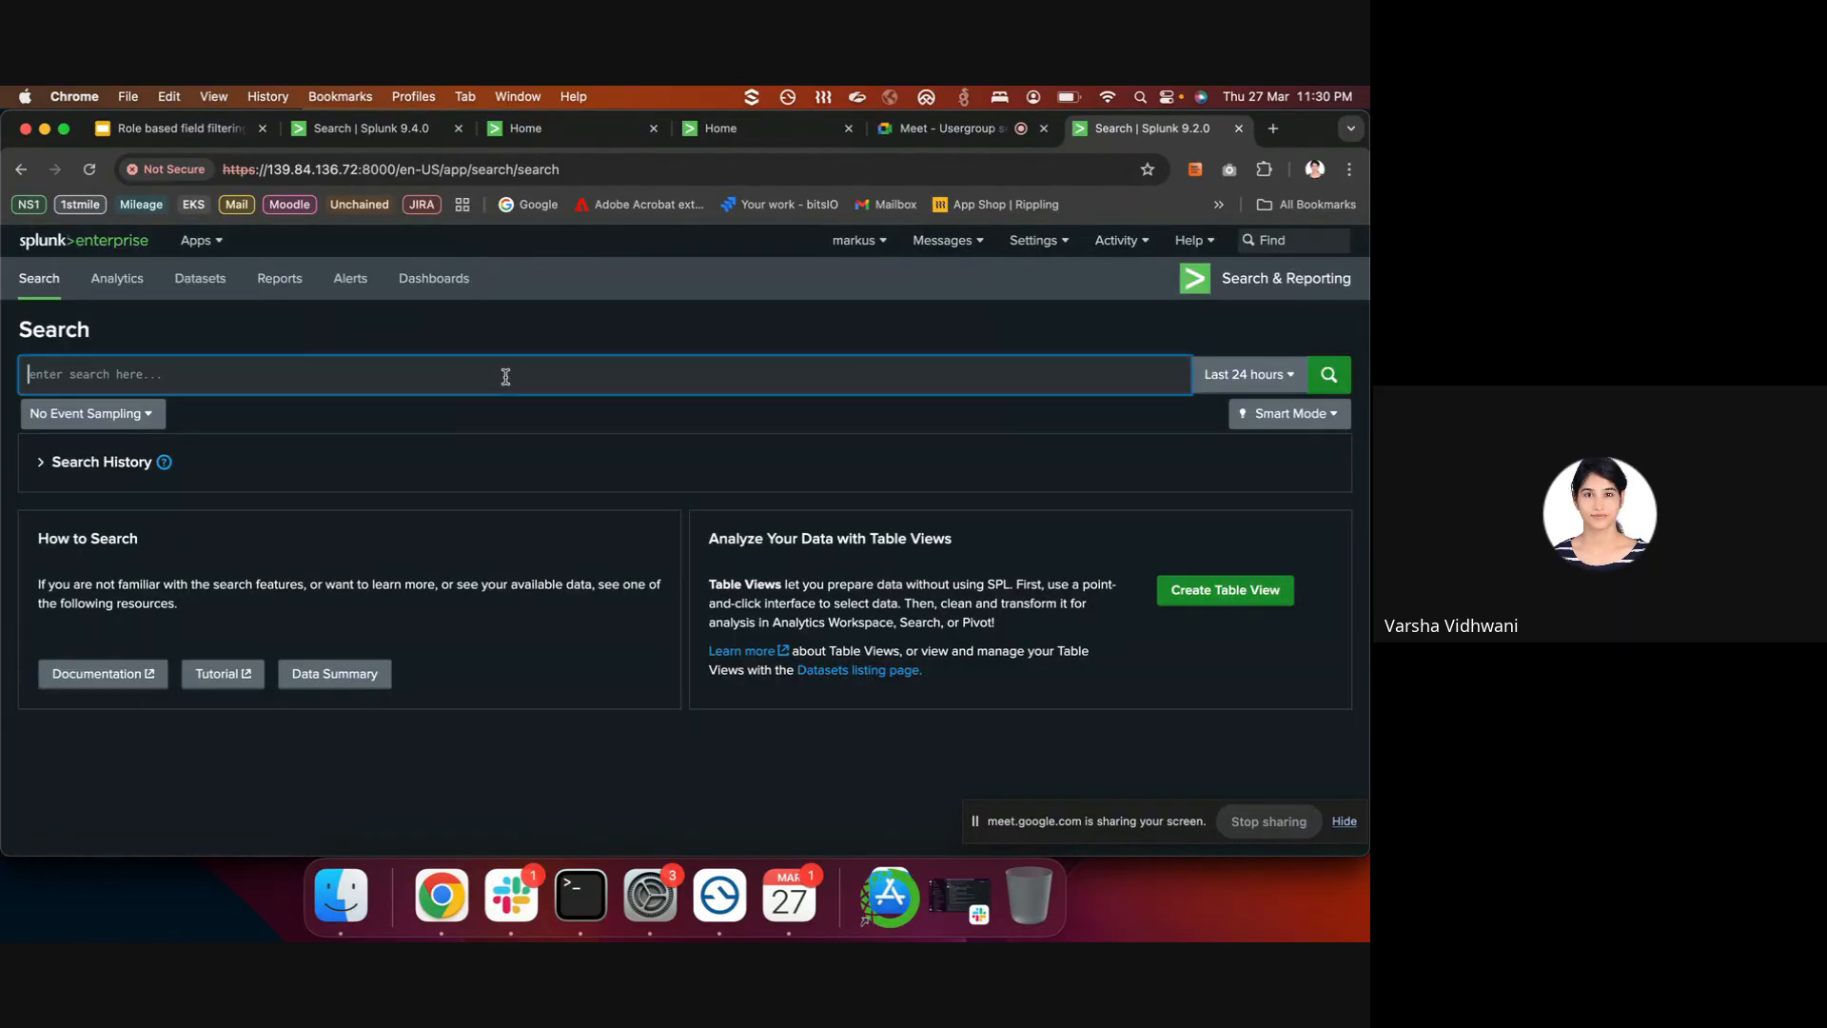
pyautogui.write('in')
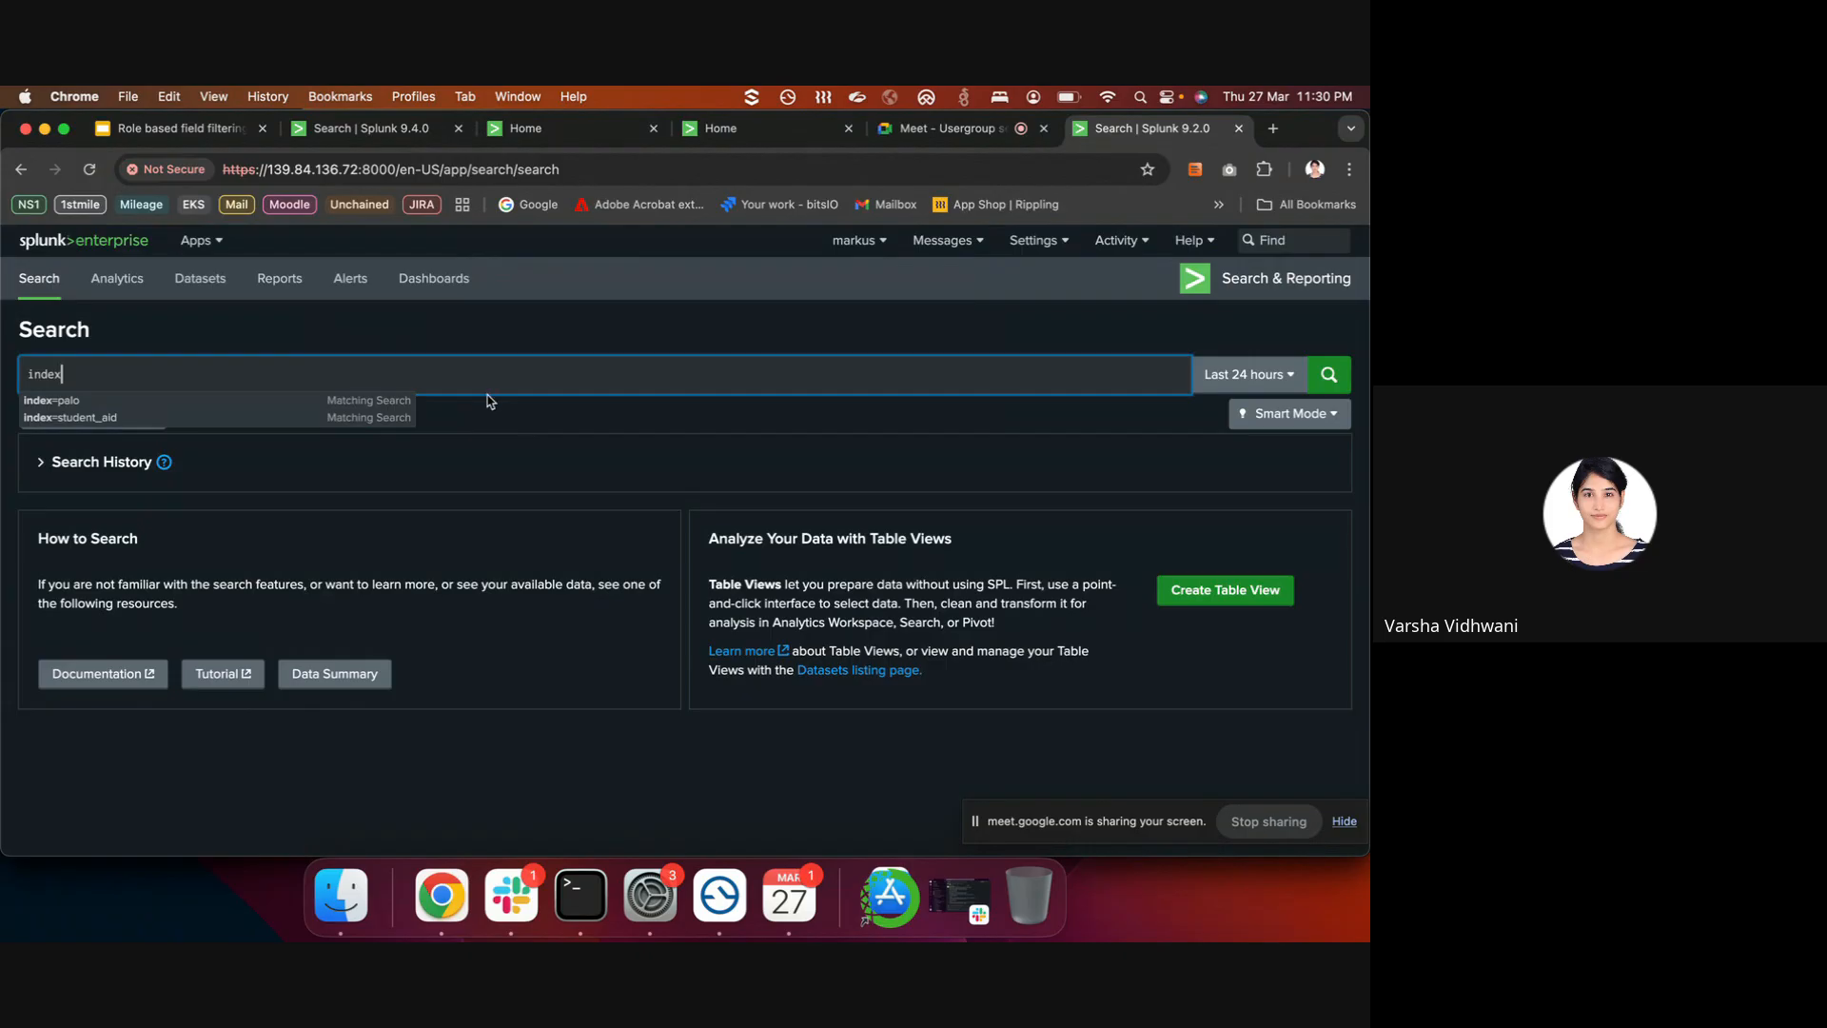
pyautogui.write('dex')
pyautogui.click(385, 417)
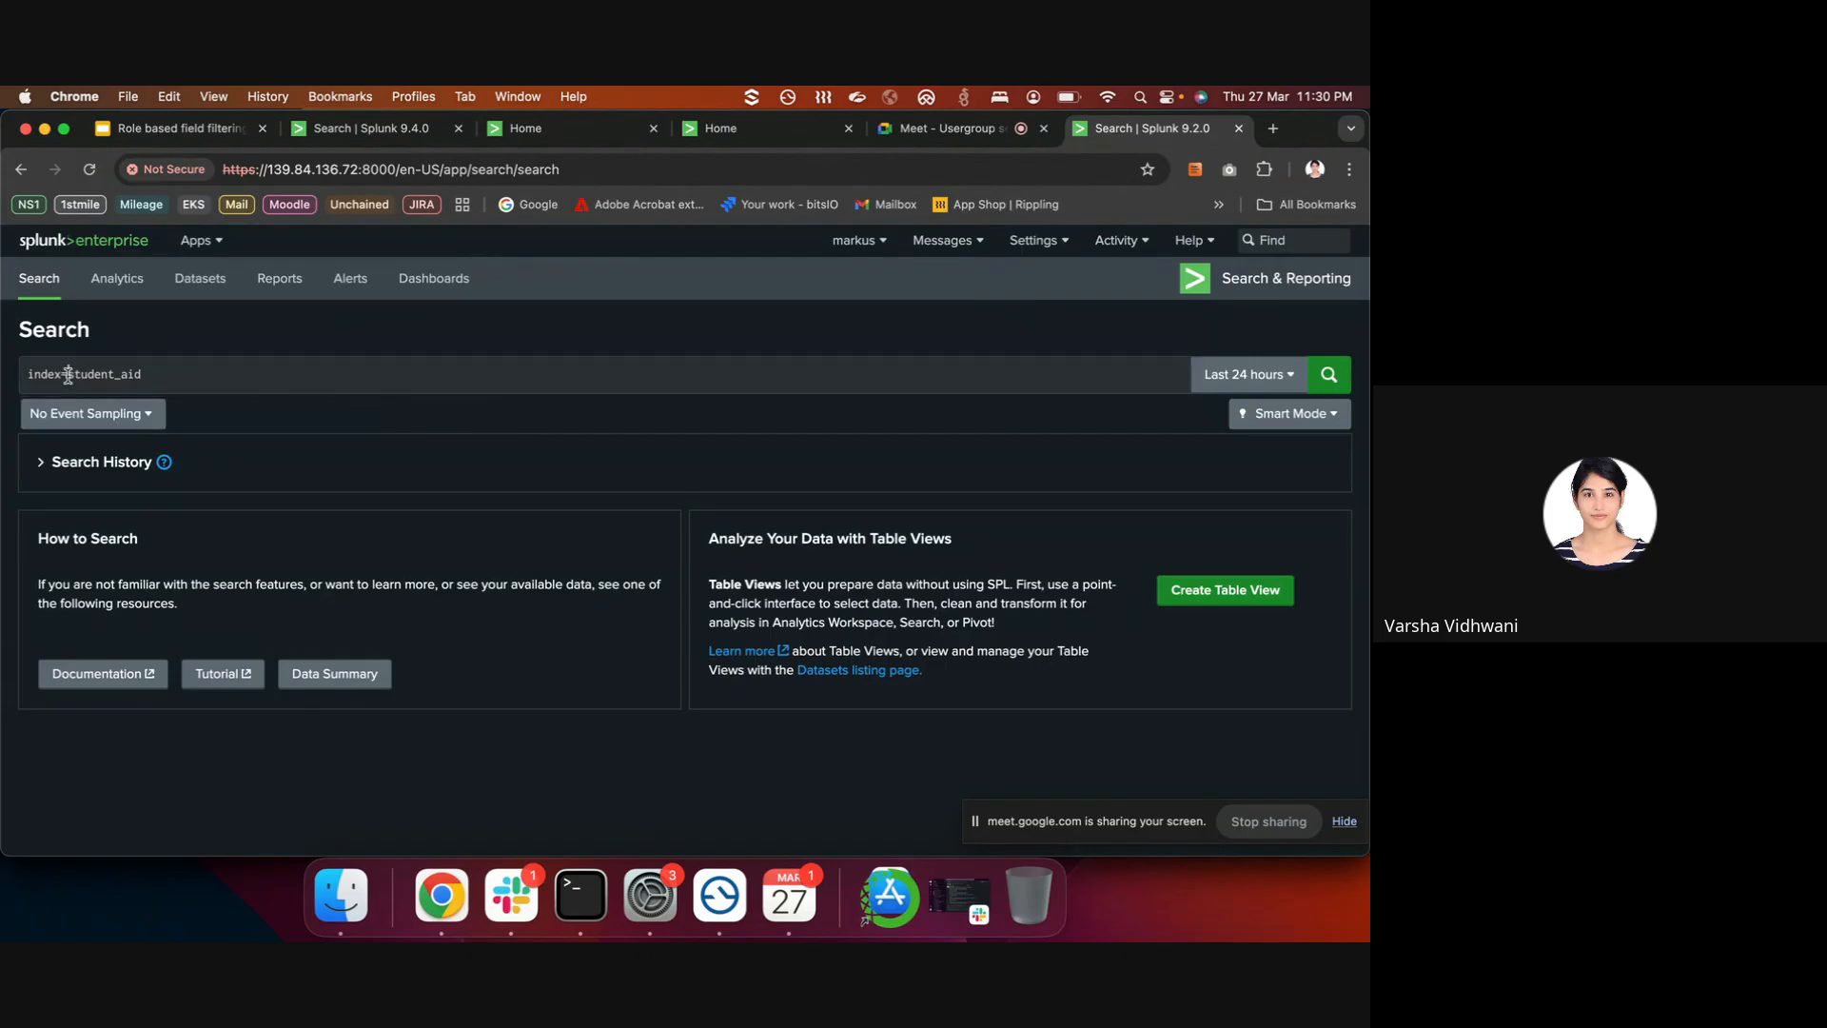
pyautogui.moveTo(67, 374); pyautogui.dragTo(293, 371)
pyautogui.write('palo')
pyautogui.press('Return')
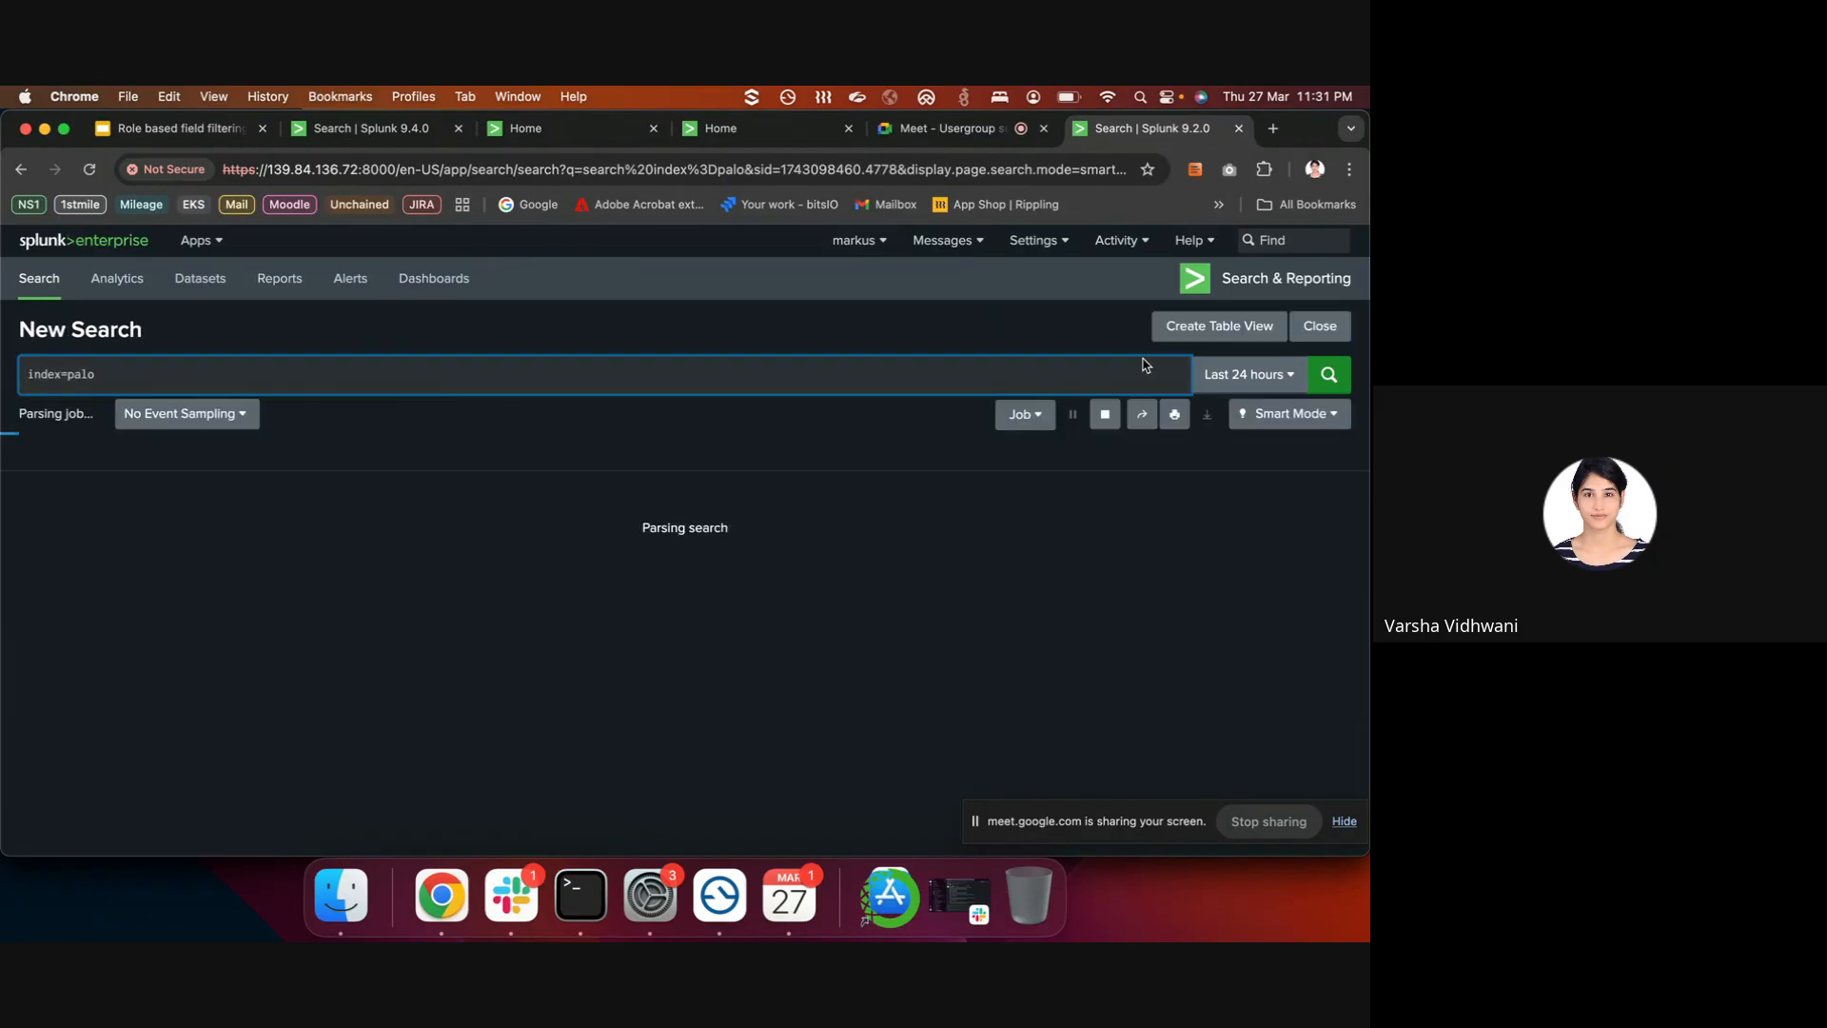
pyautogui.click(1247, 374)
pyautogui.click(1247, 375)
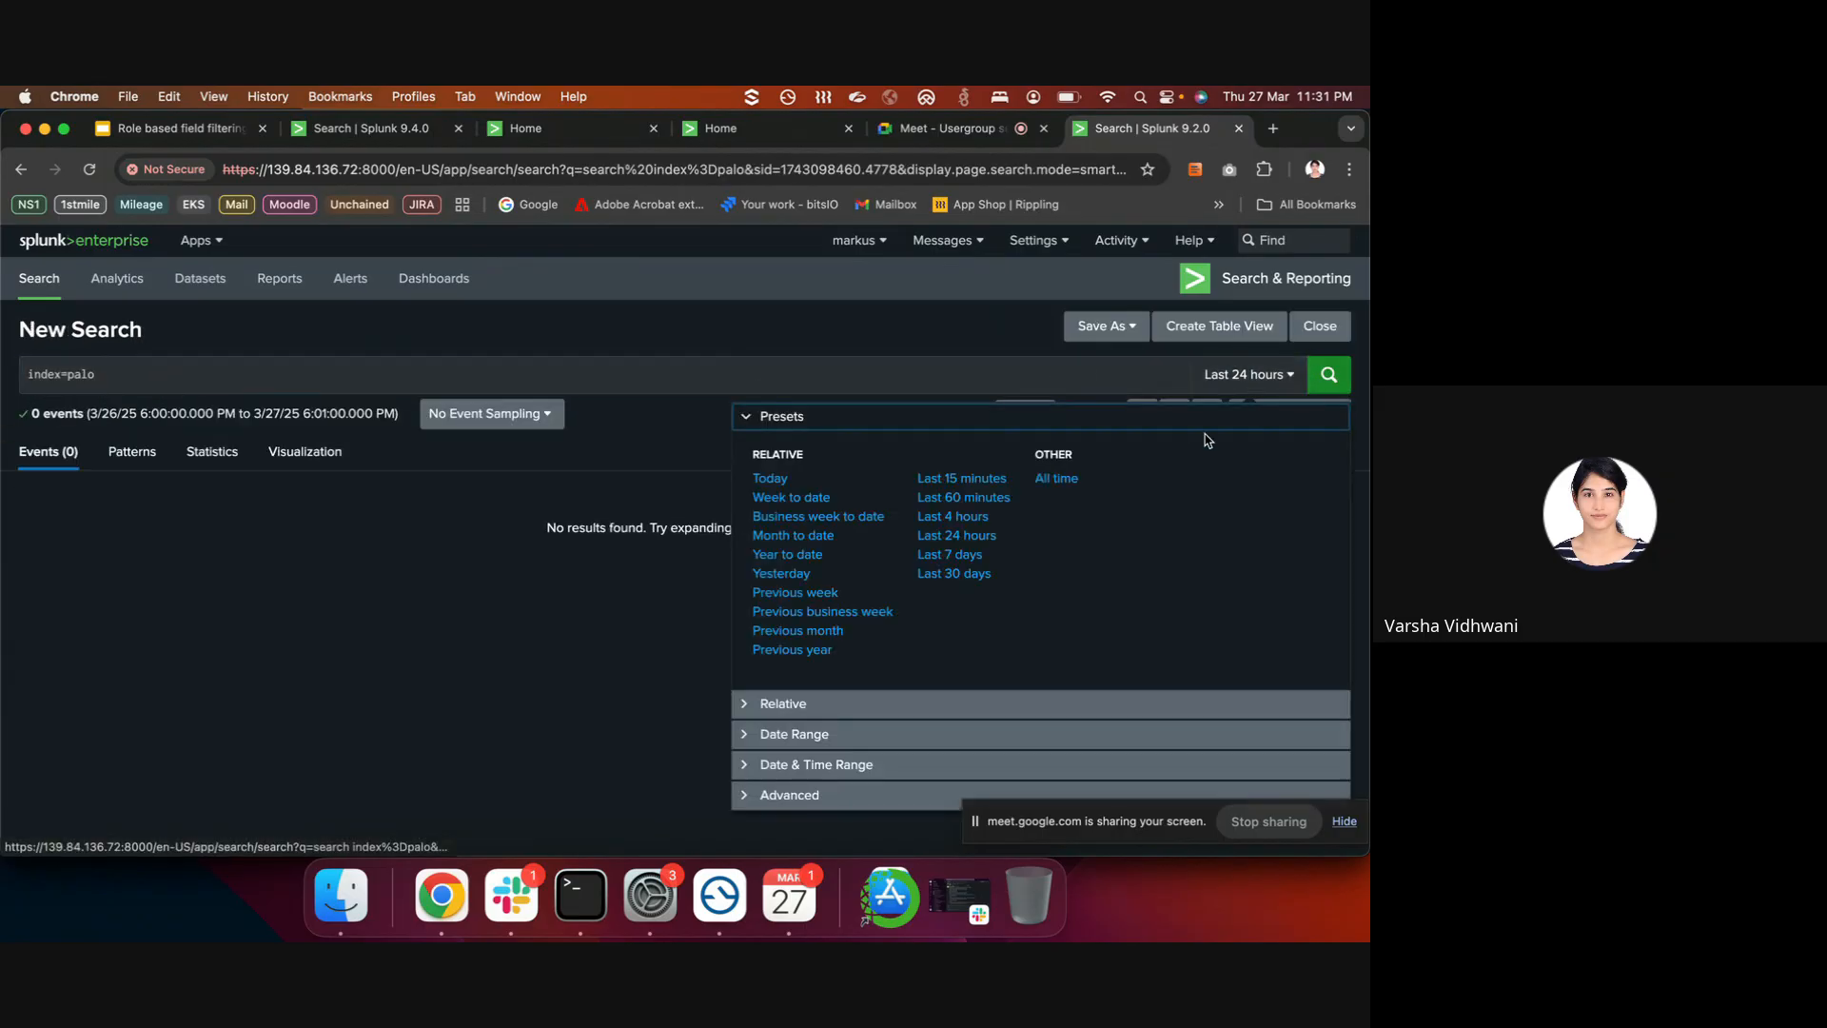
pyautogui.click(1055, 479)
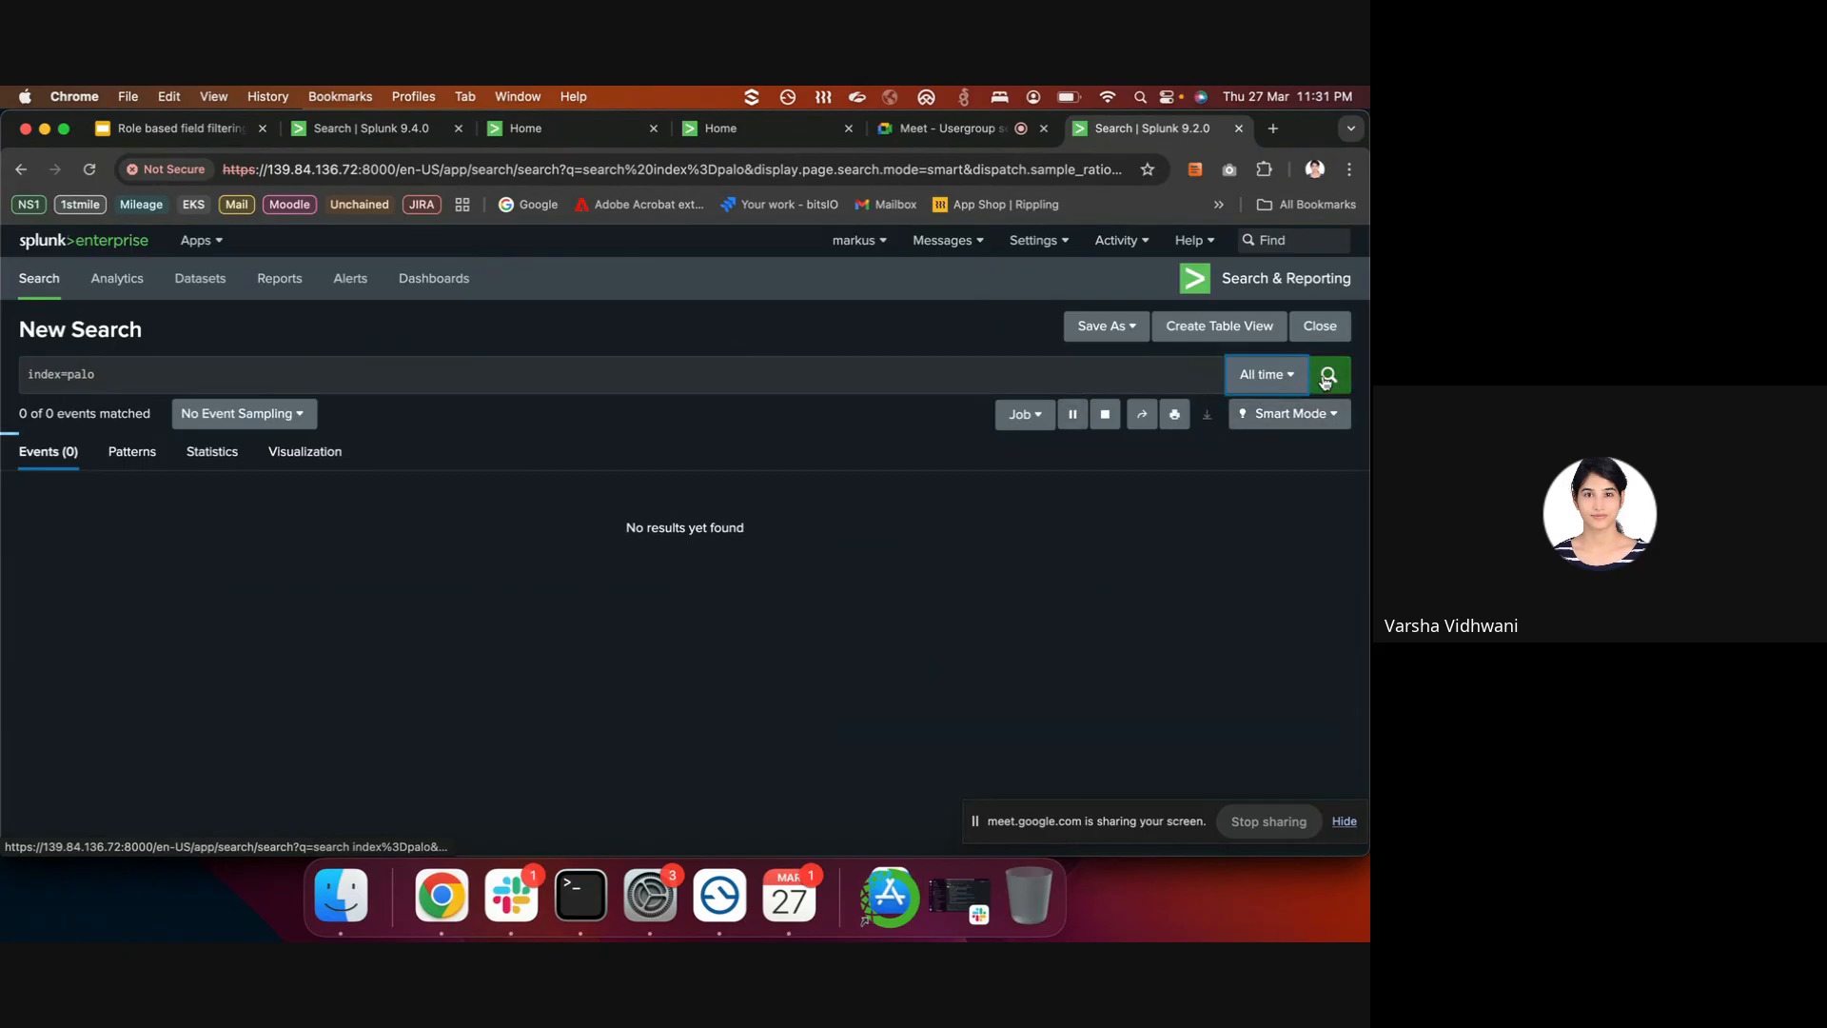
pyautogui.click(123, 682)
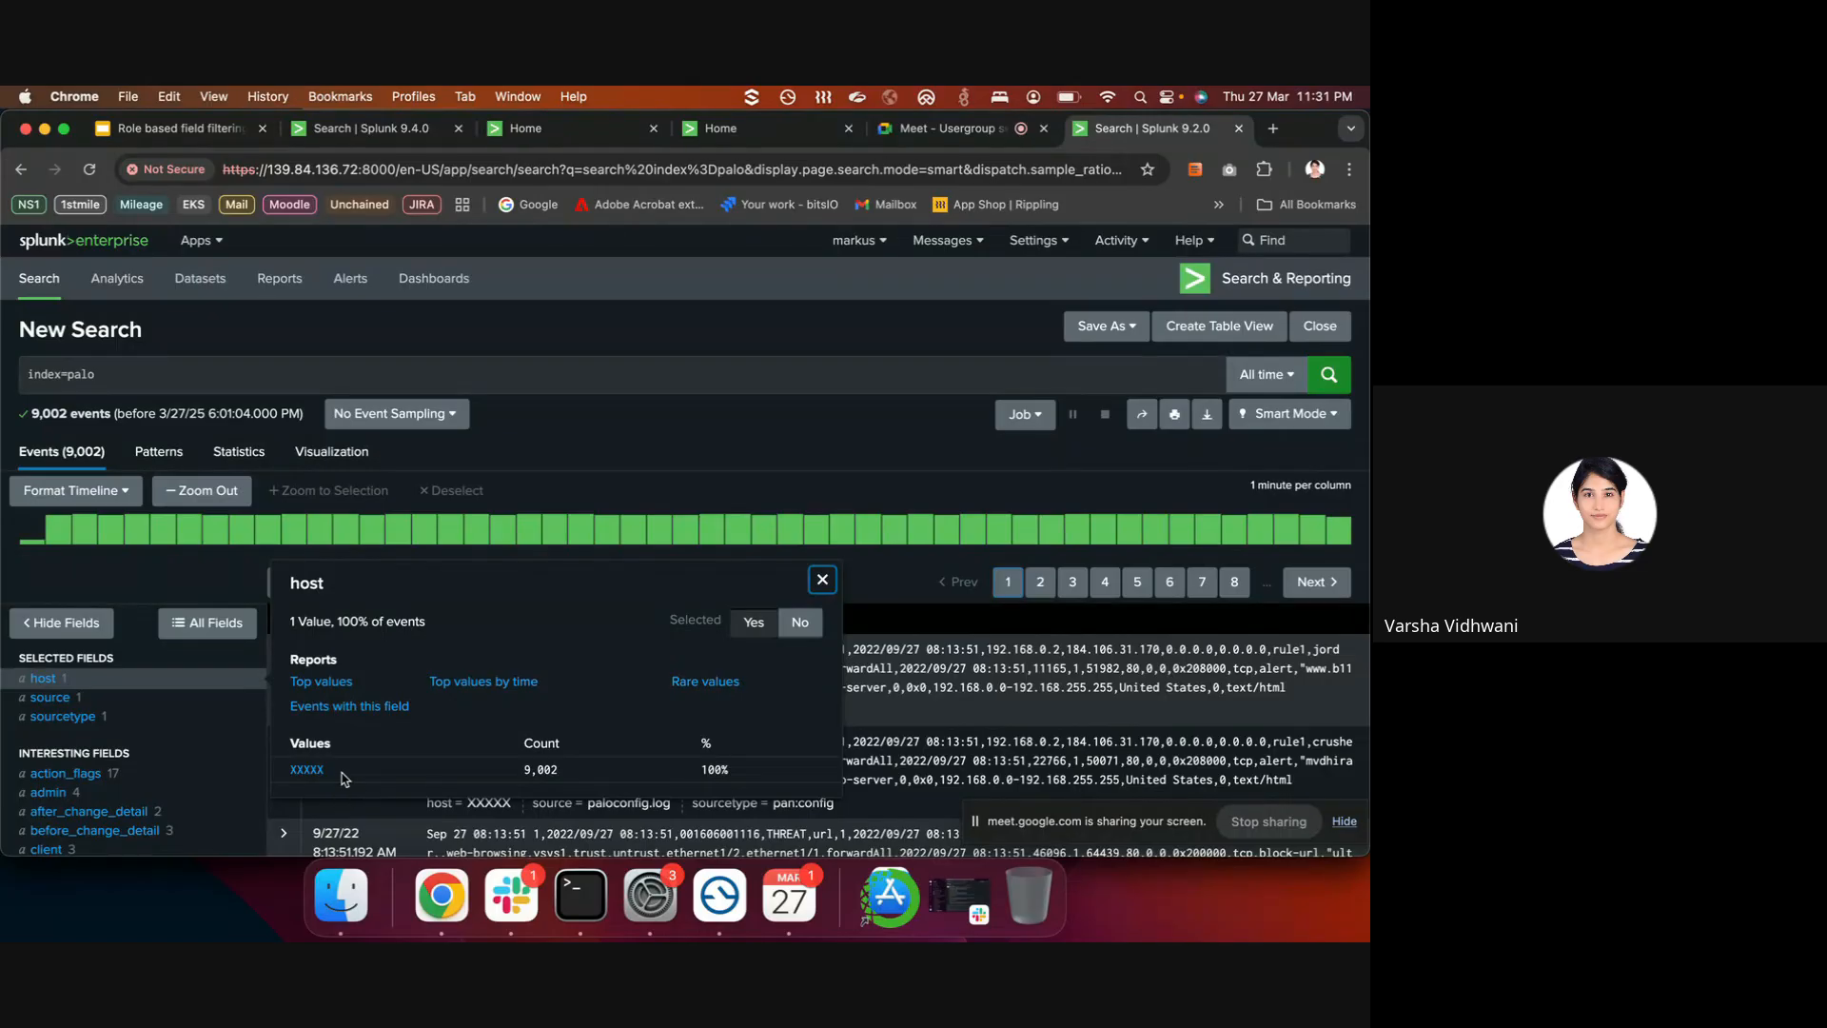
pyautogui.moveTo(342, 773); pyautogui.dragTo(289, 772)
pyautogui.click(730, 342)
pyautogui.scroll(-1, 629, 571)
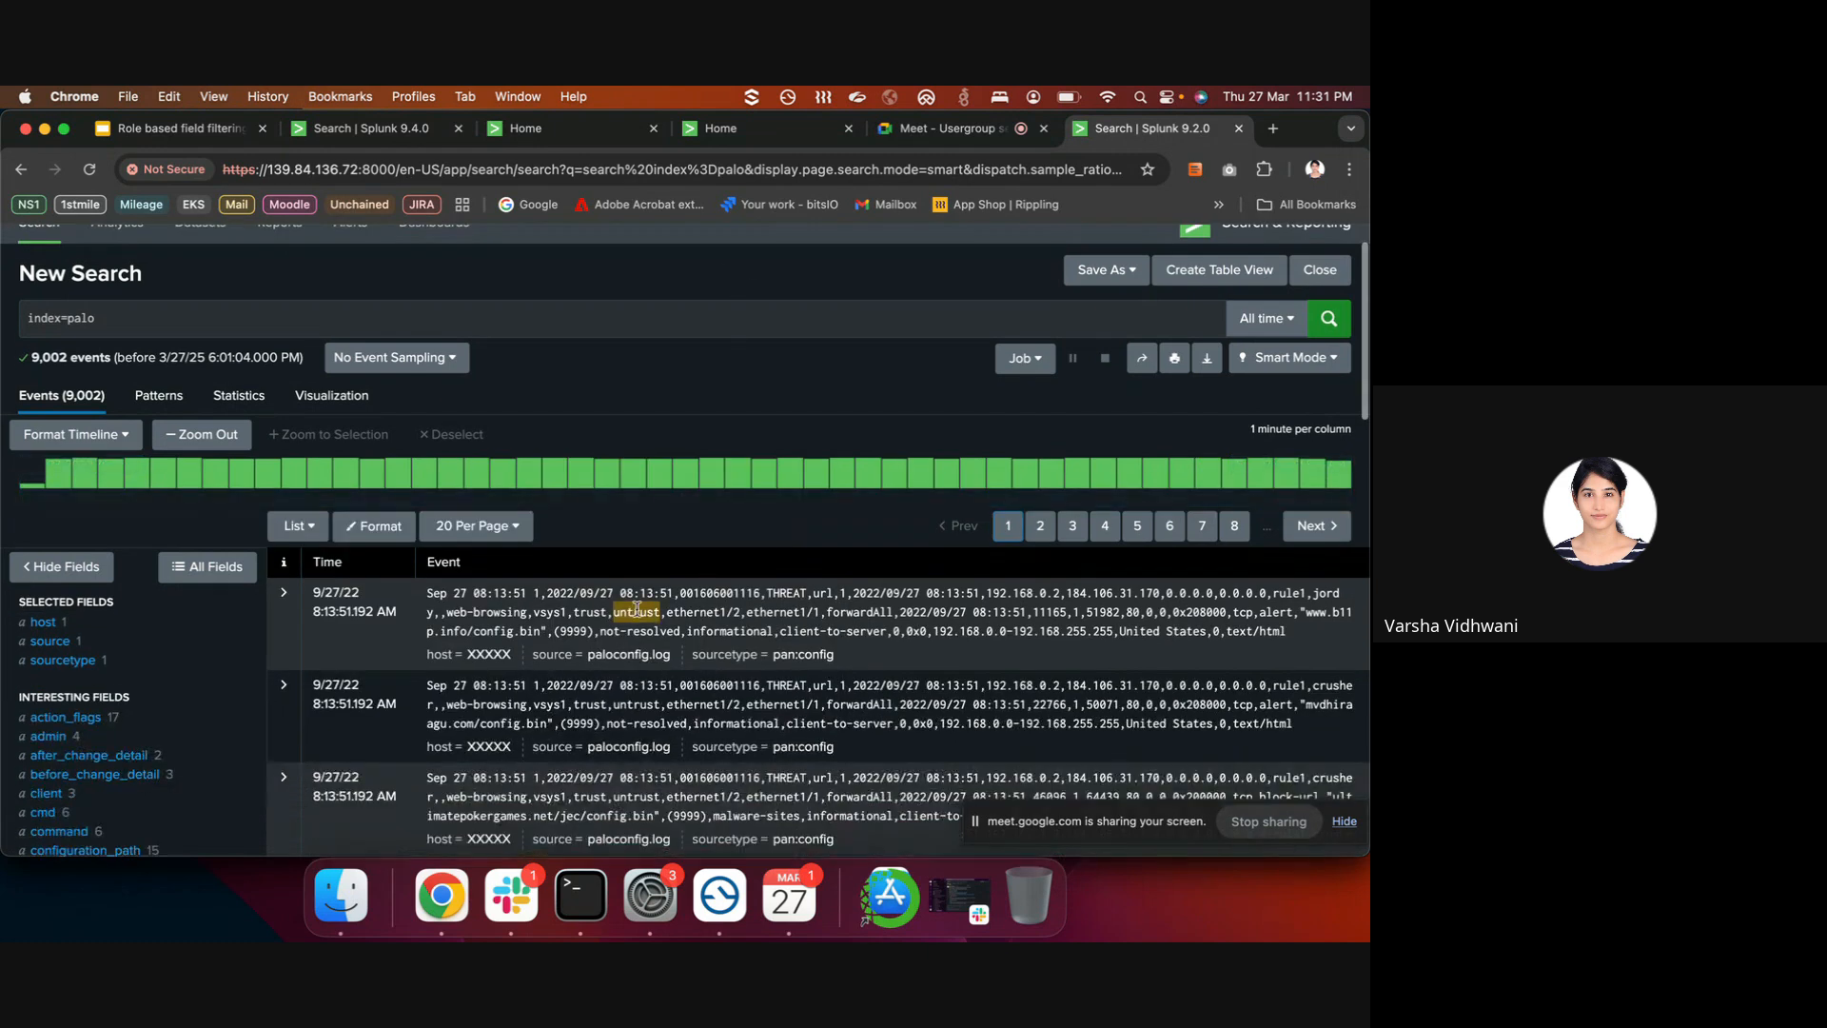
pyautogui.moveTo(514, 656); pyautogui.dragTo(476, 656)
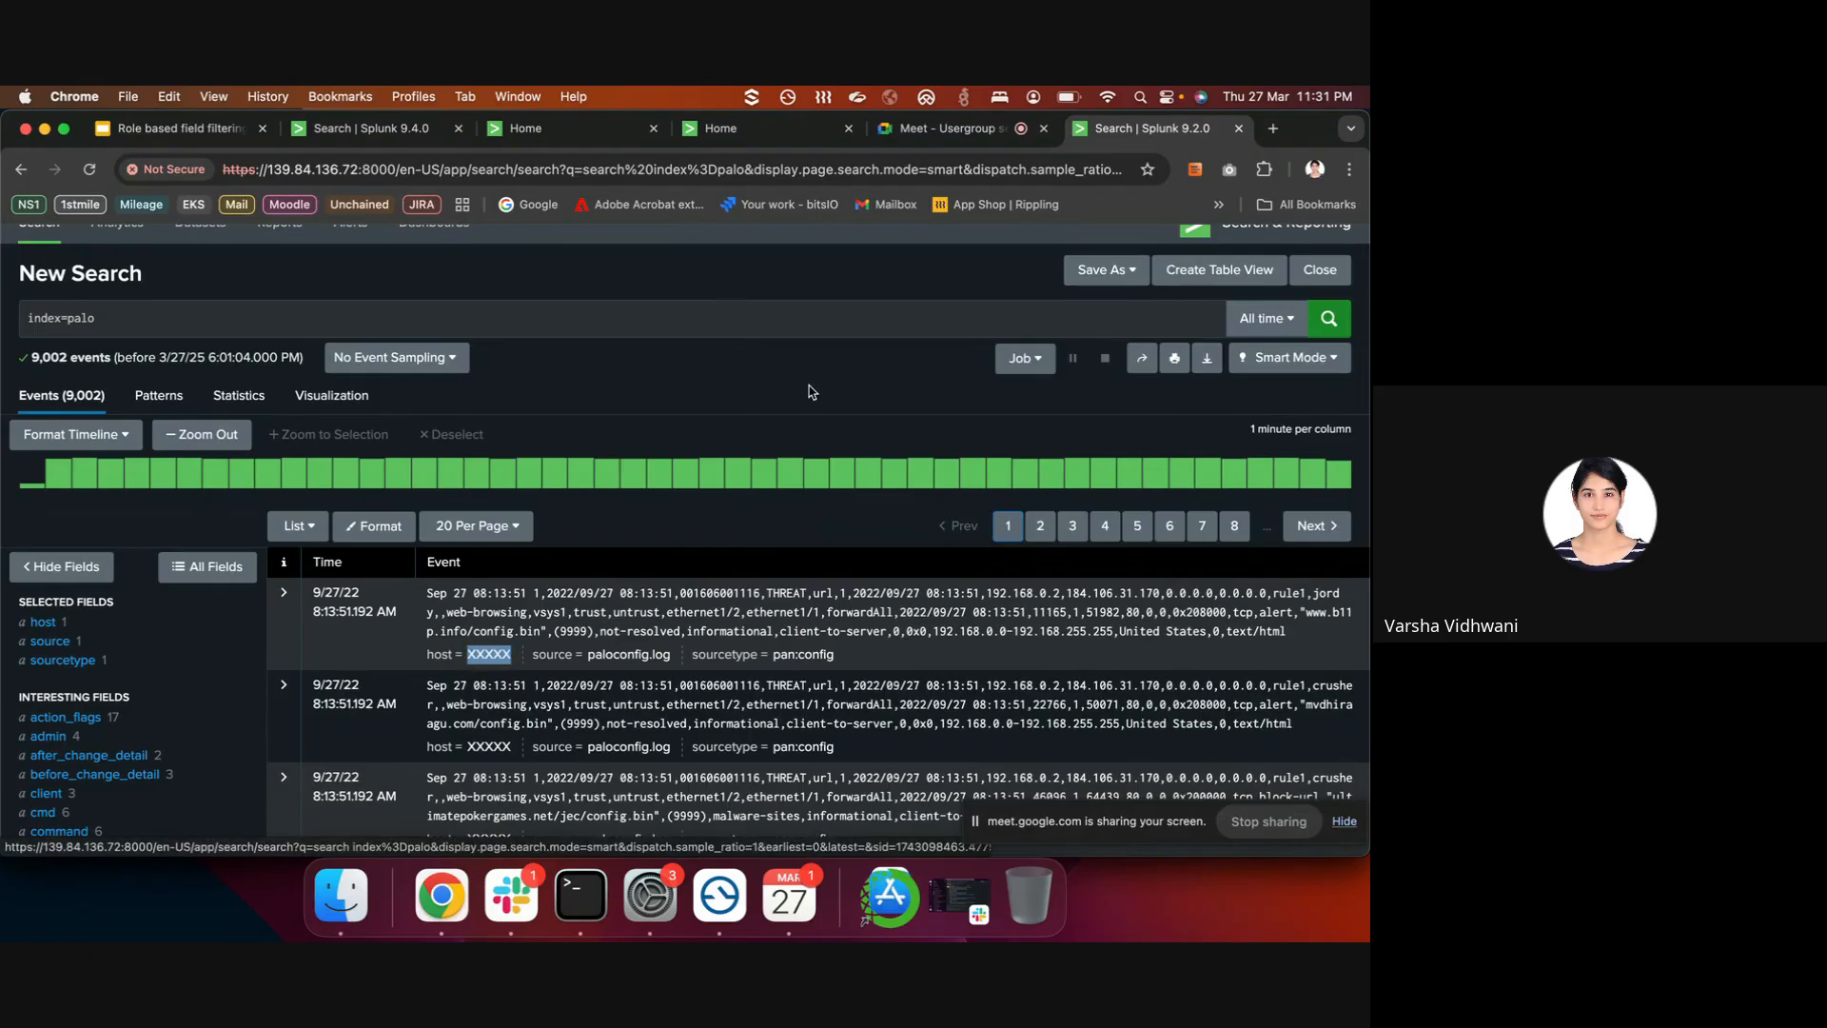
pyautogui.scroll(1, 808, 391)
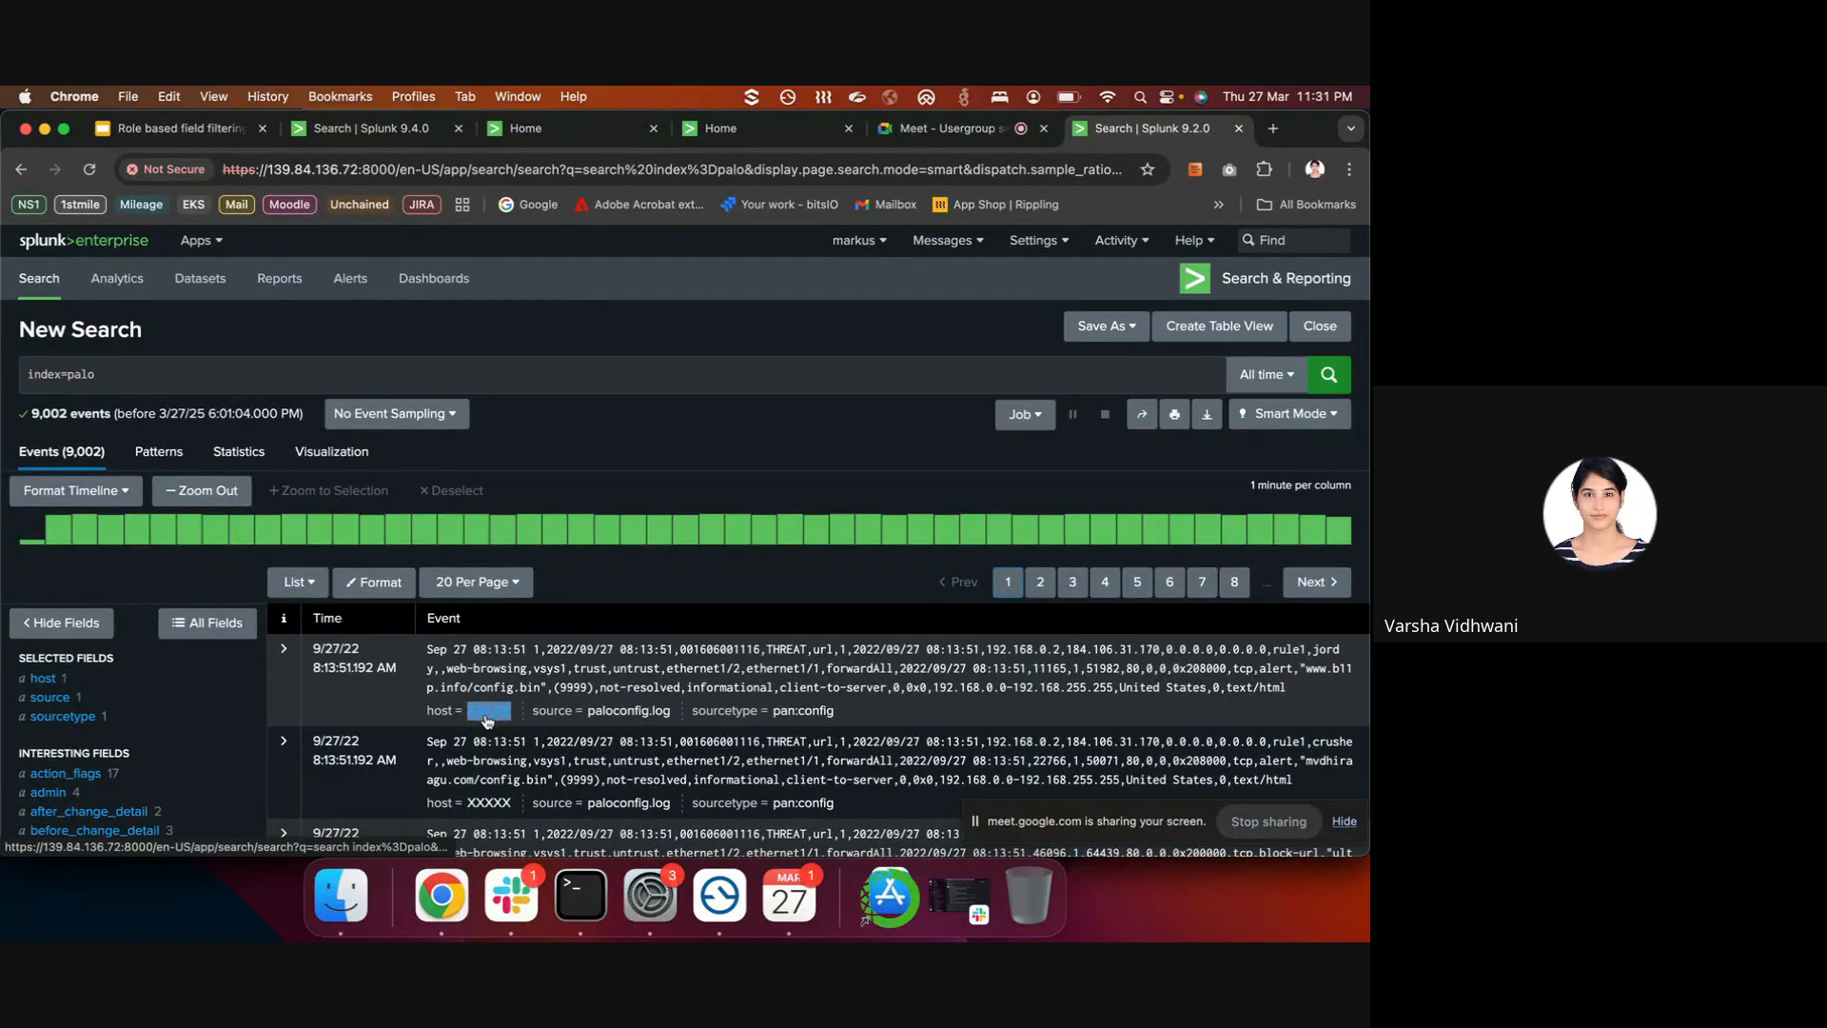
pyautogui.scroll(-1, 487, 720)
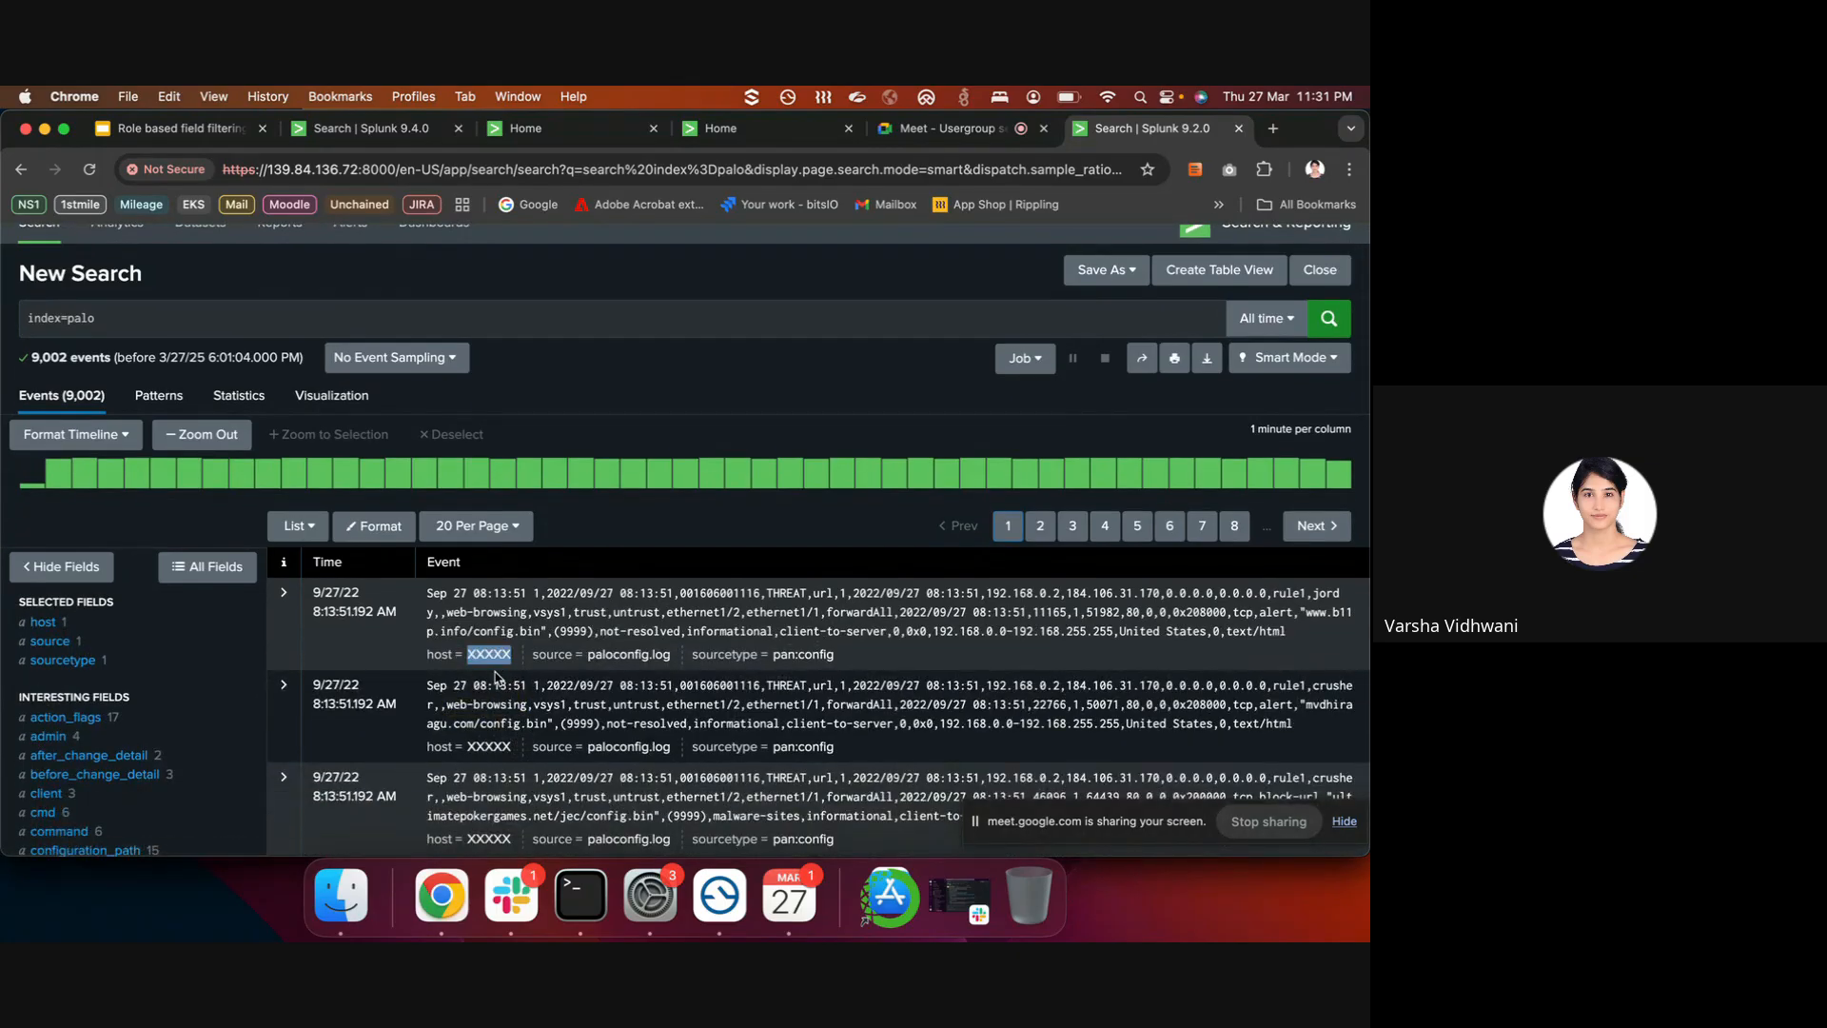
pyautogui.scroll(-3, 133, 748)
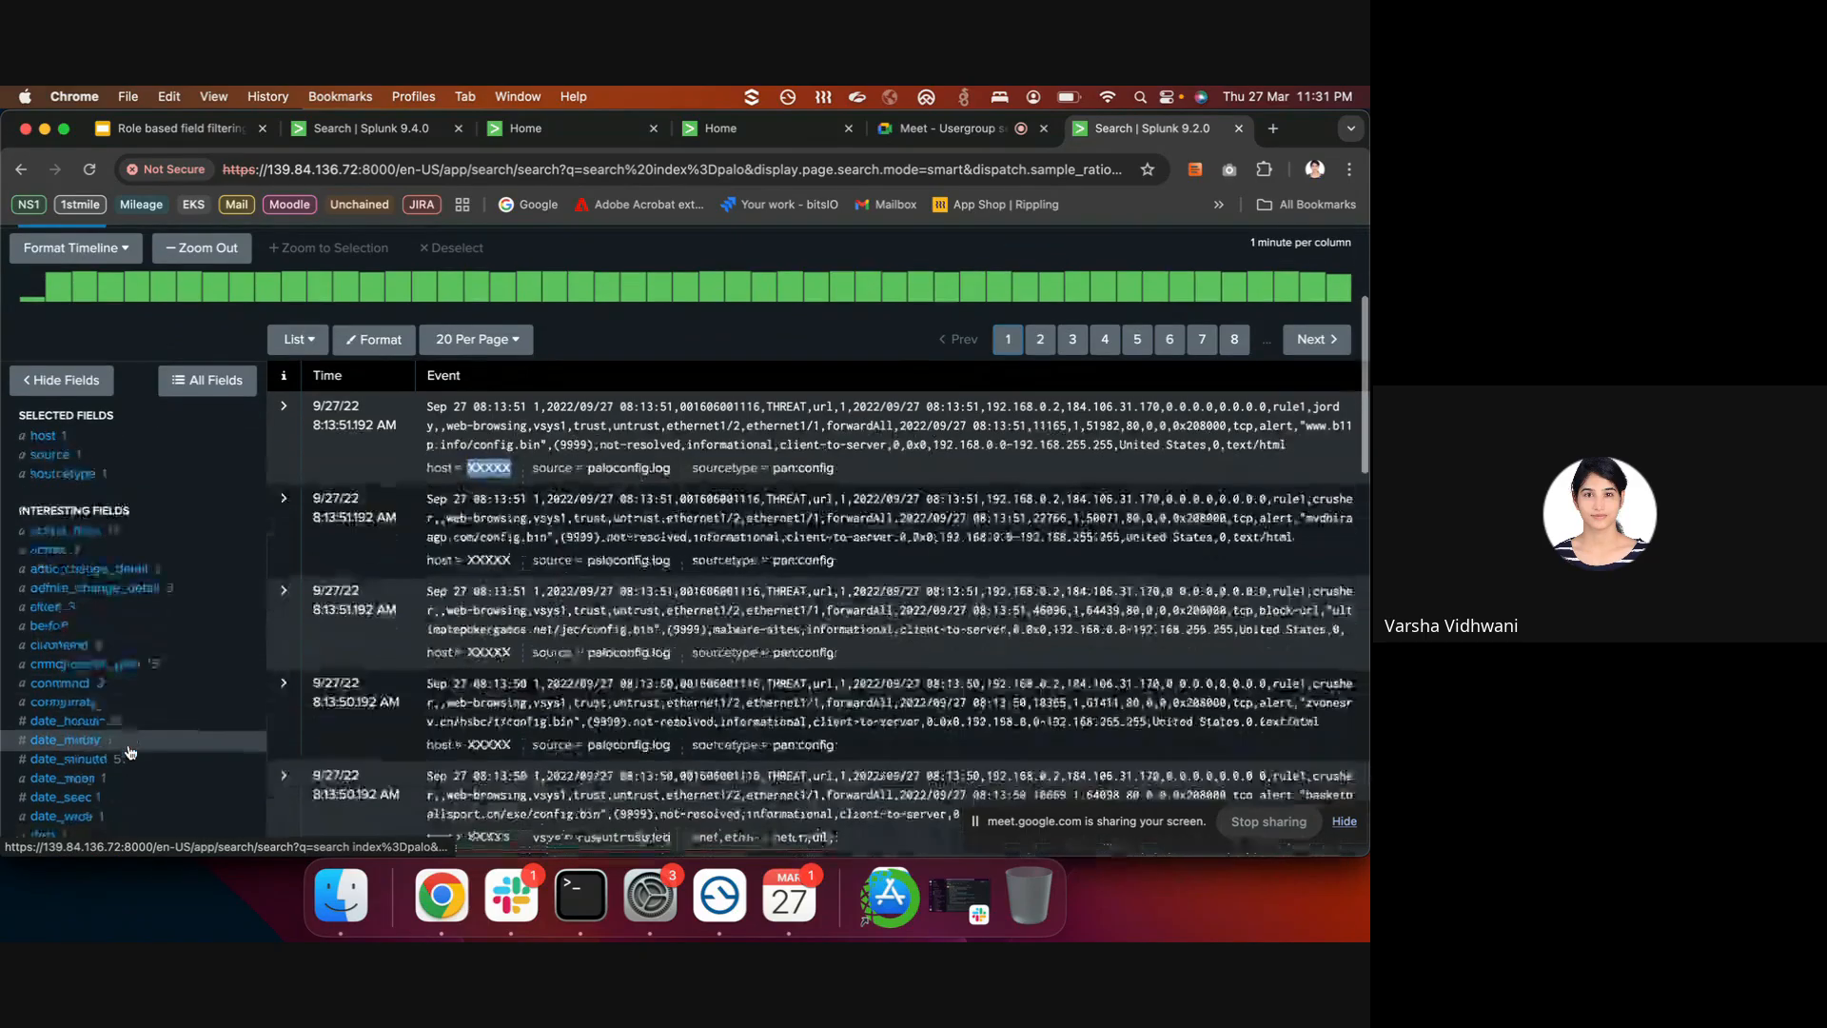
pyautogui.scroll(-2, 128, 723)
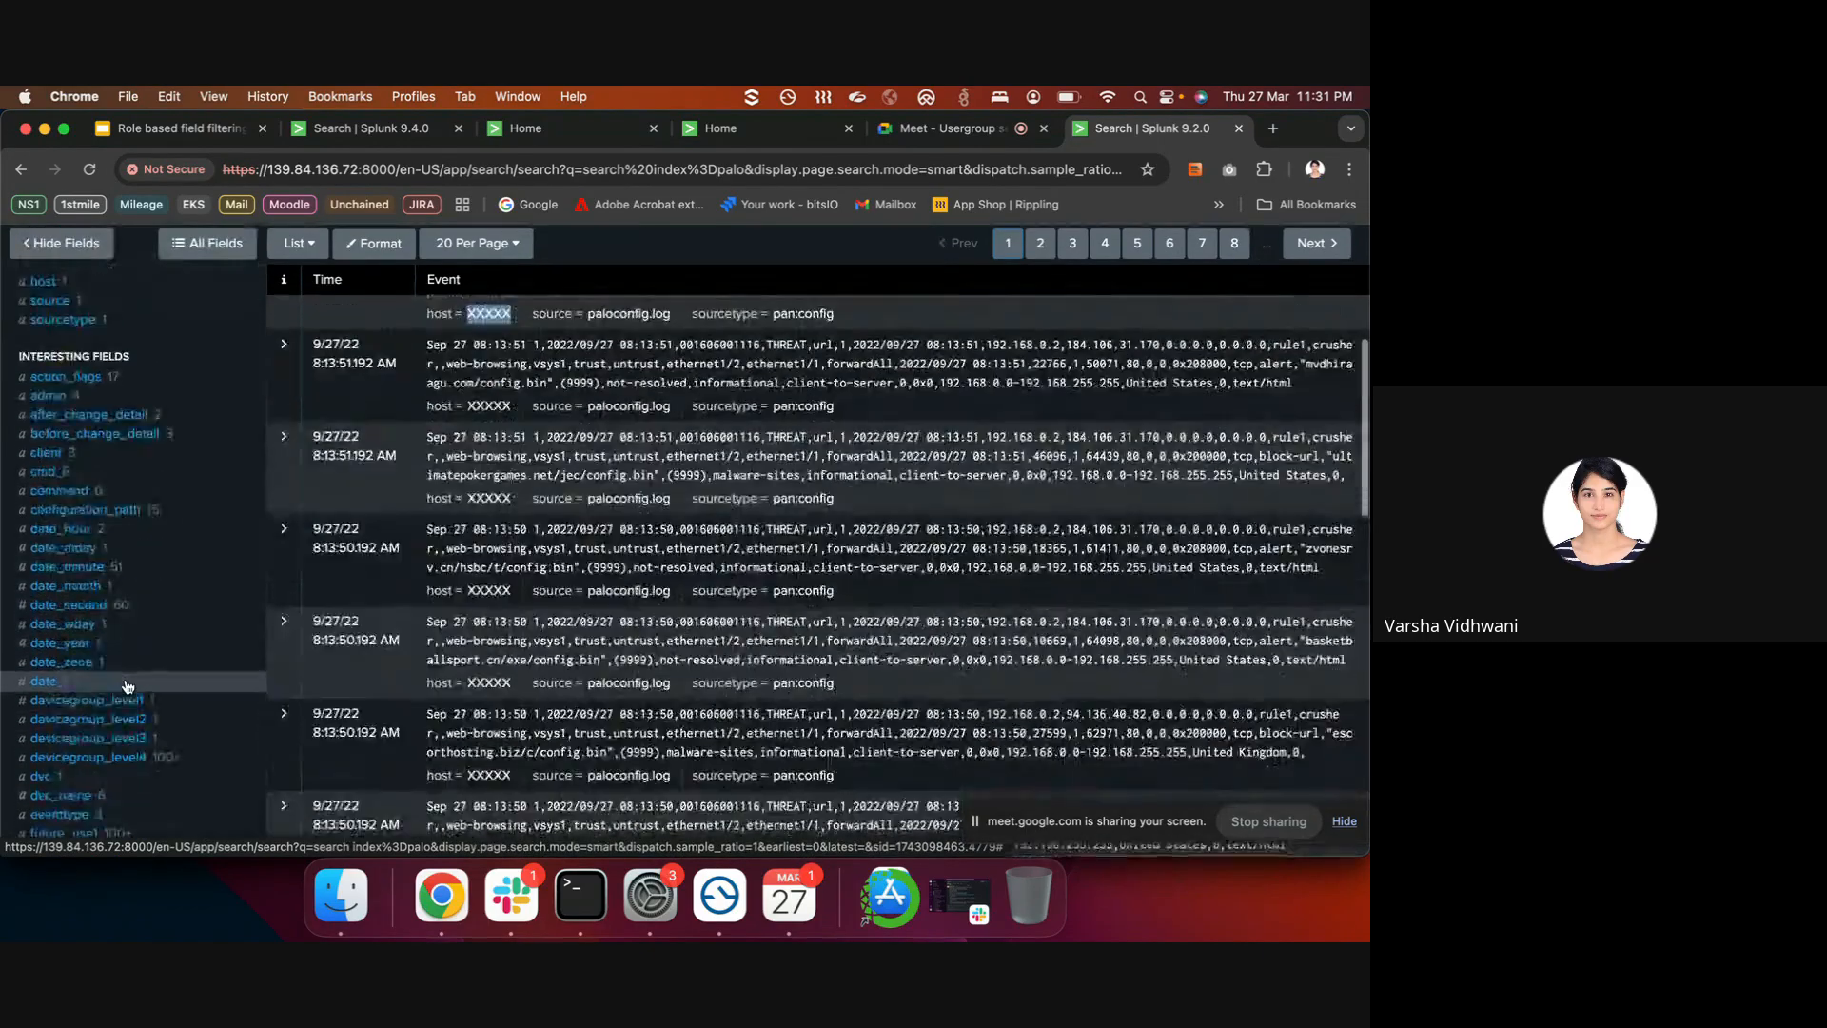
pyautogui.scroll(-1, 128, 685)
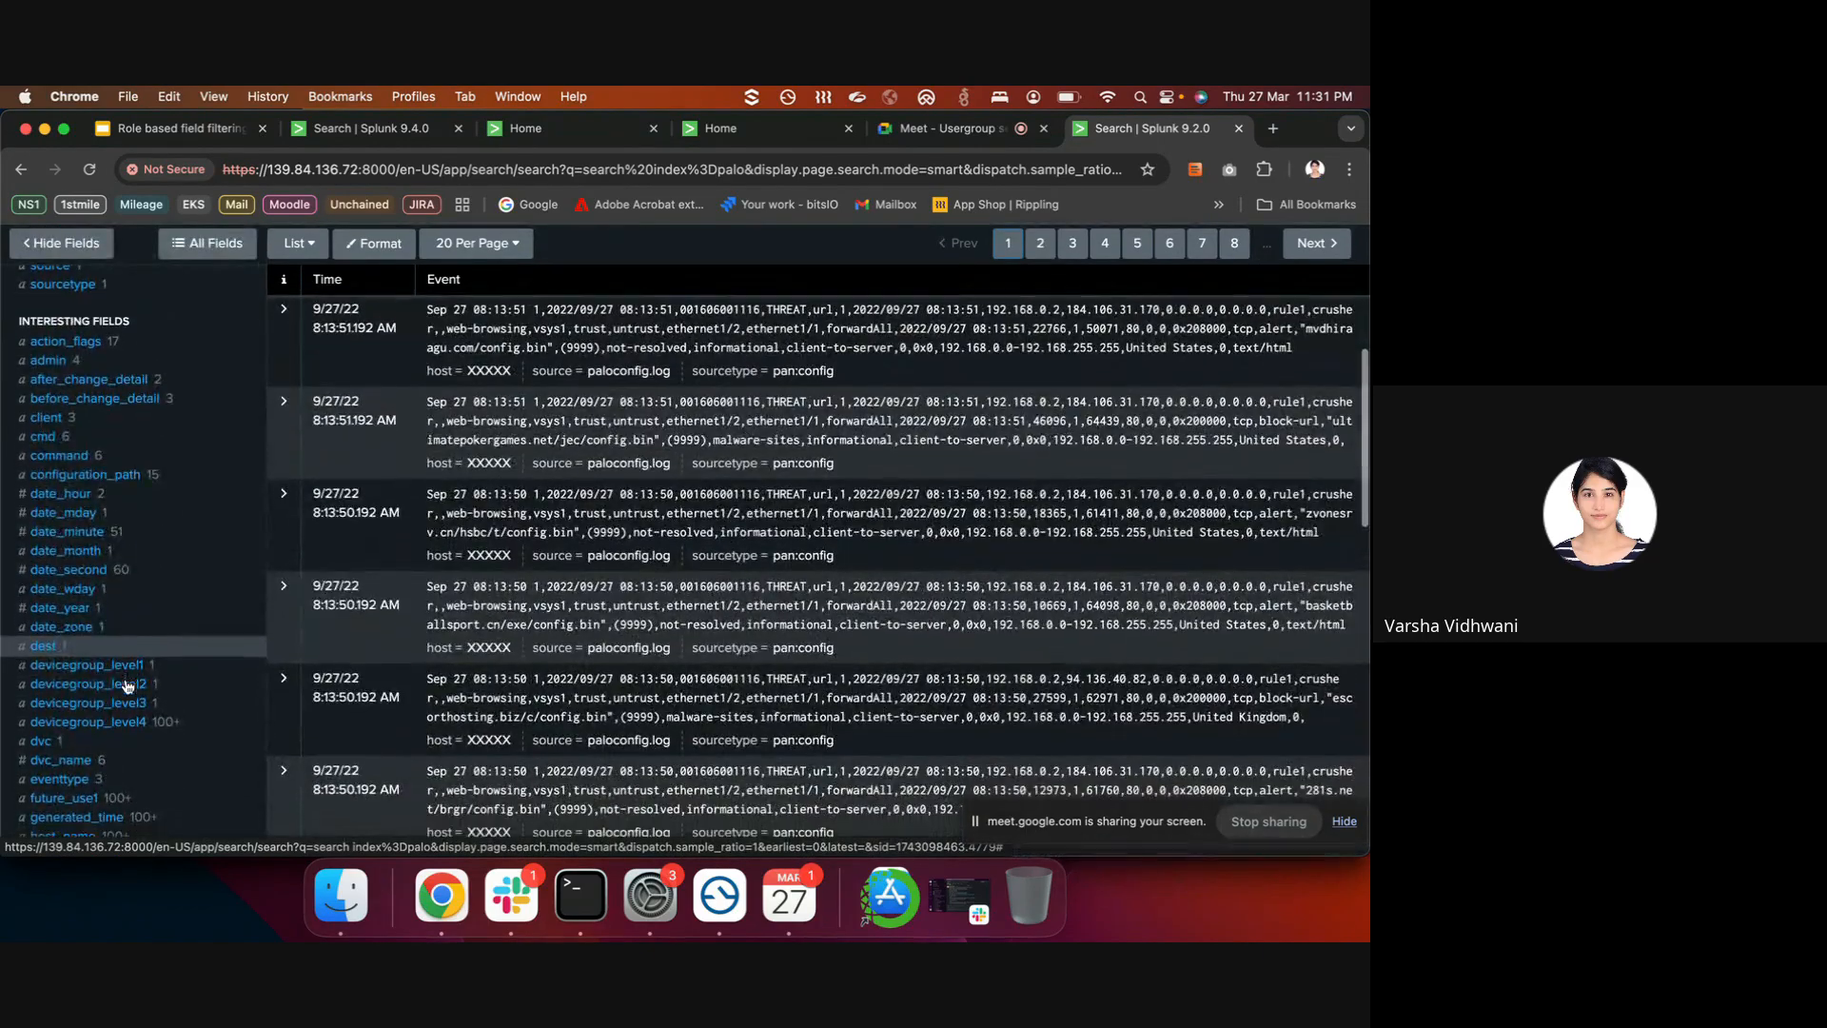
pyautogui.click(138, 419)
pyautogui.press('Escape')
pyautogui.scroll(1, 158, 404)
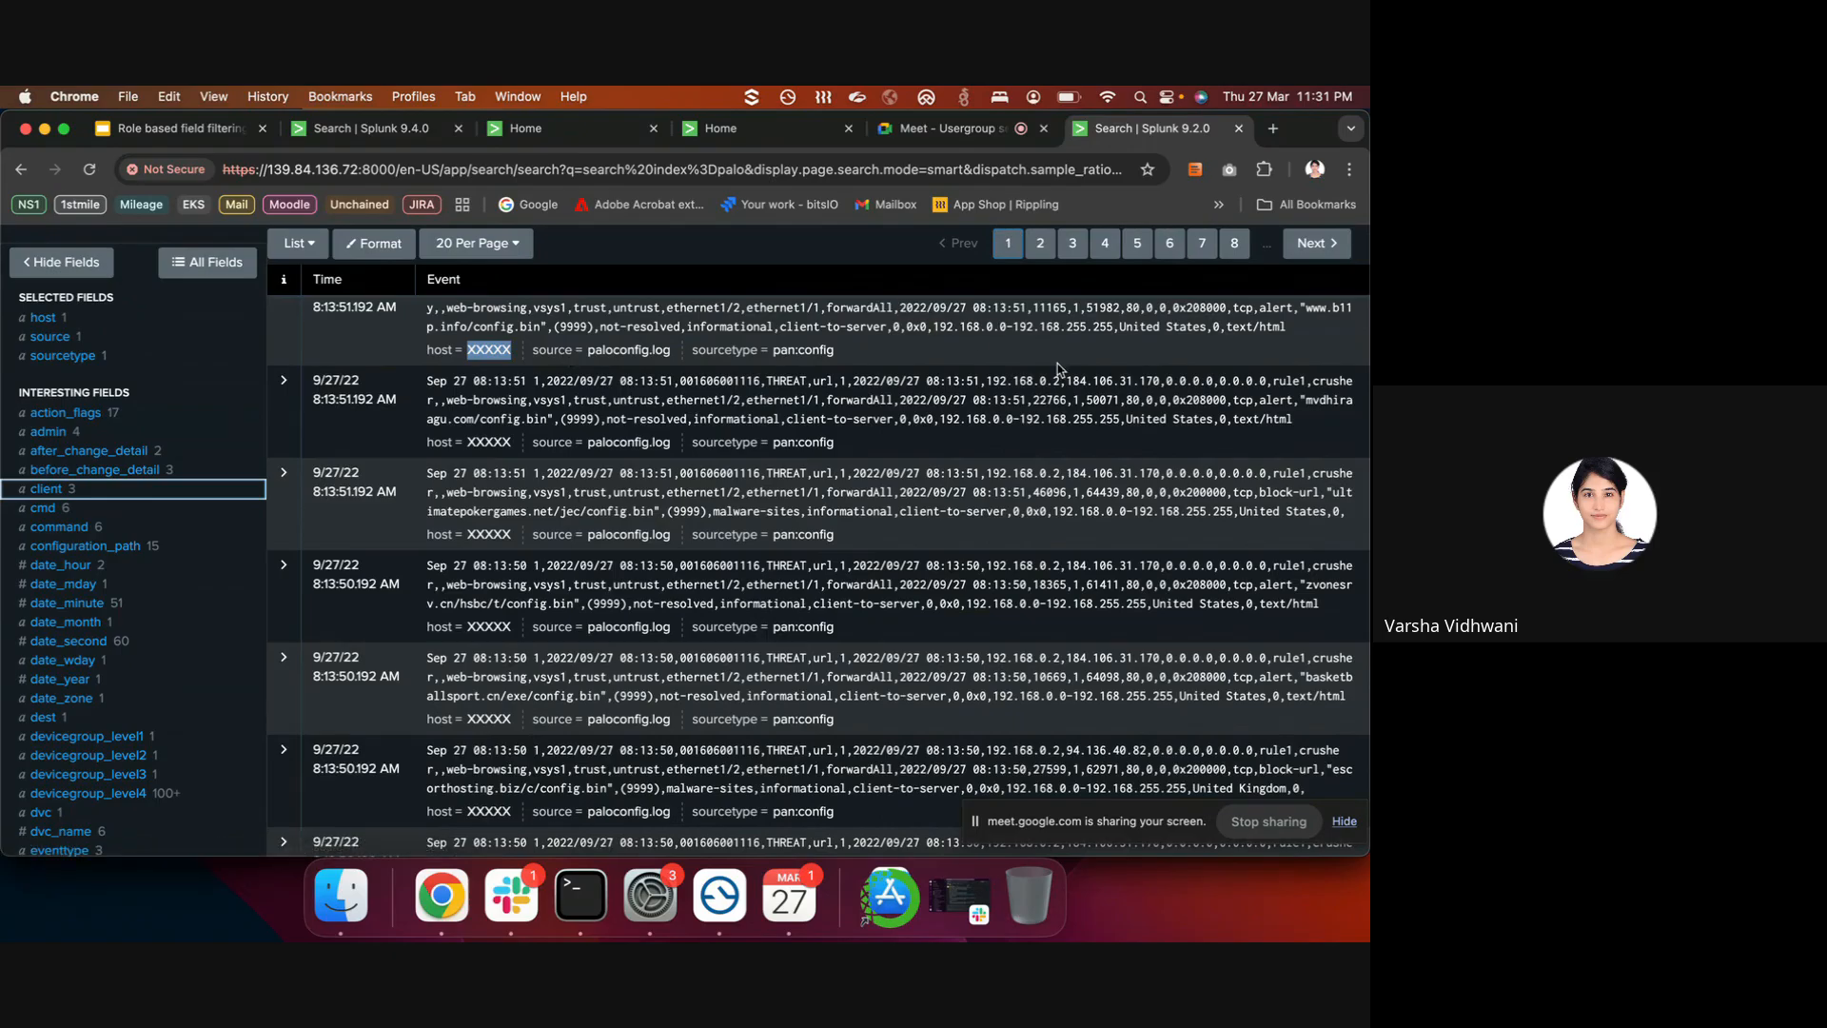
pyautogui.scroll(1, 721, 419)
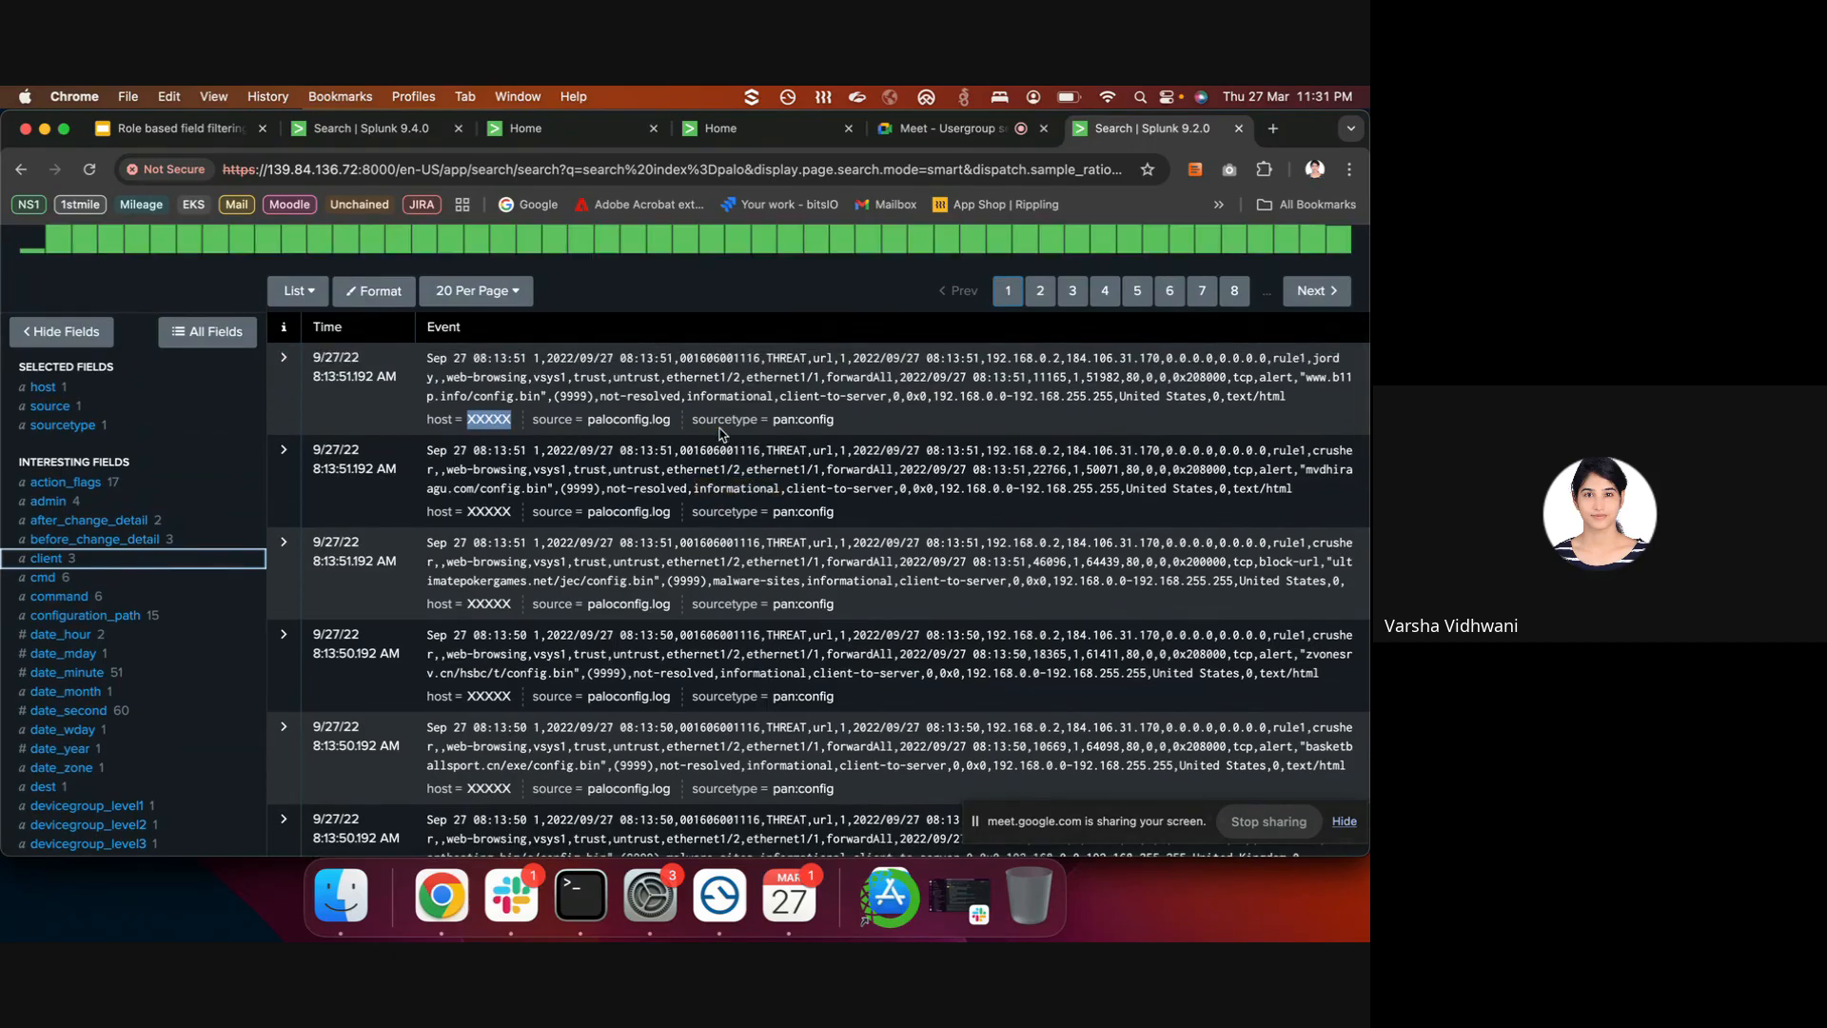
pyautogui.scroll(4, 720, 433)
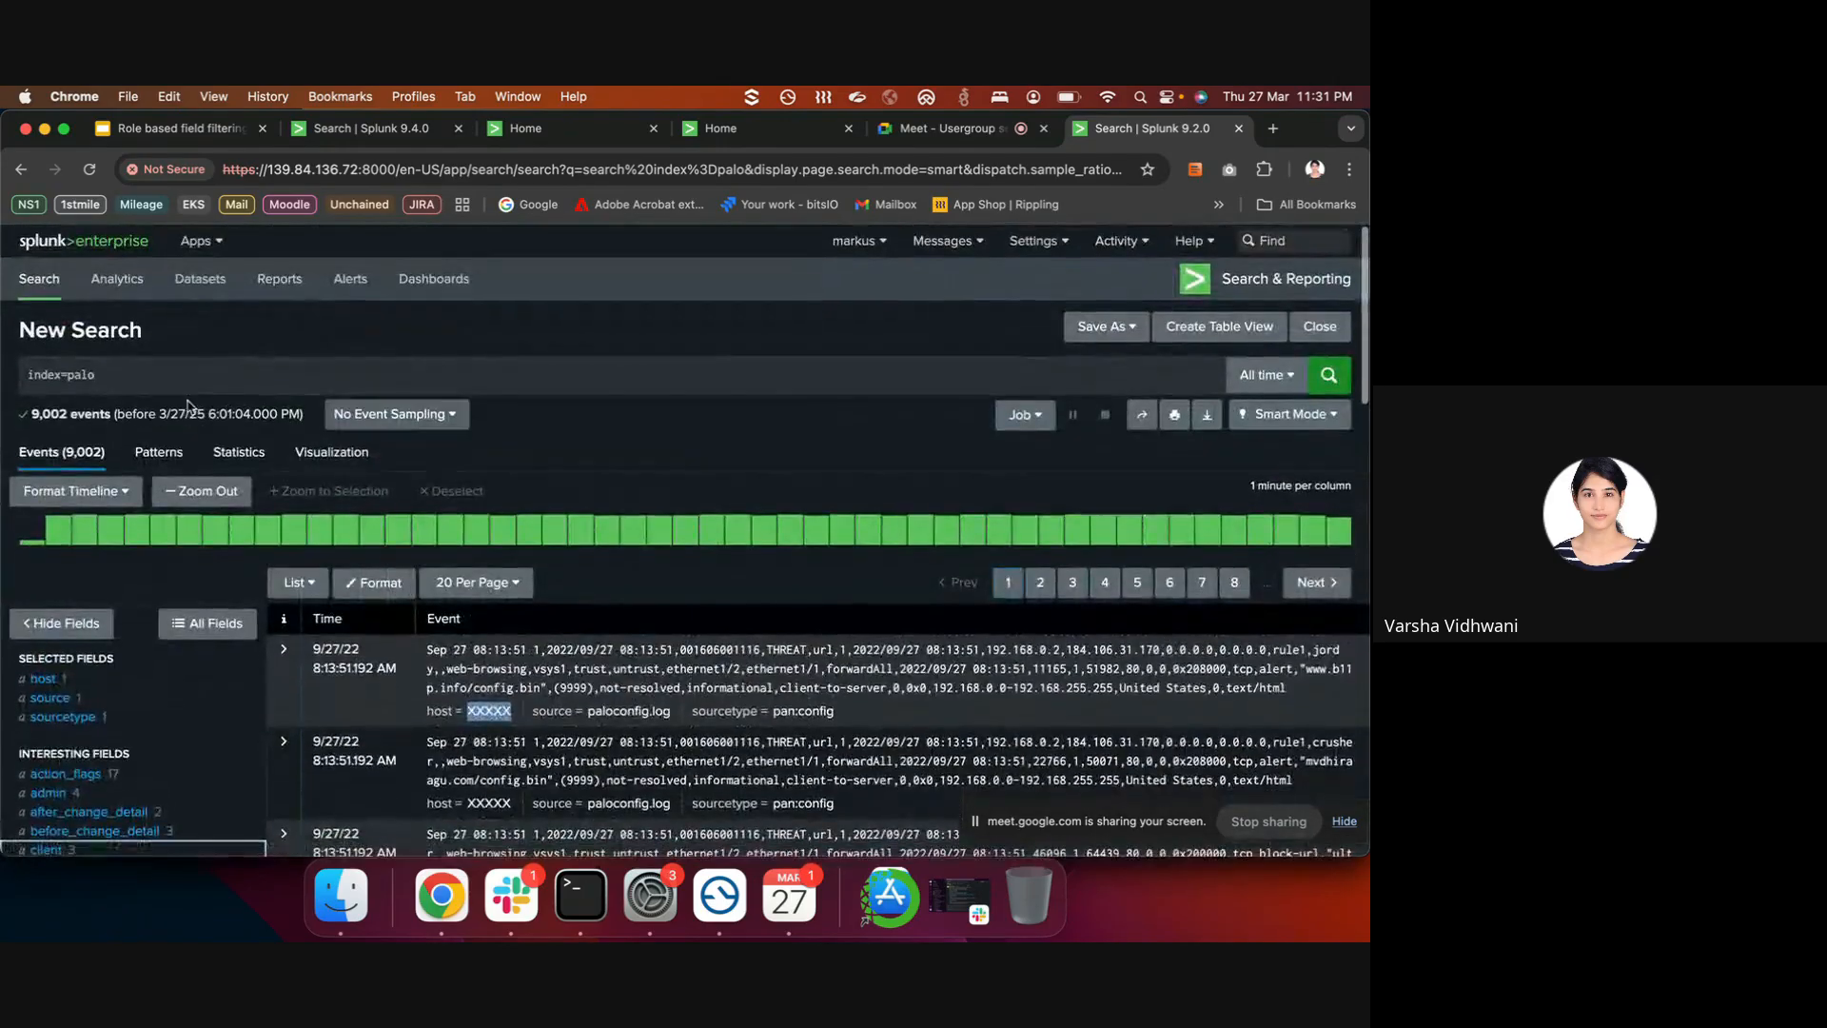
pyautogui.click(176, 378)
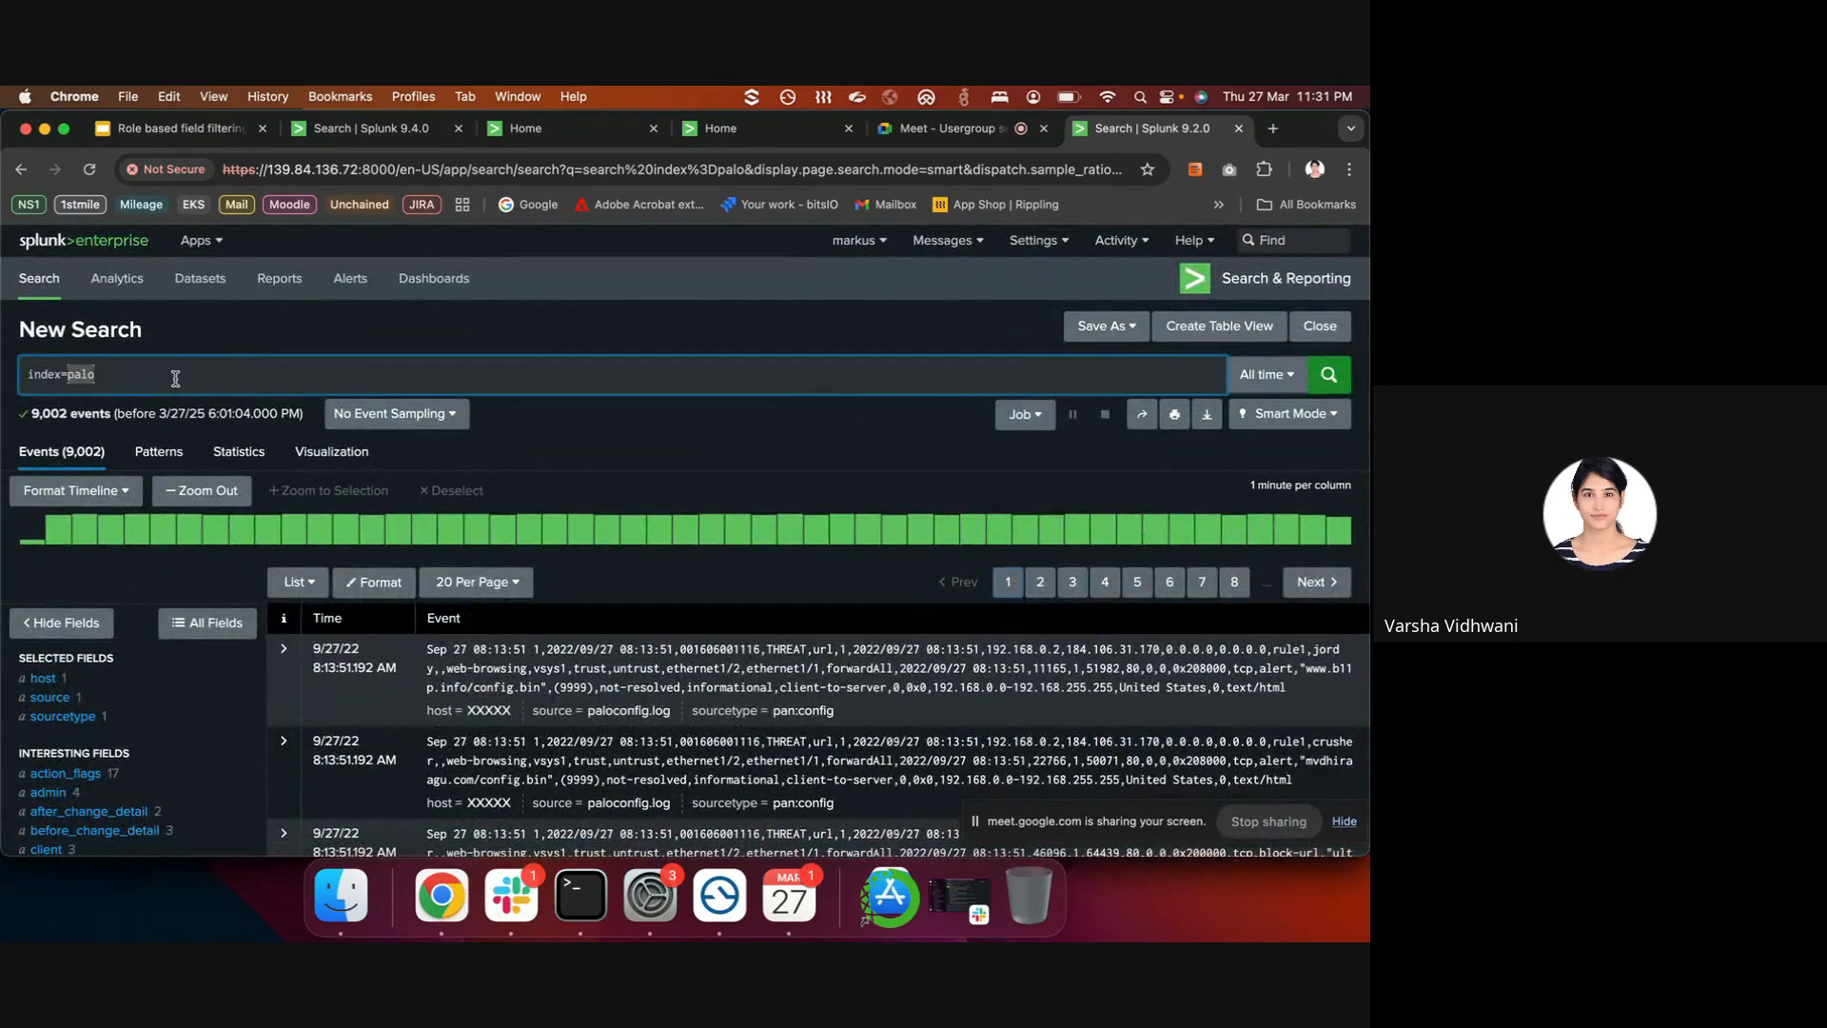
# - Run index=student_aid and scroll the results to confirm host shows as XXXXX
pyautogui.press('BackSpace')
pyautogui.write('student')
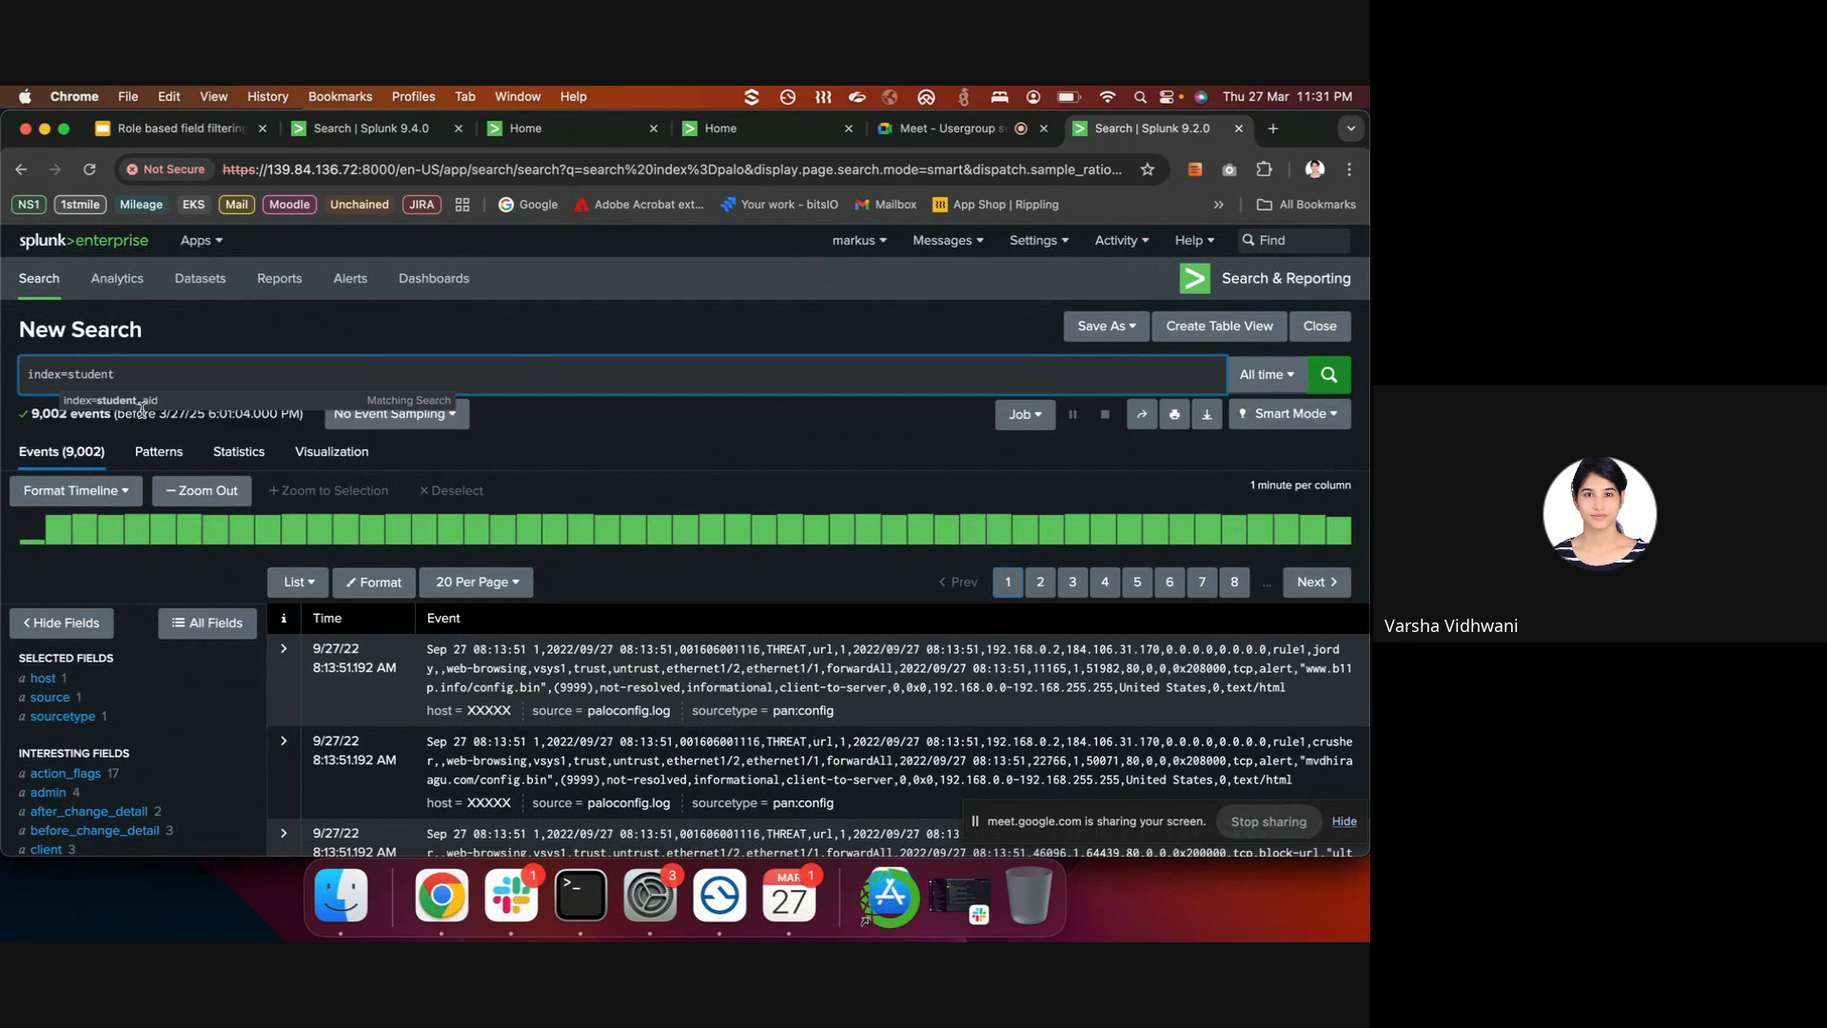
pyautogui.click(141, 401)
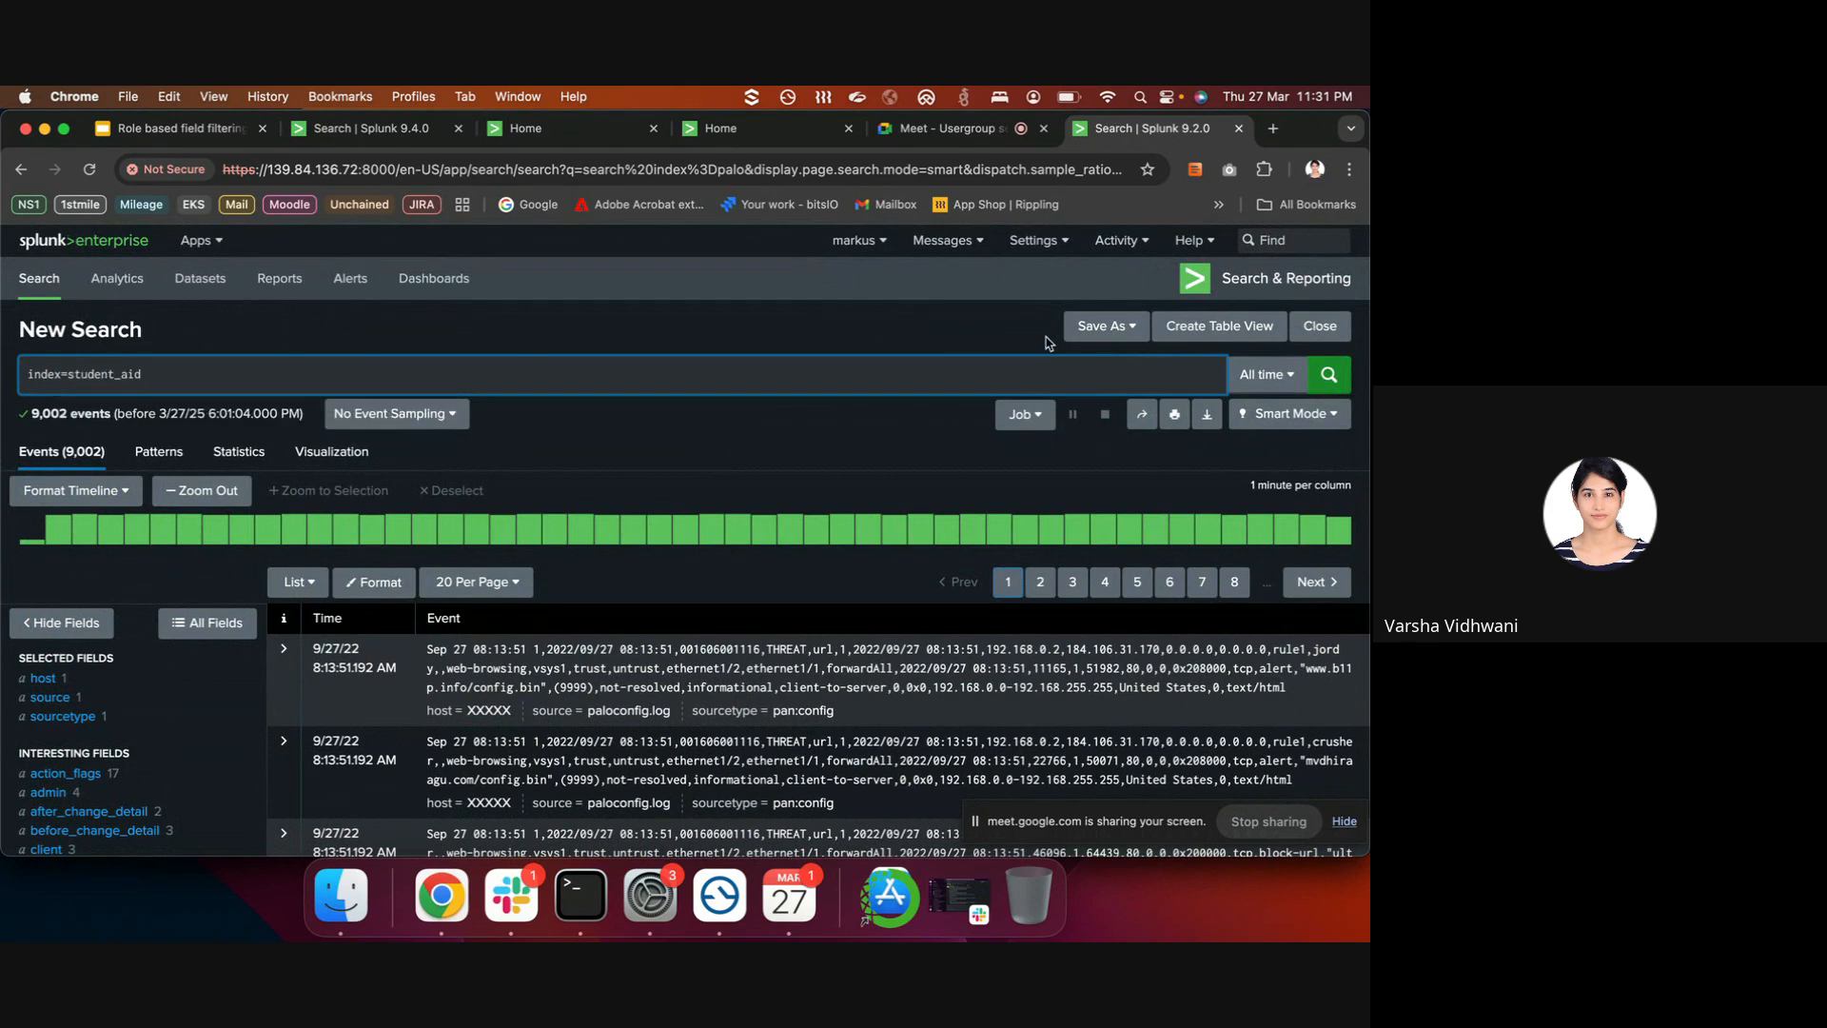
pyautogui.click(1318, 385)
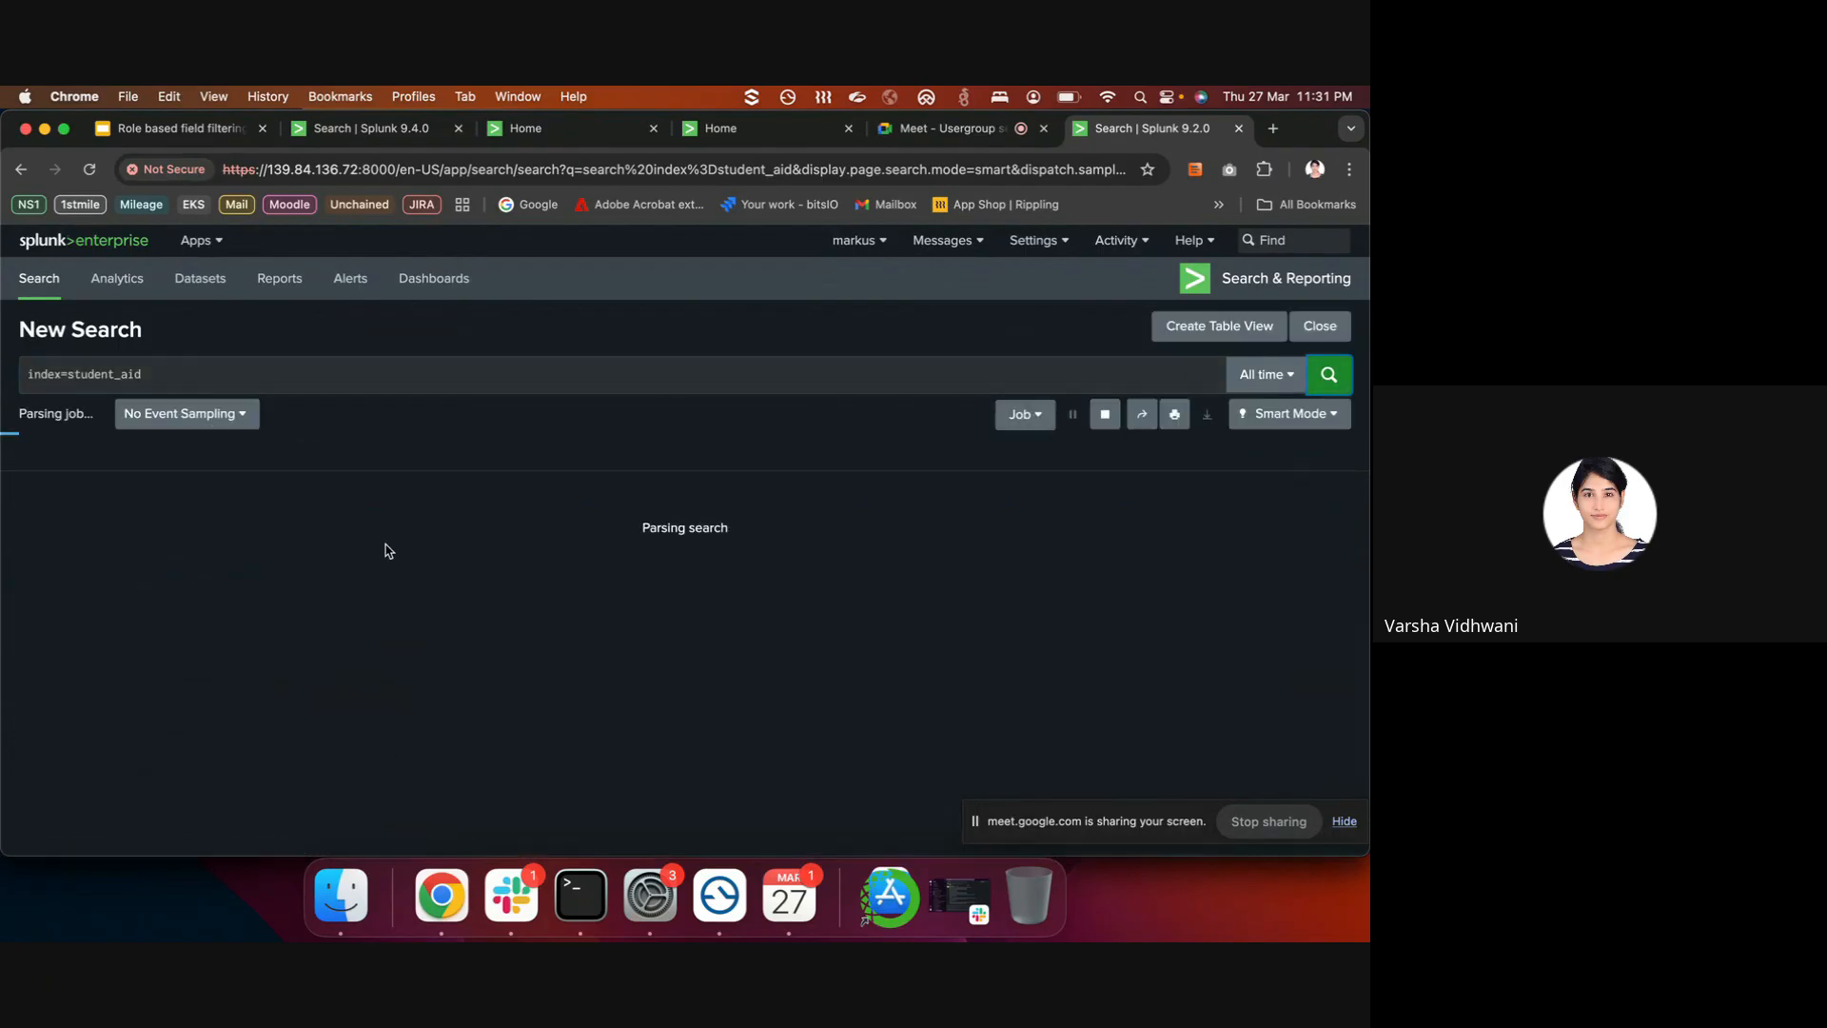
pyautogui.scroll(-1, 198, 604)
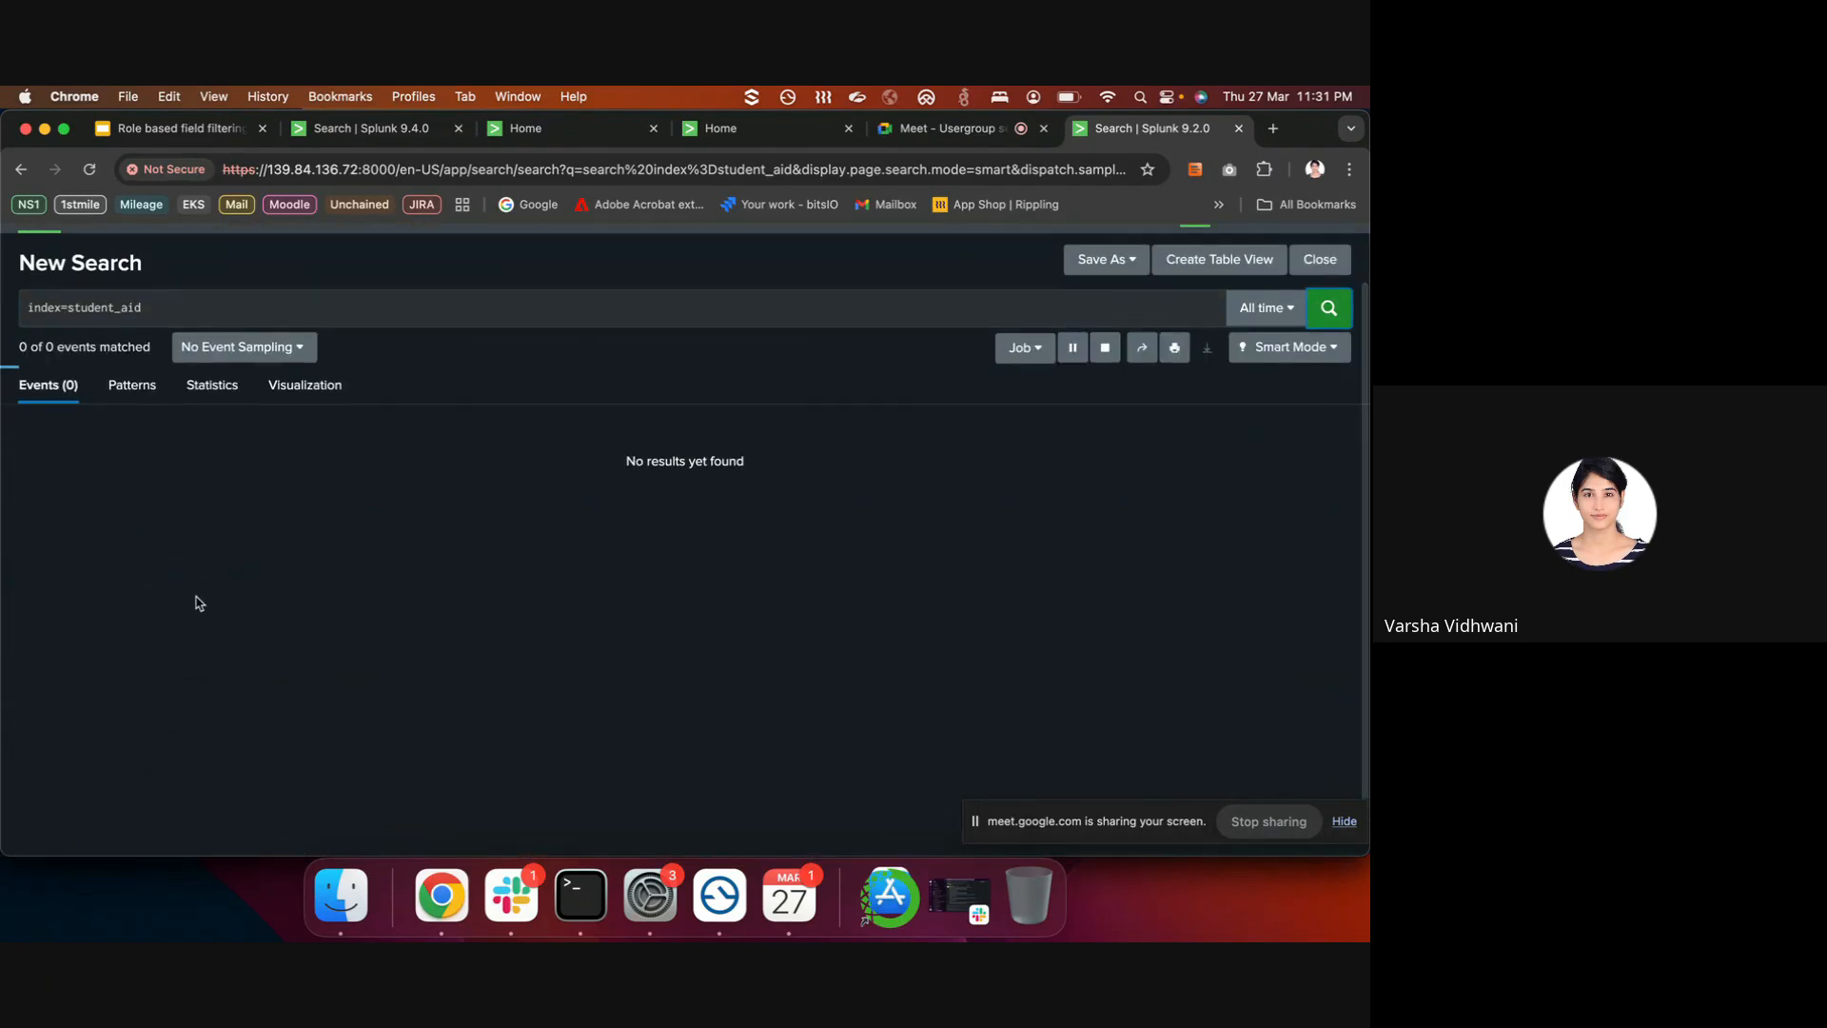
pyautogui.scroll(-4, 226, 714)
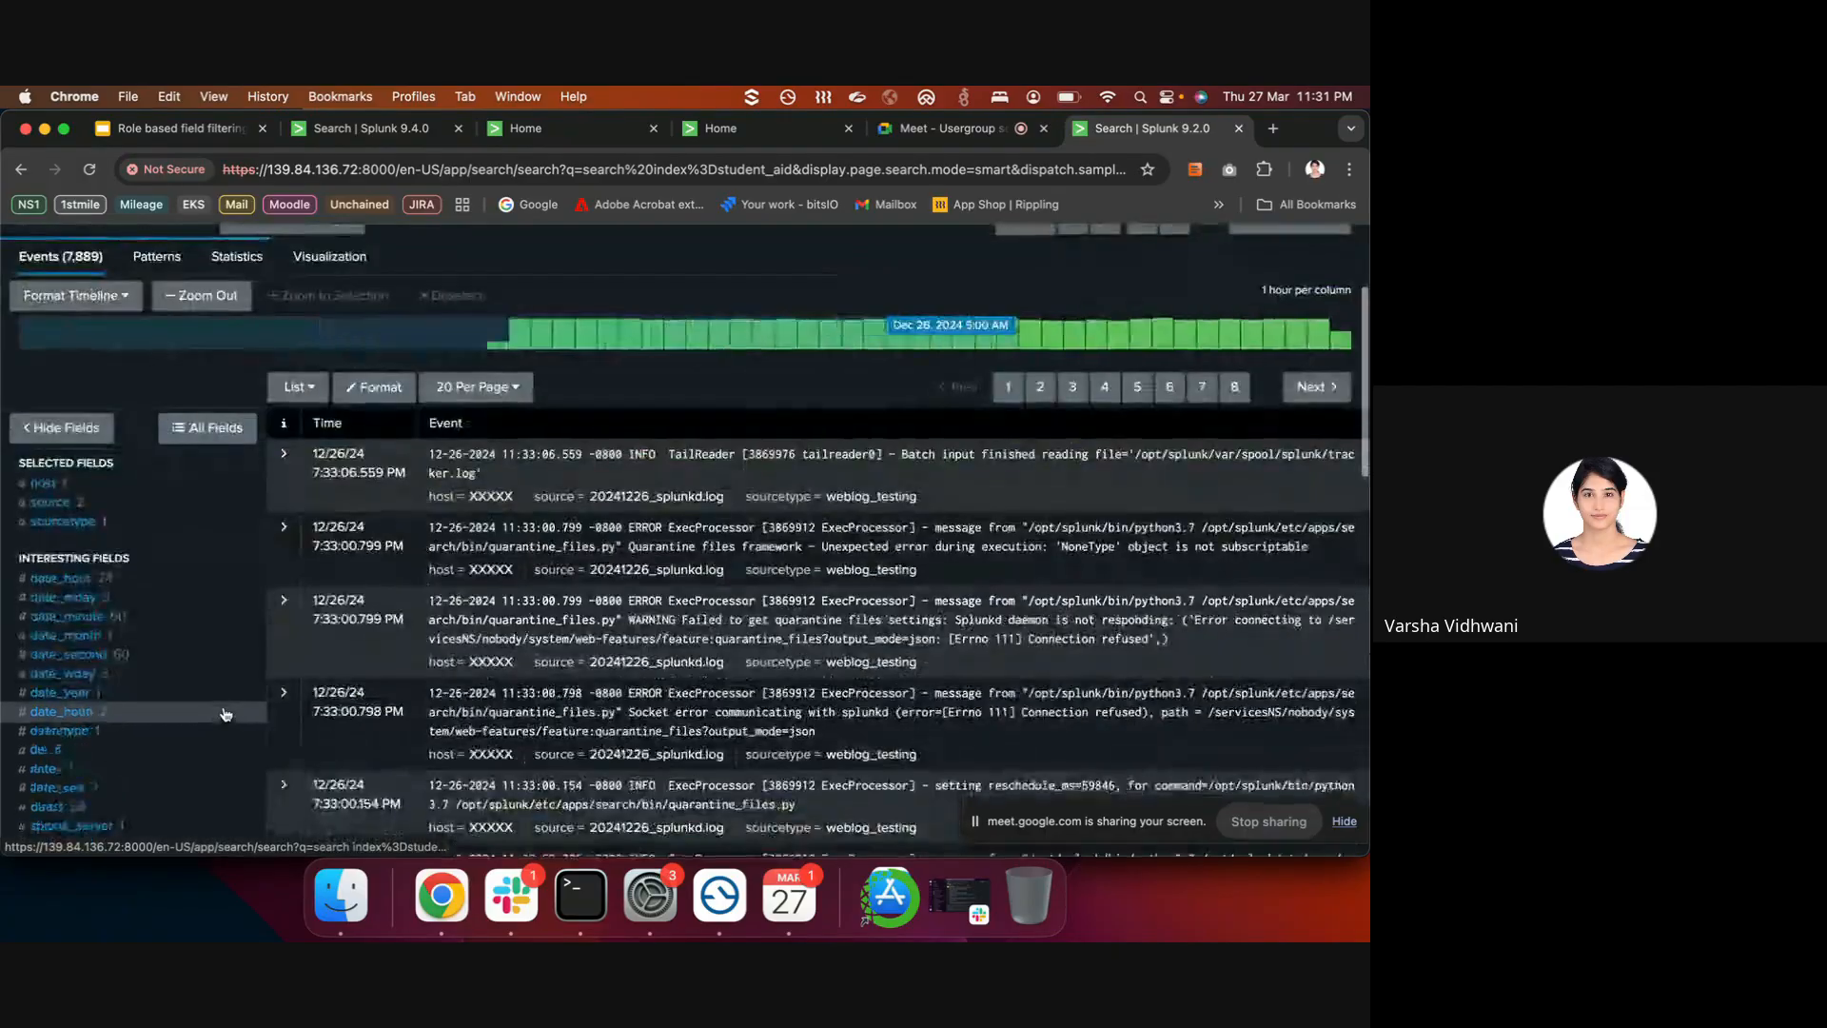
pyautogui.scroll(-1, 226, 714)
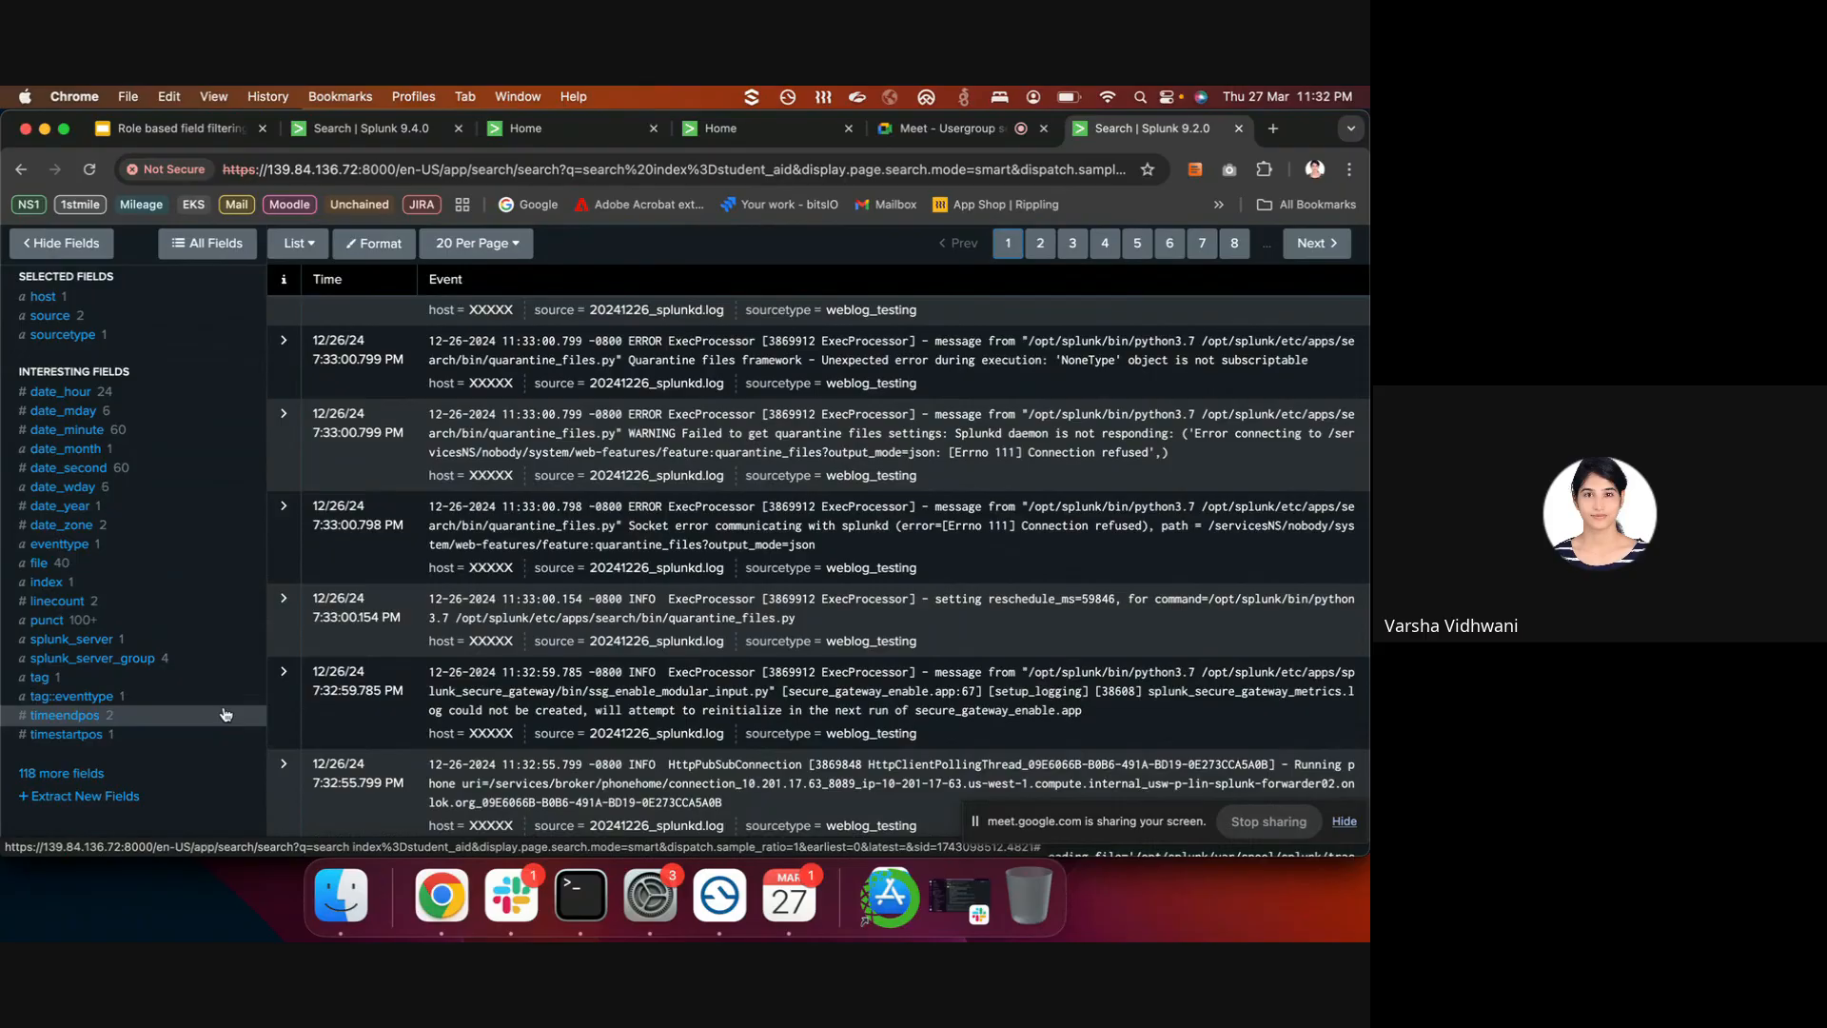
pyautogui.scroll(5, 225, 714)
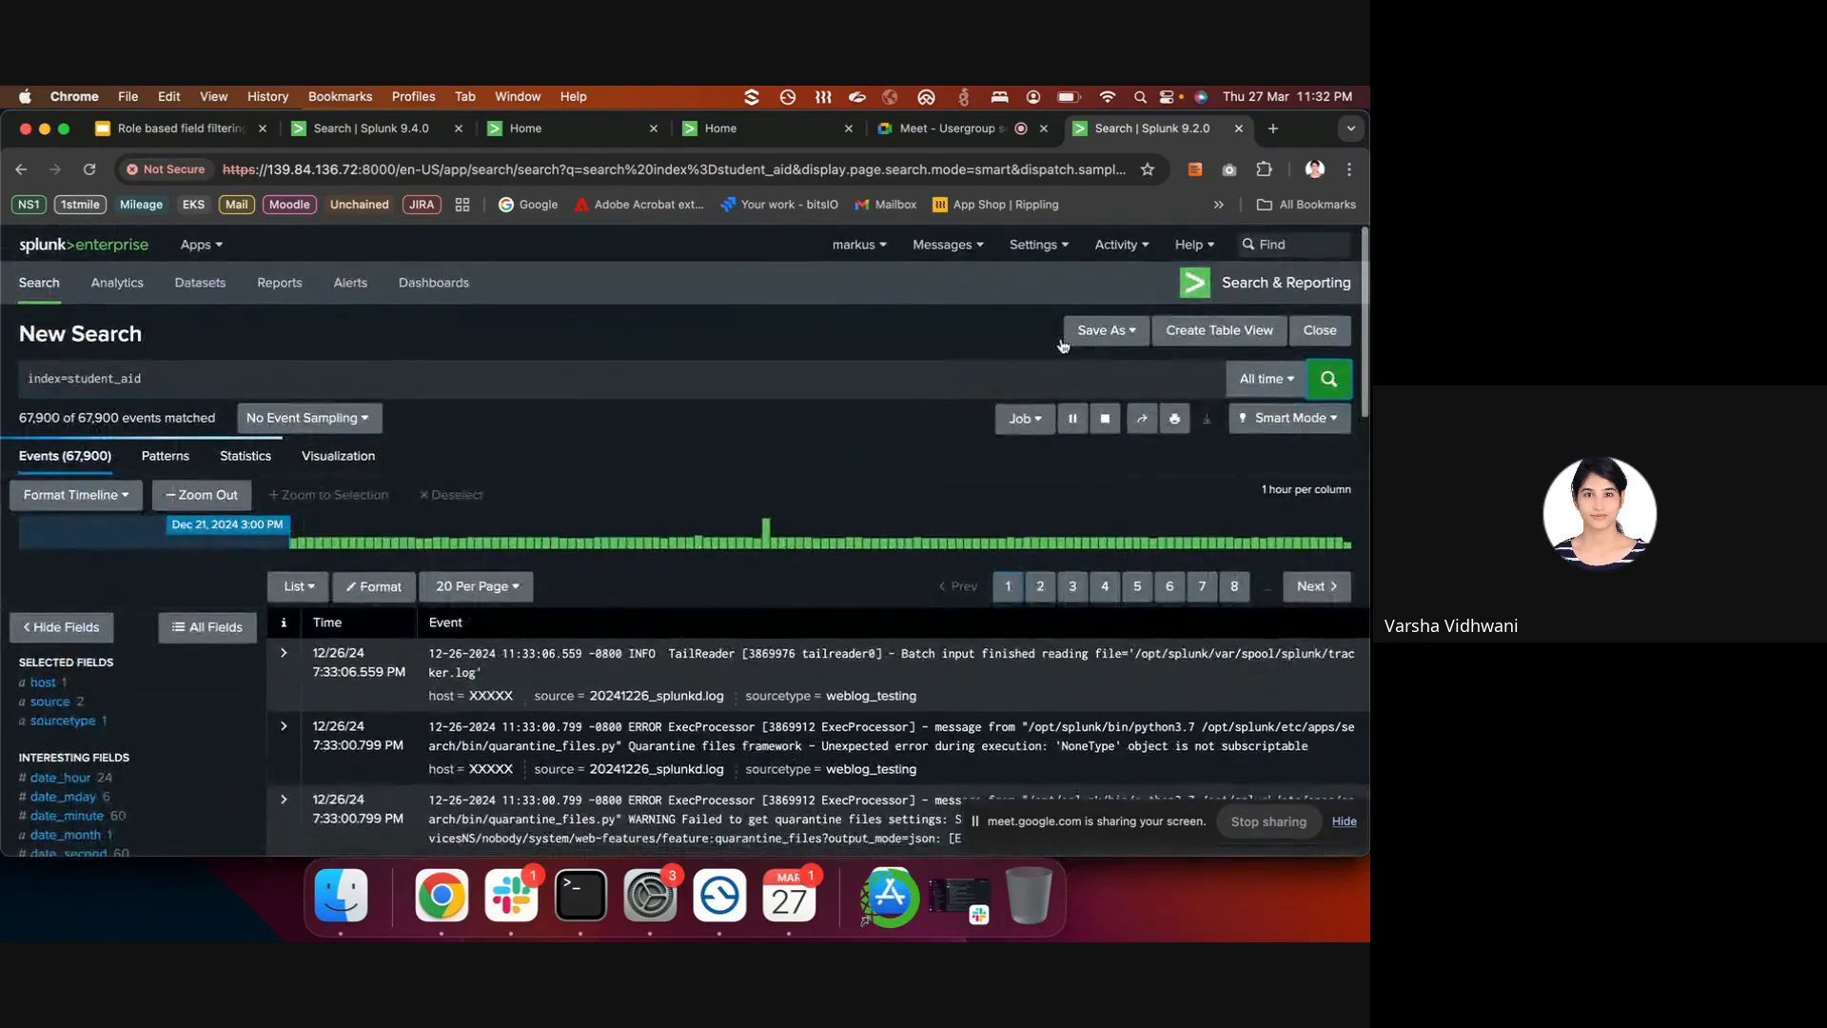
# - Log out of the restricted user's account
pyautogui.click(1038, 244)
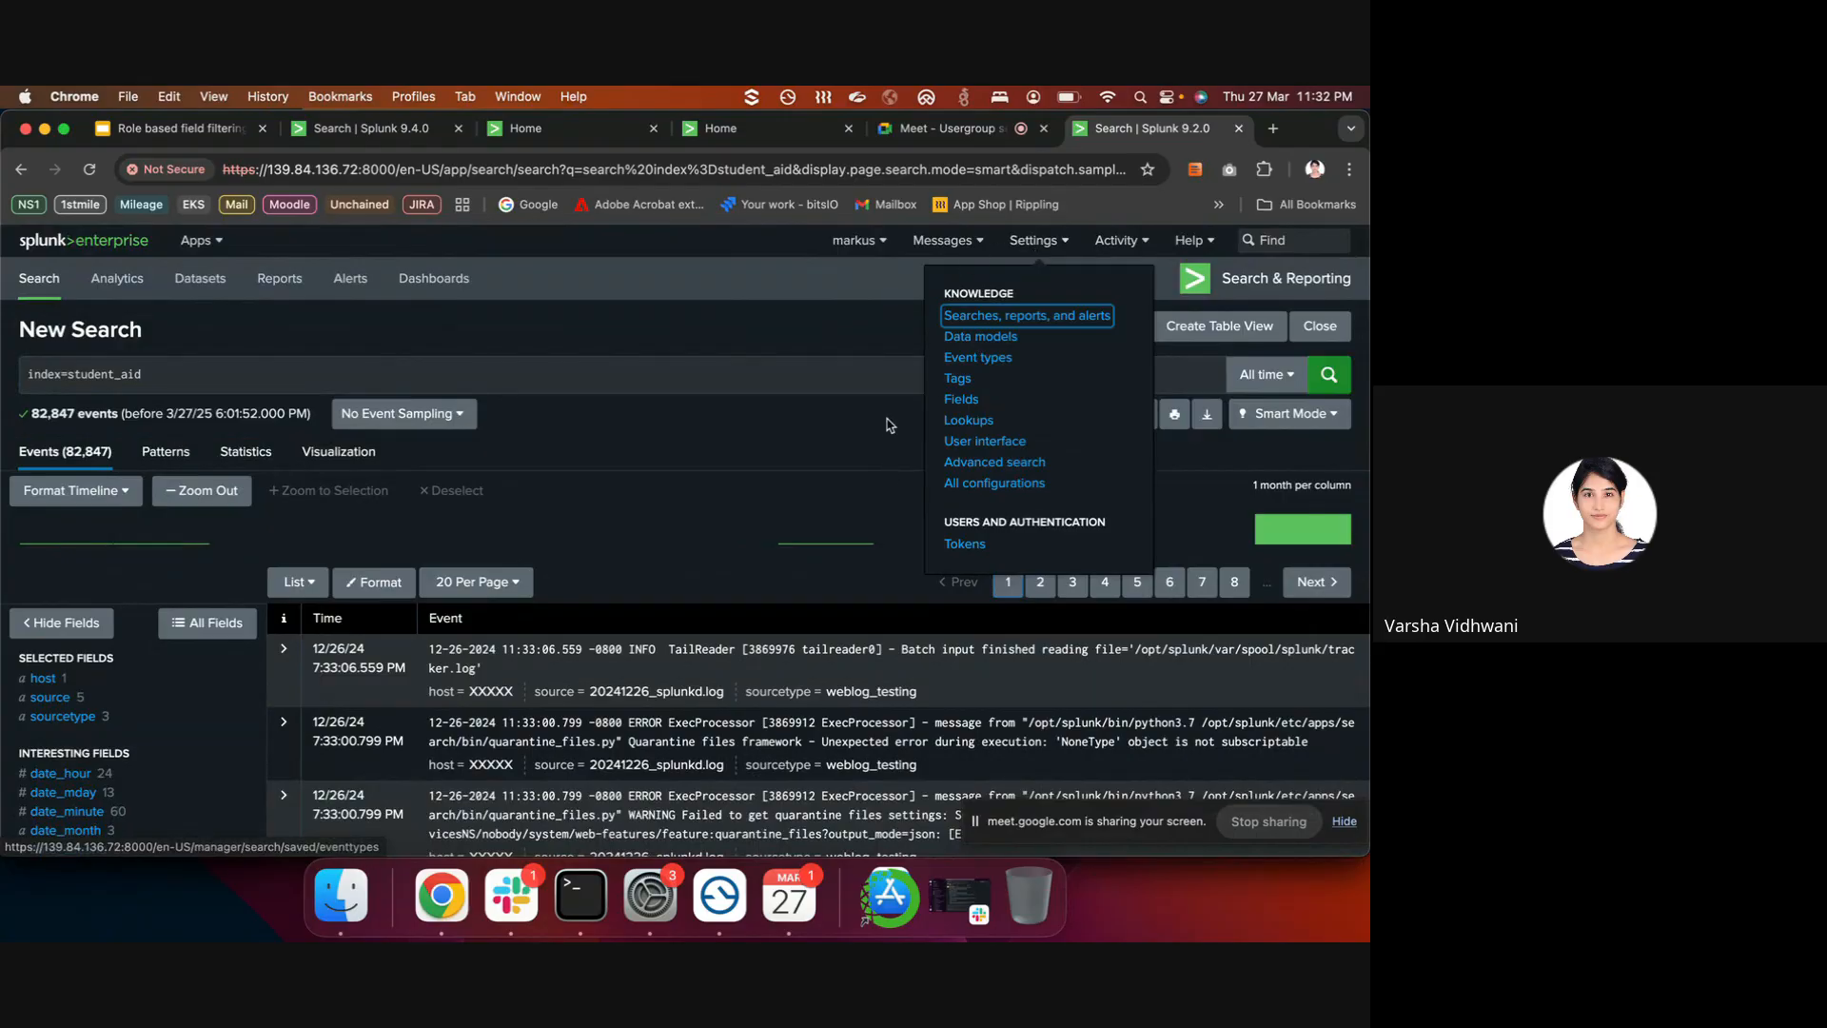
pyautogui.click(868, 365)
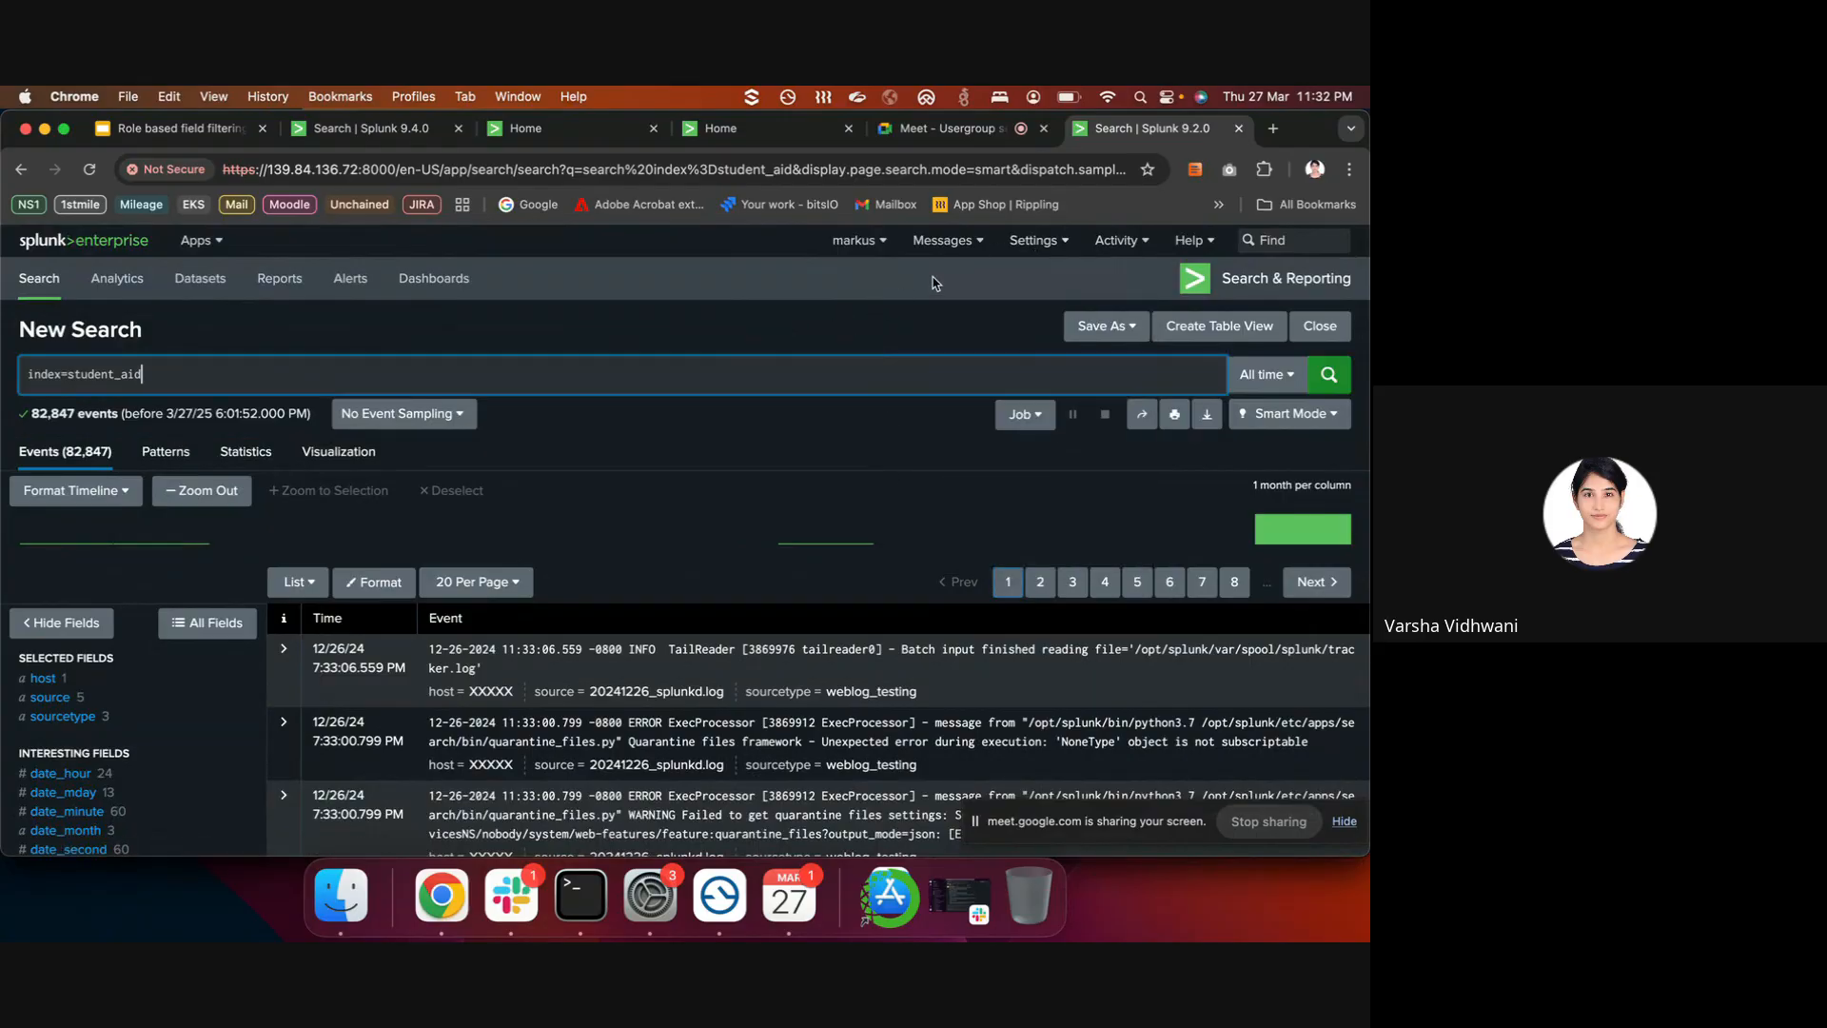
pyautogui.click(1044, 250)
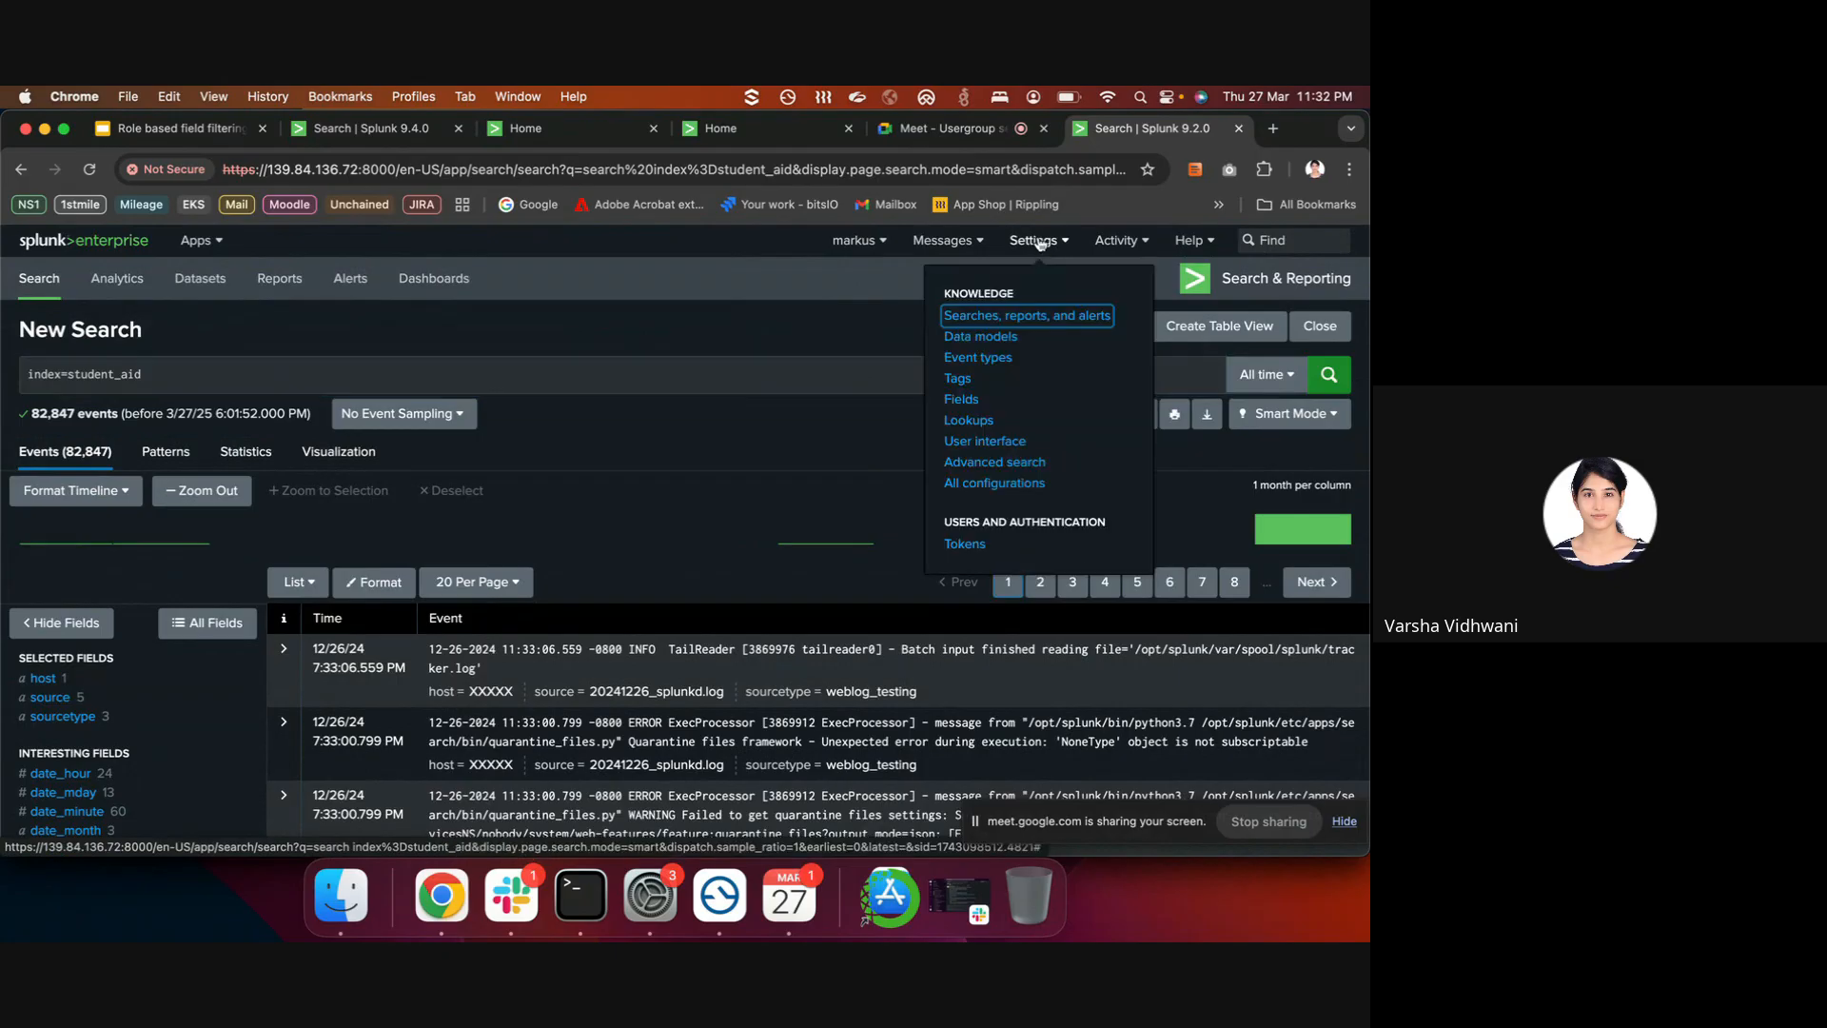
pyautogui.click(856, 240)
pyautogui.click(853, 340)
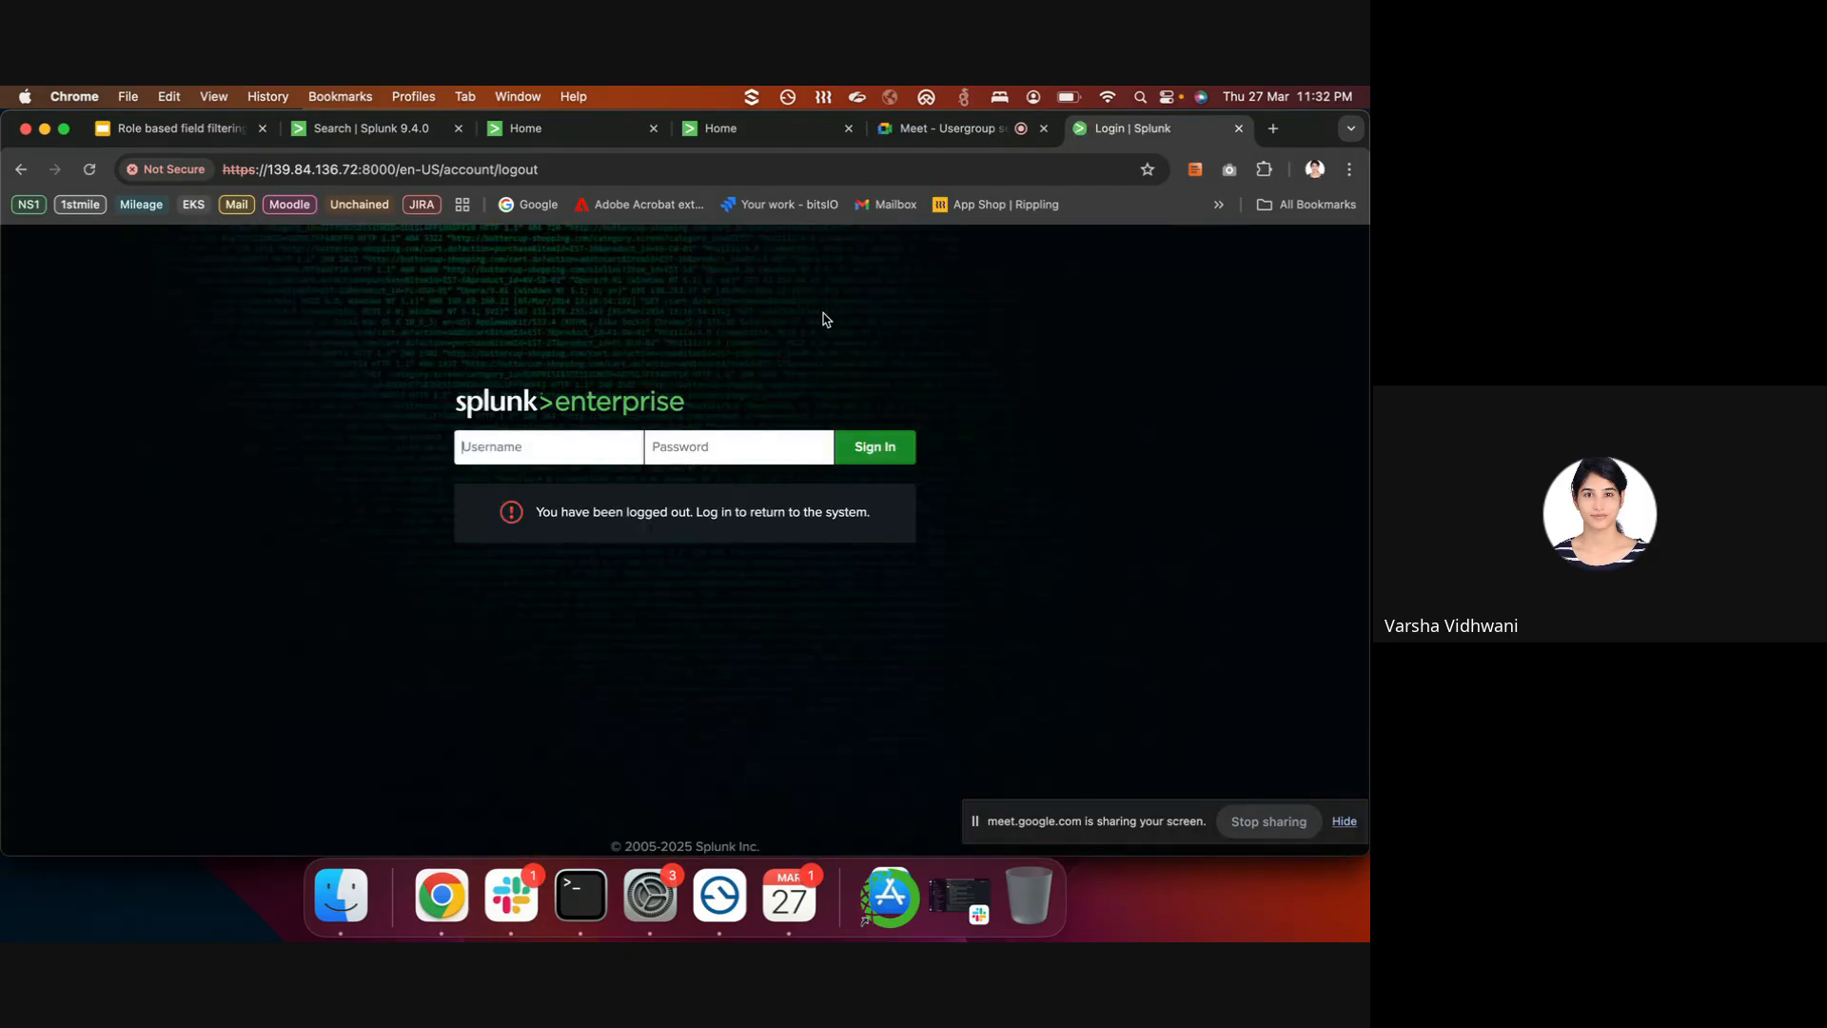
# - Sign in as admin, re-entering the password after the first attempt fails
pyautogui.write('adm***')
pyautogui.press('Return')
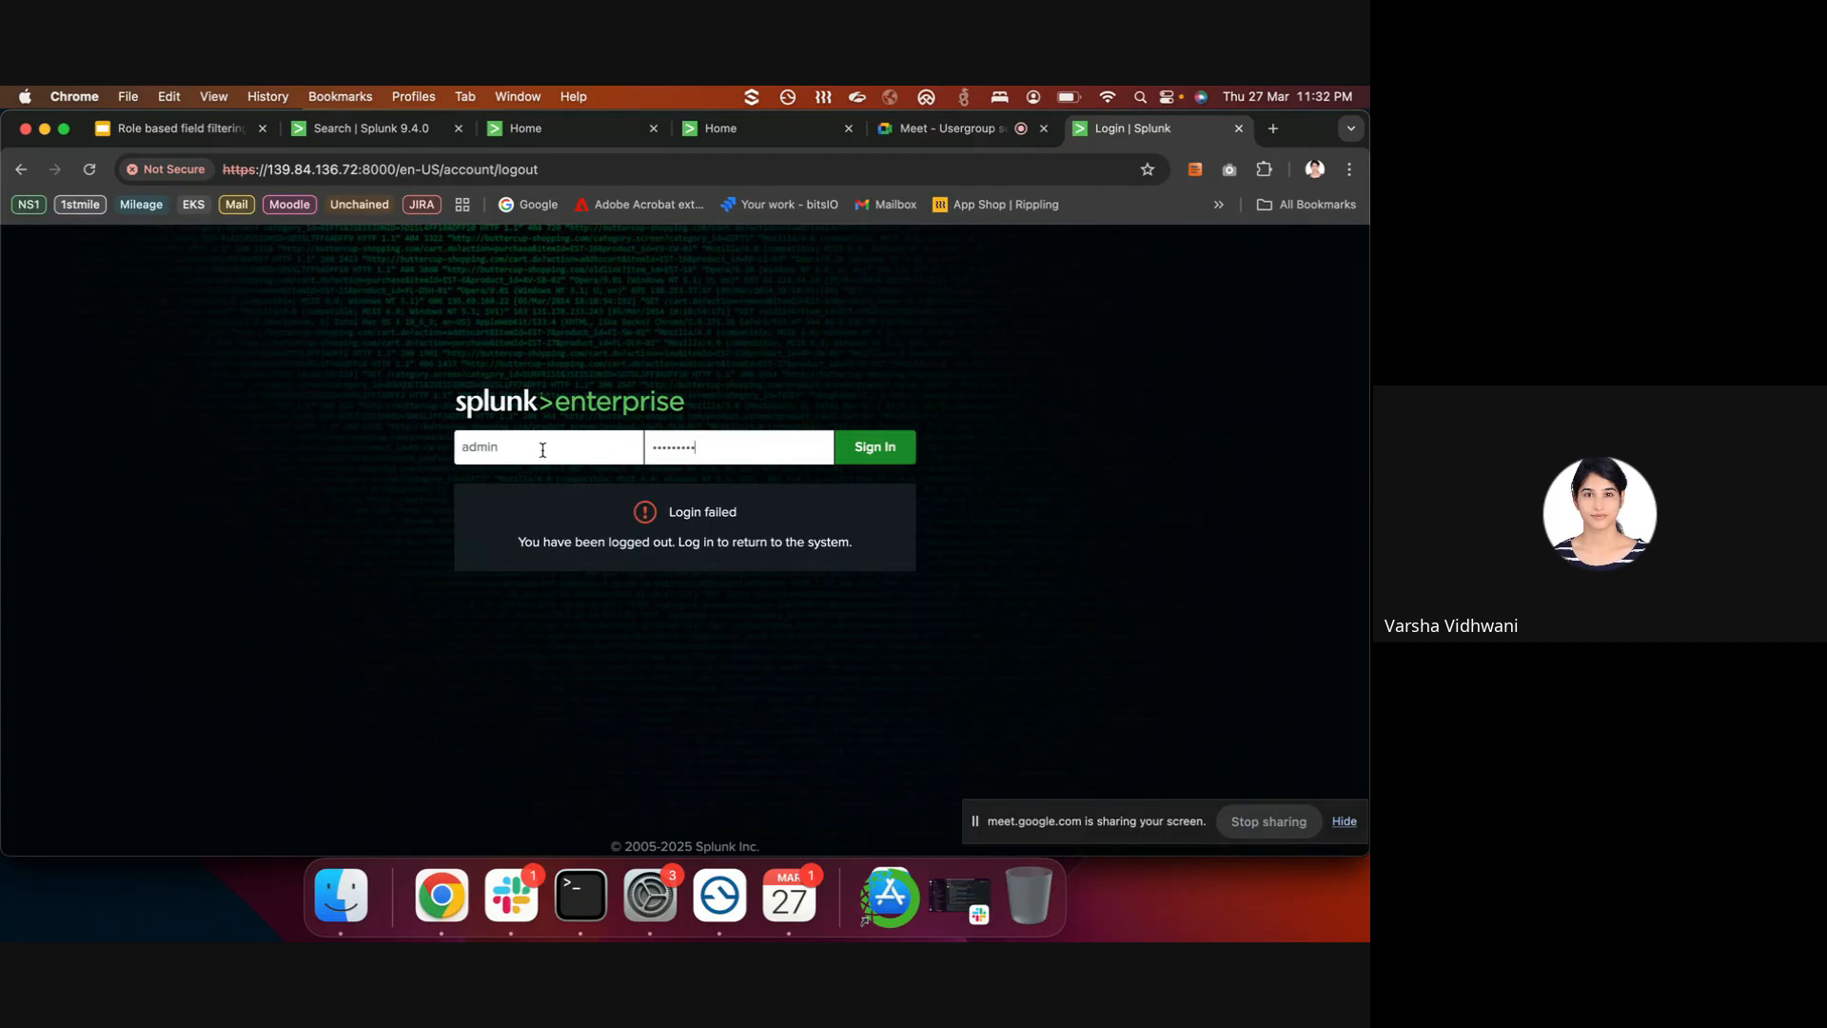
pyautogui.write('*')
pyautogui.press('Return')
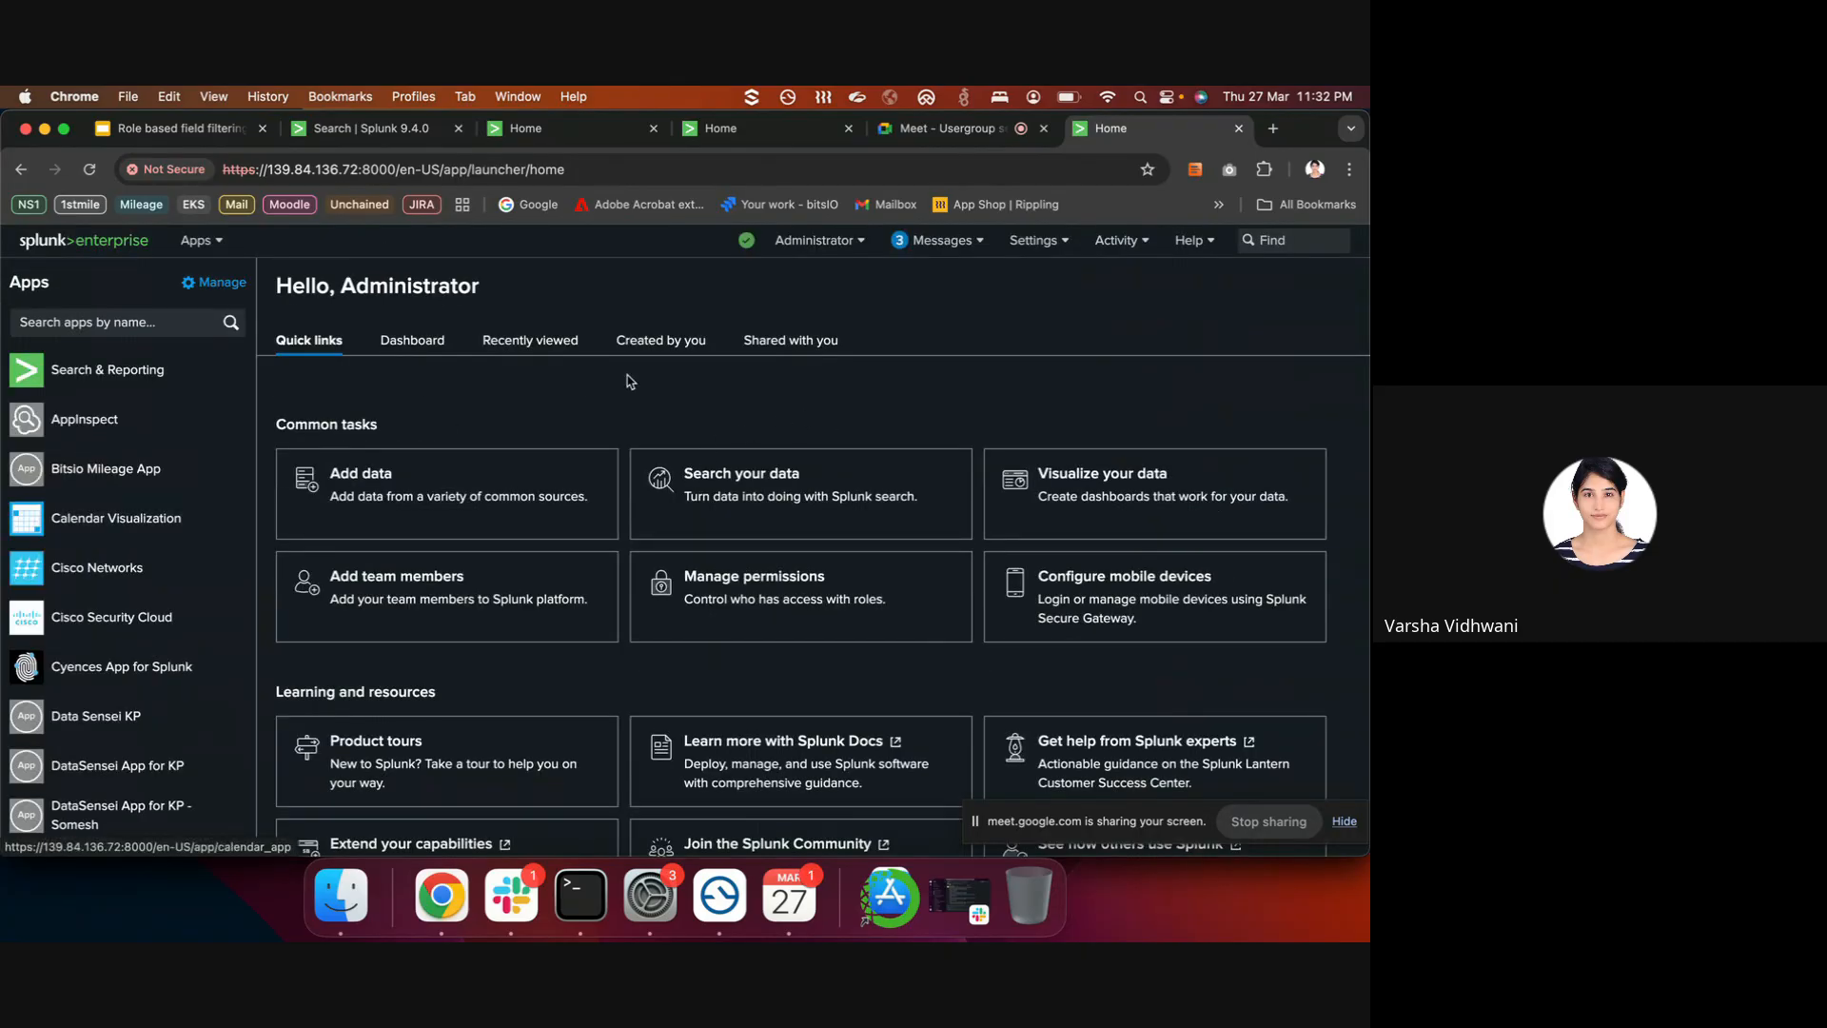
# - Open Settings > Add Data and bring up the Downloads folder in Finder
pyautogui.click(1015, 241)
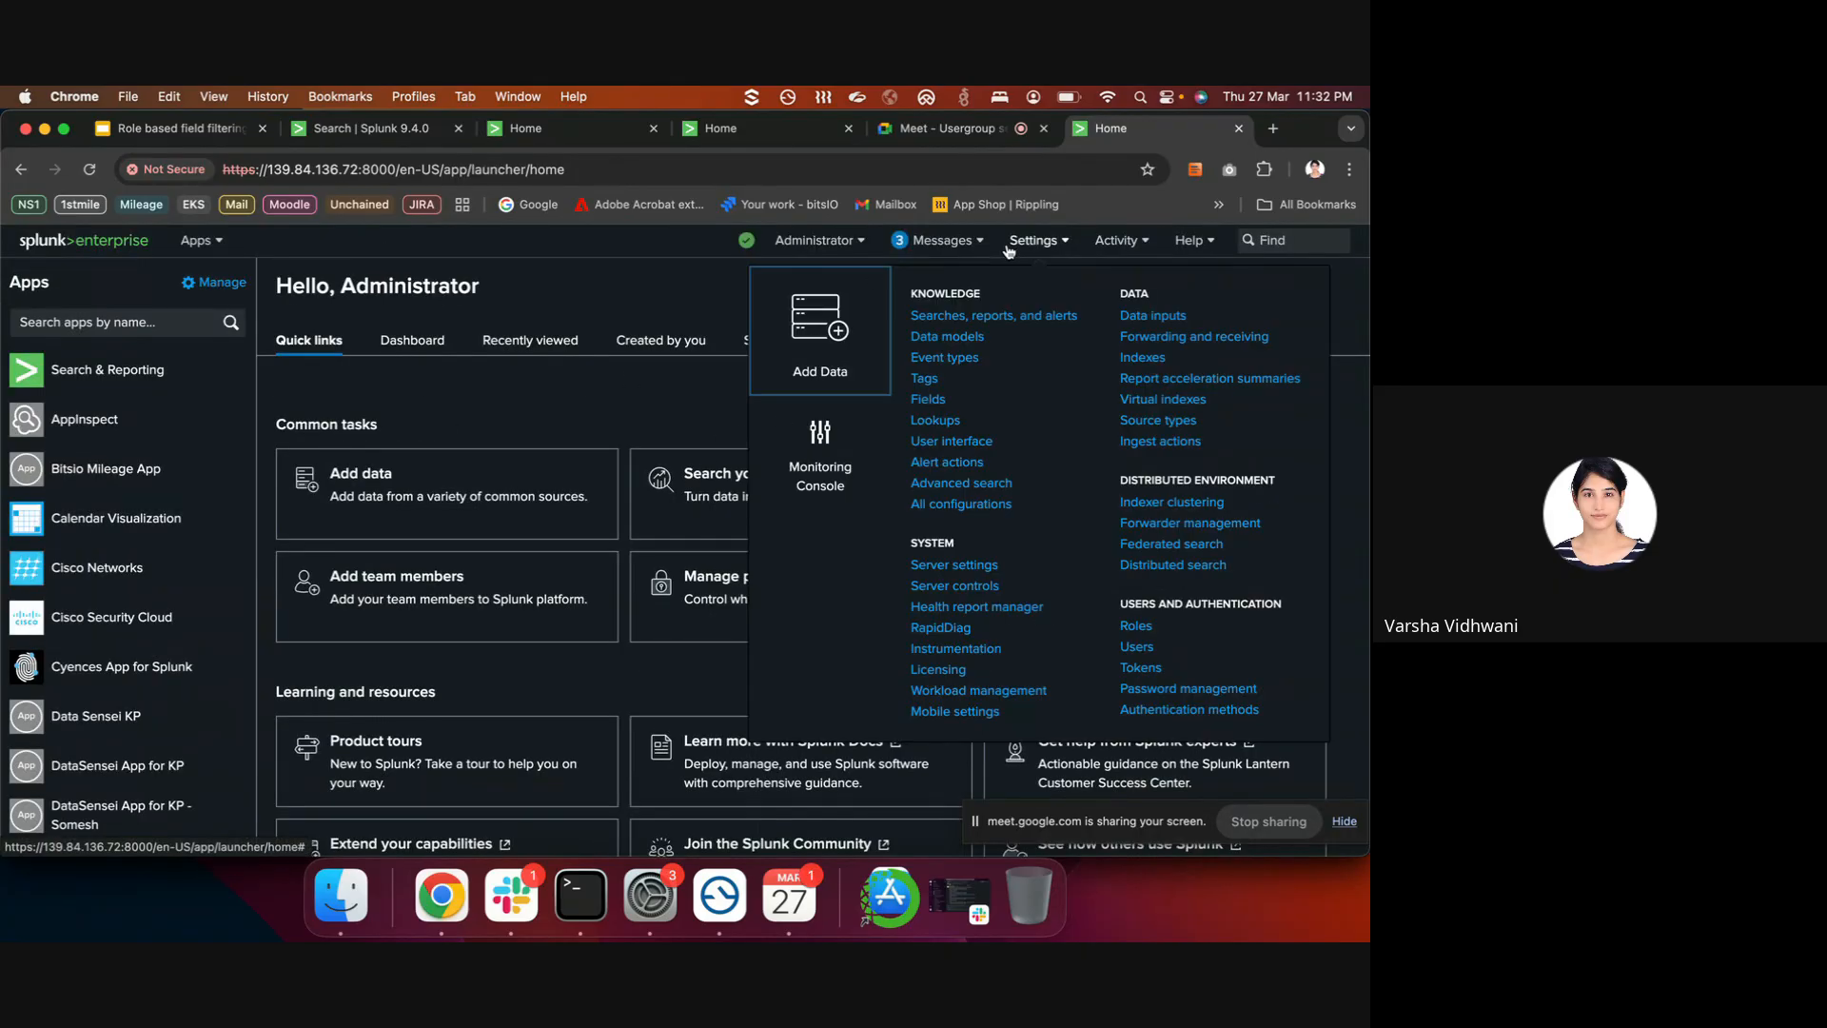
pyautogui.click(831, 351)
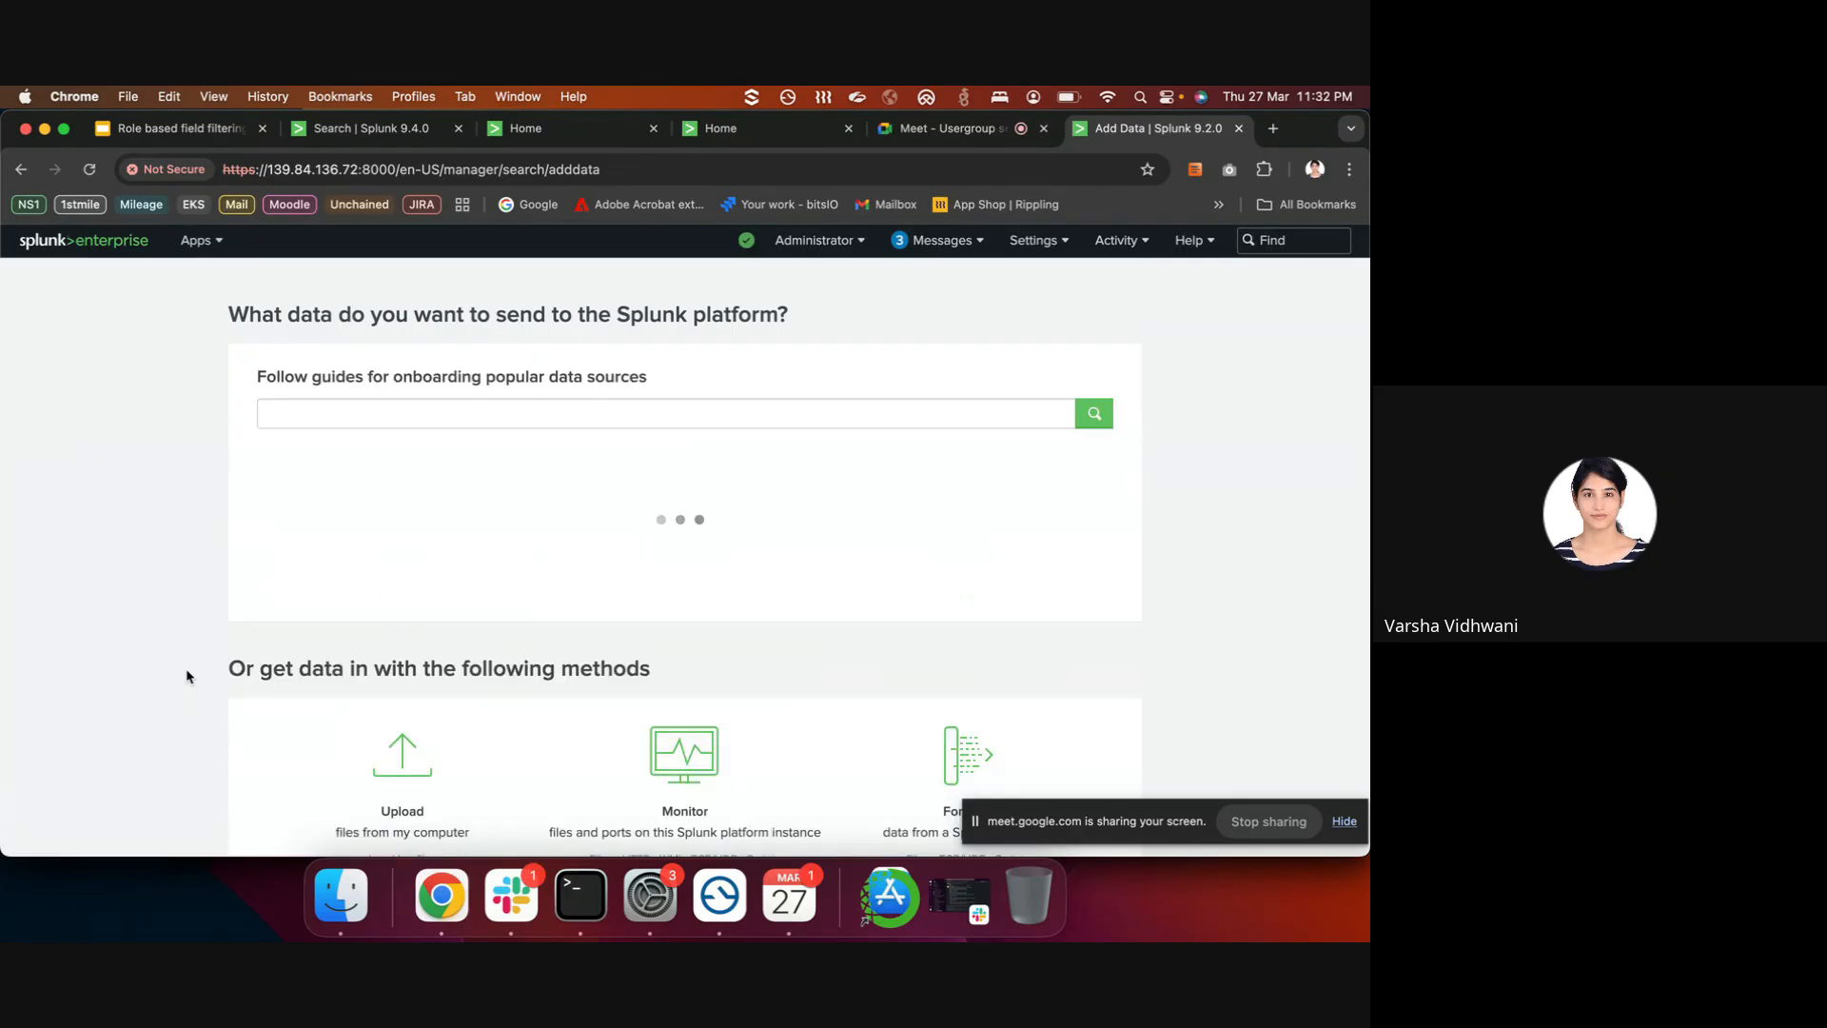
pyautogui.click(341, 895)
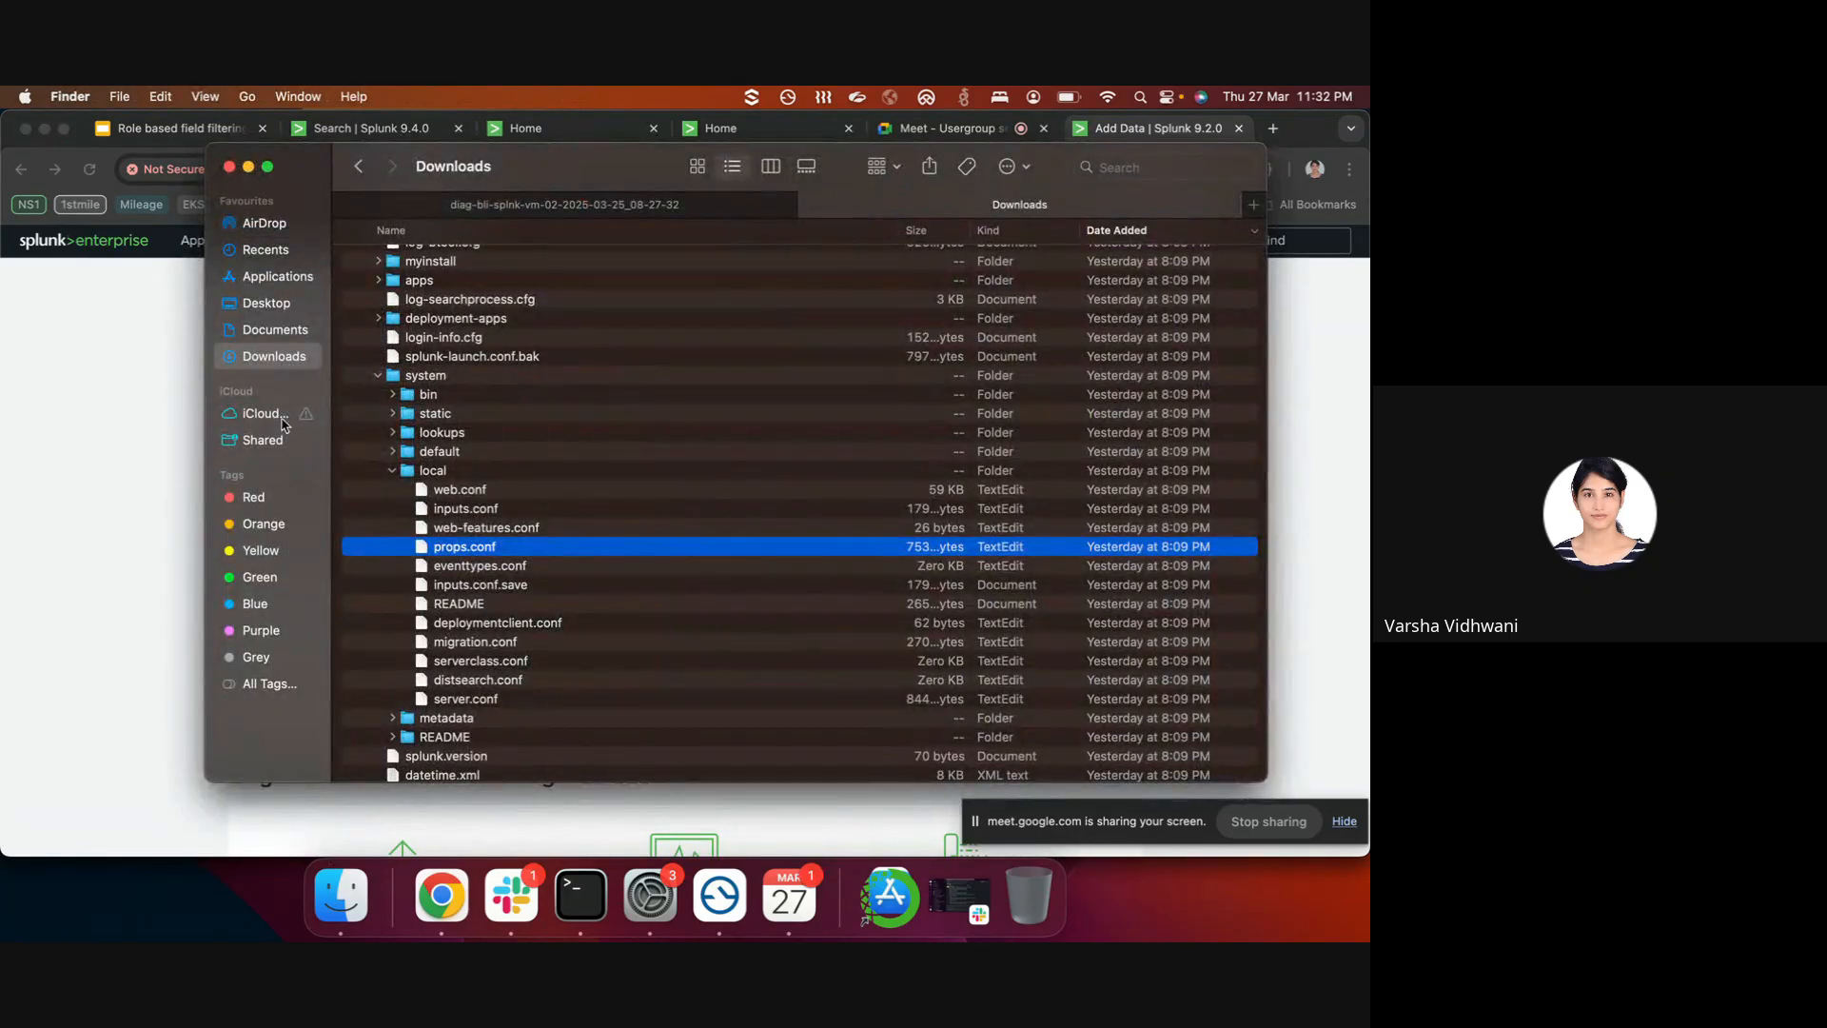
pyautogui.scroll(10, 515, 410)
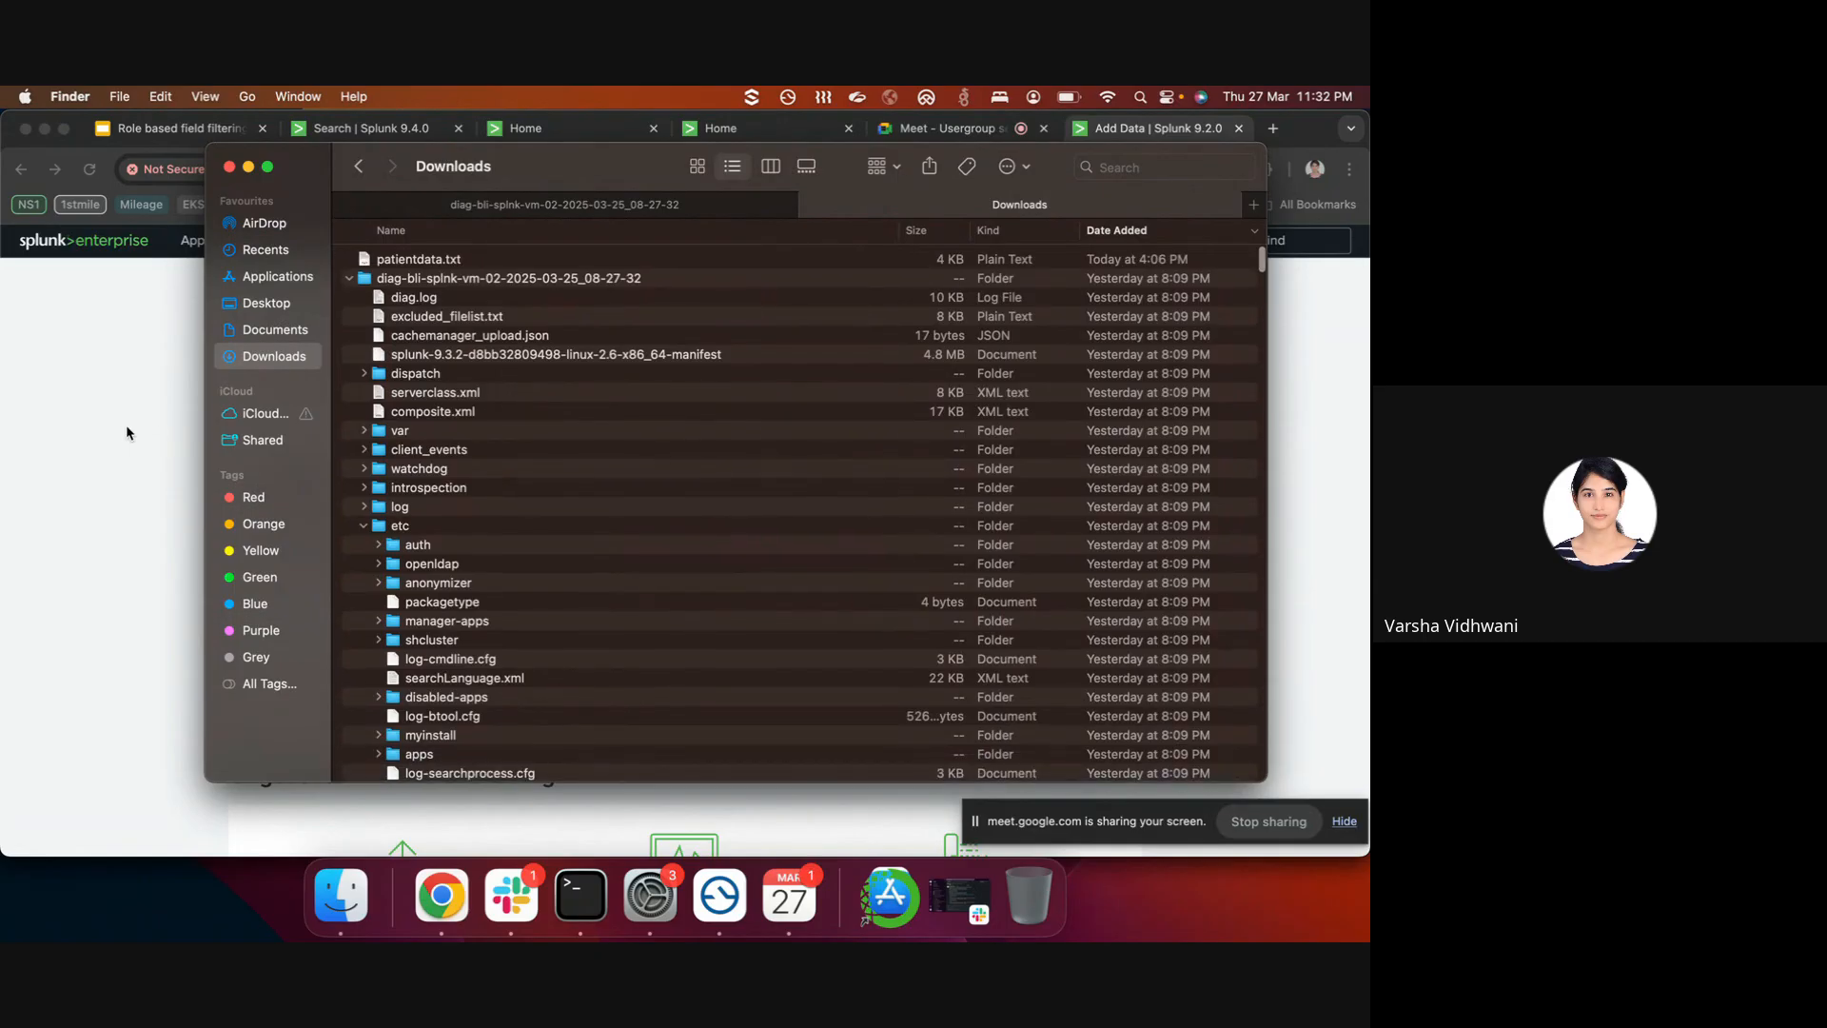
pyautogui.click(350, 278)
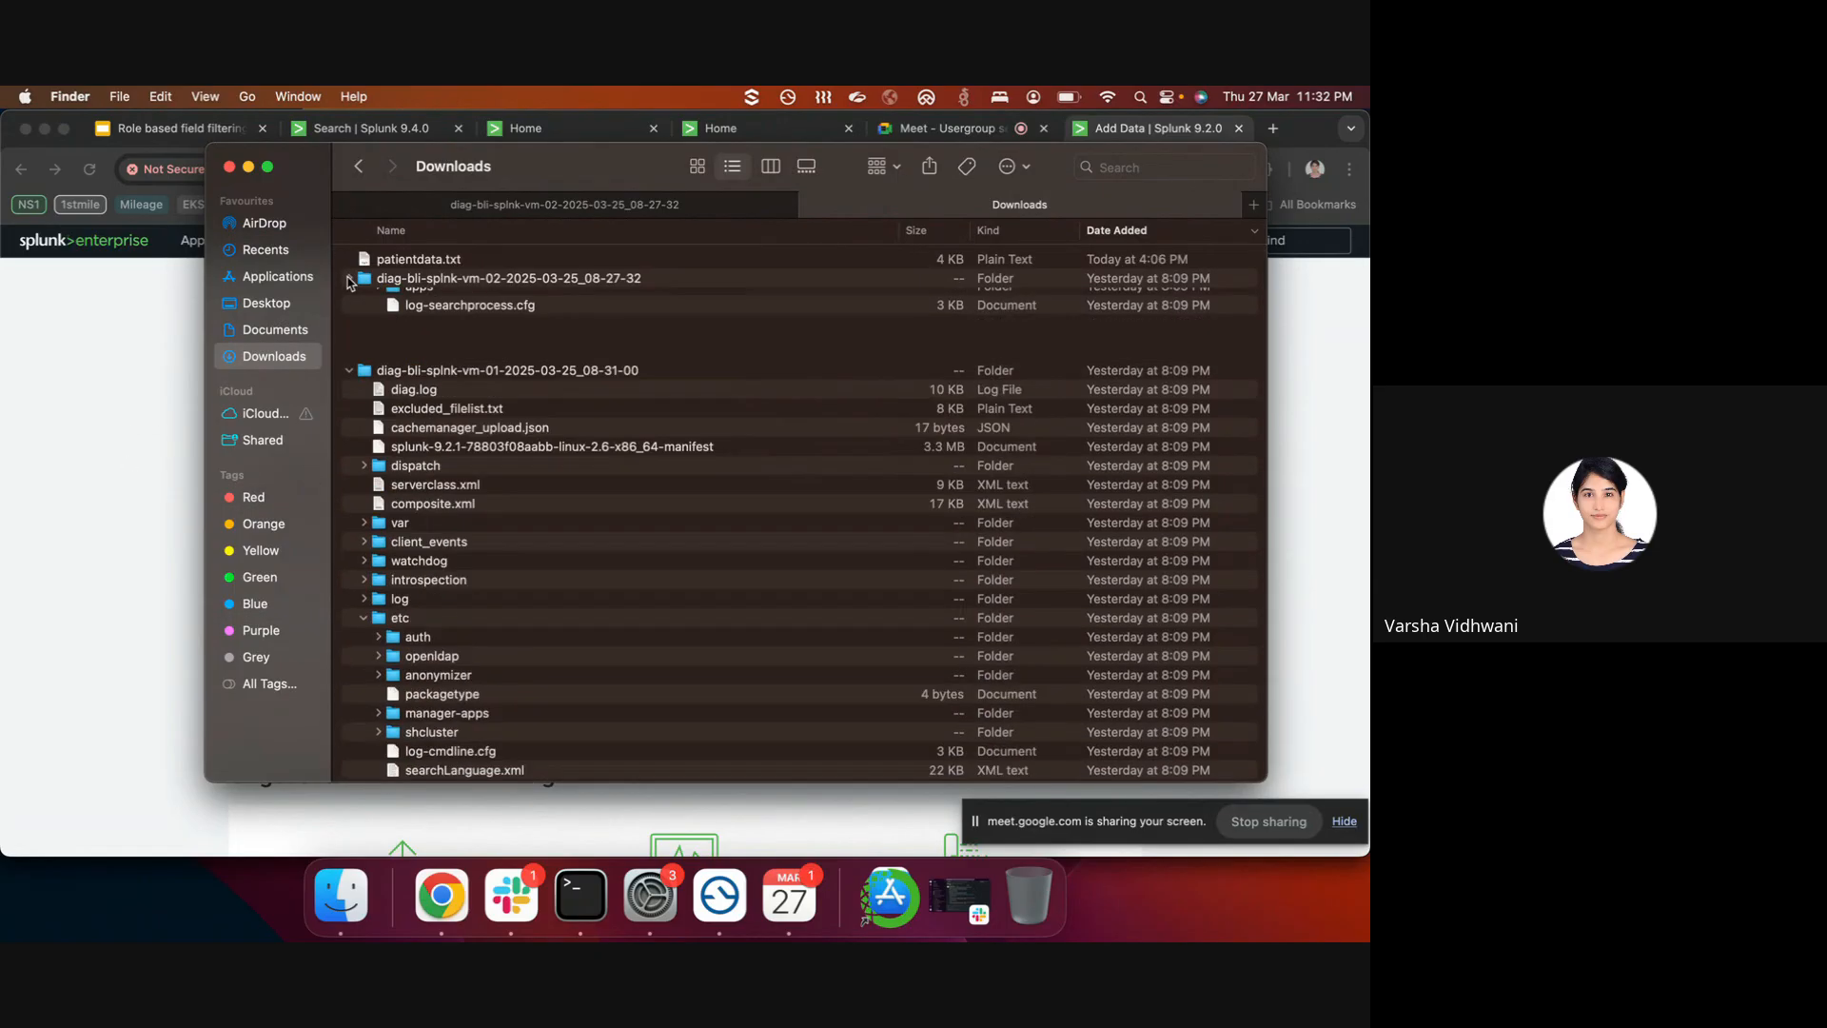
pyautogui.click(348, 297)
pyautogui.click(348, 298)
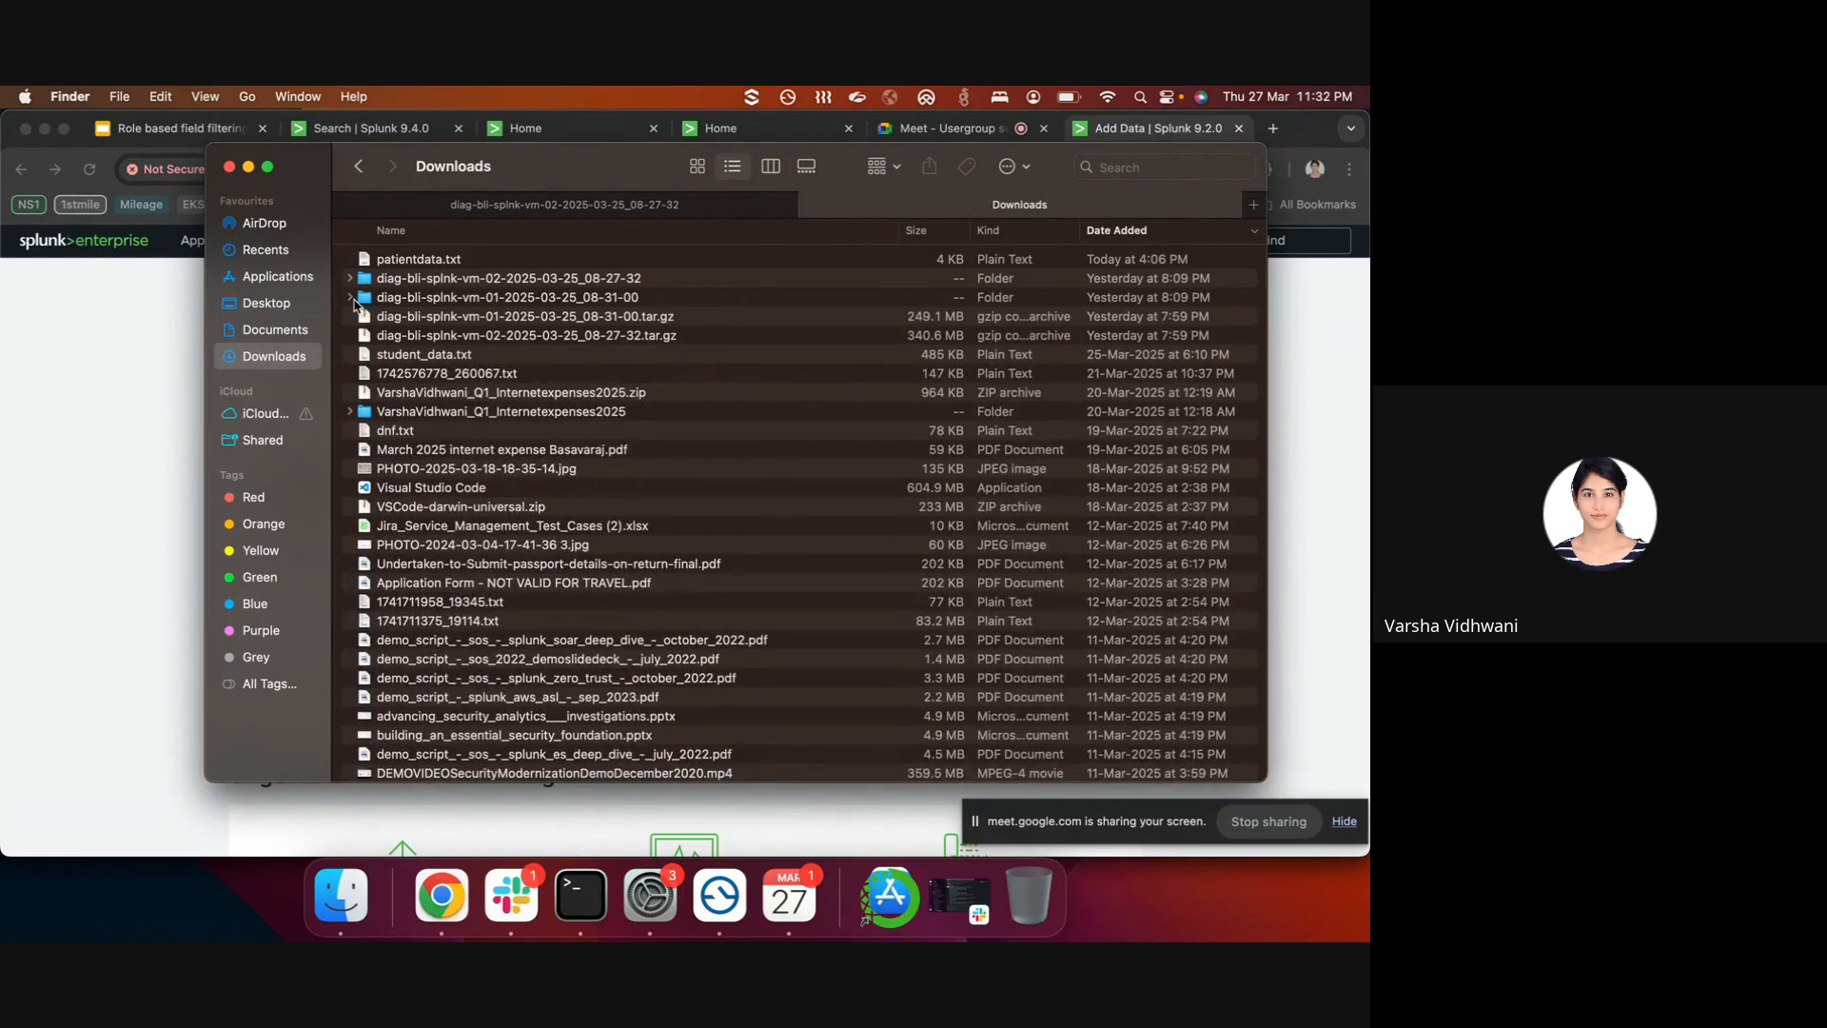
pyautogui.click(106, 485)
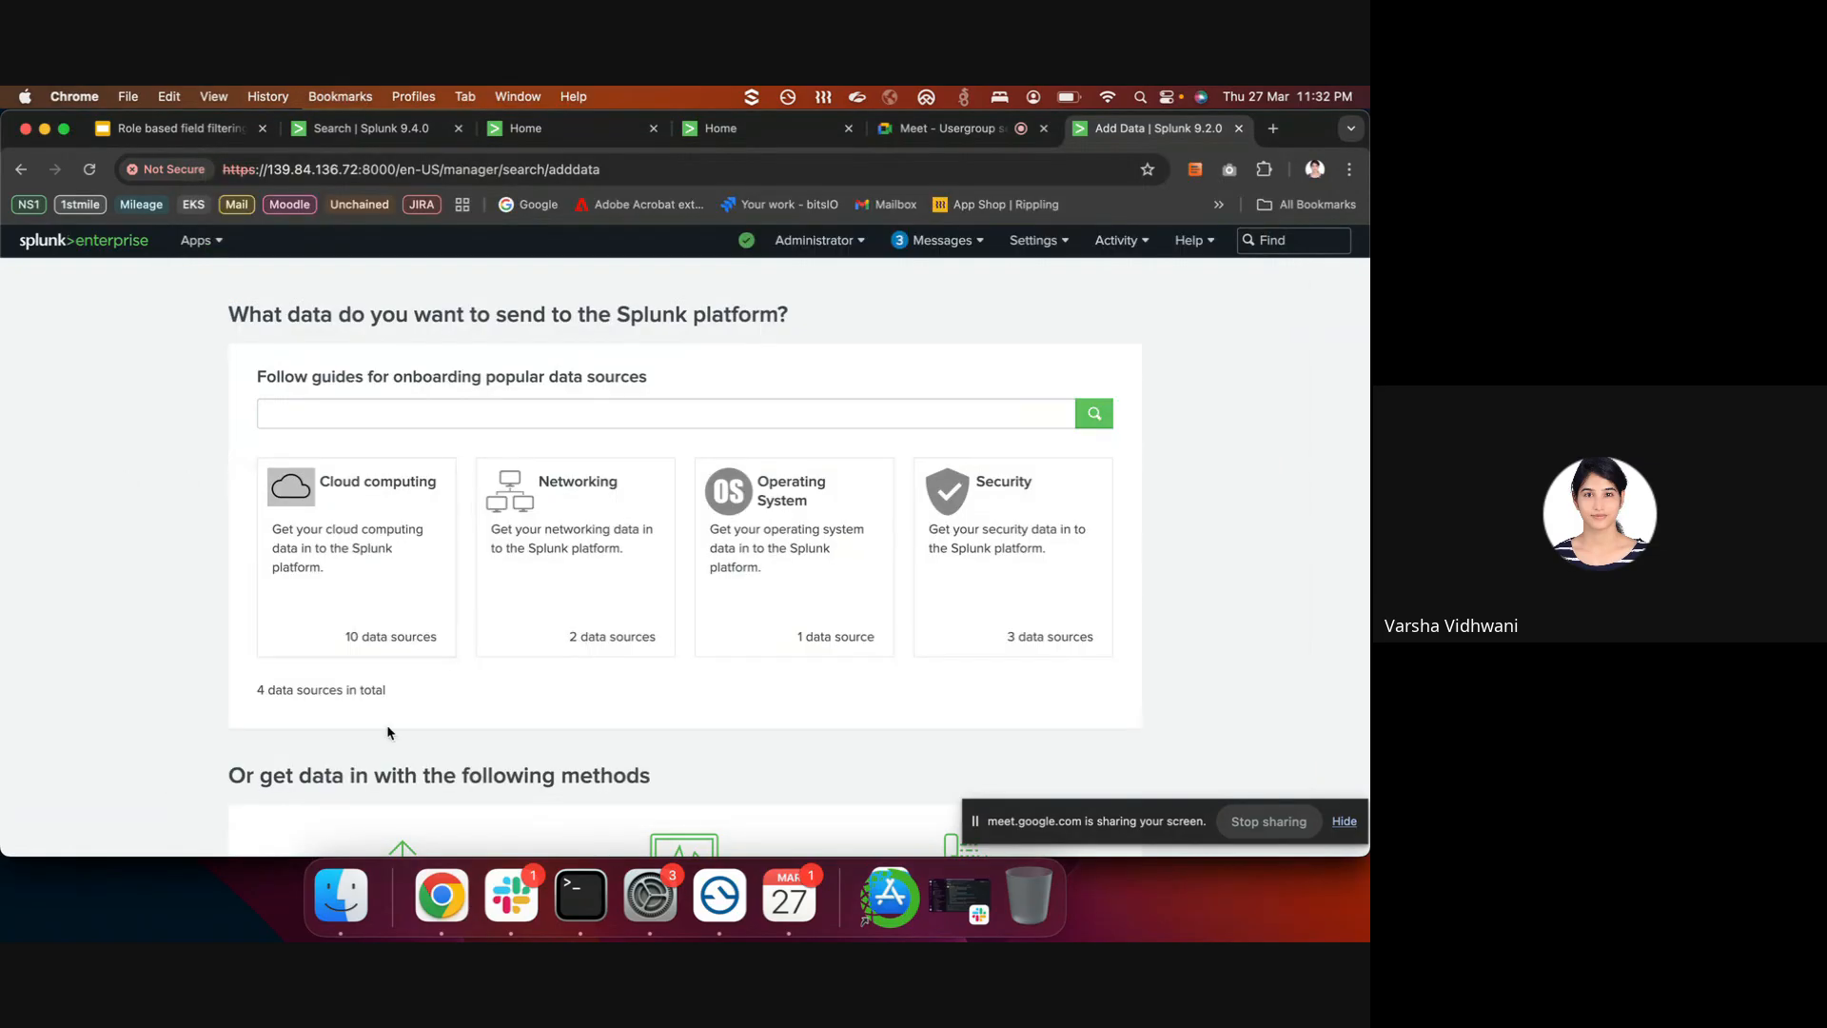
# - Look at Add Data's upload-from-this-computer option, then return to the overview
pyautogui.scroll(-2, 410, 643)
pyautogui.scroll(-3, 790, 447)
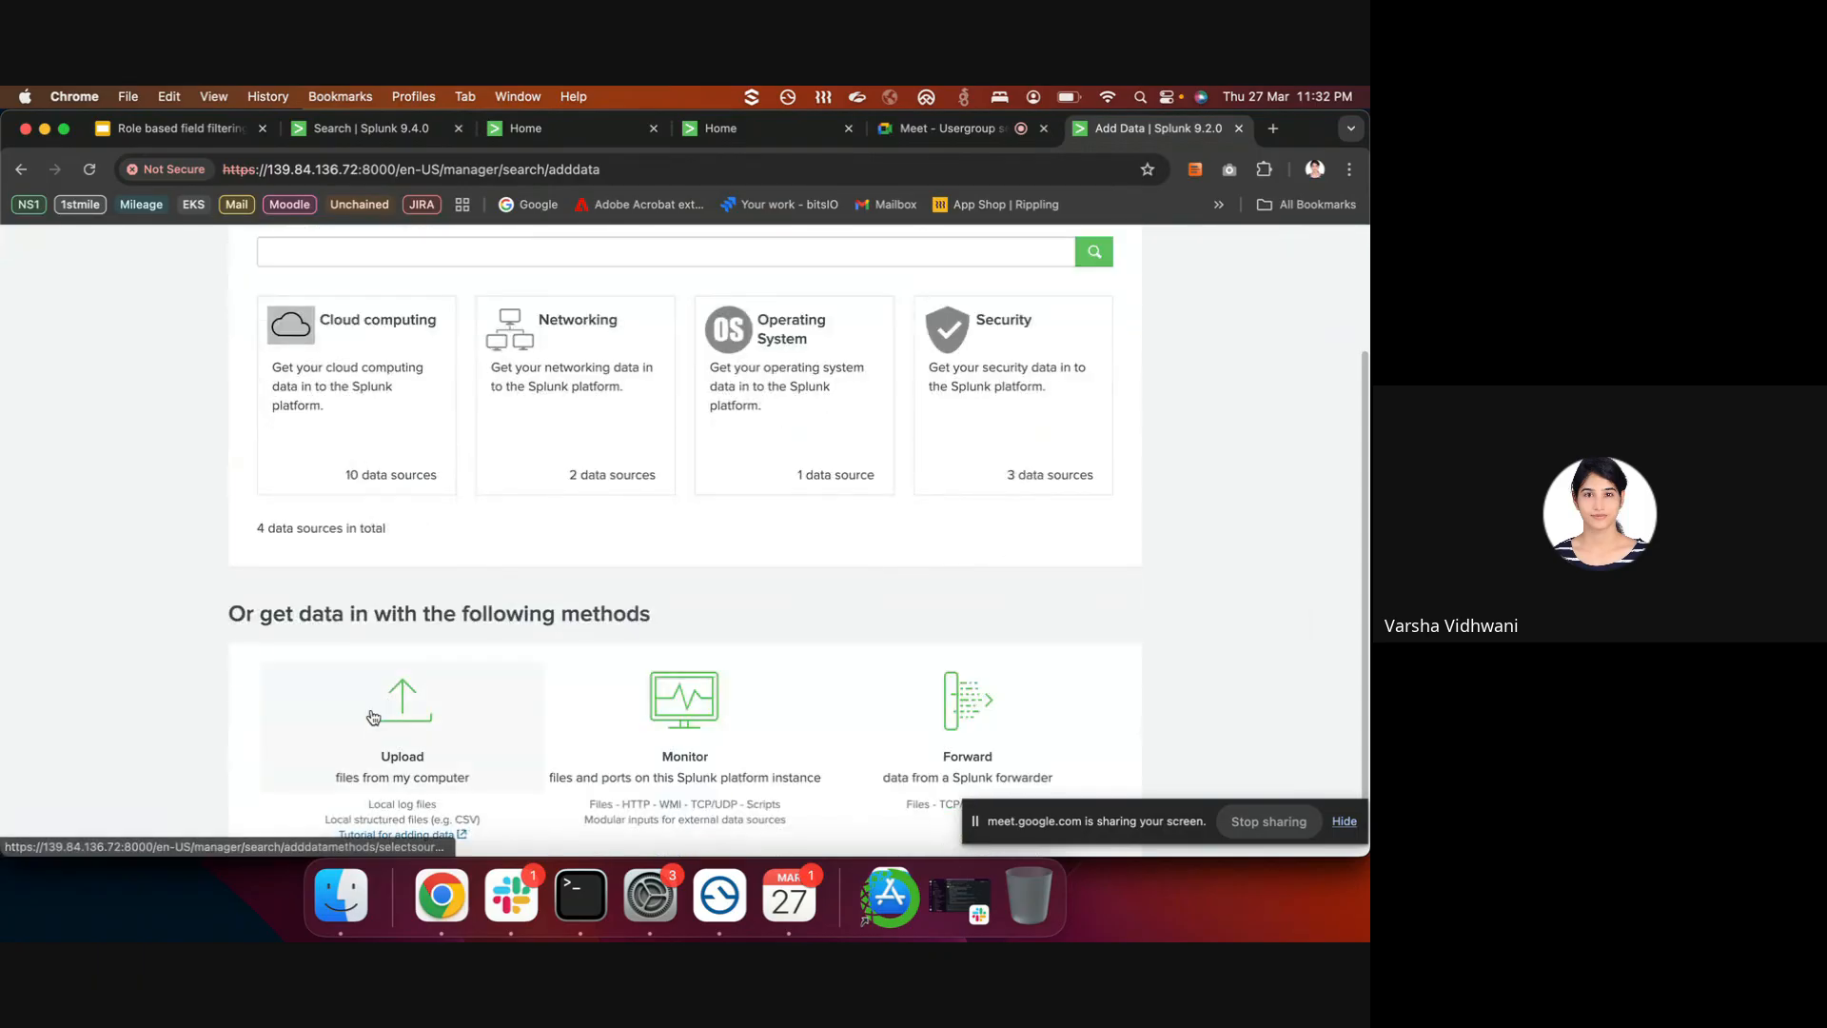
pyautogui.click(402, 724)
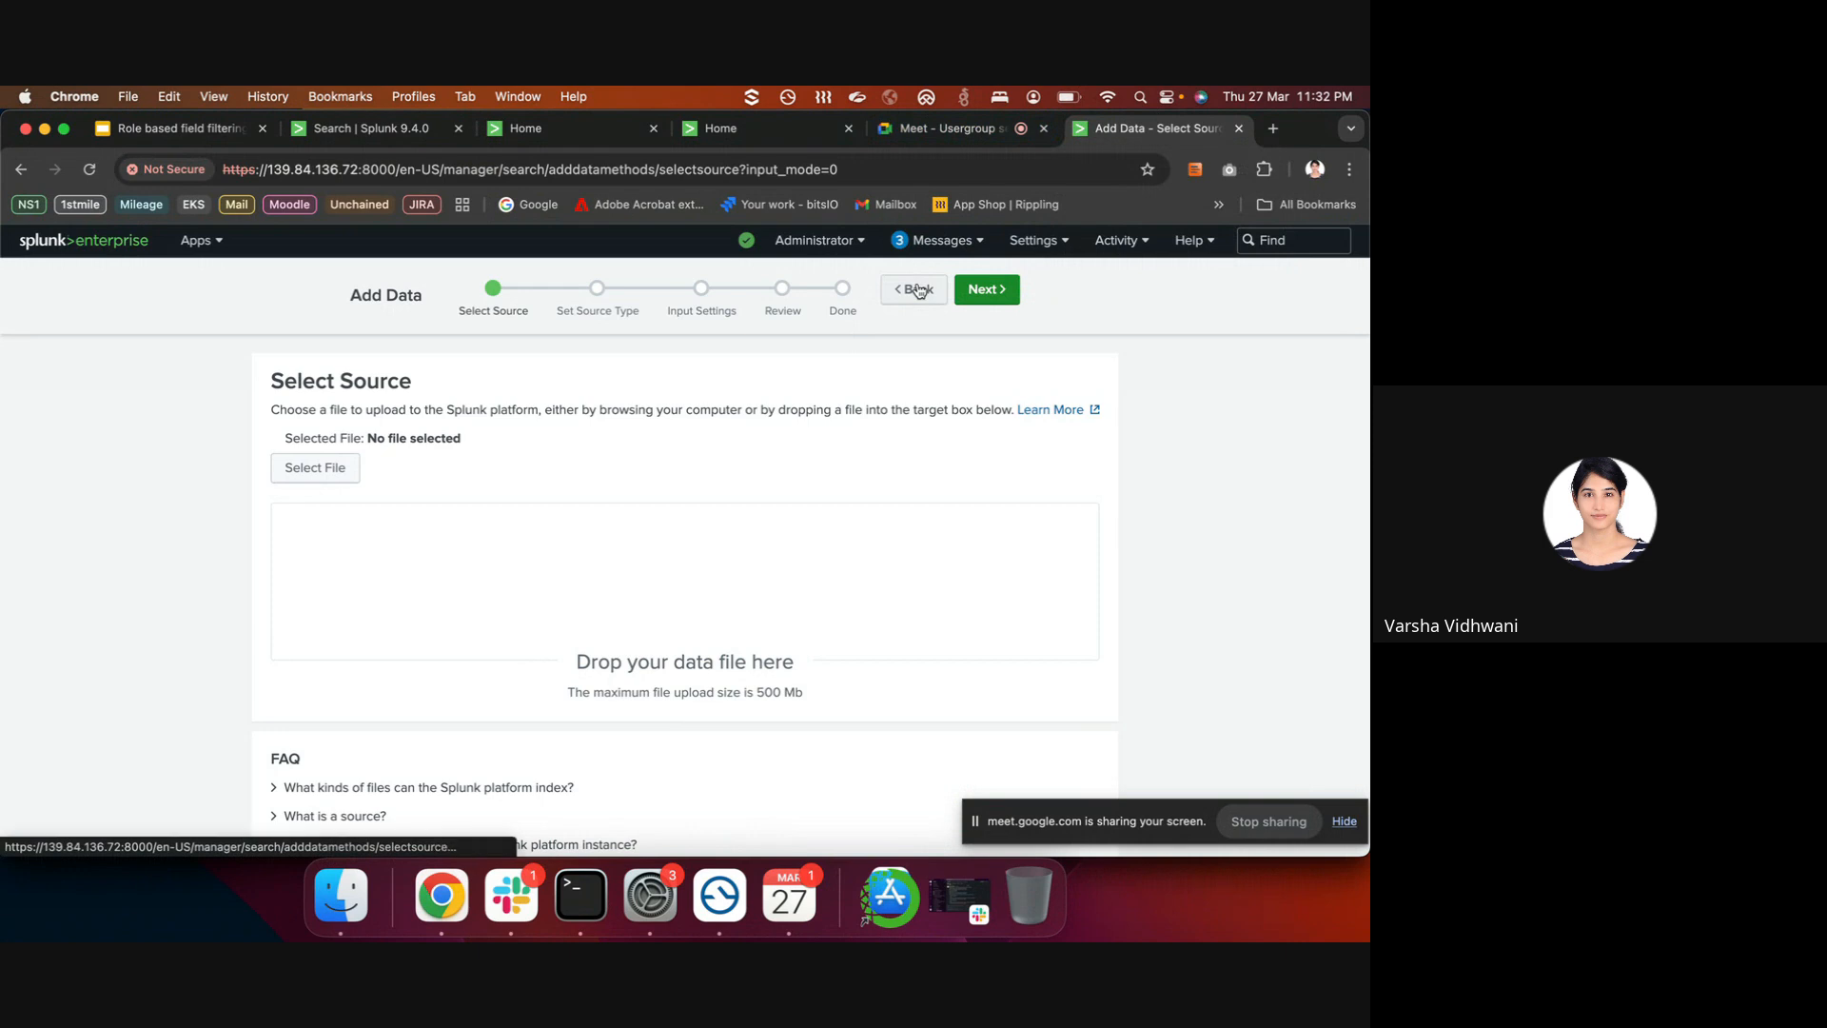
pyautogui.click(918, 290)
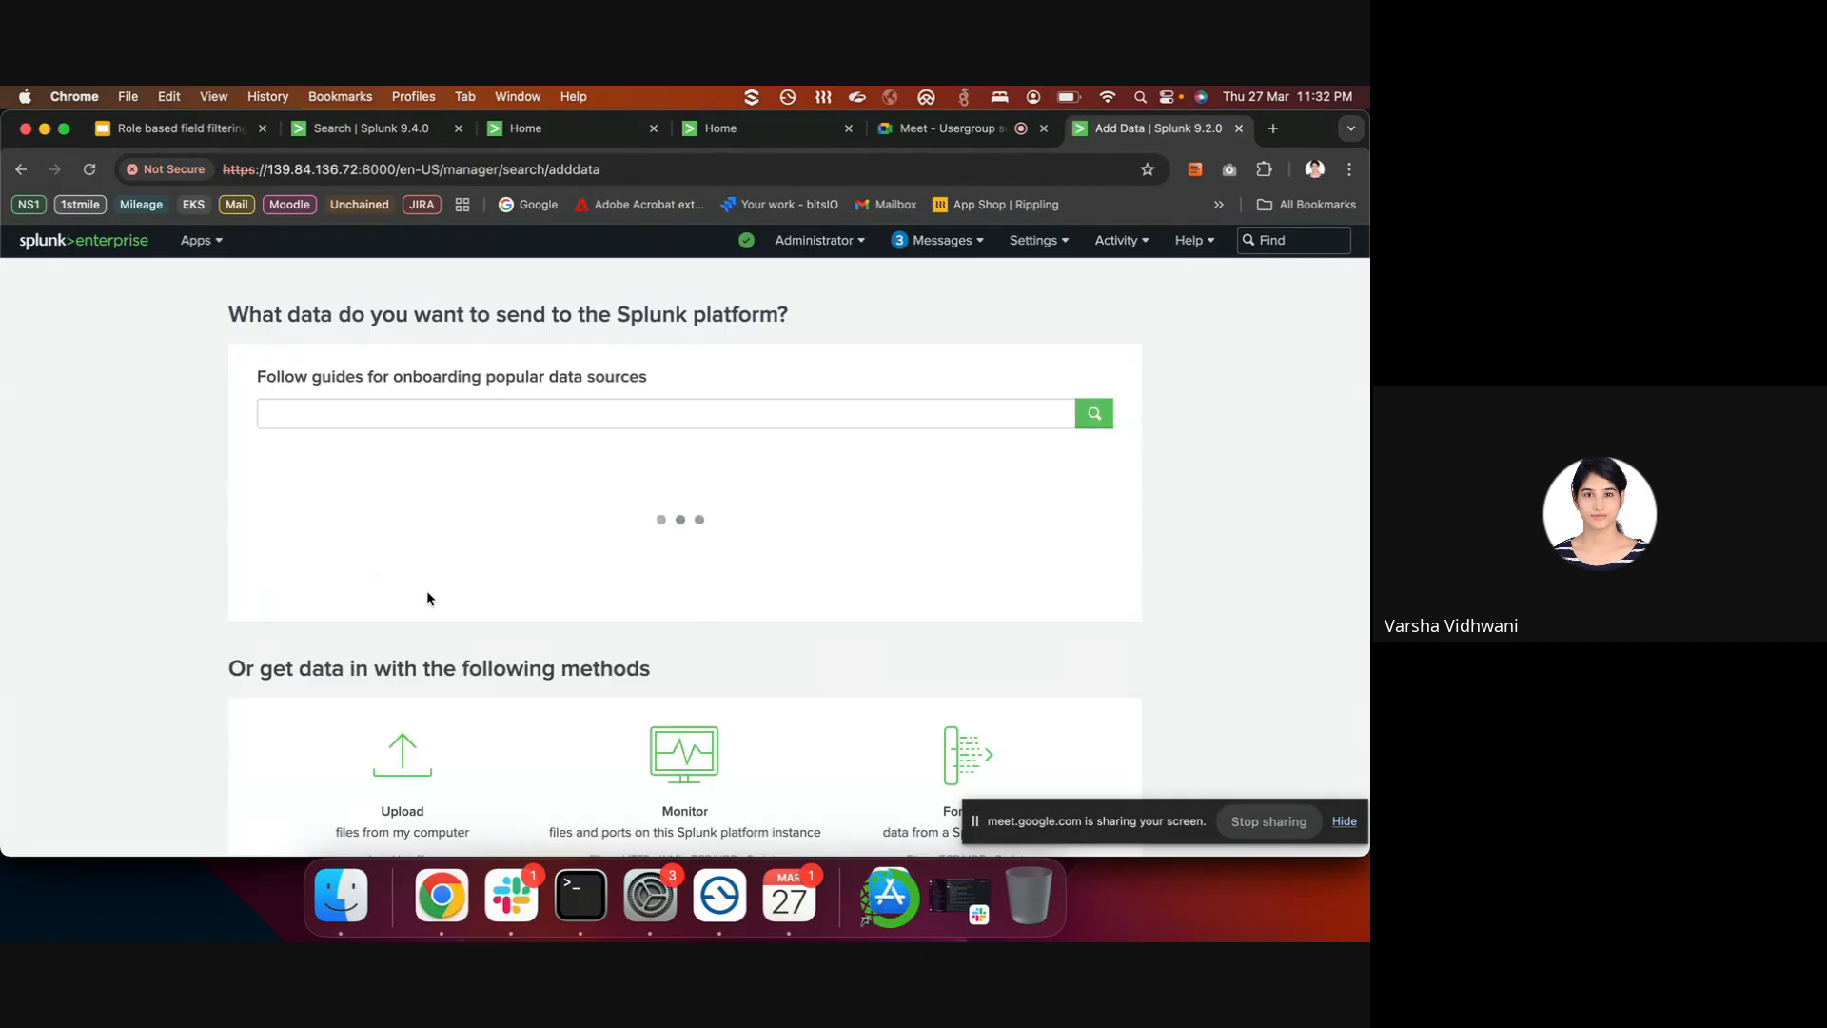
# - Open the Search & Reporting app from the Apps menu
pyautogui.click(1033, 242)
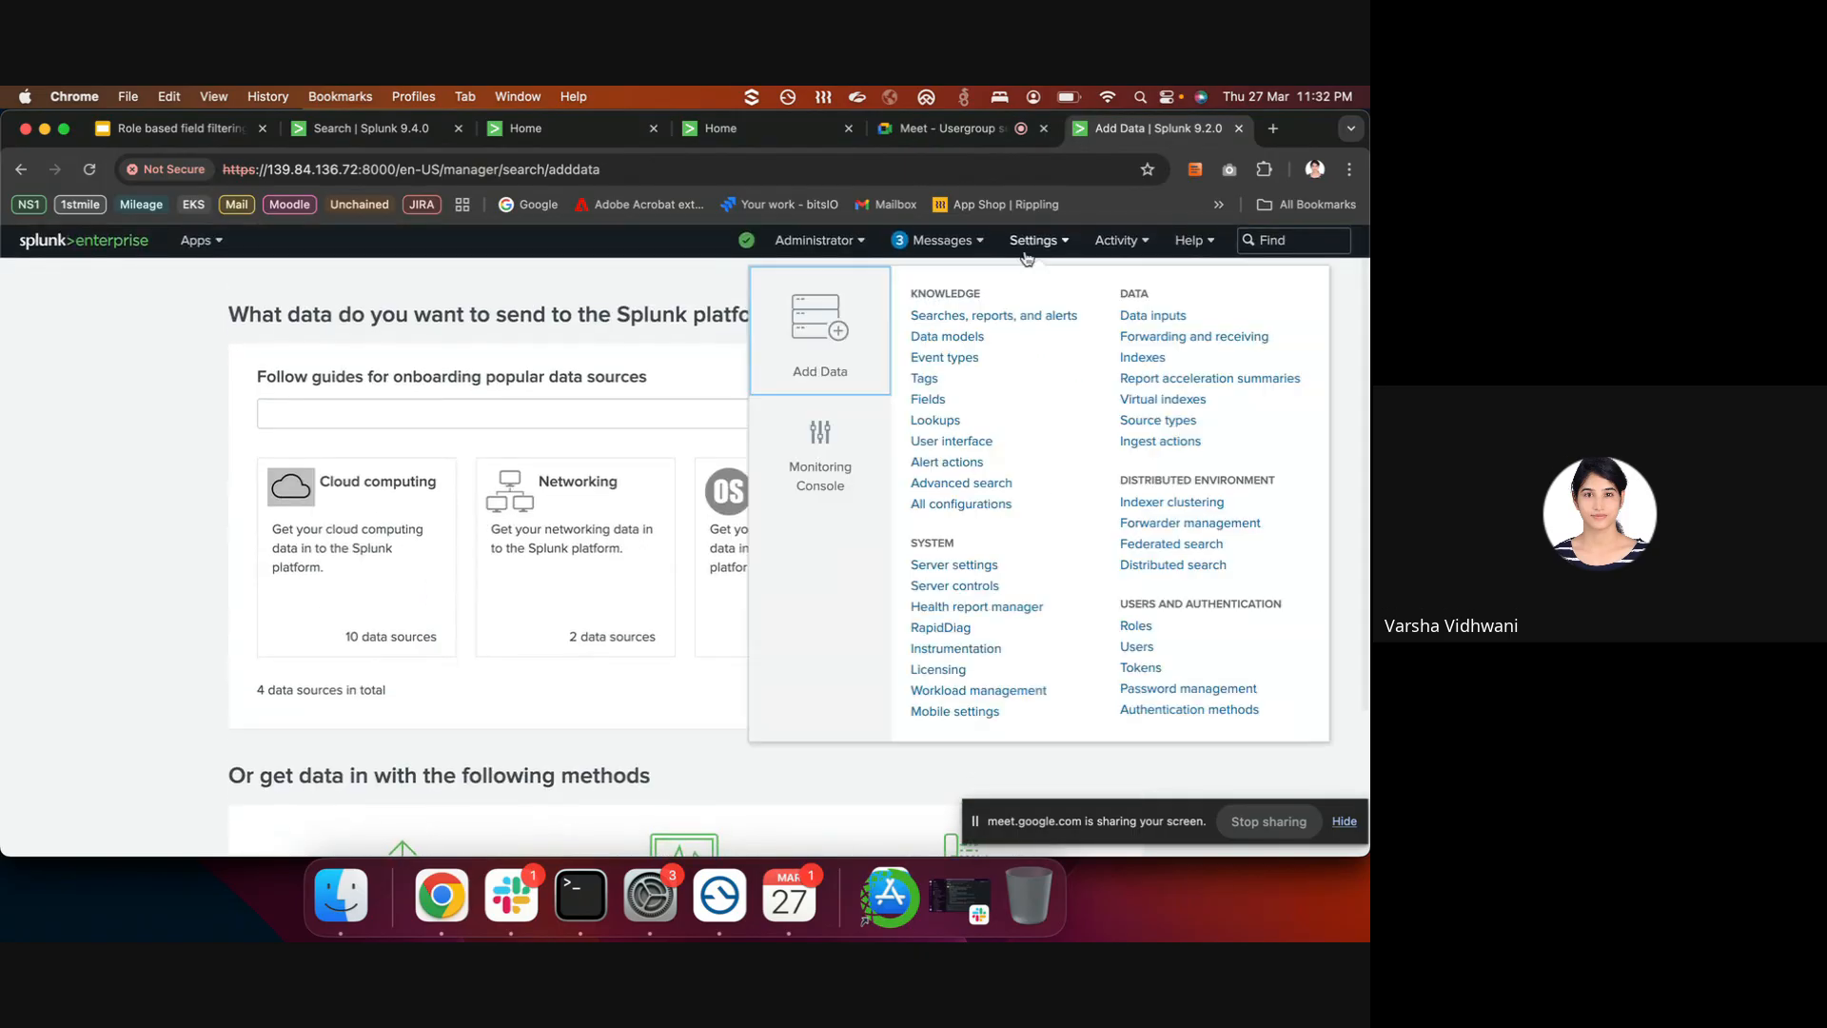
pyautogui.click(965, 317)
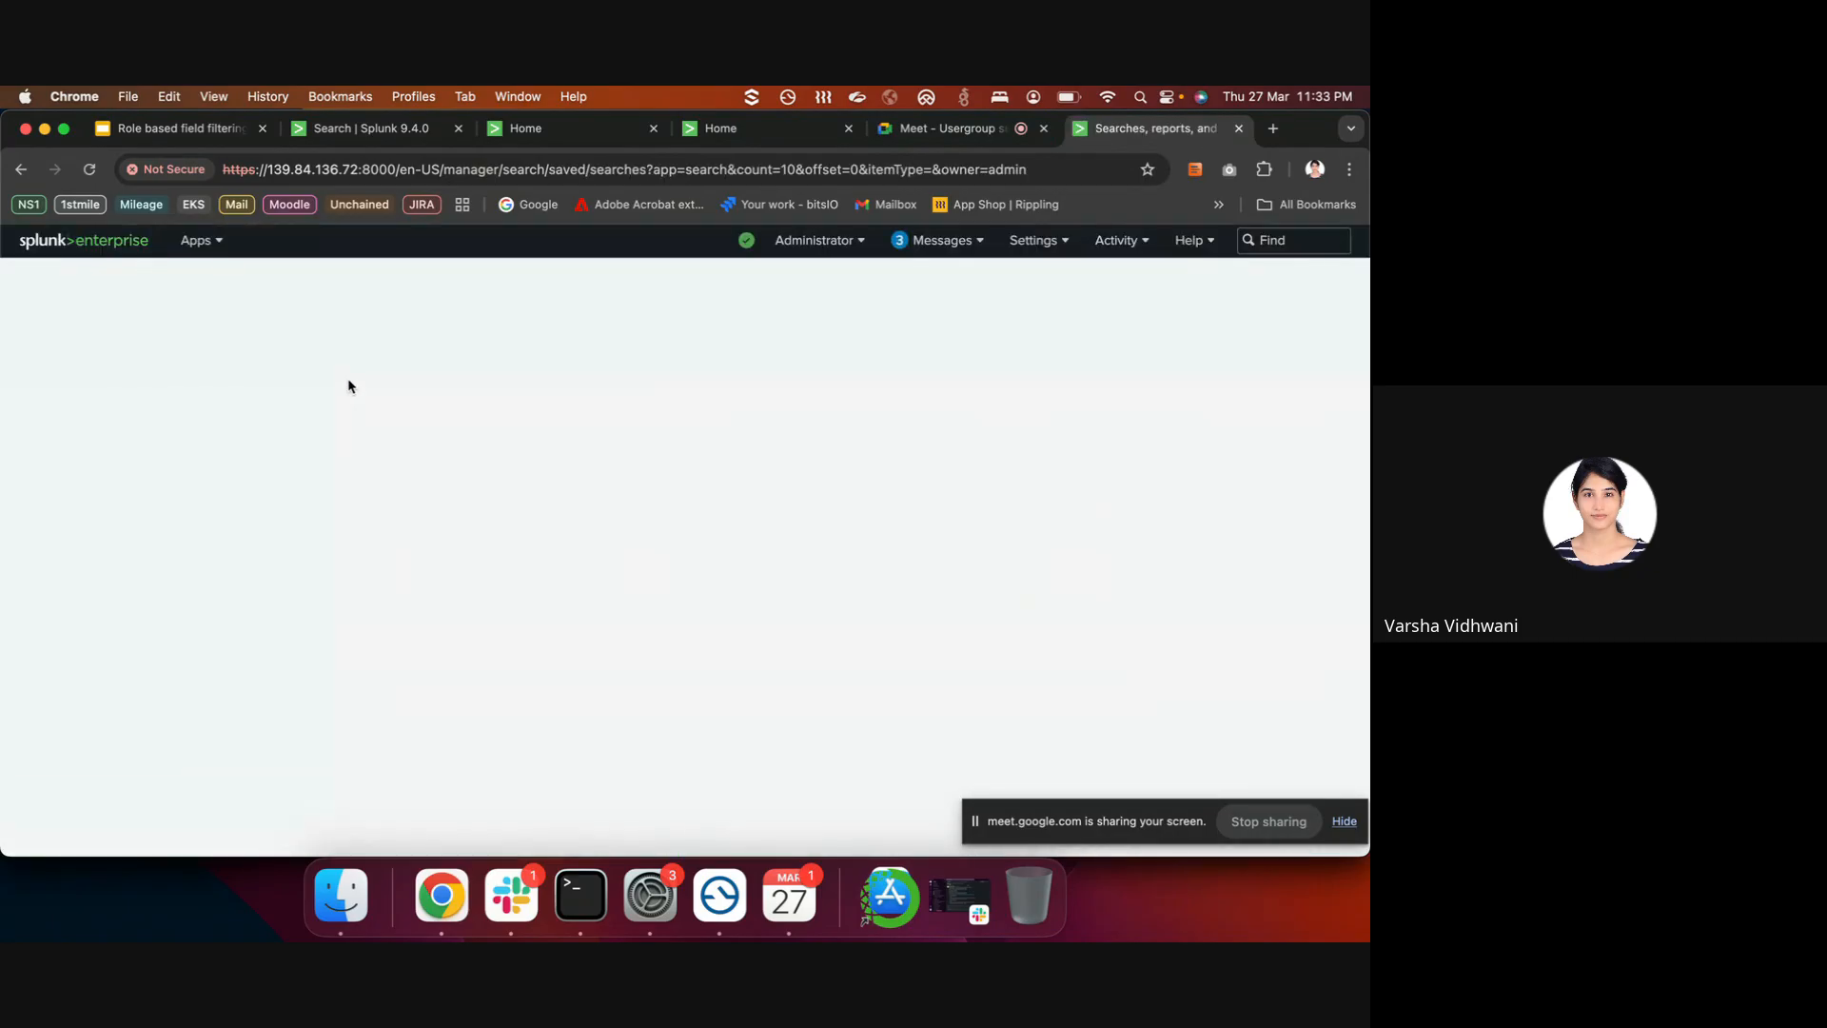
pyautogui.click(204, 240)
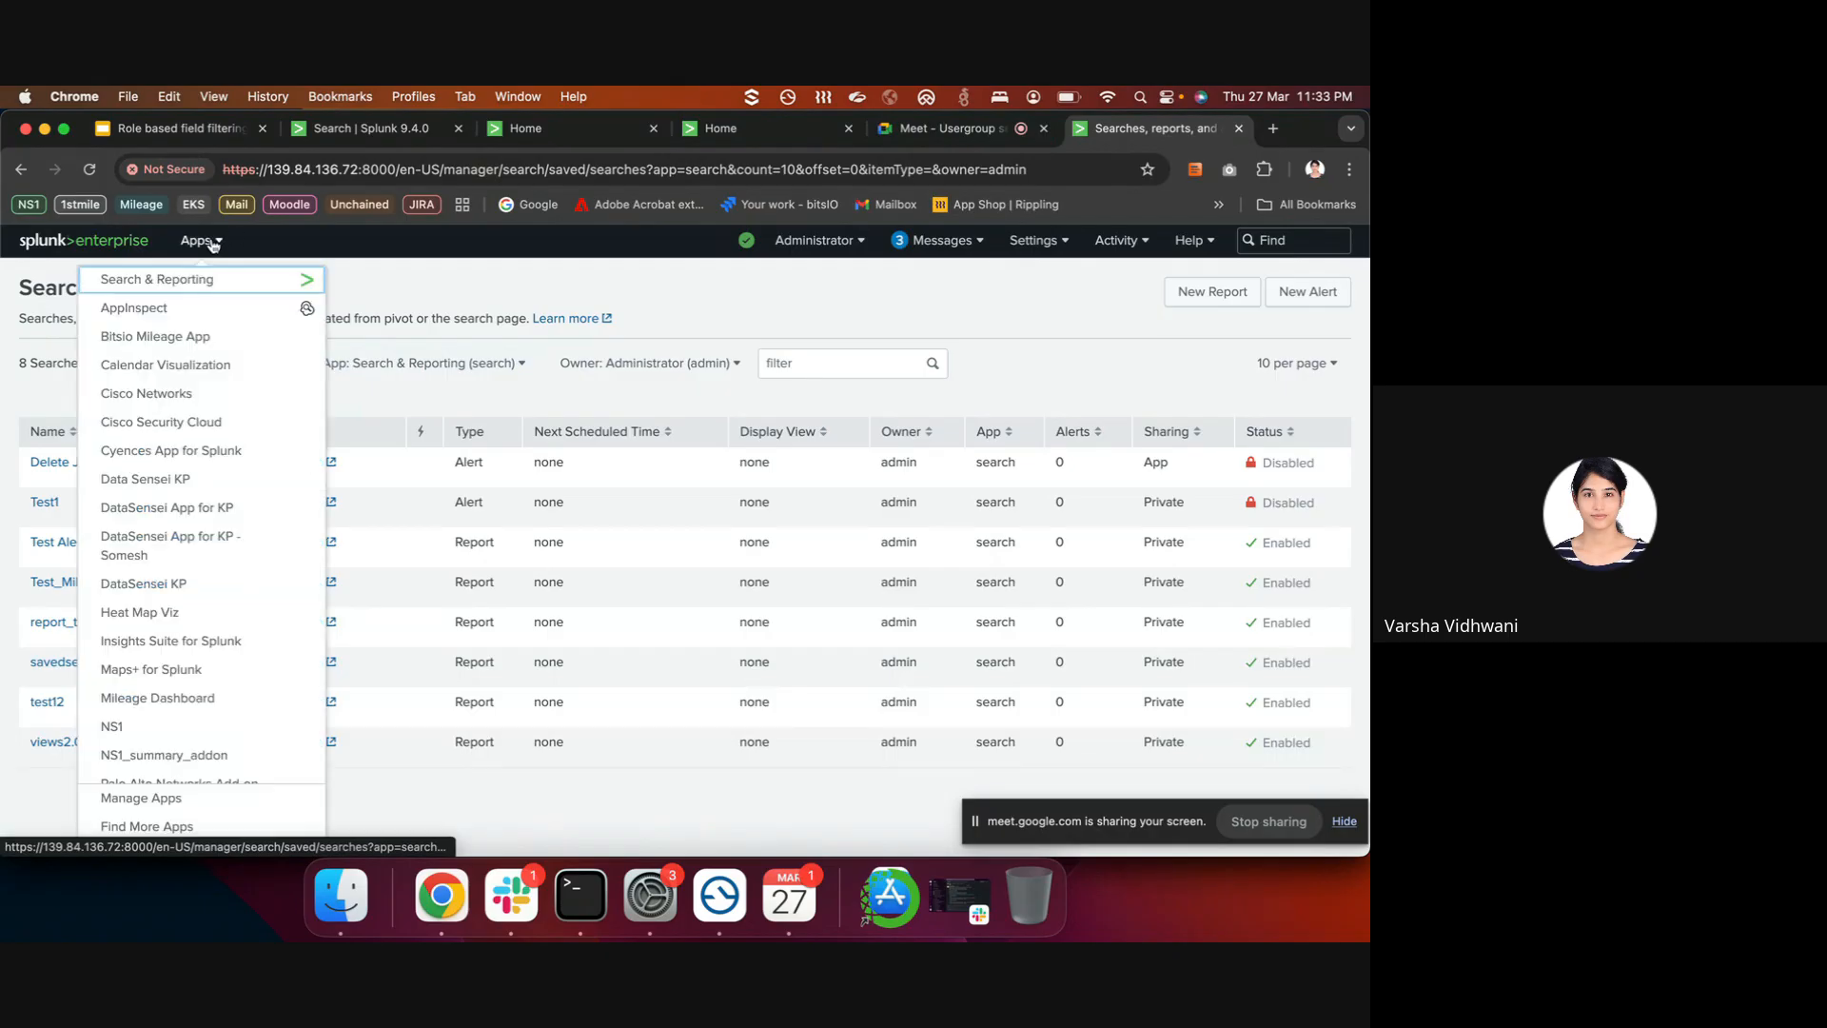
pyautogui.click(192, 285)
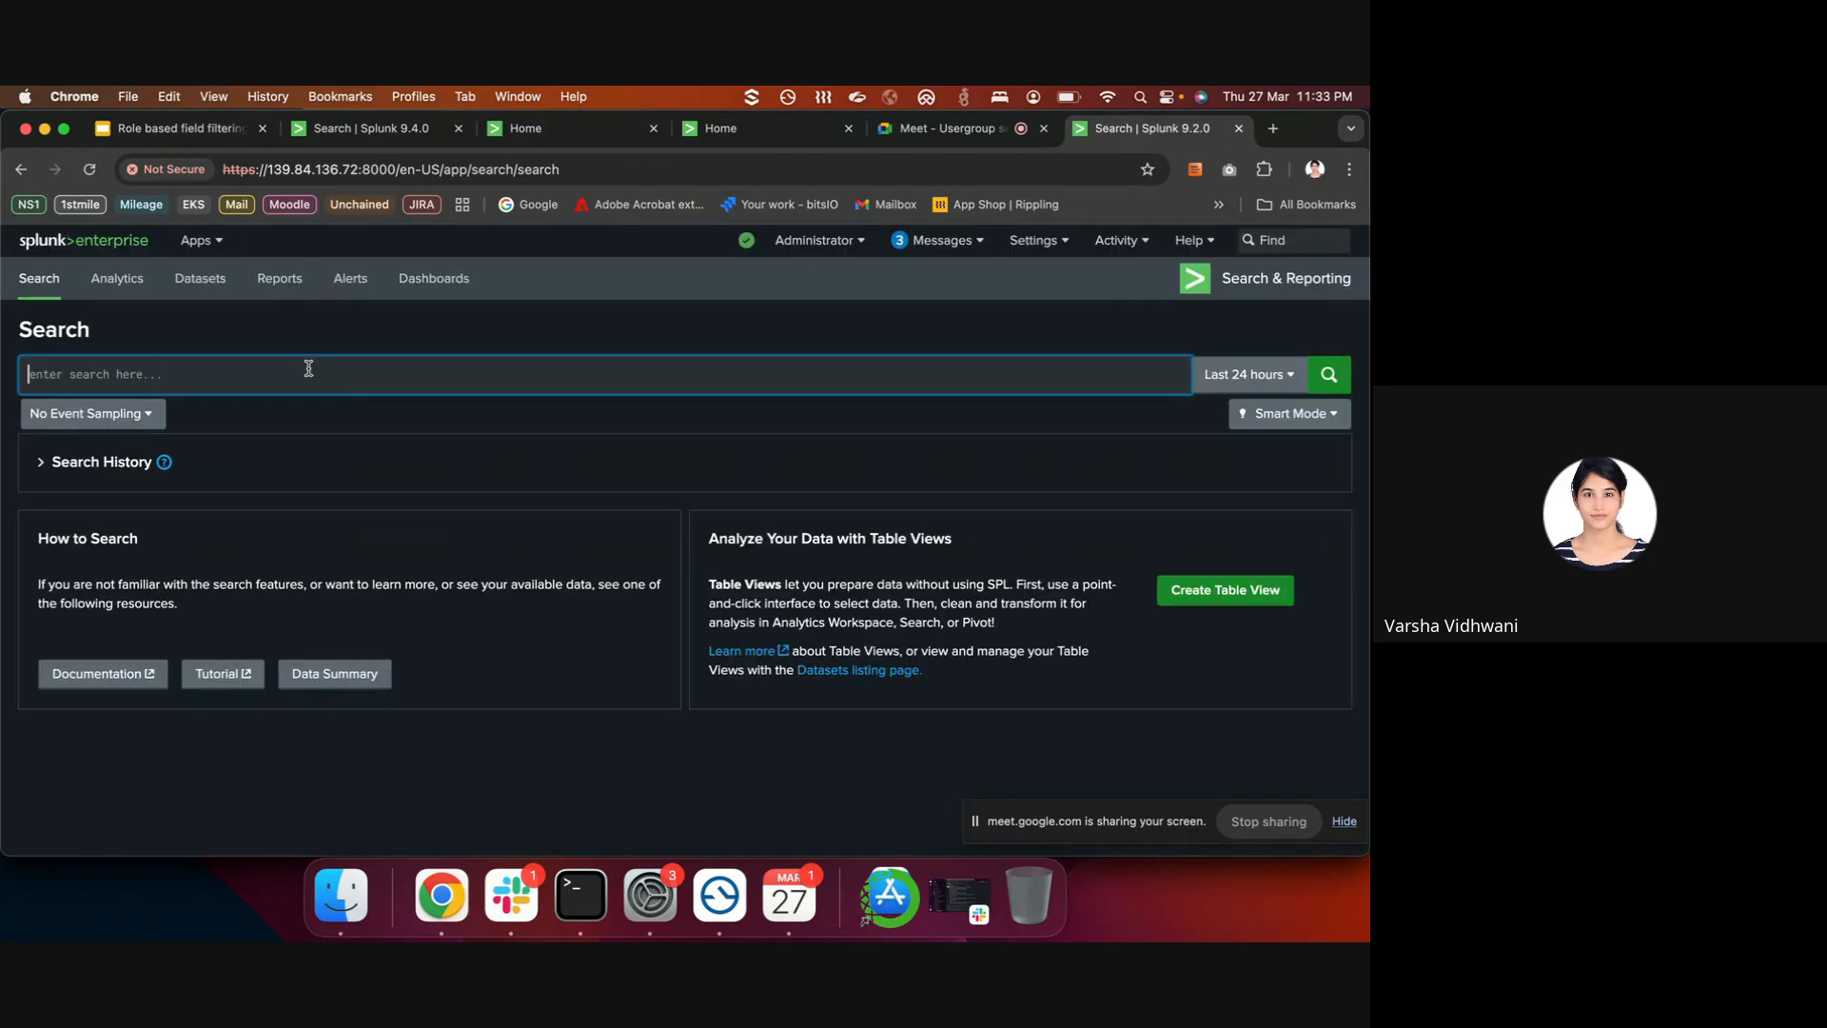
# - Search index=student_aid with the time range set to All time
pyautogui.write('index=s')
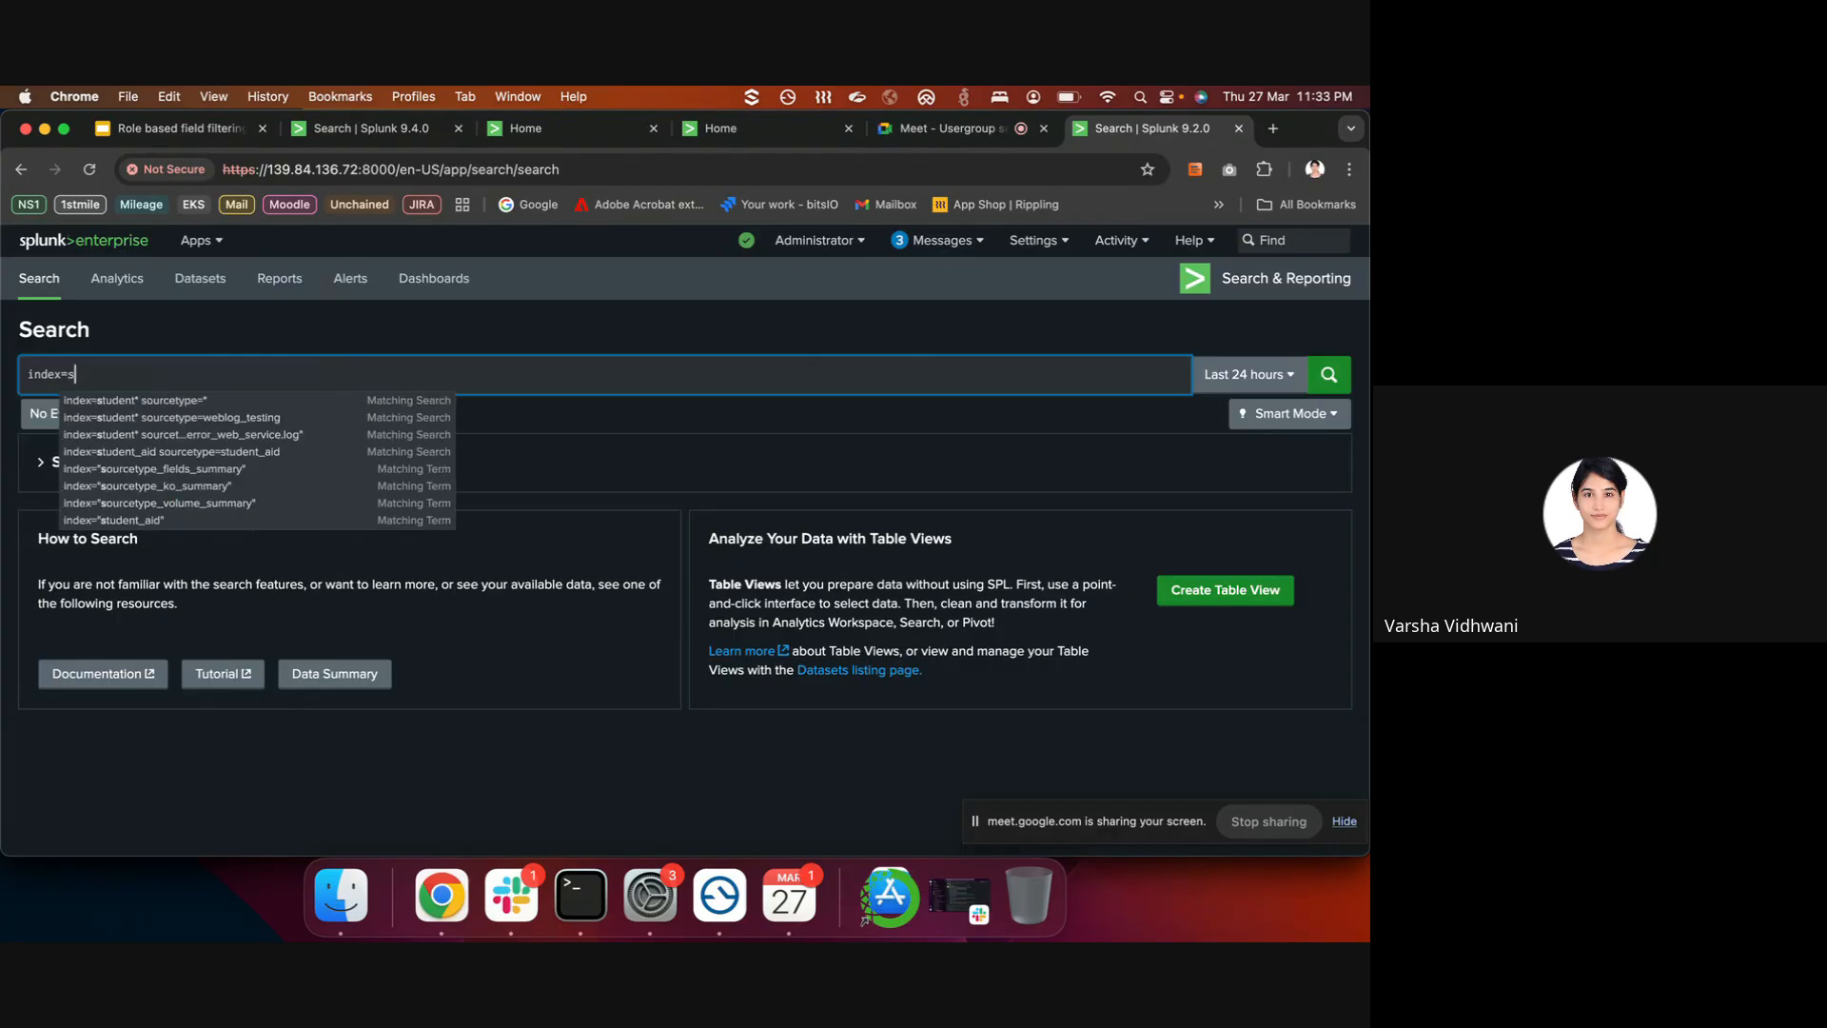
pyautogui.write('tudent_a')
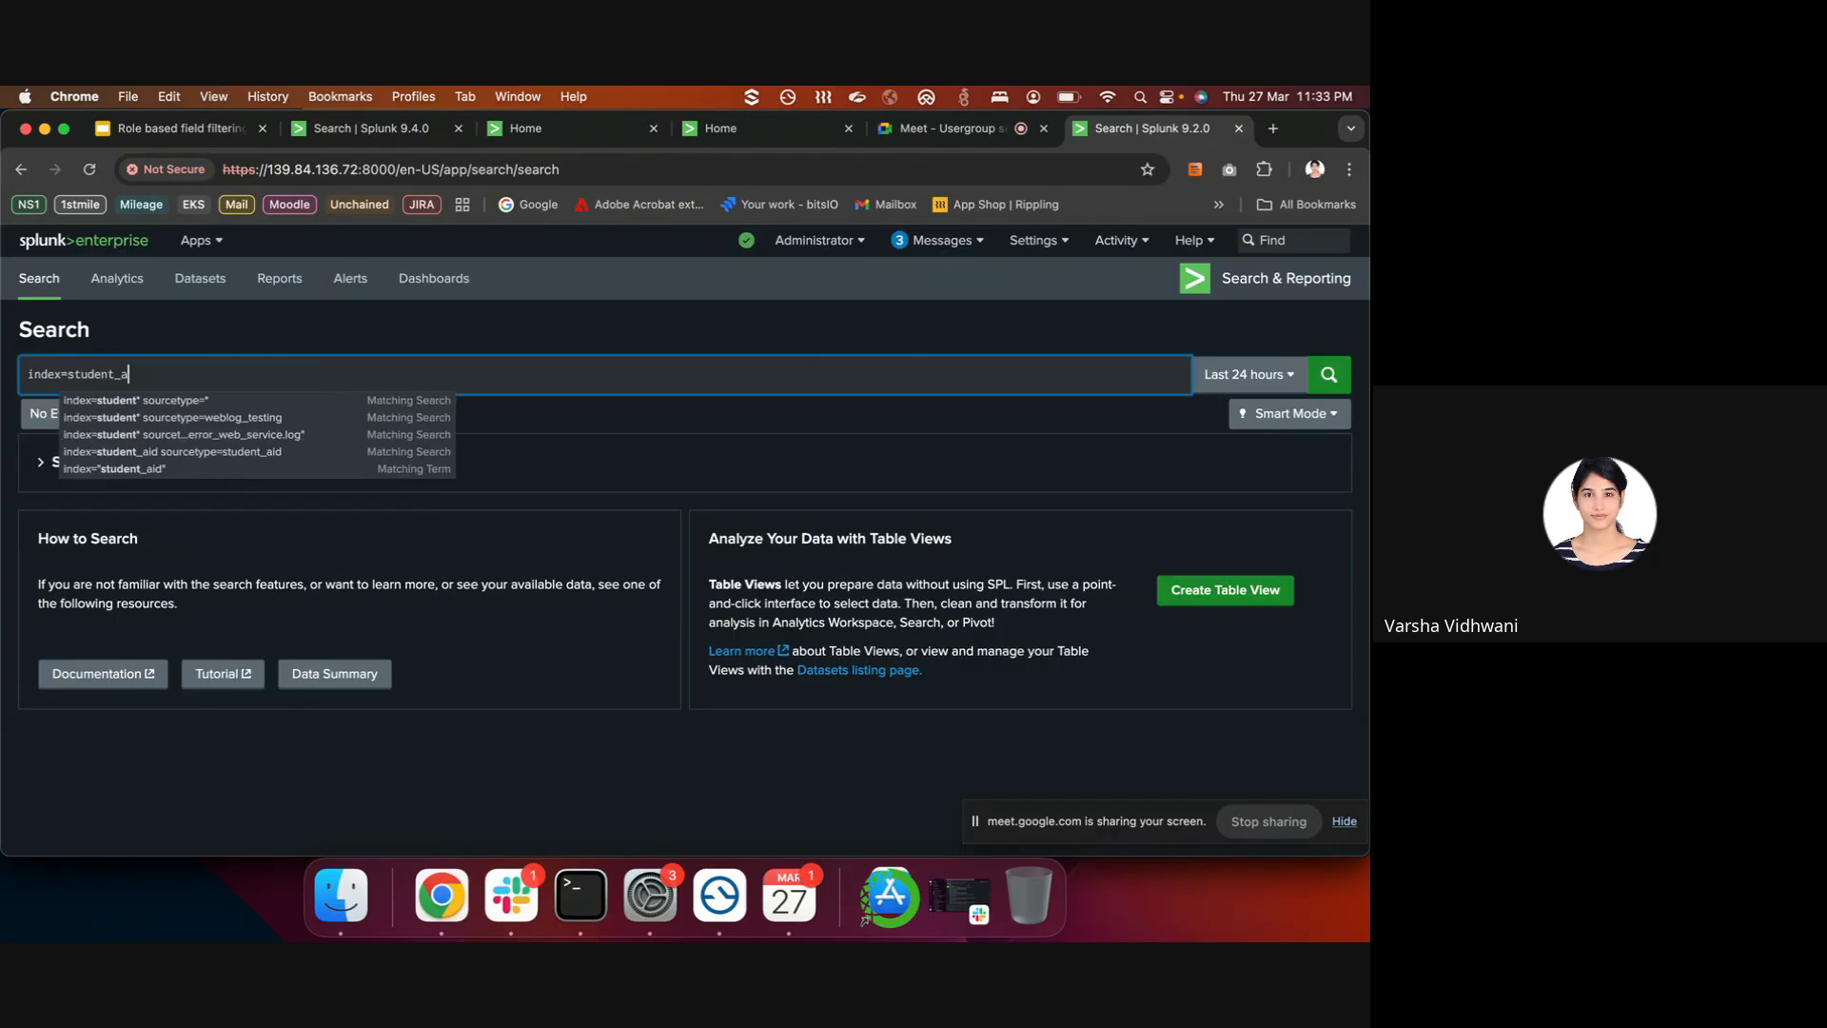
pyautogui.write('id')
pyautogui.press('Return')
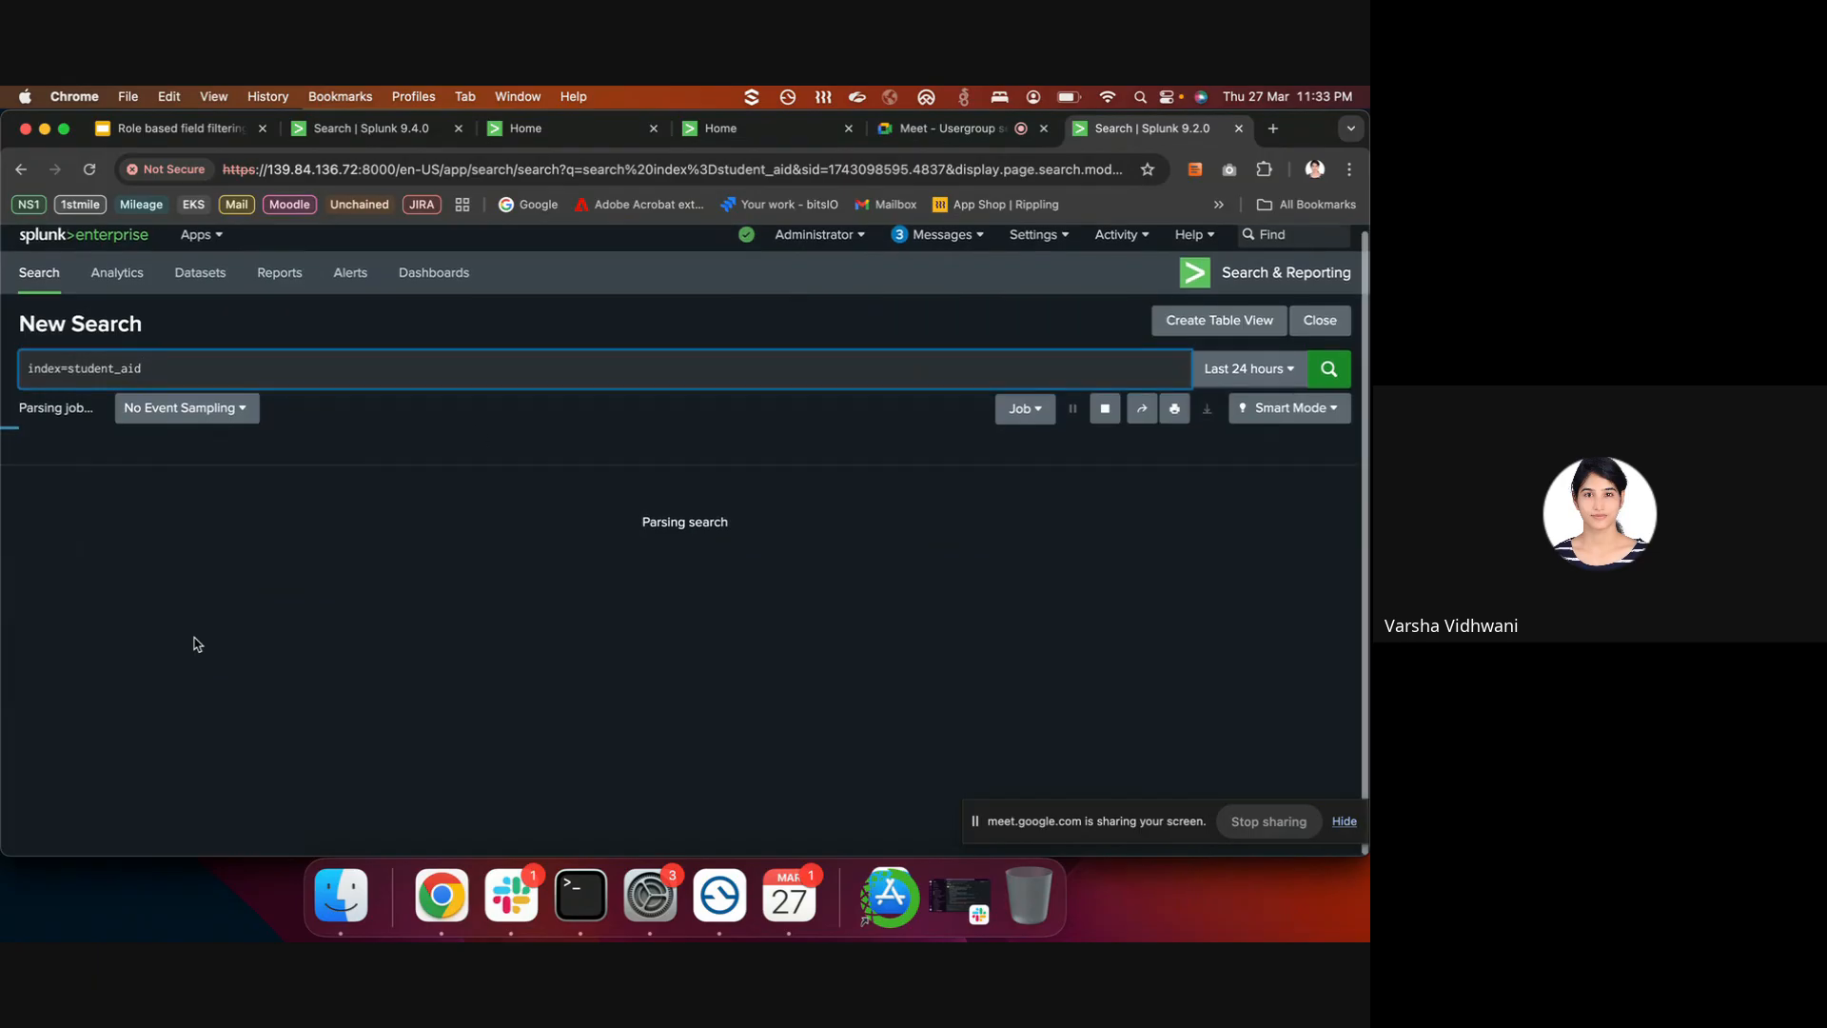
pyautogui.click(1227, 374)
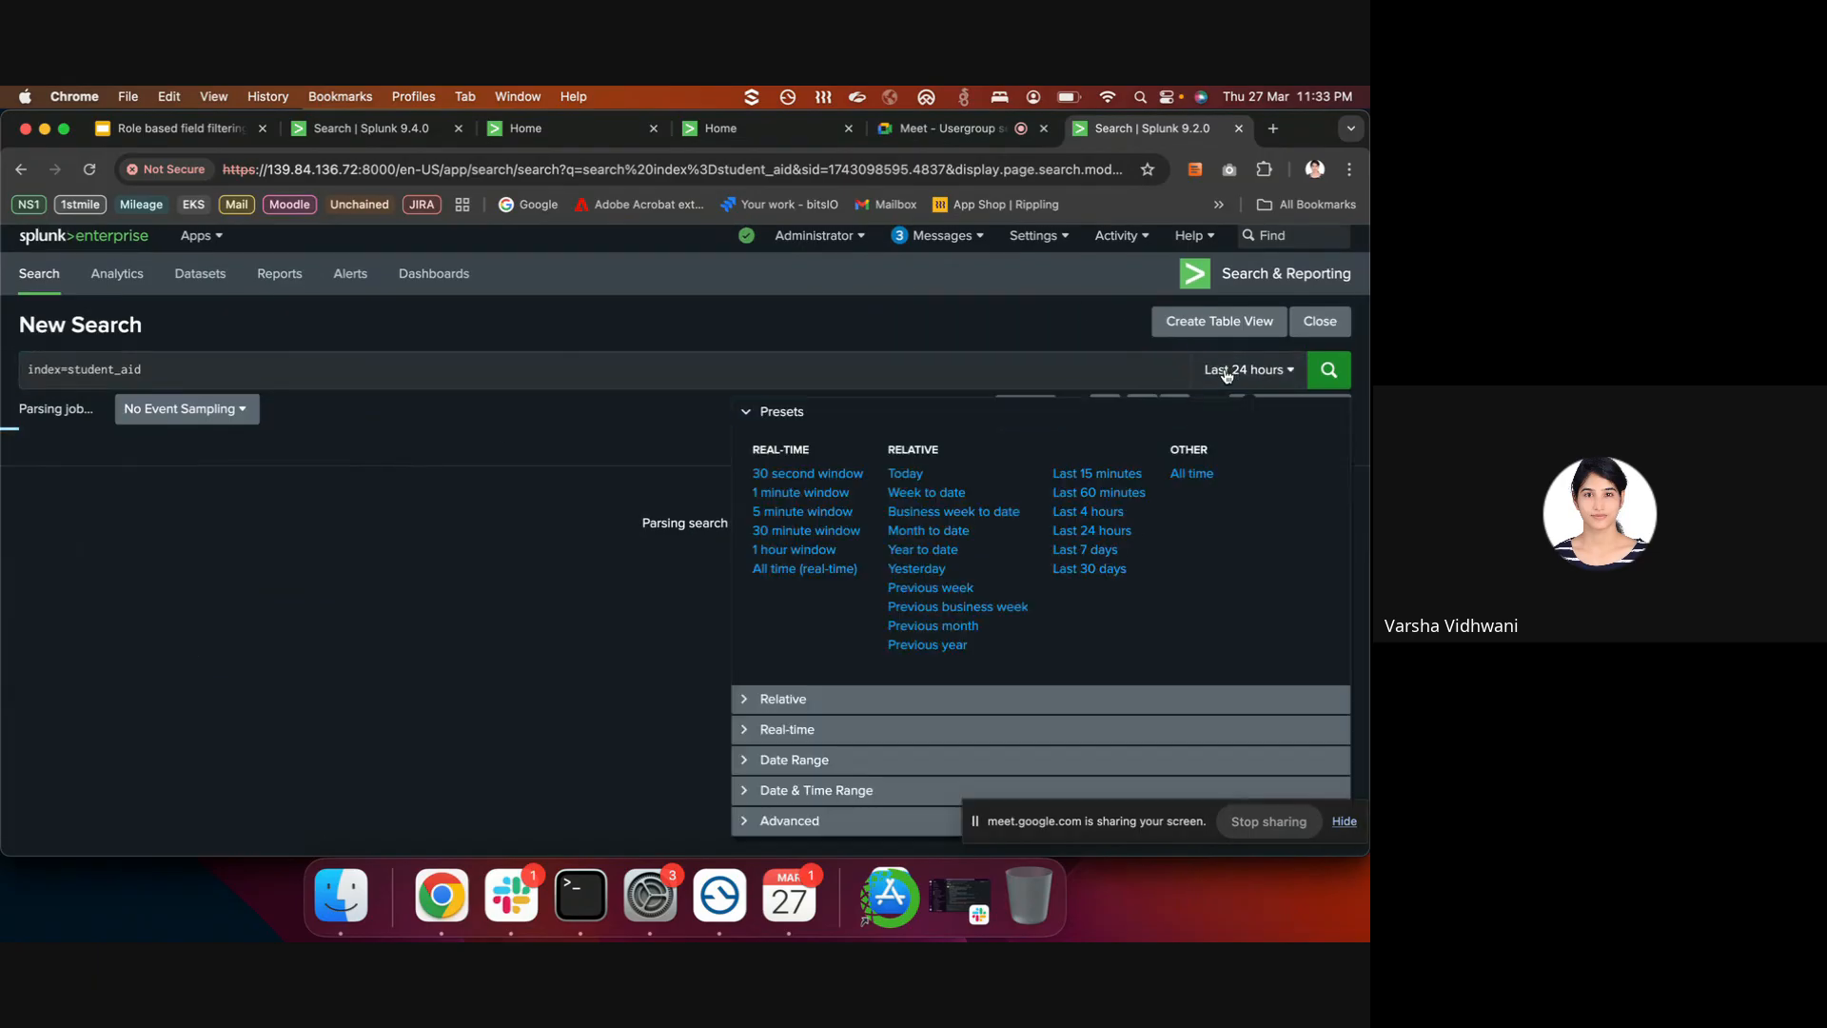
pyautogui.click(1192, 473)
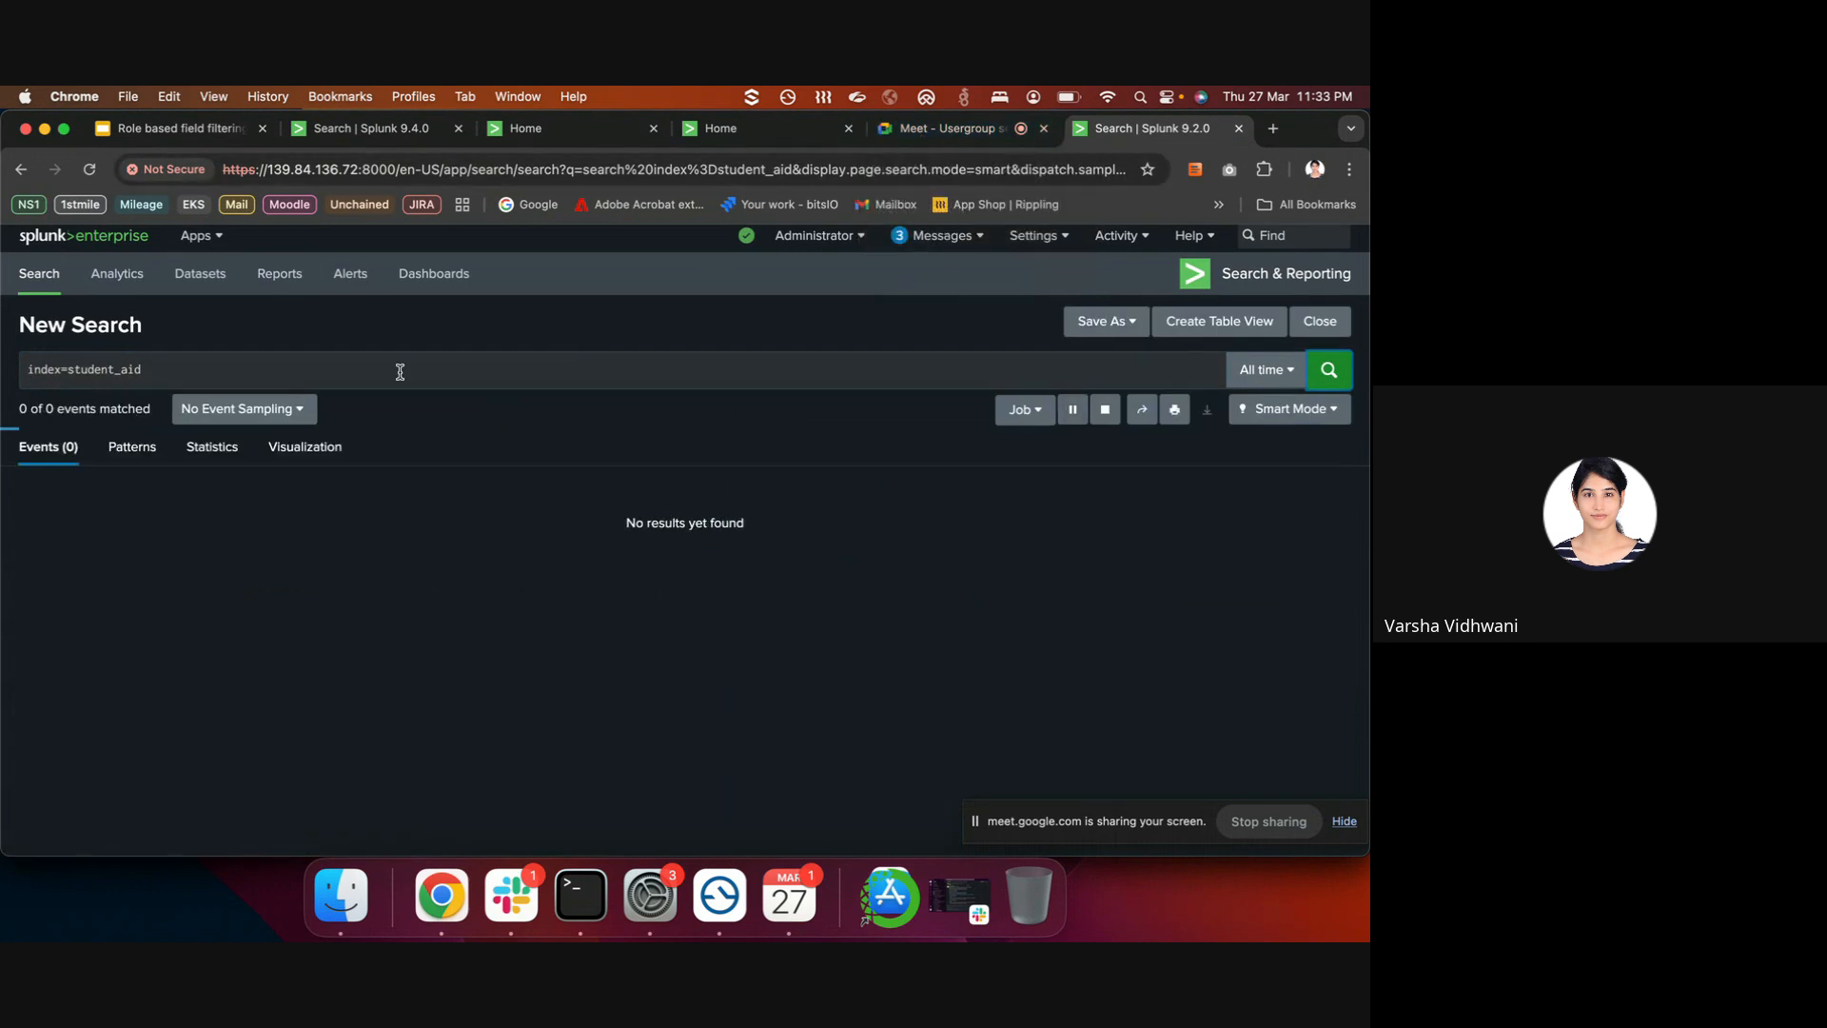
# - Check the id, source and sourcetype fields and filter to sourcetype=student_aid
pyautogui.scroll(-2, 400, 371)
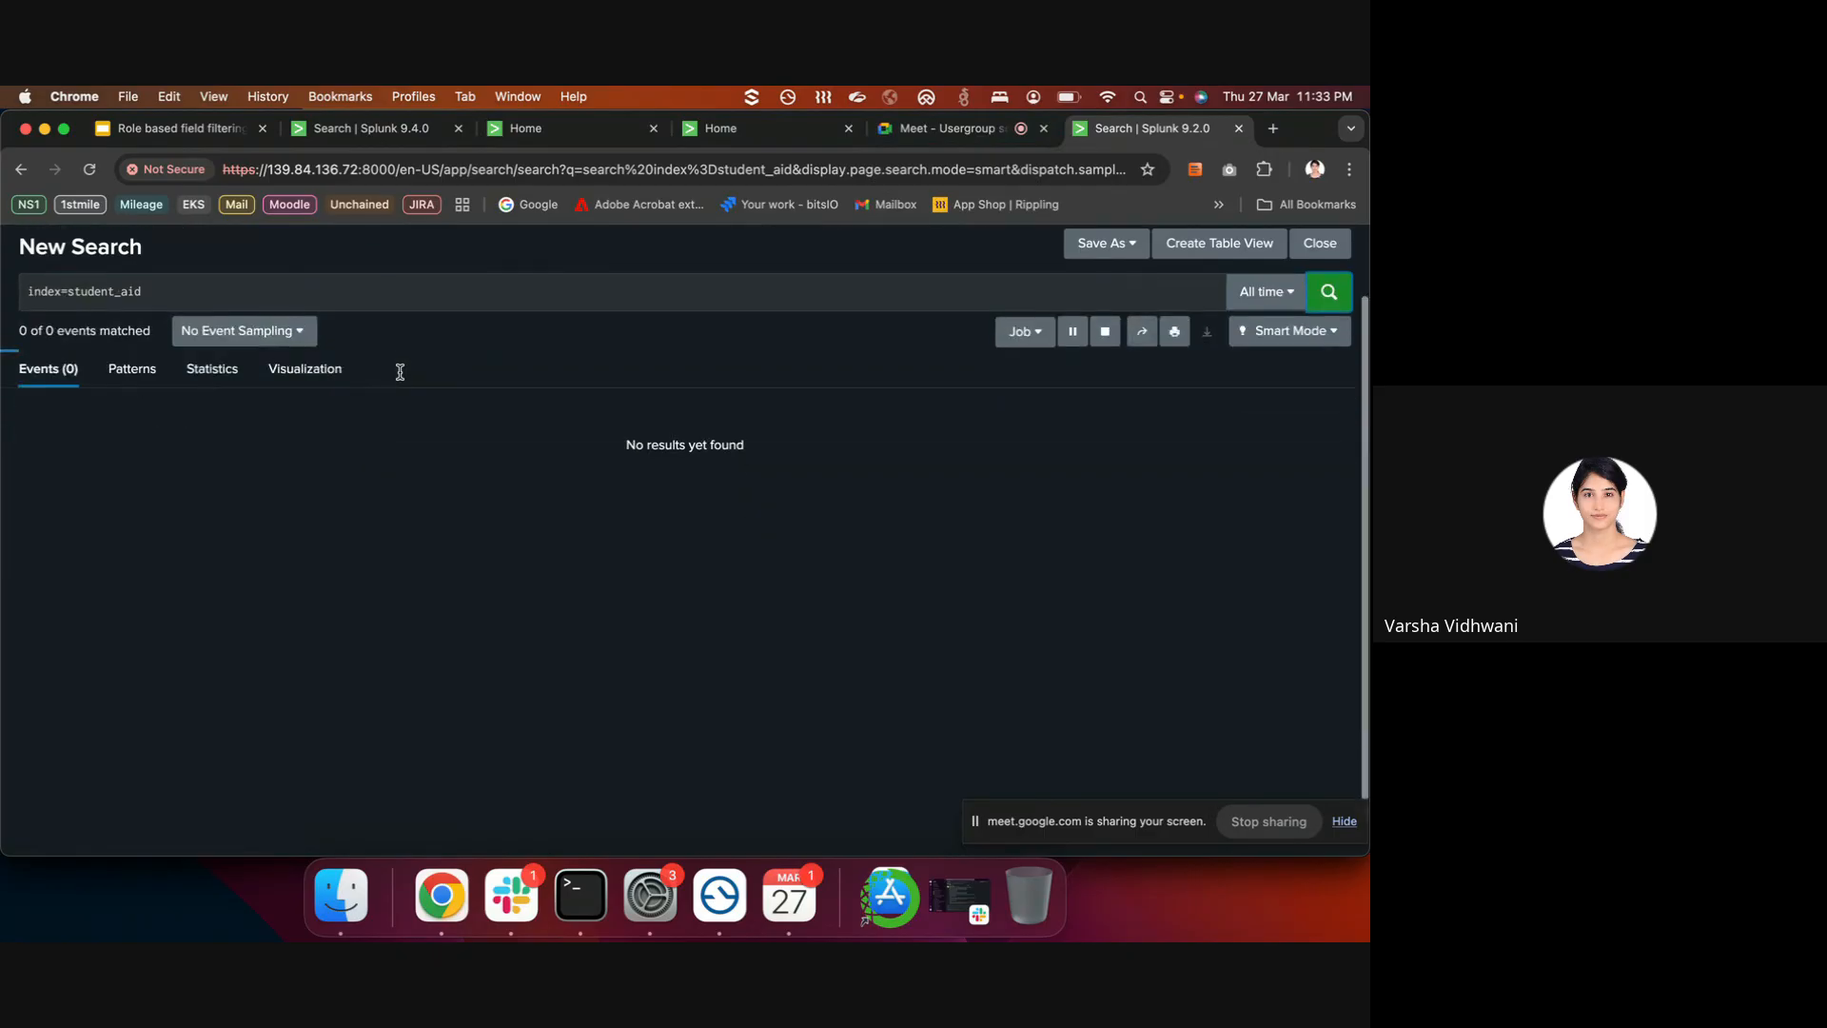
pyautogui.scroll(-4, 400, 376)
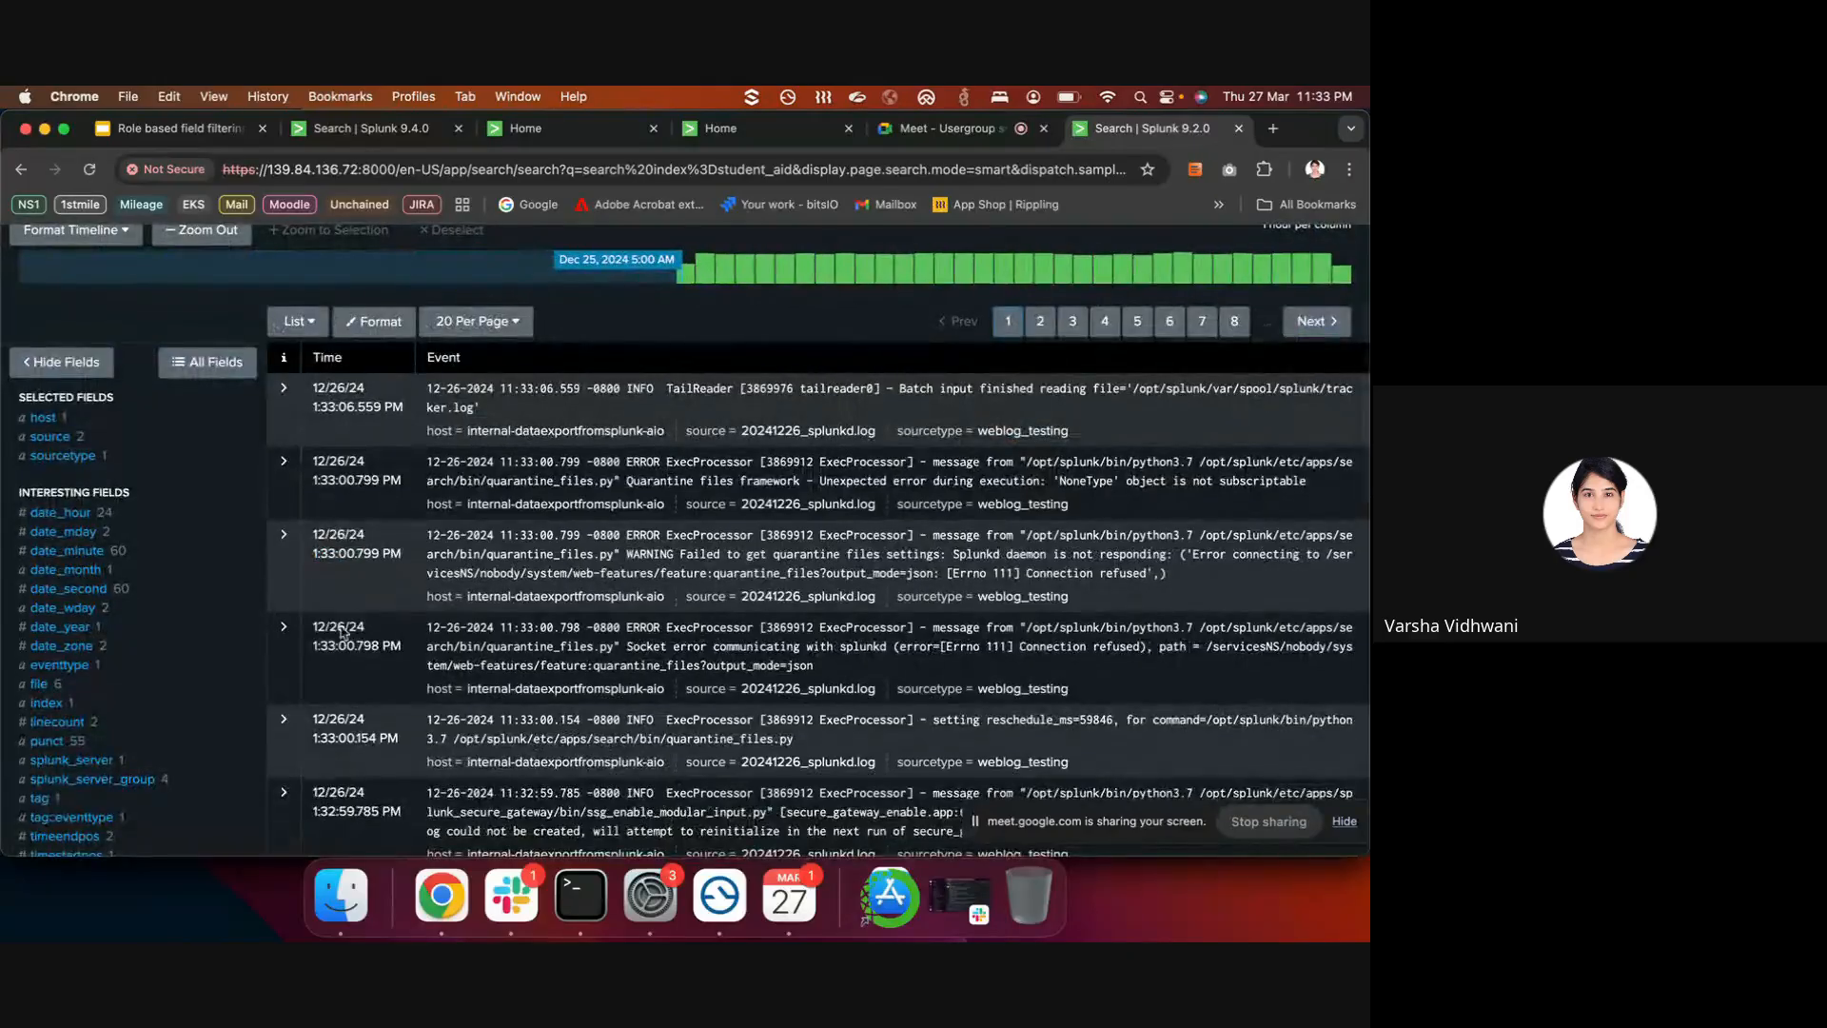
pyautogui.scroll(-4, 326, 651)
pyautogui.scroll(5, 320, 655)
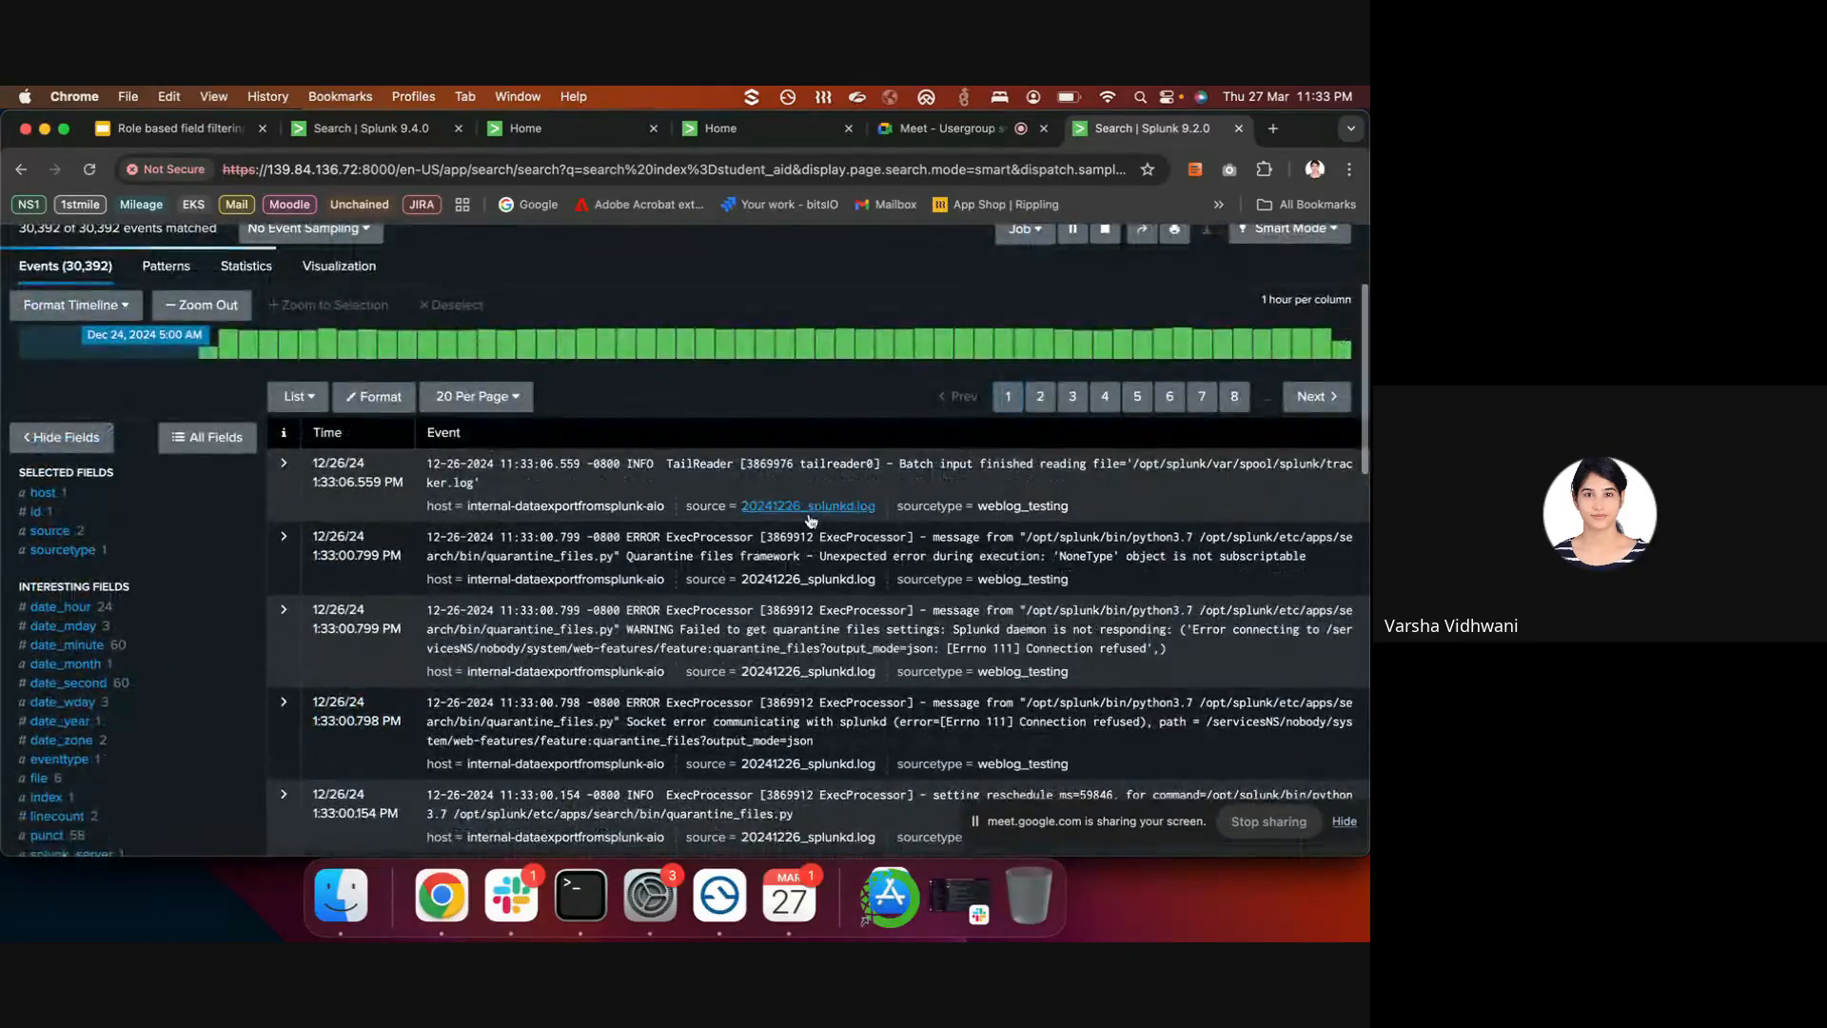
pyautogui.scroll(5, 238, 523)
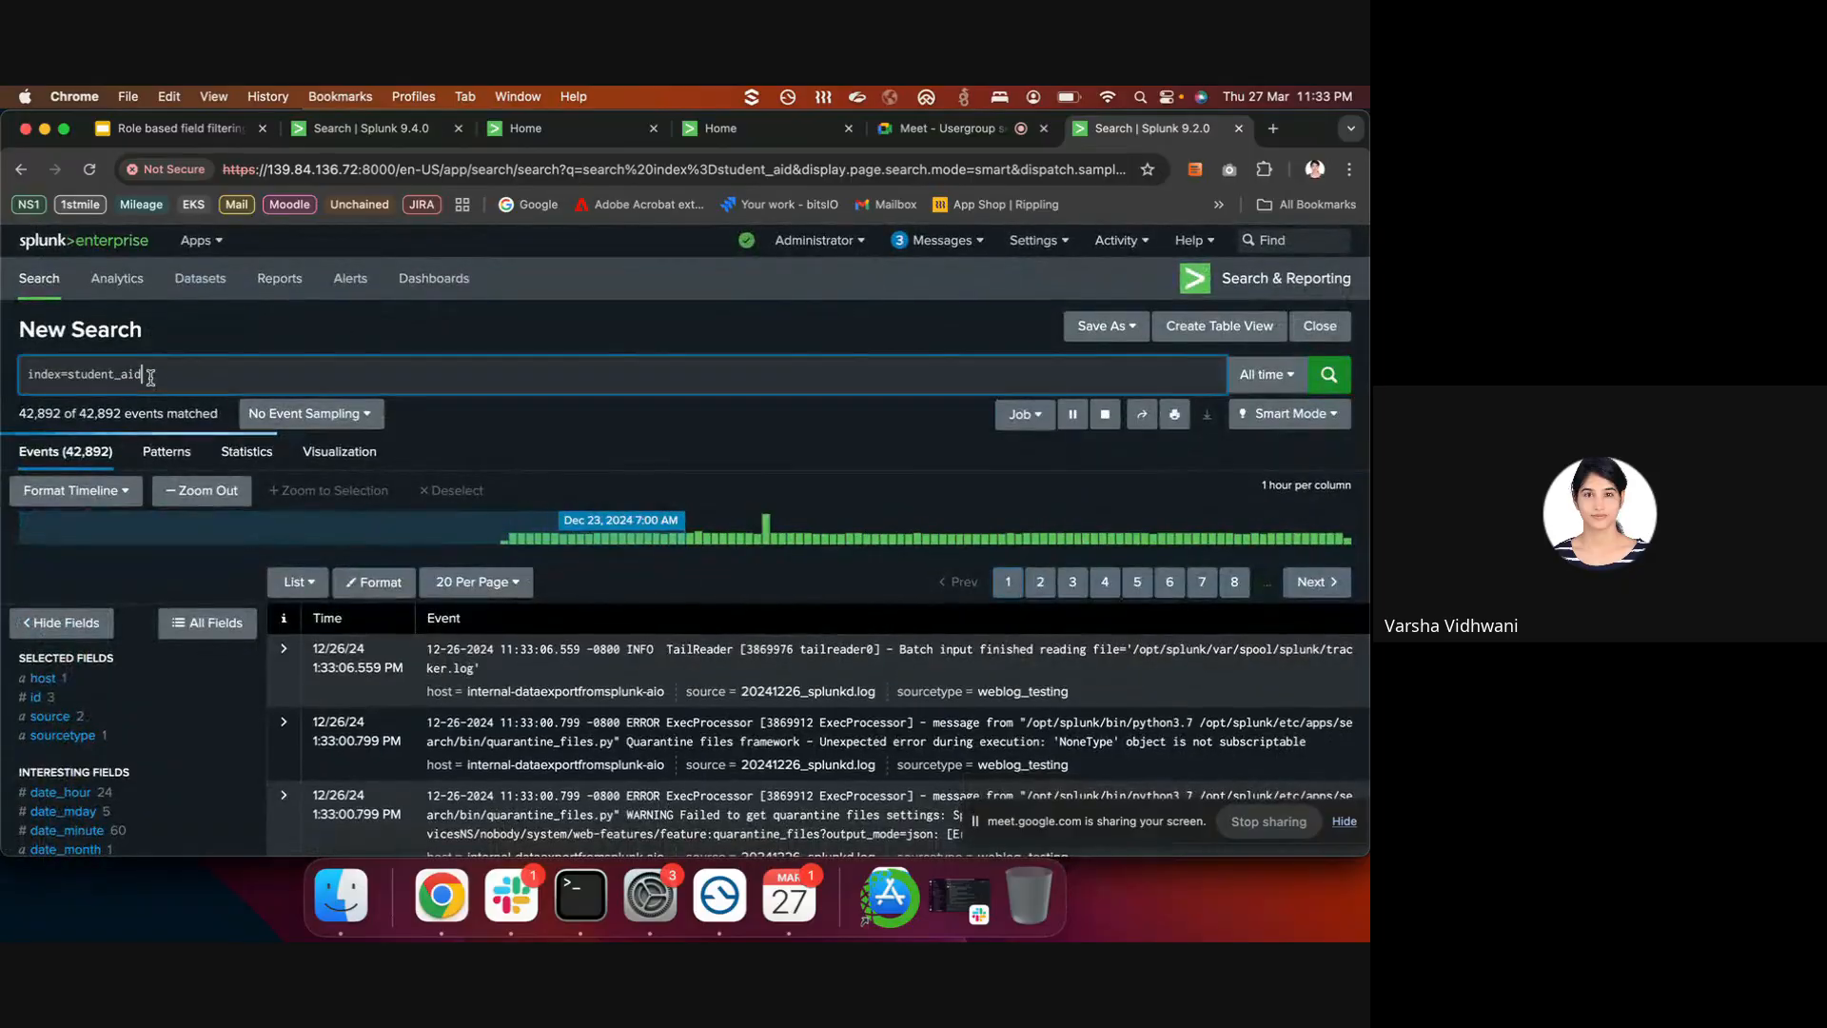
pyautogui.click(105, 699)
pyautogui.click(117, 715)
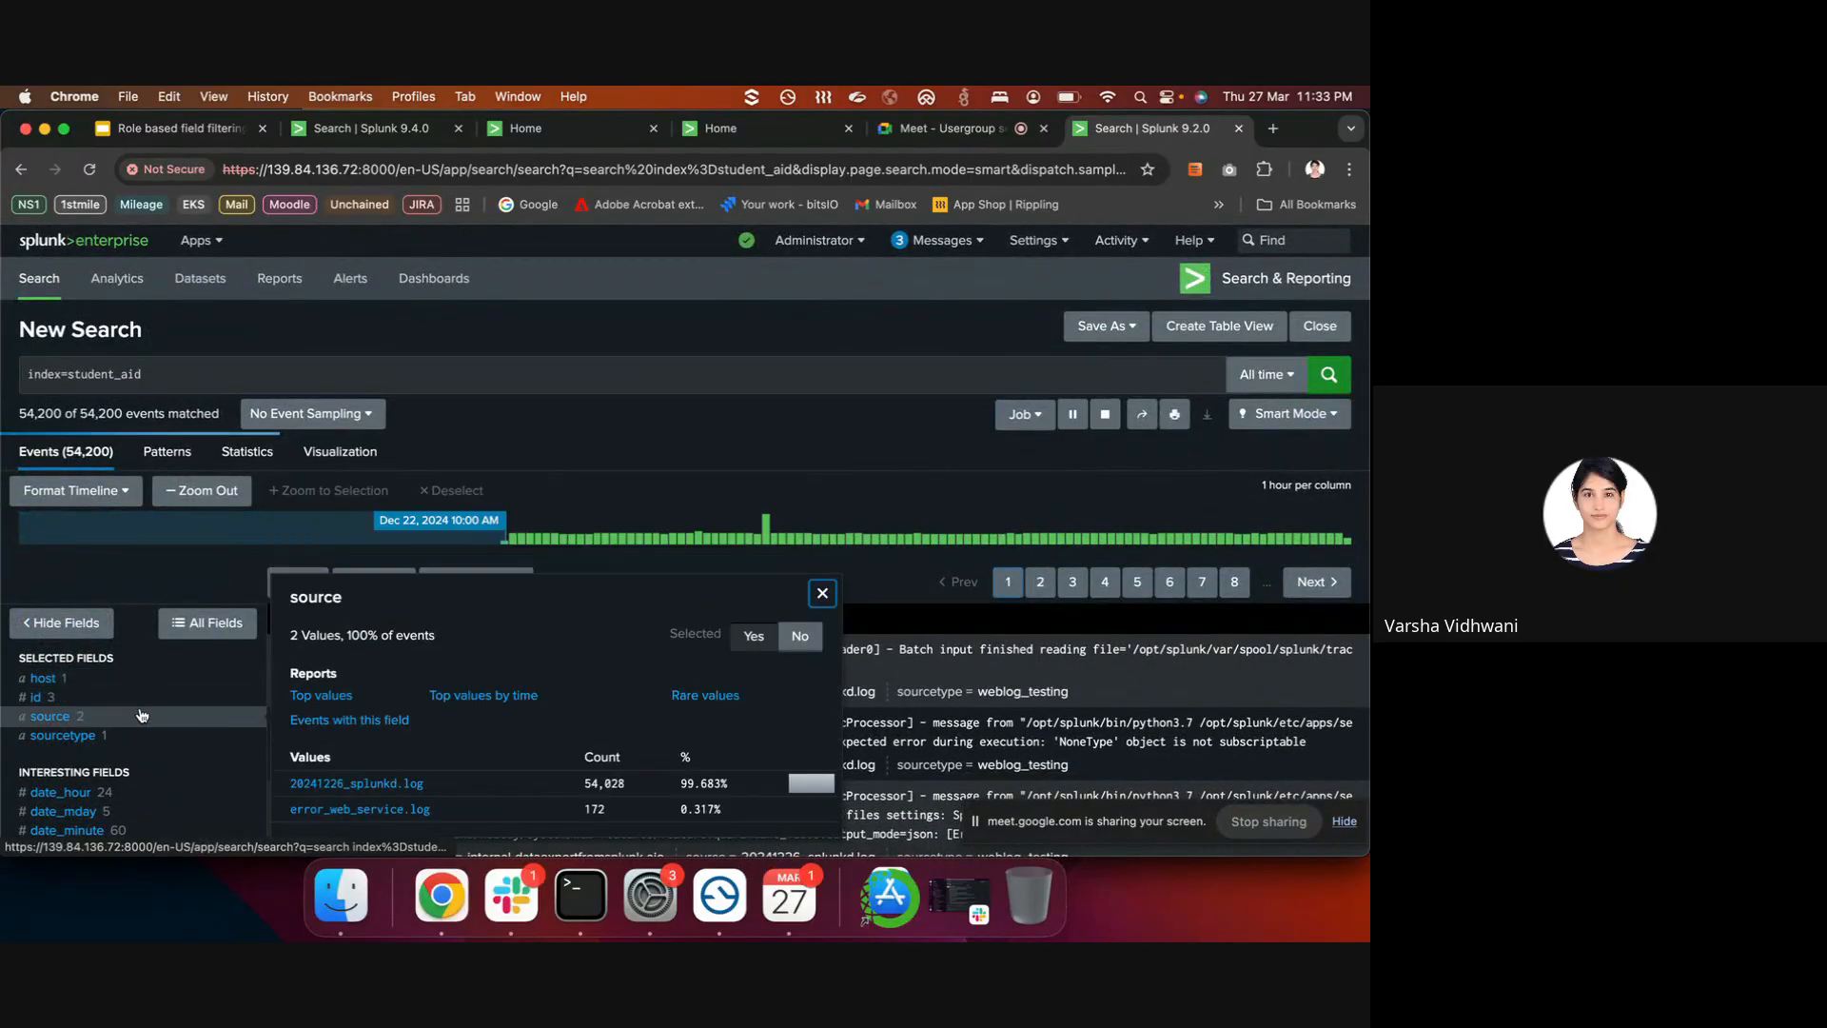
pyautogui.click(155, 738)
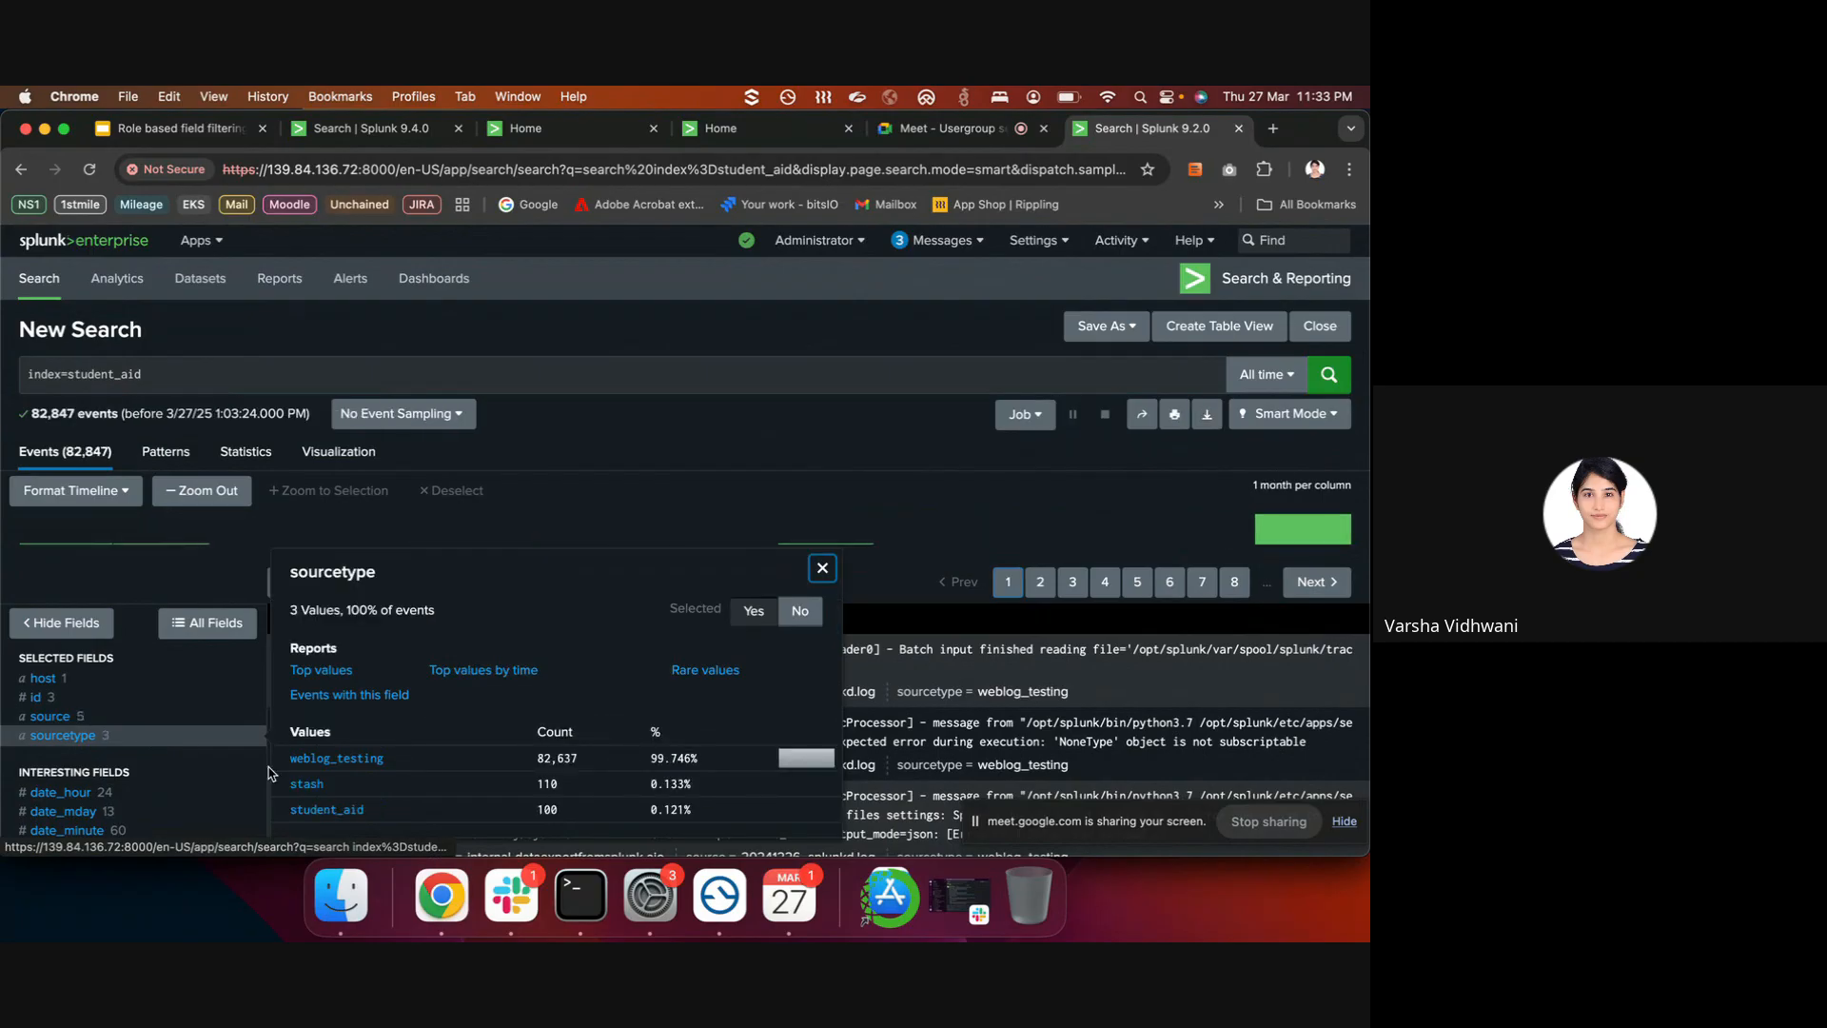
pyautogui.click(321, 810)
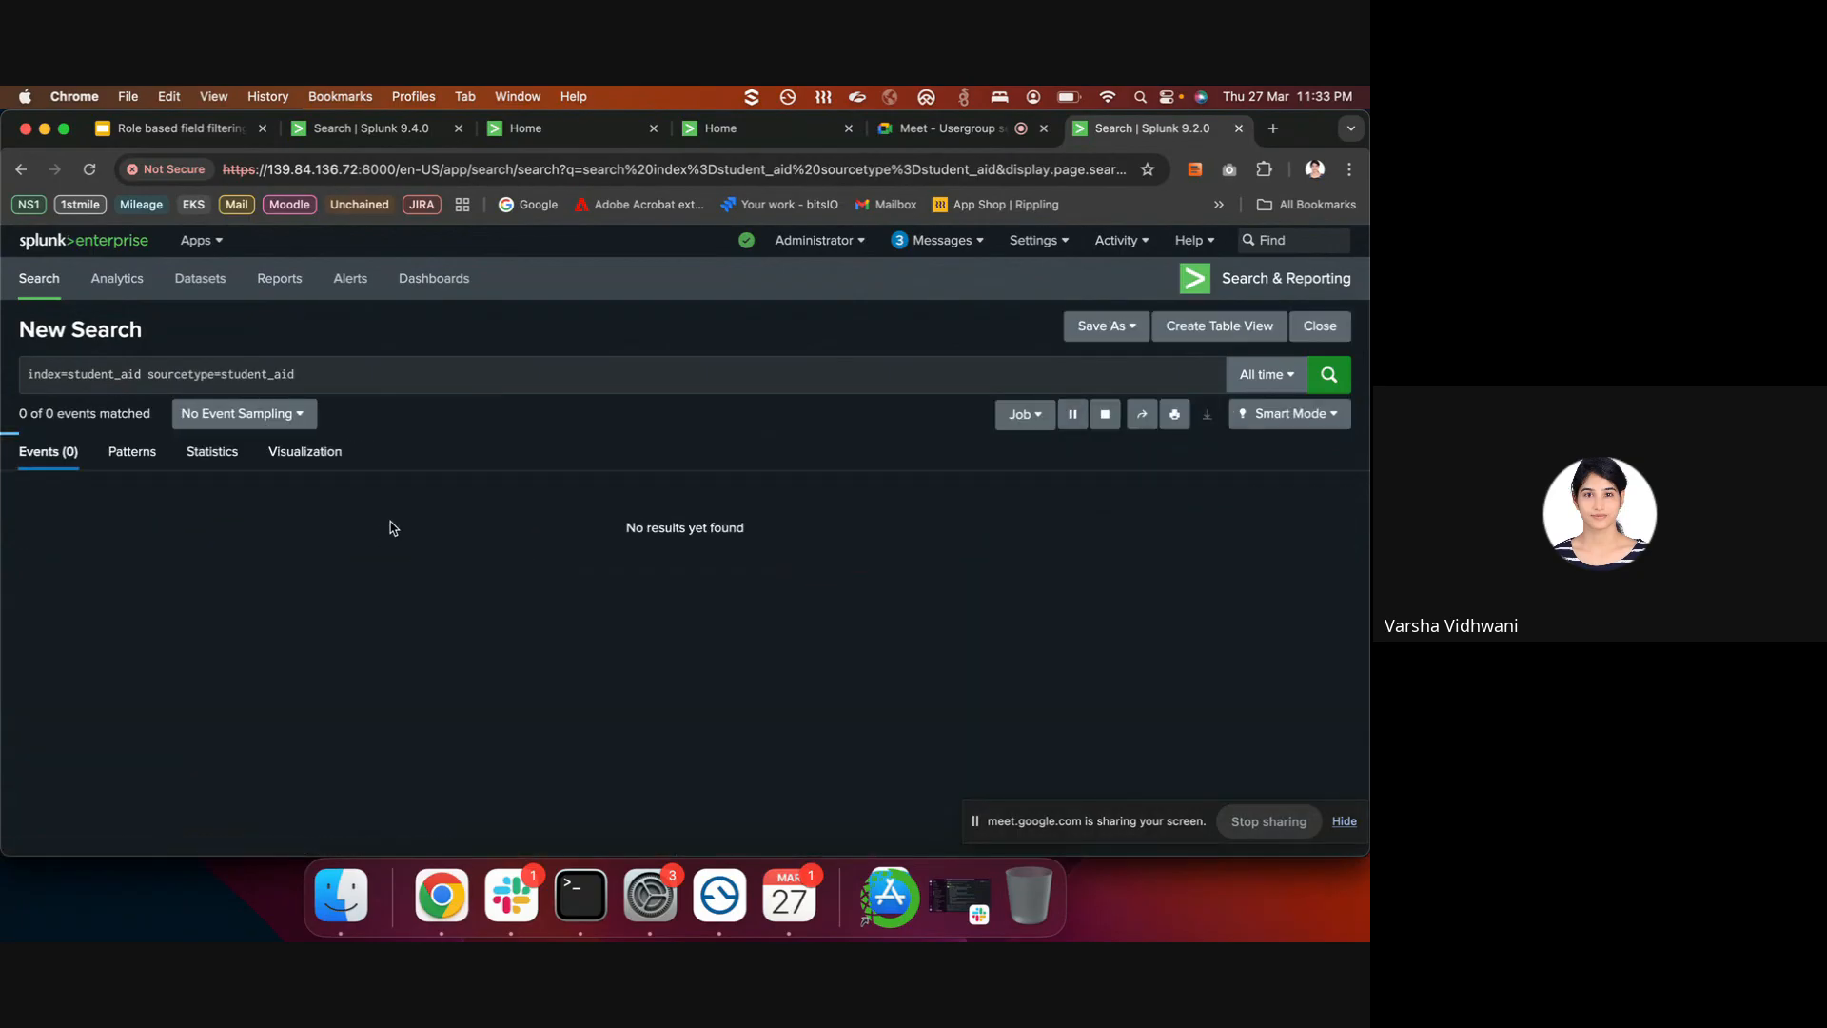
# - View the top values of the application_id field, then close the summary
pyautogui.scroll(-1, 333, 571)
pyautogui.scroll(-2, 319, 631)
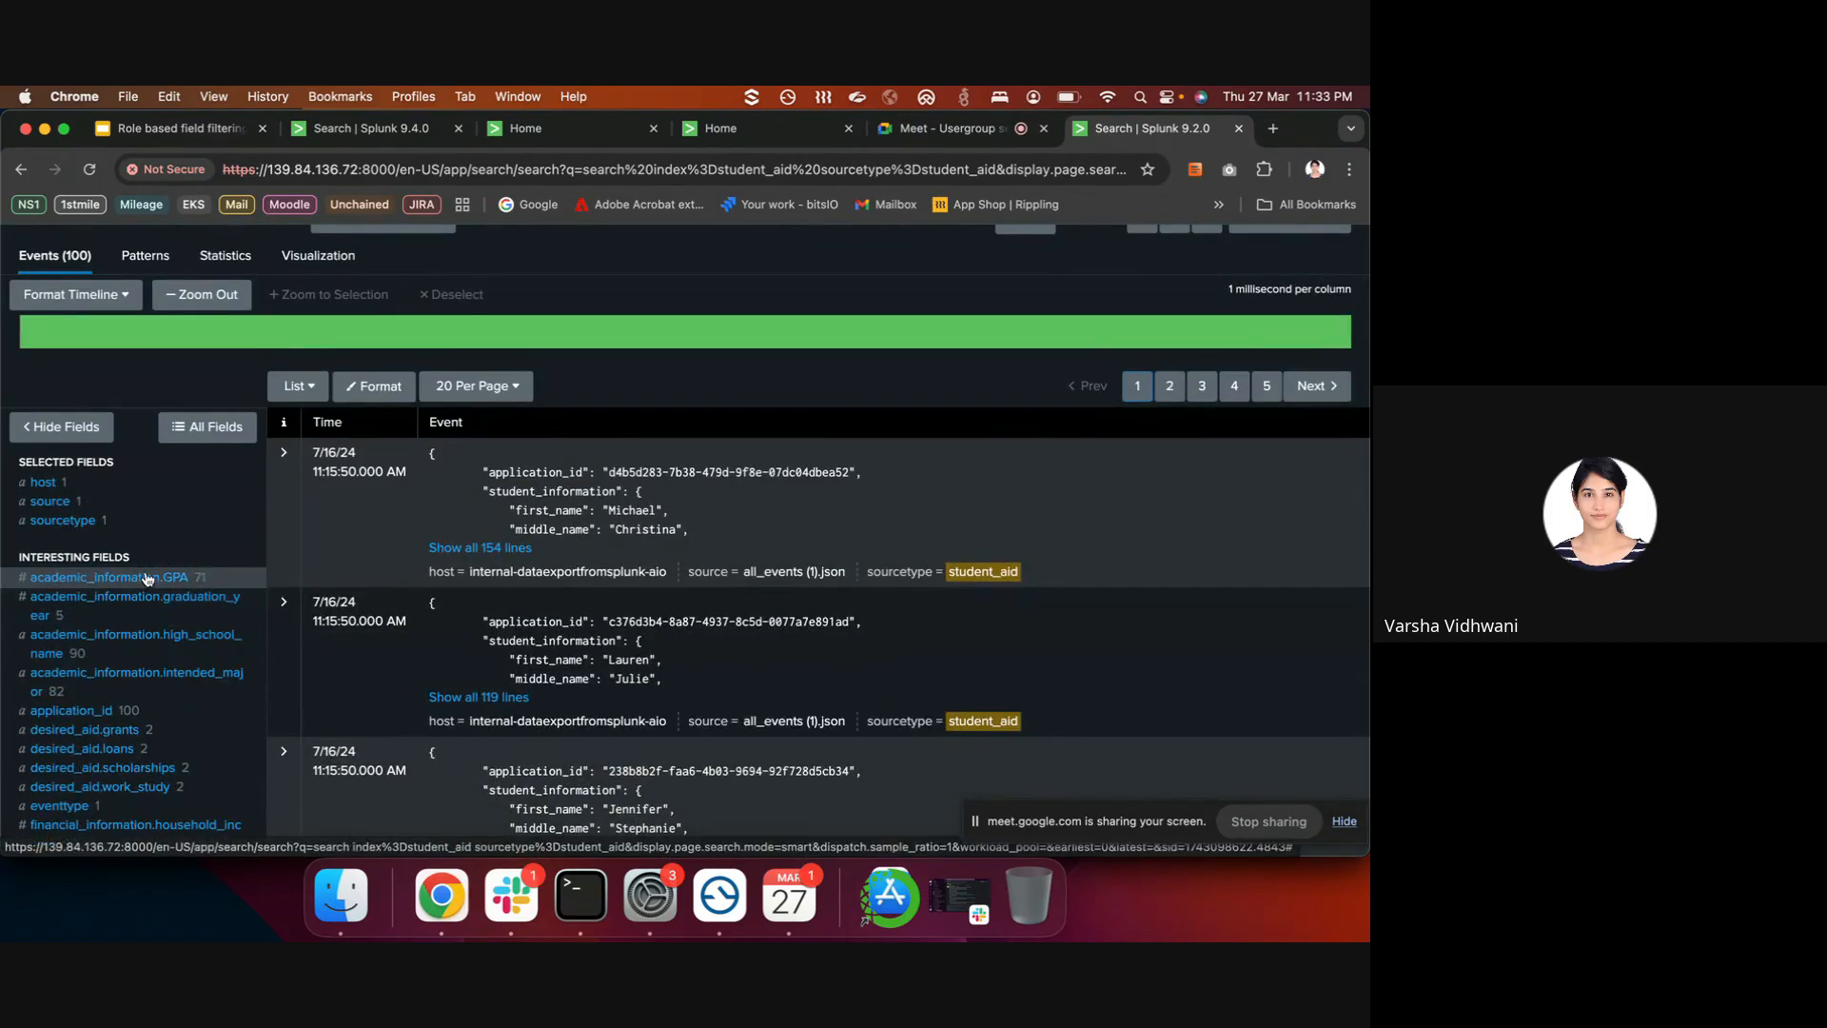
pyautogui.scroll(-1, 123, 681)
pyautogui.click(124, 651)
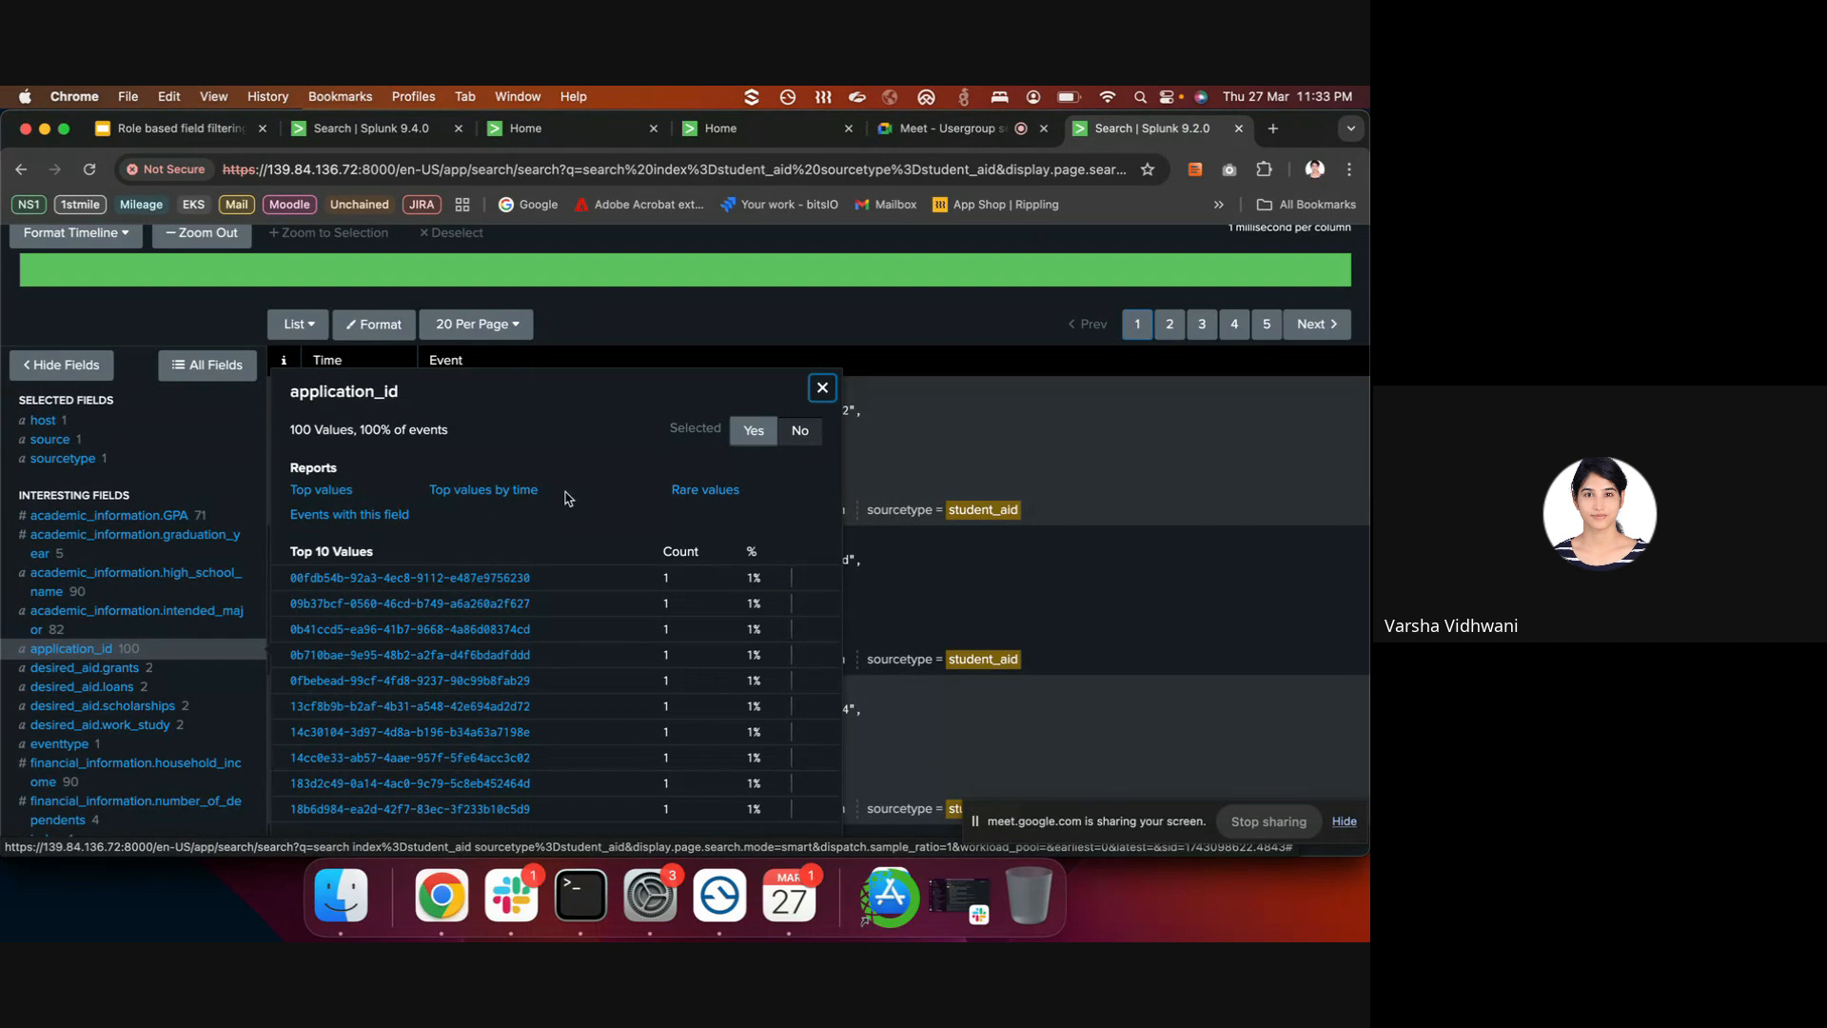
pyautogui.click(822, 388)
# - Expand the first event's full 154-line JSON and select its application_id line
pyautogui.click(480, 486)
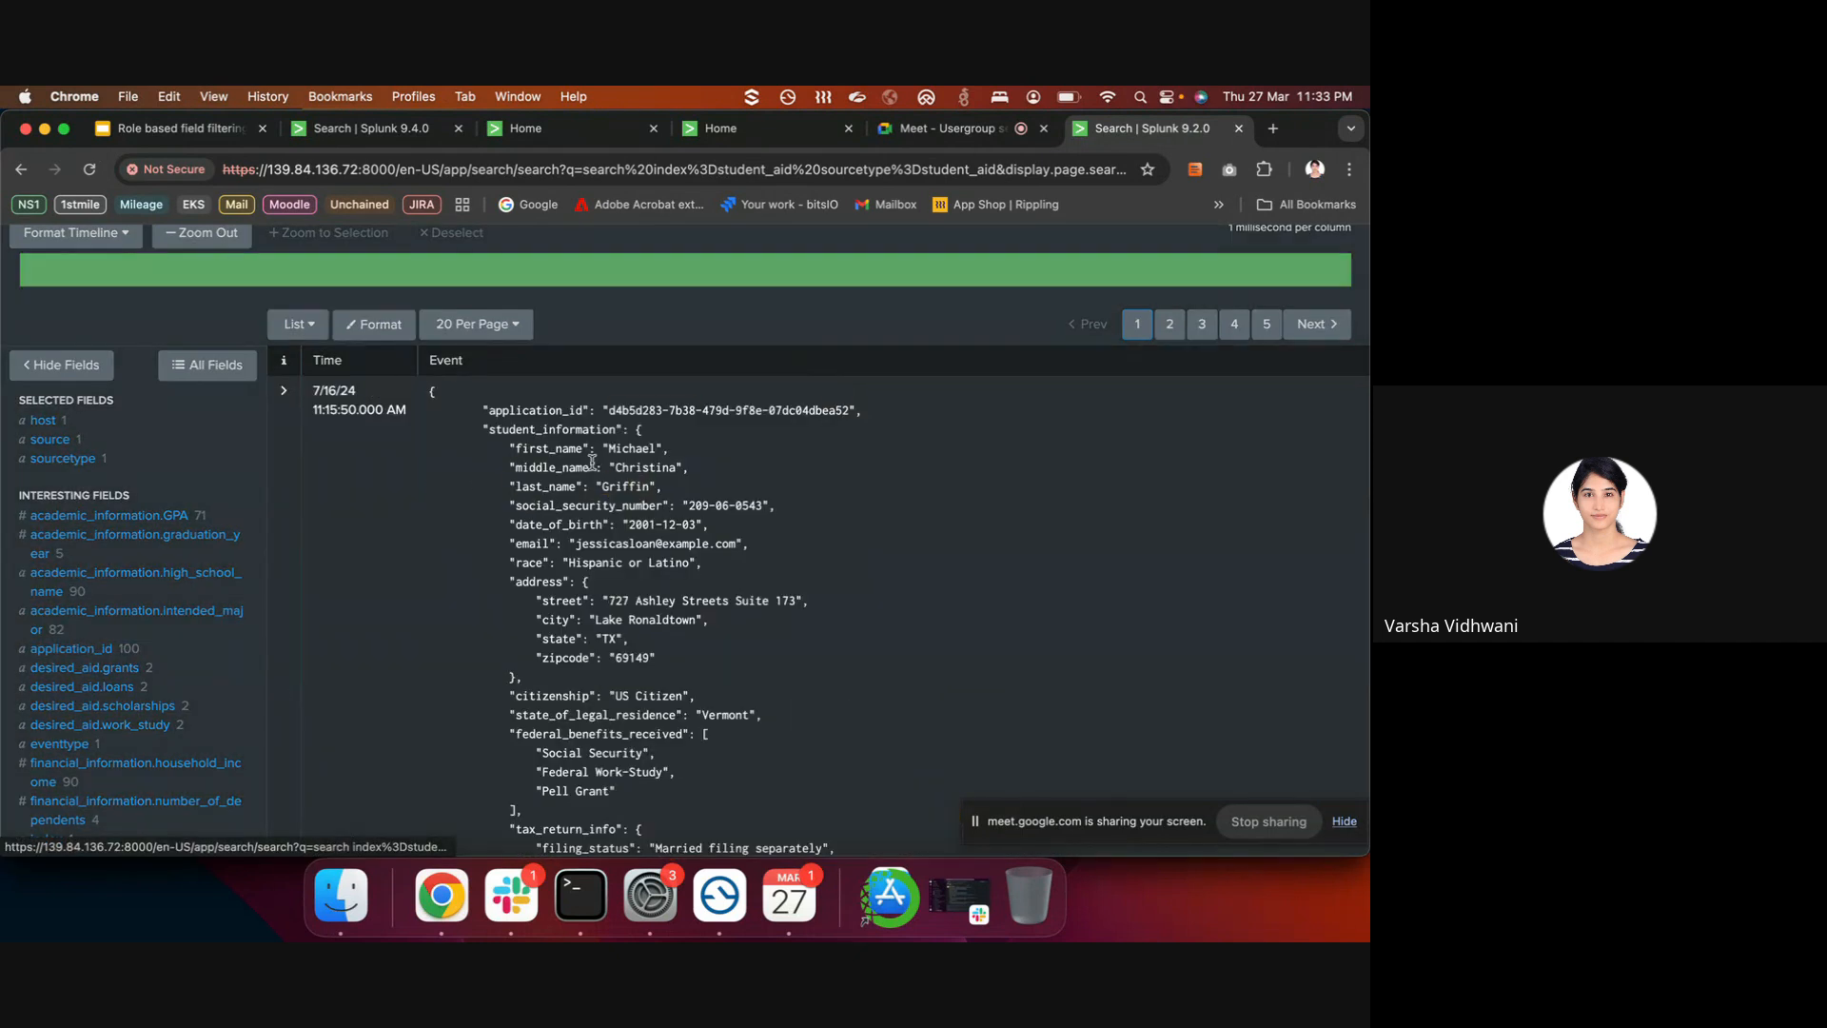
pyautogui.scroll(-2, 511, 487)
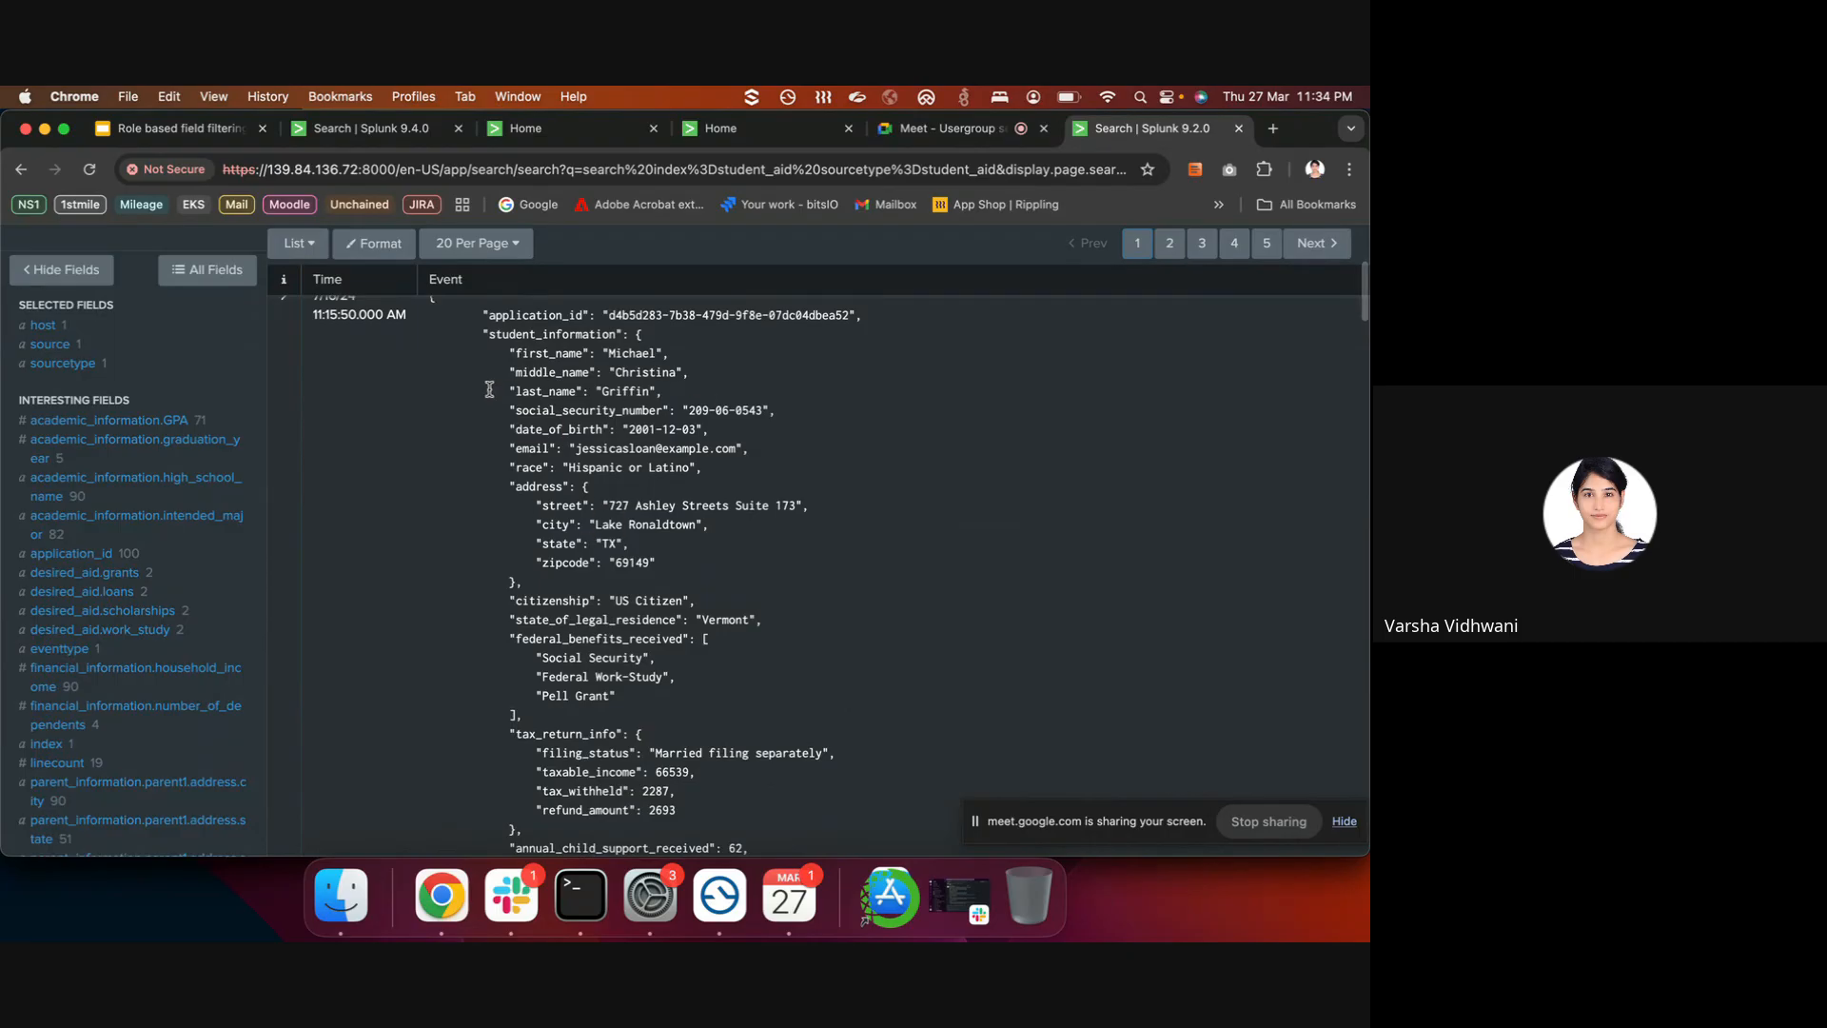
pyautogui.scroll(3, 483, 395)
pyautogui.scroll(-6, 484, 395)
pyautogui.scroll(-2, 484, 395)
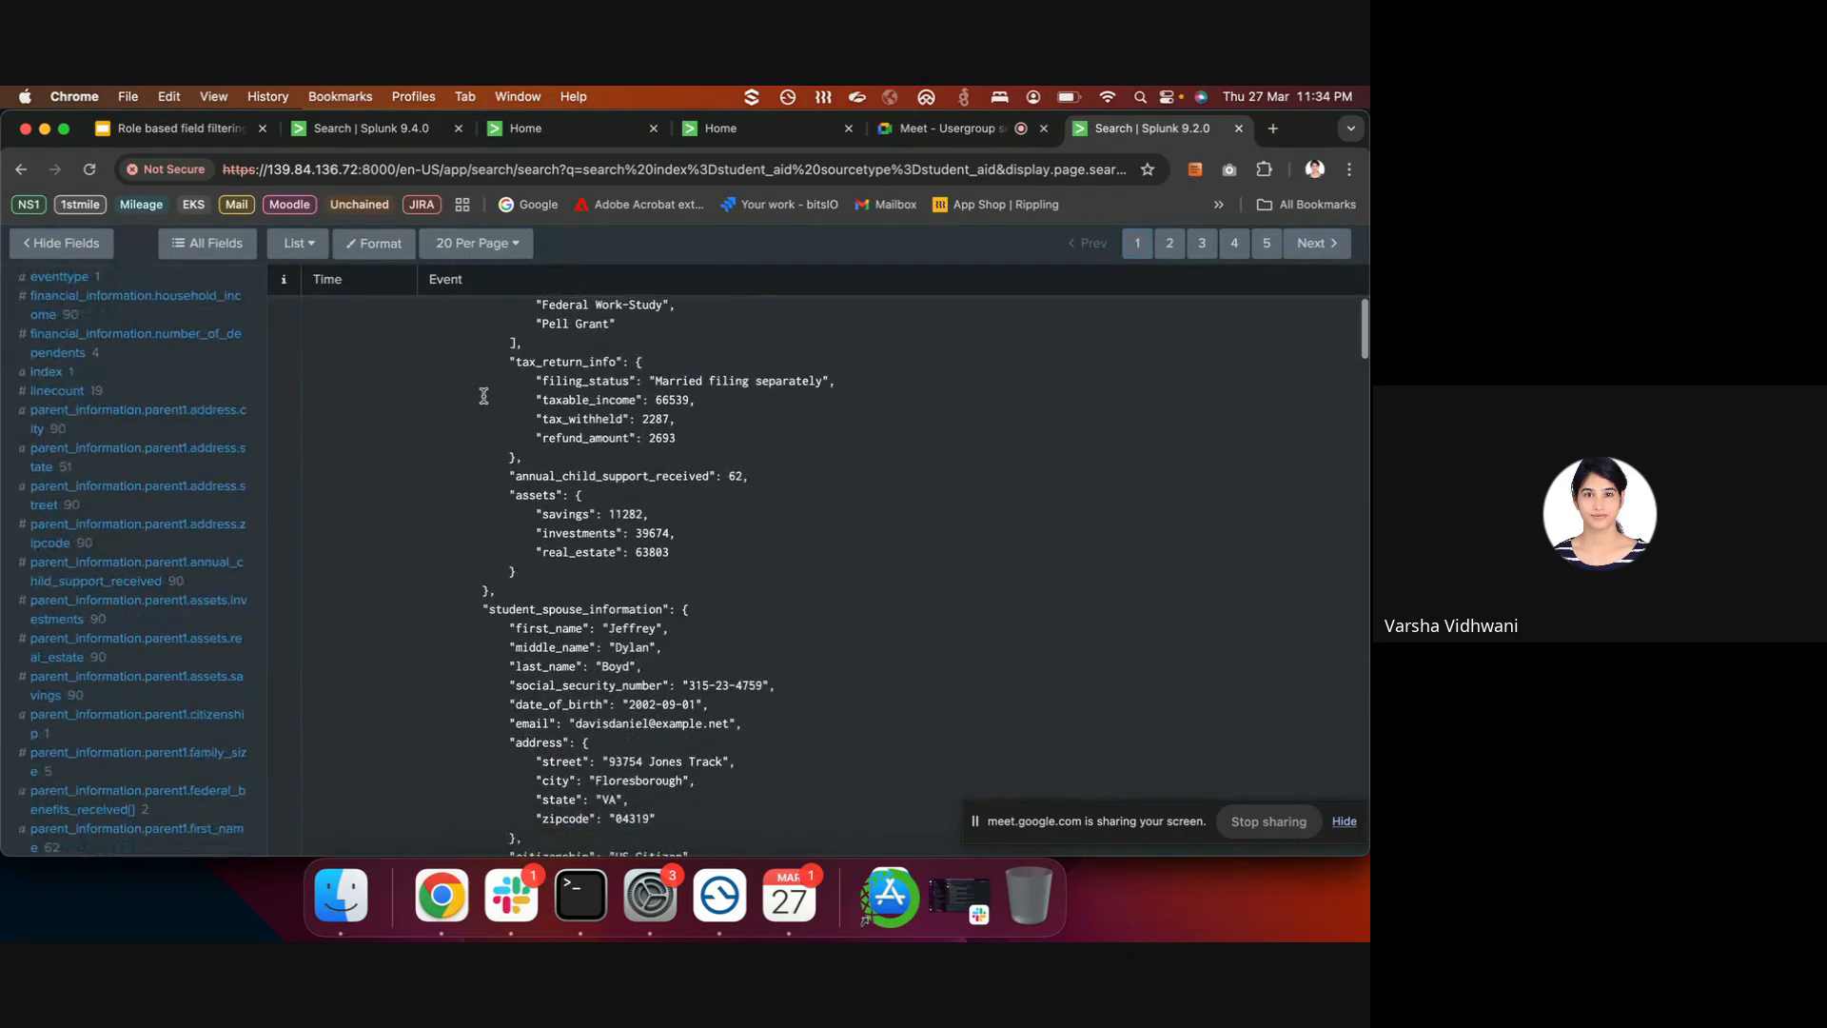
pyautogui.scroll(5, 484, 395)
pyautogui.doubleClick(524, 346)
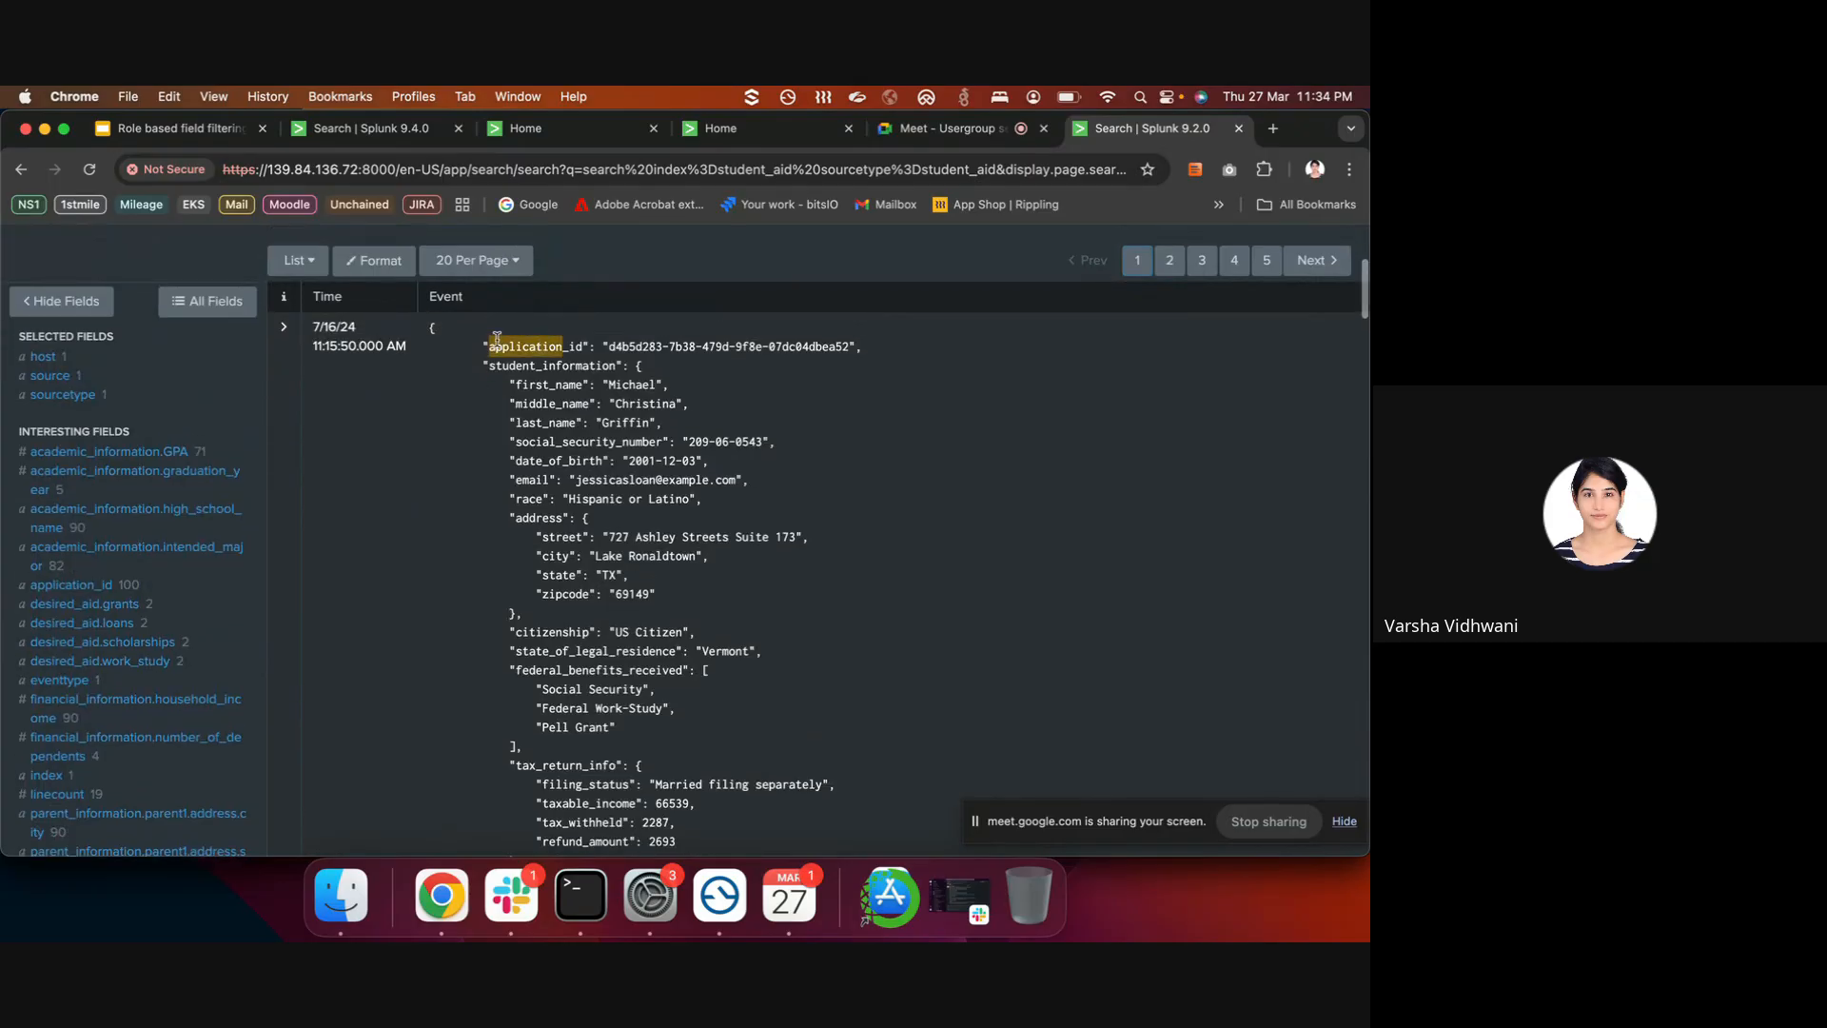
pyautogui.moveTo(476, 346); pyautogui.dragTo(868, 356)
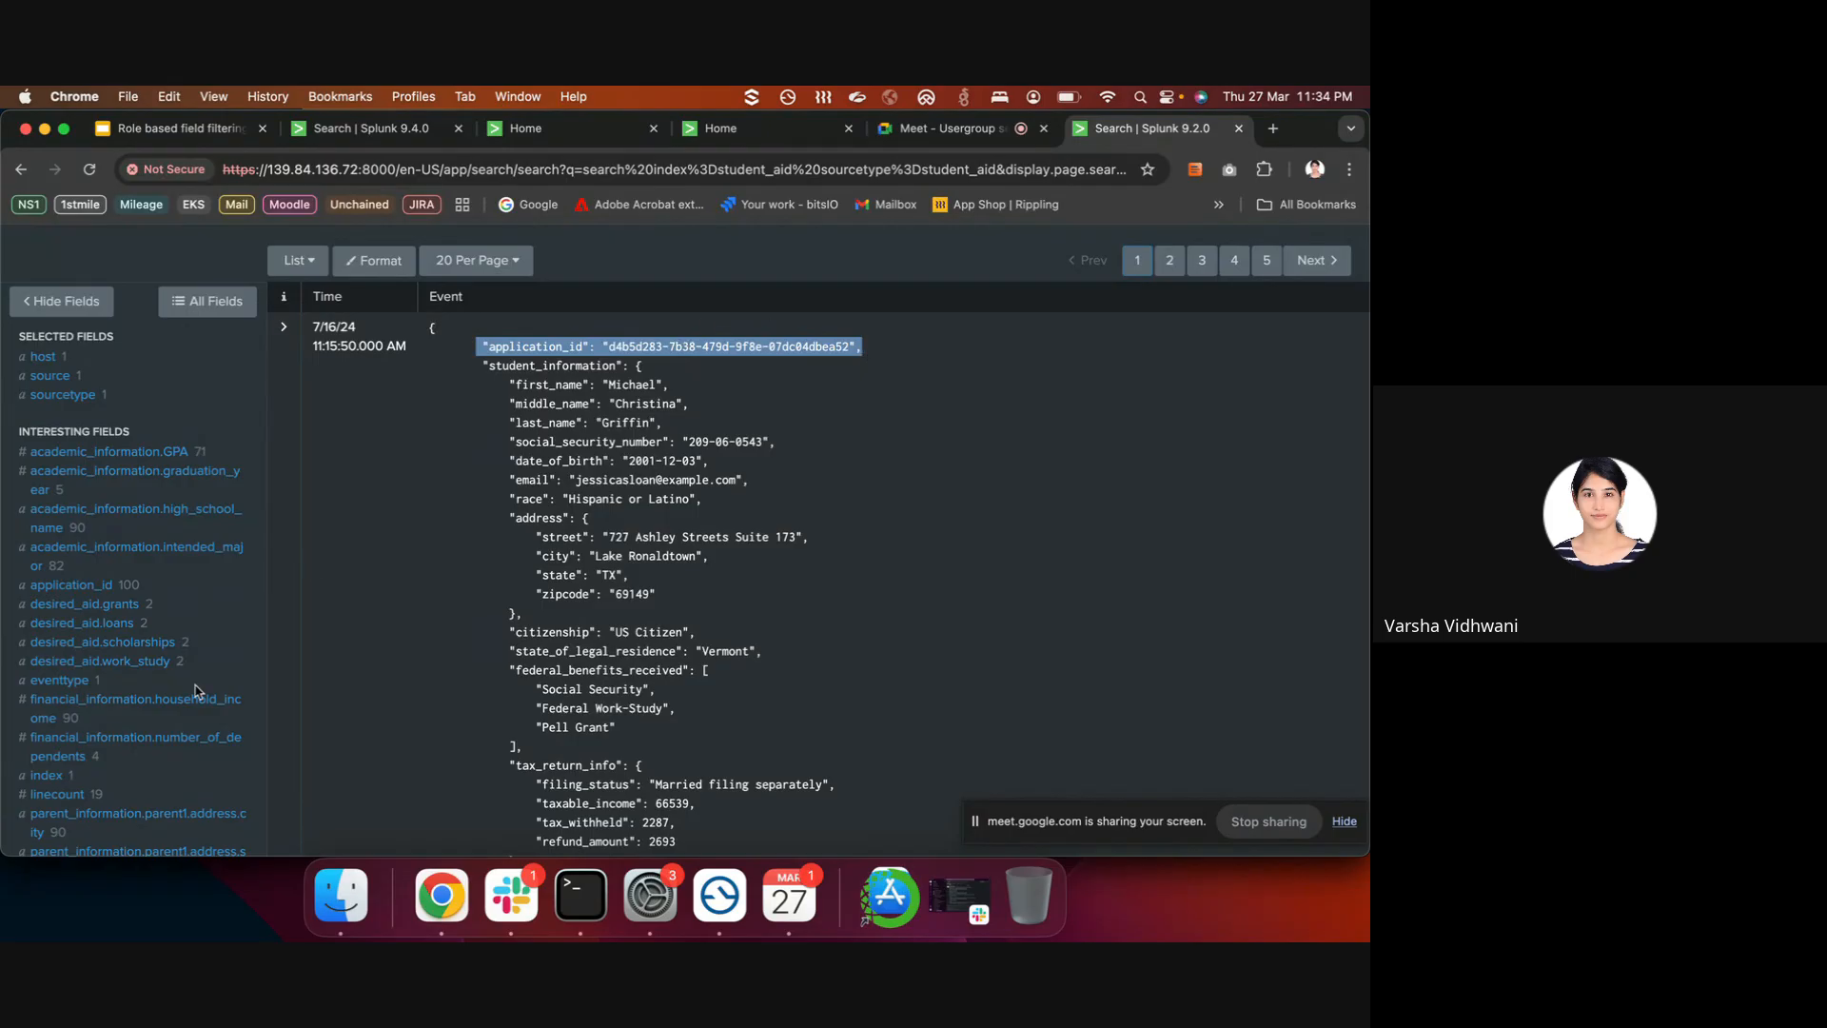
pyautogui.scroll(-2, 195, 690)
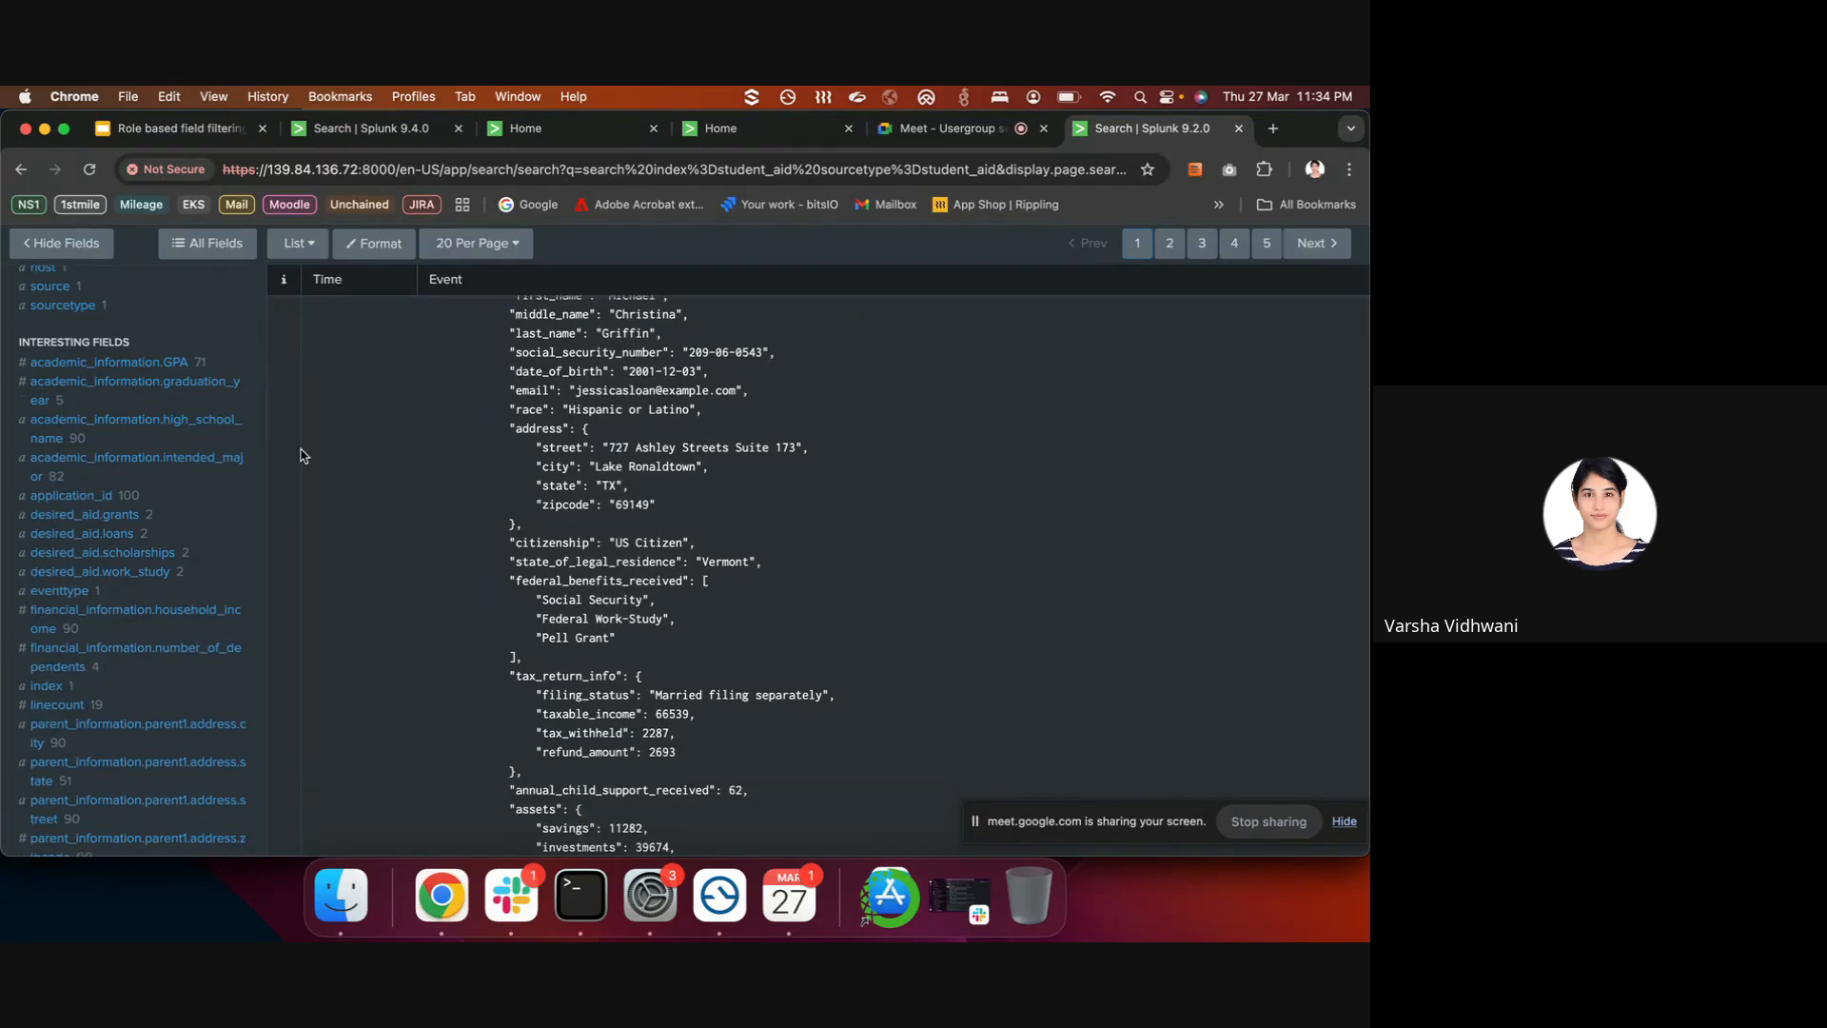
pyautogui.scroll(2, 599, 457)
pyautogui.click(586, 446)
pyautogui.moveTo(477, 350); pyautogui.dragTo(902, 368)
pyautogui.click(902, 367)
pyautogui.click(596, 918)
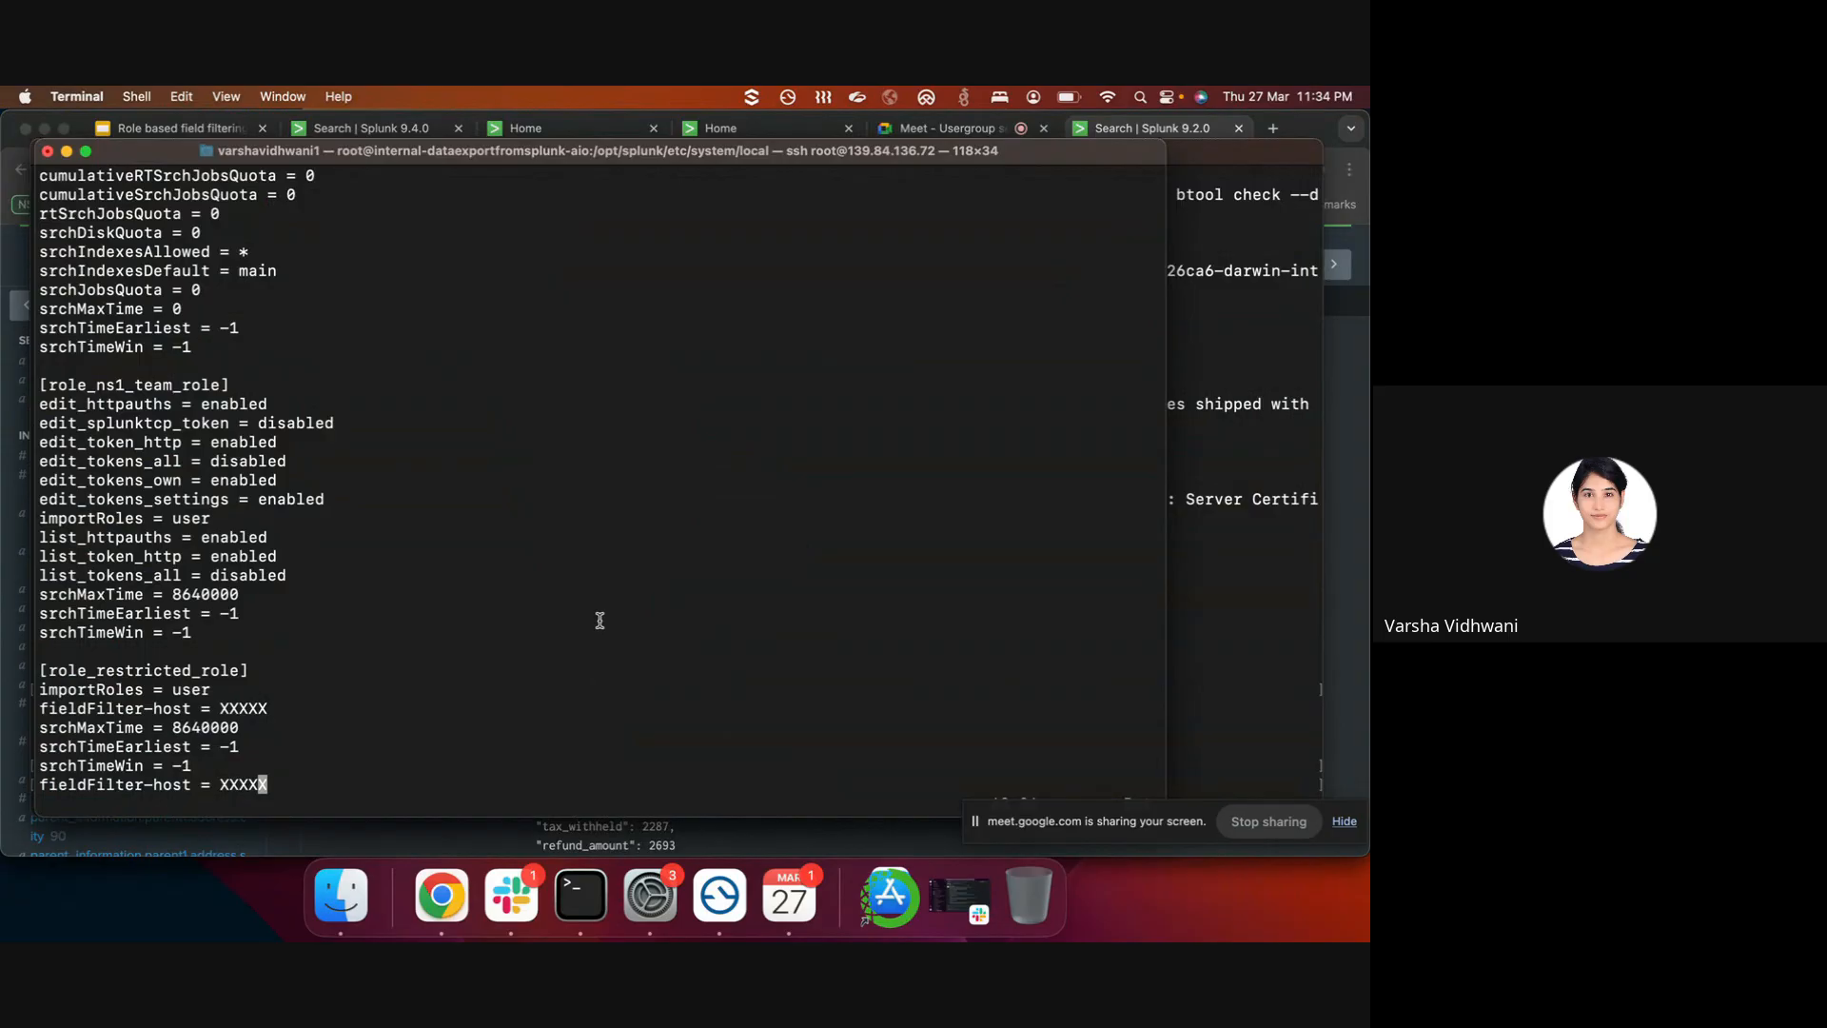
# - Drop the duplicate fieldFilter-host line, quit vim with :q!, and reopen authorize.conf
pyautogui.press('Left')
pyautogui.press('Left')
pyautogui.press('Left')
pyautogui.press('Right')
pyautogui.press('Right')
pyautogui.press('Right')
pyautogui.press('u')
pyautogui.press('i')
pyautogui.press('BackSpace')
pyautogui.press('BackSpace')
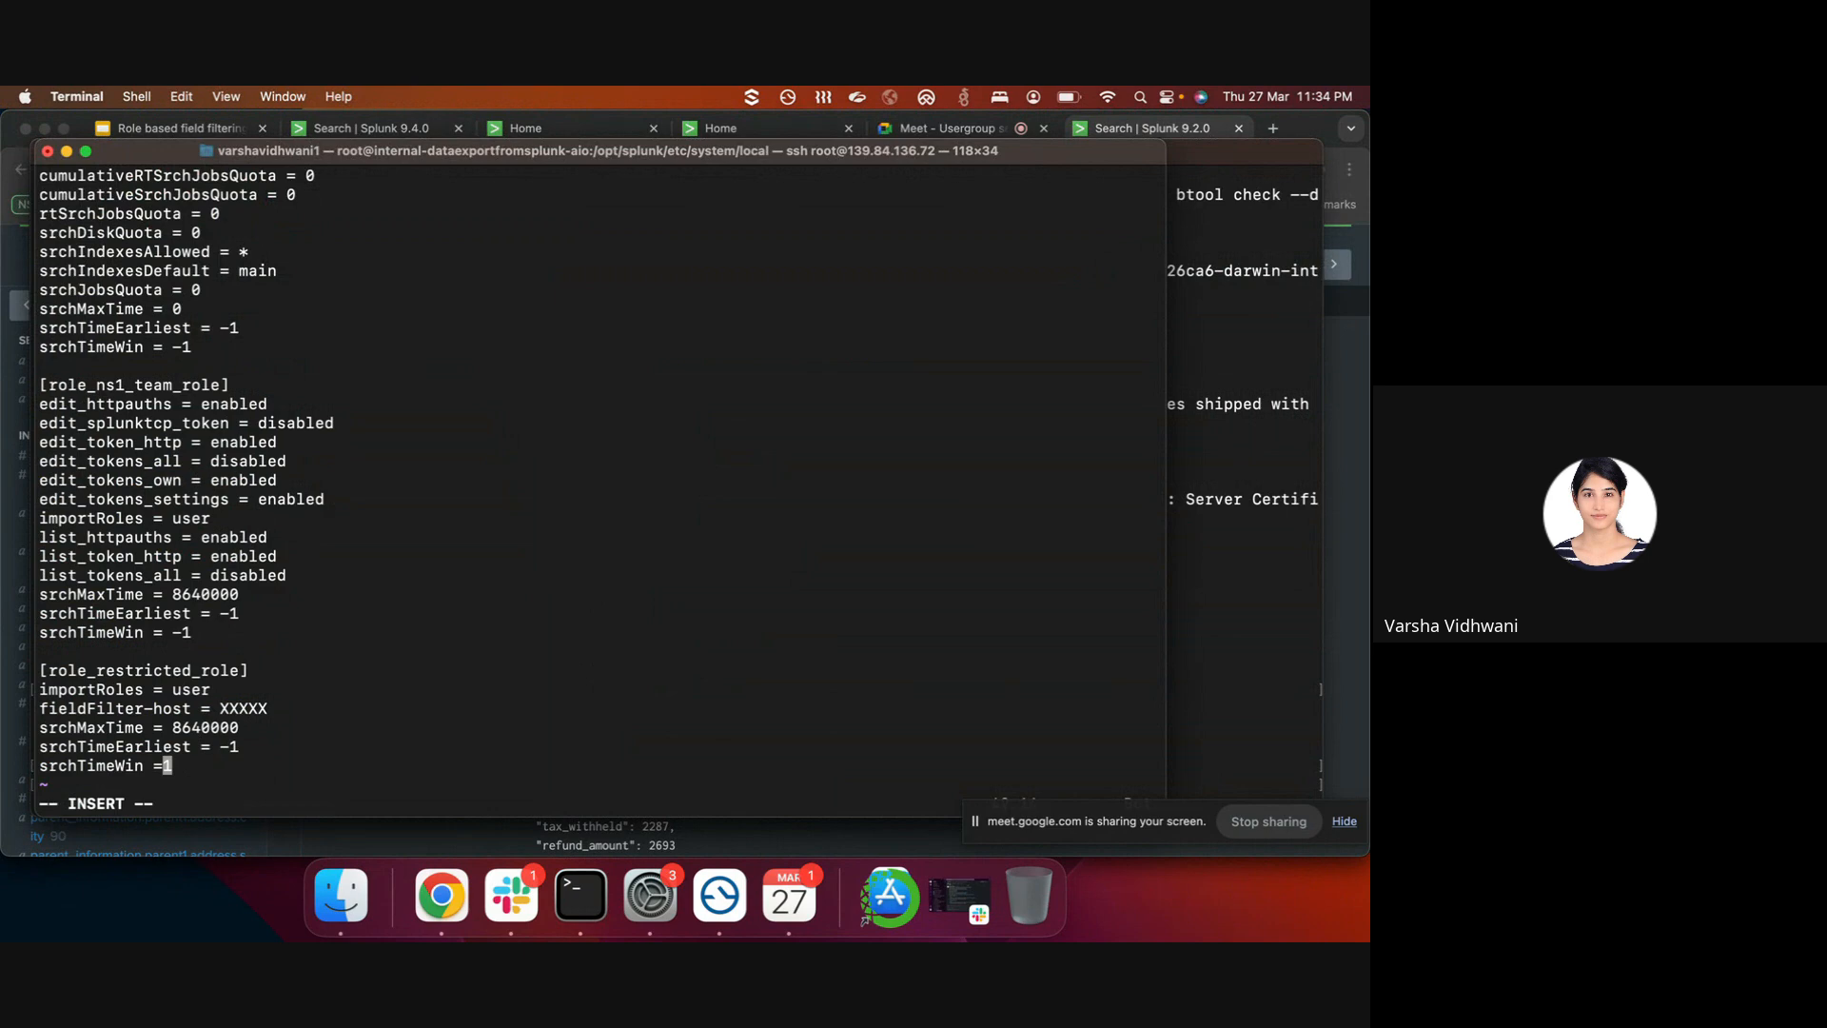
pyautogui.press('Escape')
pyautogui.write(':q!')
pyautogui.press('Return')
pyautogui.press('Up')
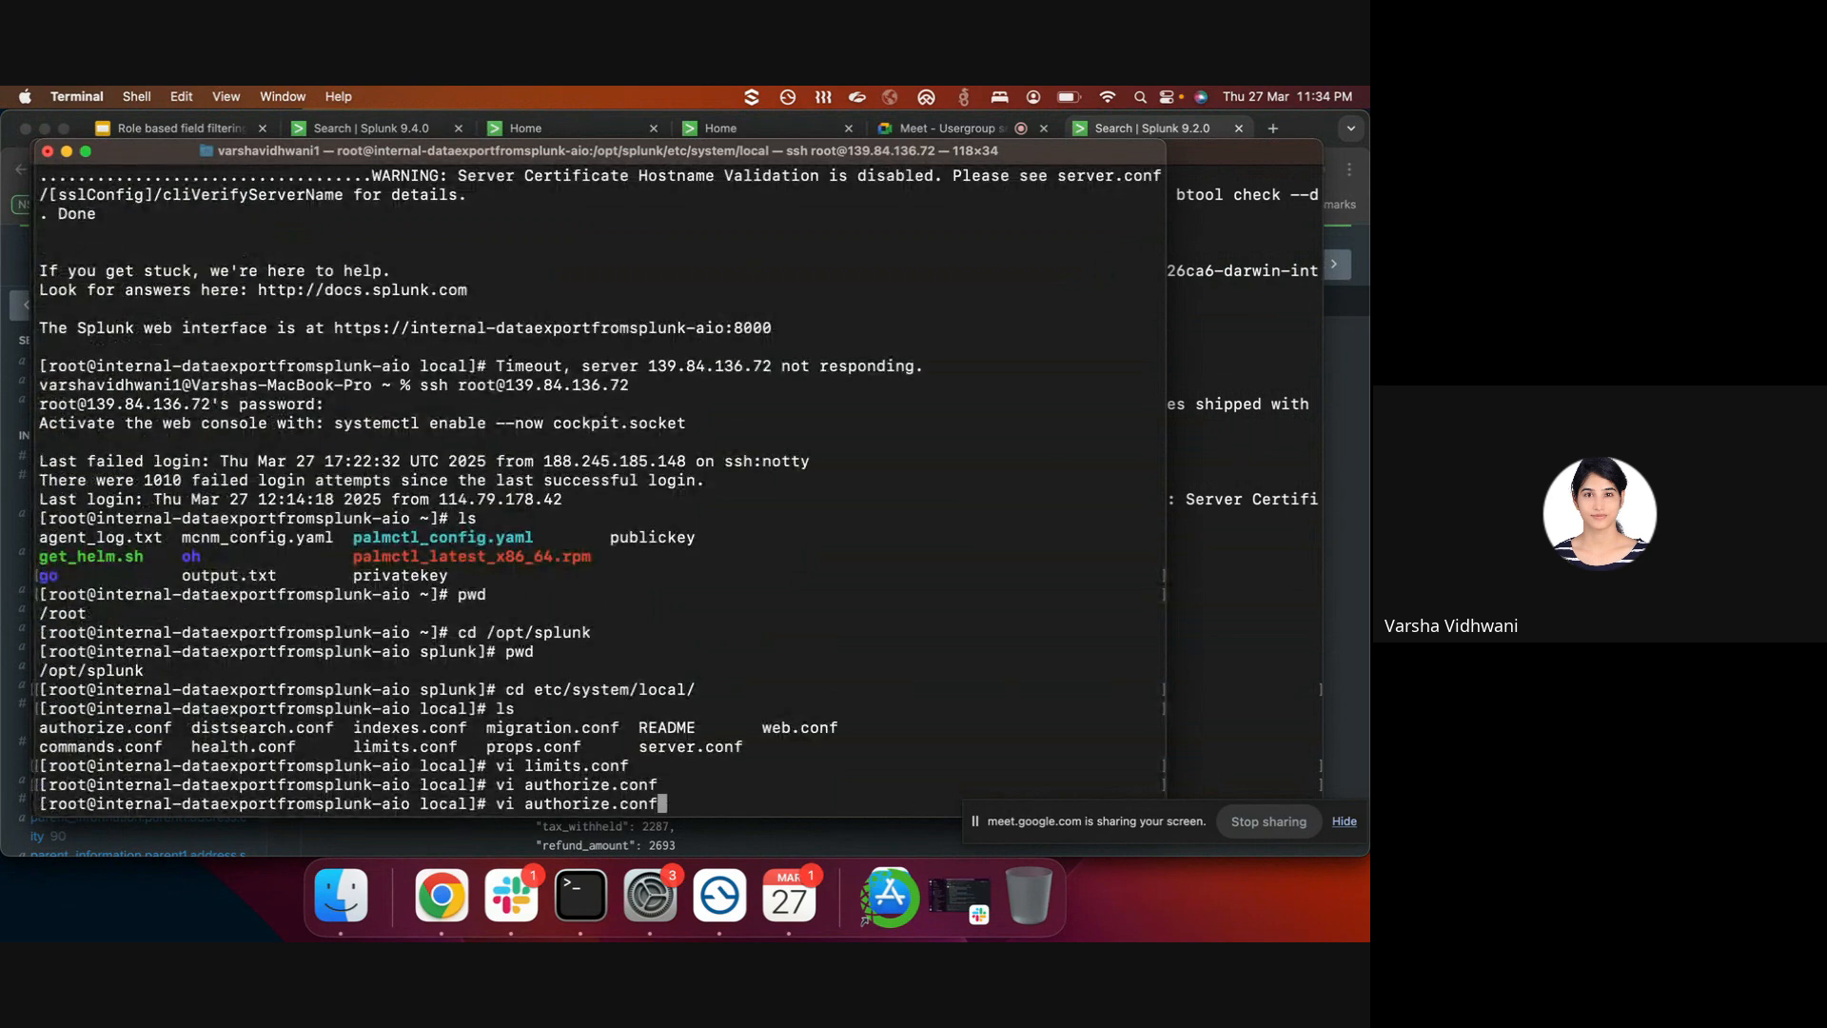
pyautogui.press('Return')
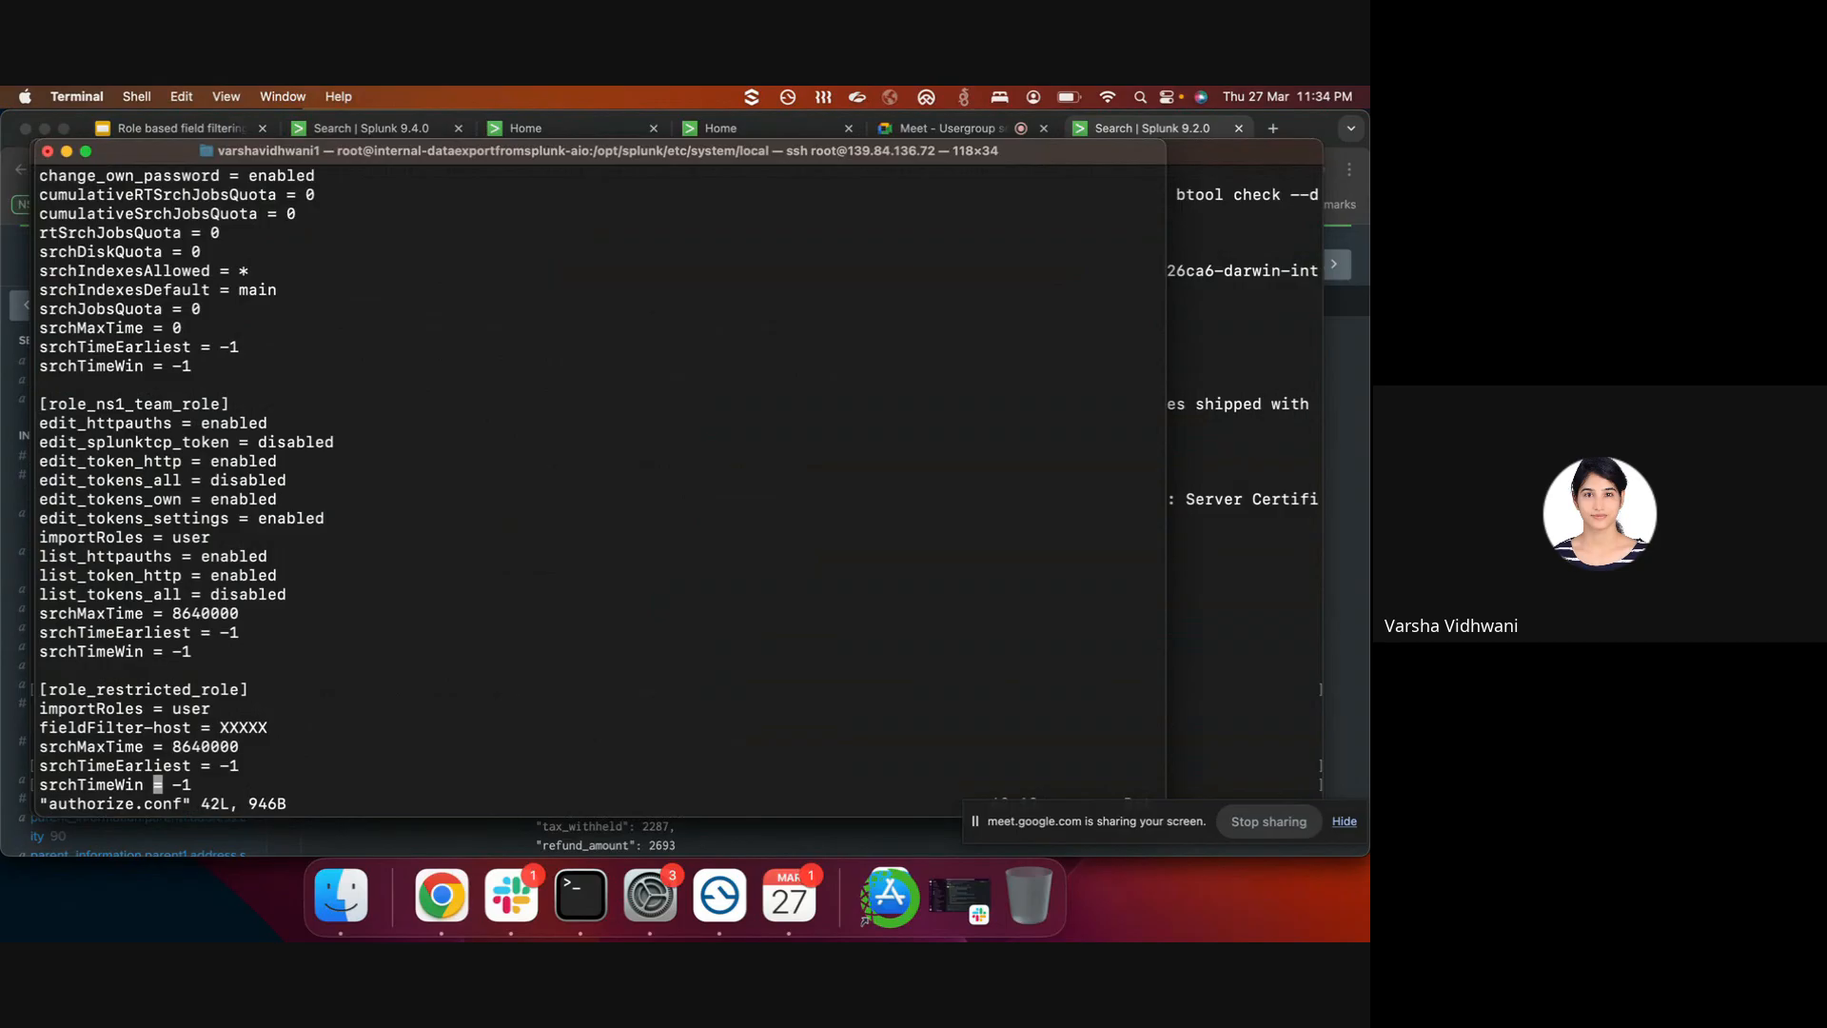
# - Add fieldFilter-application_id = XXX below srchTimeWin in the restricted_role stanza
pyautogui.press('i')
pyautogui.press('Right')
pyautogui.press('Right')
pyautogui.press('Right')
pyautogui.press('Right')
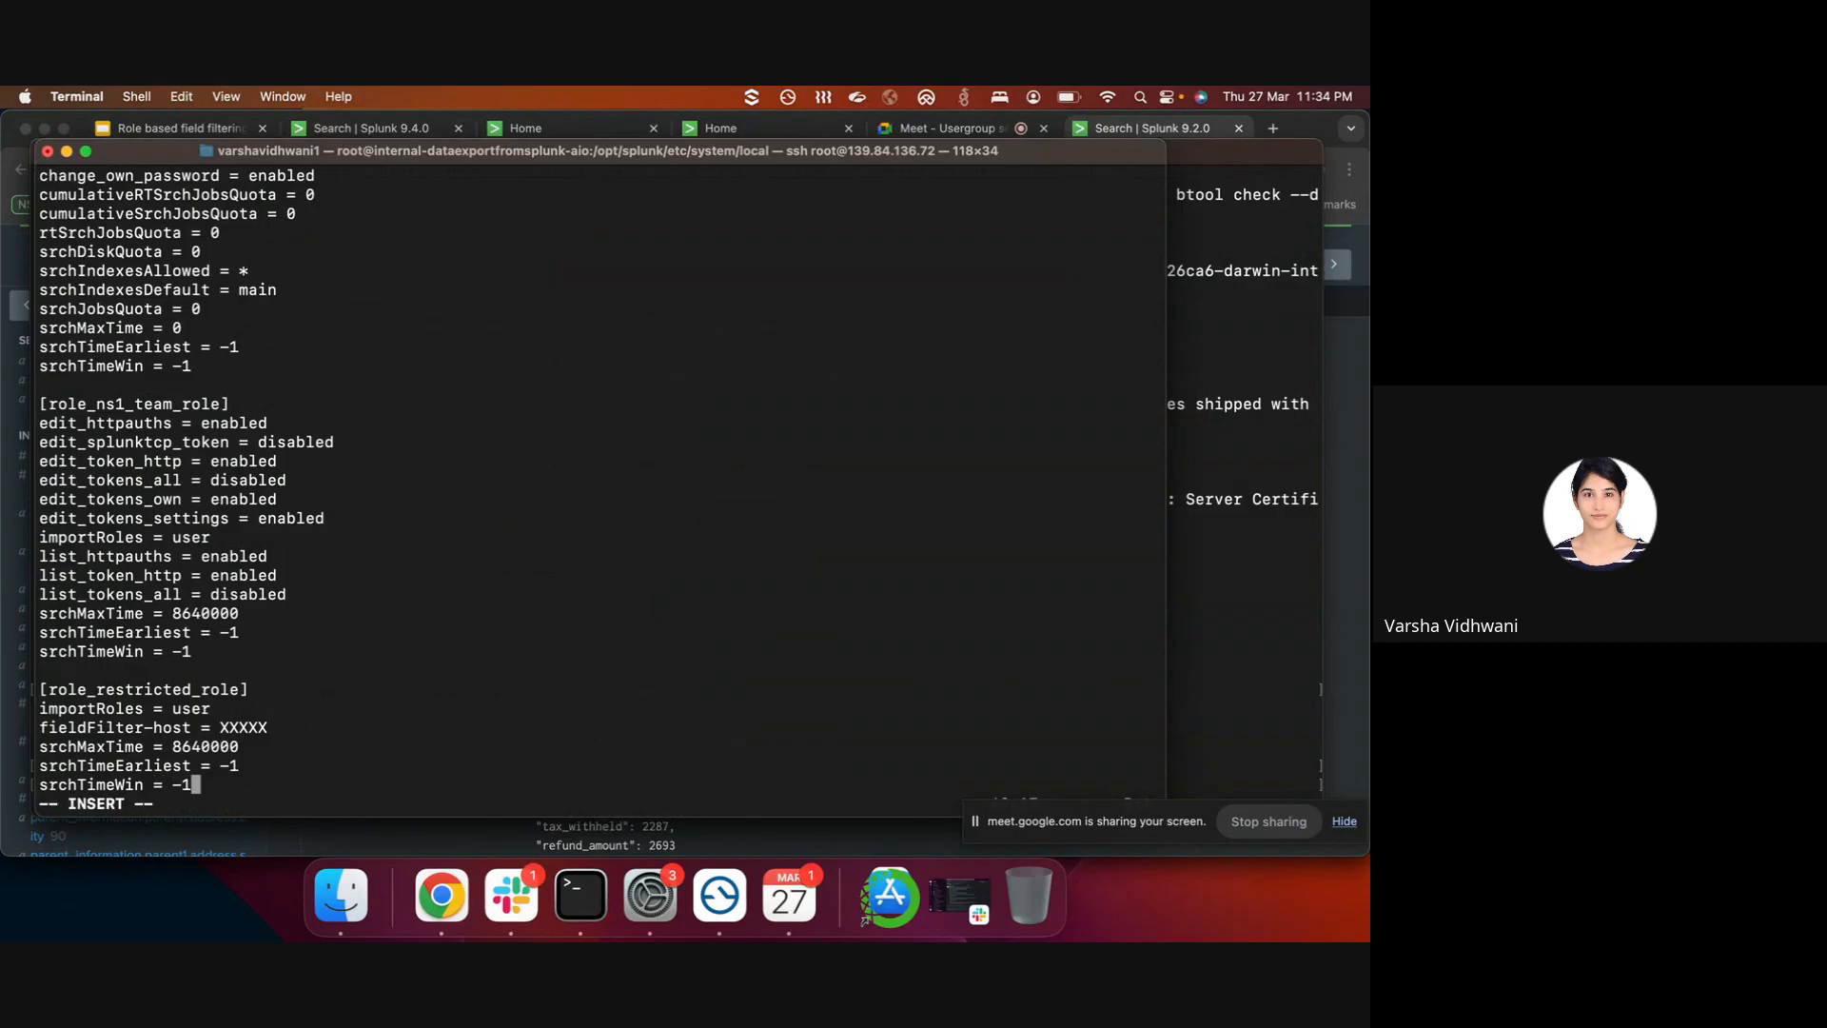
pyautogui.press('Return')
pyautogui.press('Return')
pyautogui.press('Up')
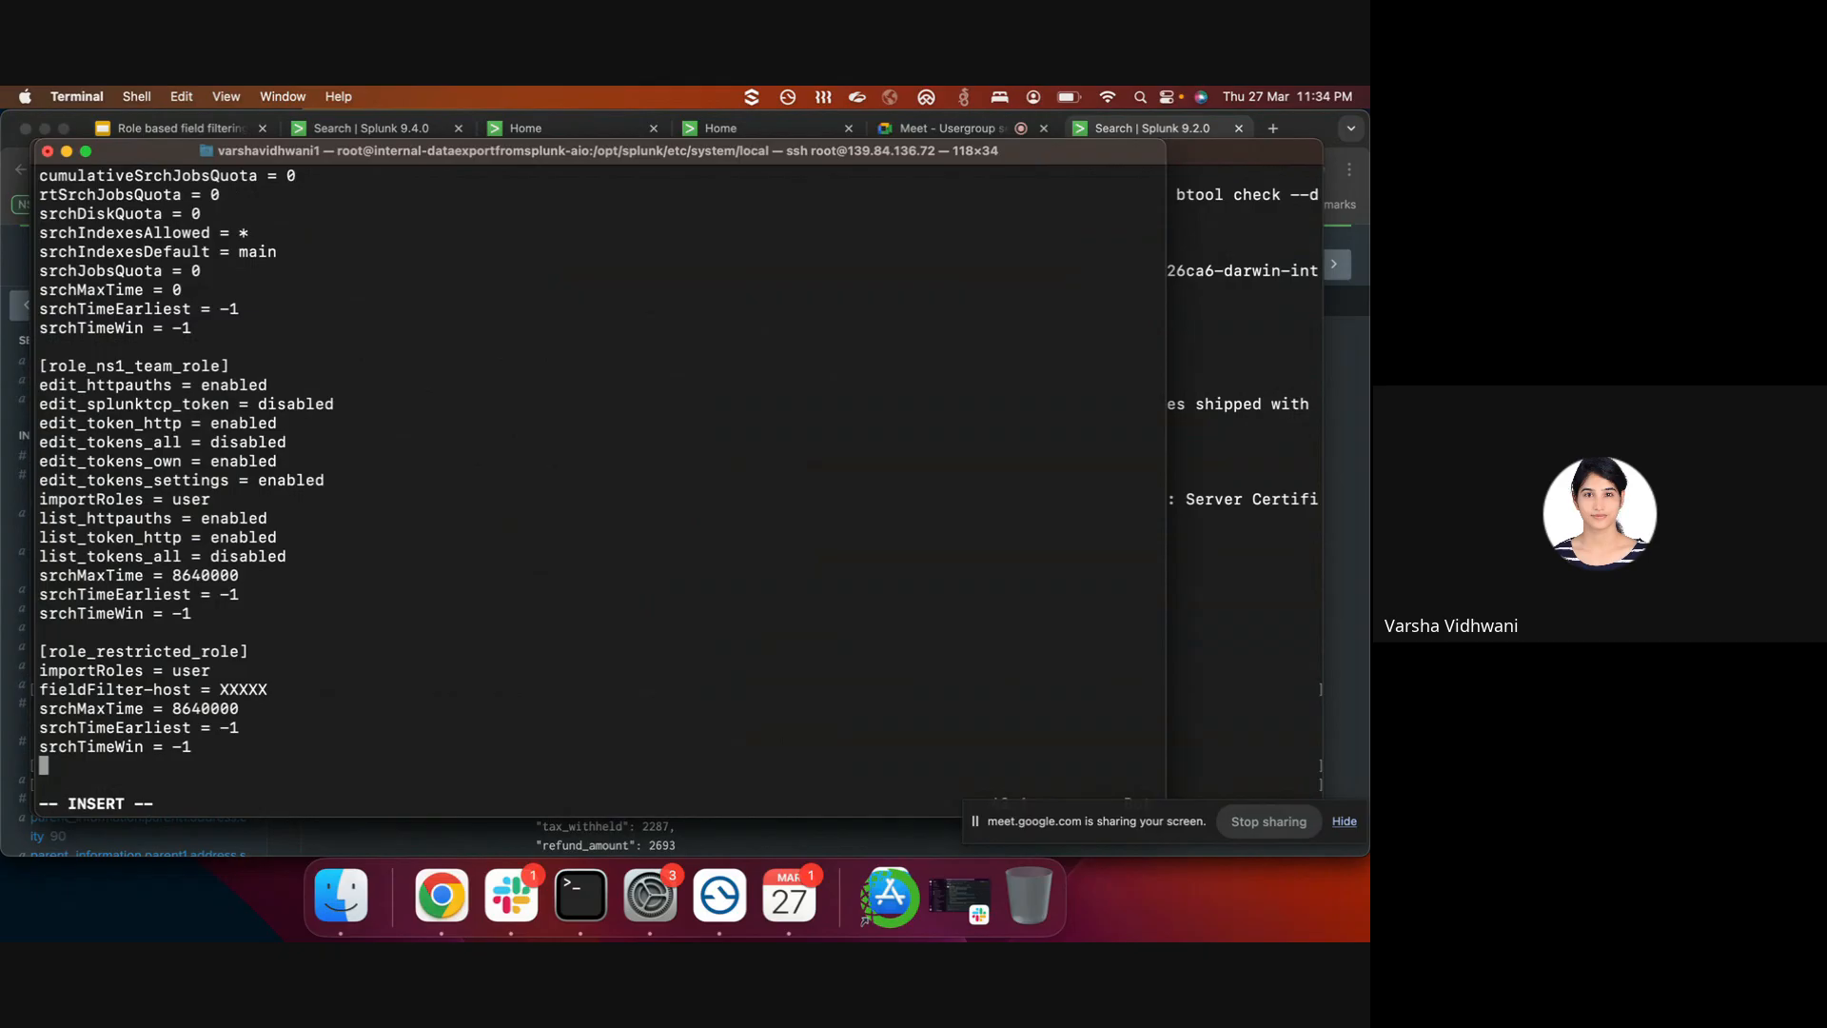
pyautogui.write('fieldFilter-application')
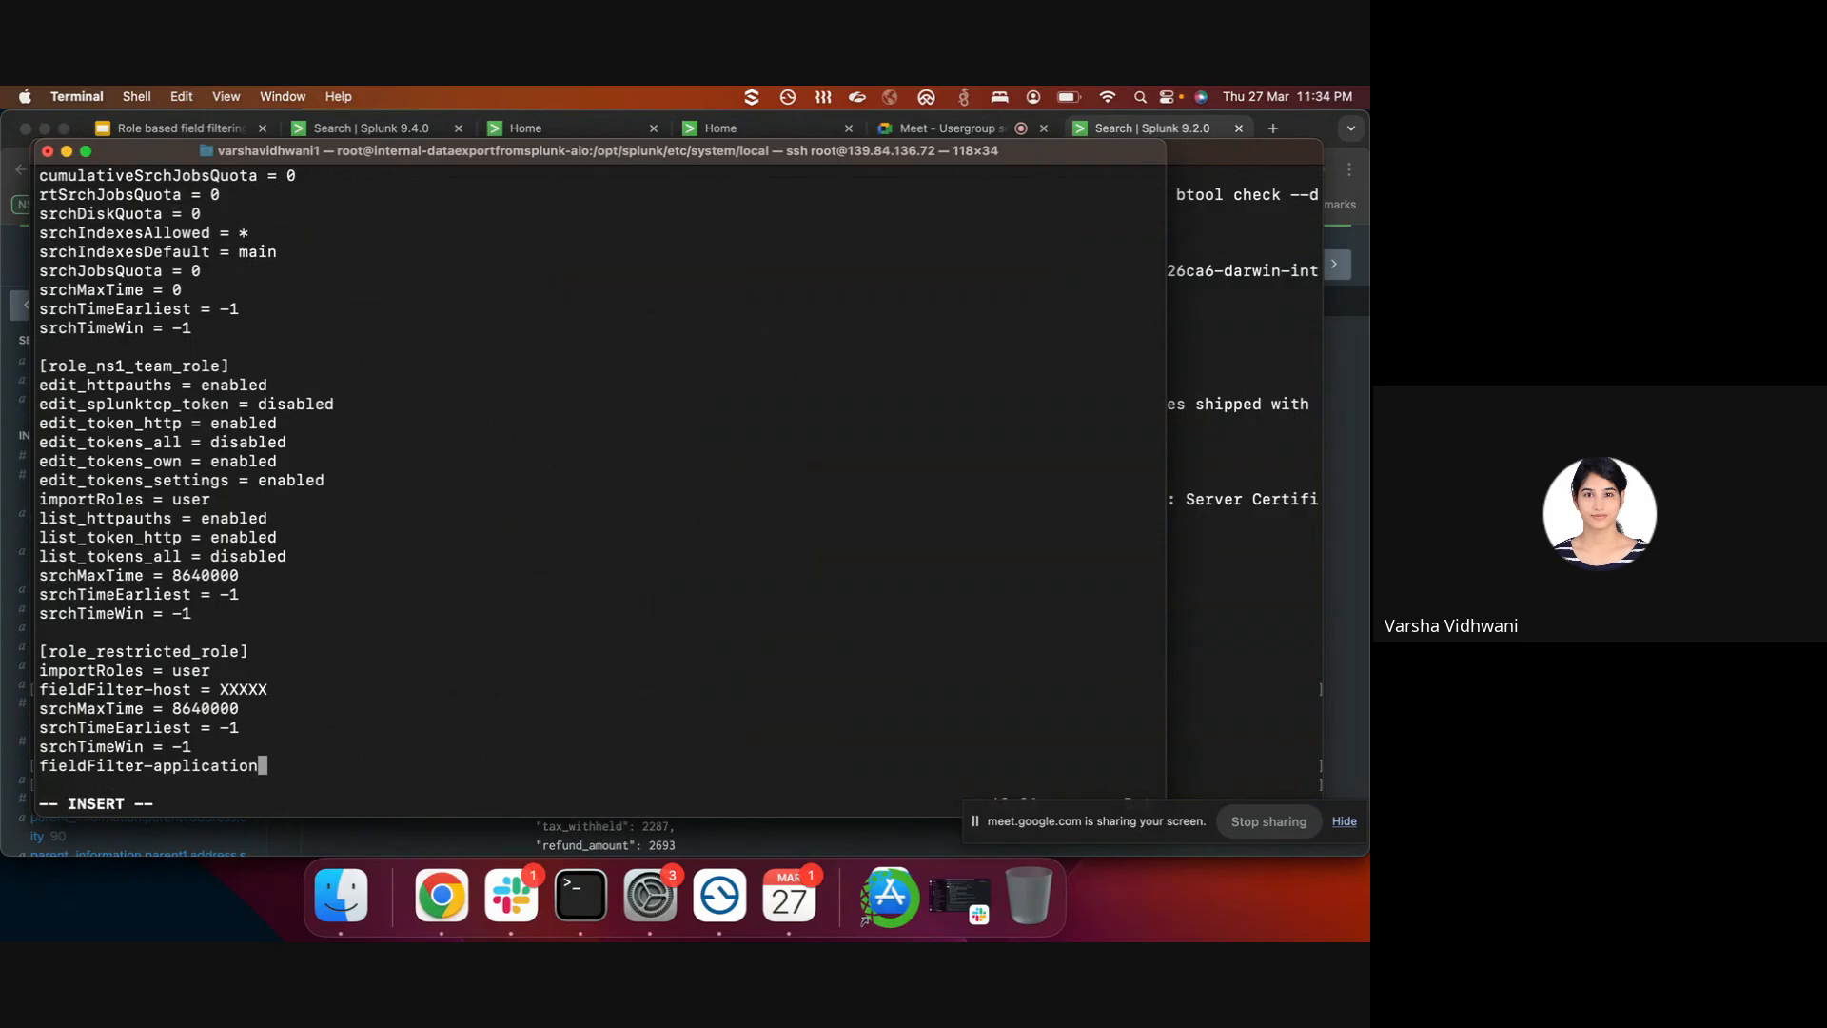
pyautogui.write('_id = XXX')
pyautogui.press('Return')
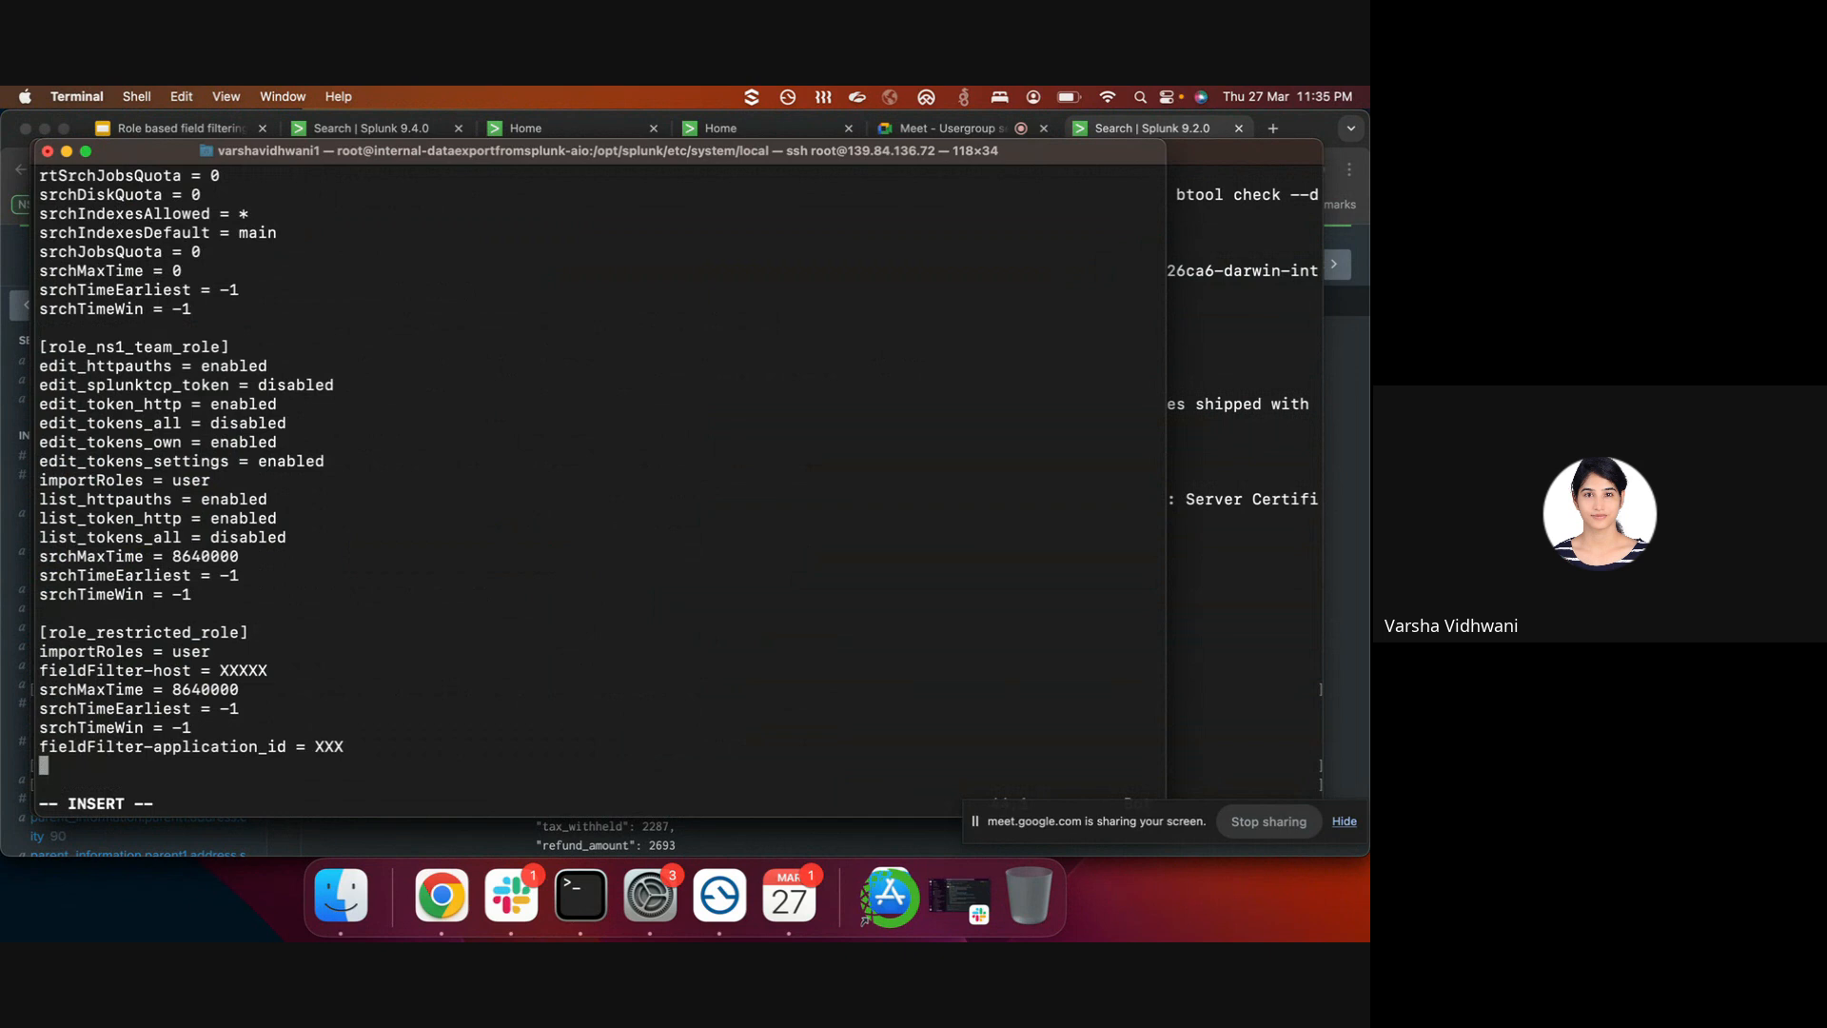
# - Begin fieldFilter-_raw = s/ with the "application_id":\s key copied from the Splunk event
pyautogui.write('fieldFilter-_raw = s/')
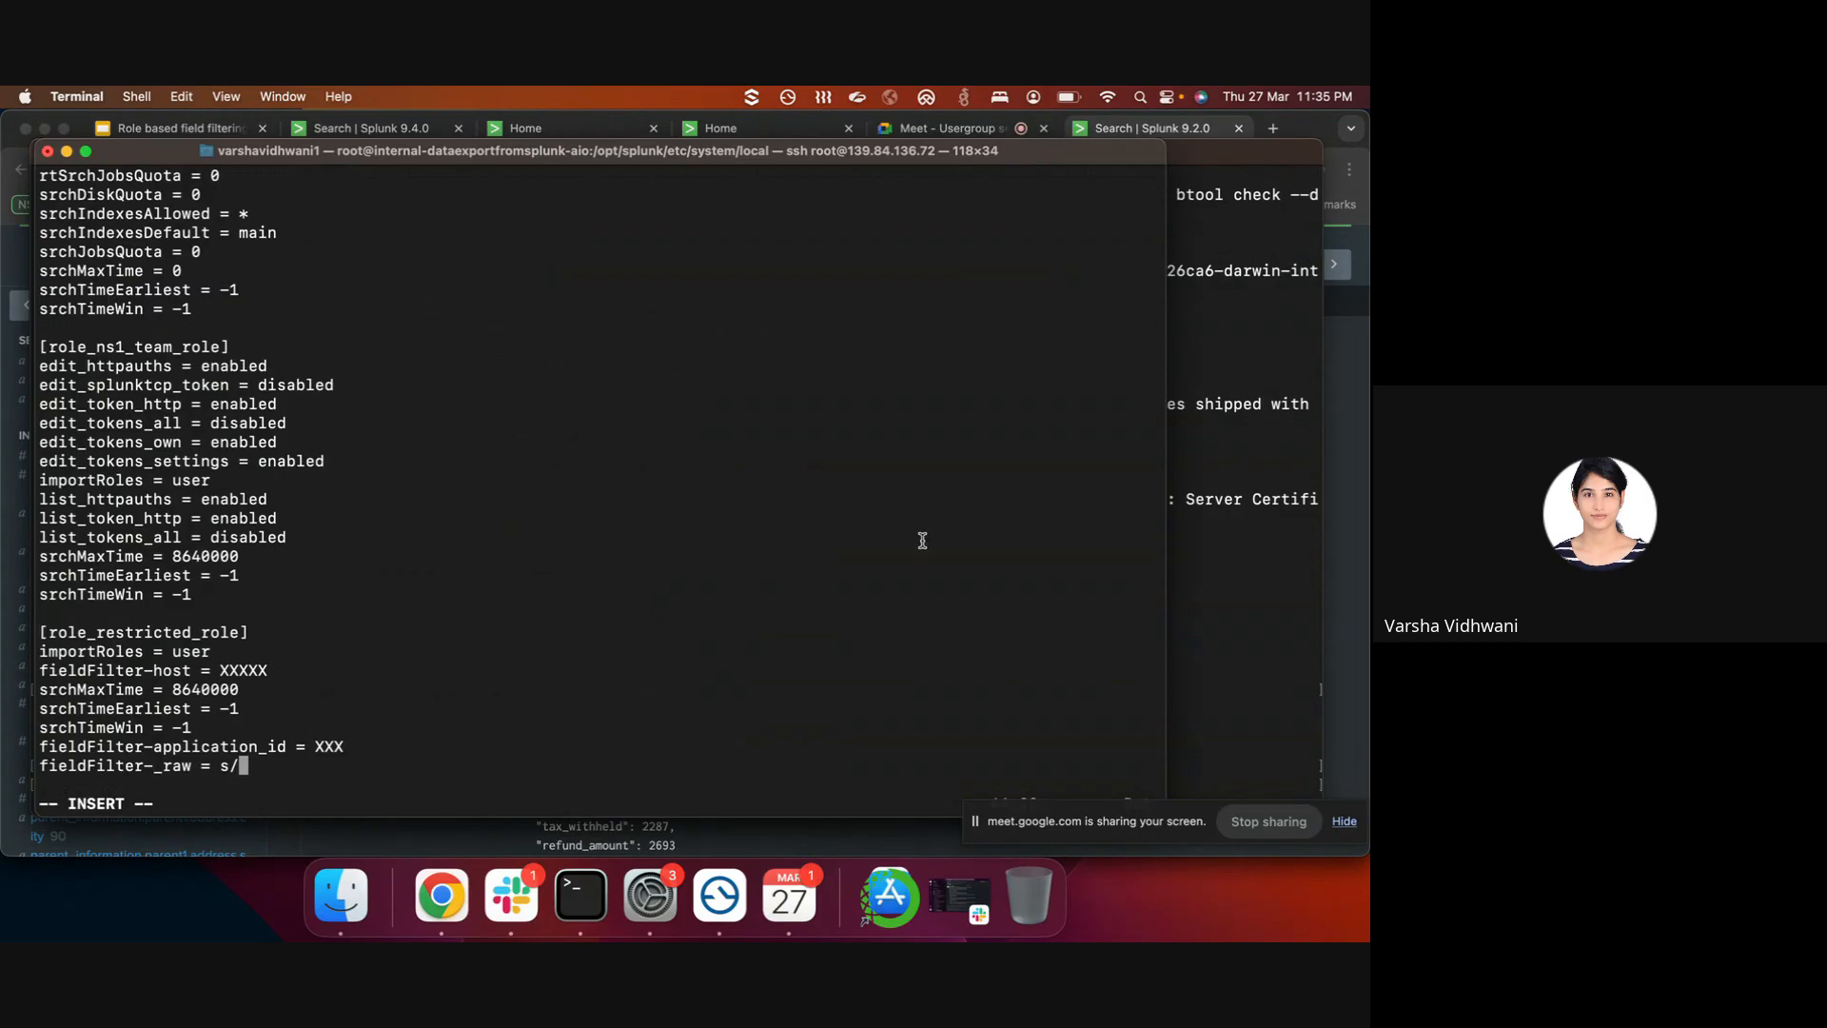
pyautogui.click(1336, 429)
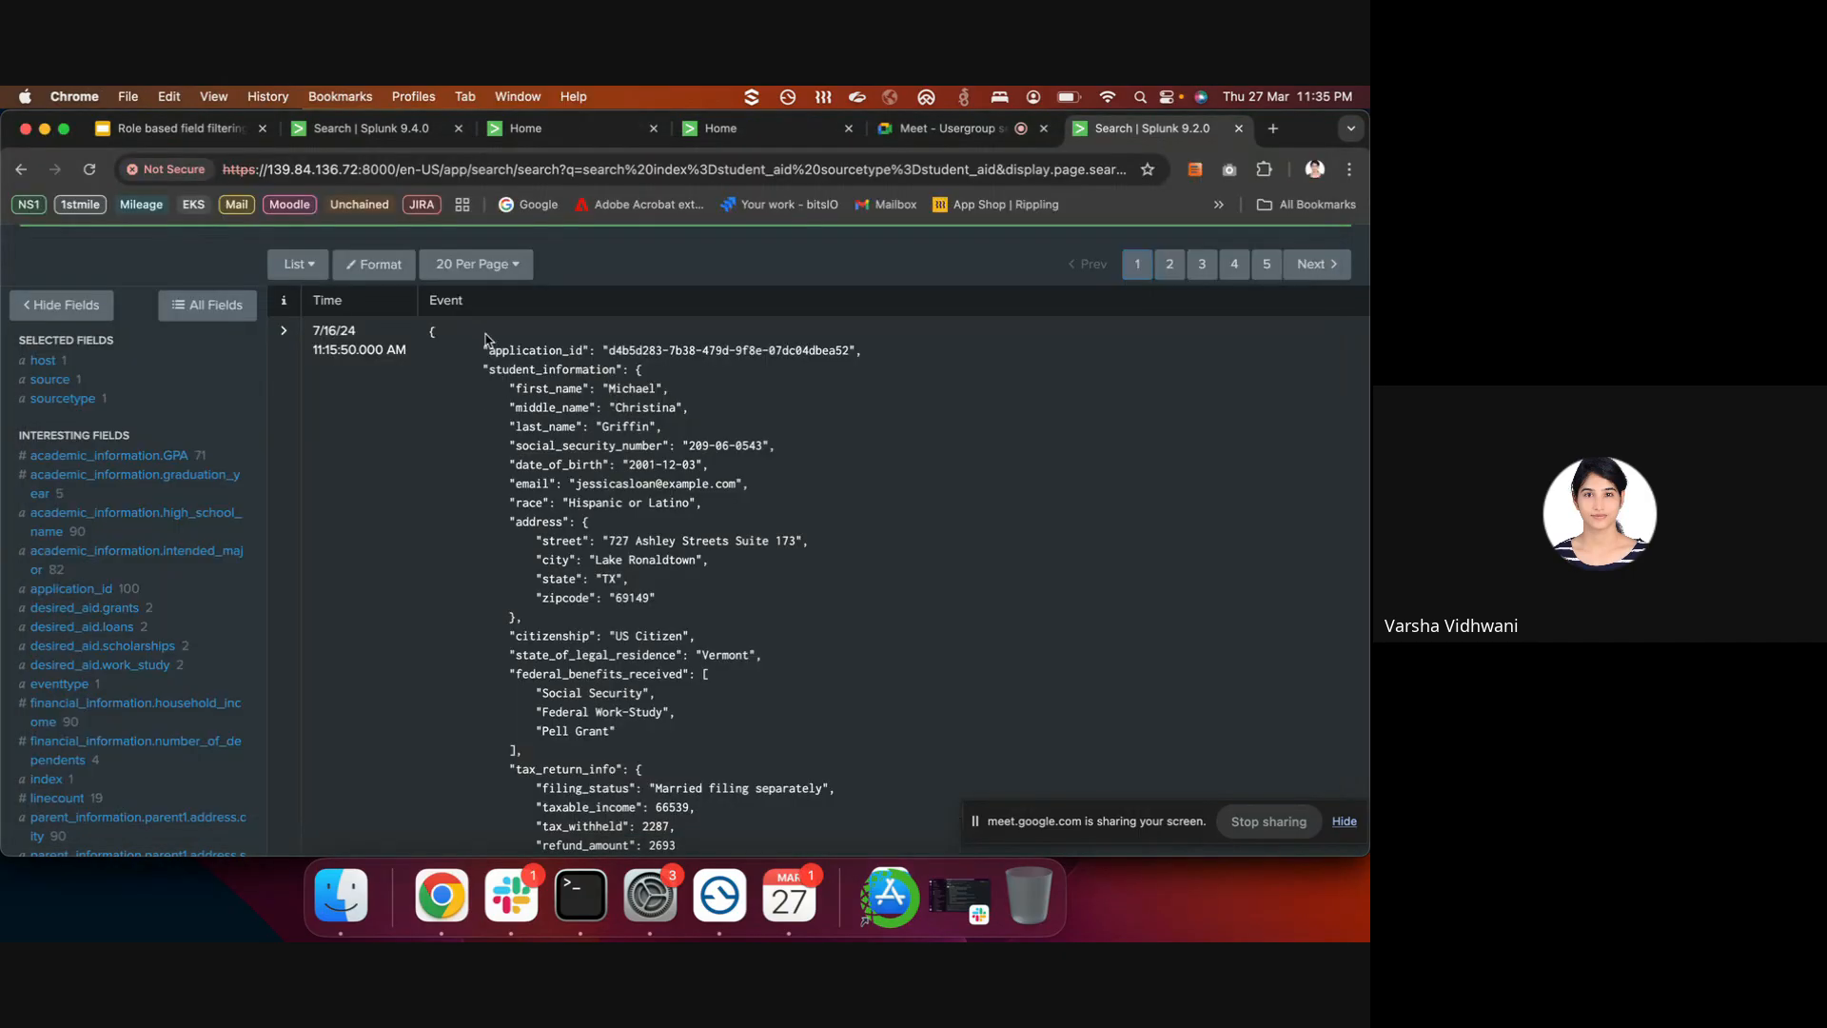
pyautogui.moveTo(480, 349); pyautogui.dragTo(606, 350)
pyautogui.press('super+c')
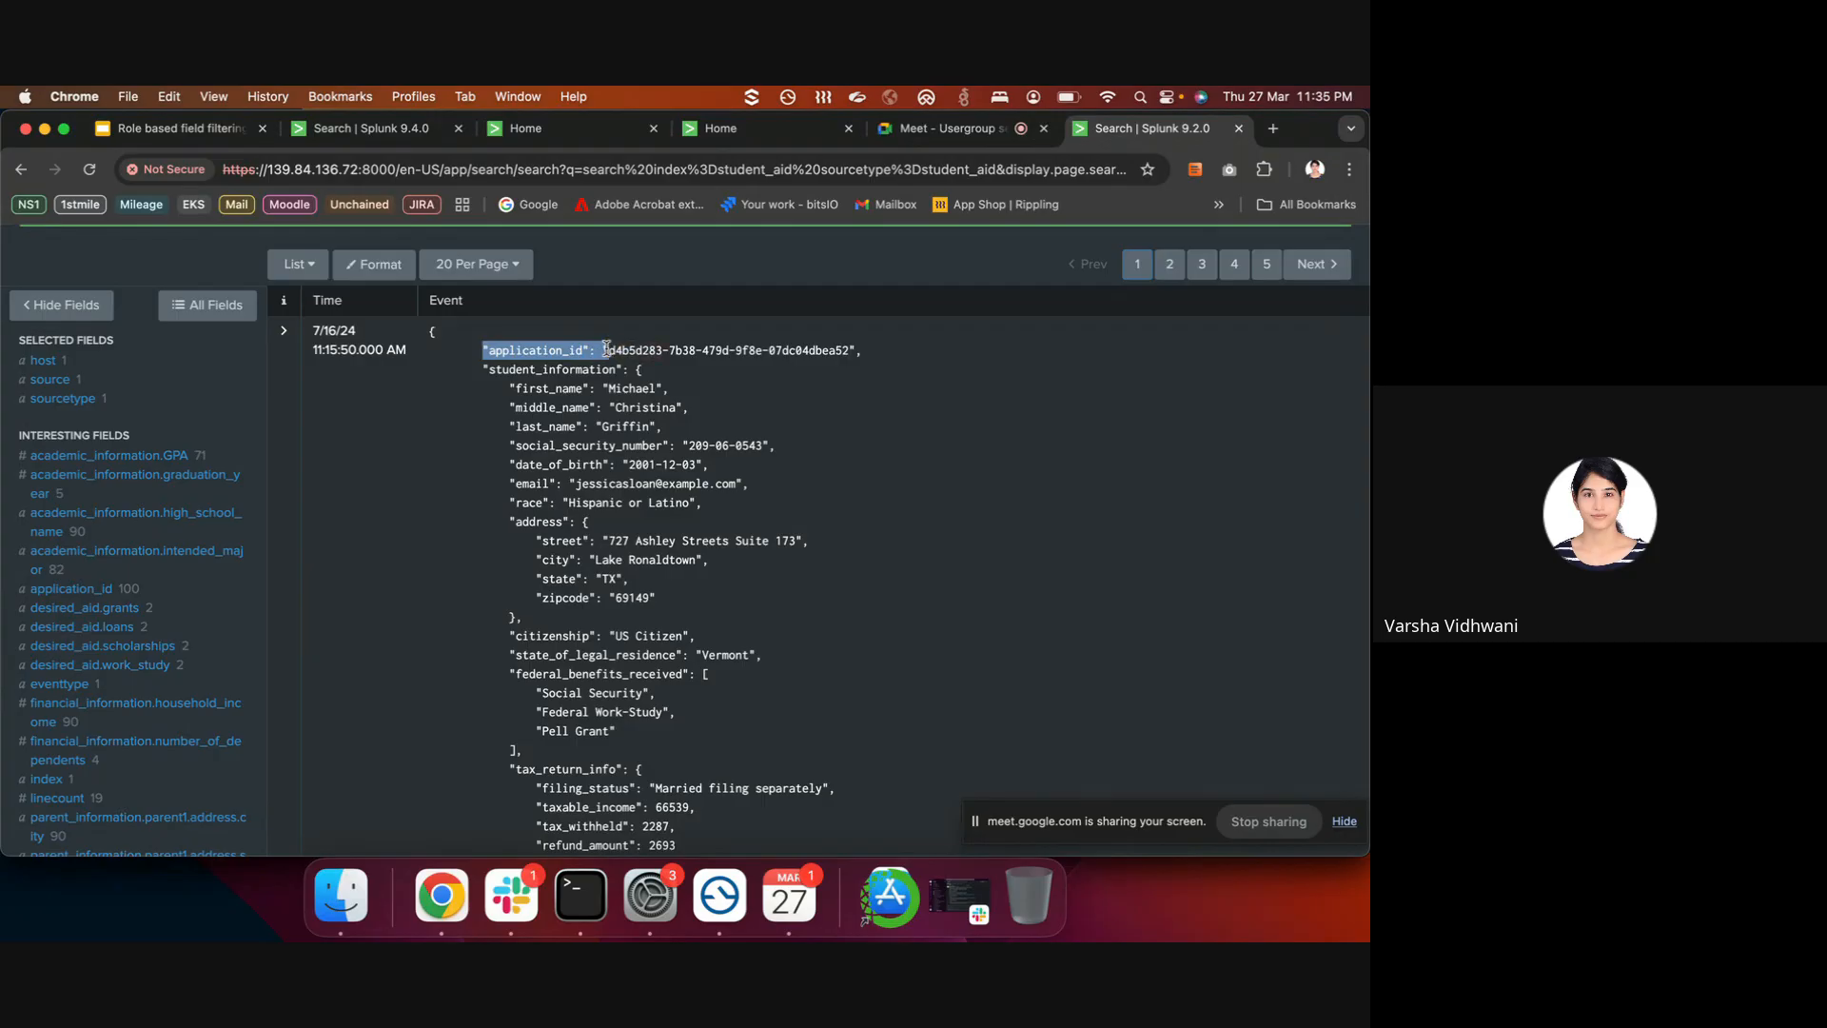
pyautogui.click(581, 894)
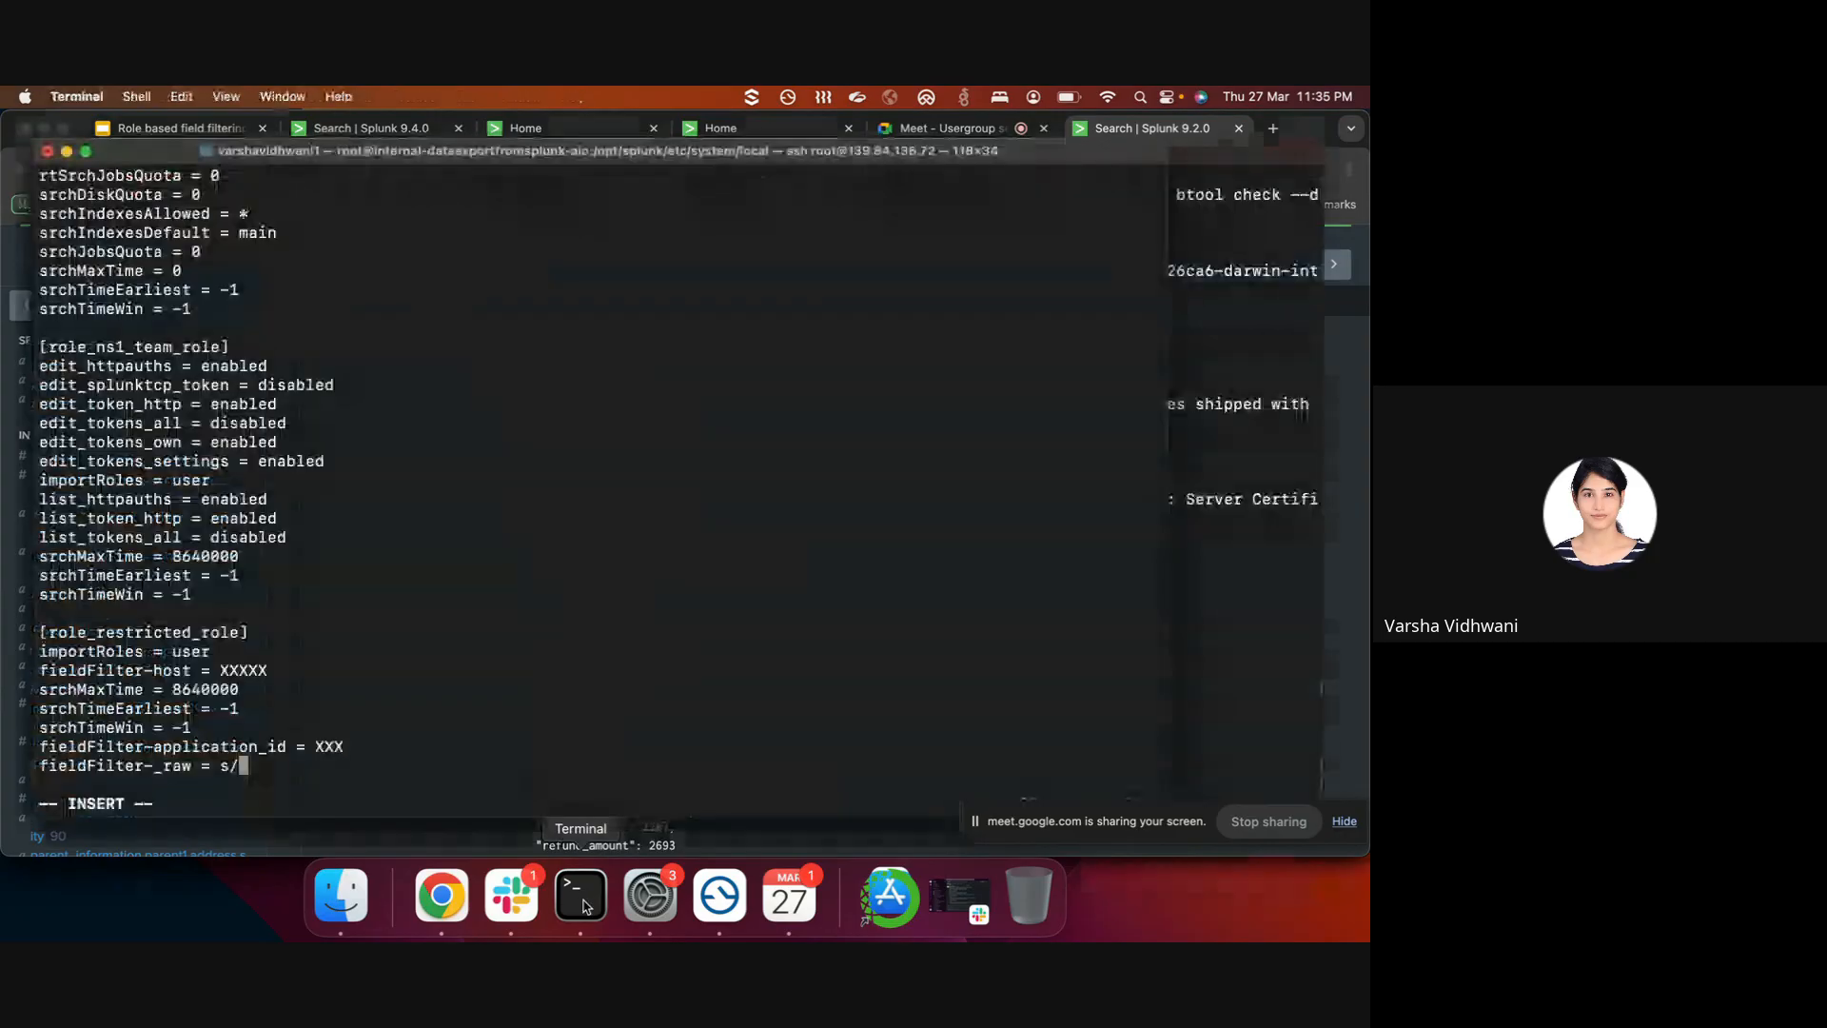
pyautogui.press('super+v')
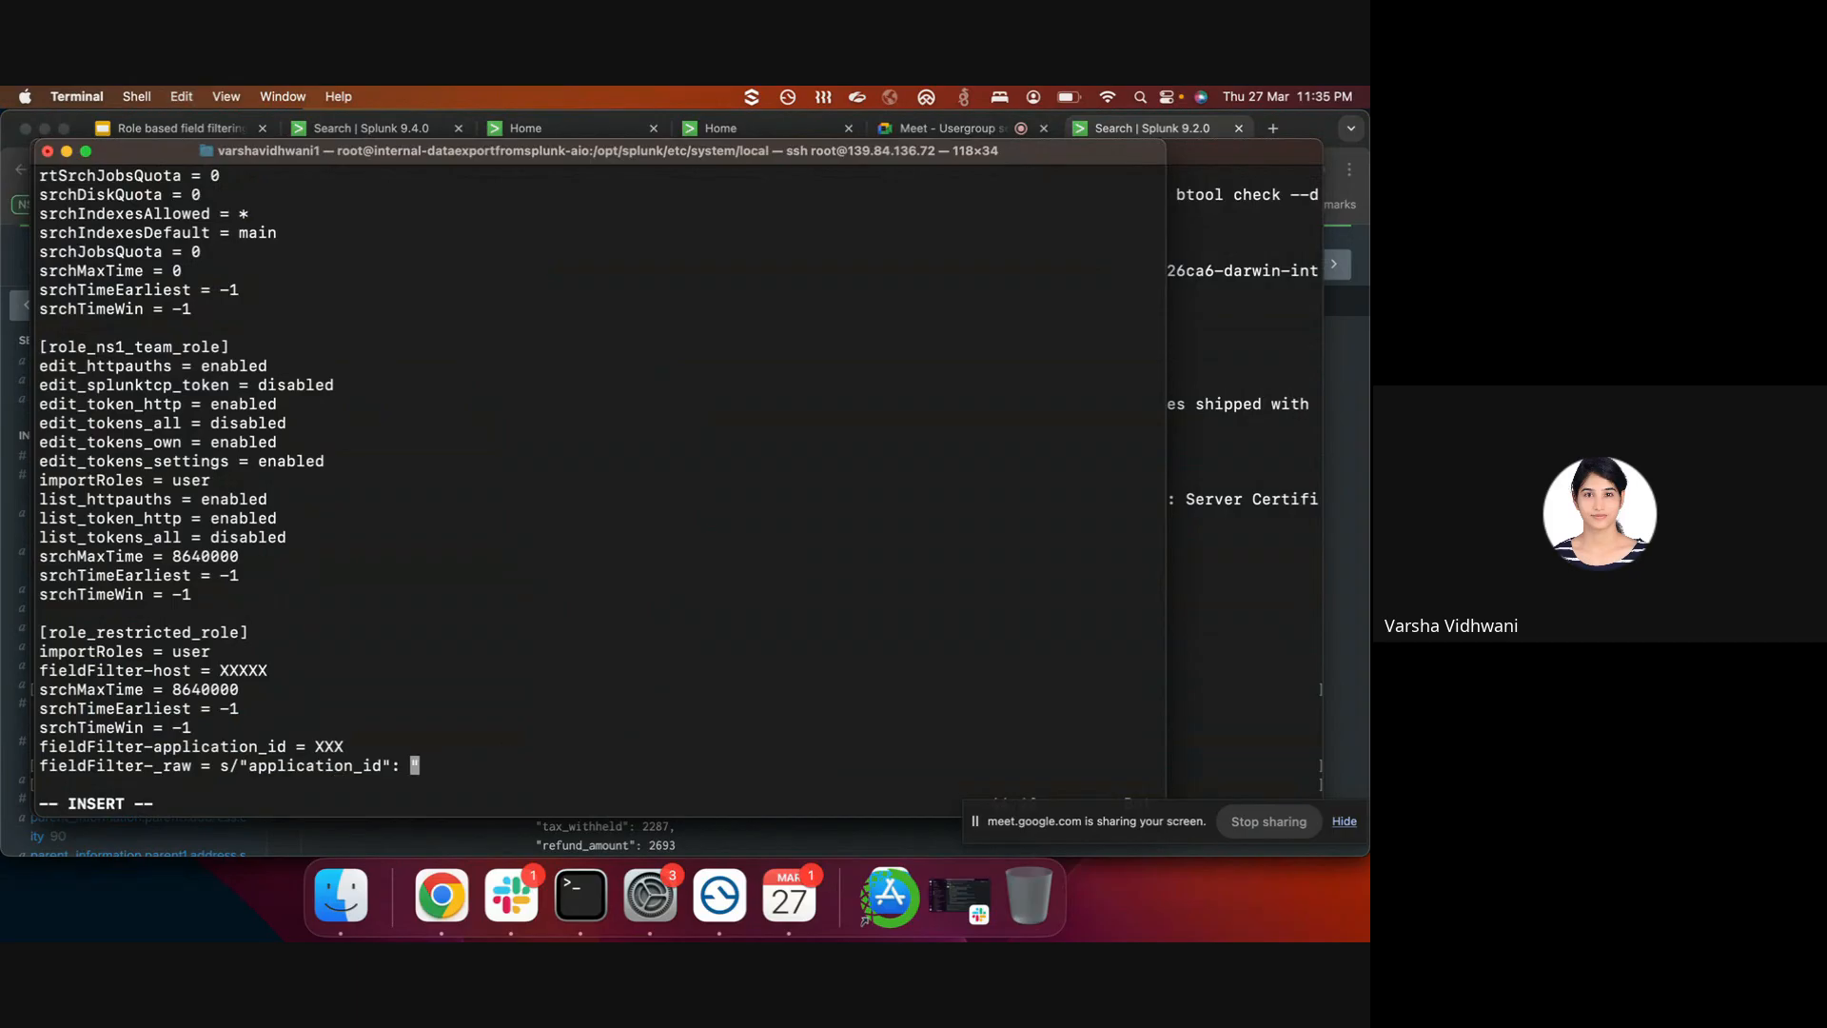
pyautogui.click(406, 765)
pyautogui.press('Delete')
pyautogui.write('\\s')
pyautogui.press('Right')
# - Complete the match pattern with .* plus the escaped closing quote and comma (\"\,)
pyautogui.click(507, 841)
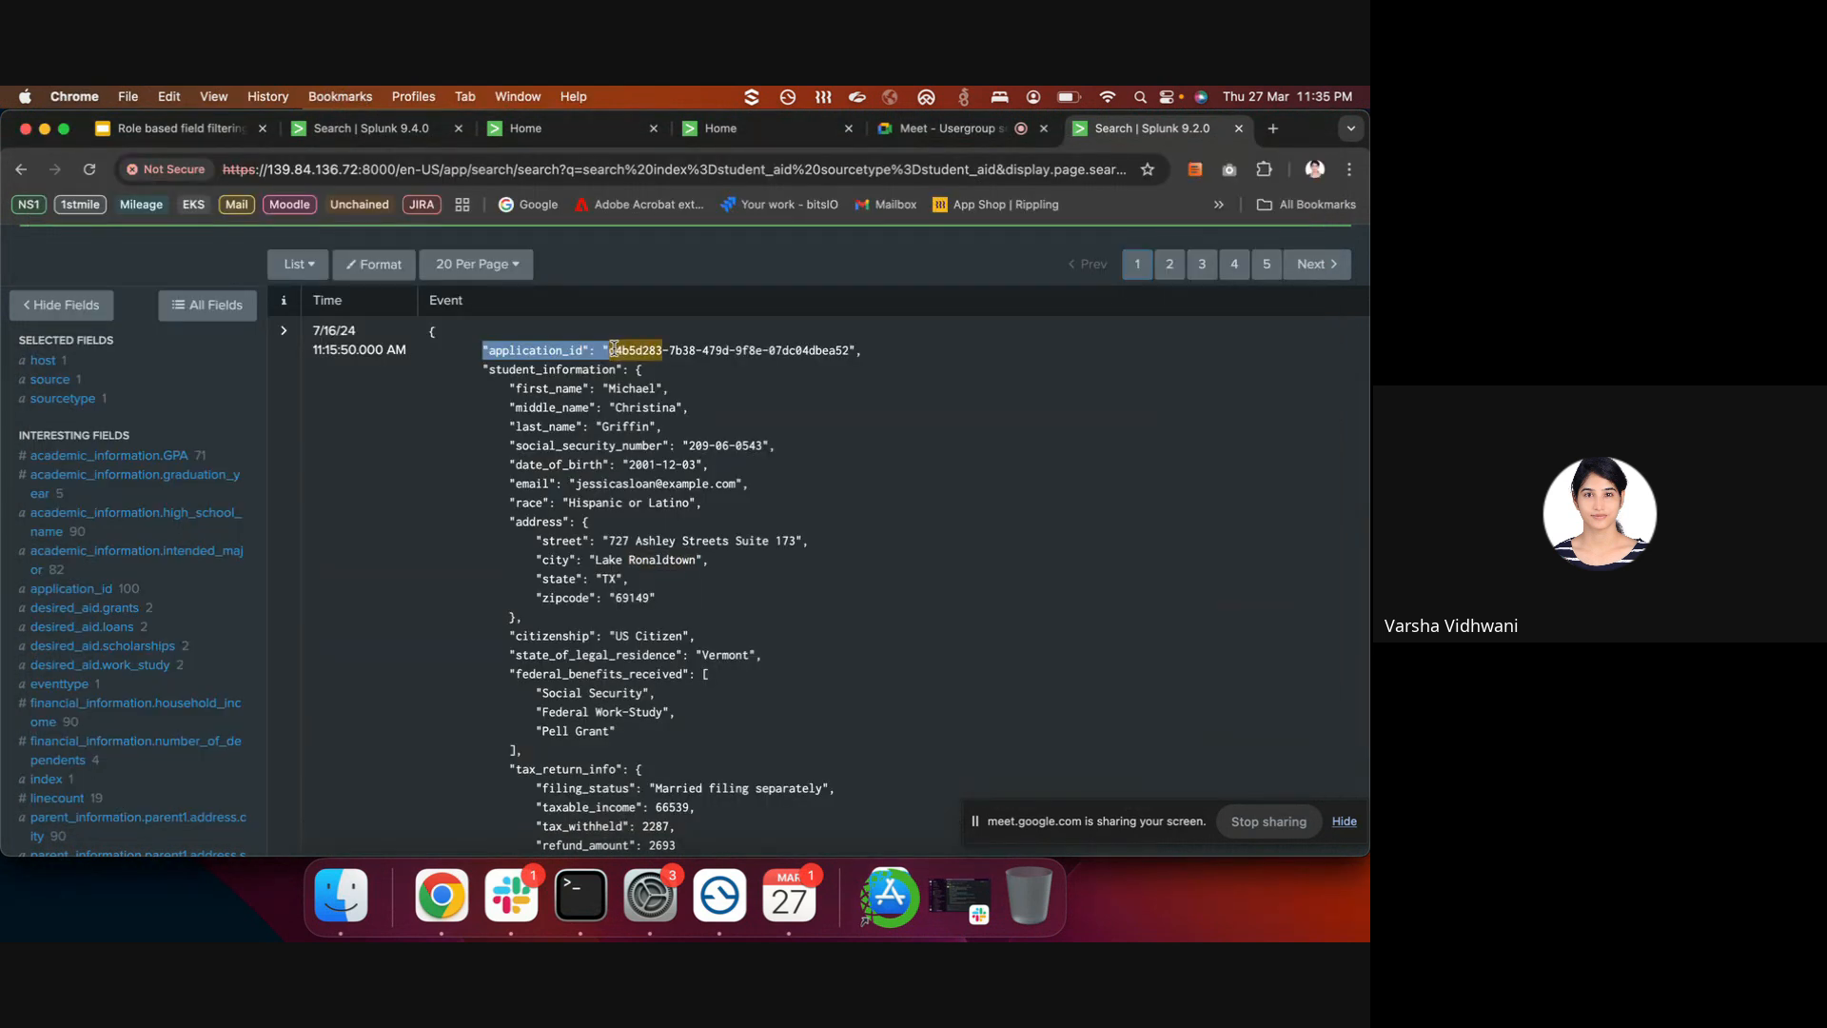
pyautogui.click(866, 359)
pyautogui.moveTo(864, 357); pyautogui.dragTo(851, 352)
pyautogui.press('super+c')
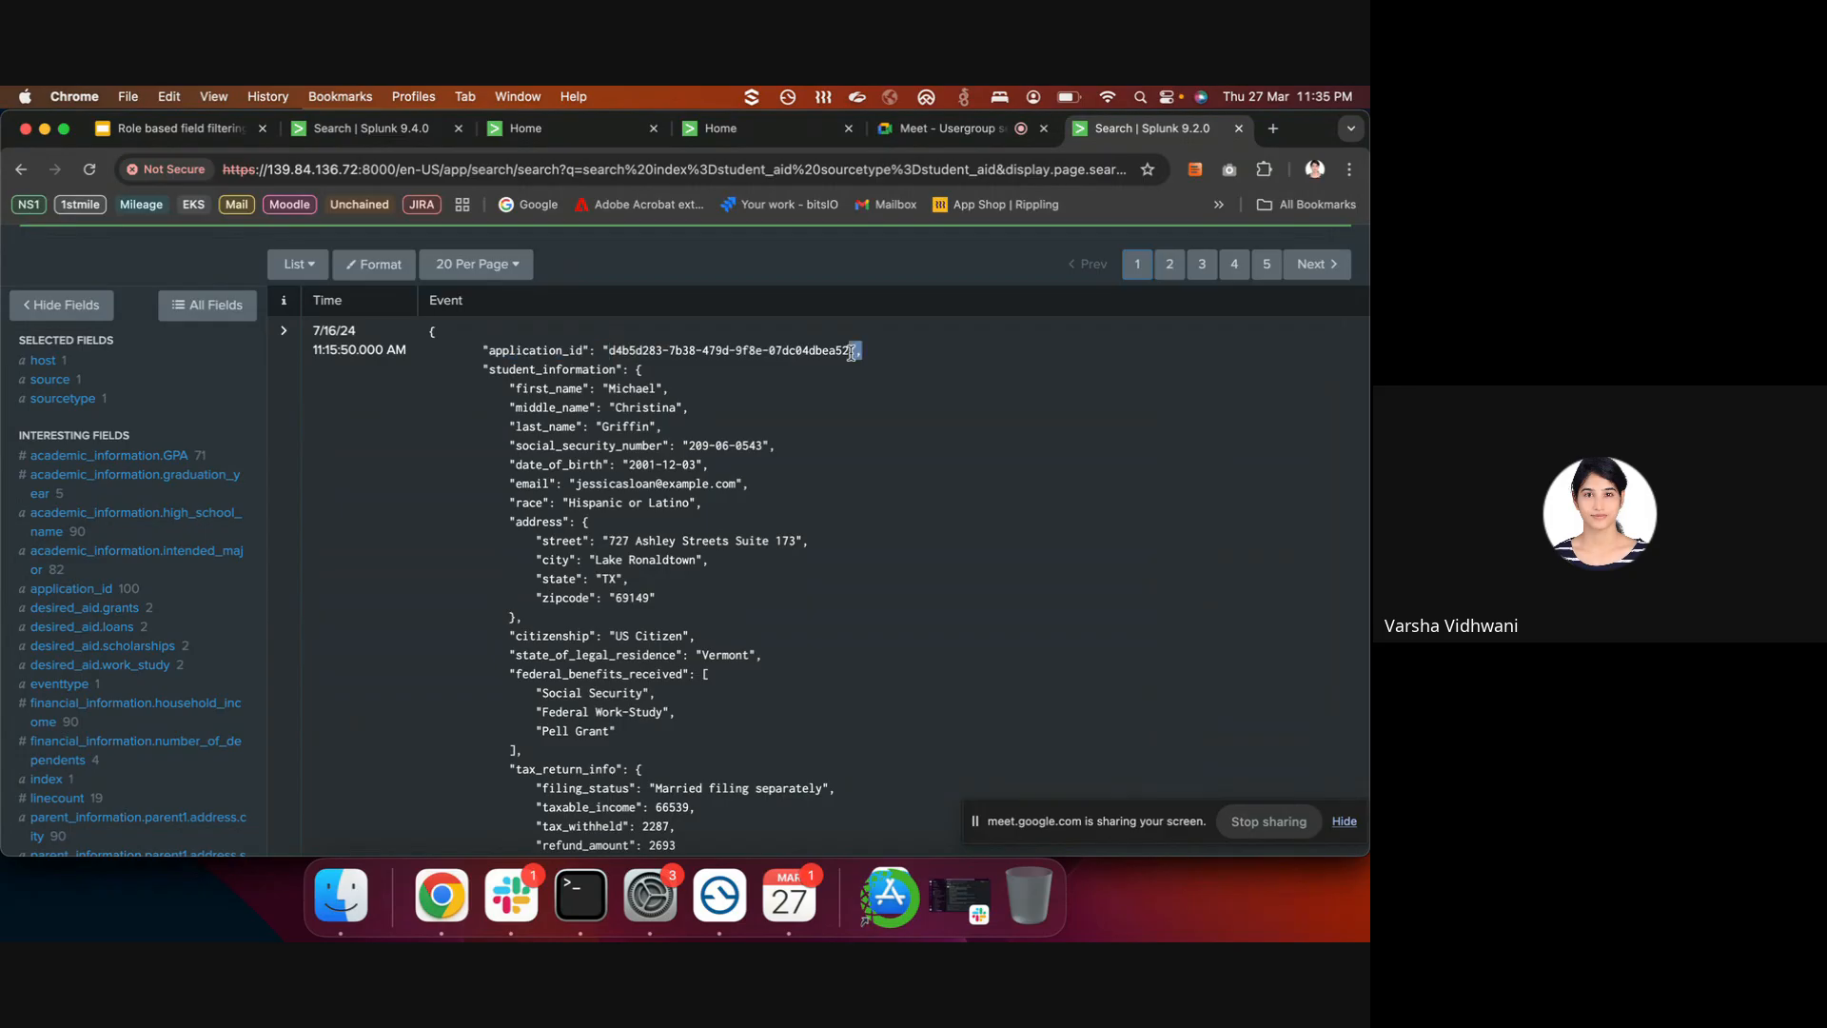
pyautogui.click(580, 897)
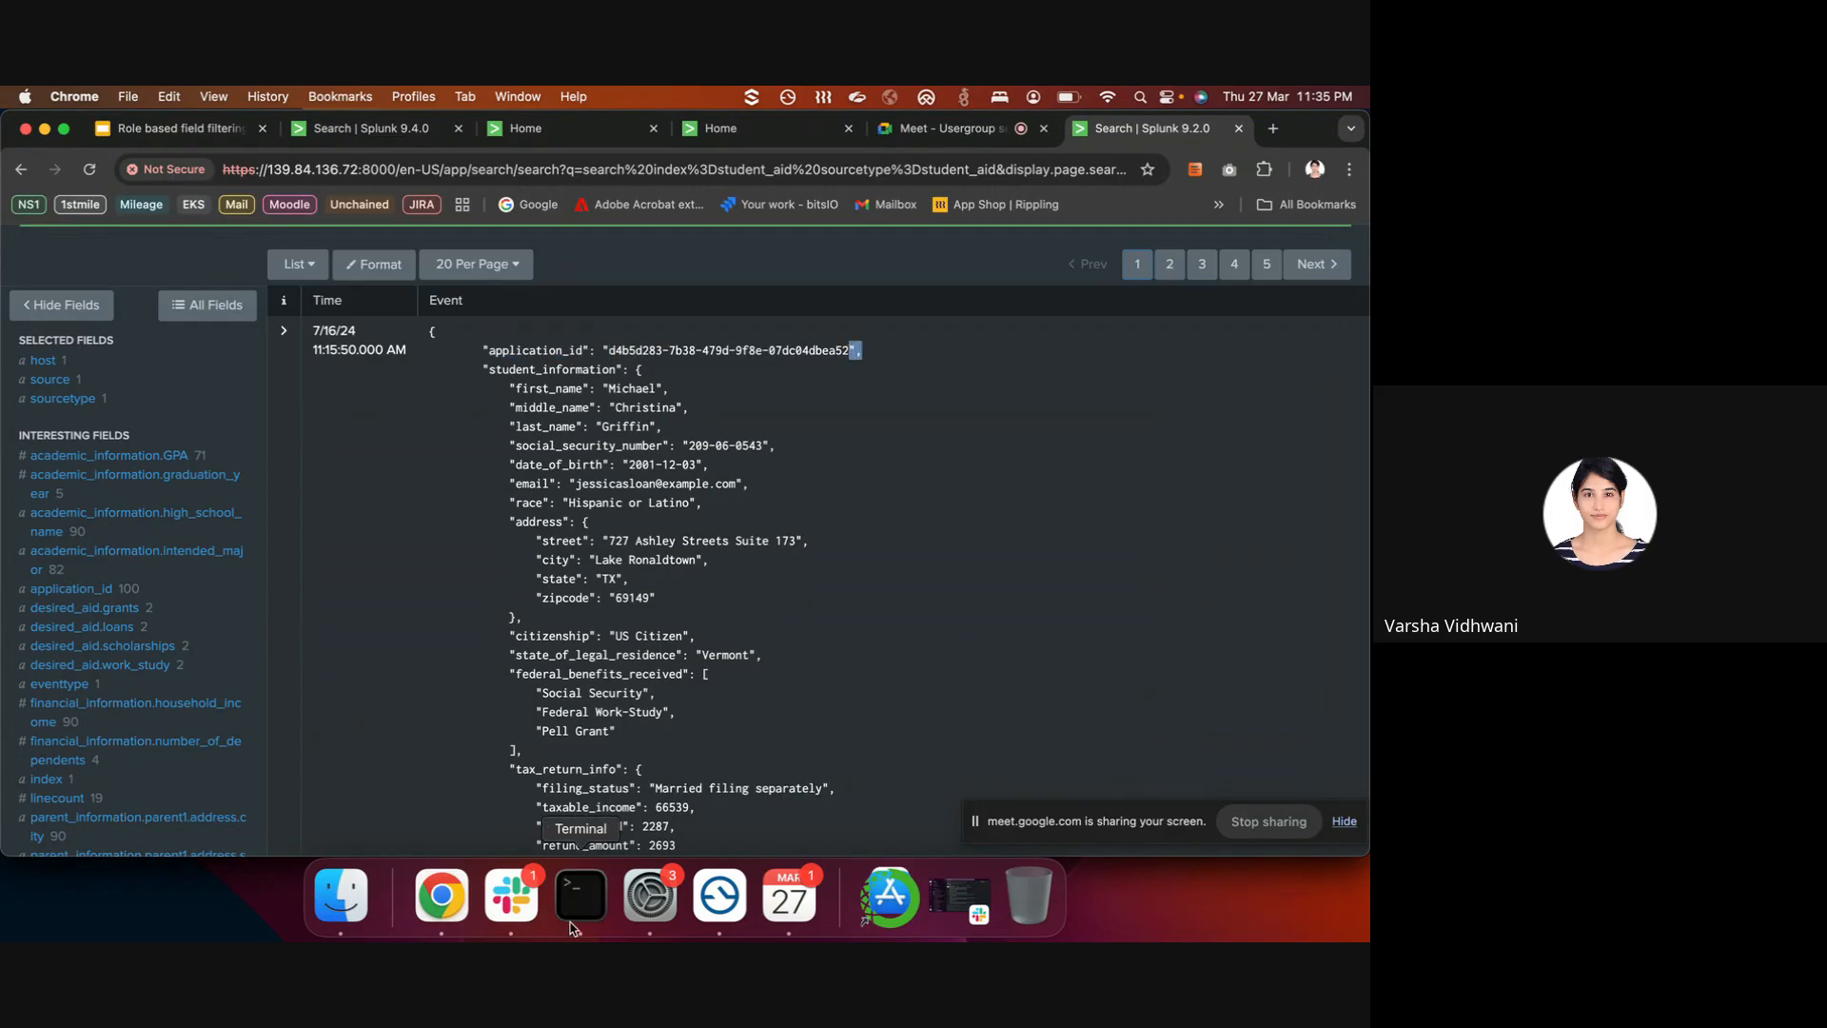
pyautogui.write('.*')
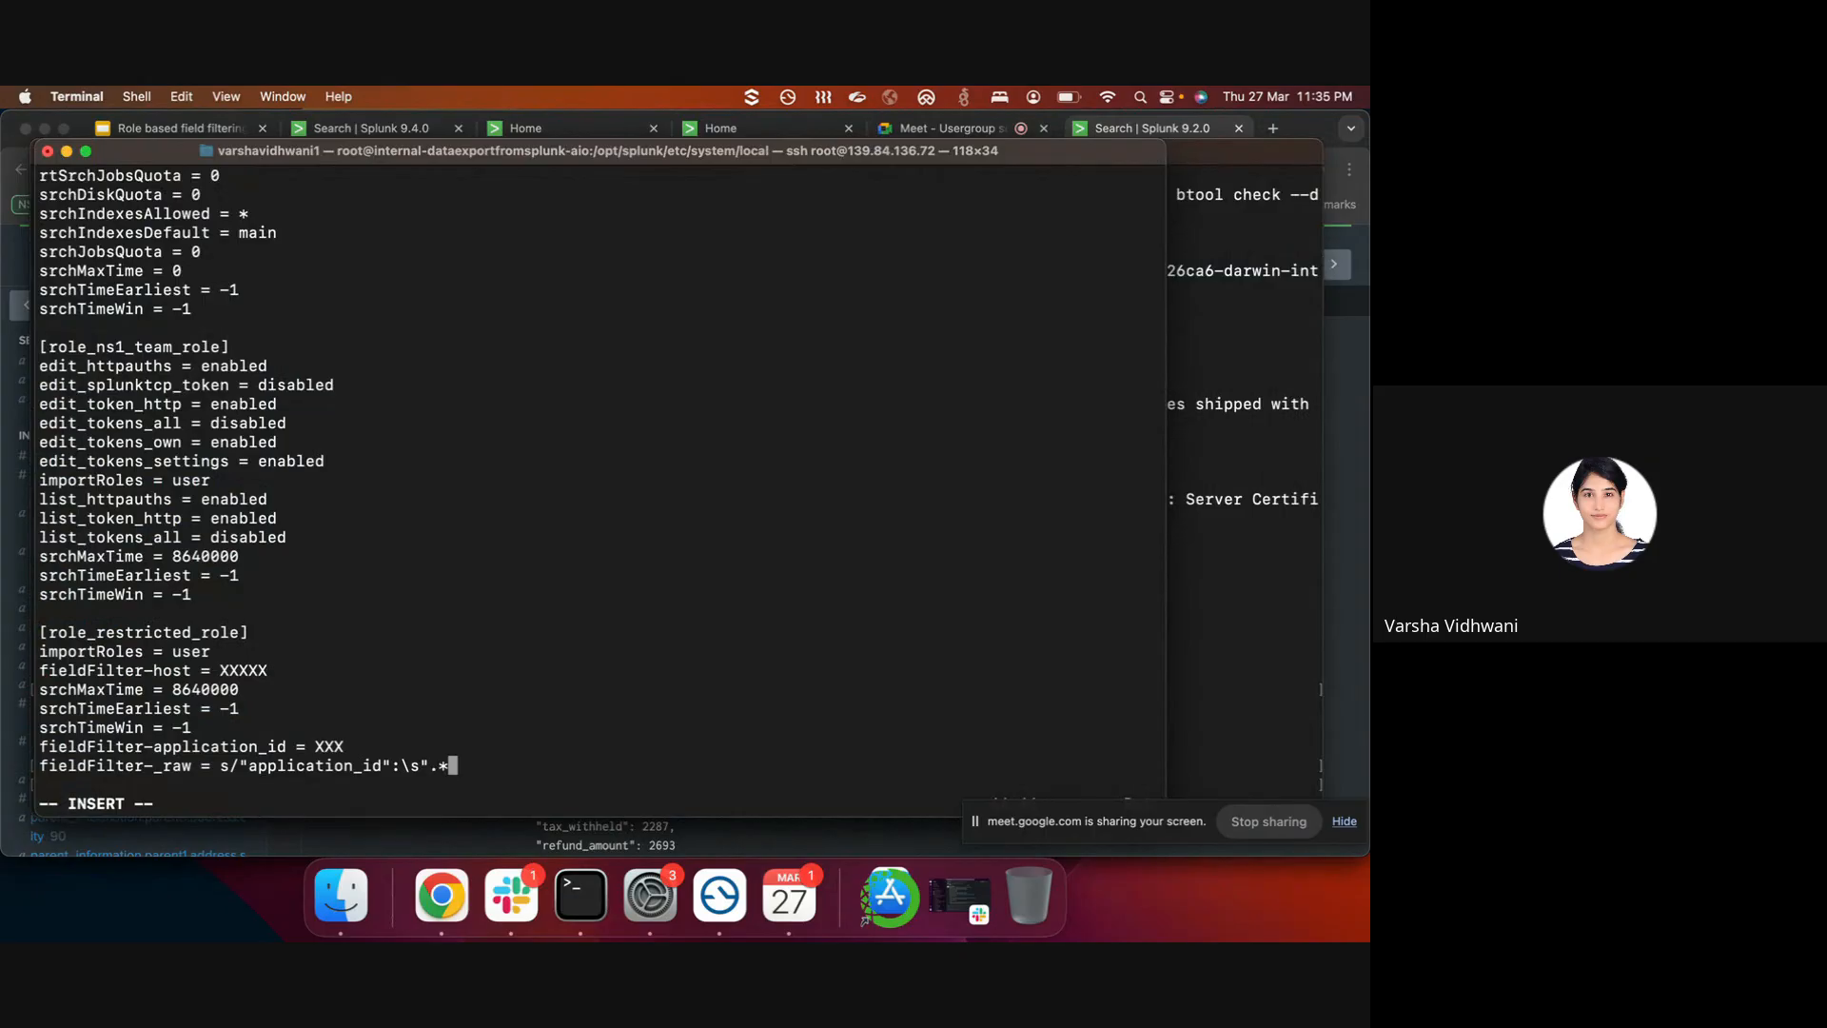
pyautogui.press('super+v')
pyautogui.press('Left')
pyautogui.write('\\')
pyautogui.press('Left')
pyautogui.press('Left')
pyautogui.write('\\')
pyautogui.press('Right')
pyautogui.press('Right')
pyautogui.press('Right')
# - Copy the application_id key text from the Splunk event again
pyautogui.click(1331, 391)
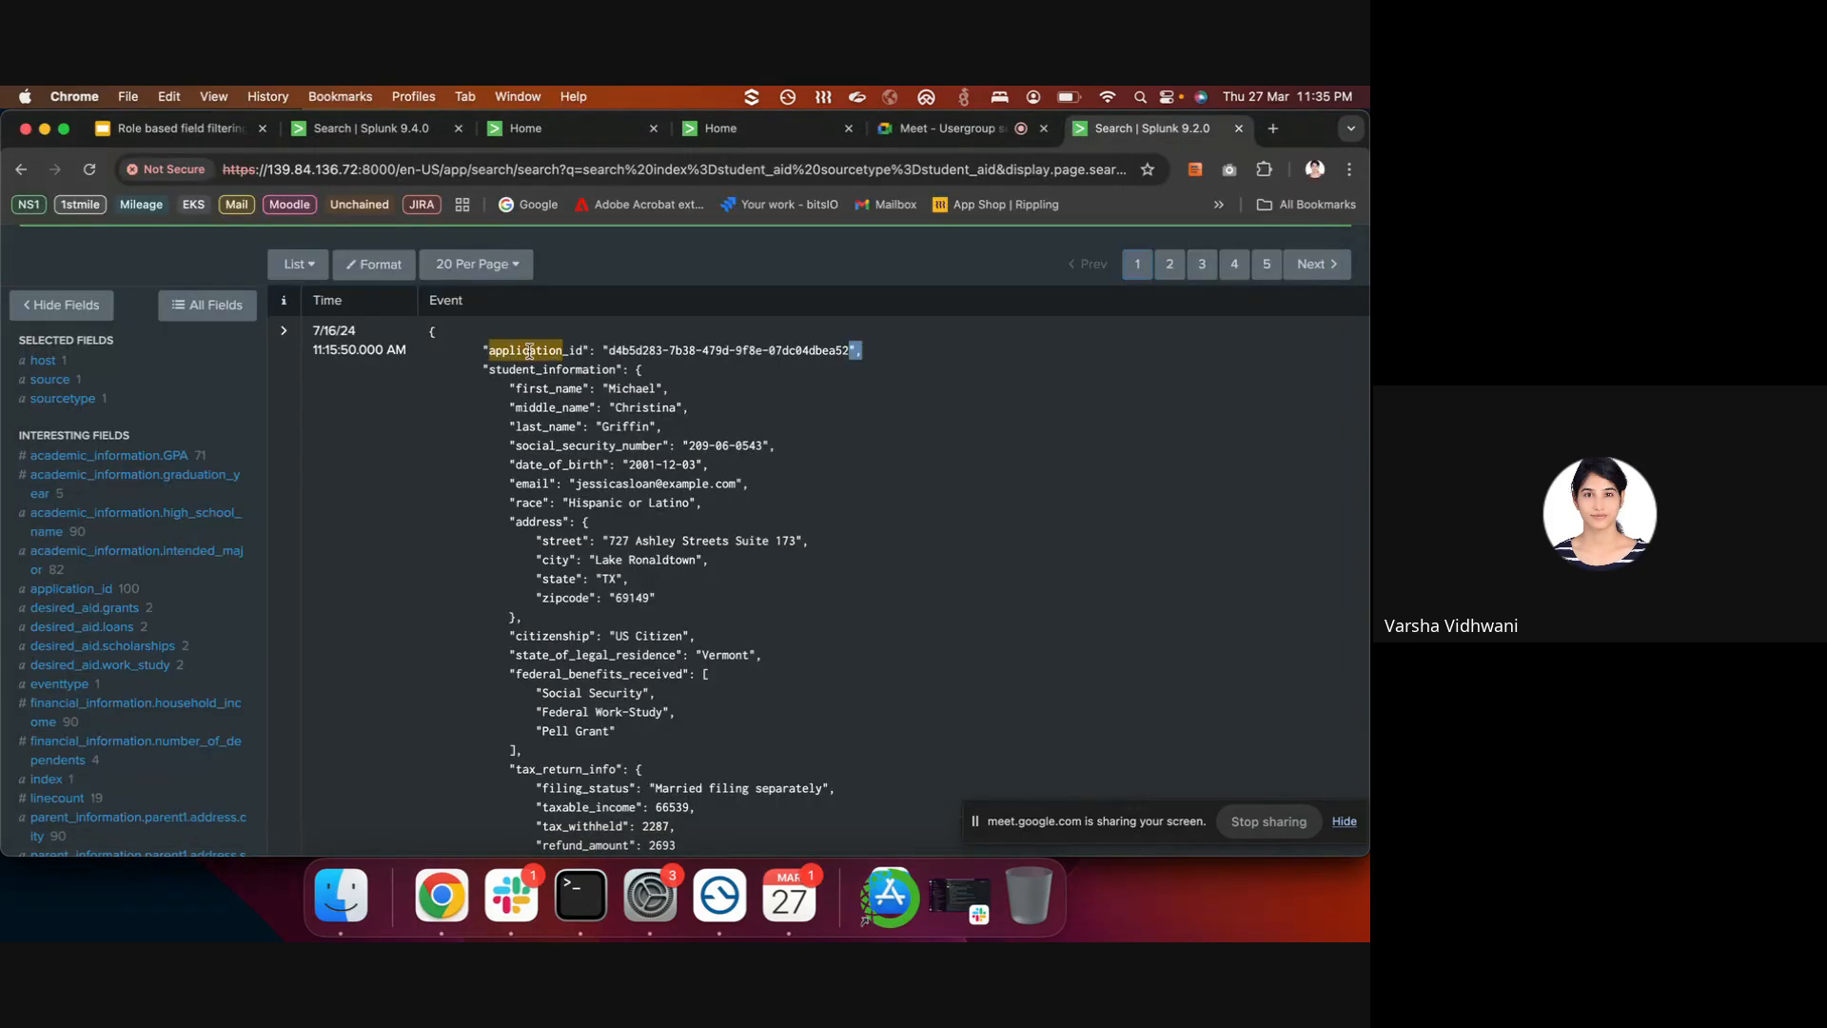
pyautogui.moveTo(470, 348); pyautogui.dragTo(867, 358)
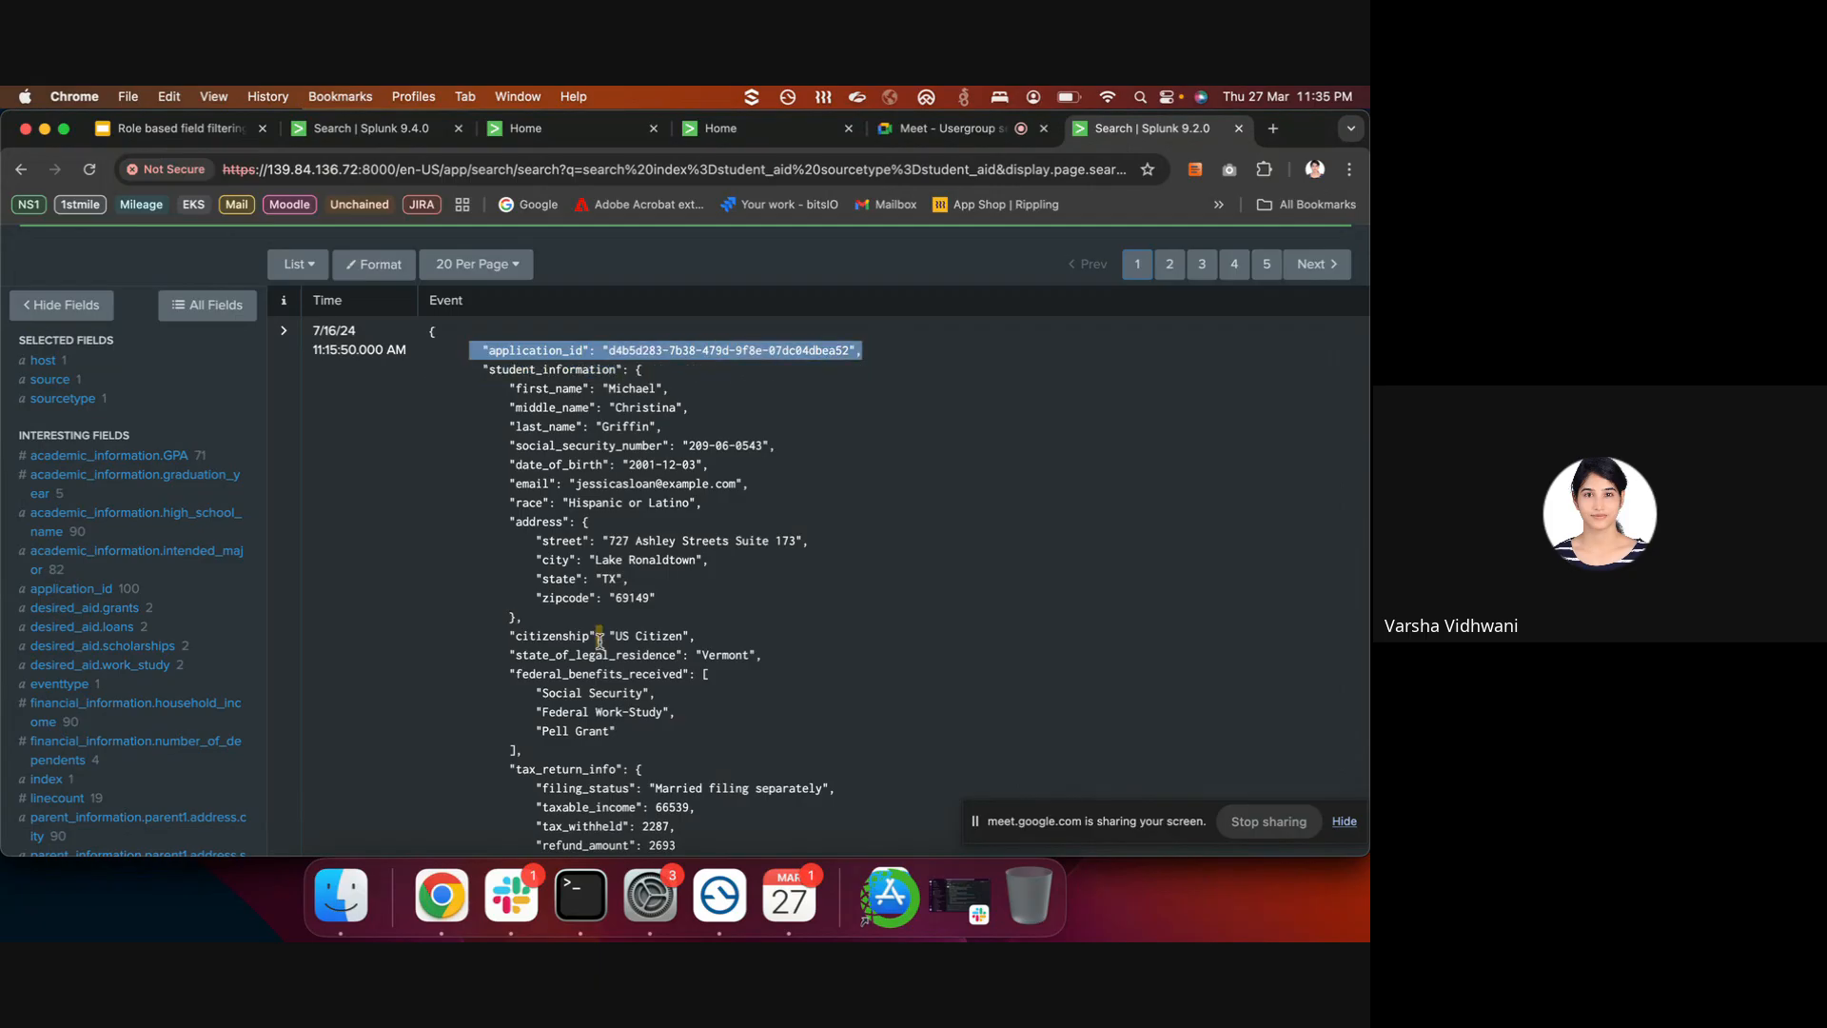
pyautogui.click(487, 350)
pyautogui.moveTo(478, 349); pyautogui.dragTo(583, 351)
pyautogui.click(561, 915)
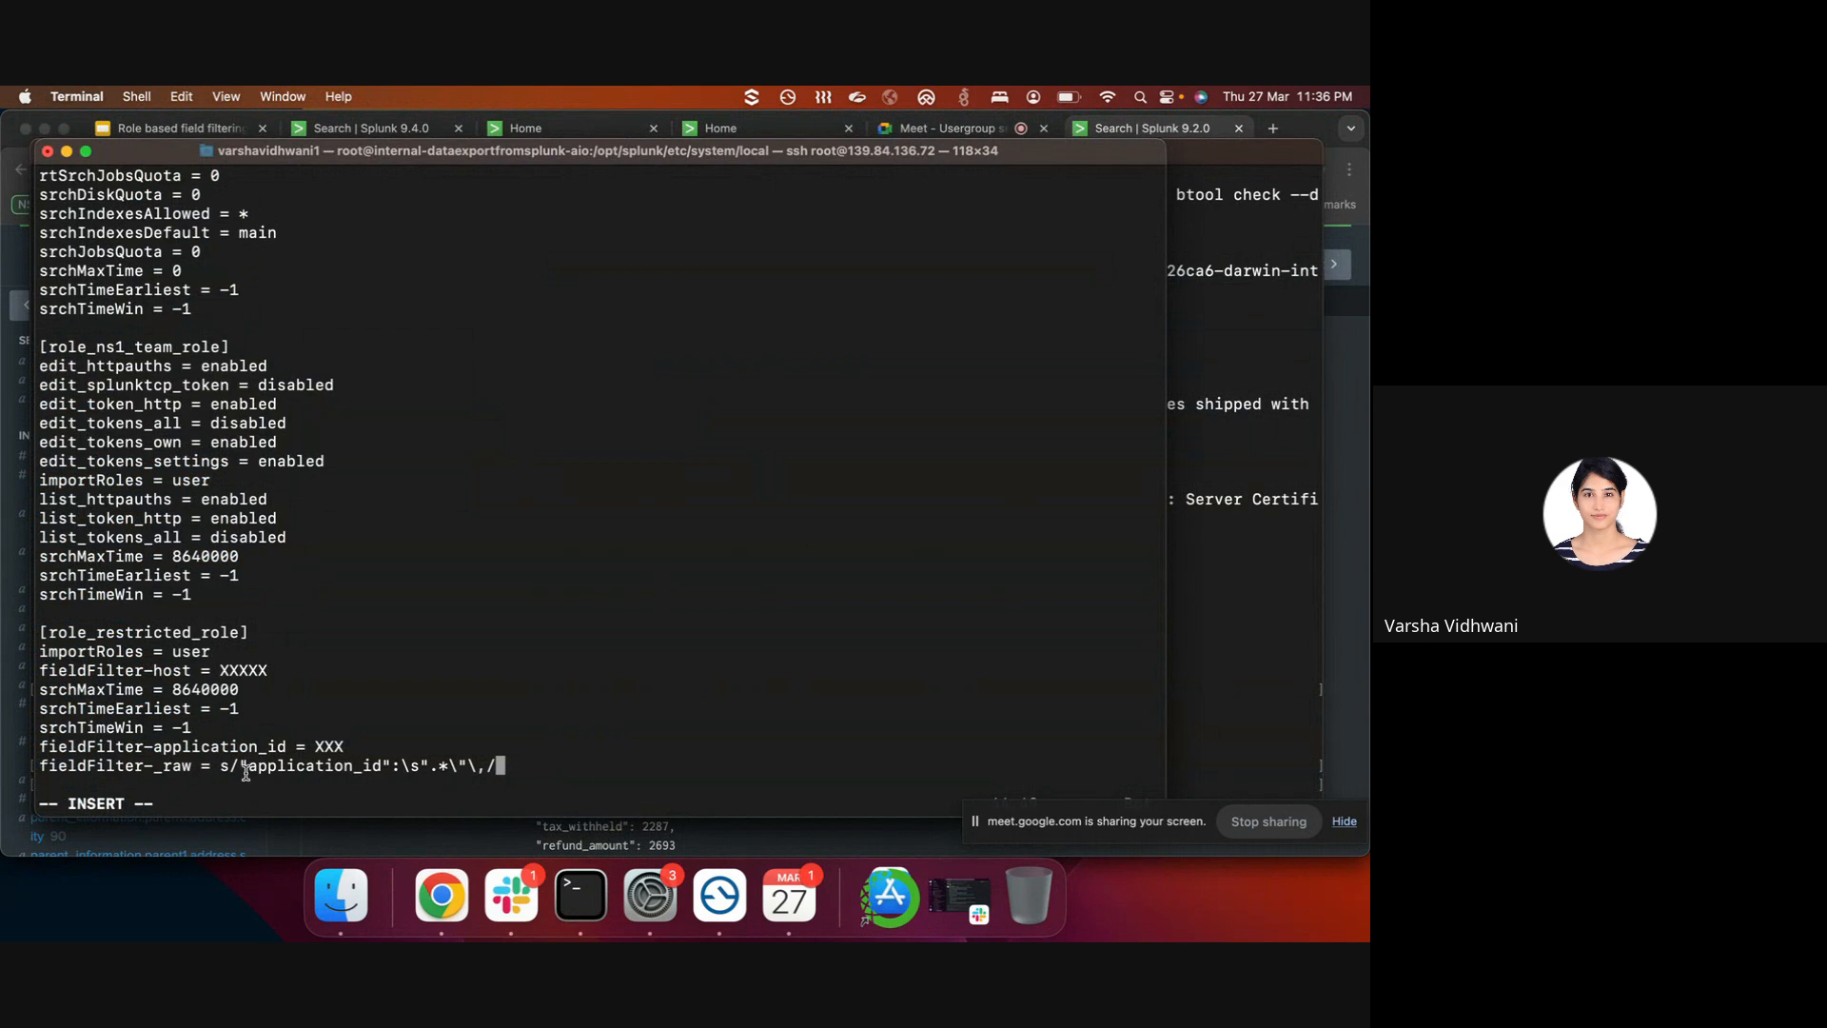
# - Append the replacement "application_id":\s"HIDDEN\"\ to the fieldFilter-_raw line
pyautogui.moveTo(238, 765); pyautogui.dragTo(431, 769)
pyautogui.press('super+c')
pyautogui.click(561, 766)
pyautogui.press('super+v')
pyautogui.write('H')
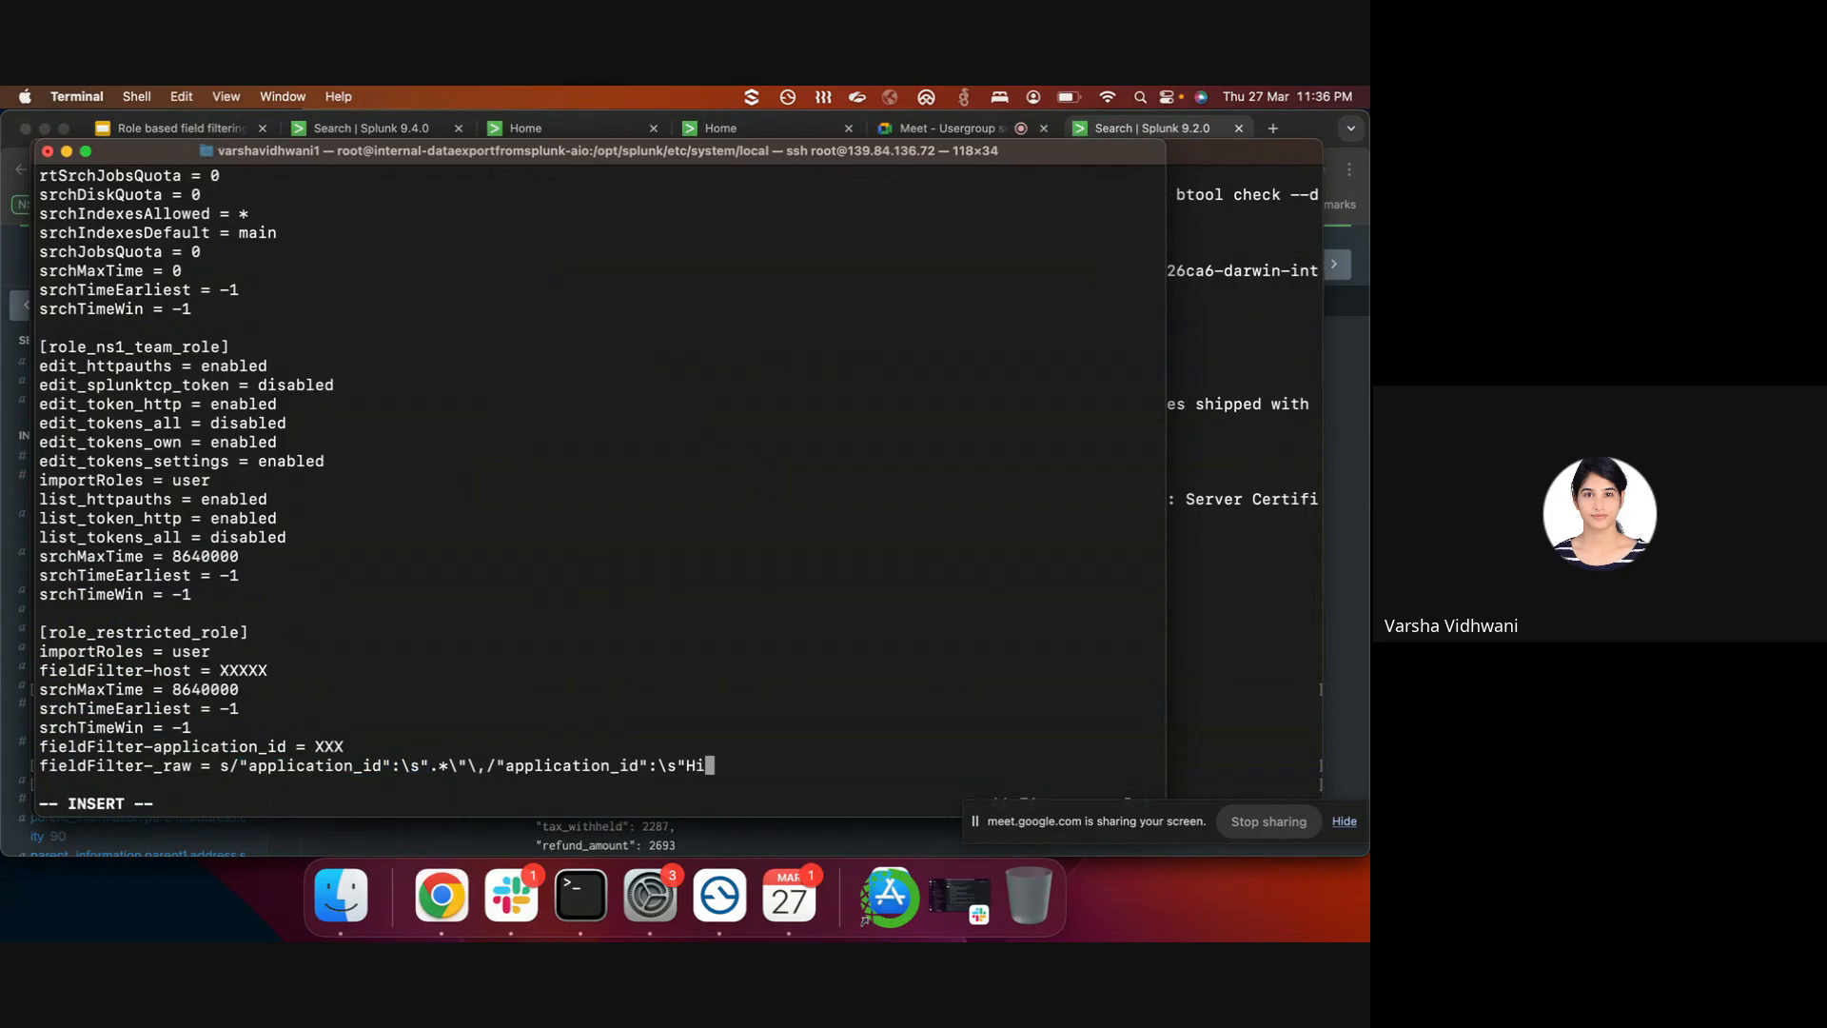
pyautogui.write('IDDEN\\"\\,')
# - Change the replacement value in the _raw sed rule to XXX
pyautogui.click(1230, 561)
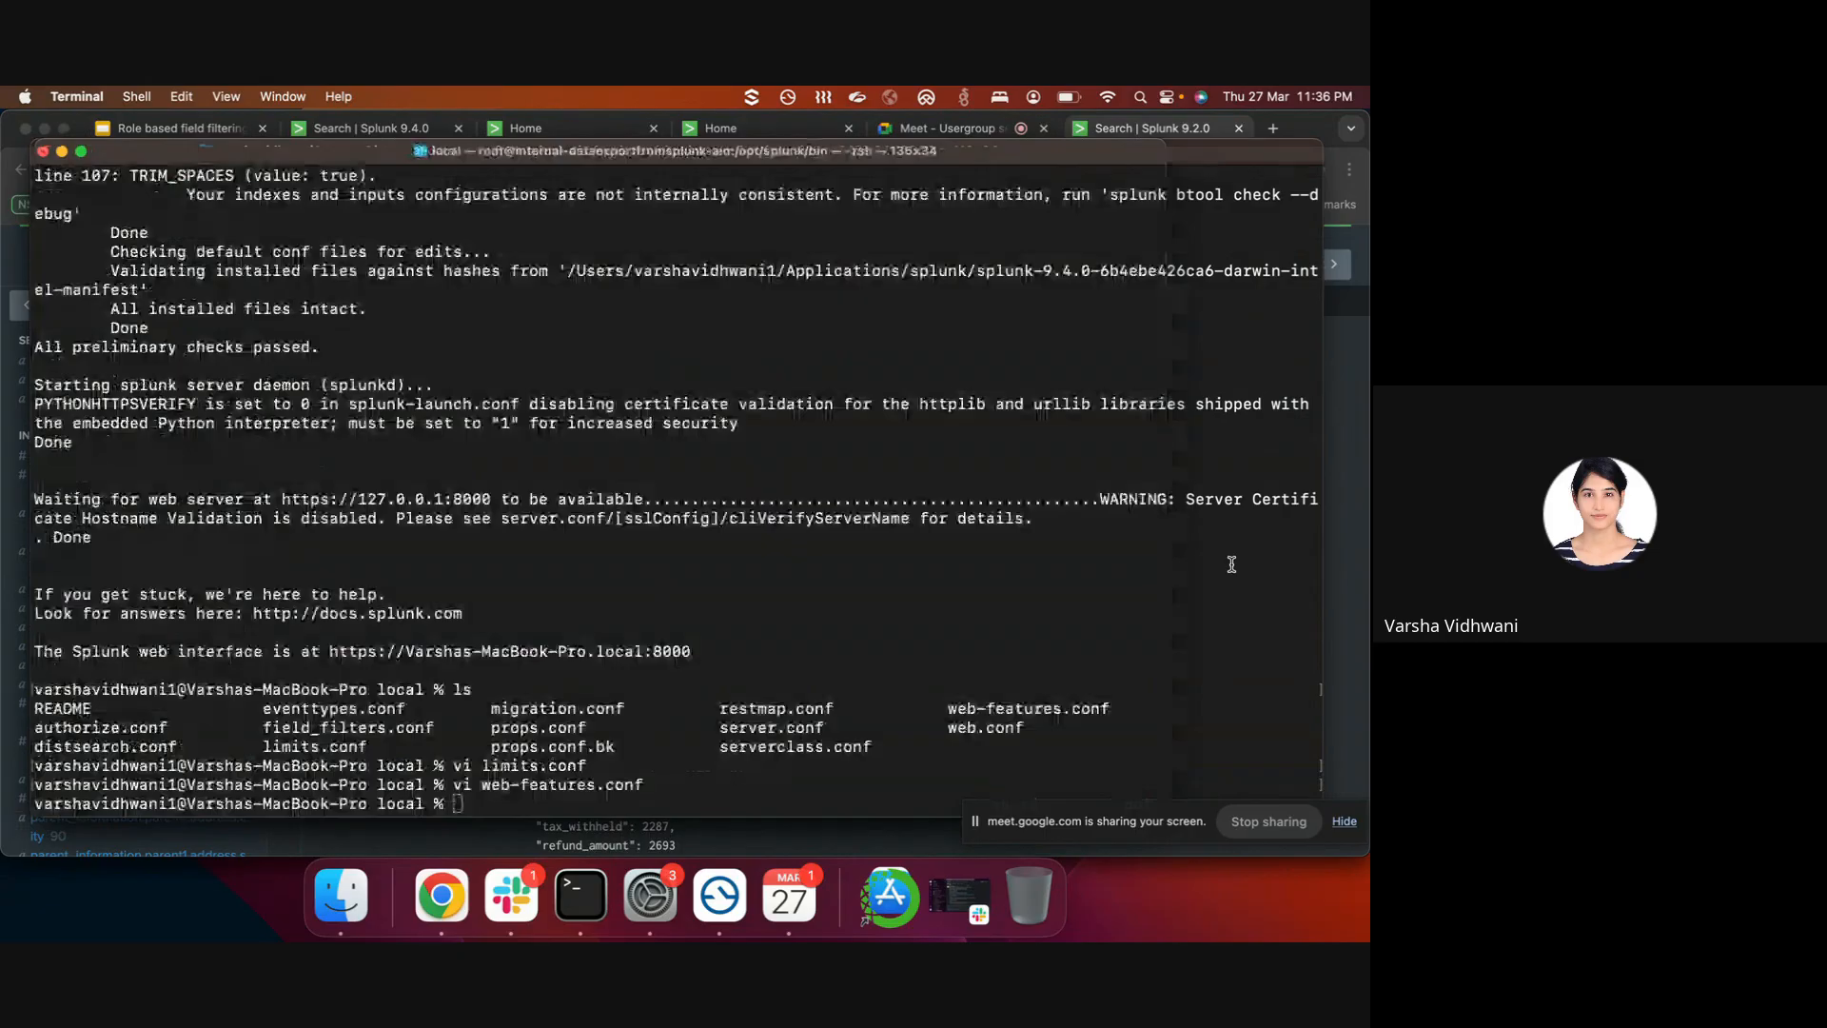
pyautogui.click(1362, 644)
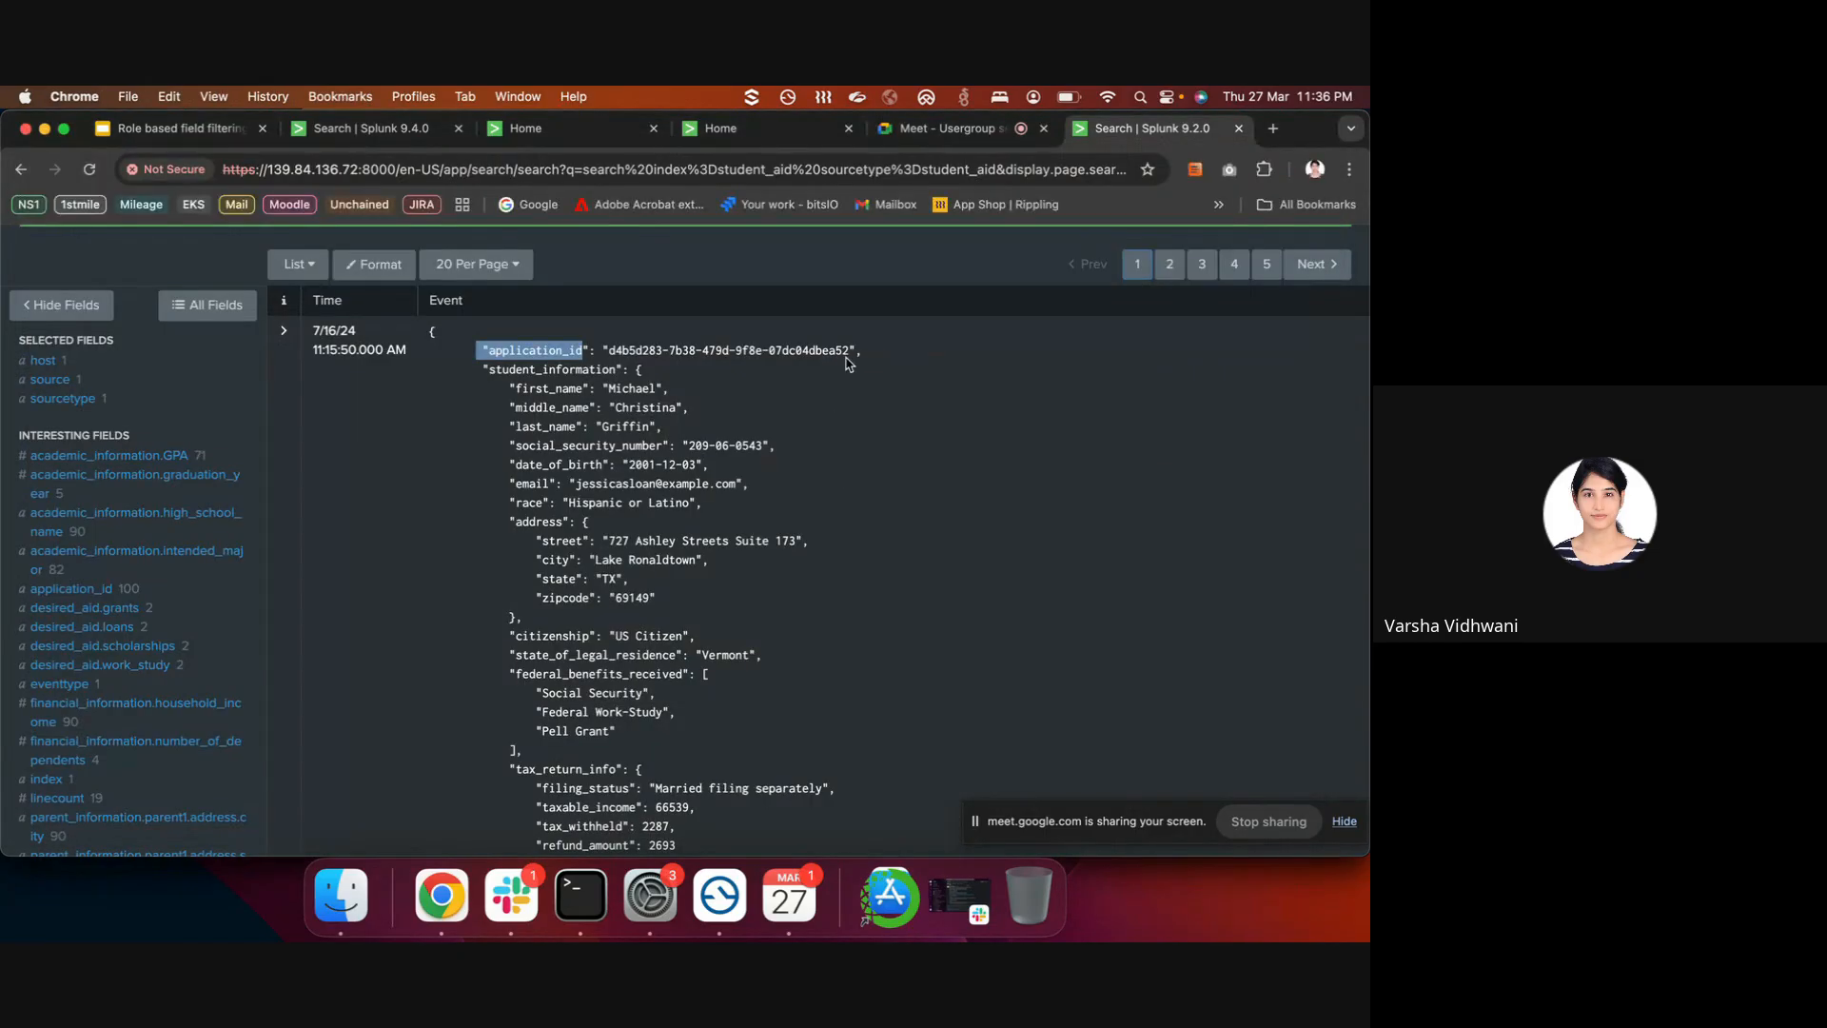
pyautogui.click(581, 895)
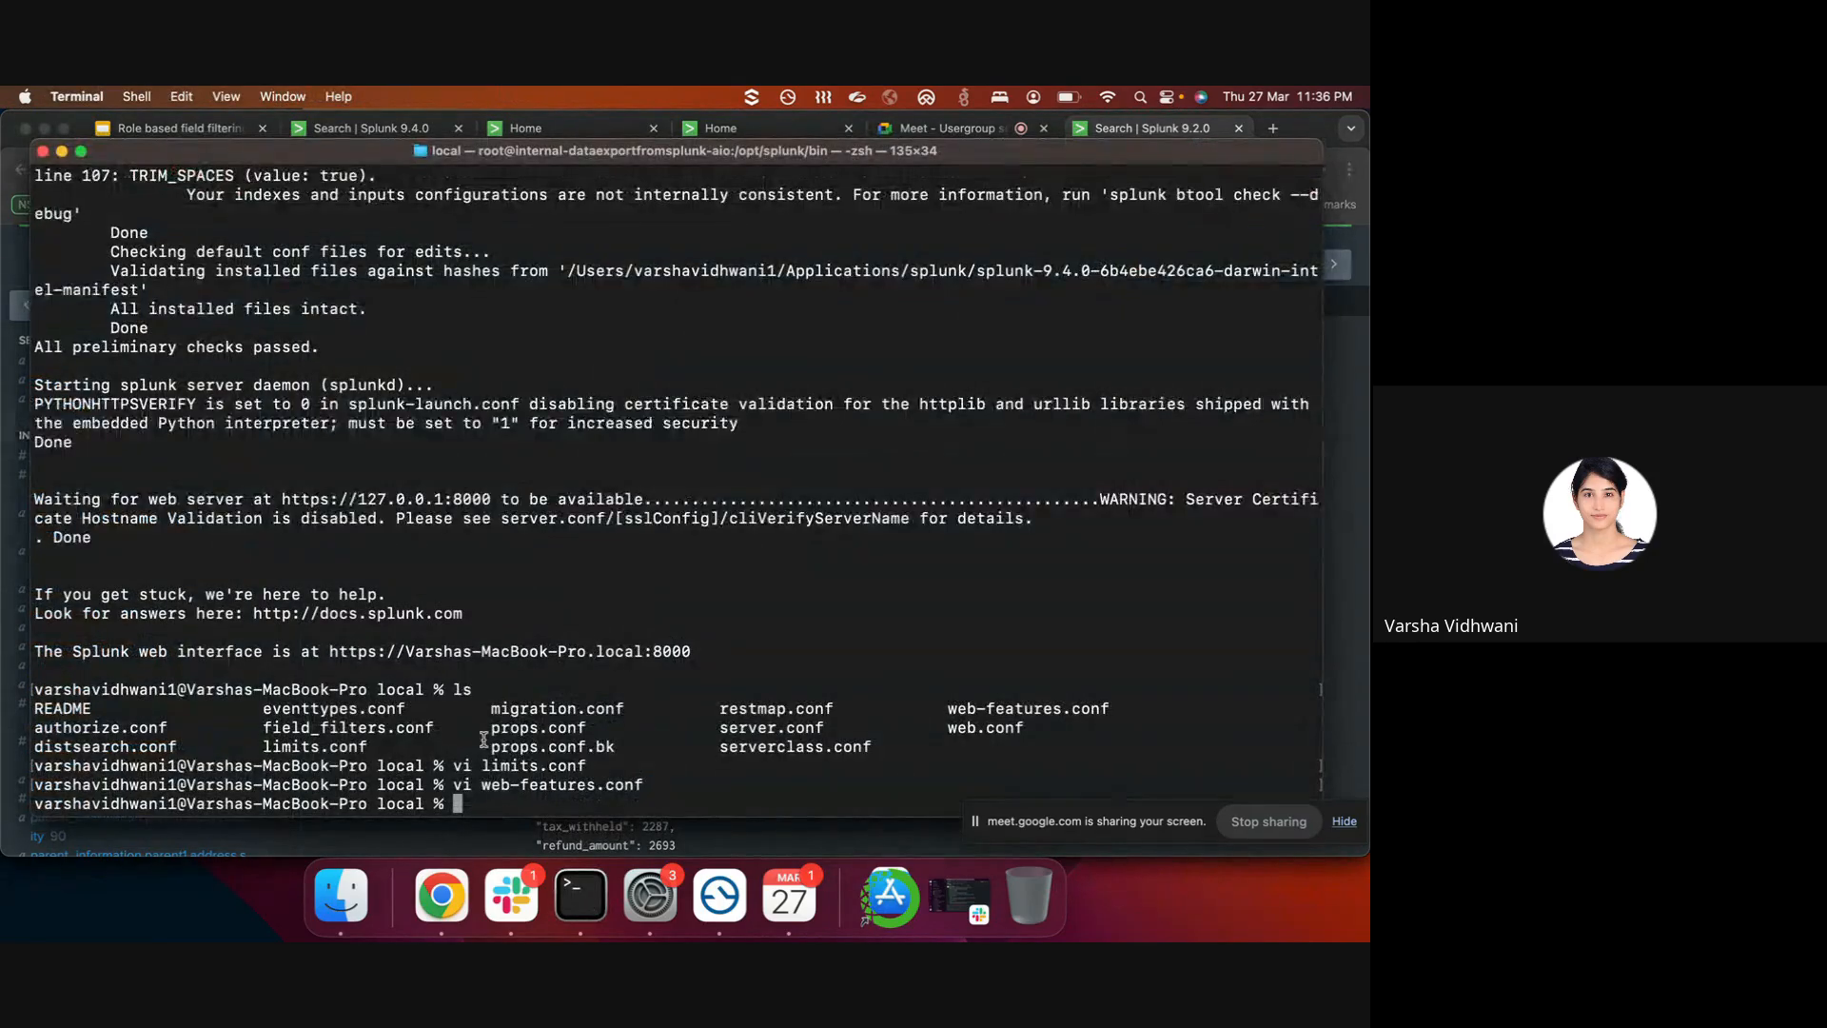
pyautogui.click(60, 151)
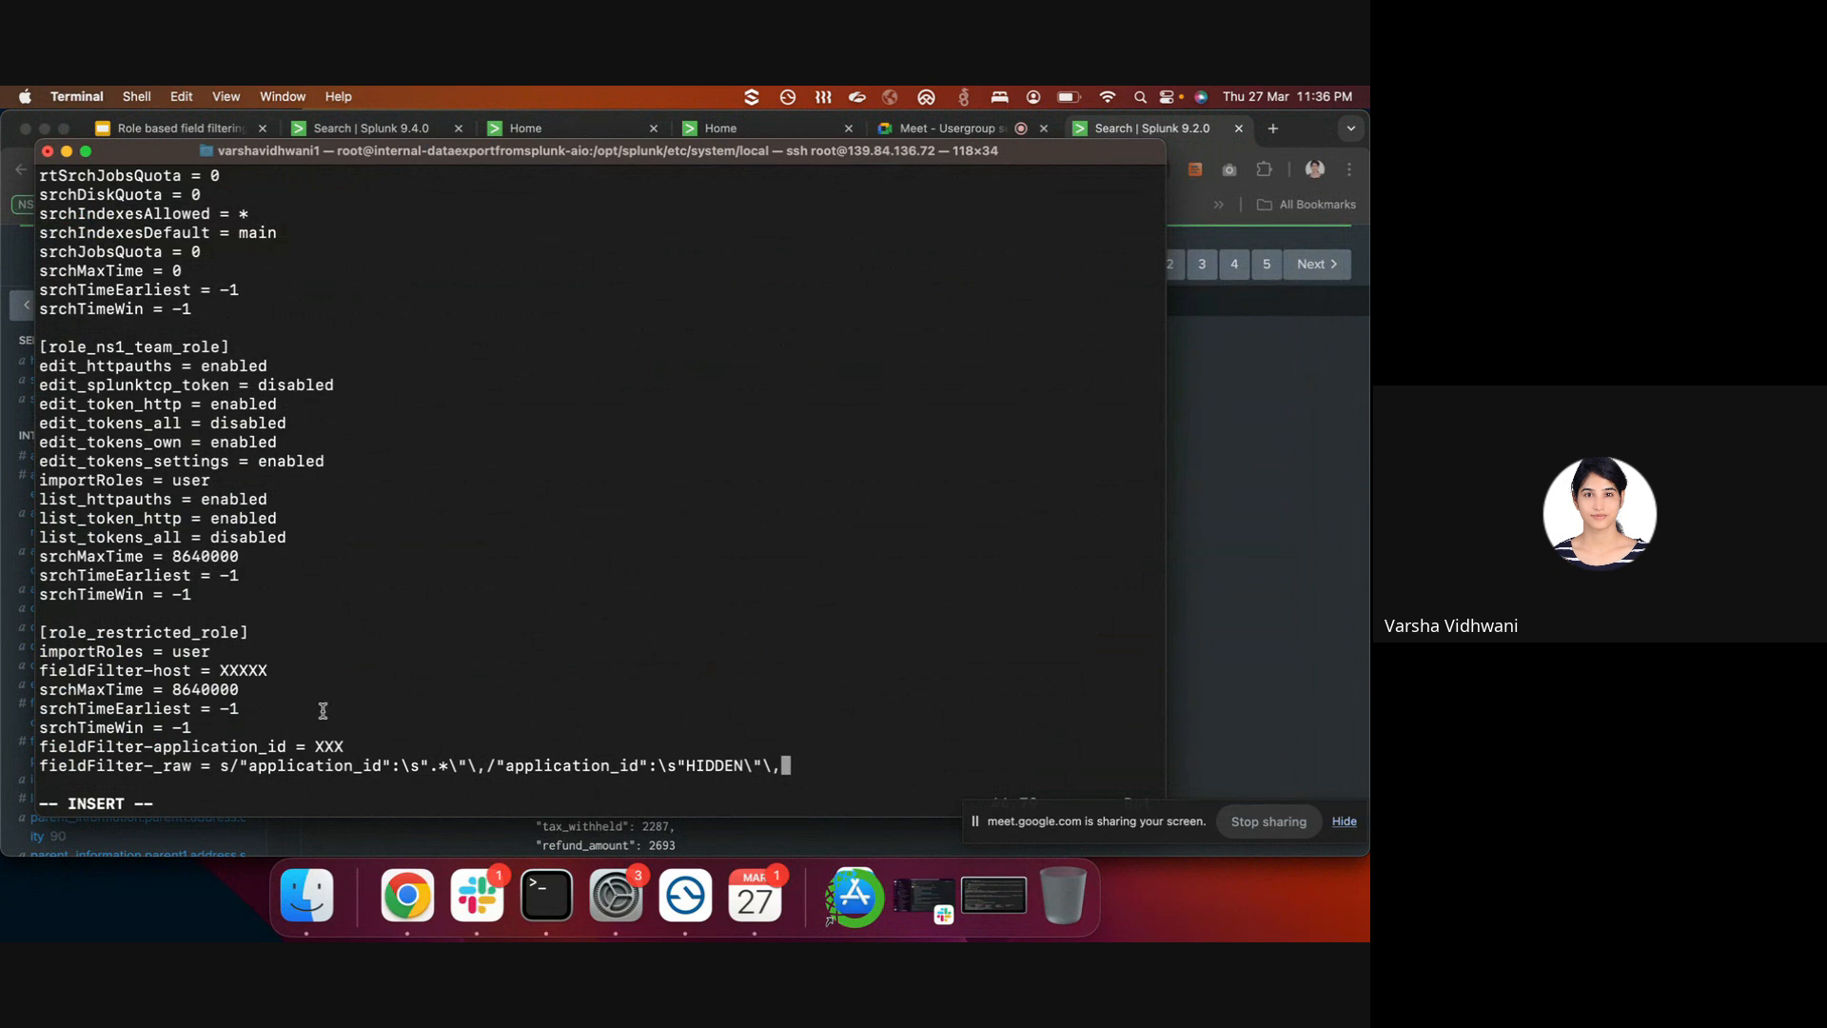
pyautogui.moveTo(285, 749); pyautogui.dragTo(158, 748)
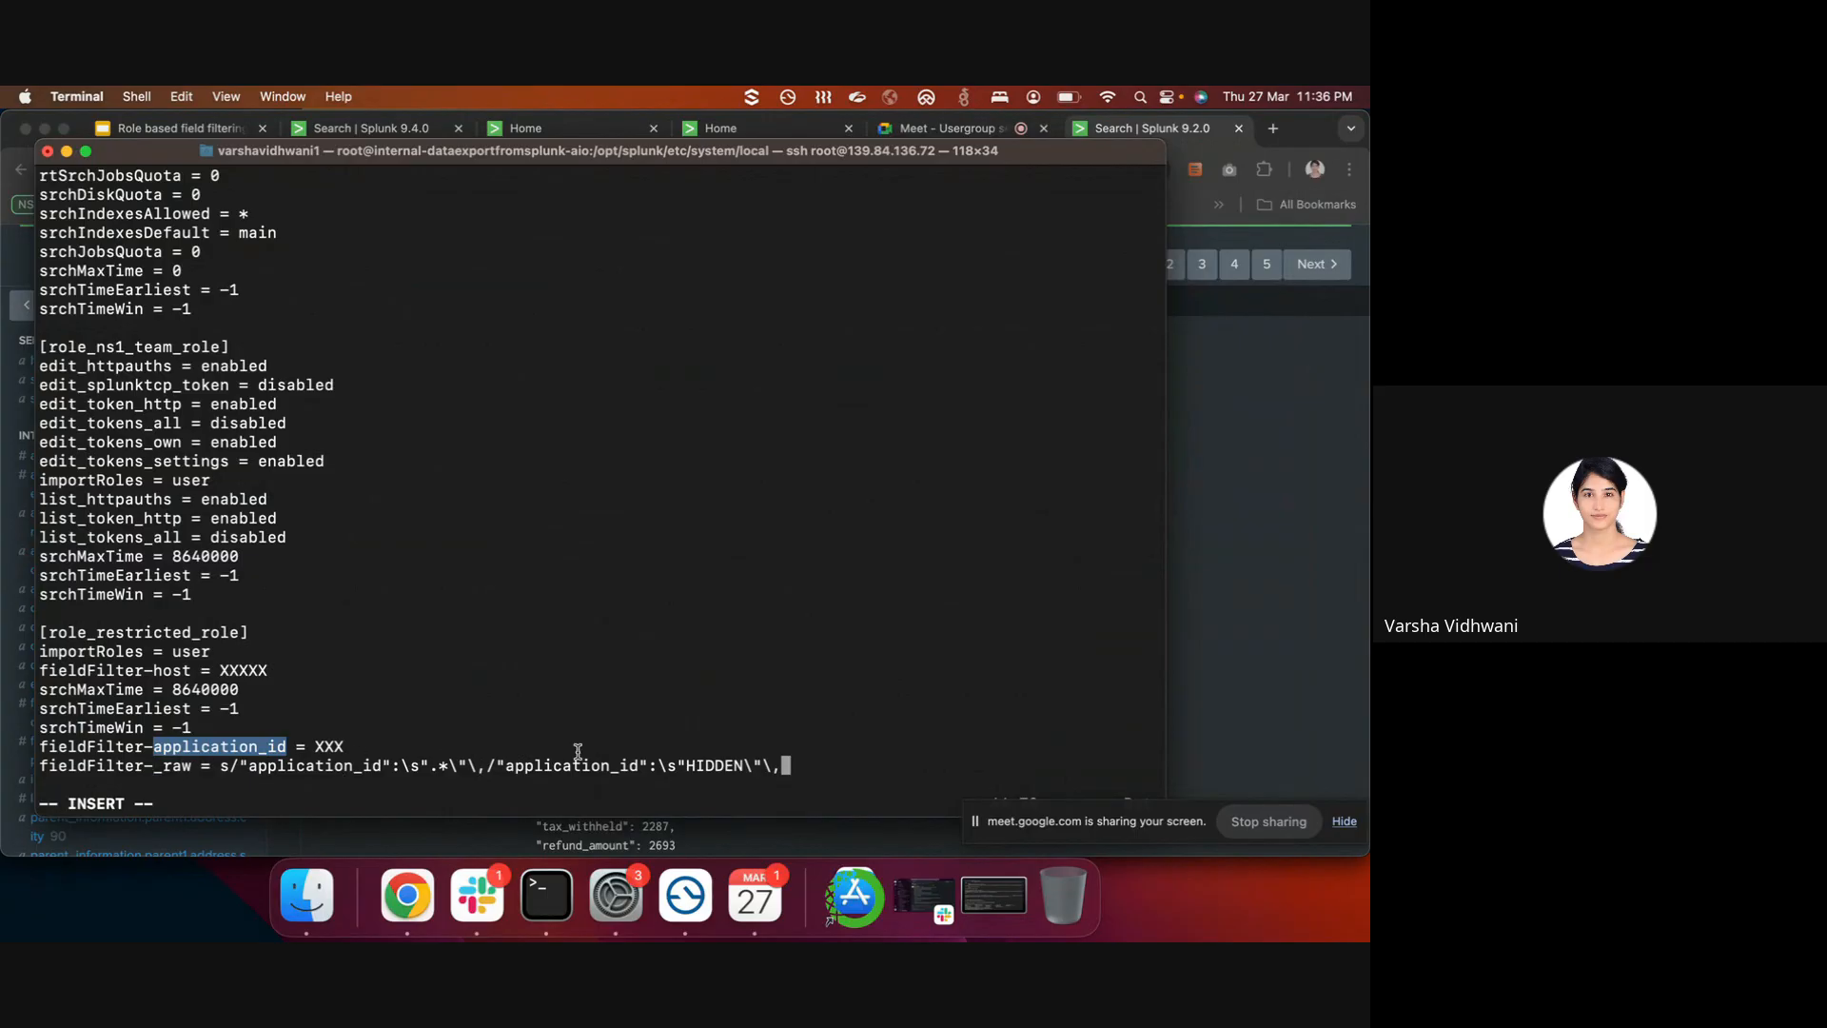
pyautogui.press('Left')
pyautogui.press('Left')
pyautogui.press('Left')
pyautogui.press('Left')
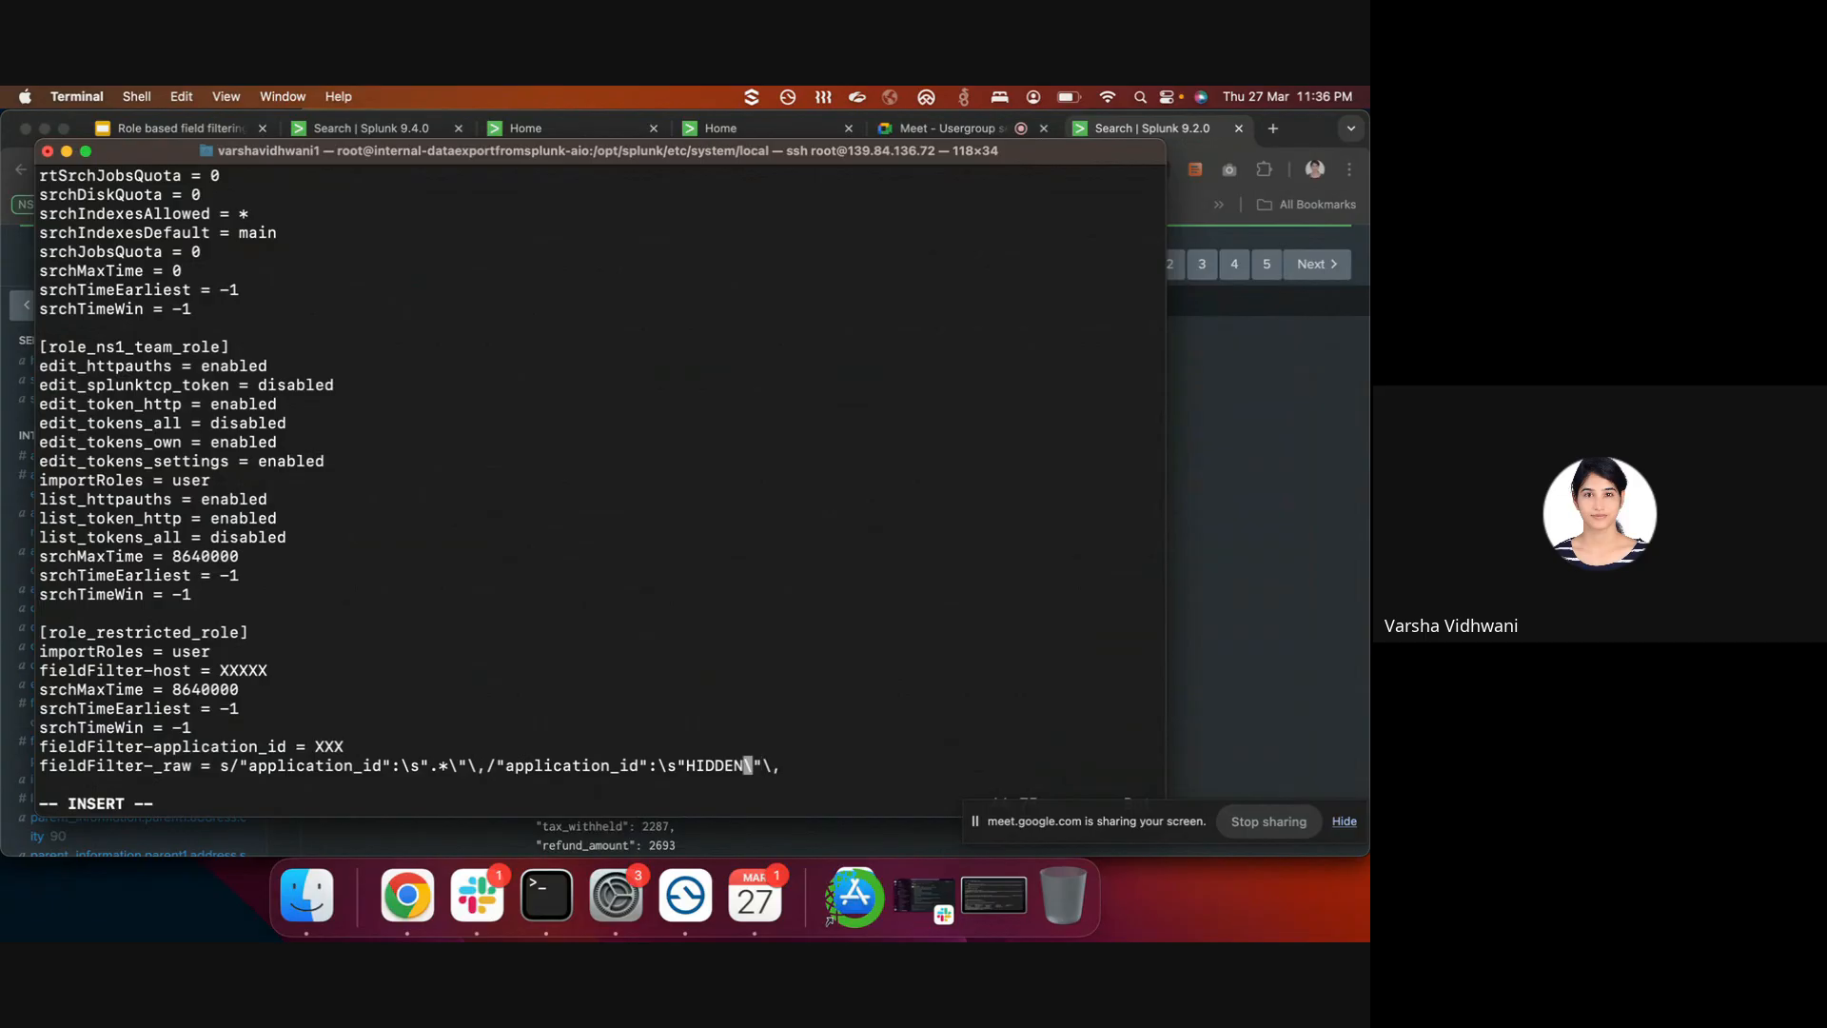
pyautogui.press('BackSpace')
pyautogui.press('BackSpace')
pyautogui.press('BackSpace')
pyautogui.press('BackSpace')
pyautogui.press('BackSpace')
pyautogui.press('BackSpace')
pyautogui.write('XXX')
# - Save authorize.conf and exit vim with :wq
pyautogui.press('Escape')
pyautogui.write(':wq')
pyautogui.press('Return')
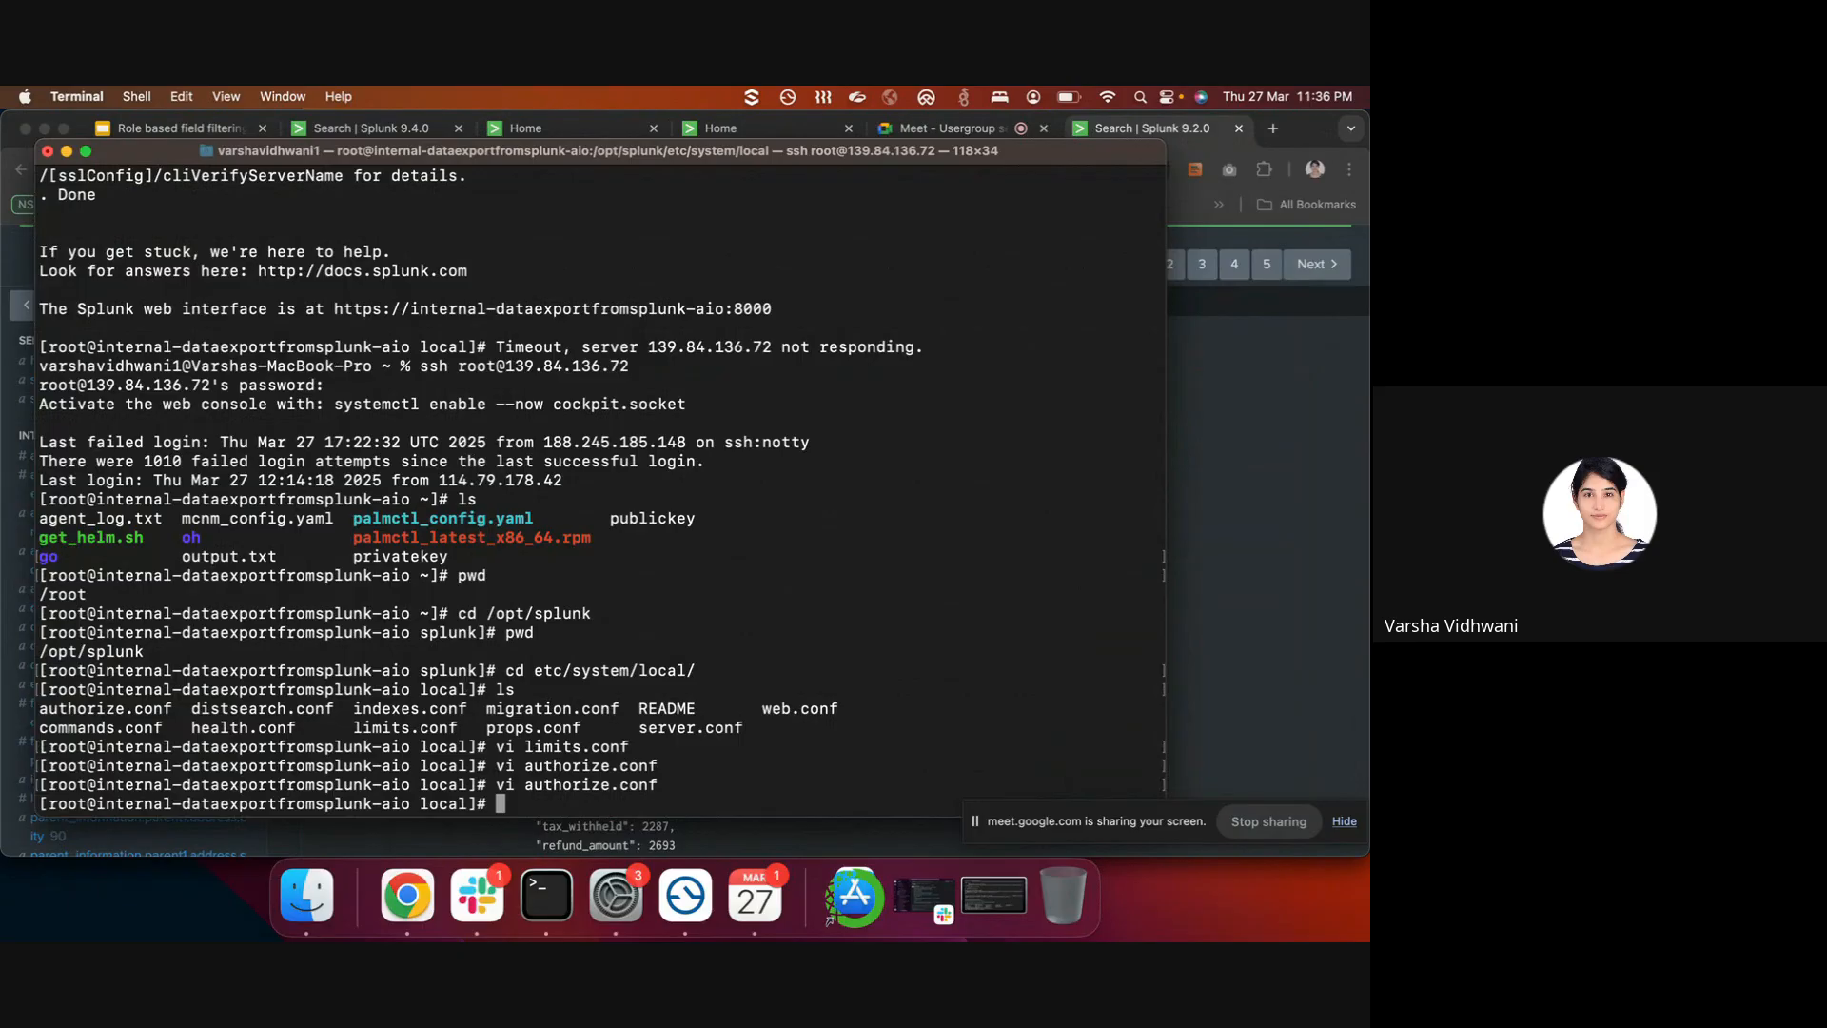
# - Run /opt/splunk/bin/splunk restart from the shell history to restart Splunk
pyautogui.press('Up')
pyautogui.press('Up')
pyautogui.press('Up')
pyautogui.press('Up')
pyautogui.press('Up')
pyautogui.press('Up')
pyautogui.press('Down')
pyautogui.press('Up')
pyautogui.press('Up')
pyautogui.press('Up')
pyautogui.press('Up')
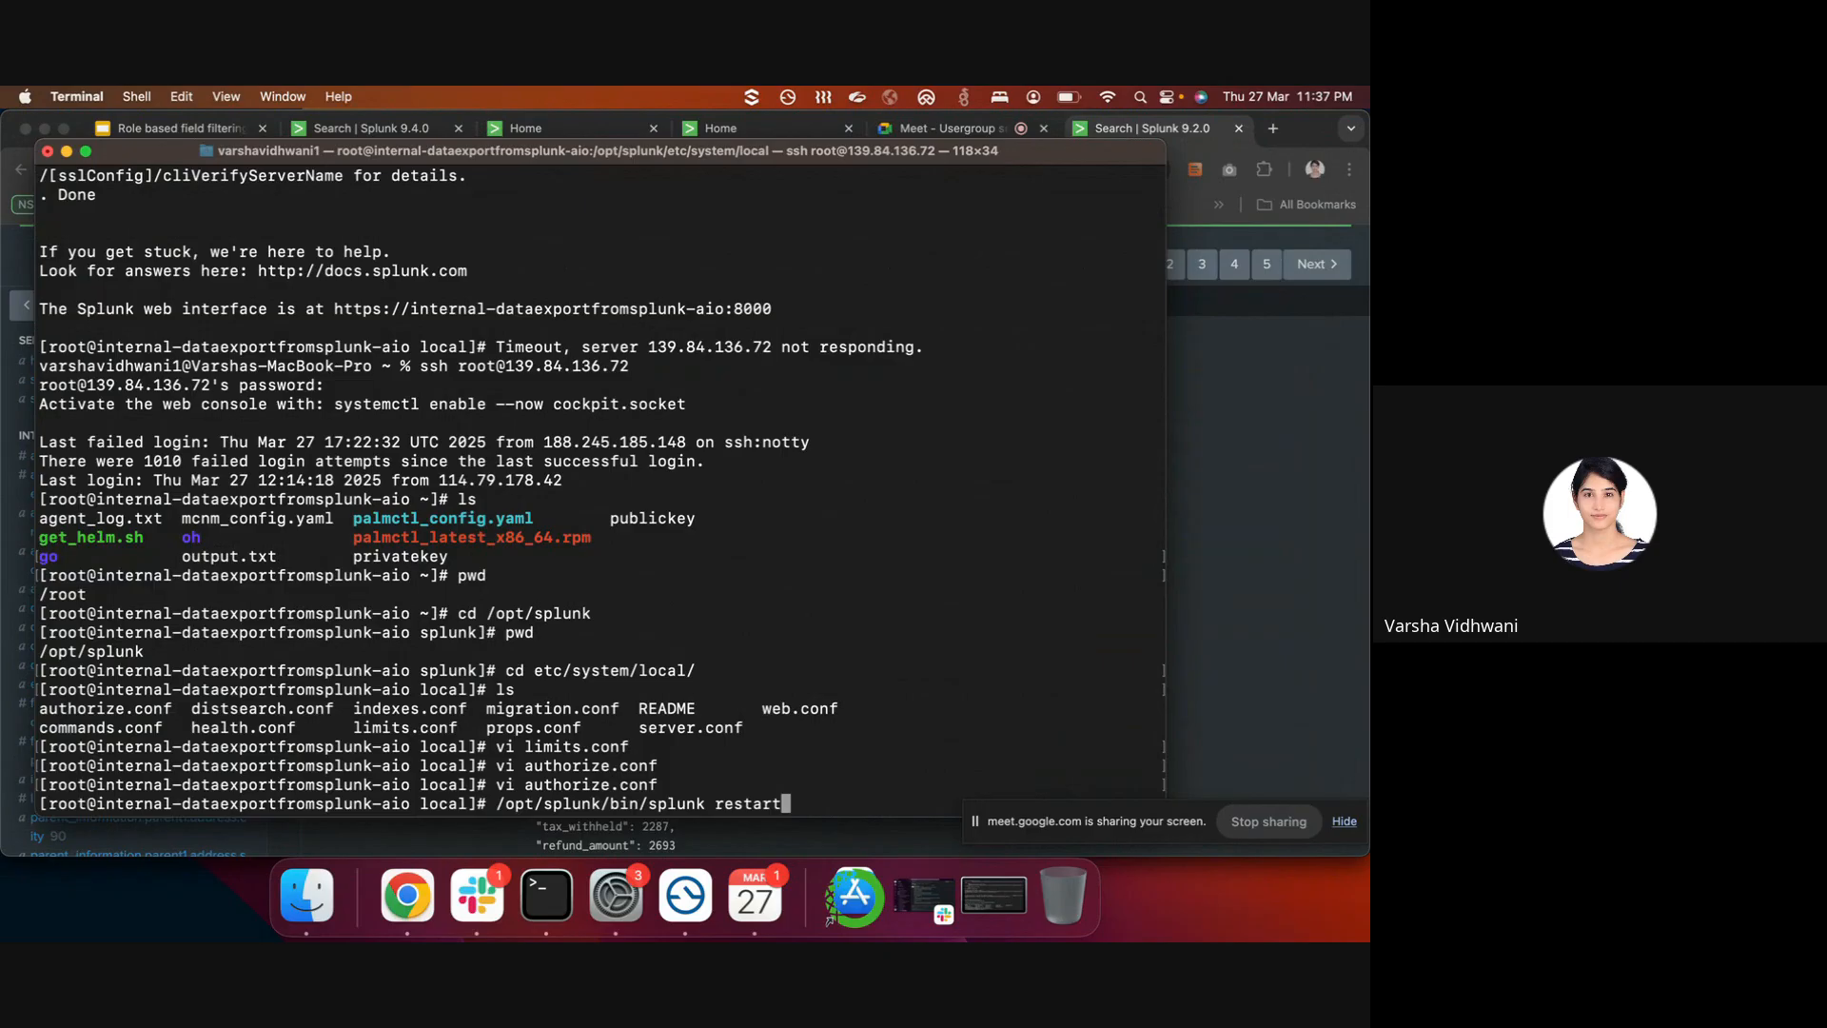
pyautogui.press('Return')
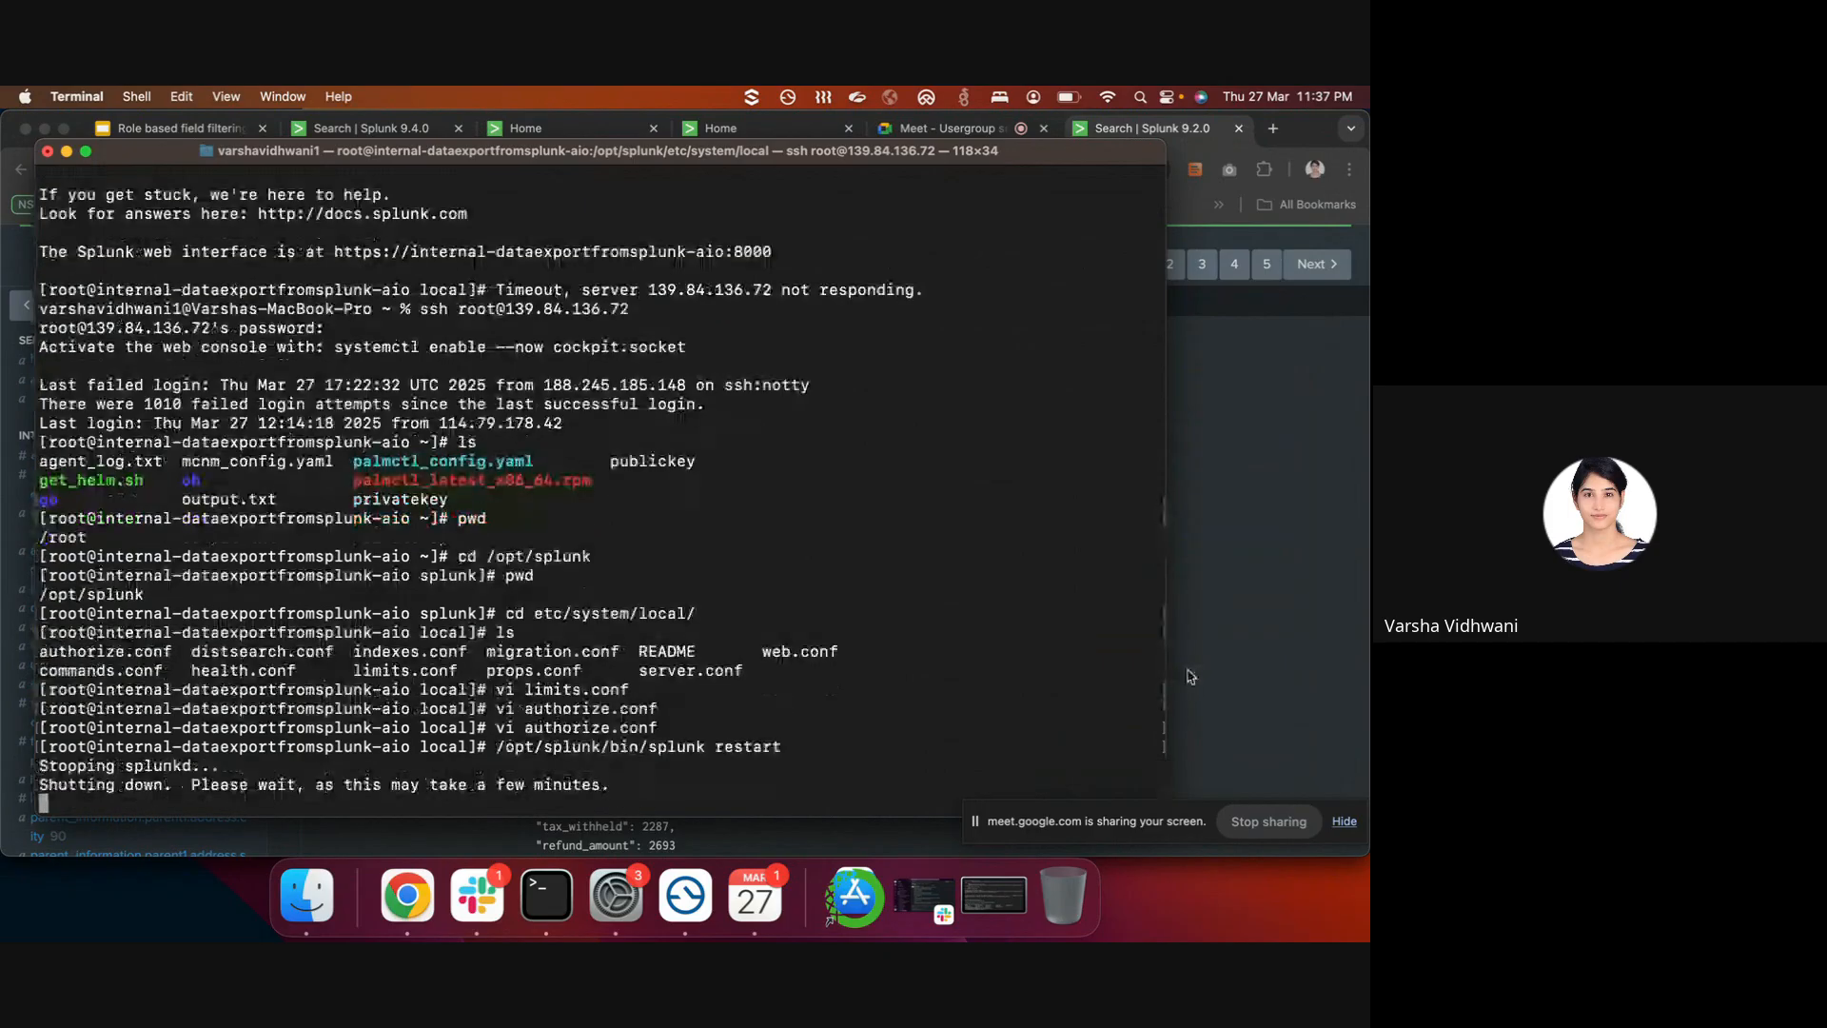
pyautogui.press('super+Tab')
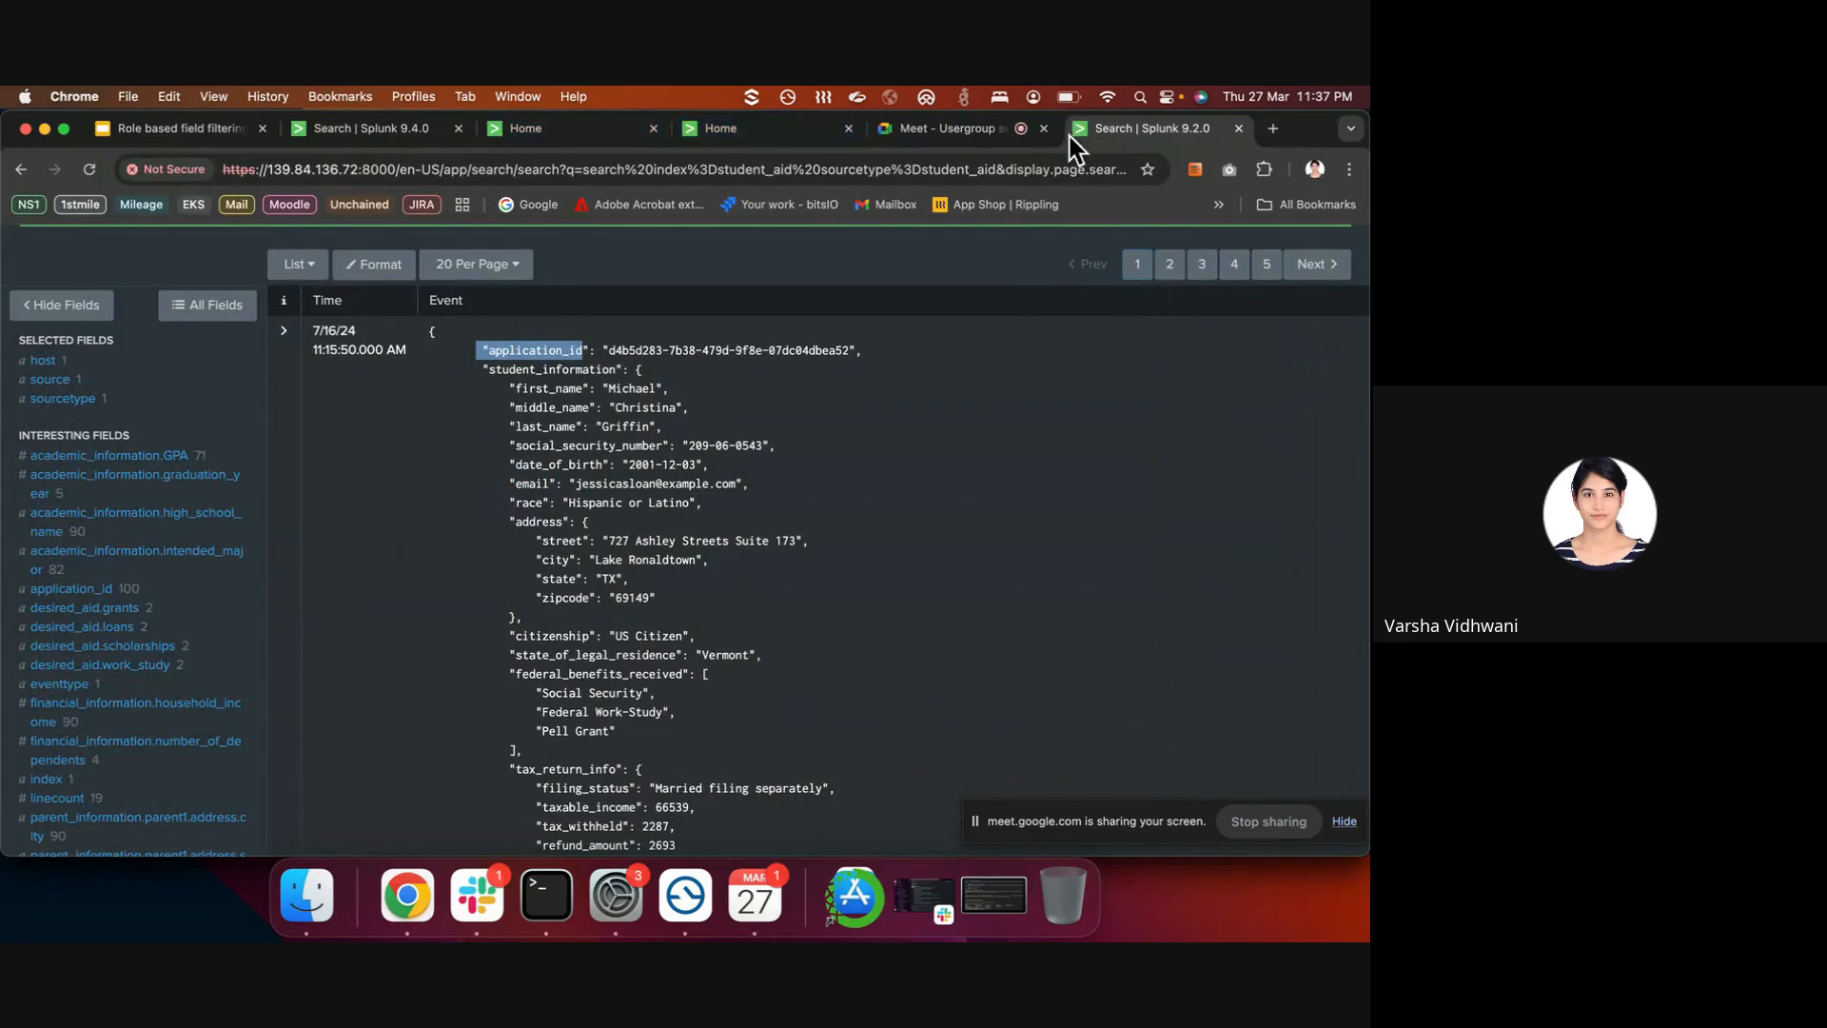
pyautogui.click(942, 128)
# - Present slide 10, Key Use Cases for RBFF, full screen from the Role based field filtering deck
pyautogui.click(180, 127)
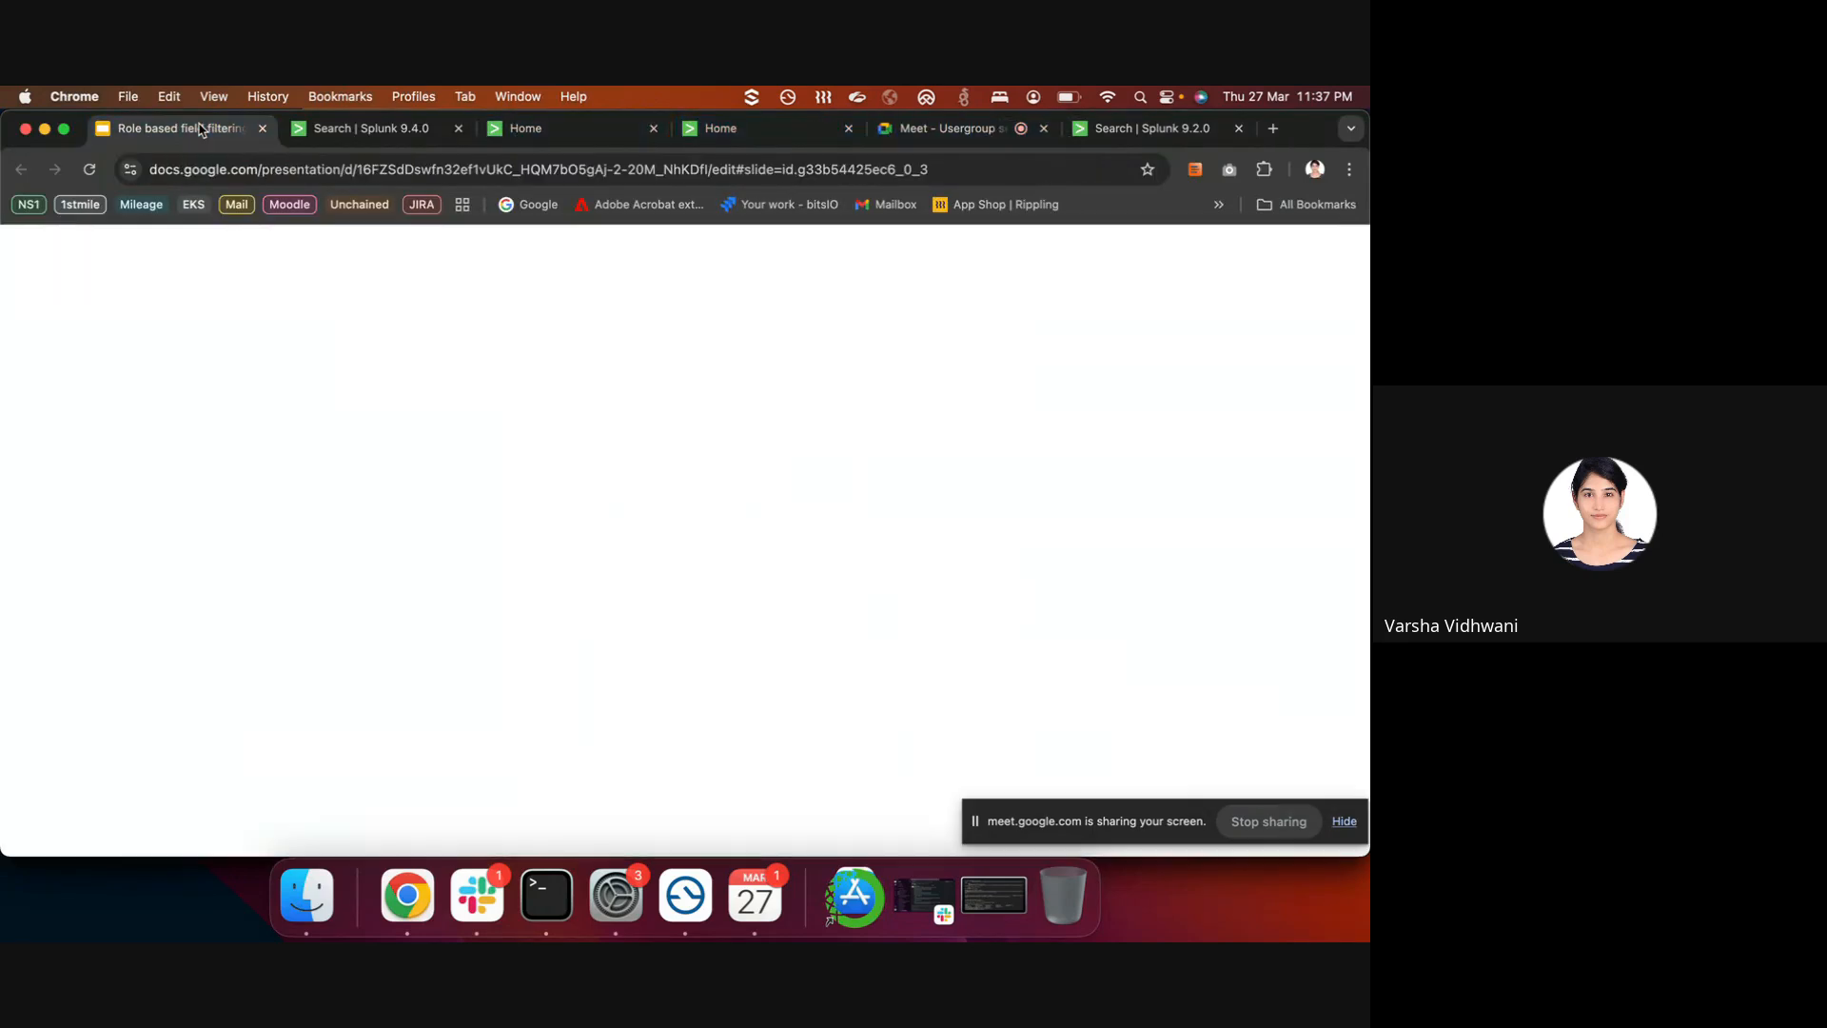
pyautogui.scroll(-3, 122, 609)
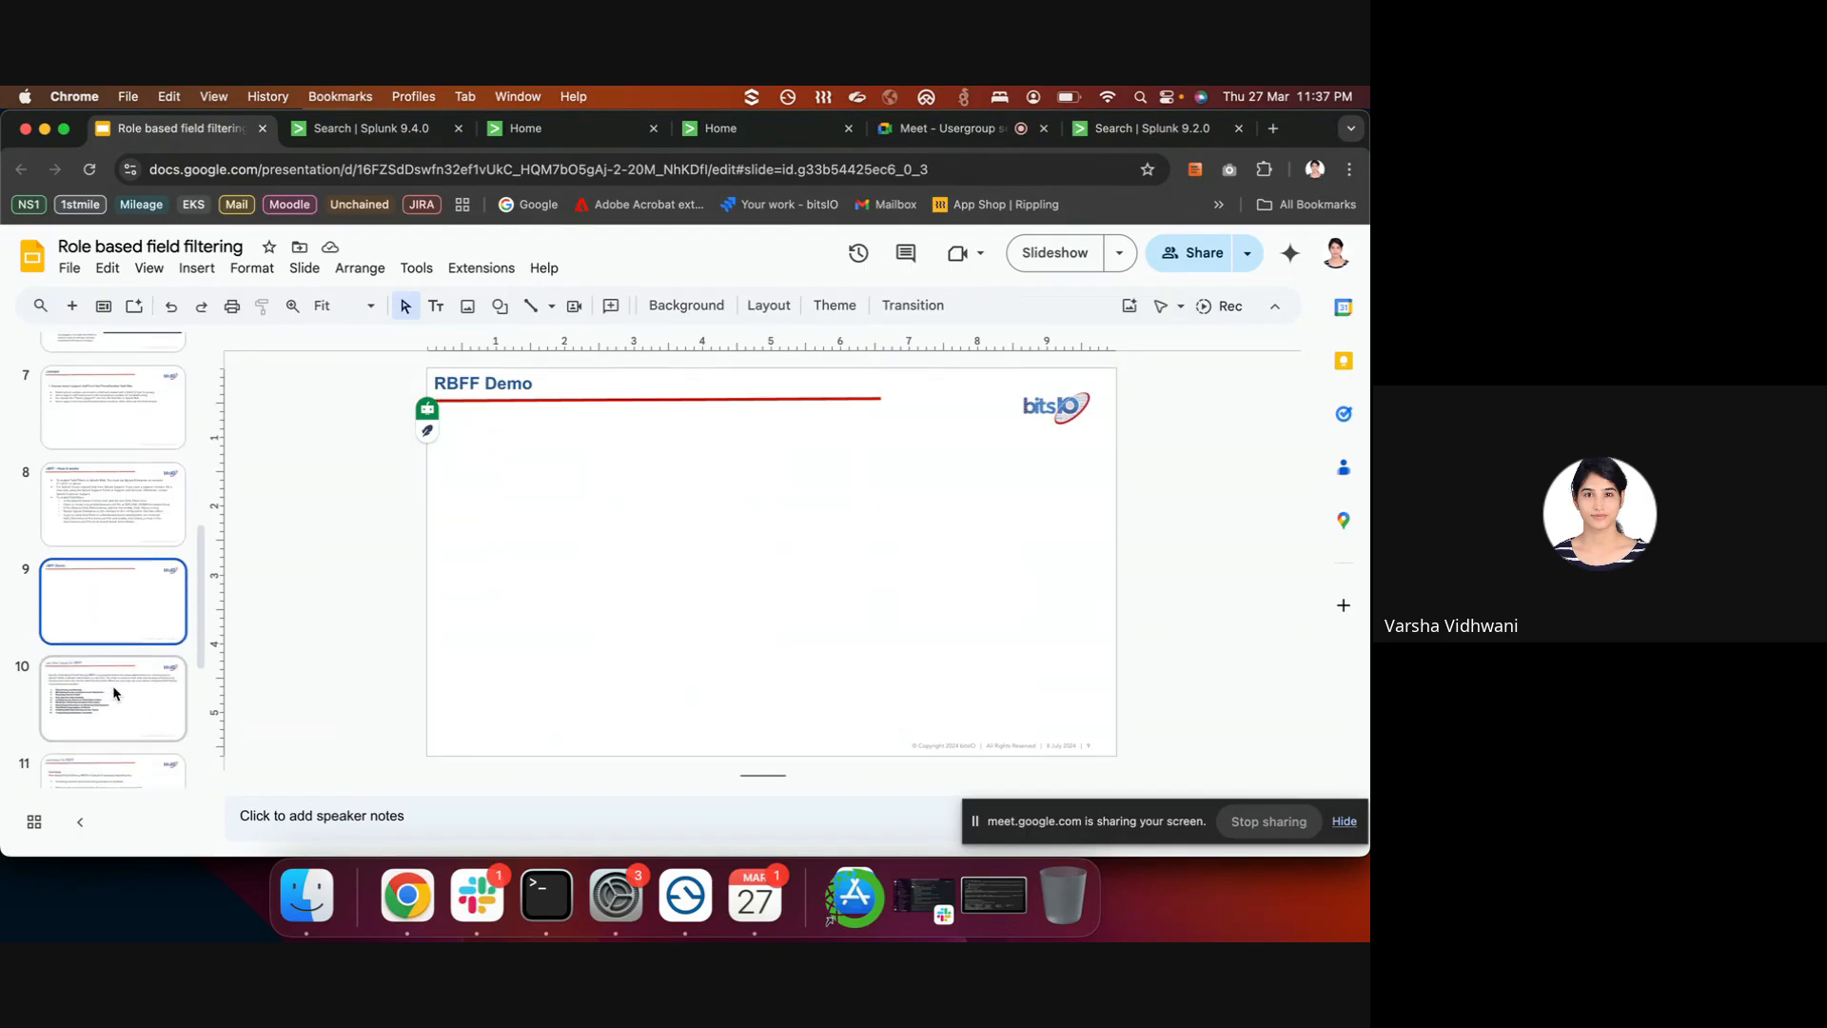
pyautogui.click(114, 692)
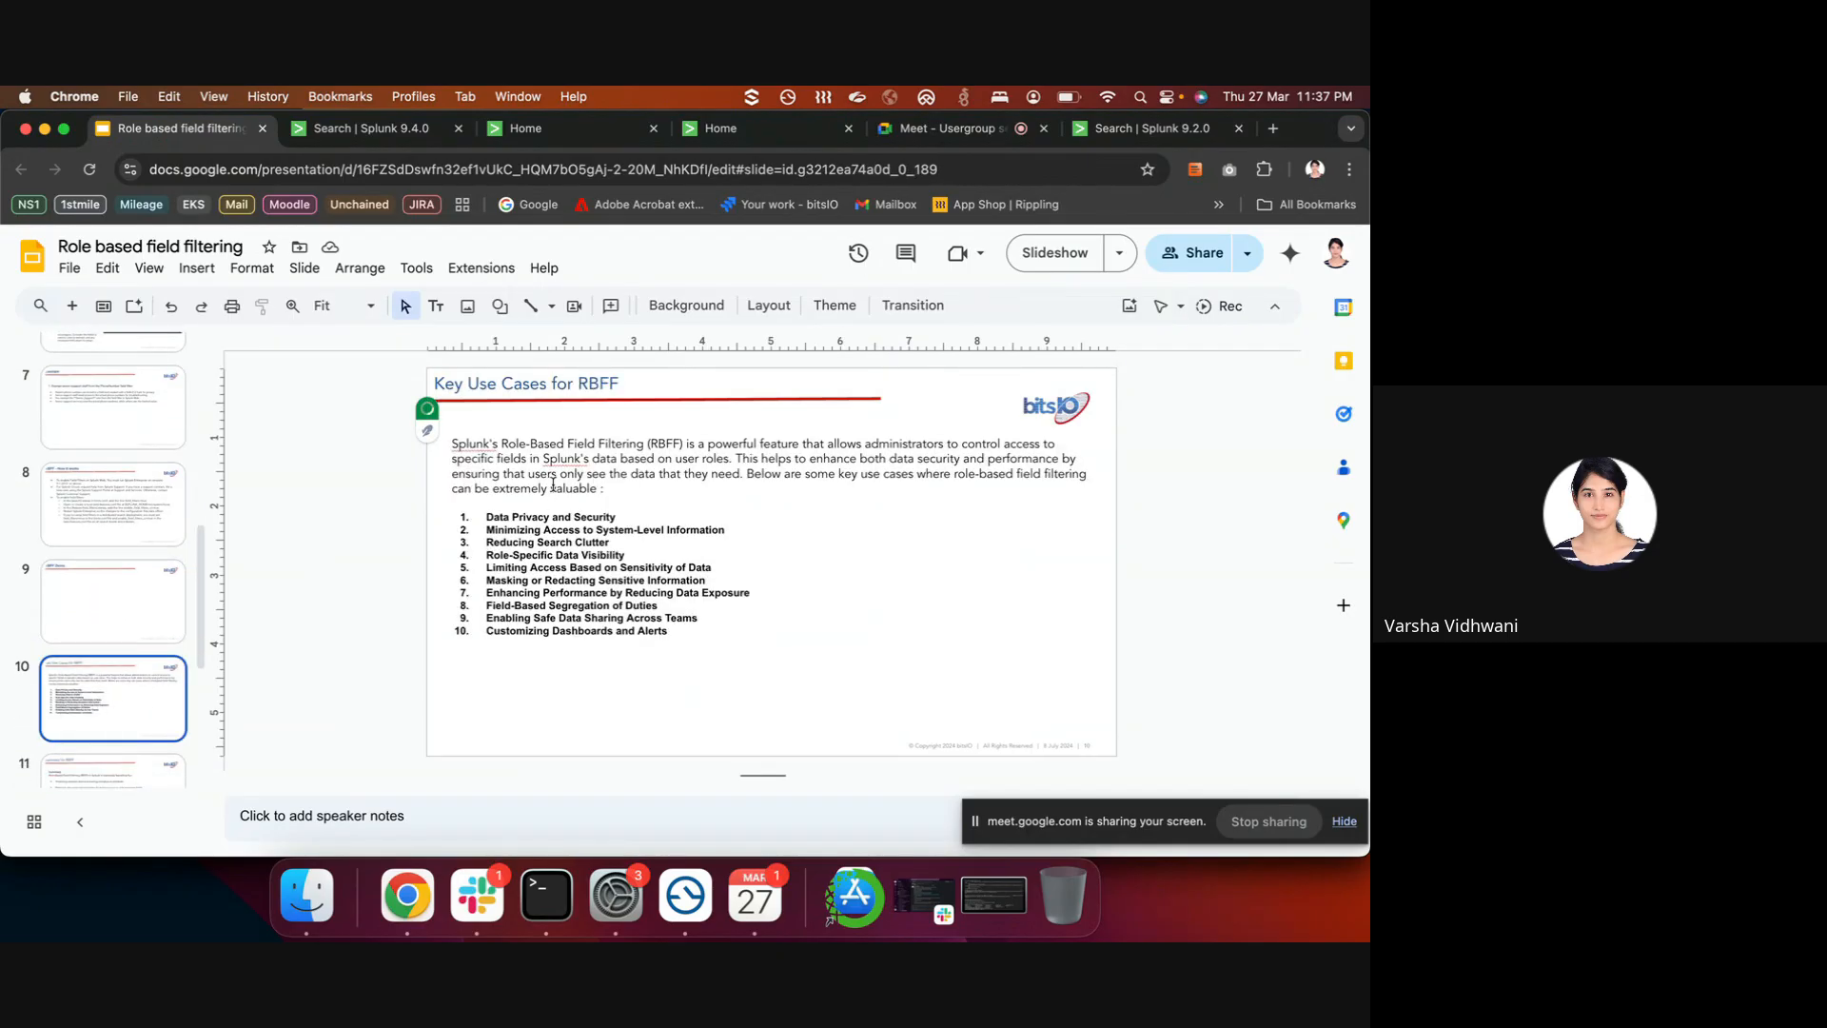
pyautogui.click(1043, 254)
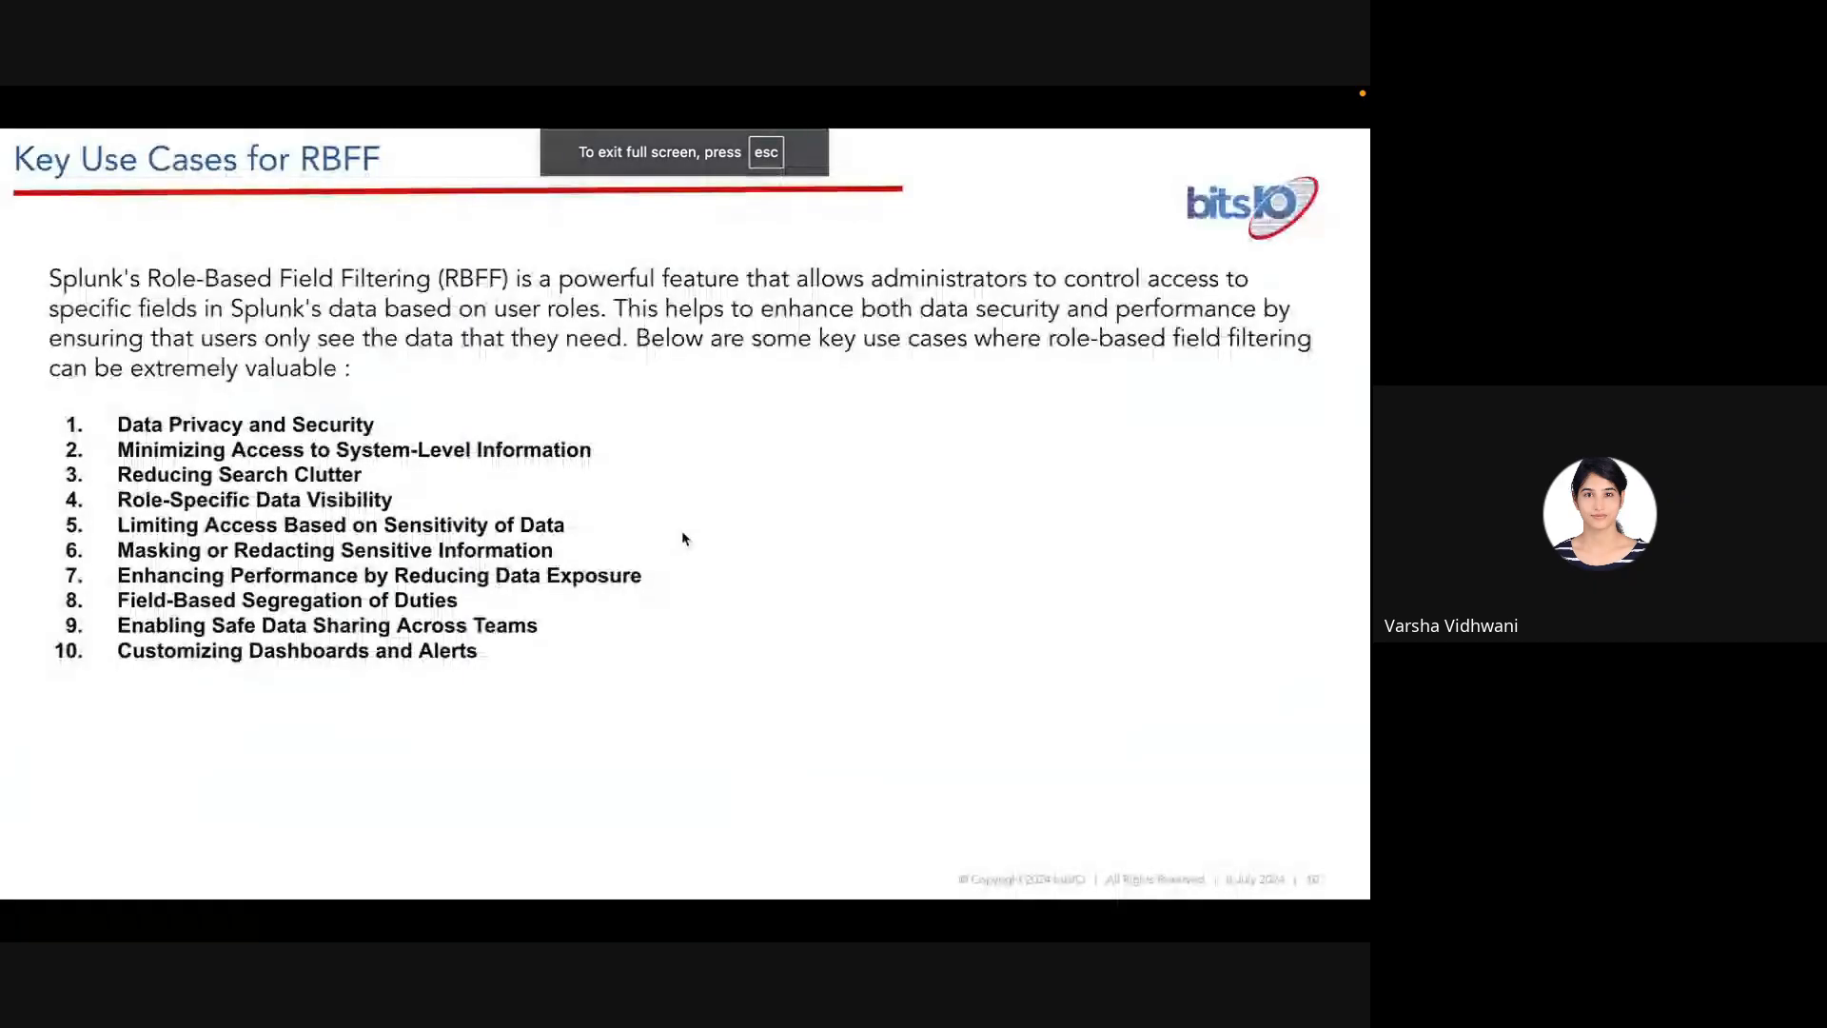
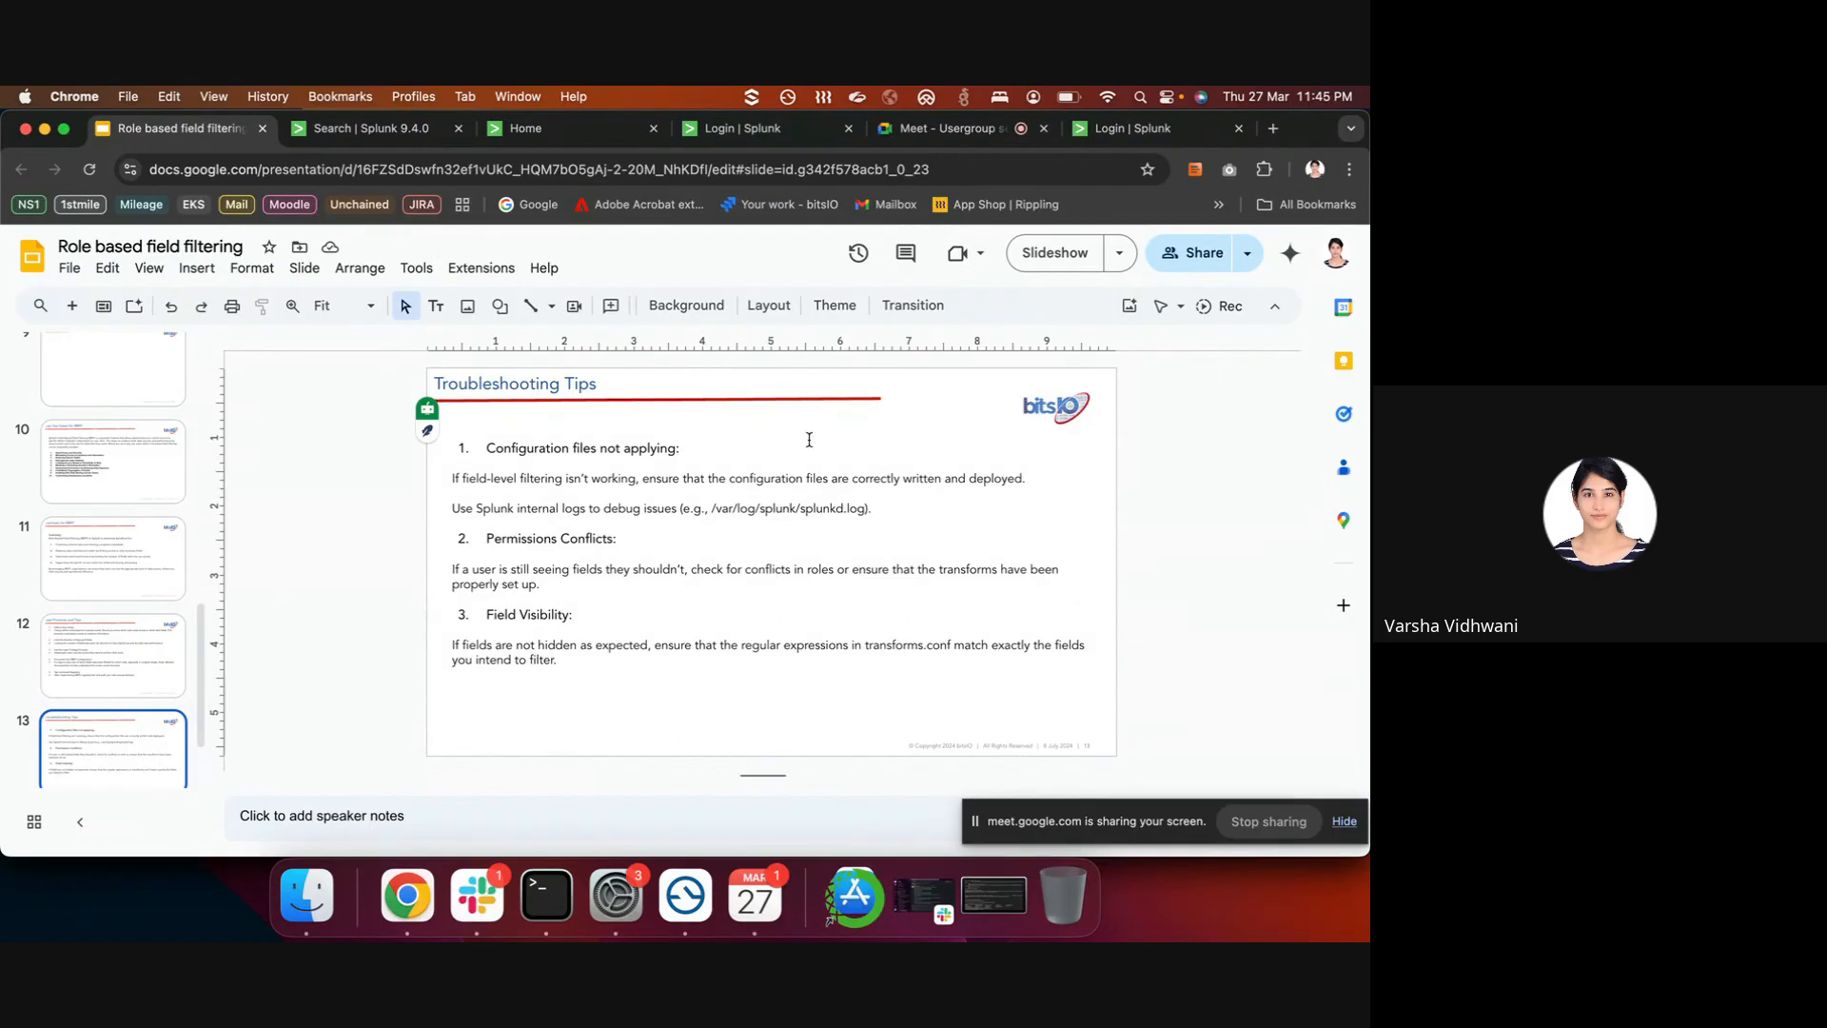
# - Scroll the filmstrip to slide 13, Troubleshooting Tips, with slide 14 below it
pyautogui.scroll(-2, 137, 626)
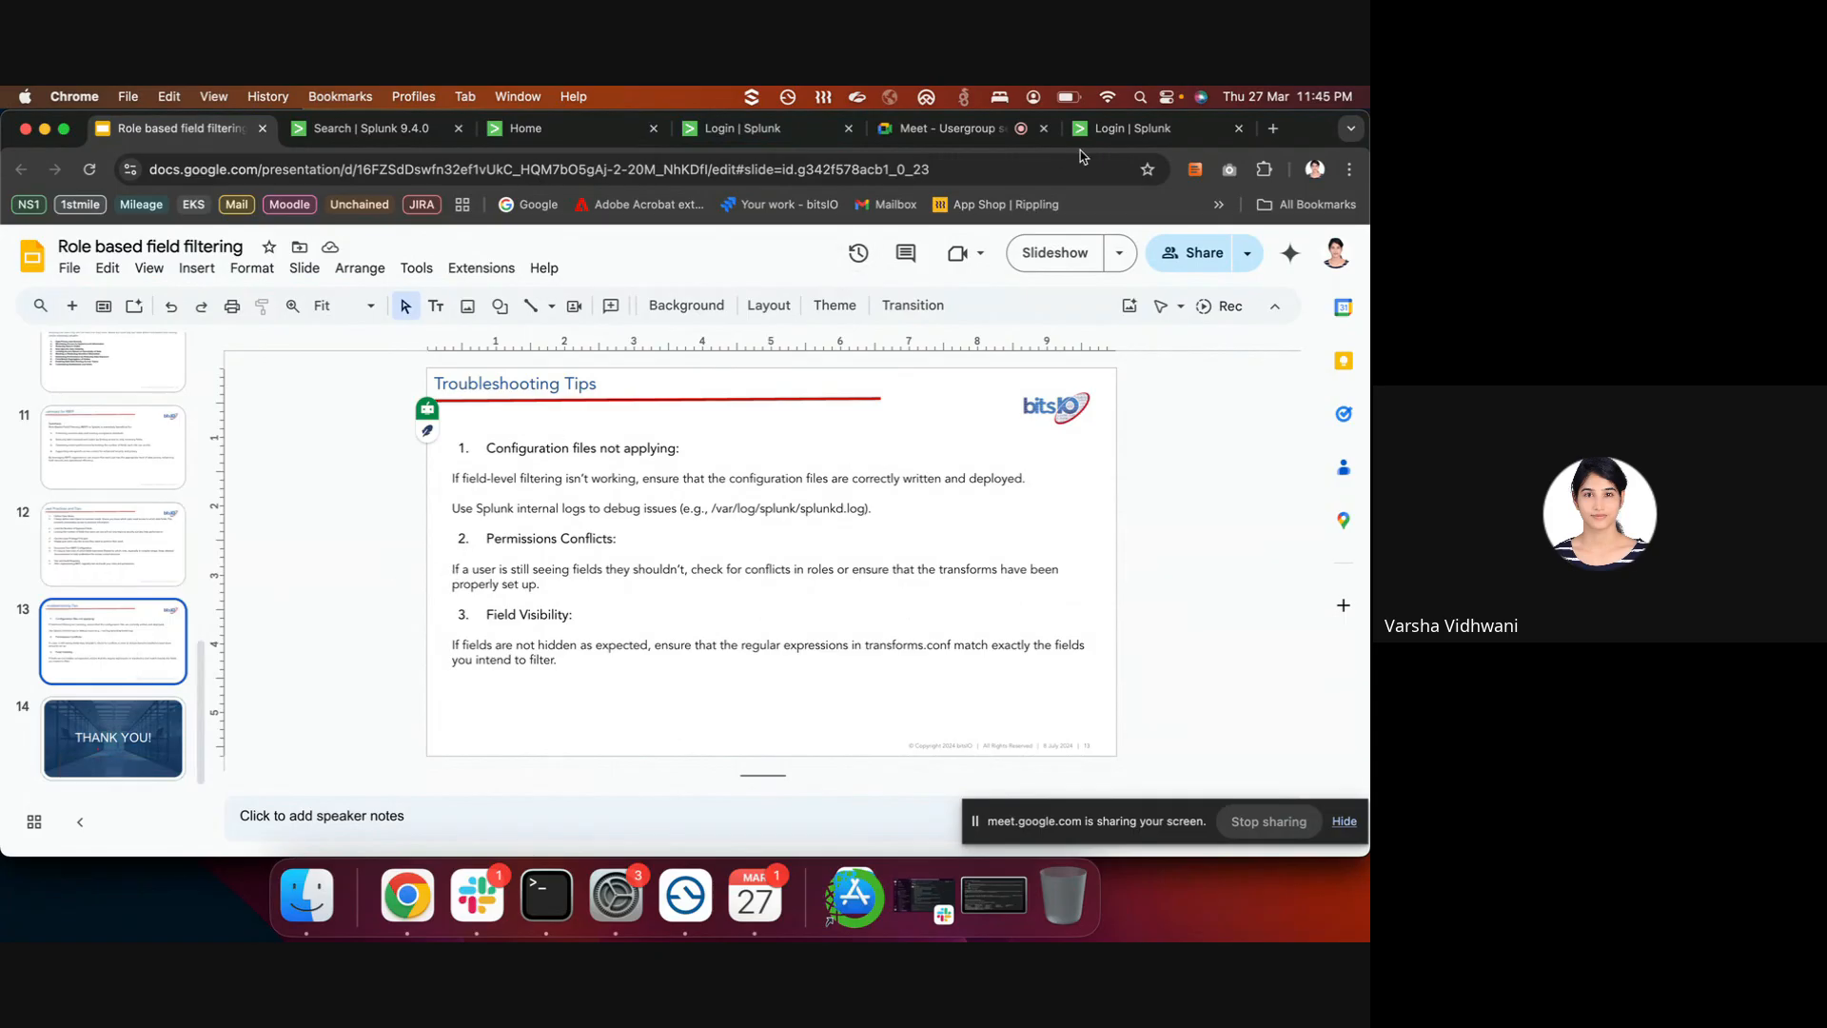
# - Sign in as admin and rerun index=student_aid sourcetype=student_aid, returning 100 events
pyautogui.click(1111, 141)
pyautogui.click(581, 441)
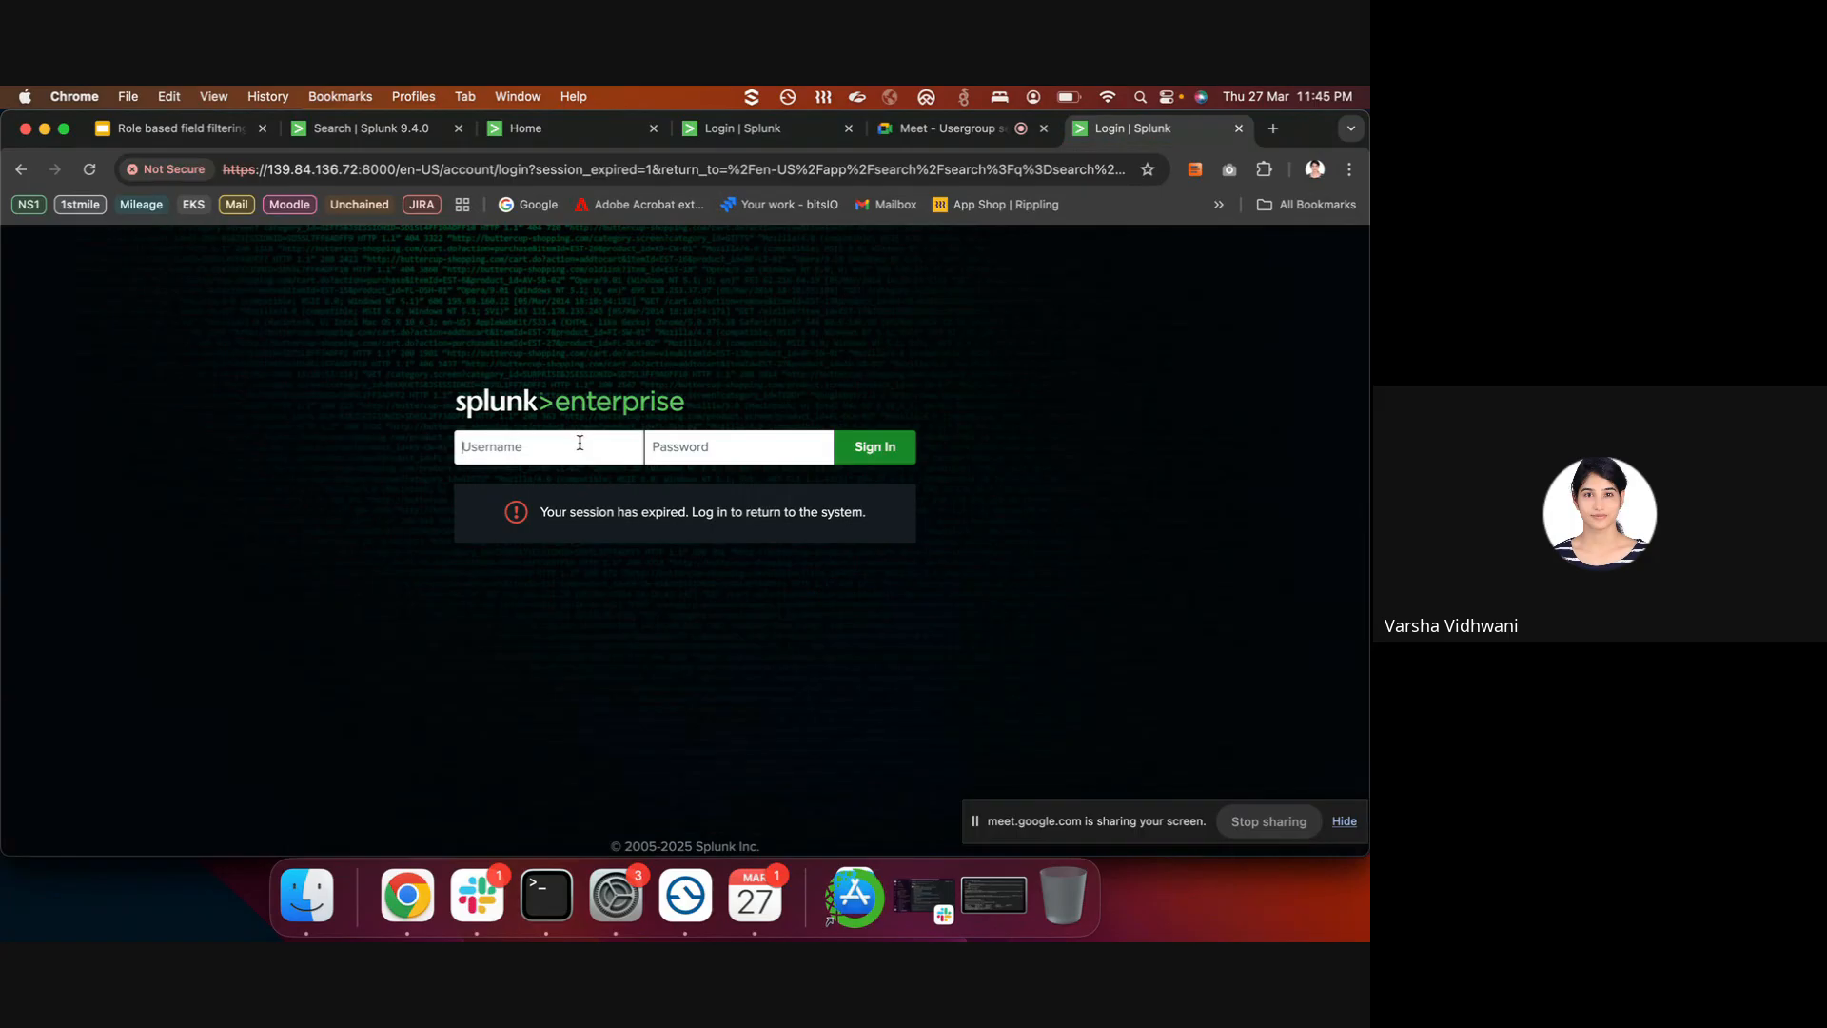
pyautogui.write('admin')
pyautogui.press('Tab')
pyautogui.write('••••••')
pyautogui.press('Return')
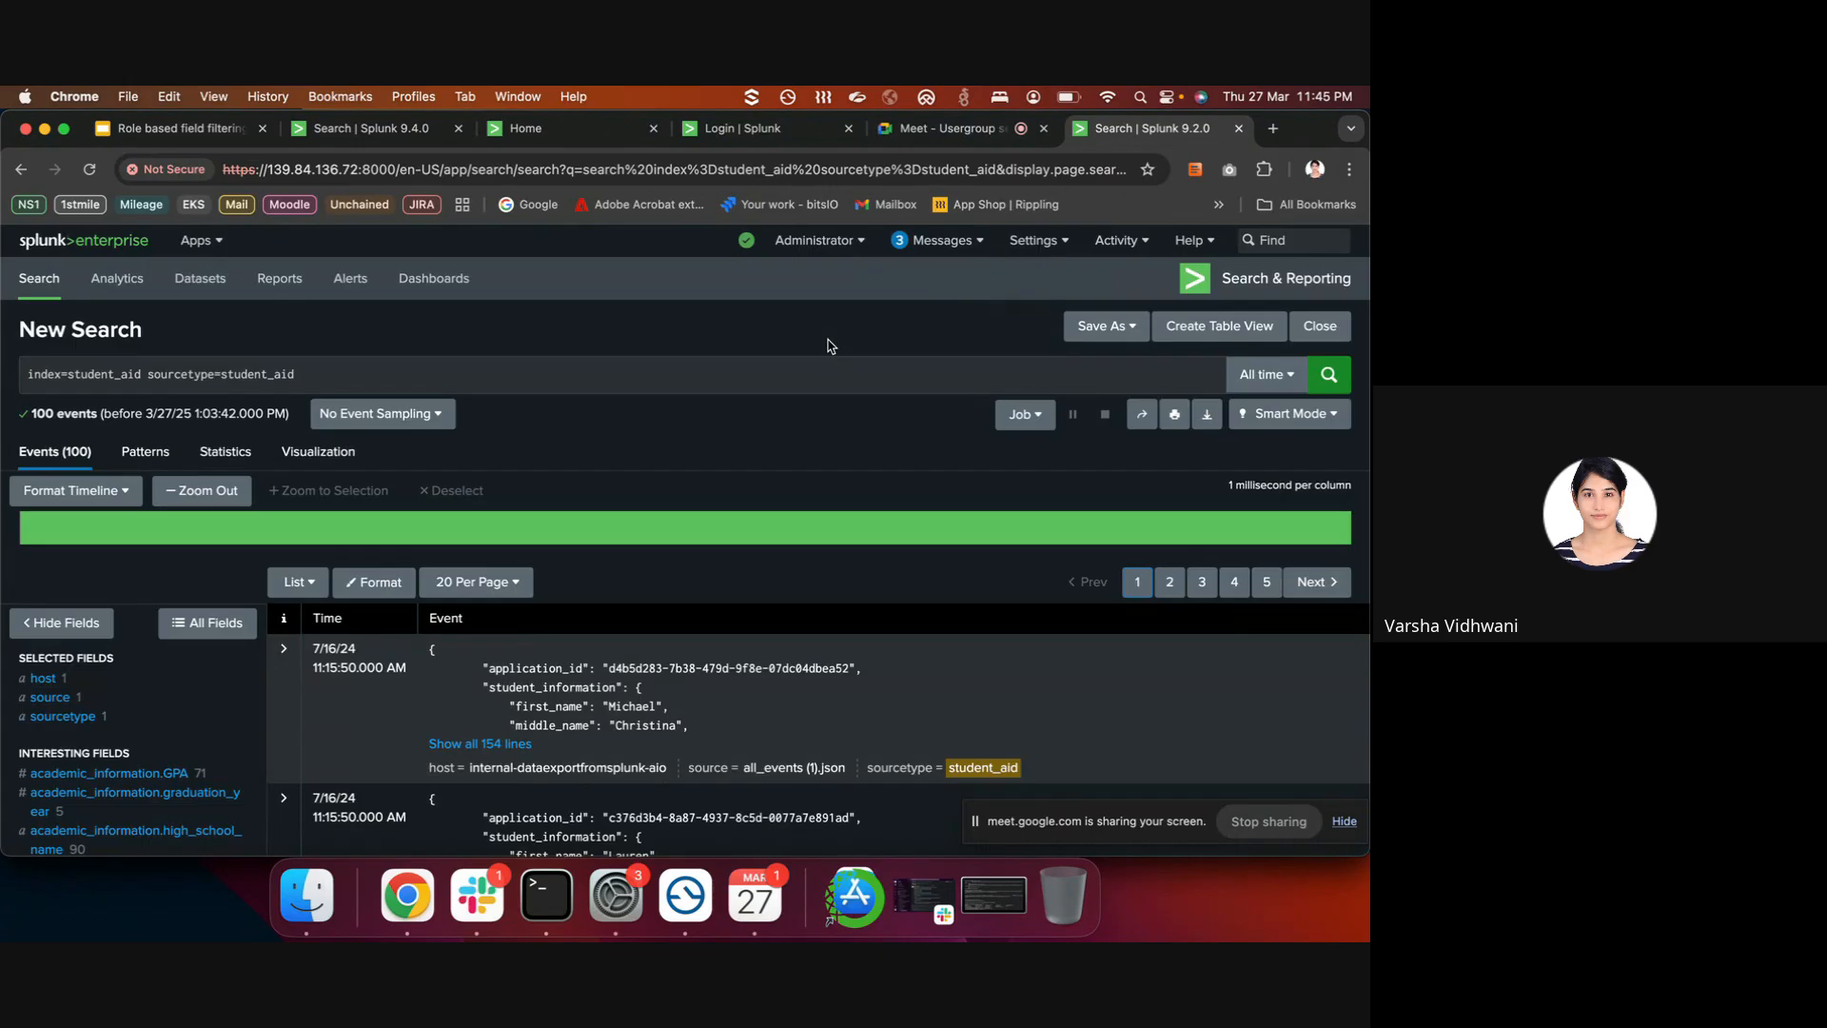
pyautogui.click(731, 373)
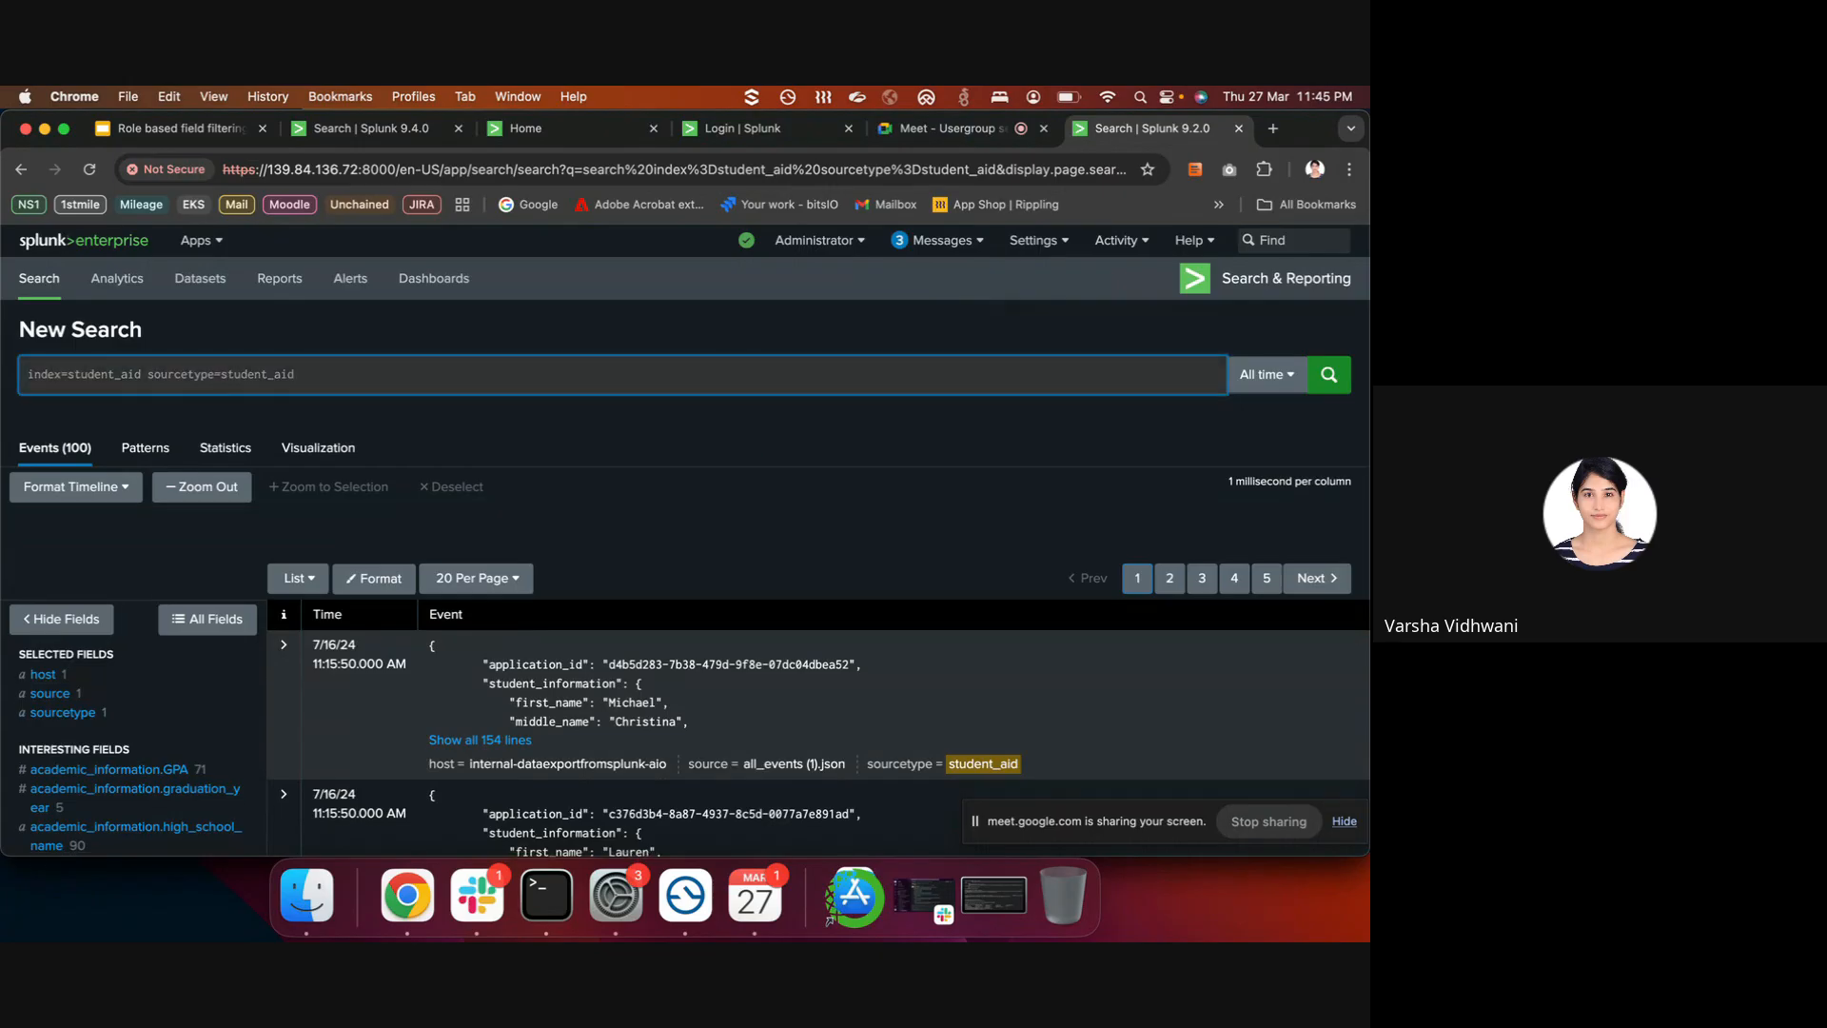
pyautogui.press('Return')
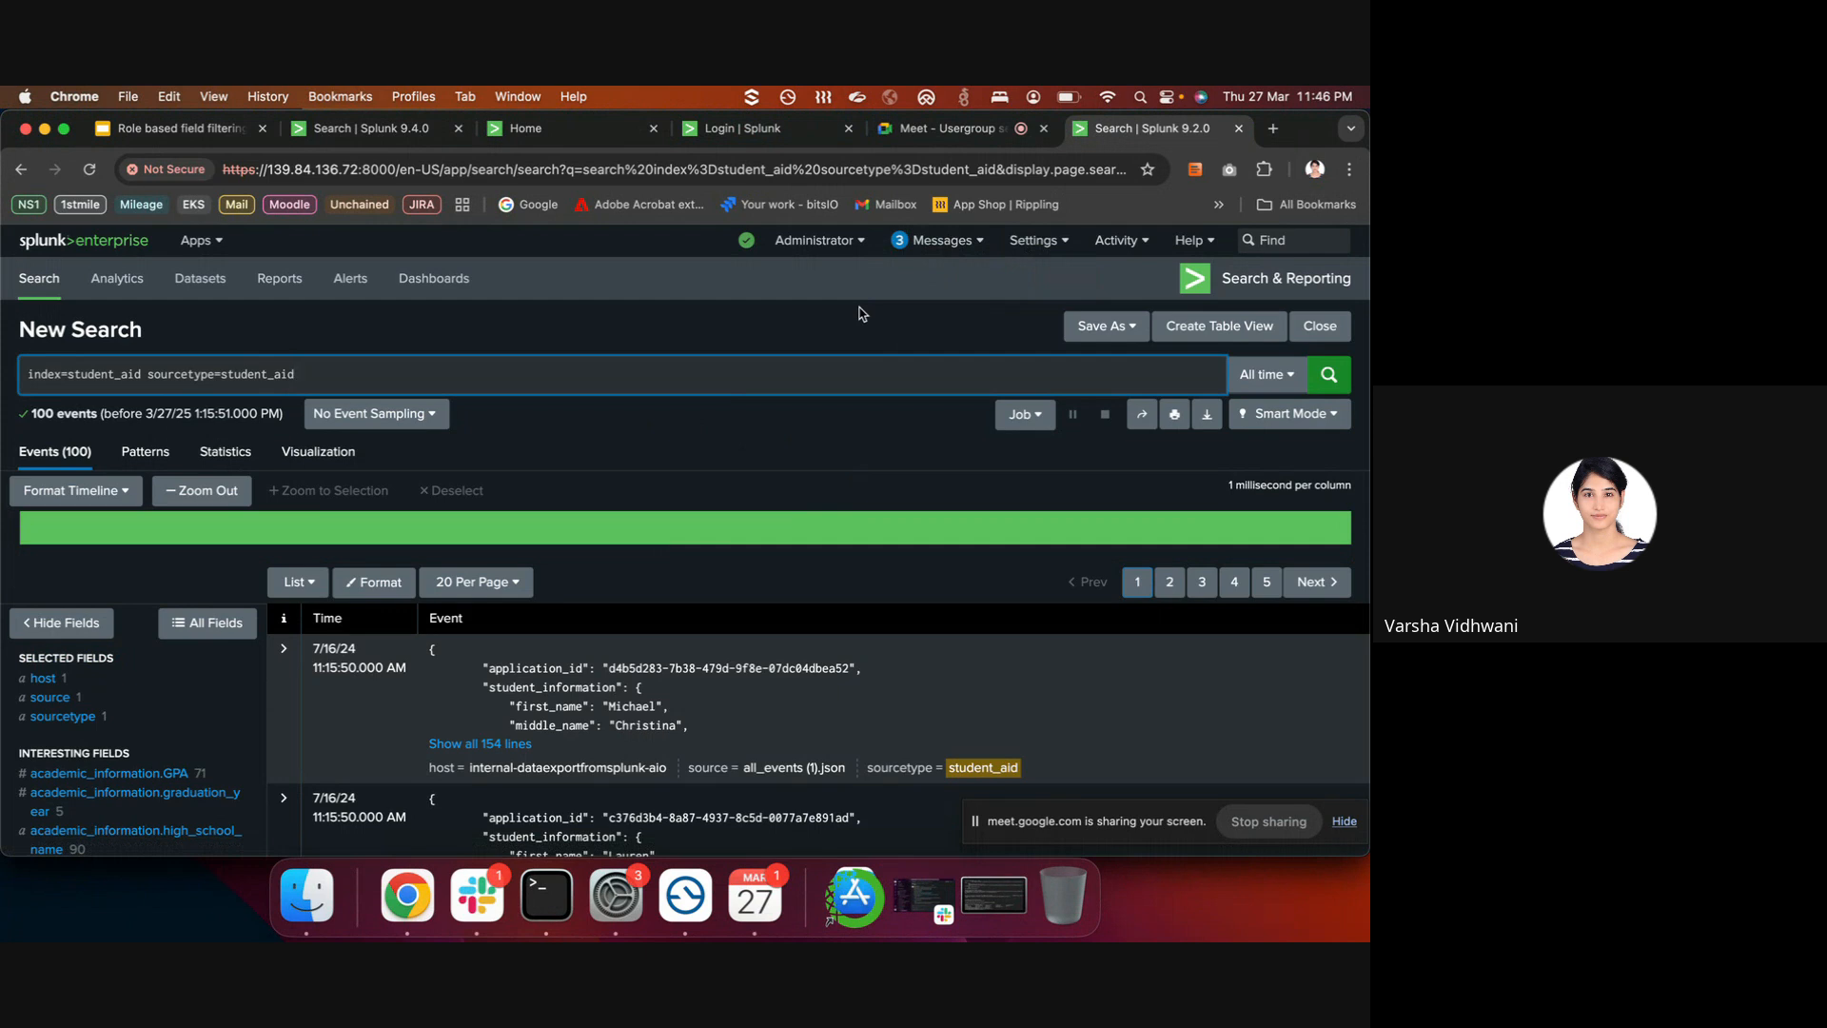
# - Log out of the administrator account and sign in as the non-admin user
pyautogui.click(817, 239)
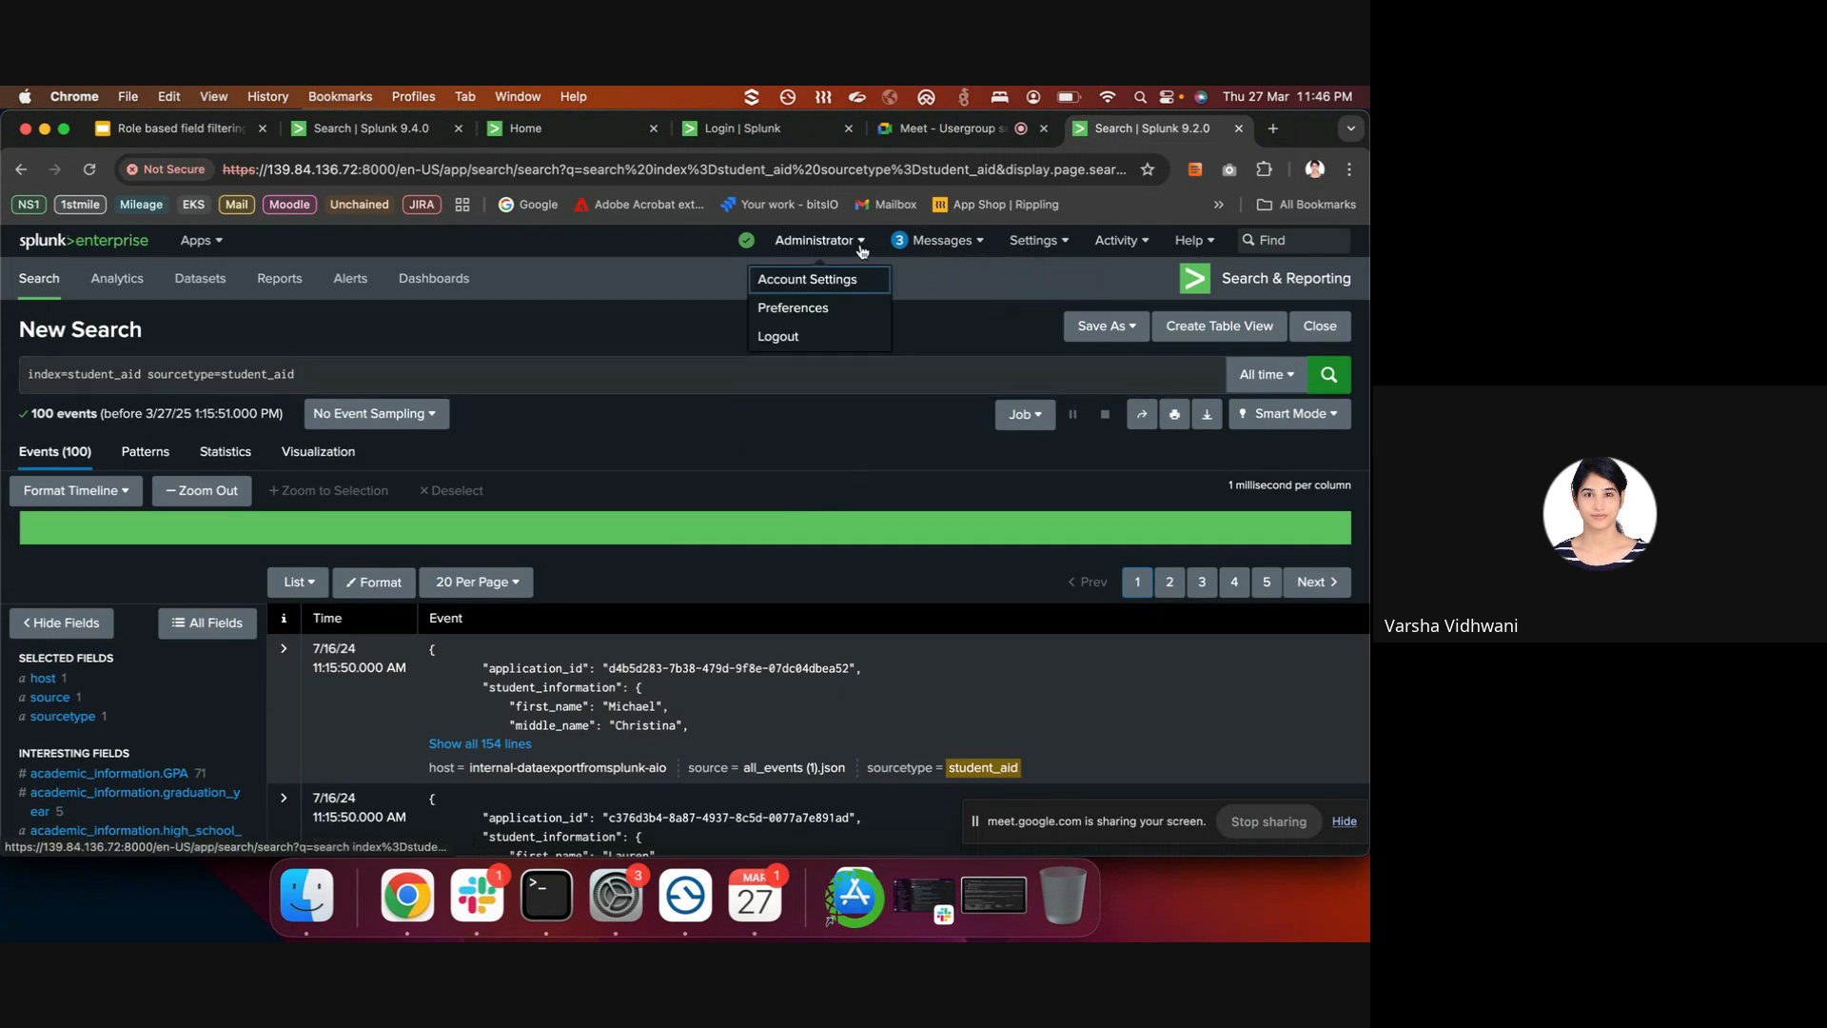
pyautogui.click(822, 338)
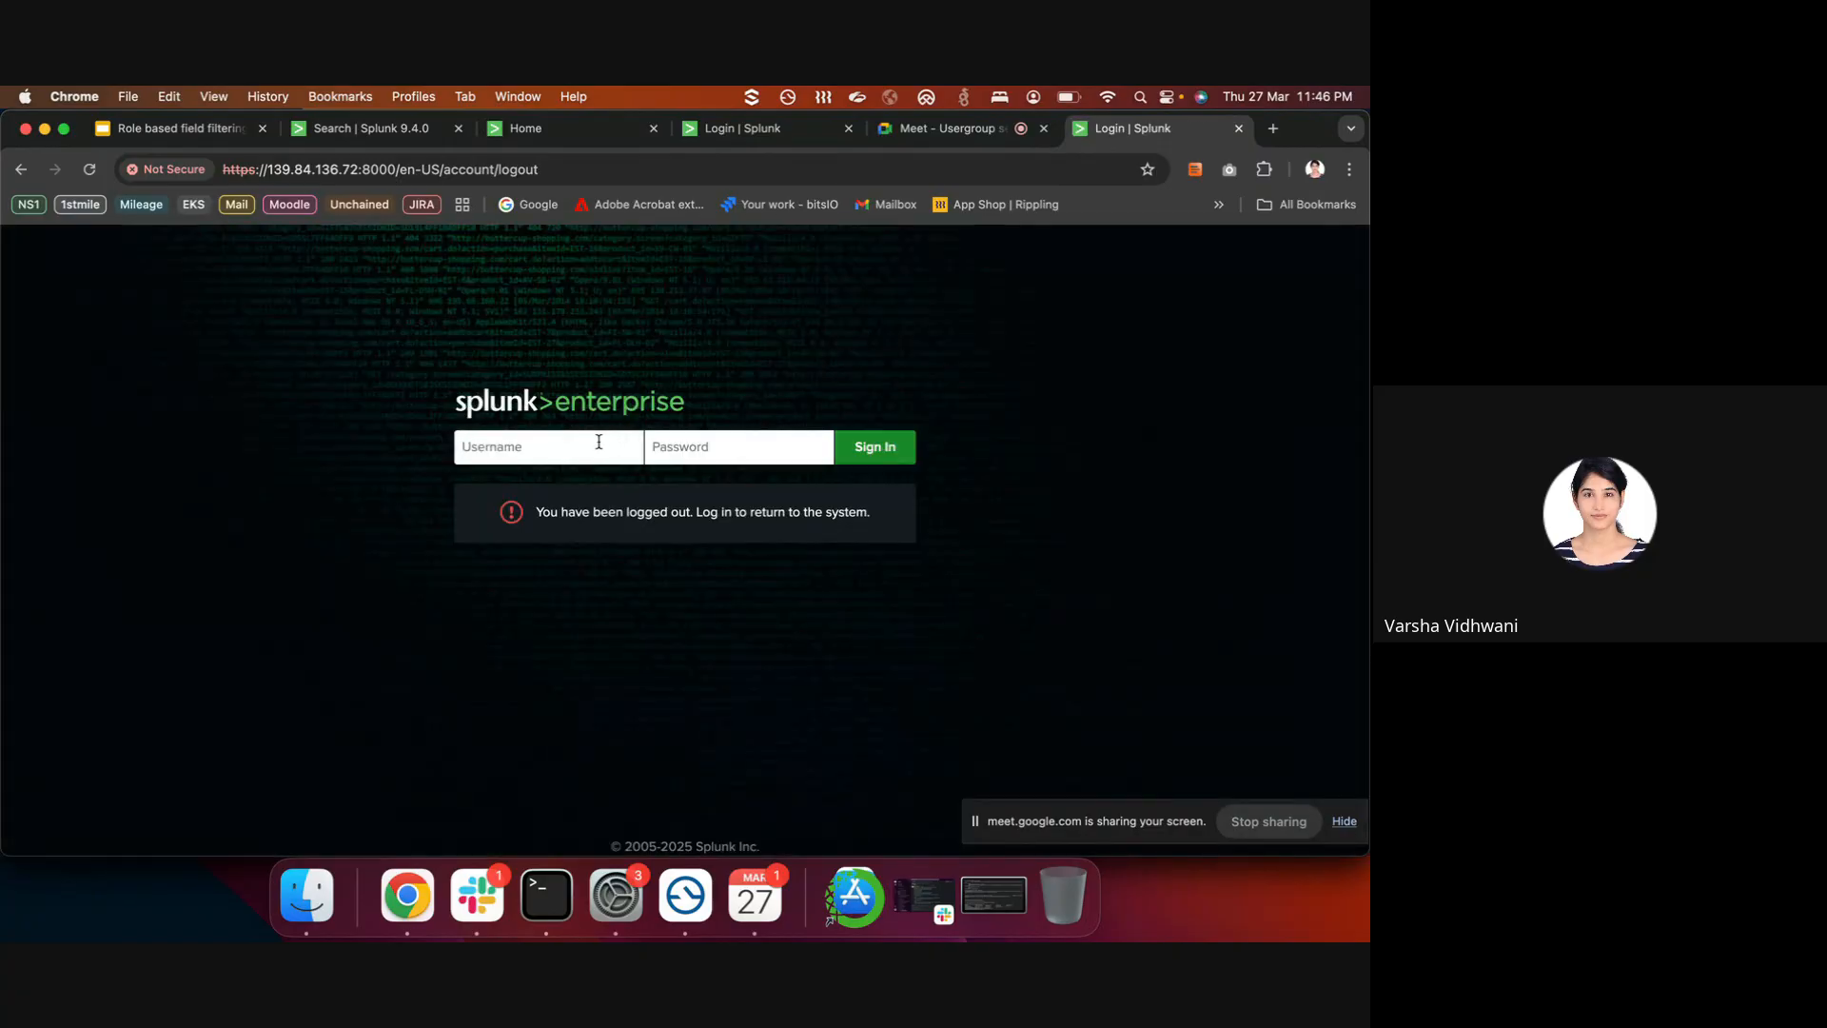
pyautogui.click(599, 441)
pyautogui.write('markus')
pyautogui.press('Tab')
pyautogui.write('•••••••')
pyautogui.press('Return')
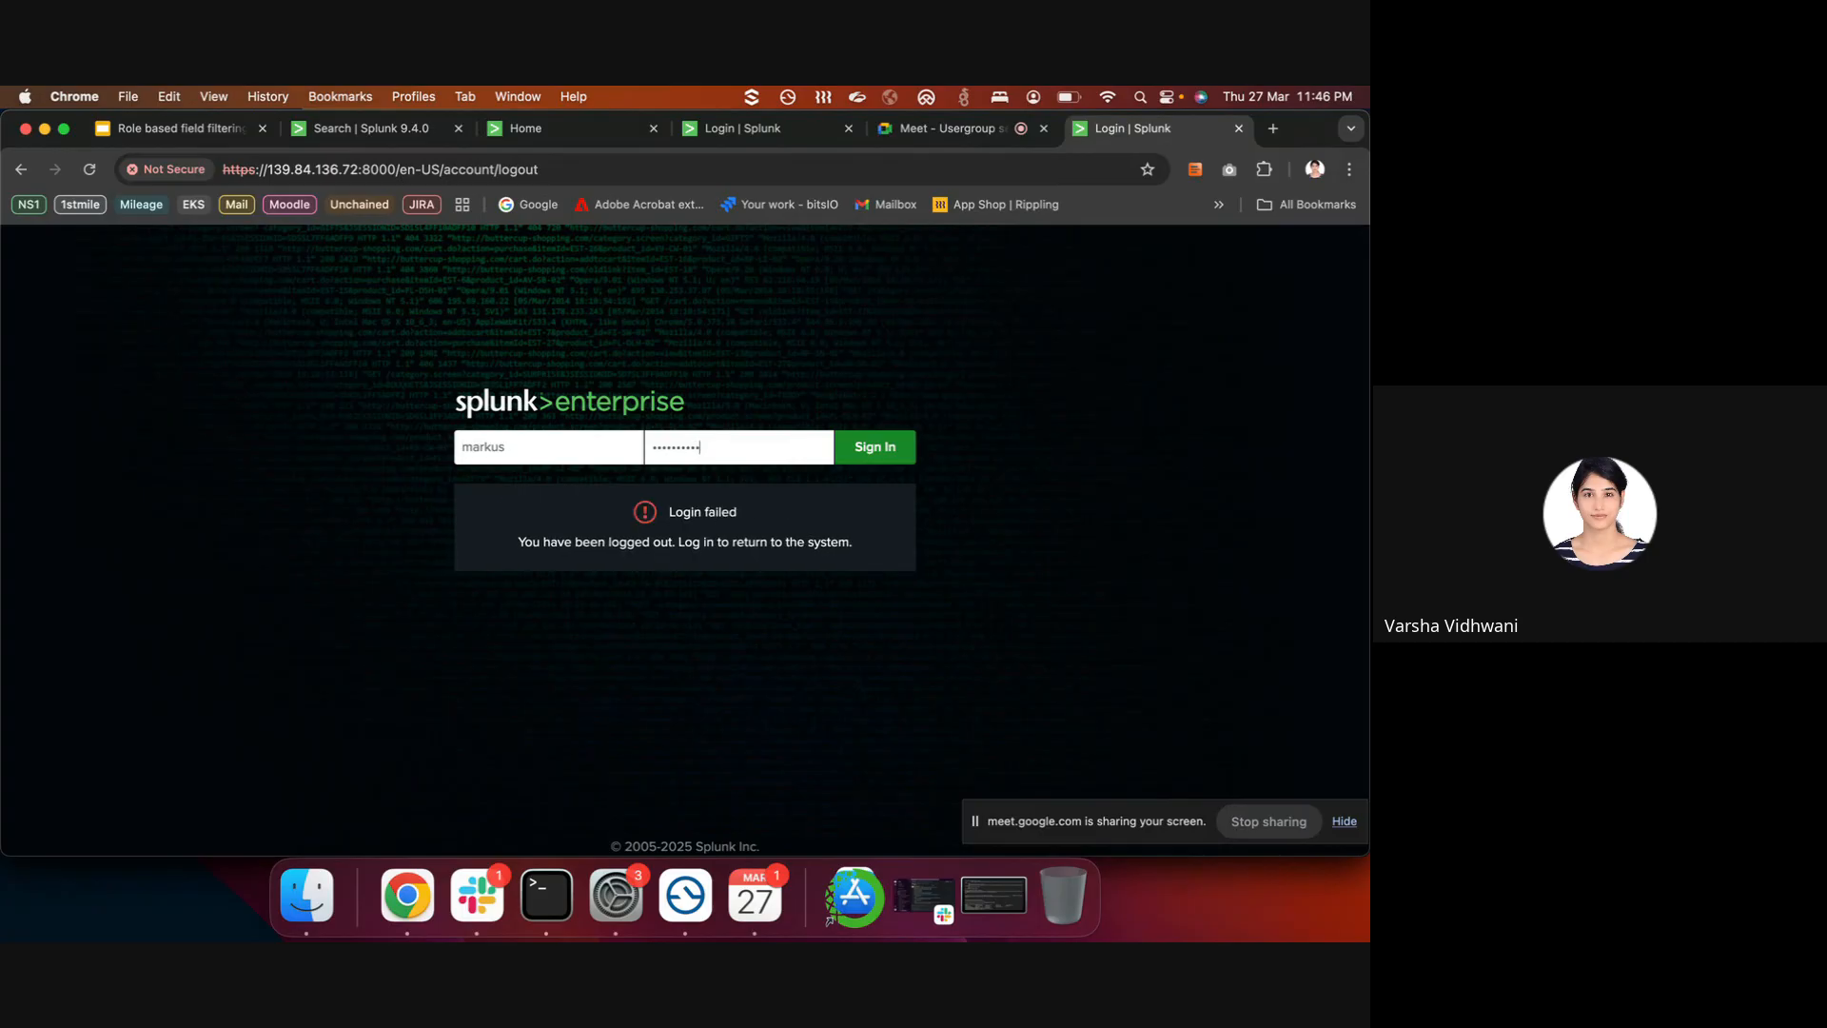
pyautogui.press('Return')
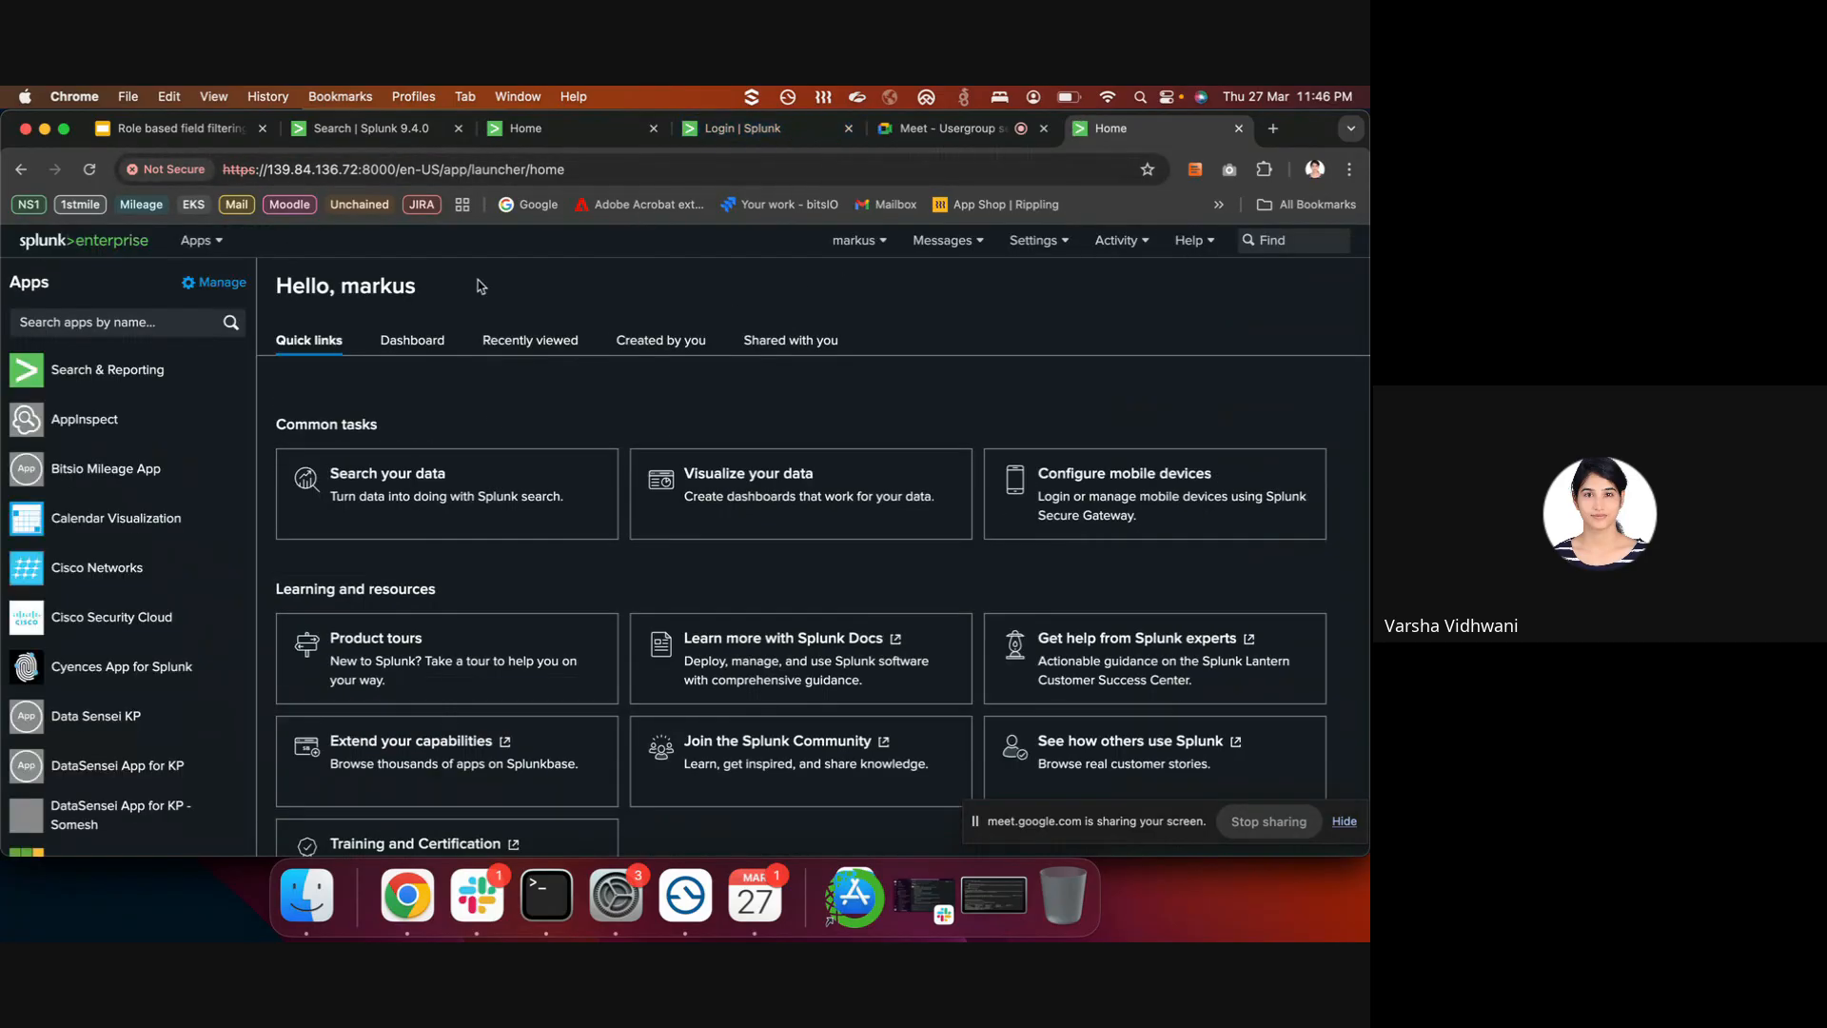
# - In Search & Reporting, search index=student_aid over All time, which fails with the invalid sed error
pyautogui.click(164, 371)
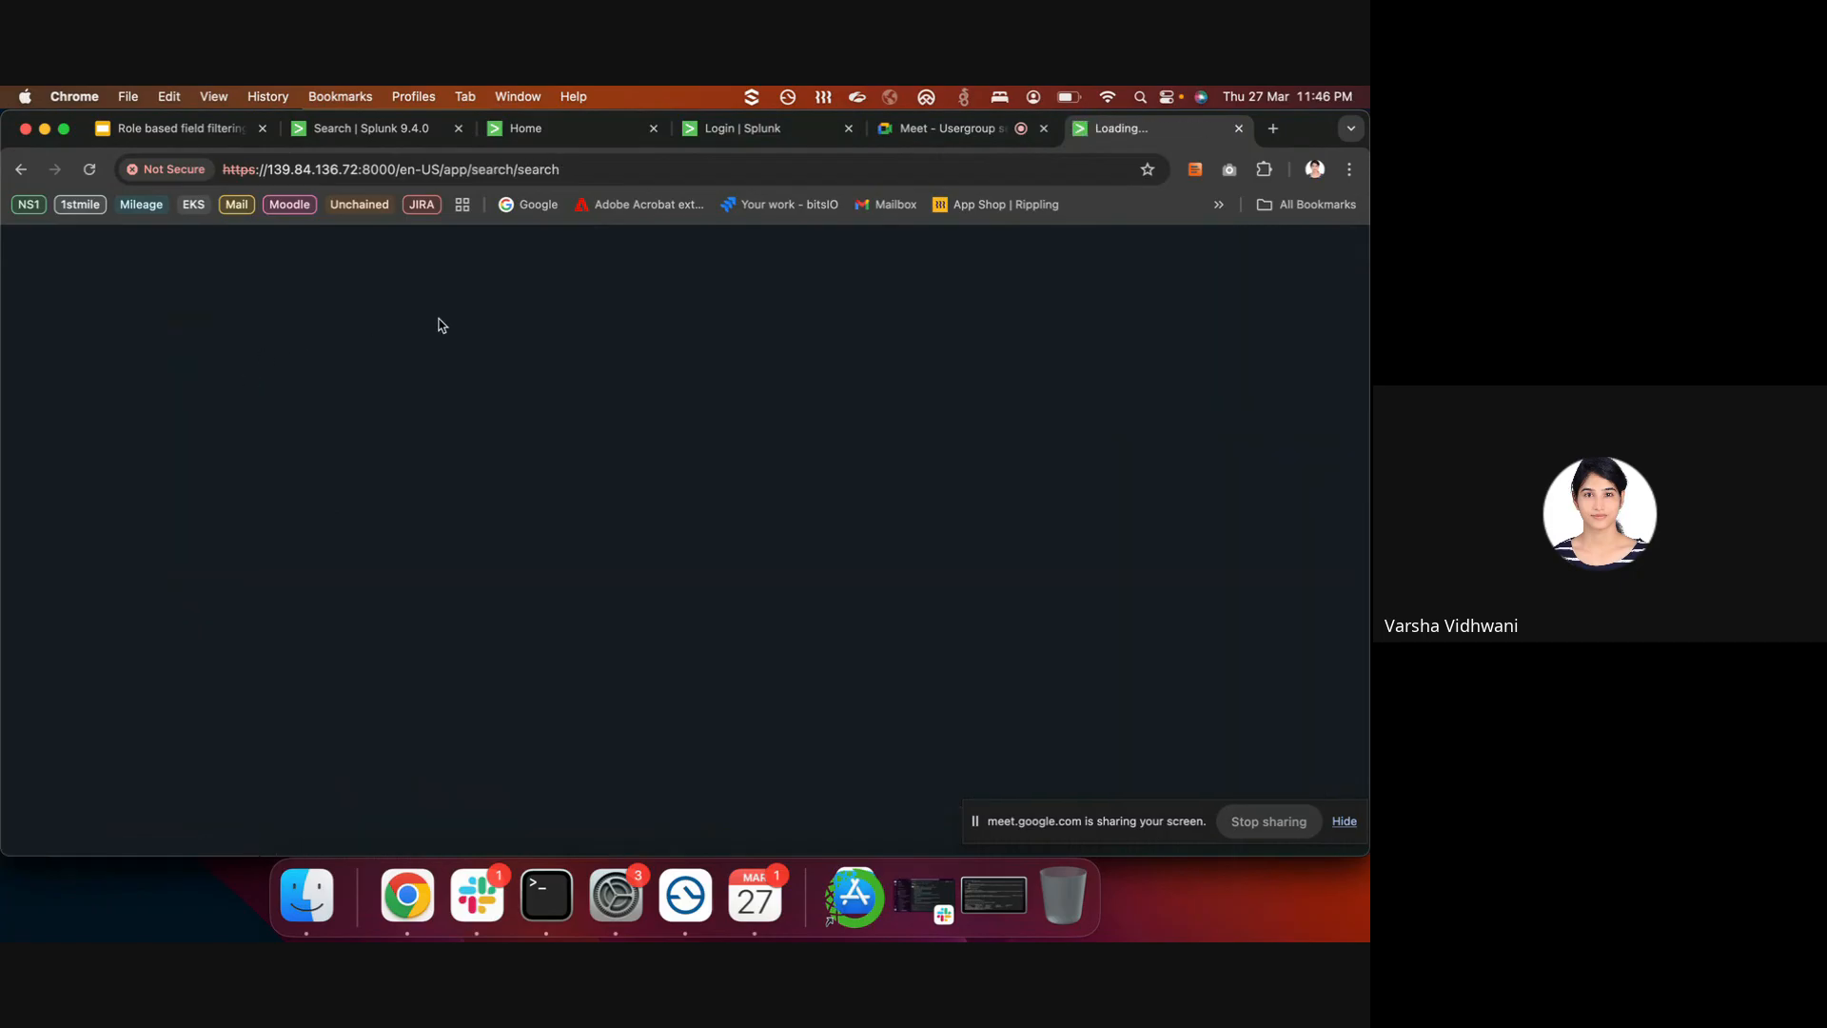
pyautogui.click(275, 376)
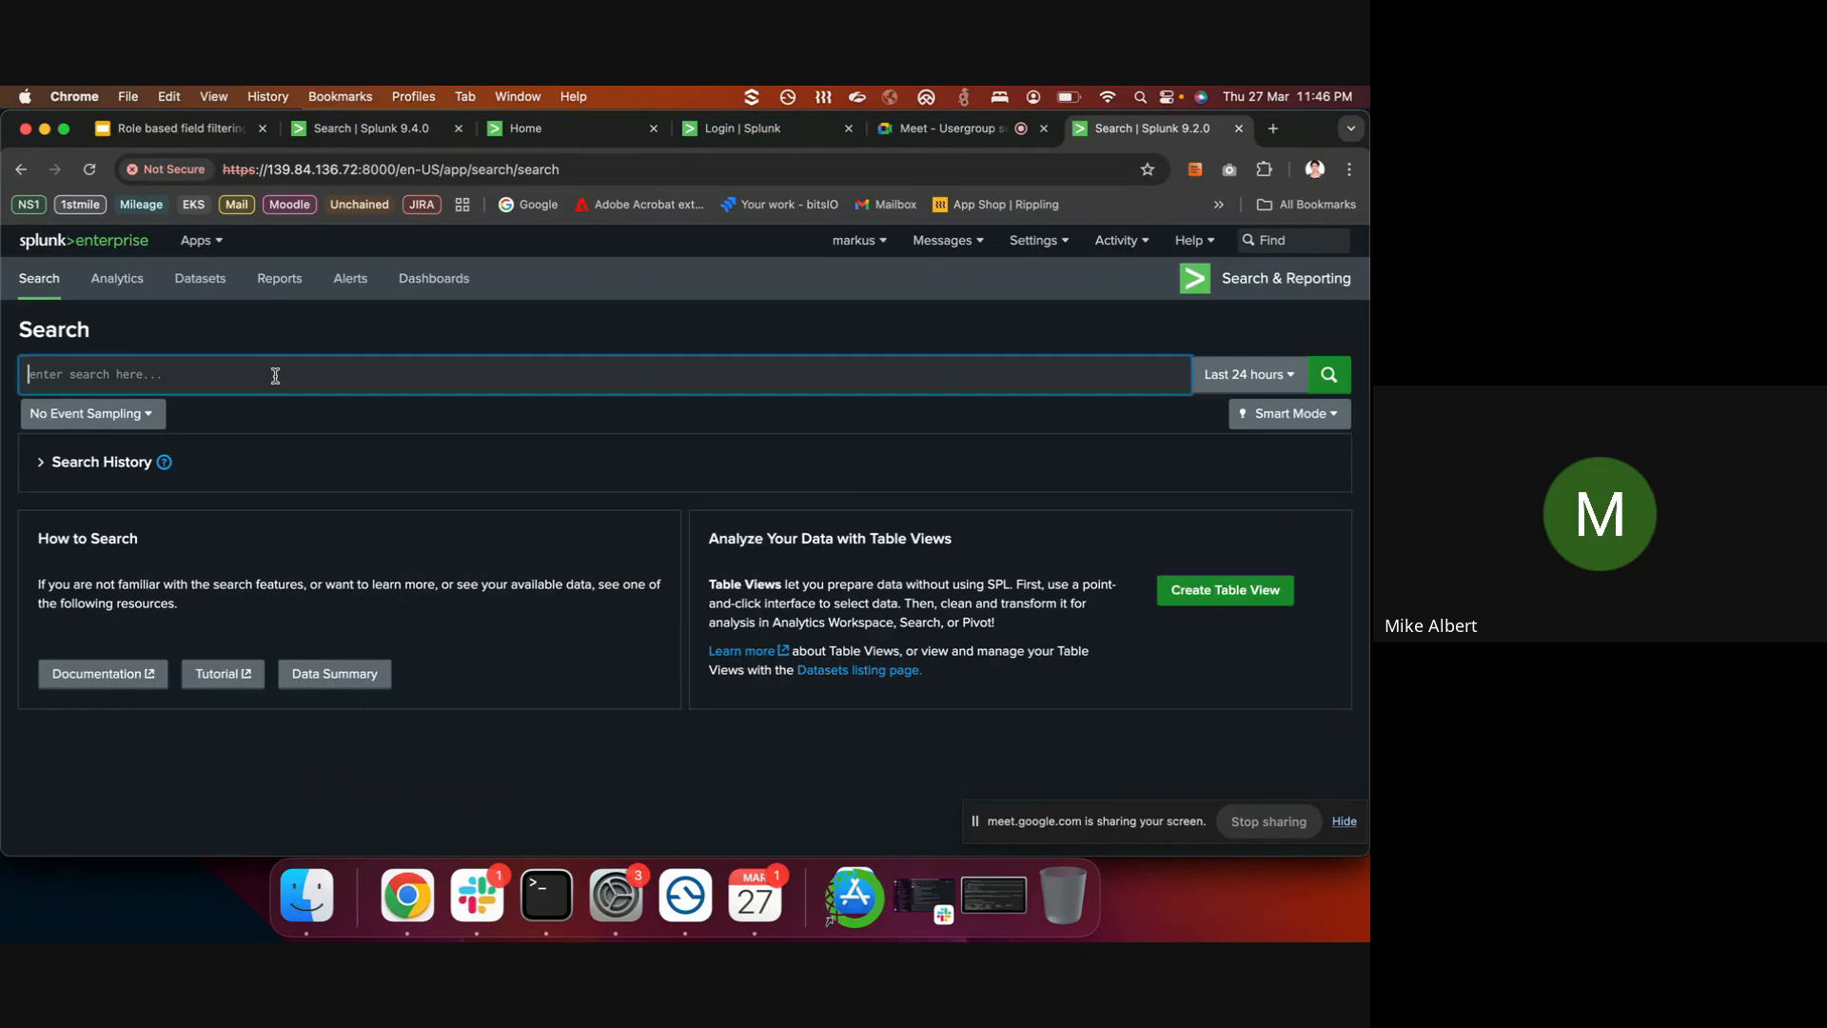
pyautogui.write('index=')
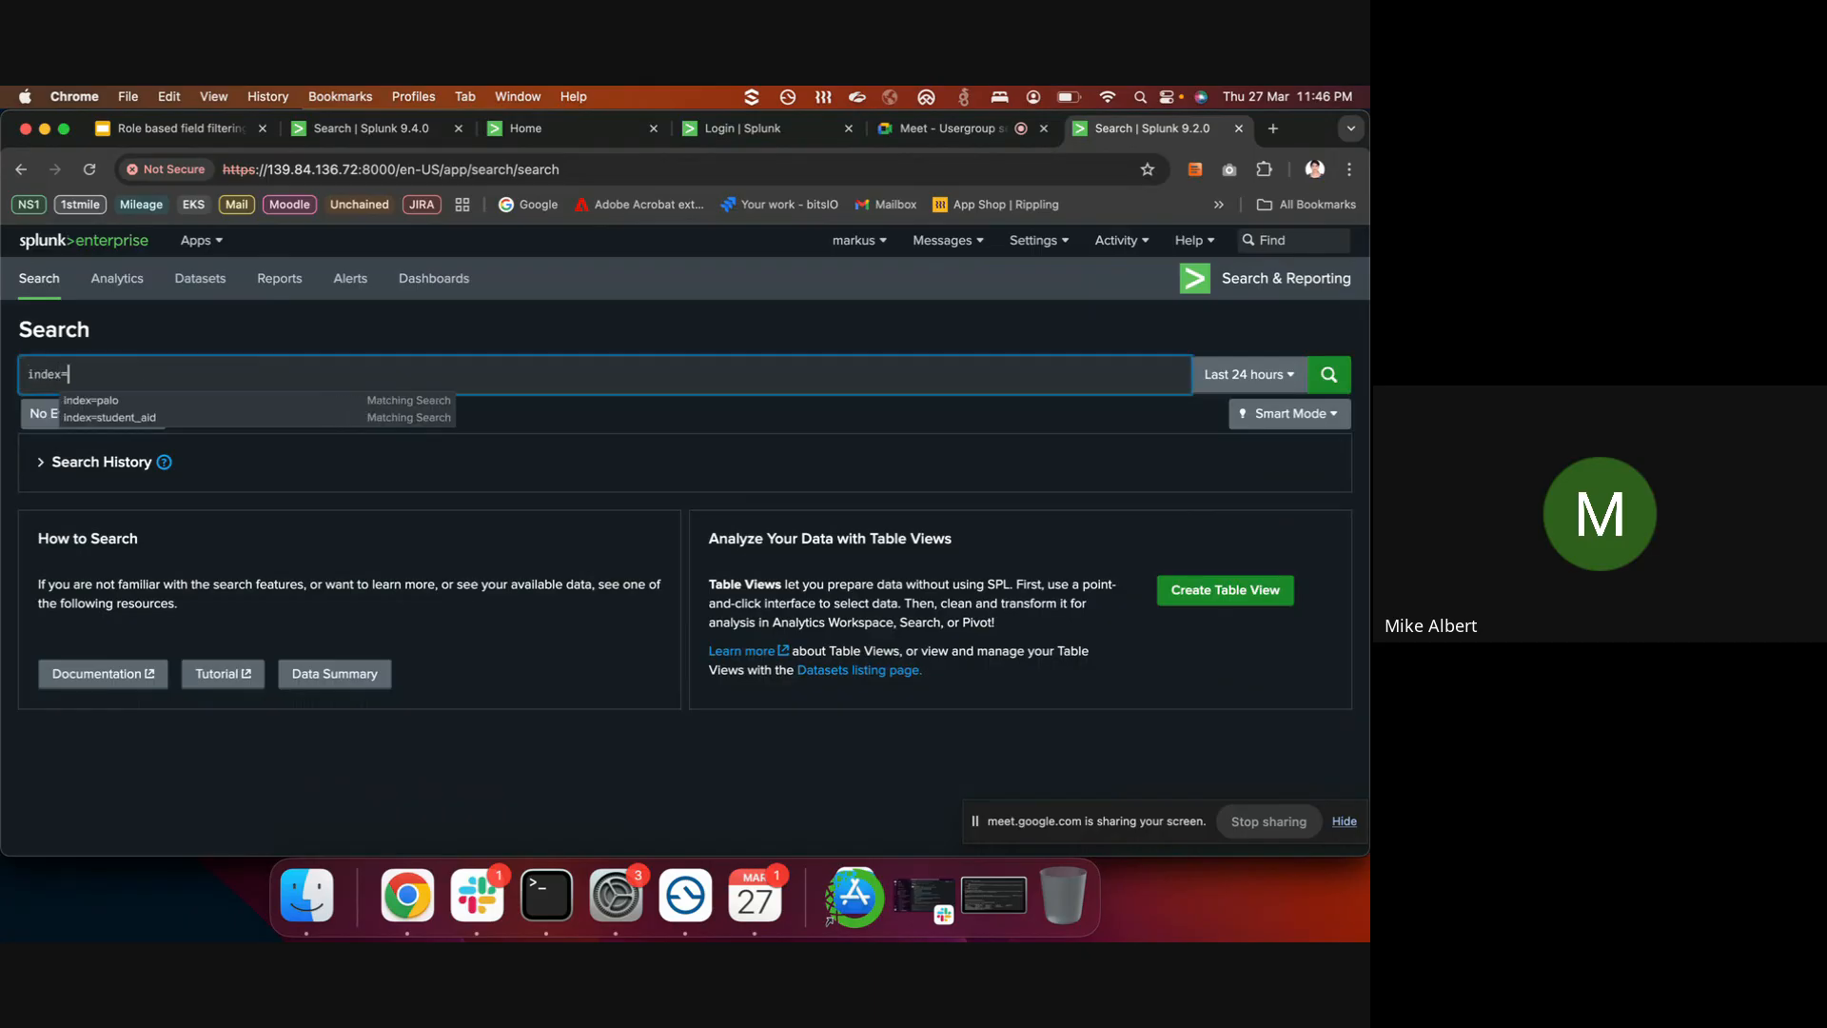
pyautogui.click(183, 417)
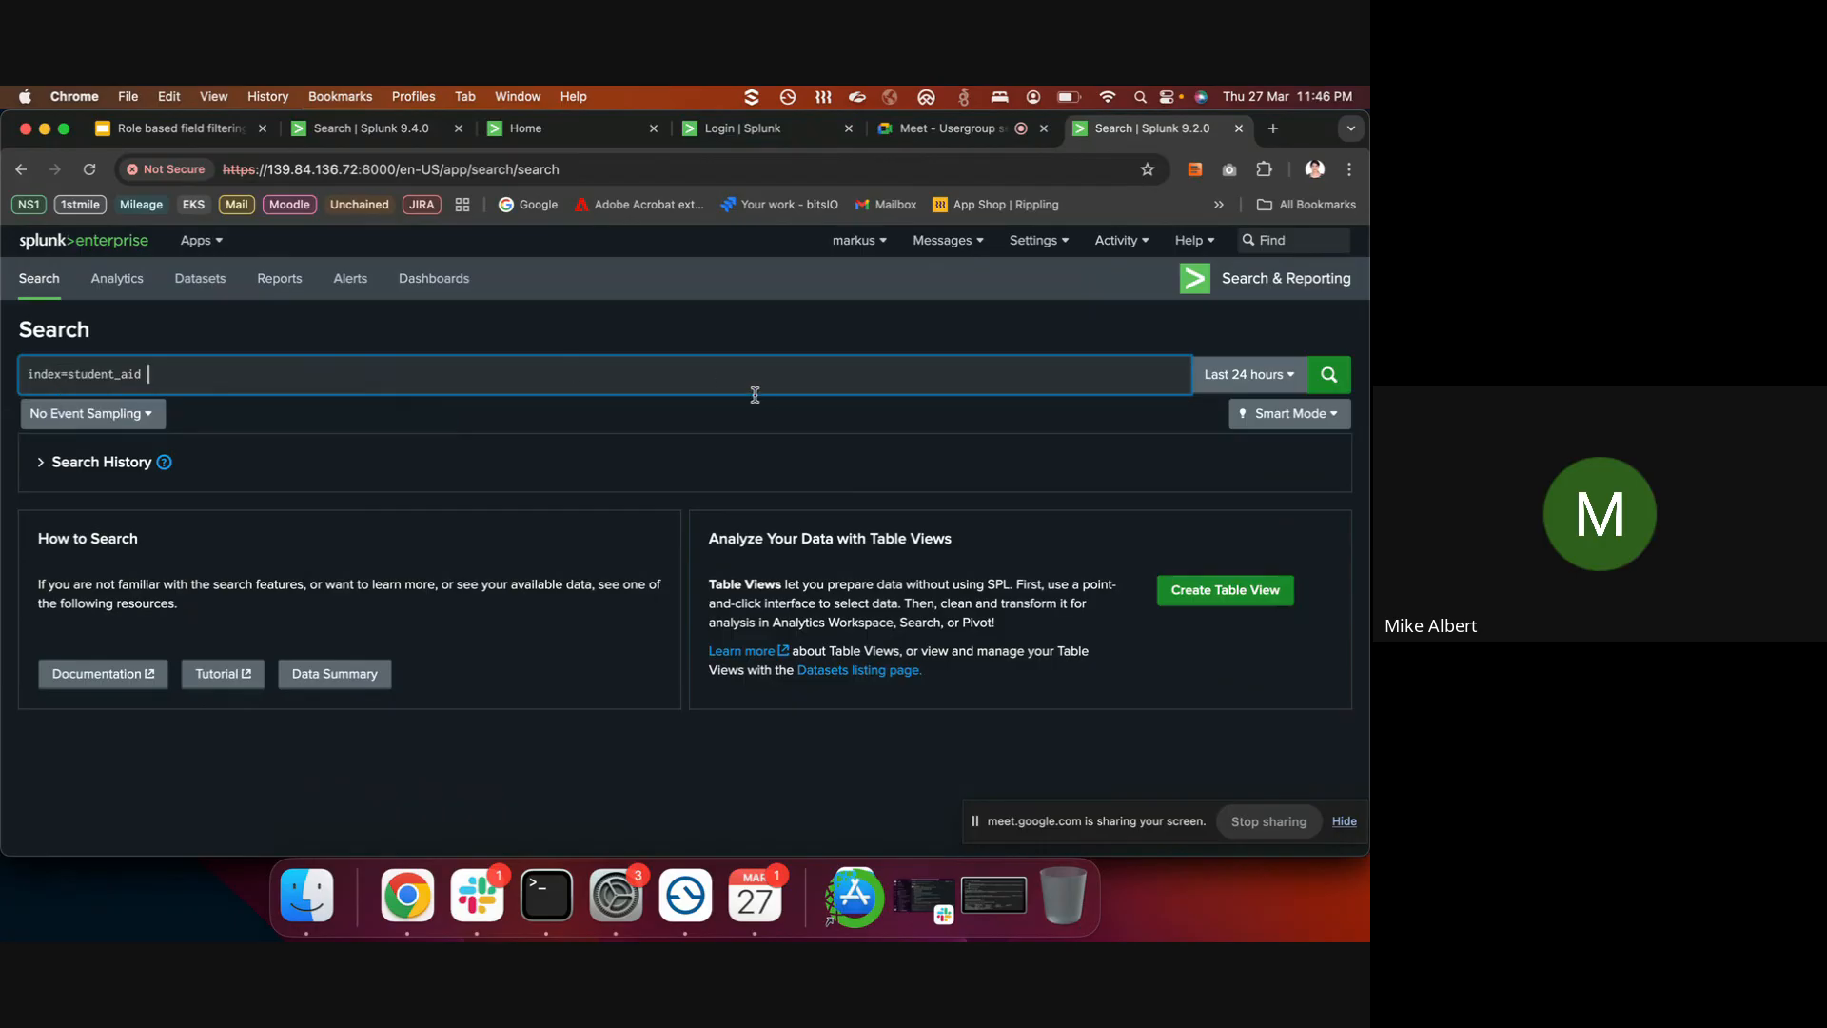
pyautogui.click(1249, 374)
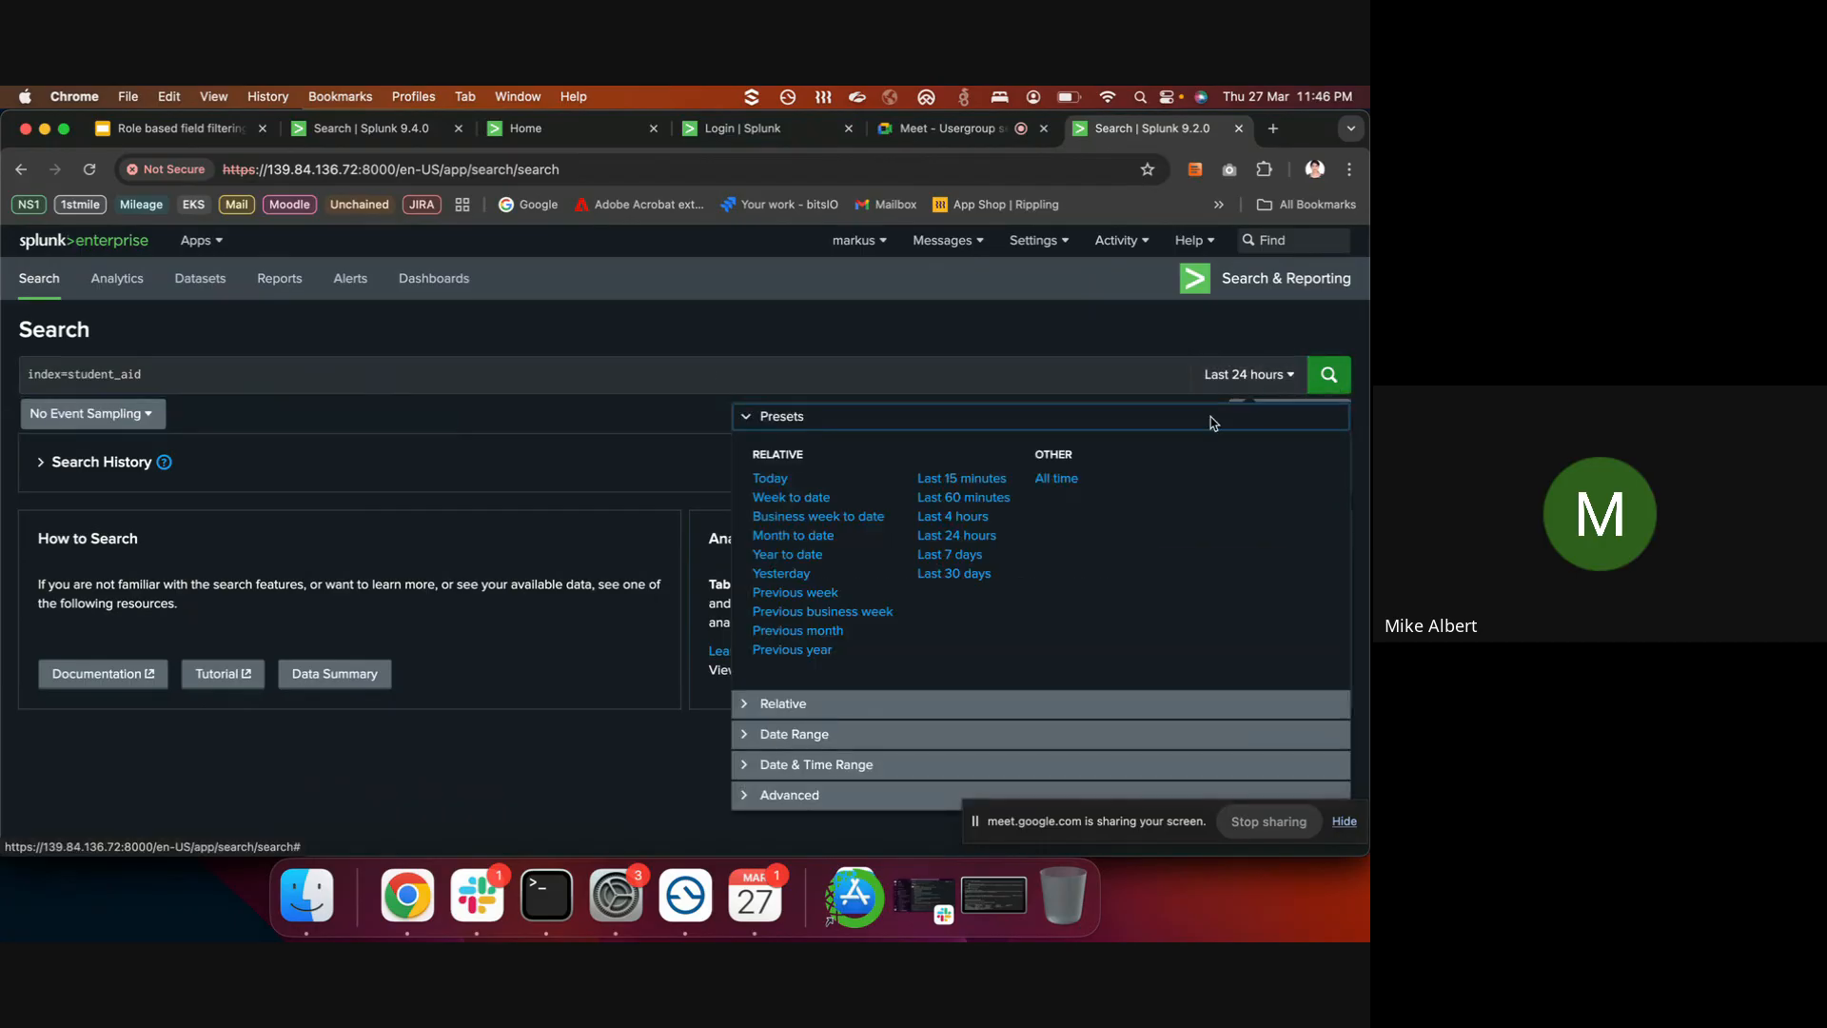
pyautogui.click(1071, 481)
pyautogui.click(1341, 378)
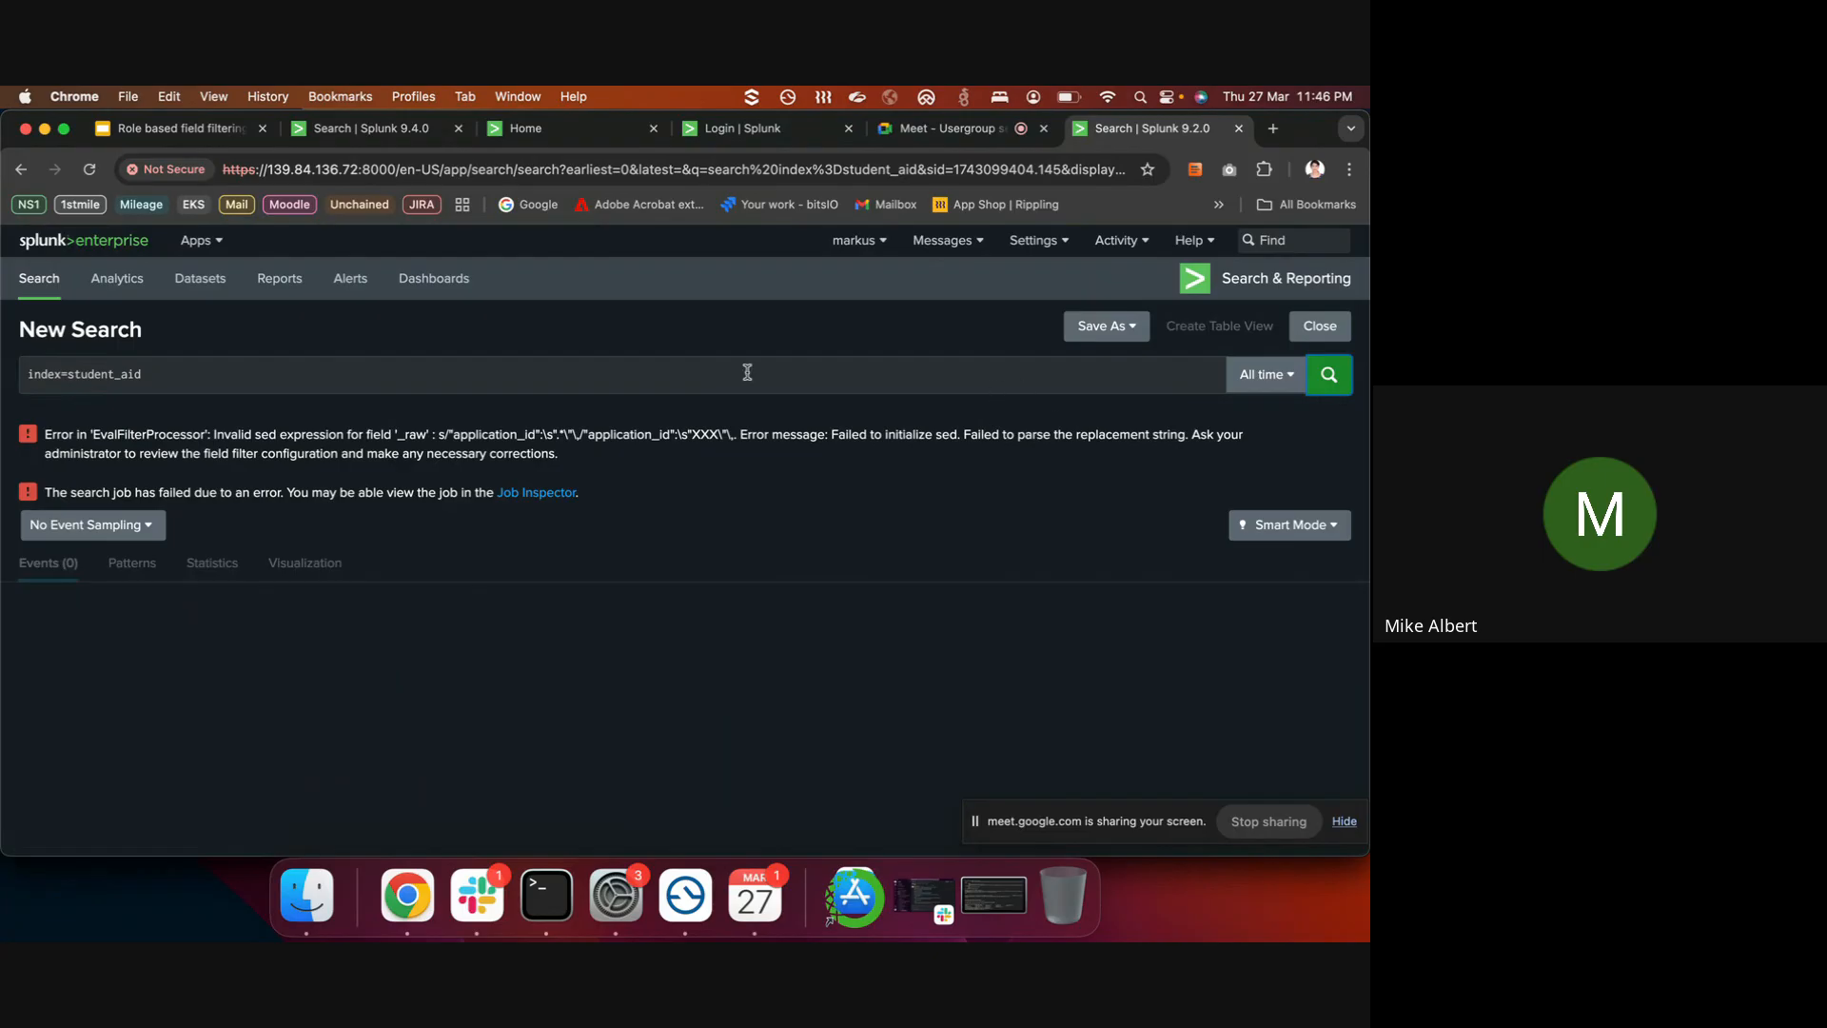
pyautogui.click(610, 378)
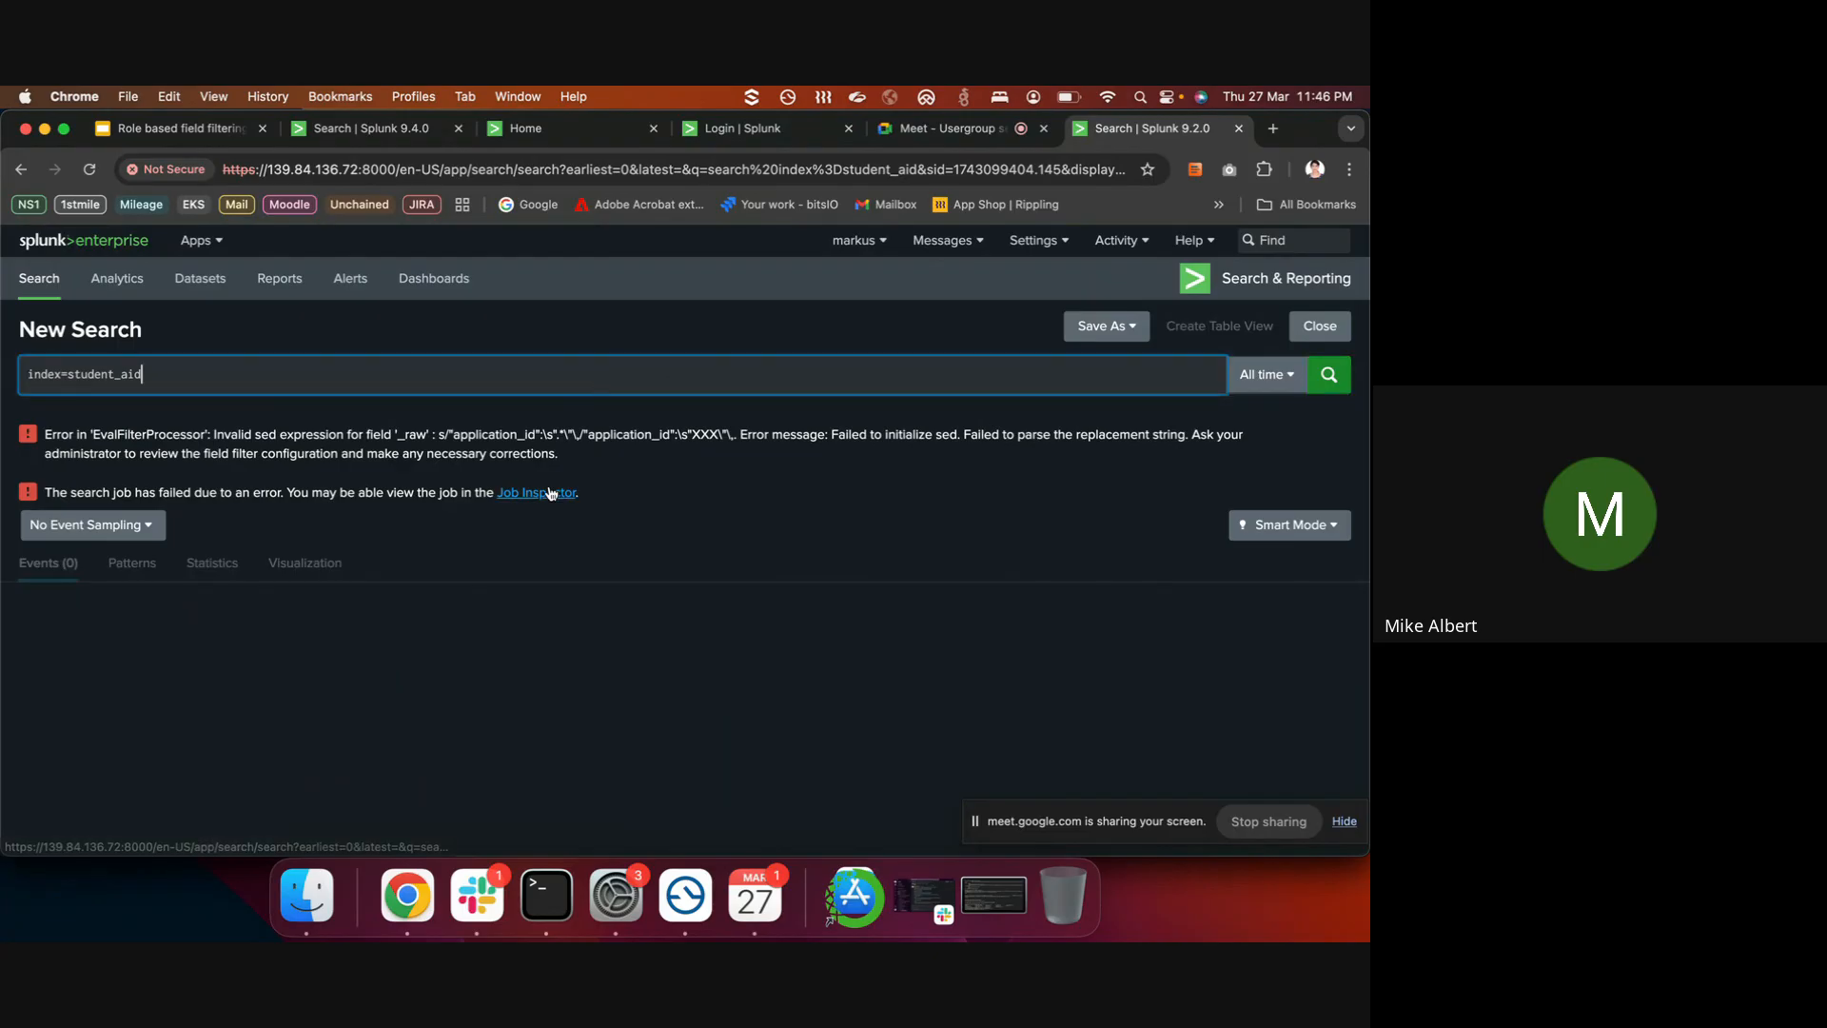
# - Bring the SSH Terminal window forward with 'vi authorize.conf' recalled at the prompt
pyautogui.click(541, 897)
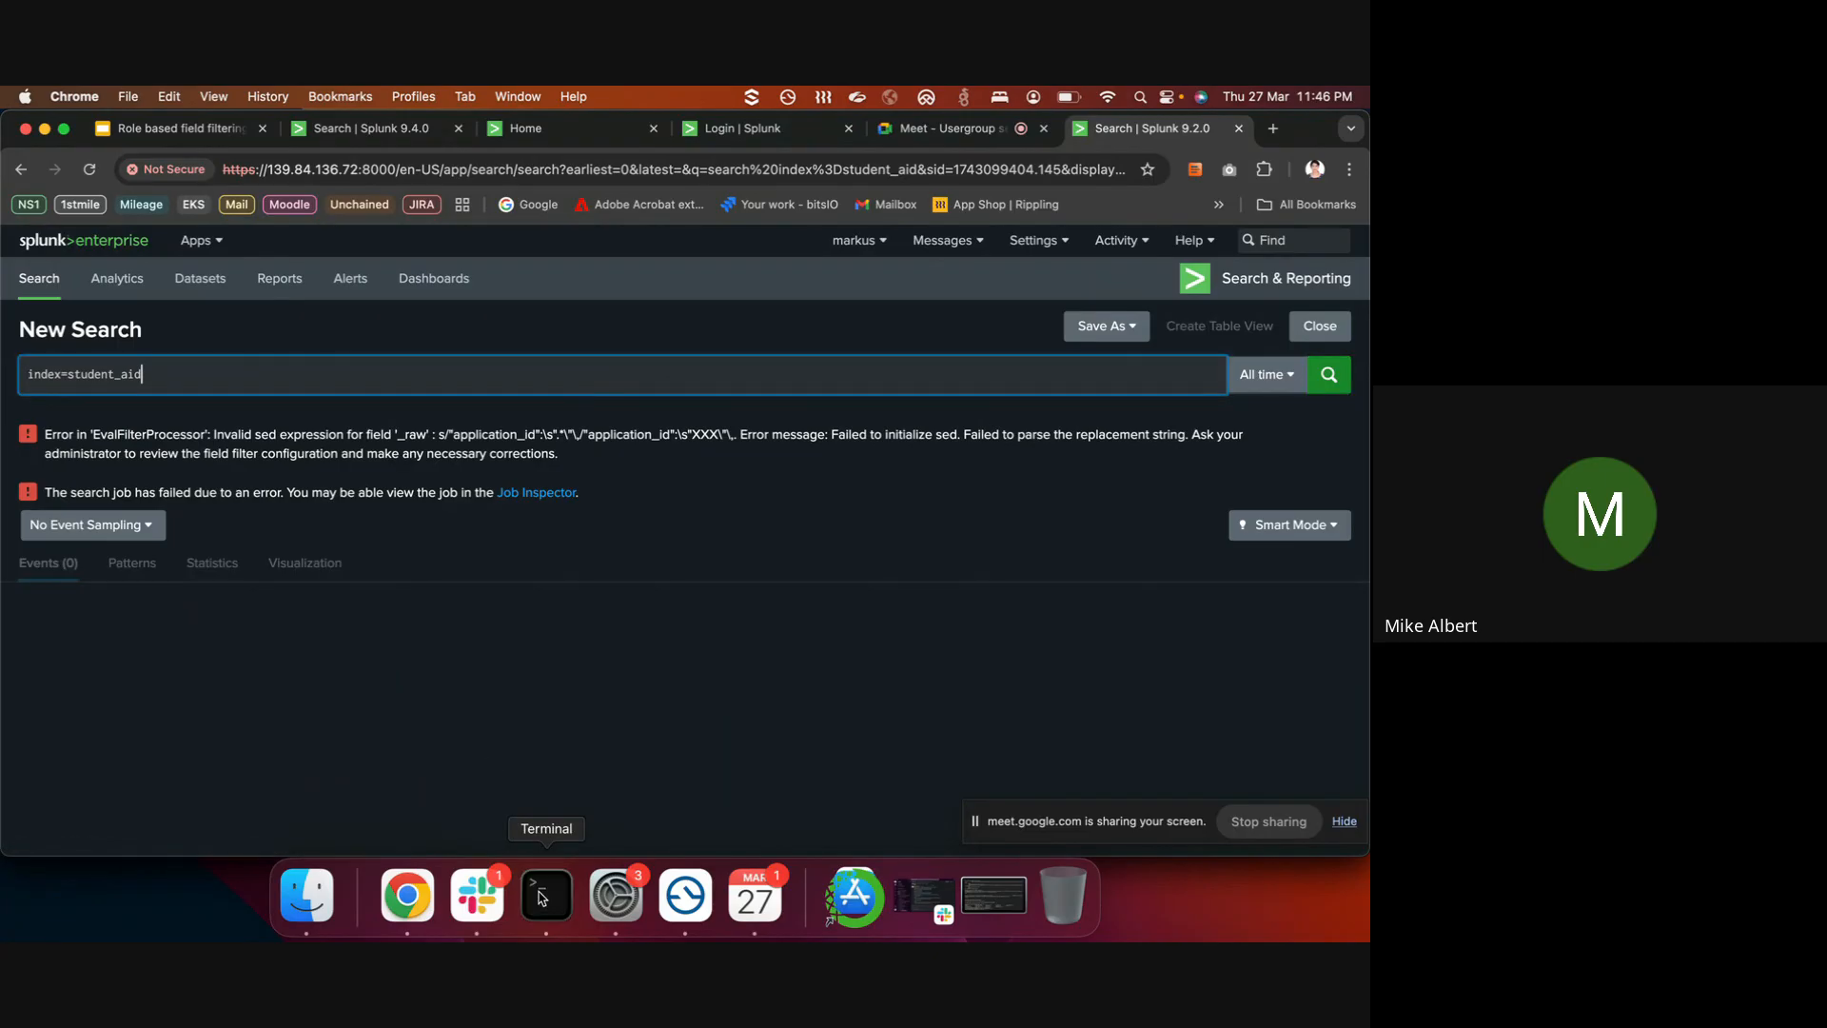
pyautogui.press('Up')
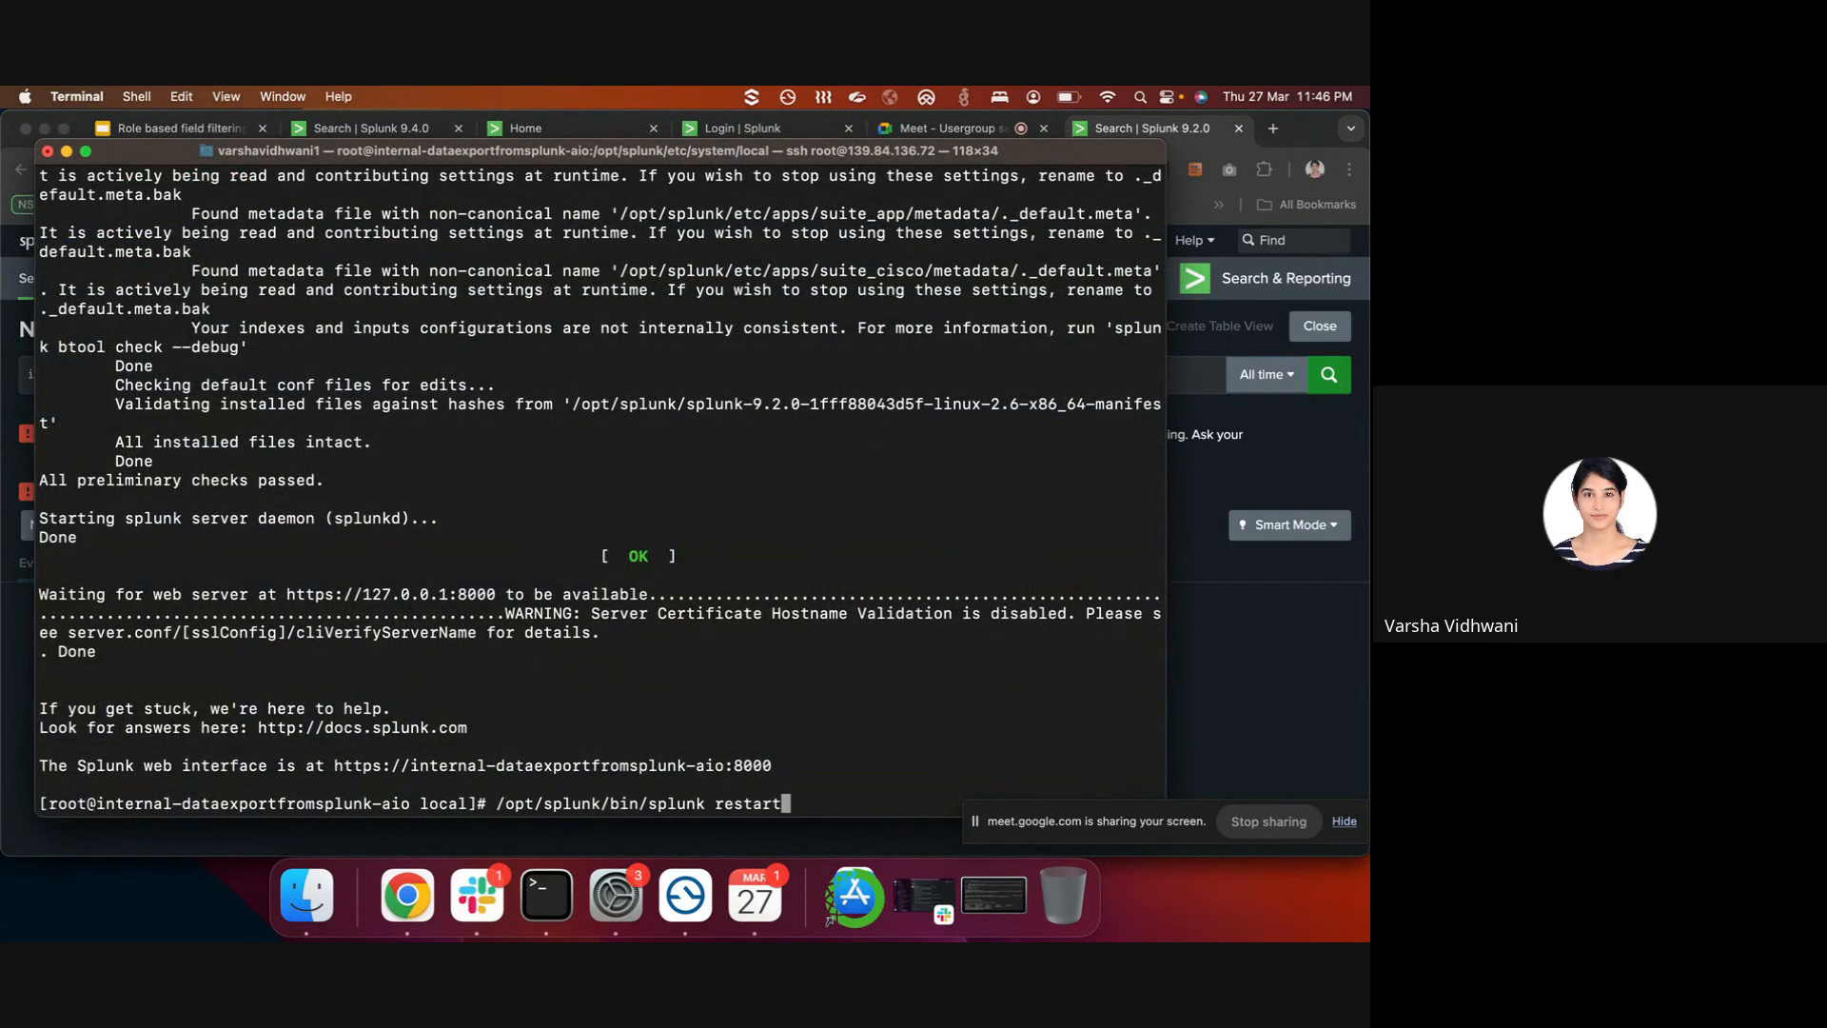
pyautogui.rightClick(552, 902)
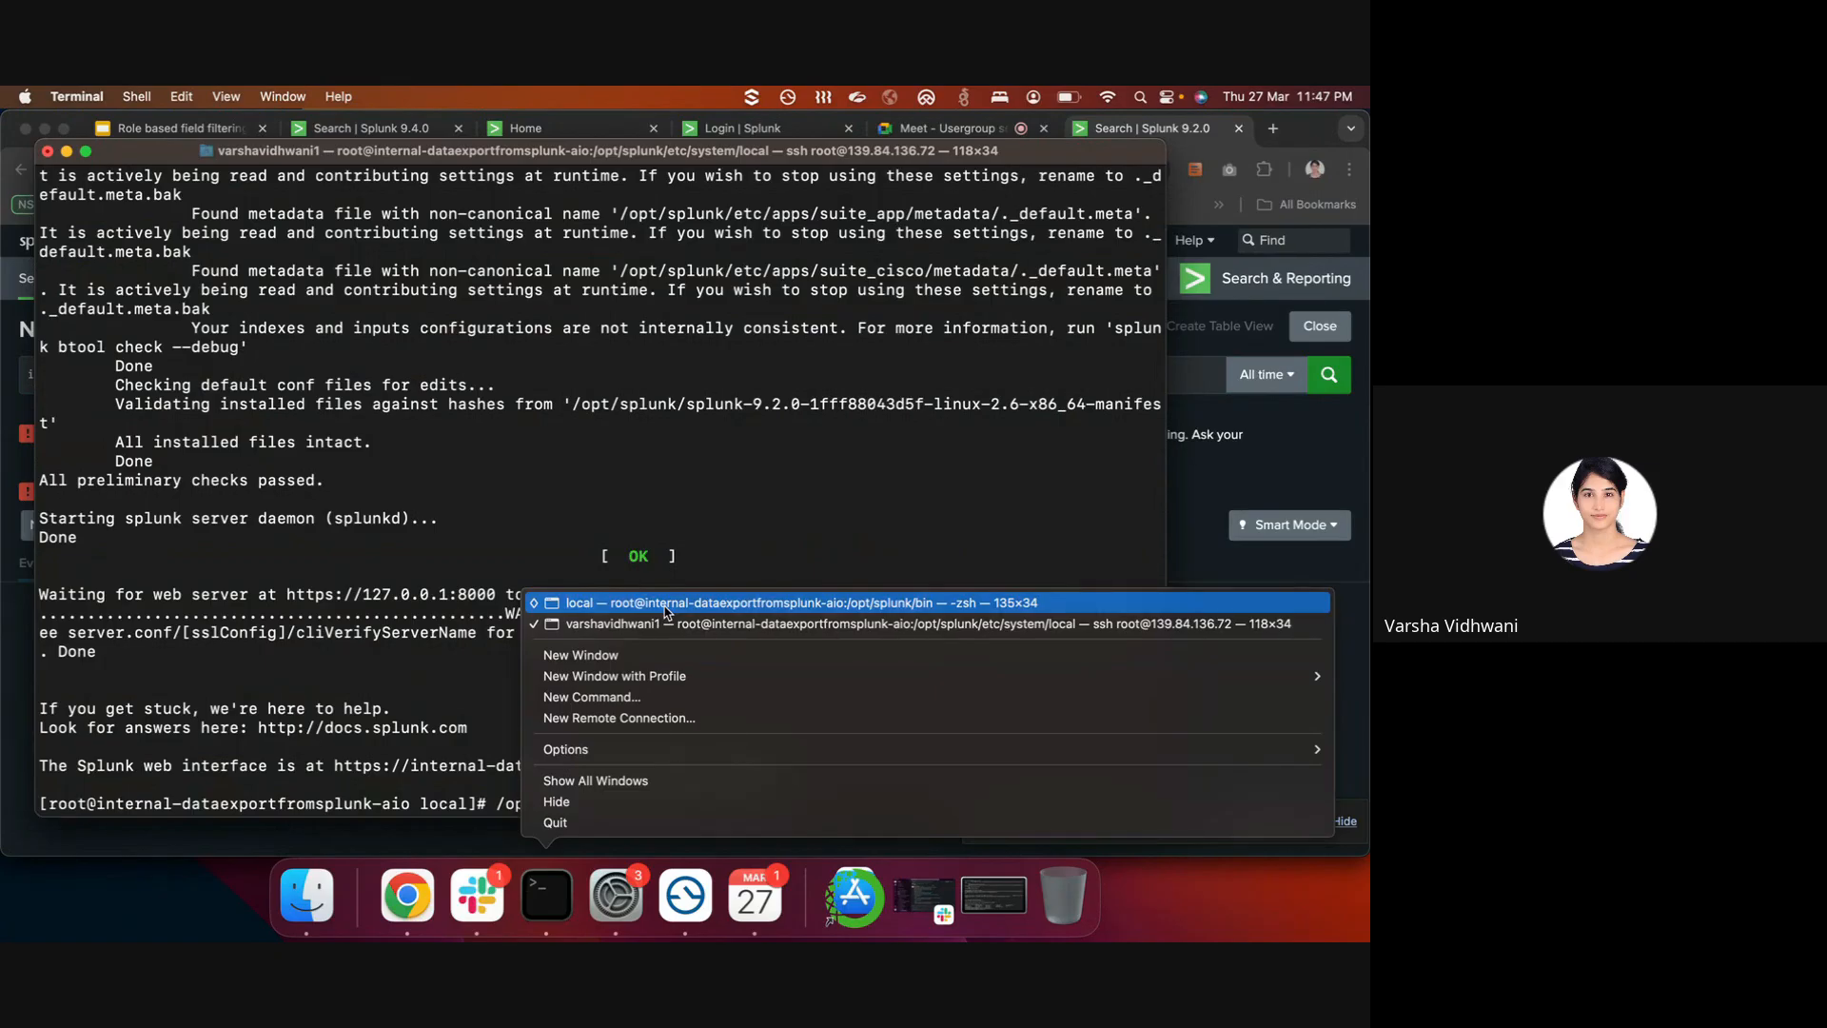
pyautogui.click(666, 606)
pyautogui.press('Up')
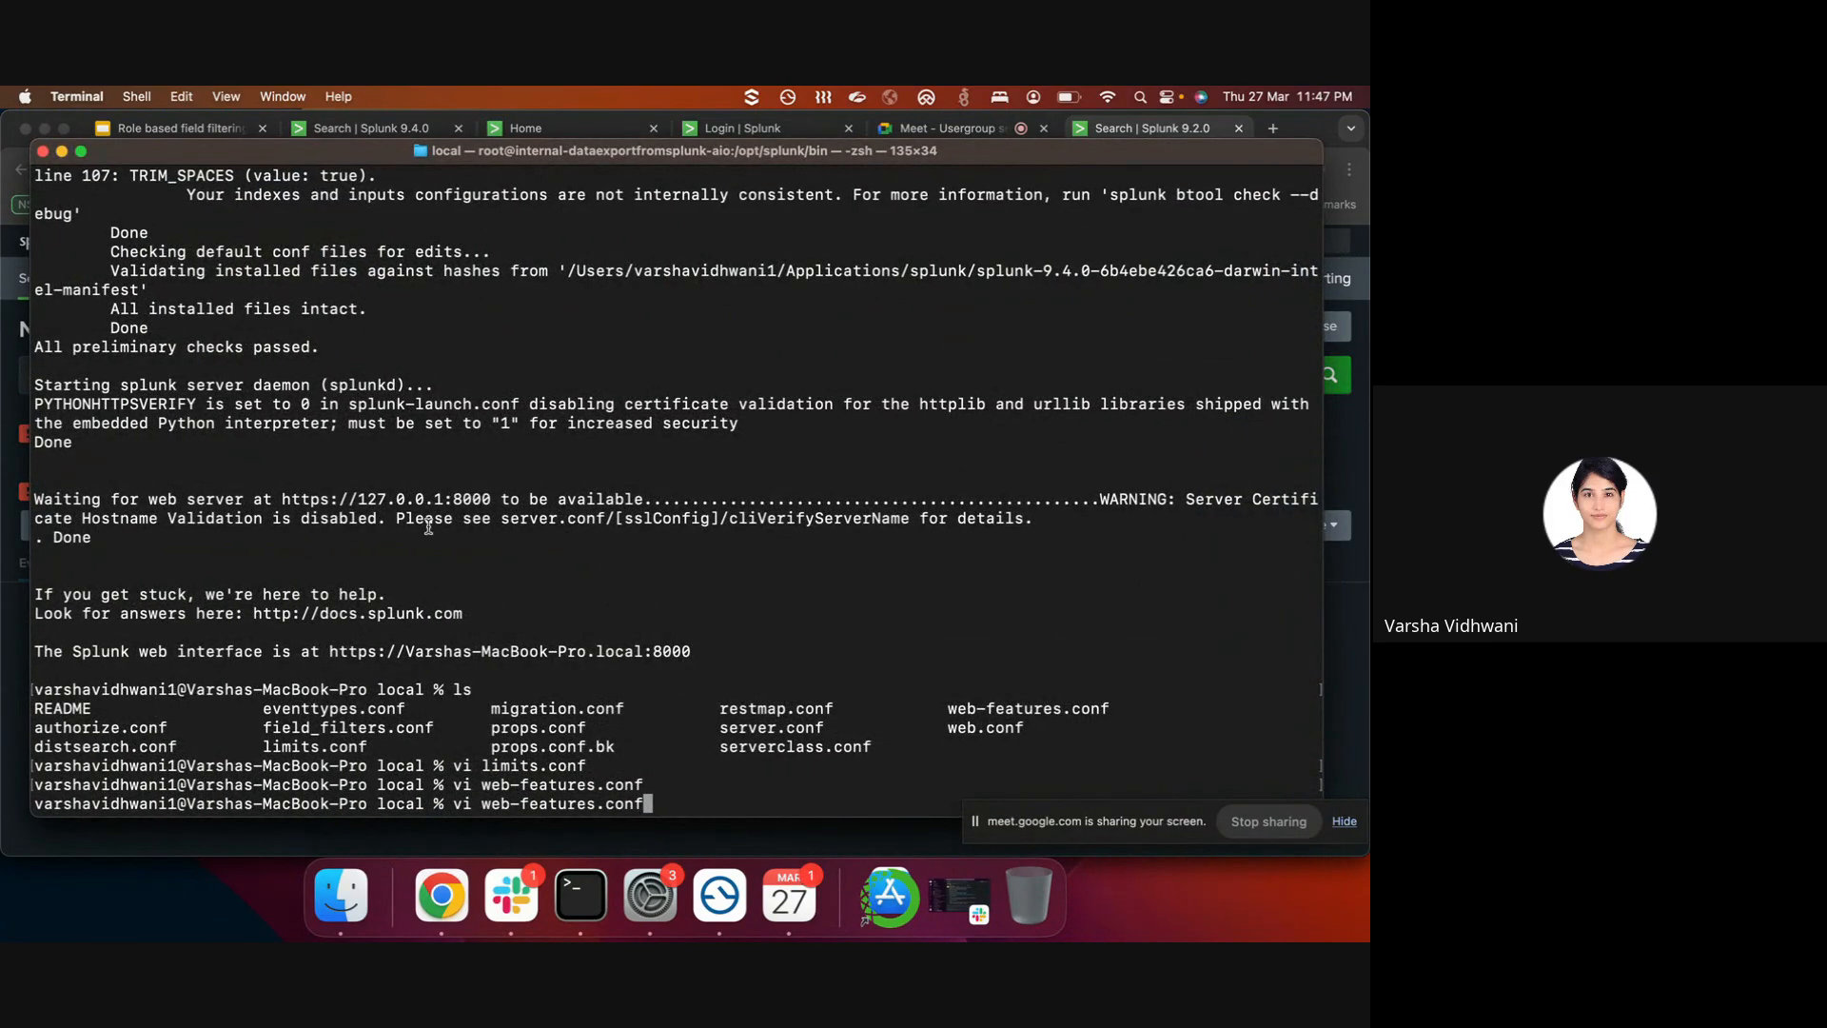
pyautogui.click(61, 150)
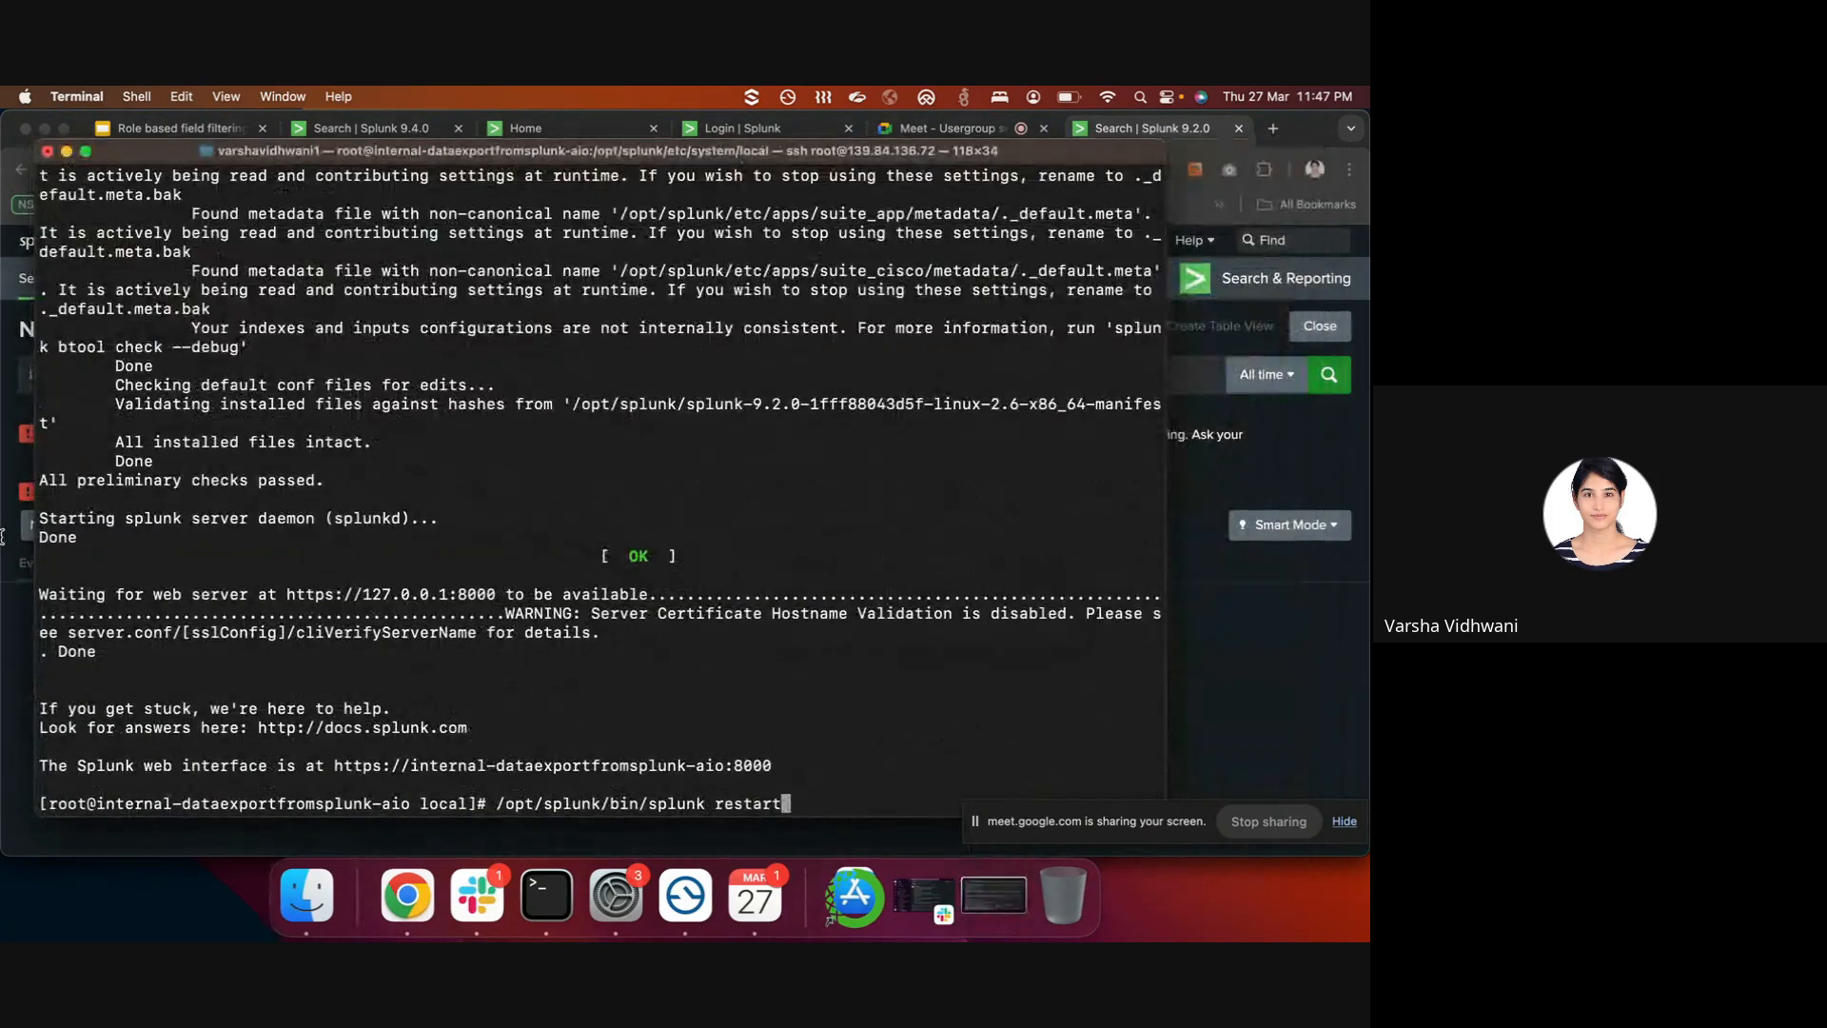
pyautogui.click(8, 471)
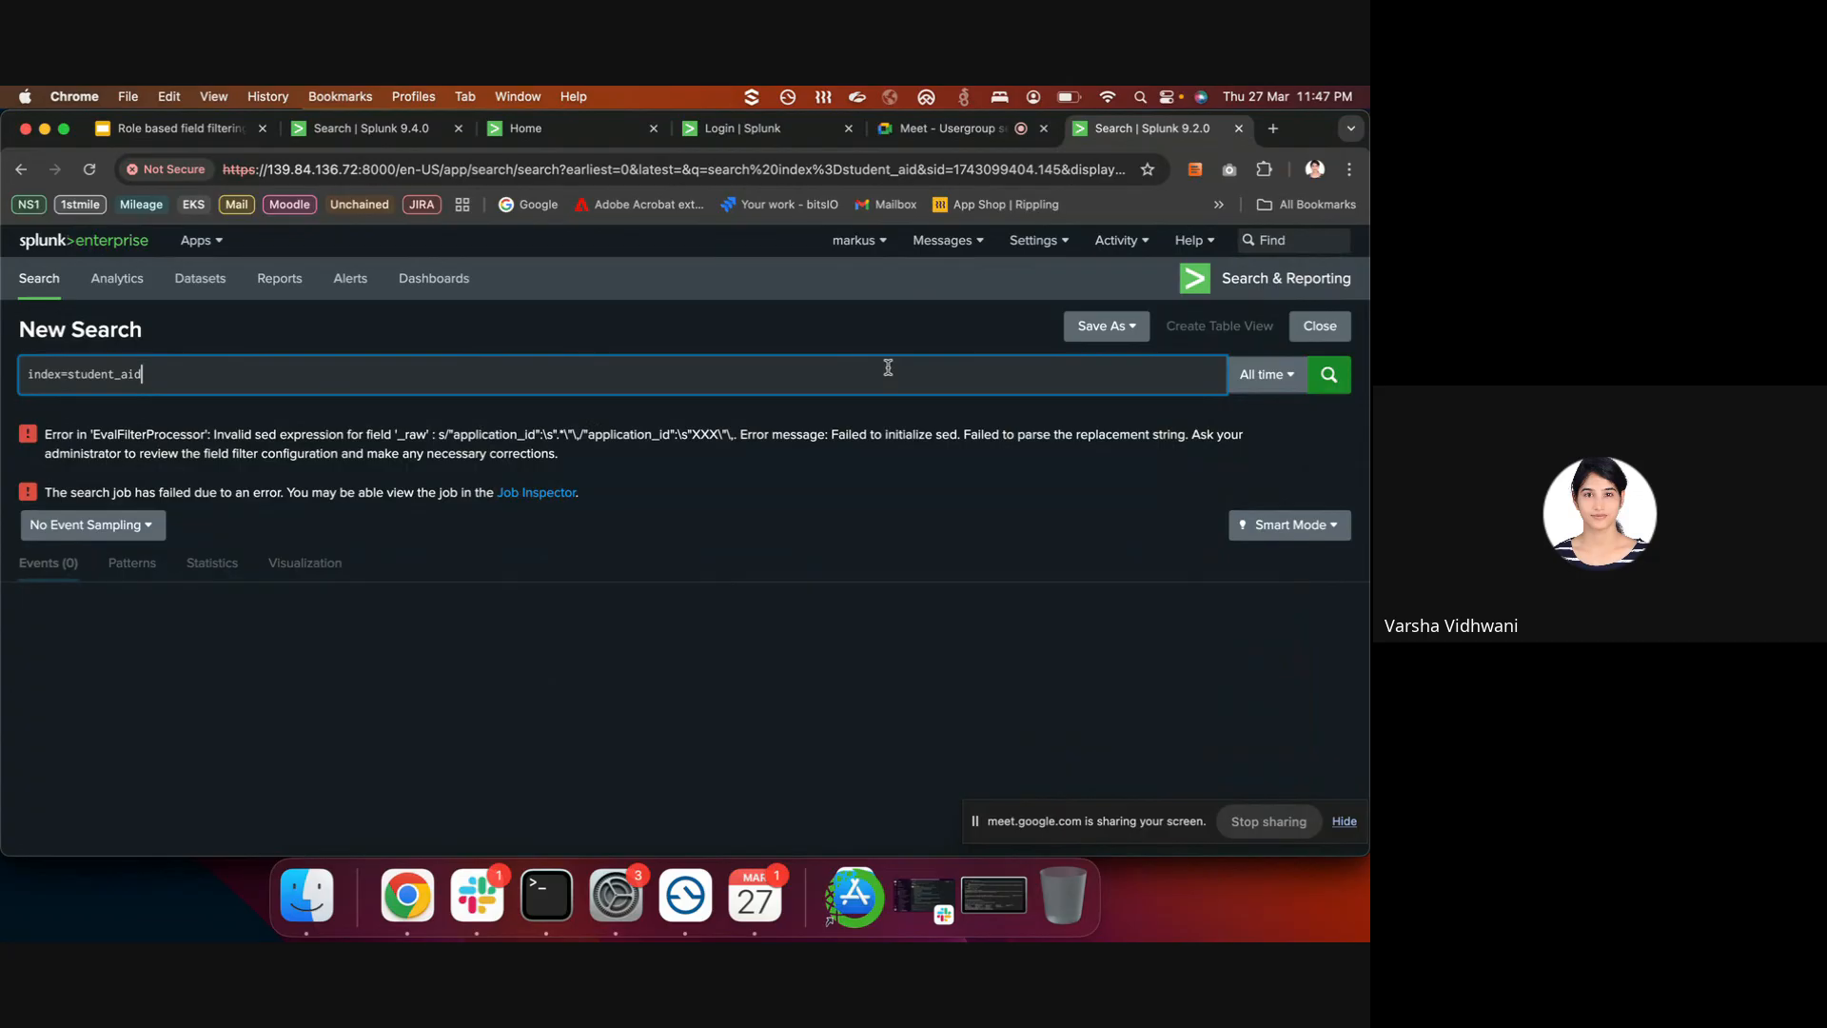
pyautogui.click(546, 895)
pyautogui.rightClick(546, 894)
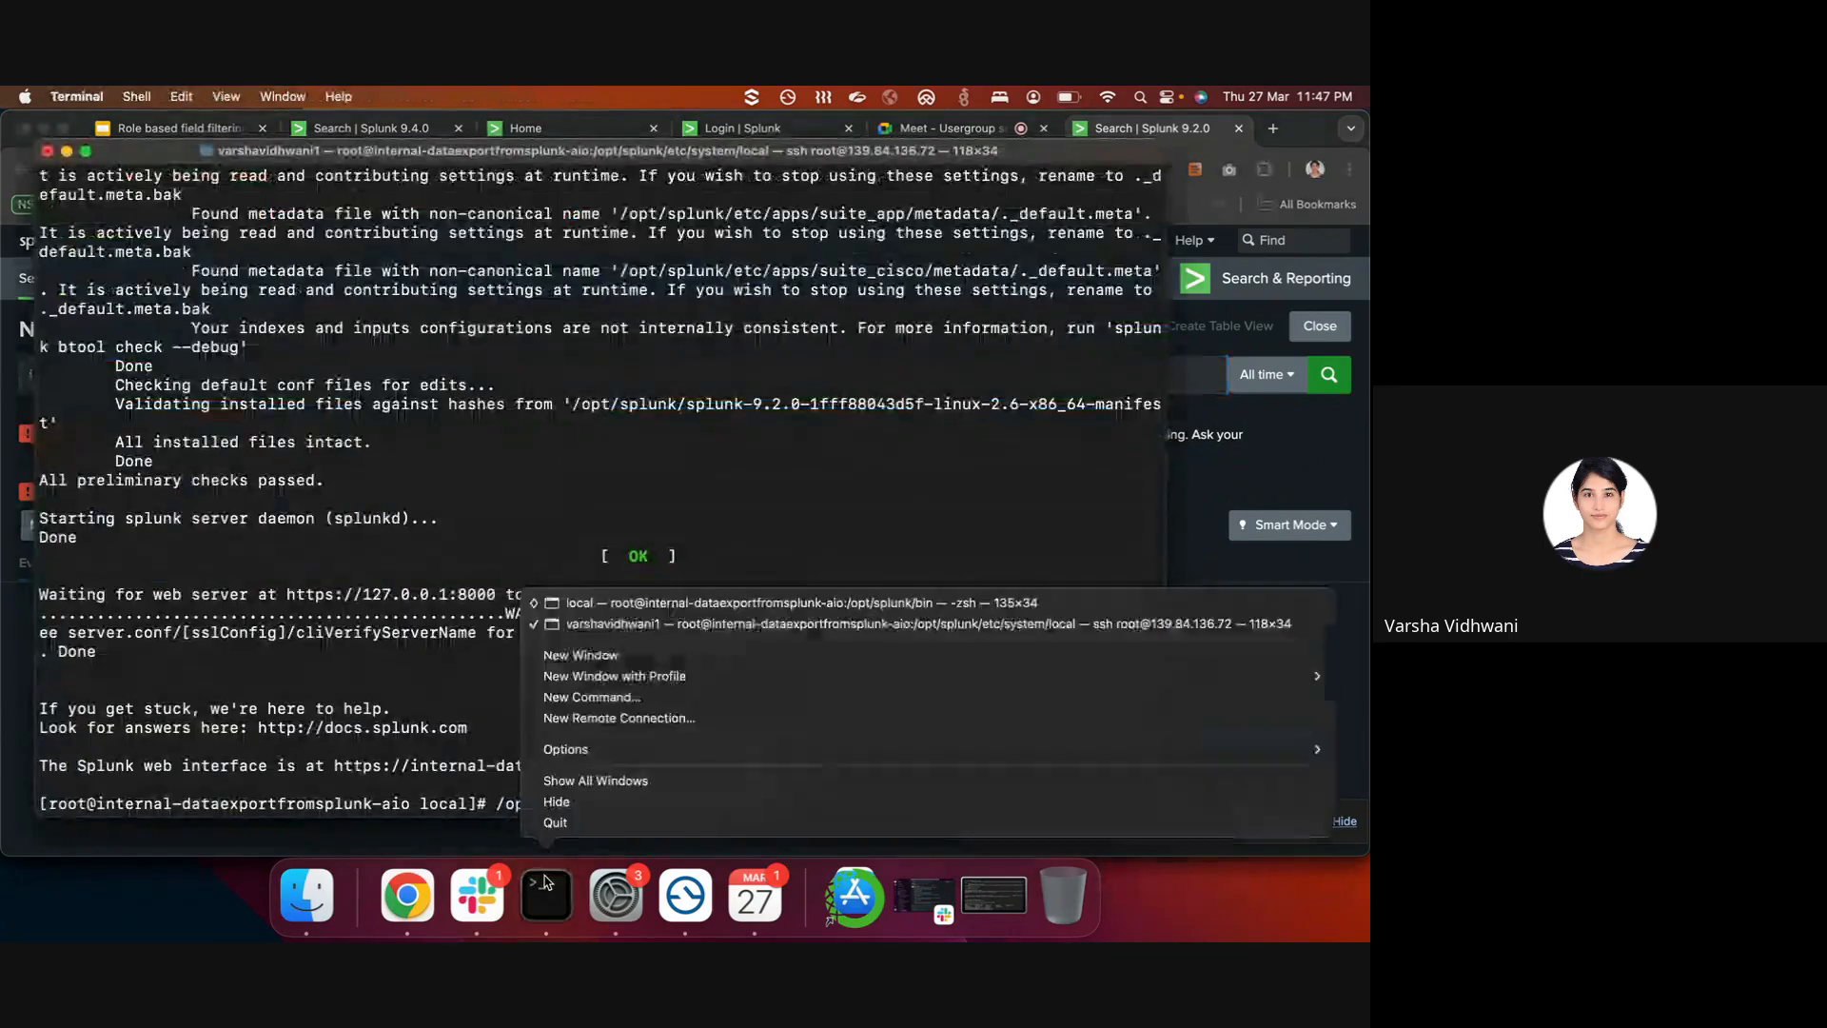
pyautogui.click(709, 623)
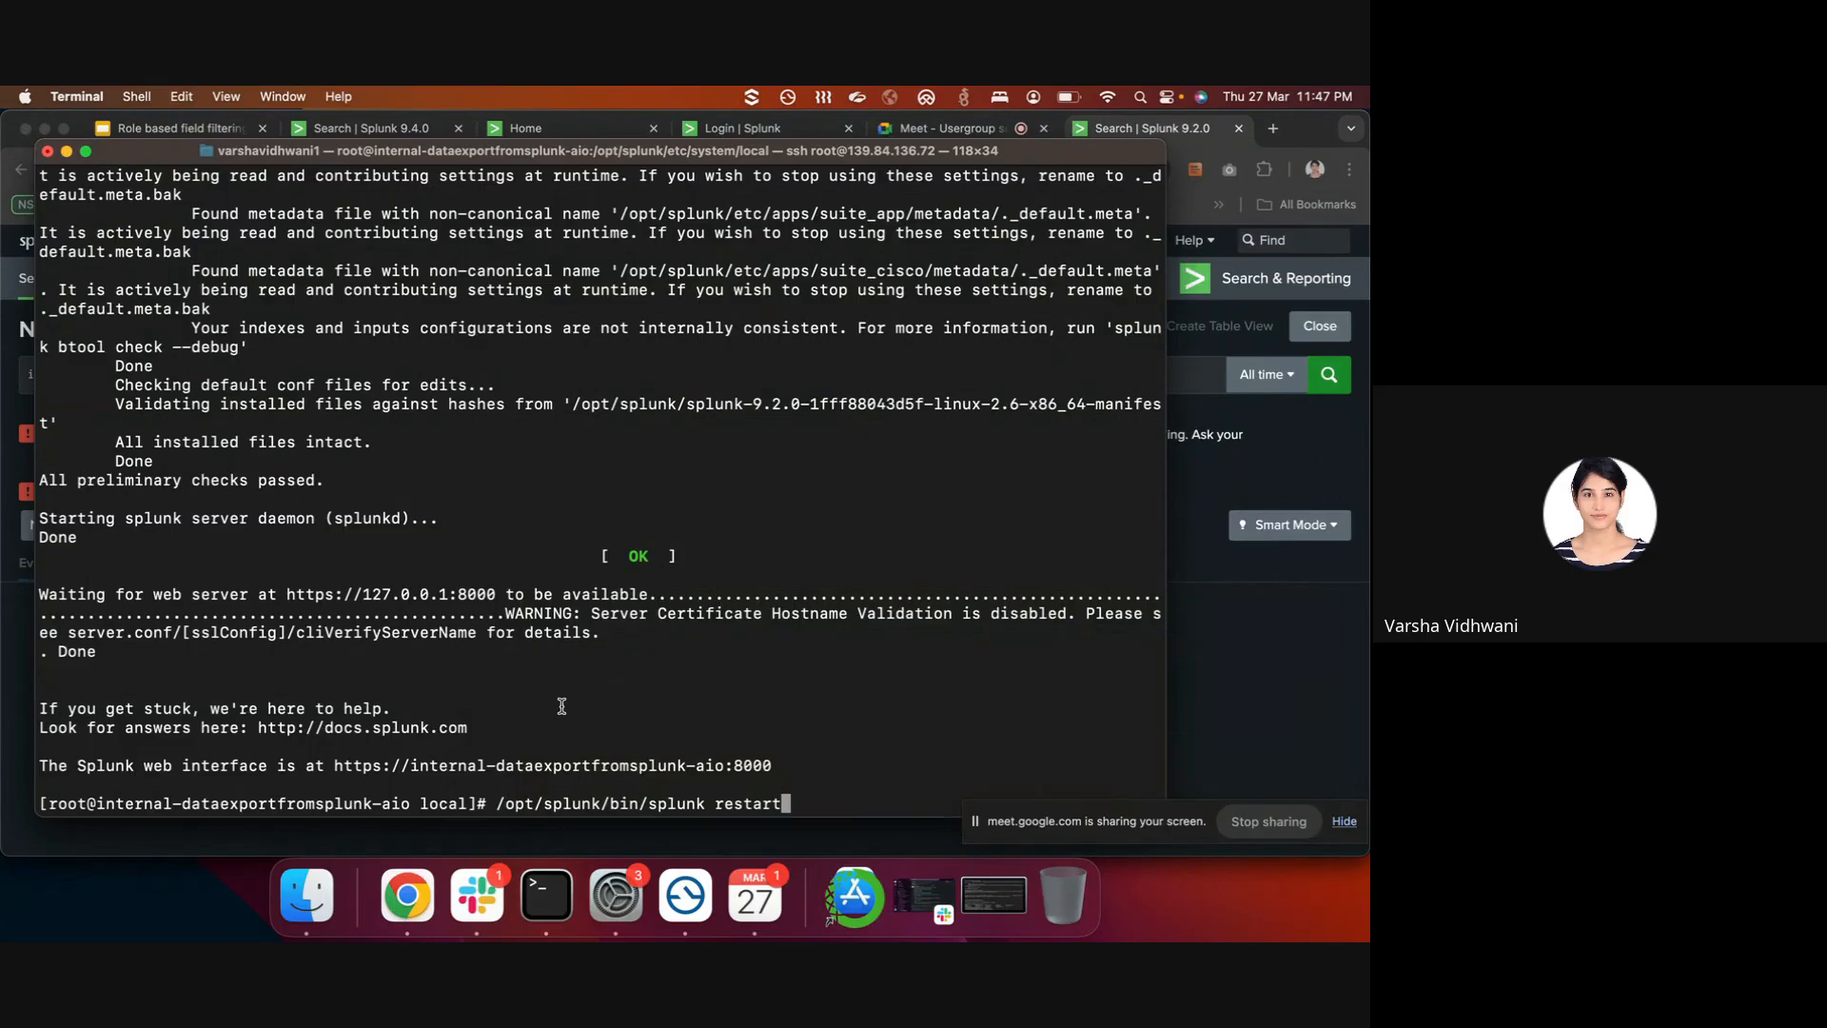
pyautogui.press('Up')
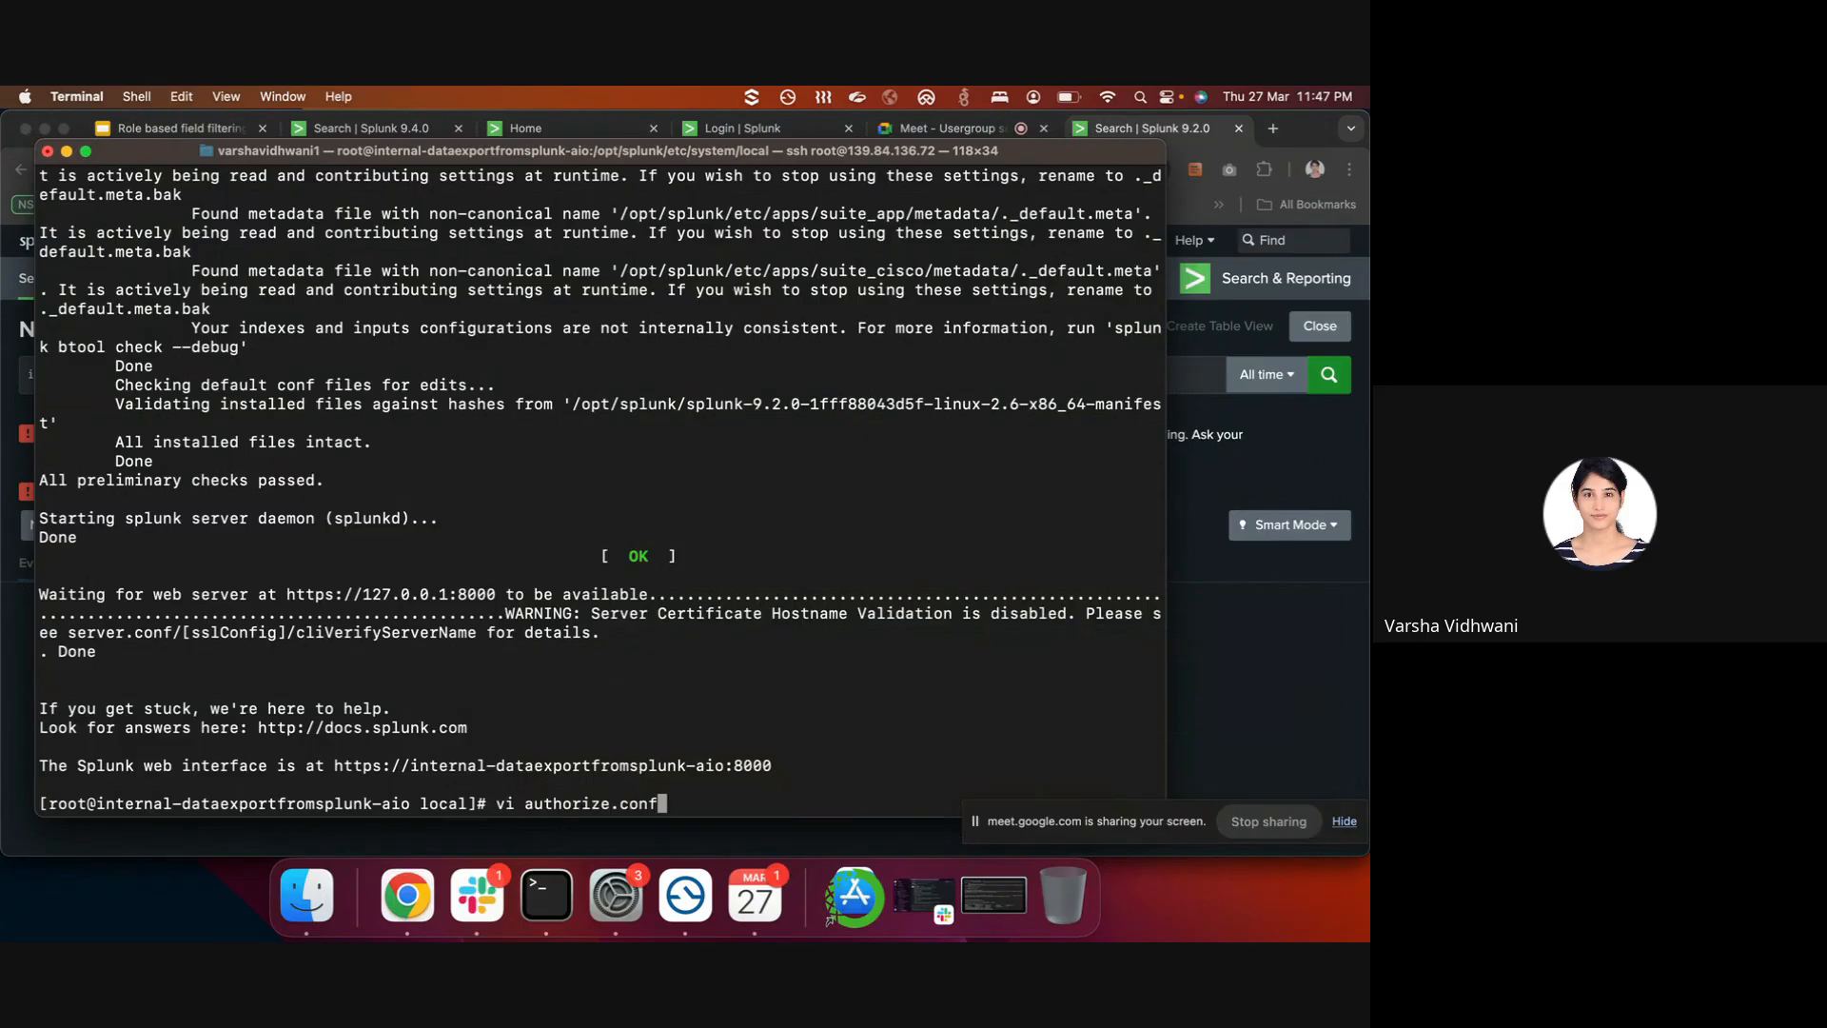
# - In authorize.conf, add /g to the fieldFilter-_raw sed expression and save with :wq
pyautogui.press('Return')
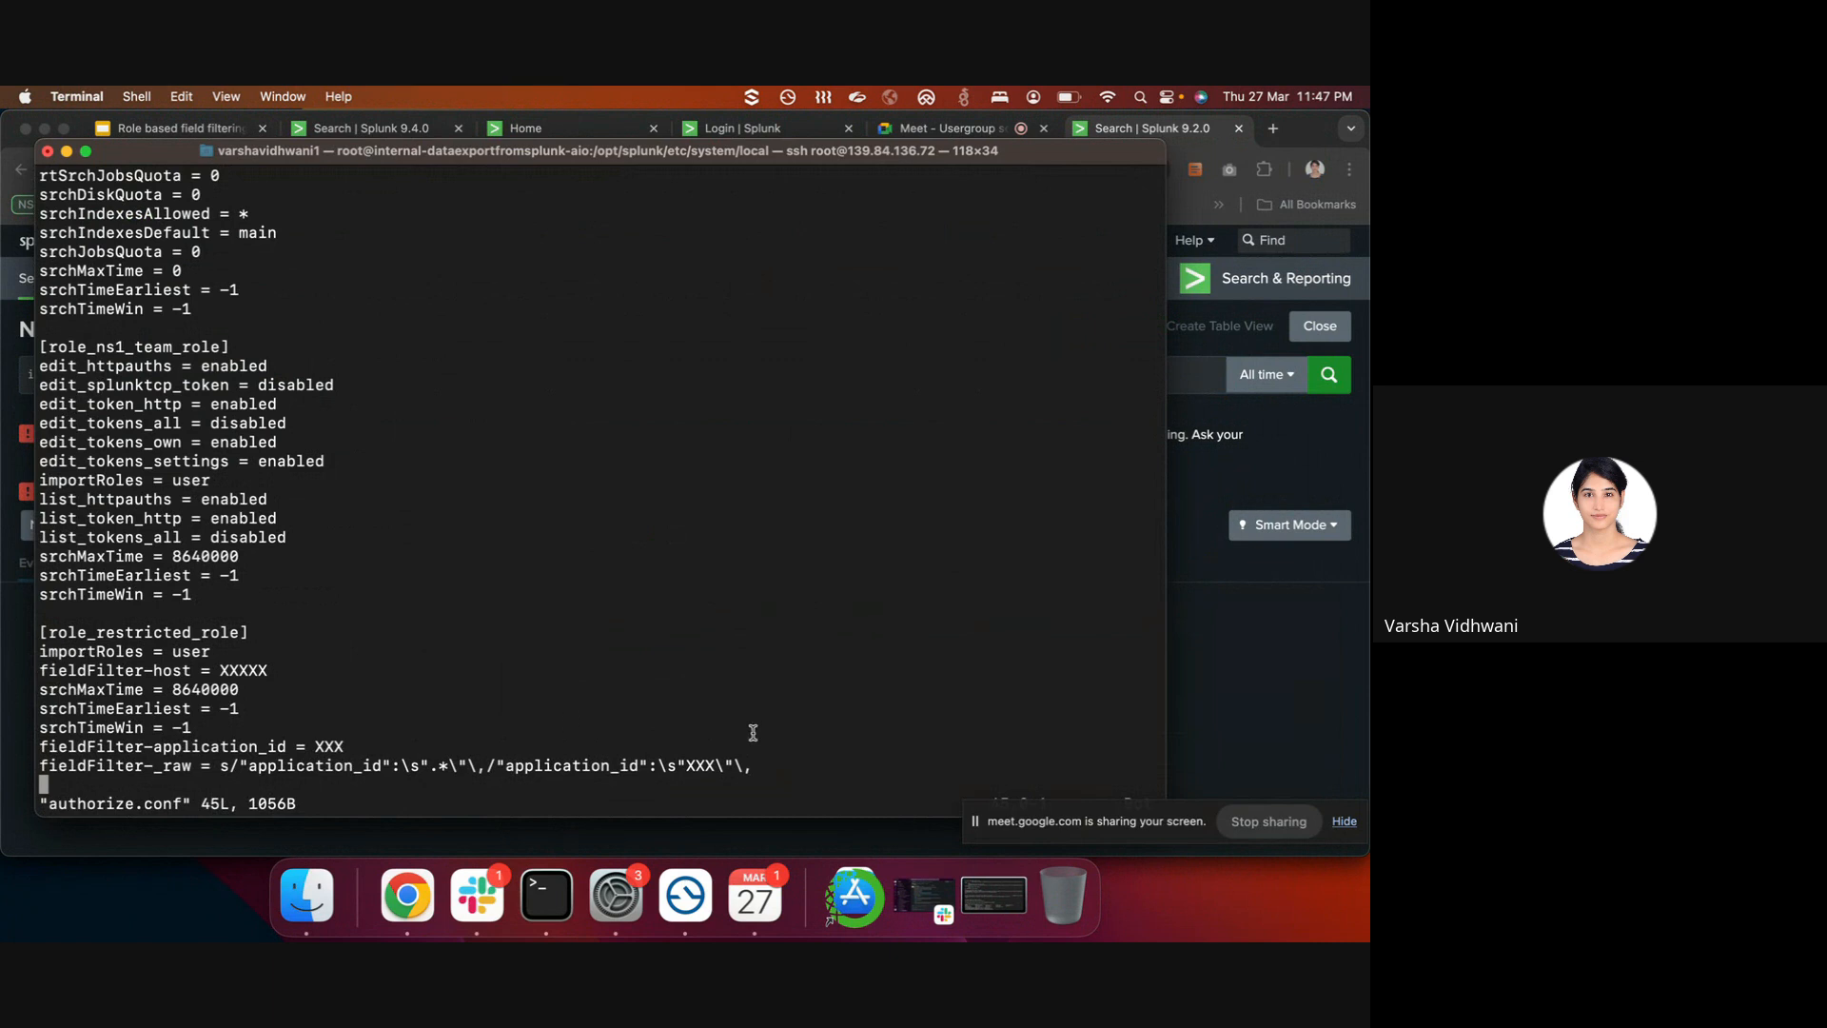
pyautogui.press('i')
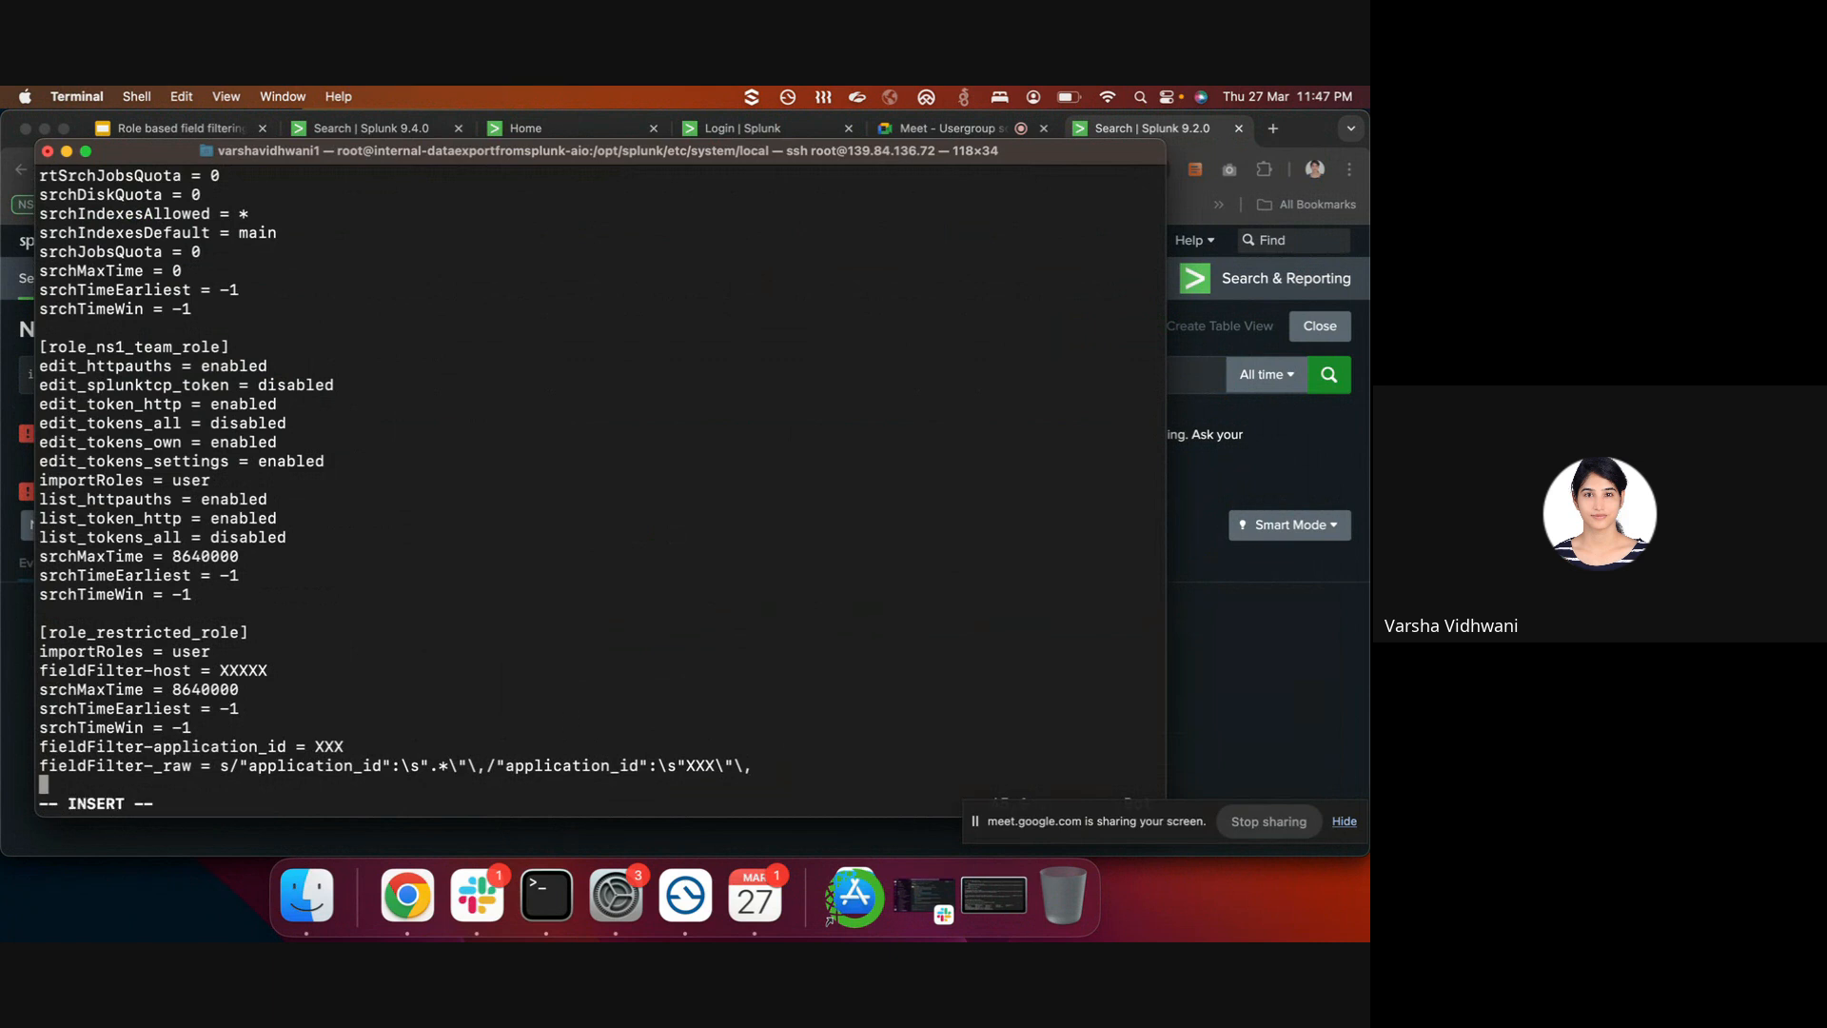
pyautogui.press('Up')
pyautogui.press('Right')
pyautogui.press('Right')
pyautogui.press('Right')
pyautogui.press('Right')
pyautogui.press('Right')
pyautogui.press('Right')
pyautogui.press('Right')
pyautogui.press('Right')
pyautogui.press('Right')
pyautogui.press('Right')
pyautogui.press('Right')
pyautogui.press('Right')
pyautogui.press('Right')
pyautogui.press('Right')
pyautogui.press('Right')
pyautogui.press('Right')
pyautogui.press('Right')
pyautogui.press('Right')
pyautogui.press('Right')
pyautogui.press('Right')
pyautogui.press('Right')
pyautogui.press('Right')
pyautogui.press('Right')
pyautogui.press('Right')
pyautogui.press('Right')
pyautogui.press('Right')
pyautogui.press('Right')
pyautogui.press('Right')
pyautogui.press('Right')
pyautogui.press('Right')
pyautogui.press('Right')
pyautogui.press('Right')
pyautogui.press('Right')
pyautogui.press('Right')
pyautogui.press('Right')
pyautogui.press('Right')
pyautogui.press('Right')
pyautogui.press('Right')
pyautogui.press('Right')
pyautogui.press('Right')
pyautogui.press('Right')
pyautogui.press('Right')
pyautogui.press('Right')
pyautogui.press('Right')
pyautogui.press('Right')
pyautogui.press('Right')
pyautogui.press('Right')
pyautogui.press('Right')
pyautogui.press('Right')
pyautogui.press('Right')
pyautogui.press('Right')
pyautogui.press('Right')
pyautogui.press('Right')
pyautogui.press('Right')
pyautogui.press('Right')
pyautogui.press('Right')
pyautogui.press('Right')
pyautogui.press('Right')
pyautogui.press('Right')
pyautogui.press('Right')
pyautogui.press('Right')
pyautogui.press('Right')
pyautogui.press('Right')
pyautogui.press('Right')
pyautogui.press('Right')
pyautogui.press('Right')
pyautogui.press('Right')
pyautogui.write('/g')
pyautogui.press('Escape')
pyautogui.write(':wq')
pyautogui.press('Return')
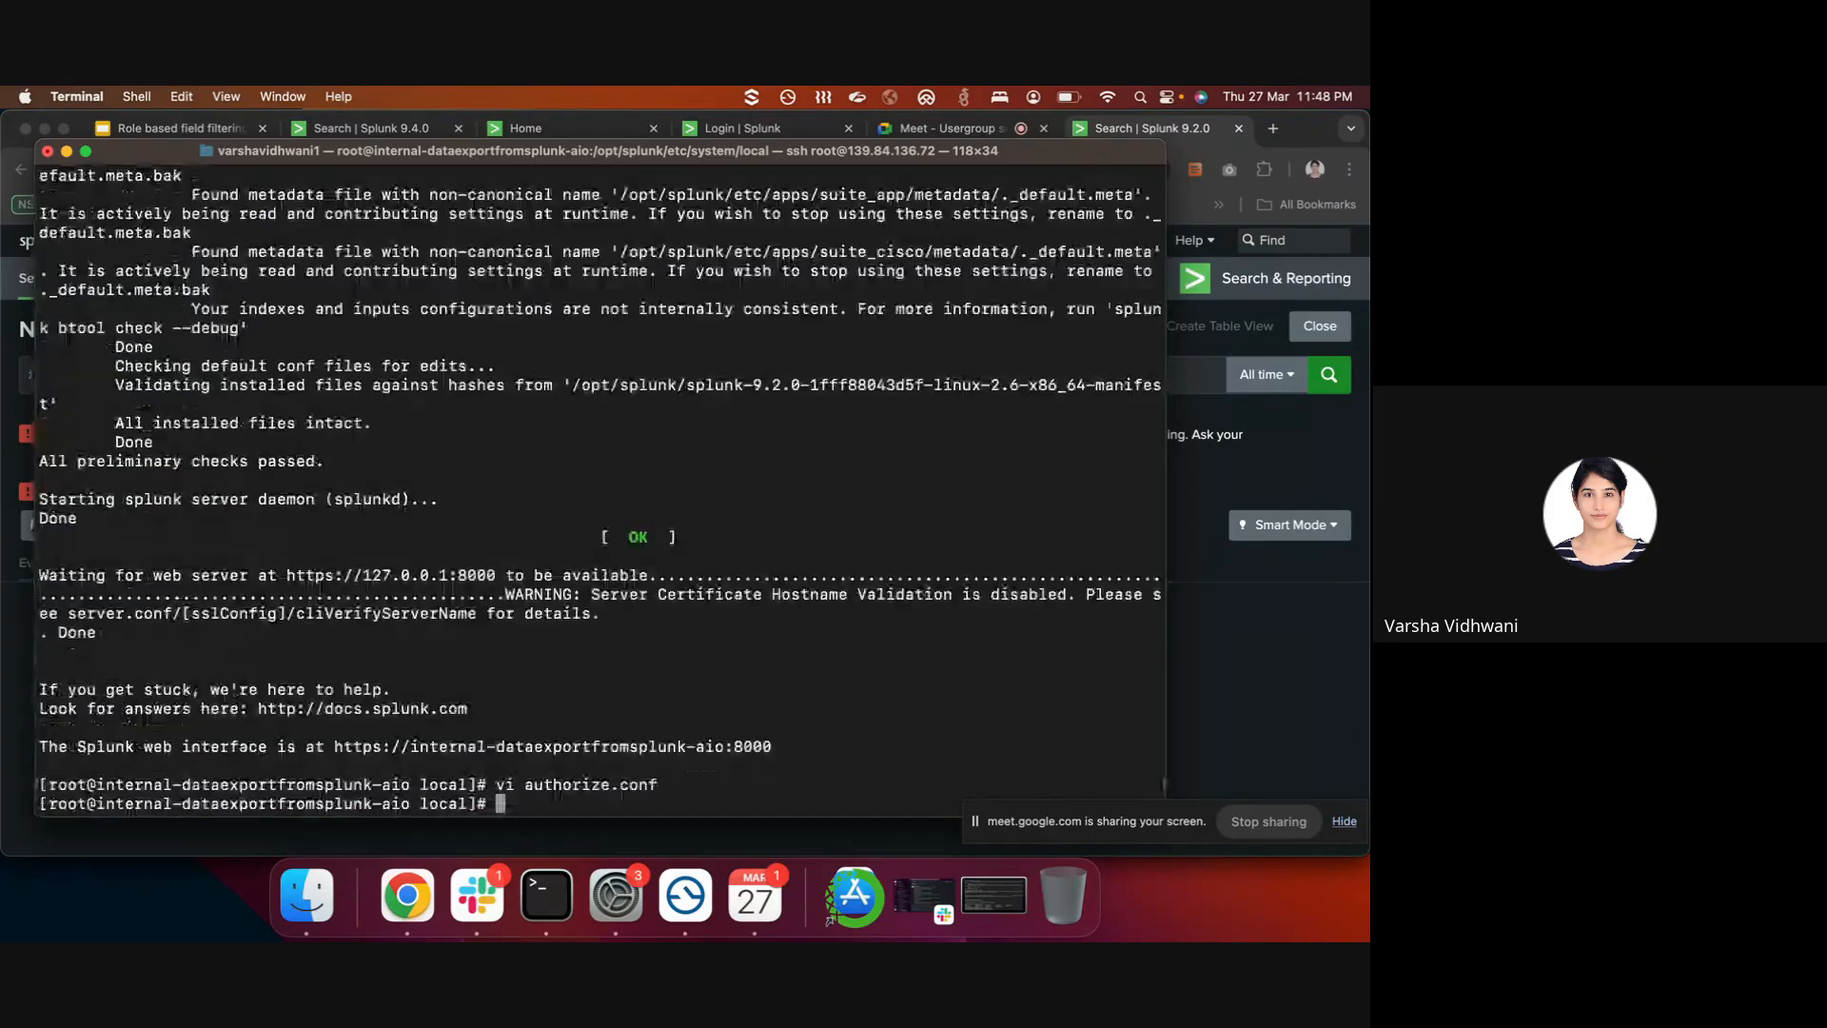
# - Run /opt/splunk/bin/splunk restart on the server and return to the Splunk search page
pyautogui.press('Up')
pyautogui.press('Up')
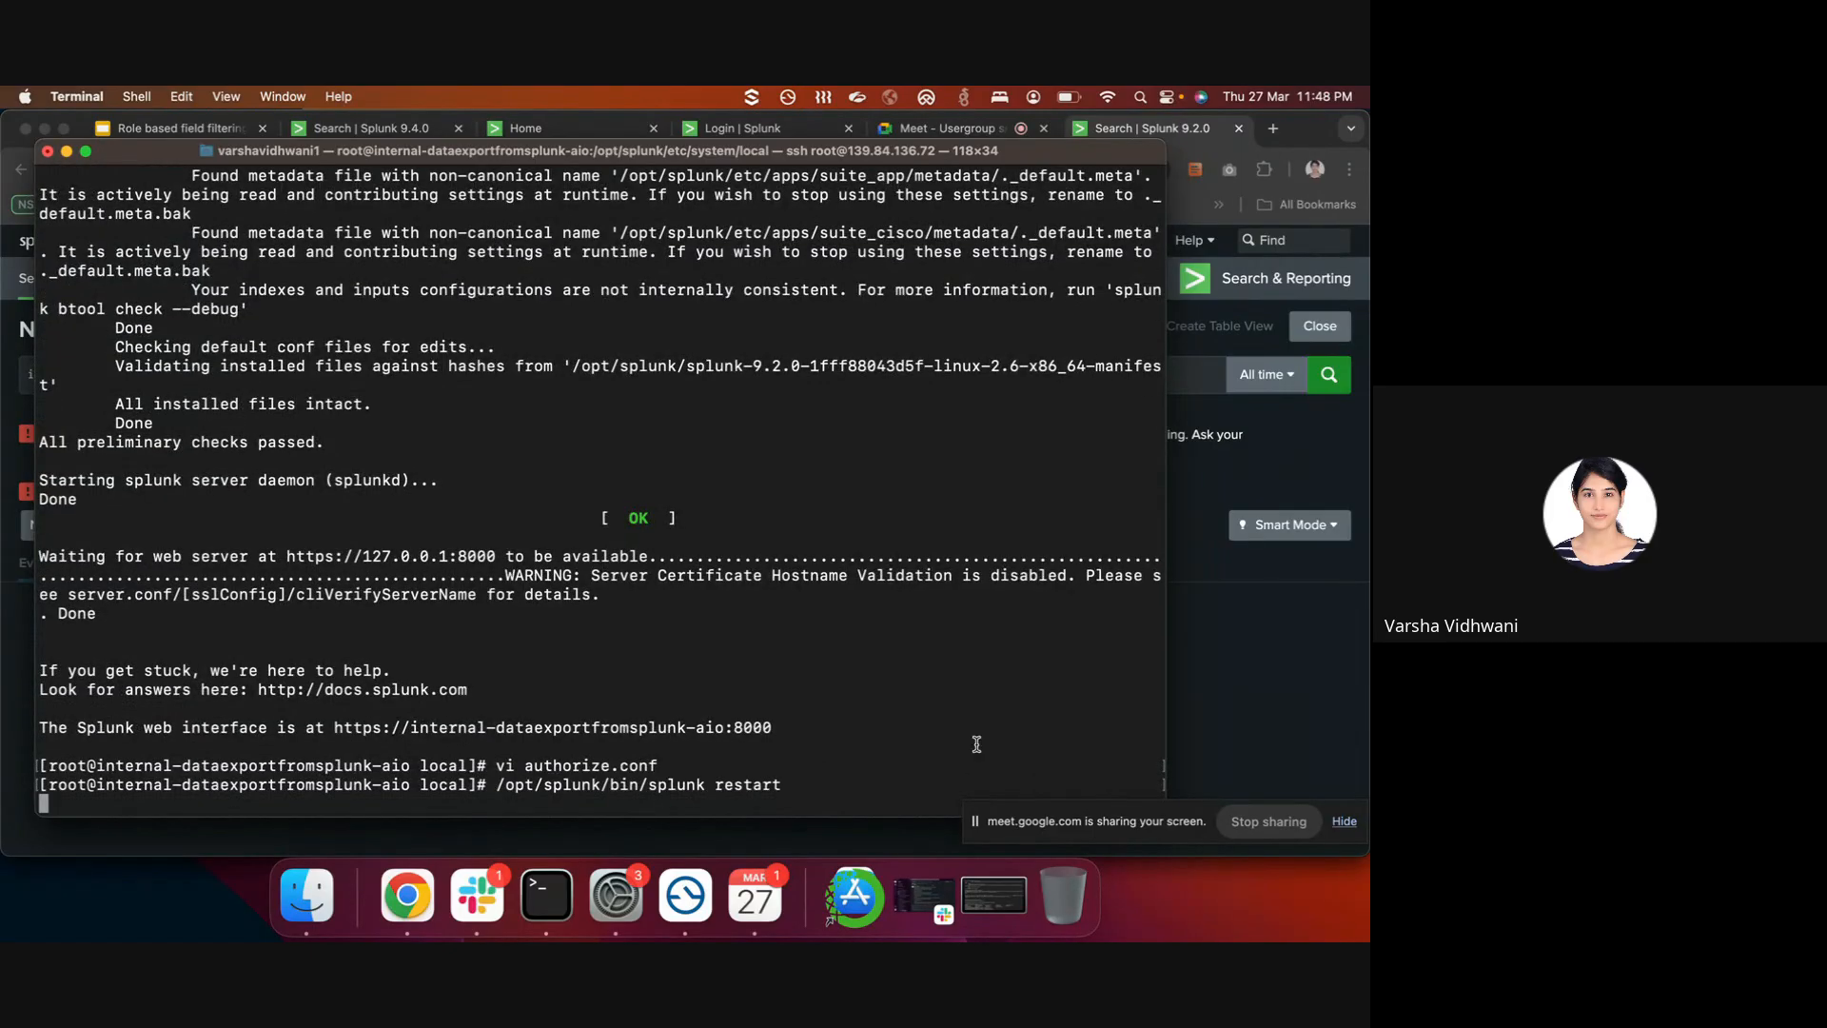
pyautogui.press('Return')
pyautogui.click(1275, 630)
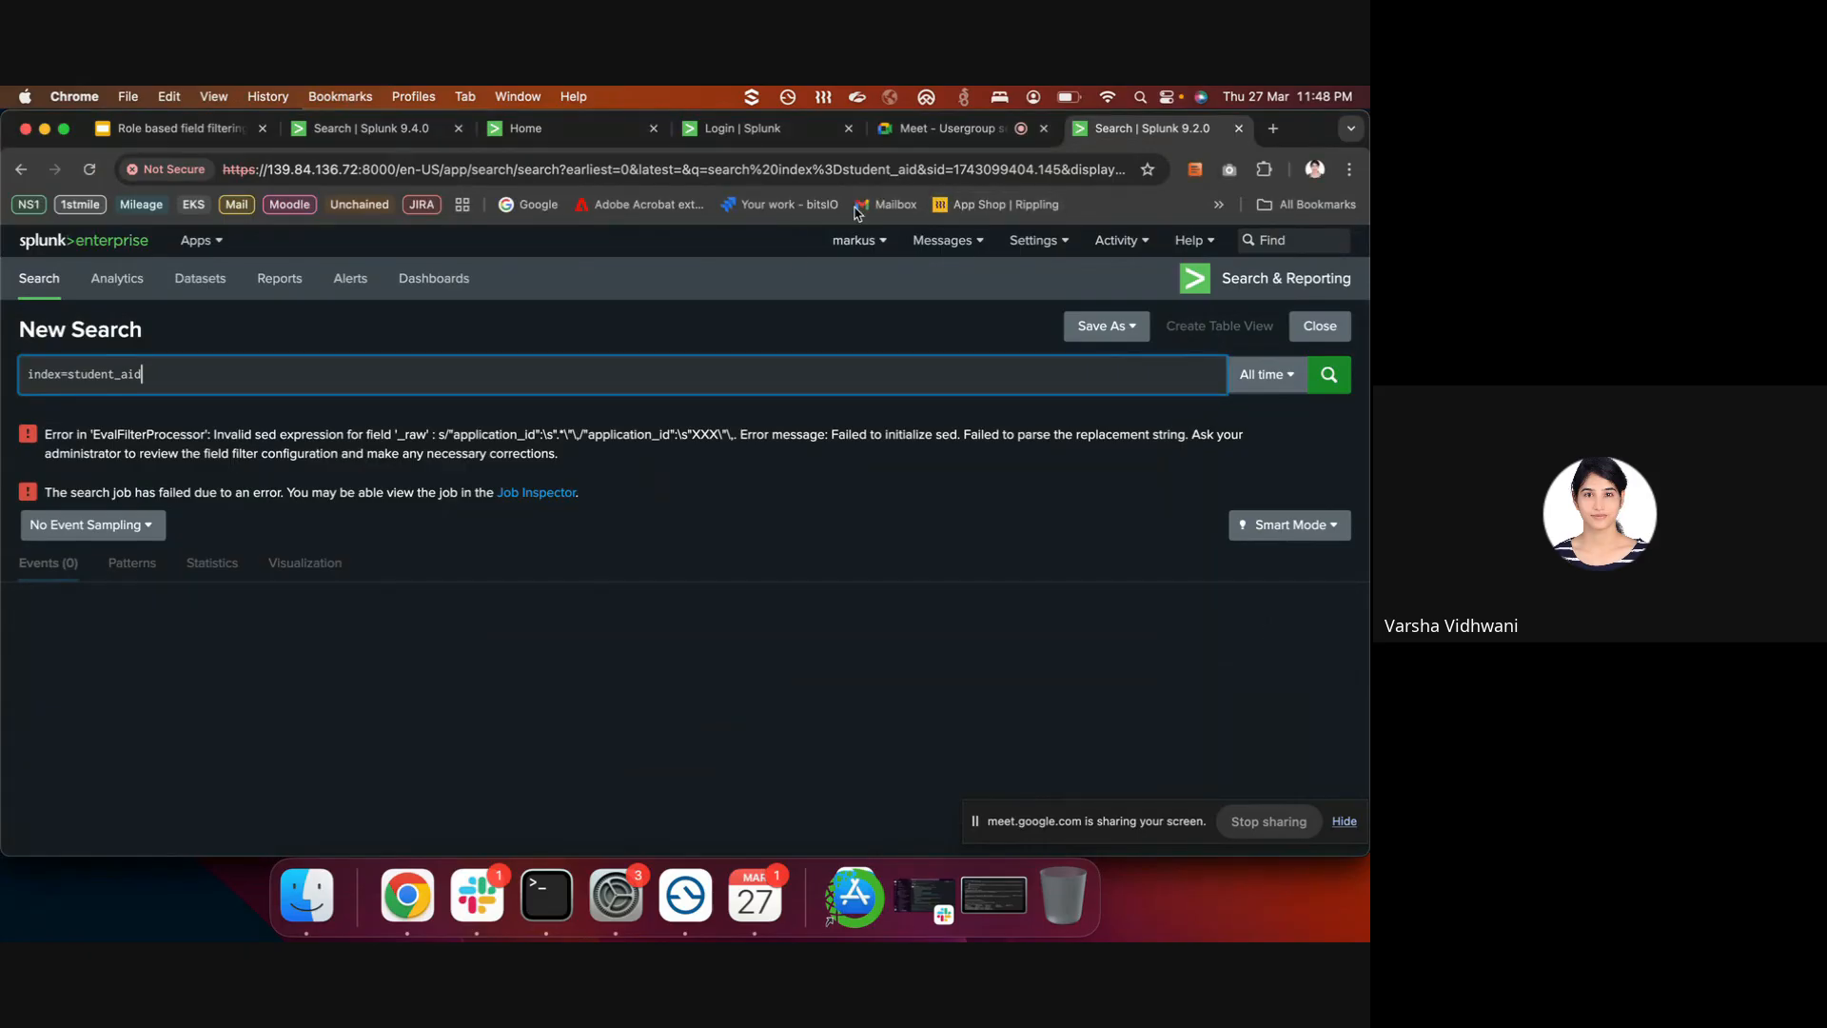
pyautogui.rightClick(529, 923)
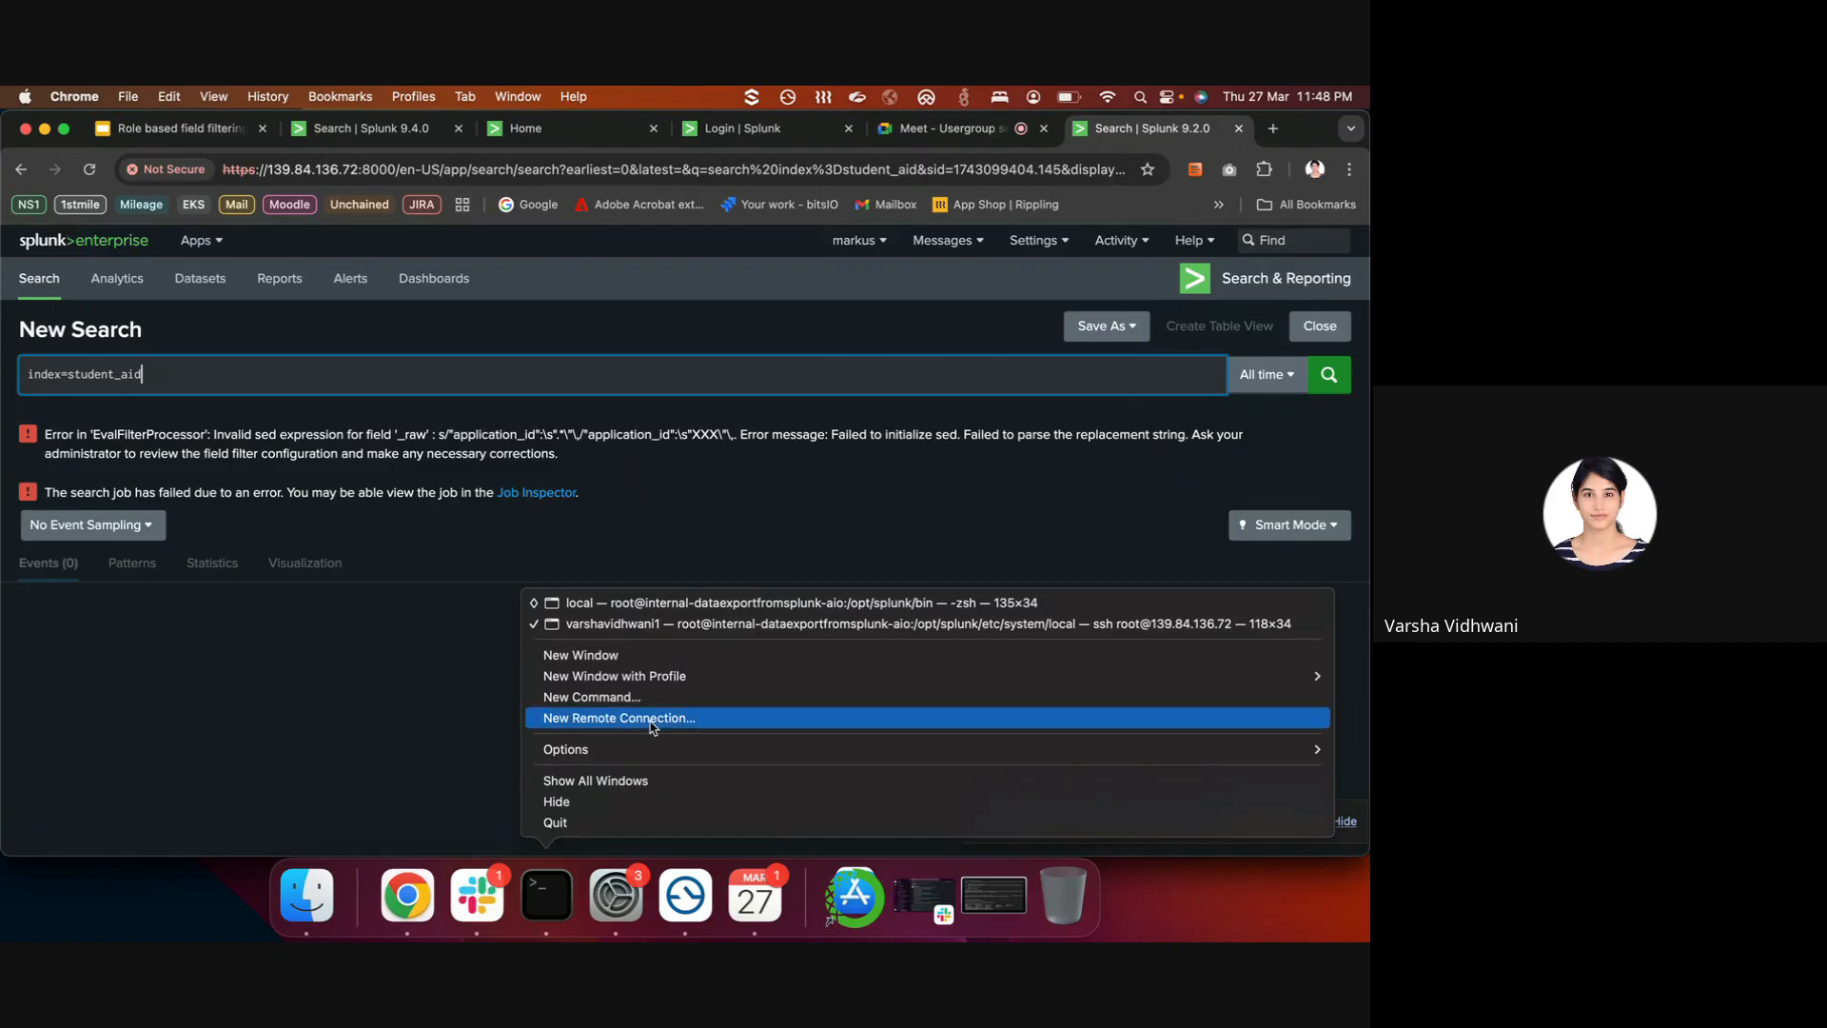
# - In the local Terminal, list the config folder and open field_filters.conf in vi
pyautogui.click(609, 624)
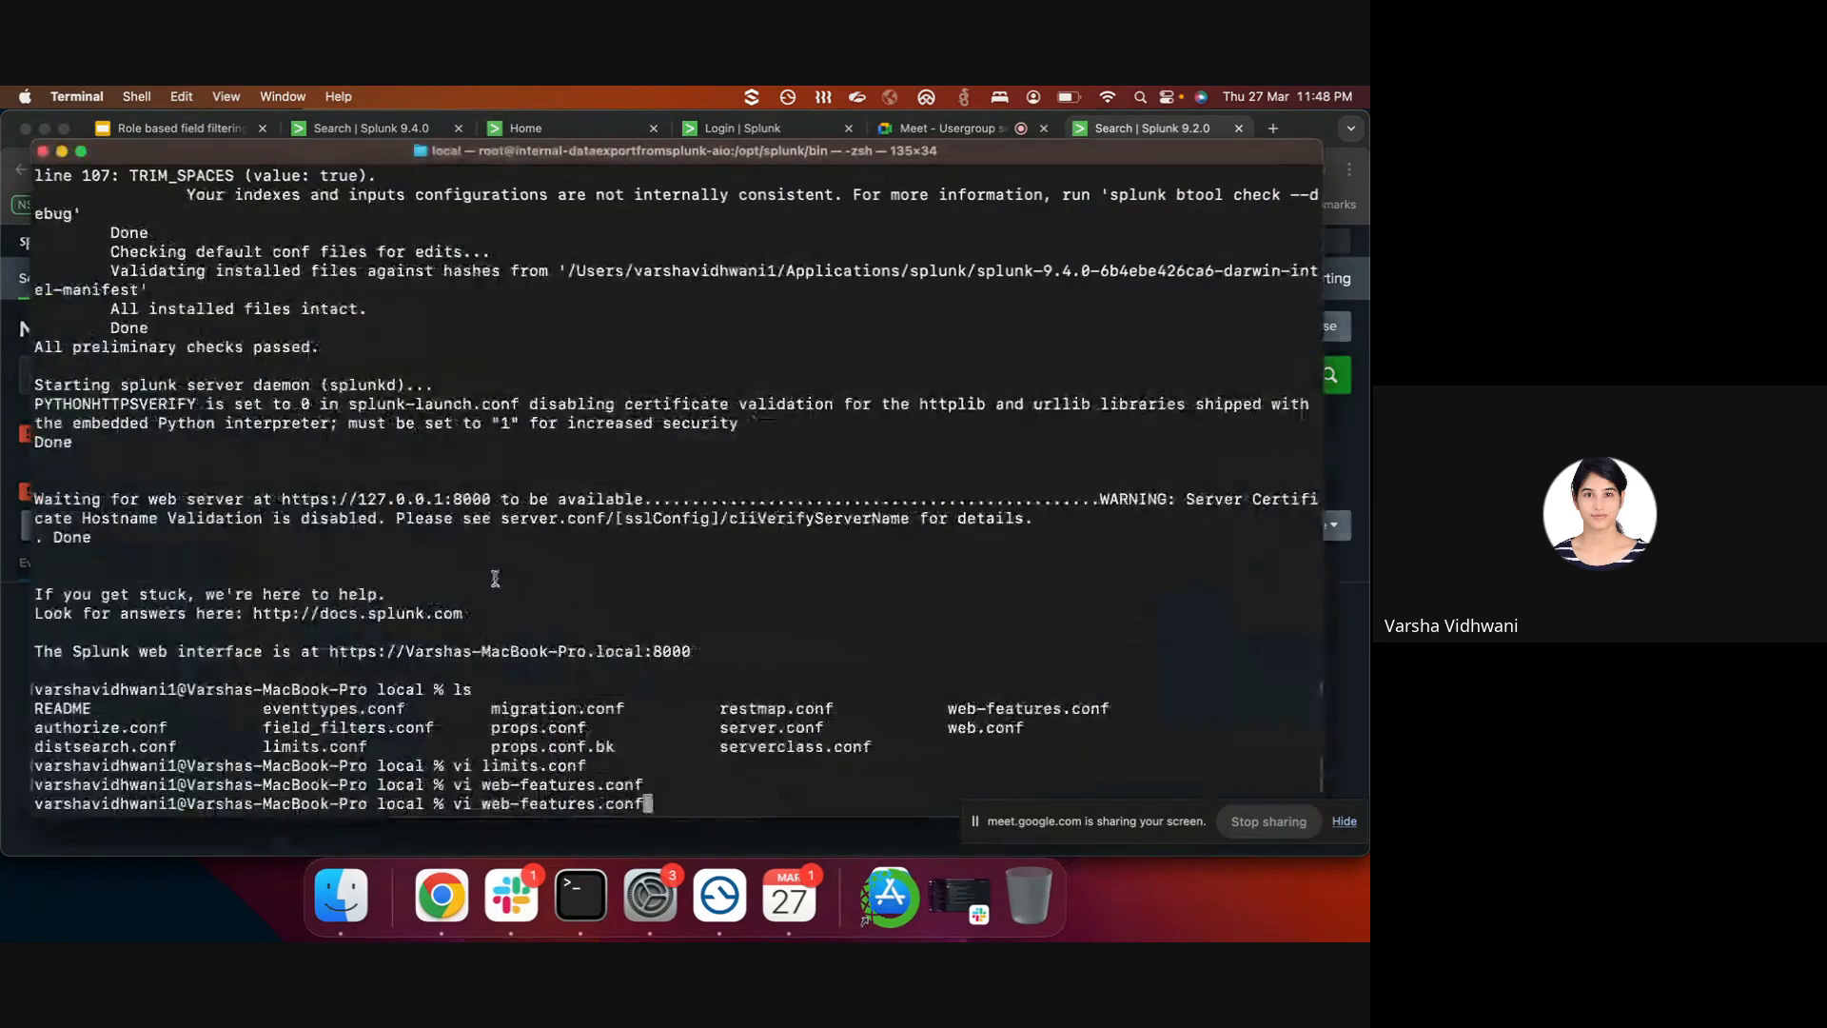
pyautogui.write('ls')
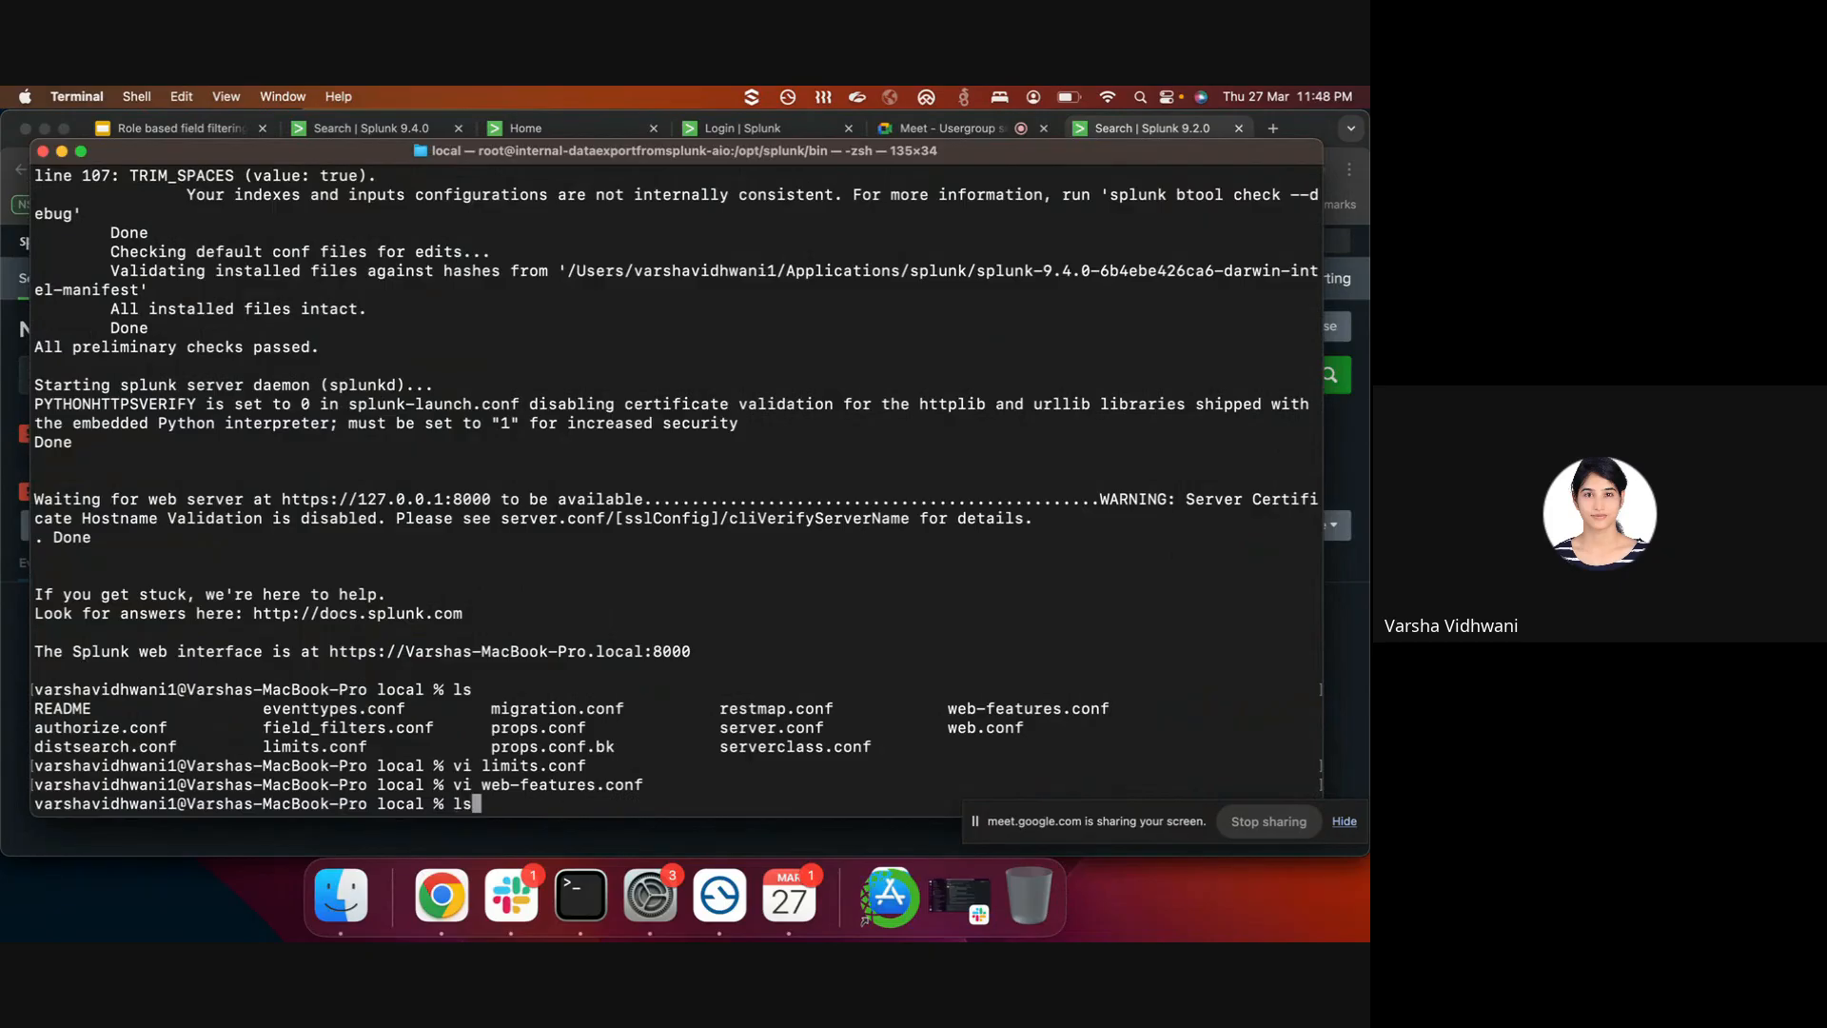
pyautogui.press('Return')
pyautogui.write('vi fie')
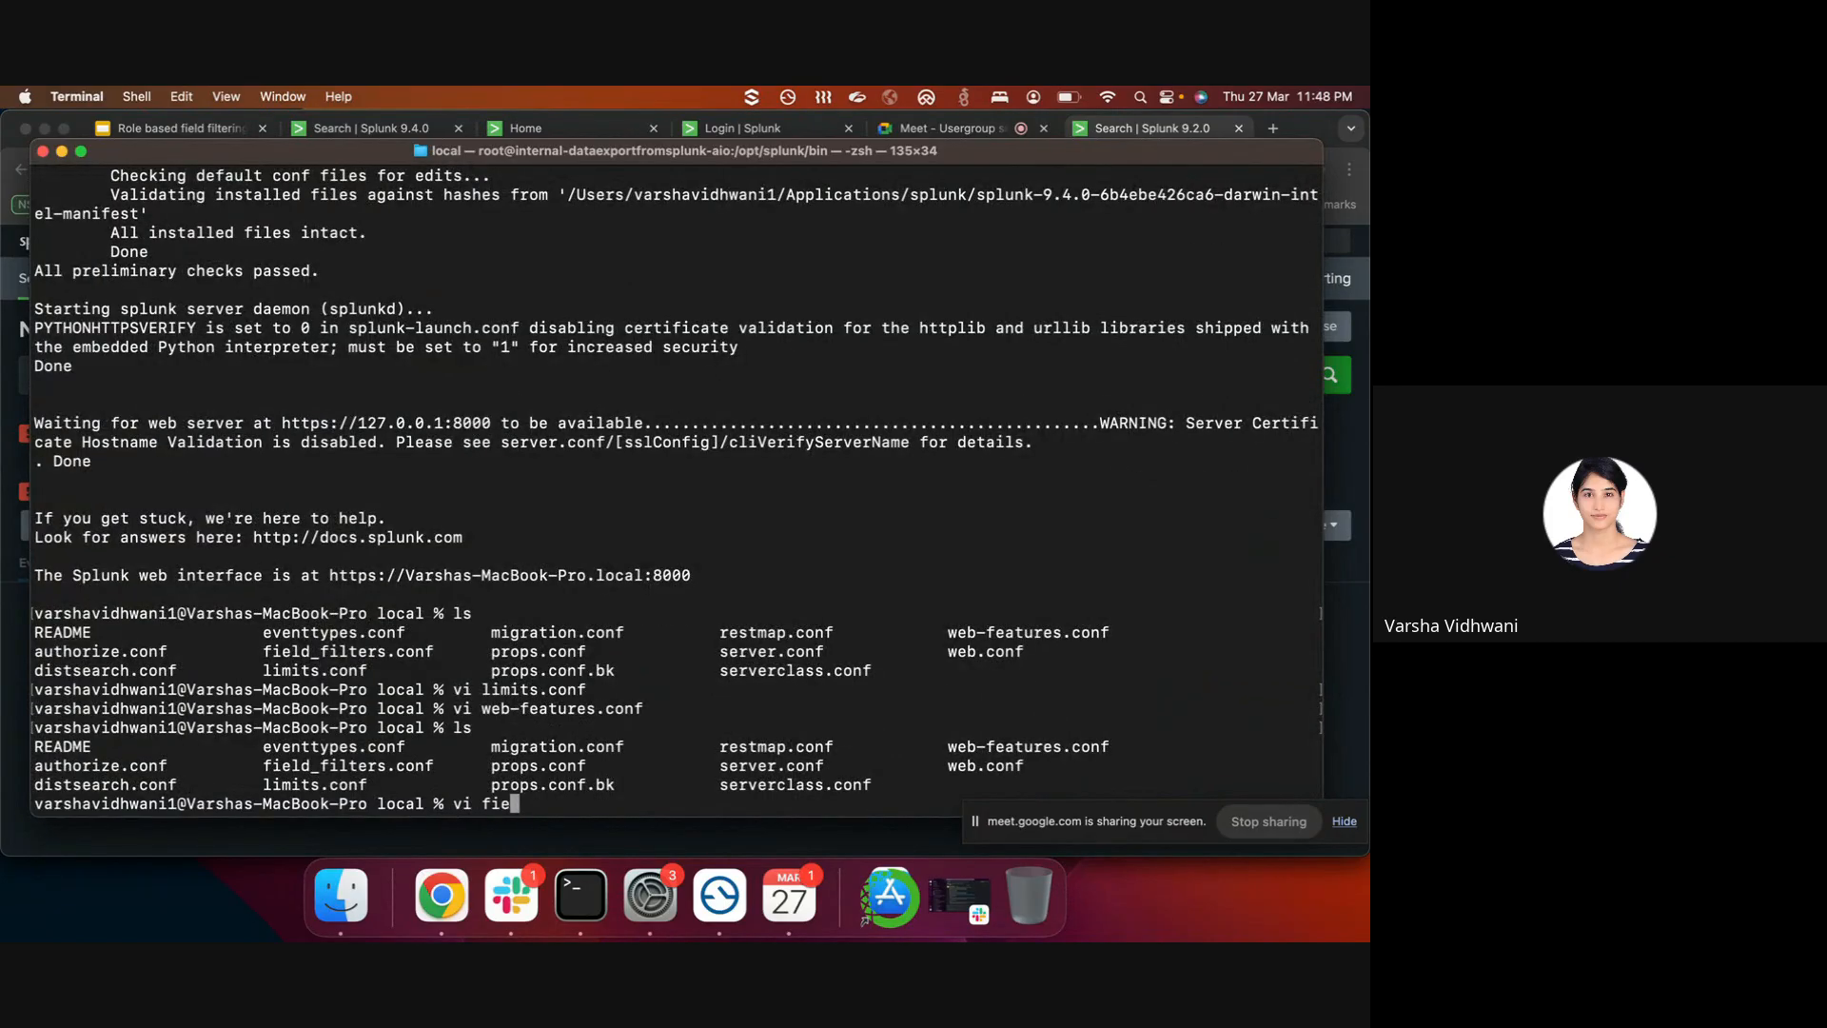
pyautogui.press('Tab')
pyautogui.press('Return')
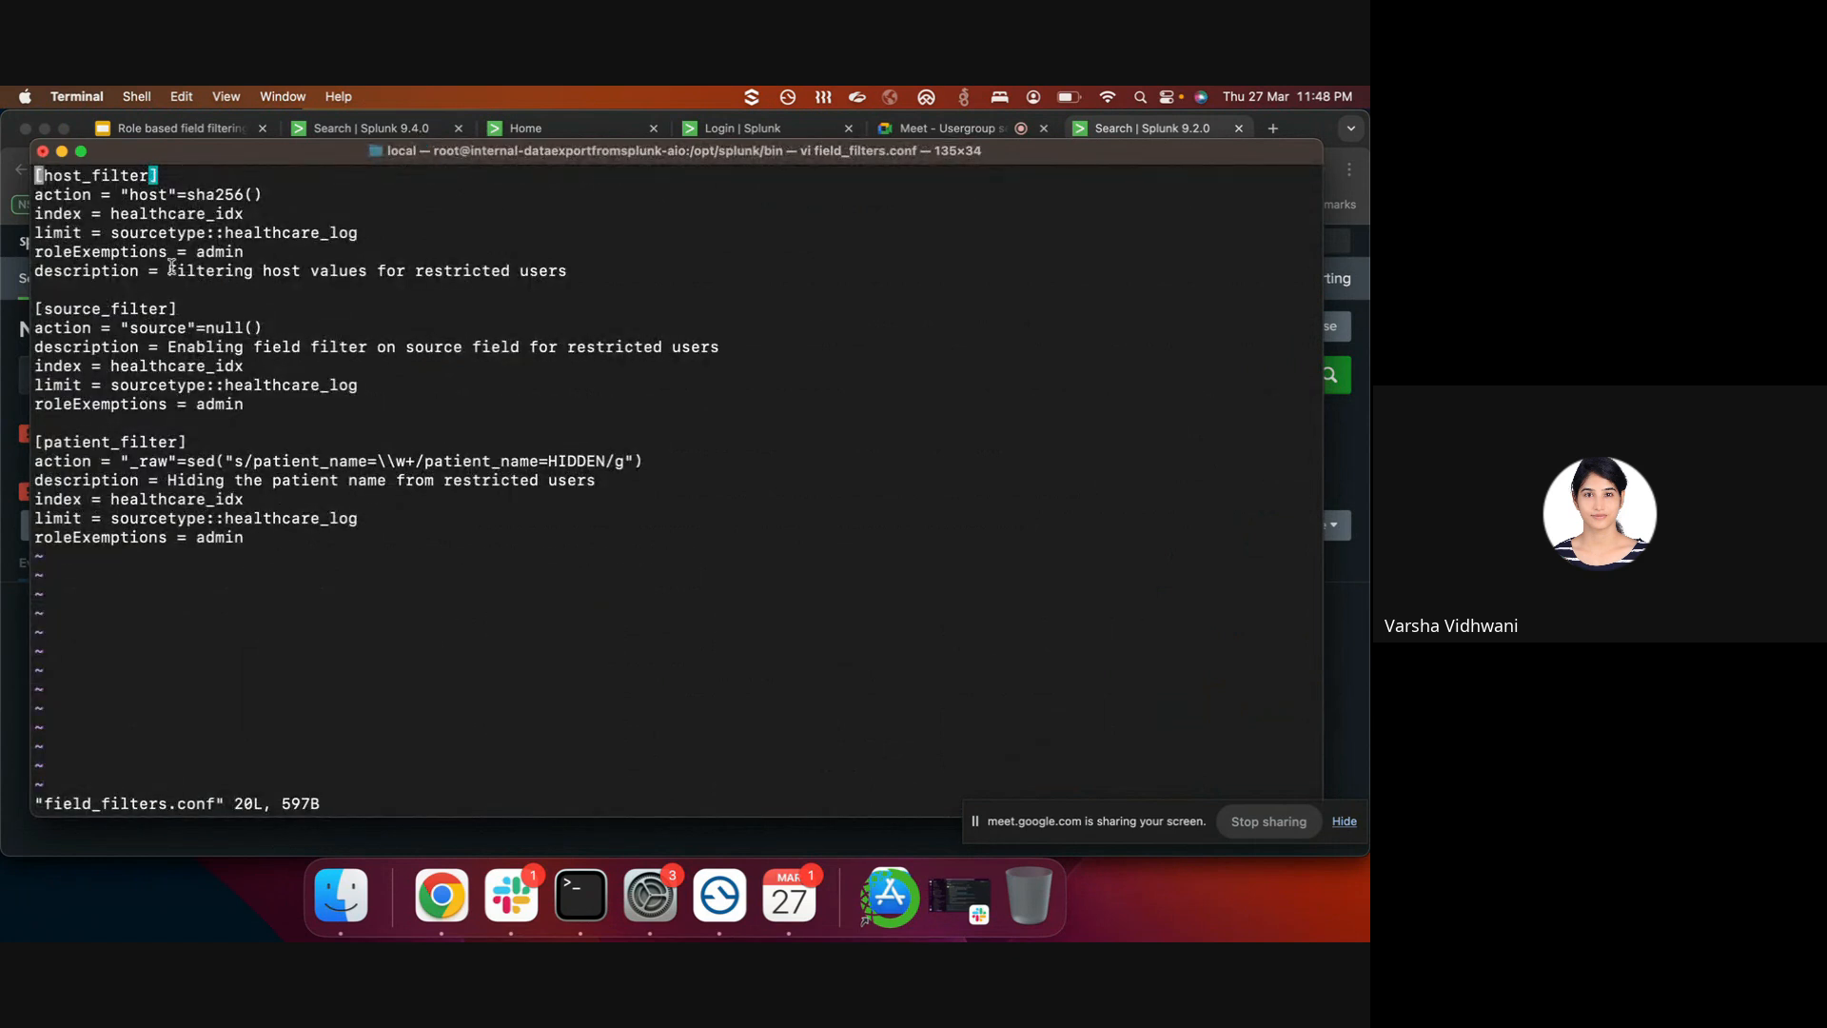
# - Highlight the host_filter stanza's action, index, limit and roleExemptions settings
pyautogui.moveTo(581, 274); pyautogui.dragTo(221, 246)
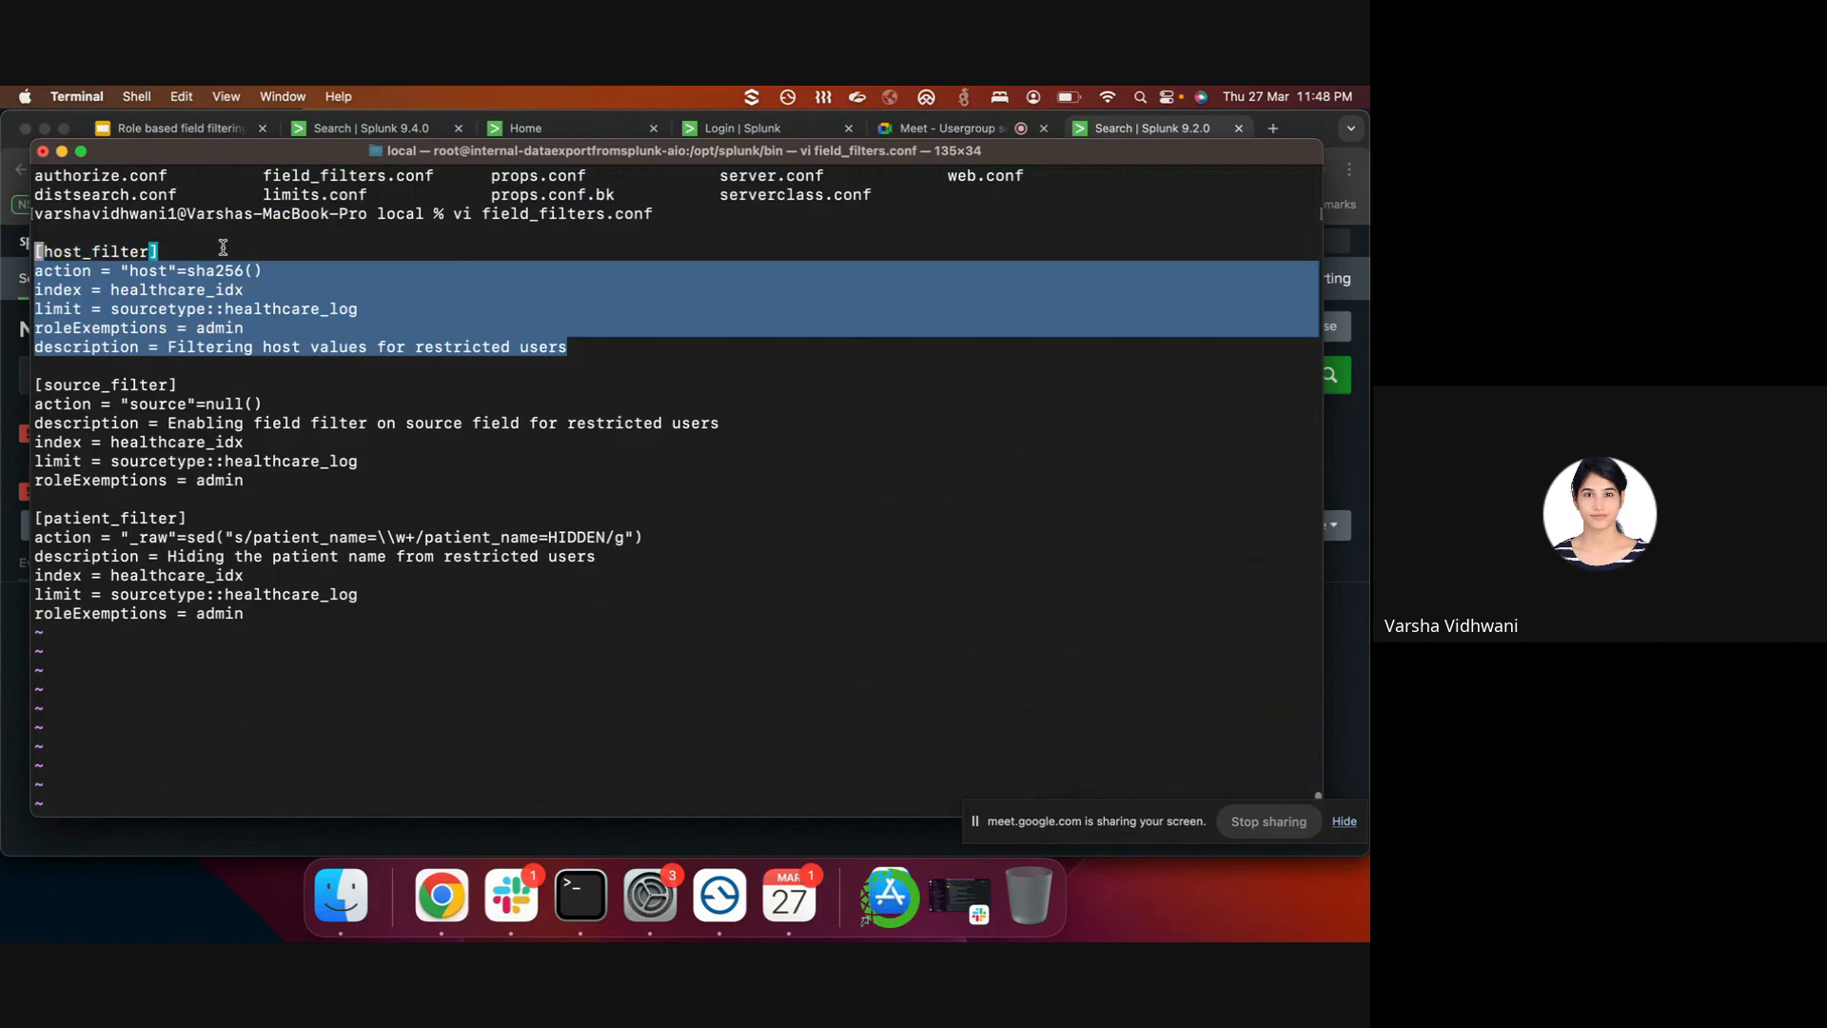
pyautogui.click(52, 271)
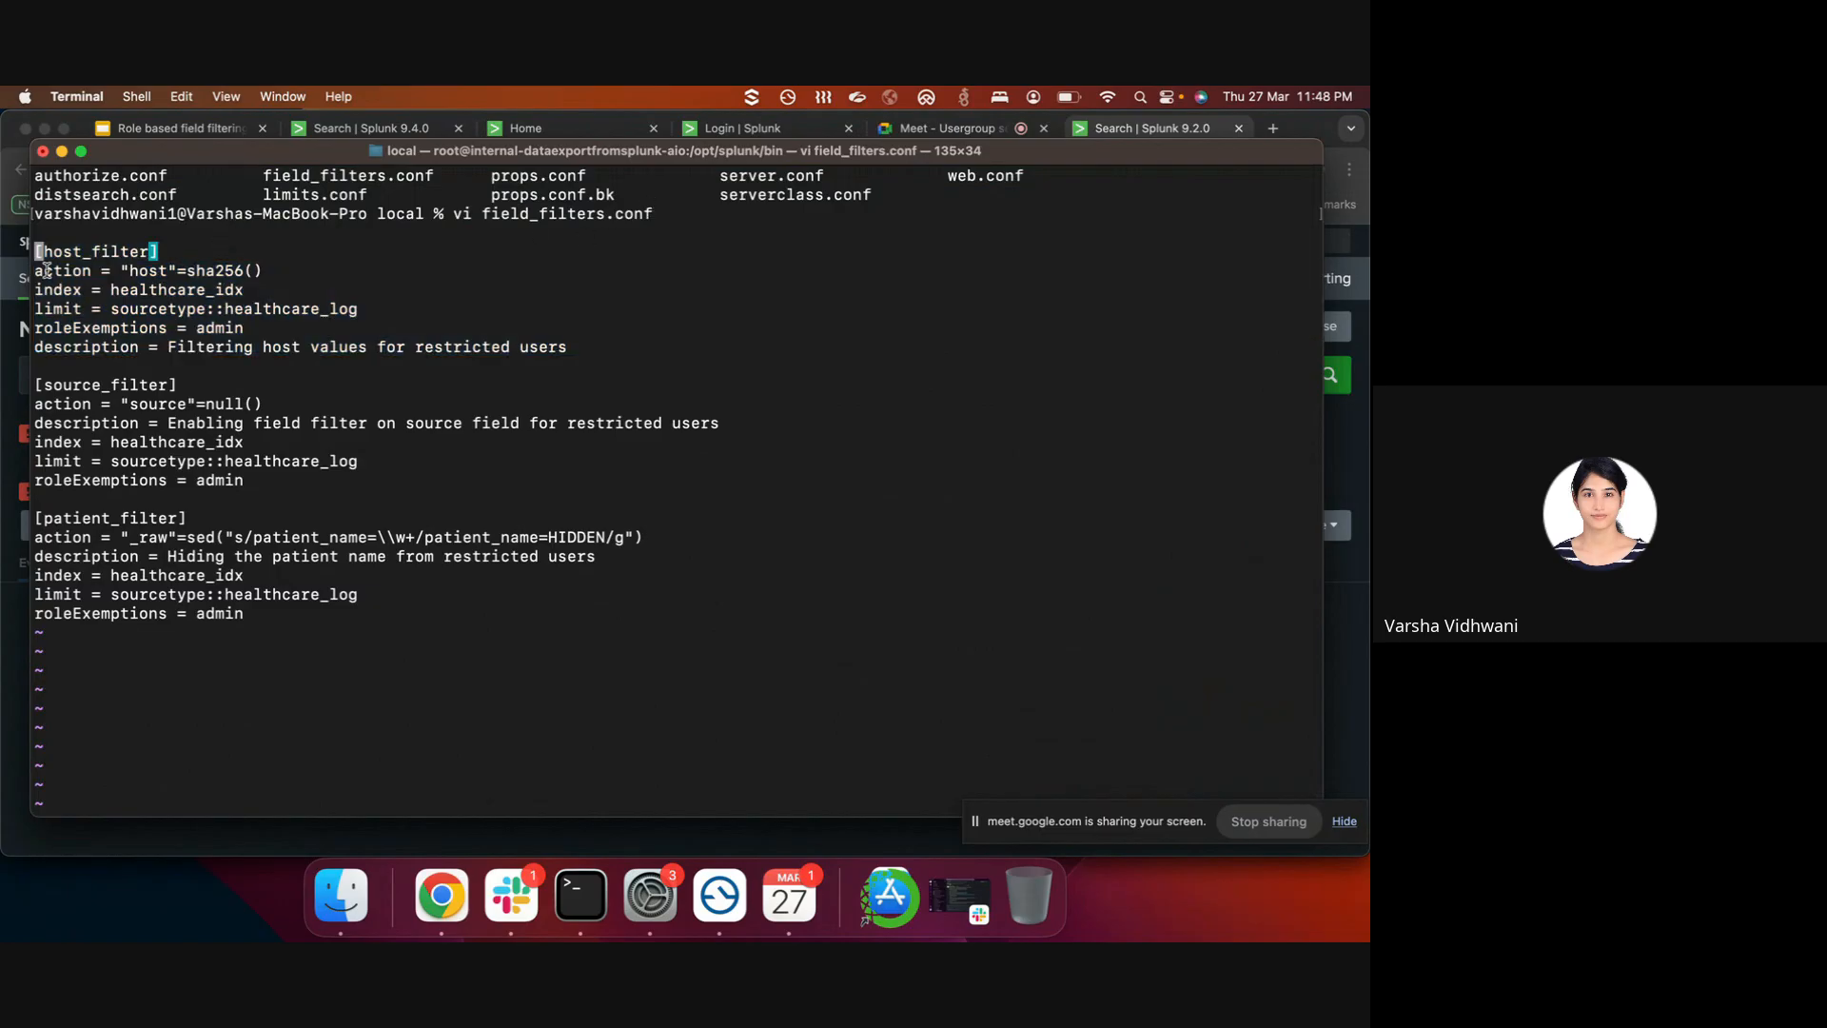
pyautogui.doubleClick(53, 270)
pyautogui.doubleClick(60, 291)
pyautogui.doubleClick(62, 310)
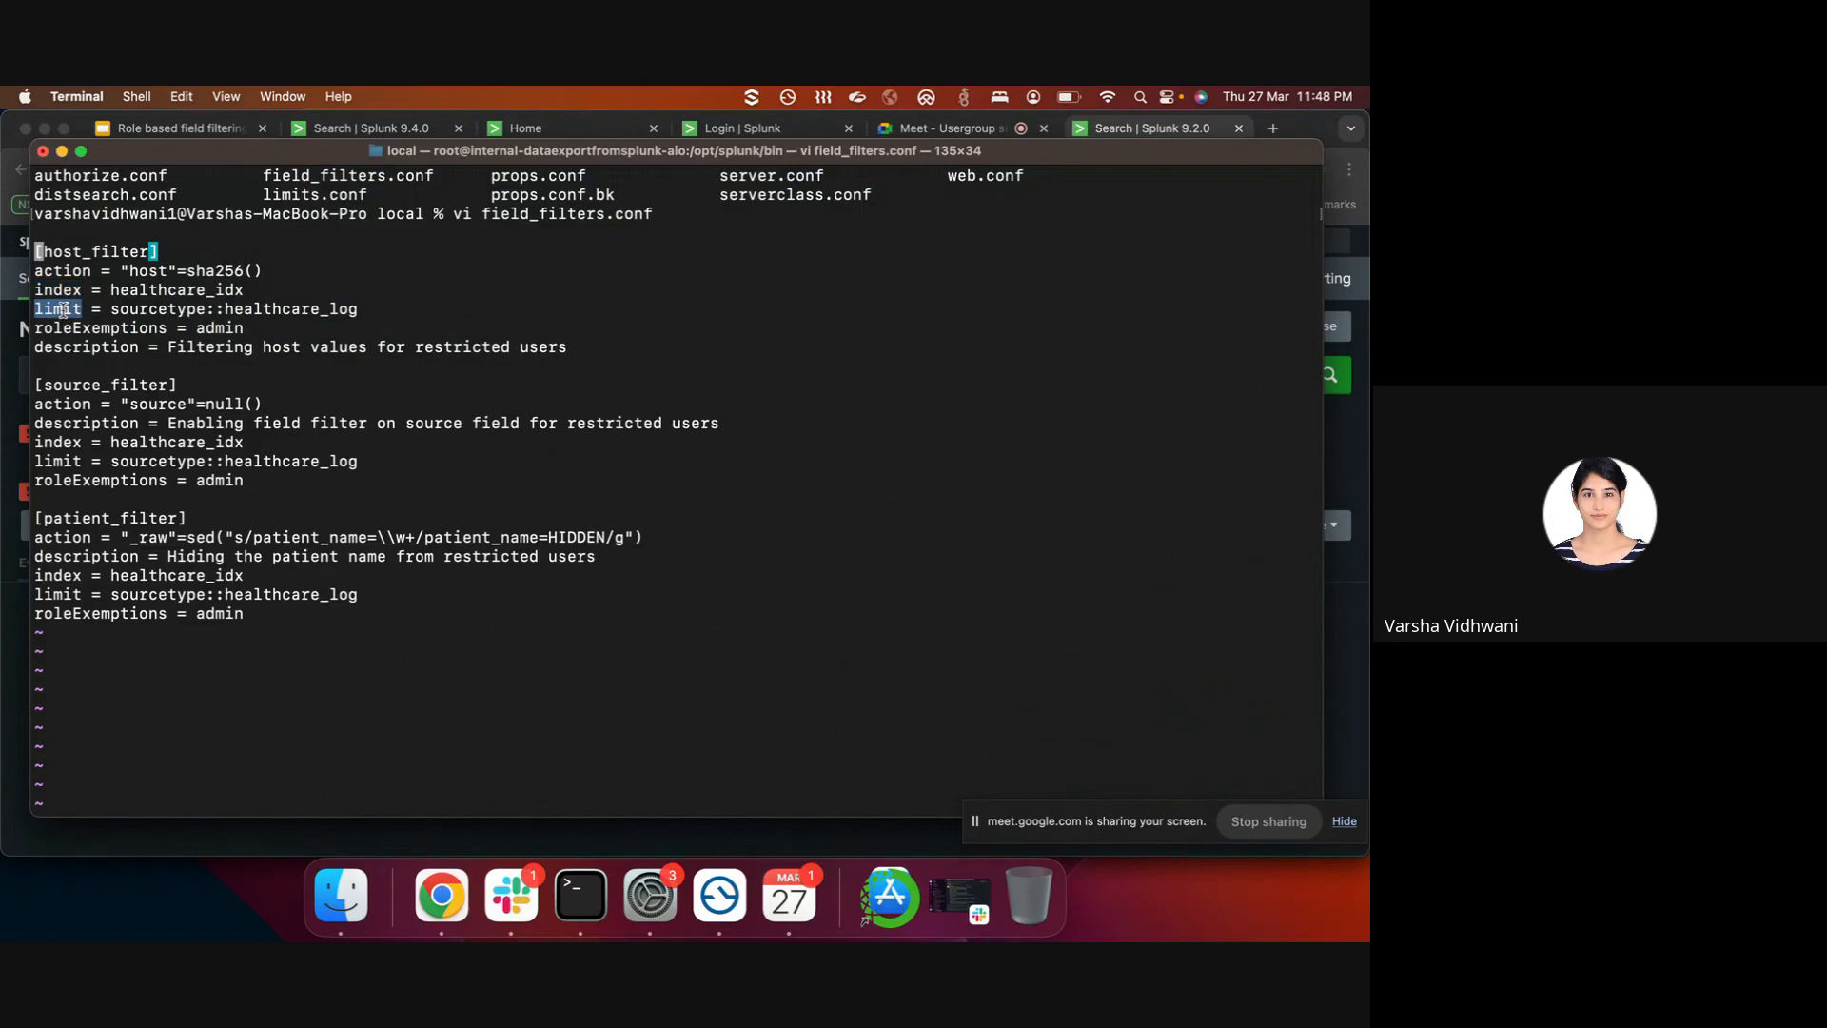
pyautogui.doubleClick(138, 327)
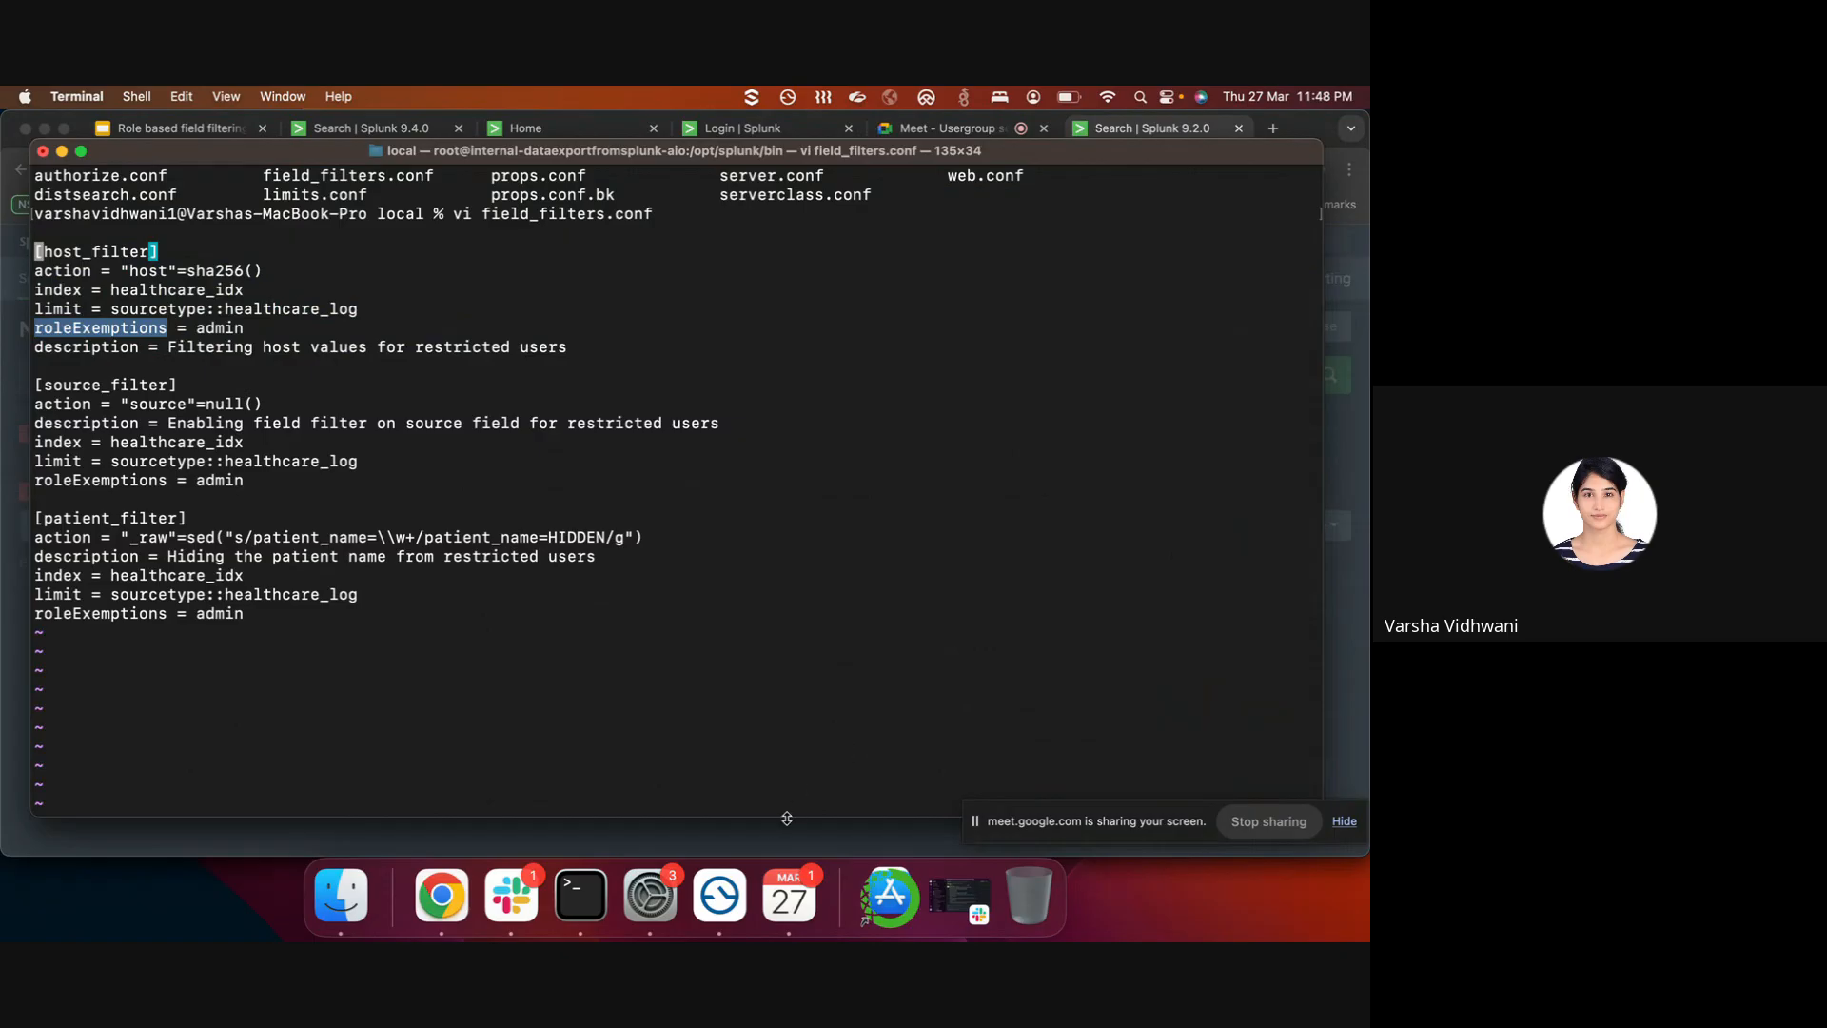
pyautogui.click(754, 849)
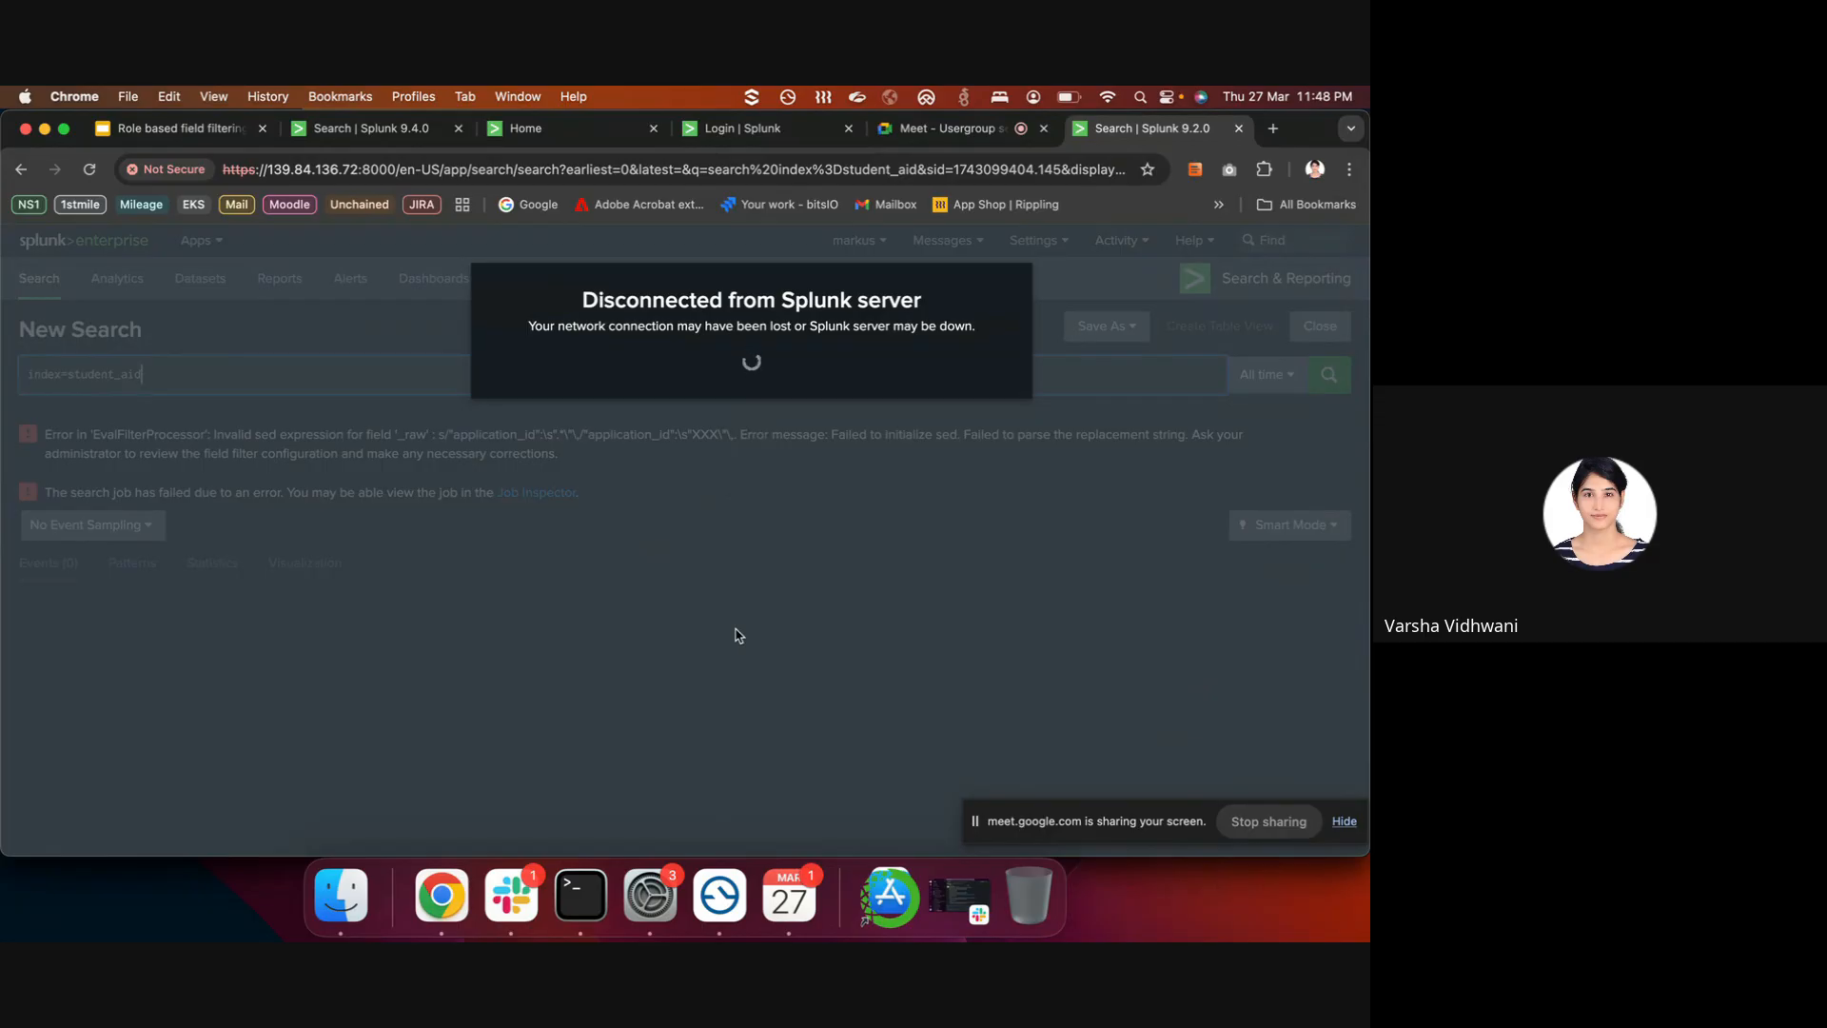
# - While Splunk restarts, glance at the field_filters.conf editor, then switch to the Google Meet tab
pyautogui.rightClick(581, 896)
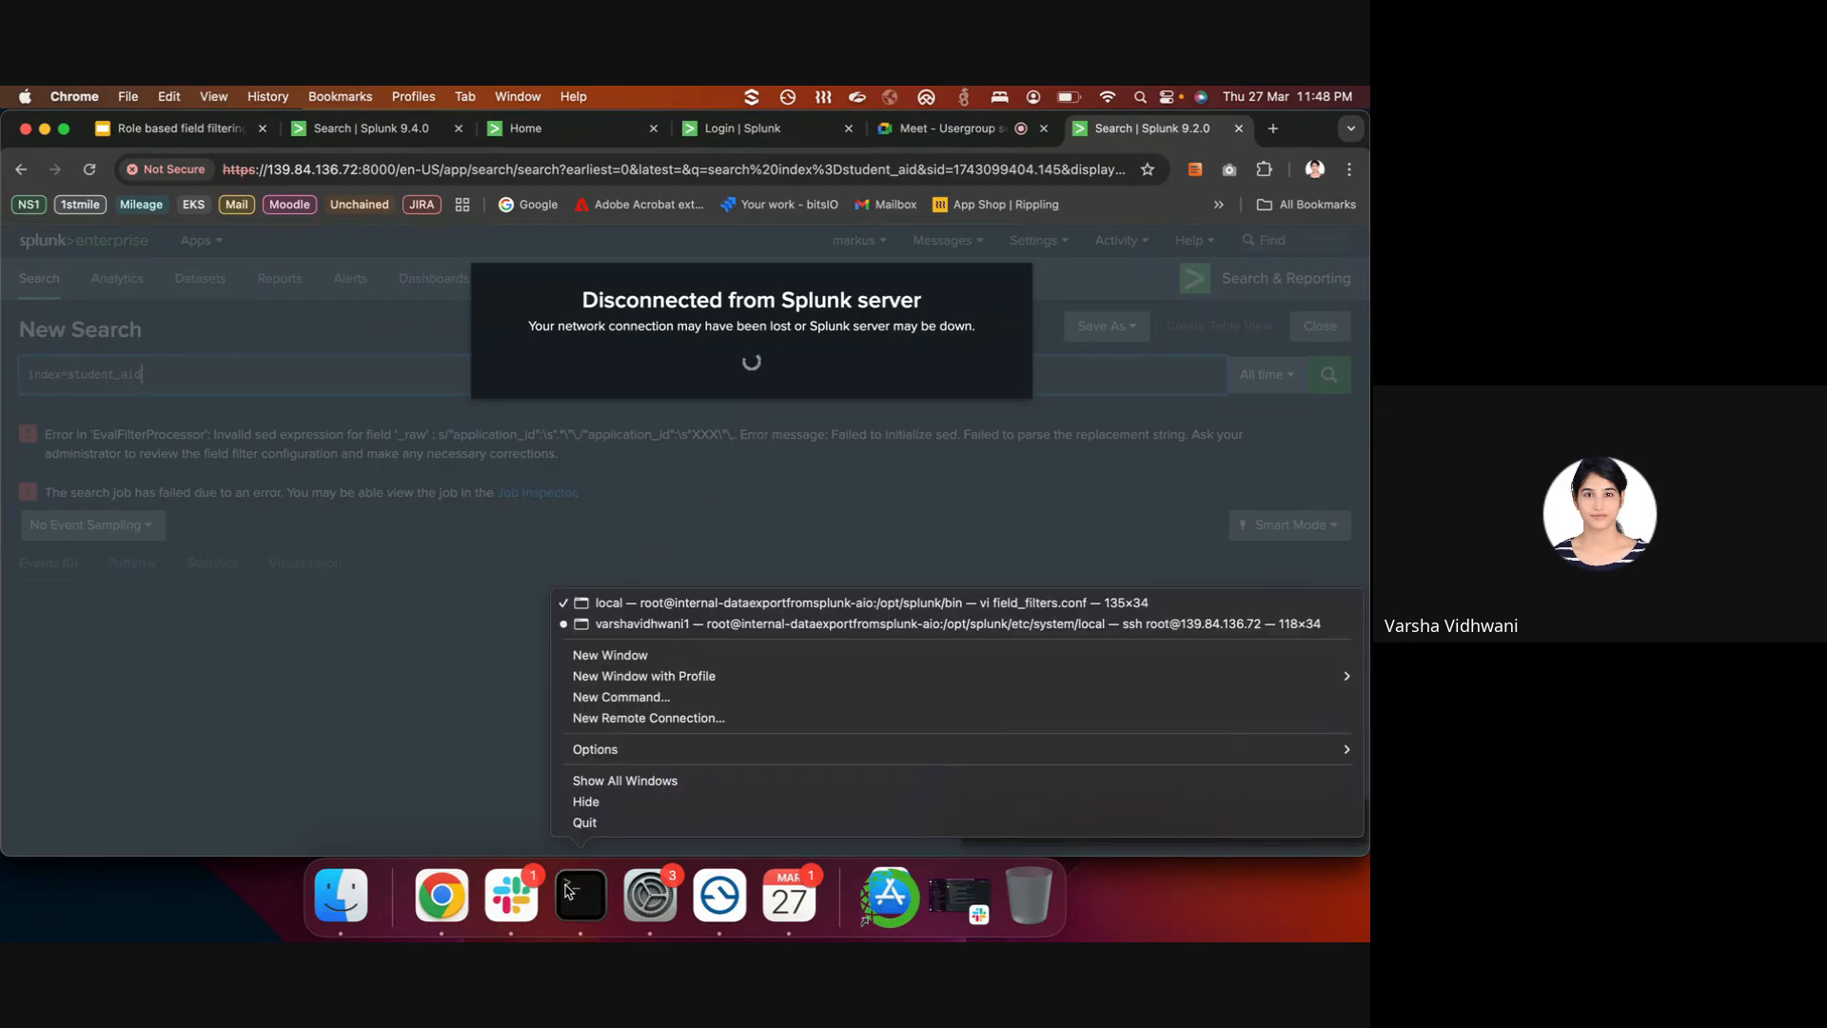
pyautogui.click(633, 602)
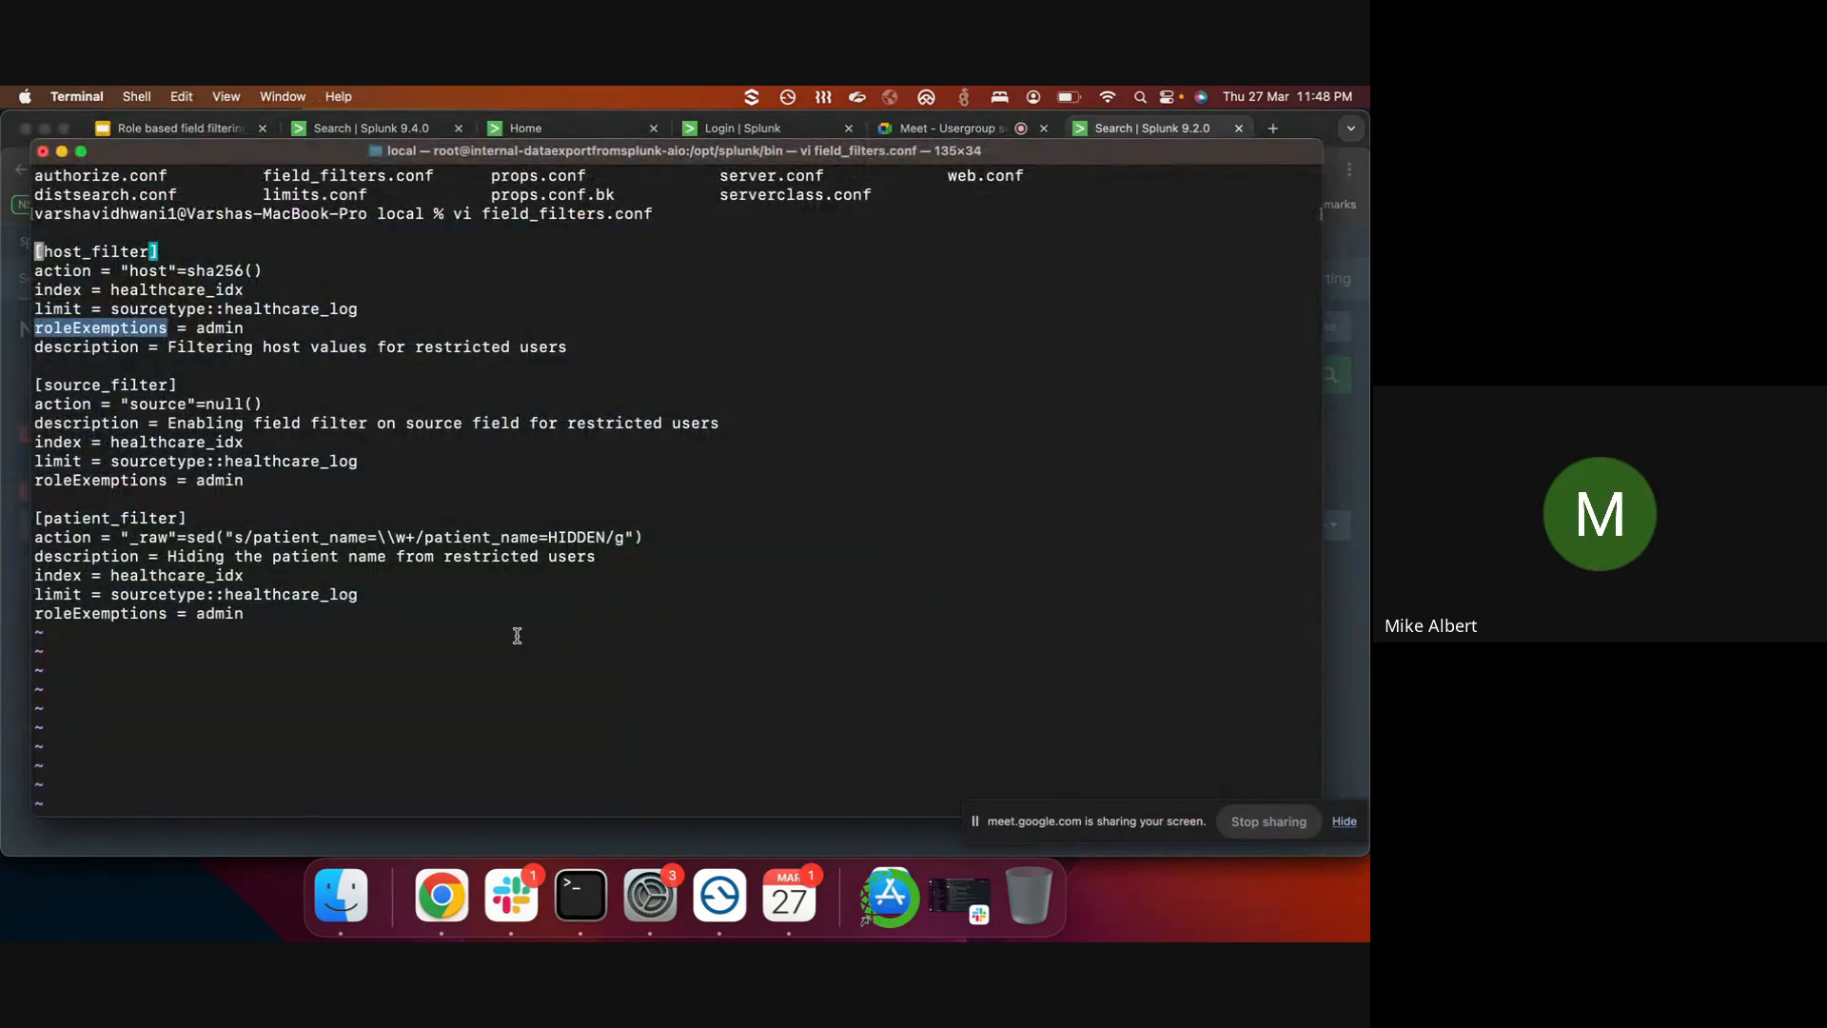
pyautogui.click(510, 845)
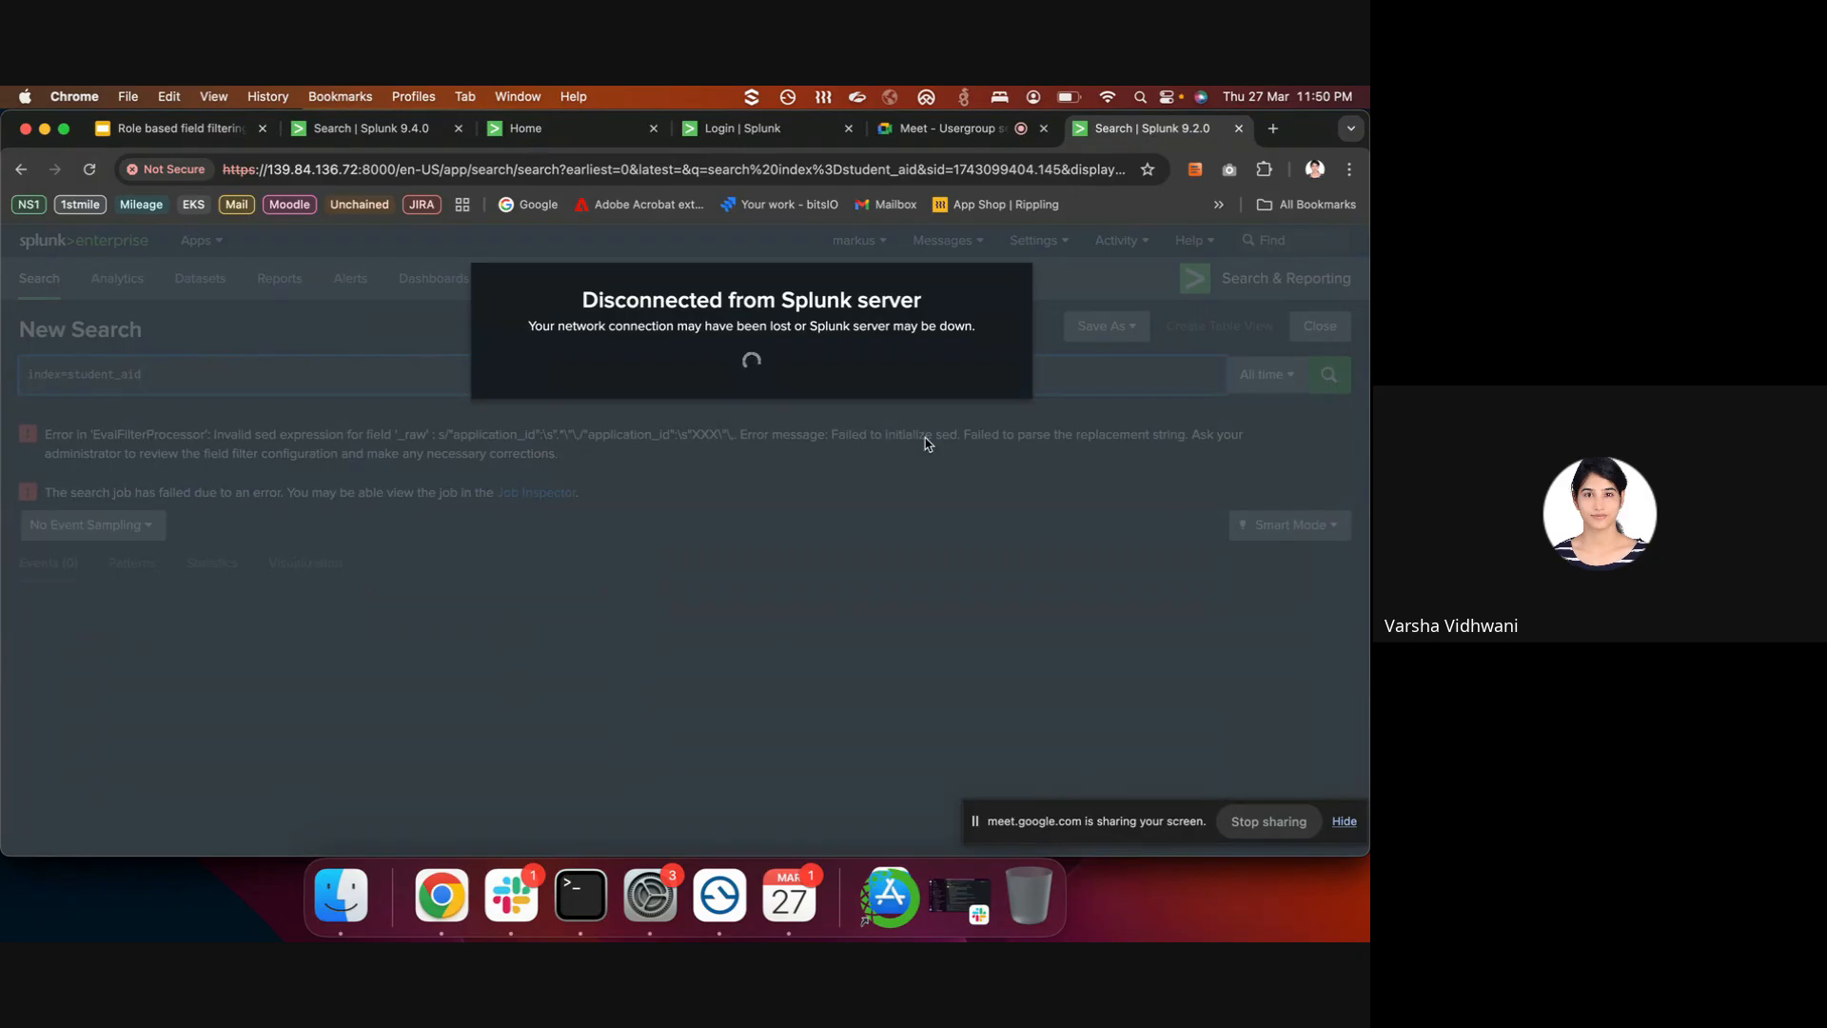
pyautogui.click(947, 134)
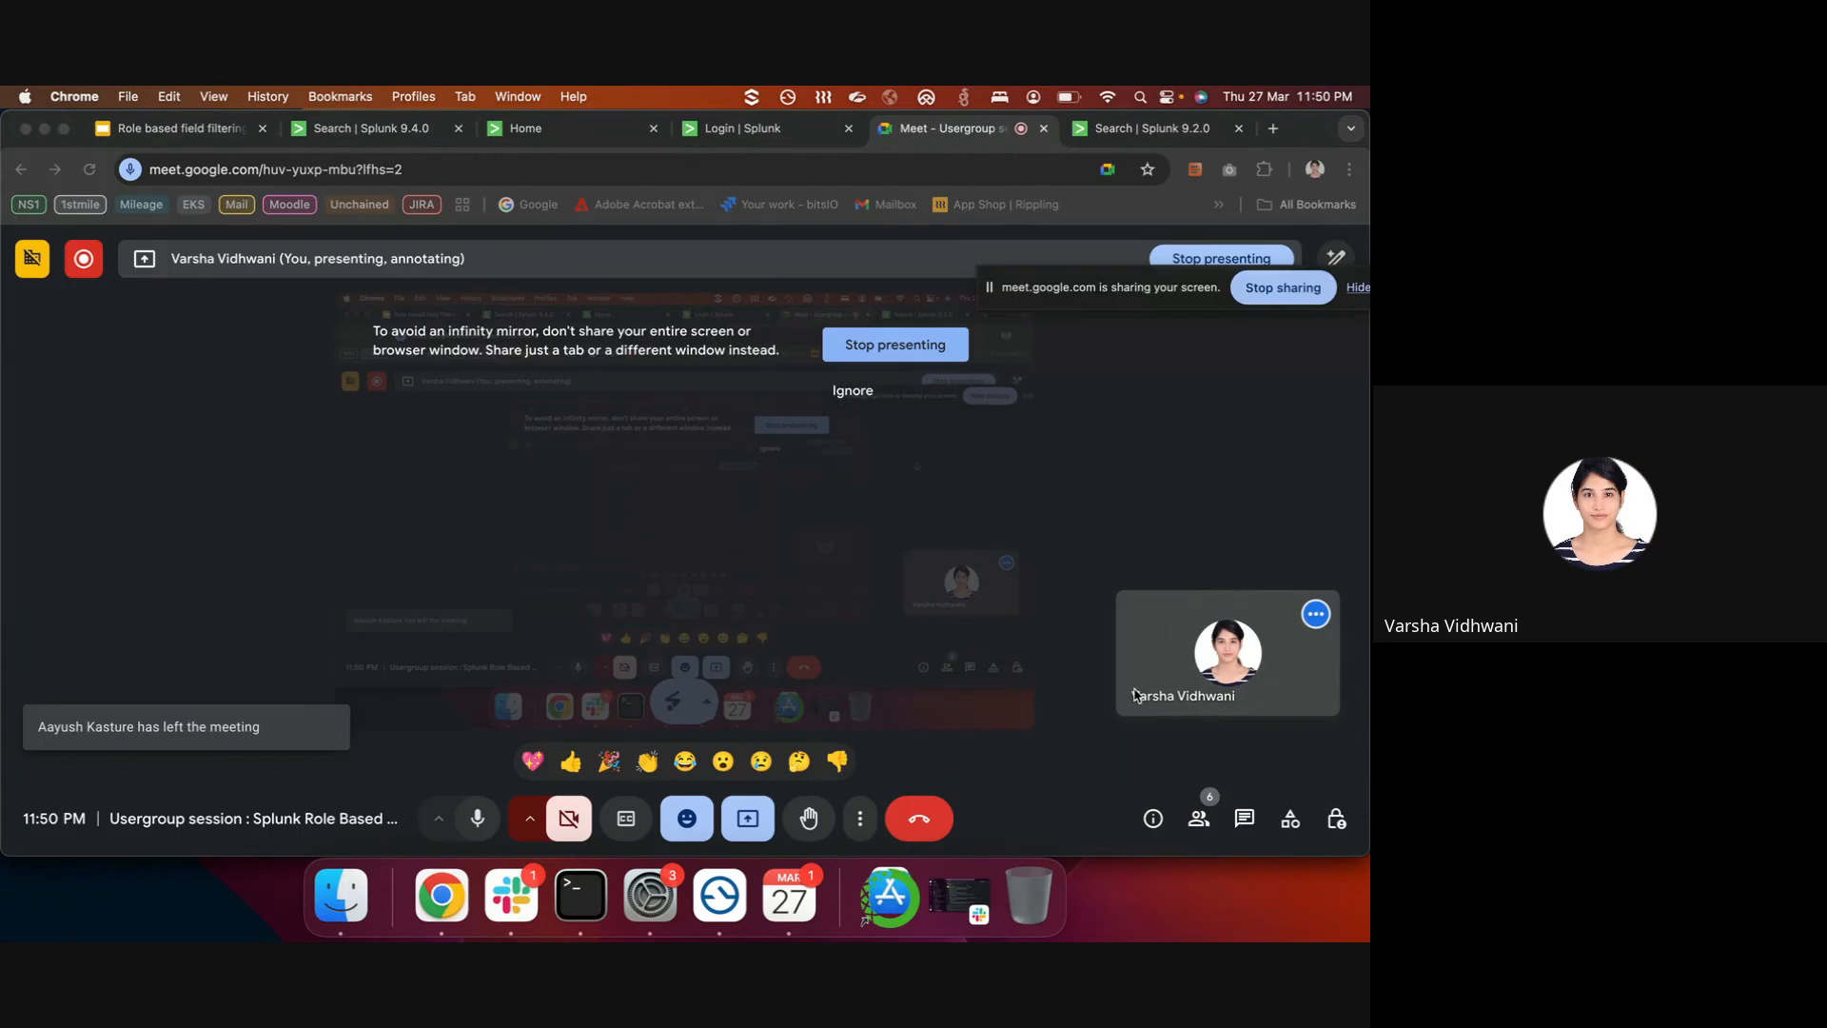
# - Review the Meet participants list, then go back to the Splunk tab's expired-session login page
pyautogui.click(1198, 825)
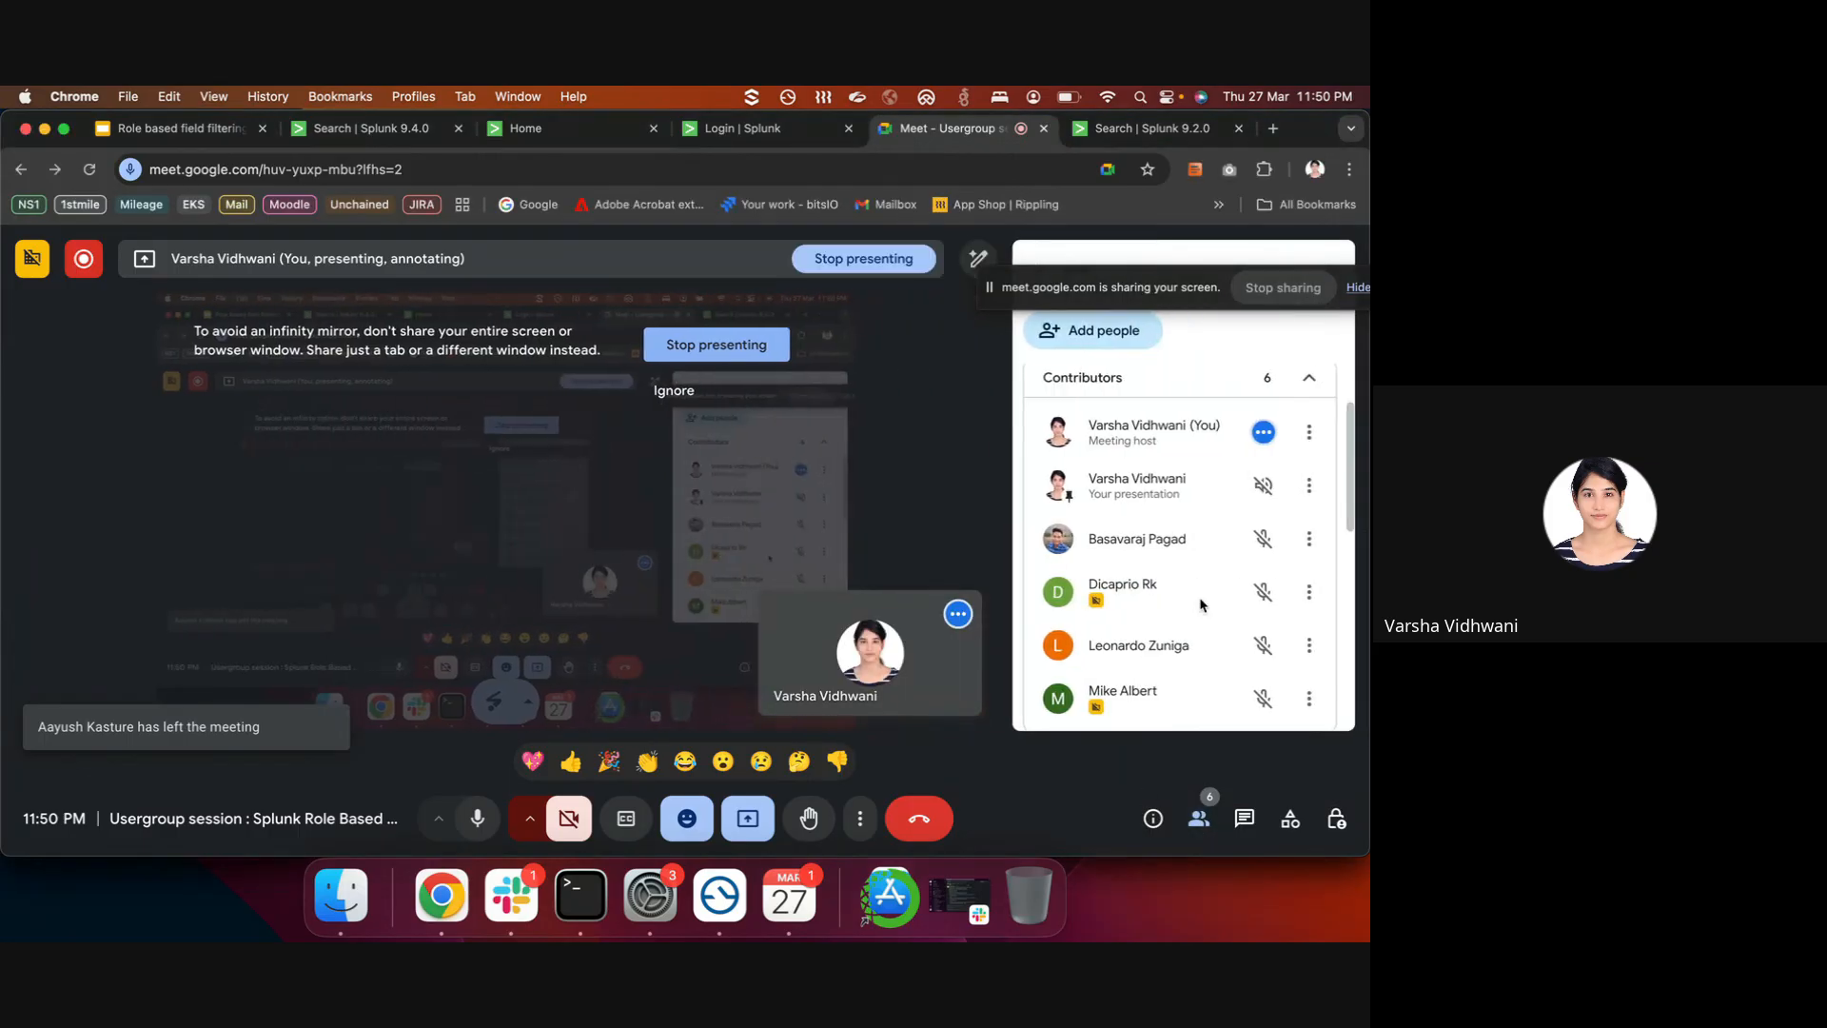
pyautogui.scroll(-2, 1199, 600)
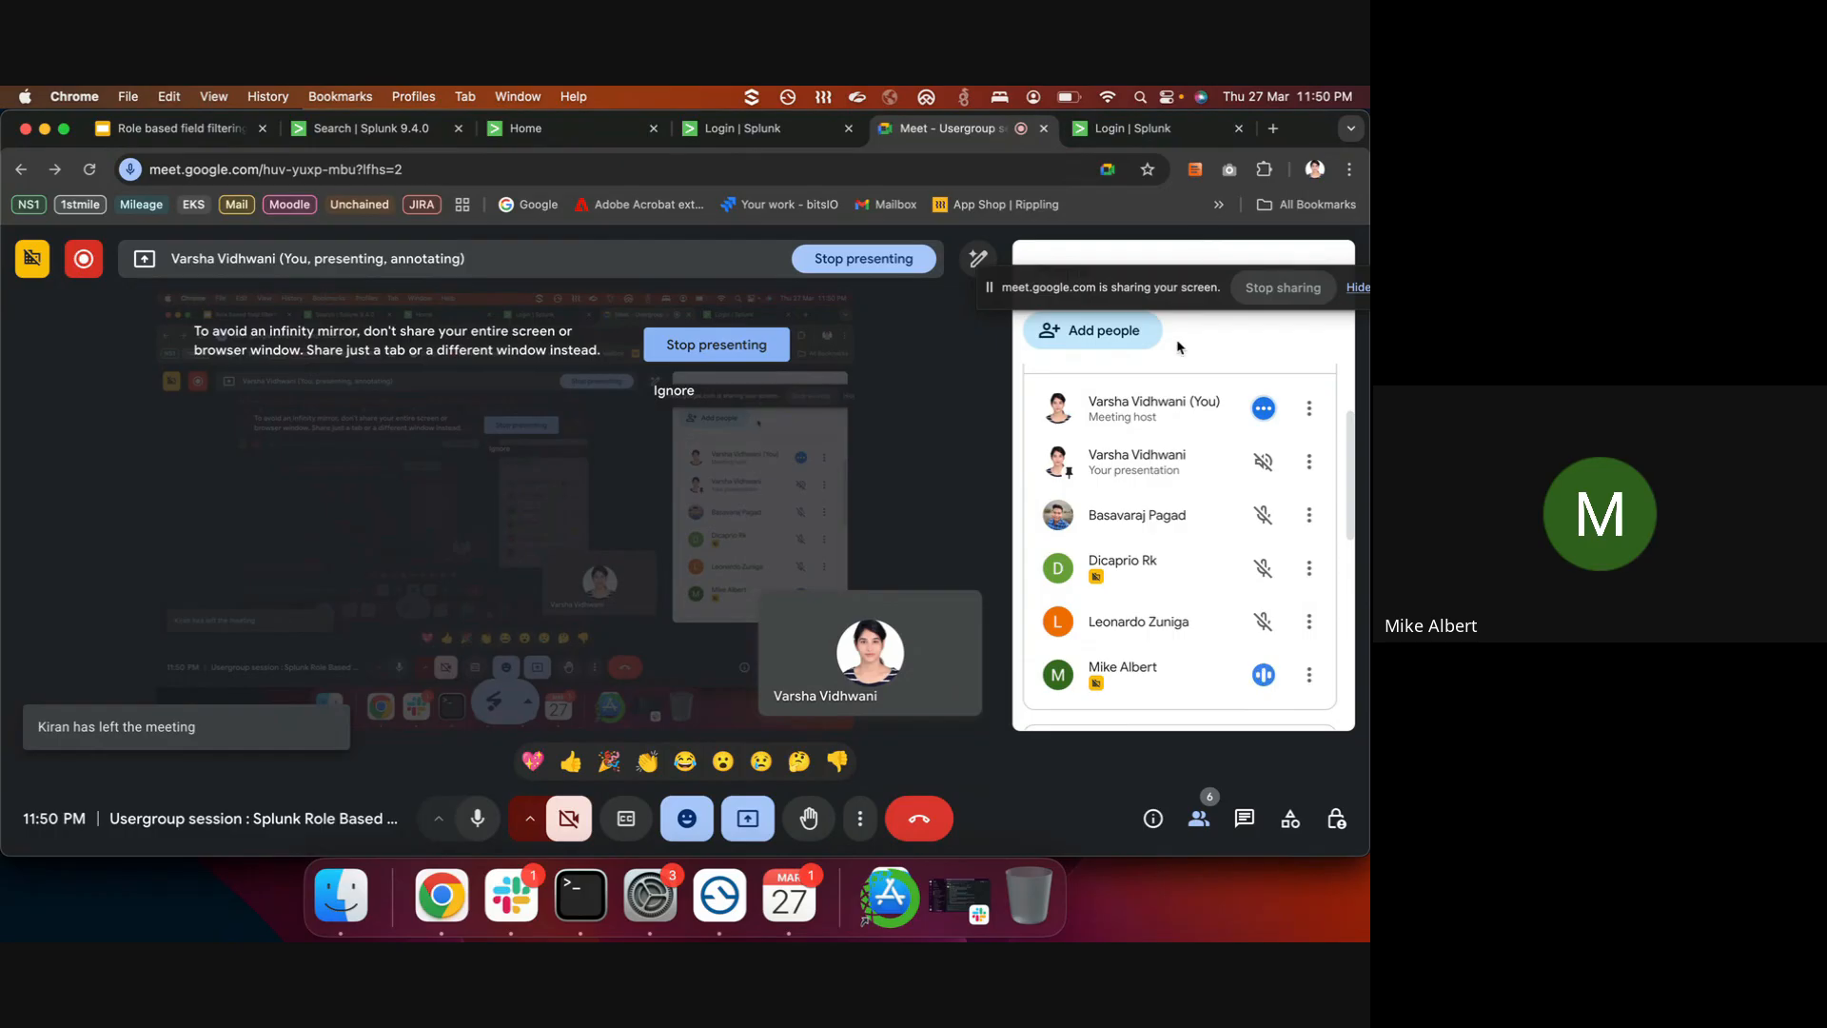
pyautogui.click(1137, 127)
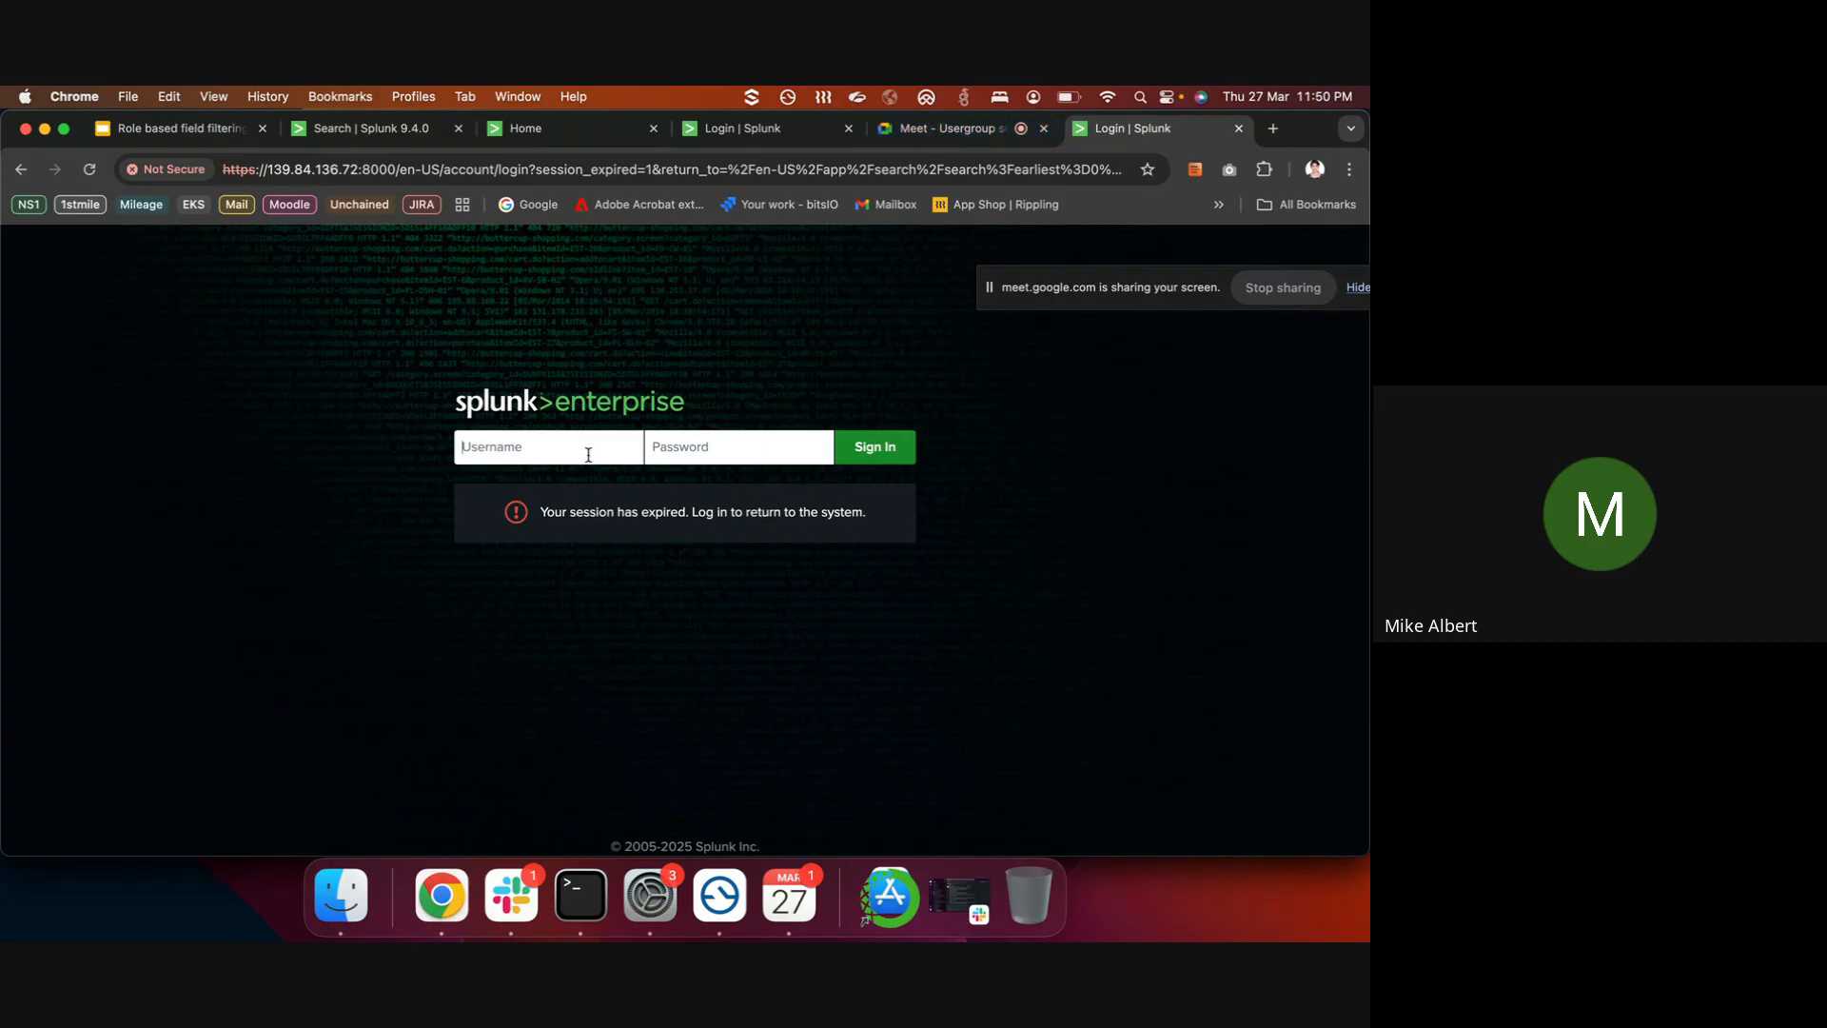
# - Sign in as admin and rerun index=student_aid over All time, now returning 42,888 events
pyautogui.write('admin')
pyautogui.press('Tab')
pyautogui.write('•••••••••')
pyautogui.press('BackSpace')
pyautogui.press('Return')
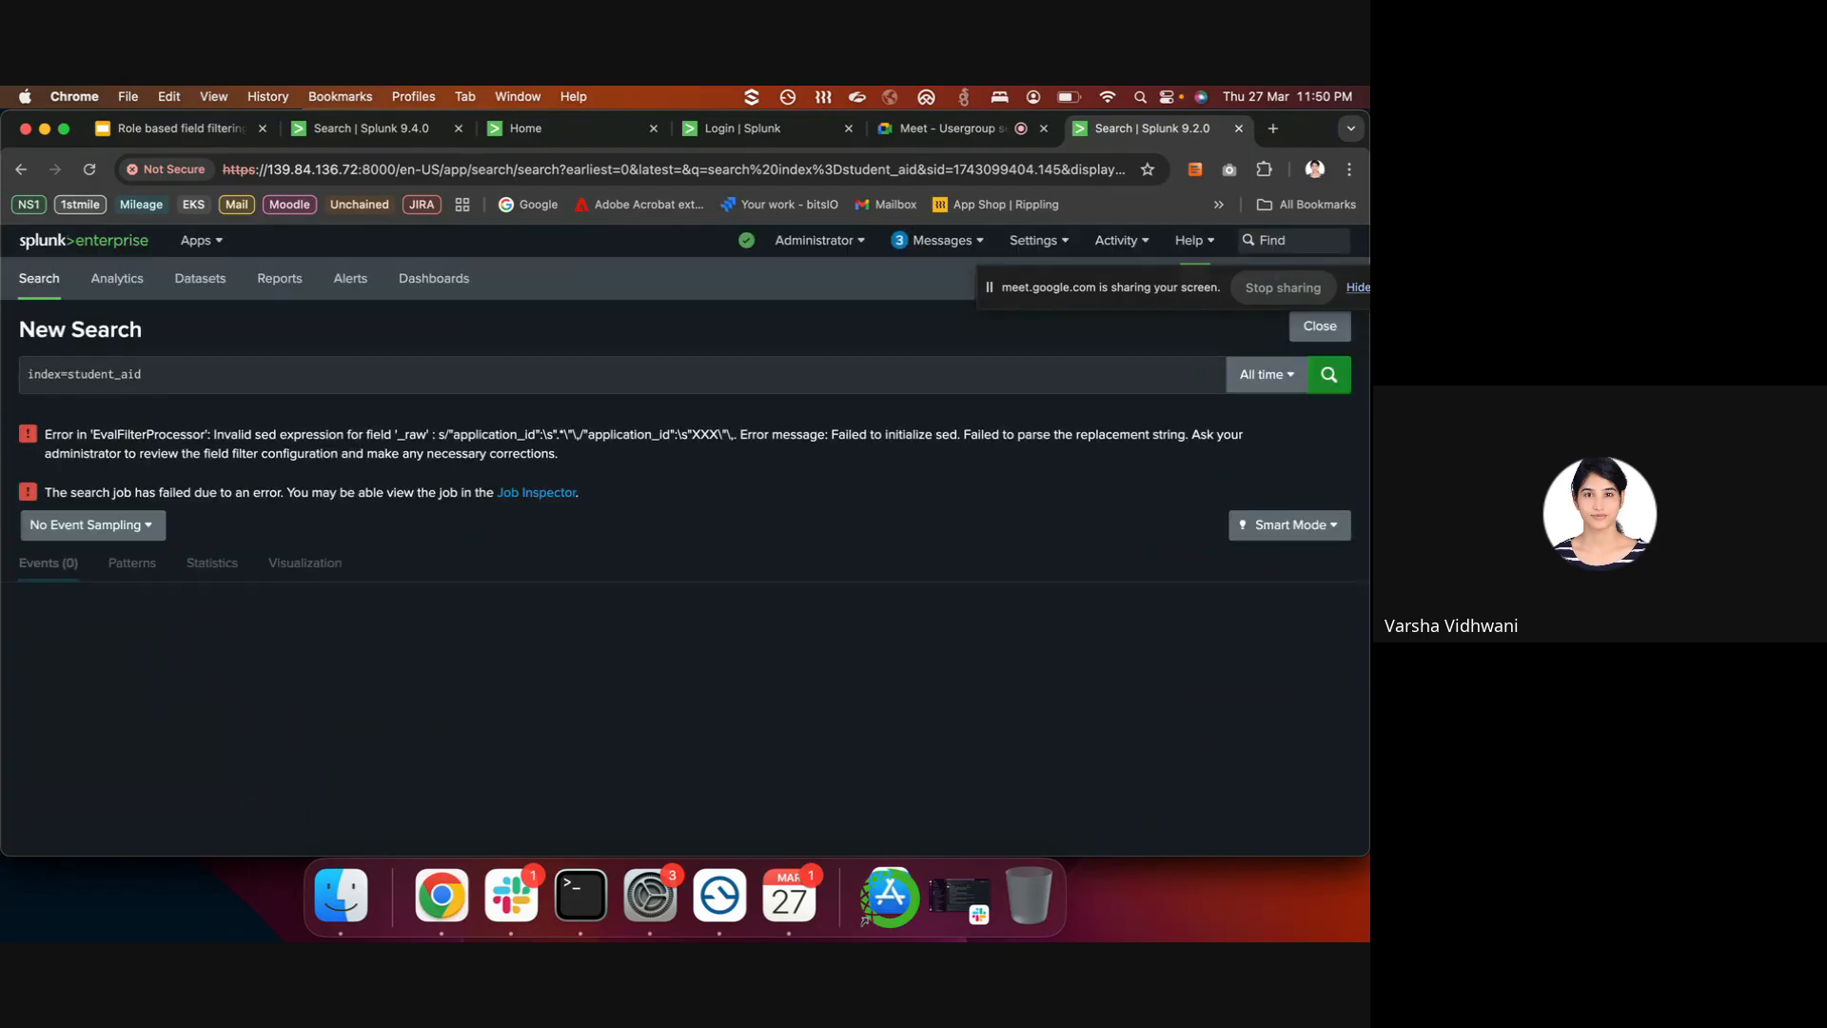
pyautogui.click(496, 374)
pyautogui.press('Return')
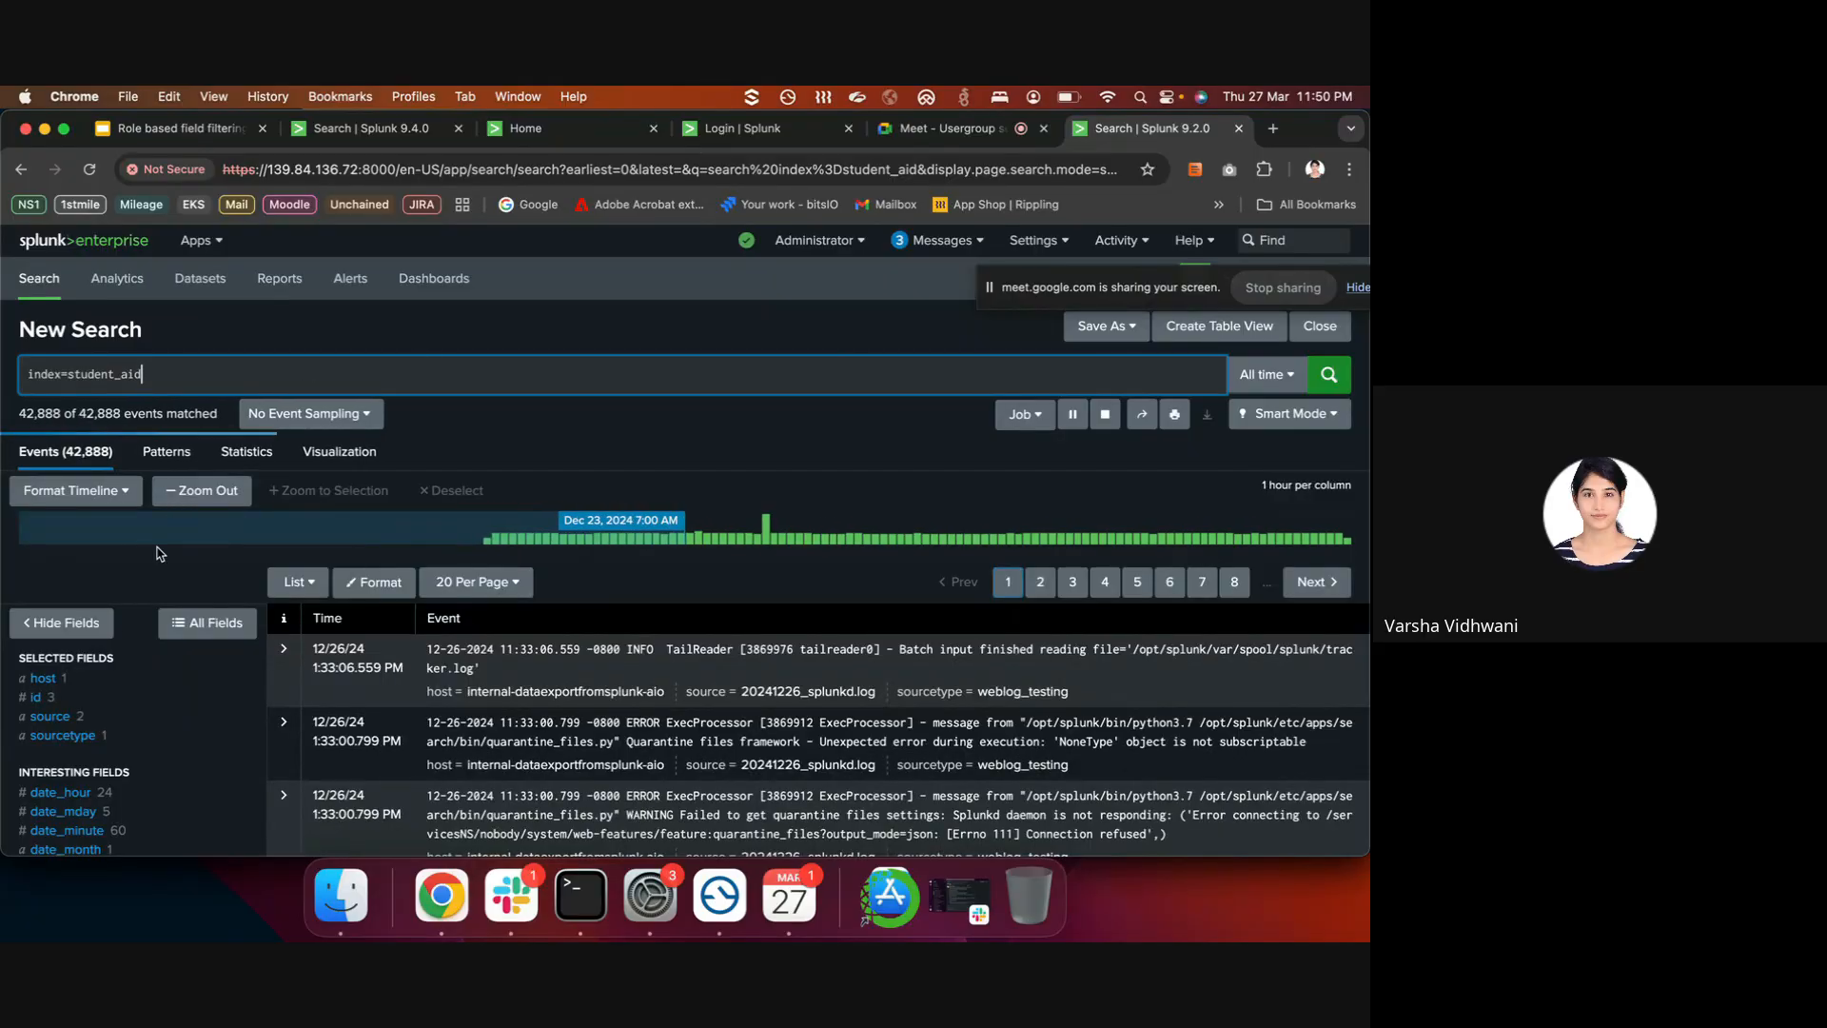
# - Filter results to sourcetype student_aid and check the application_id field's top values
pyautogui.click(109, 715)
pyautogui.click(125, 738)
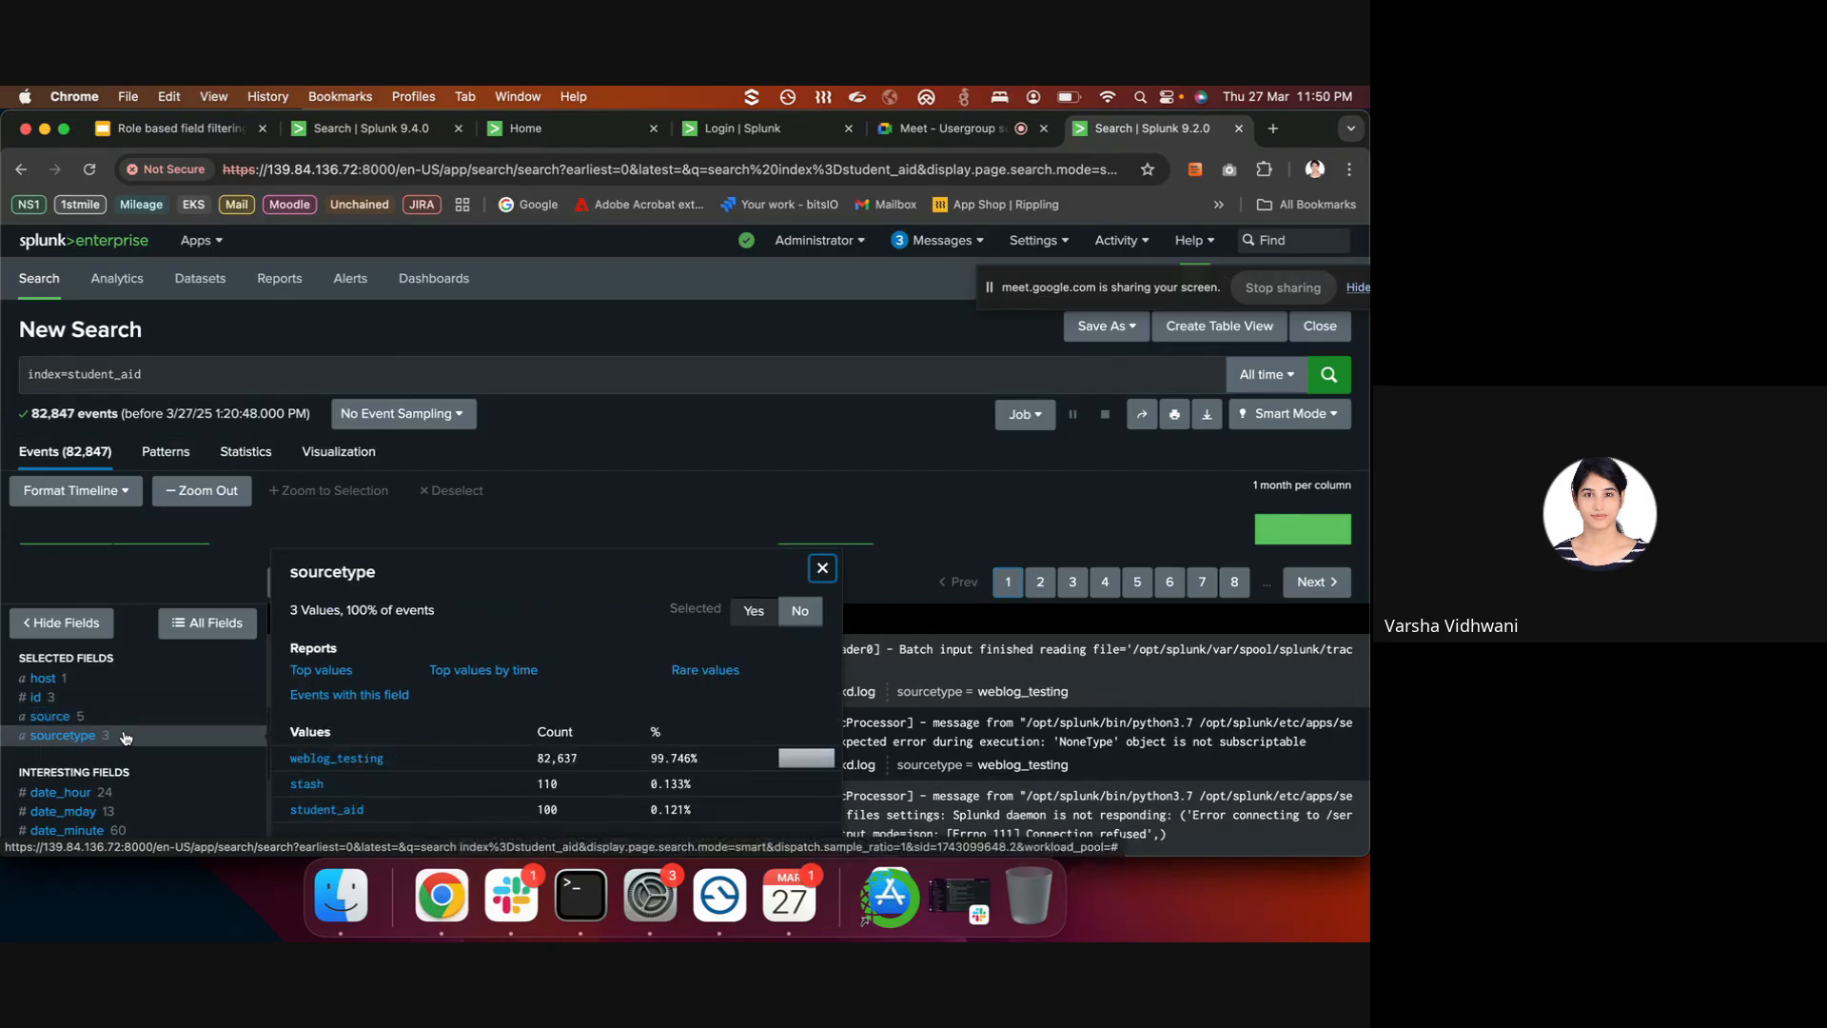
pyautogui.click(310, 814)
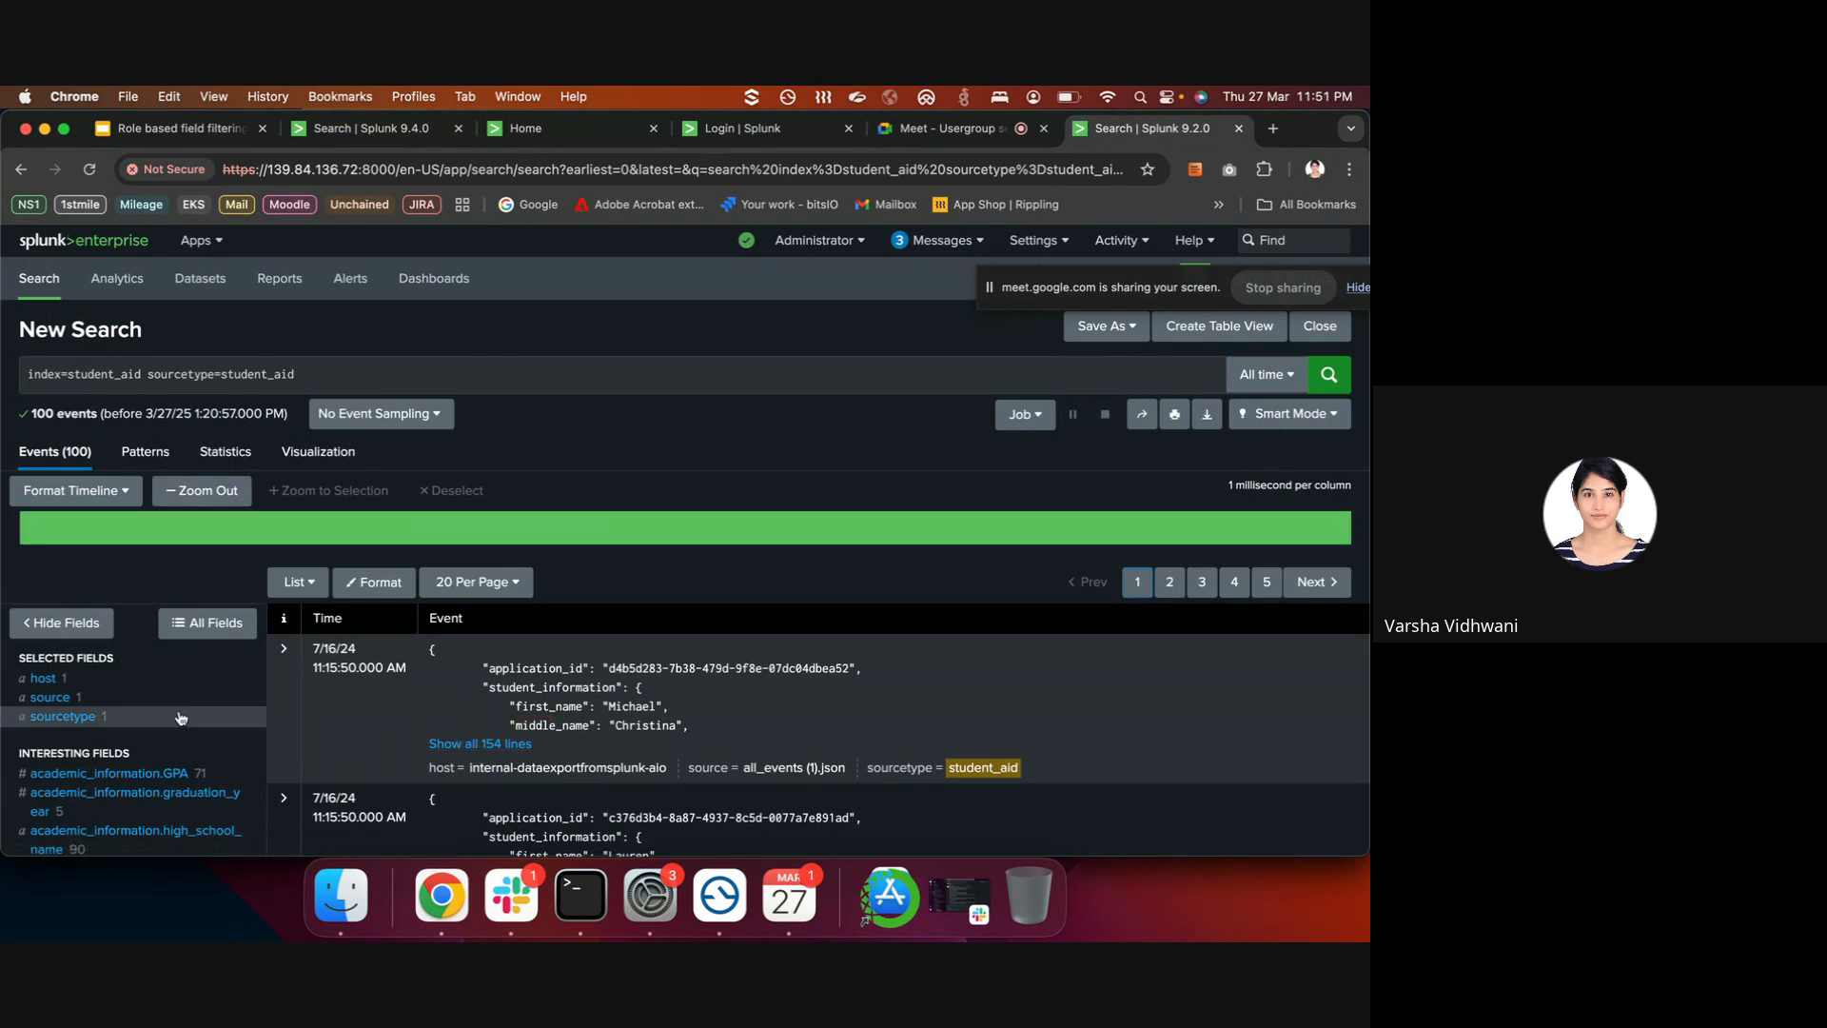
pyautogui.scroll(-3, 166, 752)
pyautogui.click(158, 781)
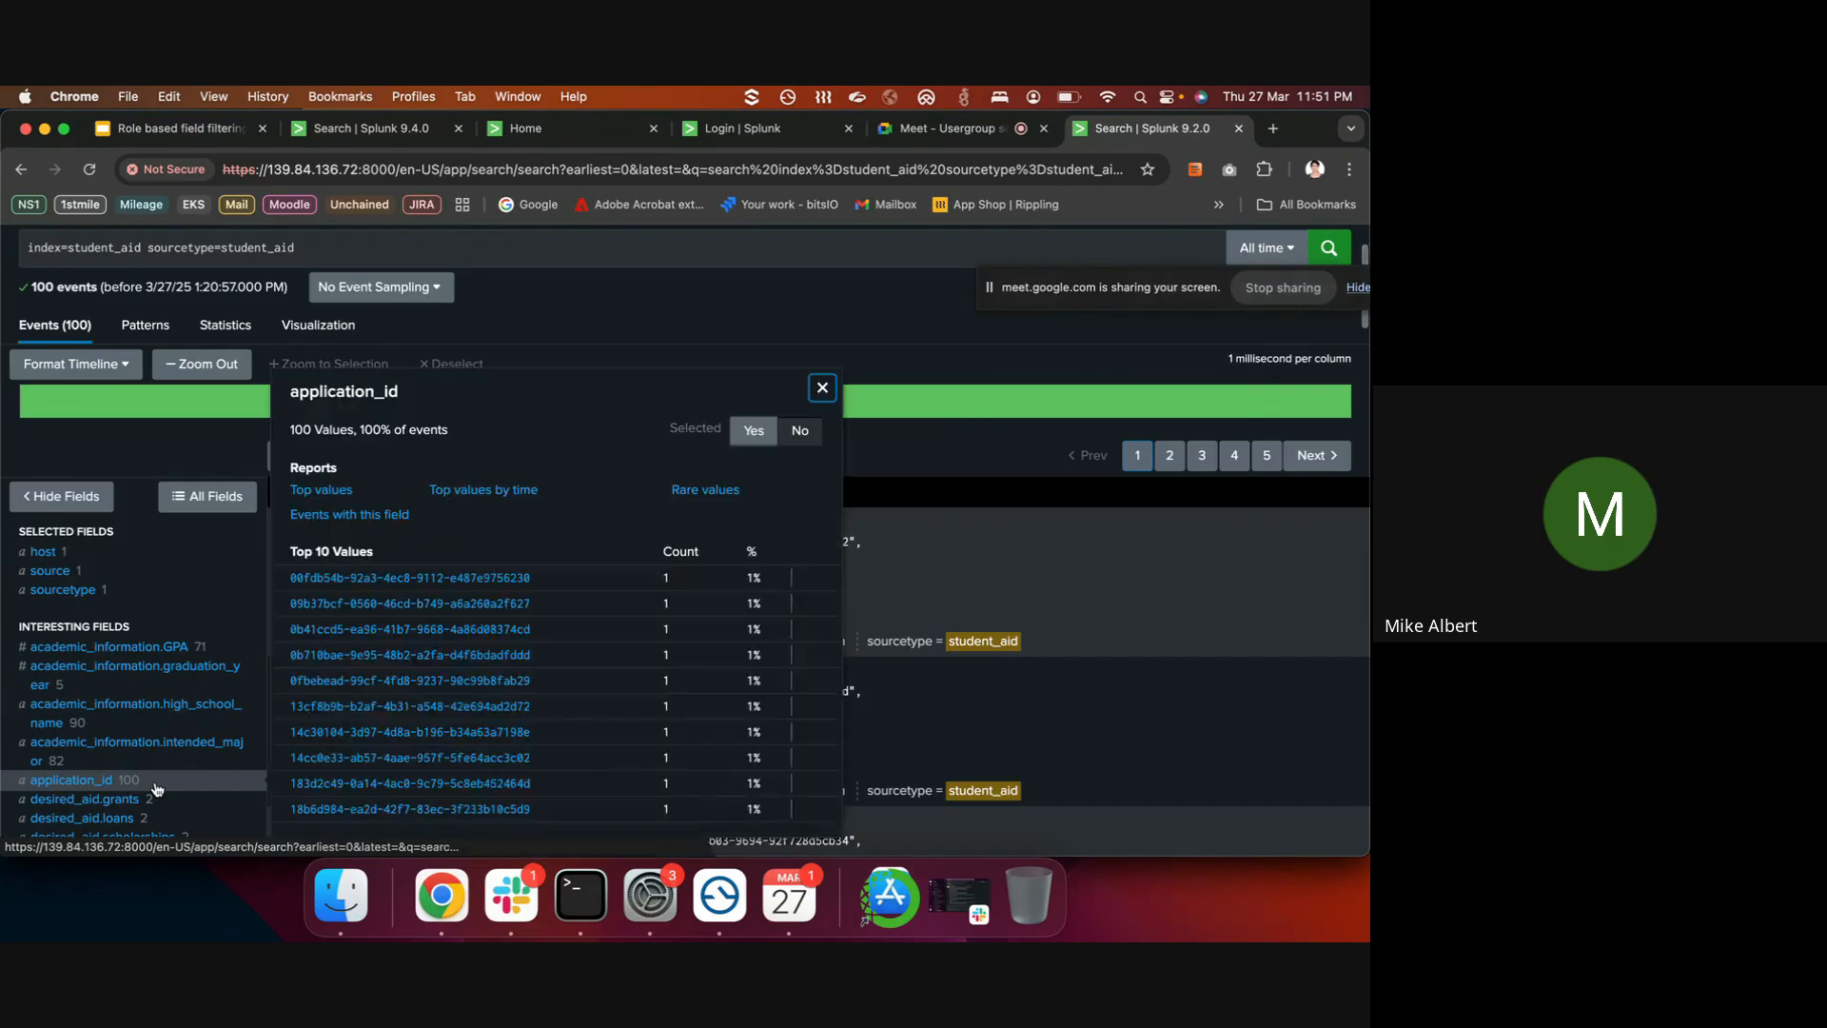
pyautogui.click(158, 782)
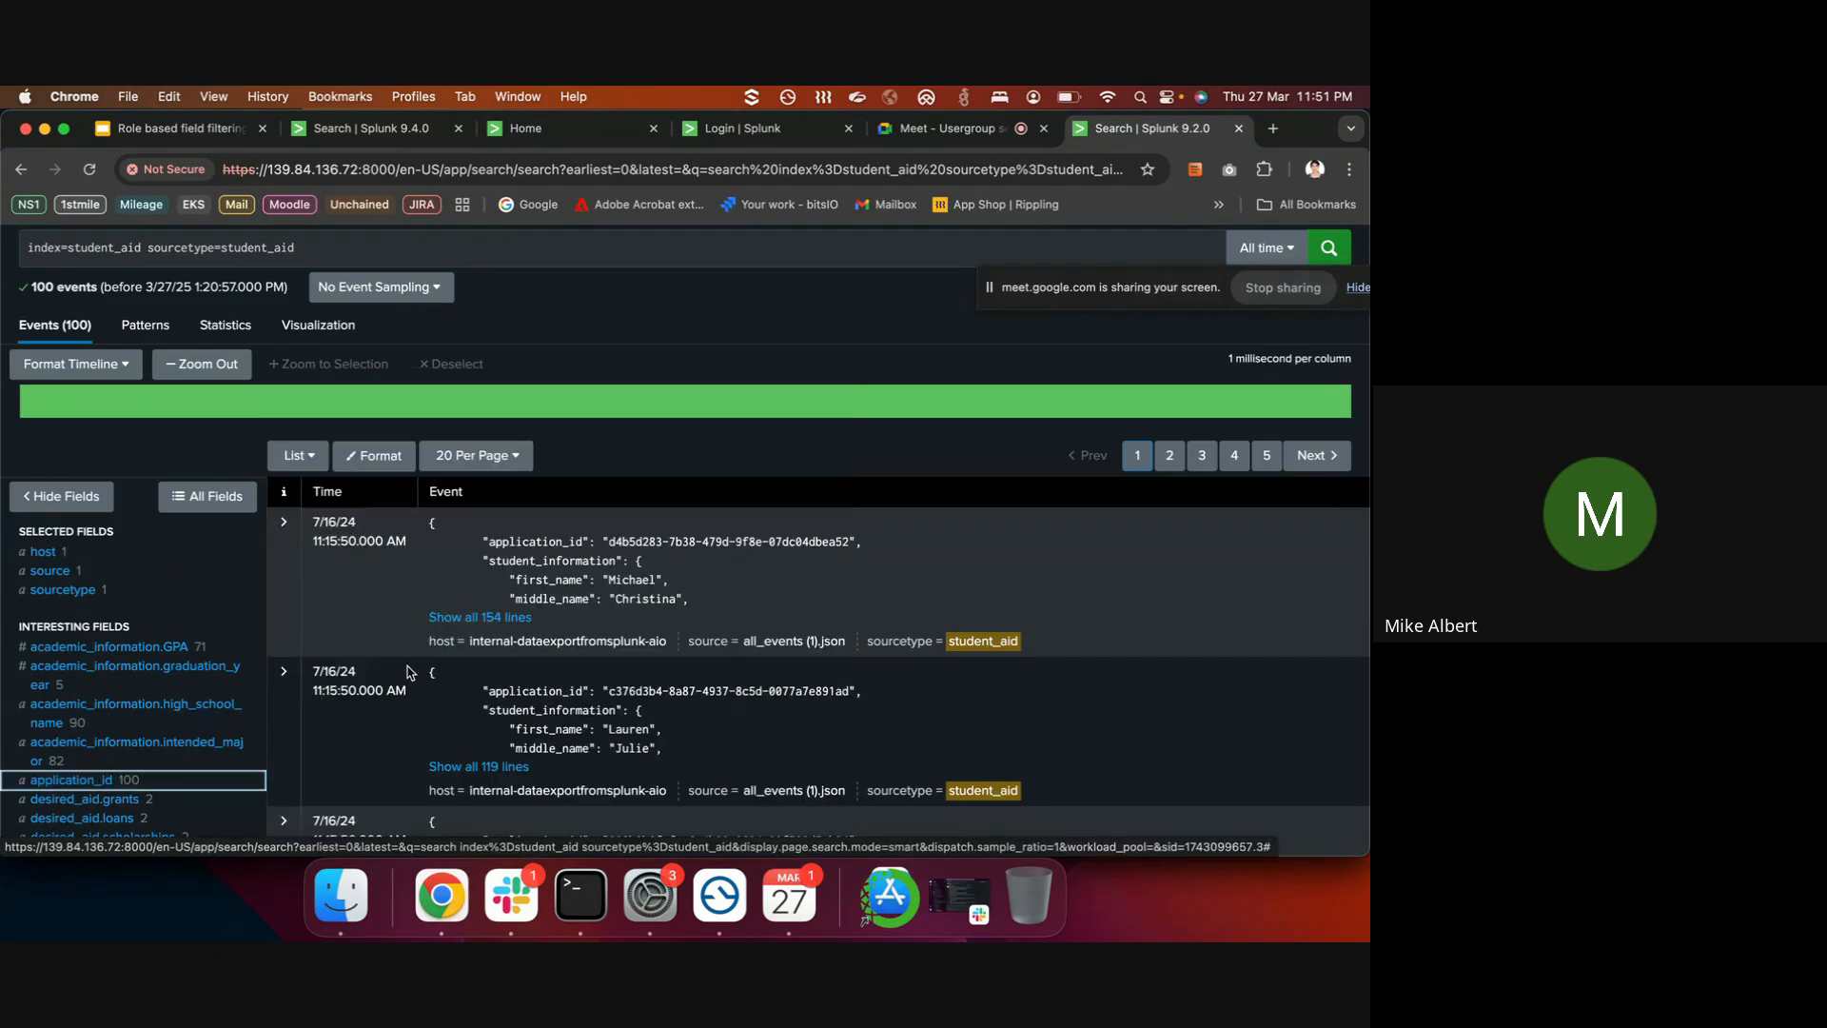
# - Expand the first event to all 154 lines, showing the full unmasked student record
pyautogui.click(511, 618)
pyautogui.scroll(-3, 700, 633)
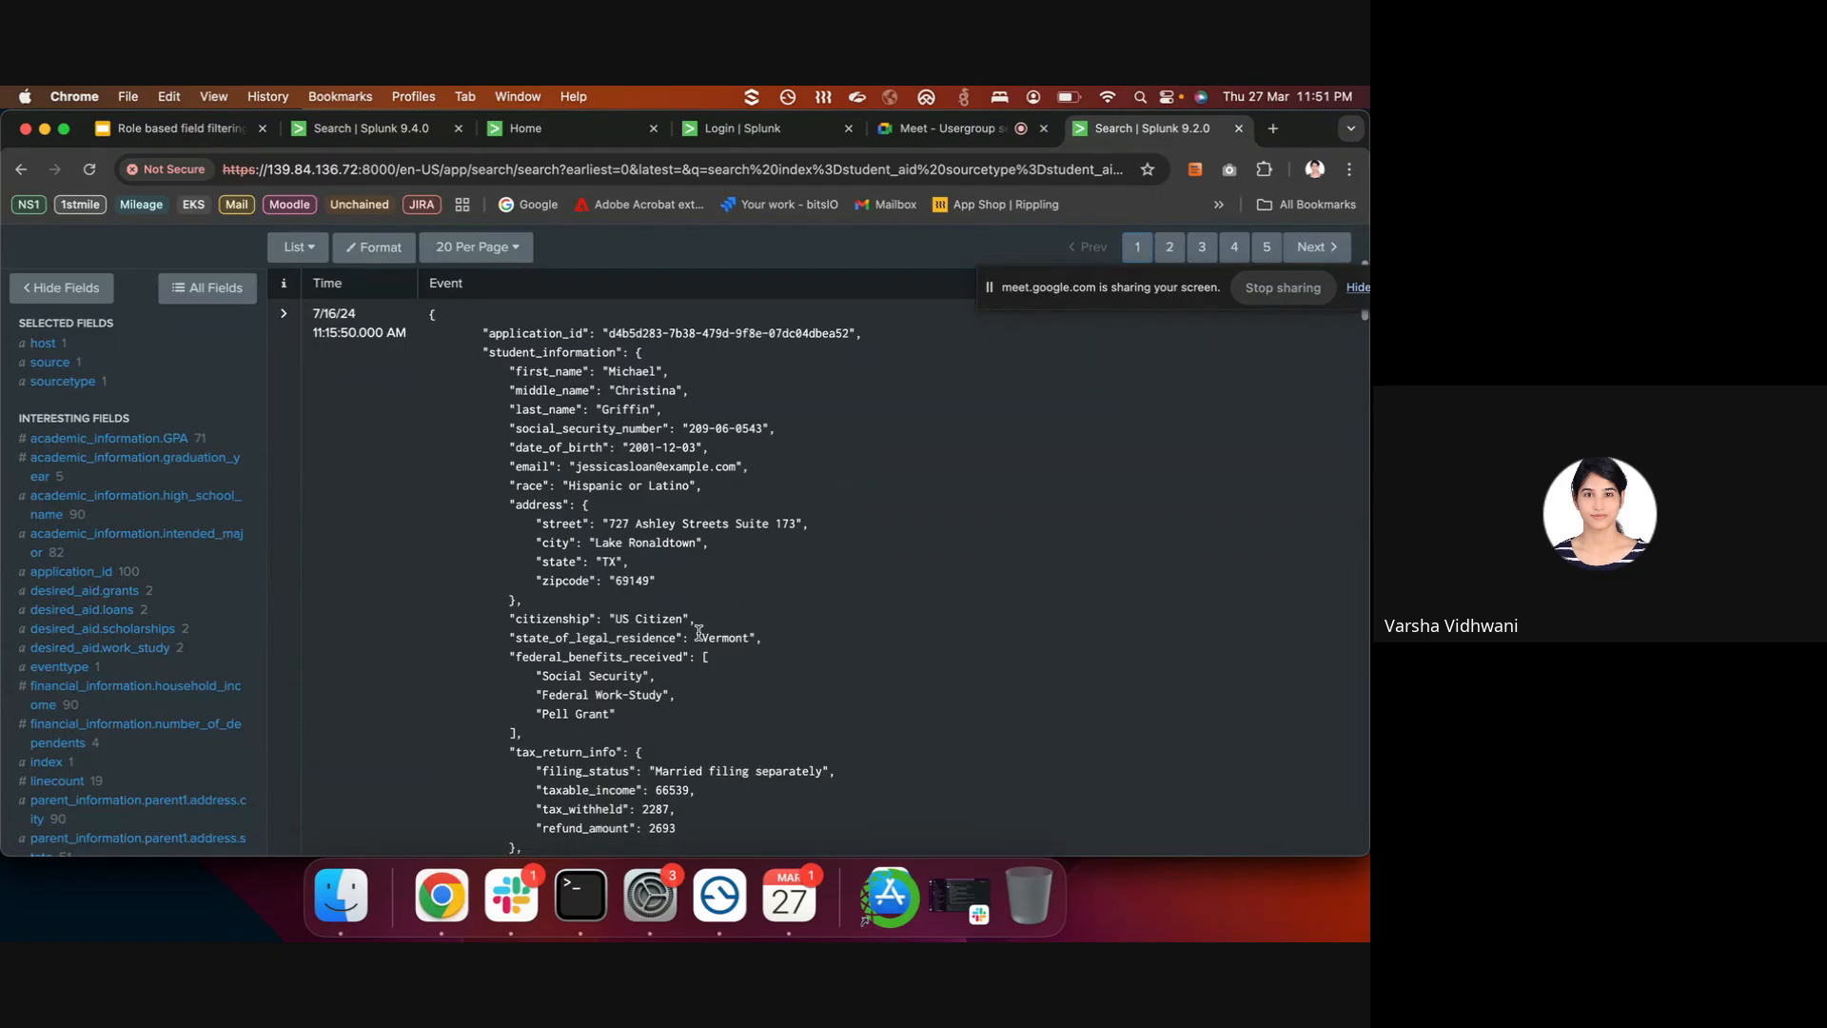
pyautogui.click(511, 894)
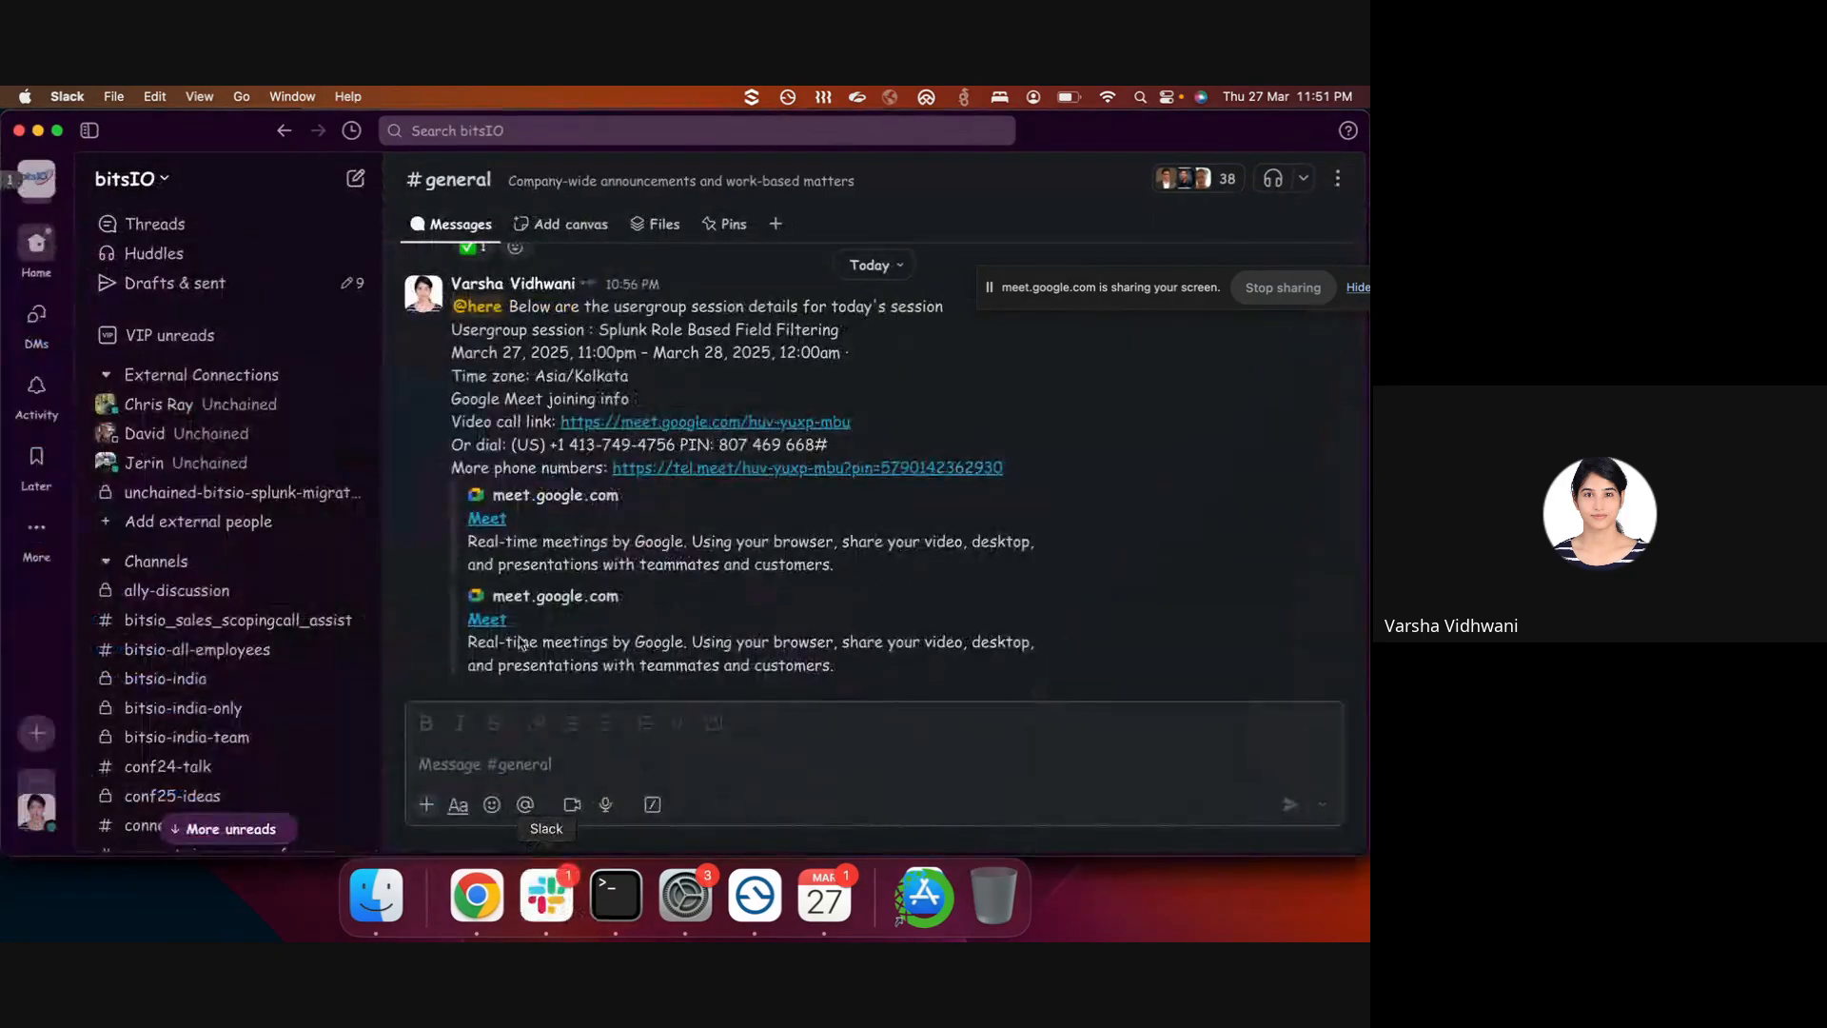
pyautogui.click(38, 130)
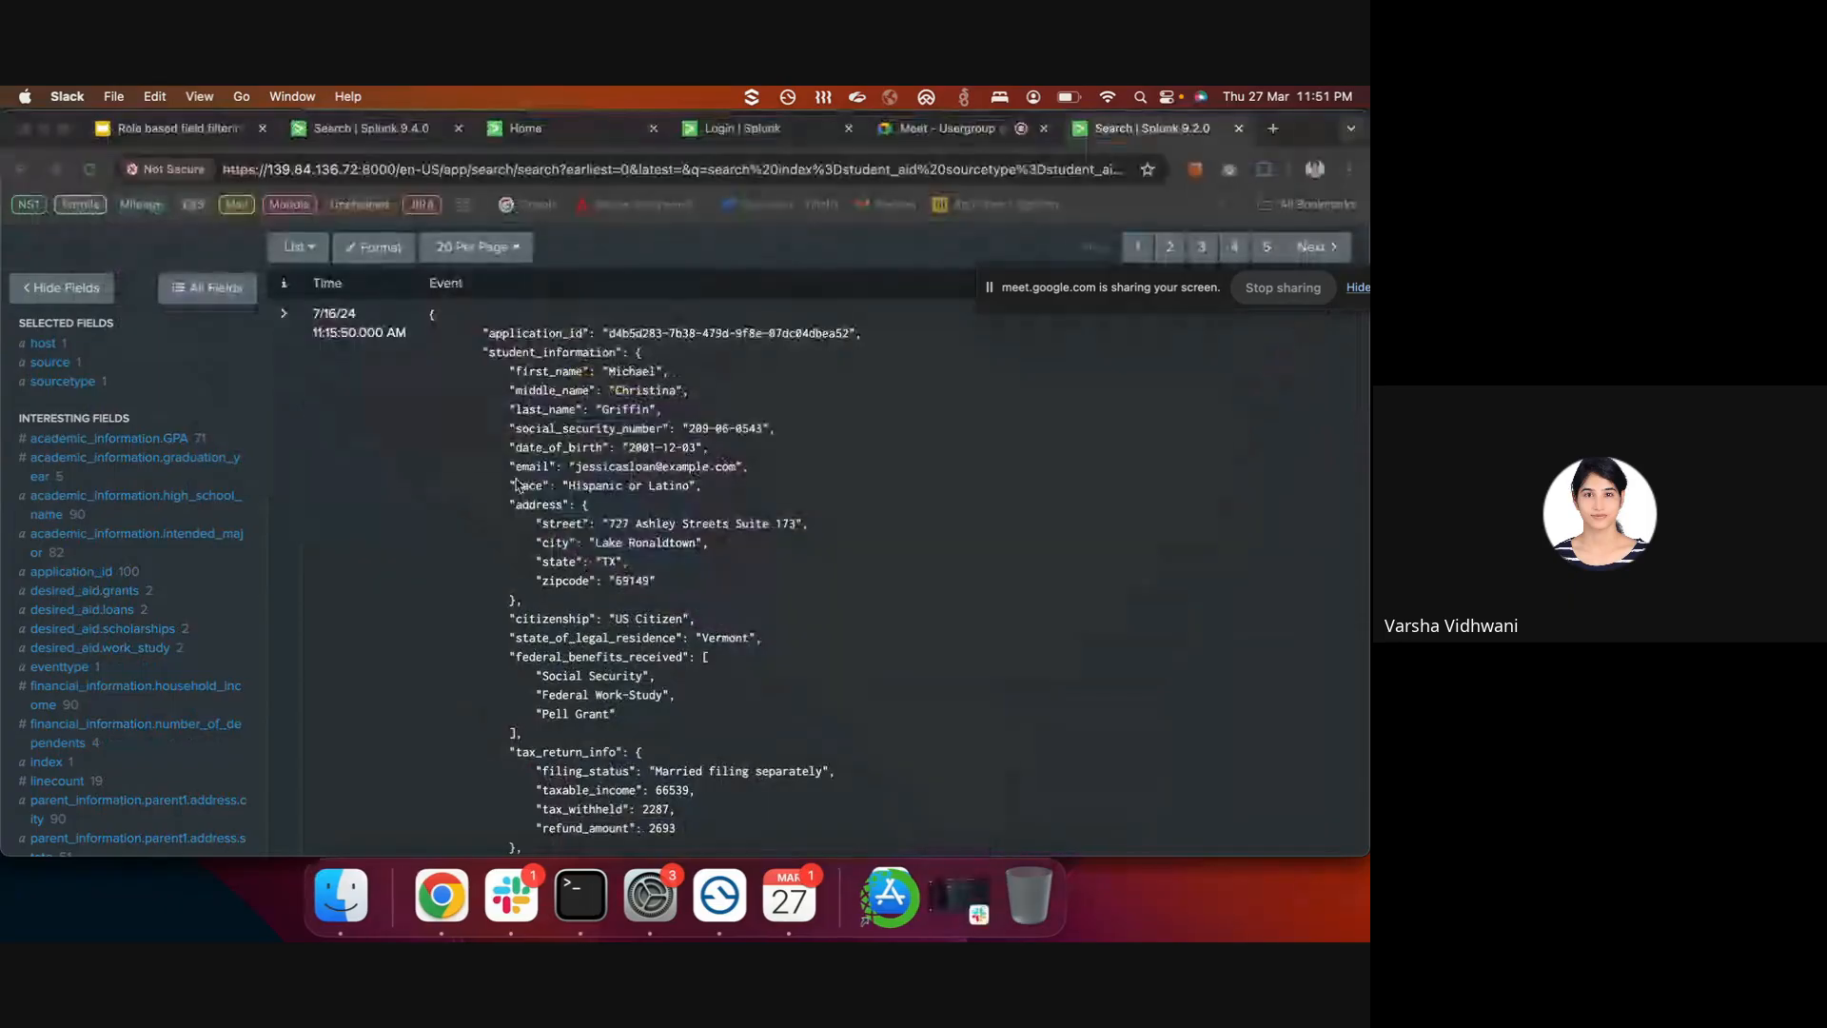
pyautogui.click(580, 895)
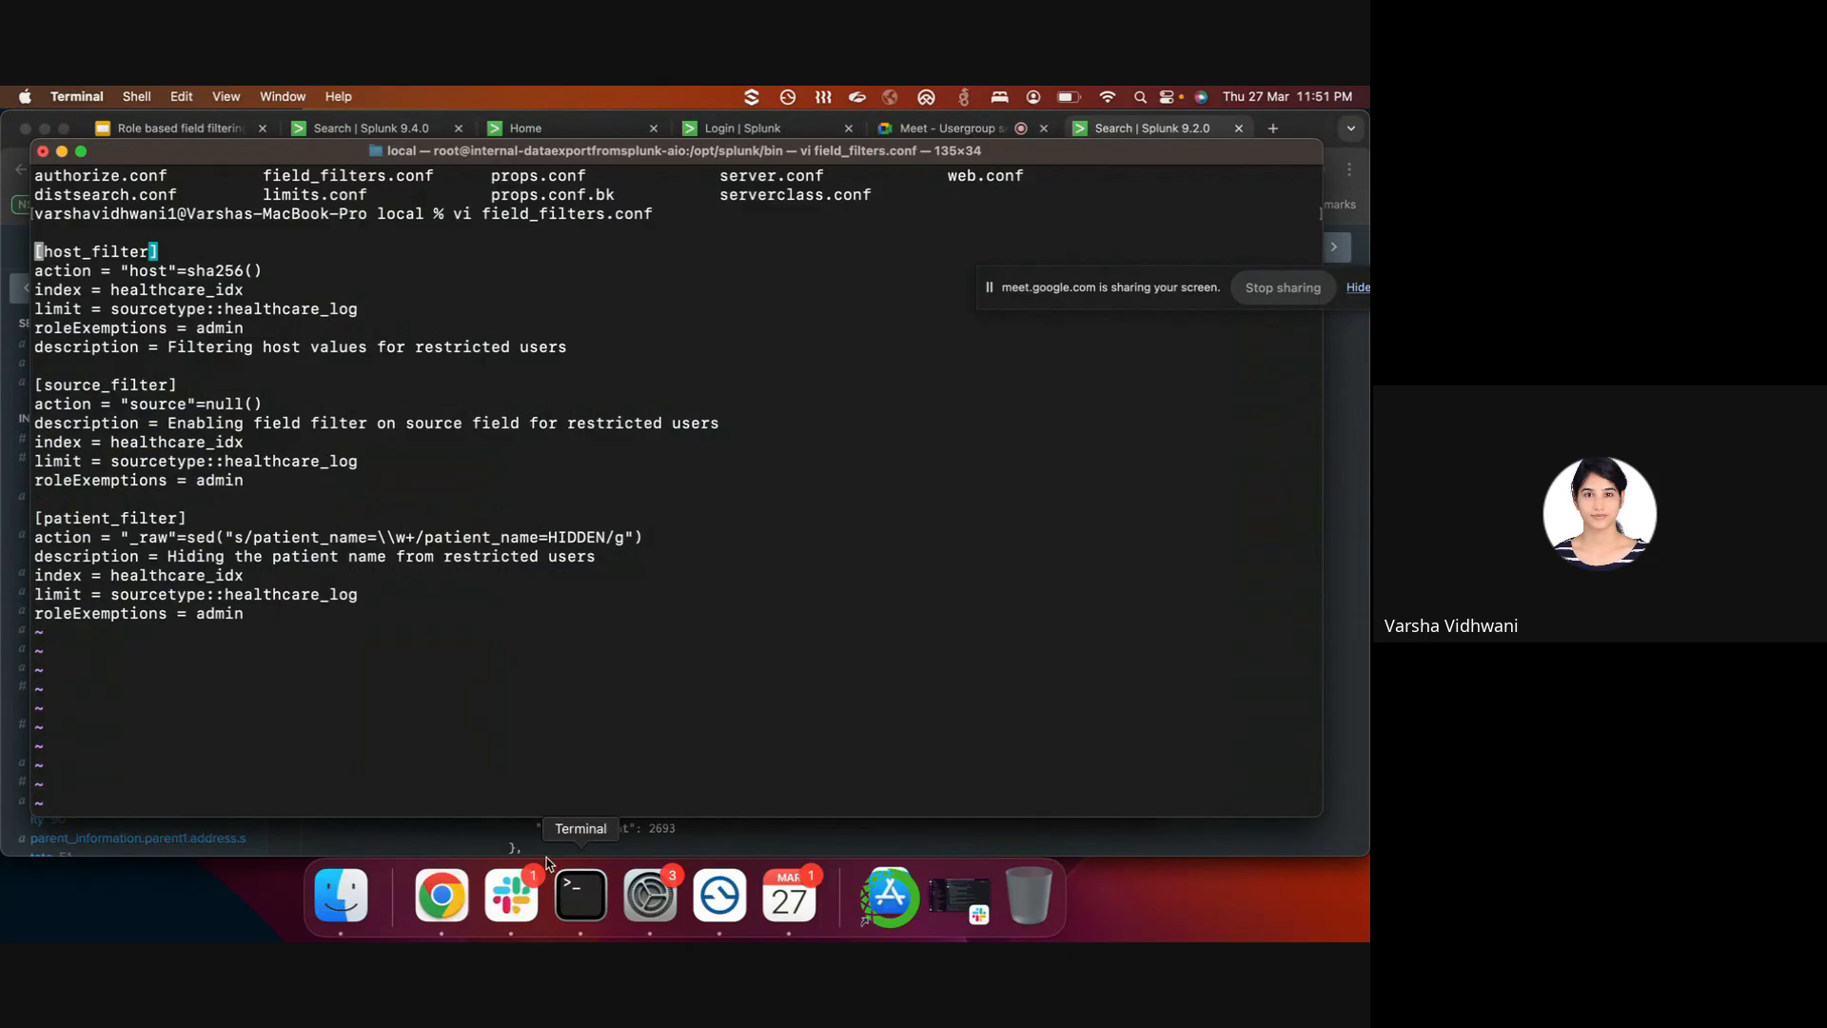
pyautogui.click(479, 844)
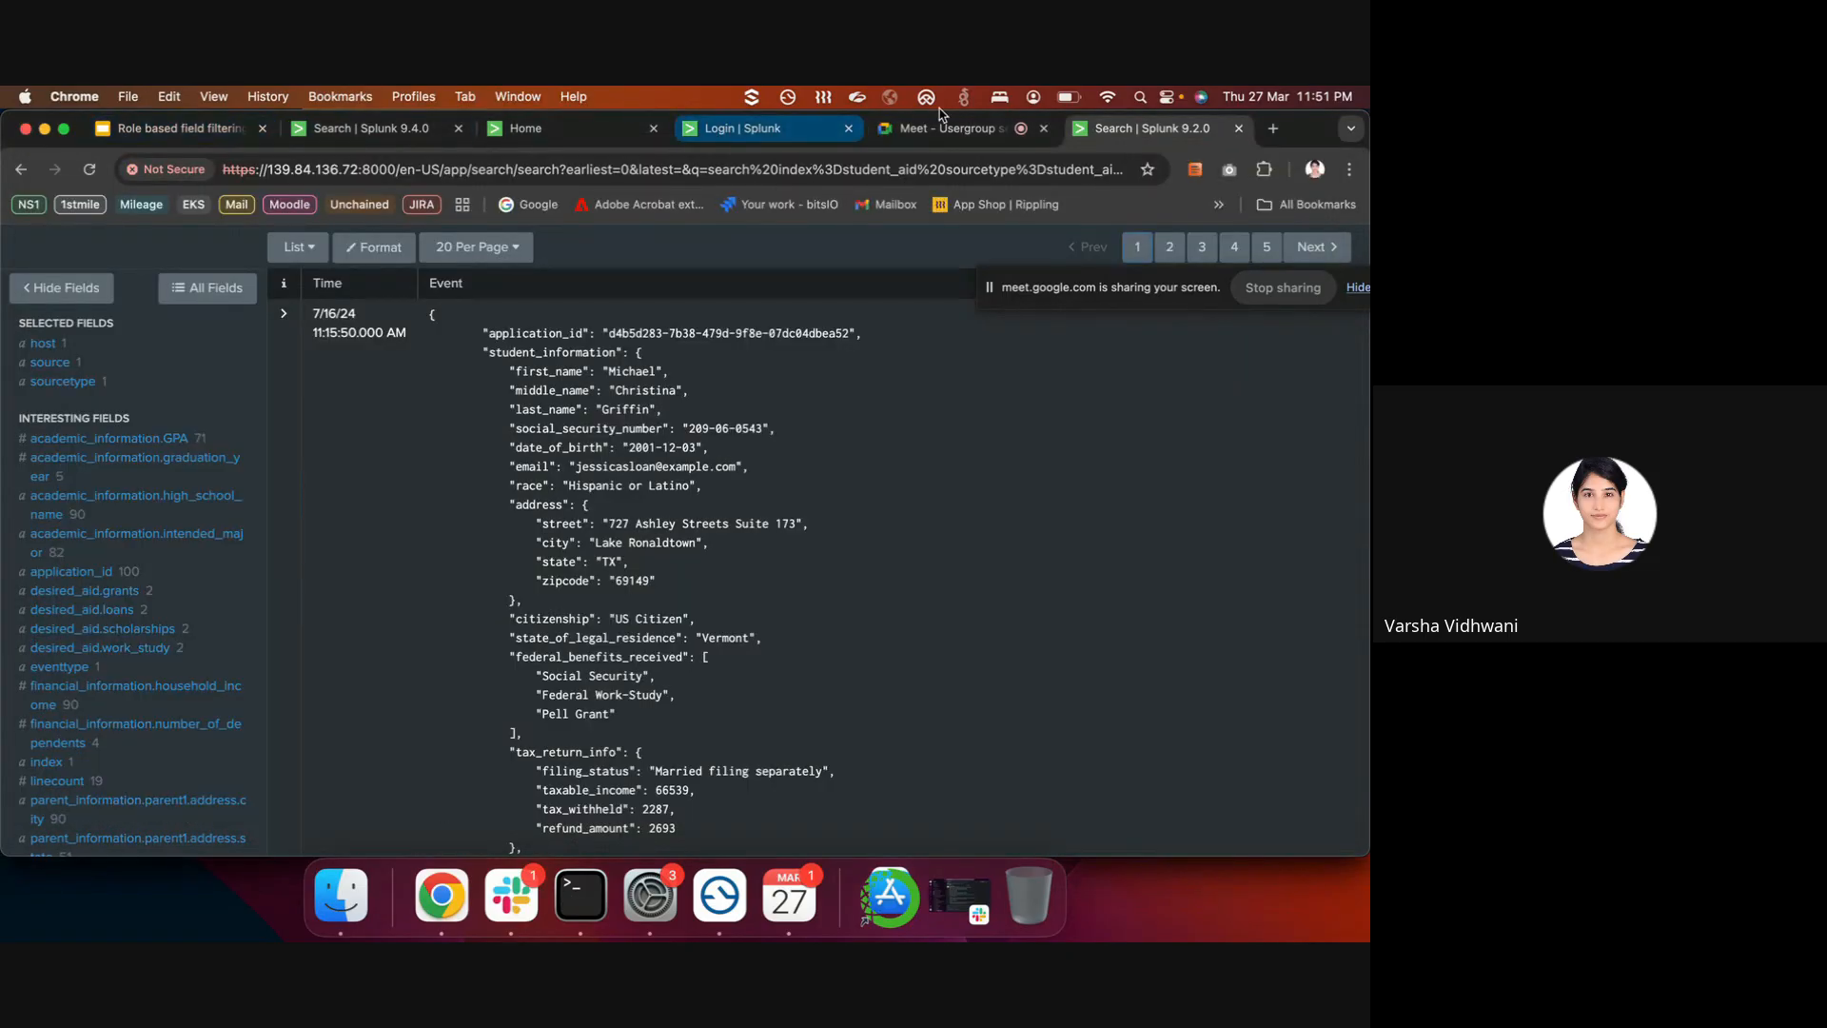